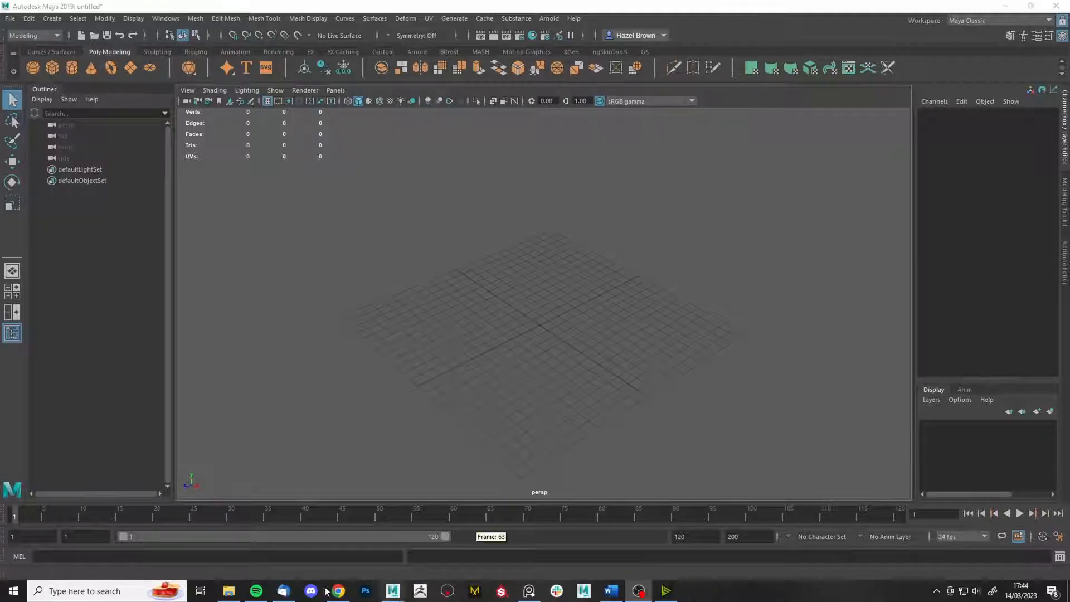
# - Create a polygon plane, tilt it around Z and stretch it into a long strip
pyautogui.click(126, 70)
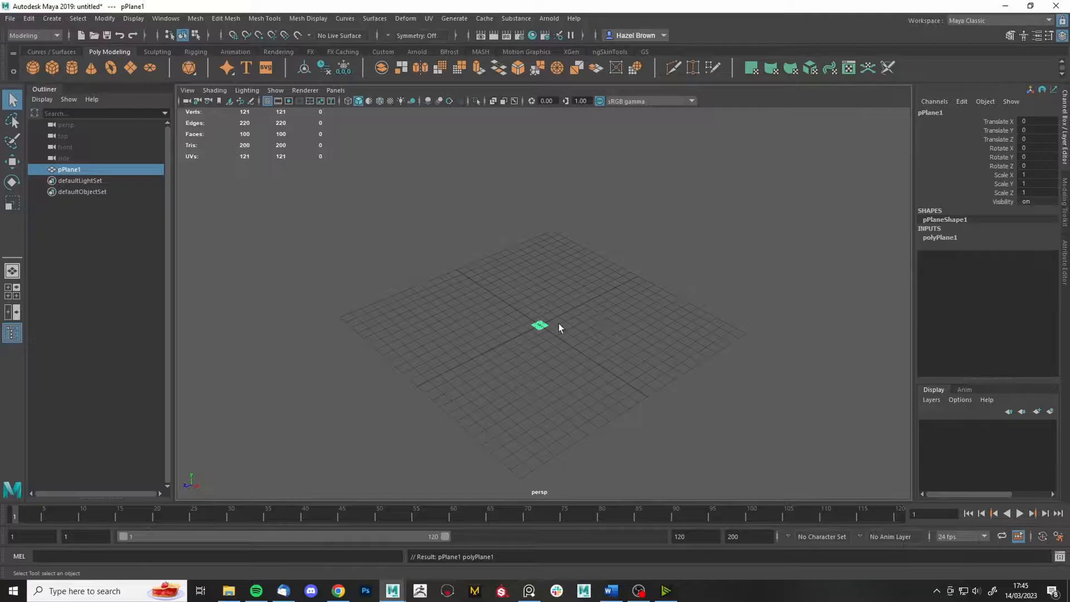
pyautogui.press('f')
pyautogui.scroll(-5, 559, 327)
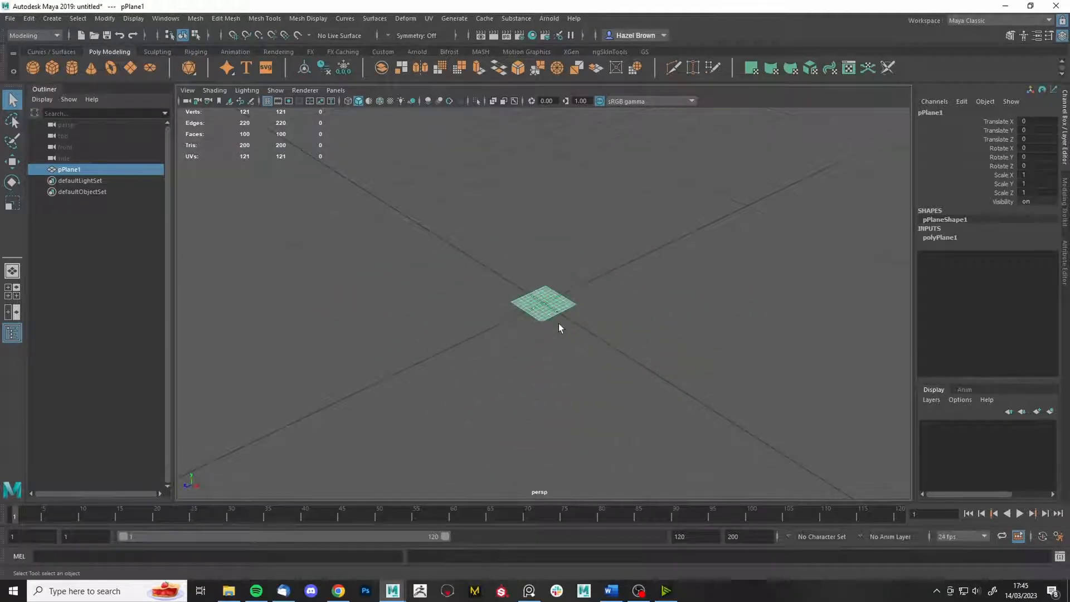
pyautogui.press('e')
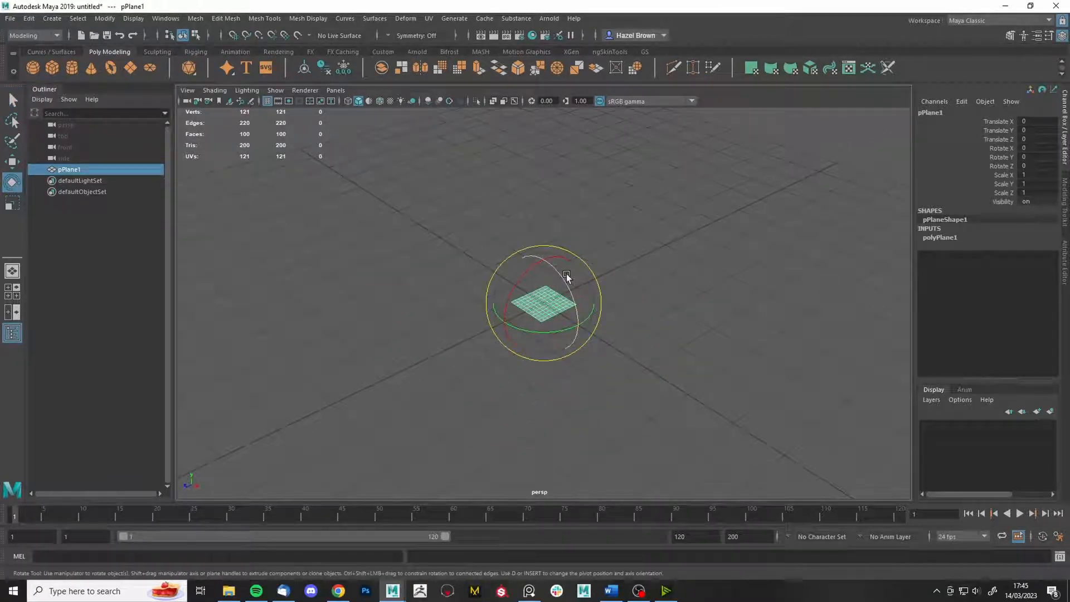
pyautogui.moveTo(566, 274); pyautogui.dragTo(287, 371)
pyautogui.press('r')
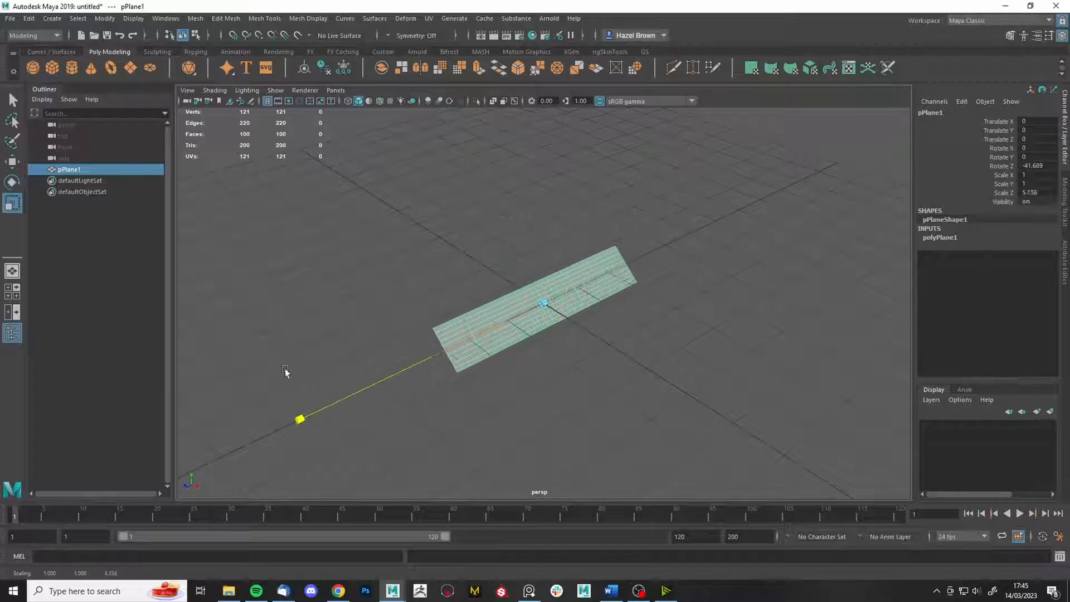
pyautogui.moveTo(553, 306); pyautogui.dragTo(638, 361)
pyautogui.moveTo(571, 347); pyautogui.dragTo(667, 334)
pyautogui.scroll(-4, 606, 374)
# - Select the middle edge loop and lift it with soft selection to bend the plane into an arch
pyautogui.moveTo(634, 204); pyautogui.dragTo(638, 174, button='right')
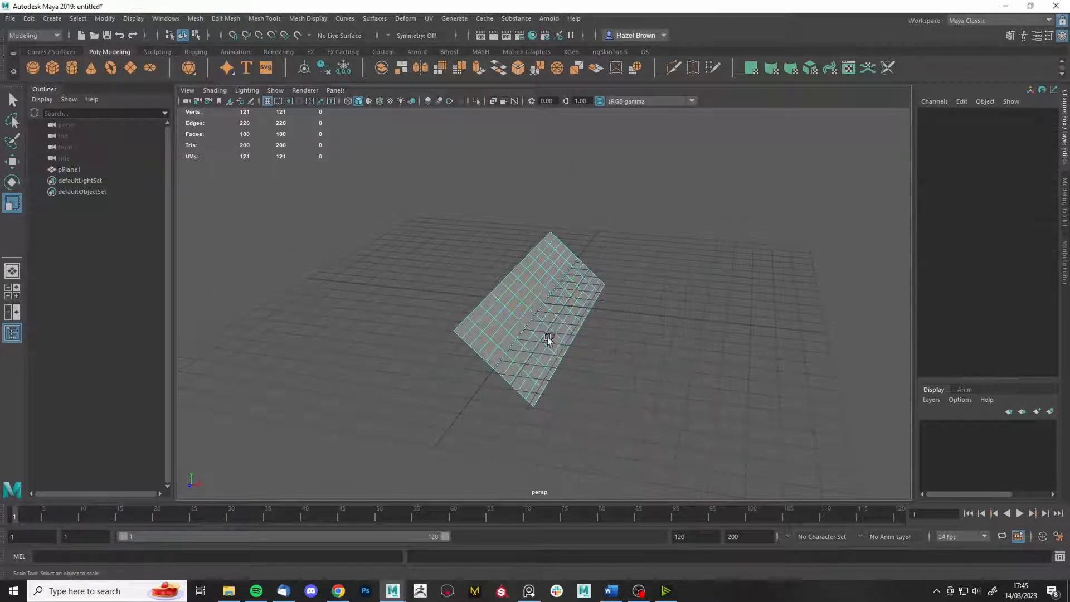
pyautogui.doubleClick(530, 319)
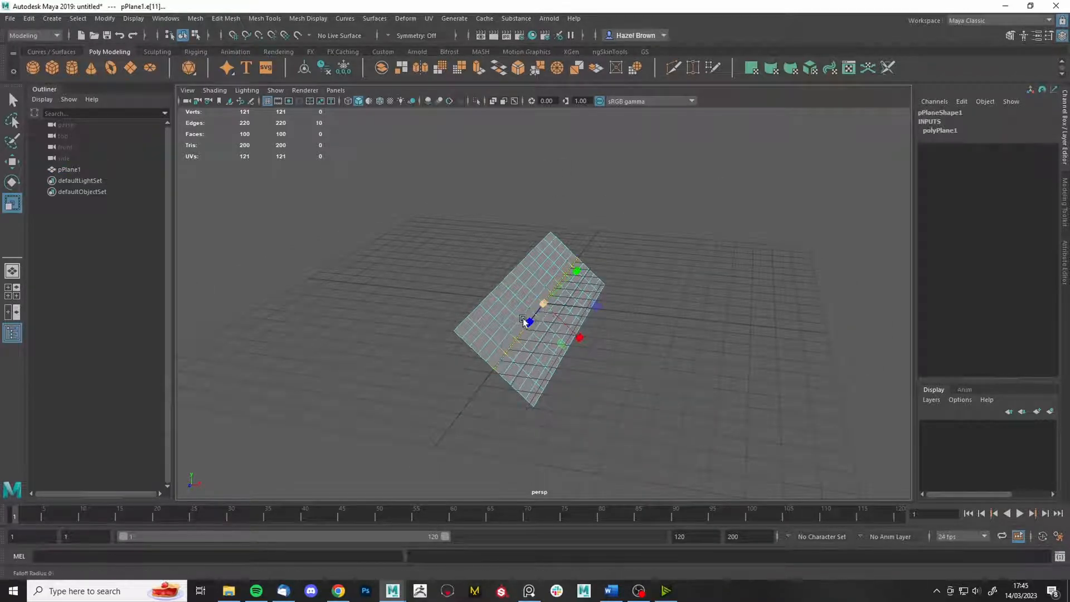
pyautogui.moveTo(523, 319); pyautogui.dragTo(627, 306)
pyautogui.press('w')
pyautogui.moveTo(566, 288); pyautogui.dragTo(600, 265)
# - Open the Part 2 haircard tutorial image in a new Chrome tab and zoom in to read it
pyautogui.click(339, 591)
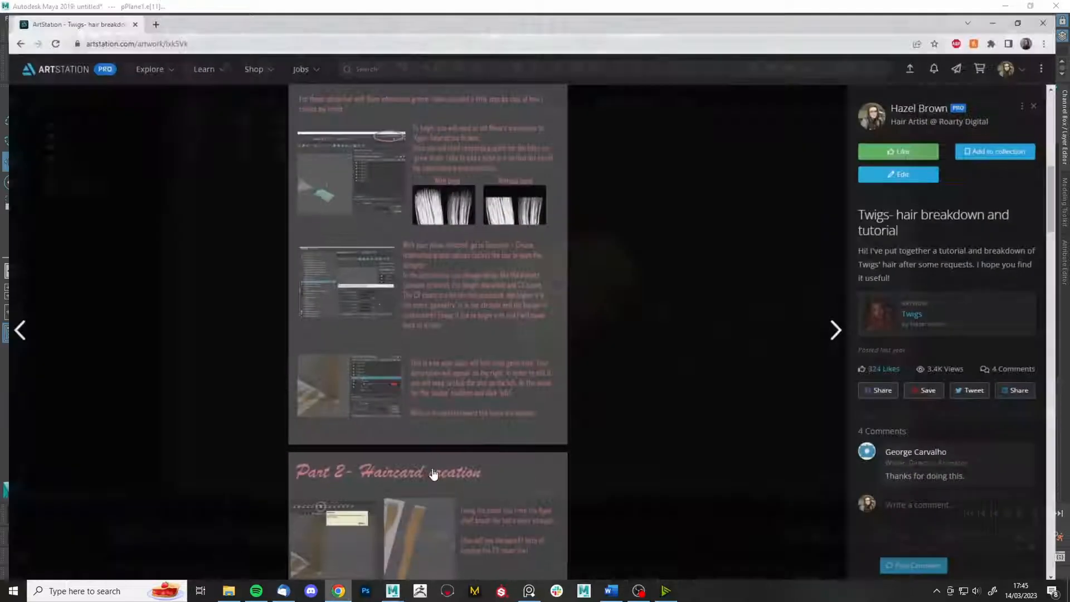
pyautogui.rightClick(500, 256)
pyautogui.click(535, 265)
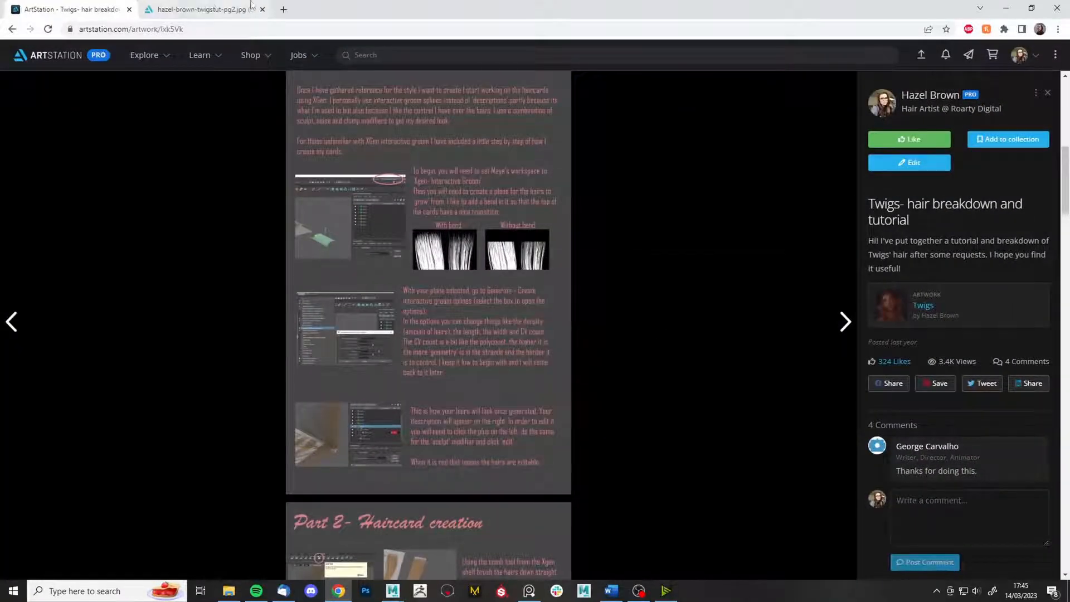
pyautogui.click(251, 5)
pyautogui.click(579, 263)
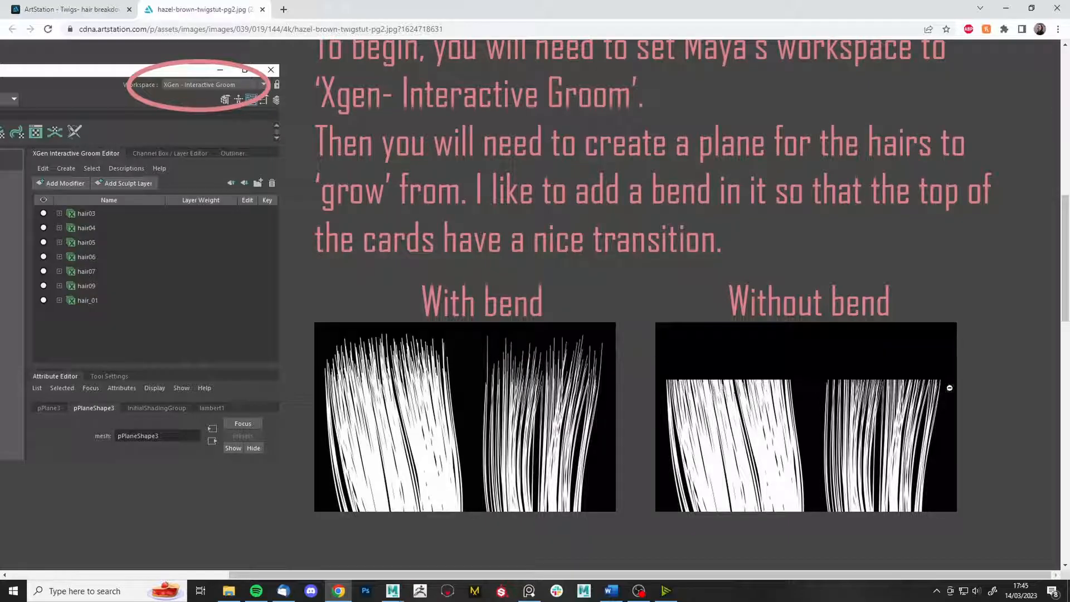
pyautogui.click(793, 269)
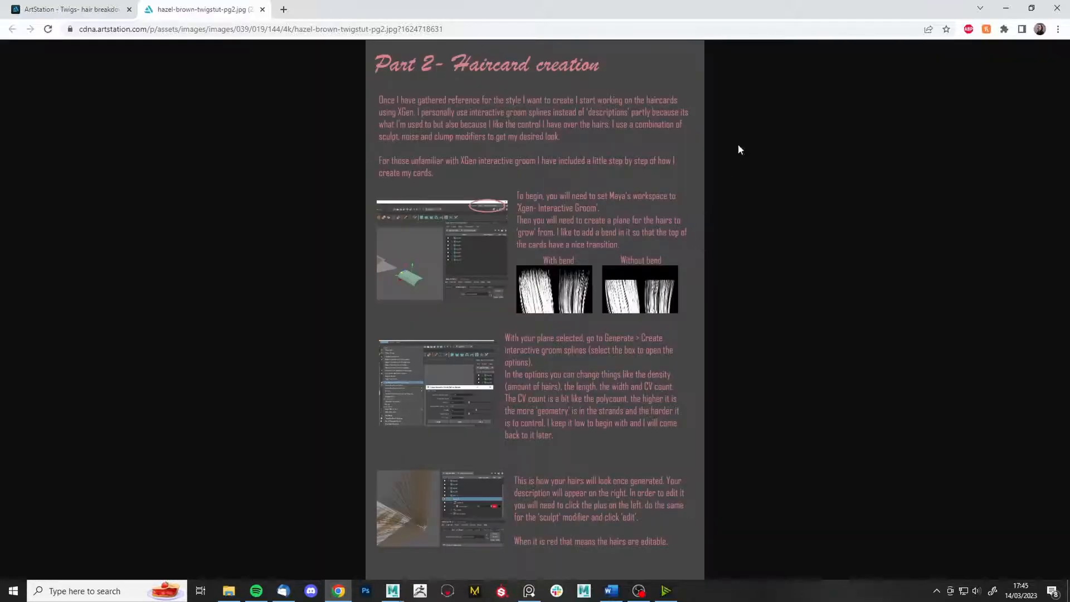
pyautogui.click(1006, 7)
pyautogui.keyDown('alt'); pyautogui.moveTo(615, 289); pyautogui.dragTo(580, 309); pyautogui.keyUp('alt')
# - Scale up and raise the plane, then freeze its transformations
pyautogui.moveTo(581, 284); pyautogui.dragTo(796, 143, button='right')
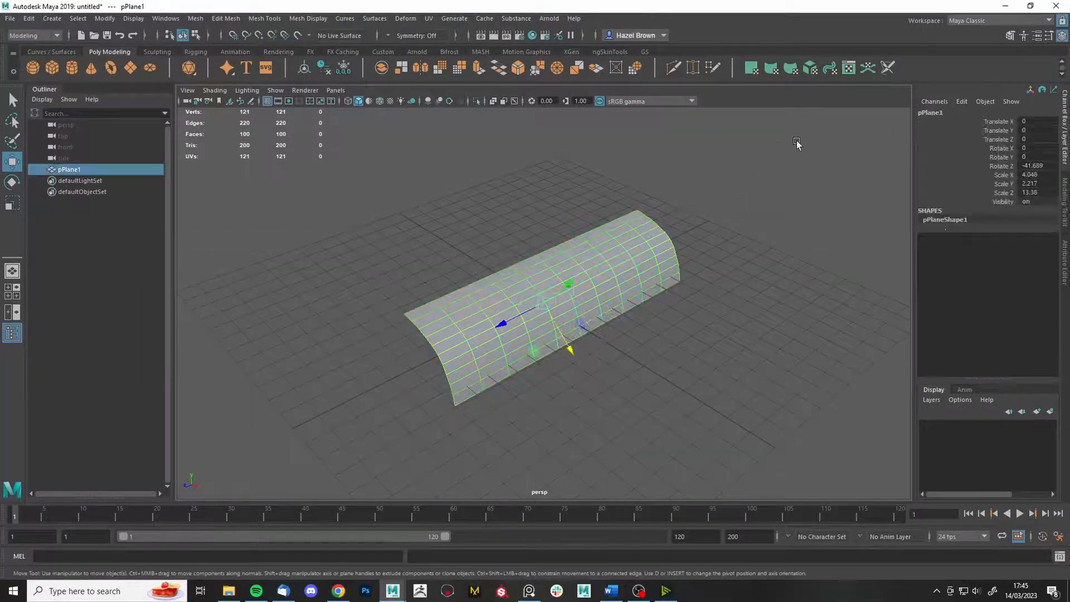
pyautogui.scroll(-5, 621, 201)
pyautogui.keyDown('alt'); pyautogui.moveTo(621, 202); pyautogui.dragTo(544, 249); pyautogui.keyUp('alt')
pyautogui.press('r')
pyautogui.press('w')
pyautogui.click(105, 19)
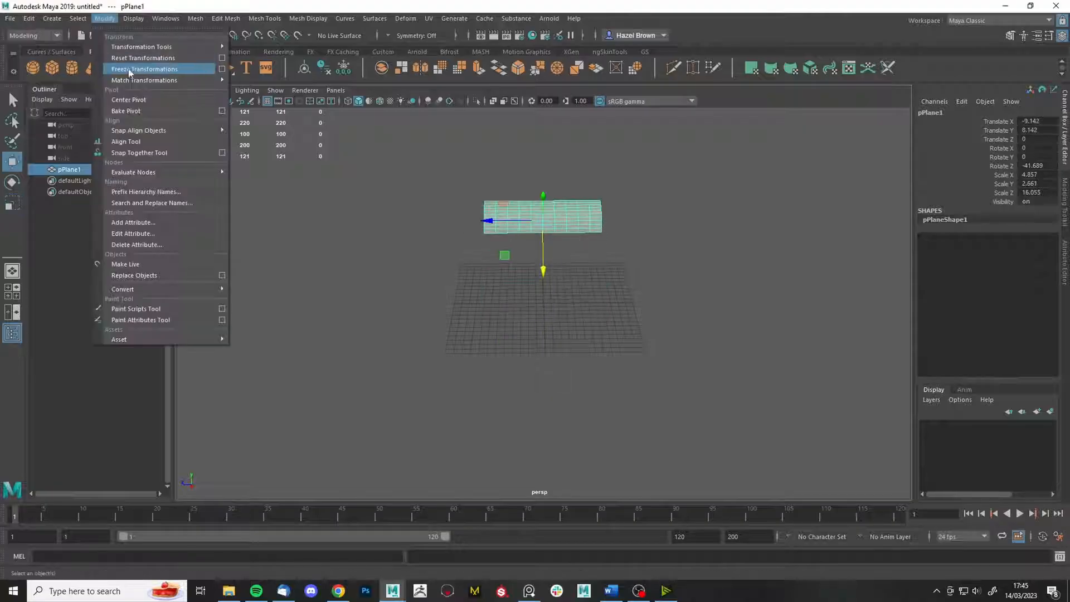
pyautogui.click(139, 69)
pyautogui.scroll(-3, 510, 209)
pyautogui.keyDown('alt'); pyautogui.moveTo(441, 229); pyautogui.dragTo(517, 154); pyautogui.keyUp('alt')
pyautogui.keyDown('alt'); pyautogui.moveTo(585, 192); pyautogui.dragTo(492, 242); pyautogui.keyUp('alt')
pyautogui.keyDown('alt'); pyautogui.moveTo(493, 241); pyautogui.dragTo(496, 385, button='middle'); pyautogui.keyUp('alt')
pyautogui.keyDown('alt'); pyautogui.moveTo(734, 246); pyautogui.dragTo(667, 277); pyautogui.keyUp('alt')
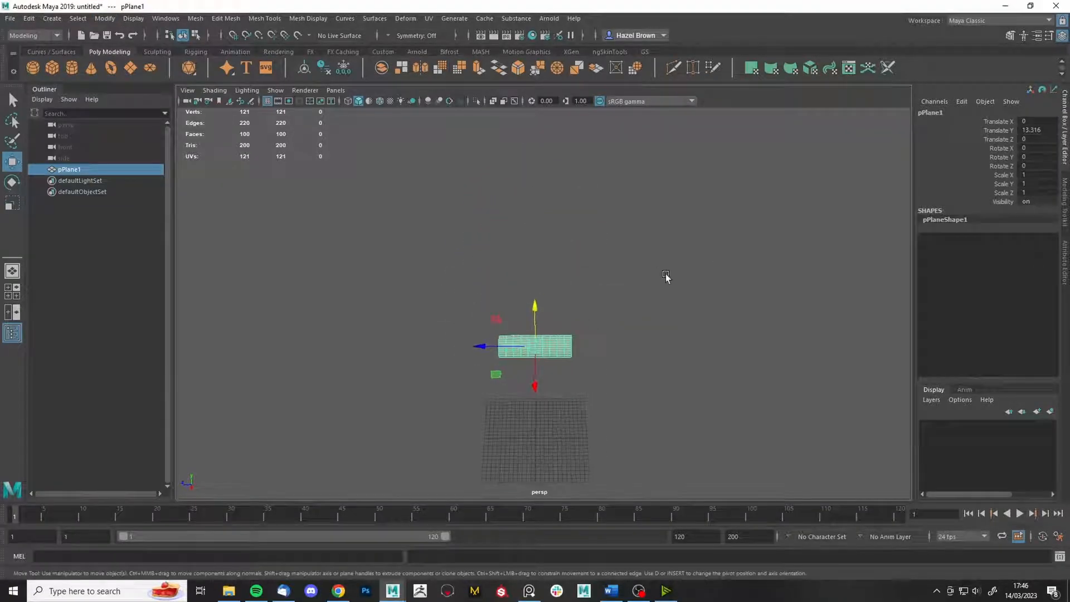
# - Switch the Maya workspace to XGen - Interactive Groom
pyautogui.click(975, 20)
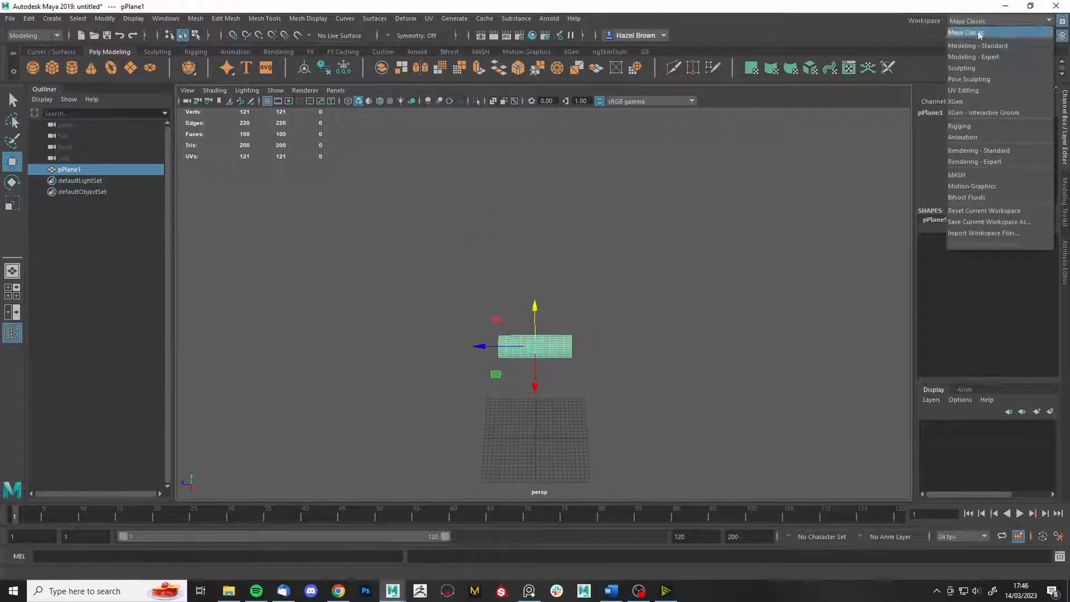
pyautogui.click(979, 114)
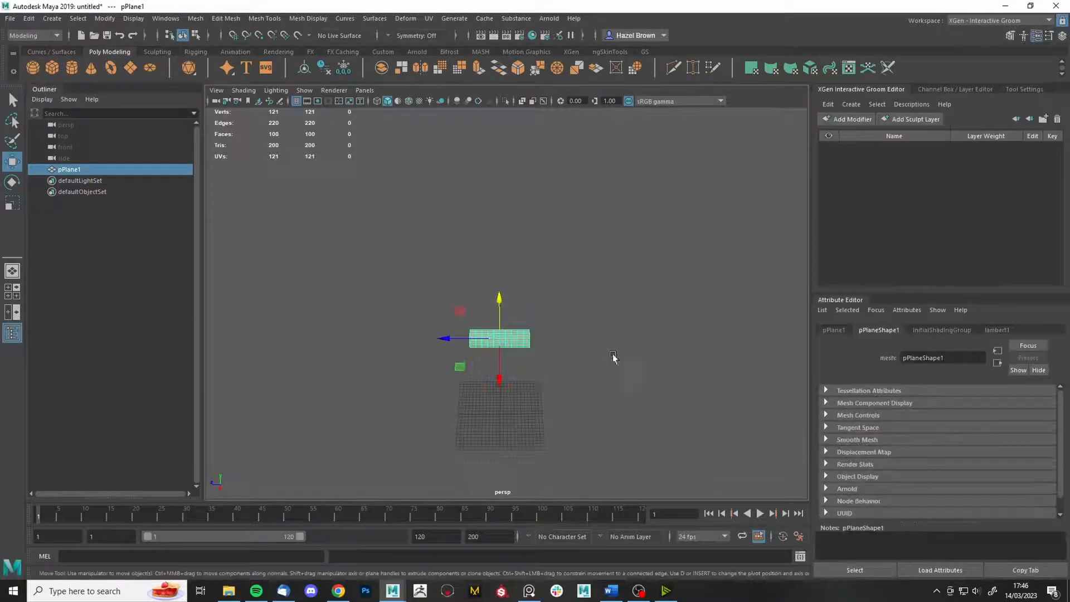
pyautogui.keyDown('alt'); pyautogui.moveTo(614, 358); pyautogui.dragTo(511, 89); pyautogui.keyUp('alt')
pyautogui.scroll(5, 619, 362)
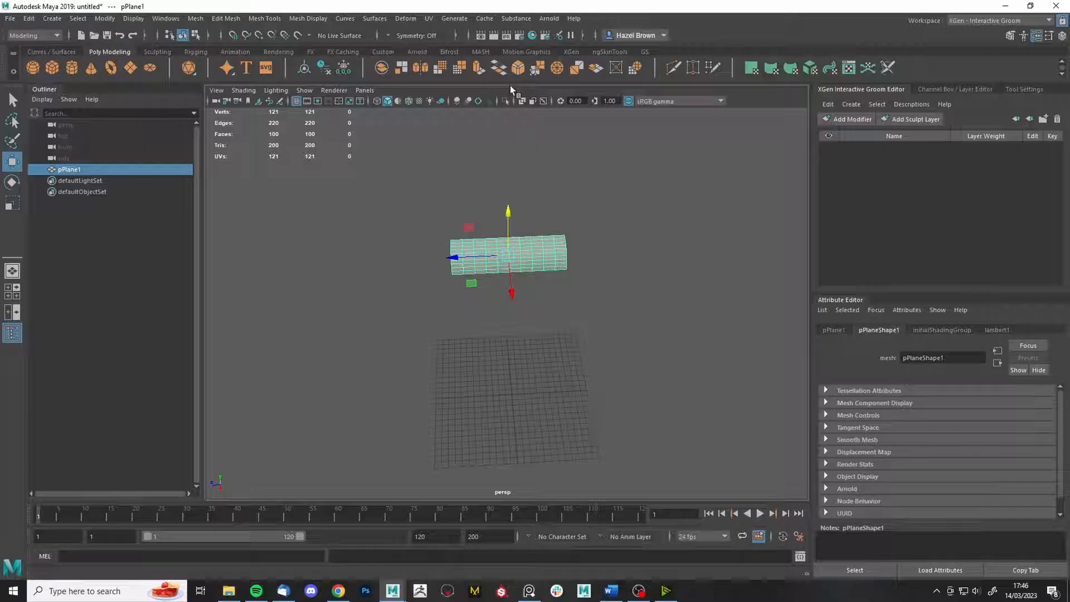
pyautogui.click(452, 20)
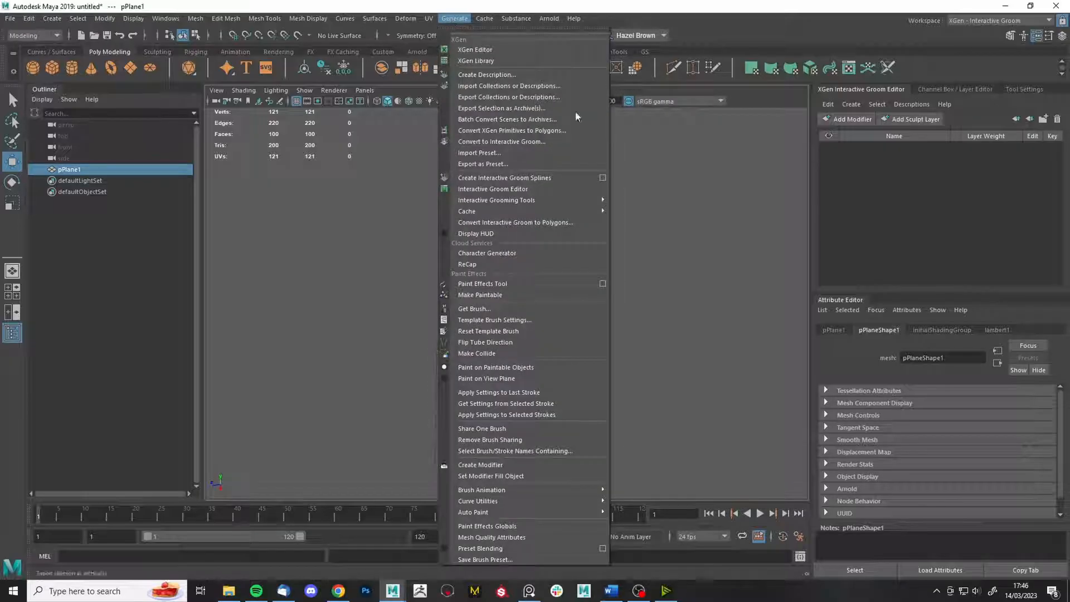
# - Create interactive groom splines named Hair_01 on the plane with Density 10
pyautogui.click(604, 178)
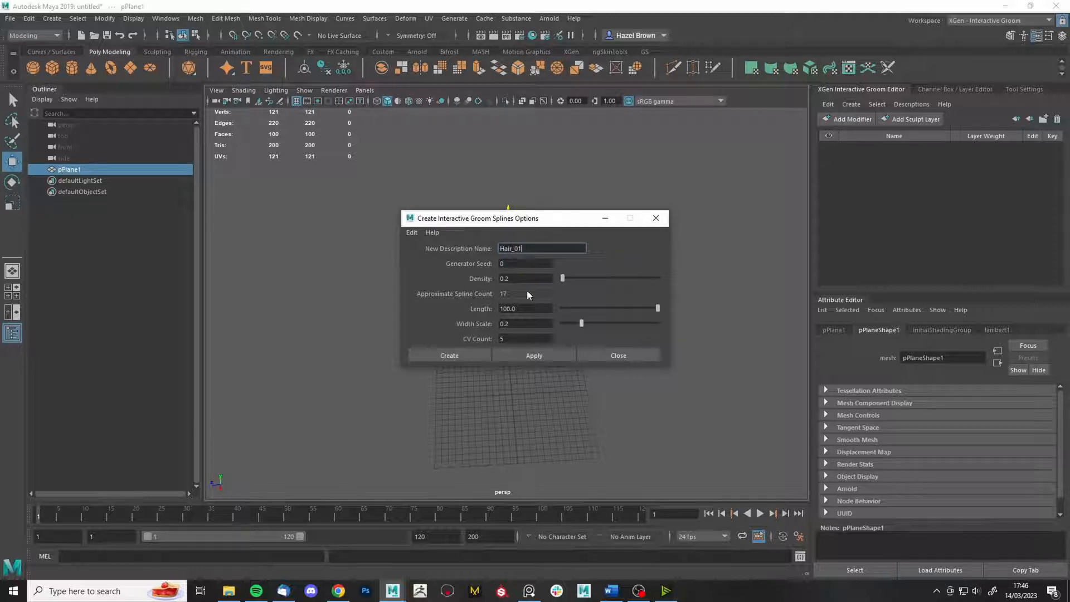
pyautogui.doubleClick(542, 284)
pyautogui.write('10')
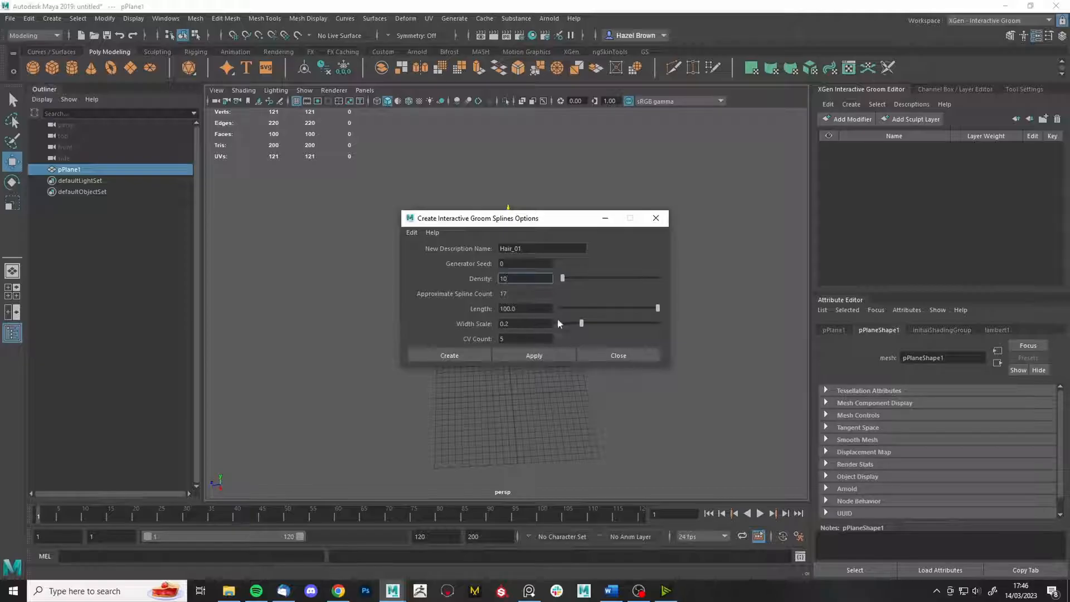
pyautogui.click(461, 355)
pyautogui.scroll(-6, 509, 342)
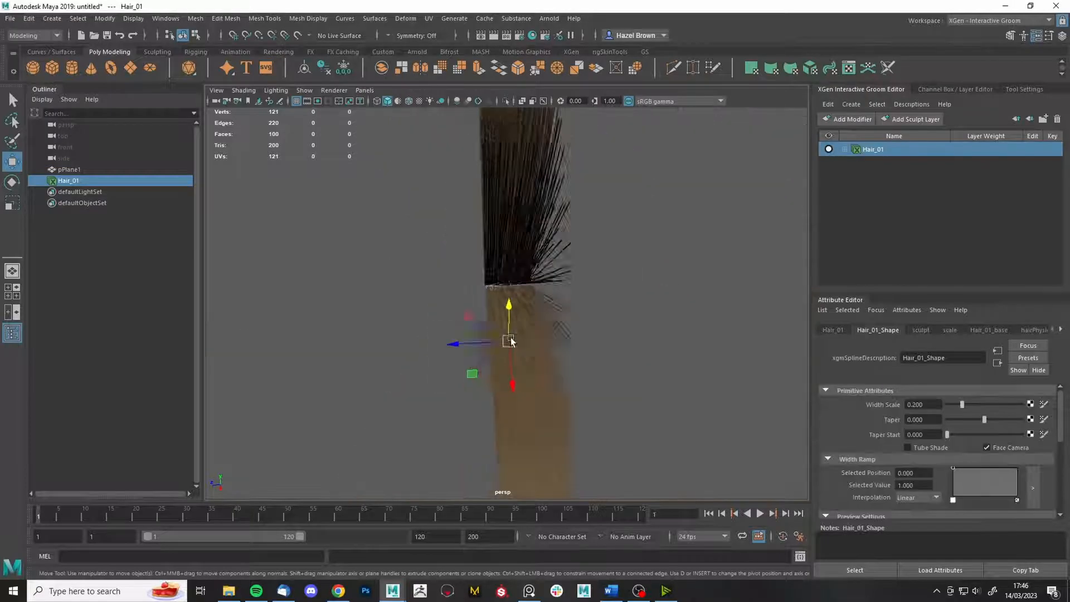
# - Zoom in on the Hair_01 fan, change its shading, and expand its sculpt modifier layers
pyautogui.keyDown('alt'); pyautogui.moveTo(516, 345); pyautogui.dragTo(623, 298); pyautogui.keyUp('alt')
pyautogui.keyDown('alt'); pyautogui.moveTo(623, 298); pyautogui.dragTo(653, 492, button='right'); pyautogui.keyUp('alt')
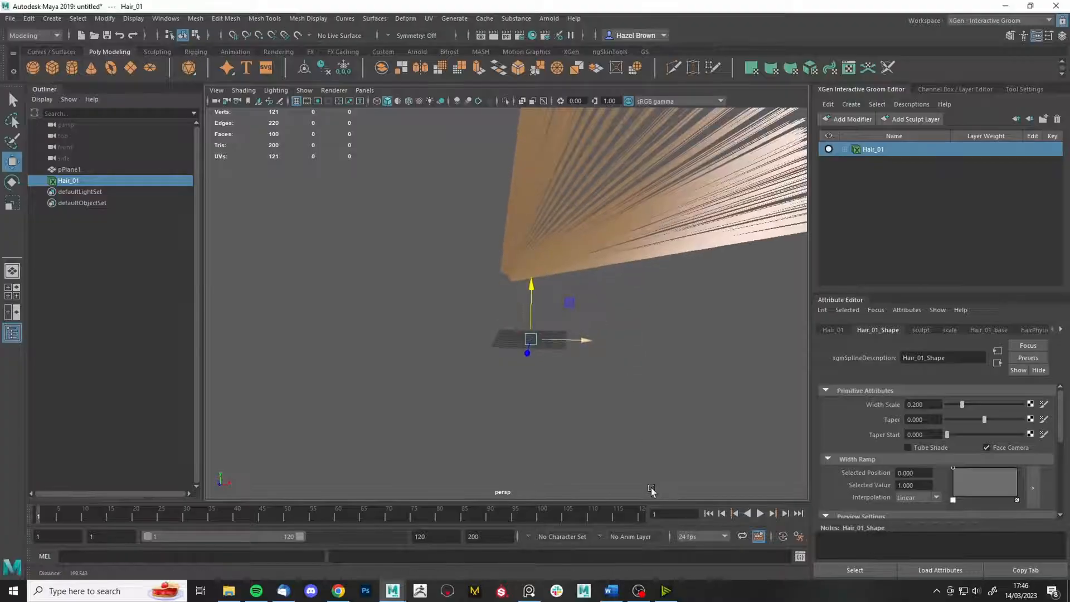
pyautogui.keyDown('alt'); pyautogui.moveTo(628, 291); pyautogui.dragTo(528, 398, button='middle'); pyautogui.keyUp('alt')
pyautogui.keyDown('alt'); pyautogui.moveTo(529, 397); pyautogui.dragTo(473, 400); pyautogui.keyUp('alt')
pyautogui.click(477, 101)
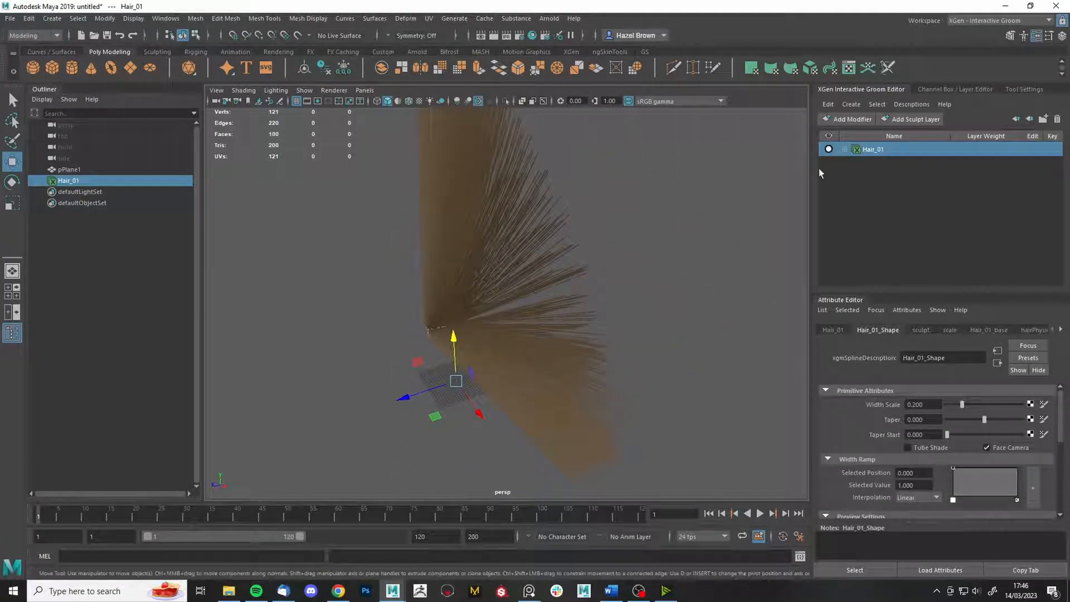
pyautogui.click(847, 150)
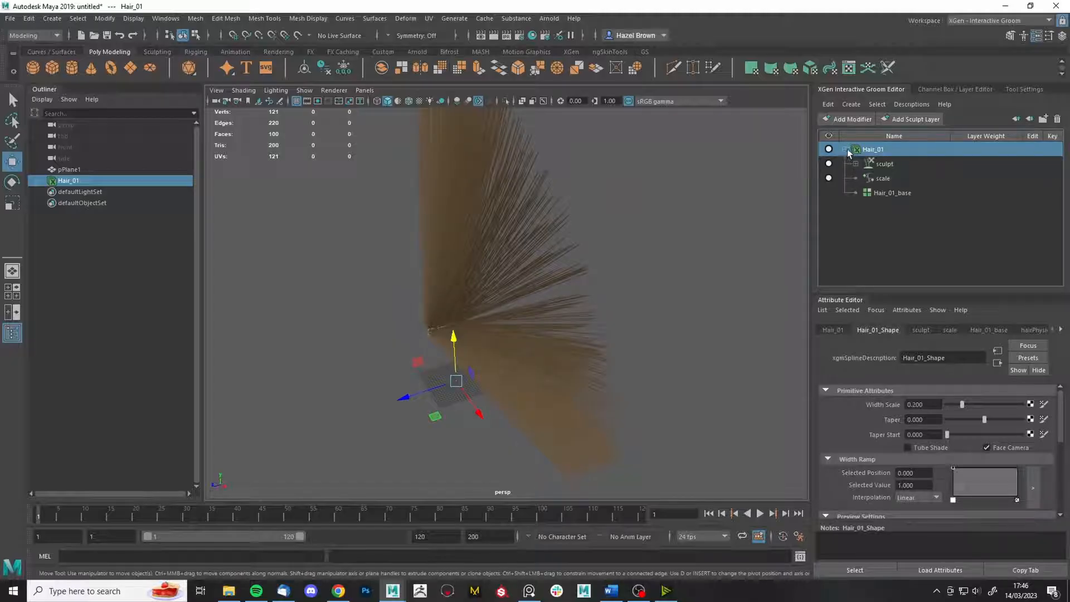
pyautogui.click(856, 164)
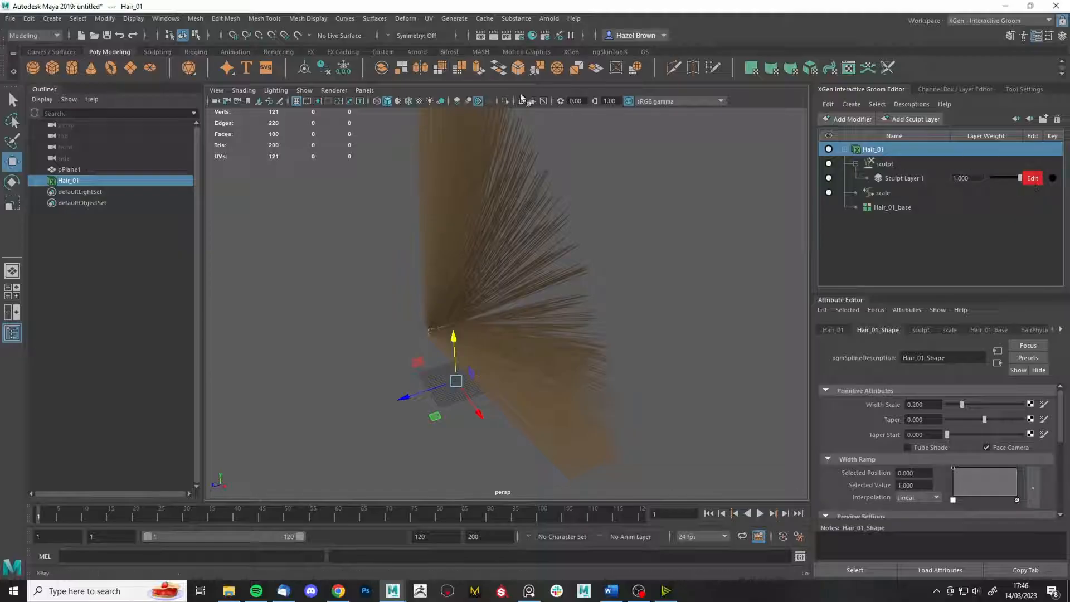
# - Comb the hair strip into shape with the grooming brush, undoing one stray stroke
pyautogui.click(572, 52)
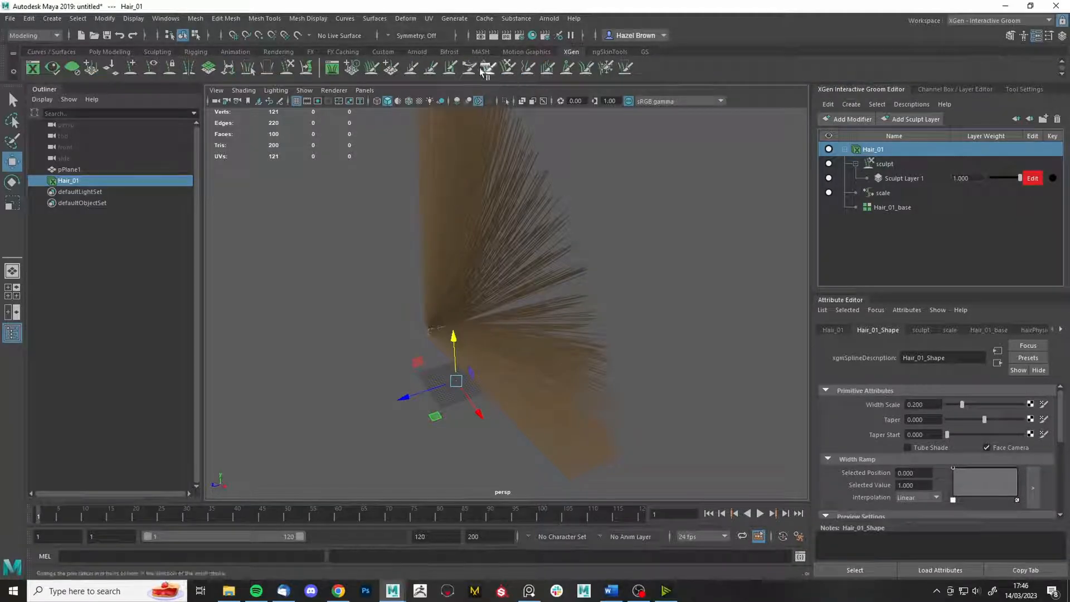
pyautogui.moveTo(466, 230)
pyautogui.keyDown('alt'); pyautogui.mouseDown()
pyautogui.moveTo(527, 243)
pyautogui.moveTo(463, 229)
pyautogui.mouseUp(); pyautogui.keyUp('alt')
pyautogui.moveTo(397, 216); pyautogui.dragTo(520, 349)
pyautogui.moveTo(426, 231)
pyautogui.mouseDown()
pyautogui.moveTo(605, 365)
pyautogui.moveTo(494, 249)
pyautogui.moveTo(558, 312)
pyautogui.mouseUp()
pyautogui.hotkey('ctrl', 'z')
pyautogui.hotkey('ctrl', 'z')
pyautogui.hotkey('ctrl', 'z')
pyautogui.hotkey('ctrl', 'z')
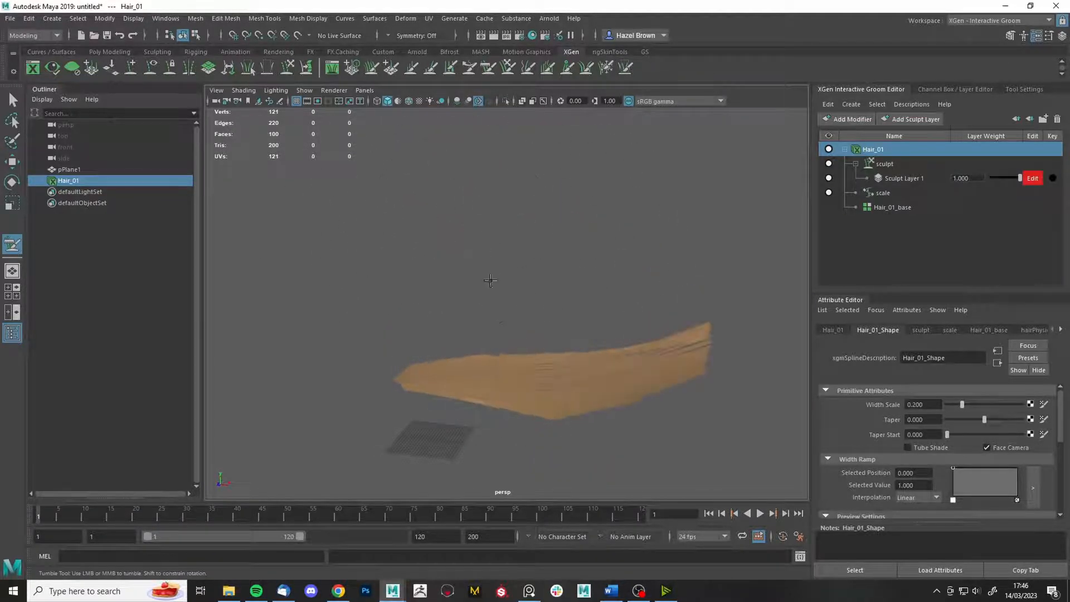
pyautogui.moveTo(542, 368); pyautogui.dragTo(590, 339)
pyautogui.moveTo(479, 368)
pyautogui.mouseDown()
pyautogui.moveTo(500, 387)
pyautogui.moveTo(697, 388)
pyautogui.mouseUp()
pyautogui.moveTo(632, 413)
pyautogui.mouseDown()
pyautogui.moveTo(680, 400)
pyautogui.moveTo(703, 420)
pyautogui.moveTo(700, 411)
pyautogui.mouseUp()
pyautogui.moveTo(700, 318)
pyautogui.mouseDown()
pyautogui.moveTo(684, 345)
pyautogui.moveTo(631, 363)
pyautogui.moveTo(703, 392)
pyautogui.moveTo(695, 399)
pyautogui.mouseUp()
pyautogui.moveTo(545, 241)
pyautogui.mouseDown()
pyautogui.moveTo(644, 262)
pyautogui.moveTo(574, 331)
pyautogui.moveTo(718, 296)
pyautogui.moveTo(705, 342)
pyautogui.mouseUp()
pyautogui.moveTo(562, 365)
pyautogui.mouseDown()
pyautogui.moveTo(614, 320)
pyautogui.moveTo(674, 304)
pyautogui.moveTo(659, 344)
pyautogui.moveTo(669, 282)
pyautogui.mouseUp()
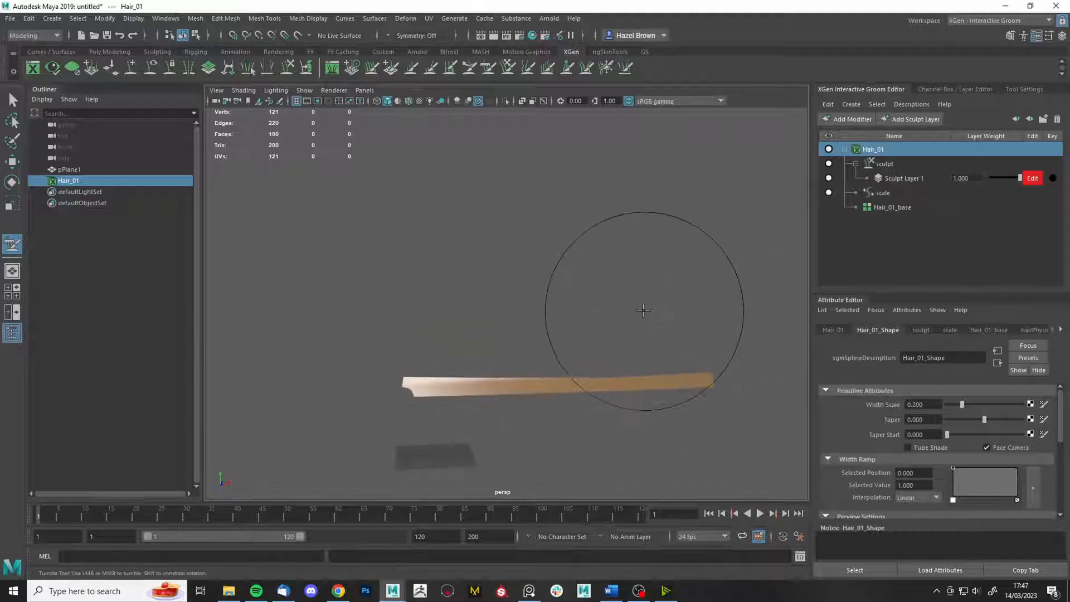
# - Reshape the strip's tip and middle from a face-on angle
pyautogui.keyDown('alt'); pyautogui.moveTo(709, 325); pyautogui.dragTo(502, 384); pyautogui.keyUp('alt')
pyautogui.moveTo(475, 334)
pyautogui.keyDown('alt'); pyautogui.mouseDown()
pyautogui.moveTo(547, 203)
pyautogui.moveTo(579, 253)
pyautogui.mouseUp(); pyautogui.keyUp('alt')
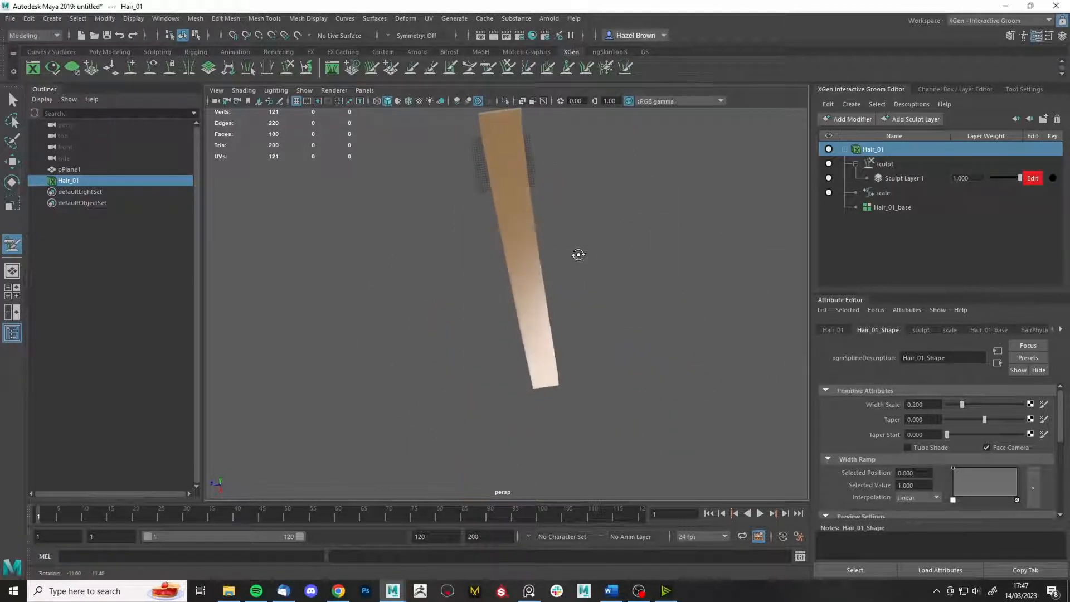
pyautogui.moveTo(502, 363); pyautogui.dragTo(504, 389)
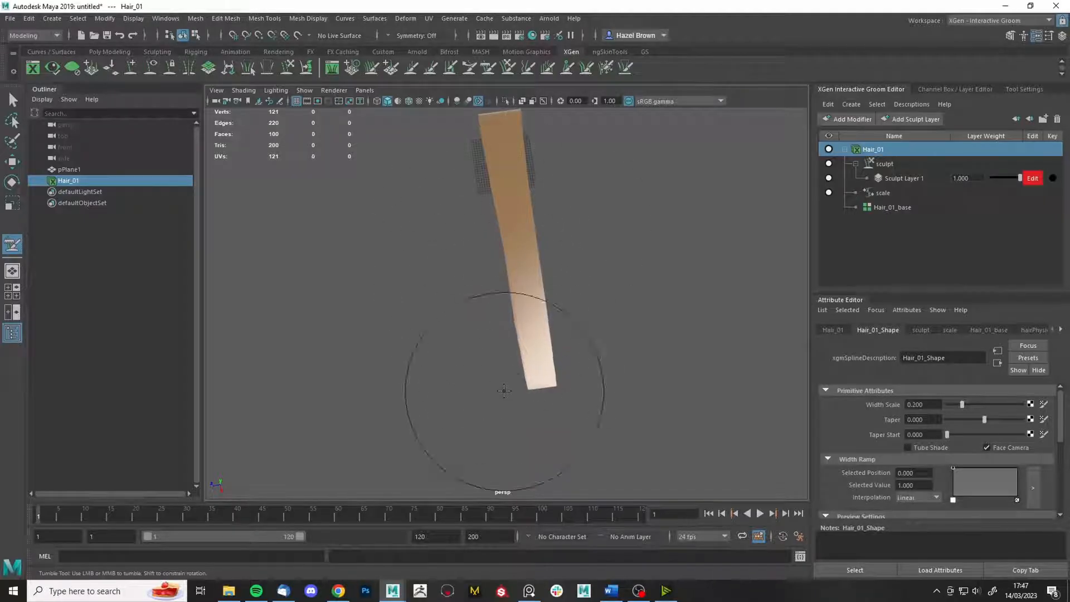
pyautogui.moveTo(571, 290); pyautogui.dragTo(580, 267)
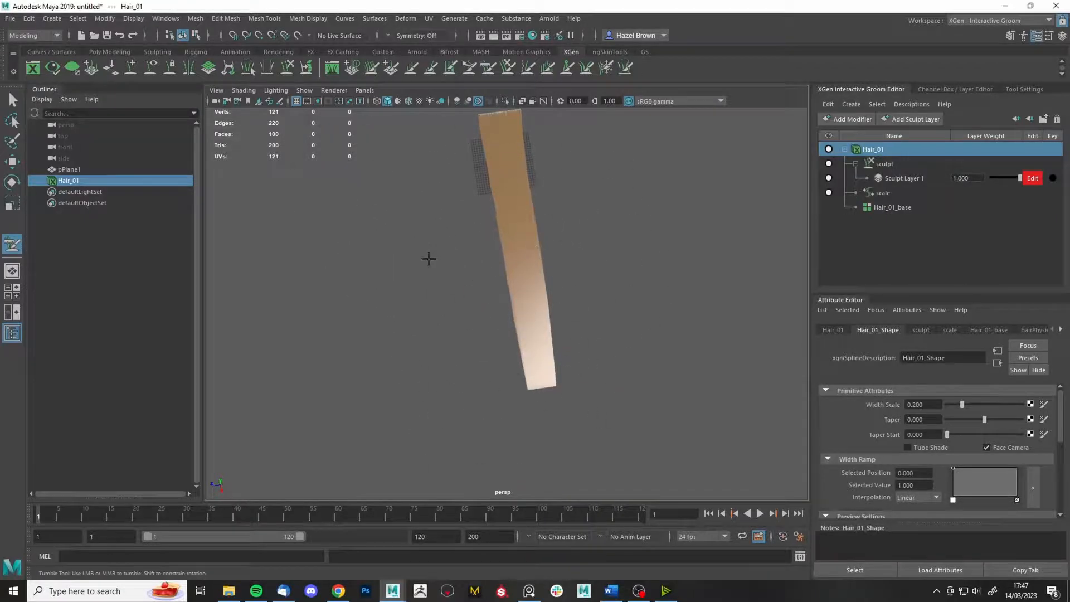
pyautogui.moveTo(621, 318)
pyautogui.keyDown('alt'); pyautogui.mouseDown()
pyautogui.moveTo(612, 286)
pyautogui.moveTo(617, 318)
pyautogui.mouseUp(); pyautogui.keyUp('alt')
pyautogui.moveTo(612, 383)
pyautogui.keyDown('alt'); pyautogui.mouseDown()
pyautogui.moveTo(605, 359)
pyautogui.moveTo(619, 323)
pyautogui.moveTo(607, 330)
pyautogui.moveTo(616, 339)
pyautogui.moveTo(611, 420)
pyautogui.moveTo(626, 346)
pyautogui.mouseUp(); pyautogui.keyUp('alt')
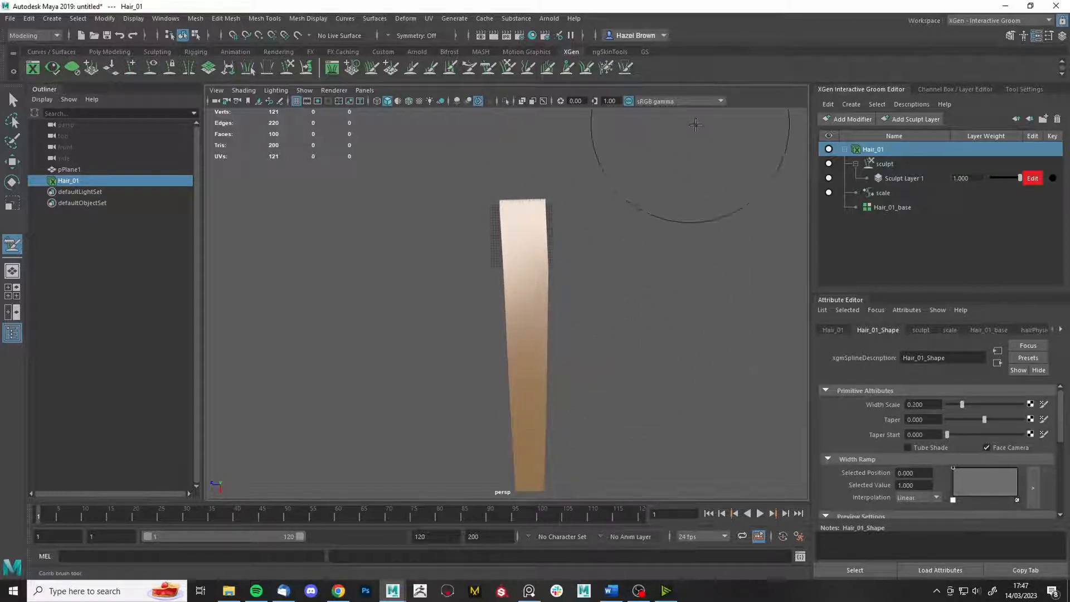
# - Inspect the hair card from around and switch back to the Select Tool
pyautogui.keyDown('alt'); pyautogui.moveTo(544, 344); pyautogui.dragTo(633, 349); pyautogui.keyUp('alt')
pyautogui.scroll(8, 565, 260)
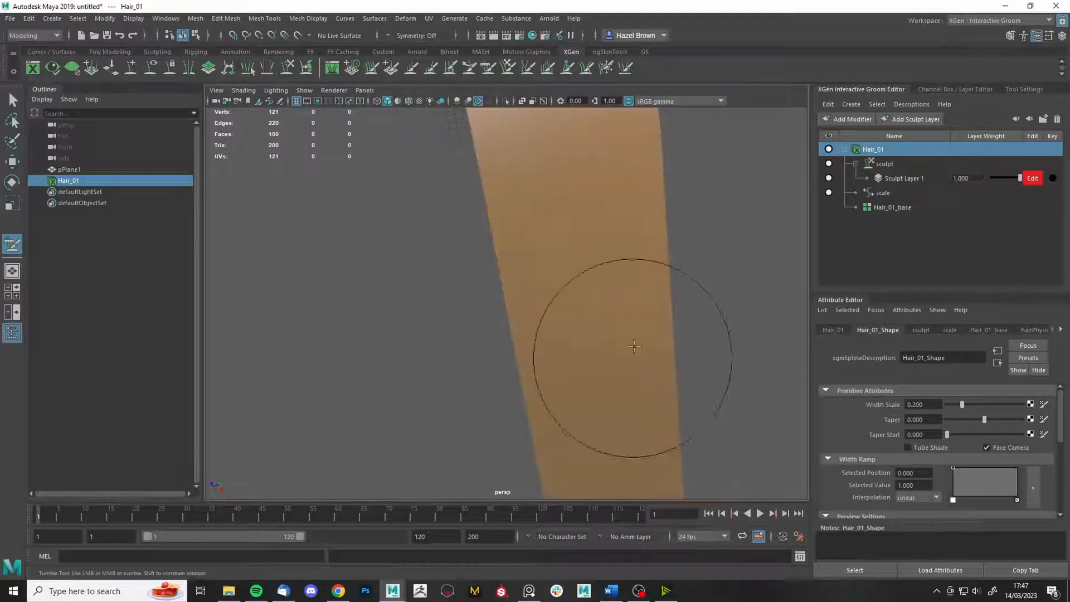
pyautogui.keyDown('alt'); pyautogui.moveTo(652, 247); pyautogui.dragTo(610, 357); pyautogui.keyUp('alt')
pyautogui.keyDown('alt'); pyautogui.moveTo(610, 357); pyautogui.dragTo(634, 507, button='middle'); pyautogui.keyUp('alt')
pyautogui.press('q')
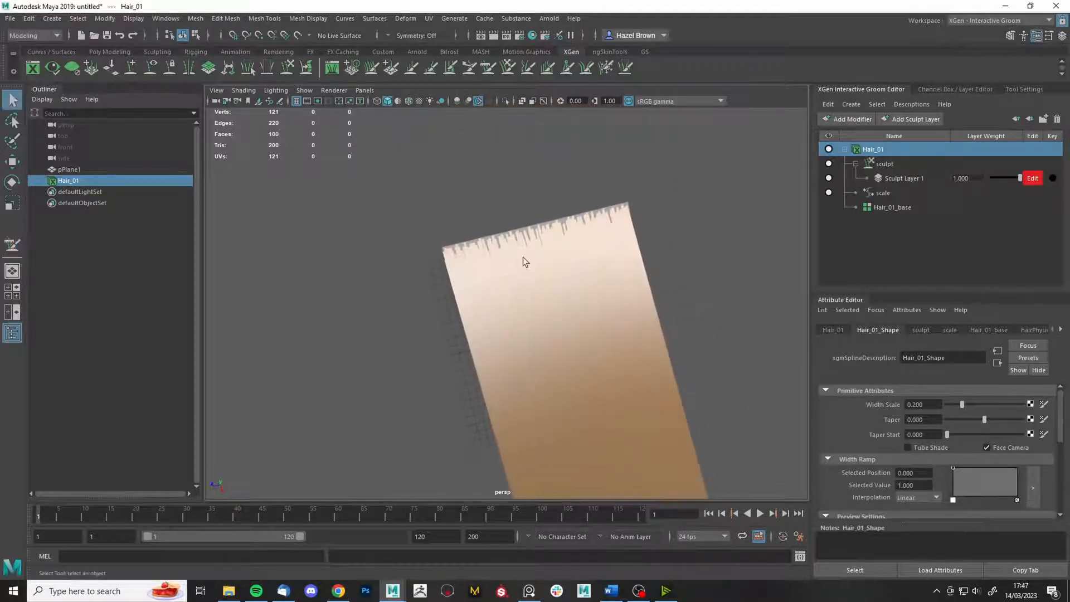
pyautogui.keyDown('alt'); pyautogui.moveTo(526, 237); pyautogui.dragTo(525, 242); pyautogui.keyUp('alt')
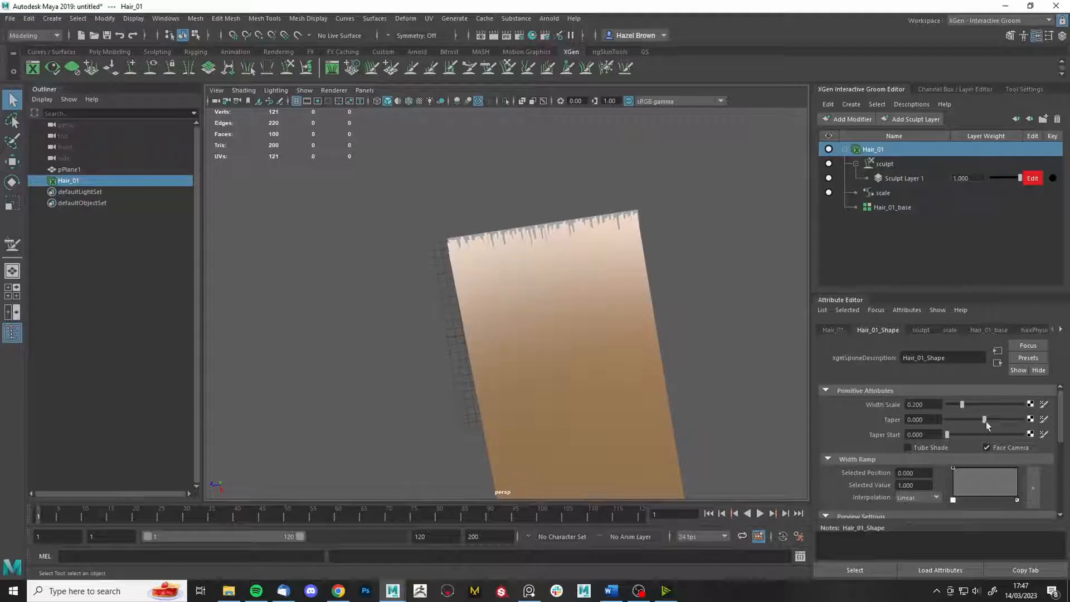
# - Raise Hair_01's Taper to 0.759 so the strands narrow toward their tips
pyautogui.keyDown('alt'); pyautogui.moveTo(769, 424); pyautogui.dragTo(679, 400, button='right'); pyautogui.keyUp('alt')
pyautogui.keyDown('alt'); pyautogui.moveTo(679, 399); pyautogui.dragTo(654, 206, button='middle'); pyautogui.keyUp('alt')
pyautogui.keyDown('alt'); pyautogui.moveTo(654, 205); pyautogui.dragTo(718, 318); pyautogui.keyUp('alt')
pyautogui.keyDown('alt'); pyautogui.moveTo(718, 319); pyautogui.dragTo(665, 223, button='right'); pyautogui.keyUp('alt')
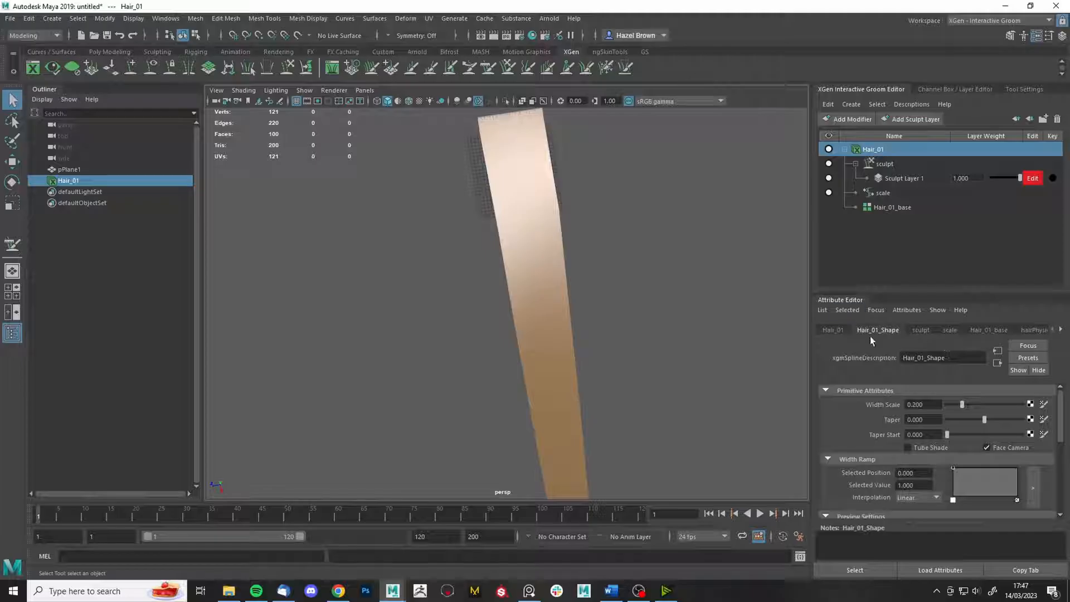
pyautogui.moveTo(988, 422); pyautogui.dragTo(1008, 422)
pyautogui.keyDown('alt'); pyautogui.moveTo(472, 381); pyautogui.dragTo(477, 286, button='middle'); pyautogui.keyUp('alt')
pyautogui.keyDown('alt'); pyautogui.moveTo(610, 356); pyautogui.dragTo(644, 383, button='right'); pyautogui.keyUp('alt')
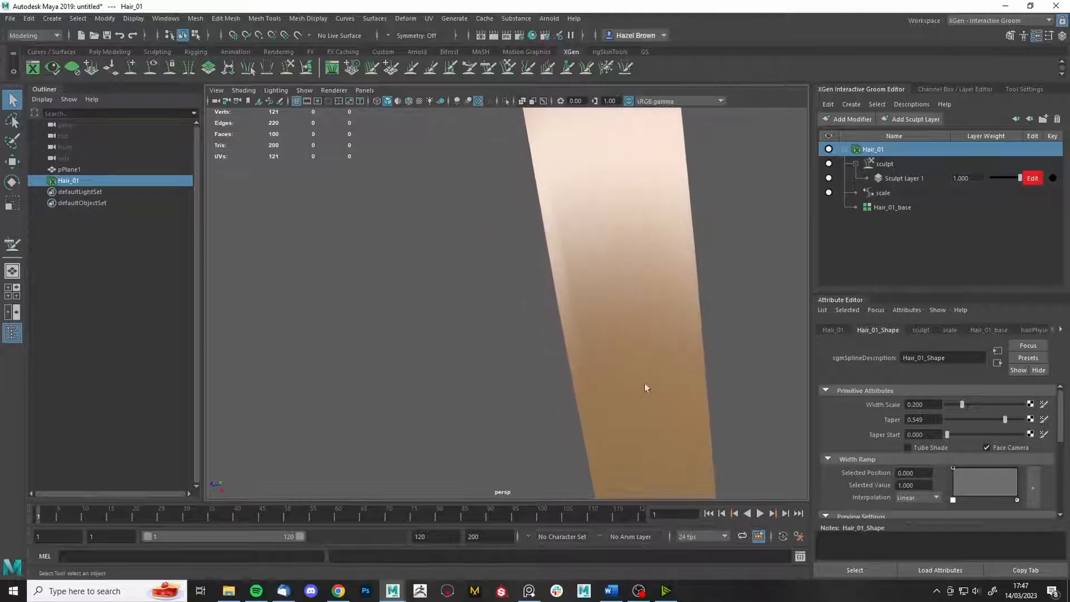
pyautogui.keyDown('alt'); pyautogui.moveTo(644, 383); pyautogui.dragTo(614, 169, button='middle'); pyautogui.keyUp('alt')
pyautogui.keyDown('alt'); pyautogui.moveTo(614, 169); pyautogui.dragTo(663, 431, button='right'); pyautogui.keyUp('alt')
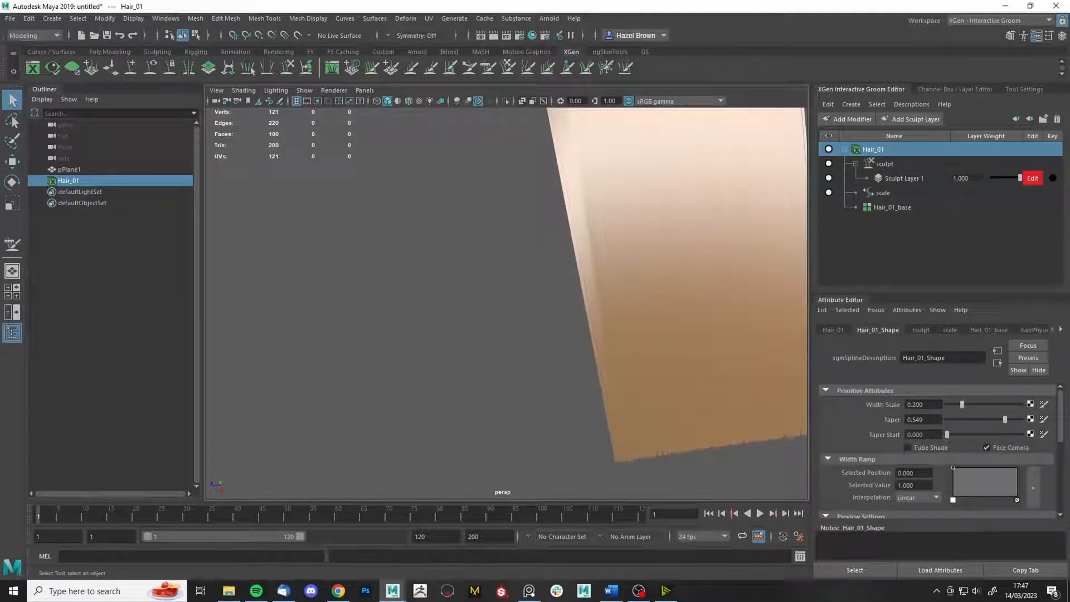
pyautogui.moveTo(1009, 420); pyautogui.dragTo(1013, 419)
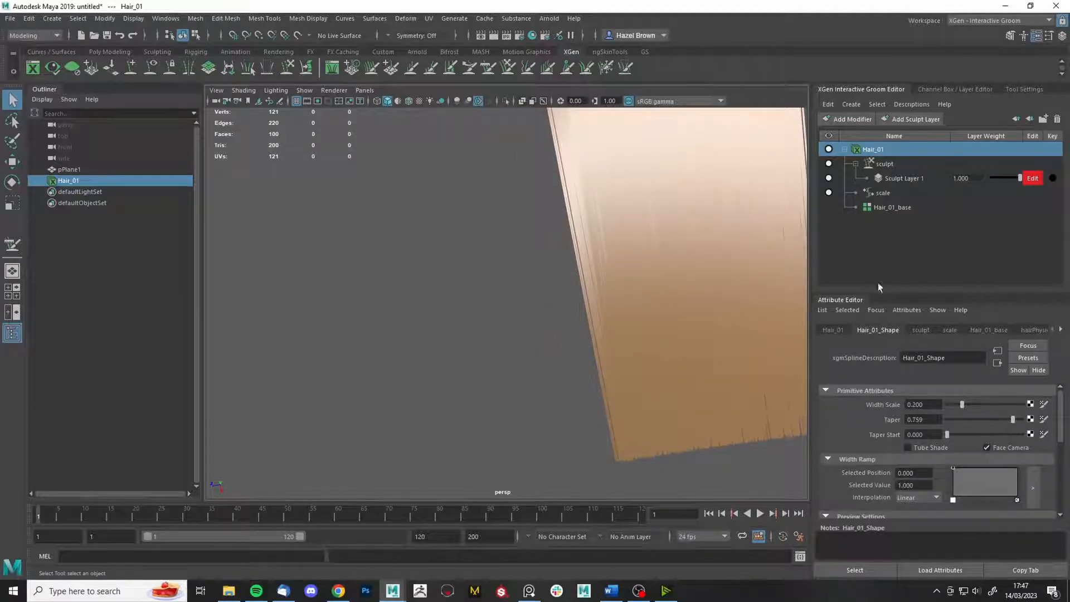
# - Move the Width Ramp's root key to position 0.122, value 1.000
pyautogui.keyDown('alt'); pyautogui.moveTo(705, 262); pyautogui.dragTo(667, 464, button='middle'); pyautogui.keyUp('alt')
pyautogui.keyDown('alt'); pyautogui.moveTo(591, 323); pyautogui.dragTo(651, 322, button='right'); pyautogui.keyUp('alt')
pyautogui.keyDown('alt'); pyautogui.moveTo(650, 323); pyautogui.dragTo(574, 313, button='middle'); pyautogui.keyUp('alt')
pyautogui.keyDown('alt'); pyautogui.moveTo(574, 313); pyautogui.dragTo(601, 303, button='right'); pyautogui.keyUp('alt')
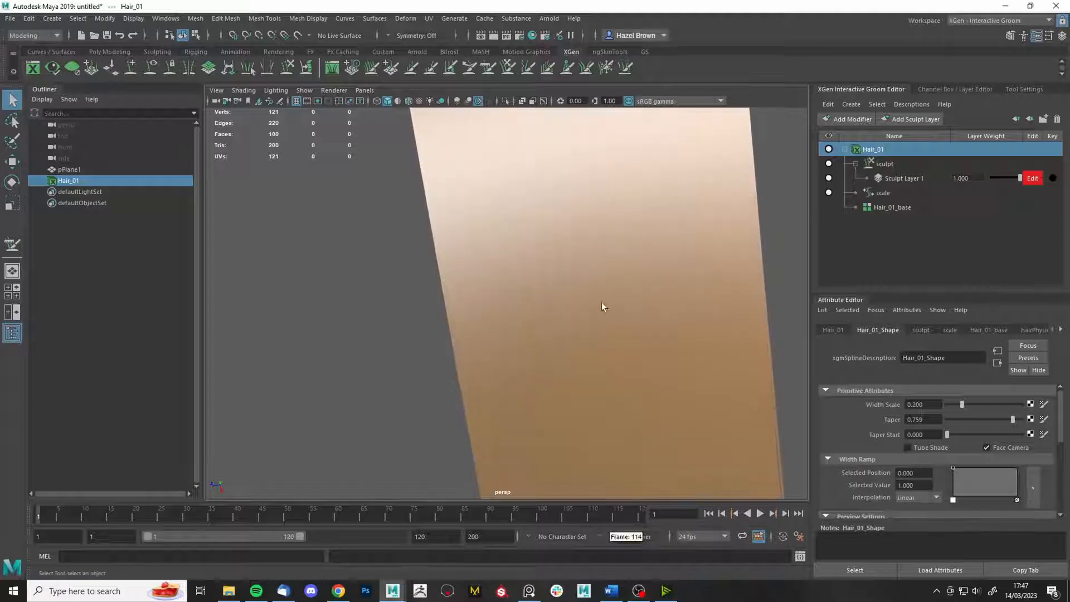
pyautogui.keyDown('alt'); pyautogui.moveTo(601, 302); pyautogui.dragTo(627, 452, button='middle'); pyautogui.keyUp('alt')
pyautogui.keyDown('alt'); pyautogui.moveTo(598, 254); pyautogui.dragTo(621, 523, button='middle'); pyautogui.keyUp('alt')
pyautogui.keyDown('alt'); pyautogui.moveTo(605, 312); pyautogui.dragTo(636, 533, button='middle'); pyautogui.keyUp('alt')
pyautogui.keyDown('alt'); pyautogui.moveTo(585, 335); pyautogui.dragTo(590, 415, button='middle'); pyautogui.keyUp('alt')
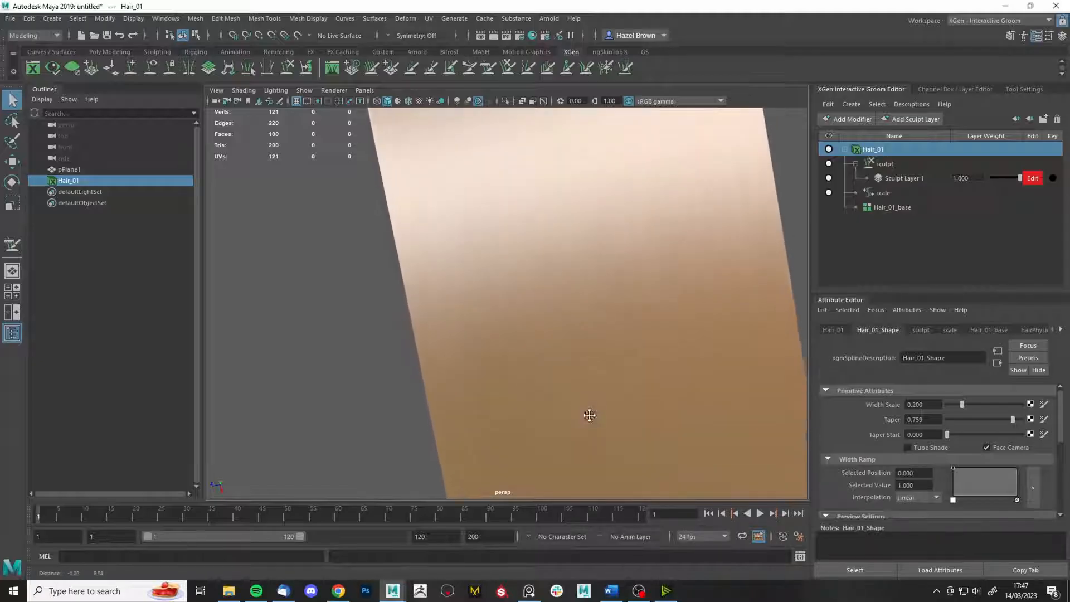
pyautogui.keyDown('alt'); pyautogui.moveTo(544, 222); pyautogui.dragTo(717, 385, button='middle'); pyautogui.keyUp('alt')
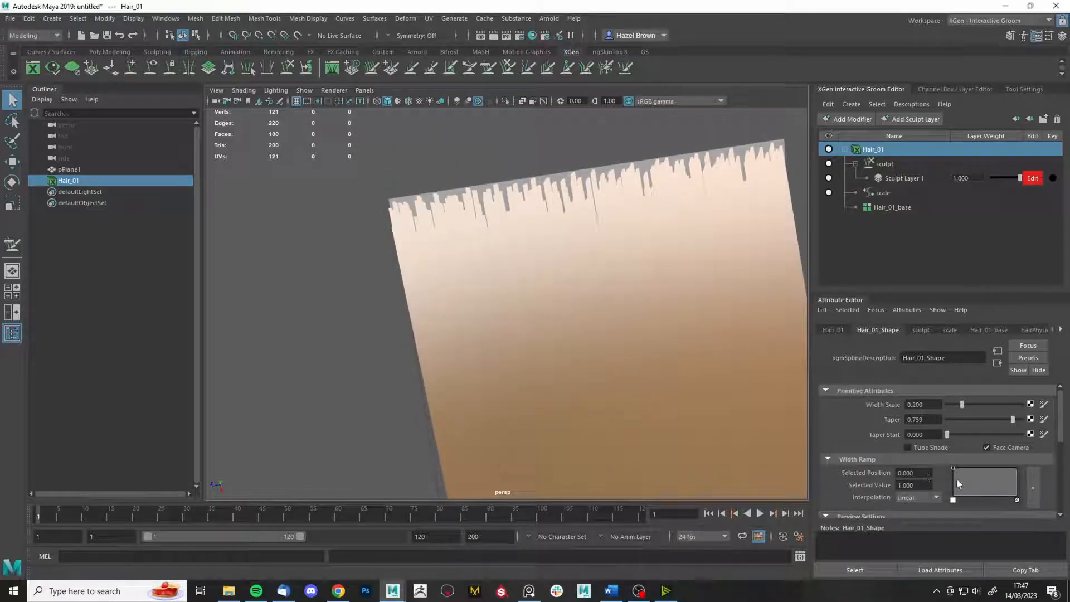
pyautogui.moveTo(951, 467)
pyautogui.mouseDown()
pyautogui.moveTo(932, 483)
pyautogui.moveTo(962, 472)
pyautogui.moveTo(961, 460)
pyautogui.mouseUp()
# - Orbit and reframe the view to check the tapered hair card standing upright
pyautogui.scroll(-2, 547, 217)
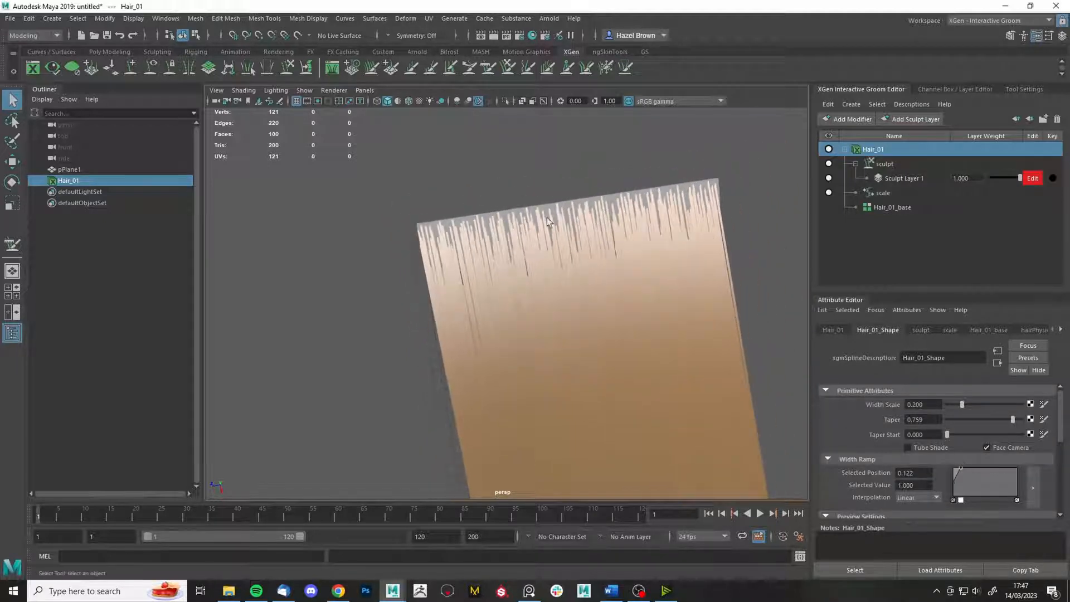
pyautogui.moveTo(605, 222)
pyautogui.keyDown('alt'); pyautogui.mouseDown()
pyautogui.moveTo(593, 229)
pyautogui.moveTo(623, 227)
pyautogui.mouseUp(); pyautogui.keyUp('alt')
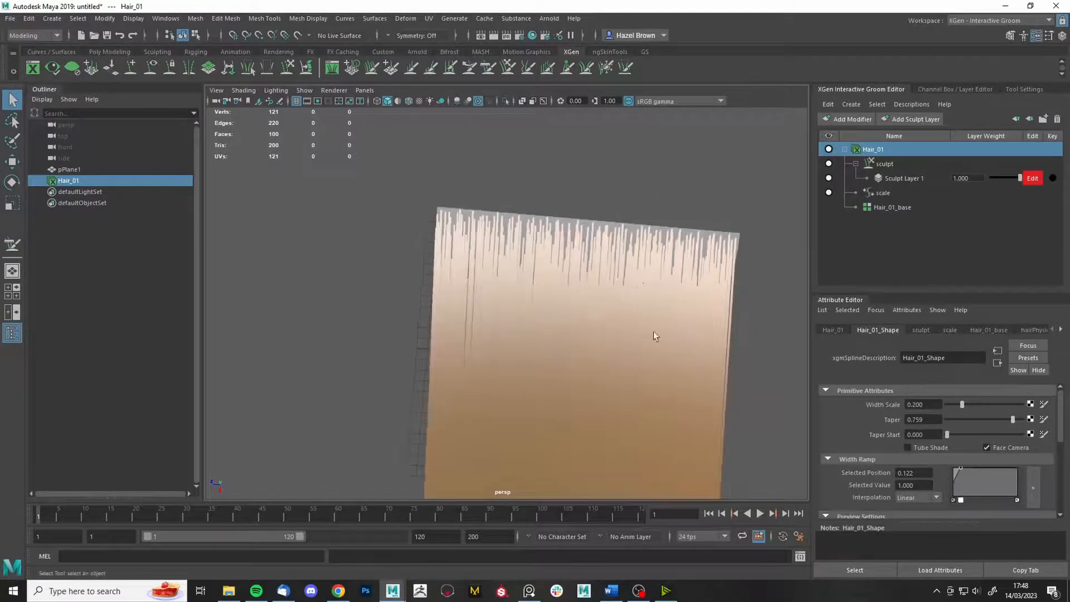
pyautogui.scroll(-3, 655, 335)
pyautogui.keyDown('alt'); pyautogui.moveTo(588, 355); pyautogui.dragTo(592, 283, button='middle'); pyautogui.keyUp('alt')
pyautogui.scroll(-5, 593, 285)
pyautogui.keyDown('alt'); pyautogui.moveTo(593, 290); pyautogui.dragTo(596, 319); pyautogui.keyUp('alt')
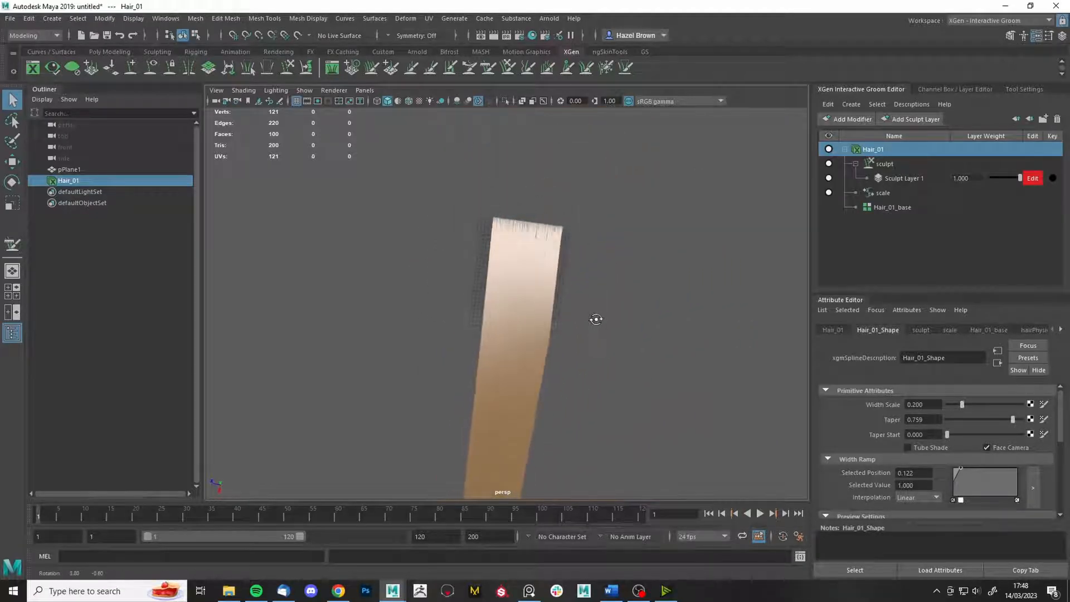
pyautogui.keyDown('alt'); pyautogui.moveTo(596, 319); pyautogui.dragTo(494, 142, button='middle'); pyautogui.keyUp('alt')
pyautogui.keyDown('alt'); pyautogui.moveTo(547, 271); pyautogui.dragTo(561, 269); pyautogui.keyUp('alt')
pyautogui.keyDown('alt'); pyautogui.moveTo(573, 262); pyautogui.dragTo(614, 278, button='middle'); pyautogui.keyUp('alt')
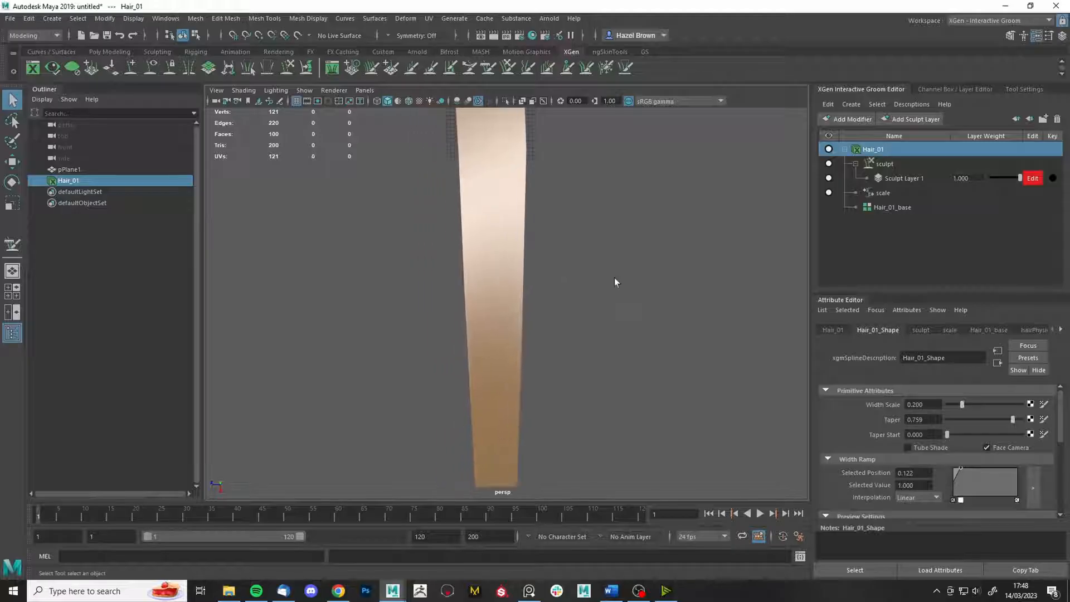
pyautogui.scroll(-2, 610, 274)
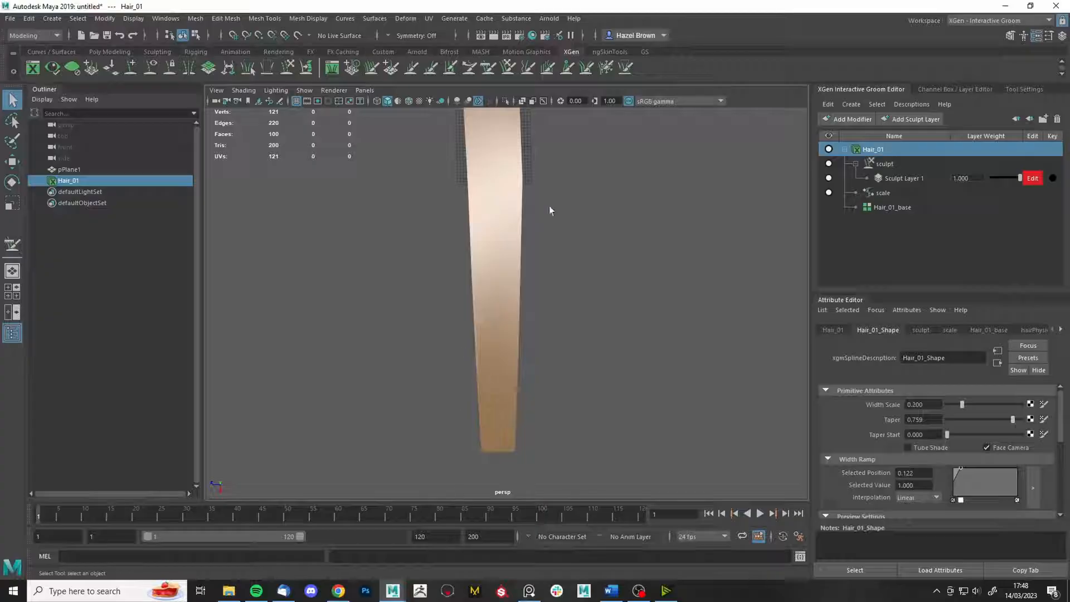
pyautogui.keyDown('alt'); pyautogui.moveTo(549, 210); pyautogui.dragTo(530, 277, button='middle'); pyautogui.keyUp('alt')
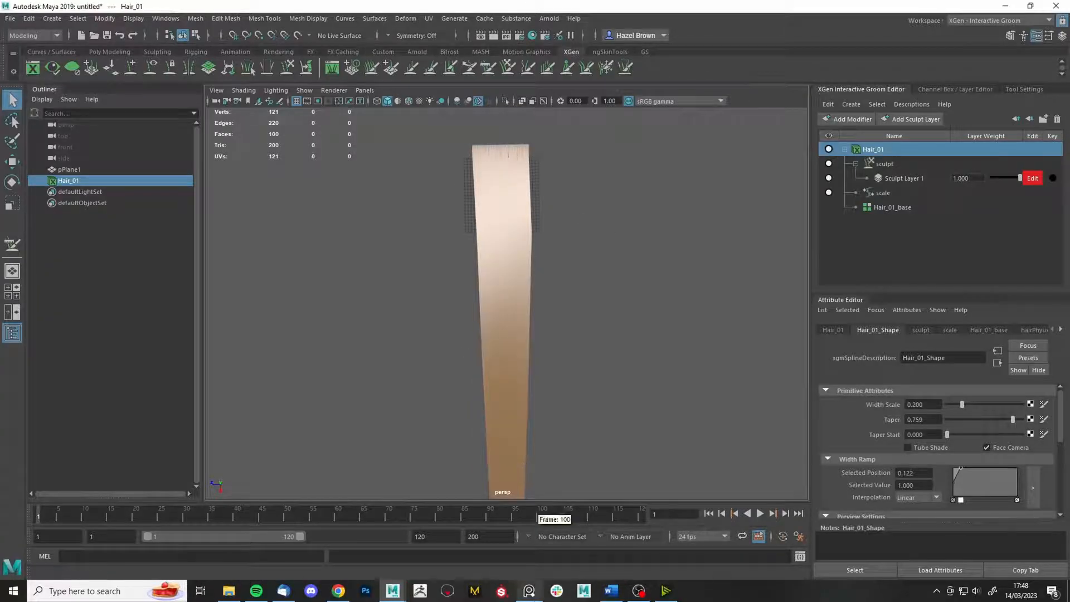
pyautogui.click(529, 591)
# - Browse the hairstyle photos across the PureRef reference board
pyautogui.scroll(6, 641, 420)
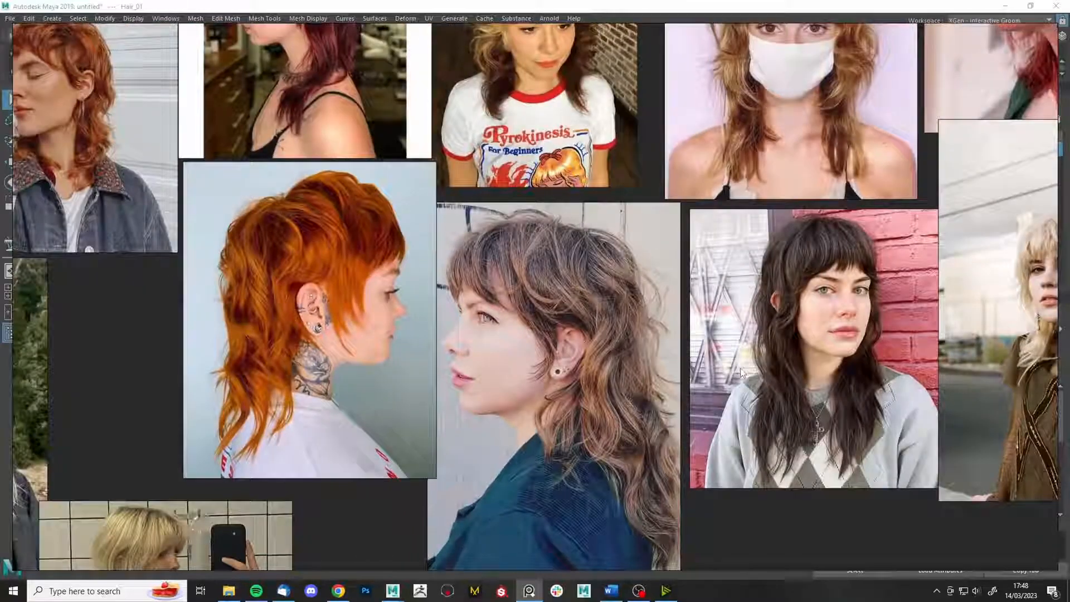
pyautogui.moveTo(1031, 417); pyautogui.dragTo(650, 455, button='middle')
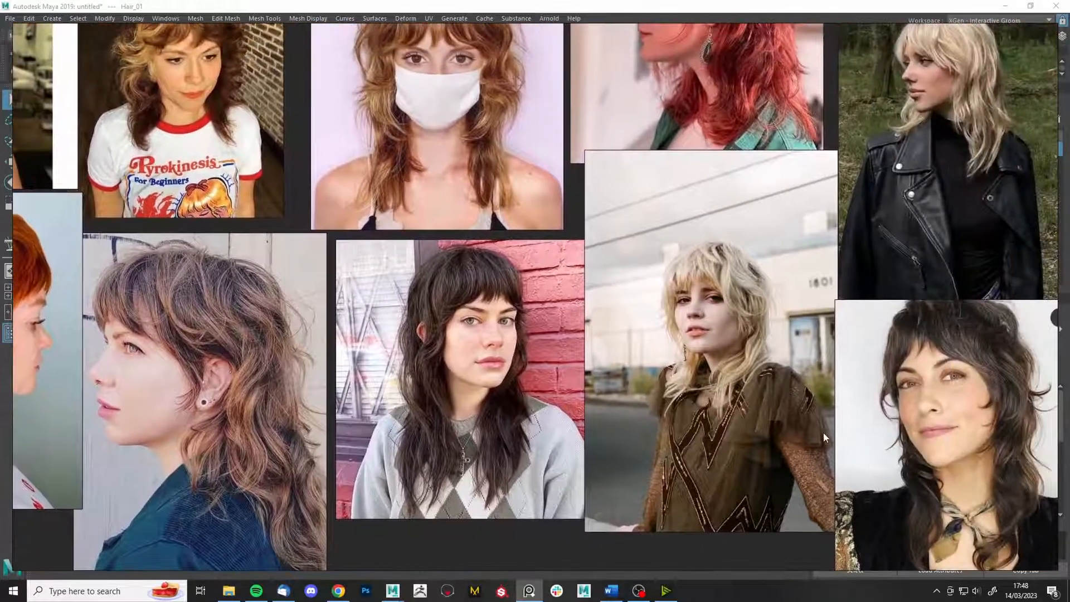
pyautogui.scroll(-1, 824, 432)
pyautogui.moveTo(783, 245); pyautogui.dragTo(747, 527, button='middle')
pyautogui.moveTo(638, 242); pyautogui.dragTo(644, 386, button='middle')
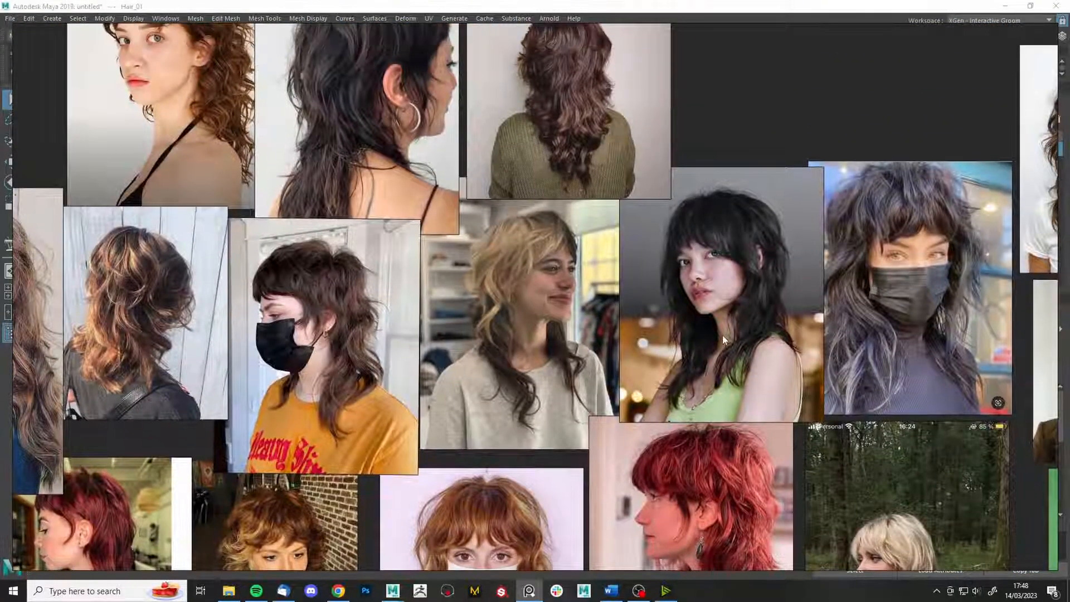
pyautogui.moveTo(508, 293); pyautogui.dragTo(713, 219, button='middle')
pyautogui.moveTo(587, 471); pyautogui.dragTo(801, 215, button='middle')
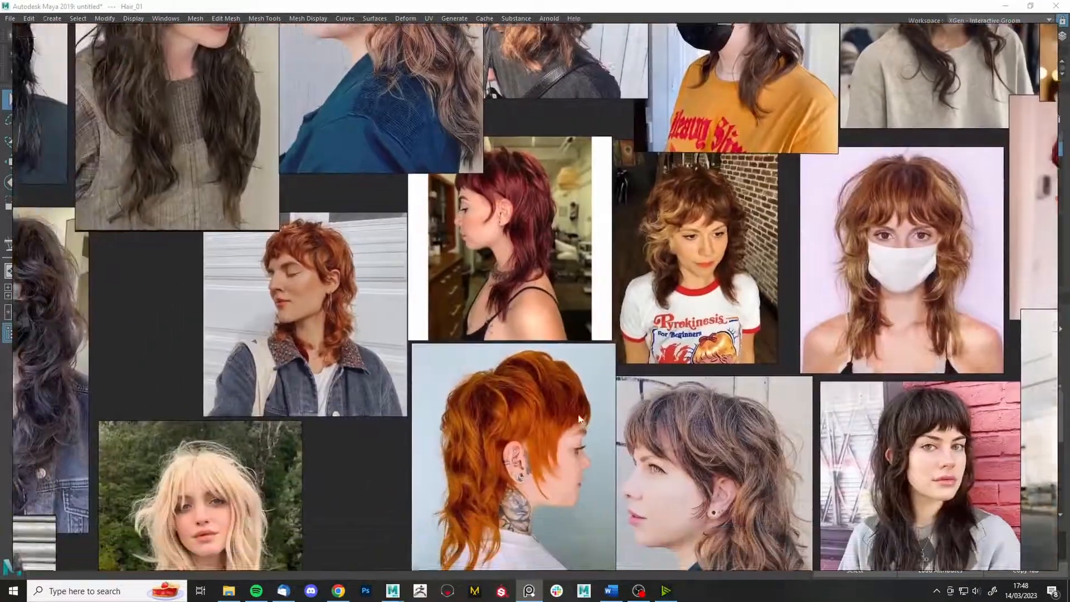
pyautogui.moveTo(579, 436); pyautogui.dragTo(676, 179, button='middle')
pyautogui.scroll(-1, 573, 260)
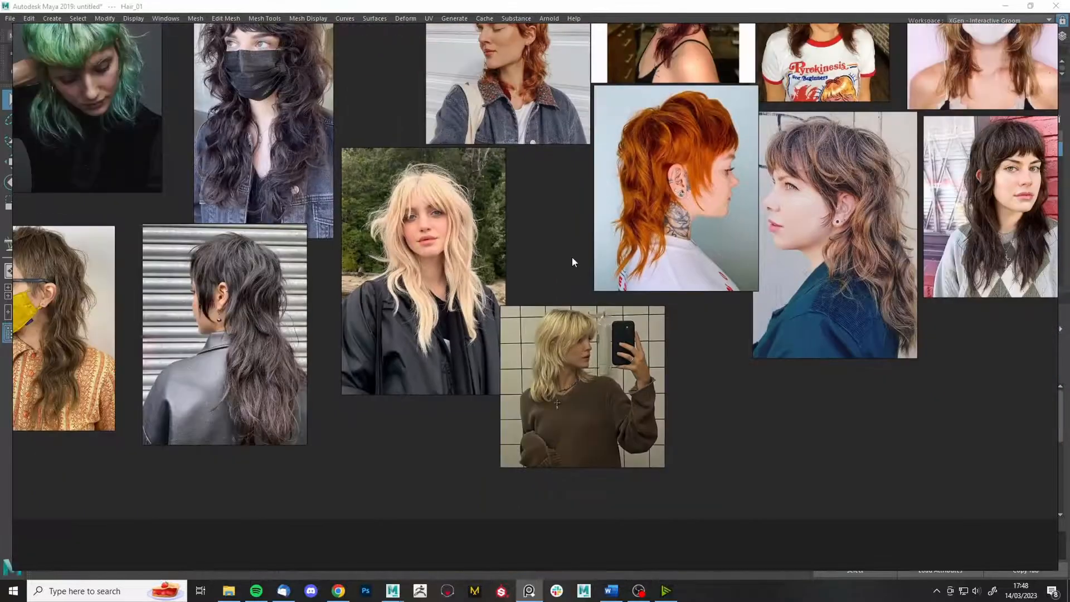
pyautogui.moveTo(608, 359); pyautogui.dragTo(375, 410, button='middle')
pyautogui.moveTo(737, 384); pyautogui.dragTo(462, 425, button='middle')
# - Zoom into the dark wavy shag-cut photo, then move the board off the Maya window
pyautogui.scroll(5, 497, 337)
pyautogui.scroll(-3, 496, 336)
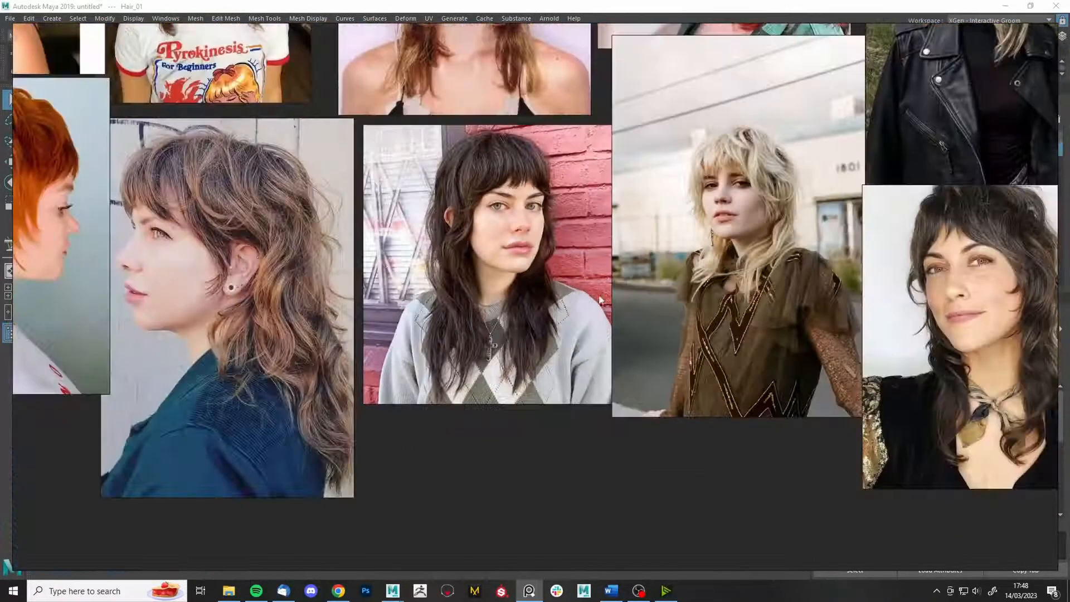
pyautogui.moveTo(497, 336); pyautogui.dragTo(235, 336, button='middle')
pyautogui.scroll(3, 718, 434)
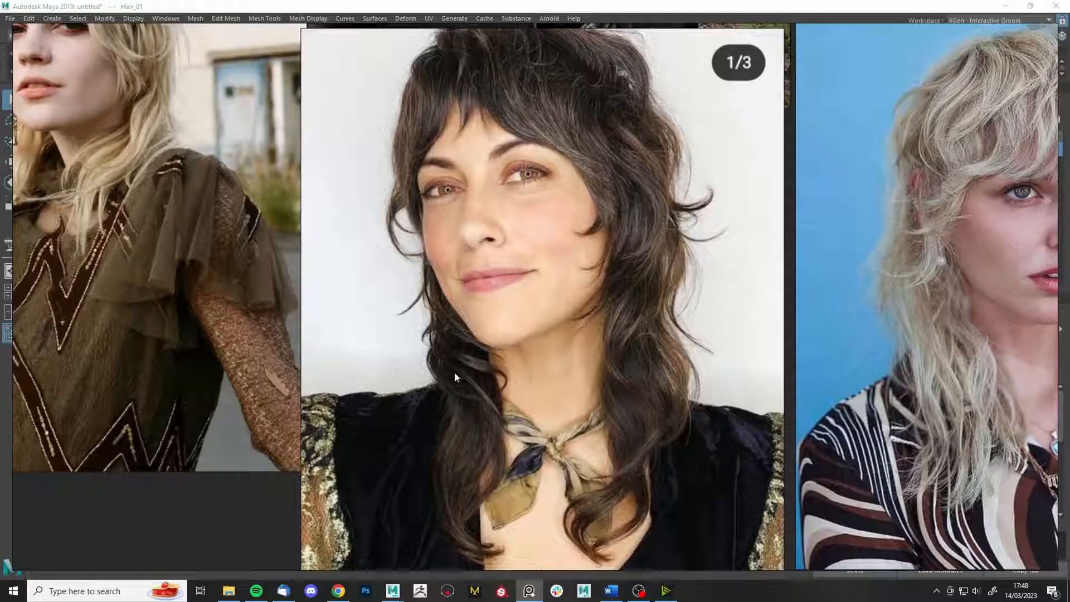
pyautogui.moveTo(464, 366); pyautogui.dragTo(1069, 340, button='right')
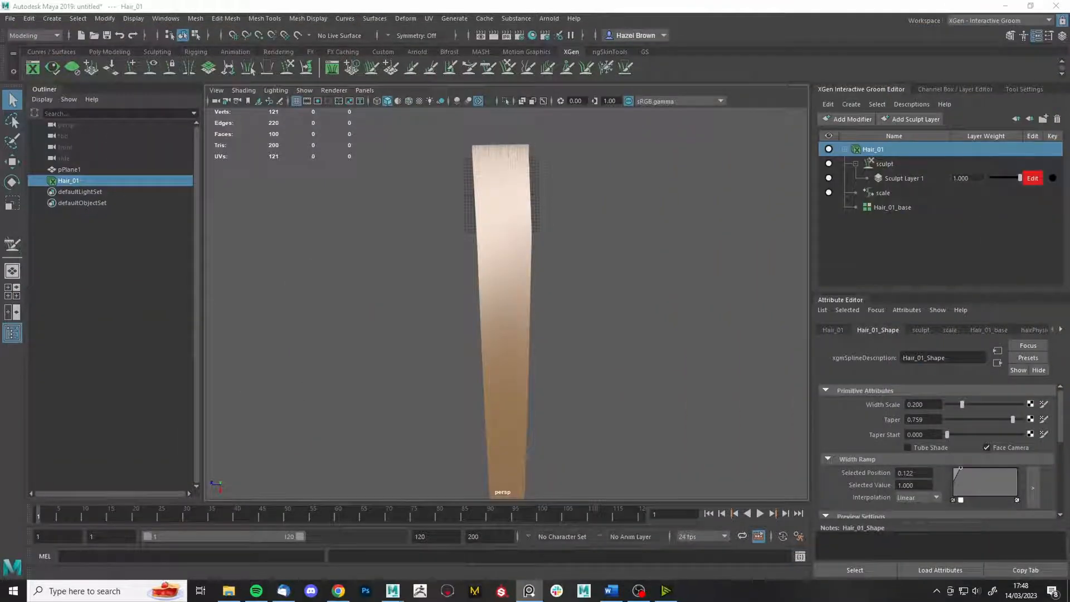
# - Activate the Grab brush, test a sideways bend on the strand and undo it
pyautogui.keyDown('alt'); pyautogui.moveTo(538, 341); pyautogui.dragTo(561, 335, button='middle'); pyautogui.keyUp('alt')
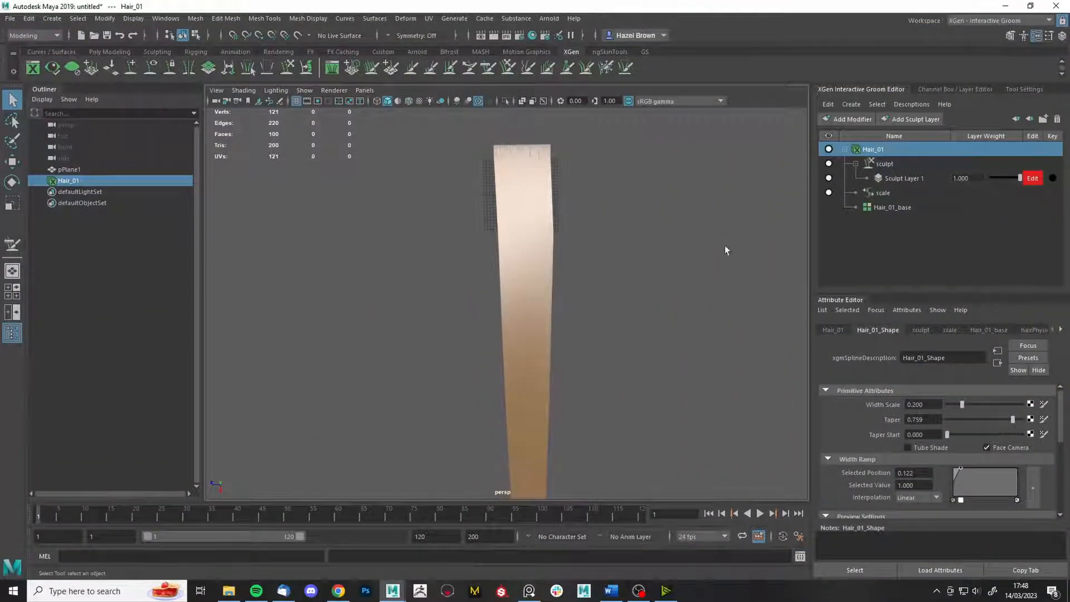
pyautogui.keyDown('alt'); pyautogui.moveTo(725, 251); pyautogui.dragTo(590, 227); pyautogui.keyUp('alt')
pyautogui.click(507, 63)
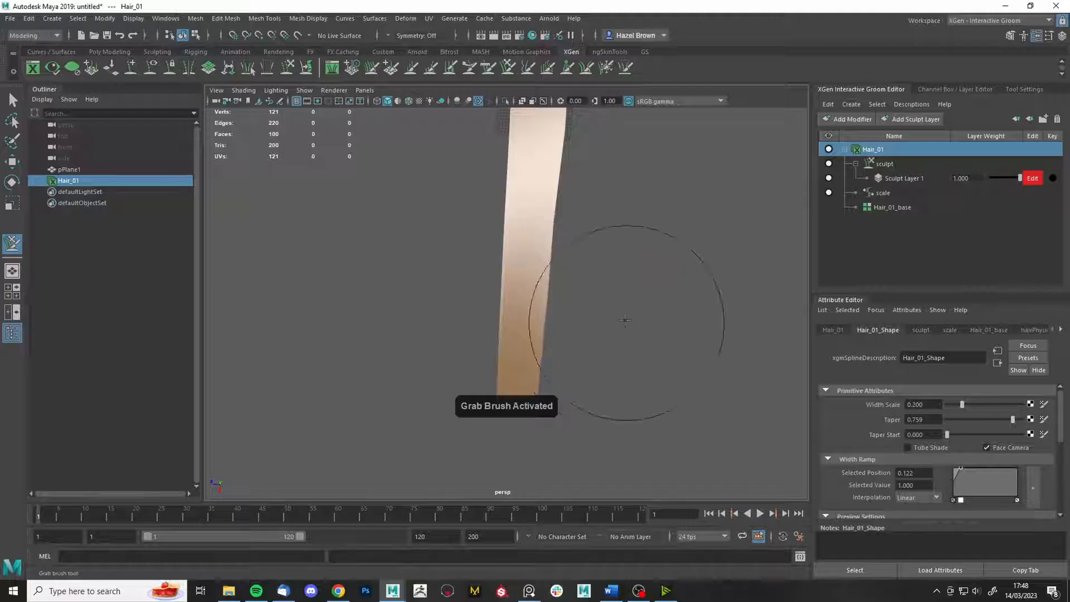
pyautogui.moveTo(593, 280); pyautogui.dragTo(439, 321)
pyautogui.hotkey('ctrl', 'z')
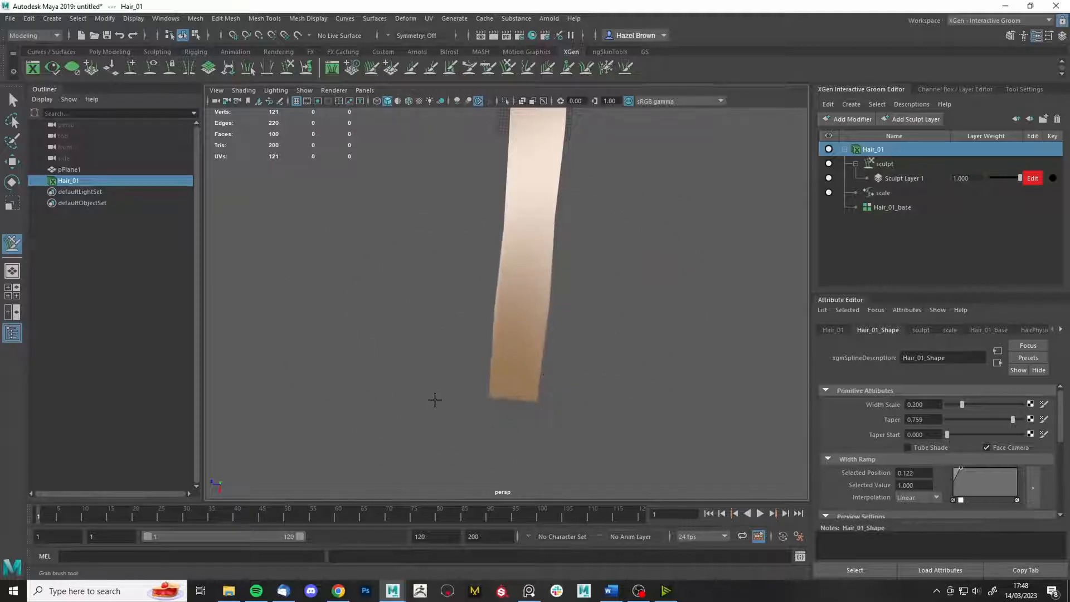
pyautogui.keyDown('alt'); pyautogui.moveTo(439, 227); pyautogui.dragTo(449, 346, button='middle'); pyautogui.keyUp('alt')
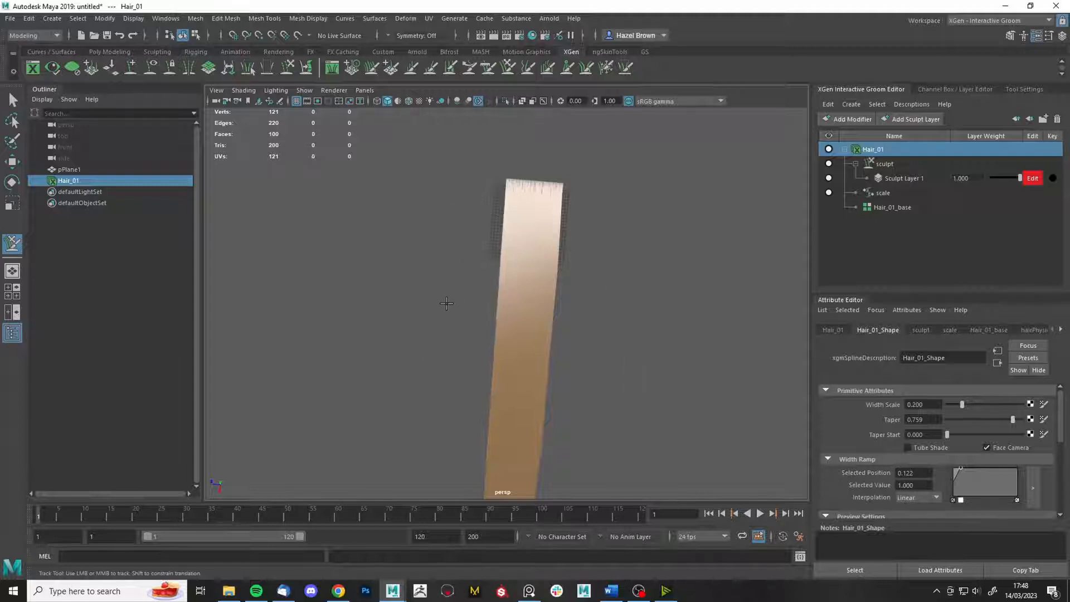
pyautogui.keyDown('alt'); pyautogui.moveTo(444, 301); pyautogui.dragTo(588, 329); pyautogui.keyUp('alt')
pyautogui.keyDown('alt'); pyautogui.moveTo(588, 328); pyautogui.dragTo(585, 412, button='middle'); pyautogui.keyUp('alt')
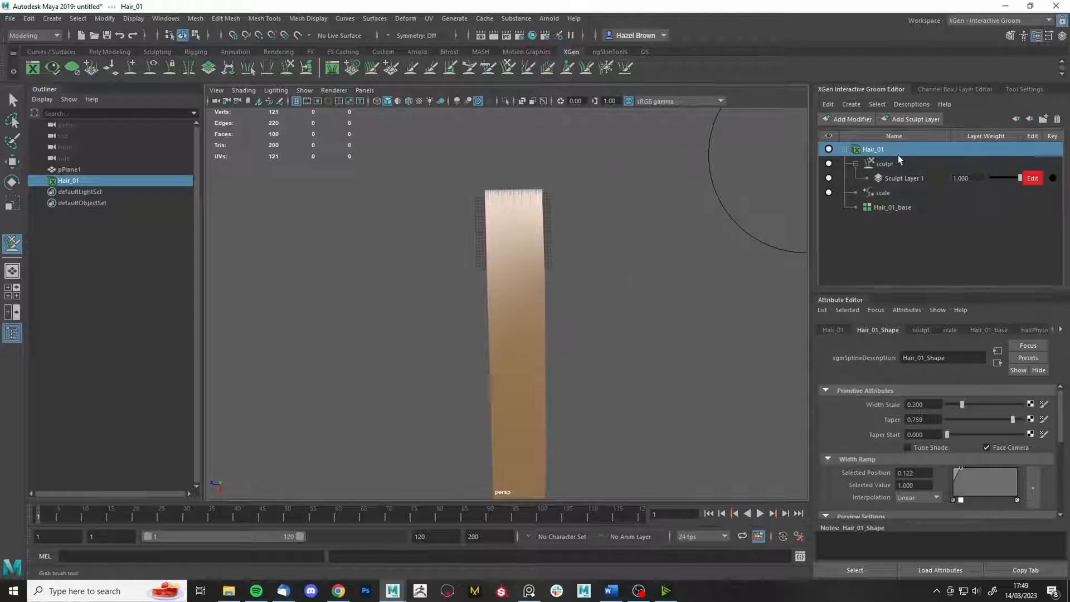
# - Set Hair_01_base's CV Count to 50
pyautogui.click(993, 331)
pyautogui.scroll(-3, 971, 433)
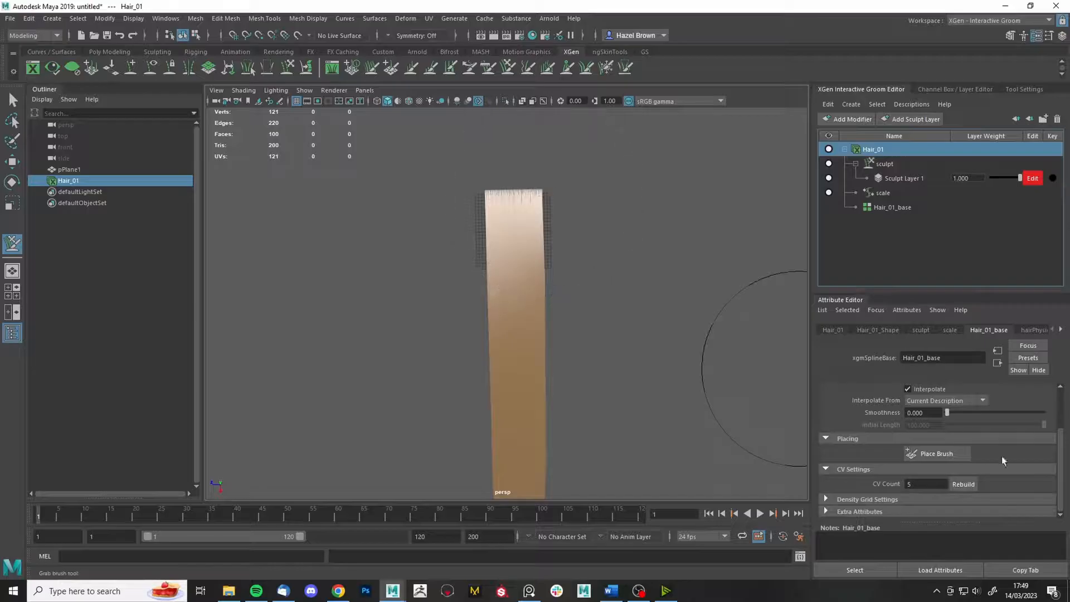
pyautogui.click(922, 485)
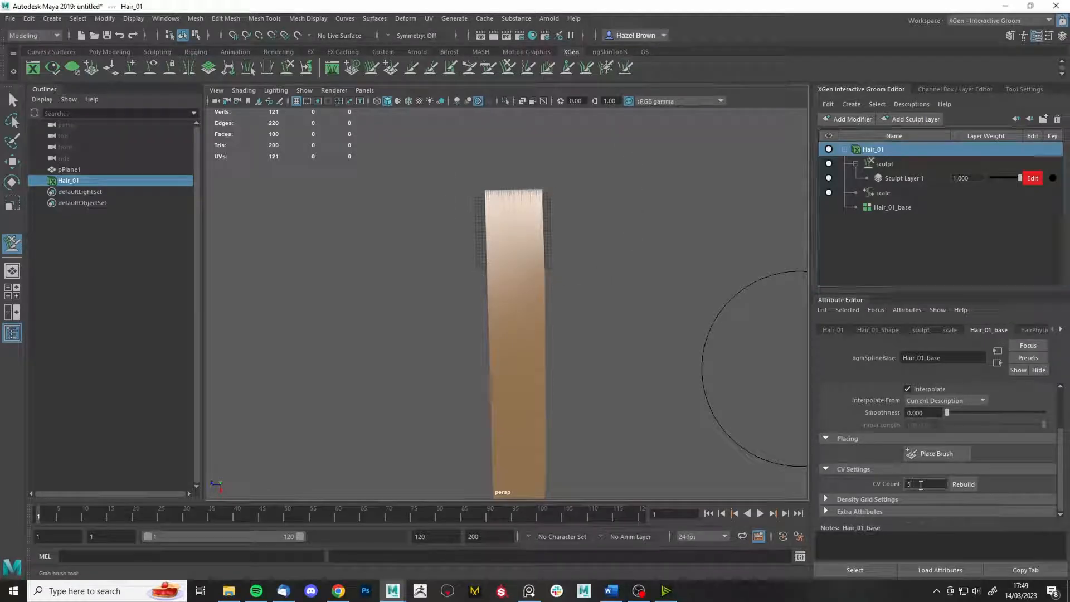
pyautogui.write('0')
# - Test Grab brush bulges on the card's right side, then undo them
pyautogui.keyDown('alt'); pyautogui.moveTo(672, 381); pyautogui.dragTo(672, 304, button='middle'); pyautogui.keyUp('alt')
pyautogui.moveTo(610, 260)
pyautogui.mouseDown()
pyautogui.moveTo(672, 245)
pyautogui.moveTo(585, 318)
pyautogui.moveTo(617, 354)
pyautogui.moveTo(609, 411)
pyautogui.moveTo(624, 441)
pyautogui.mouseUp()
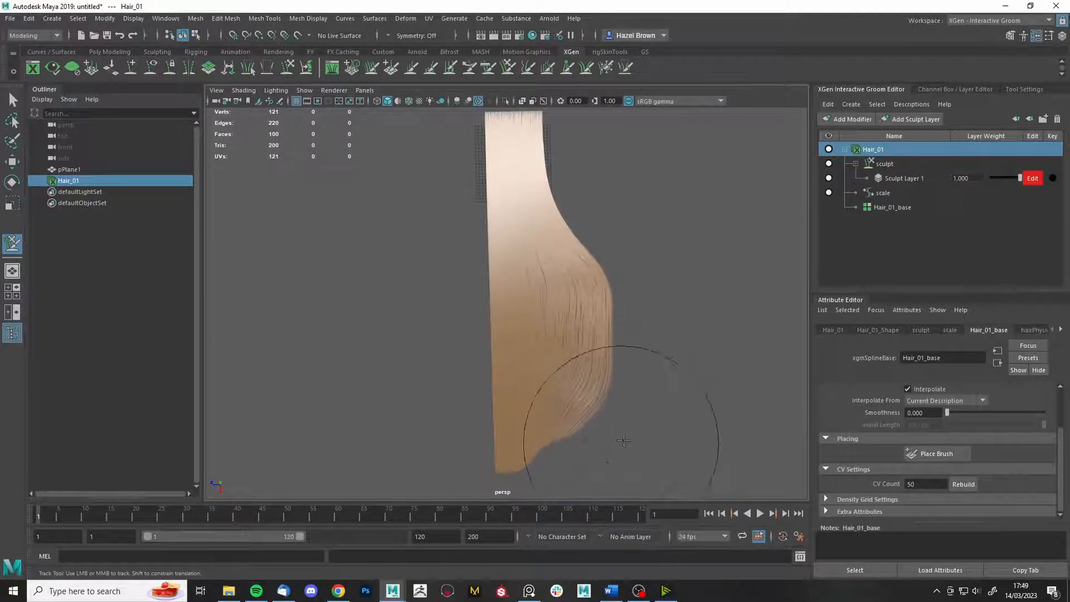
pyautogui.hotkey('ctrl', 'z')
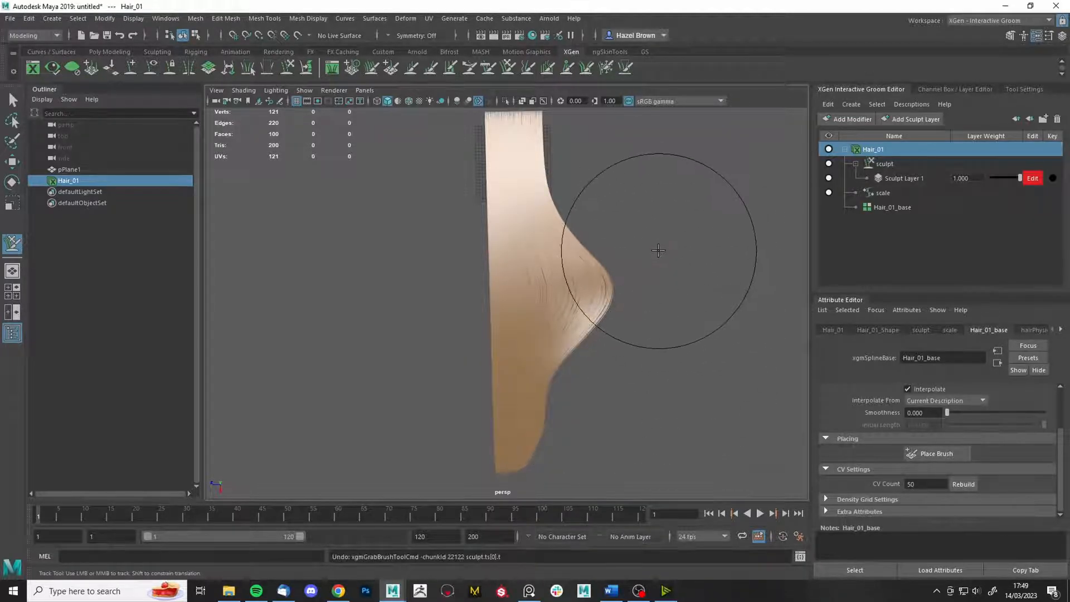
pyautogui.hotkey('ctrl', 'z')
pyautogui.hotkey('ctrl', 'z')
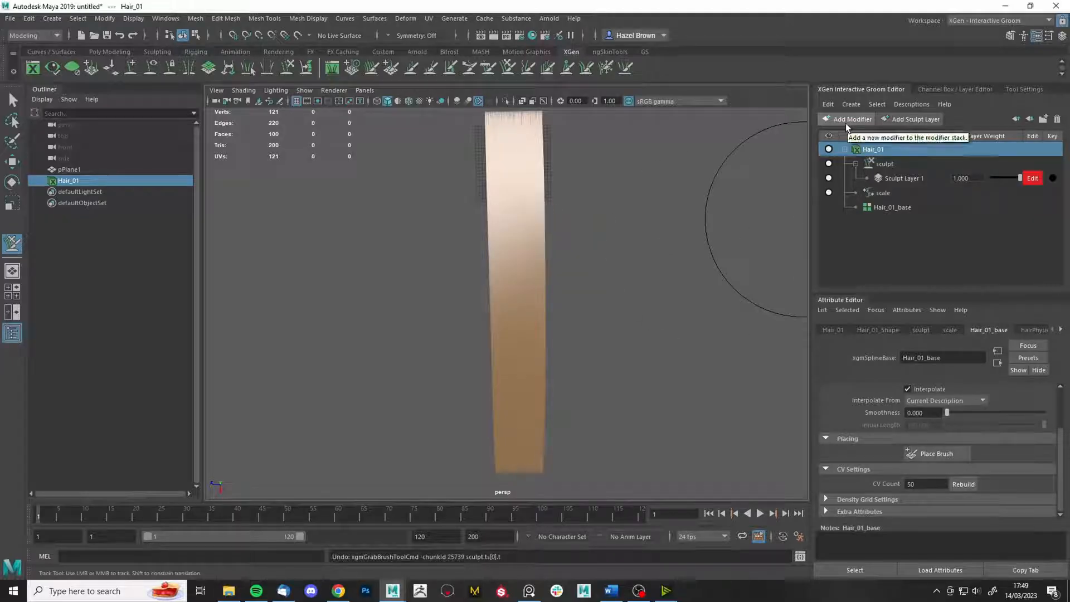
# - Add a clump modifier to Hair_01 and frame the hair card upright
pyautogui.click(846, 122)
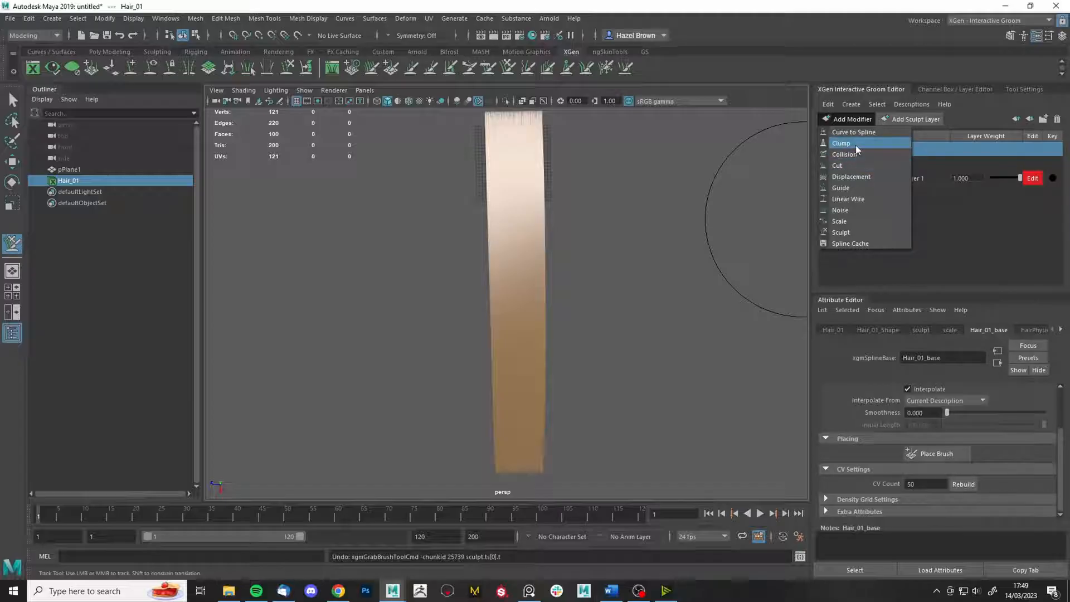
pyautogui.click(855, 144)
pyautogui.keyDown('alt'); pyautogui.moveTo(641, 287); pyautogui.dragTo(732, 460, button='right'); pyautogui.keyUp('alt')
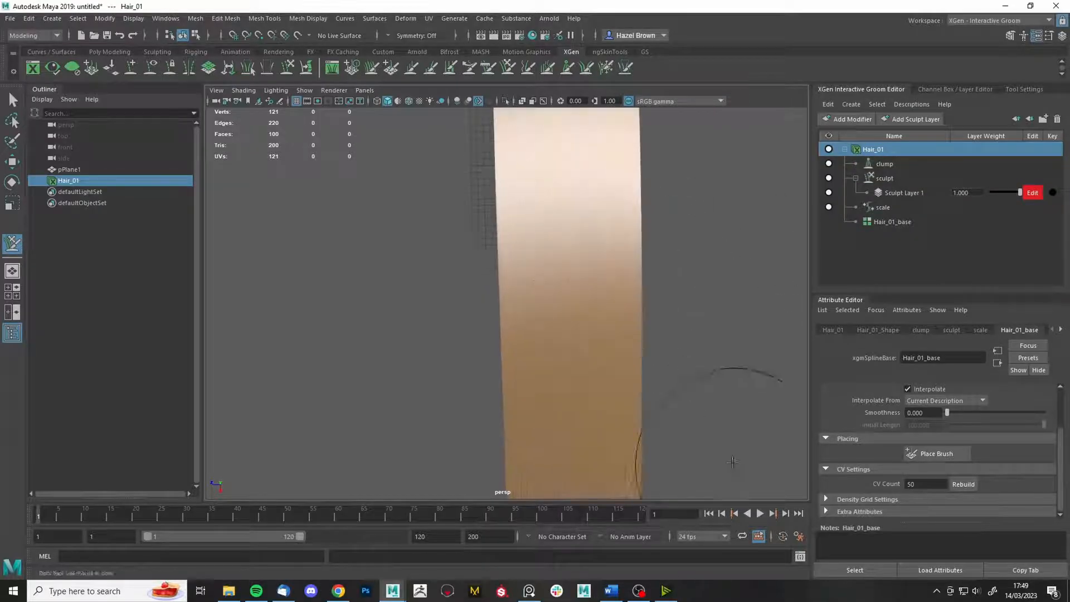
pyautogui.keyDown('alt'); pyautogui.moveTo(732, 460); pyautogui.dragTo(700, 363); pyautogui.keyUp('alt')
pyautogui.keyDown('alt'); pyautogui.moveTo(682, 368); pyautogui.dragTo(643, 184, button='middle'); pyautogui.keyUp('alt')
pyautogui.keyDown('alt'); pyautogui.moveTo(701, 304); pyautogui.dragTo(661, 168, button='right'); pyautogui.keyUp('alt')
pyautogui.keyDown('alt'); pyautogui.moveTo(661, 167); pyautogui.dragTo(653, 245); pyautogui.keyUp('alt')
# - Reshape the clump modifier's Clump Scale curve, setting its key to 0.400
pyautogui.click(891, 167)
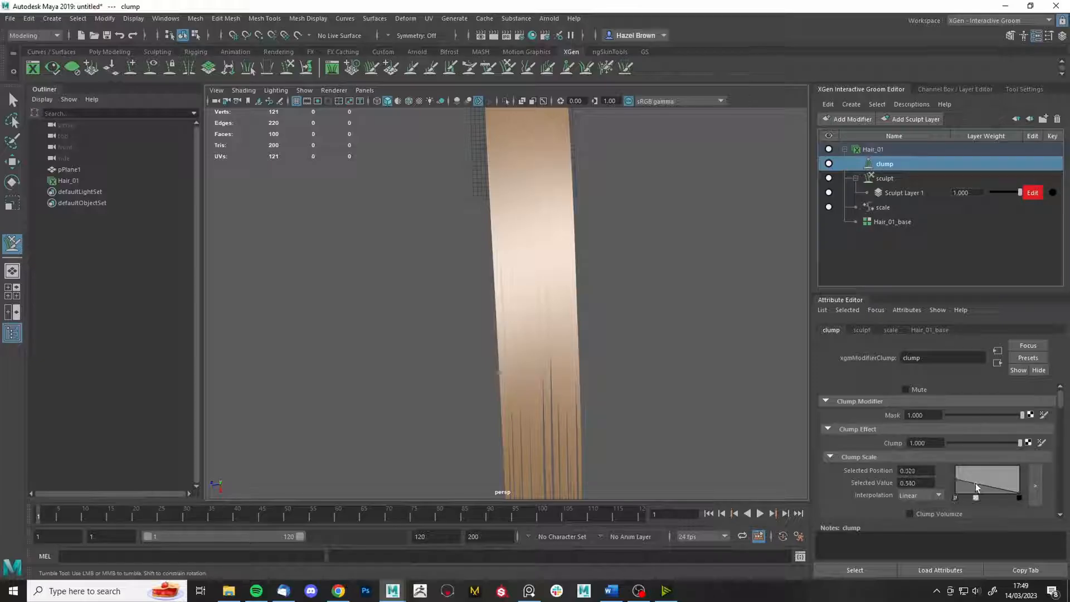
pyautogui.moveTo(976, 484)
pyautogui.mouseDown()
pyautogui.moveTo(976, 457)
pyautogui.moveTo(975, 490)
pyautogui.mouseUp()
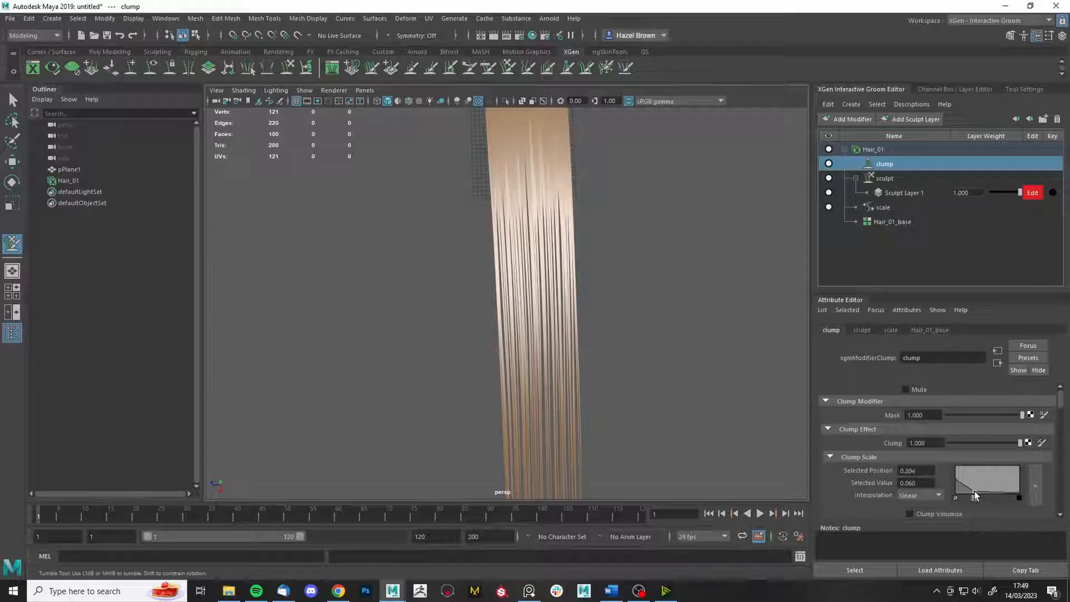
pyautogui.keyDown('alt'); pyautogui.moveTo(657, 258); pyautogui.dragTo(564, 302, button='middle'); pyautogui.keyUp('alt')
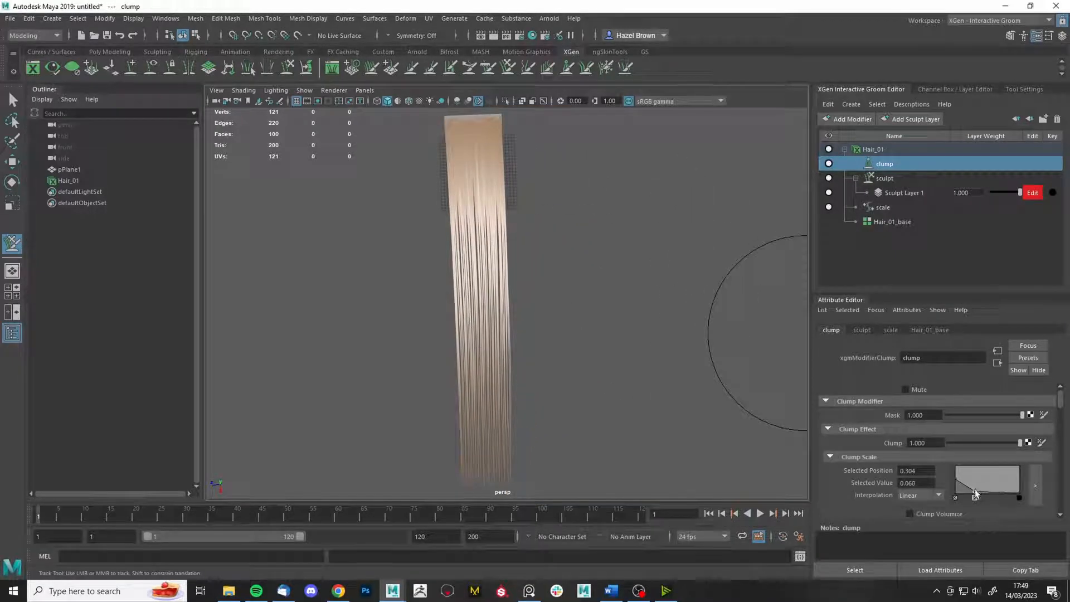
pyautogui.moveTo(975, 493); pyautogui.dragTo(978, 484)
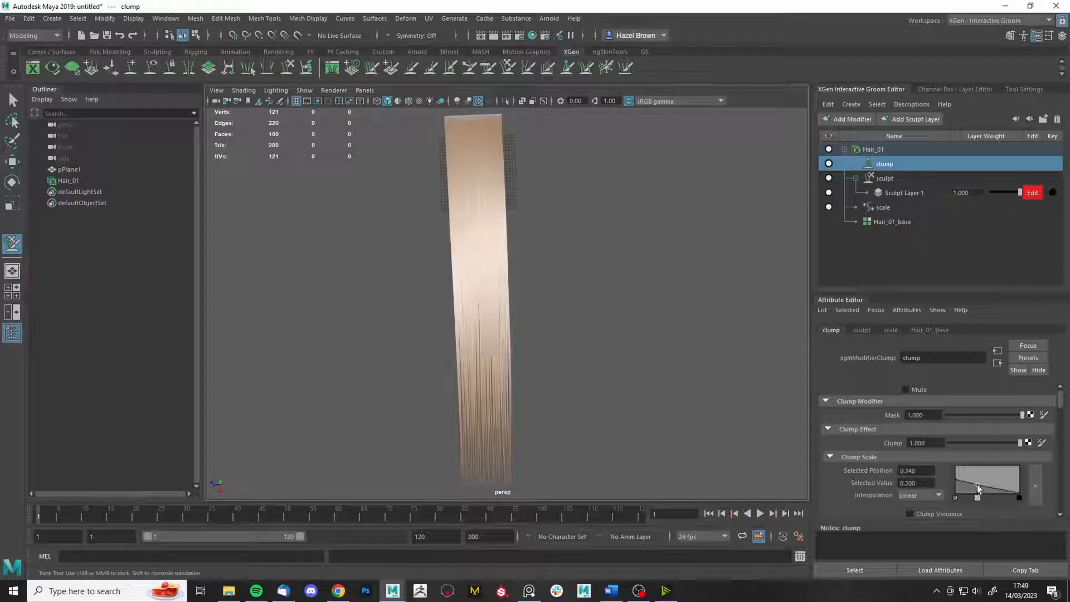
pyautogui.rightClick(891, 165)
# - Delete the clump modifier and add a second sculpt modifier, sculpt1, showing its sculpt layer
pyautogui.click(904, 188)
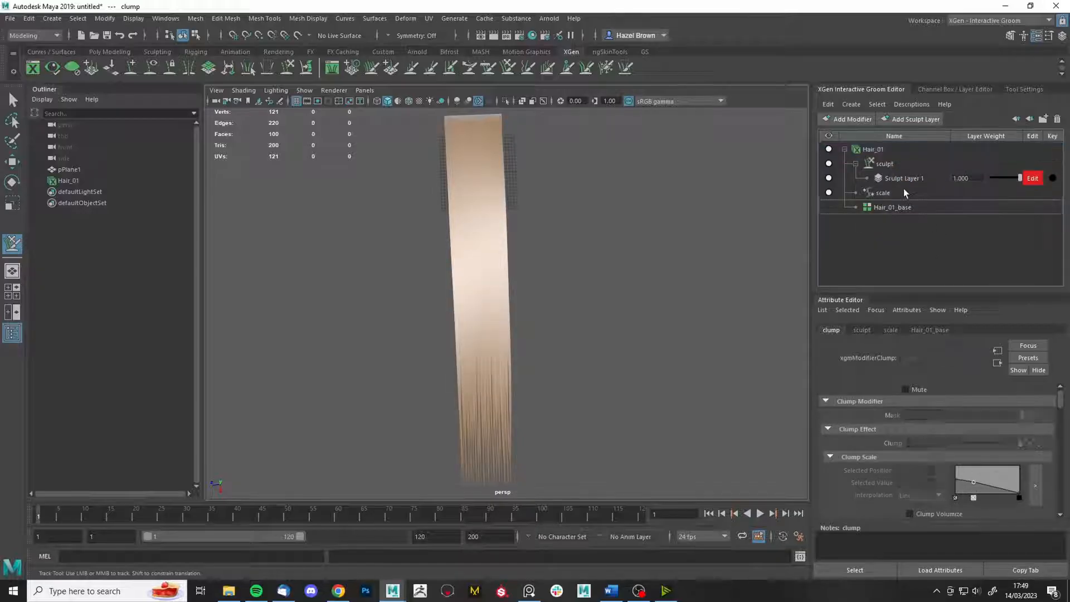
pyautogui.click(879, 163)
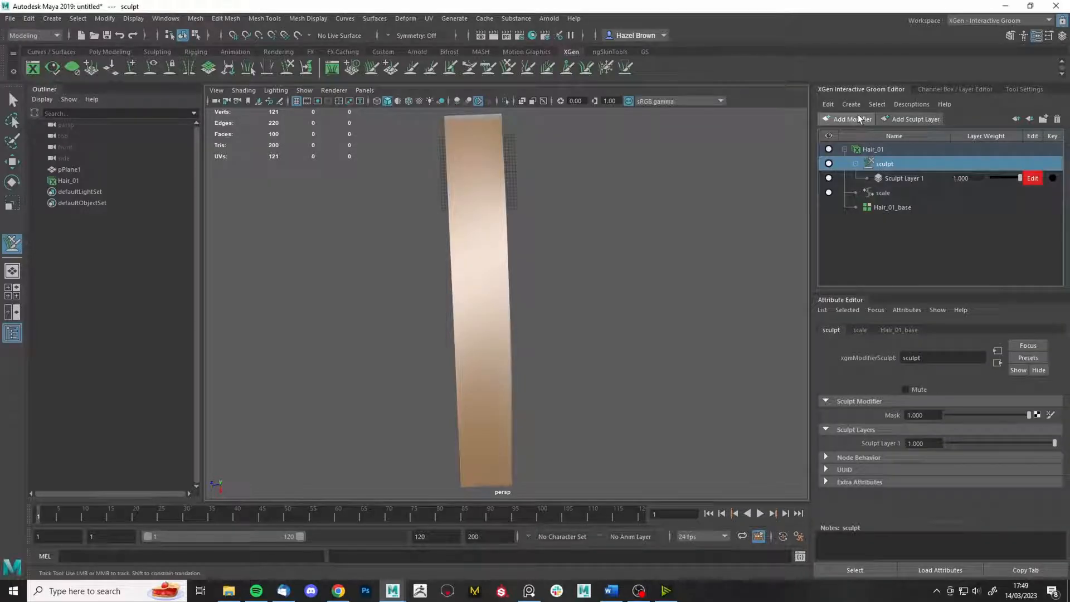
pyautogui.click(856, 120)
pyautogui.click(842, 233)
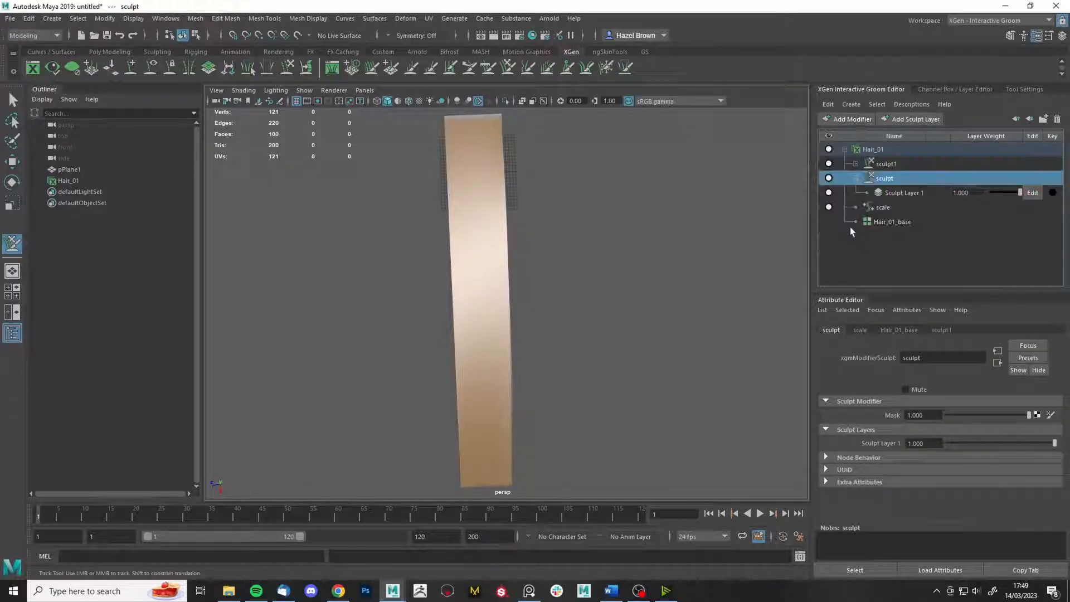
pyautogui.click(856, 164)
# - Activate the Clump brush with Filter Back Faces turned off
pyautogui.keyDown('alt'); pyautogui.moveTo(570, 191); pyautogui.dragTo(628, 306, button='middle'); pyautogui.keyUp('alt')
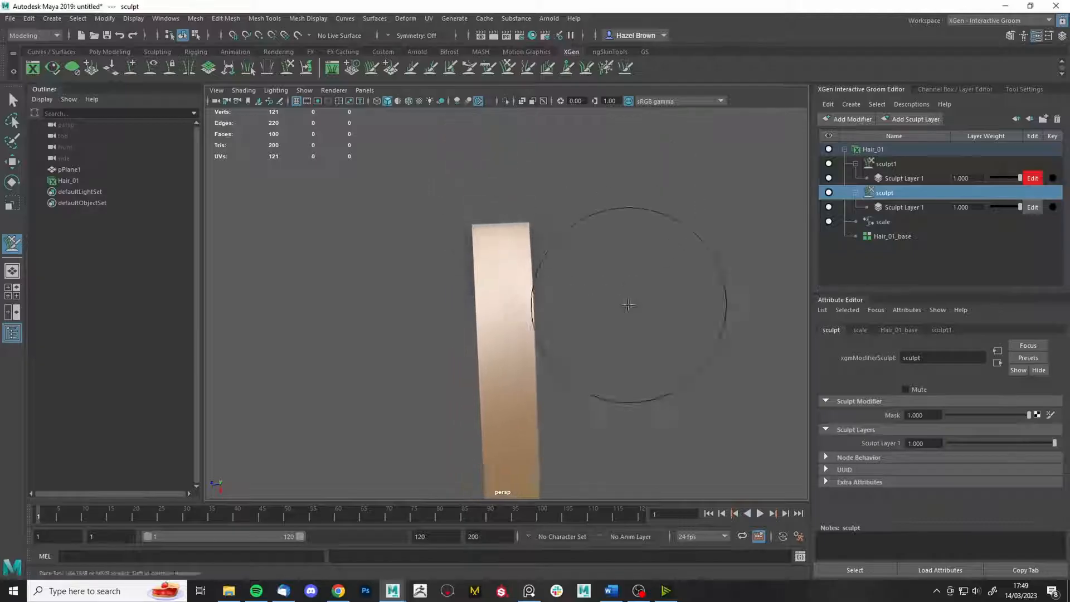
pyautogui.keyDown('alt'); pyautogui.moveTo(629, 306); pyautogui.dragTo(633, 206, button='right'); pyautogui.keyUp('alt')
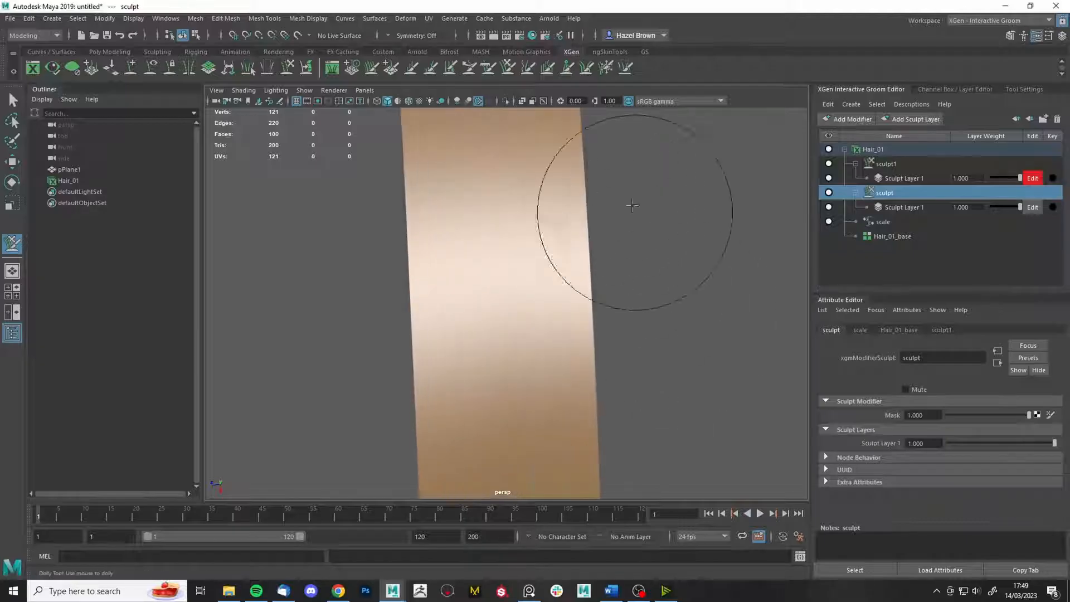
pyautogui.click(567, 74)
pyautogui.moveTo(727, 318)
pyautogui.keyDown('alt'); pyautogui.mouseDown(button='right')
pyautogui.moveTo(705, 329)
pyautogui.moveTo(627, 329)
pyautogui.mouseUp(button='right'); pyautogui.keyUp('alt')
pyautogui.keyDown('alt'); pyautogui.moveTo(628, 329); pyautogui.dragTo(611, 246); pyautogui.keyUp('alt')
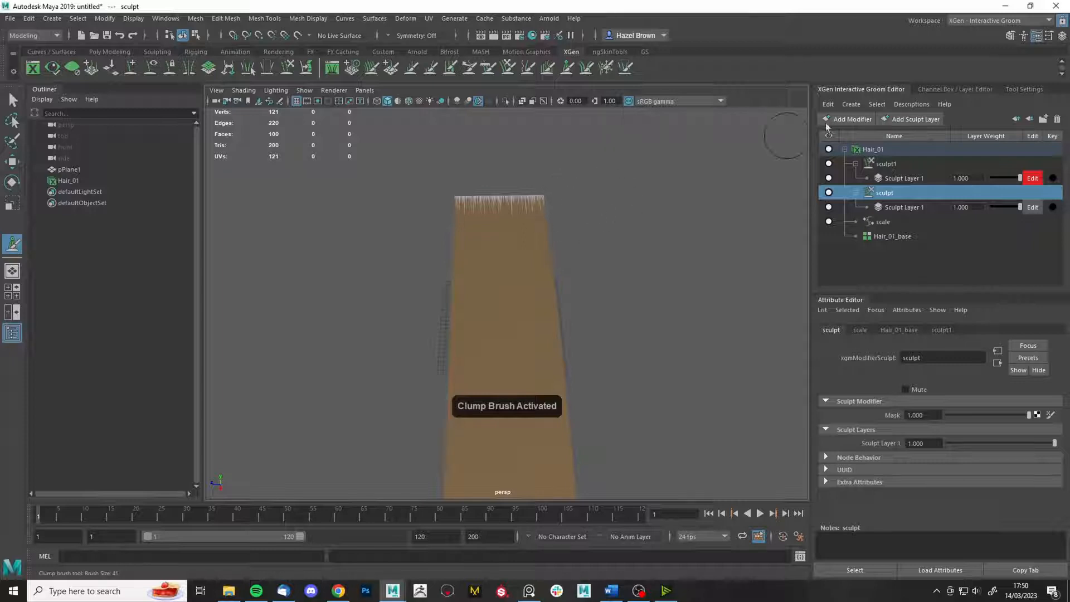
pyautogui.click(1032, 90)
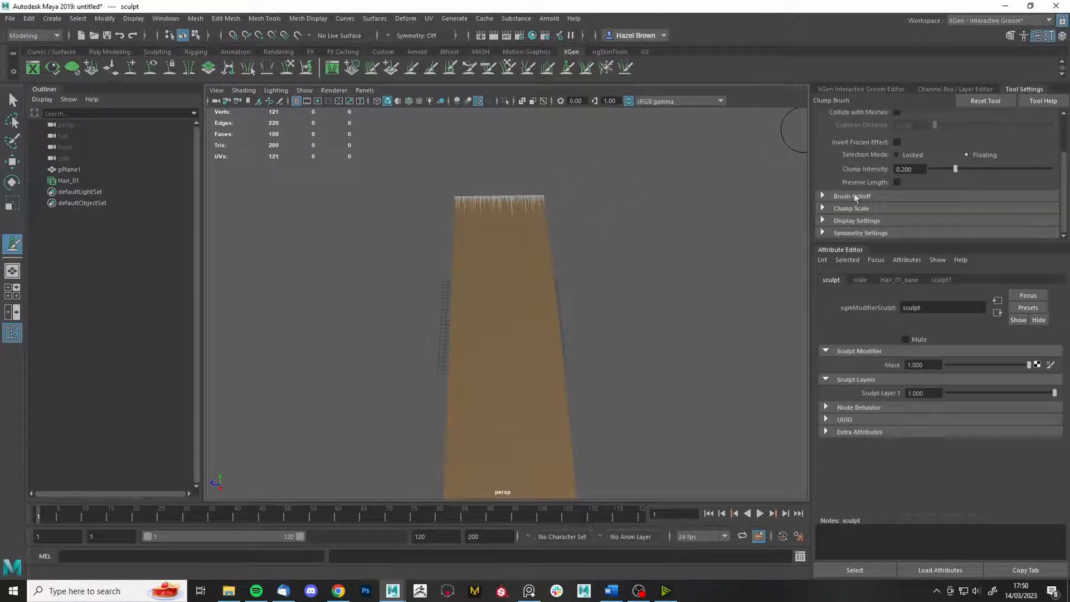
pyautogui.click(854, 197)
pyautogui.scroll(-4, 869, 194)
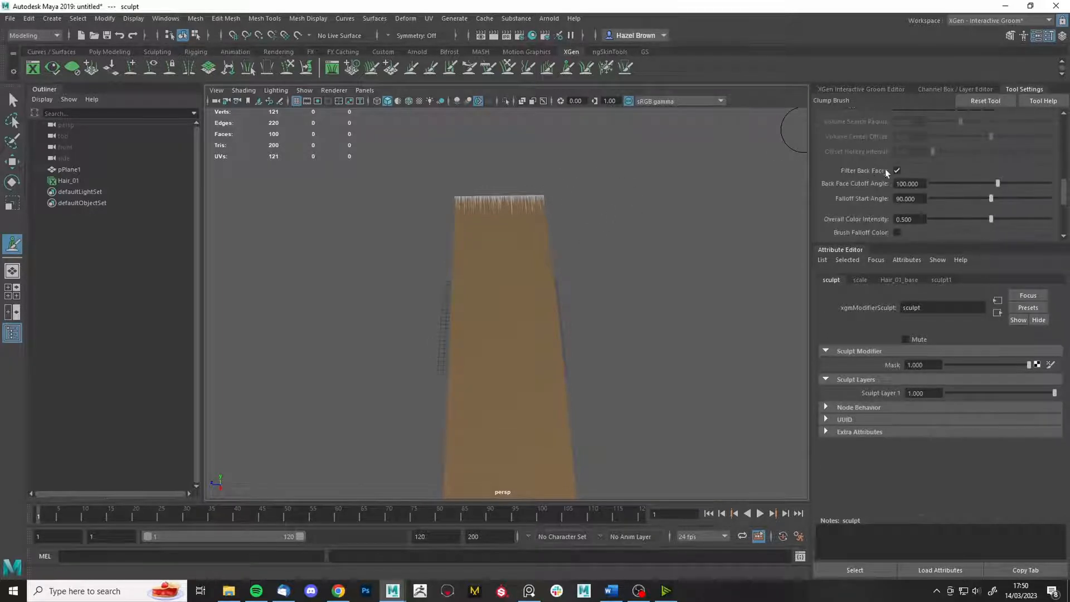
pyautogui.click(898, 171)
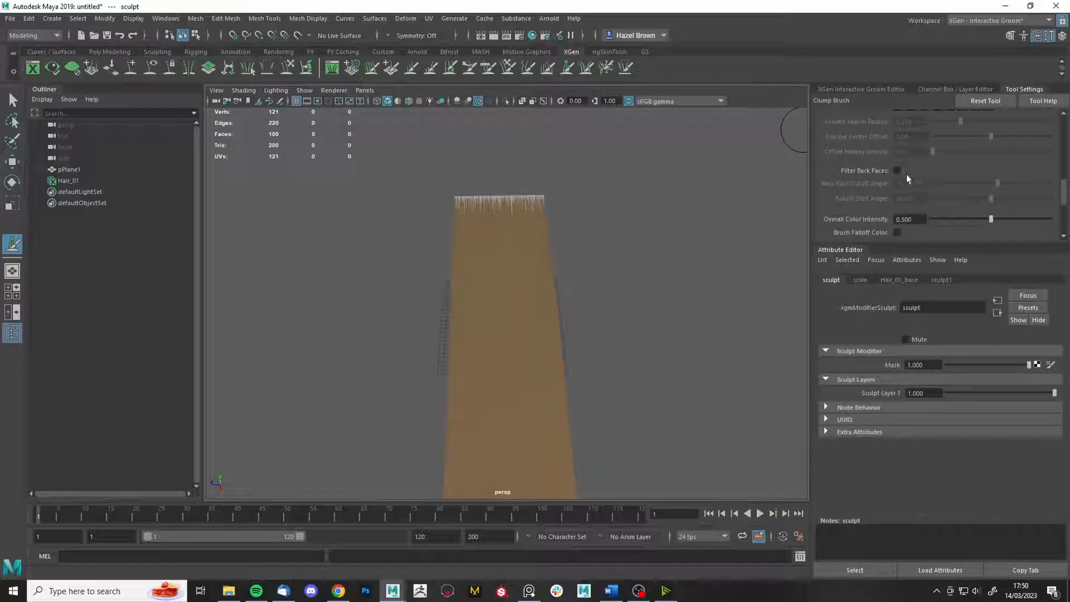
pyautogui.click(853, 90)
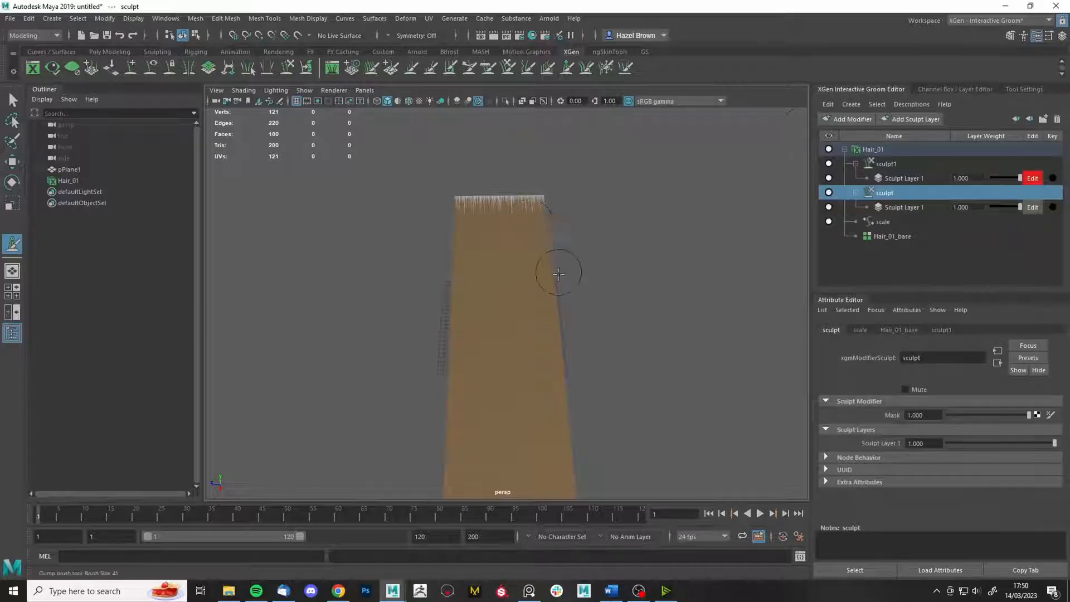
# - Pull in the card's right strands and, with a smaller brush, clump the left side
pyautogui.keyDown('alt'); pyautogui.moveTo(560, 275); pyautogui.dragTo(528, 278); pyautogui.keyUp('alt')
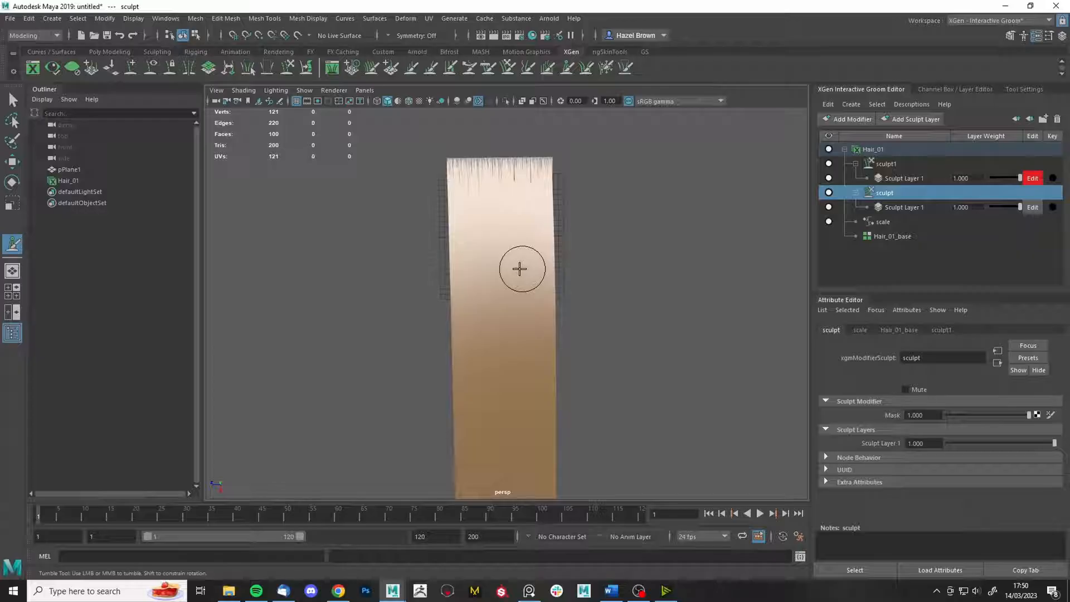
pyautogui.keyDown('alt'); pyautogui.moveTo(518, 267); pyautogui.dragTo(516, 223, button='right'); pyautogui.keyUp('alt')
pyautogui.keyDown('alt'); pyautogui.moveTo(513, 340); pyautogui.dragTo(527, 250, button='middle'); pyautogui.keyUp('alt')
pyautogui.moveTo(527, 258); pyautogui.dragTo(495, 239)
pyautogui.press('b')
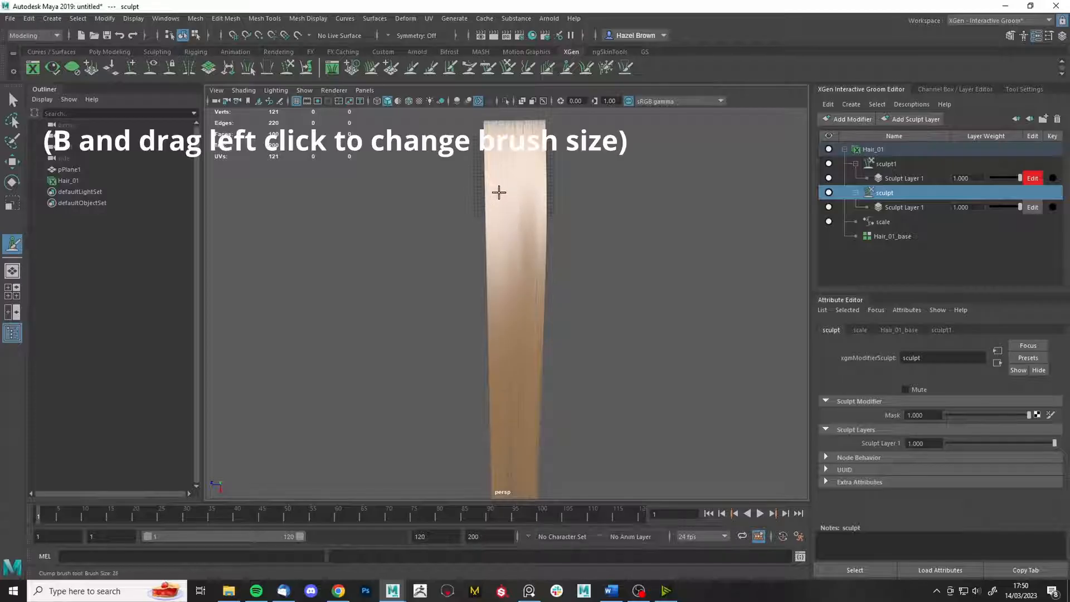
pyautogui.moveTo(499, 192); pyautogui.dragTo(498, 193)
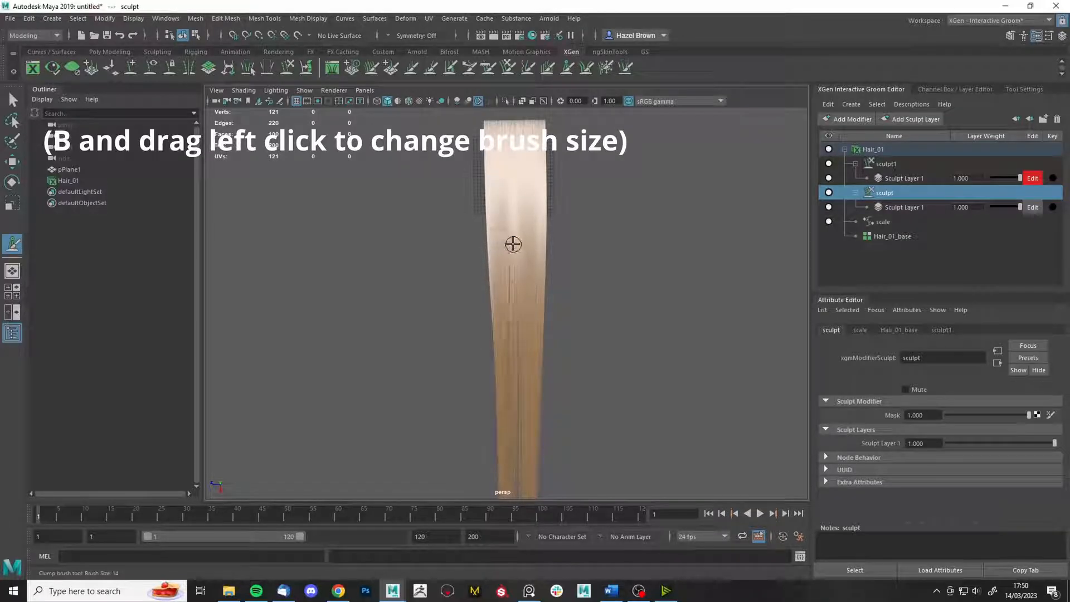
# - Split off more clumps, widening gaps near the middle and right strands toward the tips
pyautogui.moveTo(513, 242)
pyautogui.keyDown('alt'); pyautogui.mouseDown()
pyautogui.moveTo(524, 179)
pyautogui.moveTo(533, 241)
pyautogui.mouseUp(); pyautogui.keyUp('alt')
pyautogui.keyDown('alt'); pyautogui.moveTo(533, 241); pyautogui.dragTo(620, 393, button='right'); pyautogui.keyUp('alt')
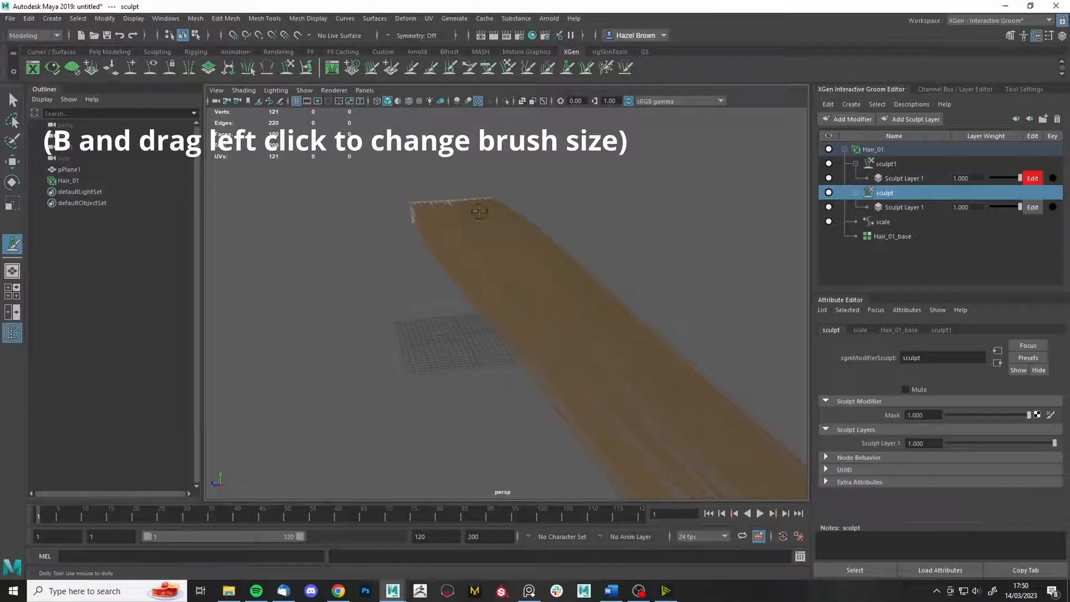
pyautogui.keyDown('alt'); pyautogui.moveTo(495, 202); pyautogui.dragTo(490, 285); pyautogui.keyUp('alt')
pyautogui.keyDown('alt'); pyautogui.moveTo(490, 284); pyautogui.dragTo(492, 237, button='right'); pyautogui.keyUp('alt')
pyautogui.keyDown('alt'); pyautogui.moveTo(624, 155); pyautogui.dragTo(587, 291, button='middle'); pyautogui.keyUp('alt')
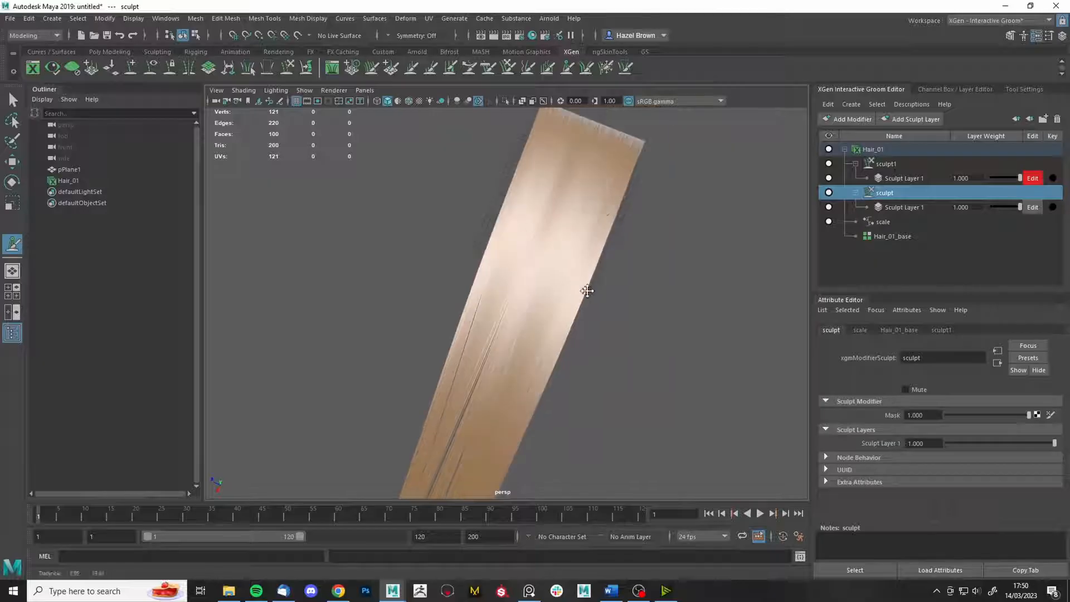
pyautogui.moveTo(608, 190); pyautogui.dragTo(619, 184)
pyautogui.keyDown('alt'); pyautogui.moveTo(585, 244); pyautogui.dragTo(575, 206); pyautogui.keyUp('alt')
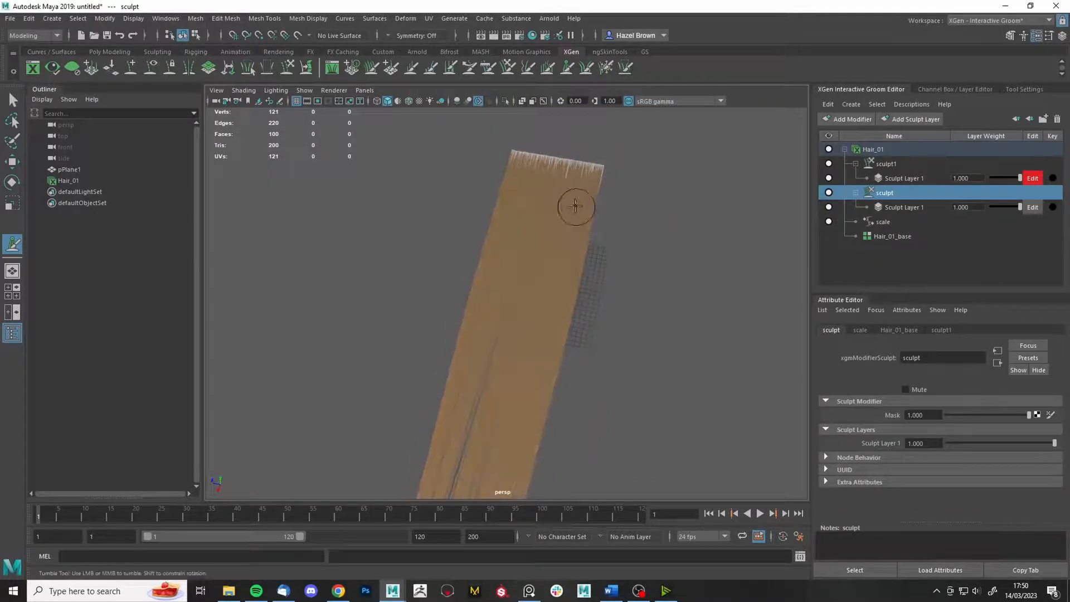
pyautogui.keyDown('alt'); pyautogui.moveTo(564, 306); pyautogui.dragTo(602, 136, button='middle'); pyautogui.keyUp('alt')
pyautogui.moveTo(602, 138)
pyautogui.keyDown('alt'); pyautogui.mouseDown()
pyautogui.moveTo(589, 236)
pyautogui.moveTo(547, 254)
pyautogui.moveTo(599, 270)
pyautogui.mouseUp(); pyautogui.keyUp('alt')
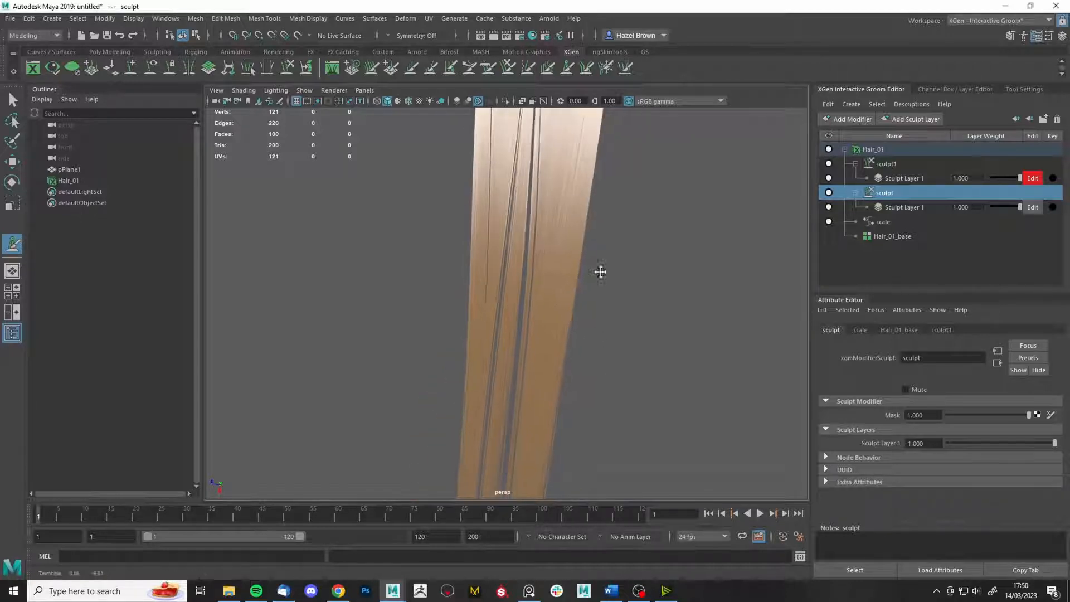
pyautogui.moveTo(547, 325)
pyautogui.mouseDown()
pyautogui.moveTo(544, 368)
pyautogui.moveTo(555, 365)
pyautogui.mouseUp()
pyautogui.keyDown('alt'); pyautogui.moveTo(628, 325); pyautogui.dragTo(593, 249, button='right'); pyautogui.keyUp('alt')
pyautogui.moveTo(593, 249)
pyautogui.keyDown('alt'); pyautogui.mouseDown()
pyautogui.moveTo(574, 236)
pyautogui.moveTo(626, 376)
pyautogui.moveTo(600, 347)
pyautogui.moveTo(605, 262)
pyautogui.mouseUp(); pyautogui.keyUp('alt')
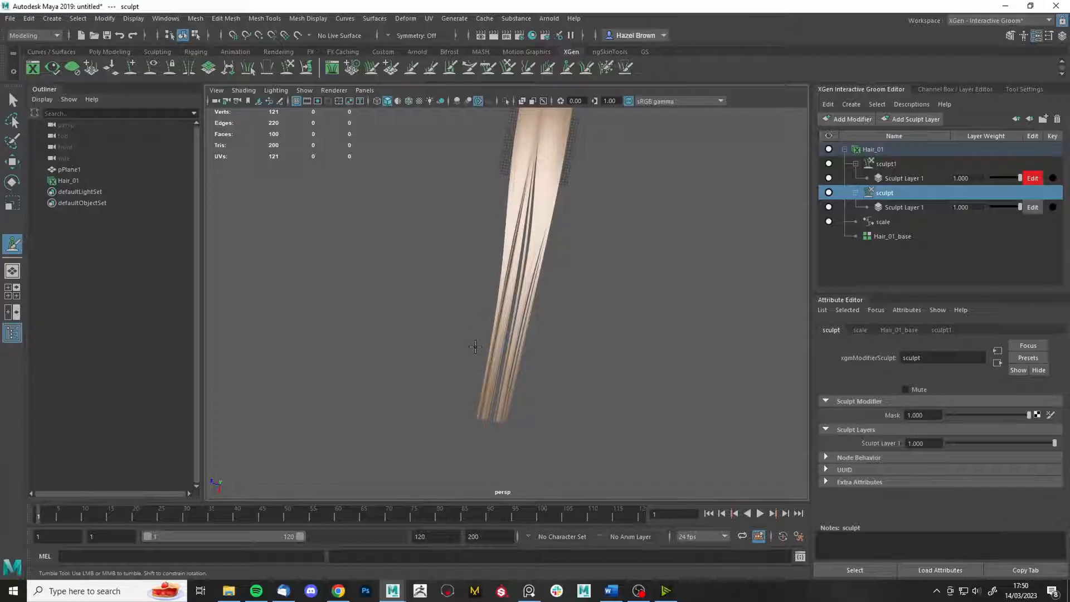
pyautogui.keyDown('alt'); pyautogui.moveTo(582, 361); pyautogui.dragTo(611, 316); pyautogui.keyUp('alt')
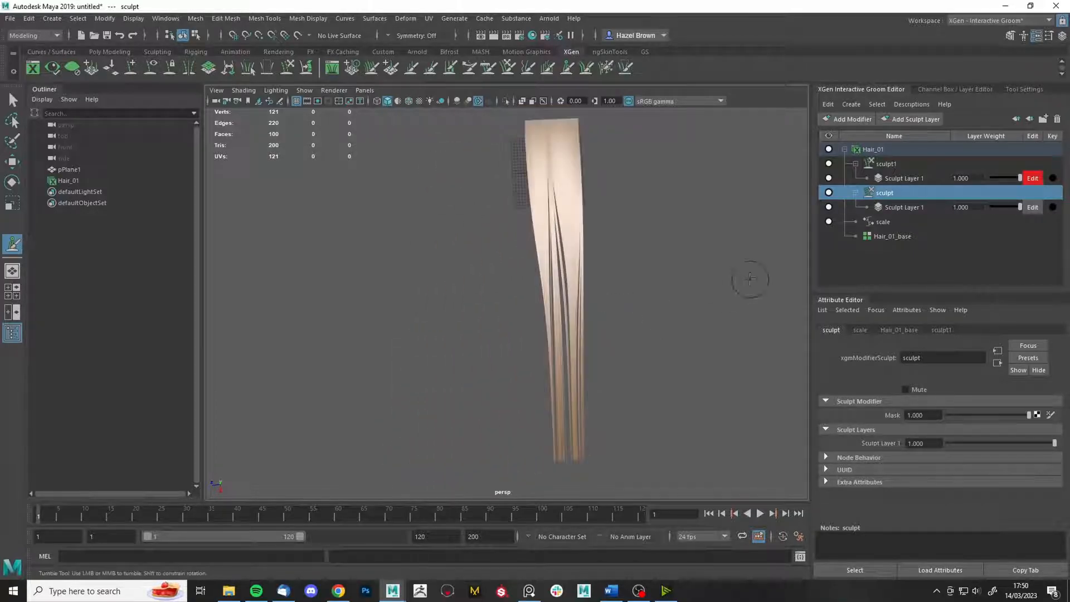
pyautogui.click(895, 163)
# - Add a noise modifier to Hair_01 and try magnitudes of 4.211 and 7.594
pyautogui.click(854, 120)
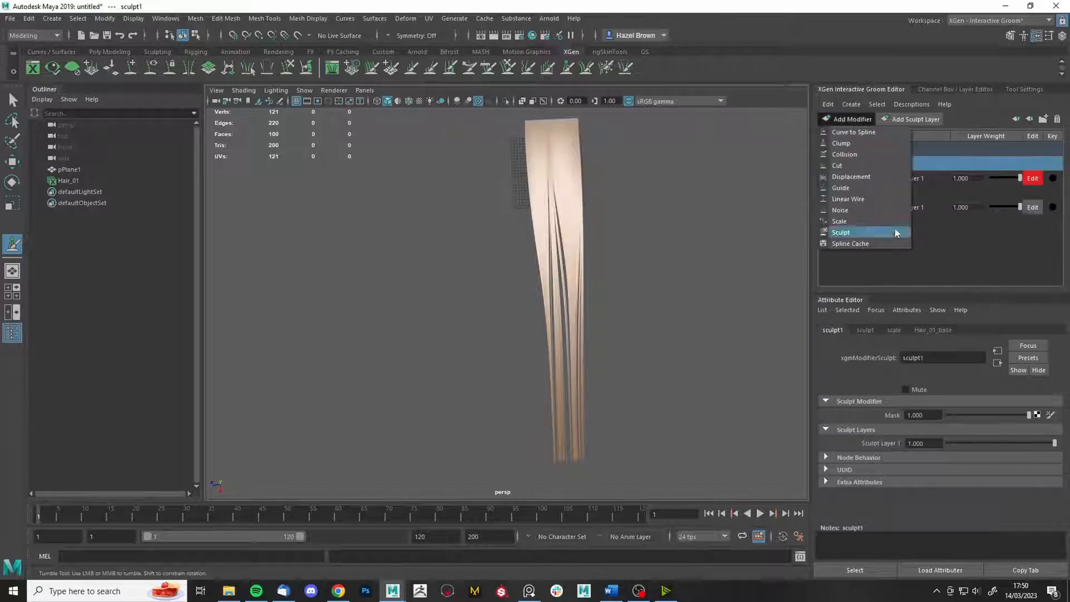
pyautogui.click(865, 210)
pyautogui.click(898, 165)
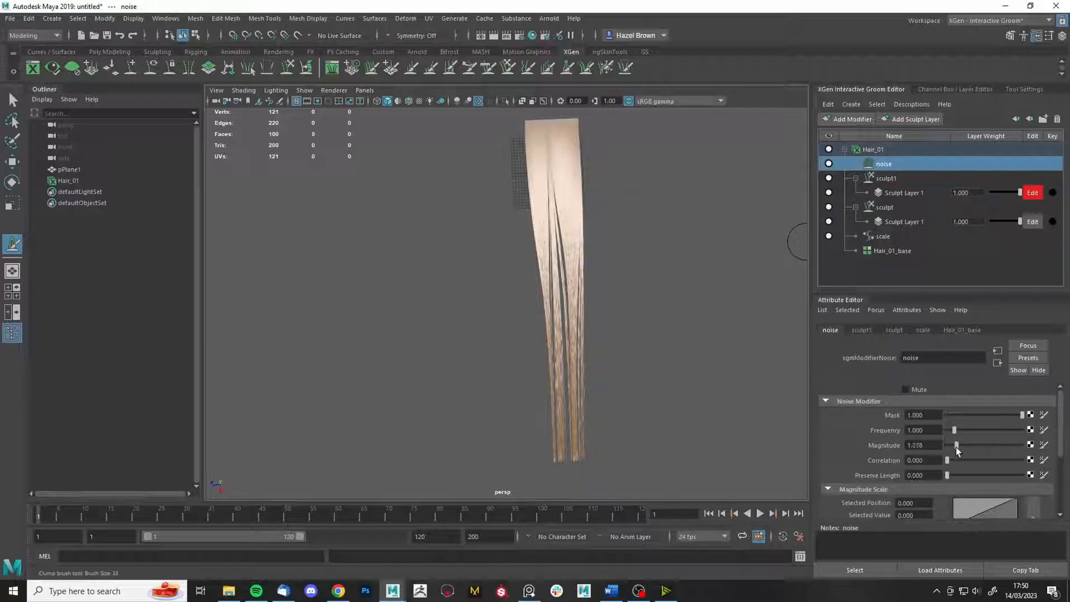
pyautogui.moveTo(960, 445); pyautogui.dragTo(982, 446)
pyautogui.scroll(5, 609, 327)
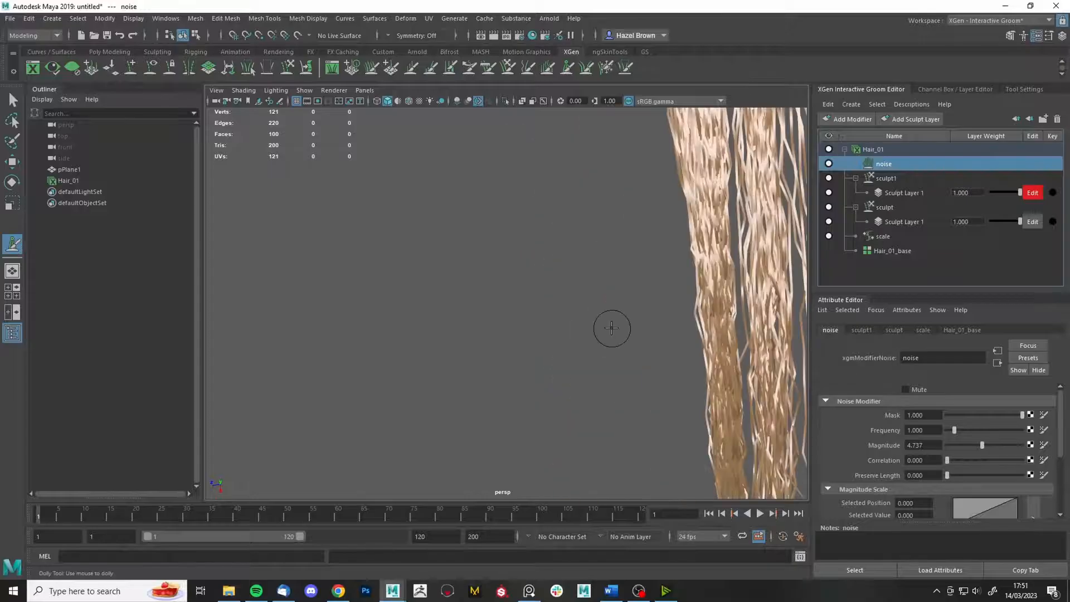
pyautogui.keyDown('alt'); pyautogui.moveTo(604, 326); pyautogui.dragTo(536, 340, button='middle'); pyautogui.keyUp('alt')
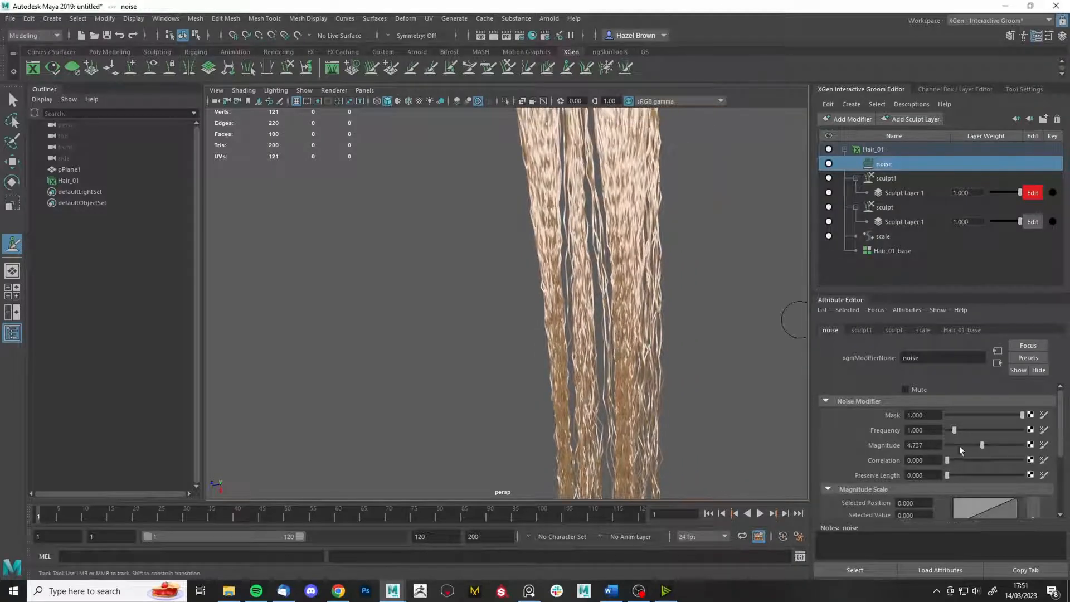
pyautogui.moveTo(981, 449)
pyautogui.mouseDown()
pyautogui.moveTo(989, 438)
pyautogui.moveTo(947, 431)
pyautogui.moveTo(1004, 442)
pyautogui.mouseUp()
pyautogui.keyDown('alt'); pyautogui.moveTo(684, 272); pyautogui.dragTo(659, 469, button='middle'); pyautogui.keyUp('alt')
pyautogui.keyDown('alt'); pyautogui.moveTo(658, 469); pyautogui.dragTo(680, 286, button='right'); pyautogui.keyUp('alt')
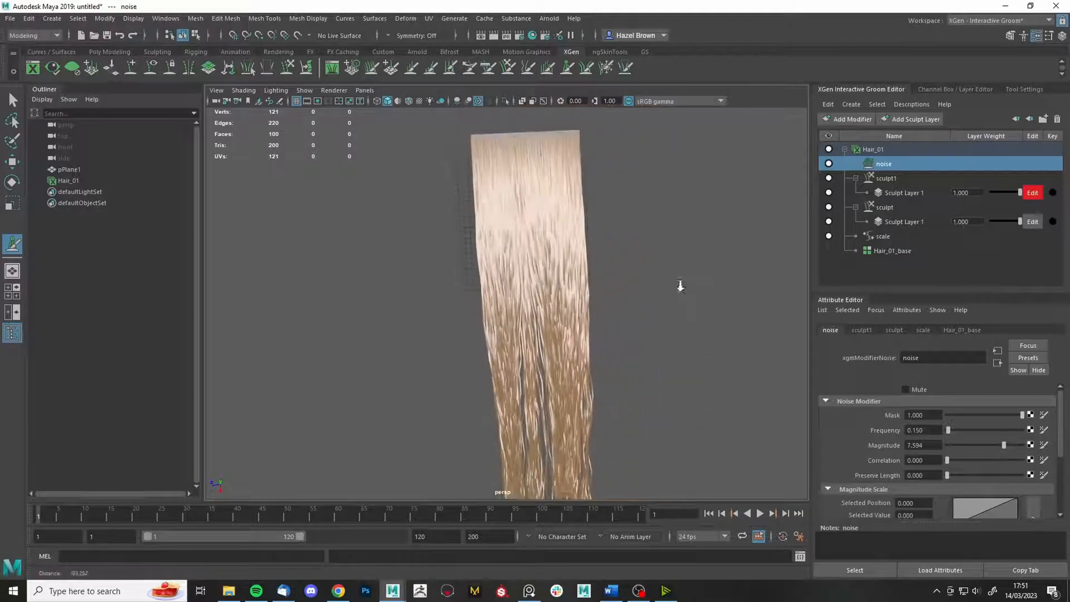
pyautogui.scroll(-2, 955, 436)
# - Add a Magnitude Scale curve point raised to 0.72 to ease noise near the roots
pyautogui.click(963, 482)
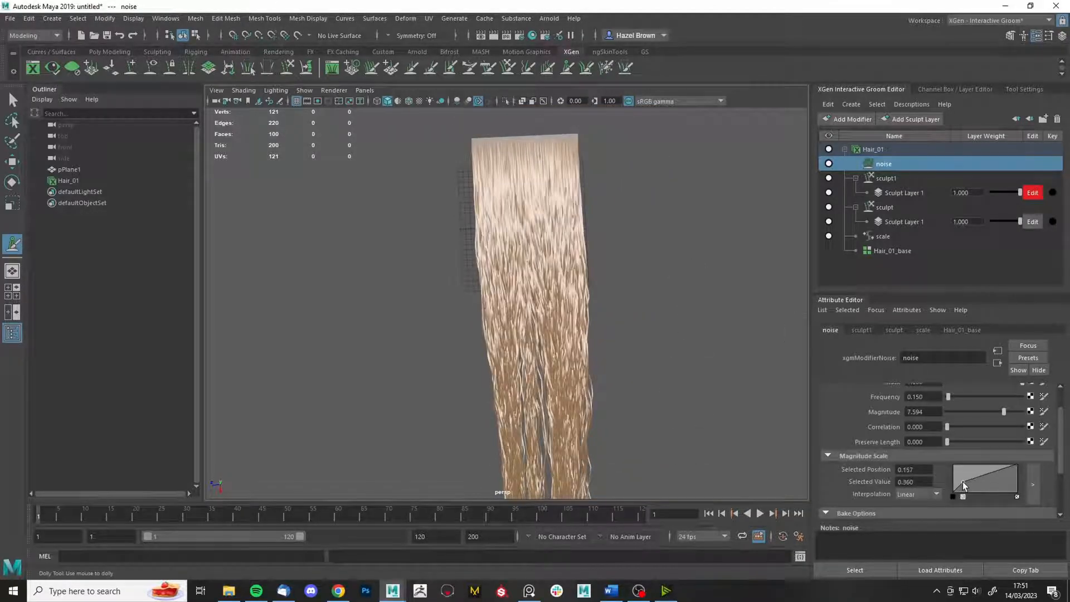
pyautogui.moveTo(962, 482); pyautogui.dragTo(964, 472)
pyautogui.keyDown('alt'); pyautogui.moveTo(642, 374); pyautogui.dragTo(648, 310, button='middle'); pyautogui.keyUp('alt')
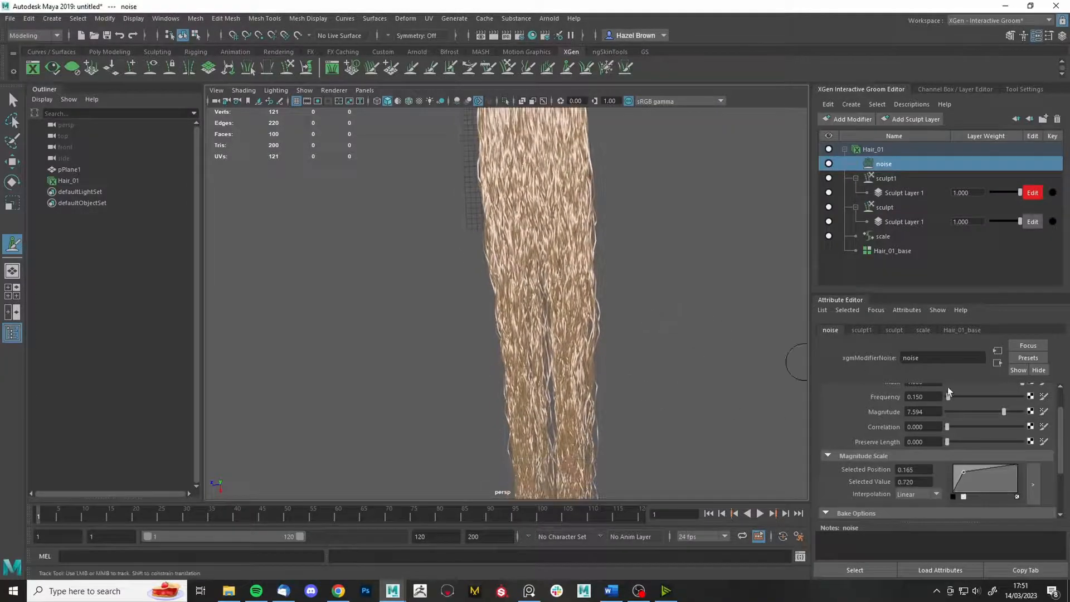
# - Settle the noise at magnitude 1.654 and frequency 0.075
pyautogui.moveTo(988, 414)
pyautogui.mouseDown()
pyautogui.moveTo(957, 419)
pyautogui.moveTo(947, 398)
pyautogui.mouseUp()
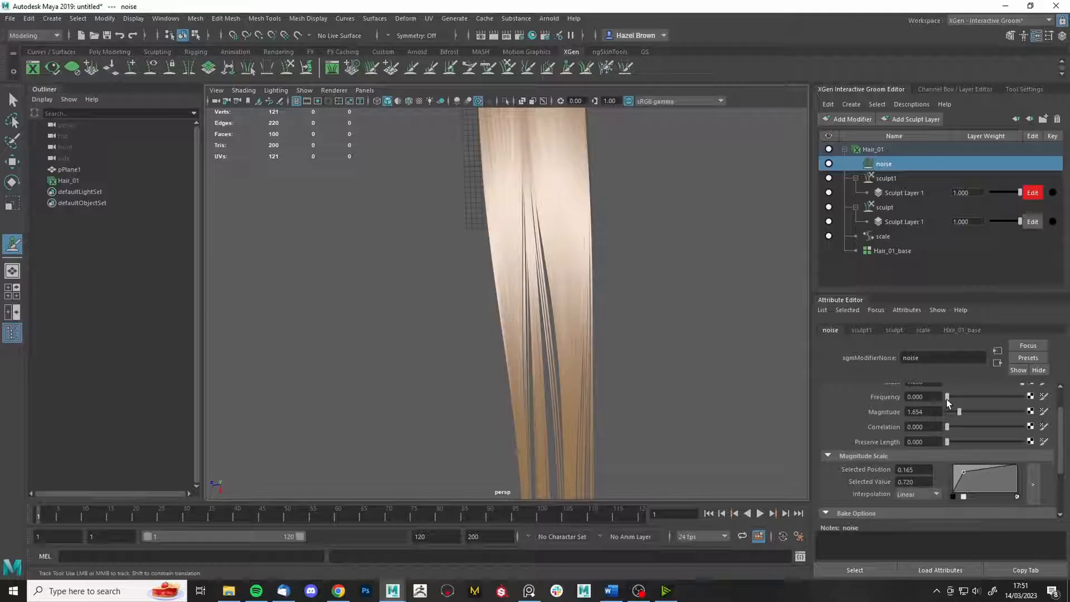
pyautogui.moveTo(947, 400); pyautogui.dragTo(948, 400)
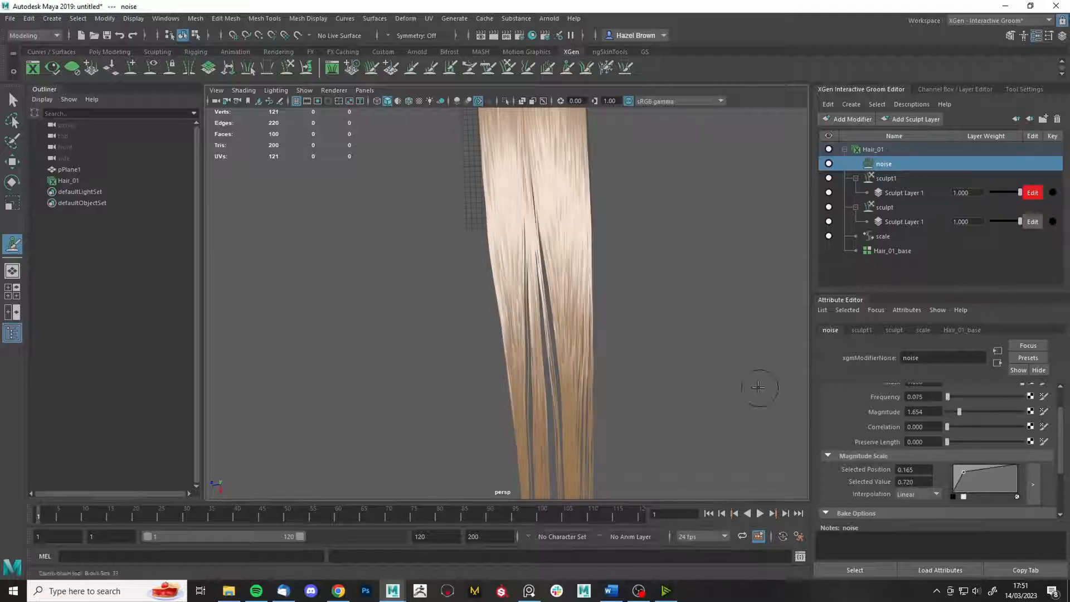
pyautogui.keyDown('alt'); pyautogui.moveTo(758, 387); pyautogui.dragTo(696, 334); pyautogui.keyUp('alt')
pyautogui.keyDown('alt'); pyautogui.moveTo(695, 334); pyautogui.dragTo(621, 310, button='right'); pyautogui.keyUp('alt')
pyautogui.keyDown('alt'); pyautogui.moveTo(621, 311); pyautogui.dragTo(614, 292); pyautogui.keyUp('alt')
pyautogui.keyDown('alt'); pyautogui.moveTo(605, 193); pyautogui.dragTo(600, 241, button='middle'); pyautogui.keyUp('alt')
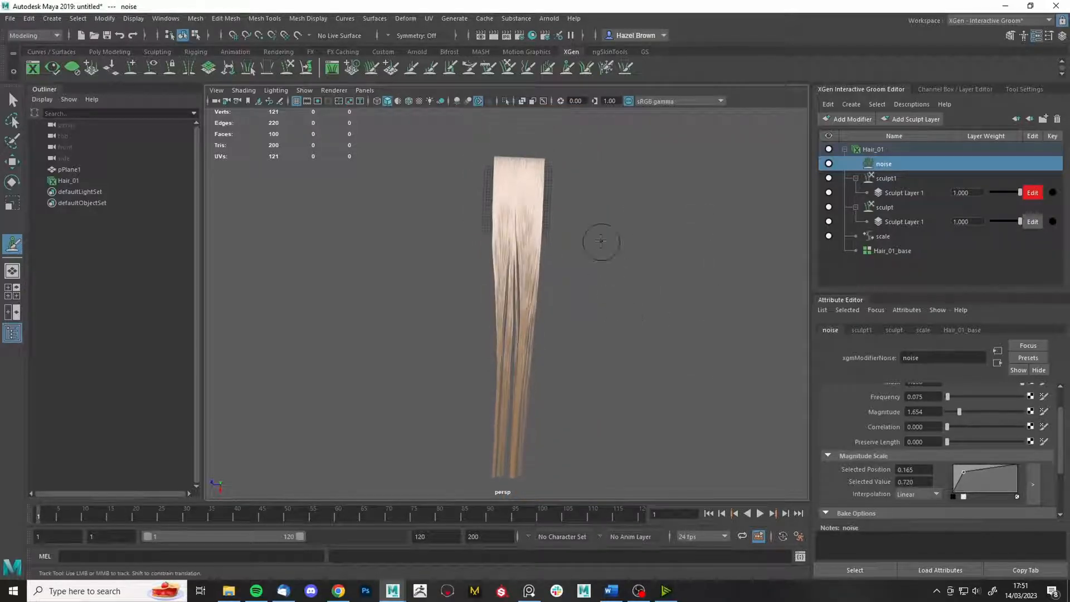
pyautogui.keyDown('alt'); pyautogui.moveTo(601, 242); pyautogui.dragTo(645, 338, button='right'); pyautogui.keyUp('alt')
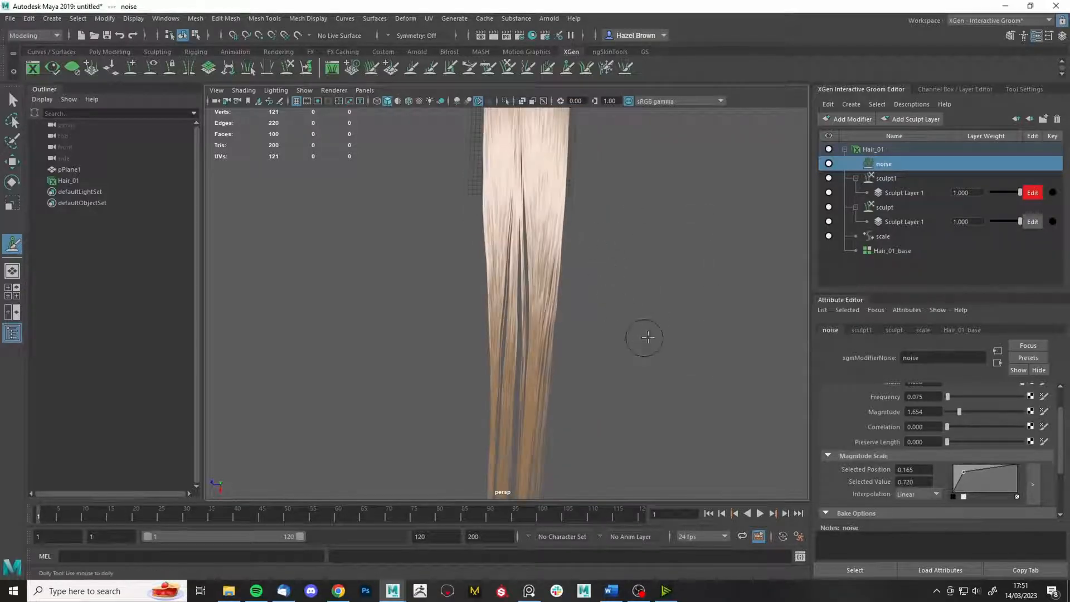
# - Freeze the strands along the hair card's left edge
pyautogui.click(856, 122)
pyautogui.click(864, 233)
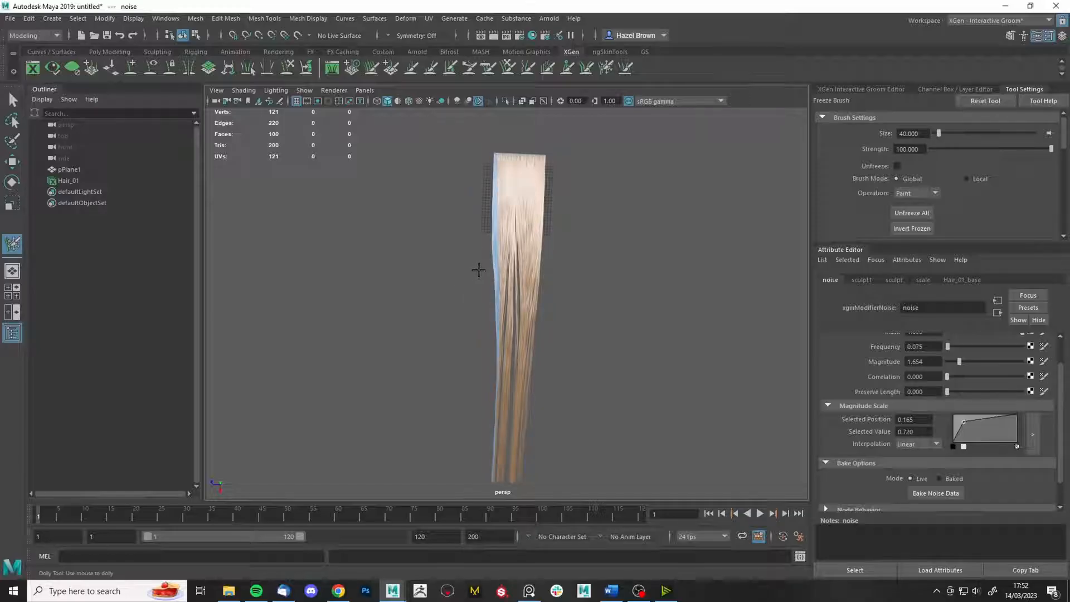
pyautogui.keyDown('alt'); pyautogui.moveTo(478, 270); pyautogui.dragTo(568, 231, button='right'); pyautogui.keyUp('alt')
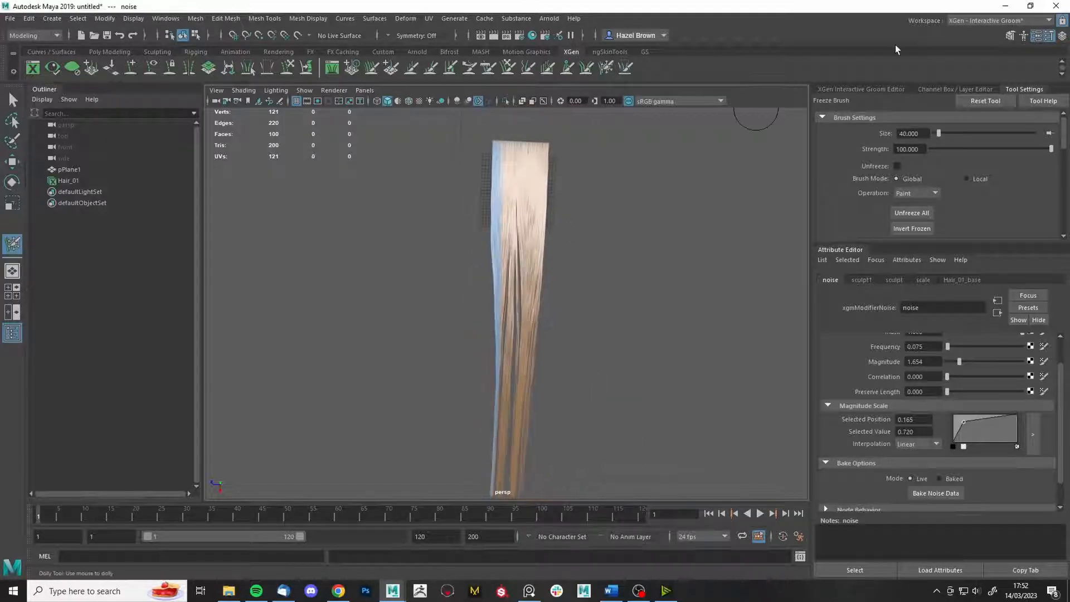
# - Add a sculpt2 modifier above the noise and expand its Sculpt Layer 1
pyautogui.click(841, 90)
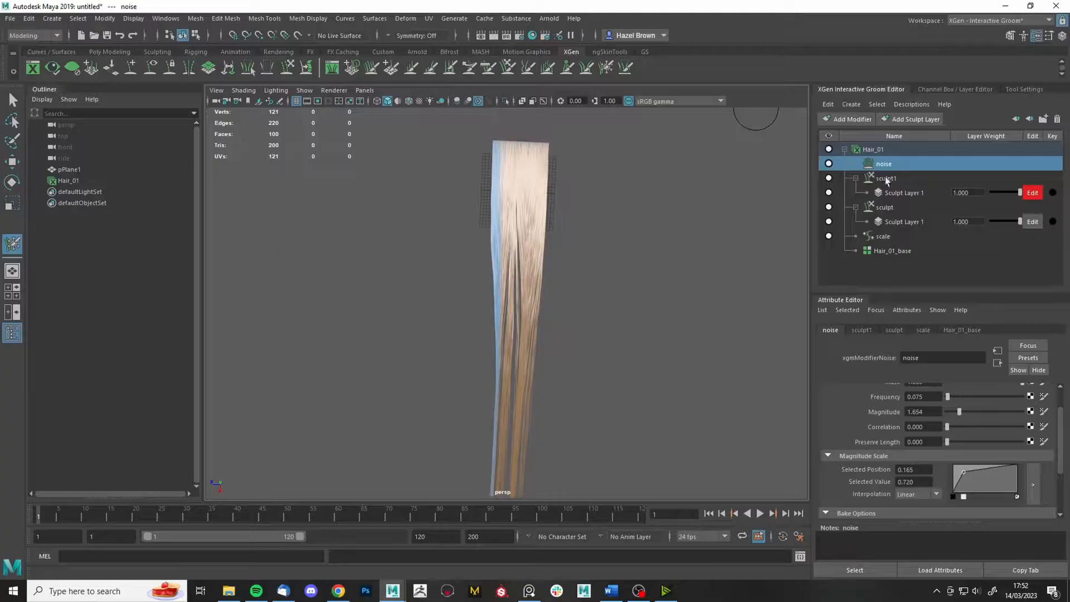
pyautogui.click(848, 119)
pyautogui.click(858, 233)
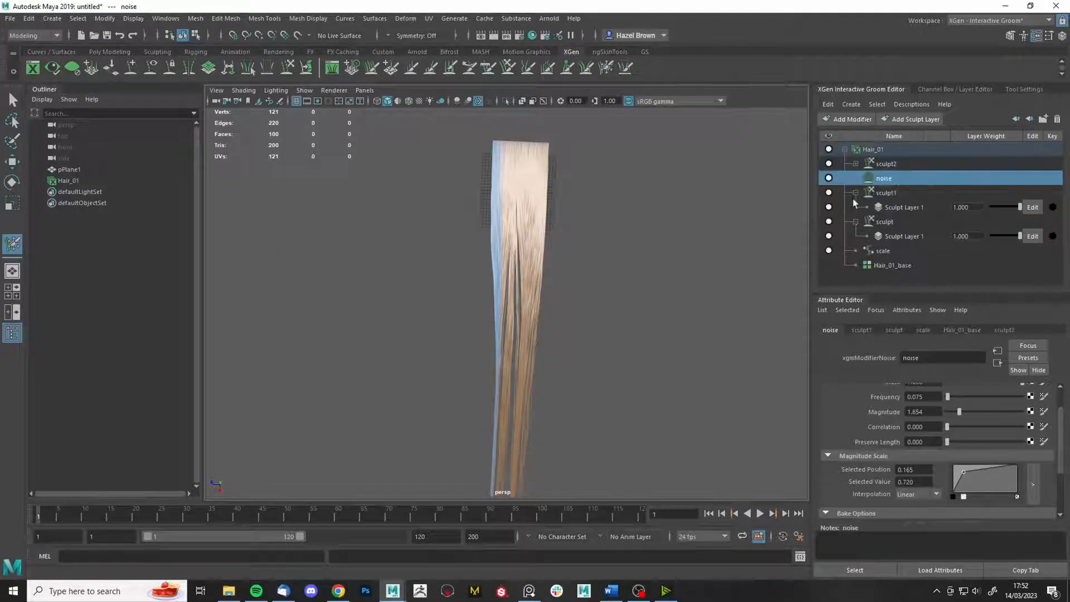
pyautogui.click(856, 164)
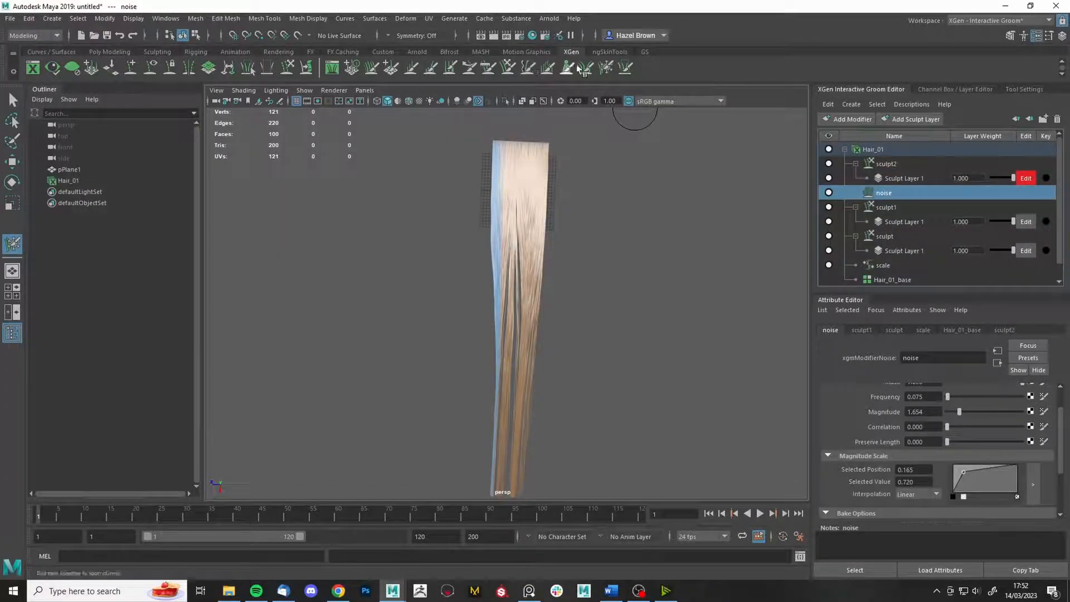
pyautogui.click(508, 68)
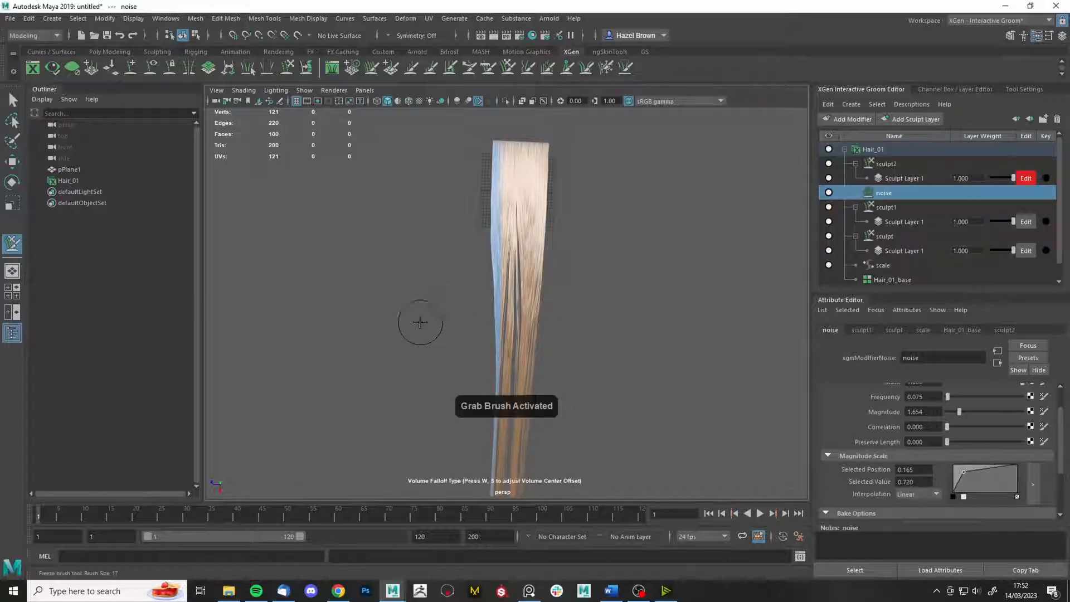
# - Enlarge the Grab brush to size 146
pyautogui.click(1016, 91)
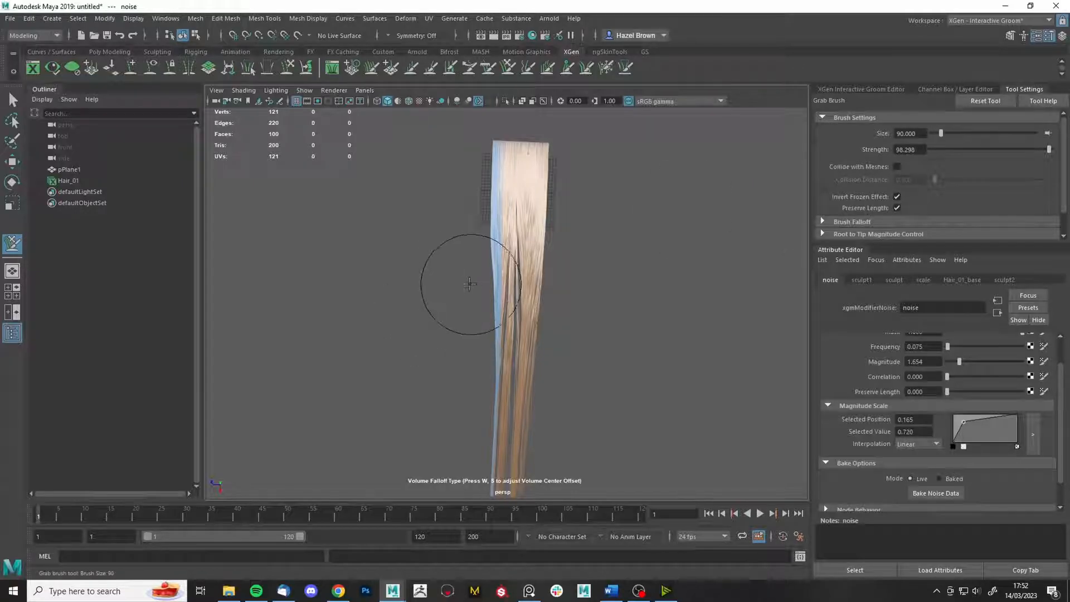
pyautogui.press('b')
pyautogui.moveTo(463, 287)
pyautogui.mouseDown()
pyautogui.moveTo(495, 289)
pyautogui.moveTo(502, 306)
pyautogui.mouseUp()
# - Pull the frozen left-edge strands outward into a wavy bulge, easing the middle back toward the clump
pyautogui.moveTo(544, 310)
pyautogui.mouseDown()
pyautogui.moveTo(564, 306)
pyautogui.moveTo(535, 313)
pyautogui.mouseUp()
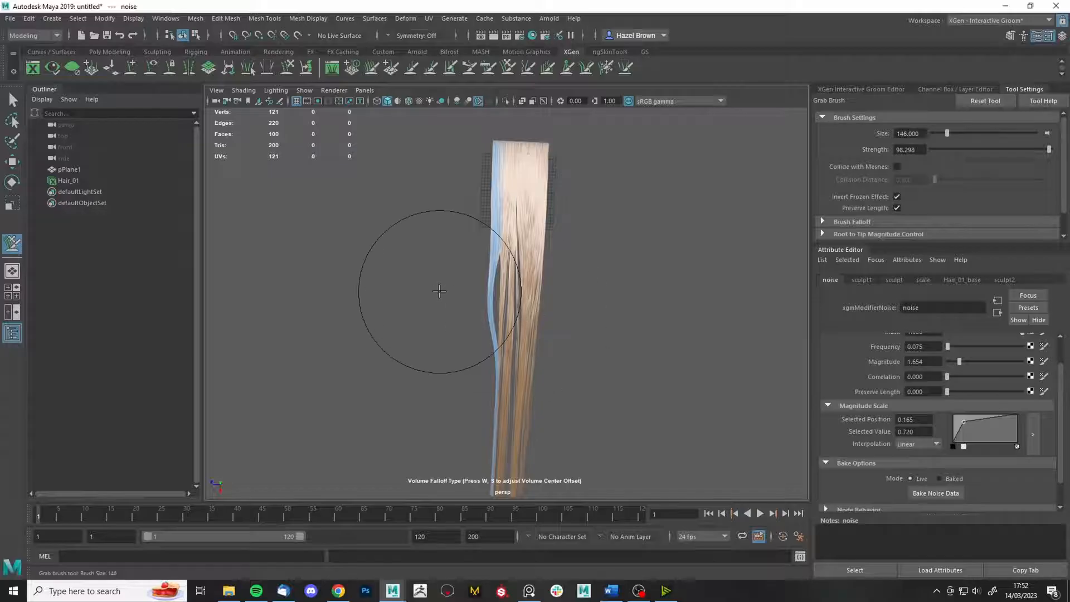
pyautogui.moveTo(483, 403); pyautogui.dragTo(469, 405)
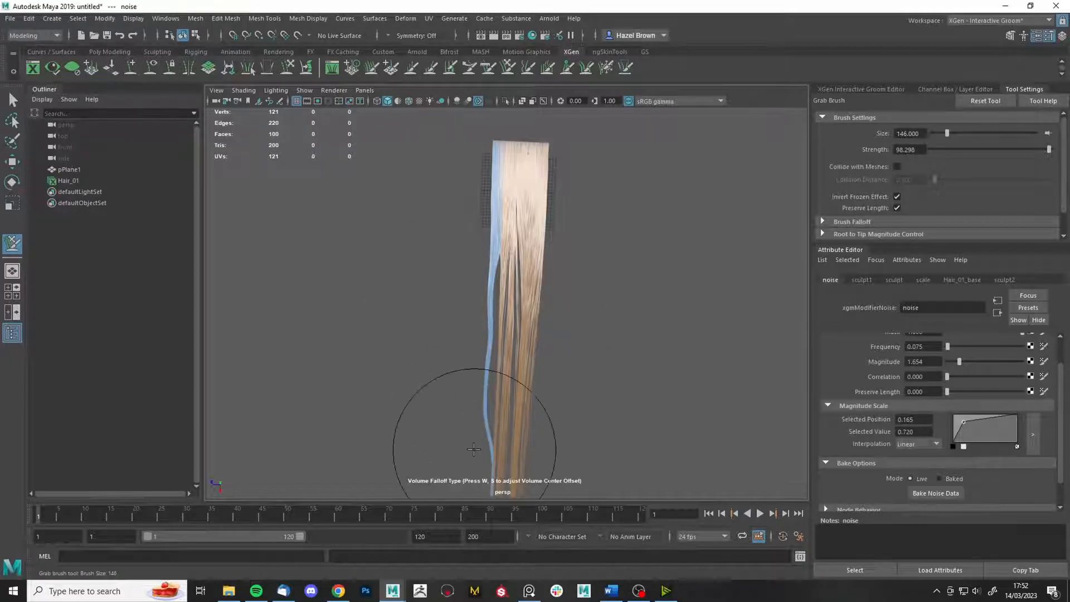
pyautogui.moveTo(476, 452); pyautogui.dragTo(471, 494)
pyautogui.moveTo(528, 373); pyautogui.dragTo(544, 367)
pyautogui.moveTo(538, 312); pyautogui.dragTo(546, 308)
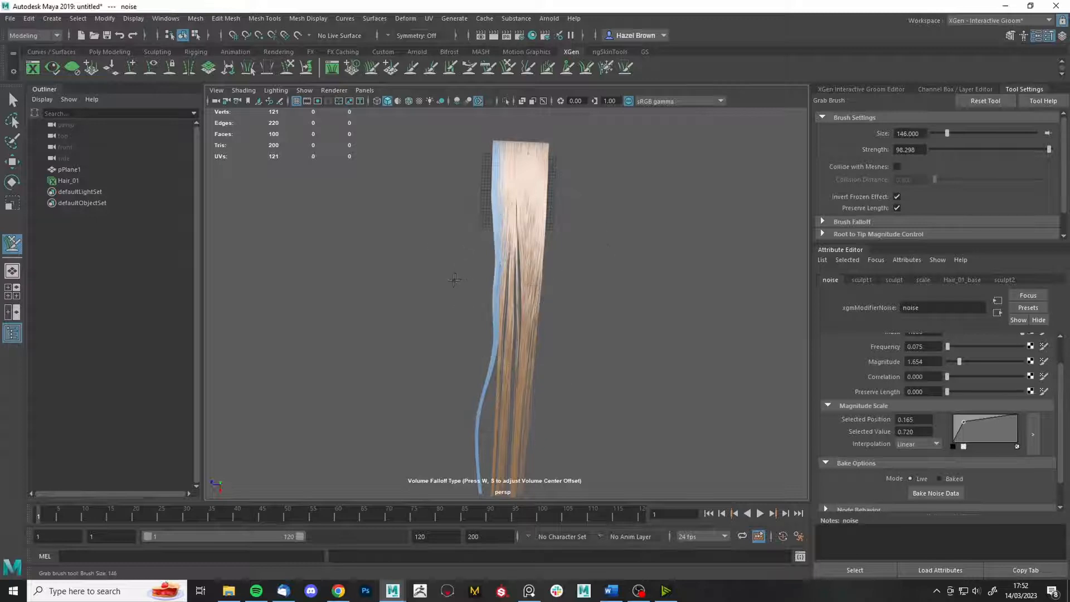
pyautogui.moveTo(484, 268); pyautogui.dragTo(476, 269)
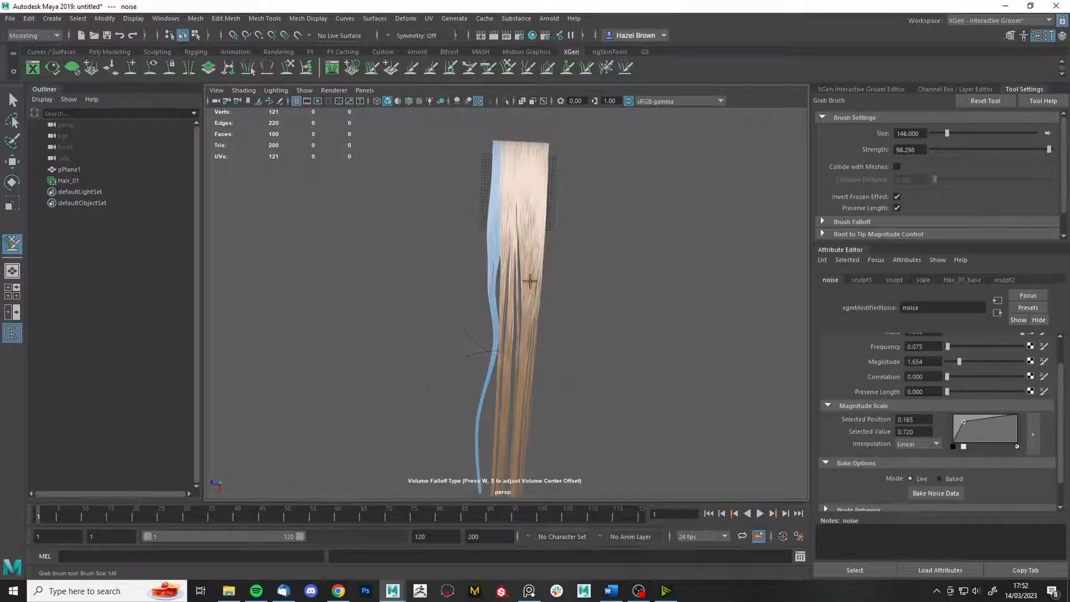
pyautogui.moveTo(498, 426)
pyautogui.mouseDown()
pyautogui.moveTo(520, 434)
pyautogui.moveTo(540, 402)
pyautogui.mouseUp()
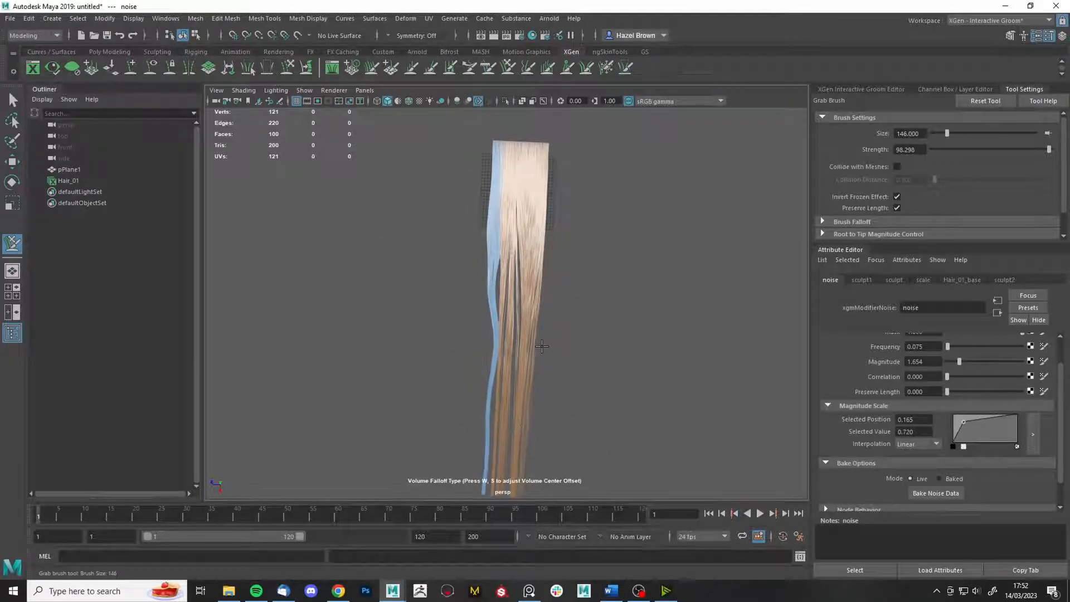
pyautogui.moveTo(542, 346); pyautogui.dragTo(463, 350)
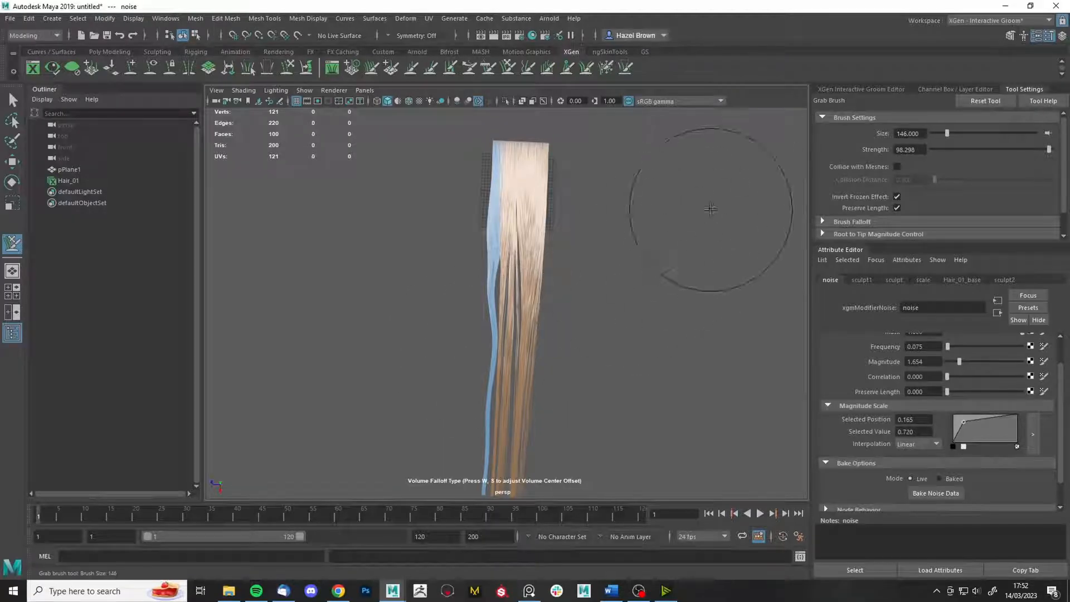
pyautogui.click(858, 90)
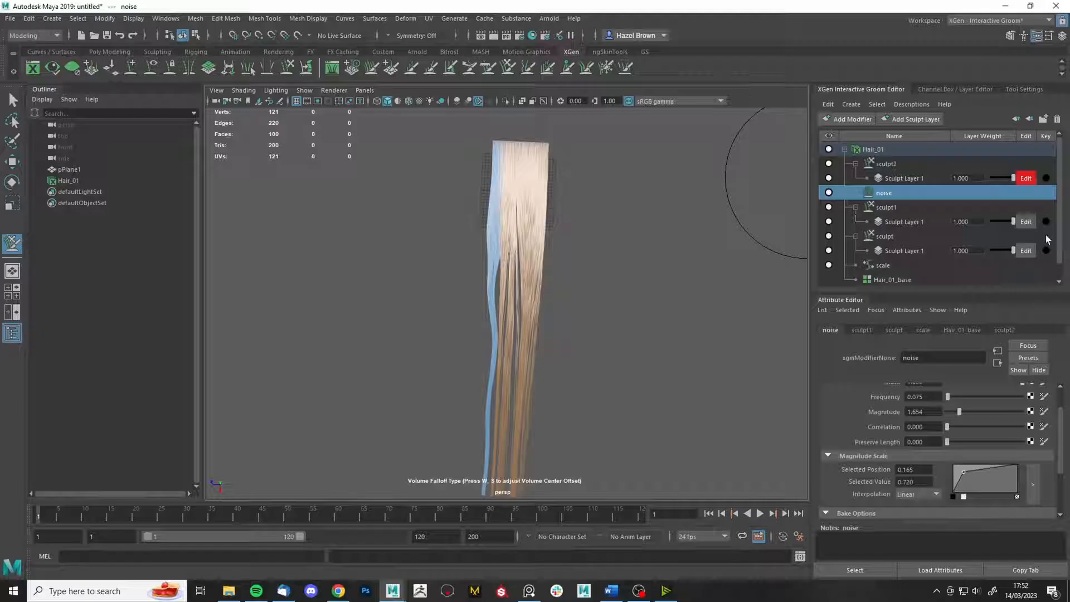
# - Lower sculpt1's Sculpt Layer 1 weight to 0.610, then select sculpt2
pyautogui.click(849, 209)
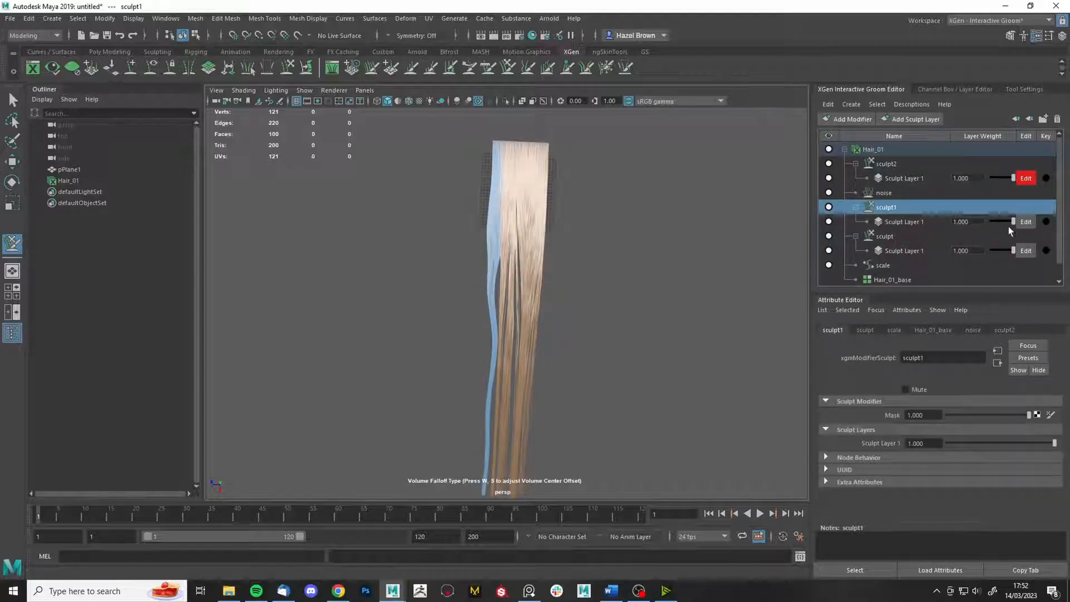
pyautogui.moveTo(1012, 222); pyautogui.dragTo(1005, 229)
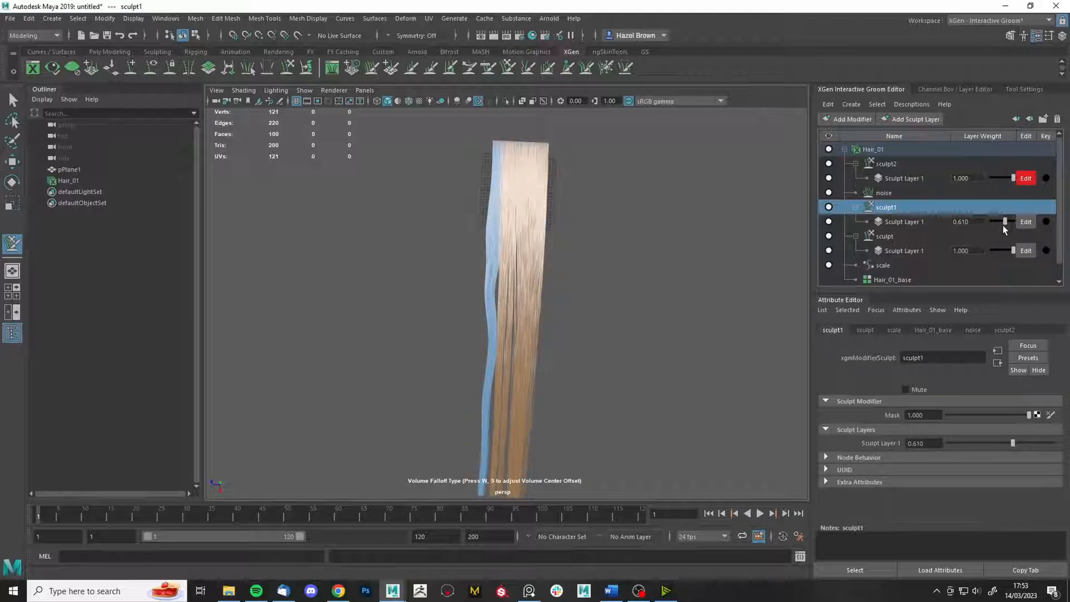
pyautogui.click(902, 164)
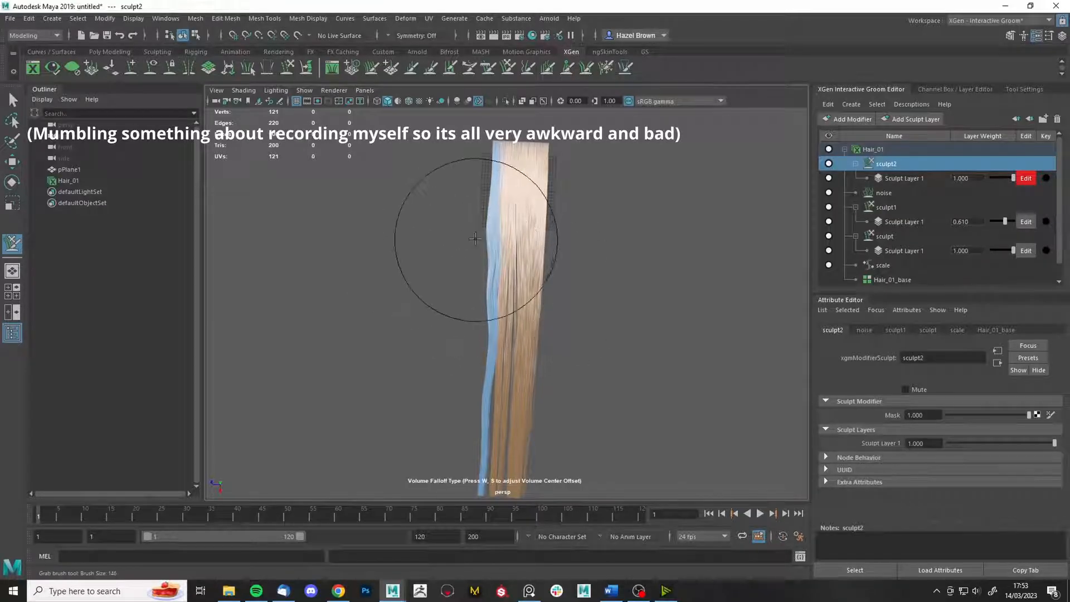
# - Shrink the Grab brush to size 131 and pull the hair's left edge outward
pyautogui.press('b')
pyautogui.moveTo(474, 241)
pyautogui.mouseDown()
pyautogui.moveTo(462, 241)
pyautogui.moveTo(466, 256)
pyautogui.mouseUp()
pyautogui.moveTo(470, 273); pyautogui.dragTo(469, 269)
pyautogui.keyDown('alt'); pyautogui.moveTo(524, 420); pyautogui.dragTo(516, 370, button='middle'); pyautogui.keyUp('alt')
pyautogui.moveTo(454, 304); pyautogui.dragTo(447, 300)
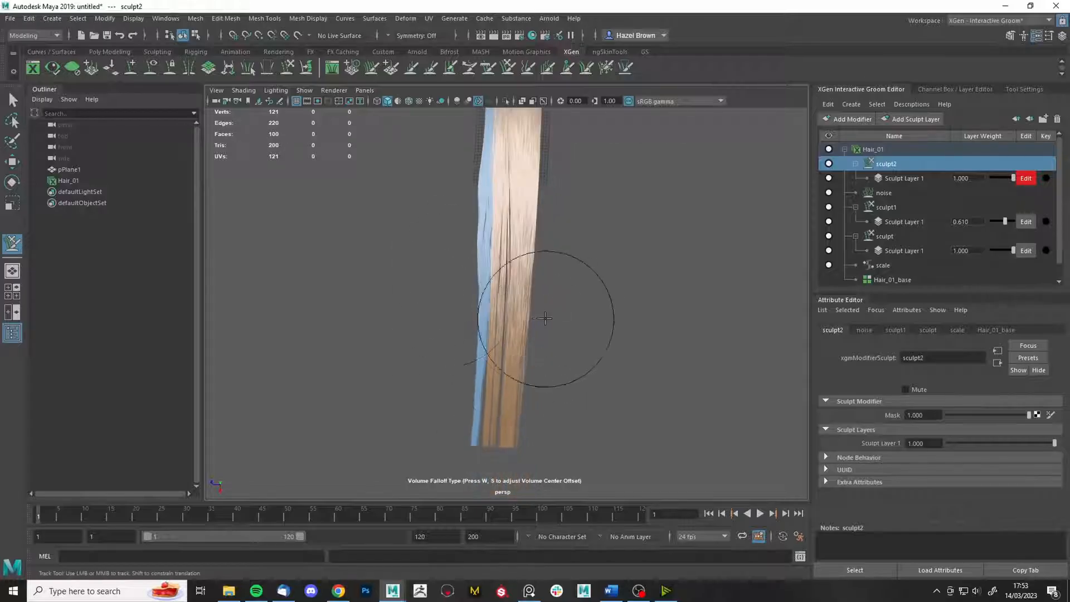
pyautogui.moveTo(470, 218); pyautogui.dragTo(465, 218)
pyautogui.moveTo(472, 328); pyautogui.dragTo(465, 323)
pyautogui.moveTo(506, 185)
pyautogui.keyDown('alt'); pyautogui.mouseDown(button='middle')
pyautogui.moveTo(506, 274)
pyautogui.moveTo(537, 161)
pyautogui.mouseUp(button='middle'); pyautogui.keyUp('alt')
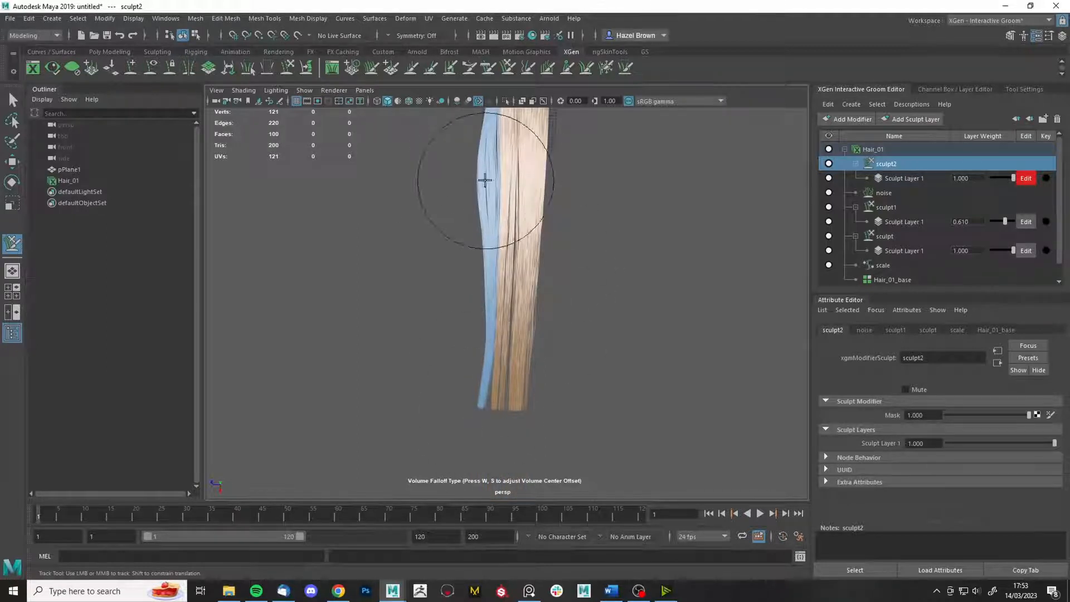
# - Try pulling two humps up in the hair strip, then undo them
pyautogui.moveTo(504, 379)
pyautogui.keyDown('alt'); pyautogui.mouseDown()
pyautogui.moveTo(554, 310)
pyautogui.moveTo(506, 291)
pyautogui.moveTo(464, 251)
pyautogui.moveTo(574, 366)
pyautogui.moveTo(622, 321)
pyautogui.mouseUp(); pyautogui.keyUp('alt')
pyautogui.keyDown('alt'); pyautogui.moveTo(622, 320); pyautogui.dragTo(629, 319, button='middle'); pyautogui.keyUp('alt')
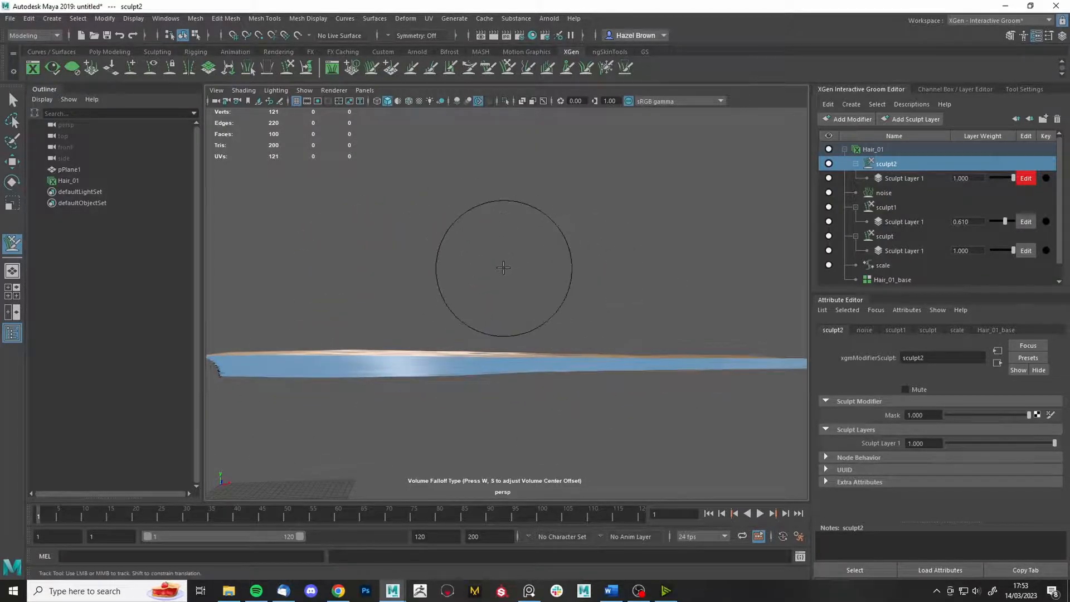
pyautogui.press('b')
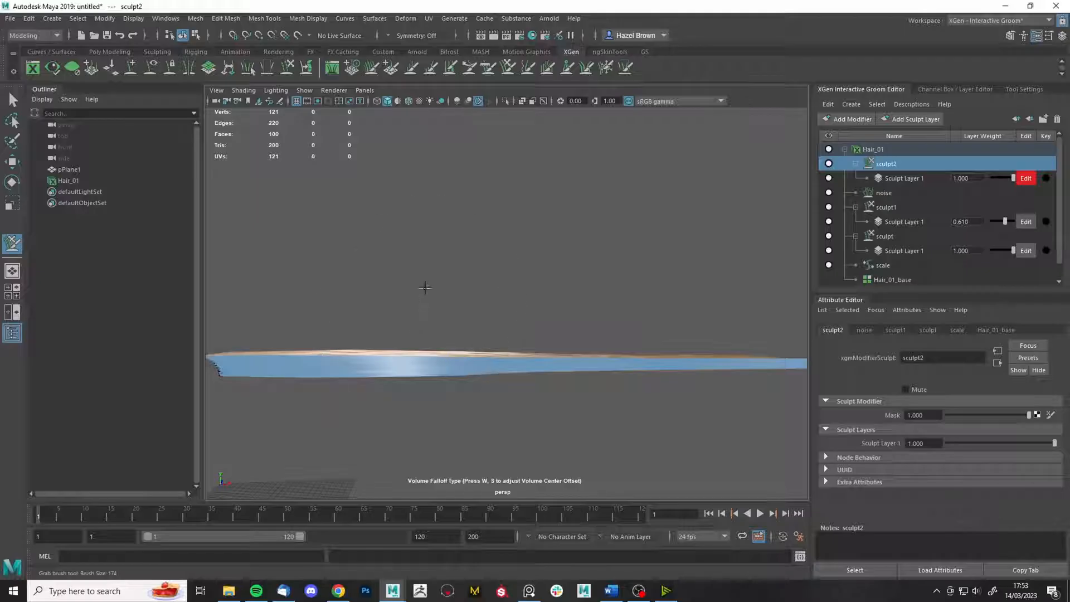
pyautogui.moveTo(450, 359); pyautogui.dragTo(460, 302)
pyautogui.moveTo(674, 370); pyautogui.dragTo(680, 306)
pyautogui.keyDown('alt'); pyautogui.moveTo(659, 455); pyautogui.dragTo(657, 487); pyautogui.keyUp('alt')
pyautogui.keyDown('alt'); pyautogui.moveTo(630, 422); pyautogui.dragTo(617, 423); pyautogui.keyUp('alt')
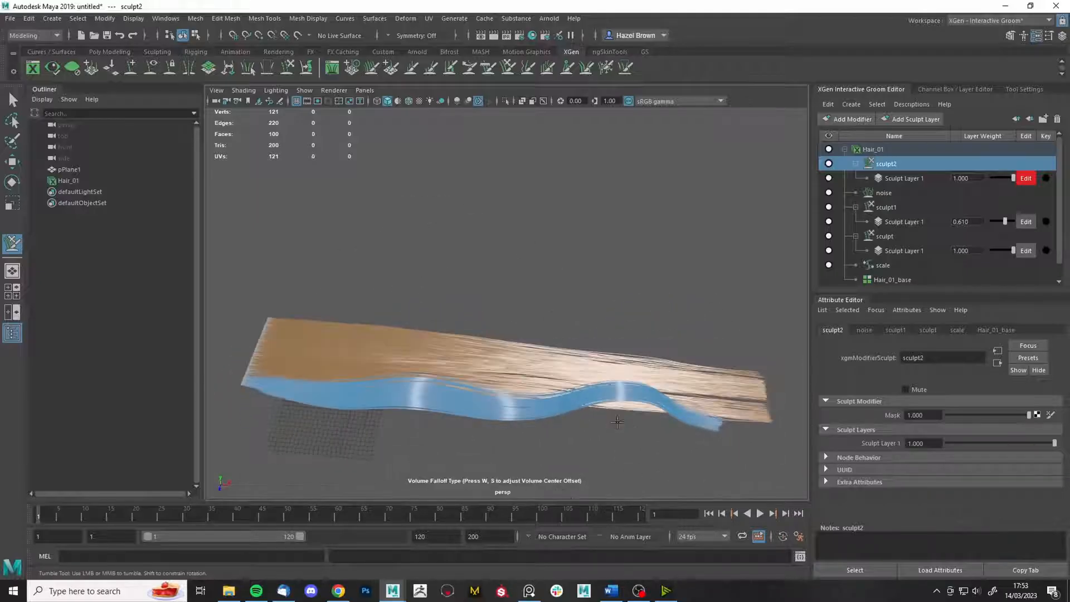
pyautogui.hotkey('ctrl', 'z')
pyautogui.hotkey('ctrl', 'z')
pyautogui.keyDown('alt'); pyautogui.moveTo(394, 351); pyautogui.dragTo(410, 296); pyautogui.keyUp('alt')
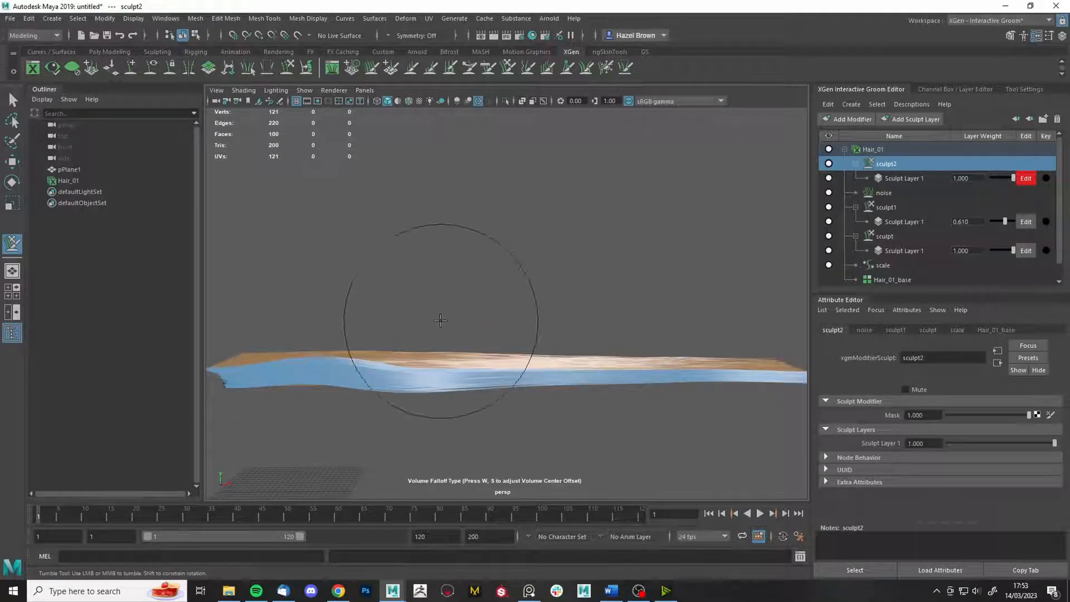
# - Lift parts of the strip into a gentle wave and enlarge the brush to cover it
pyautogui.moveTo(445, 359); pyautogui.dragTo(444, 352)
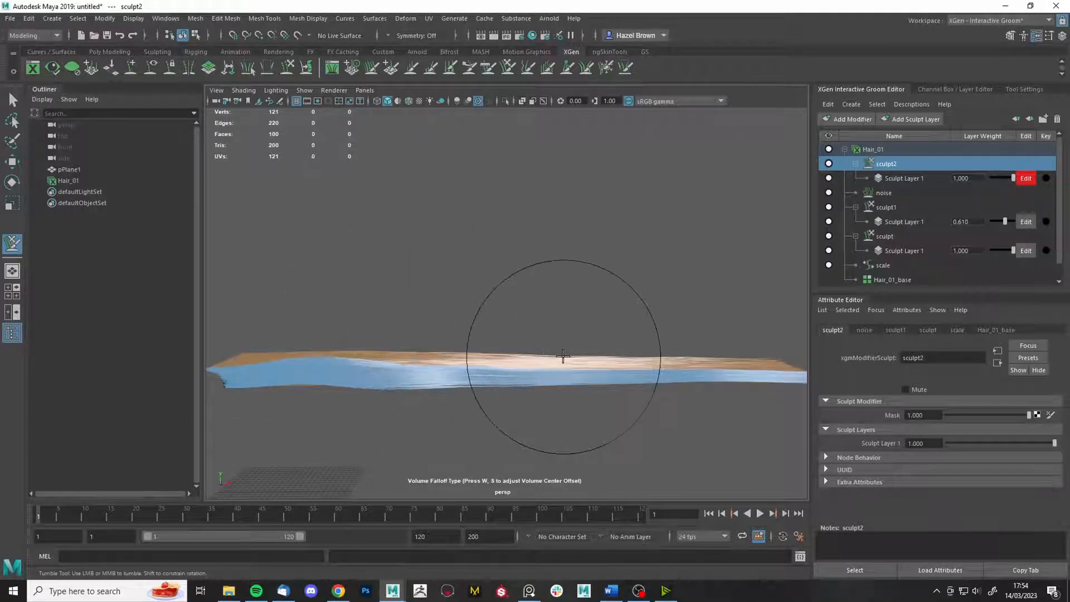
pyautogui.moveTo(564, 358); pyautogui.dragTo(565, 350)
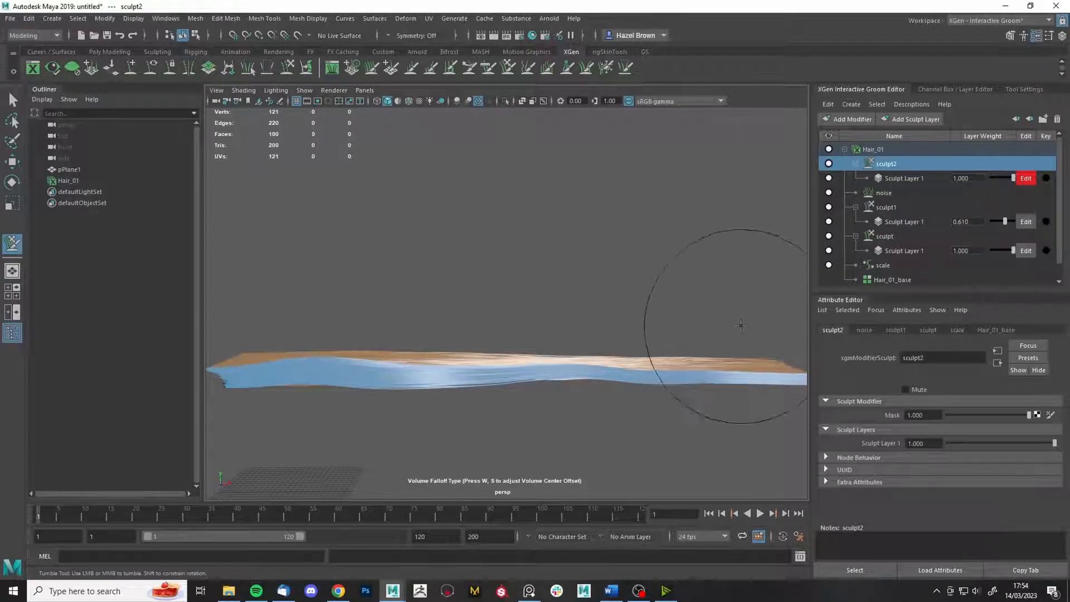
pyautogui.moveTo(740, 311)
pyautogui.keyDown('alt'); pyautogui.mouseDown()
pyautogui.moveTo(685, 326)
pyautogui.moveTo(717, 387)
pyautogui.moveTo(746, 359)
pyautogui.mouseUp(); pyautogui.keyUp('alt')
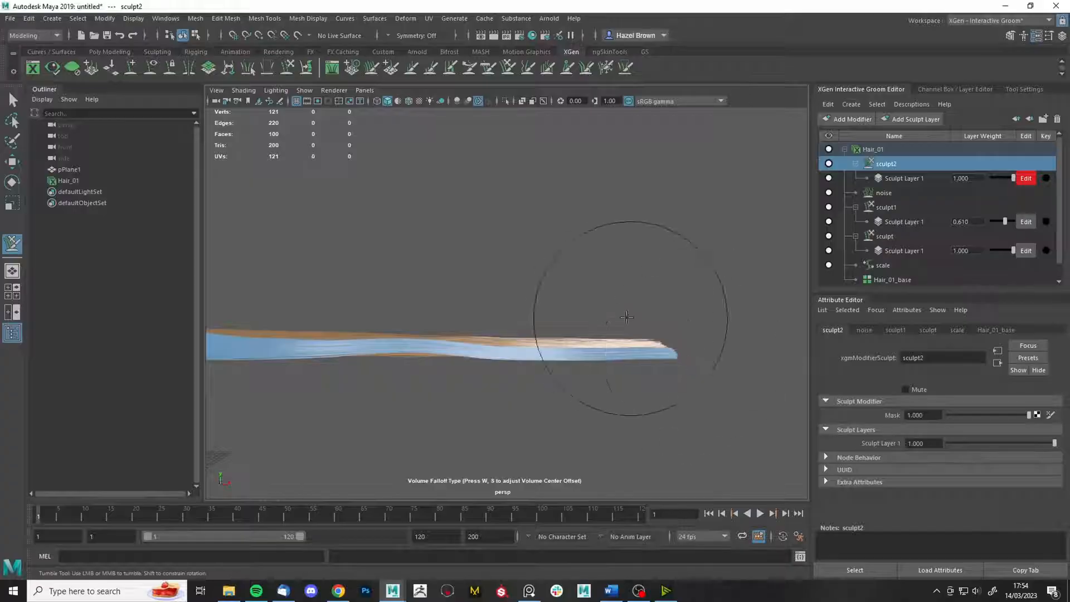
pyautogui.moveTo(626, 317)
pyautogui.keyDown('alt'); pyautogui.mouseDown()
pyautogui.moveTo(686, 292)
pyautogui.moveTo(621, 263)
pyautogui.moveTo(516, 318)
pyautogui.moveTo(538, 330)
pyautogui.moveTo(624, 333)
pyautogui.moveTo(616, 326)
pyautogui.mouseUp(); pyautogui.keyUp('alt')
pyautogui.moveTo(435, 244)
pyautogui.mouseDown()
pyautogui.moveTo(674, 258)
pyautogui.moveTo(713, 270)
pyautogui.mouseUp()
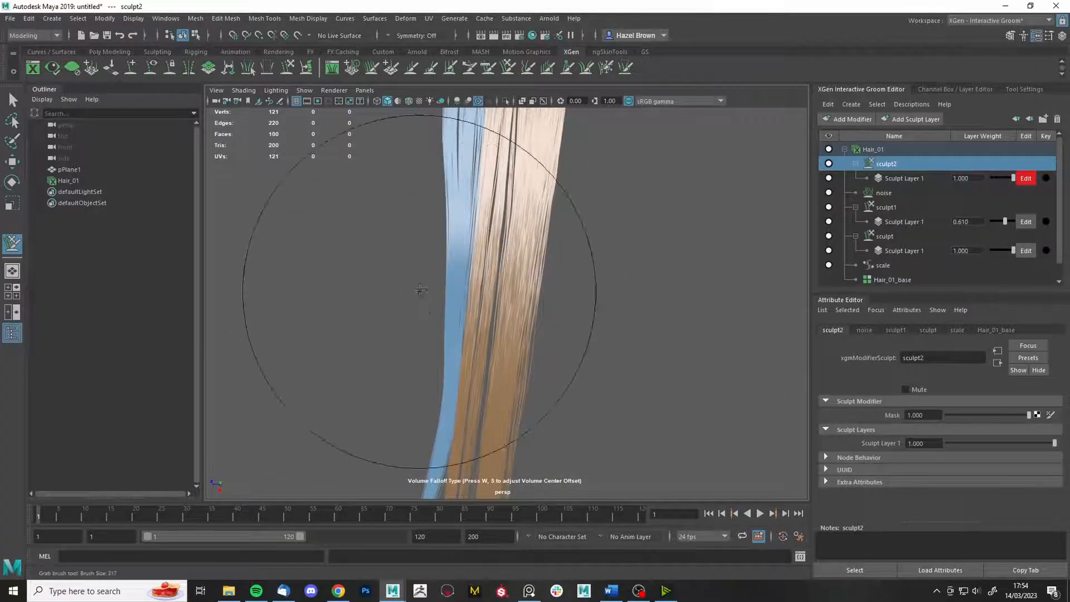
pyautogui.keyDown('alt'); pyautogui.moveTo(617, 272); pyautogui.dragTo(687, 275, button='right'); pyautogui.keyUp('alt')
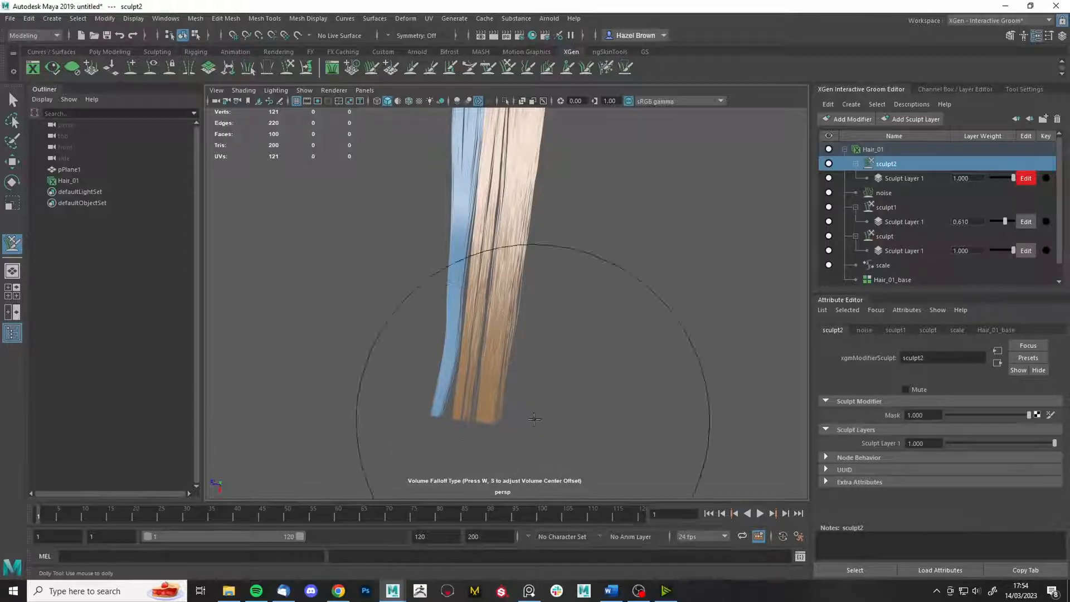
# - Straighten the blue clump's tip toward the right and bulge its middle outward
pyautogui.moveTo(503, 446)
pyautogui.mouseDown()
pyautogui.moveTo(467, 447)
pyautogui.moveTo(477, 453)
pyautogui.mouseUp()
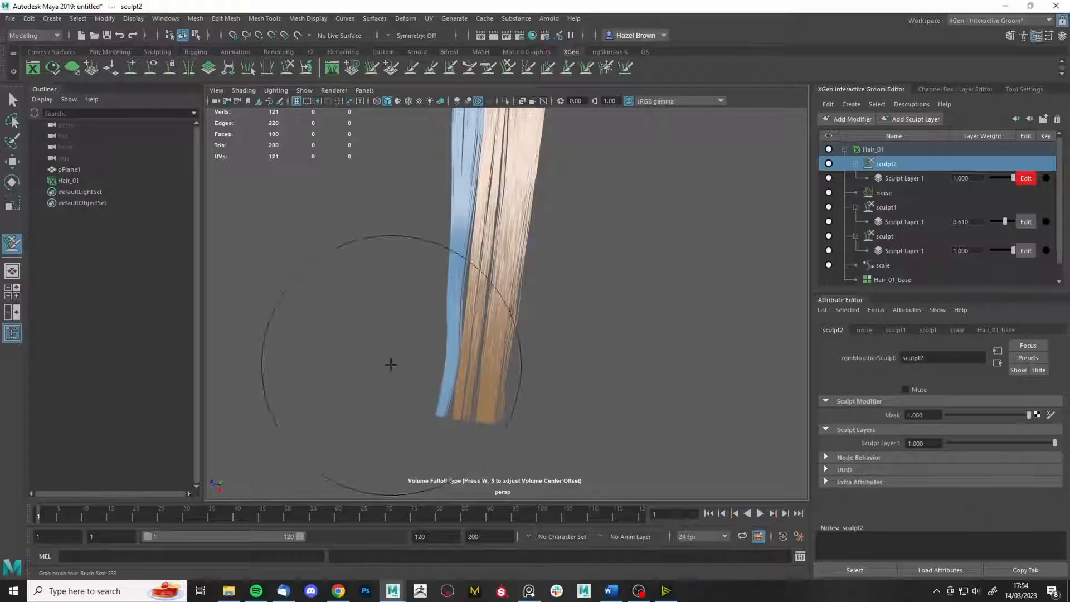
pyautogui.moveTo(494, 415); pyautogui.dragTo(510, 428)
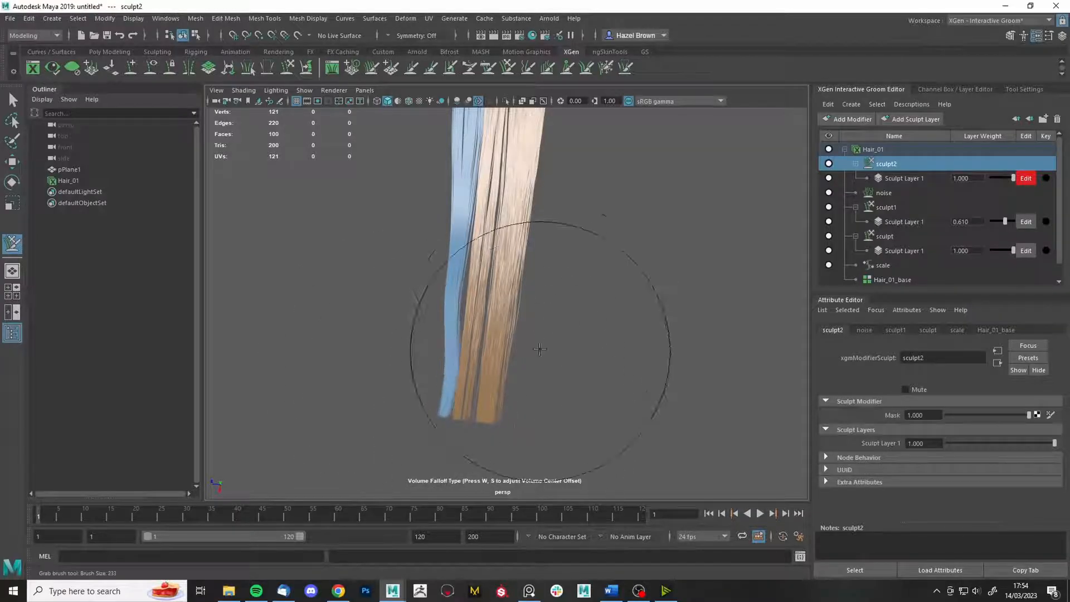
pyautogui.keyDown('alt'); pyautogui.moveTo(632, 298); pyautogui.dragTo(611, 301, button='right'); pyautogui.keyUp('alt')
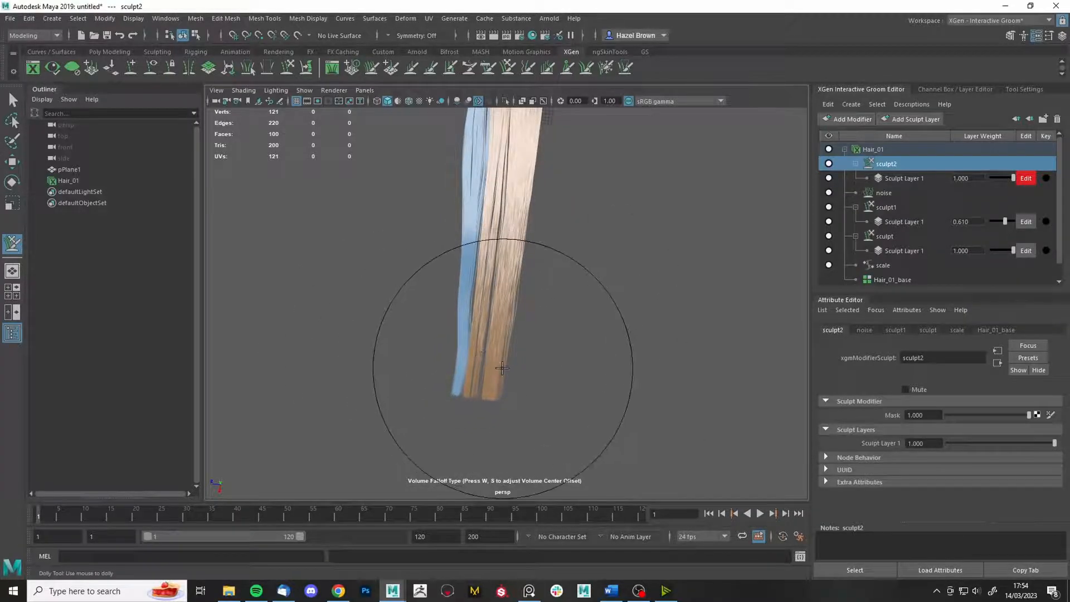
pyautogui.keyDown('alt'); pyautogui.moveTo(596, 316); pyautogui.dragTo(635, 332, button='middle'); pyautogui.keyUp('alt')
pyautogui.keyDown('alt'); pyautogui.moveTo(636, 332); pyautogui.dragTo(657, 279); pyautogui.keyUp('alt')
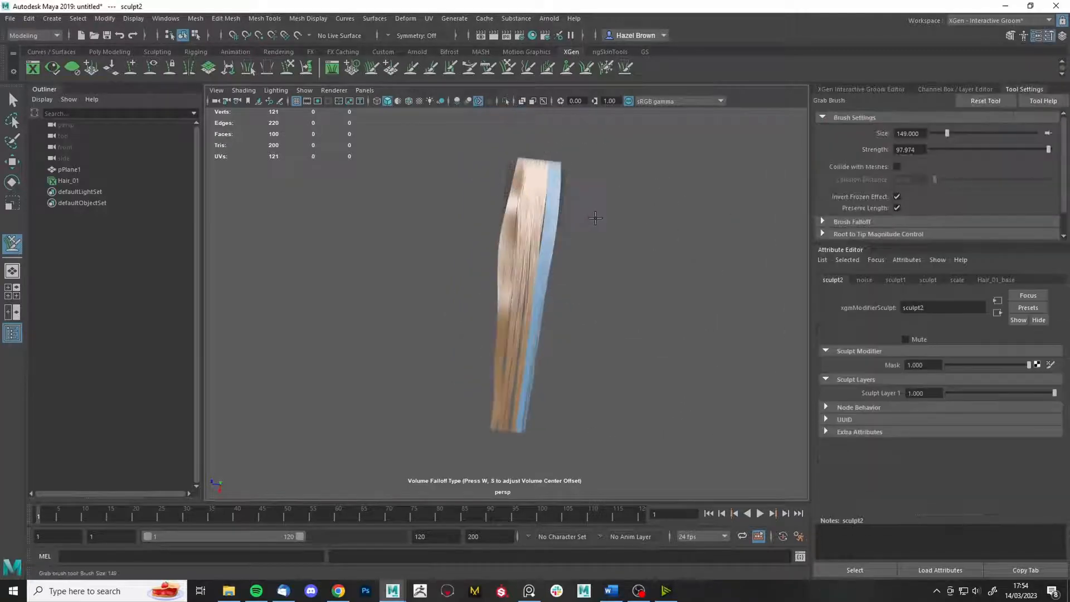
pyautogui.moveTo(572, 236); pyautogui.dragTo(577, 235)
pyautogui.moveTo(551, 277); pyautogui.dragTo(564, 283)
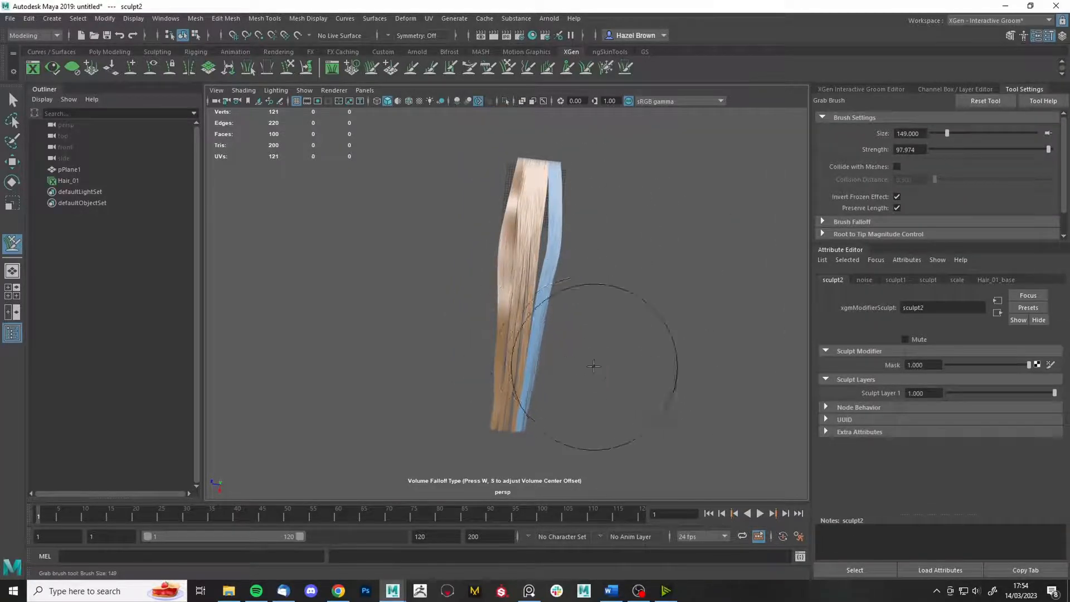
# - Pull the lower blue clump right and shrink the Grab brush to size 109
pyautogui.moveTo(602, 362)
pyautogui.keyDown('alt'); pyautogui.mouseDown()
pyautogui.moveTo(591, 370)
pyautogui.moveTo(600, 335)
pyautogui.mouseUp(); pyautogui.keyUp('alt')
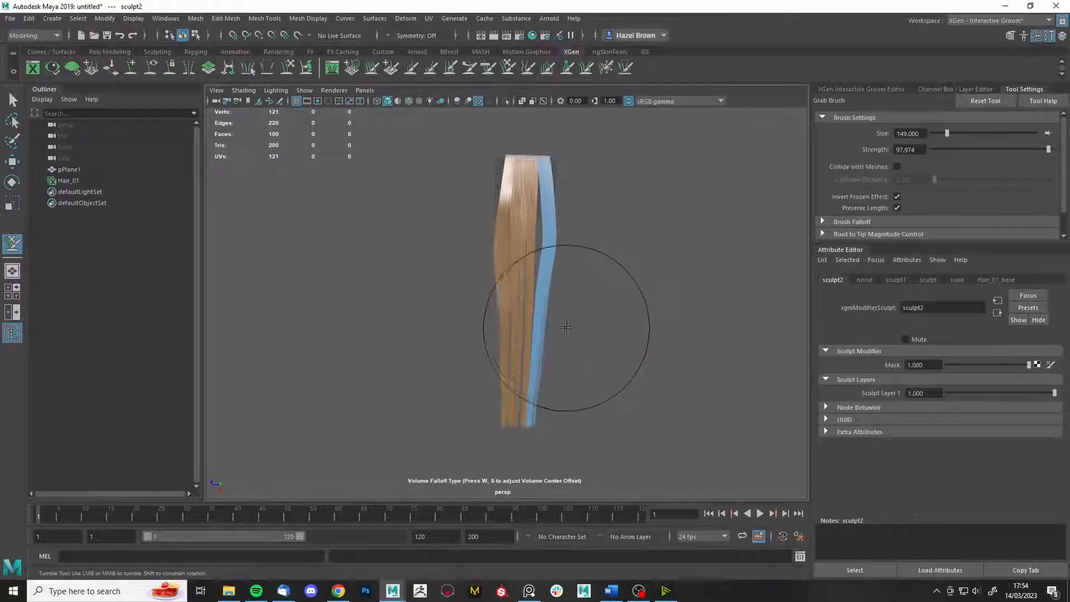
pyautogui.moveTo(555, 410); pyautogui.dragTo(565, 410)
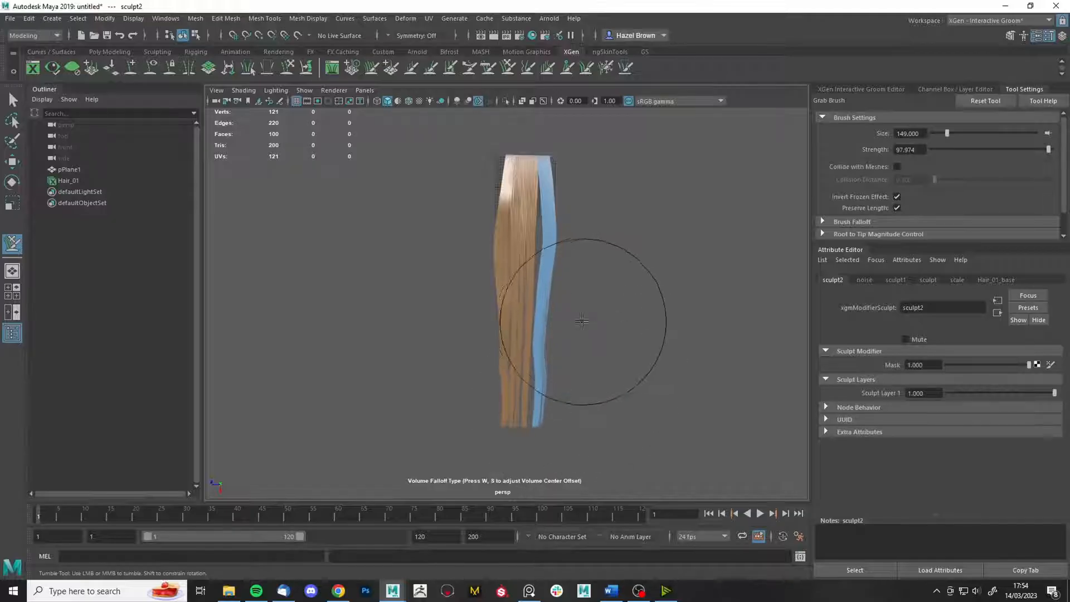
pyautogui.press('b')
pyautogui.moveTo(592, 292); pyautogui.dragTo(570, 300)
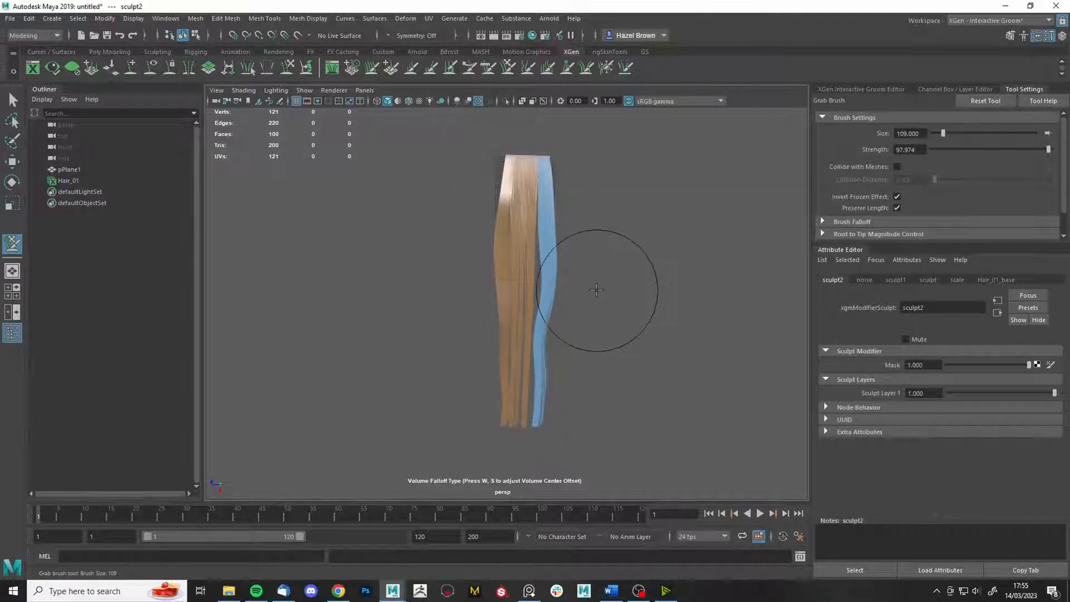
pyautogui.keyDown('alt'); pyautogui.moveTo(545, 279); pyautogui.dragTo(561, 382, button='right'); pyautogui.keyUp('alt')
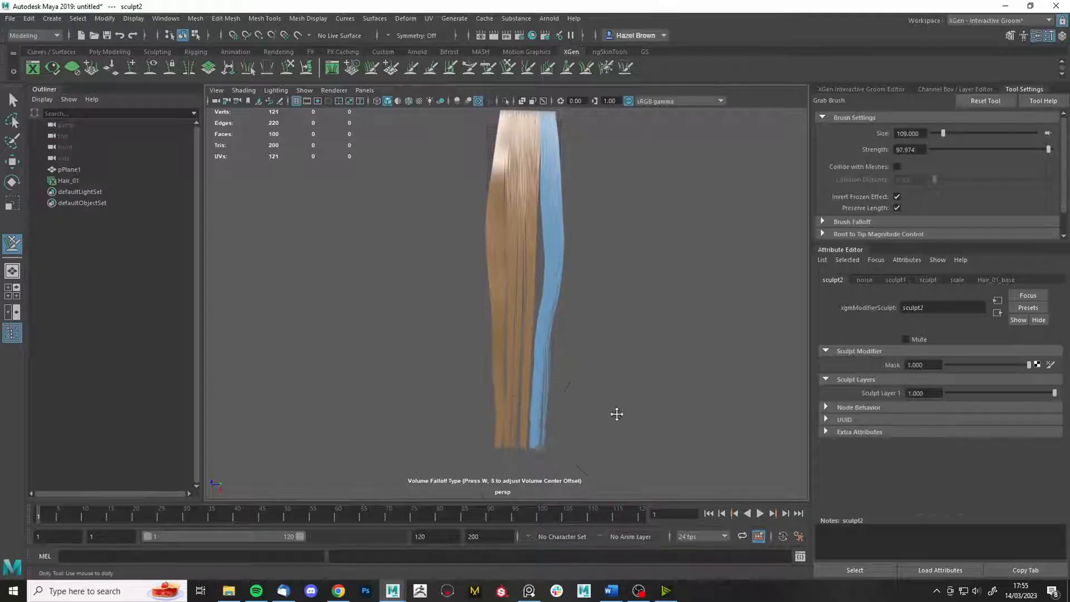
pyautogui.keyDown('alt'); pyautogui.moveTo(617, 416); pyautogui.dragTo(587, 369, button='middle'); pyautogui.keyUp('alt')
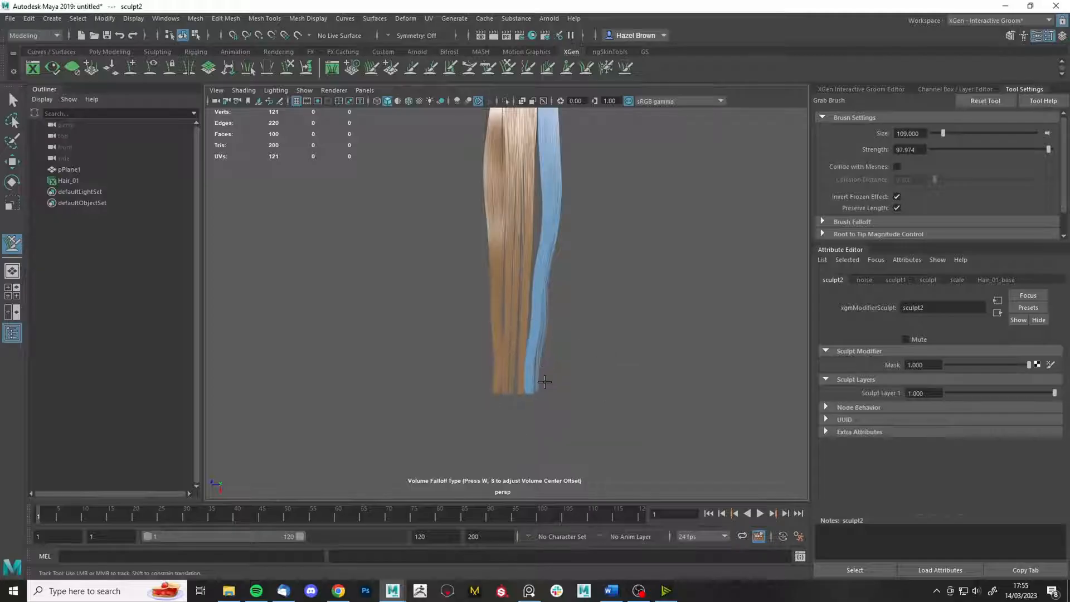
# - Nudge the blue clump right and neighbouring strands left so it bends away
pyautogui.moveTo(531, 398); pyautogui.dragTo(535, 401)
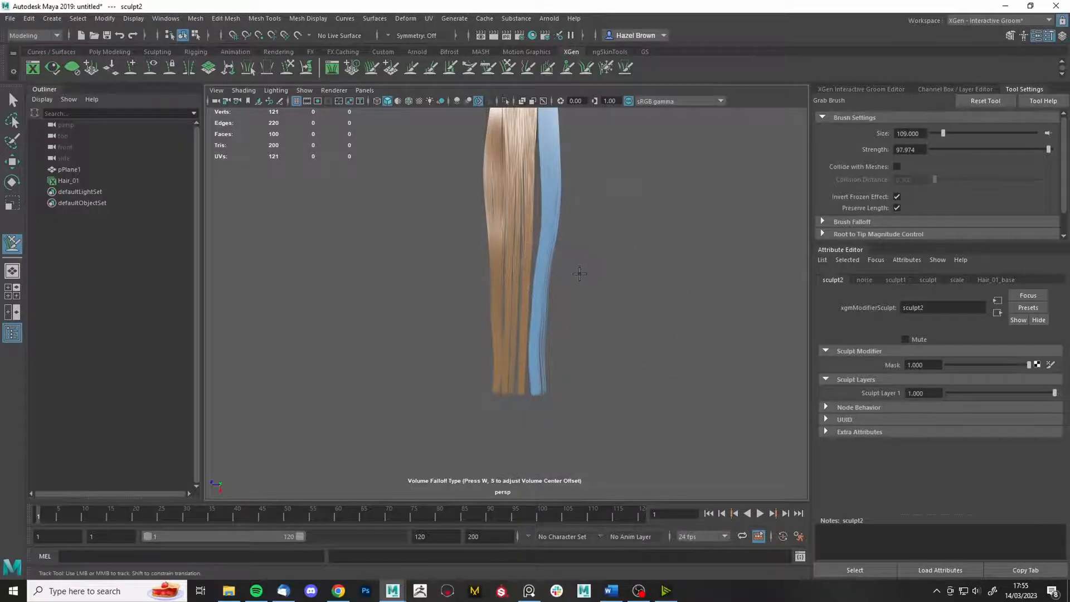
pyautogui.moveTo(529, 217); pyautogui.dragTo(524, 218)
pyautogui.moveTo(525, 163); pyautogui.dragTo(520, 162)
pyautogui.keyDown('alt'); pyautogui.moveTo(606, 196); pyautogui.dragTo(584, 281, button='middle'); pyautogui.keyUp('alt')
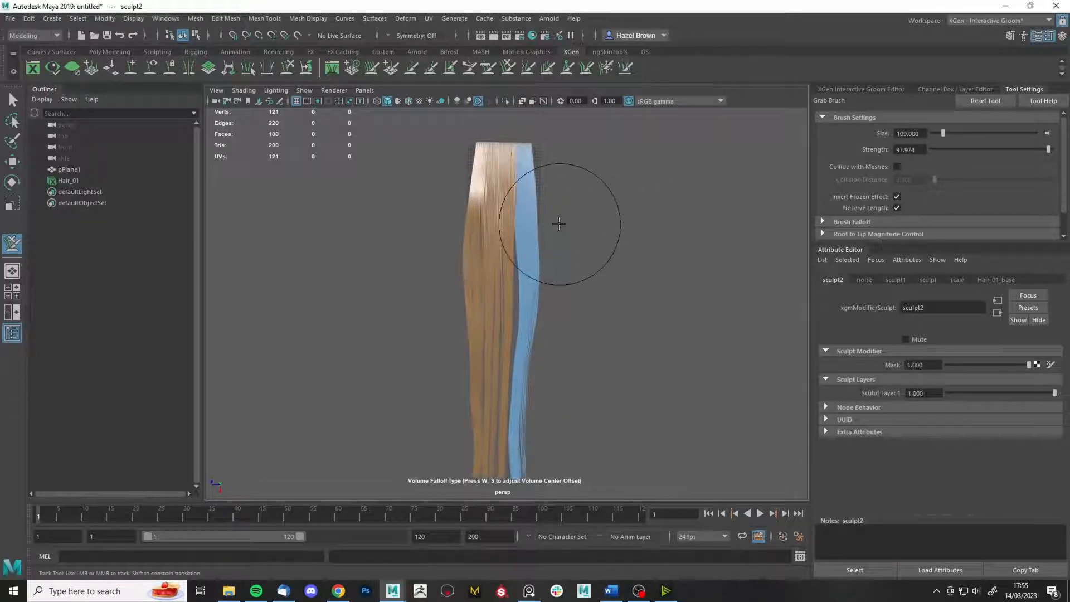
pyautogui.moveTo(542, 232); pyautogui.dragTo(547, 228)
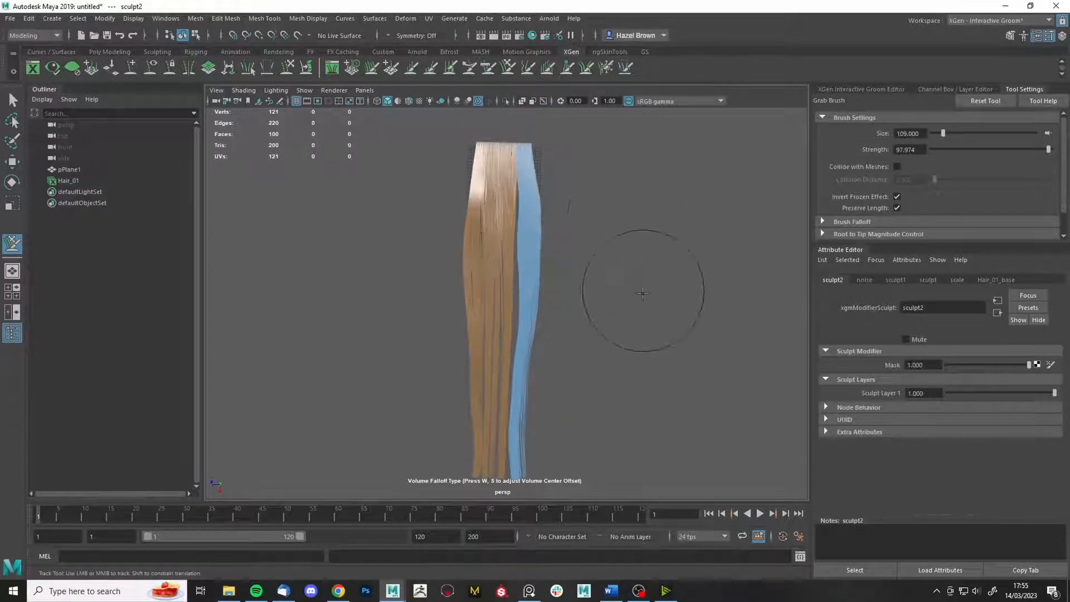
pyautogui.moveTo(641, 294)
pyautogui.keyDown('alt'); pyautogui.mouseDown(button='right')
pyautogui.moveTo(612, 291)
pyautogui.moveTo(673, 357)
pyautogui.mouseUp(button='right'); pyautogui.keyUp('alt')
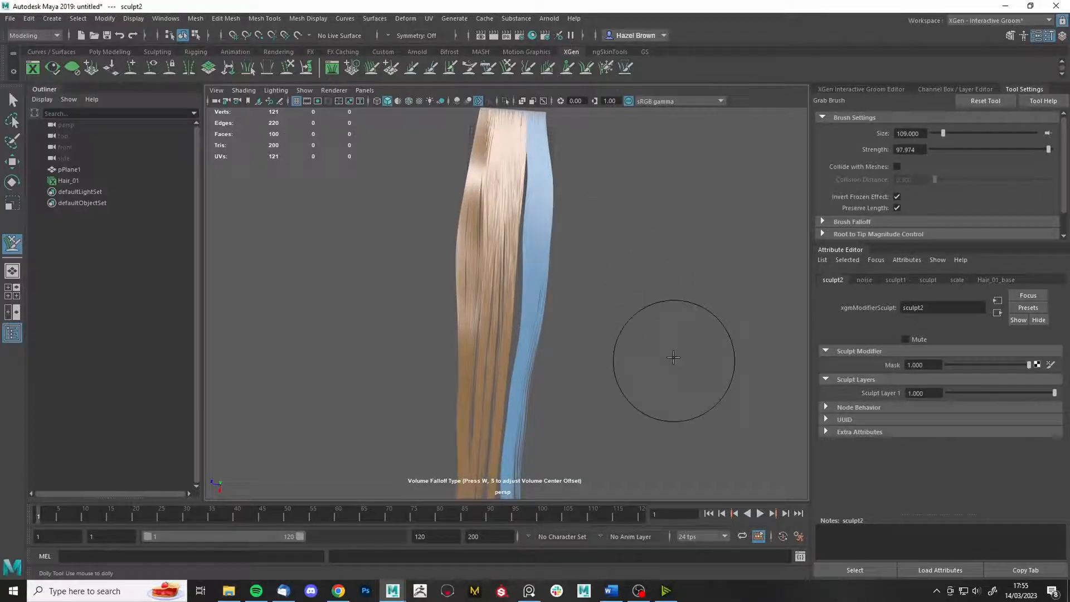
# - With the Freeze brush, unfreeze all strands and freeze one narrow middle clump
pyautogui.click(606, 68)
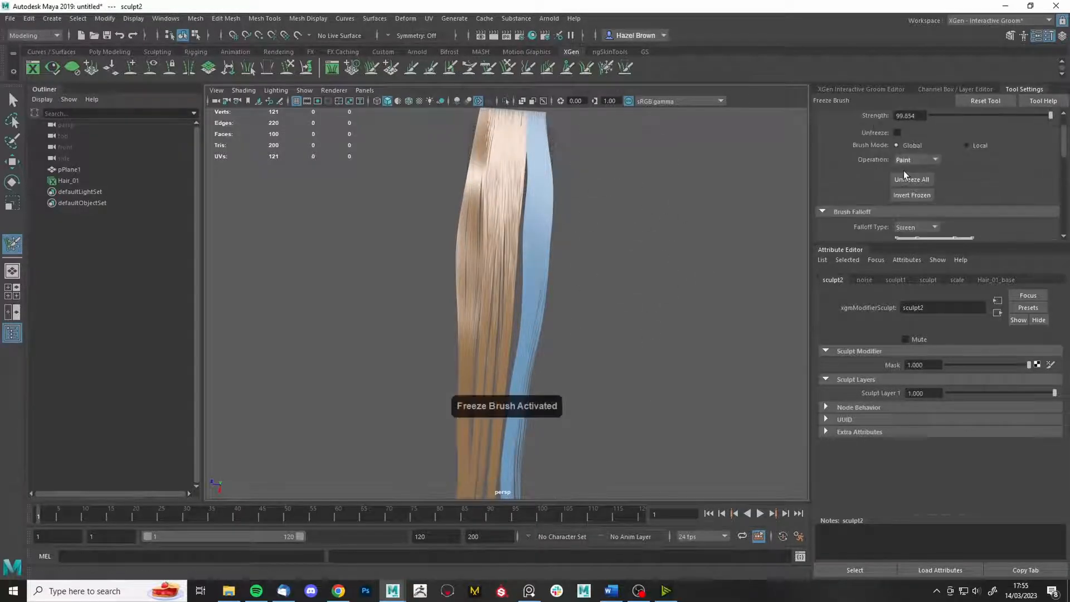
pyautogui.click(900, 179)
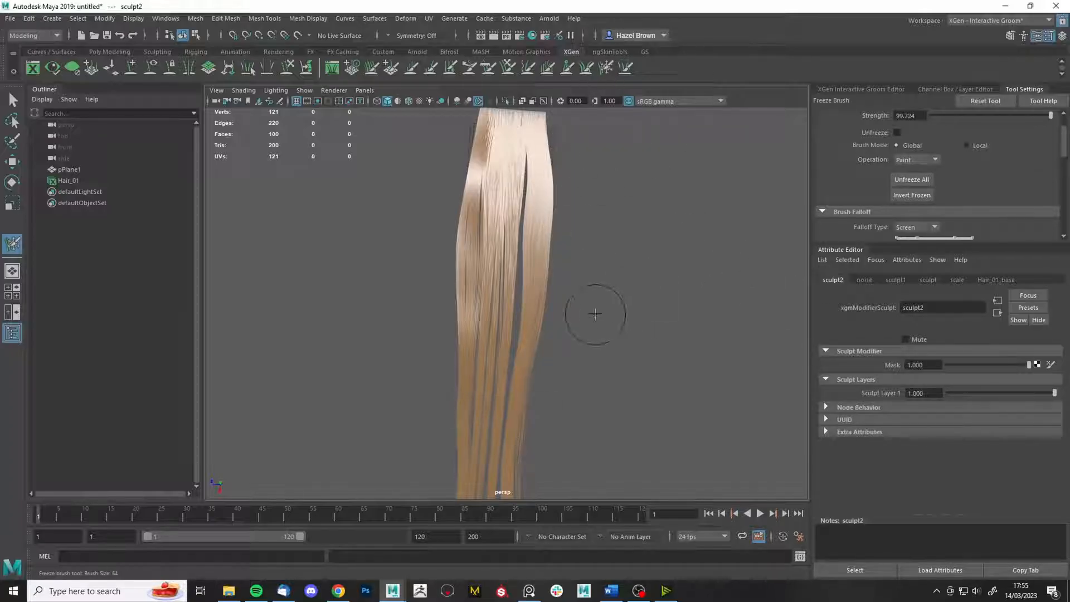
pyautogui.scroll(5, 597, 437)
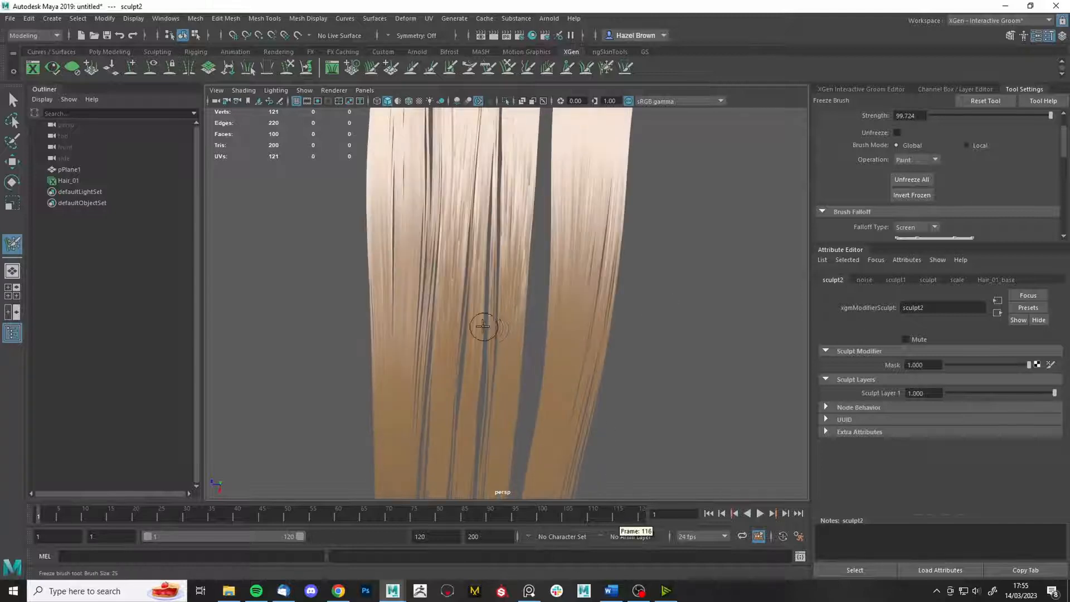
pyautogui.click(511, 341)
pyautogui.moveTo(506, 345); pyautogui.dragTo(496, 351)
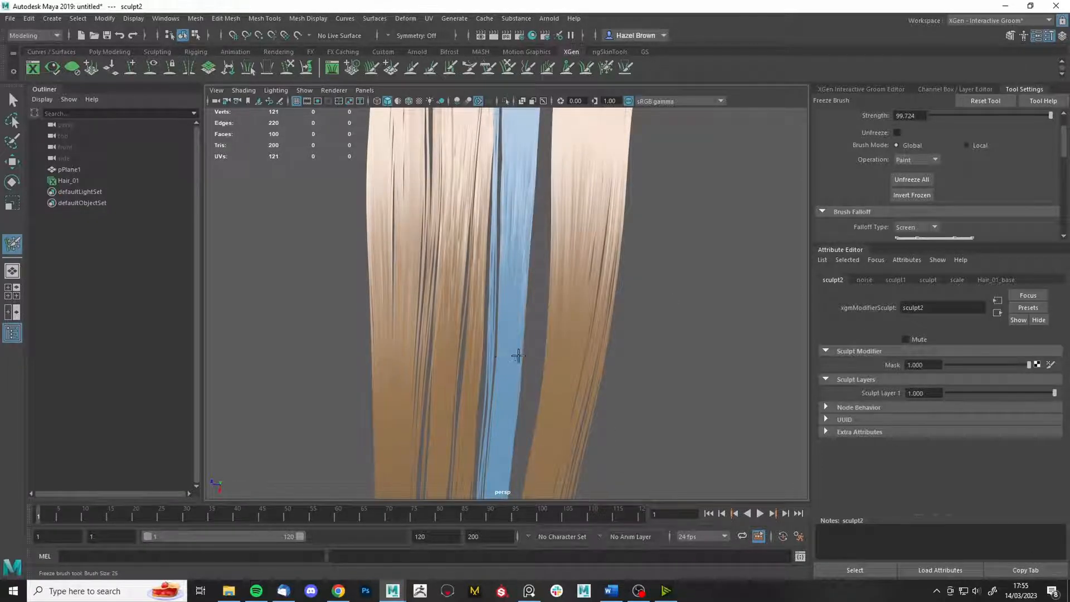
pyautogui.scroll(-4, 526, 354)
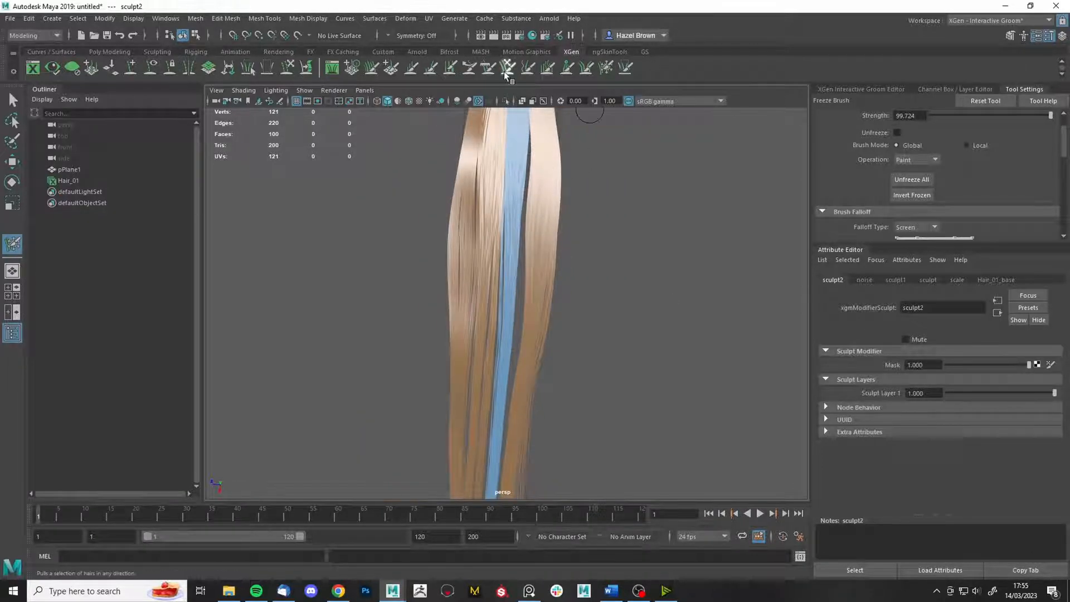
# - With the Grab brush at size 152, pull the blue strands right and nudge the left strands left
pyautogui.click(505, 74)
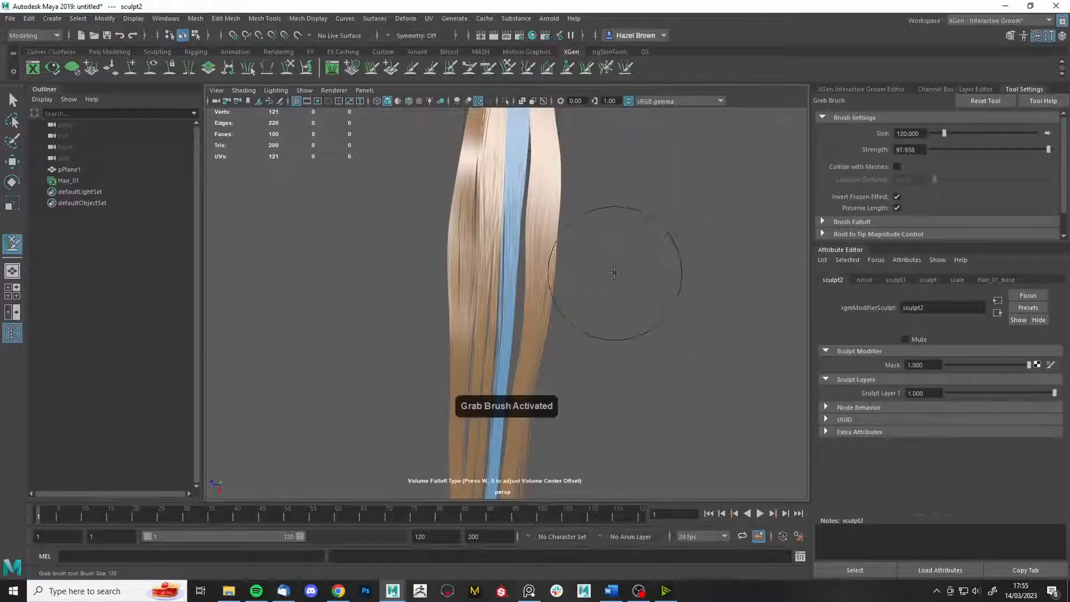
pyautogui.moveTo(574, 206); pyautogui.dragTo(554, 196)
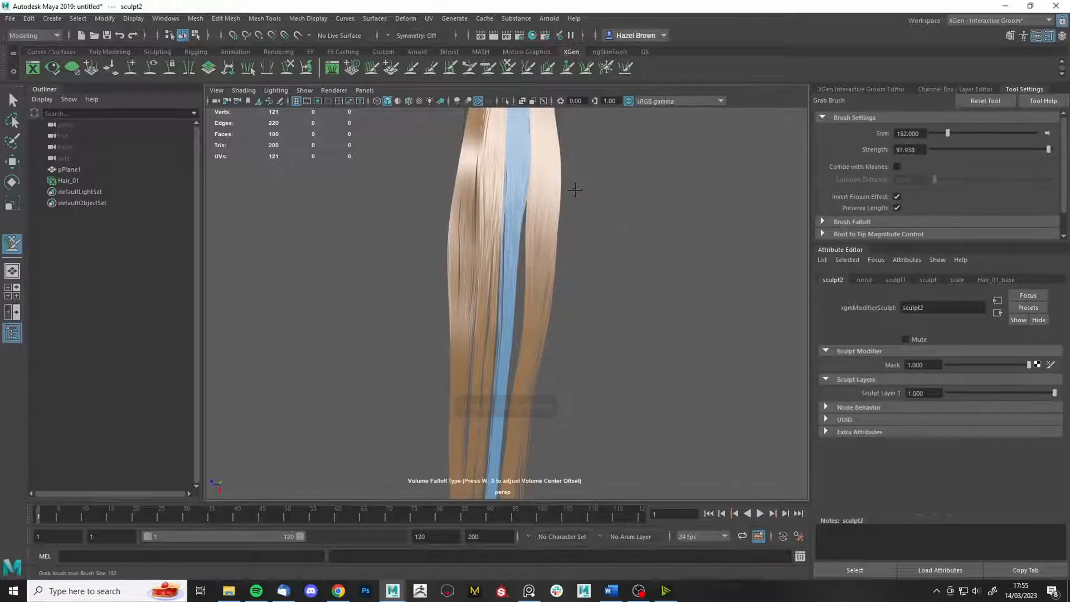
pyautogui.moveTo(677, 314)
pyautogui.keyDown('alt'); pyautogui.mouseDown()
pyautogui.moveTo(613, 281)
pyautogui.moveTo(568, 311)
pyautogui.moveTo(545, 282)
pyautogui.mouseUp(); pyautogui.keyUp('alt')
pyautogui.moveTo(547, 239); pyautogui.dragTo(559, 239)
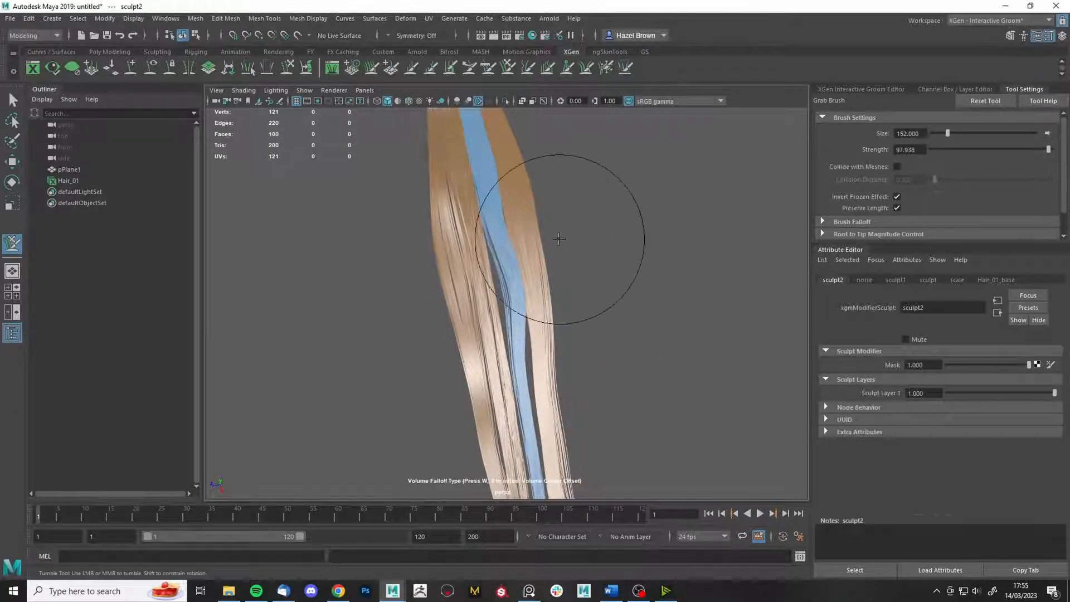
pyautogui.moveTo(455, 288); pyautogui.dragTo(429, 301)
pyautogui.moveTo(448, 206); pyautogui.dragTo(439, 211)
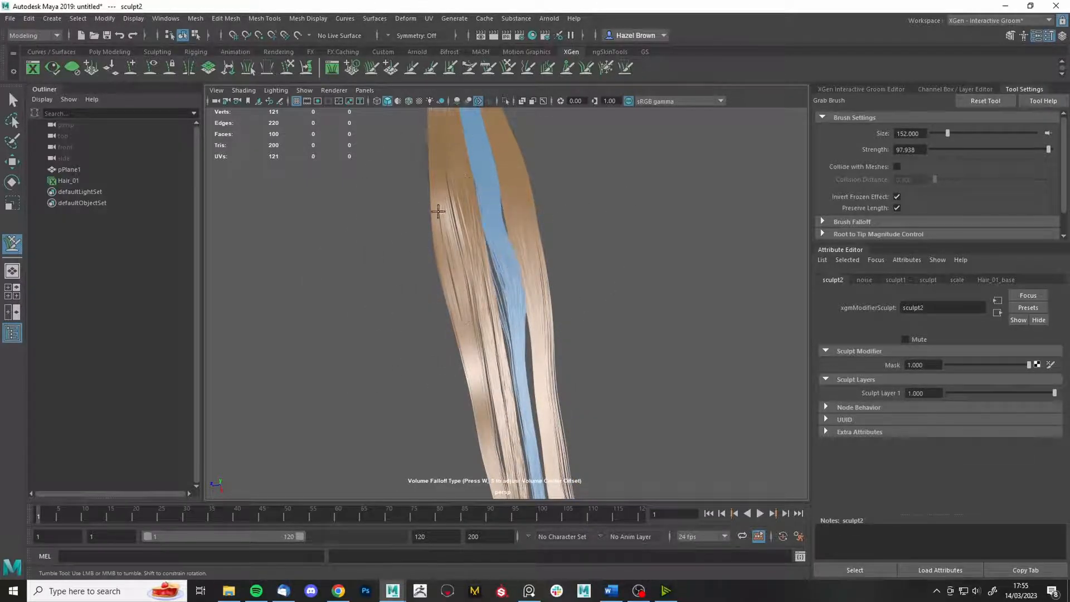
pyautogui.moveTo(546, 363)
pyautogui.mouseDown()
pyautogui.moveTo(563, 361)
pyautogui.moveTo(565, 336)
pyautogui.mouseUp()
pyautogui.moveTo(491, 368); pyautogui.dragTo(430, 389)
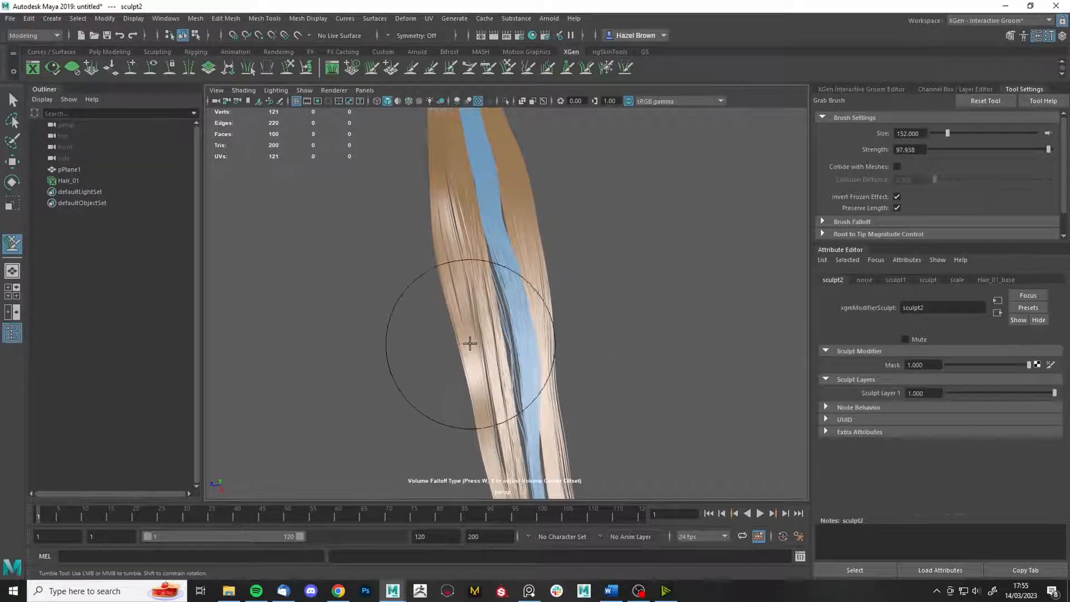
# - Pull the neighbouring strands further left to close the gap beside the blue strip
pyautogui.moveTo(470, 343); pyautogui.dragTo(461, 351)
pyautogui.moveTo(484, 316); pyautogui.dragTo(445, 324)
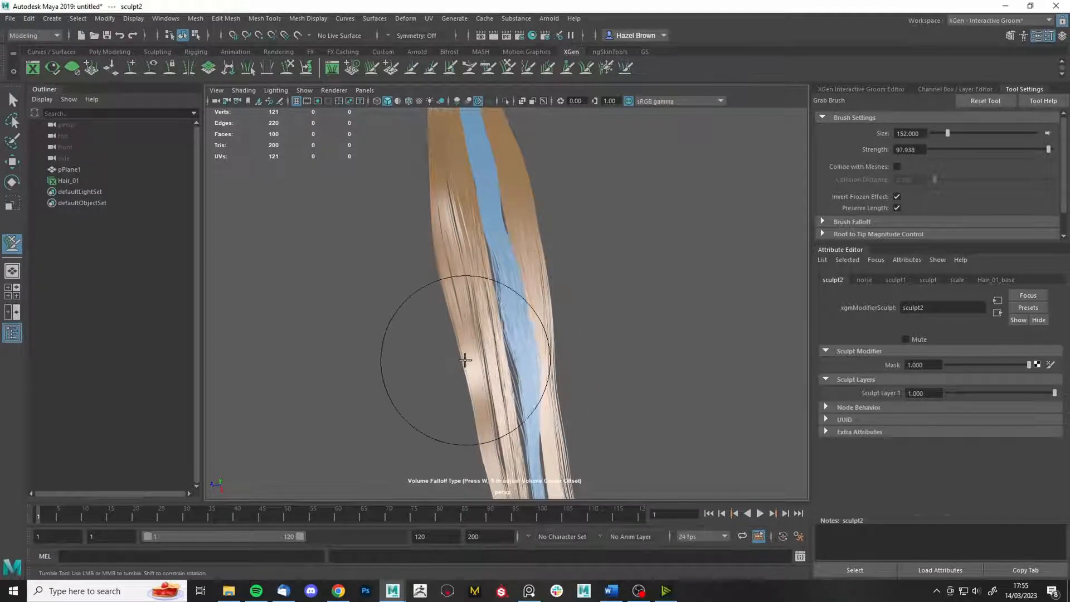
pyautogui.moveTo(479, 374); pyautogui.dragTo(469, 373)
pyautogui.moveTo(464, 280); pyautogui.dragTo(446, 288)
pyautogui.keyDown('alt'); pyautogui.moveTo(415, 290); pyautogui.dragTo(456, 264); pyautogui.keyUp('alt')
pyautogui.moveTo(576, 220); pyautogui.dragTo(576, 231)
pyautogui.moveTo(481, 233); pyautogui.dragTo(467, 237)
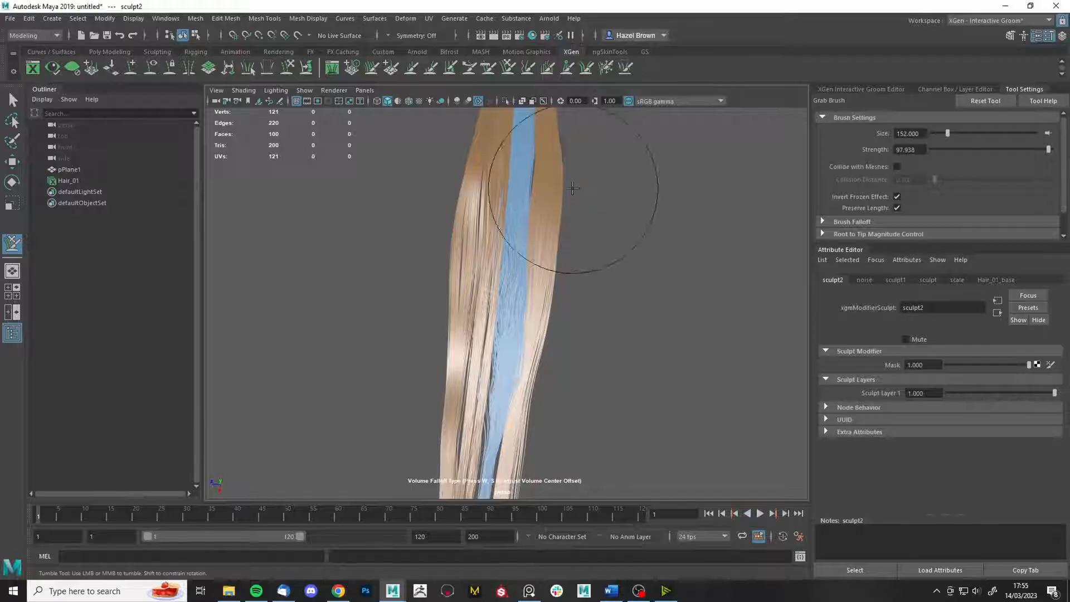
# - Enlarge the brush to about 312 and pull the hair downward, undoing a bad lower-left bend
pyautogui.moveTo(576, 191)
pyautogui.keyDown('alt'); pyautogui.mouseDown()
pyautogui.moveTo(579, 241)
pyautogui.moveTo(623, 195)
pyautogui.mouseUp(); pyautogui.keyUp('alt')
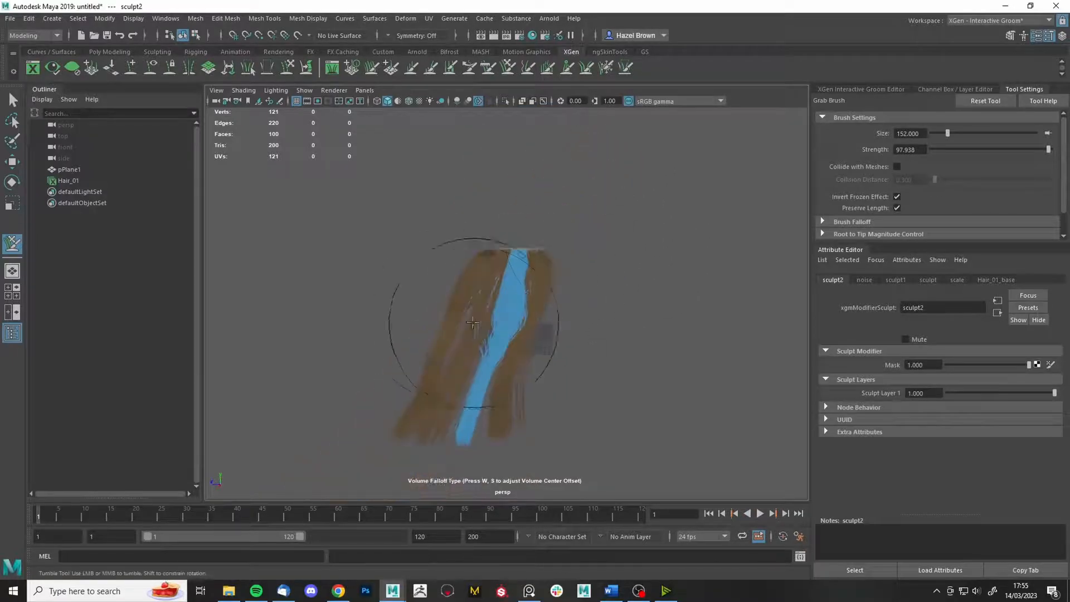
pyautogui.keyDown('alt'); pyautogui.moveTo(473, 322); pyautogui.dragTo(588, 310); pyautogui.keyUp('alt')
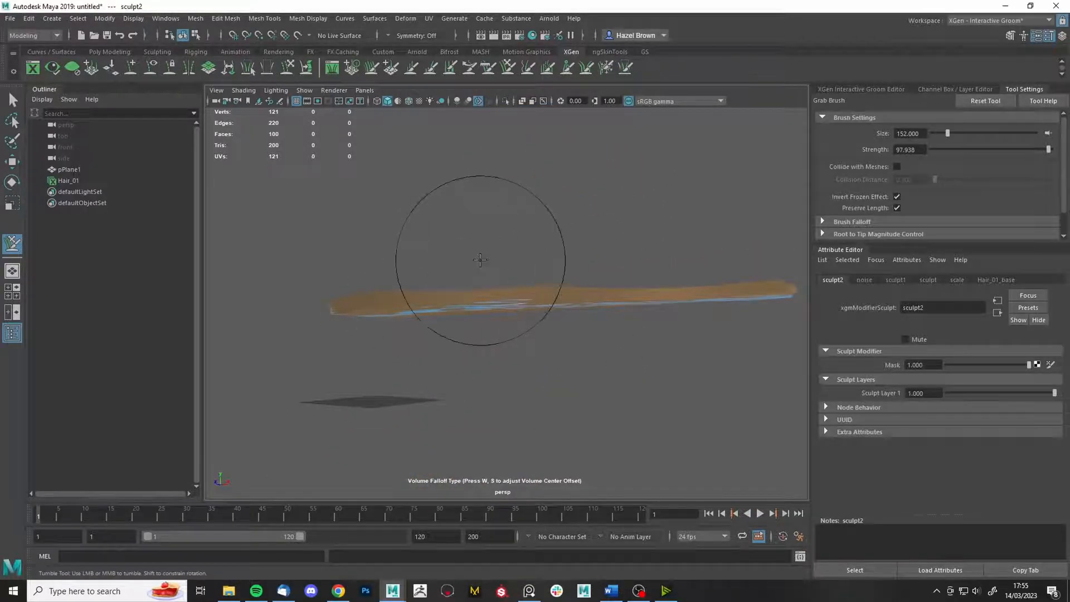
pyautogui.press('b')
pyautogui.moveTo(480, 261)
pyautogui.mouseDown()
pyautogui.moveTo(538, 270)
pyautogui.moveTo(500, 306)
pyautogui.mouseUp()
pyautogui.moveTo(432, 293); pyautogui.dragTo(419, 304)
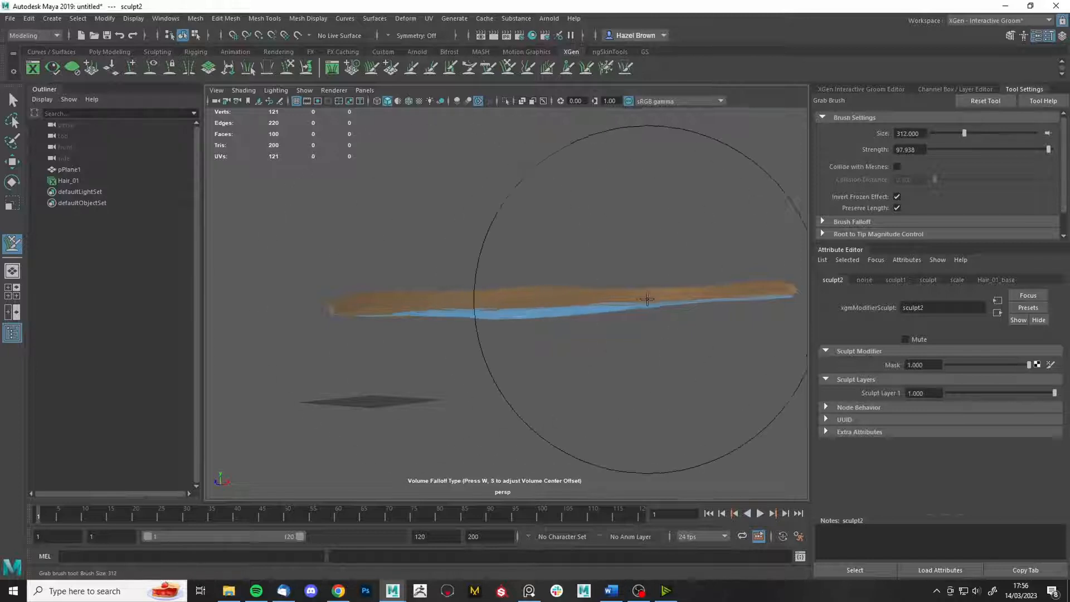
pyautogui.moveTo(648, 299); pyautogui.dragTo(650, 308)
pyautogui.moveTo(740, 291); pyautogui.dragTo(743, 304)
pyautogui.moveTo(750, 301)
pyautogui.keyDown('alt'); pyautogui.mouseDown()
pyautogui.moveTo(768, 280)
pyautogui.moveTo(754, 298)
pyautogui.moveTo(752, 290)
pyautogui.moveTo(733, 385)
pyautogui.mouseUp(); pyautogui.keyUp('alt')
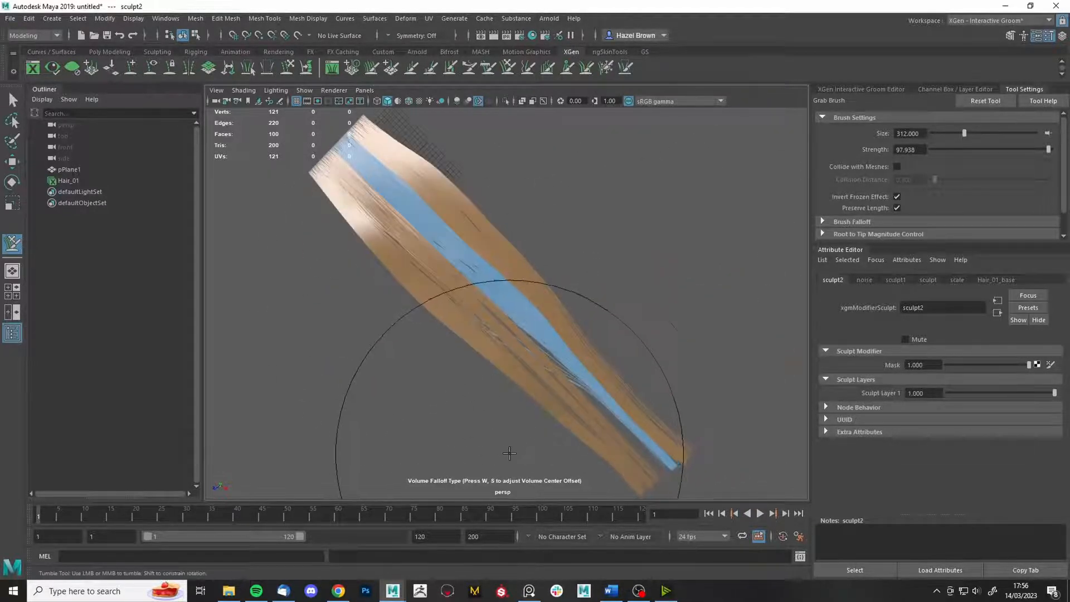
pyautogui.moveTo(538, 430); pyautogui.dragTo(474, 466)
pyautogui.hotkey('ctrl', 'z')
# - Shrink the brush to about 154 and pull the strand tips down-left to close the gap and kink them
pyautogui.press('b')
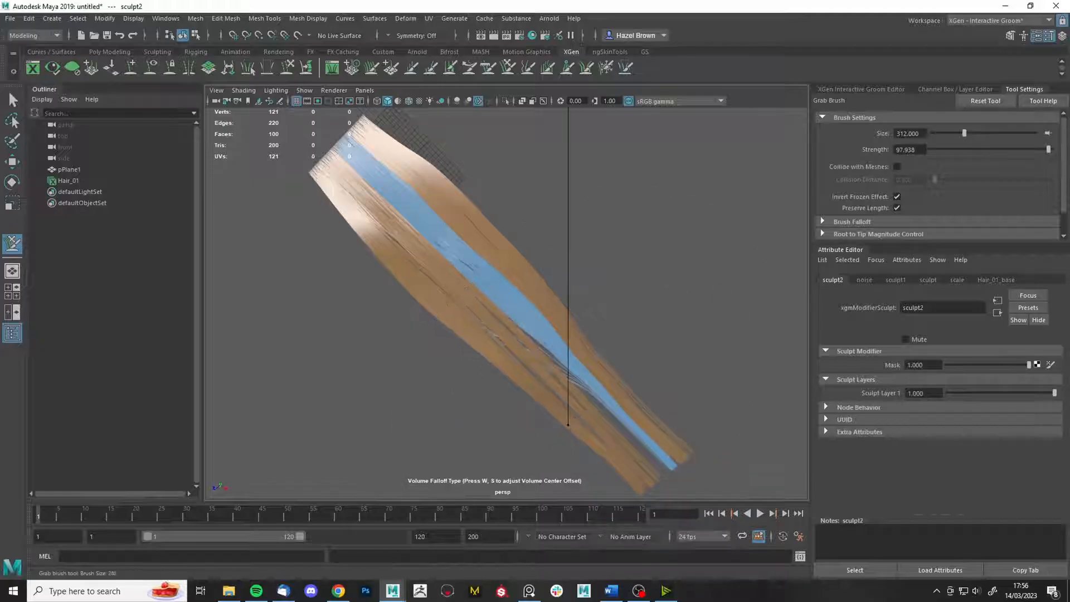
pyautogui.moveTo(579, 431); pyautogui.dragTo(560, 431)
pyautogui.keyDown('alt'); pyautogui.moveTo(561, 431); pyautogui.dragTo(527, 428); pyautogui.keyUp('alt')
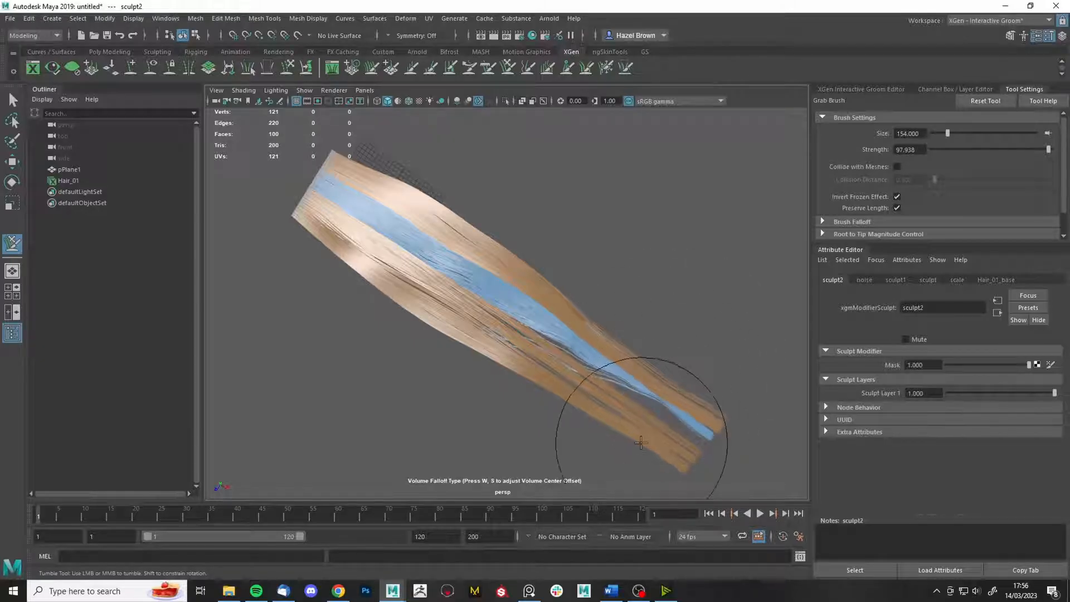
pyautogui.moveTo(640, 439); pyautogui.dragTo(632, 462)
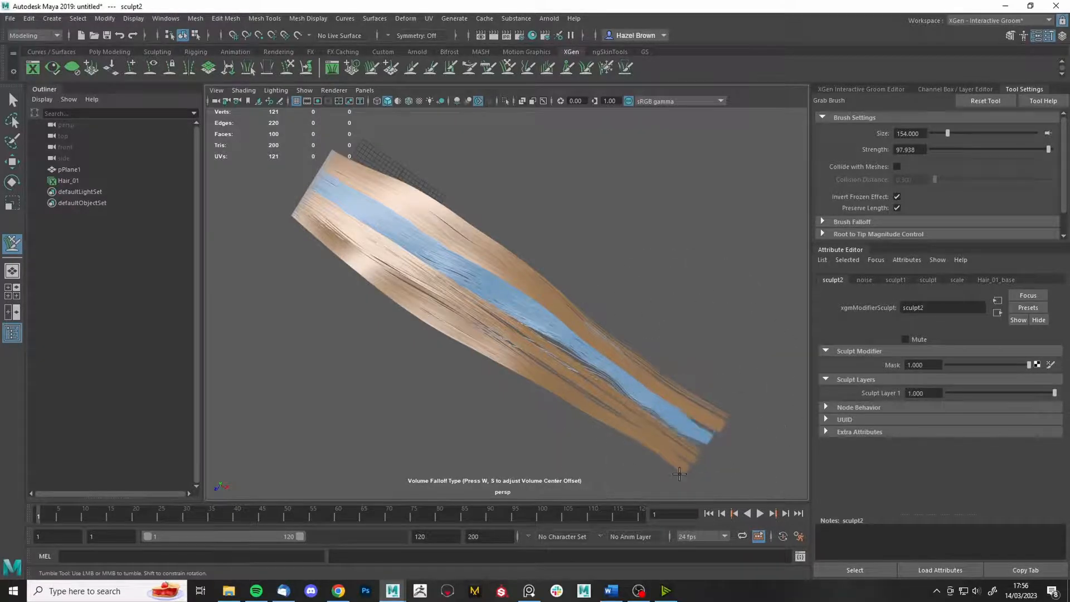
pyautogui.moveTo(728, 406); pyautogui.dragTo(729, 403)
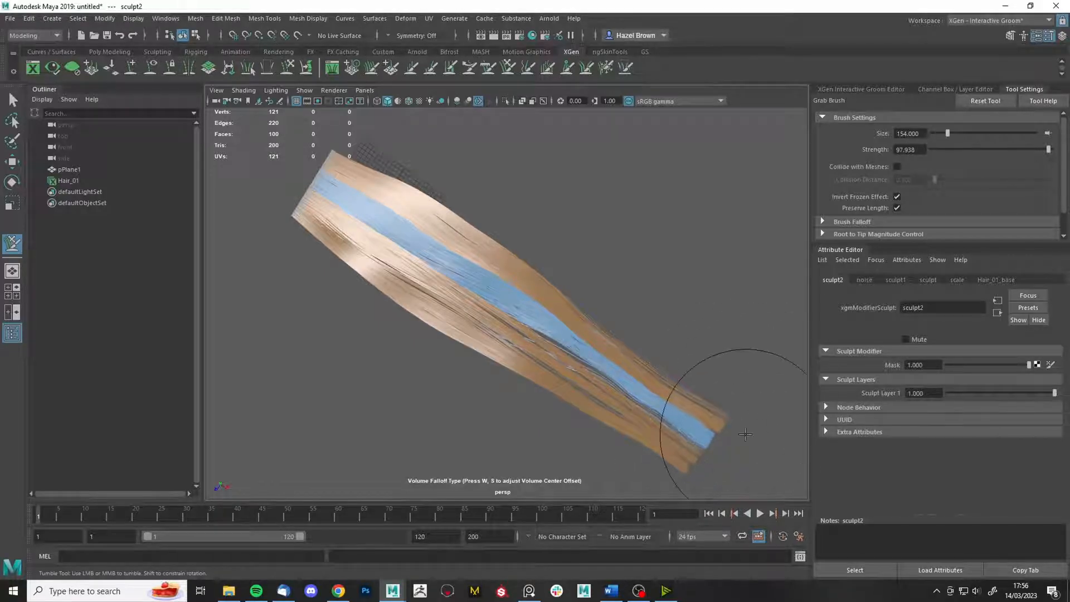
pyautogui.moveTo(628, 431)
pyautogui.mouseDown()
pyautogui.moveTo(564, 394)
pyautogui.moveTo(515, 381)
pyautogui.mouseUp()
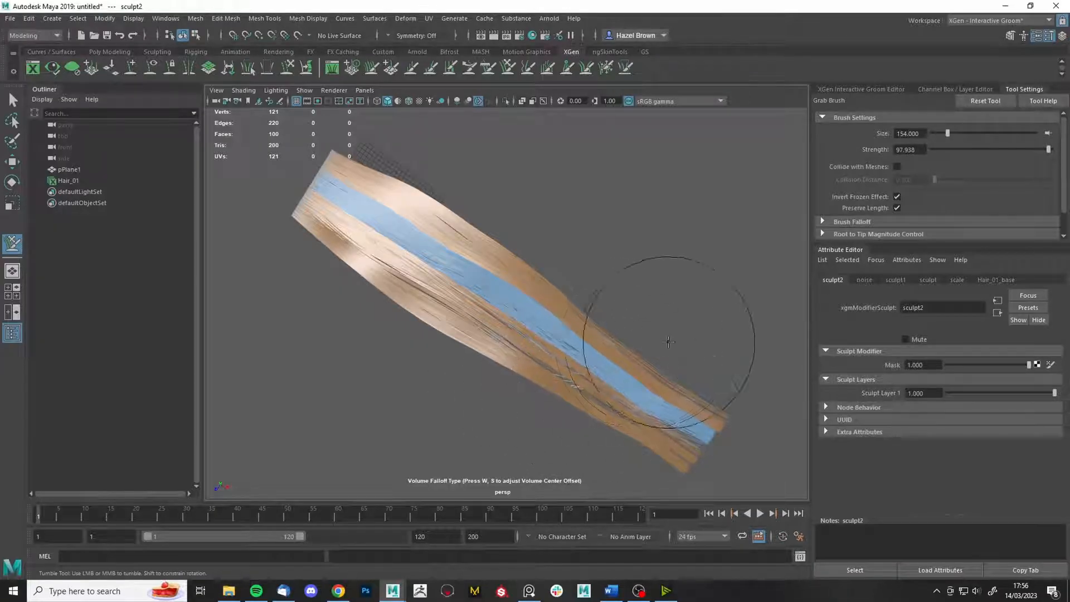
pyautogui.moveTo(669, 348)
pyautogui.keyDown('alt'); pyautogui.mouseDown()
pyautogui.moveTo(636, 301)
pyautogui.moveTo(629, 249)
pyautogui.mouseUp(); pyautogui.keyUp('alt')
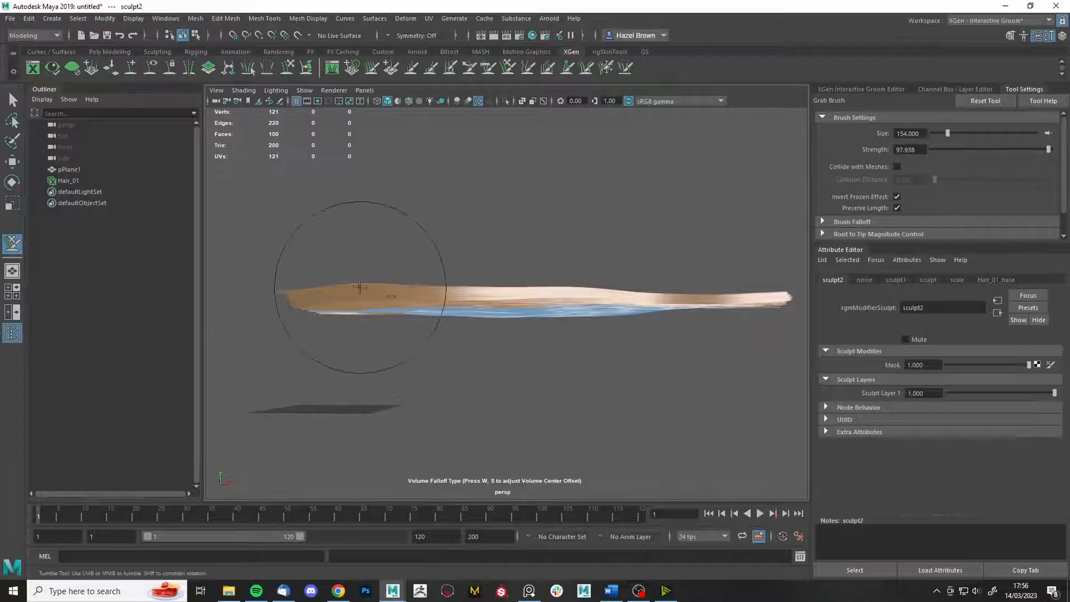
pyautogui.moveTo(359, 287)
pyautogui.keyDown('alt'); pyautogui.mouseDown()
pyautogui.moveTo(394, 283)
pyautogui.moveTo(485, 352)
pyautogui.moveTo(545, 373)
pyautogui.moveTo(602, 278)
pyautogui.moveTo(617, 316)
pyautogui.mouseUp(); pyautogui.keyUp('alt')
# - Enlarge the brush to about 301 and unfreeze all the hair with the Freeze brush
pyautogui.moveTo(722, 390)
pyautogui.keyDown('alt'); pyautogui.mouseDown()
pyautogui.moveTo(550, 318)
pyautogui.moveTo(395, 213)
pyautogui.mouseUp(); pyautogui.keyUp('alt')
pyautogui.press('b')
pyautogui.moveTo(394, 213)
pyautogui.mouseDown()
pyautogui.moveTo(426, 244)
pyautogui.moveTo(577, 329)
pyautogui.mouseUp()
pyautogui.click(606, 67)
pyautogui.click(924, 181)
# - Bend the unfrozen hair strands with the Grab brush and reframe the hair upright and horizontal
pyautogui.moveTo(563, 262)
pyautogui.keyDown('alt'); pyautogui.mouseDown()
pyautogui.moveTo(426, 338)
pyautogui.moveTo(442, 356)
pyautogui.moveTo(479, 235)
pyautogui.mouseUp(); pyautogui.keyUp('alt')
pyautogui.click(508, 68)
pyautogui.moveTo(492, 275); pyautogui.dragTo(471, 170)
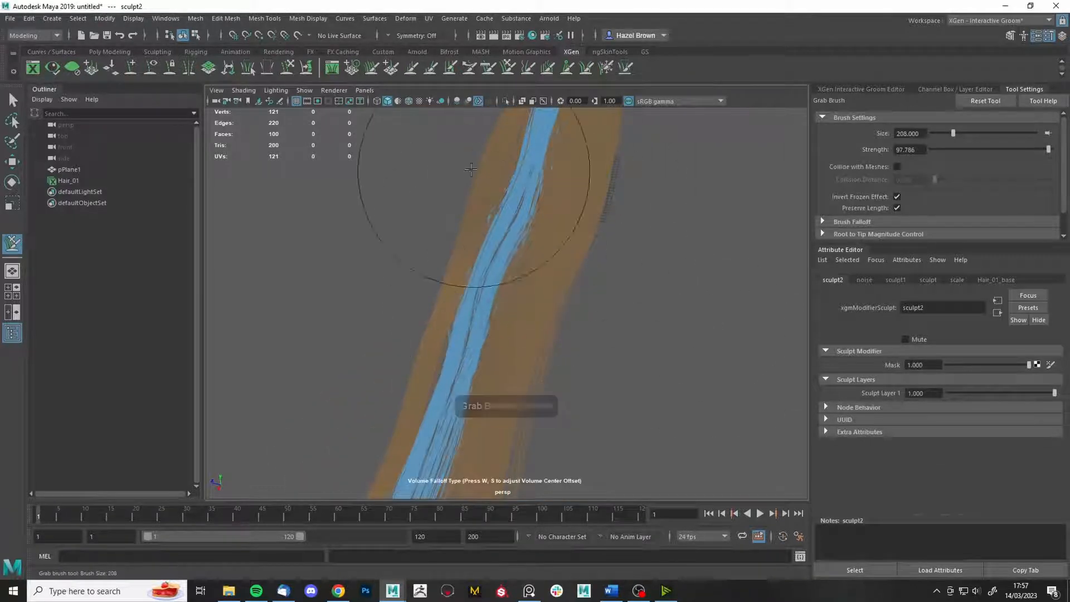
pyautogui.keyDown('alt'); pyautogui.moveTo(471, 170); pyautogui.dragTo(503, 291, button='middle'); pyautogui.keyUp('alt')
pyautogui.keyDown('alt'); pyautogui.moveTo(610, 290); pyautogui.dragTo(698, 252); pyautogui.keyUp('alt')
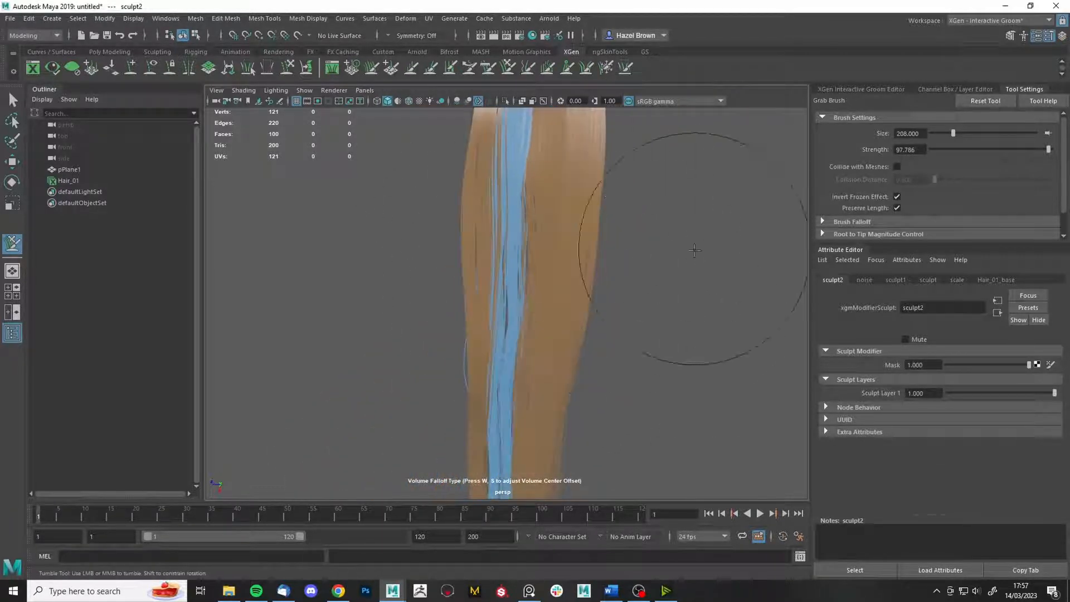
pyautogui.keyDown('alt'); pyautogui.moveTo(698, 251); pyautogui.dragTo(613, 223, button='right'); pyautogui.keyUp('alt')
pyautogui.moveTo(586, 228)
pyautogui.keyDown('alt'); pyautogui.mouseDown()
pyautogui.moveTo(535, 316)
pyautogui.moveTo(514, 317)
pyautogui.moveTo(578, 261)
pyautogui.moveTo(566, 211)
pyautogui.moveTo(454, 401)
pyautogui.moveTo(485, 290)
pyautogui.moveTo(535, 215)
pyautogui.moveTo(624, 303)
pyautogui.mouseUp(); pyautogui.keyUp('alt')
pyautogui.keyDown('alt'); pyautogui.moveTo(624, 303); pyautogui.dragTo(724, 262, button='right'); pyautogui.keyUp('alt')
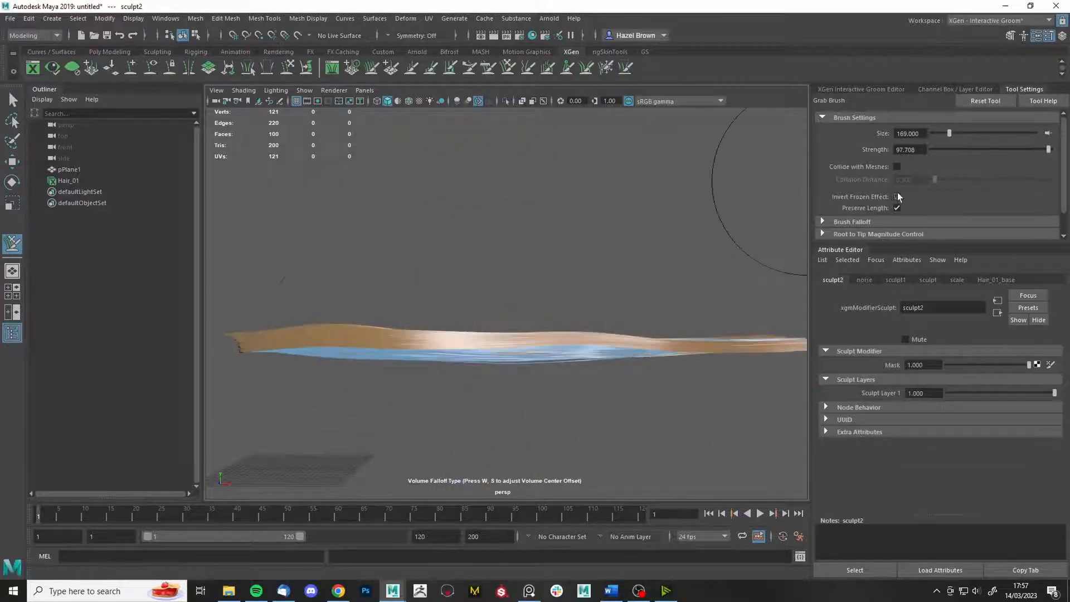
# - Inspect the strip from above and diagonally, then unfreeze all the hair again
pyautogui.moveTo(769, 349)
pyautogui.keyDown('alt'); pyautogui.mouseDown()
pyautogui.moveTo(708, 284)
pyautogui.moveTo(459, 402)
pyautogui.moveTo(566, 244)
pyautogui.moveTo(635, 222)
pyautogui.mouseUp(); pyautogui.keyUp('alt')
pyautogui.moveTo(555, 215)
pyautogui.keyDown('alt'); pyautogui.mouseDown()
pyautogui.moveTo(467, 226)
pyautogui.moveTo(521, 191)
pyautogui.moveTo(609, 341)
pyautogui.moveTo(466, 394)
pyautogui.mouseUp(); pyautogui.keyUp('alt')
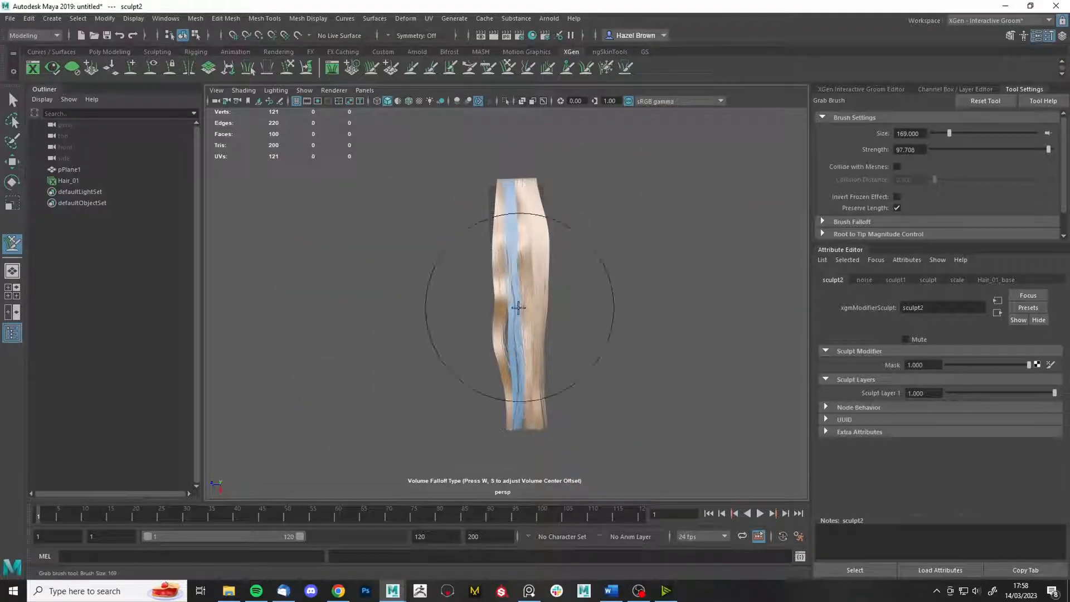
pyautogui.moveTo(544, 425)
pyautogui.keyDown('alt'); pyautogui.mouseDown()
pyautogui.moveTo(624, 430)
pyautogui.moveTo(709, 274)
pyautogui.moveTo(580, 335)
pyautogui.mouseUp(); pyautogui.keyUp('alt')
pyautogui.click(567, 68)
pyautogui.click(910, 179)
# - Switch to the Select Tool and add a Sculpt modifier, sculpt3, via the Interactive Groom Editor
pyautogui.press('q')
pyautogui.keyDown('alt'); pyautogui.moveTo(683, 272); pyautogui.dragTo(498, 347); pyautogui.keyUp('alt')
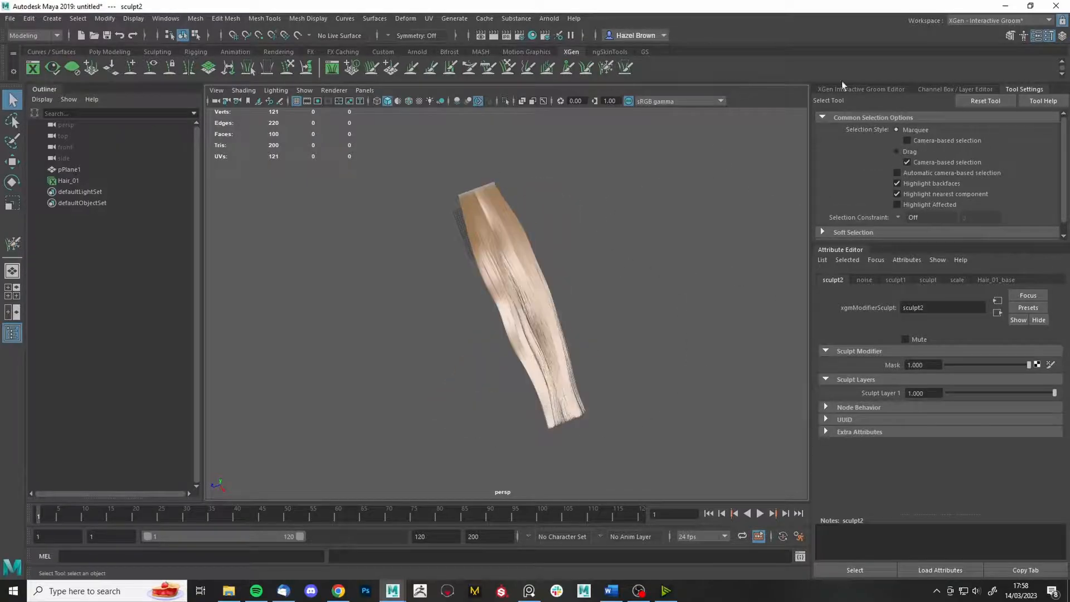
pyautogui.keyDown('alt'); pyautogui.moveTo(735, 223); pyautogui.dragTo(775, 312); pyautogui.keyUp('alt')
pyautogui.scroll(6, 677, 217)
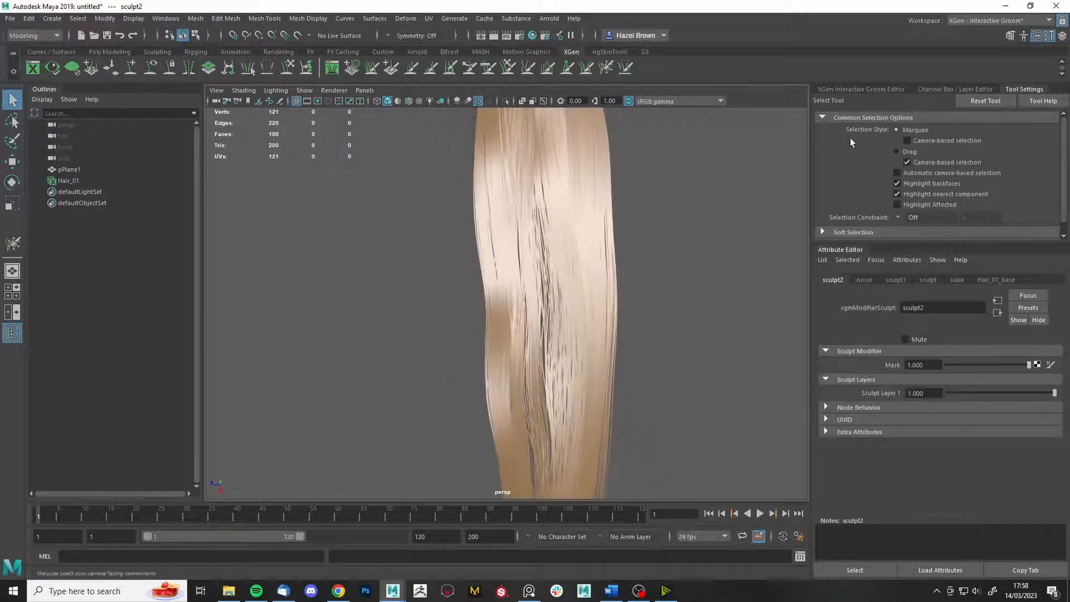
pyautogui.click(828, 90)
pyautogui.click(839, 120)
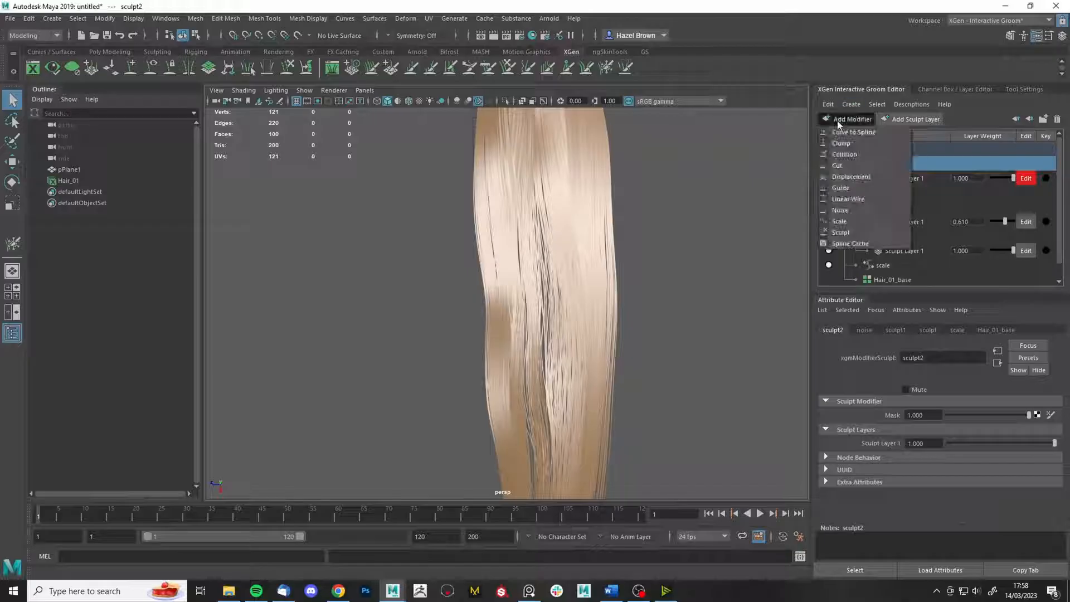
pyautogui.click(857, 237)
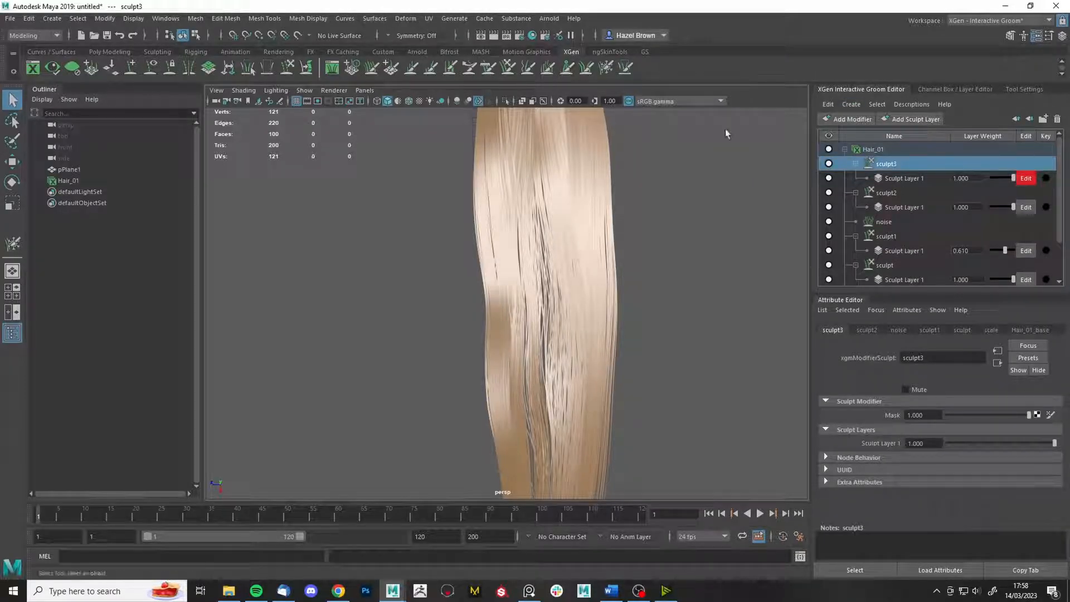
pyautogui.keyDown('alt'); pyautogui.moveTo(726, 162); pyautogui.dragTo(705, 261, button='middle'); pyautogui.keyUp('alt')
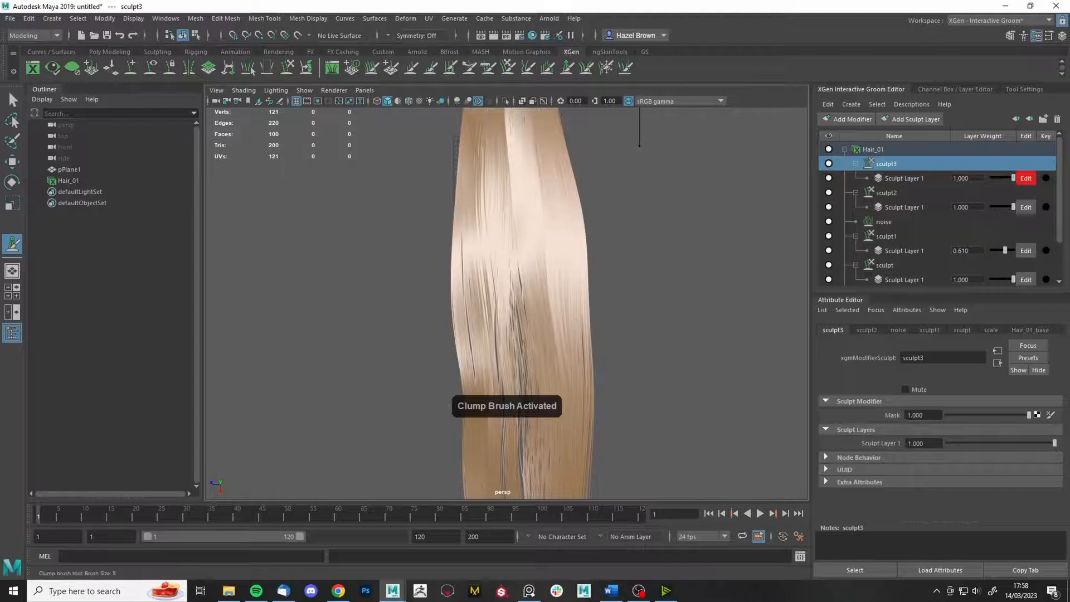
# - Add another sculpt modifier, sculpt4, and freeze a single strand down the hair
pyautogui.keyDown('alt'); pyautogui.moveTo(579, 125); pyautogui.dragTo(576, 323); pyautogui.keyUp('alt')
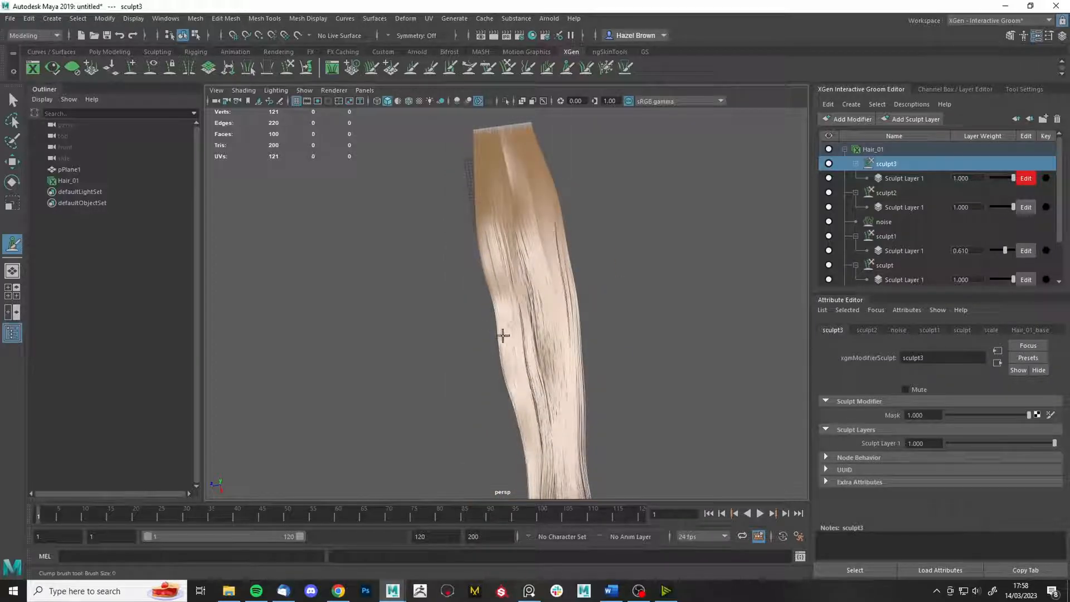
pyautogui.keyDown('alt'); pyautogui.moveTo(515, 329); pyautogui.dragTo(613, 334); pyautogui.keyUp('alt')
pyautogui.click(606, 68)
pyautogui.moveTo(613, 182); pyautogui.dragTo(614, 190)
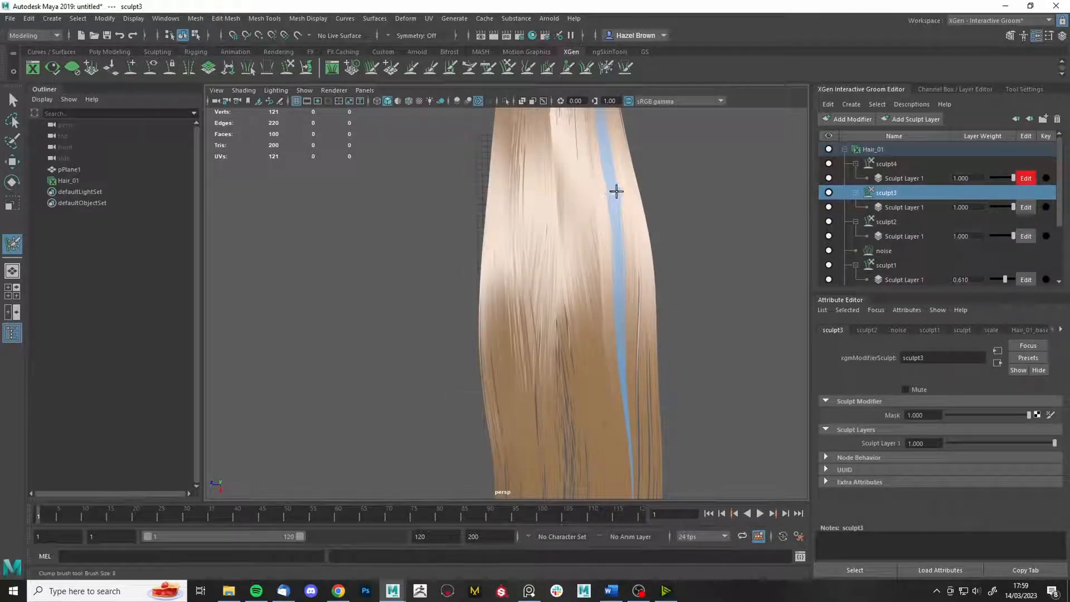
pyautogui.keyDown('alt'); pyautogui.moveTo(698, 331); pyautogui.dragTo(528, 214, button='right'); pyautogui.keyUp('alt')
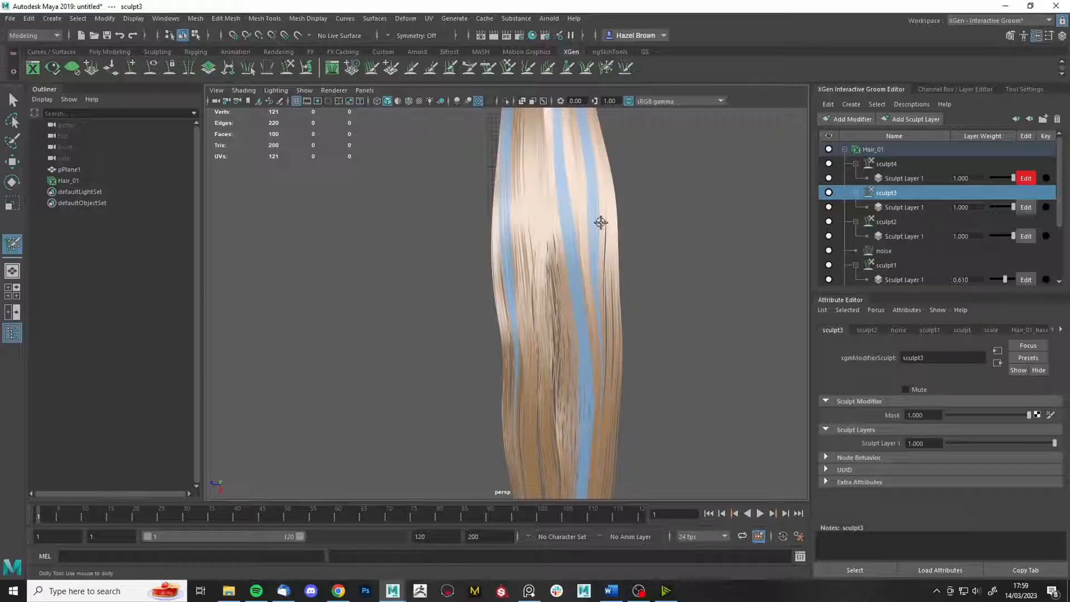
pyautogui.keyDown('alt'); pyautogui.moveTo(601, 222); pyautogui.dragTo(585, 195, button='right'); pyautogui.keyUp('alt')
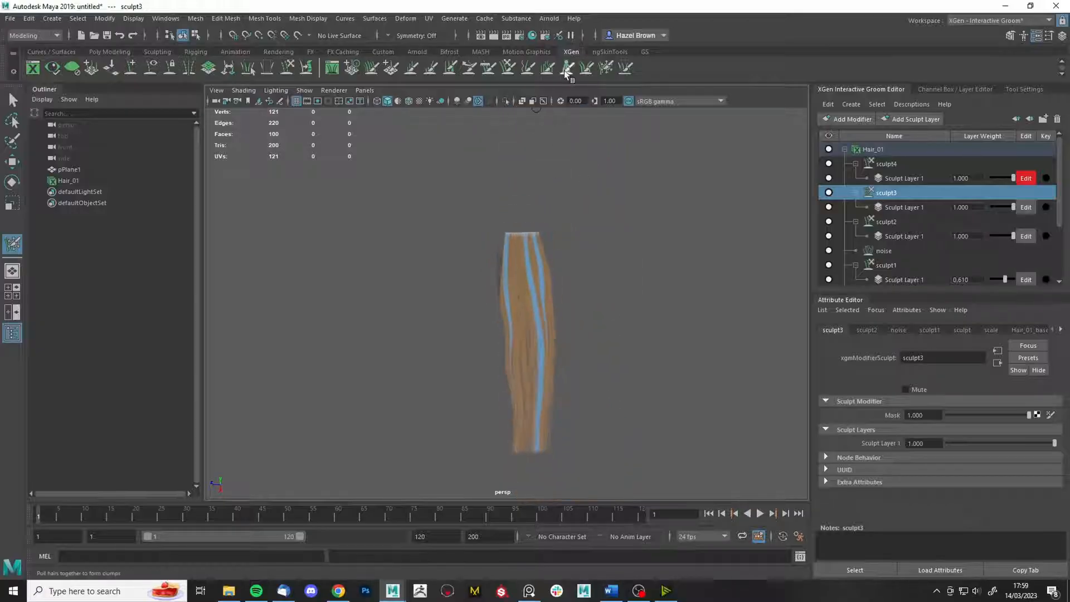
# - Clump groups of unfrozen strands into locks with the Clump brush, then inspect the hair top
pyautogui.click(567, 71)
pyautogui.click(1037, 88)
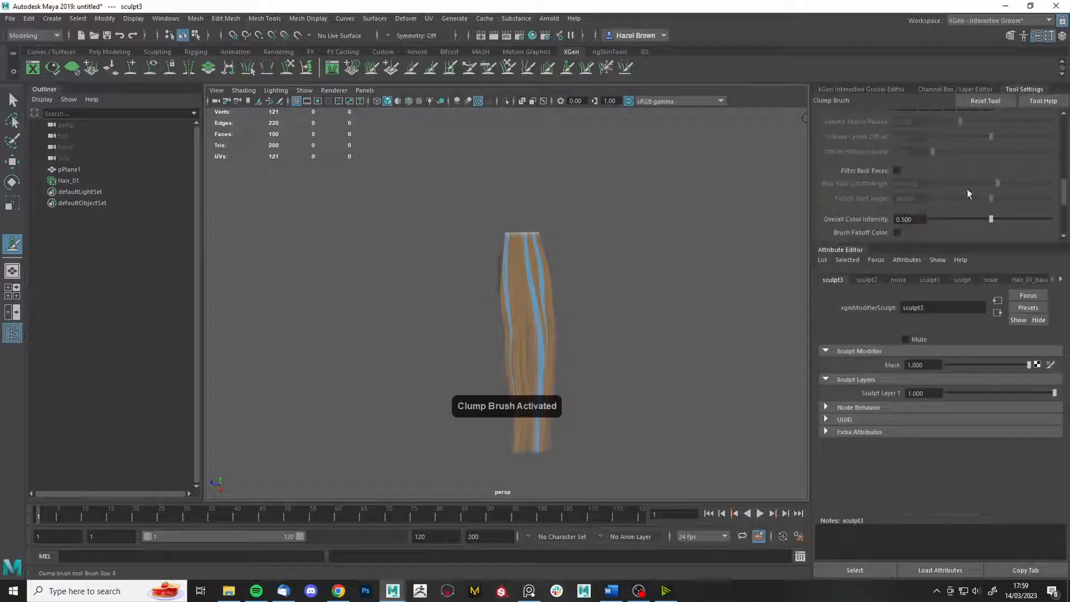
pyautogui.scroll(10, 968, 191)
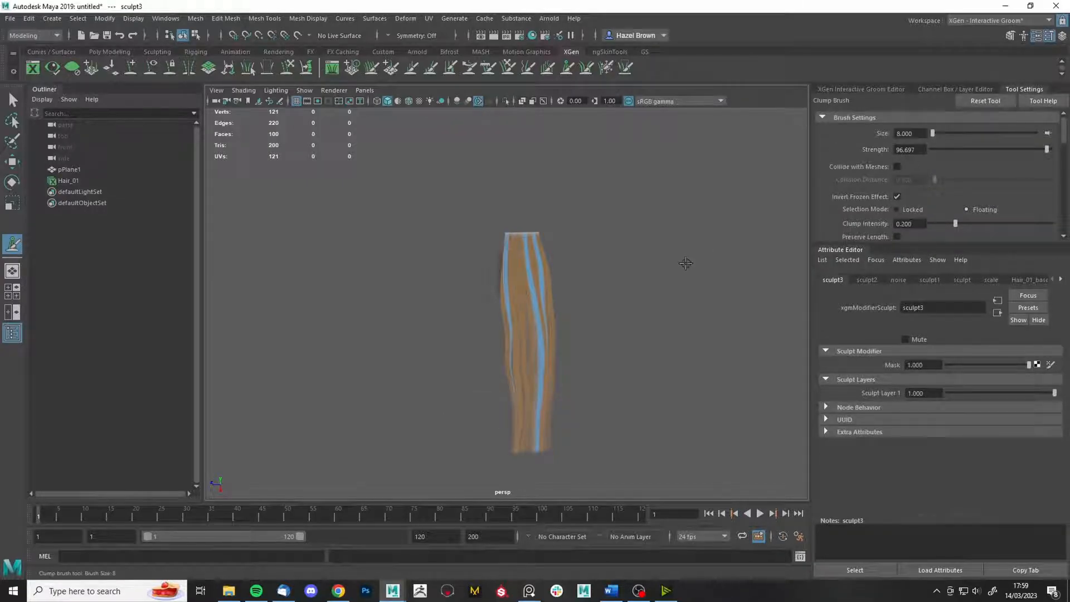
pyautogui.keyDown('alt'); pyautogui.moveTo(692, 247); pyautogui.dragTo(767, 510, button='right'); pyautogui.keyUp('alt')
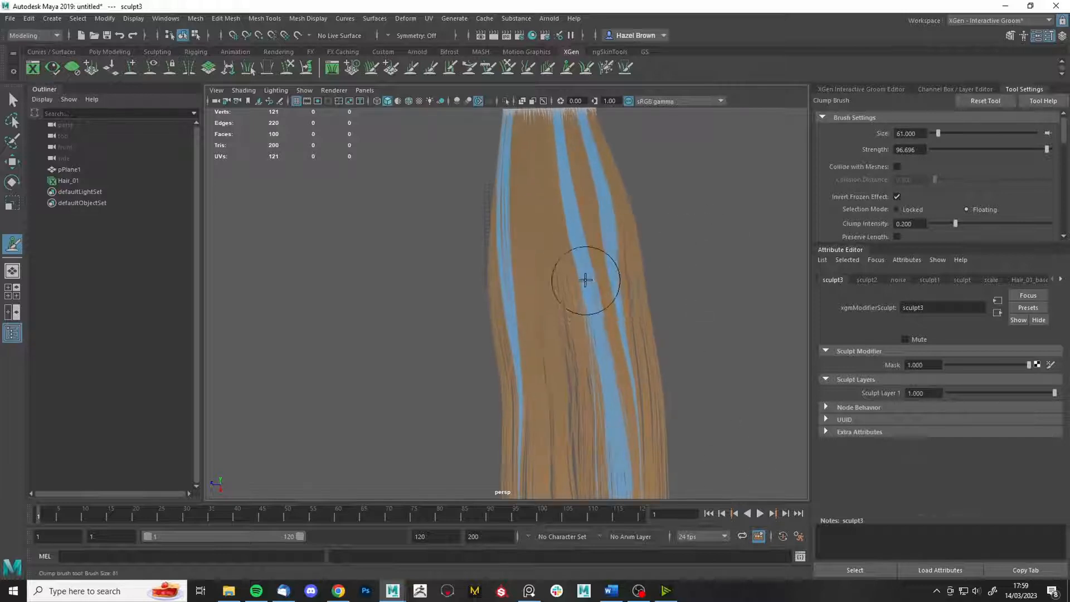
pyautogui.moveTo(586, 280); pyautogui.dragTo(580, 271)
pyautogui.moveTo(615, 237); pyautogui.dragTo(615, 232)
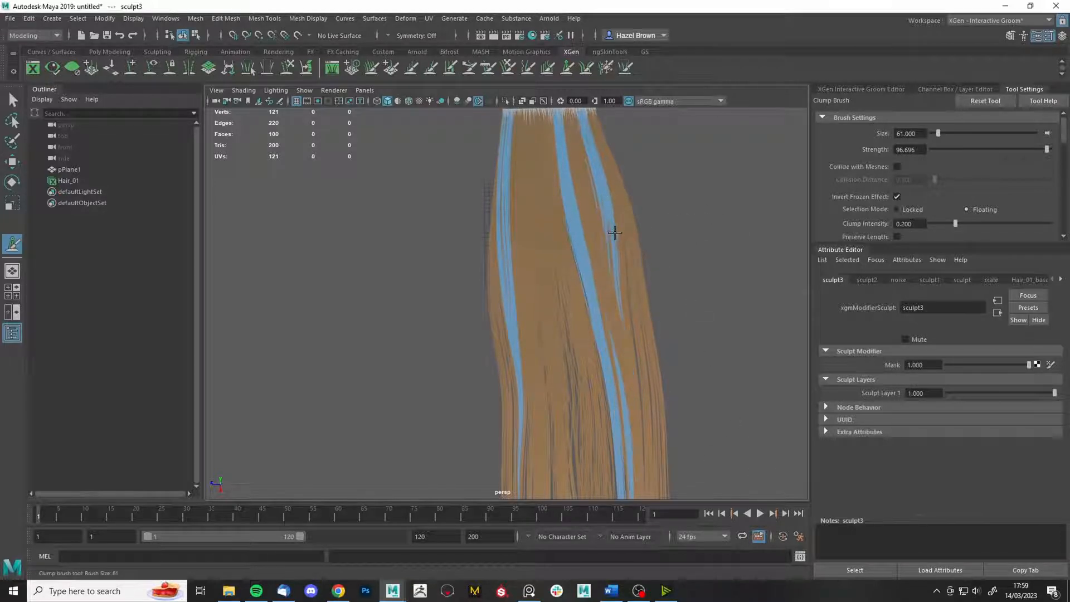
pyautogui.keyDown('alt'); pyautogui.moveTo(650, 236); pyautogui.dragTo(530, 419, button='right'); pyautogui.keyUp('alt')
pyautogui.keyDown('alt'); pyautogui.moveTo(550, 382); pyautogui.dragTo(577, 357); pyautogui.keyUp('alt')
pyautogui.keyDown('alt'); pyautogui.moveTo(583, 358); pyautogui.dragTo(597, 248, button='middle'); pyautogui.keyUp('alt')
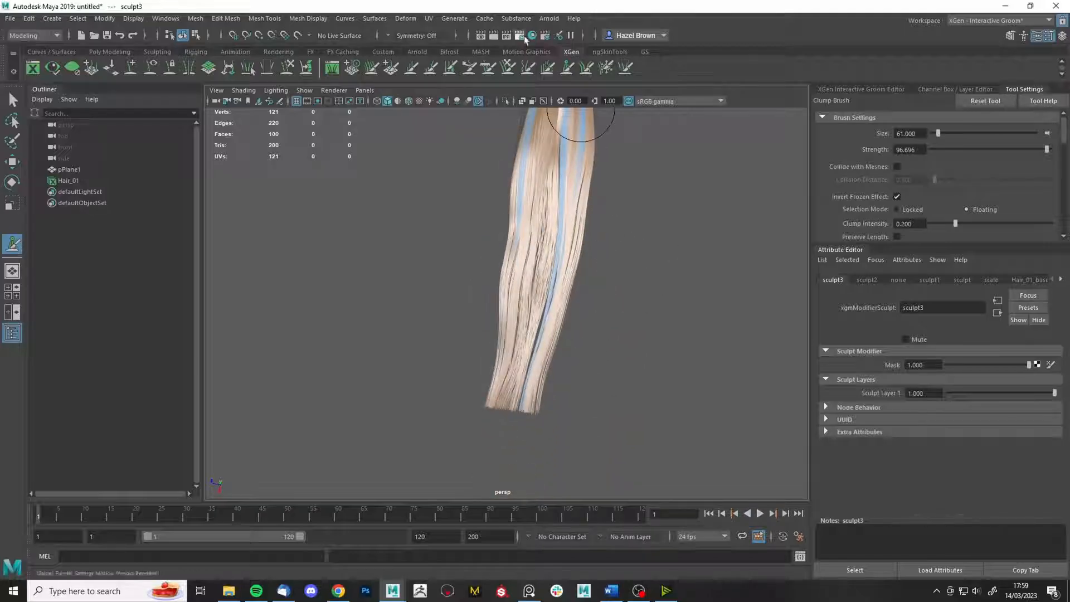
# - Turn on Invert Frozen Effect for the Grab brush and pull the blue frozen strands upward
pyautogui.press('g')
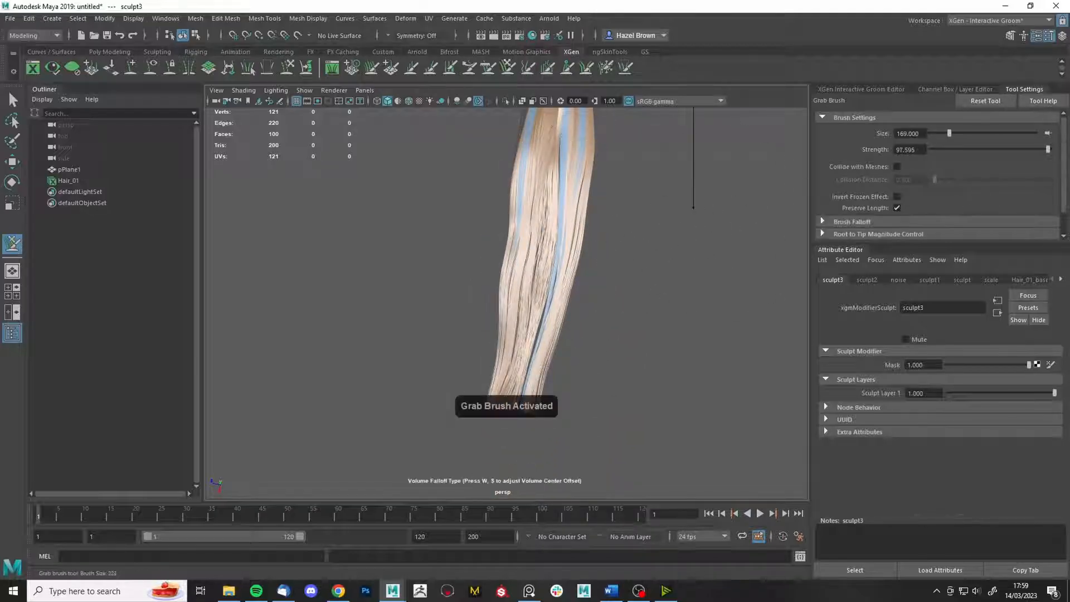
pyautogui.moveTo(613, 290)
pyautogui.keyDown('alt'); pyautogui.mouseDown()
pyautogui.moveTo(539, 241)
pyautogui.moveTo(551, 263)
pyautogui.mouseUp(); pyautogui.keyUp('alt')
pyautogui.moveTo(575, 331); pyautogui.dragTo(579, 330)
pyautogui.hotkey('ctrl', 'z')
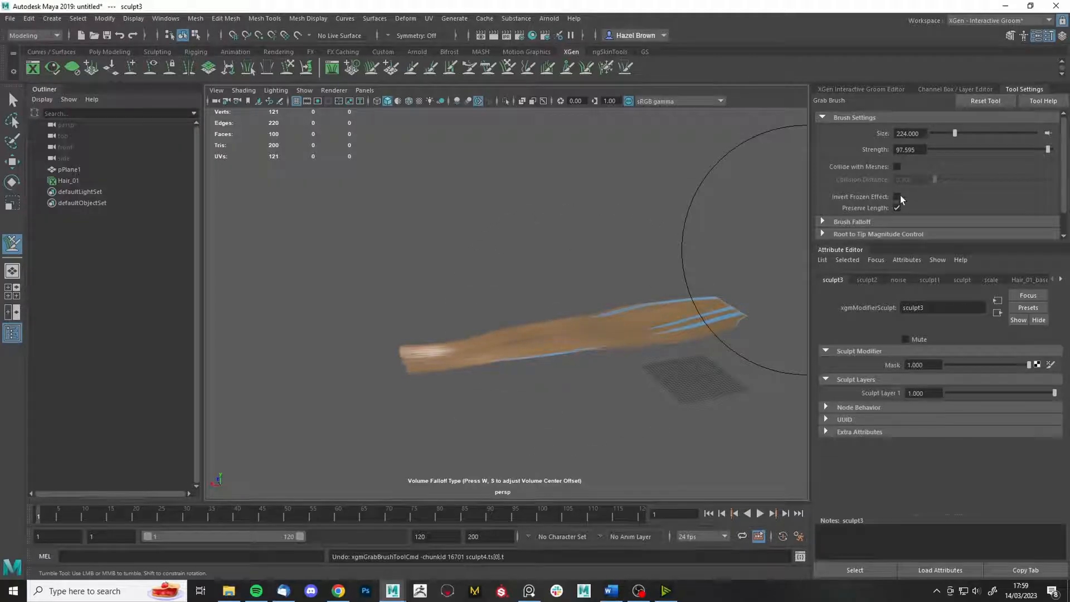
pyautogui.click(897, 196)
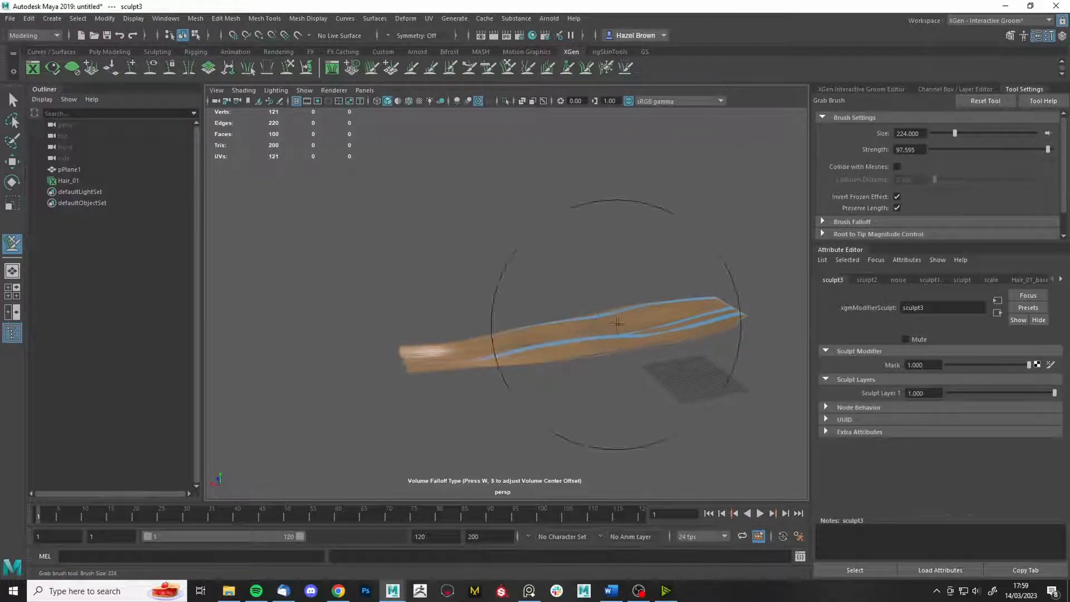
pyautogui.moveTo(663, 334); pyautogui.dragTo(725, 307)
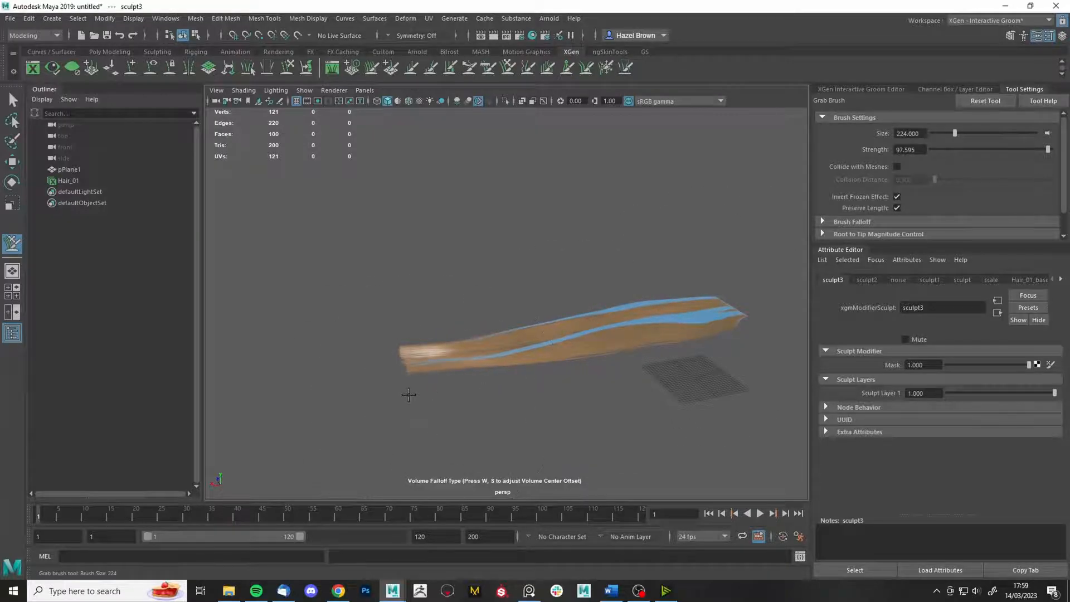
pyautogui.keyDown('alt'); pyautogui.moveTo(435, 388); pyautogui.dragTo(477, 393); pyautogui.keyUp('alt')
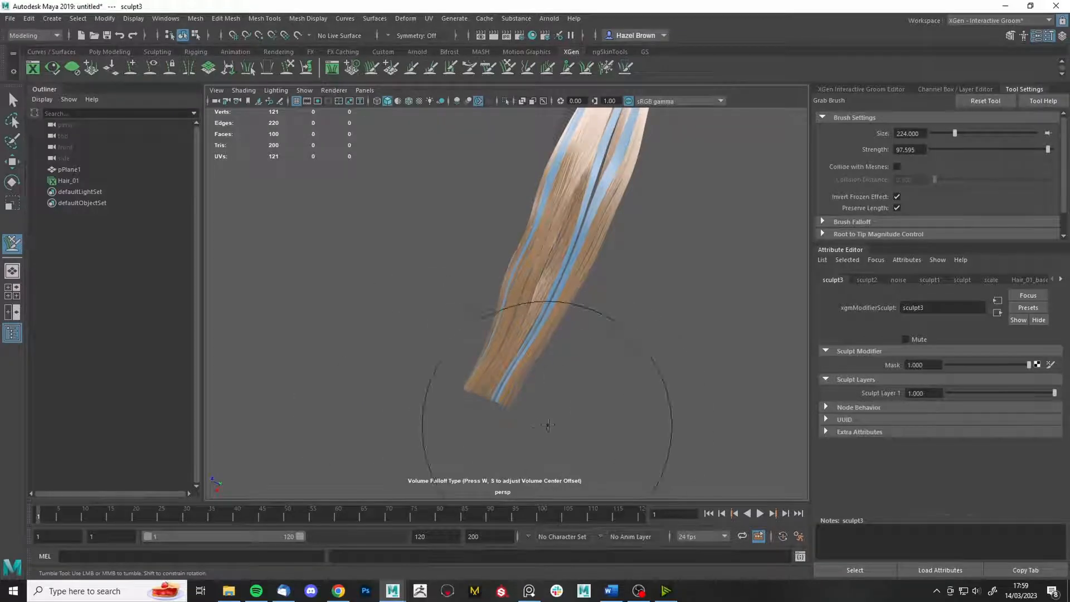
pyautogui.moveTo(548, 425)
pyautogui.keyDown('alt'); pyautogui.mouseDown()
pyautogui.moveTo(652, 418)
pyautogui.moveTo(555, 428)
pyautogui.mouseUp(); pyautogui.keyUp('alt')
pyautogui.moveTo(555, 200); pyautogui.dragTo(564, 198)
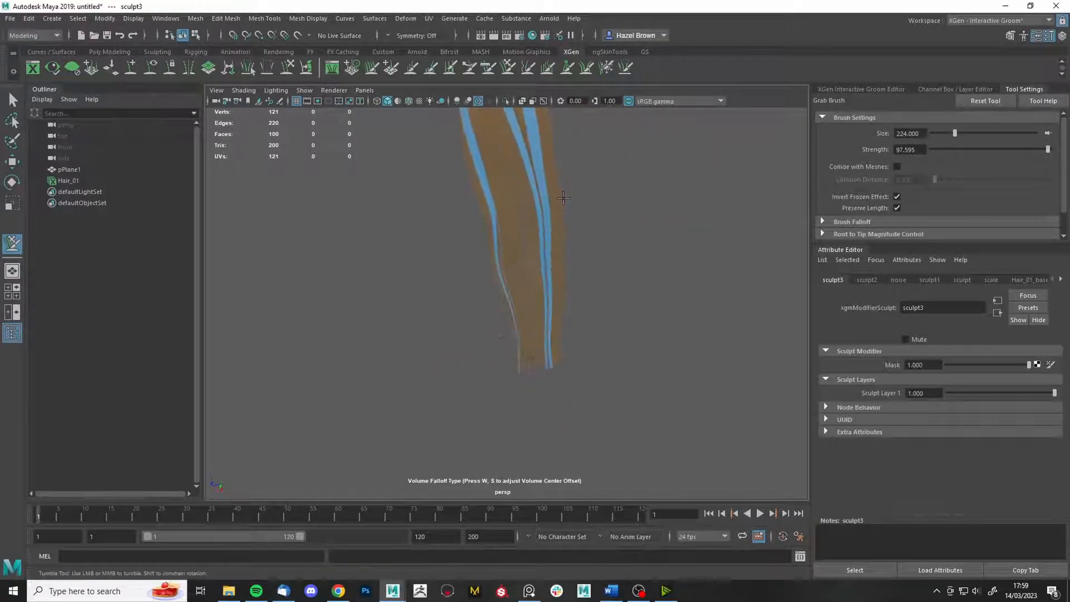
# - Unfreeze all strands and freeze one strand down the hair at slightly lower strength
pyautogui.moveTo(485, 389)
pyautogui.keyDown('alt'); pyautogui.mouseDown()
pyautogui.moveTo(561, 365)
pyautogui.moveTo(480, 320)
pyautogui.mouseUp(); pyautogui.keyUp('alt')
pyautogui.keyDown('alt'); pyautogui.moveTo(420, 232); pyautogui.dragTo(382, 251); pyautogui.keyUp('alt')
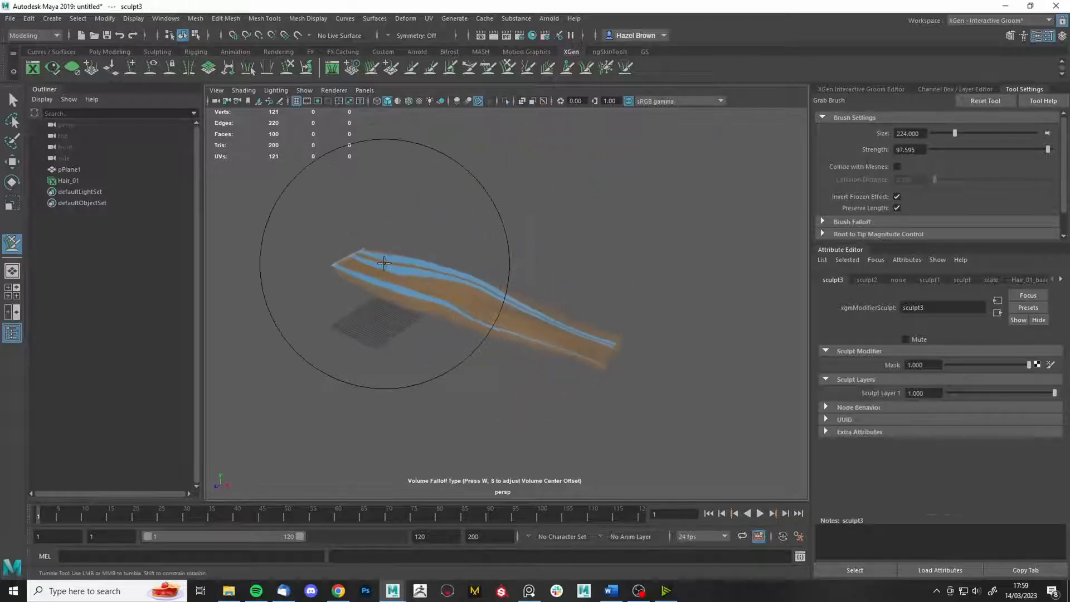
pyautogui.keyDown('alt'); pyautogui.moveTo(440, 292); pyautogui.dragTo(530, 262); pyautogui.keyUp('alt')
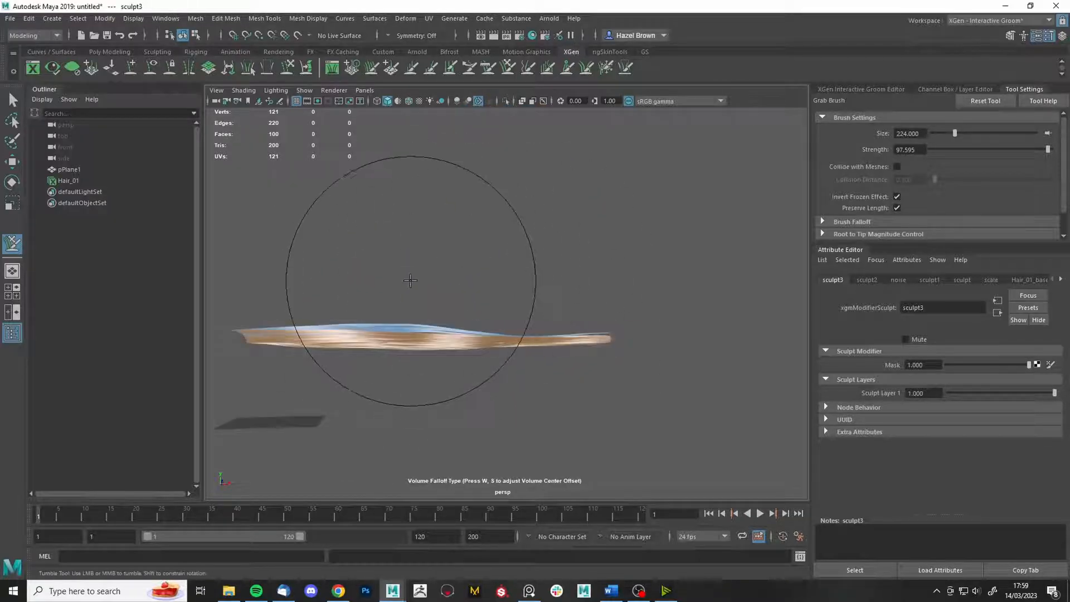
pyautogui.keyDown('alt'); pyautogui.moveTo(419, 280); pyautogui.dragTo(466, 270, button='middle'); pyautogui.keyUp('alt')
pyautogui.keyDown('alt'); pyautogui.moveTo(596, 352); pyautogui.dragTo(616, 393, button='right'); pyautogui.keyUp('alt')
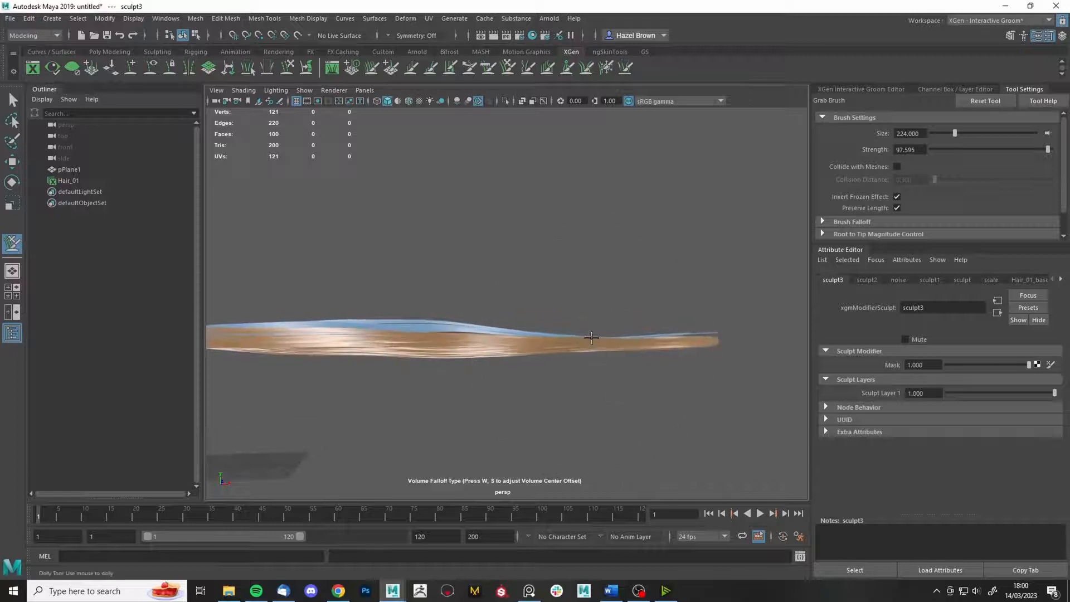
pyautogui.moveTo(640, 332)
pyautogui.keyDown('alt'); pyautogui.mouseDown()
pyautogui.moveTo(640, 406)
pyautogui.moveTo(626, 334)
pyautogui.moveTo(649, 386)
pyautogui.moveTo(530, 370)
pyautogui.moveTo(452, 385)
pyautogui.mouseUp(); pyautogui.keyUp('alt')
pyautogui.moveTo(501, 354)
pyautogui.keyDown('alt'); pyautogui.mouseDown()
pyautogui.moveTo(520, 354)
pyautogui.moveTo(347, 342)
pyautogui.moveTo(710, 325)
pyautogui.moveTo(617, 235)
pyautogui.moveTo(752, 261)
pyautogui.mouseUp(); pyautogui.keyUp('alt')
pyautogui.hotkey('ctrl', 'shift')
pyautogui.click(910, 183)
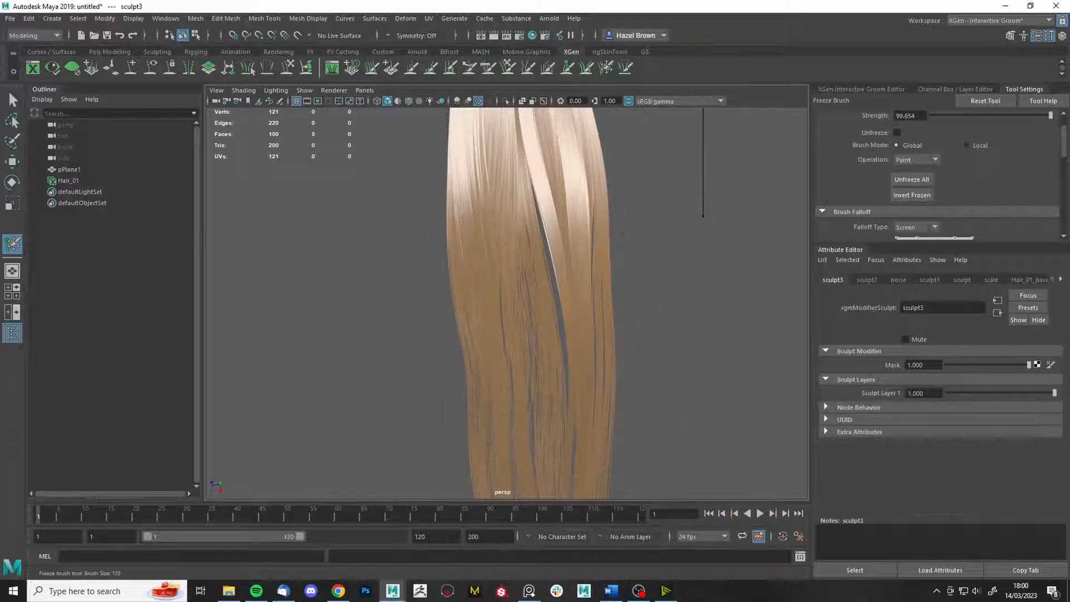
pyautogui.moveTo(703, 217); pyautogui.dragTo(657, 229)
pyautogui.scroll(2, 539, 277)
pyautogui.click(563, 246)
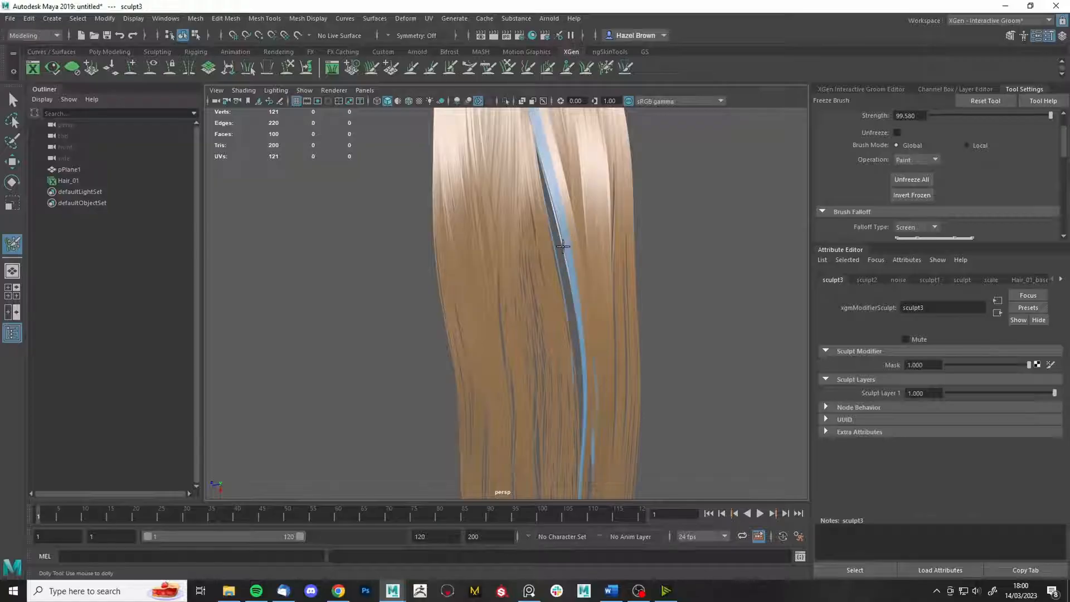
# - With the Grab brush at size 251, bend the frozen strand left and right into a wave
pyautogui.press('g')
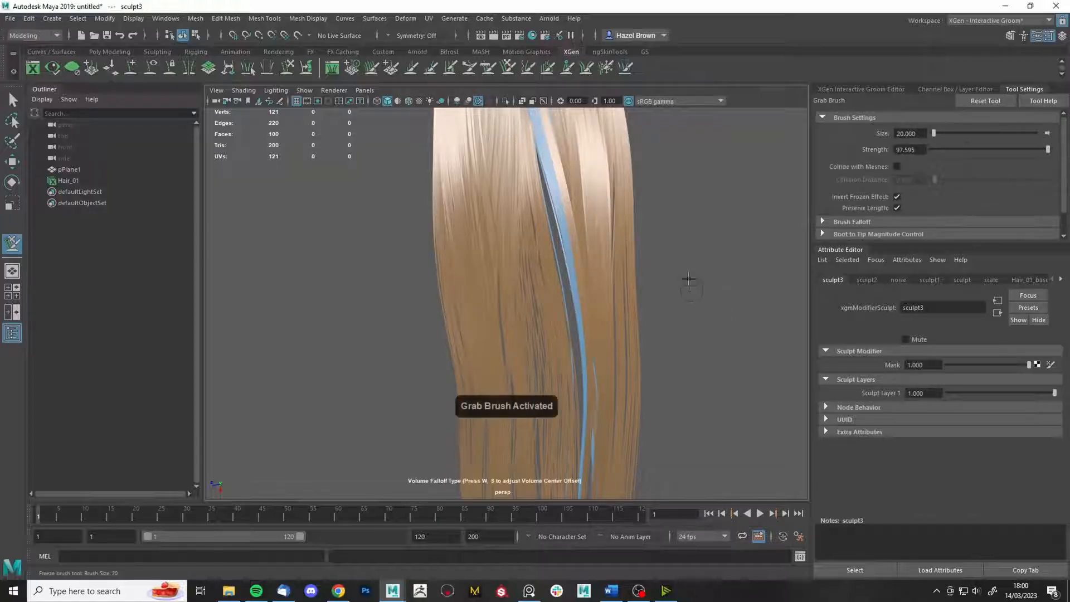
pyautogui.press('b')
pyautogui.moveTo(686, 263); pyautogui.dragTo(746, 234)
pyautogui.moveTo(530, 258); pyautogui.dragTo(585, 265)
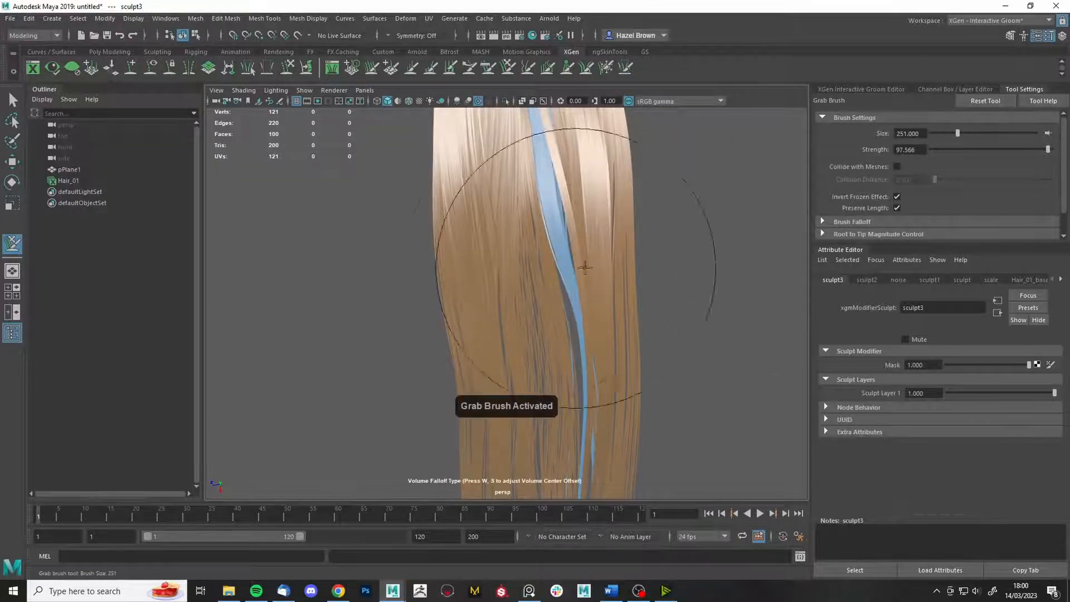
pyautogui.moveTo(533, 309); pyautogui.dragTo(516, 316)
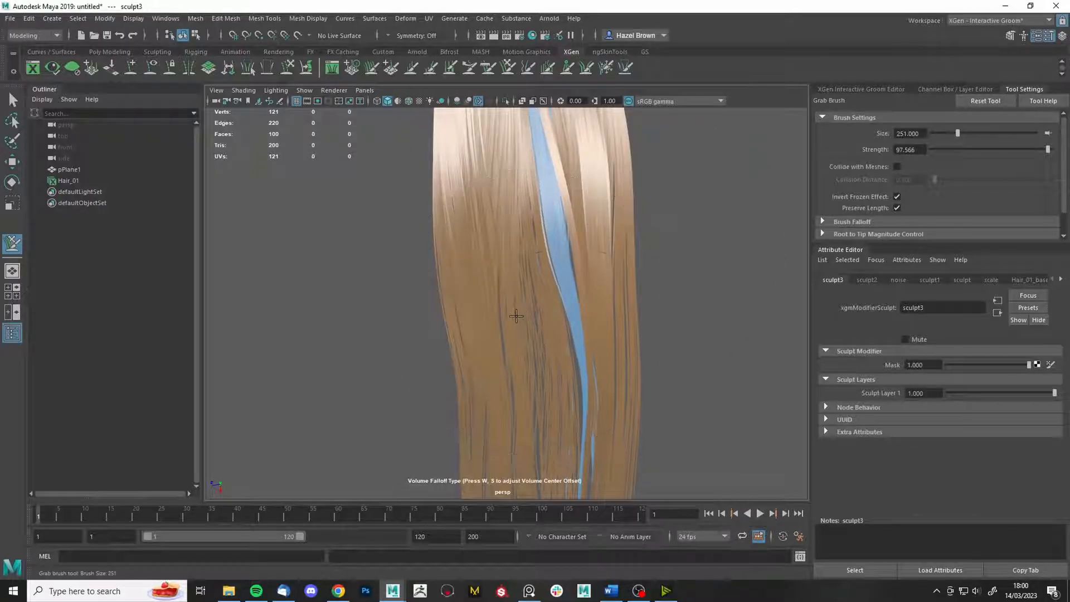
pyautogui.moveTo(572, 390); pyautogui.dragTo(558, 399)
pyautogui.moveTo(617, 291); pyautogui.dragTo(636, 286)
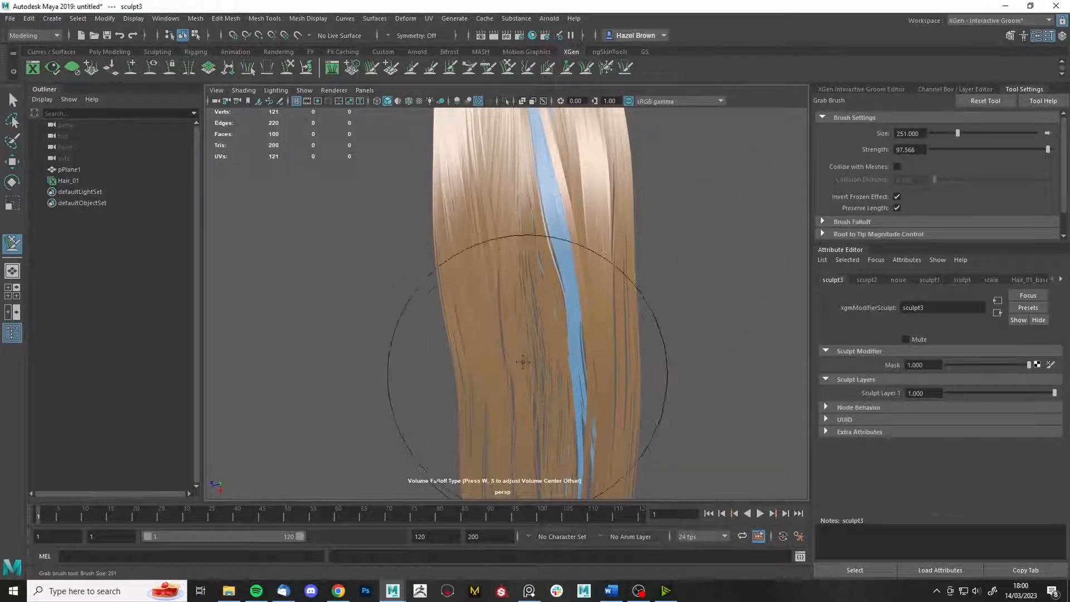
pyautogui.moveTo(564, 412); pyautogui.dragTo(548, 429)
pyautogui.moveTo(640, 346); pyautogui.dragTo(648, 347)
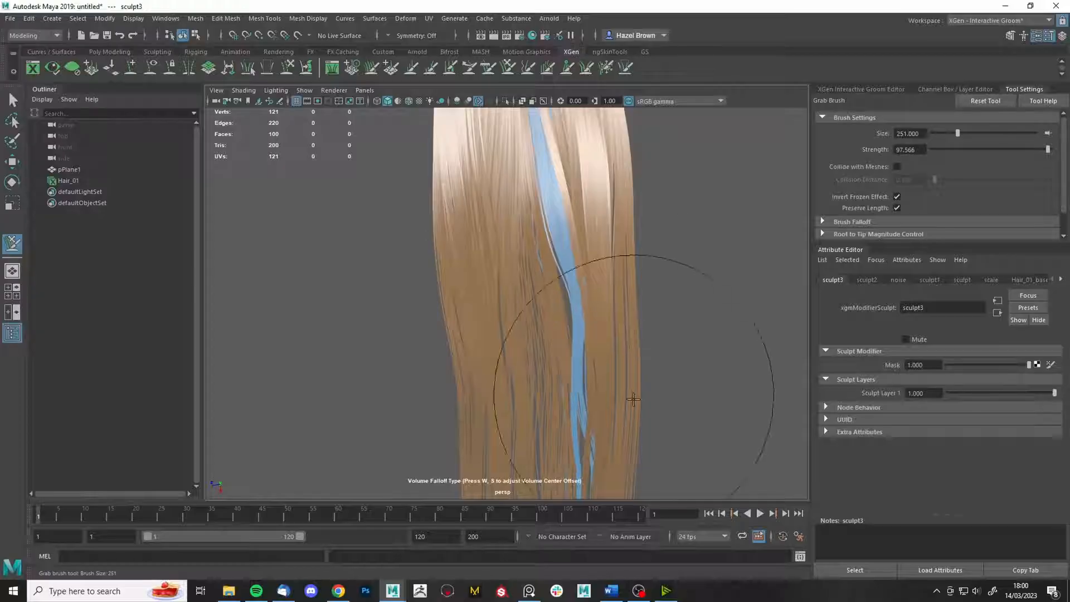
pyautogui.moveTo(634, 396); pyautogui.dragTo(646, 396)
pyautogui.moveTo(550, 324)
pyautogui.mouseDown()
pyautogui.moveTo(527, 333)
pyautogui.moveTo(626, 346)
pyautogui.mouseUp()
# - From the lit blonde side, pull the hair left of the blue strand further left
pyautogui.keyDown('alt'); pyautogui.moveTo(611, 196); pyautogui.dragTo(676, 222, button='right'); pyautogui.keyUp('alt')
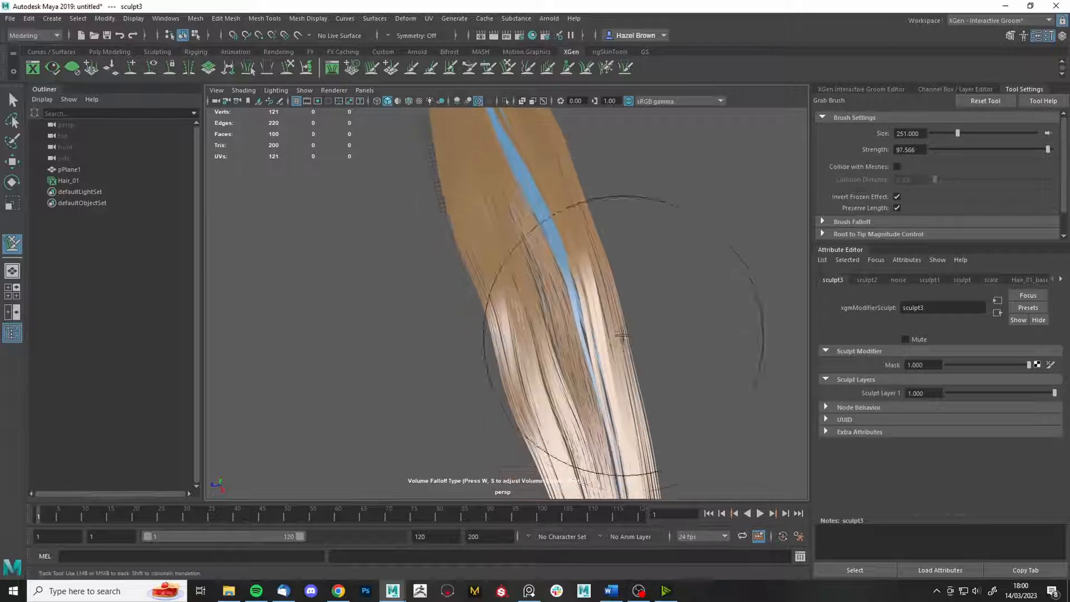
pyautogui.moveTo(626, 345)
pyautogui.keyDown('alt'); pyautogui.mouseDown()
pyautogui.moveTo(643, 297)
pyautogui.moveTo(635, 355)
pyautogui.mouseUp(); pyautogui.keyUp('alt')
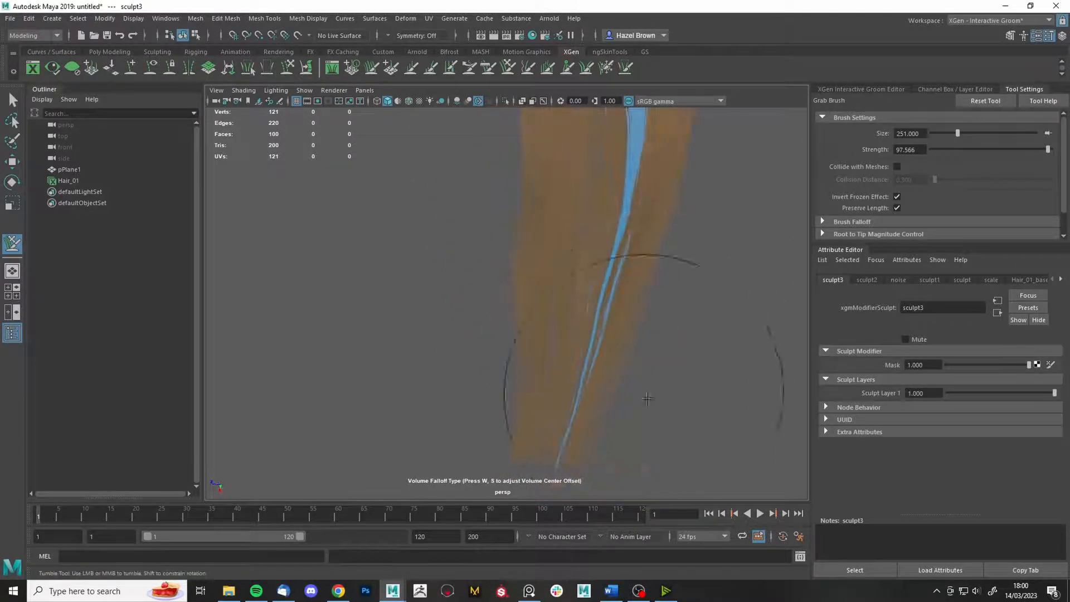
pyautogui.moveTo(647, 399)
pyautogui.keyDown('alt'); pyautogui.mouseDown()
pyautogui.moveTo(634, 384)
pyautogui.moveTo(657, 483)
pyautogui.moveTo(784, 306)
pyautogui.mouseUp(); pyautogui.keyUp('alt')
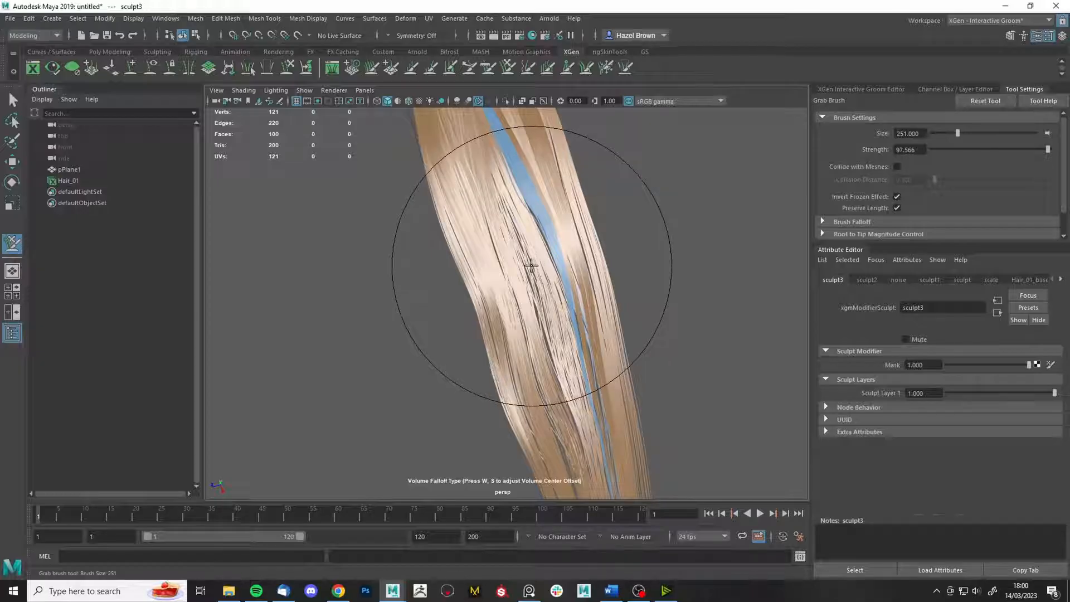
pyautogui.moveTo(529, 267); pyautogui.dragTo(524, 269)
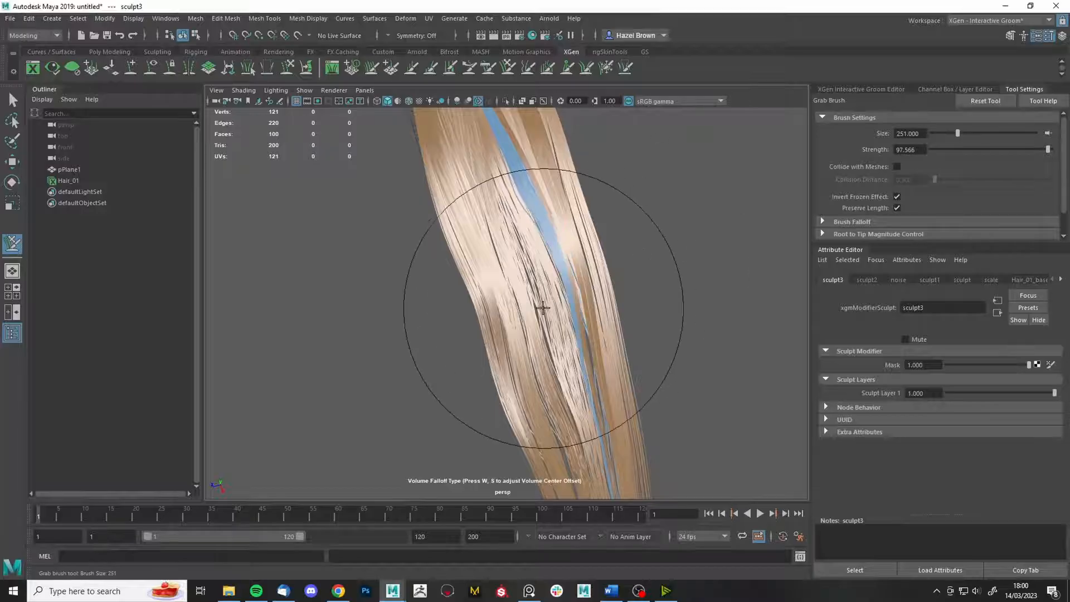
pyautogui.keyDown('alt'); pyautogui.moveTo(535, 320); pyautogui.dragTo(532, 249); pyautogui.keyUp('alt')
pyautogui.keyDown('alt'); pyautogui.moveTo(533, 246); pyautogui.dragTo(530, 323, button='middle'); pyautogui.keyUp('alt')
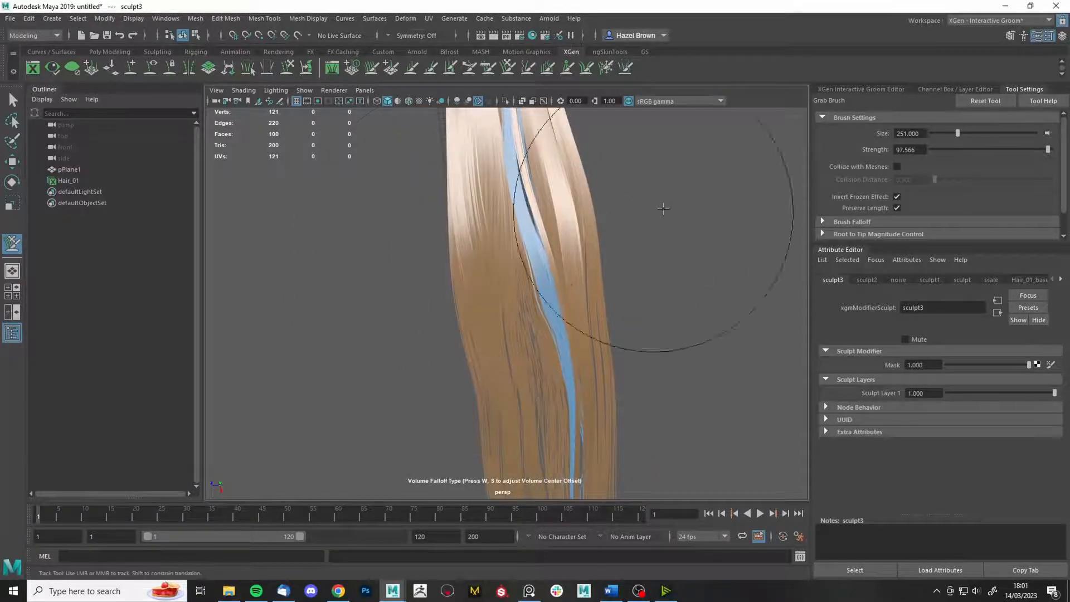
# - Shrink the brush to 168 and frame the hair roots
pyautogui.keyDown('alt'); pyautogui.moveTo(622, 180); pyautogui.dragTo(620, 268, button='middle'); pyautogui.keyUp('alt')
pyautogui.press('b')
pyautogui.moveTo(619, 290); pyautogui.dragTo(573, 291)
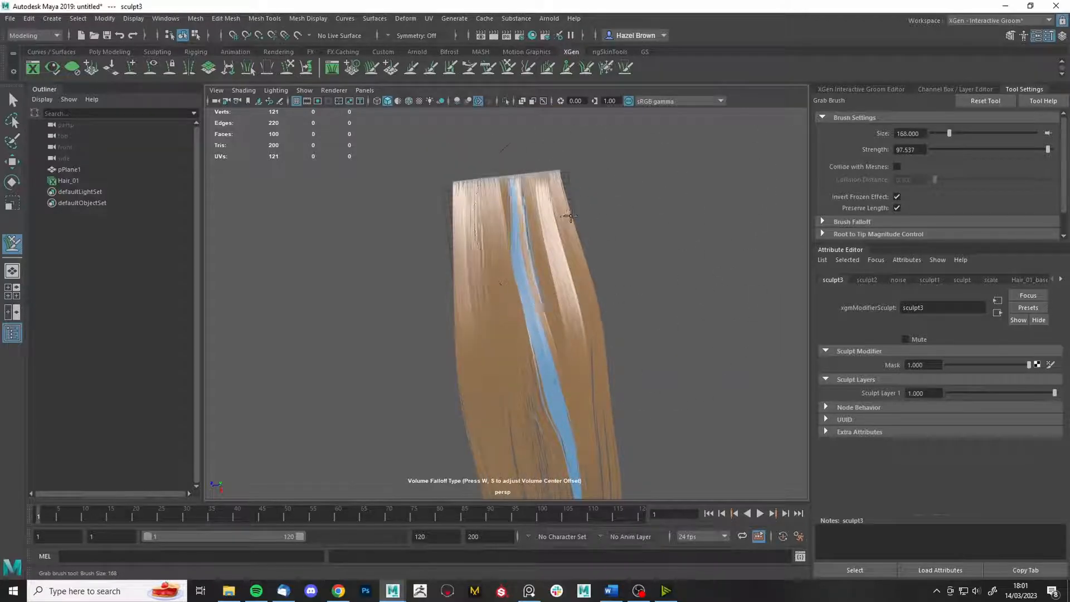
pyautogui.keyDown('alt'); pyautogui.moveTo(571, 215); pyautogui.dragTo(622, 346); pyautogui.keyUp('alt')
pyautogui.keyDown('alt'); pyautogui.moveTo(633, 390); pyautogui.dragTo(645, 232, button='middle'); pyautogui.keyUp('alt')
pyautogui.keyDown('alt'); pyautogui.moveTo(645, 232); pyautogui.dragTo(566, 270); pyautogui.keyUp('alt')
pyautogui.keyDown('alt'); pyautogui.moveTo(562, 277); pyautogui.dragTo(469, 268, button='right'); pyautogui.keyUp('alt')
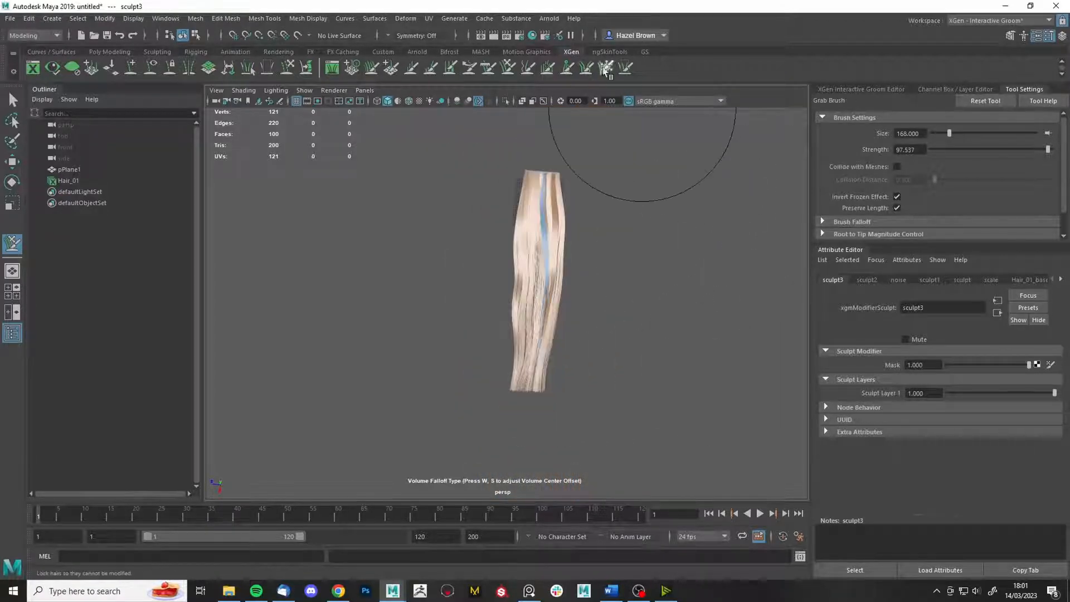
# - Unfreeze all strands and enable Invert Frozen Effect on the Grab brush
pyautogui.click(606, 71)
pyautogui.click(913, 146)
pyautogui.click(508, 68)
pyautogui.keyDown('alt'); pyautogui.moveTo(621, 358); pyautogui.dragTo(691, 354, button='right'); pyautogui.keyUp('alt')
pyautogui.click(897, 197)
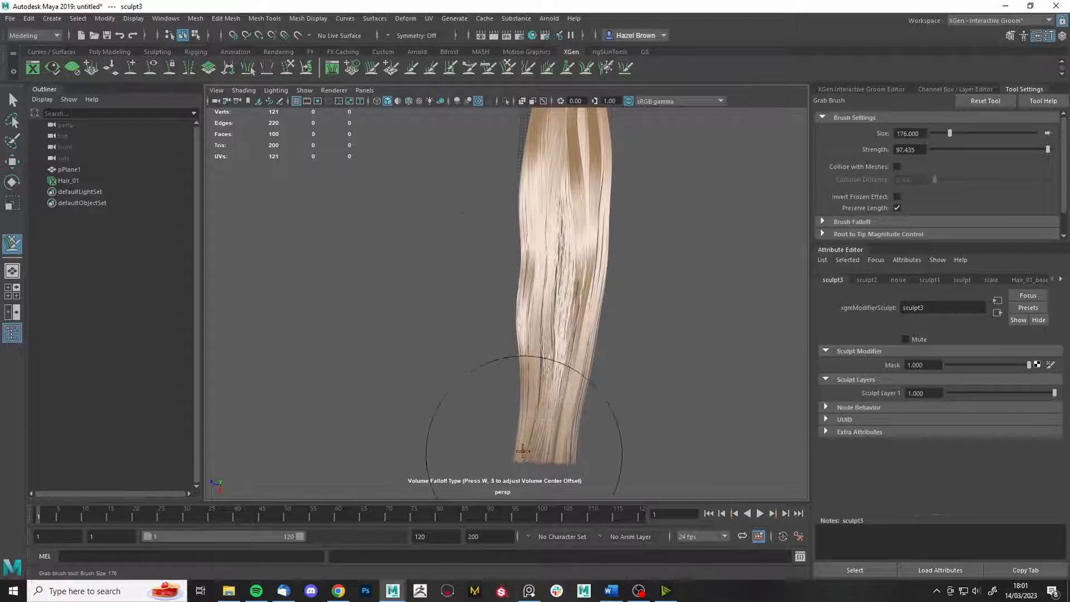
pyautogui.keyDown('alt'); pyautogui.moveTo(540, 311); pyautogui.dragTo(566, 291); pyautogui.keyUp('alt')
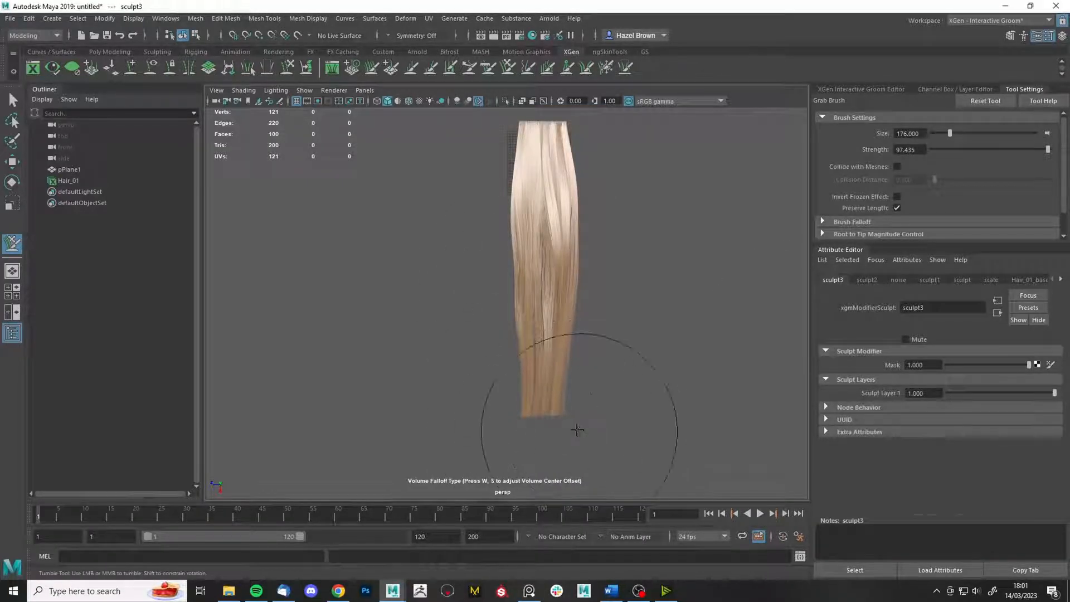
pyautogui.moveTo(524, 374)
pyautogui.keyDown('alt'); pyautogui.mouseDown()
pyautogui.moveTo(587, 318)
pyautogui.moveTo(516, 313)
pyautogui.moveTo(490, 328)
pyautogui.moveTo(518, 335)
pyautogui.moveTo(461, 336)
pyautogui.moveTo(478, 299)
pyautogui.moveTo(491, 342)
pyautogui.moveTo(473, 298)
pyautogui.moveTo(457, 334)
pyautogui.moveTo(471, 313)
pyautogui.moveTo(557, 299)
pyautogui.moveTo(625, 324)
pyautogui.moveTo(630, 337)
pyautogui.mouseUp(); pyautogui.keyUp('alt')
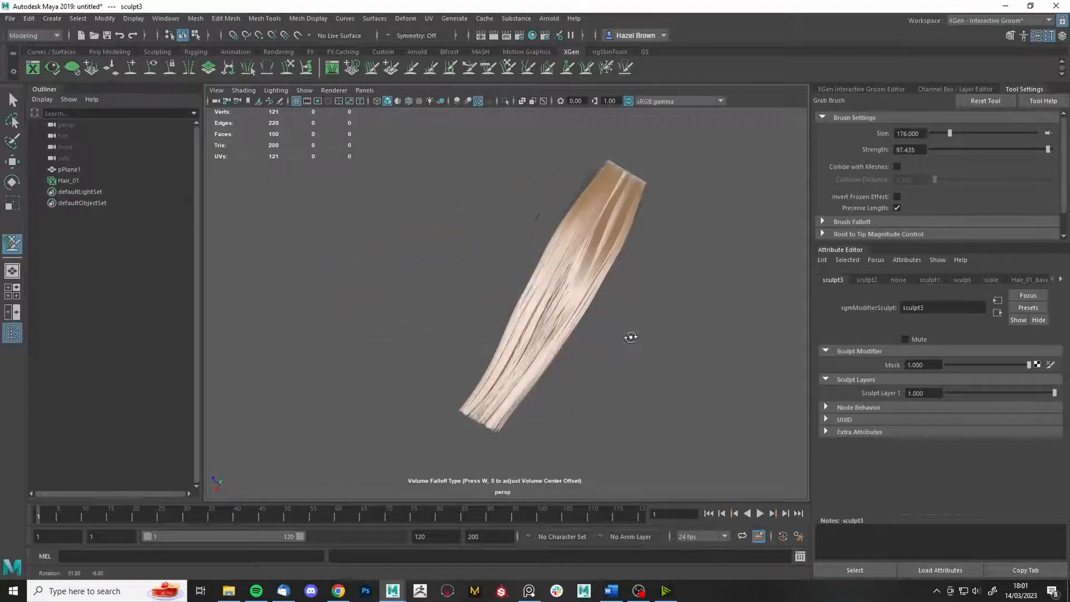
pyautogui.keyDown('alt'); pyautogui.moveTo(667, 305); pyautogui.dragTo(650, 313); pyautogui.keyUp('alt')
pyautogui.keyDown('alt'); pyautogui.moveTo(650, 313); pyautogui.dragTo(749, 480, button='right'); pyautogui.keyUp('alt')
pyautogui.keyDown('alt'); pyautogui.moveTo(693, 427); pyautogui.dragTo(585, 454); pyautogui.keyUp('alt')
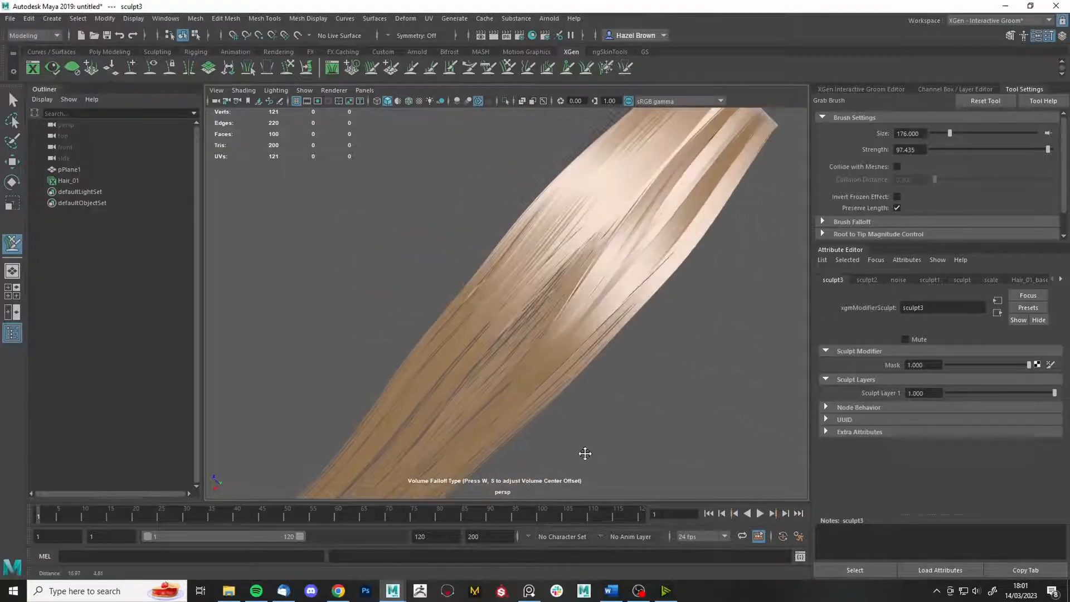
pyautogui.keyDown('alt'); pyautogui.moveTo(586, 454); pyautogui.dragTo(538, 340, button='right'); pyautogui.keyUp('alt')
# - From a side-on view, freeze a small set of the top strands with the Freeze brush
pyautogui.keyDown('alt'); pyautogui.moveTo(505, 332); pyautogui.dragTo(515, 344); pyautogui.keyUp('alt')
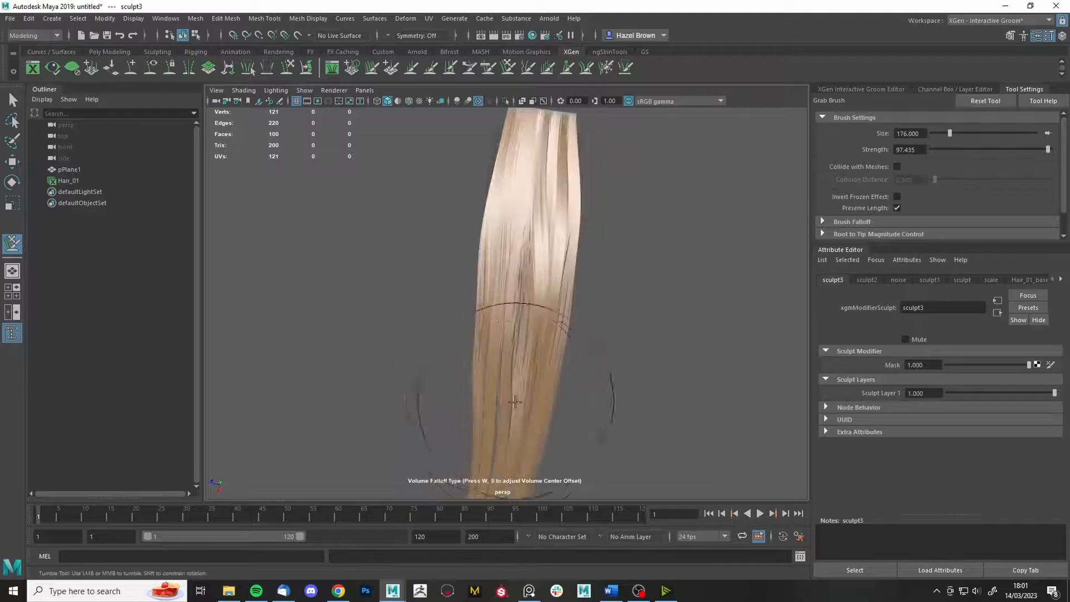
pyautogui.moveTo(632, 395)
pyautogui.keyDown('alt'); pyautogui.mouseDown()
pyautogui.moveTo(611, 321)
pyautogui.moveTo(671, 309)
pyautogui.moveTo(731, 318)
pyautogui.moveTo(673, 256)
pyautogui.moveTo(597, 359)
pyautogui.moveTo(590, 390)
pyautogui.moveTo(430, 373)
pyautogui.moveTo(439, 380)
pyautogui.mouseUp(); pyautogui.keyUp('alt')
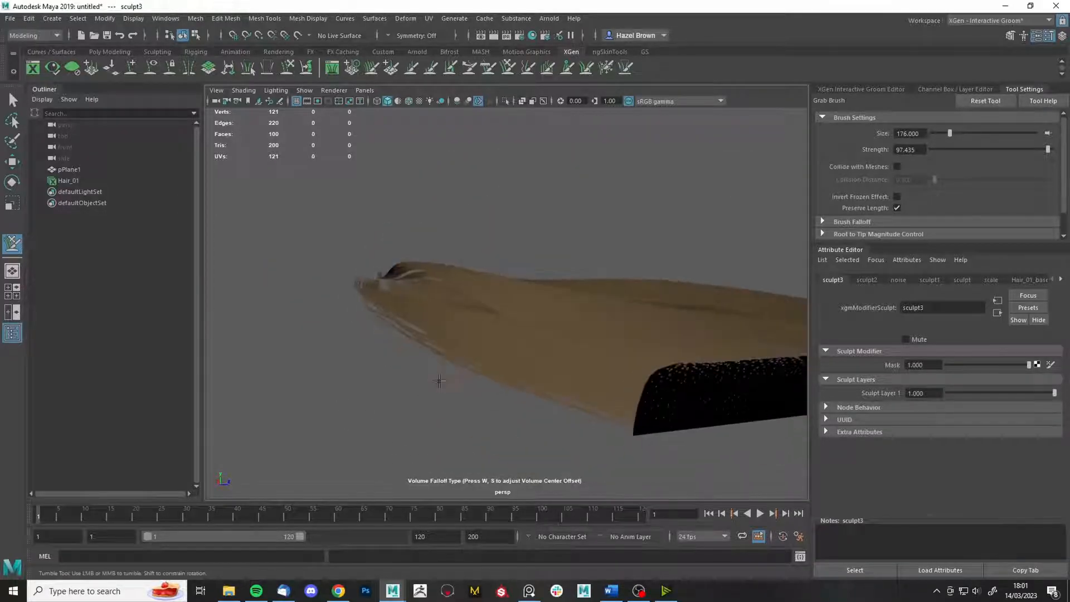
pyautogui.keyDown('alt'); pyautogui.moveTo(471, 273); pyautogui.dragTo(484, 262); pyautogui.keyUp('alt')
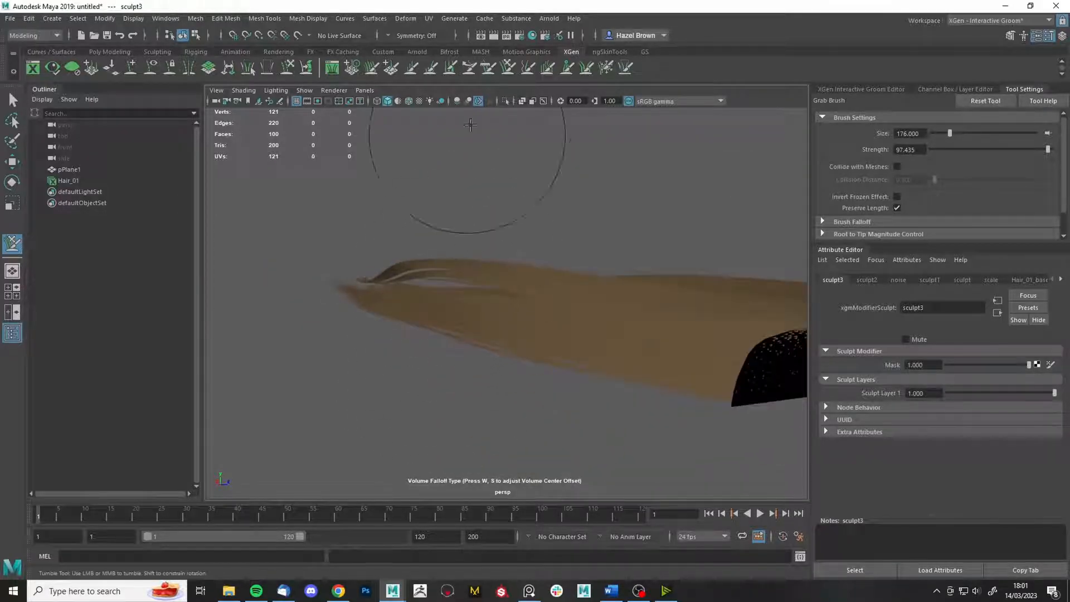
pyautogui.click(600, 68)
pyautogui.moveTo(435, 229)
pyautogui.mouseDown()
pyautogui.moveTo(416, 259)
pyautogui.moveTo(502, 264)
pyautogui.mouseUp()
pyautogui.hotkey('ctrl', 'z')
pyautogui.click(433, 226)
pyautogui.scroll(-6, 865, 200)
# - Set the Grab brush to size 187 with Invert Frozen Effect and pull the unfrozen strands sideways
pyautogui.click(548, 67)
pyautogui.keyDown('alt'); pyautogui.moveTo(484, 164); pyautogui.dragTo(487, 212); pyautogui.keyUp('alt')
pyautogui.click(897, 197)
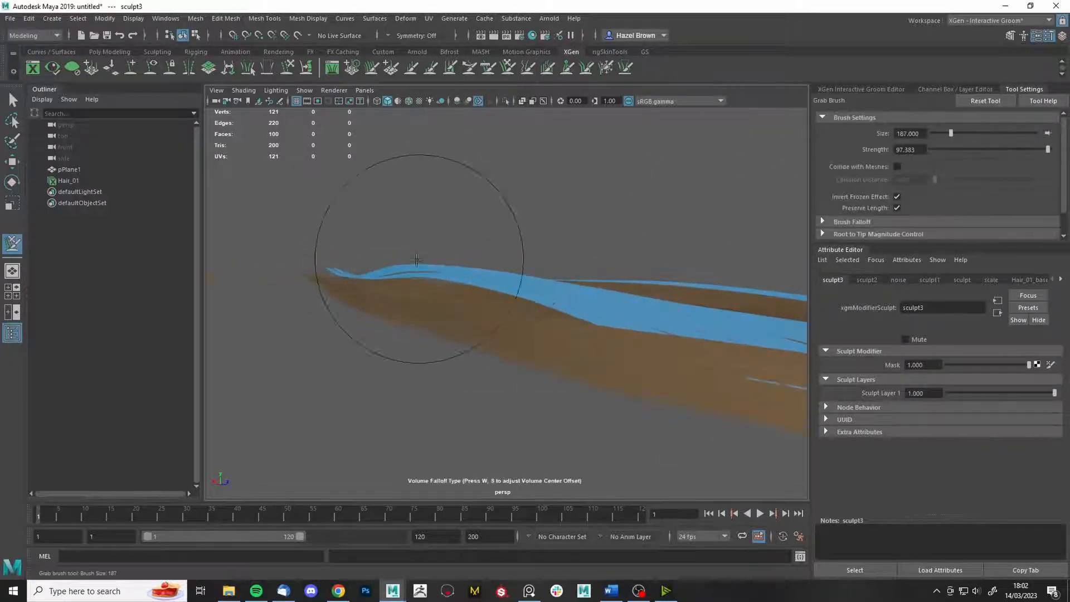
pyautogui.moveTo(448, 257)
pyautogui.keyDown('alt'); pyautogui.mouseDown()
pyautogui.moveTo(430, 246)
pyautogui.moveTo(530, 299)
pyautogui.mouseUp(); pyautogui.keyUp('alt')
pyautogui.keyDown('alt'); pyautogui.moveTo(530, 299); pyautogui.dragTo(509, 399, button='right'); pyautogui.keyUp('alt')
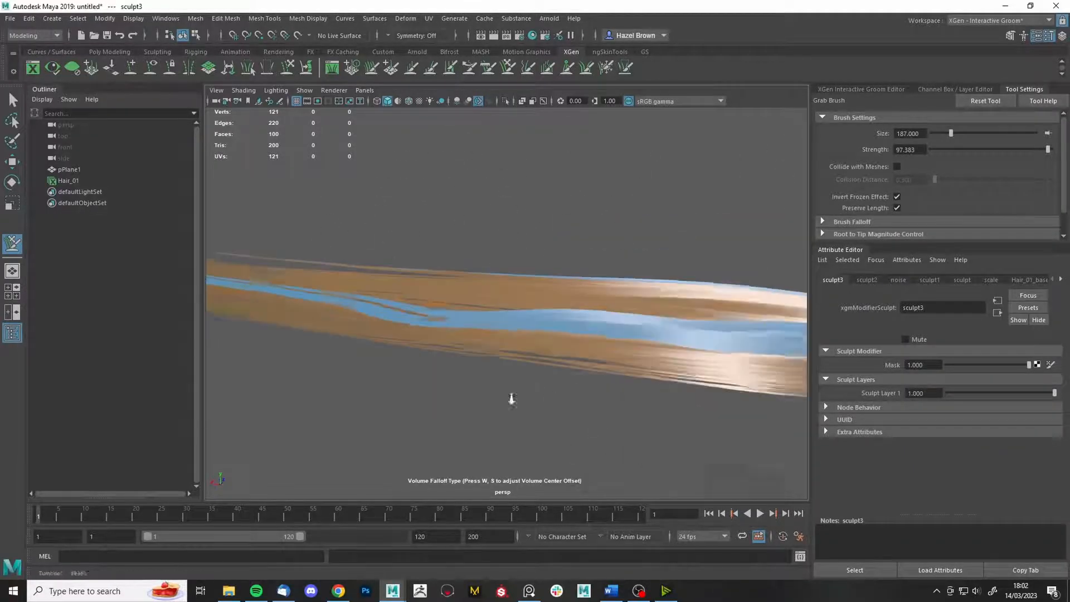
# - Resize the Grab brush to 251 and drag the strands toward the left
pyautogui.moveTo(424, 263)
pyautogui.keyDown('alt'); pyautogui.mouseDown()
pyautogui.moveTo(429, 275)
pyautogui.moveTo(412, 283)
pyautogui.moveTo(475, 323)
pyautogui.mouseUp(); pyautogui.keyUp('alt')
pyautogui.keyDown('alt'); pyautogui.moveTo(475, 322); pyautogui.dragTo(446, 289, button='right'); pyautogui.keyUp('alt')
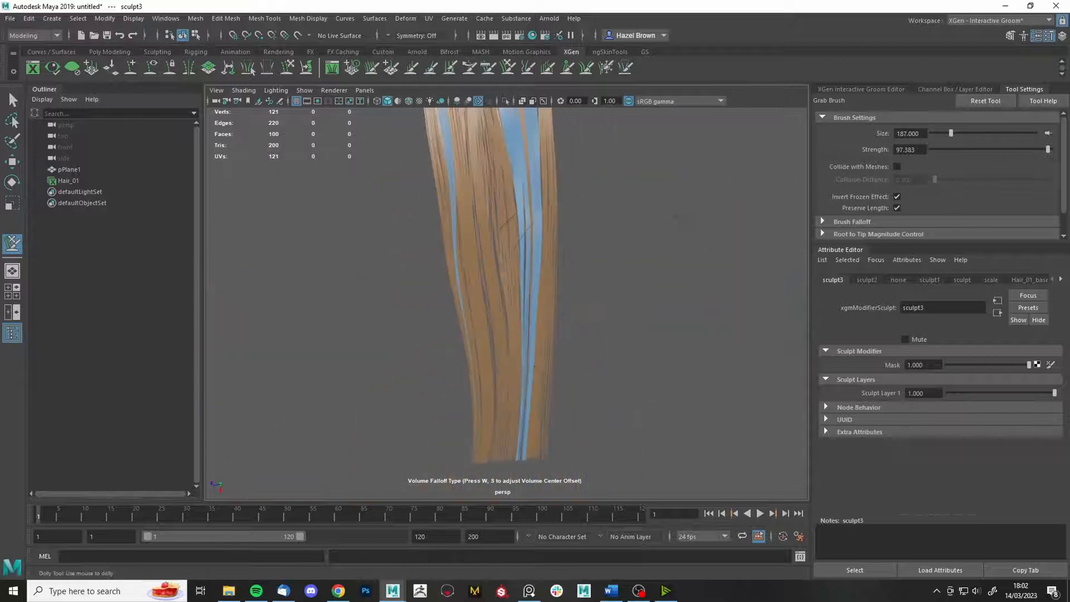
pyautogui.moveTo(549, 406); pyautogui.dragTo(561, 413)
pyautogui.keyDown('alt'); pyautogui.moveTo(591, 195); pyautogui.dragTo(601, 261, button='middle'); pyautogui.keyUp('alt')
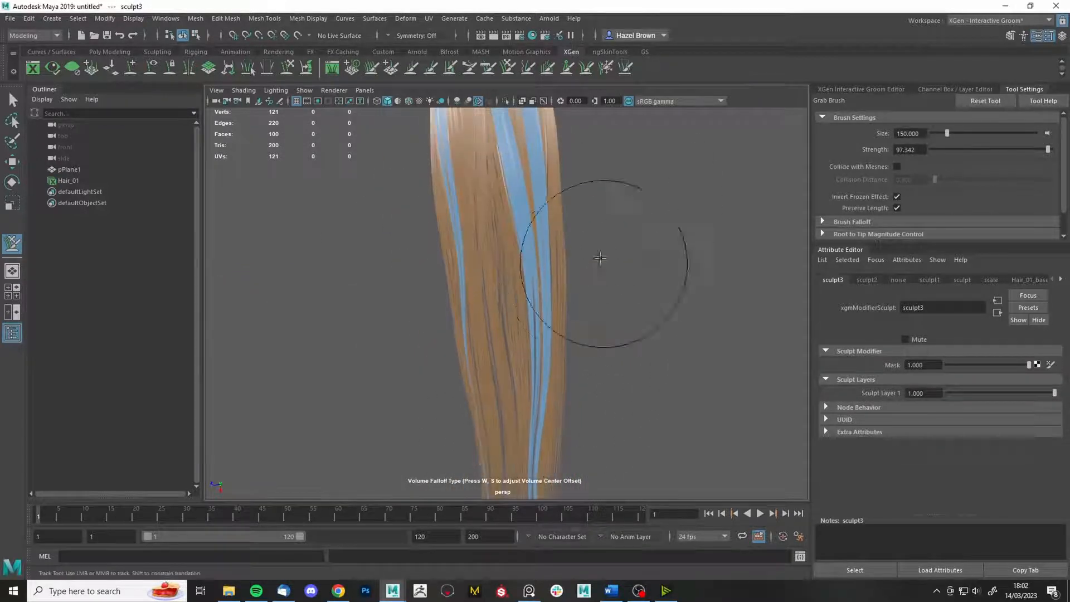
pyautogui.keyDown('alt'); pyautogui.moveTo(589, 198); pyautogui.dragTo(502, 195, button='right'); pyautogui.keyUp('alt')
pyautogui.moveTo(502, 223)
pyautogui.mouseDown()
pyautogui.moveTo(571, 223)
pyautogui.moveTo(513, 226)
pyautogui.mouseUp()
pyautogui.moveTo(546, 288)
pyautogui.mouseDown()
pyautogui.moveTo(493, 301)
pyautogui.moveTo(559, 316)
pyautogui.mouseUp()
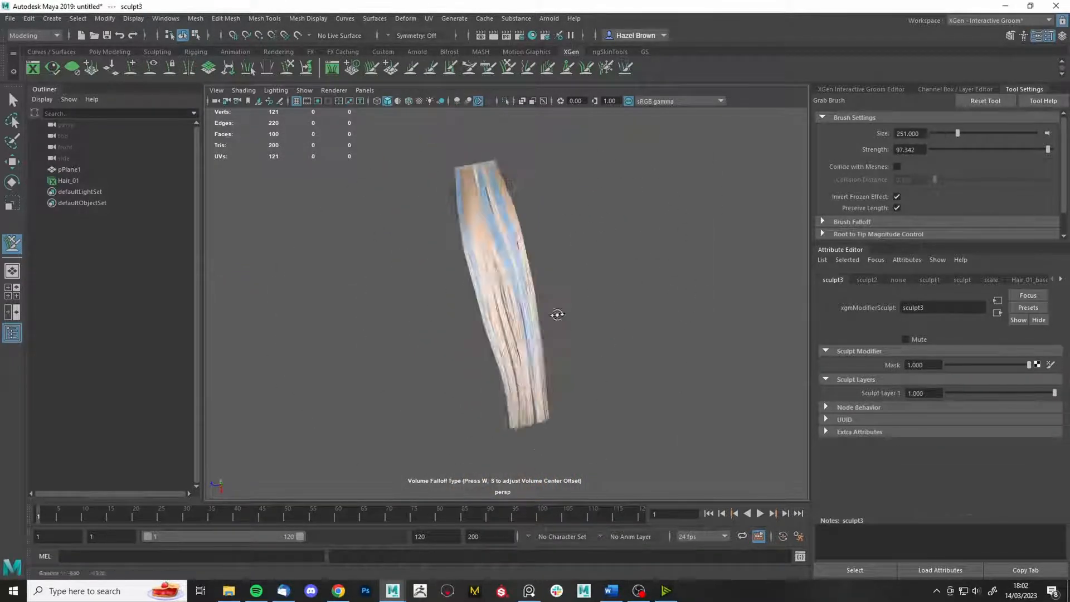
pyautogui.keyDown('alt'); pyautogui.moveTo(560, 315); pyautogui.dragTo(636, 337, button='right'); pyautogui.keyUp('alt')
pyautogui.moveTo(635, 338)
pyautogui.keyDown('alt'); pyautogui.mouseDown()
pyautogui.moveTo(633, 370)
pyautogui.moveTo(653, 340)
pyautogui.mouseUp(); pyautogui.keyUp('alt')
# - Clear the freeze, freeze one strand, and pull the hair right with a 273 Grab brush
pyautogui.hotkey('ctrl', 'f')
pyautogui.click(918, 119)
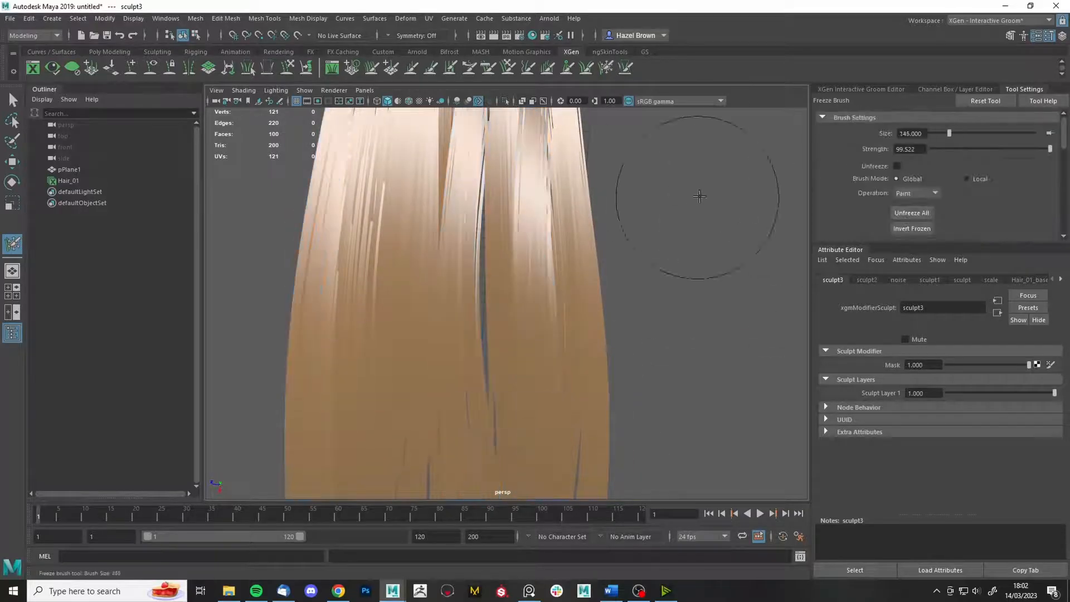
pyautogui.moveTo(487, 261)
pyautogui.mouseDown()
pyautogui.moveTo(507, 296)
pyautogui.moveTo(485, 291)
pyautogui.mouseUp()
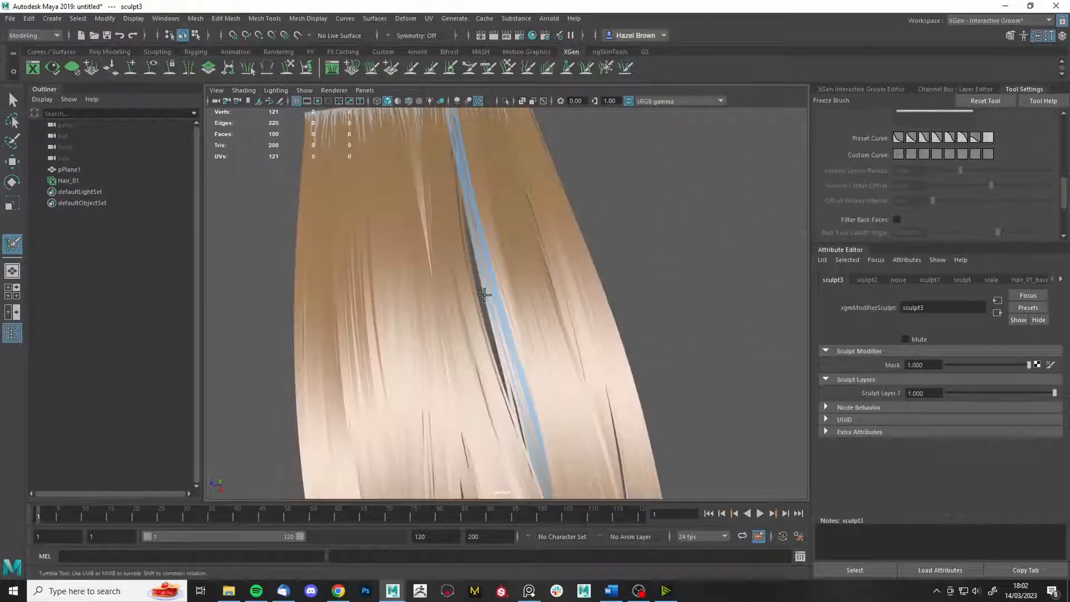
pyautogui.keyDown('alt'); pyautogui.moveTo(485, 291); pyautogui.dragTo(429, 290, button='right'); pyautogui.keyUp('alt')
pyautogui.hotkey('ctrl', 'g')
pyautogui.keyDown('alt'); pyautogui.moveTo(622, 294); pyautogui.dragTo(640, 294); pyautogui.keyUp('alt')
pyautogui.moveTo(640, 294); pyautogui.dragTo(744, 294)
pyautogui.moveTo(485, 295); pyautogui.dragTo(591, 357)
pyautogui.keyDown('alt'); pyautogui.moveTo(591, 474); pyautogui.dragTo(597, 332, button='middle'); pyautogui.keyUp('alt')
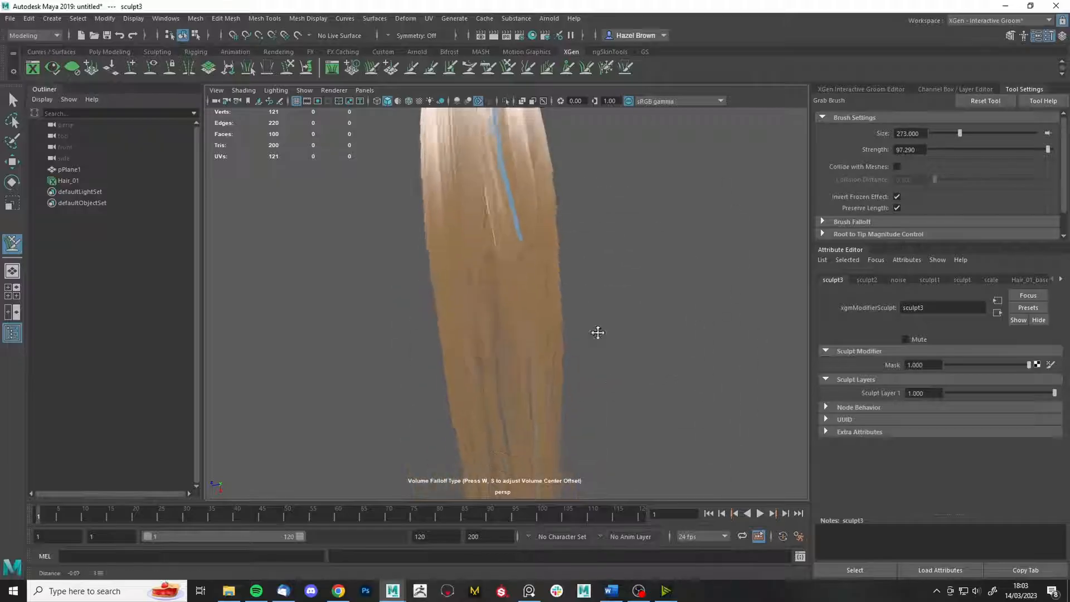
pyautogui.keyDown('alt'); pyautogui.moveTo(597, 333); pyautogui.dragTo(563, 312); pyautogui.keyUp('alt')
# - Unfreeze all strands and freeze one thin strand with a tiny Freeze brush
pyautogui.click(606, 67)
pyautogui.click(912, 213)
pyautogui.click(676, 226)
pyautogui.hotkey('ctrl', 'z')
pyautogui.keyDown('alt'); pyautogui.moveTo(627, 334); pyautogui.dragTo(590, 365); pyautogui.keyUp('alt')
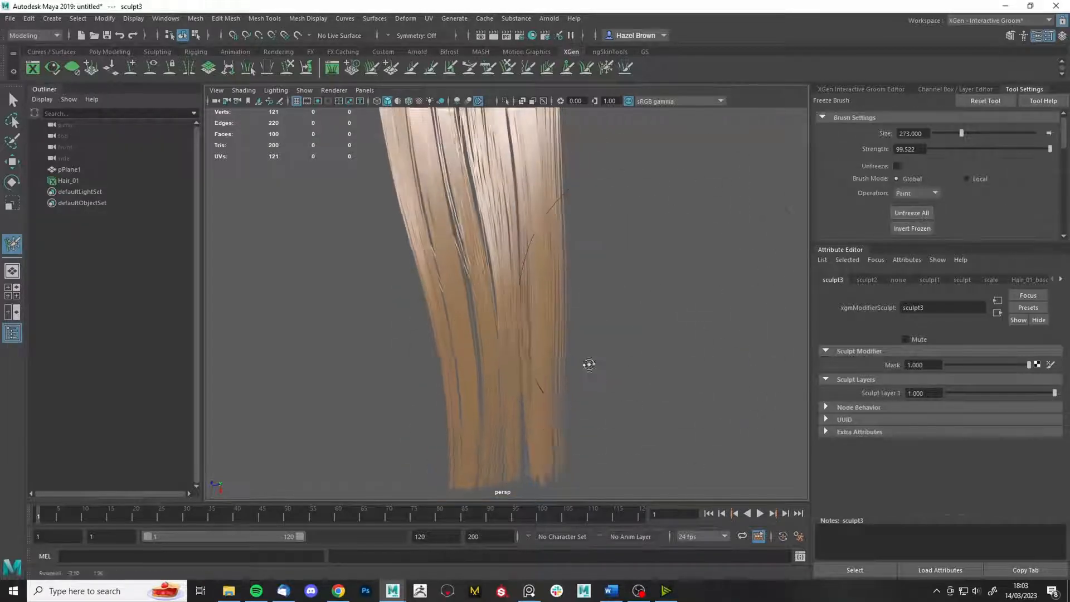
pyautogui.moveTo(688, 296); pyautogui.dragTo(668, 268)
pyautogui.click(468, 319)
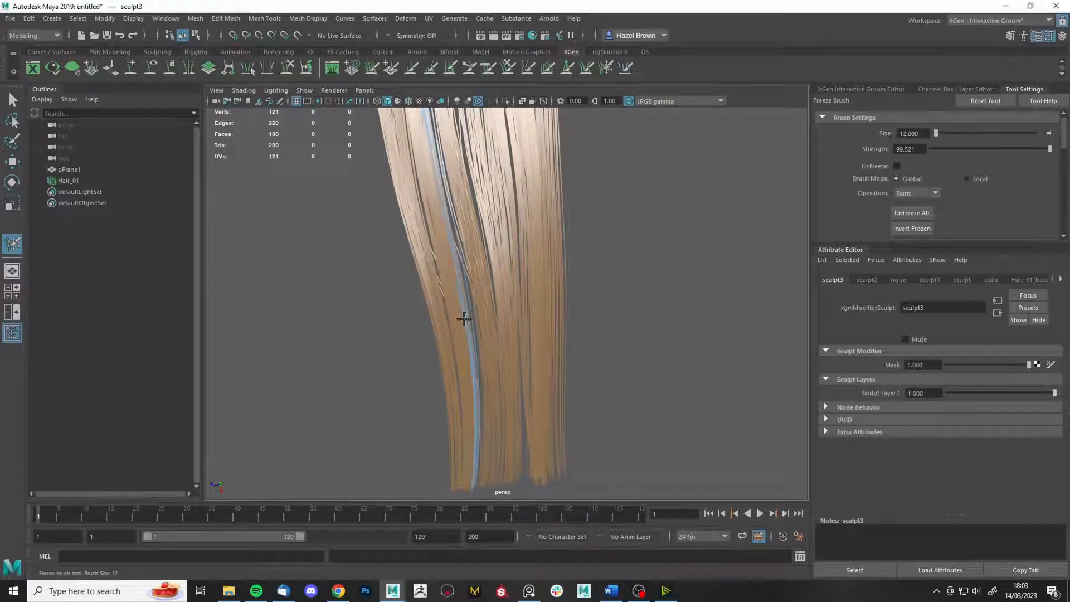
# - Grab the hair around the frozen strand with a large brush so a narrow clump separates
pyautogui.keyDown('alt'); pyautogui.moveTo(464, 318); pyautogui.dragTo(499, 287); pyautogui.keyUp('alt')
pyautogui.click(508, 67)
pyautogui.moveTo(466, 245)
pyautogui.mouseDown()
pyautogui.moveTo(484, 234)
pyautogui.moveTo(574, 275)
pyautogui.moveTo(552, 296)
pyautogui.mouseUp()
pyautogui.scroll(-5, 549, 234)
pyautogui.keyDown('alt'); pyautogui.moveTo(570, 243); pyautogui.dragTo(583, 267); pyautogui.keyUp('alt')
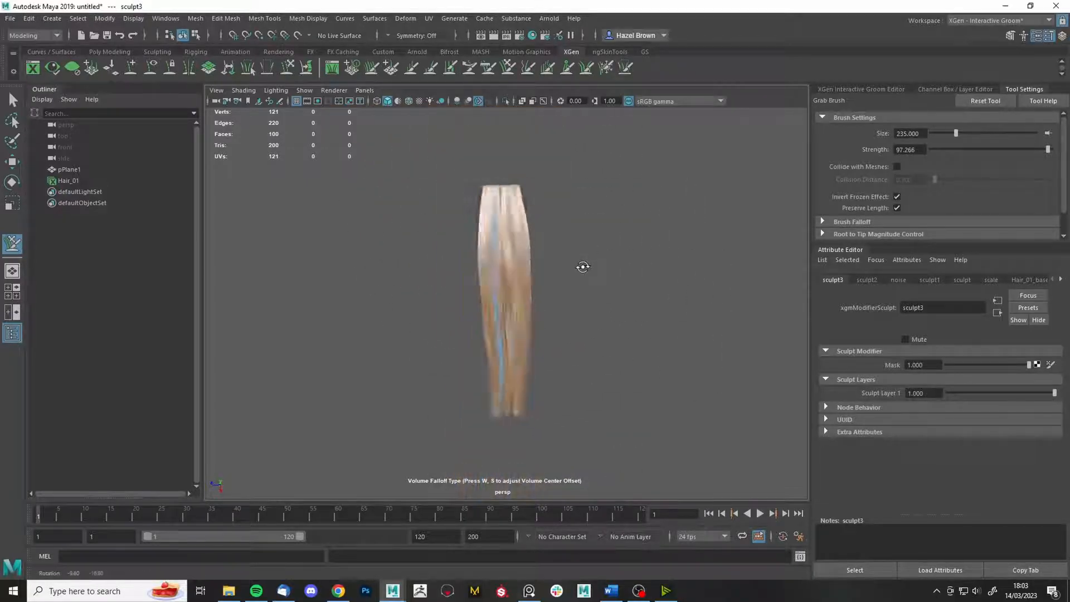
pyautogui.moveTo(583, 267)
pyautogui.keyDown('alt'); pyautogui.mouseDown(button='right')
pyautogui.moveTo(621, 420)
pyautogui.moveTo(637, 275)
pyautogui.mouseUp(button='right'); pyautogui.keyUp('alt')
# - Open the Interactive Groom Editor and select the sculpt4 modifier in Hair_01's stack
pyautogui.press('q')
pyautogui.click(606, 68)
pyautogui.click(915, 216)
pyautogui.click(855, 89)
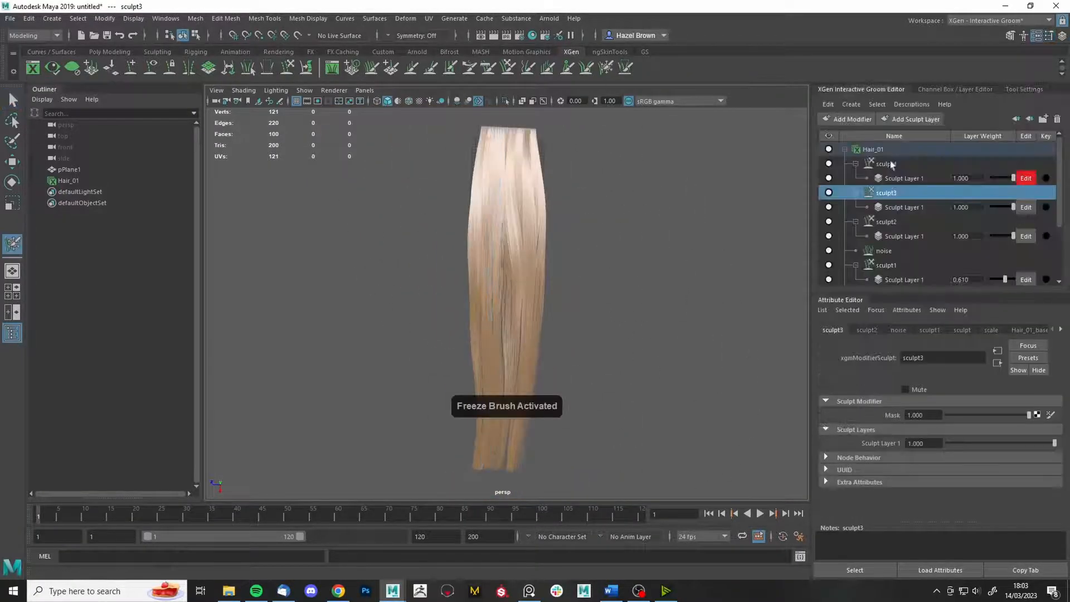
pyautogui.click(890, 164)
# - Add a Noise modifier, raise its Magnitude Scale ramp, and set Frequency 0.075, Magnitude 4.211
pyautogui.click(848, 119)
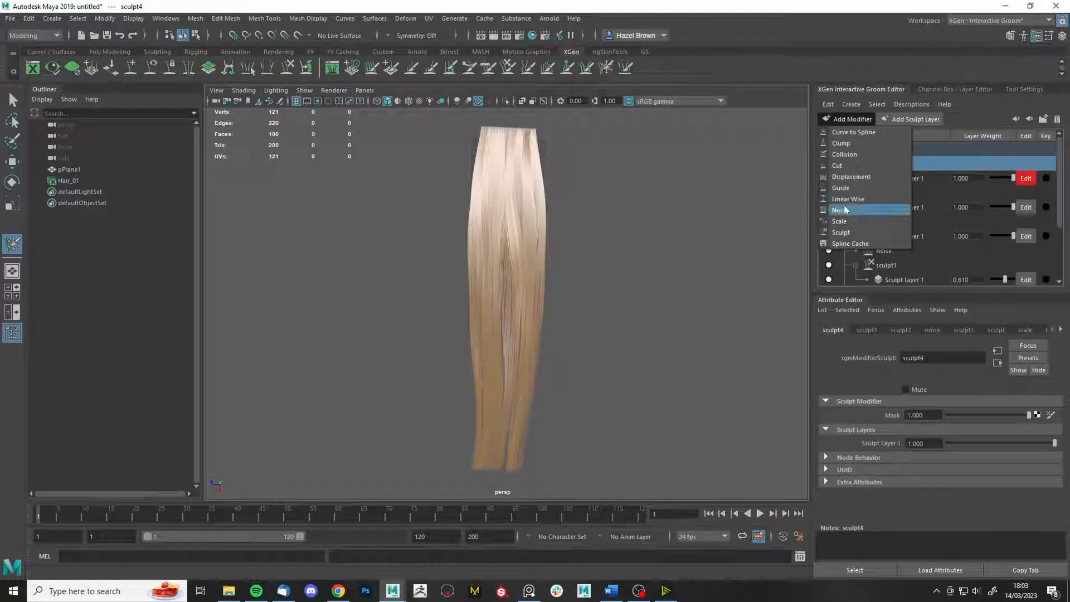
pyautogui.click(845, 210)
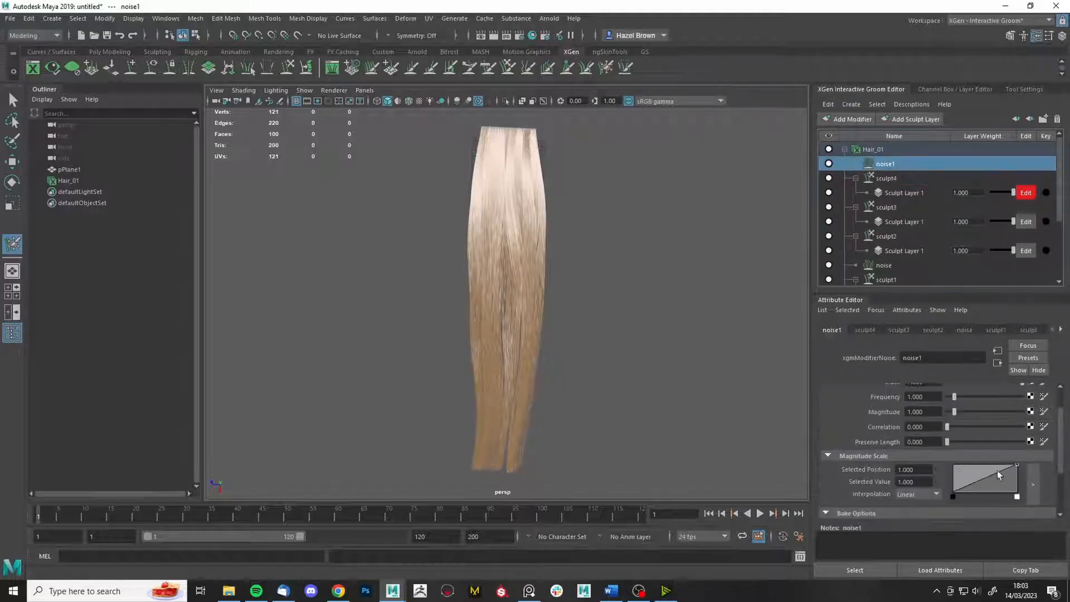
pyautogui.moveTo(965, 484); pyautogui.dragTo(971, 466)
pyautogui.scroll(2, 953, 444)
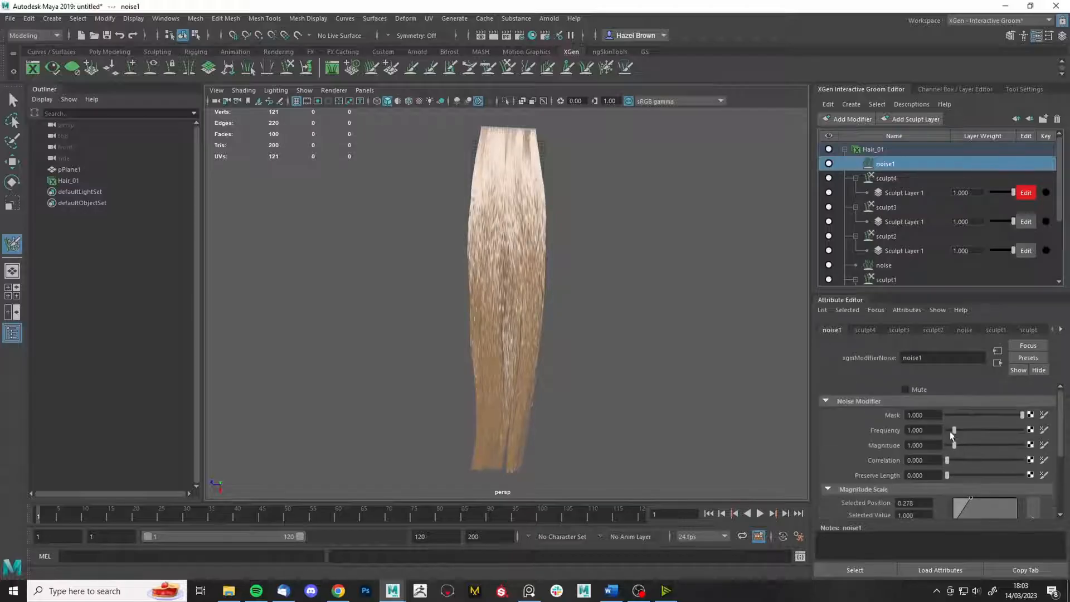
pyautogui.moveTo(950, 432)
pyautogui.mouseDown()
pyautogui.moveTo(979, 445)
pyautogui.moveTo(948, 430)
pyautogui.mouseUp()
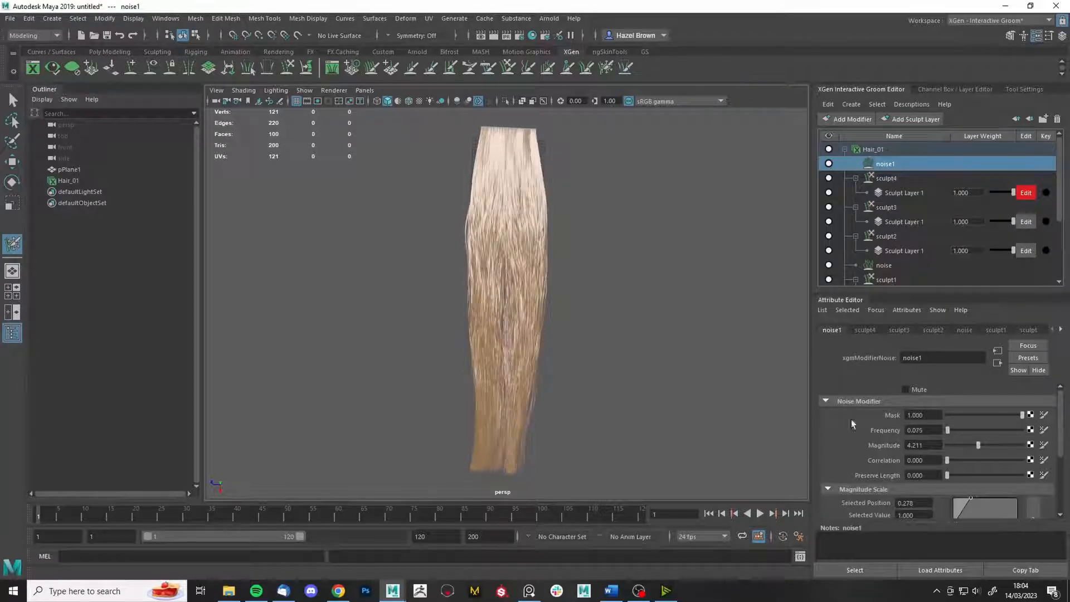
pyautogui.keyDown('alt'); pyautogui.moveTo(547, 357); pyautogui.dragTo(575, 357); pyautogui.keyUp('alt')
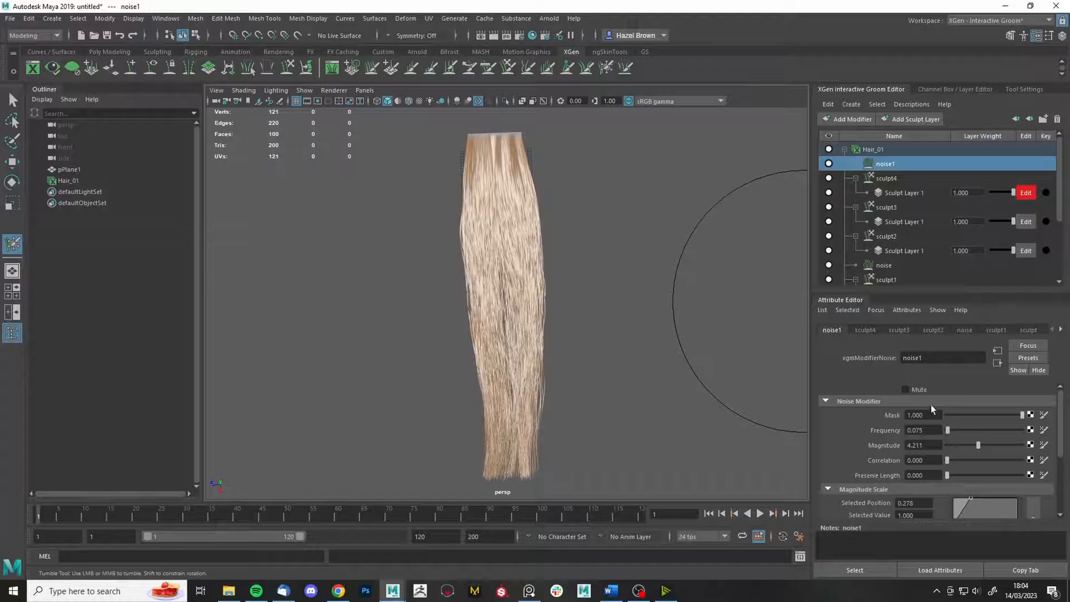
pyautogui.scroll(5, 522, 360)
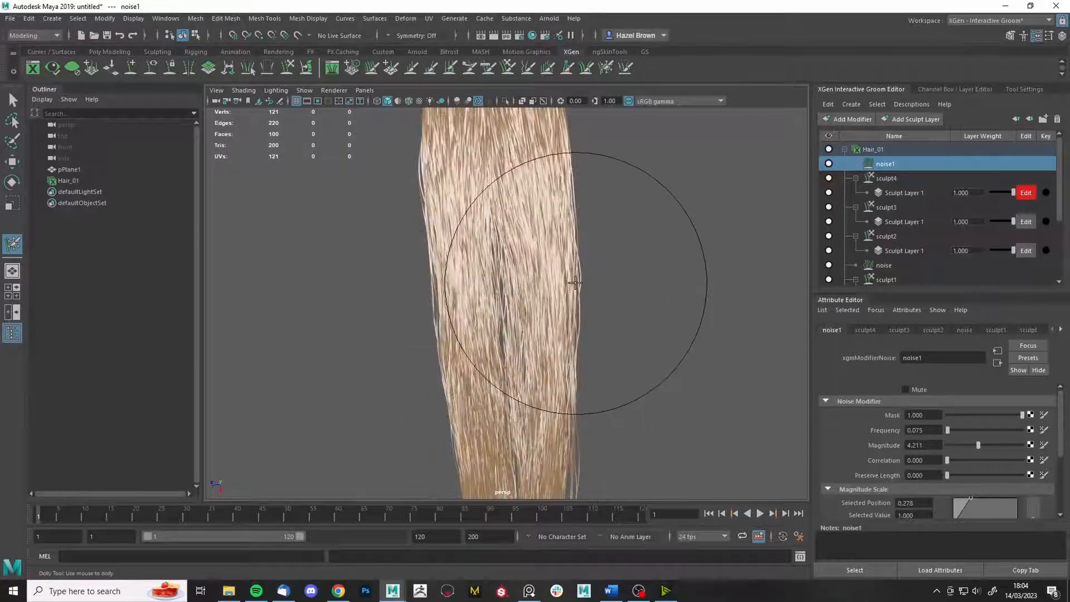
pyautogui.keyDown('alt'); pyautogui.moveTo(624, 313); pyautogui.dragTo(619, 277, button='middle'); pyautogui.keyUp('alt')
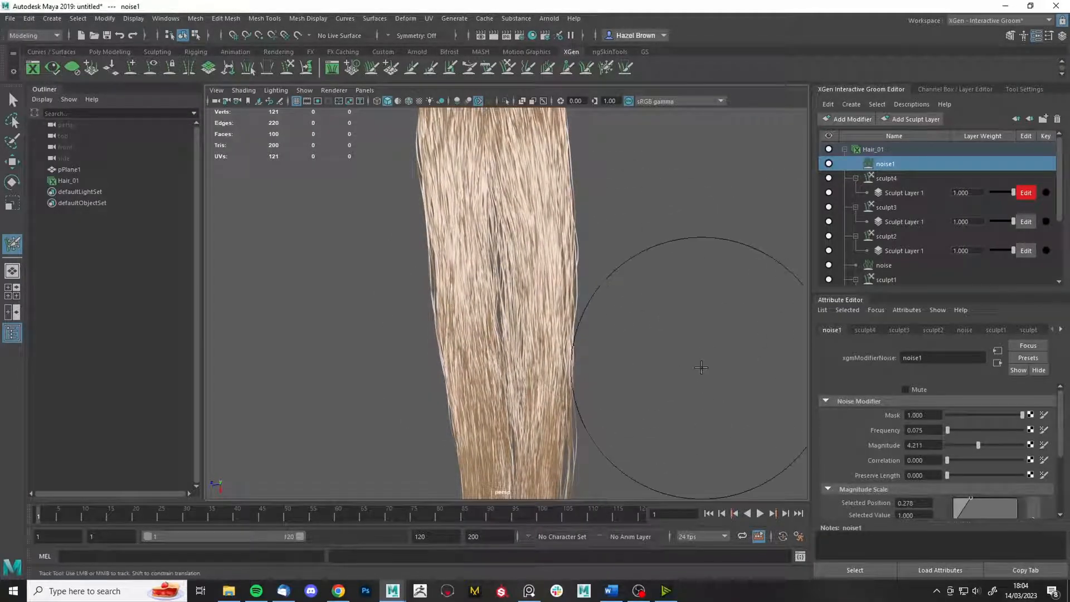
pyautogui.keyDown('alt'); pyautogui.moveTo(613, 334); pyautogui.dragTo(577, 363); pyautogui.keyUp('alt')
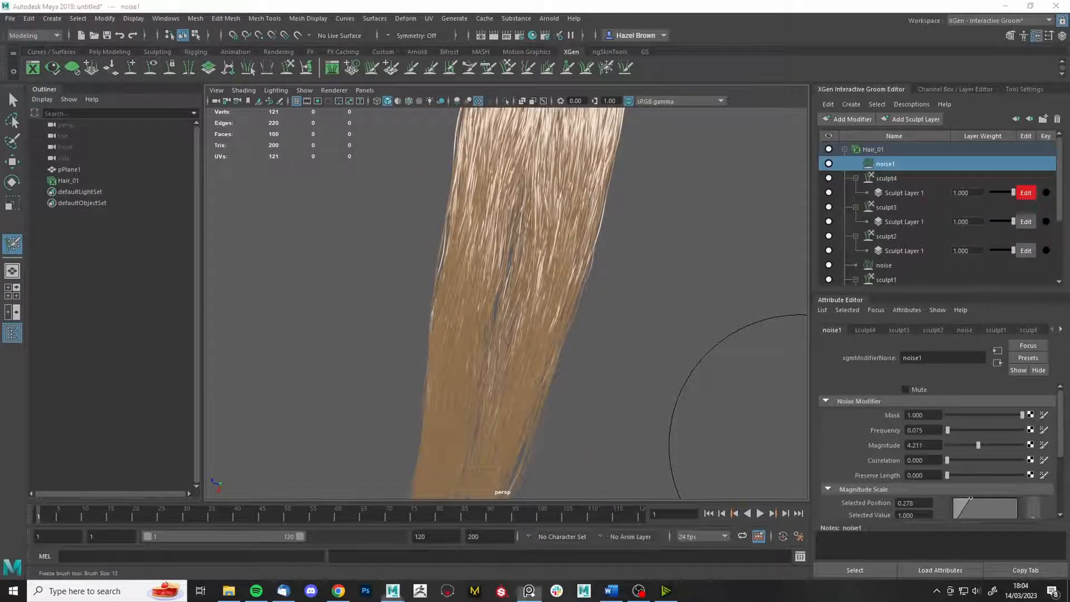
pyautogui.click(529, 591)
pyautogui.scroll(-5, 639, 419)
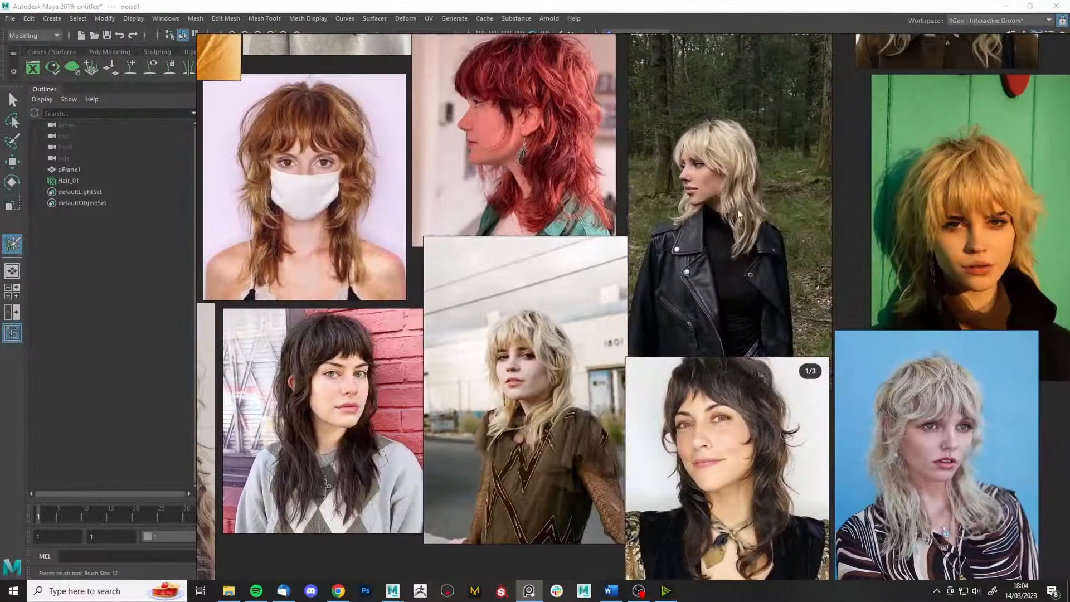
pyautogui.scroll(2, 745, 196)
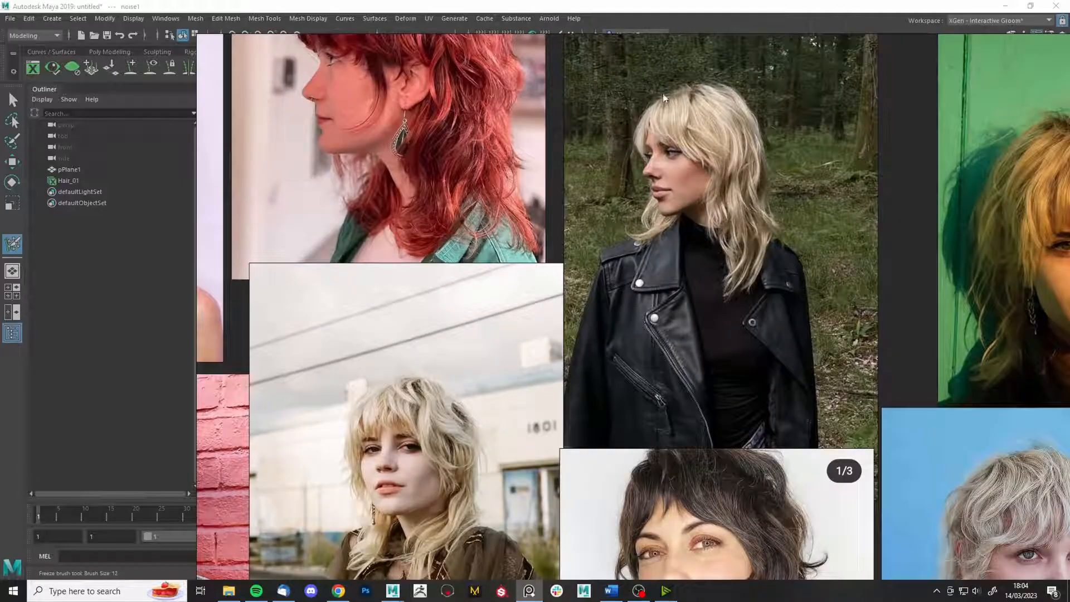
pyautogui.moveTo(506, 317); pyautogui.dragTo(1069, 296, button='right')
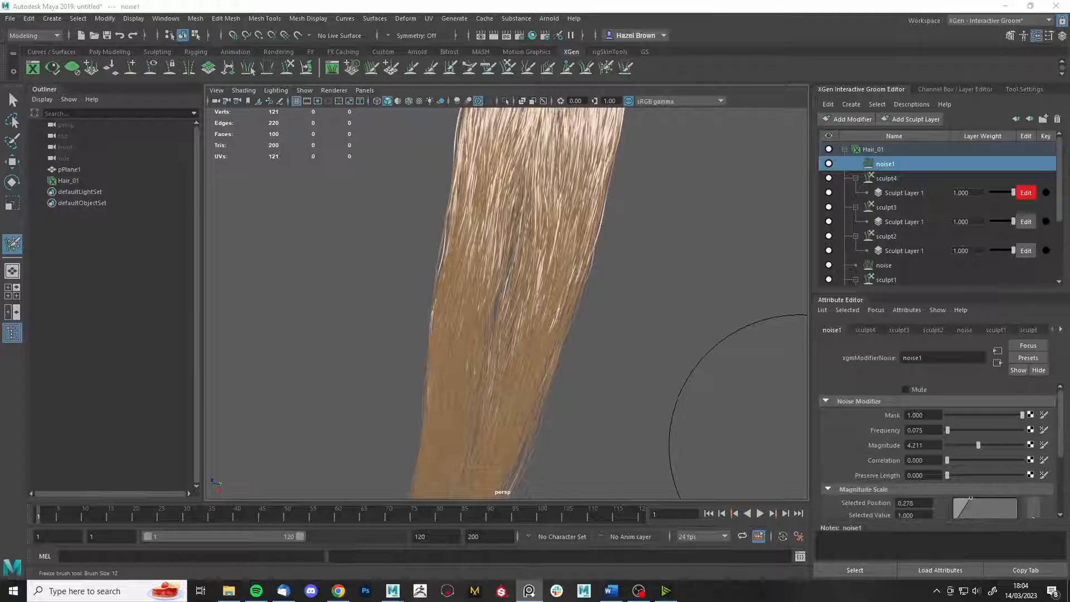
# - Enter 0.05 for noise1 Frequency and drag Magnitude down to 2.782
pyautogui.keyDown('alt'); pyautogui.moveTo(638, 357); pyautogui.dragTo(614, 356); pyautogui.keyUp('alt')
pyautogui.keyDown('alt'); pyautogui.moveTo(615, 356); pyautogui.dragTo(775, 368, button='right'); pyautogui.keyUp('alt')
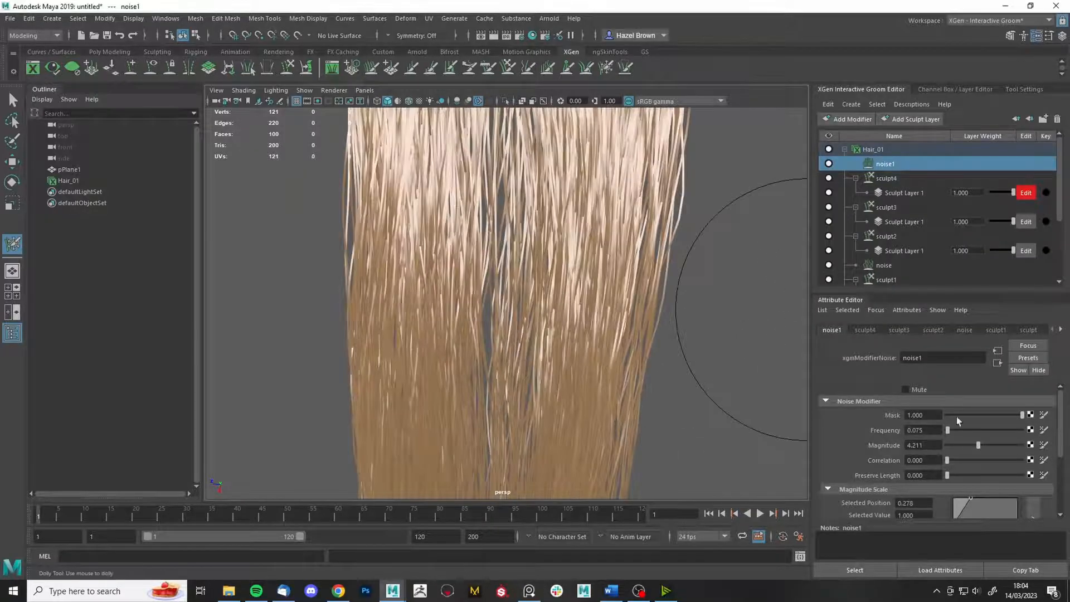
pyautogui.write('5')
pyautogui.press('Return')
pyautogui.keyDown('alt'); pyautogui.moveTo(619, 294); pyautogui.dragTo(657, 234, button='right'); pyautogui.keyUp('alt')
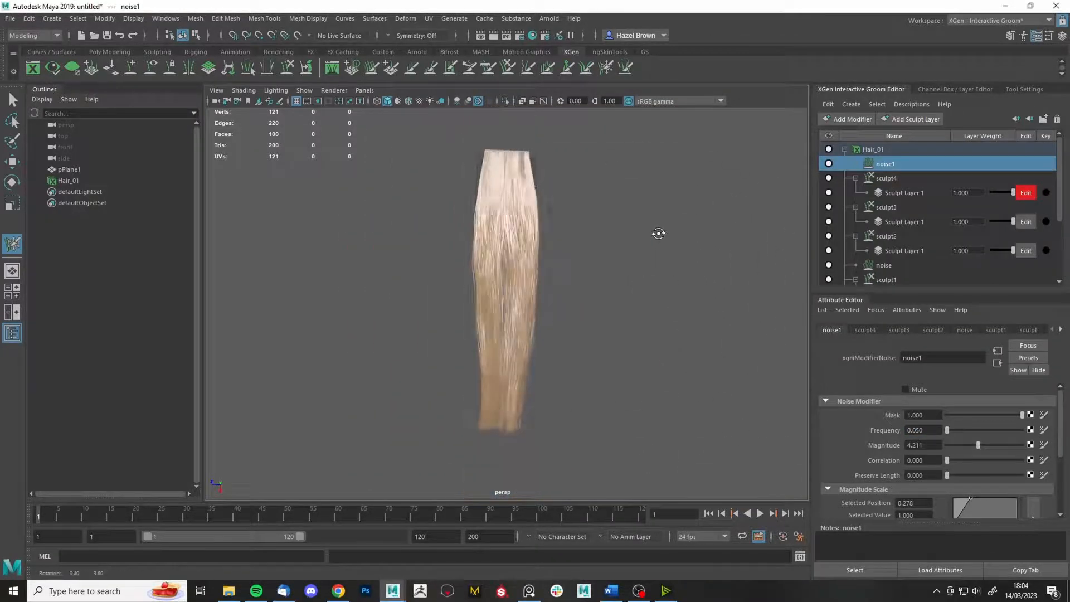
pyautogui.keyDown('alt'); pyautogui.moveTo(658, 235); pyautogui.dragTo(649, 306); pyautogui.keyUp('alt')
pyautogui.moveTo(978, 446); pyautogui.dragTo(968, 449)
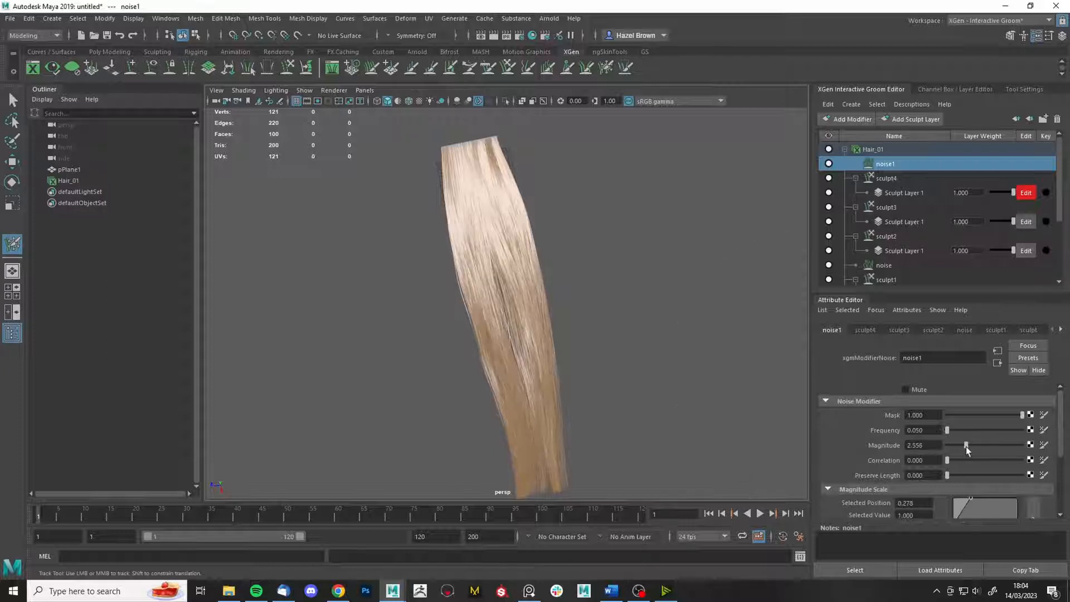
pyautogui.keyDown('alt'); pyautogui.moveTo(711, 357); pyautogui.dragTo(669, 357); pyautogui.keyUp('alt')
pyautogui.moveTo(653, 287)
pyautogui.keyDown('alt'); pyautogui.mouseDown(button='right')
pyautogui.moveTo(675, 328)
pyautogui.moveTo(654, 213)
pyautogui.moveTo(667, 314)
pyautogui.mouseUp(button='right'); pyautogui.keyUp('alt')
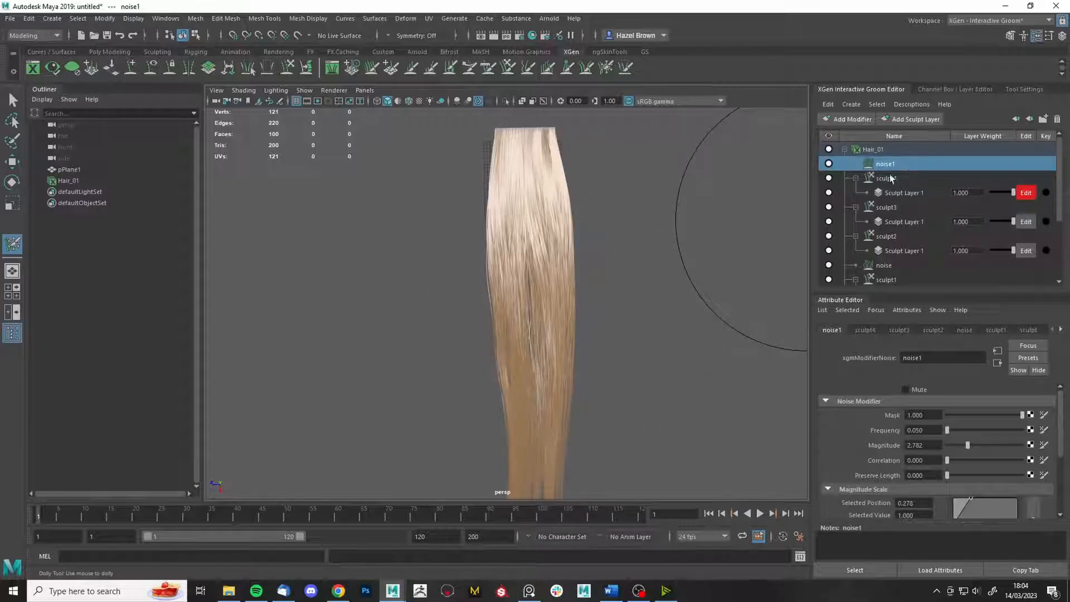
# - Add a Sculpt modifier to Hair_01, creating the sculpt5 layer
pyautogui.click(845, 121)
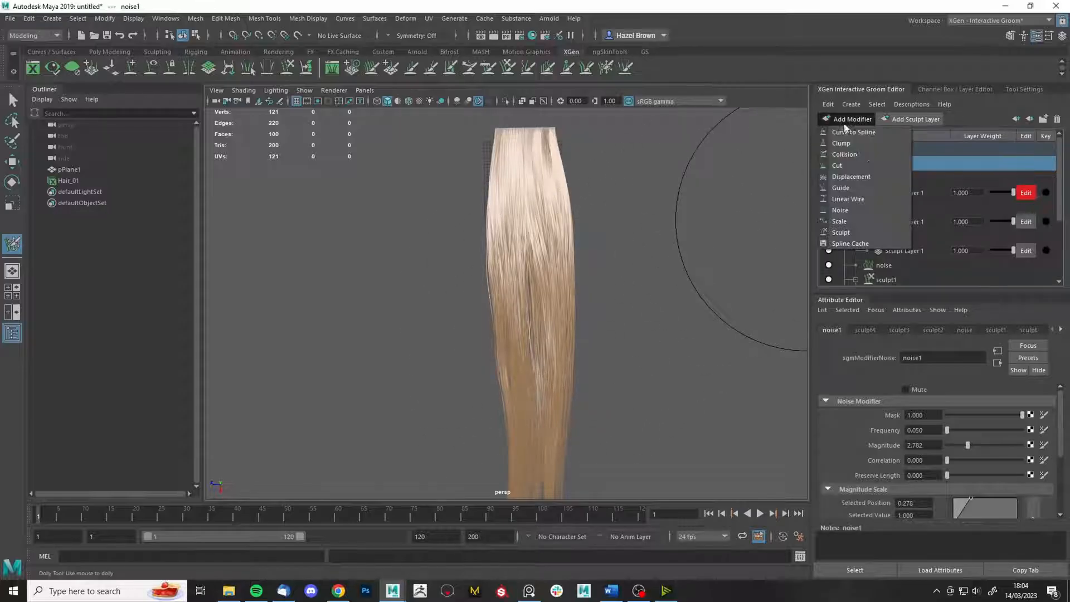
pyautogui.click(843, 240)
pyautogui.click(855, 164)
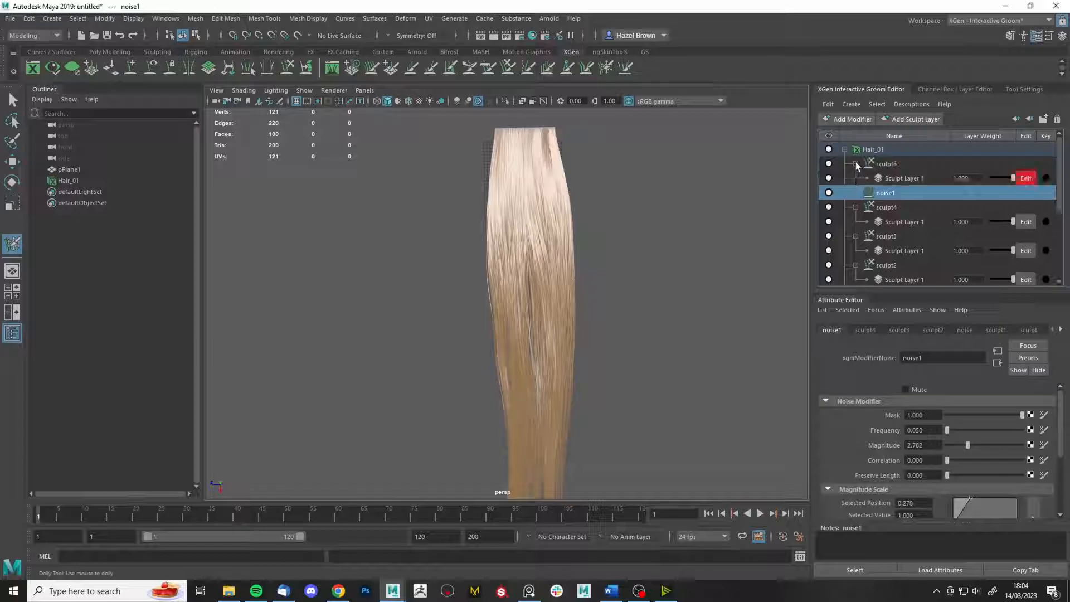
# - Freeze a vertical strip of strands with the Freeze brush, undoing an edge stroke
pyautogui.click(612, 72)
pyautogui.moveTo(719, 277)
pyautogui.mouseDown()
pyautogui.moveTo(700, 282)
pyautogui.moveTo(736, 271)
pyautogui.mouseUp()
pyautogui.hotkey('ctrl', 'z')
pyautogui.scroll(5, 667, 304)
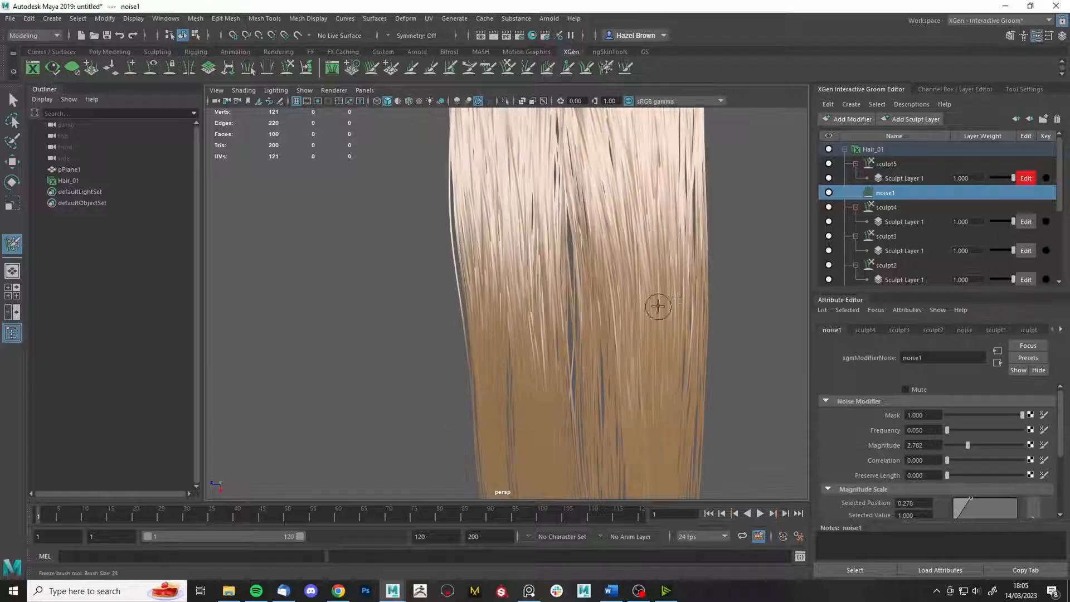
pyautogui.keyDown('alt'); pyautogui.moveTo(582, 262); pyautogui.dragTo(579, 233); pyautogui.keyUp('alt')
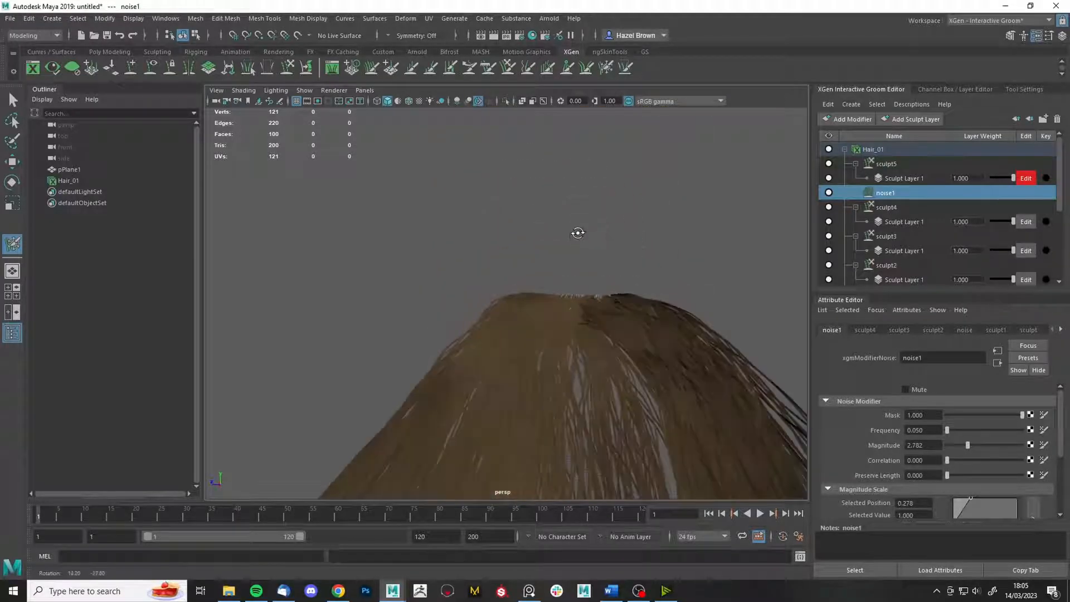
pyautogui.moveTo(579, 282)
pyautogui.keyDown('alt'); pyautogui.mouseDown()
pyautogui.moveTo(562, 297)
pyautogui.moveTo(580, 282)
pyautogui.moveTo(549, 118)
pyautogui.mouseUp(); pyautogui.keyUp('alt')
# - Switch to the Grab brush and move the view in and out around the hair
pyautogui.click(508, 68)
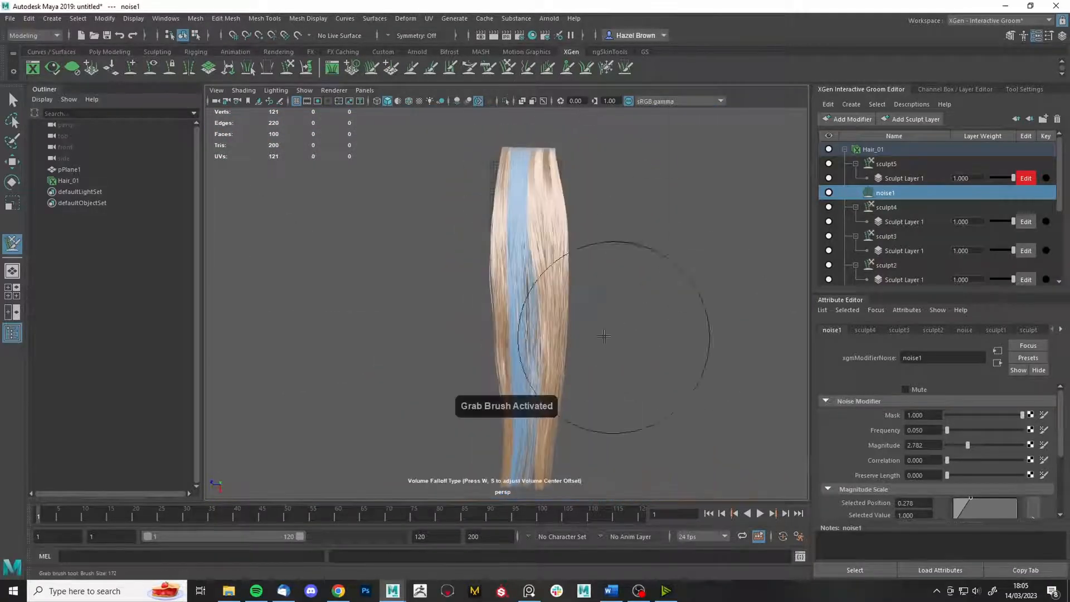
pyautogui.keyDown('alt'); pyautogui.moveTo(548, 368); pyautogui.dragTo(583, 273, button='right'); pyautogui.keyUp('alt')
pyautogui.keyDown('alt'); pyautogui.moveTo(587, 218); pyautogui.dragTo(535, 353, button='right'); pyautogui.keyUp('alt')
pyautogui.keyDown('alt'); pyautogui.moveTo(537, 356); pyautogui.dragTo(567, 264); pyautogui.keyUp('alt')
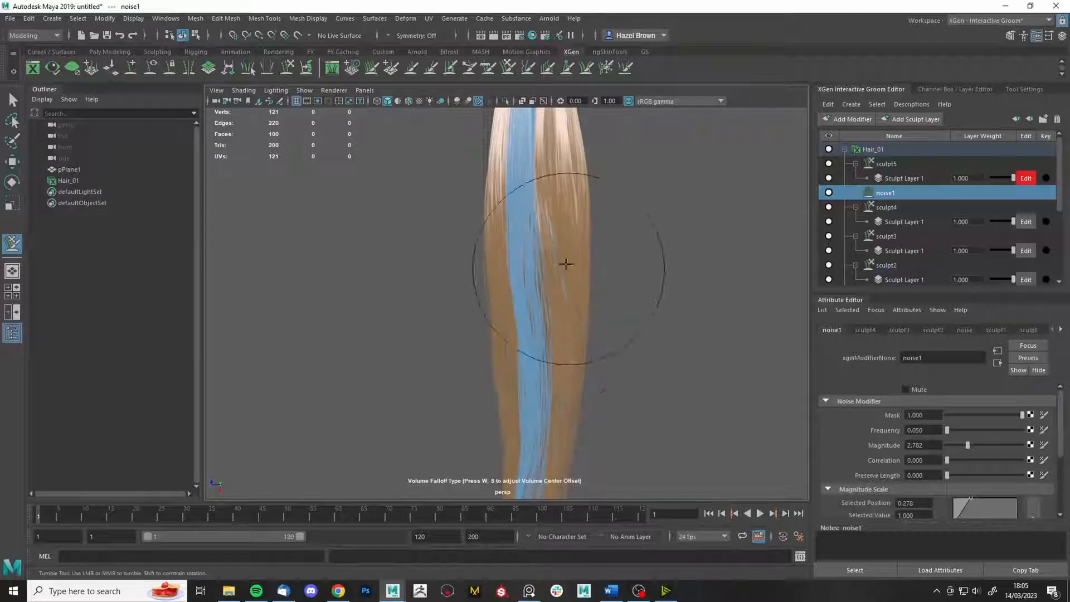
pyautogui.keyDown('alt'); pyautogui.moveTo(558, 307); pyautogui.dragTo(520, 415, button='right'); pyautogui.keyUp('alt')
pyautogui.moveTo(580, 374)
pyautogui.keyDown('alt'); pyautogui.mouseDown(button='right')
pyautogui.moveTo(627, 356)
pyautogui.moveTo(557, 335)
pyautogui.moveTo(650, 339)
pyautogui.moveTo(610, 329)
pyautogui.mouseUp(button='right'); pyautogui.keyUp('alt')
# - Unfreeze all strands from the Freeze brush settings and return to the Select Tool
pyautogui.click(609, 69)
pyautogui.click(1021, 89)
pyautogui.click(912, 212)
pyautogui.press('q')
pyautogui.moveTo(610, 328)
pyautogui.keyDown('alt'); pyautogui.mouseDown()
pyautogui.moveTo(628, 303)
pyautogui.moveTo(645, 308)
pyautogui.mouseUp(); pyautogui.keyUp('alt')
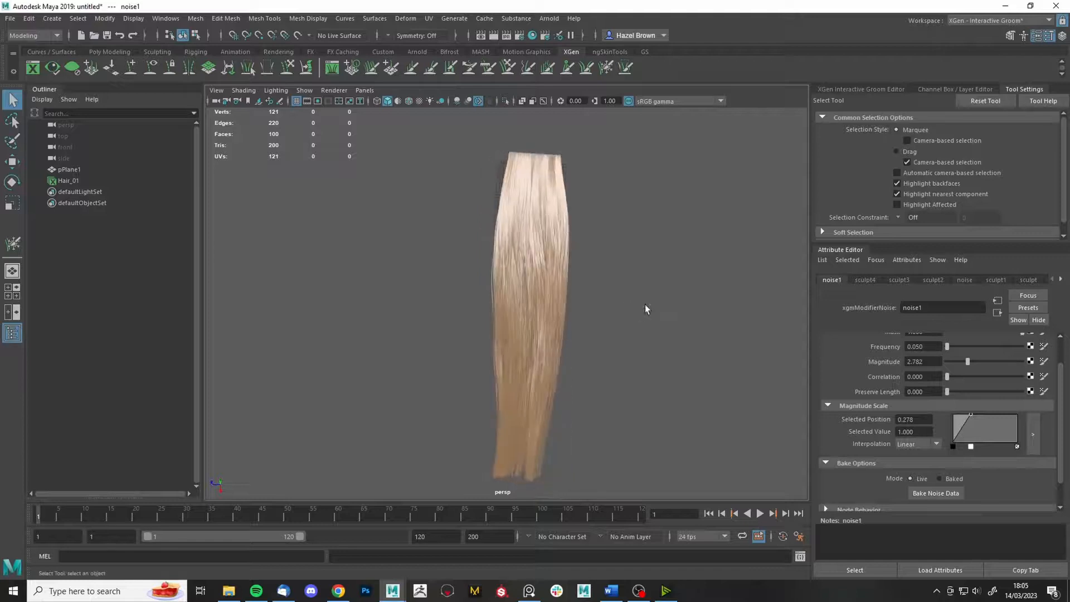
pyautogui.keyDown('alt'); pyautogui.moveTo(672, 369); pyautogui.dragTo(695, 344, button='middle'); pyautogui.keyUp('alt')
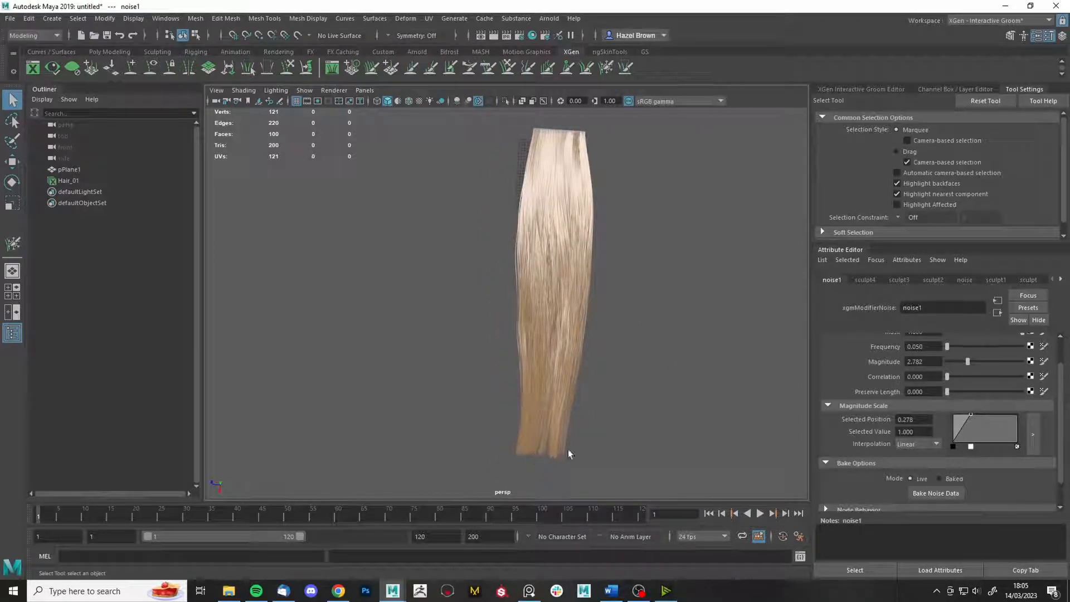
pyautogui.click(529, 590)
pyautogui.moveTo(759, 296); pyautogui.dragTo(467, 299, button='right')
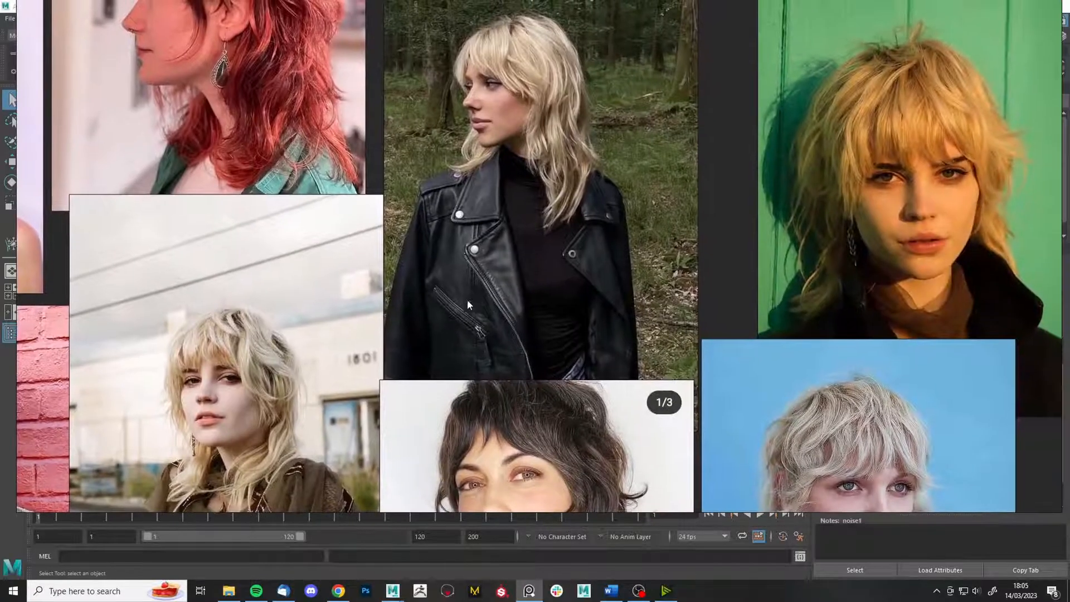
pyautogui.scroll(-3, 469, 304)
pyautogui.moveTo(450, 414); pyautogui.dragTo(538, 291, button='middle')
pyautogui.moveTo(330, 375); pyautogui.dragTo(455, 350, button='middle')
pyautogui.scroll(5, 338, 382)
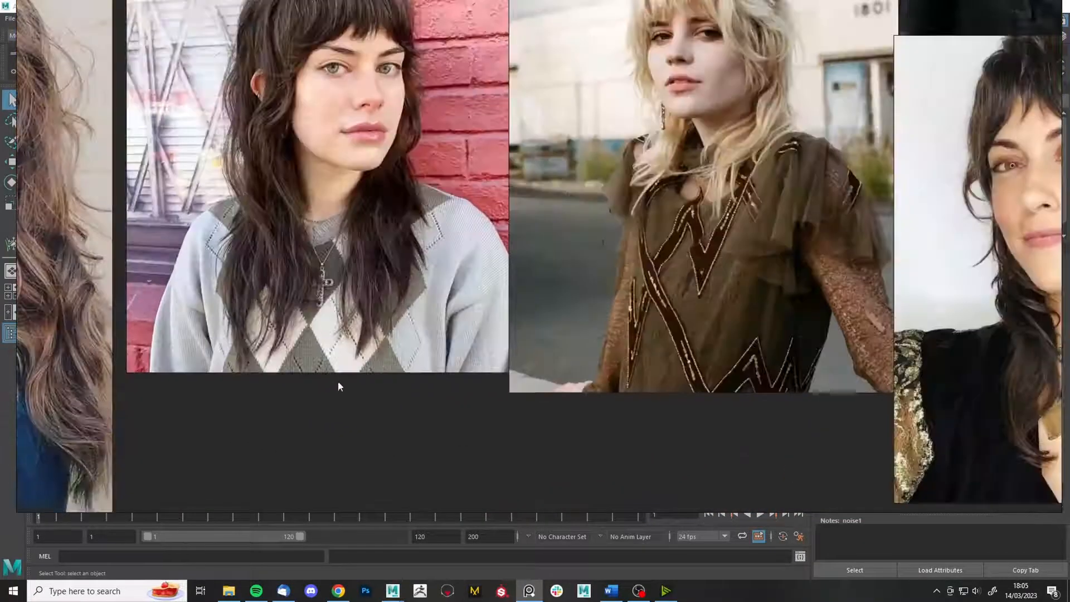
pyautogui.scroll(2, 339, 384)
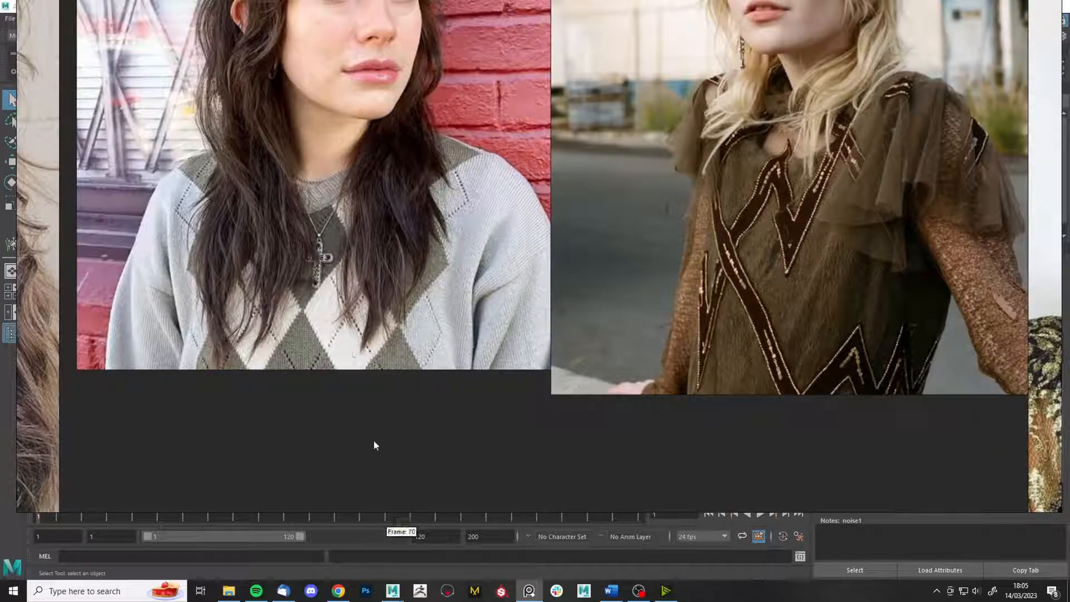
pyautogui.moveTo(374, 440); pyautogui.dragTo(500, 307, button='right')
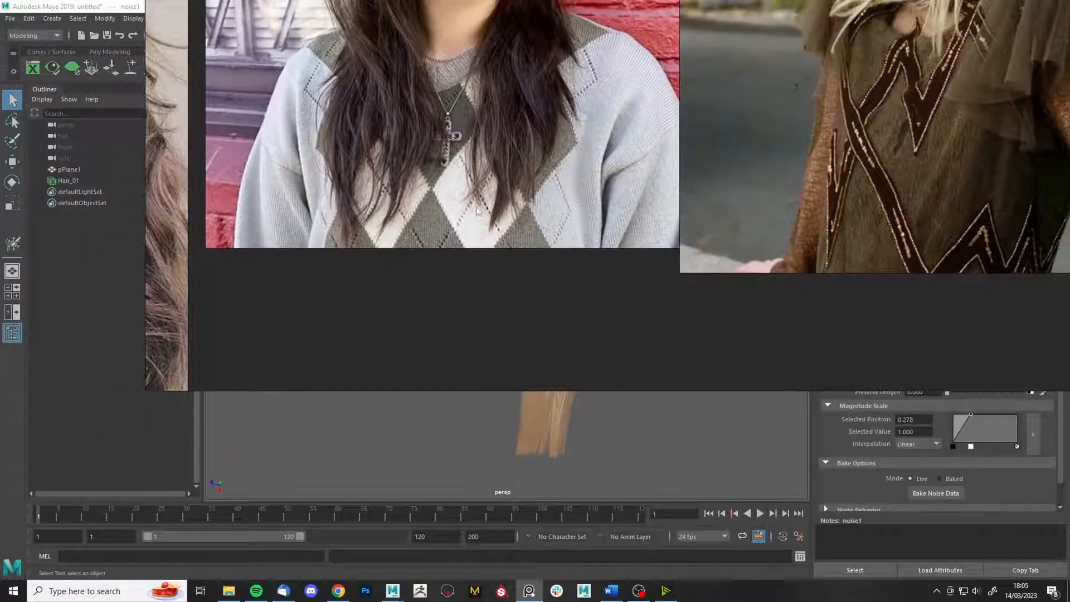
pyautogui.moveTo(523, 206); pyautogui.dragTo(547, 217, button='middle')
pyautogui.moveTo(267, 261); pyautogui.dragTo(603, 243, button='middle')
pyautogui.scroll(-3, 603, 242)
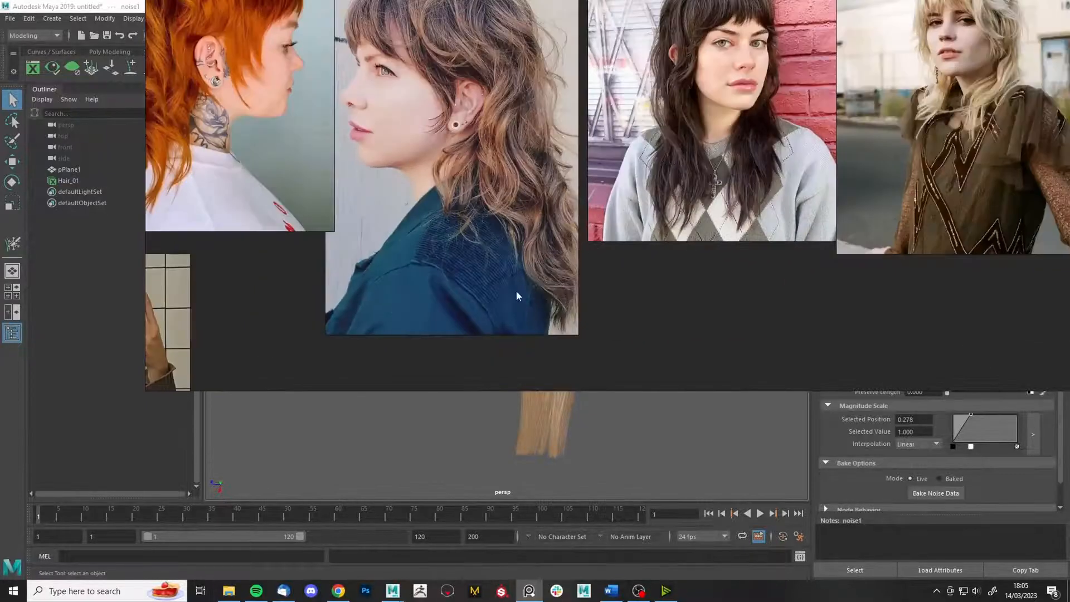
pyautogui.scroll(-2, 521, 272)
pyautogui.moveTo(568, 312); pyautogui.dragTo(673, 354, button='middle')
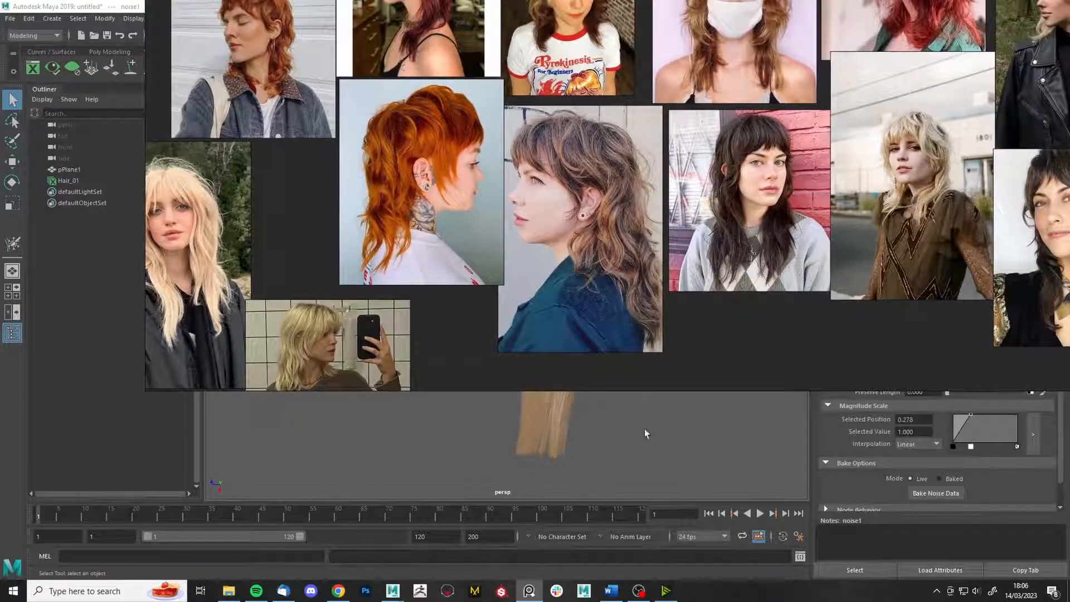
pyautogui.moveTo(411, 305); pyautogui.dragTo(497, 270, button='middle')
pyautogui.scroll(6, 362, 357)
pyautogui.moveTo(373, 371); pyautogui.dragTo(451, 292, button='middle')
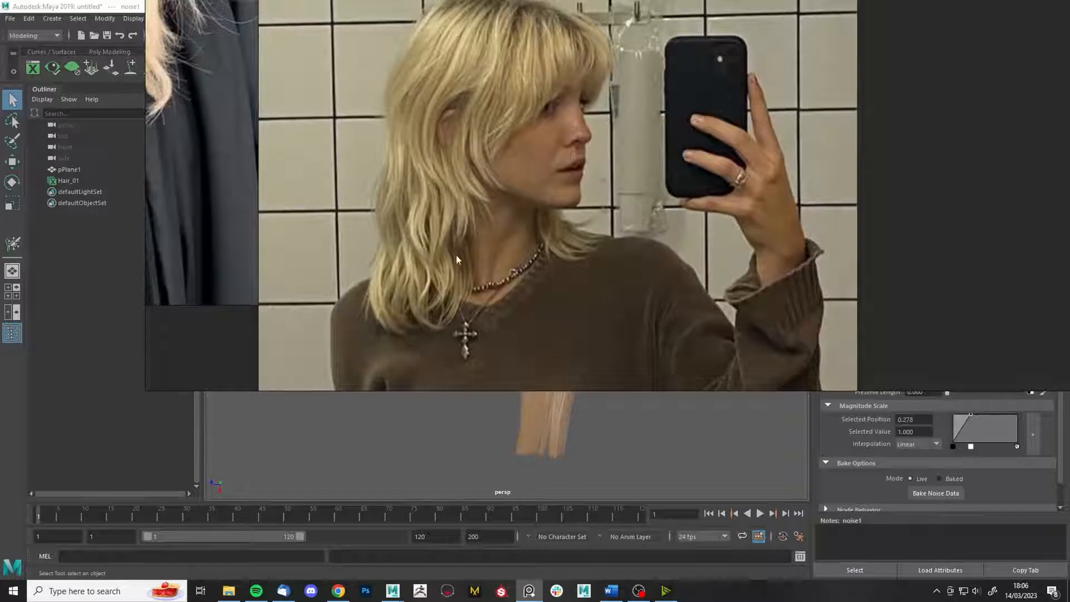
pyautogui.moveTo(471, 243); pyautogui.dragTo(1069, 385, button='right')
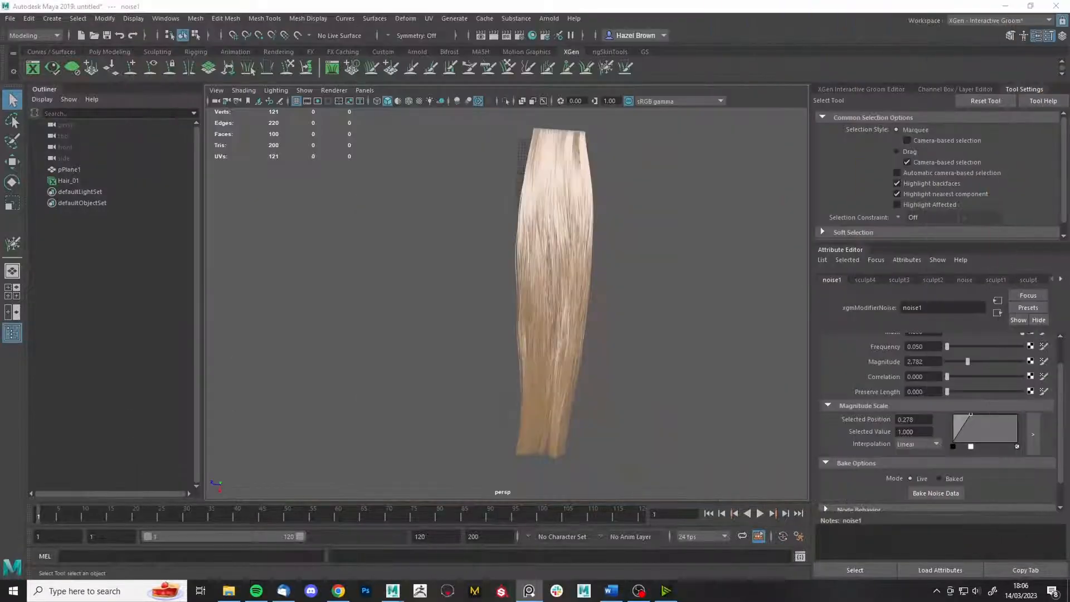
# - Select Hair_01 and add a Cut modifier, testing how its Amount shortens the hair
pyautogui.keyDown('alt'); pyautogui.moveTo(475, 368); pyautogui.dragTo(679, 357); pyautogui.keyUp('alt')
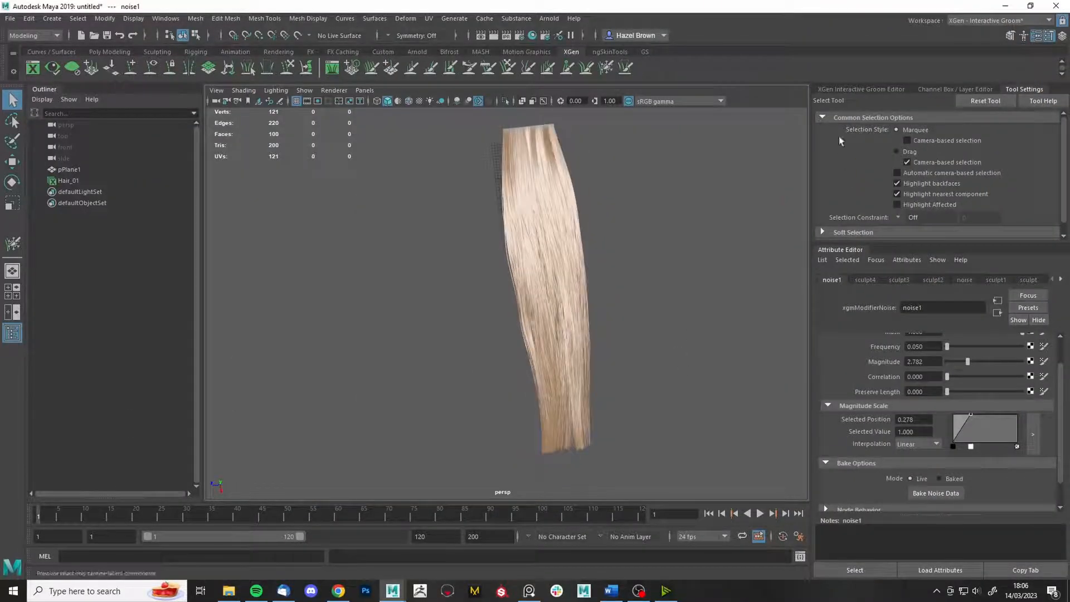
pyautogui.click(862, 88)
pyautogui.click(870, 150)
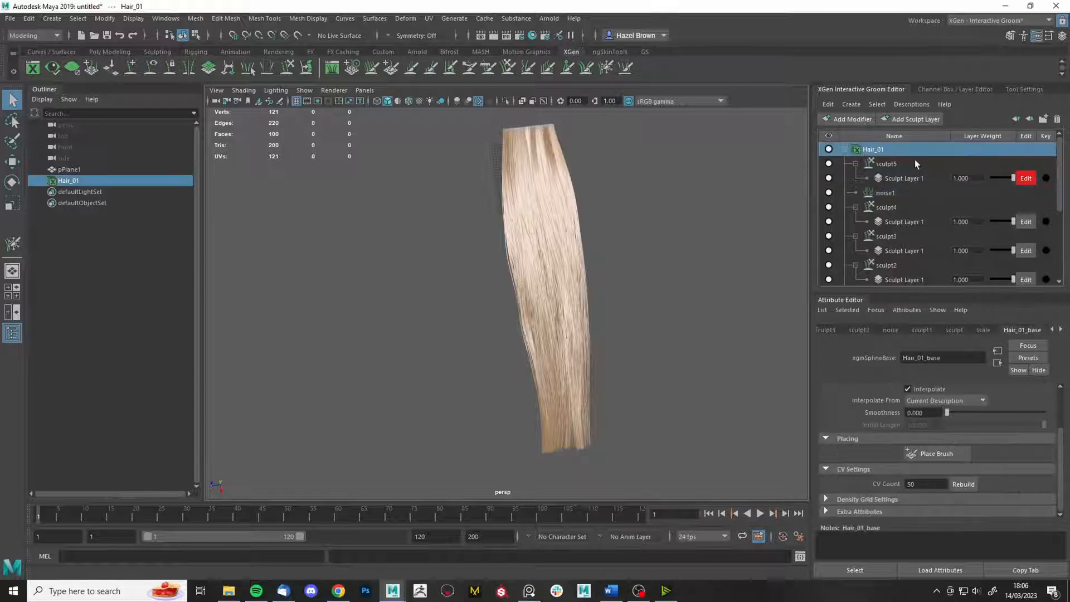
pyautogui.click(859, 119)
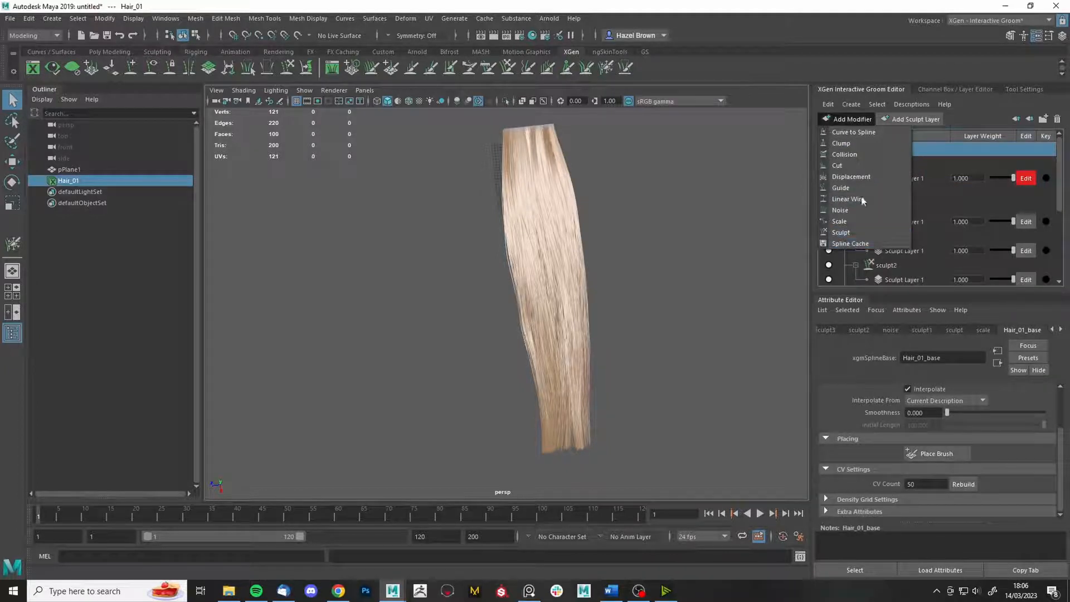
pyautogui.click(839, 165)
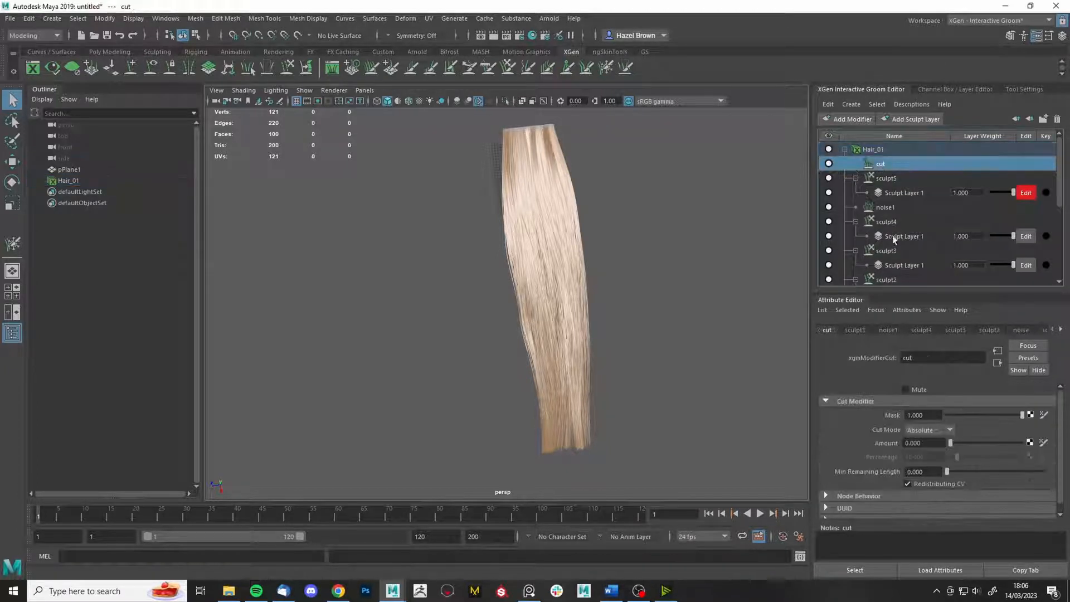
pyautogui.moveTo(958, 441)
pyautogui.mouseDown()
pyautogui.moveTo(1018, 430)
pyautogui.moveTo(947, 443)
pyautogui.mouseUp()
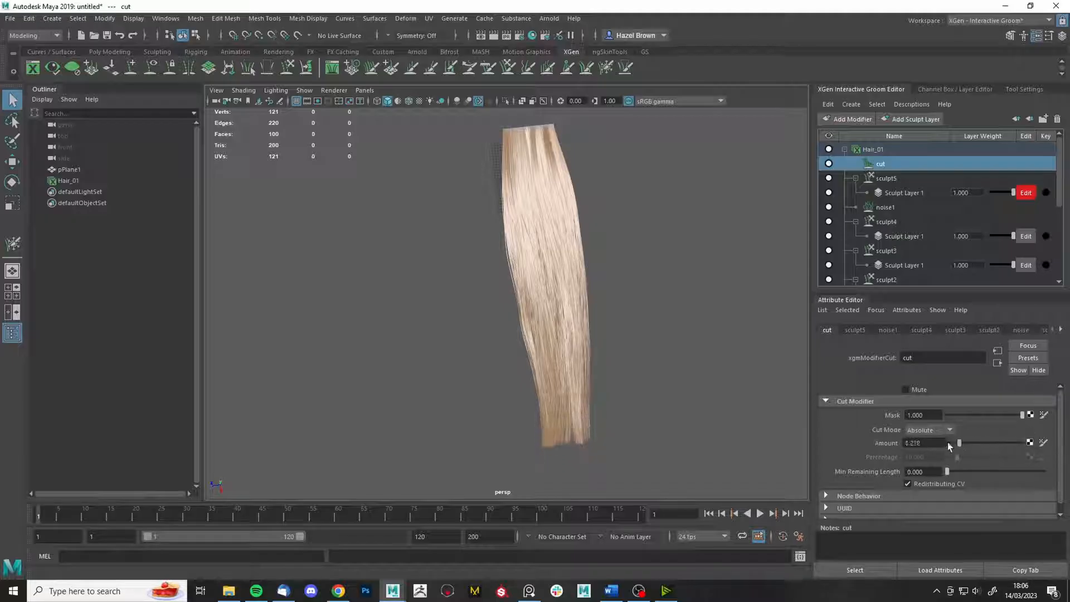
# - Map a Noise texture to the cut modifier's Mask
pyautogui.click(1030, 416)
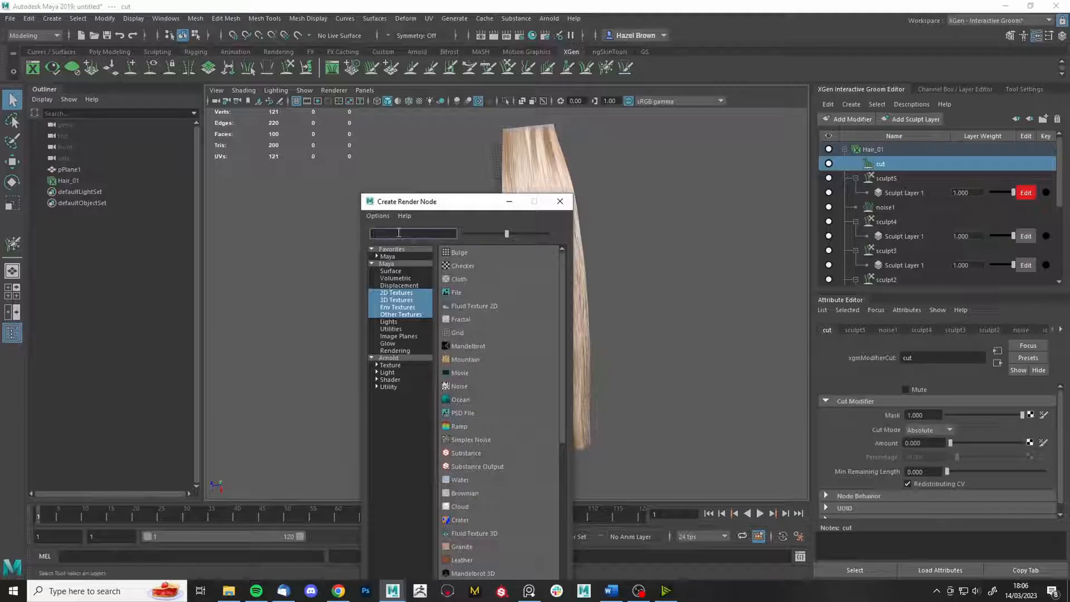
pyautogui.write('no')
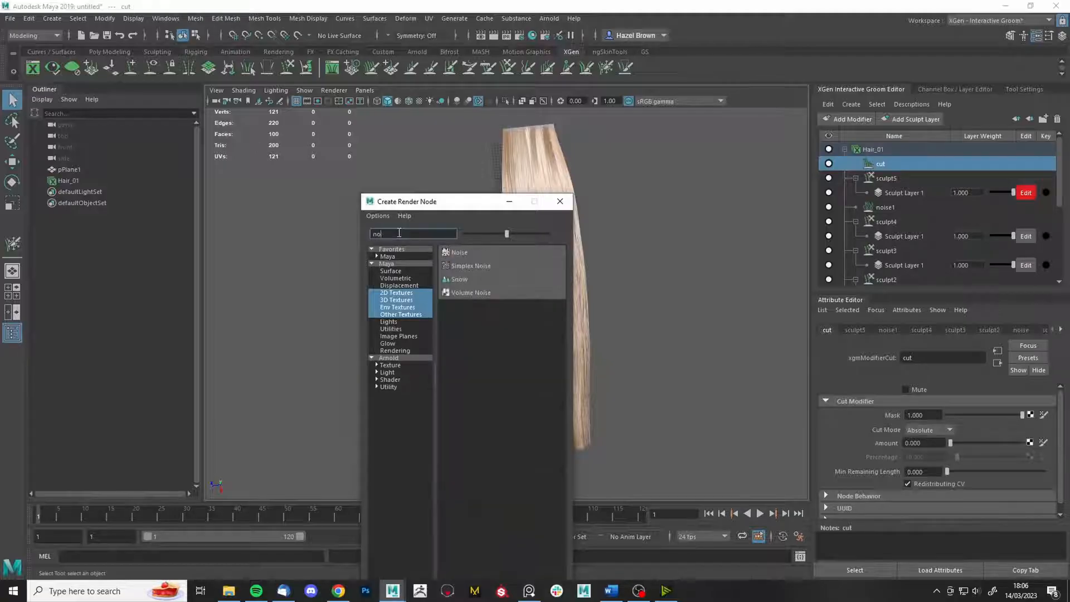
pyautogui.click(460, 253)
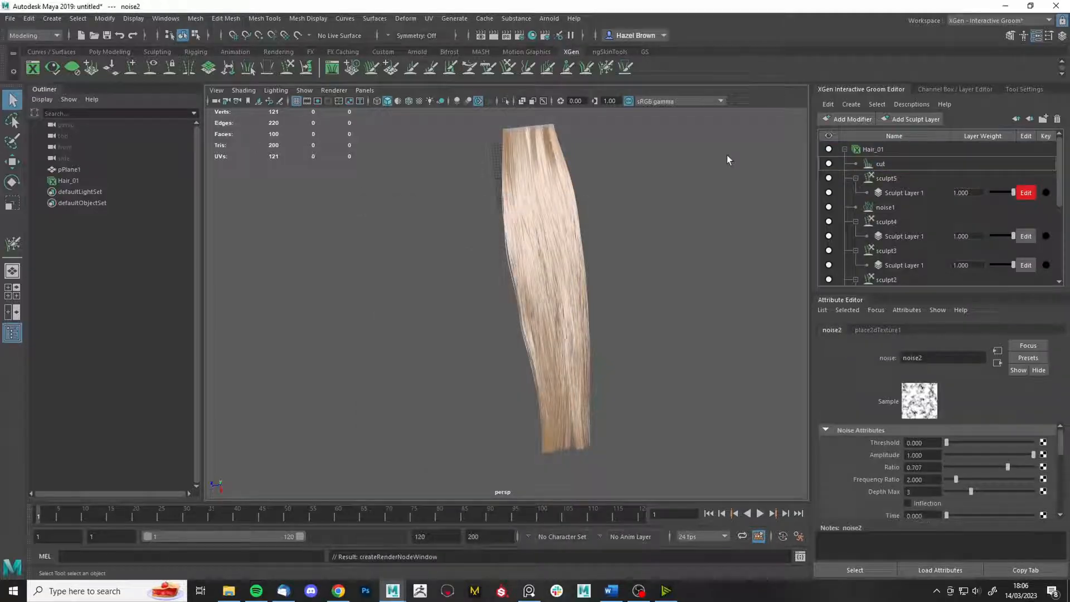
pyautogui.click(892, 165)
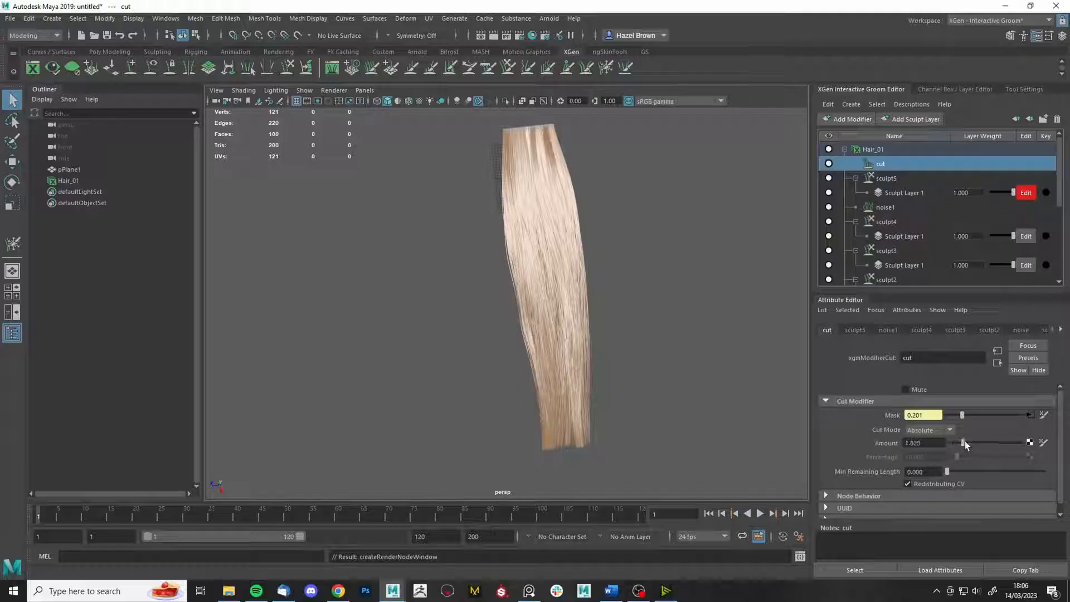
# - Raise the cut Amount to 10 and inspect the unevenly trimmed tips
pyautogui.moveTo(966, 445); pyautogui.dragTo(971, 446)
pyautogui.scroll(5, 650, 474)
pyautogui.keyDown('alt'); pyautogui.moveTo(580, 319); pyautogui.dragTo(535, 132, button='middle'); pyautogui.keyUp('alt')
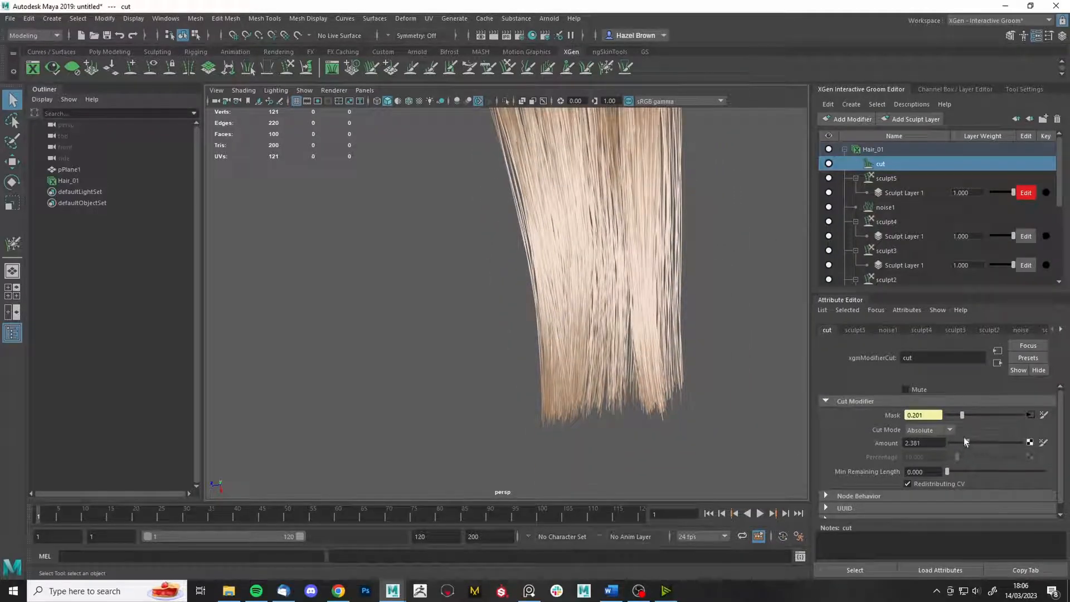
pyautogui.moveTo(966, 443); pyautogui.dragTo(1035, 449)
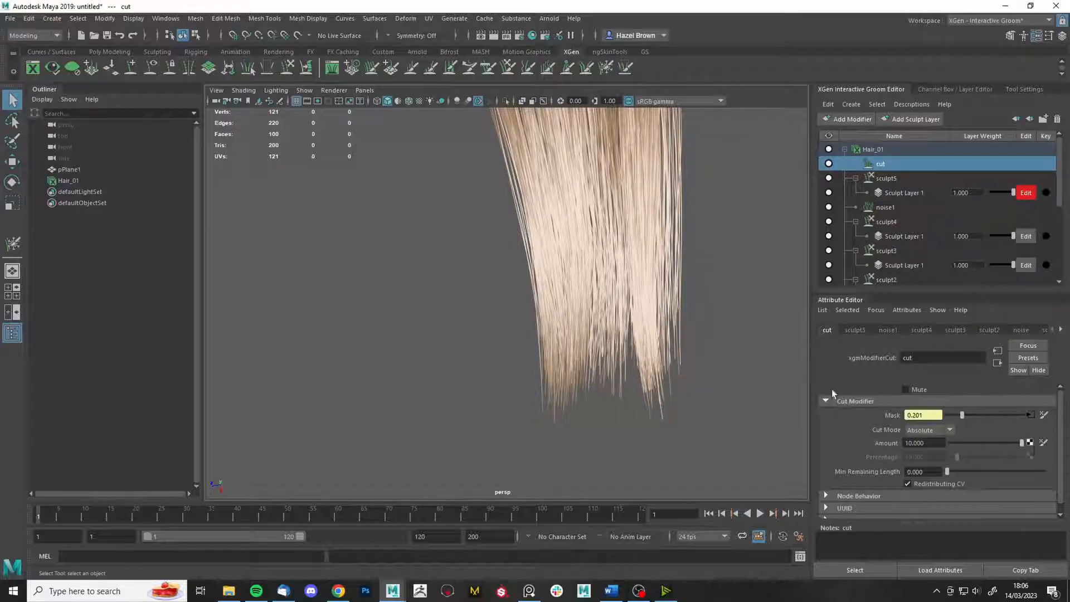
pyautogui.keyDown('alt'); pyautogui.moveTo(682, 335); pyautogui.dragTo(638, 232); pyautogui.keyUp('alt')
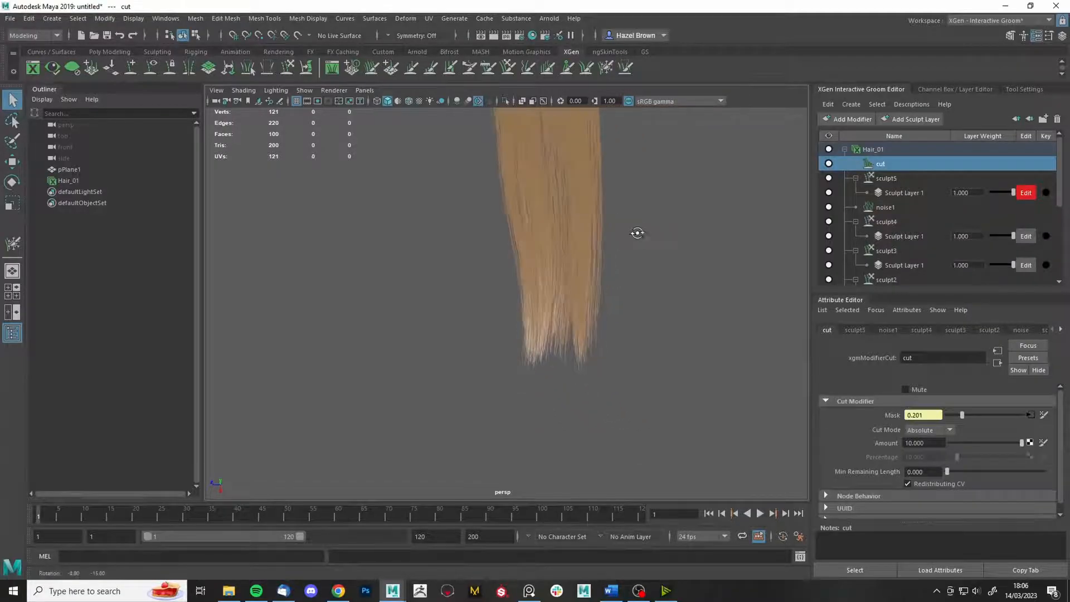
# - Add a sculpt6 layer and pick the Length brush, adjusting its size
pyautogui.click(862, 121)
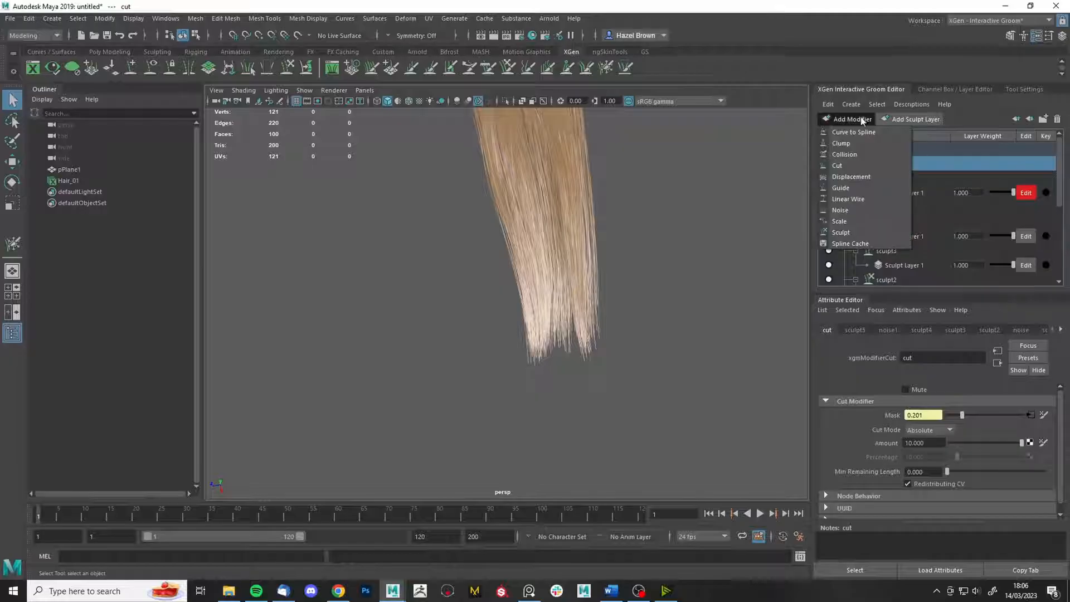
pyautogui.click(853, 232)
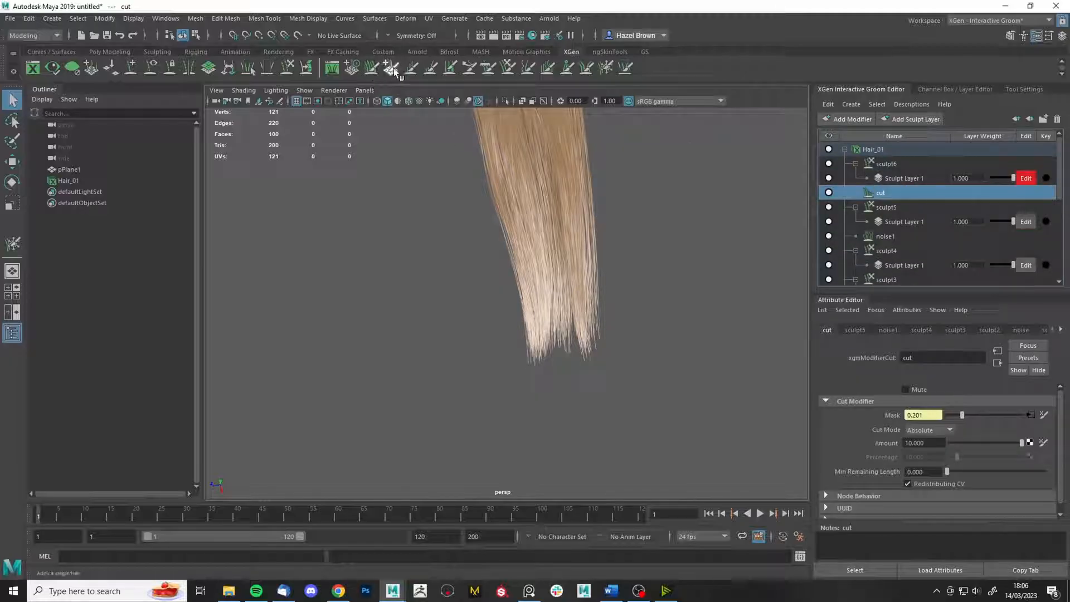
pyautogui.click(411, 72)
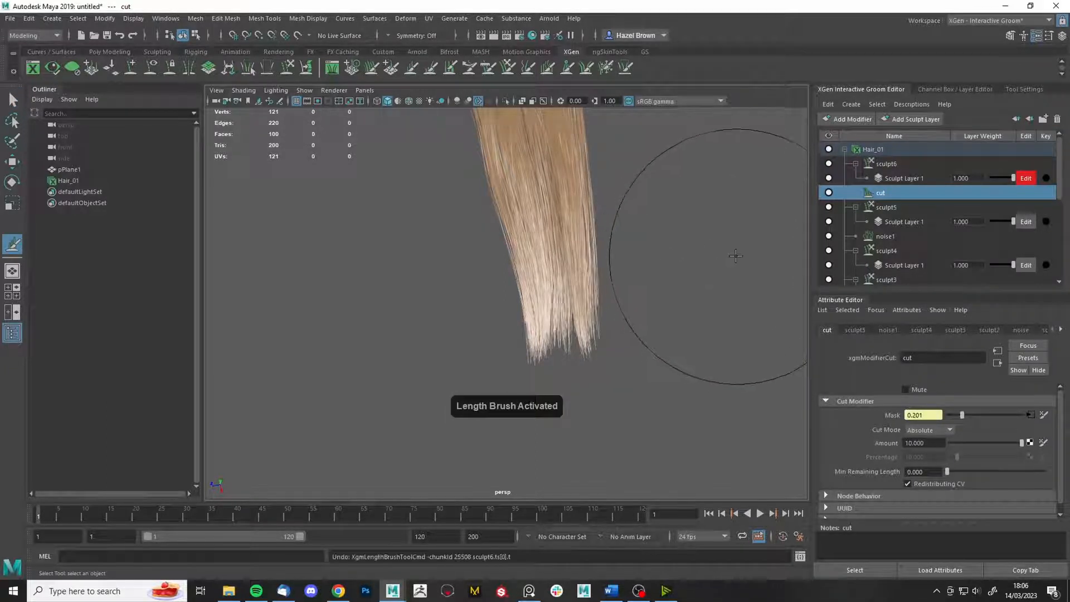
pyautogui.press('b')
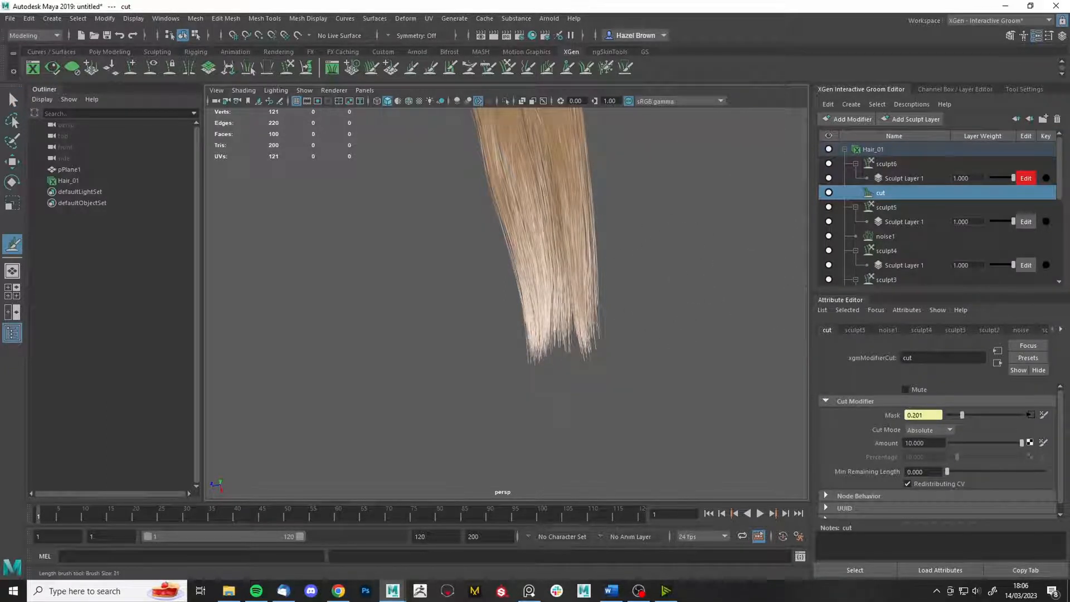
pyautogui.keyDown('alt'); pyautogui.moveTo(698, 384); pyautogui.dragTo(694, 396); pyautogui.keyUp('alt')
pyautogui.keyDown('alt'); pyautogui.moveTo(695, 396); pyautogui.dragTo(659, 364, button='right'); pyautogui.keyUp('alt')
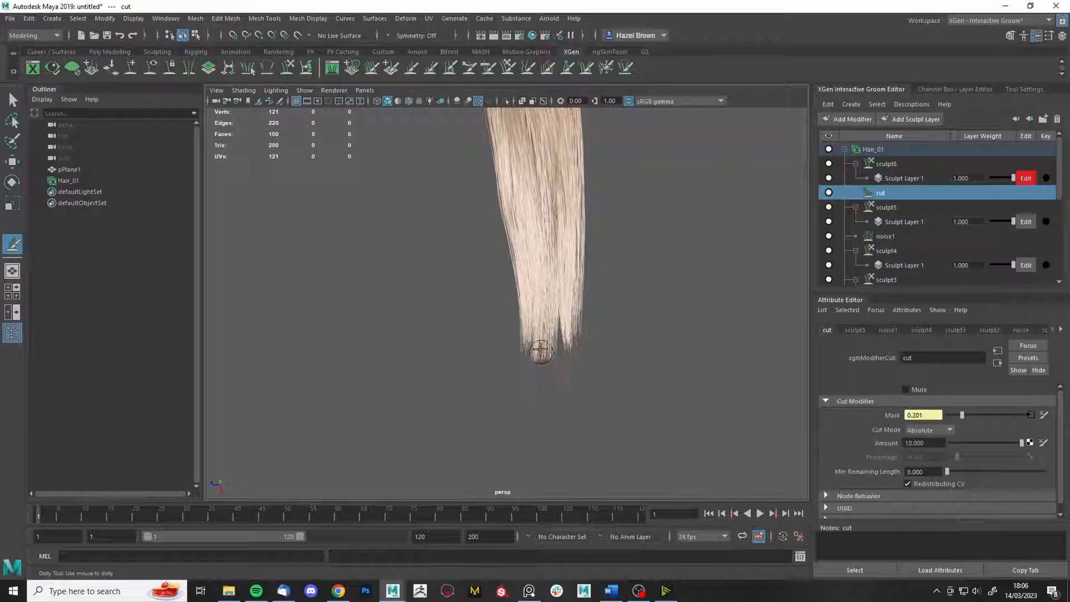
# - Lengthen the central hair tips on sculpt6, undoing unwanted strokes
pyautogui.hotkey('ctrl', 'z')
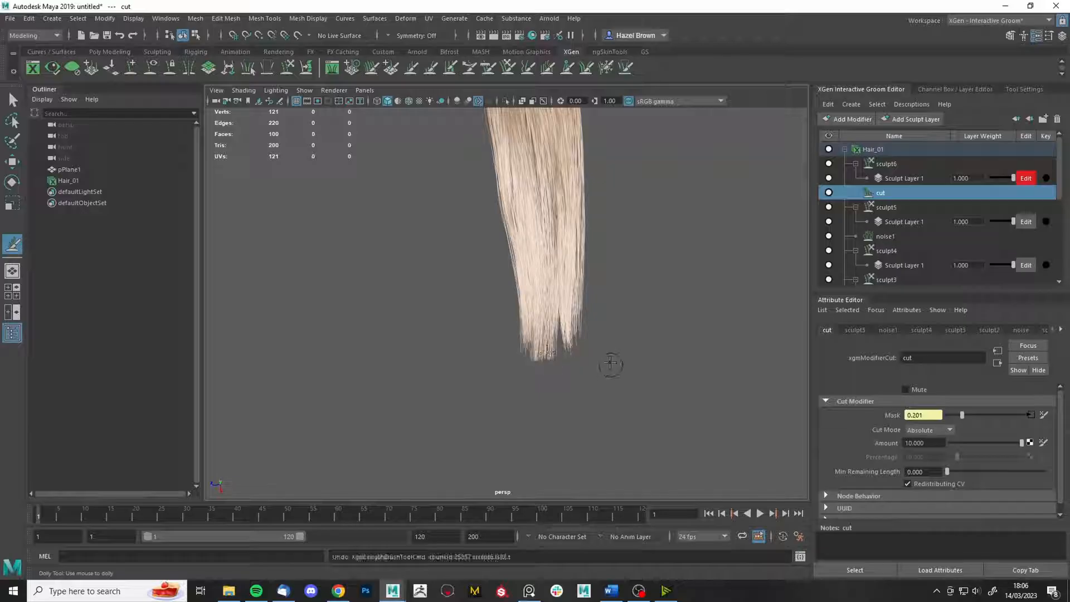
pyautogui.keyDown('alt'); pyautogui.moveTo(626, 341); pyautogui.dragTo(617, 402, button='right'); pyautogui.keyUp('alt')
pyautogui.moveTo(568, 336); pyautogui.dragTo(567, 361)
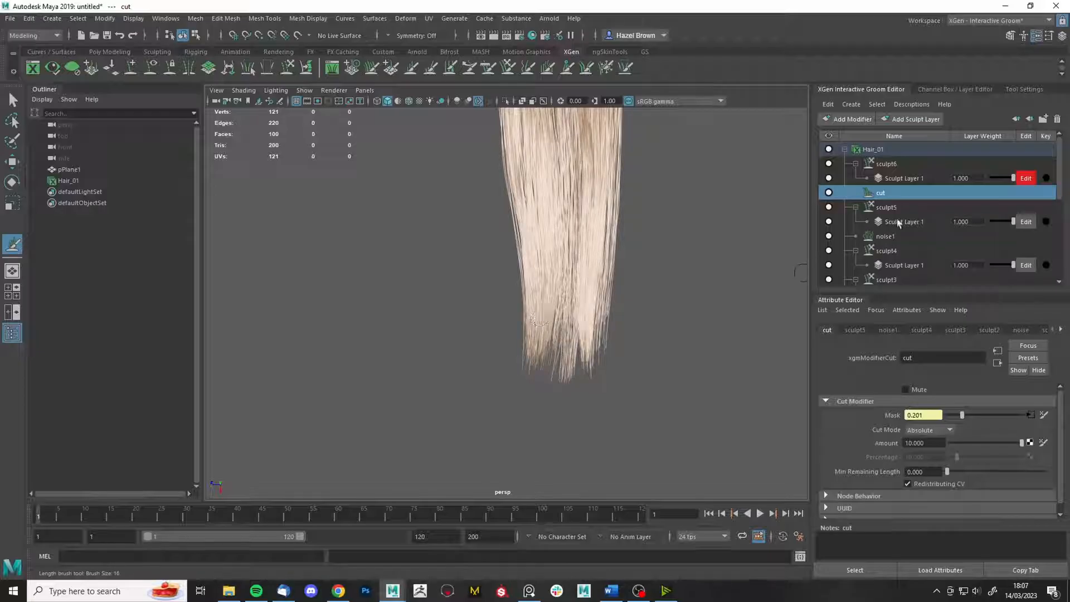
pyautogui.click(892, 164)
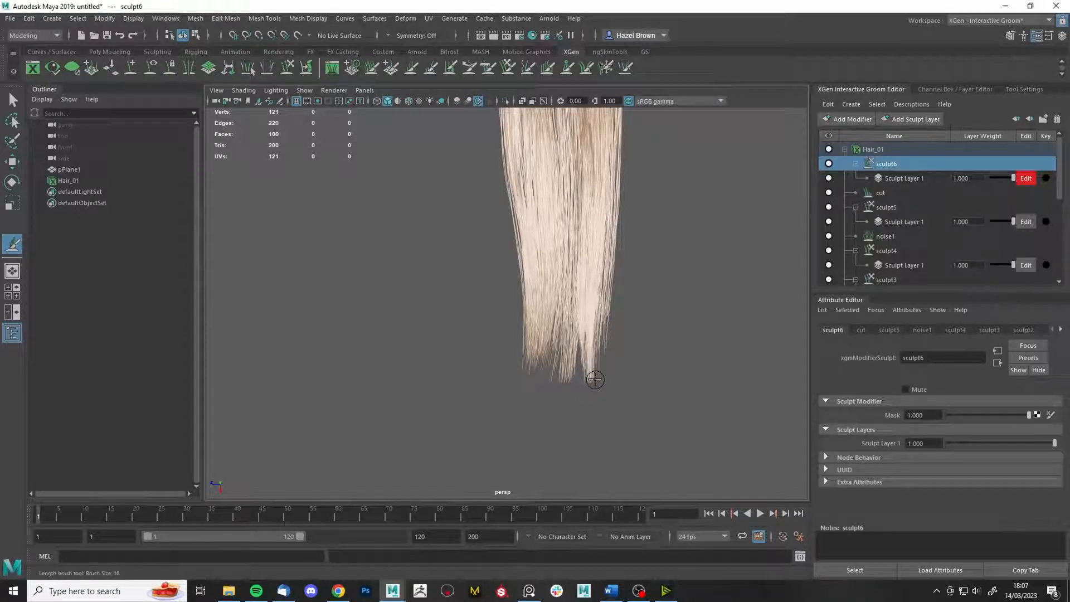
pyautogui.hotkey('ctrl', 'z')
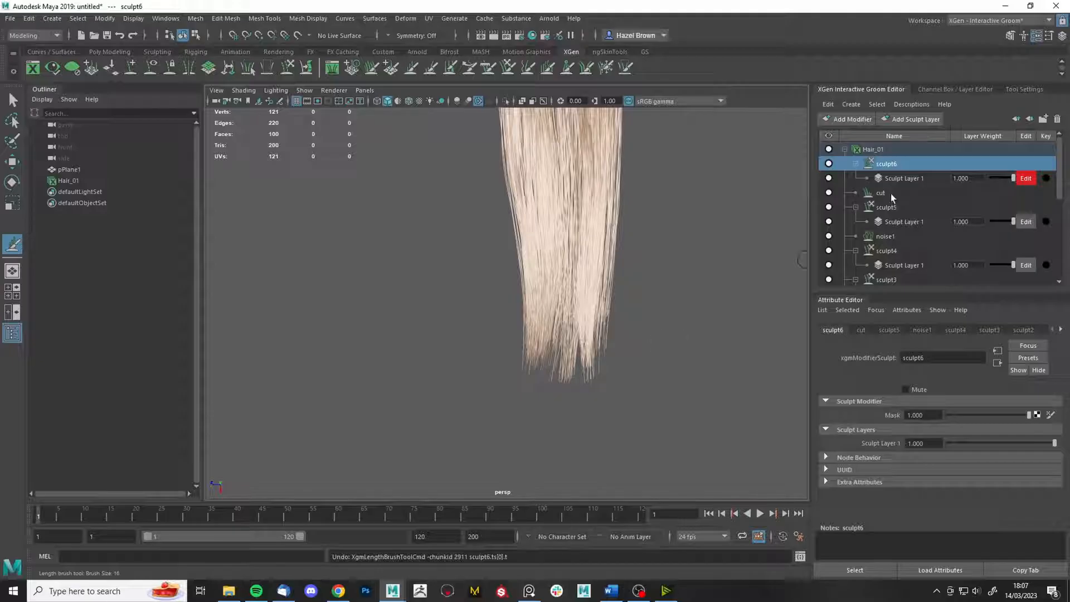
# - Set the cut modifier's Amount to 20
pyautogui.click(891, 193)
pyautogui.moveTo(937, 443); pyautogui.dragTo(882, 441)
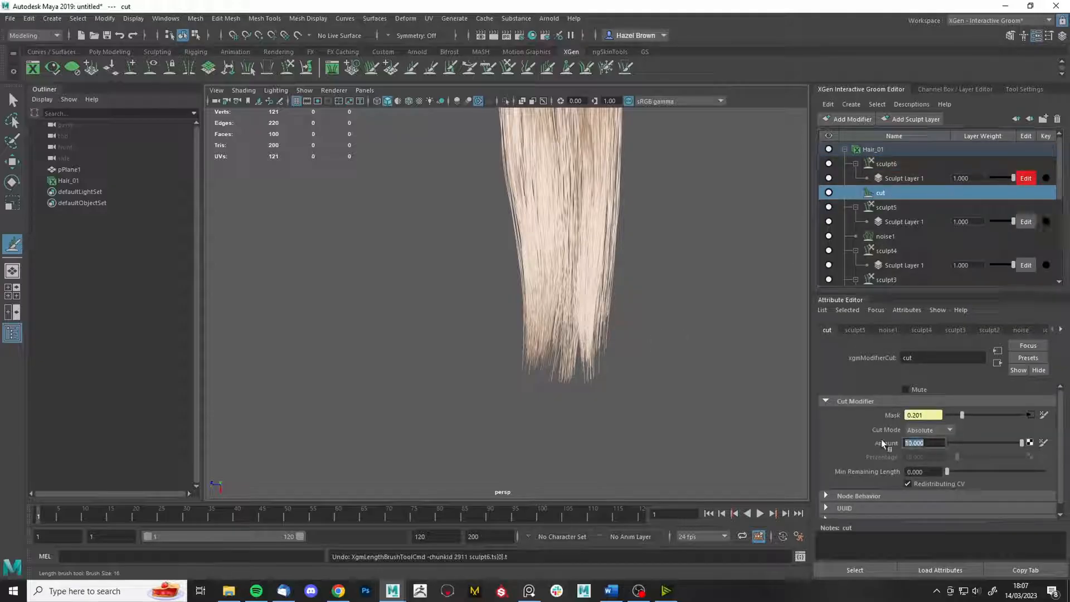
pyautogui.write('20')
pyautogui.press('Return')
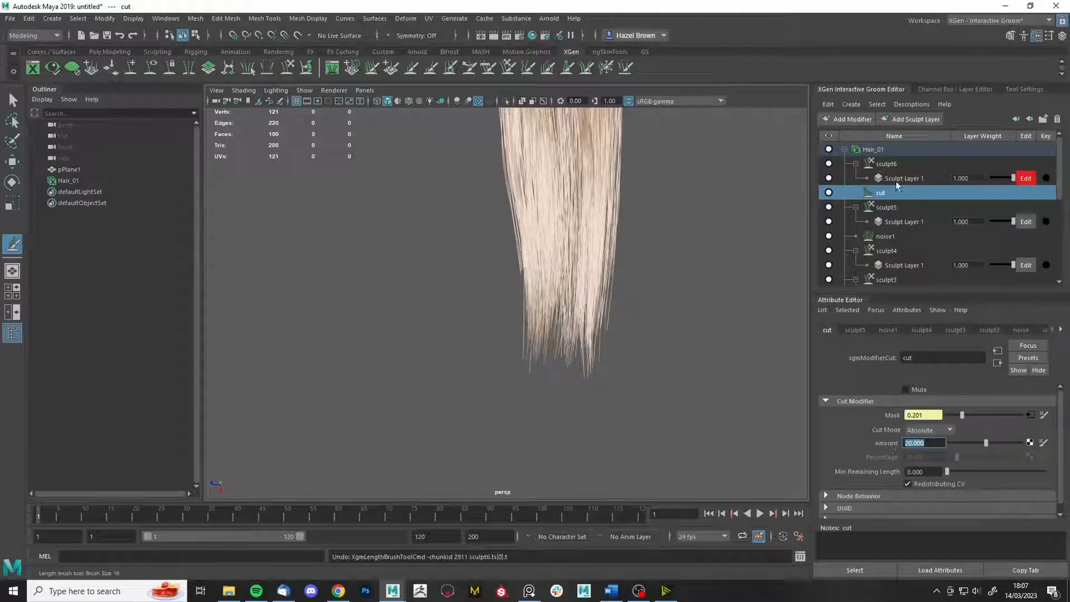
# - Back on sculpt6, lengthen strands along the left and right edges and centre
pyautogui.click(892, 165)
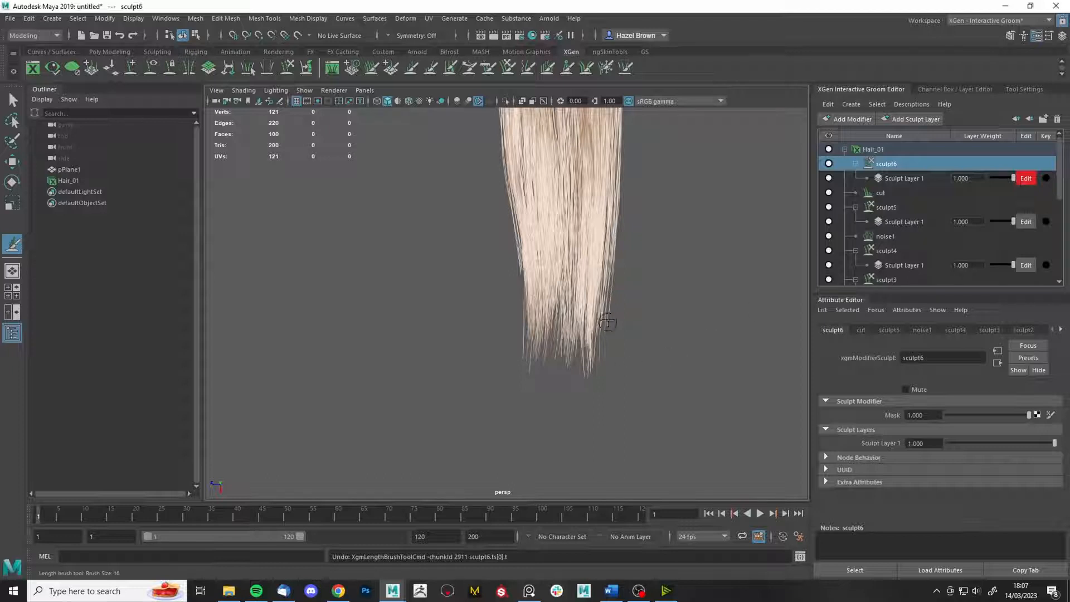
pyautogui.moveTo(607, 322); pyautogui.dragTo(609, 323)
pyautogui.moveTo(521, 271); pyautogui.dragTo(517, 313)
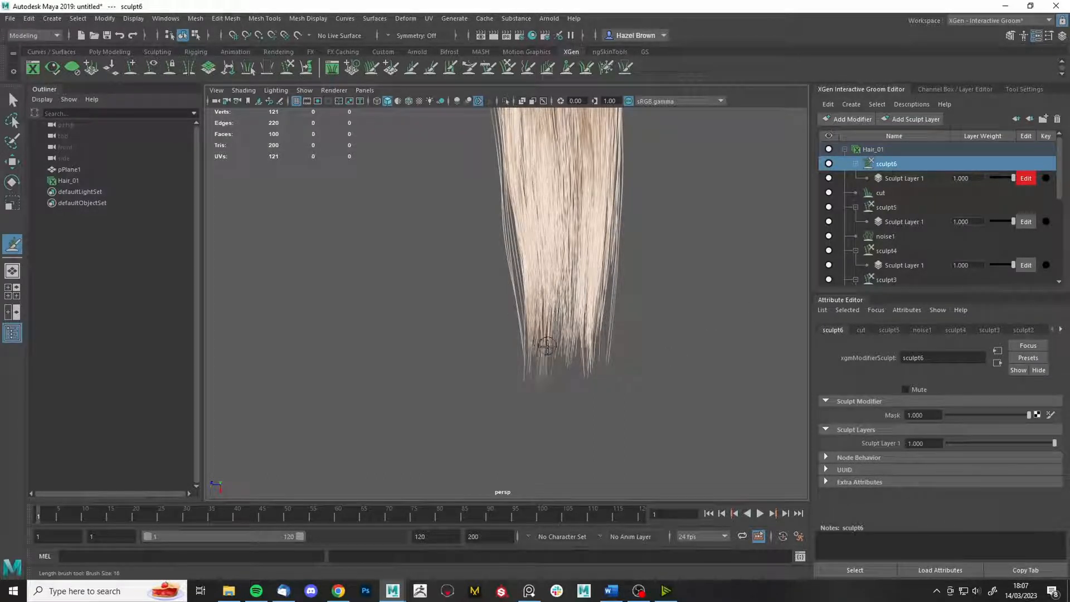
pyautogui.moveTo(568, 351); pyautogui.dragTo(655, 360)
pyautogui.moveTo(515, 296); pyautogui.dragTo(517, 288)
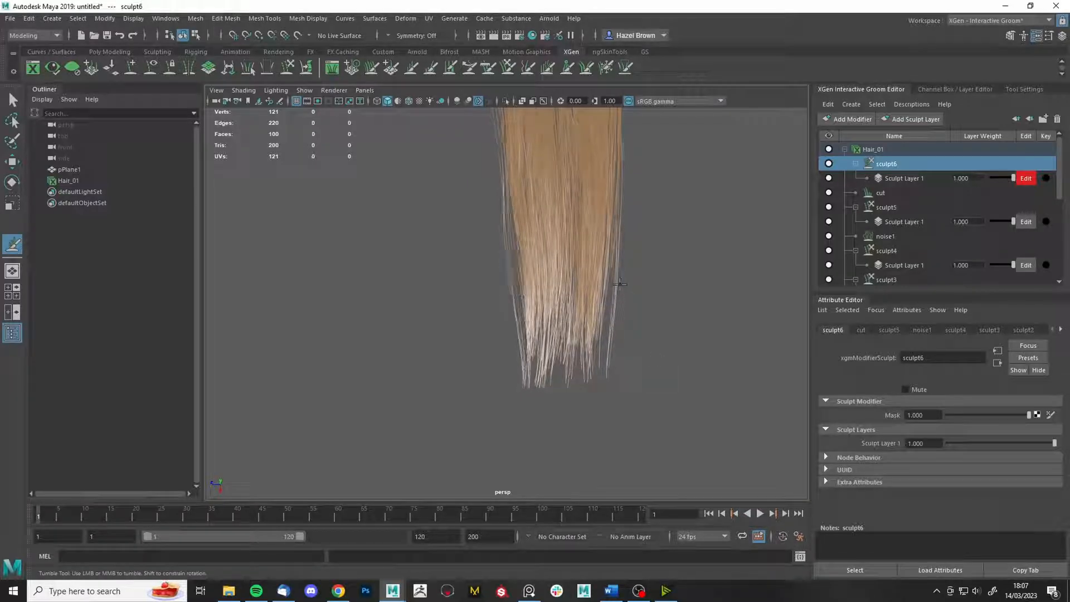
pyautogui.moveTo(615, 269); pyautogui.dragTo(610, 264)
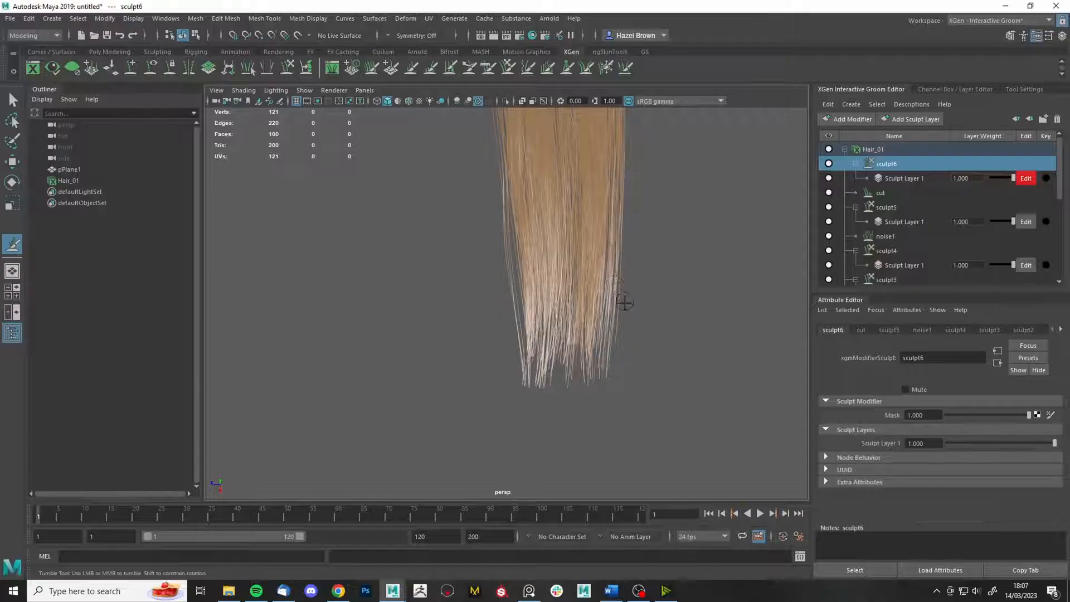
pyautogui.moveTo(639, 313)
pyautogui.keyDown('alt'); pyautogui.mouseDown()
pyautogui.moveTo(627, 302)
pyautogui.moveTo(649, 357)
pyautogui.mouseUp(); pyautogui.keyUp('alt')
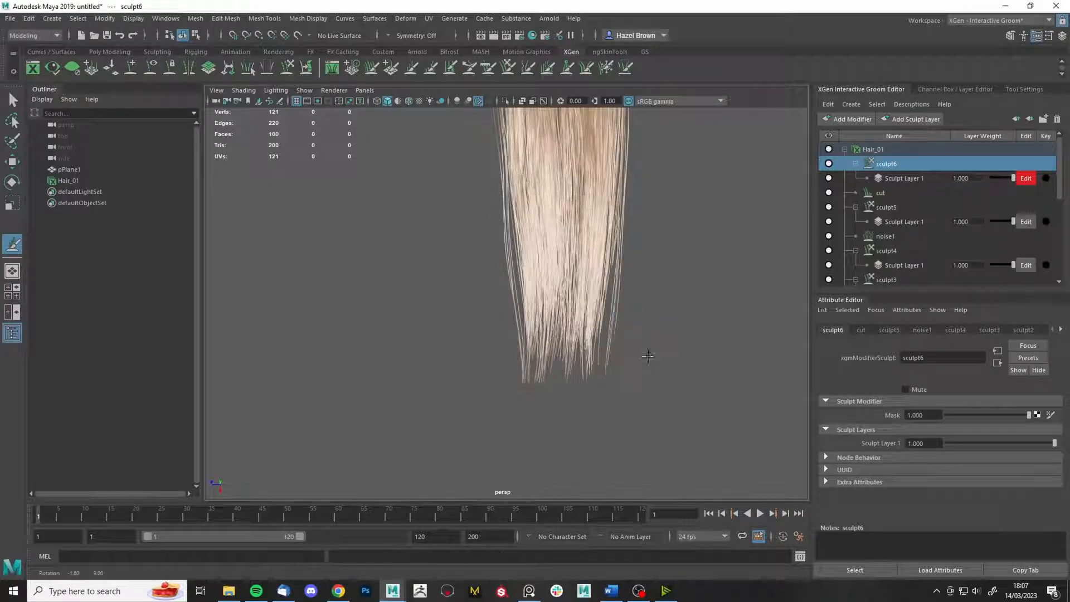
pyautogui.moveTo(614, 257); pyautogui.dragTo(618, 258)
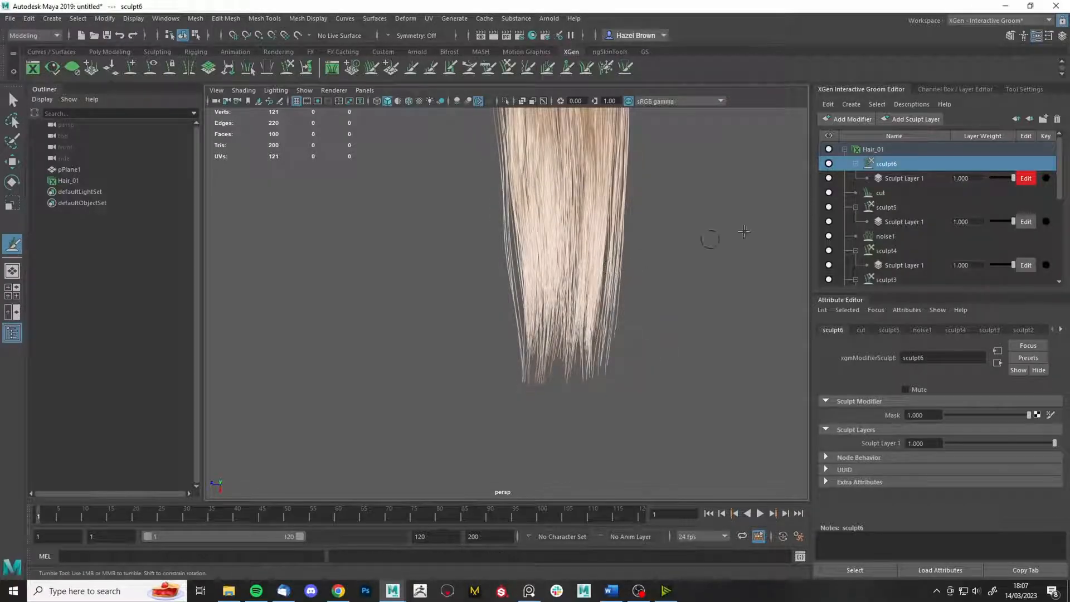
# - Compare the hair with and without Sculpt Layer 1, keeping its weight unchanged
pyautogui.moveTo(1002, 180)
pyautogui.mouseDown()
pyautogui.moveTo(979, 188)
pyautogui.moveTo(1022, 179)
pyautogui.mouseUp()
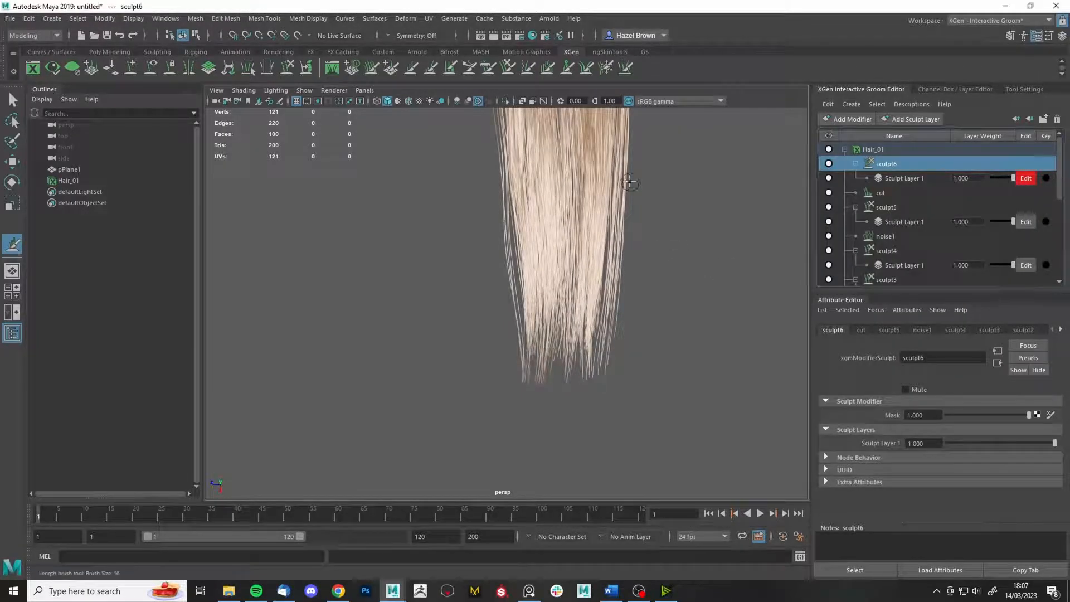
pyautogui.moveTo(630, 184)
pyautogui.keyDown('alt'); pyautogui.mouseDown()
pyautogui.moveTo(707, 241)
pyautogui.moveTo(685, 235)
pyautogui.moveTo(704, 264)
pyautogui.moveTo(662, 292)
pyautogui.mouseUp(); pyautogui.keyUp('alt')
pyautogui.keyDown('alt'); pyautogui.moveTo(594, 368); pyautogui.dragTo(690, 472, button='right'); pyautogui.keyUp('alt')
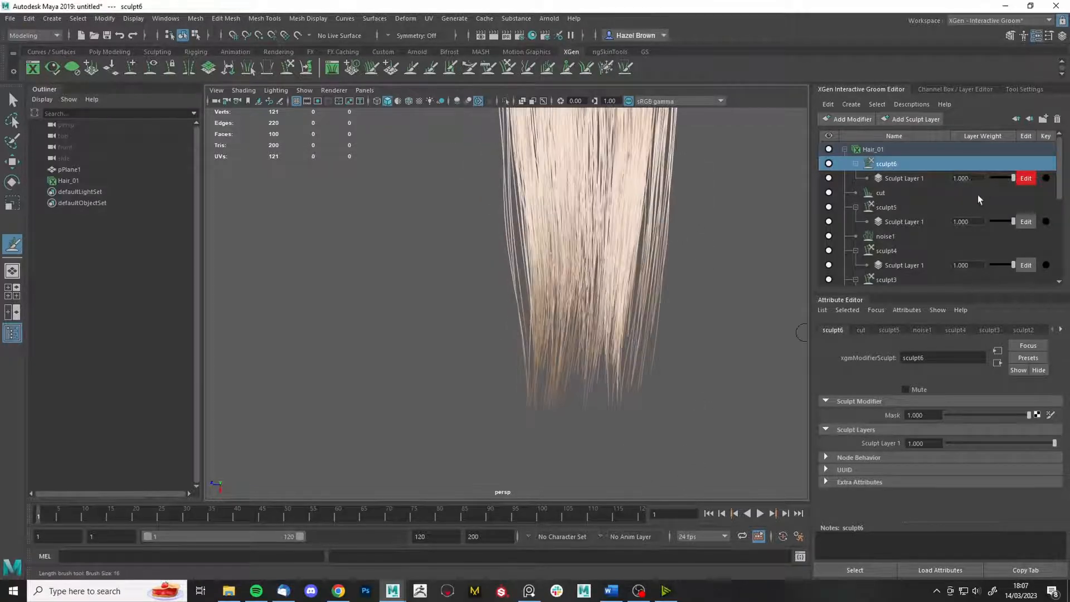
pyautogui.moveTo(1009, 177); pyautogui.dragTo(1008, 179)
pyautogui.hotkey('ctrl', 'z')
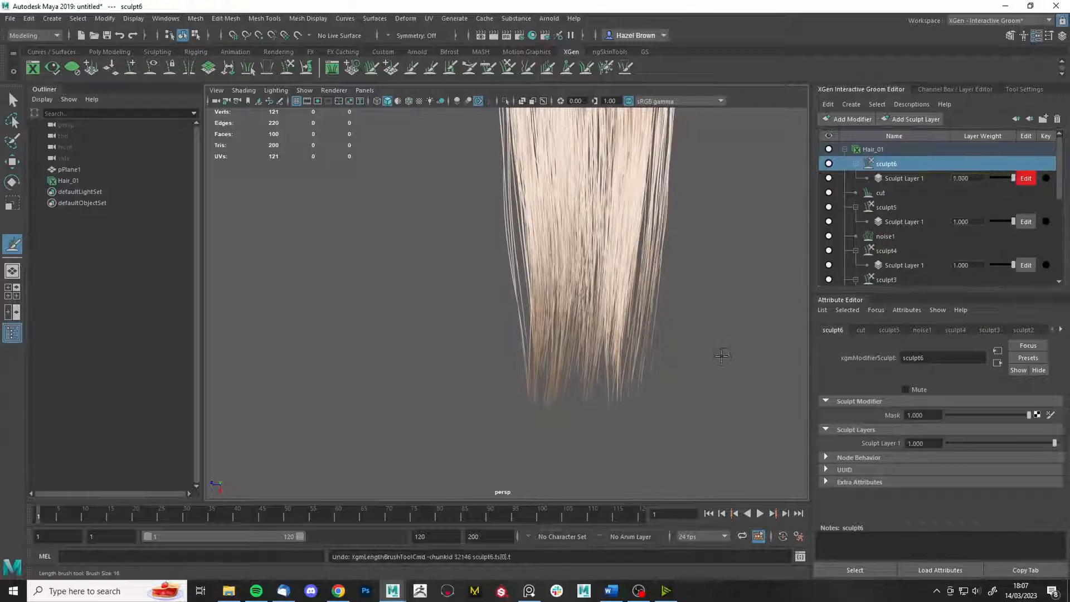
pyautogui.hotkey('ctrl', 'z')
pyautogui.hotkey('ctrl', 'z')
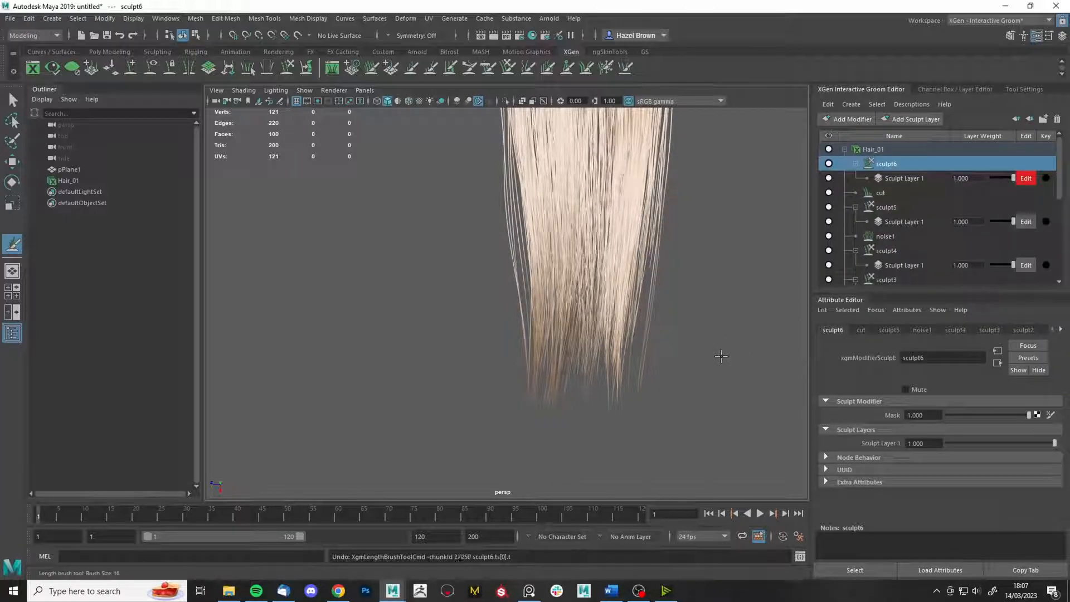
# - Redo the central tips and reshape the left-edge strands with the Length brush
pyautogui.moveTo(580, 345); pyautogui.dragTo(571, 334)
pyautogui.hotkey('ctrl', 'z')
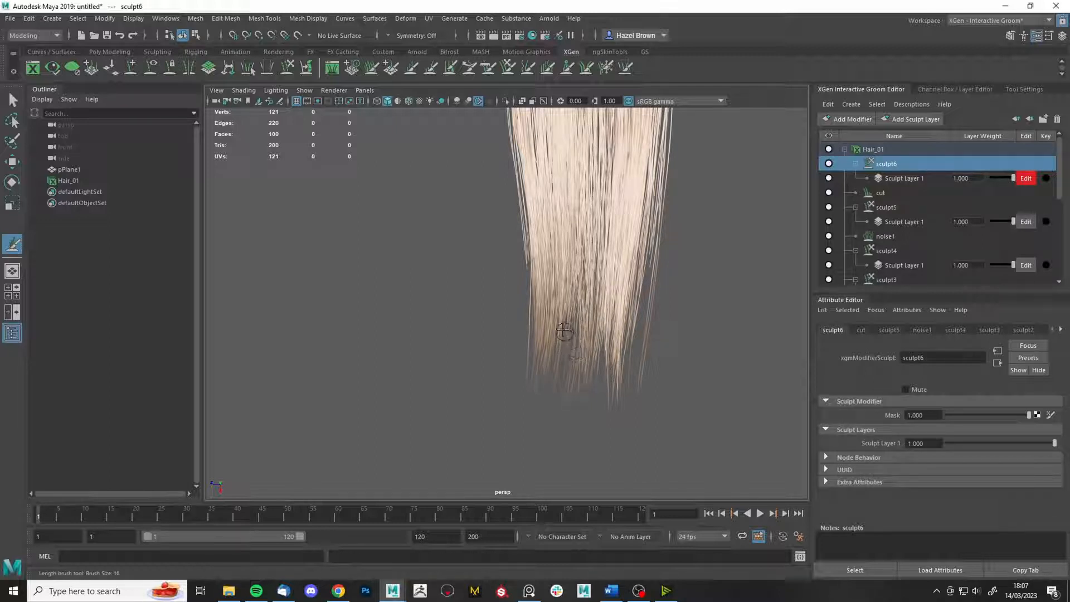
pyautogui.keyDown('alt'); pyautogui.moveTo(660, 356); pyautogui.dragTo(669, 358); pyautogui.keyUp('alt')
pyautogui.keyDown('alt'); pyautogui.moveTo(669, 359); pyautogui.dragTo(648, 242, button='right'); pyautogui.keyUp('alt')
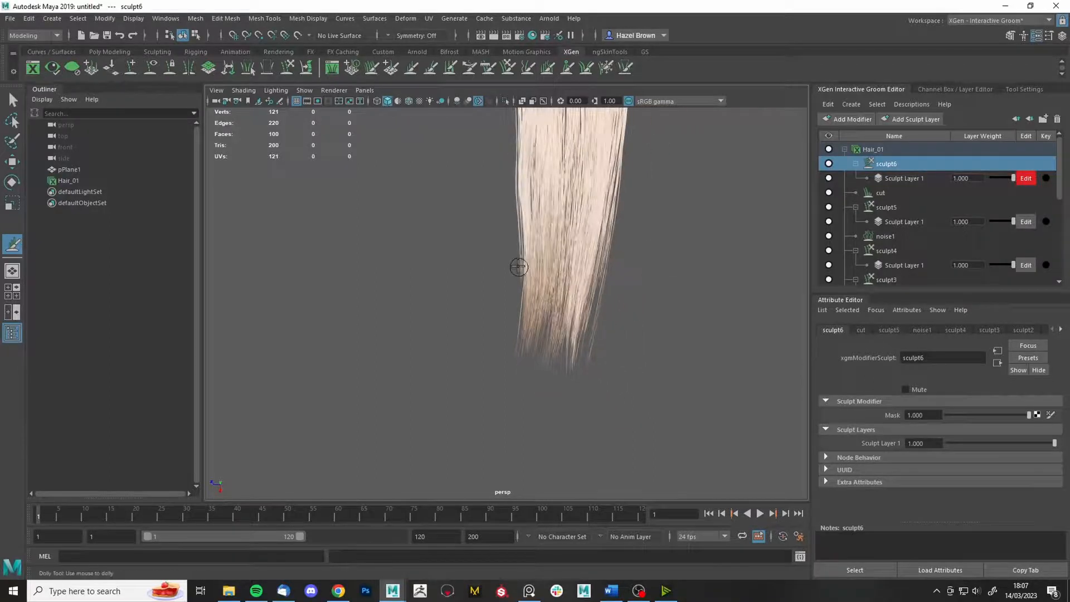
pyautogui.moveTo(520, 268); pyautogui.dragTo(518, 260)
pyautogui.keyDown('alt'); pyautogui.moveTo(567, 312); pyautogui.dragTo(684, 358); pyautogui.keyUp('alt')
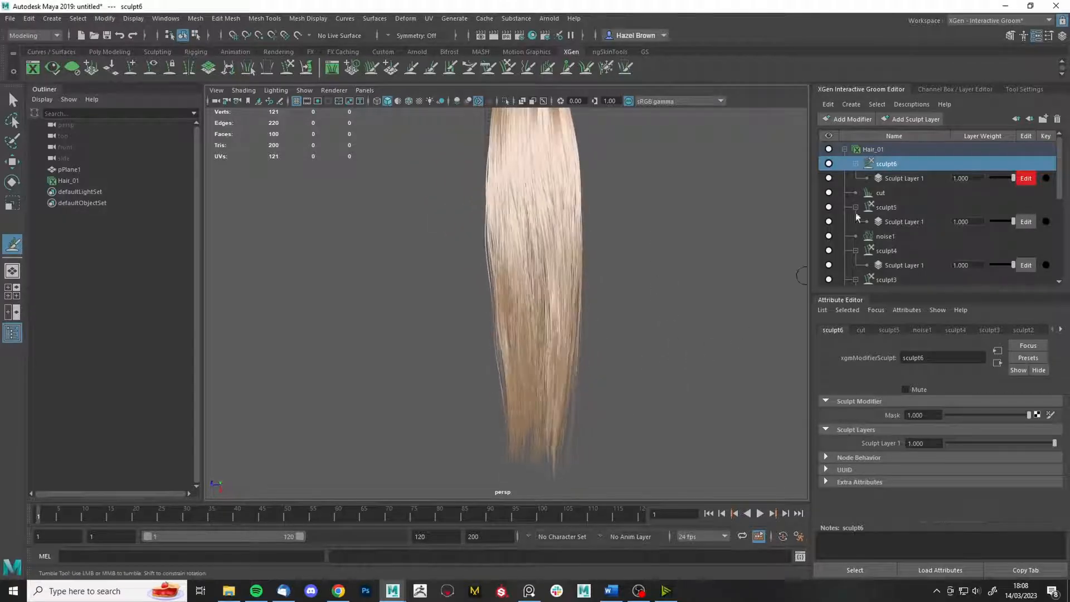
# - Add a sculpt7 modifier, toggle noise1 off and on to compare, then select sculpt7
pyautogui.click(852, 119)
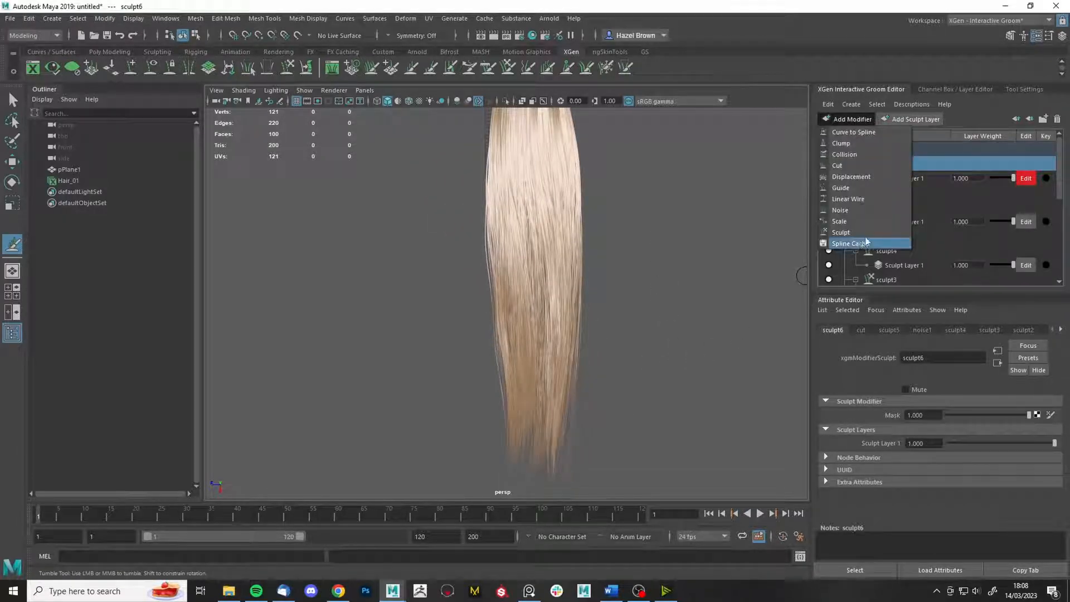
pyautogui.click(847, 241)
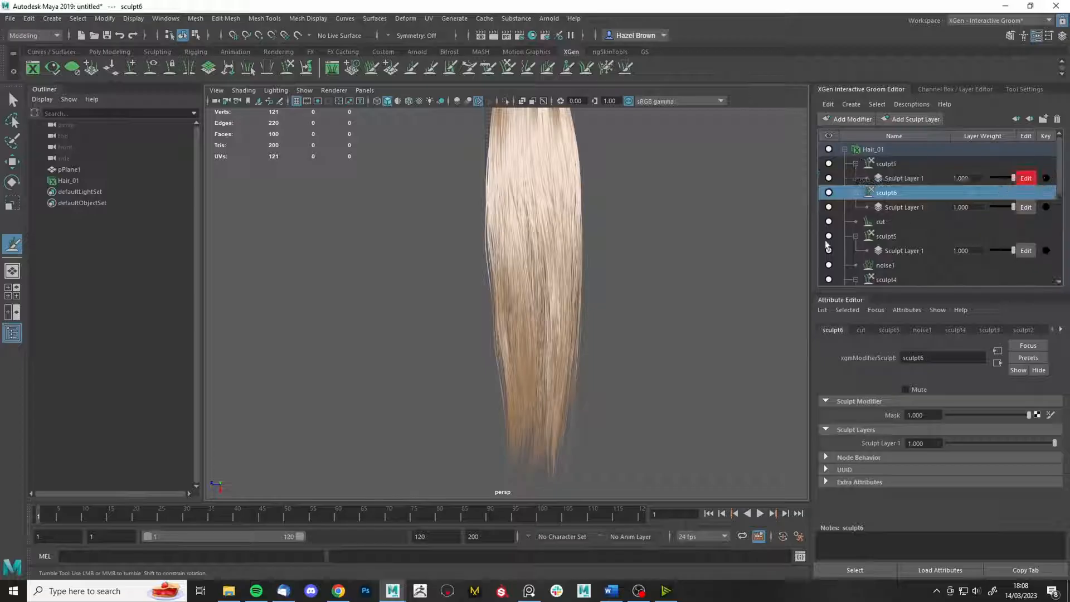
pyautogui.click(830, 266)
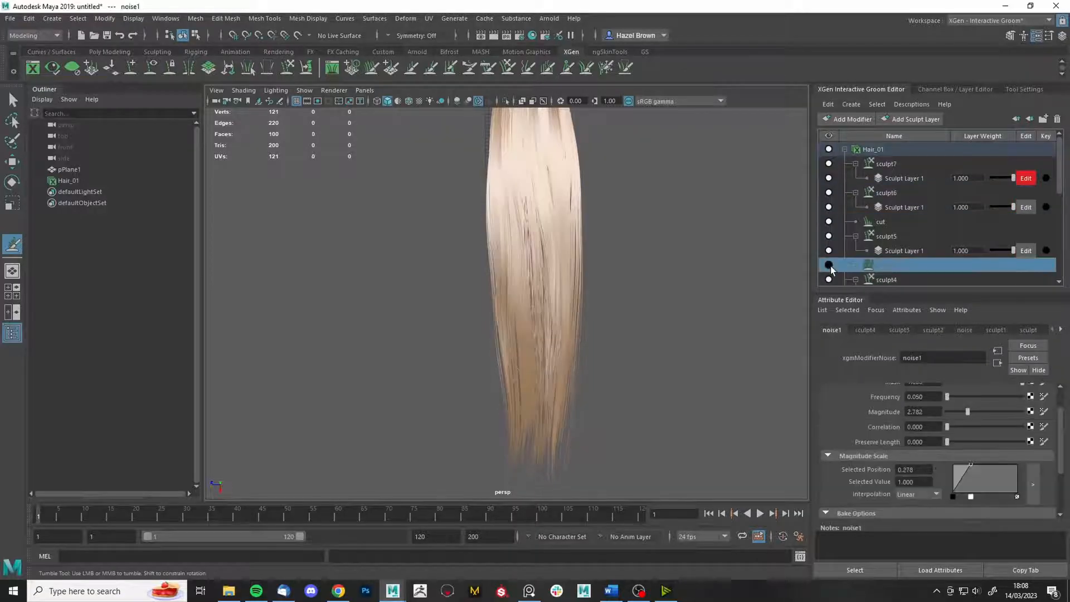
pyautogui.click(830, 266)
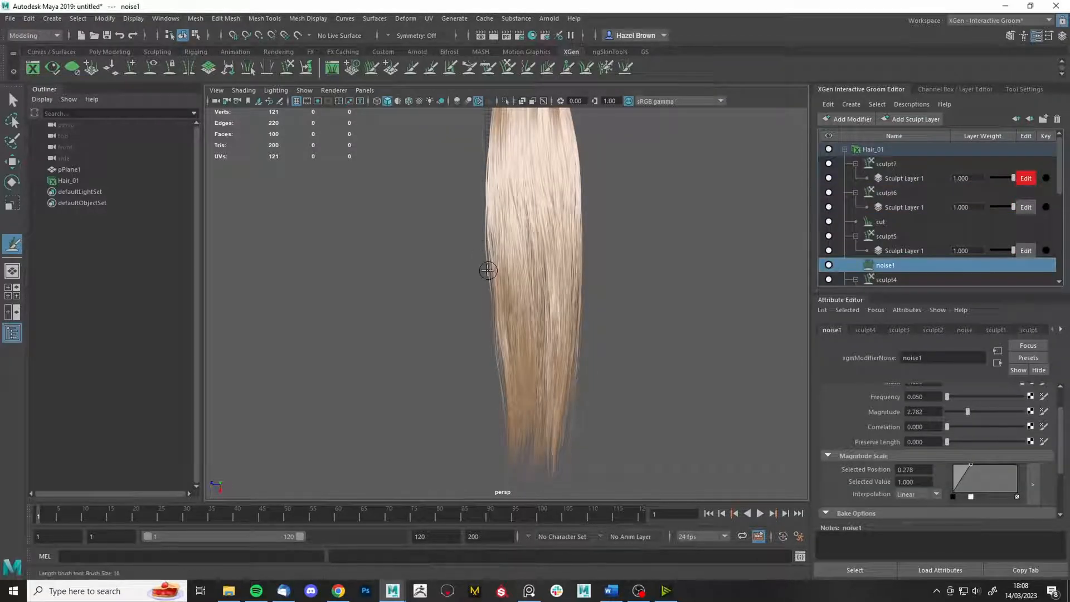
pyautogui.click(912, 166)
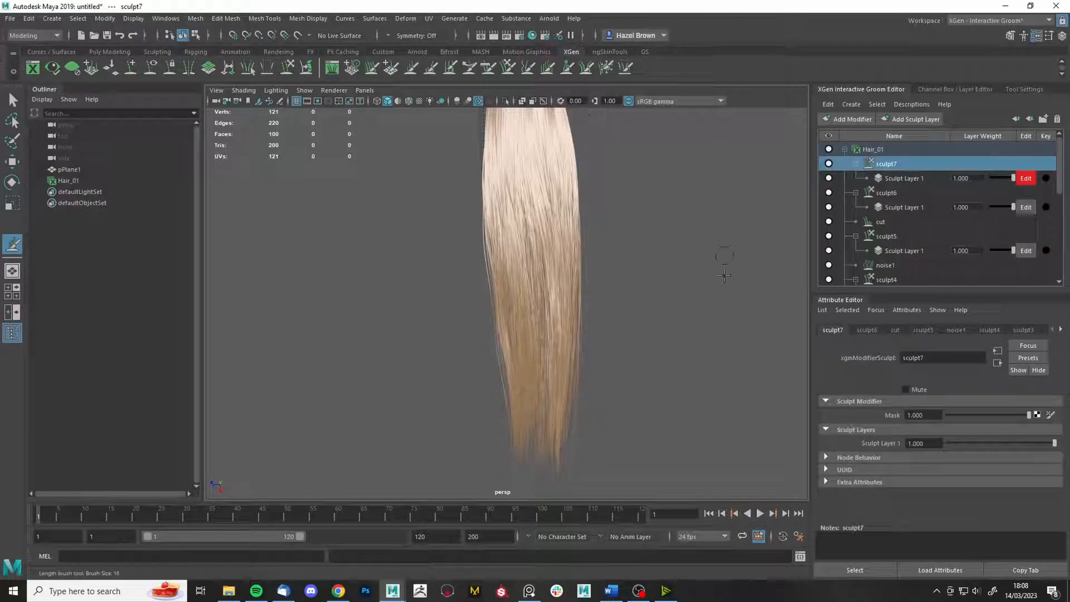
# - Freeze the outer edge strands on sculpt7, undoing one stroke
pyautogui.keyDown('alt'); pyautogui.moveTo(725, 276); pyautogui.dragTo(741, 444, button='right'); pyautogui.keyUp('alt')
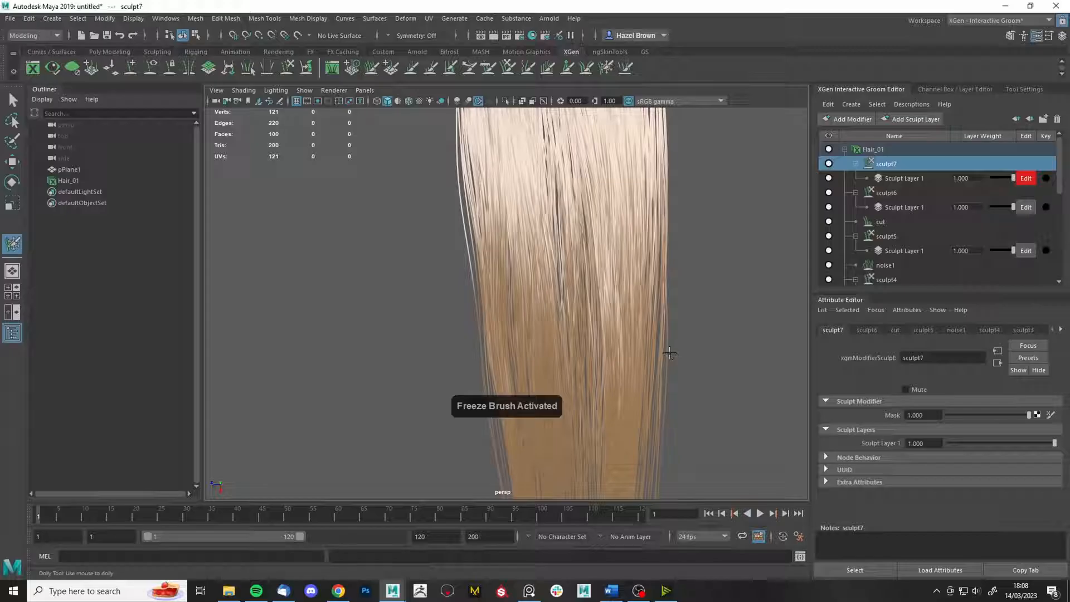
pyautogui.hotkey('ctrl', 'z')
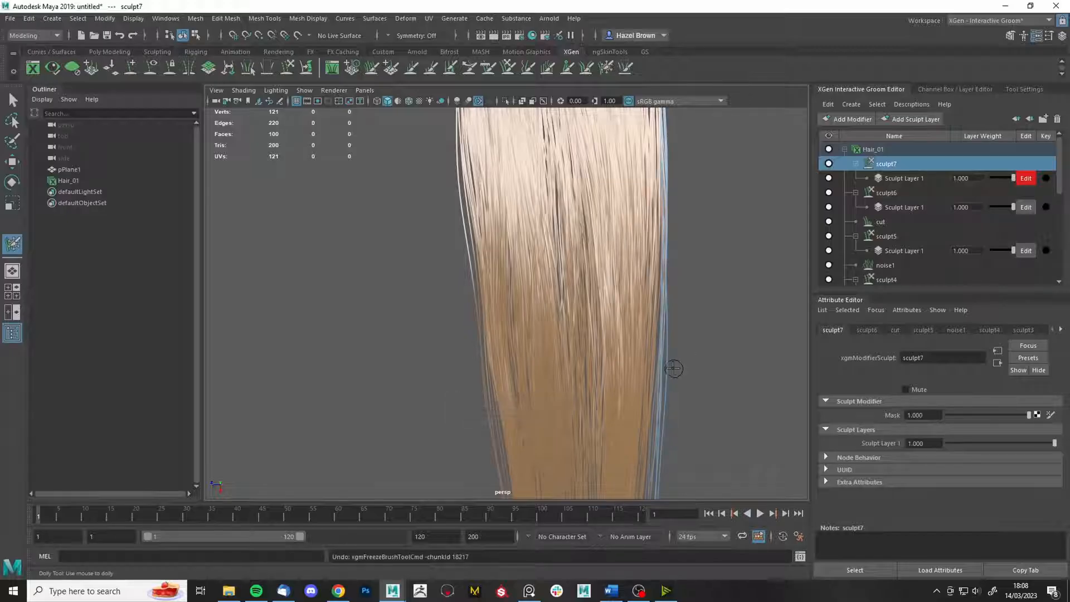
pyautogui.keyDown('alt'); pyautogui.moveTo(699, 394); pyautogui.dragTo(658, 330, button='middle'); pyautogui.keyUp('alt')
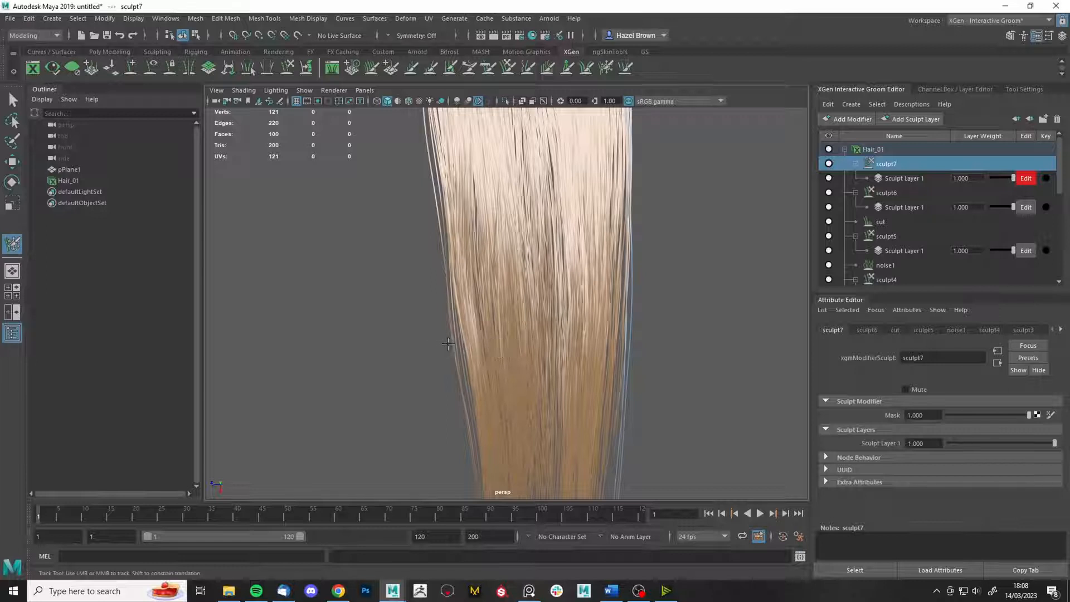
# - Switch to the Grab brush and frame the whole hair
pyautogui.click(511, 67)
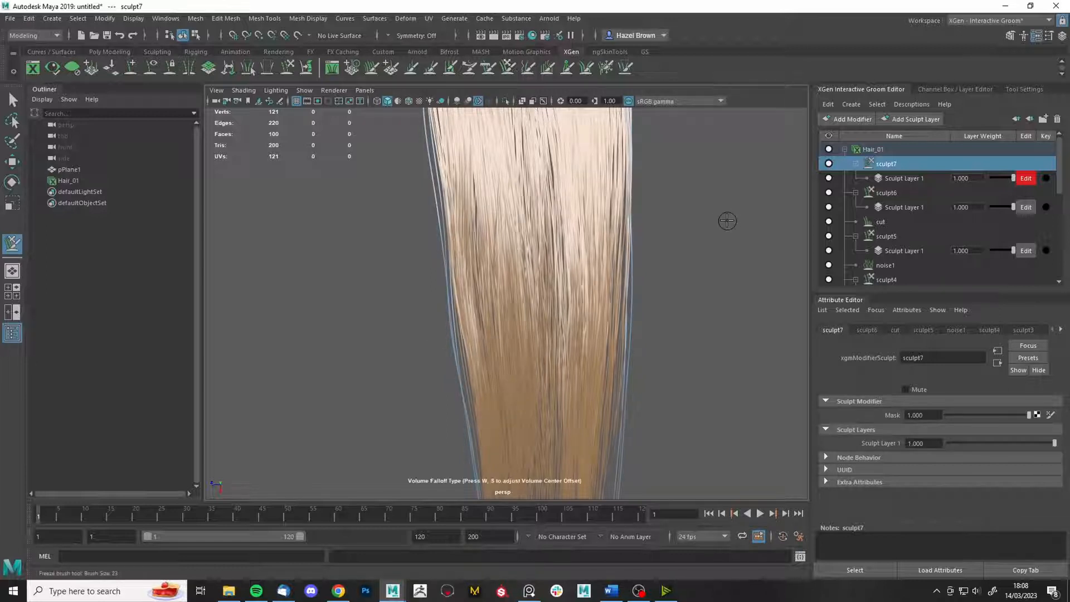
pyautogui.keyDown('alt'); pyautogui.moveTo(747, 207); pyautogui.dragTo(714, 162, button='right'); pyautogui.keyUp('alt')
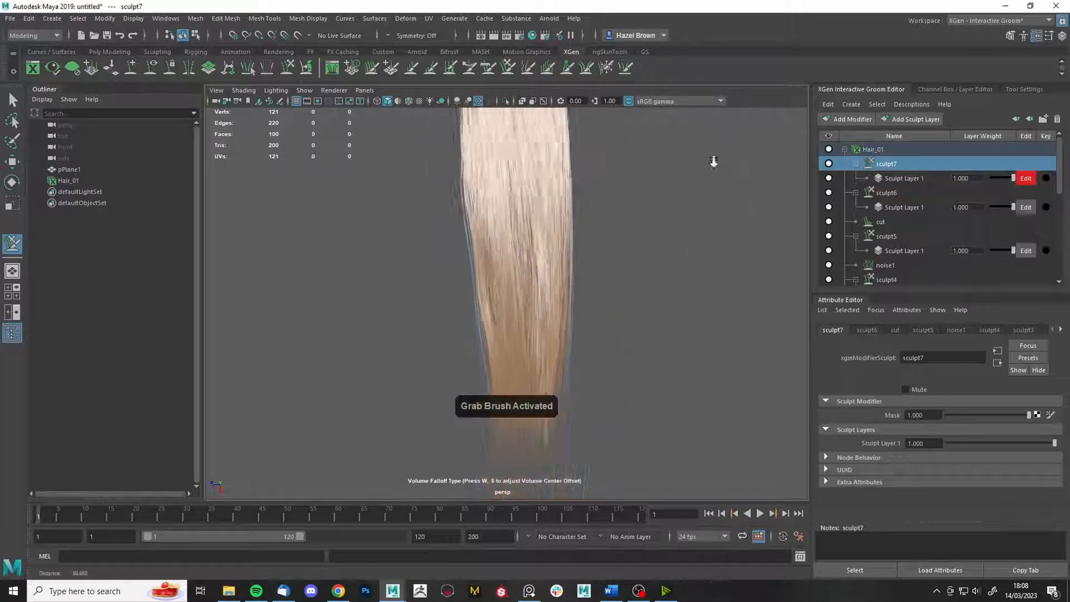
pyautogui.keyDown('alt'); pyautogui.moveTo(714, 162); pyautogui.dragTo(696, 203, button='middle'); pyautogui.keyUp('alt')
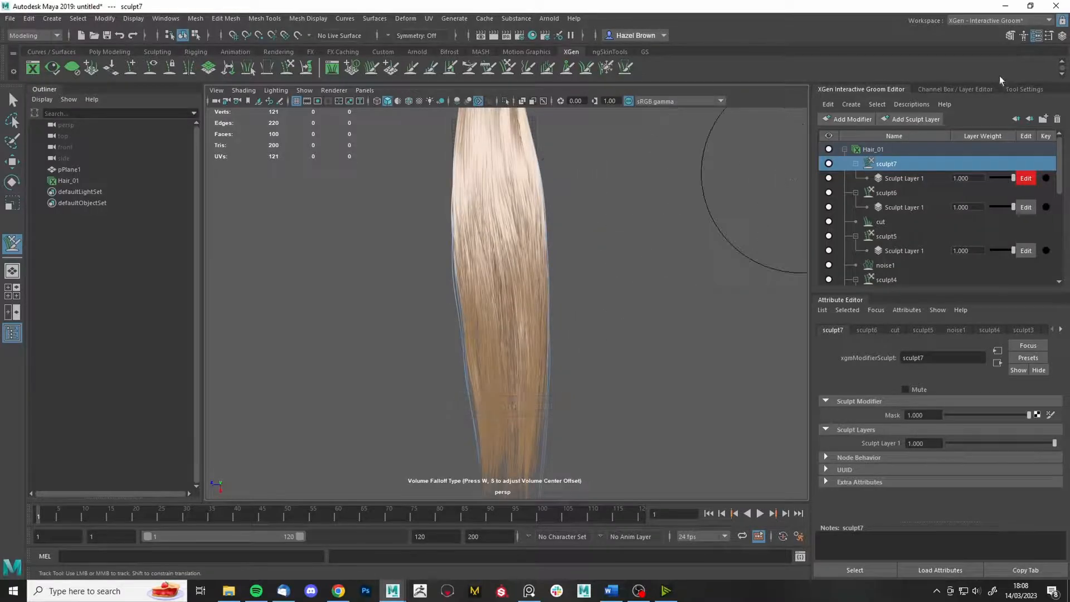
# - Pull the right-edge strands slightly outward with the Grab brush
pyautogui.click(1023, 89)
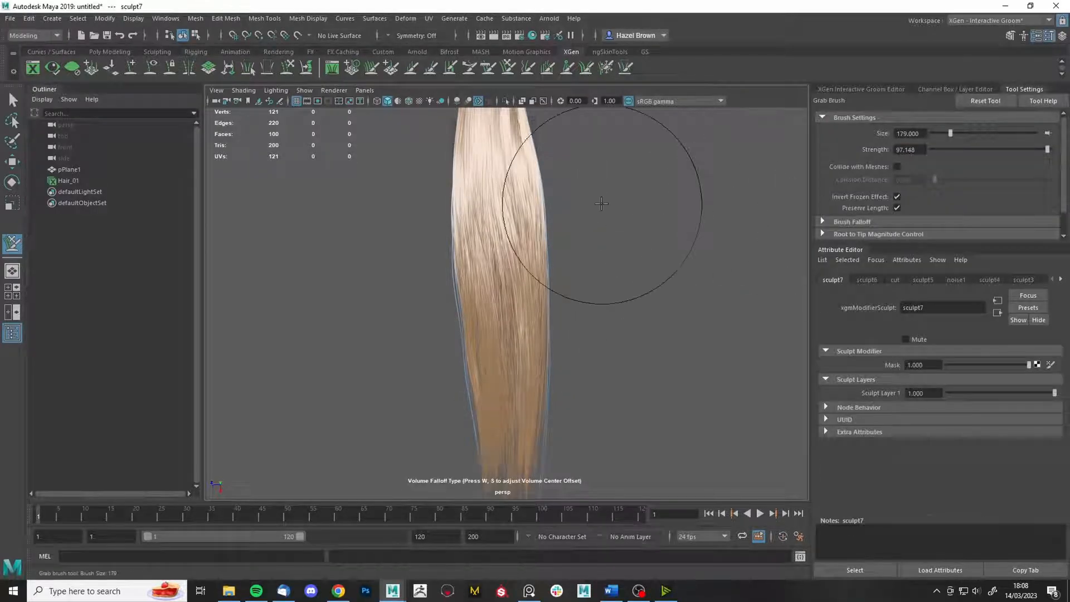
pyautogui.keyDown('alt'); pyautogui.moveTo(603, 203); pyautogui.dragTo(564, 313, button='middle'); pyautogui.keyUp('alt')
pyautogui.moveTo(515, 317); pyautogui.dragTo(522, 316)
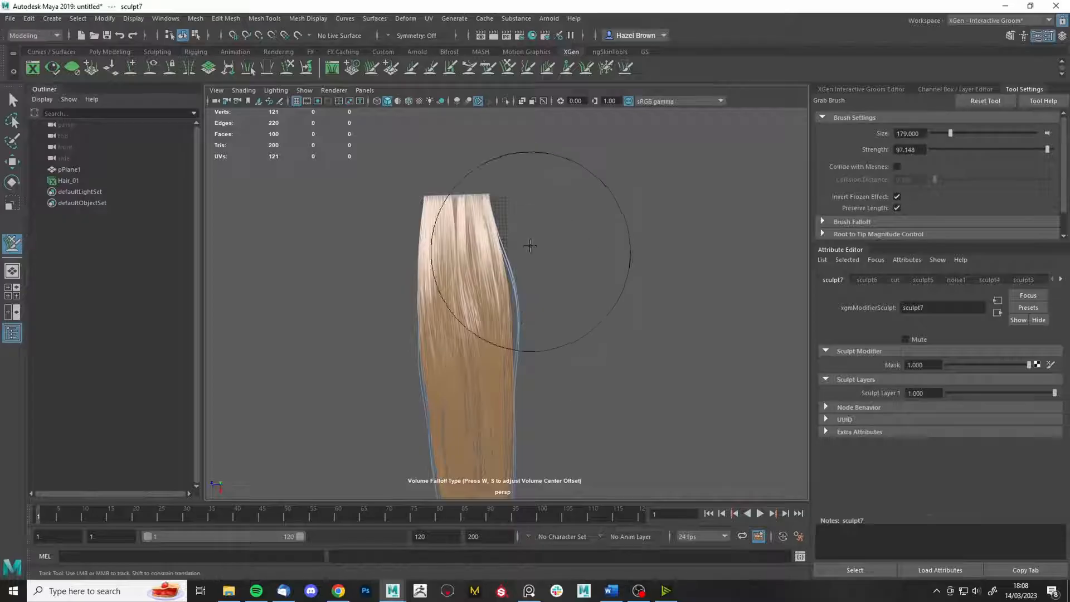
pyautogui.hotkey('ctrl', 'z')
pyautogui.hotkey('ctrl', 'z')
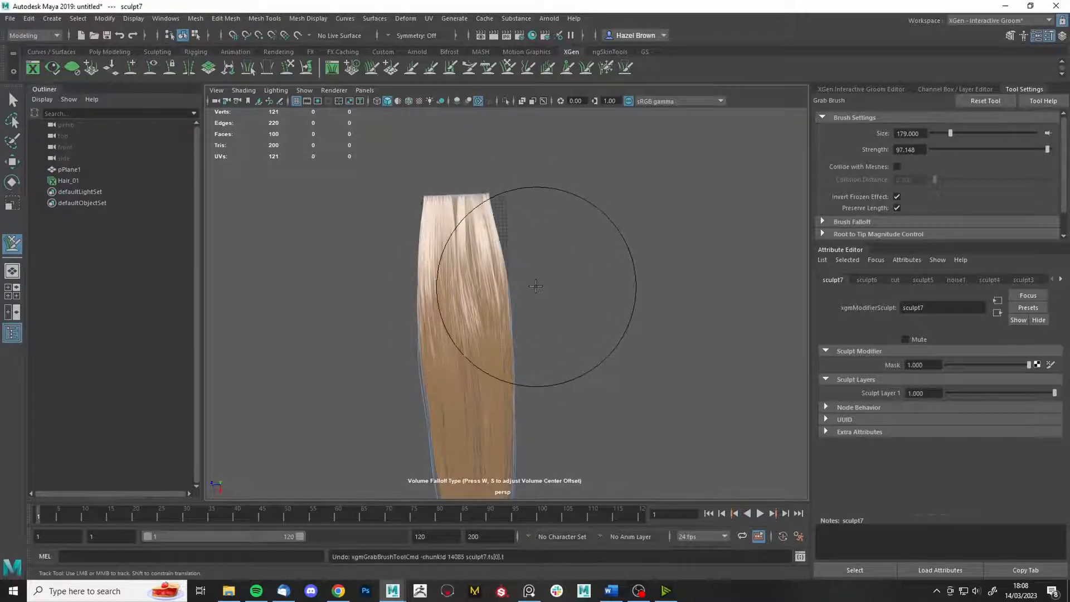
pyautogui.moveTo(528, 284); pyautogui.dragTo(535, 285)
pyautogui.moveTo(545, 420); pyautogui.dragTo(542, 412)
pyautogui.keyDown('alt'); pyautogui.moveTo(515, 425); pyautogui.dragTo(522, 353, button='middle'); pyautogui.keyUp('alt')
pyautogui.moveTo(498, 372); pyautogui.dragTo(489, 371)
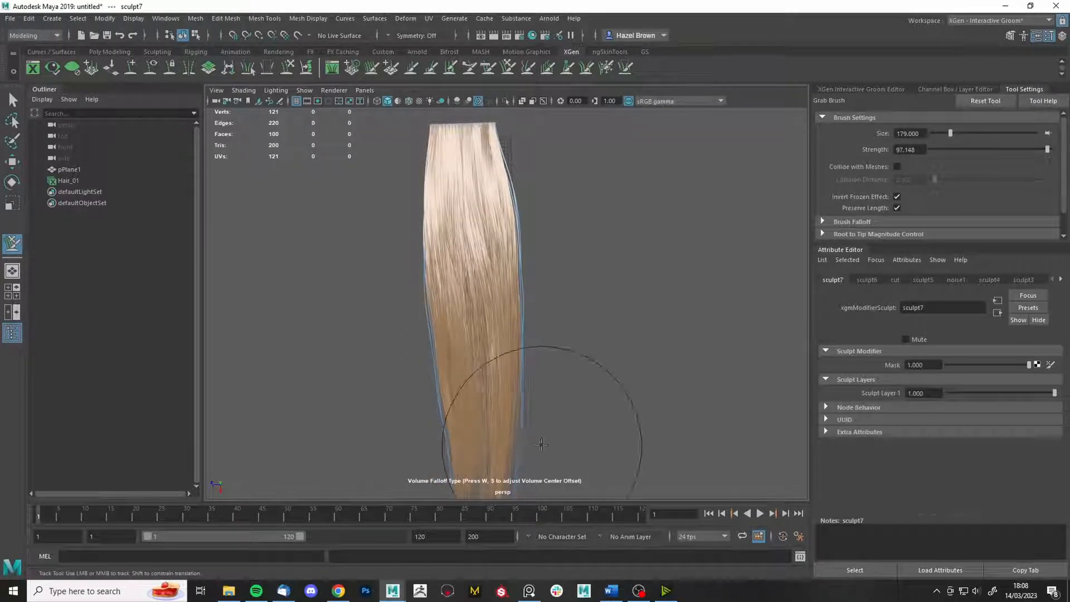
pyautogui.keyDown('alt'); pyautogui.moveTo(516, 452); pyautogui.dragTo(567, 334, button='middle'); pyautogui.keyUp('alt')
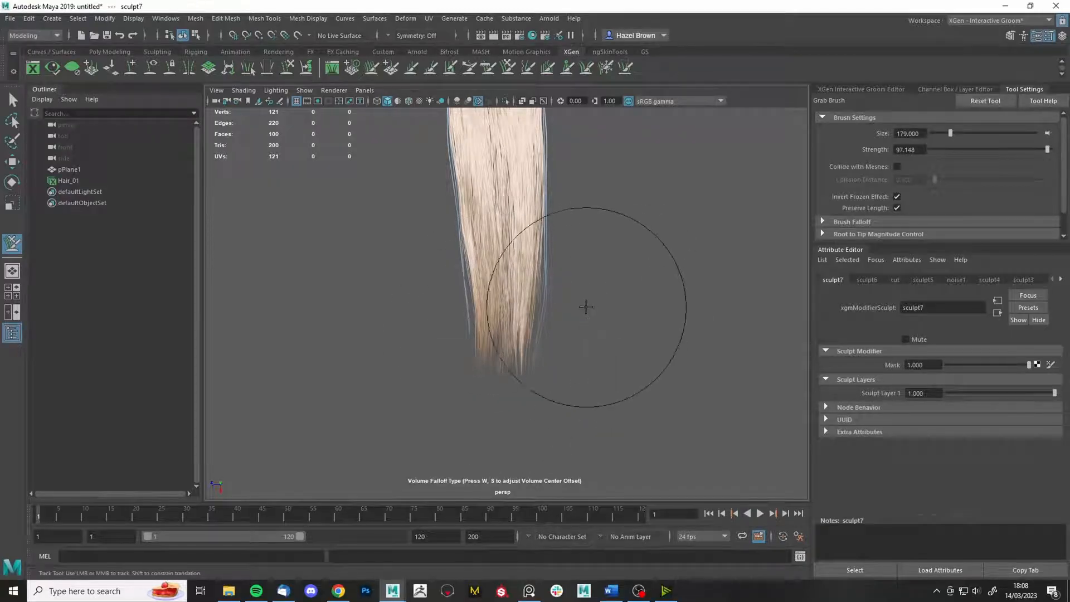
# - Shrink the Grab brush to about 156 and undo the right-side bulge
pyautogui.press('m')
pyautogui.moveTo(580, 304); pyautogui.dragTo(559, 305)
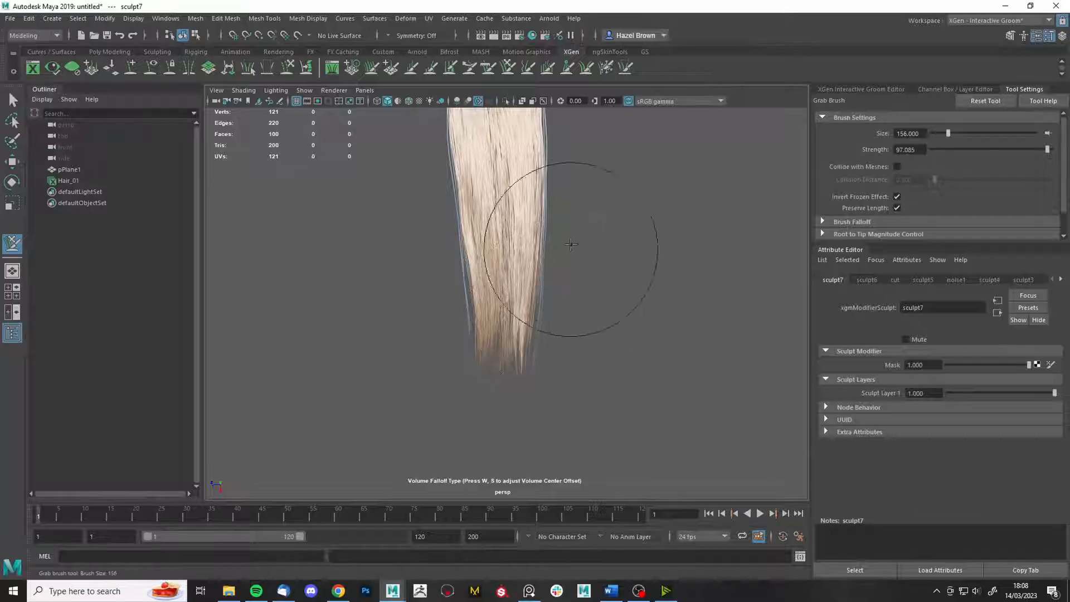
pyautogui.press('m')
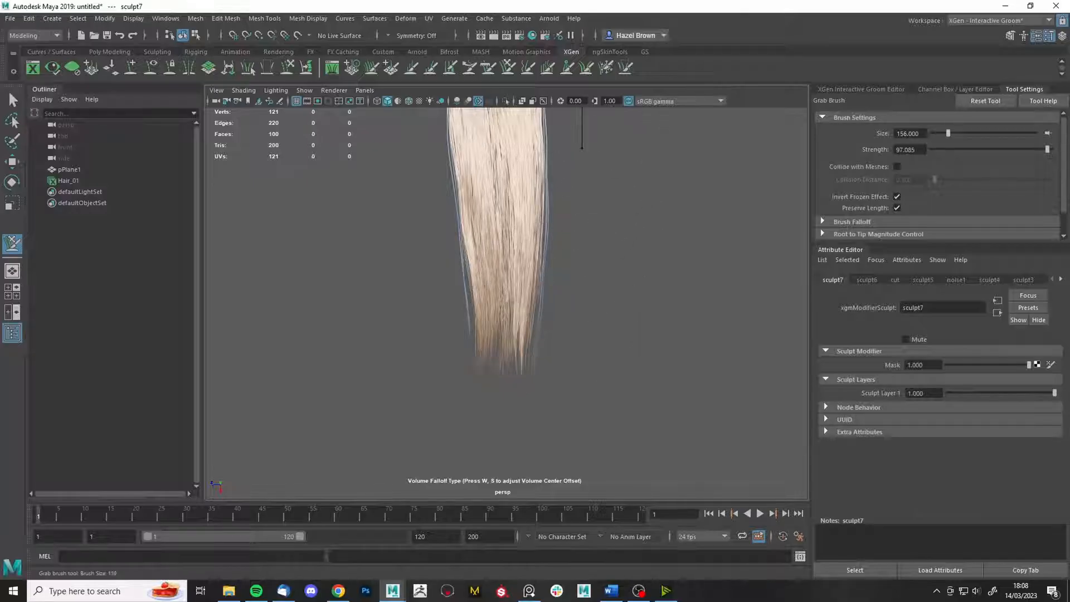
pyautogui.hotkey('ctrl', 'z')
pyautogui.keyDown('alt'); pyautogui.moveTo(604, 188); pyautogui.dragTo(613, 243, button='middle'); pyautogui.keyUp('alt')
# - Enlarge the brush and nudge the left and upper-left outer hairs outward, undoing bad strokes
pyautogui.press('b')
pyautogui.moveTo(469, 273)
pyautogui.mouseDown()
pyautogui.moveTo(523, 269)
pyautogui.moveTo(458, 278)
pyautogui.mouseUp()
pyautogui.moveTo(468, 374); pyautogui.dragTo(470, 372)
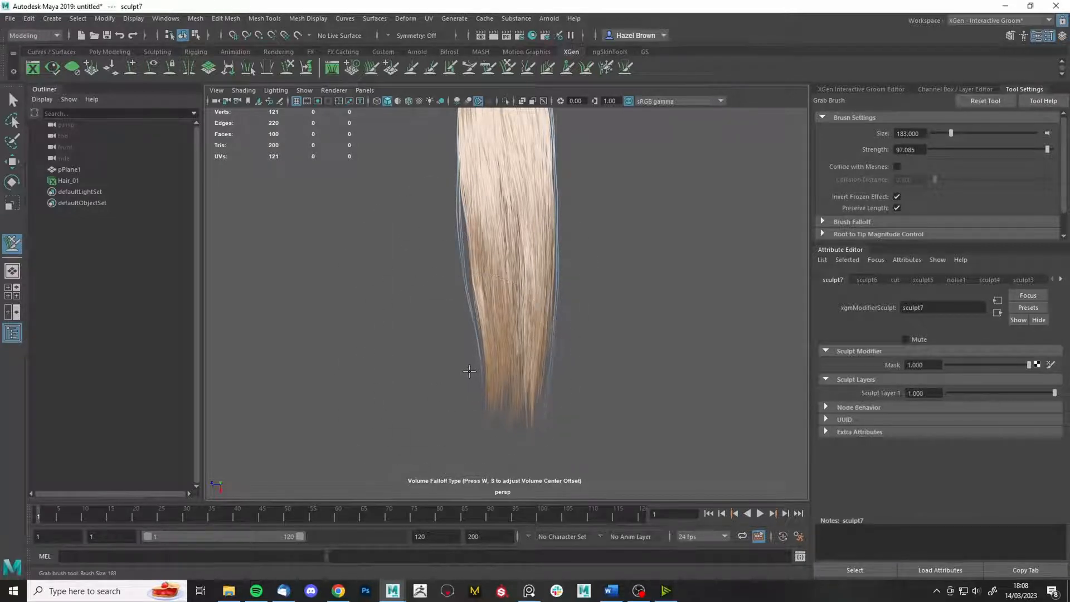
pyautogui.keyDown('alt'); pyautogui.moveTo(480, 243); pyautogui.dragTo(491, 322, button='middle'); pyautogui.keyUp('alt')
pyautogui.keyDown('alt'); pyautogui.moveTo(446, 165); pyautogui.dragTo(449, 241, button='middle'); pyautogui.keyUp('alt')
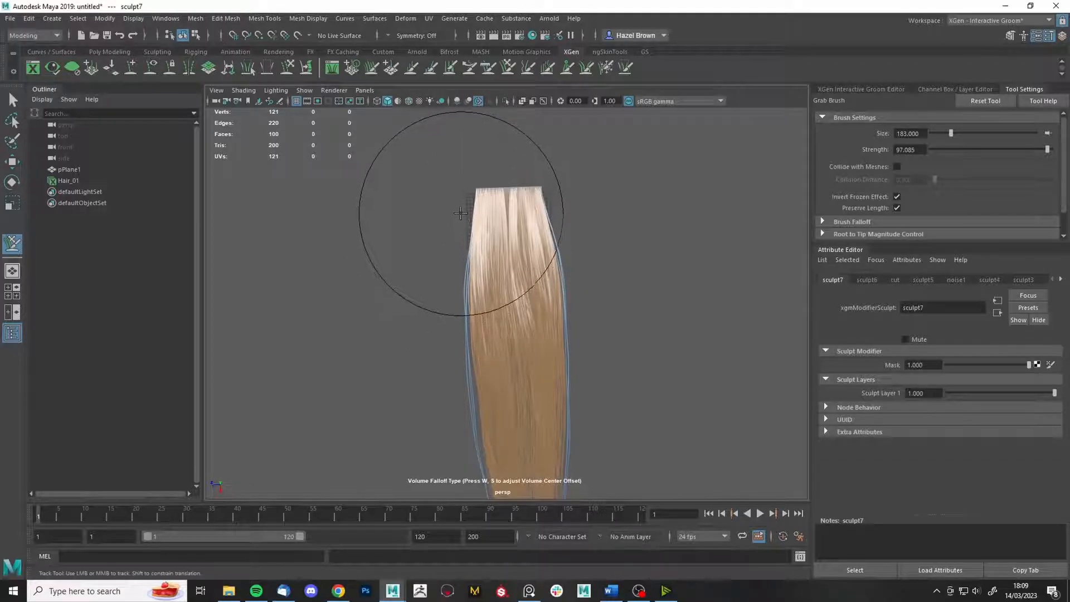
pyautogui.moveTo(462, 213); pyautogui.dragTo(456, 212)
pyautogui.hotkey('ctrl', 'z')
pyautogui.keyDown('alt'); pyautogui.moveTo(478, 195); pyautogui.dragTo(520, 162, button='right'); pyautogui.keyUp('alt')
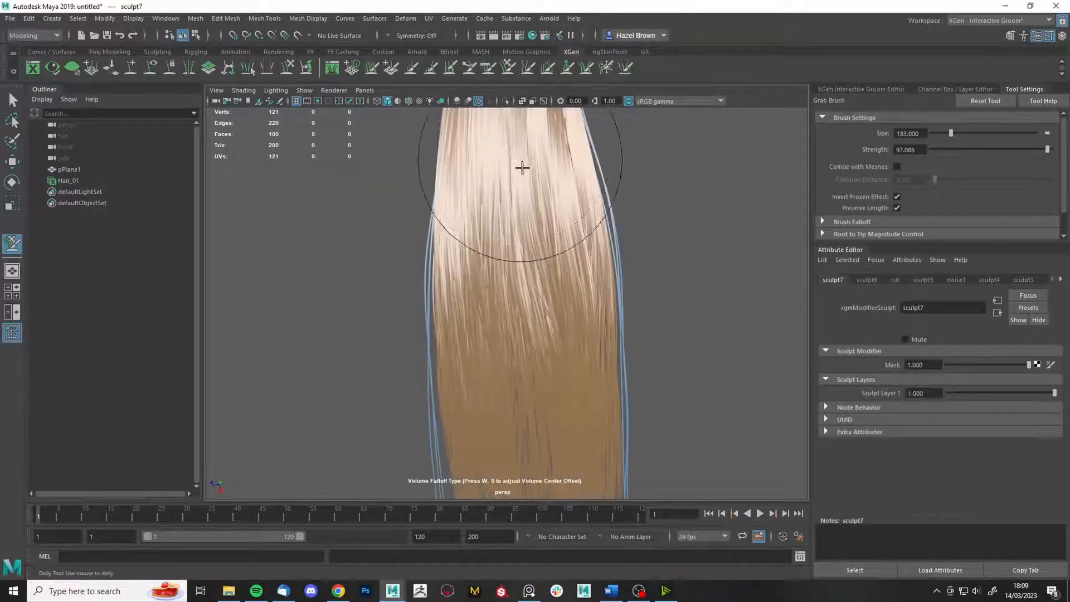
pyautogui.keyDown('alt'); pyautogui.moveTo(523, 169); pyautogui.dragTo(568, 282, button='middle'); pyautogui.keyUp('alt')
pyautogui.hotkey('ctrl', 'z')
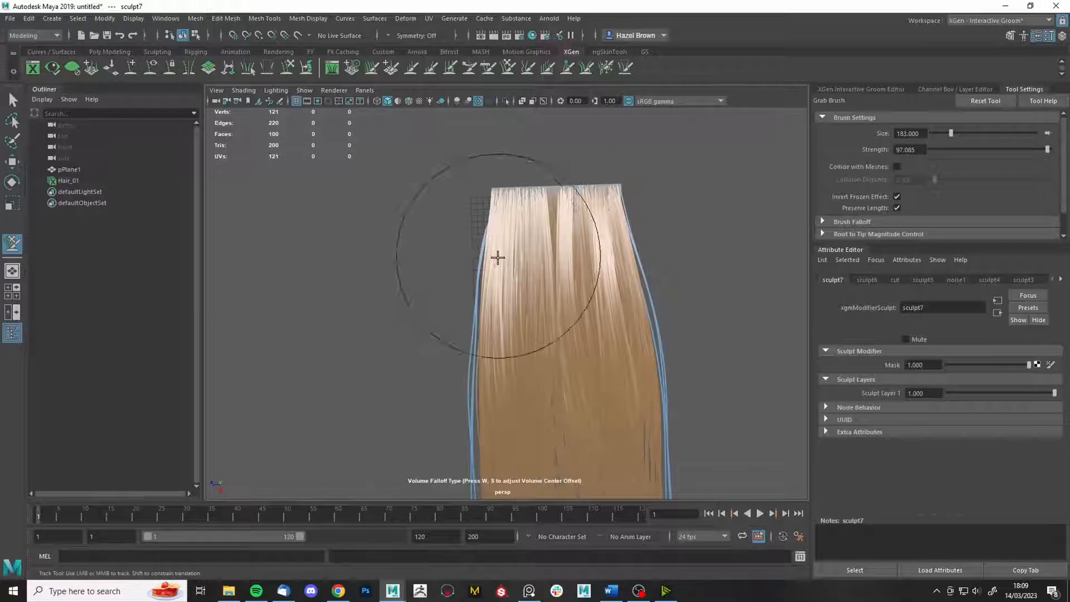
pyautogui.keyDown('alt'); pyautogui.moveTo(485, 285); pyautogui.dragTo(492, 258, button='middle'); pyautogui.keyUp('alt')
pyautogui.keyDown('alt'); pyautogui.moveTo(492, 258); pyautogui.dragTo(491, 250); pyautogui.keyUp('alt')
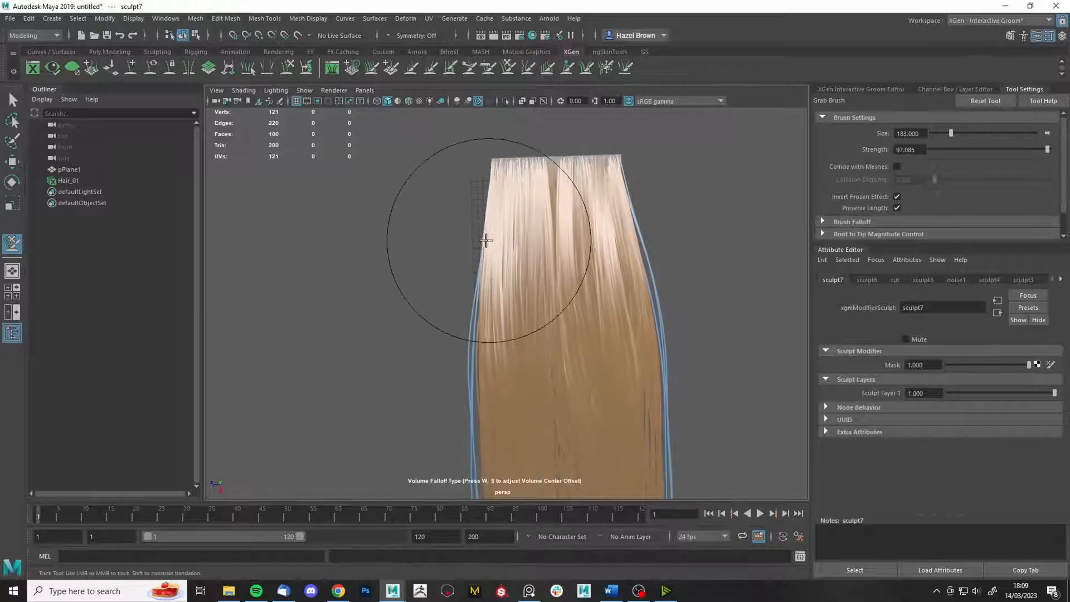
pyautogui.keyDown('alt'); pyautogui.moveTo(488, 239); pyautogui.dragTo(543, 210, button='right'); pyautogui.keyUp('alt')
pyautogui.keyDown('alt'); pyautogui.moveTo(542, 210); pyautogui.dragTo(562, 218, button='middle'); pyautogui.keyUp('alt')
# - Unfreeze all strands and set the Freeze brush size to about 12
pyautogui.click(606, 68)
pyautogui.click(915, 212)
pyautogui.press('b')
pyautogui.moveTo(481, 236); pyautogui.dragTo(474, 253)
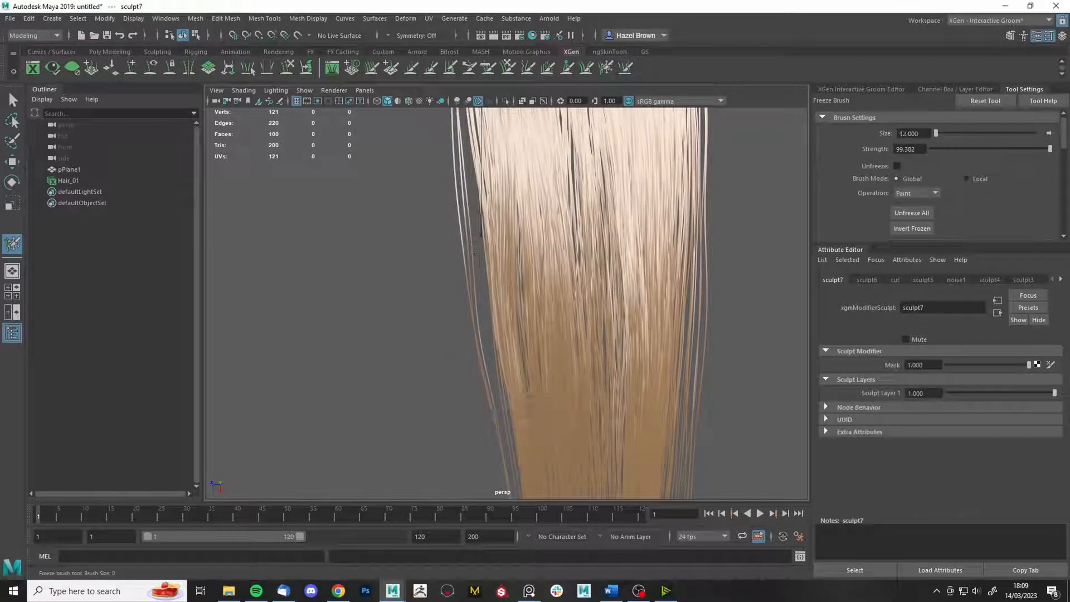
# - Zoom in on the hair's edge and freeze its outermost strand
pyautogui.keyDown('alt'); pyautogui.moveTo(357, 254); pyautogui.dragTo(403, 251, button='right'); pyautogui.keyUp('alt')
pyautogui.keyDown('alt'); pyautogui.moveTo(449, 134); pyautogui.dragTo(465, 173, button='middle'); pyautogui.keyUp('alt')
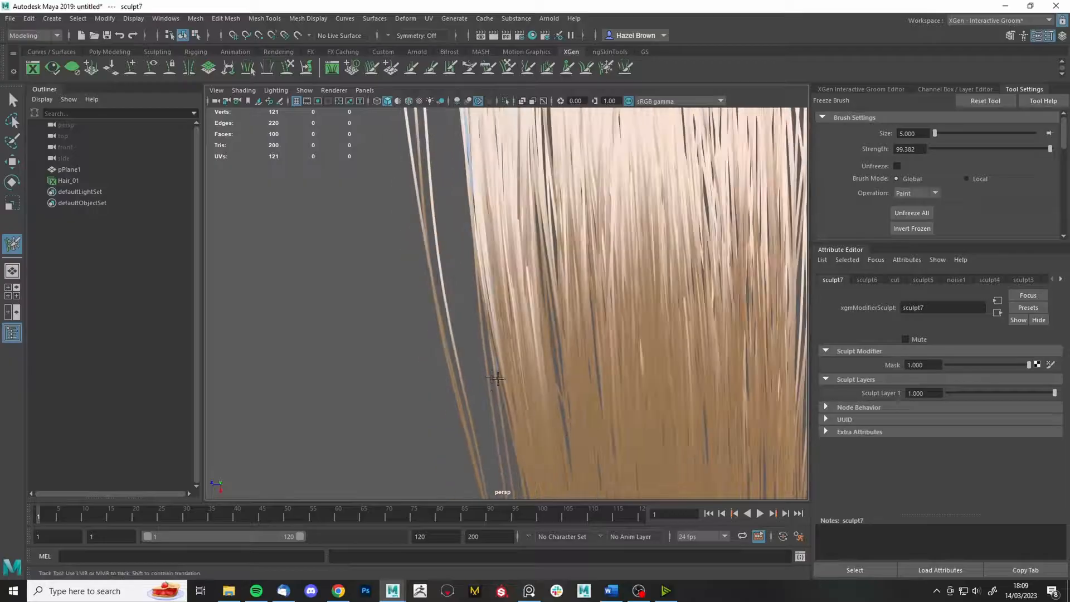
pyautogui.press('b')
pyautogui.moveTo(489, 390); pyautogui.dragTo(493, 398)
pyautogui.keyDown('alt'); pyautogui.moveTo(488, 356); pyautogui.dragTo(474, 424, button='middle'); pyautogui.keyUp('alt')
pyautogui.moveTo(480, 278); pyautogui.dragTo(501, 426)
pyautogui.keyDown('alt'); pyautogui.moveTo(502, 357); pyautogui.dragTo(424, 356, button='right'); pyautogui.keyUp('alt')
pyautogui.moveTo(480, 334)
pyautogui.keyDown('alt'); pyautogui.mouseDown(button='middle')
pyautogui.moveTo(536, 301)
pyautogui.moveTo(555, 325)
pyautogui.moveTo(549, 216)
pyautogui.moveTo(518, 416)
pyautogui.mouseUp(button='middle'); pyautogui.keyUp('alt')
# - Unfreeze all strands, then freeze a few edge strands with a smaller freeze brush
pyautogui.click(507, 67)
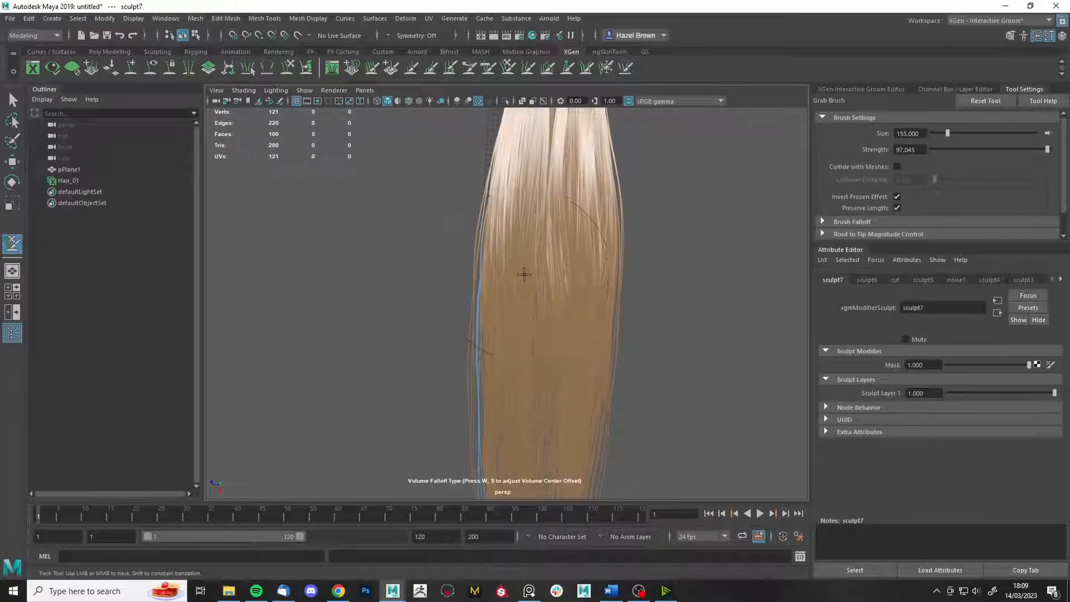
pyautogui.keyDown('alt'); pyautogui.moveTo(466, 194); pyautogui.dragTo(502, 240, button='middle'); pyautogui.keyUp('alt')
pyautogui.keyDown('alt'); pyautogui.moveTo(593, 267); pyautogui.dragTo(530, 227, button='middle'); pyautogui.keyUp('alt')
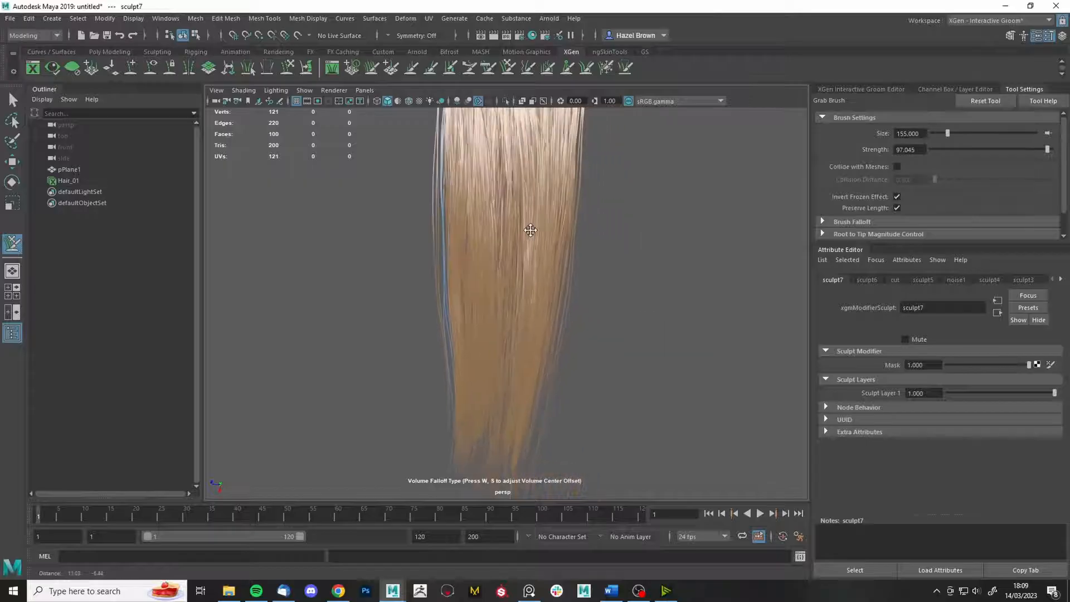
pyautogui.click(510, 74)
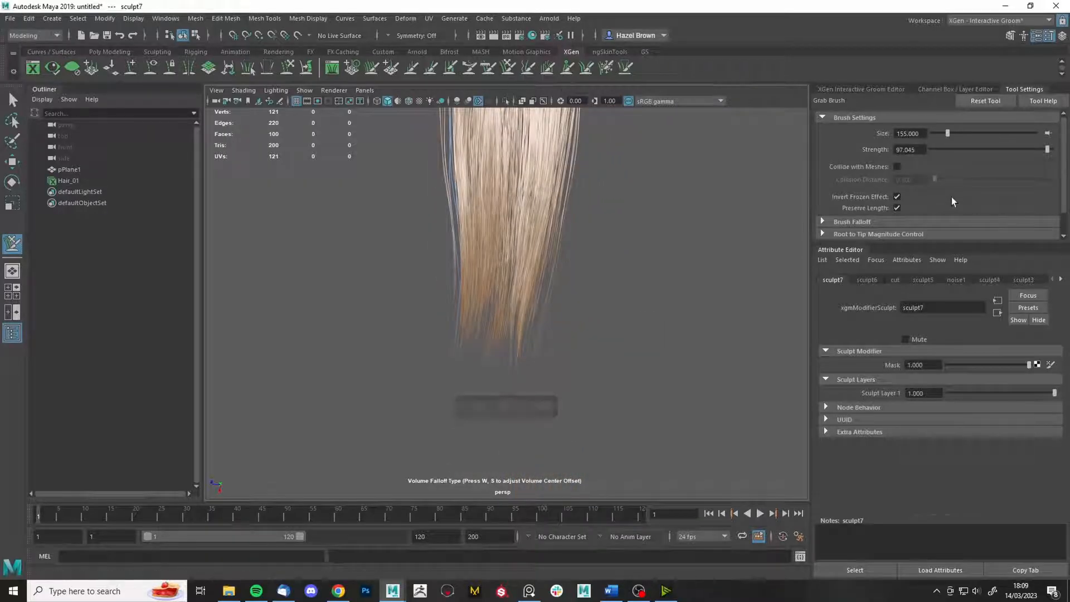
pyautogui.click(606, 67)
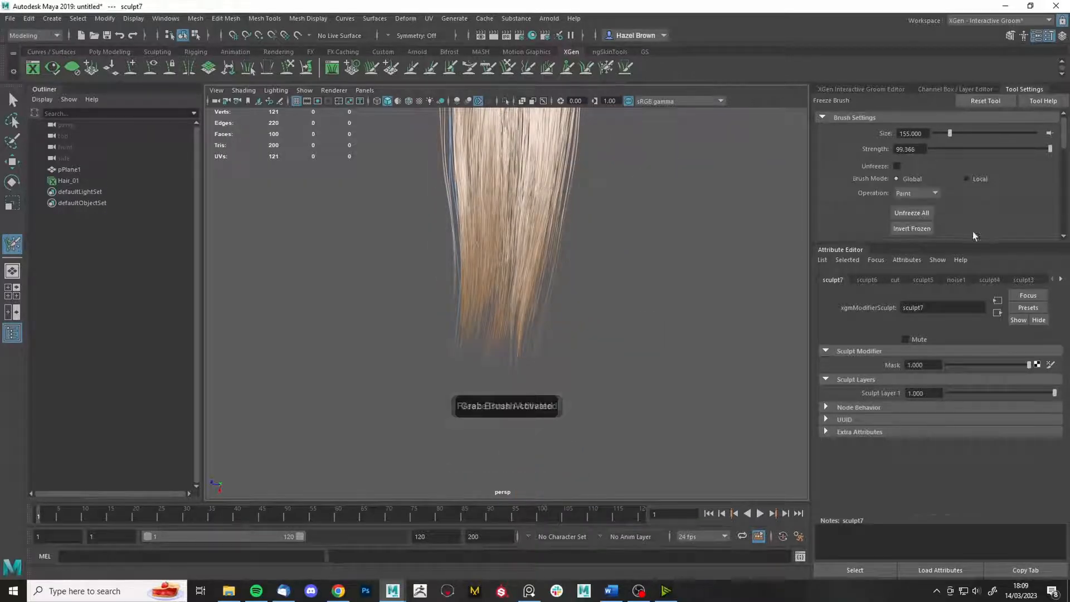
pyautogui.click(923, 219)
pyautogui.scroll(2, 677, 217)
pyautogui.keyDown('alt'); pyautogui.moveTo(678, 220); pyautogui.dragTo(565, 450, button='middle'); pyautogui.keyUp('alt')
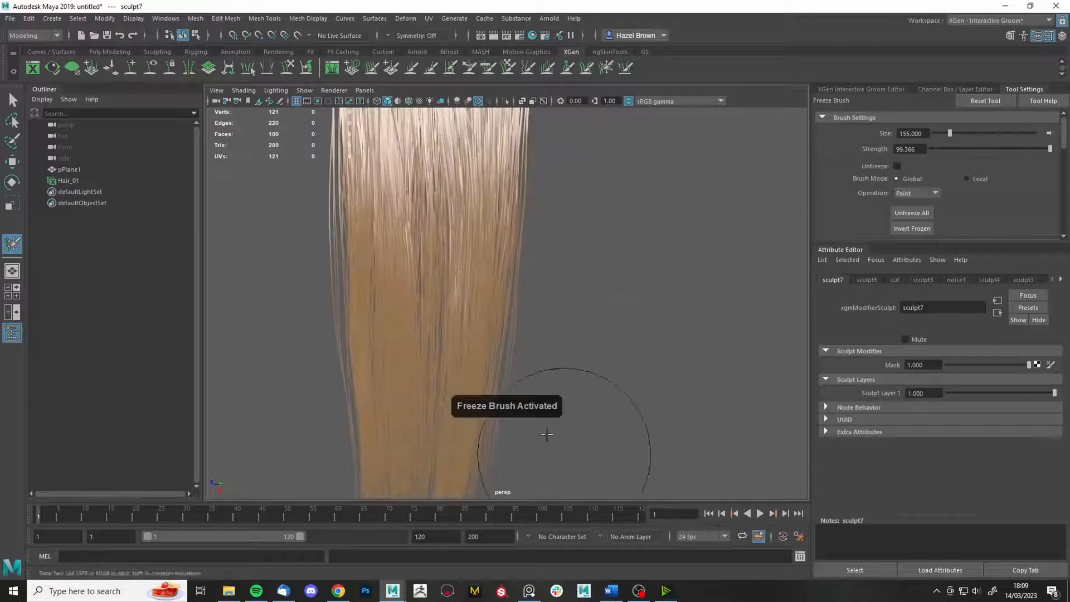
pyautogui.scroll(5, 564, 449)
pyautogui.click(604, 74)
pyautogui.press('b')
pyautogui.moveTo(599, 214); pyautogui.dragTo(535, 218)
# - With the grab brush, nudge the right-edge strands to the left
pyautogui.click(521, 211)
pyautogui.click(509, 71)
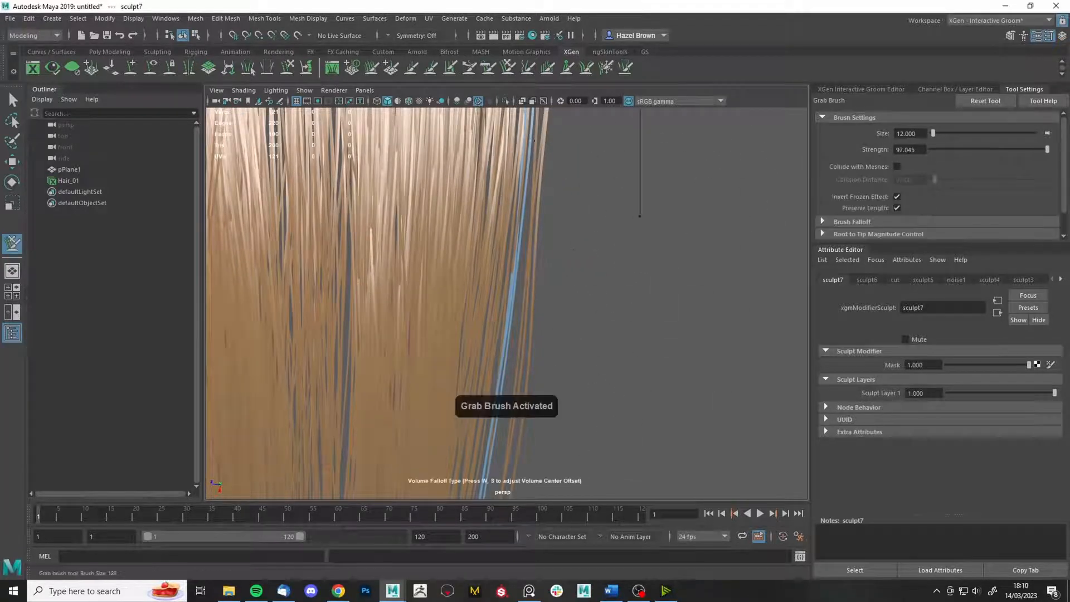
pyautogui.scroll(-4, 504, 256)
pyautogui.moveTo(550, 399); pyautogui.dragTo(533, 394)
pyautogui.scroll(-5, 569, 155)
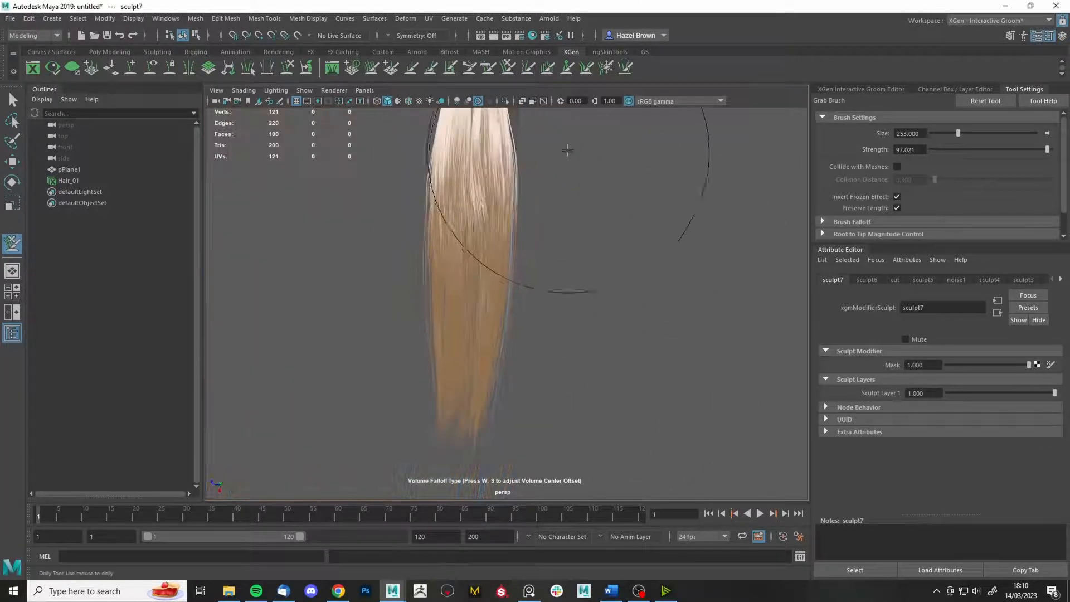
pyautogui.keyDown('alt'); pyautogui.moveTo(569, 155); pyautogui.dragTo(618, 208, button='middle'); pyautogui.keyUp('alt')
pyautogui.scroll(4, 619, 208)
pyautogui.scroll(-2, 618, 207)
pyautogui.scroll(-1, 547, 340)
# - Orbit around to the hair's opposite side and undo the last grab stroke
pyautogui.keyDown('alt'); pyautogui.moveTo(547, 339); pyautogui.dragTo(569, 349); pyautogui.keyUp('alt')
pyautogui.scroll(-4, 568, 349)
pyautogui.scroll(4, 569, 349)
pyautogui.keyDown('alt'); pyautogui.moveTo(569, 349); pyautogui.dragTo(674, 253, button='middle'); pyautogui.keyUp('alt')
pyautogui.keyDown('alt'); pyautogui.moveTo(674, 253); pyautogui.dragTo(669, 206); pyautogui.keyUp('alt')
pyautogui.click(607, 71)
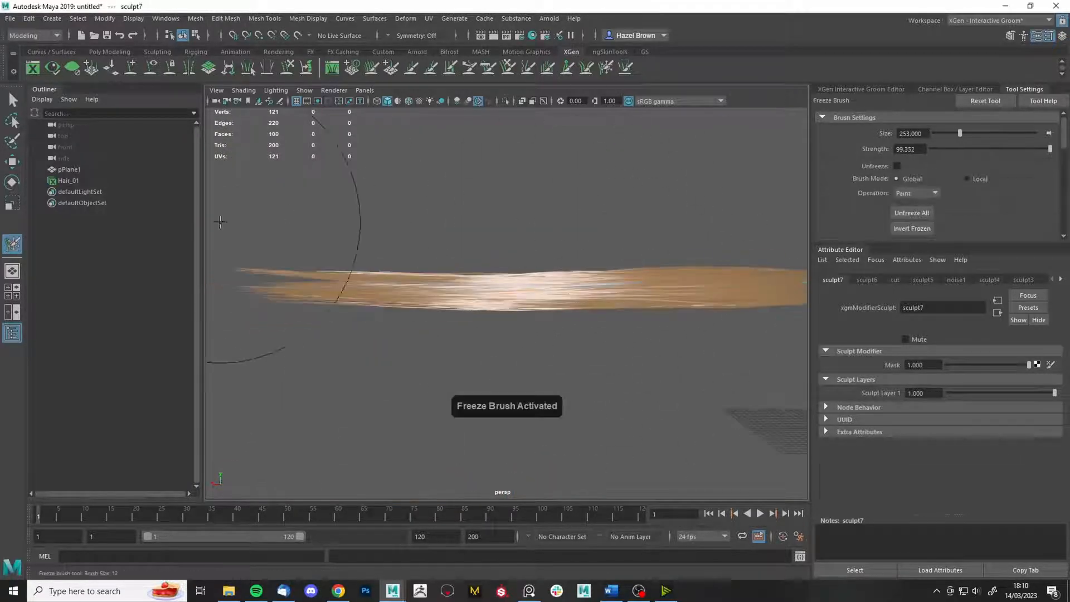
pyautogui.click(509, 69)
pyautogui.keyDown('alt'); pyautogui.moveTo(368, 260); pyautogui.dragTo(628, 241); pyautogui.keyUp('alt')
pyautogui.moveTo(628, 241)
pyautogui.keyDown('alt'); pyautogui.mouseDown(button='middle')
pyautogui.moveTo(641, 234)
pyautogui.moveTo(533, 313)
pyautogui.mouseUp(button='middle'); pyautogui.keyUp('alt')
pyautogui.moveTo(533, 313)
pyautogui.keyDown('alt'); pyautogui.mouseDown()
pyautogui.moveTo(901, 330)
pyautogui.moveTo(892, 301)
pyautogui.mouseUp(); pyautogui.keyUp('alt')
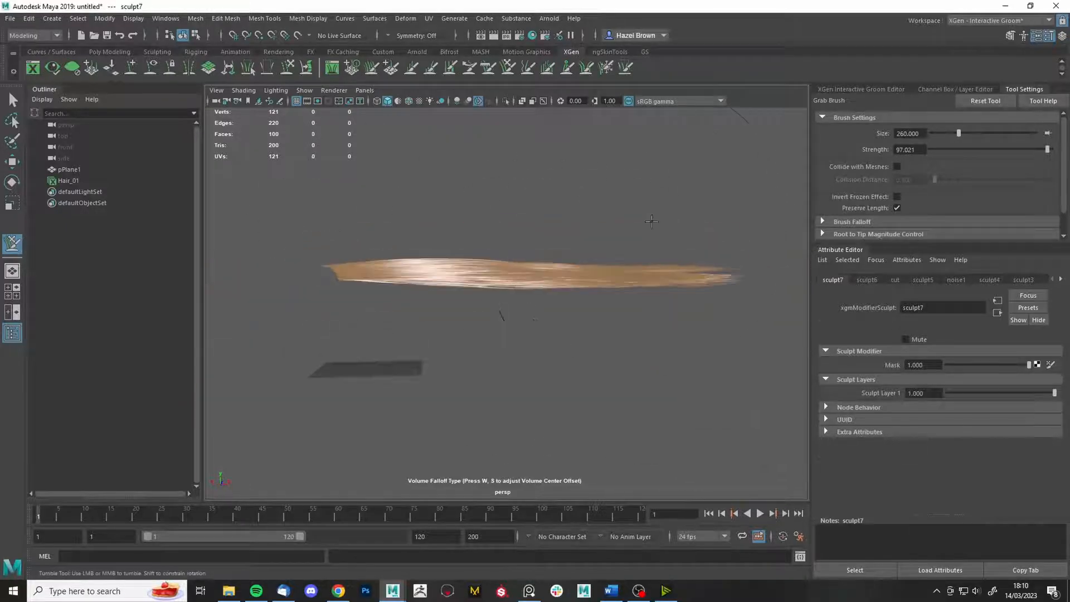
pyautogui.hotkey('ctrl', 'z')
# - Shrink the freeze brush to about 71 and show the groom editor's modifier list
pyautogui.moveTo(619, 279)
pyautogui.keyDown('alt'); pyautogui.mouseDown()
pyautogui.moveTo(631, 293)
pyautogui.moveTo(573, 246)
pyautogui.moveTo(637, 236)
pyautogui.mouseUp(); pyautogui.keyUp('alt')
pyautogui.moveTo(637, 237)
pyautogui.keyDown('alt'); pyautogui.mouseDown(button='right')
pyautogui.moveTo(597, 430)
pyautogui.moveTo(680, 334)
pyautogui.moveTo(697, 349)
pyautogui.mouseUp(button='right'); pyautogui.keyUp('alt')
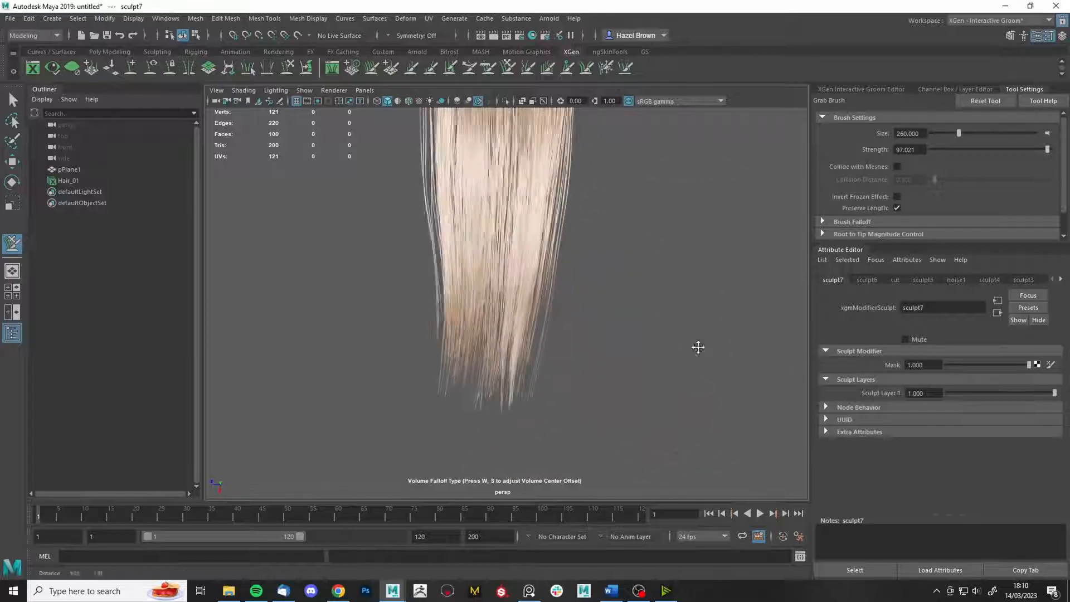
pyautogui.press('f')
pyautogui.click(861, 90)
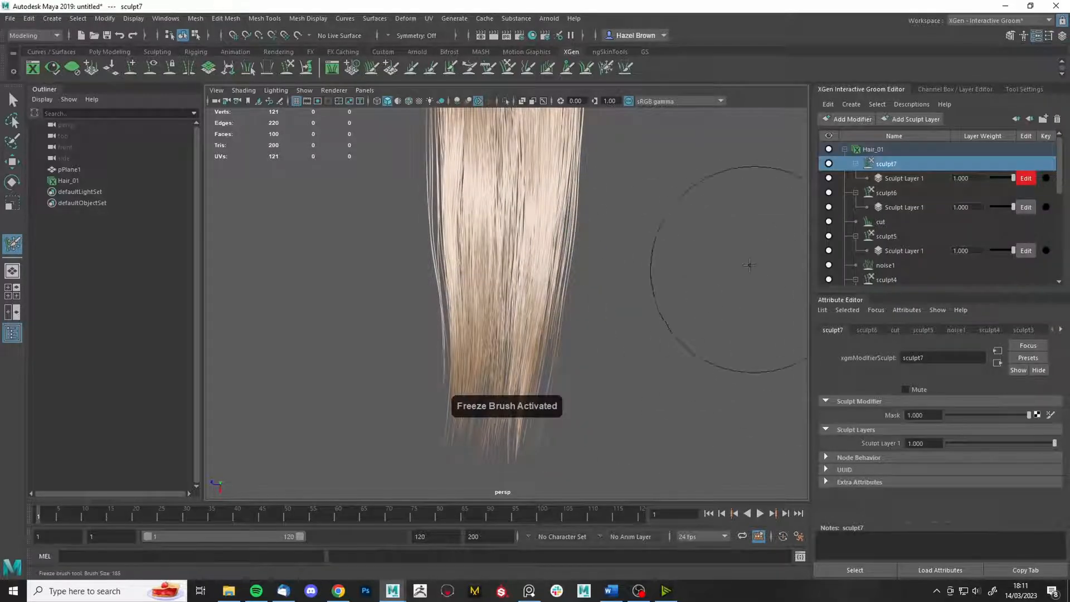
pyautogui.moveTo(683, 347); pyautogui.dragTo(620, 347)
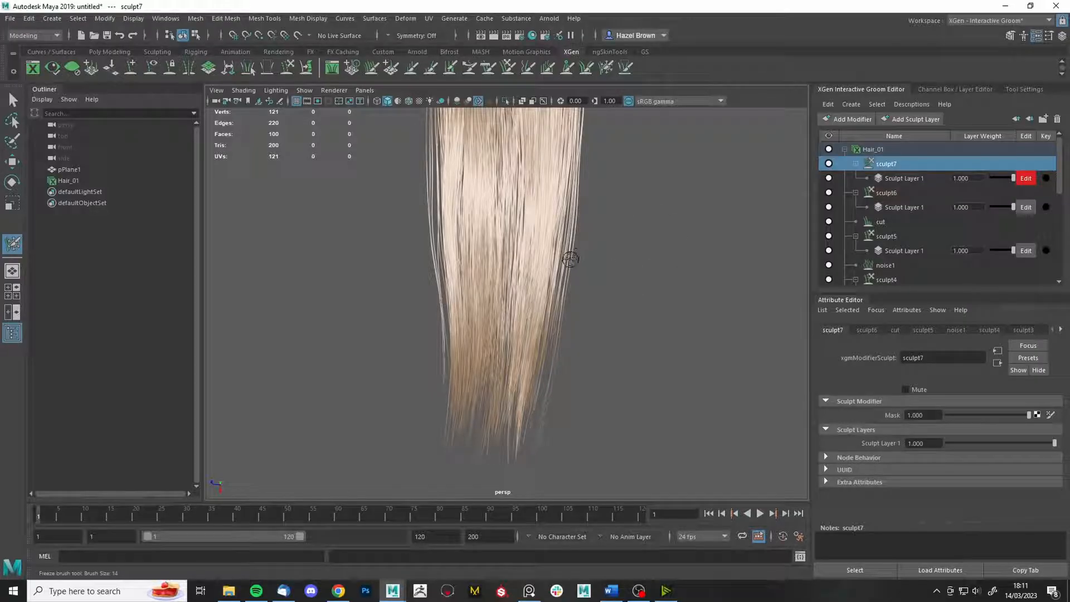
pyautogui.keyDown('alt'); pyautogui.moveTo(681, 318); pyautogui.dragTo(628, 249, button='right'); pyautogui.keyUp('alt')
pyautogui.keyDown('alt'); pyautogui.moveTo(628, 251); pyautogui.dragTo(629, 263, button='middle'); pyautogui.keyUp('alt')
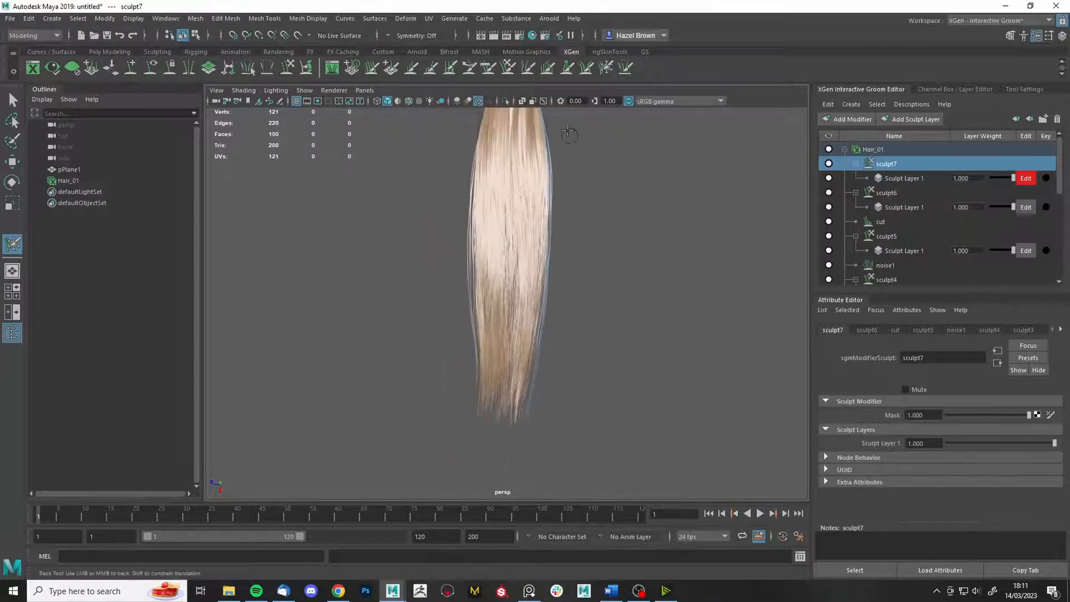
# - Return to the grab brush, undo its last stroke, and show its settings (size 175, strength 96.790)
pyautogui.click(513, 69)
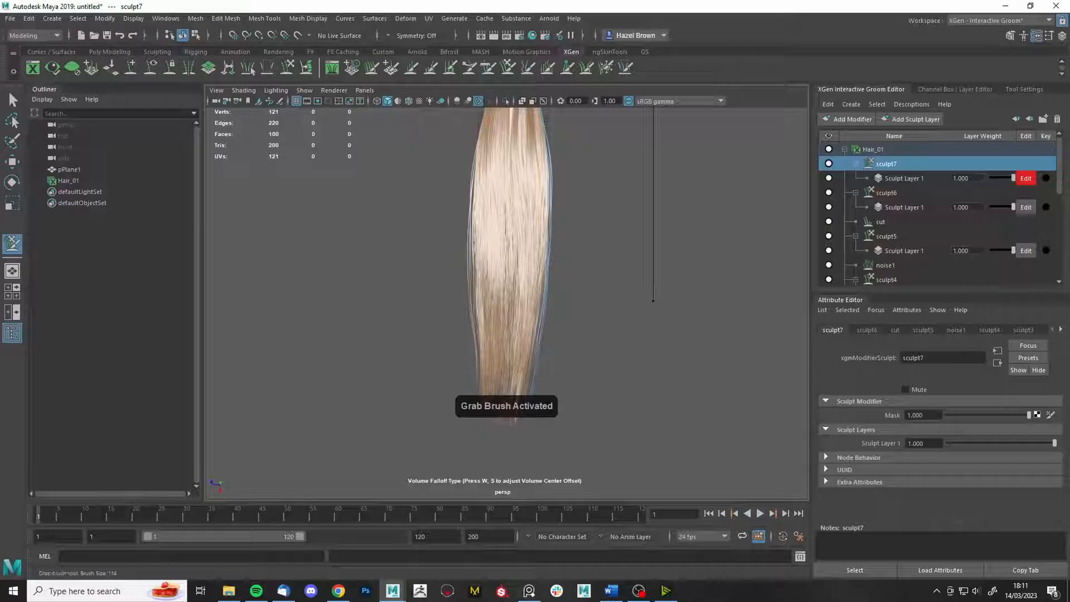
pyautogui.keyDown('alt'); pyautogui.moveTo(677, 310); pyautogui.dragTo(717, 386, button='right'); pyautogui.keyUp('alt')
pyautogui.keyDown('alt'); pyautogui.moveTo(716, 387); pyautogui.dragTo(731, 392); pyautogui.keyUp('alt')
pyautogui.keyDown('alt'); pyautogui.moveTo(731, 392); pyautogui.dragTo(707, 354, button='right'); pyautogui.keyUp('alt')
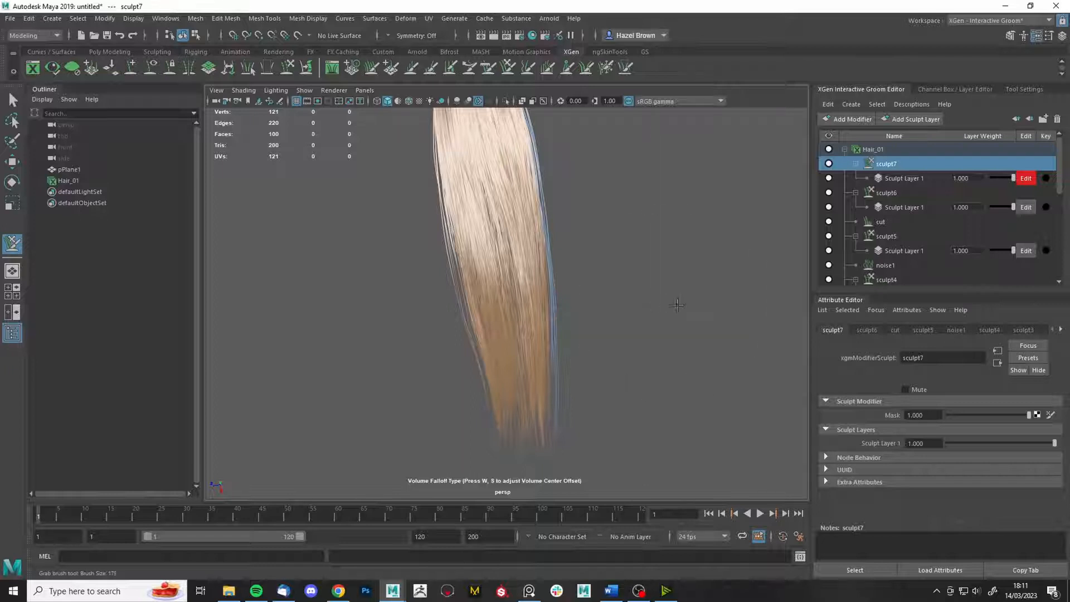
pyautogui.keyDown('alt'); pyautogui.moveTo(659, 382); pyautogui.dragTo(671, 470, button='right'); pyautogui.keyUp('alt')
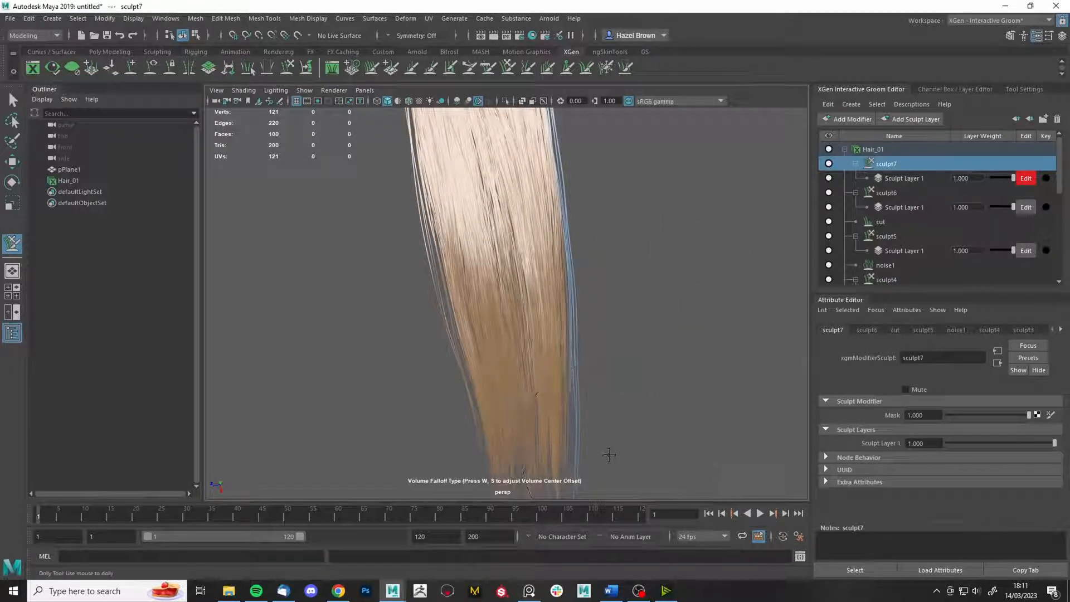
pyautogui.click(508, 69)
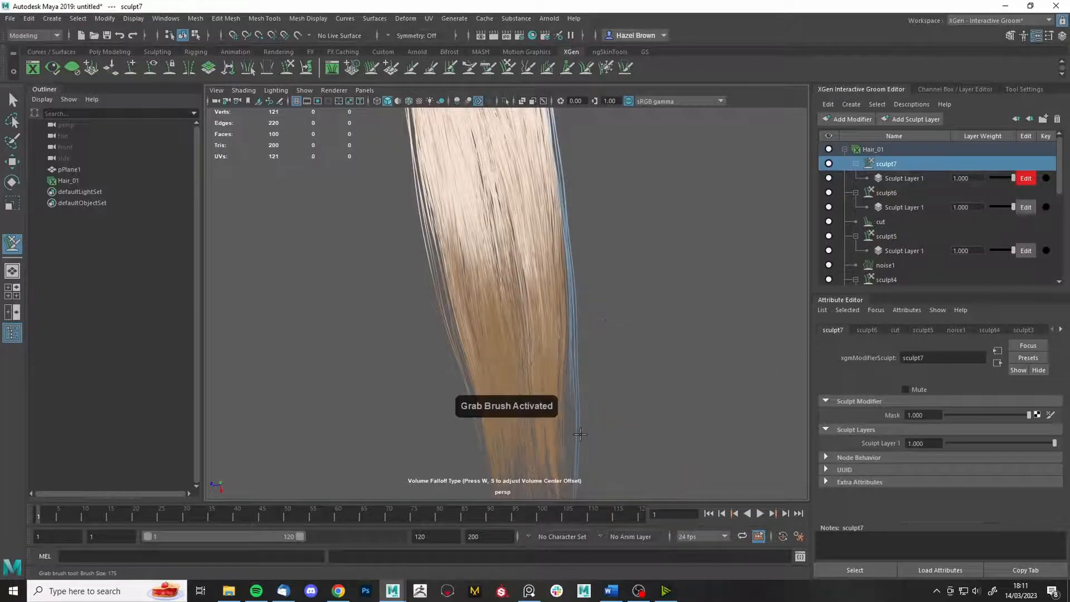
pyautogui.hotkey('ctrl', 'z')
pyautogui.click(1024, 89)
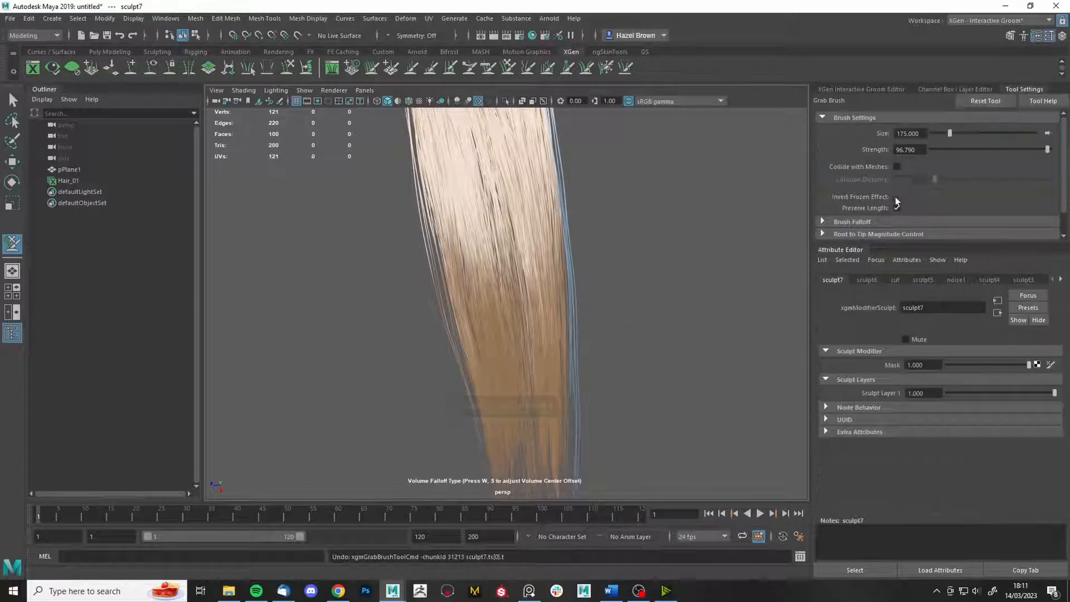
# - Push the card's right edge inward and pull the right tip strands straight down
pyautogui.moveTo(632, 360); pyautogui.dragTo(593, 339)
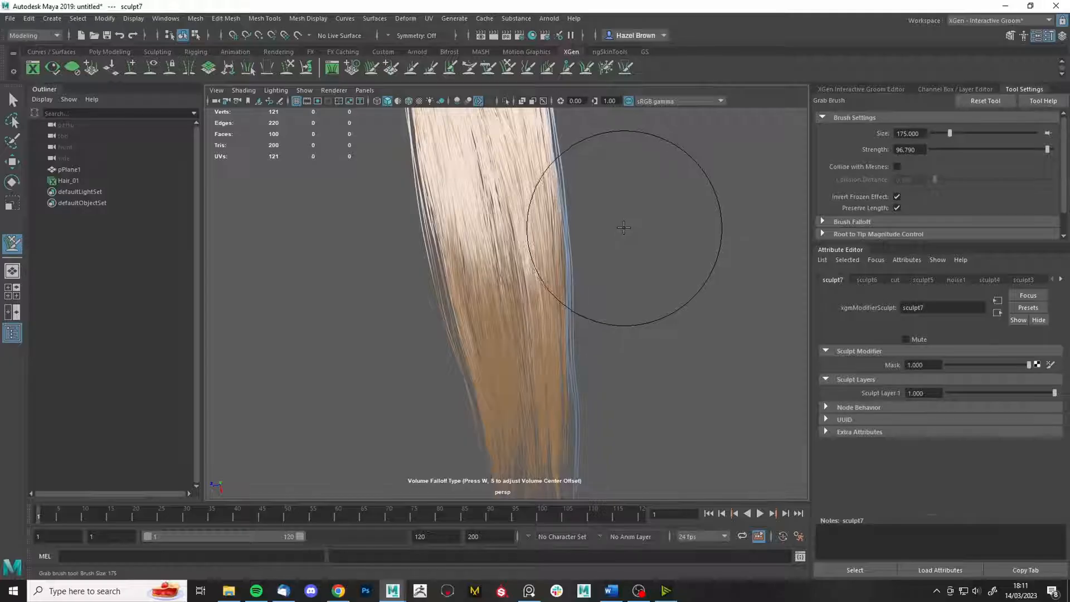
pyautogui.keyDown('alt'); pyautogui.moveTo(606, 436); pyautogui.dragTo(602, 385, button='middle'); pyautogui.keyUp('alt')
pyautogui.moveTo(602, 386); pyautogui.dragTo(589, 458)
pyautogui.moveTo(601, 407); pyautogui.dragTo(586, 447)
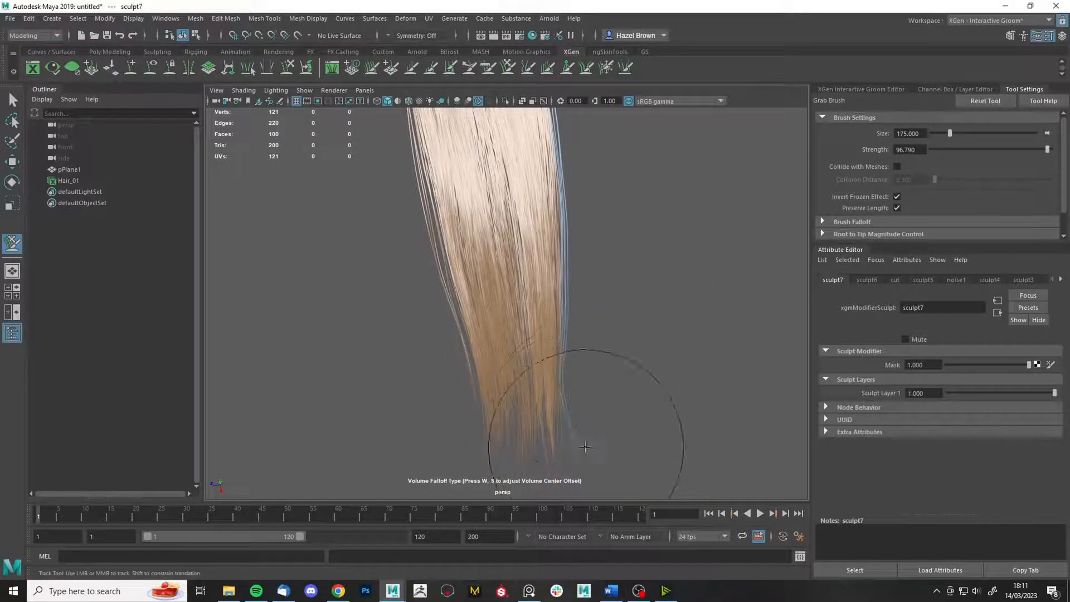
pyautogui.keyDown('alt'); pyautogui.moveTo(588, 162); pyautogui.dragTo(591, 298, button='middle'); pyautogui.keyUp('alt')
pyautogui.keyDown('alt'); pyautogui.moveTo(713, 364); pyautogui.dragTo(612, 334, button='right'); pyautogui.keyUp('alt')
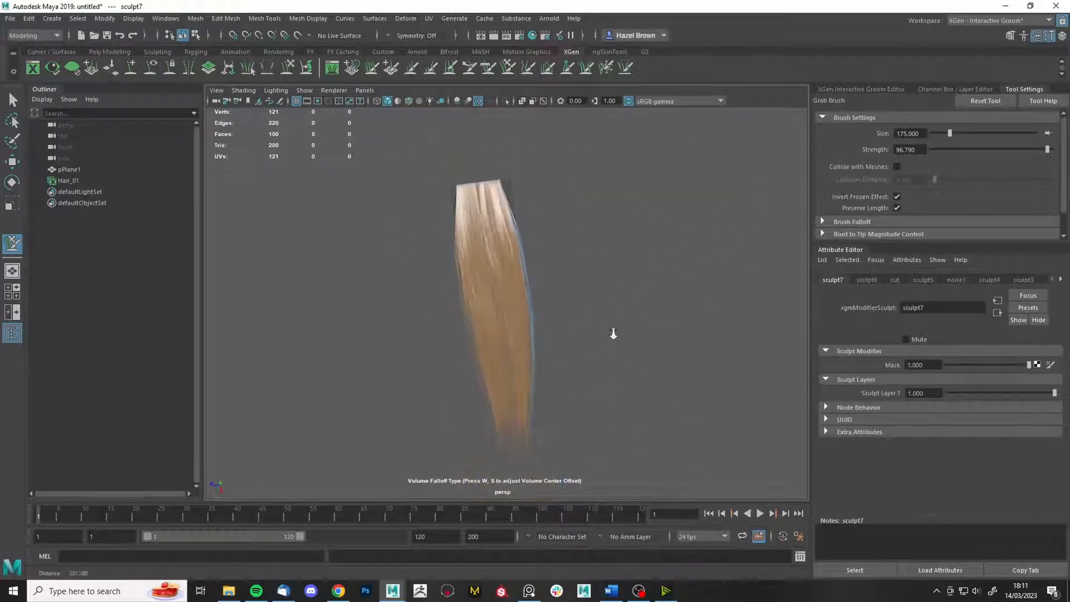
pyautogui.keyDown('alt'); pyautogui.moveTo(612, 334); pyautogui.dragTo(612, 215, button='middle'); pyautogui.keyUp('alt')
pyautogui.keyDown('alt'); pyautogui.moveTo(612, 215); pyautogui.dragTo(661, 217, button='right'); pyautogui.keyUp('alt')
# - Resize the grab brush from 175 to 130, then up to 266, framing the hair strip
pyautogui.moveTo(620, 329)
pyautogui.mouseDown()
pyautogui.moveTo(614, 340)
pyautogui.moveTo(591, 335)
pyautogui.mouseUp()
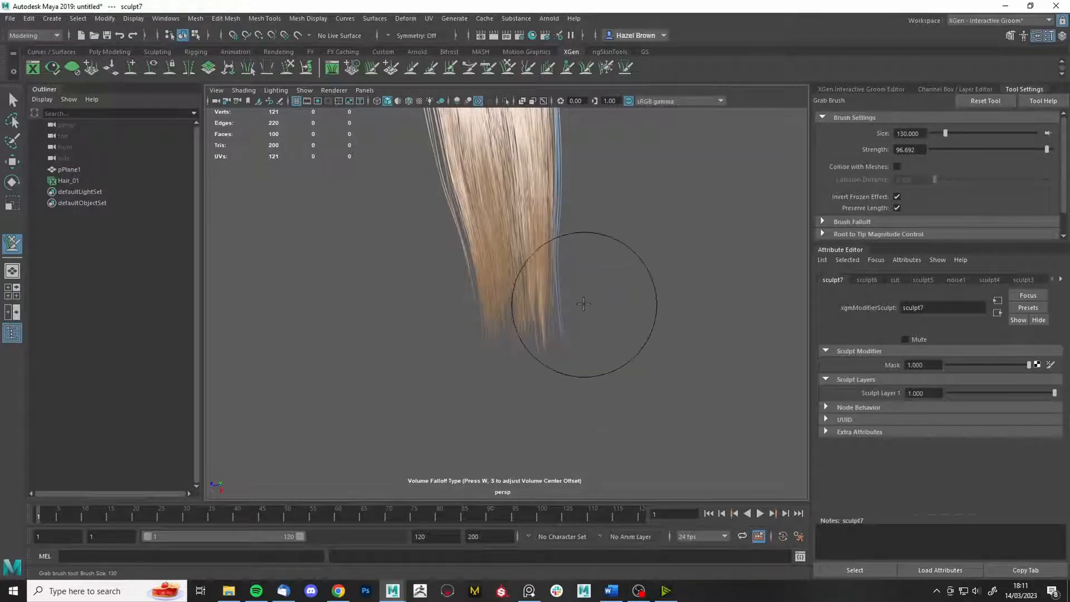
pyautogui.keyDown('alt'); pyautogui.moveTo(575, 337); pyautogui.dragTo(653, 360); pyautogui.keyUp('alt')
pyautogui.keyDown('alt'); pyautogui.moveTo(652, 360); pyautogui.dragTo(709, 401, button='right'); pyautogui.keyUp('alt')
pyautogui.keyDown('alt'); pyautogui.moveTo(616, 354); pyautogui.dragTo(600, 330, button='right'); pyautogui.keyUp('alt')
pyautogui.keyDown('alt'); pyautogui.moveTo(599, 330); pyautogui.dragTo(569, 320); pyautogui.keyUp('alt')
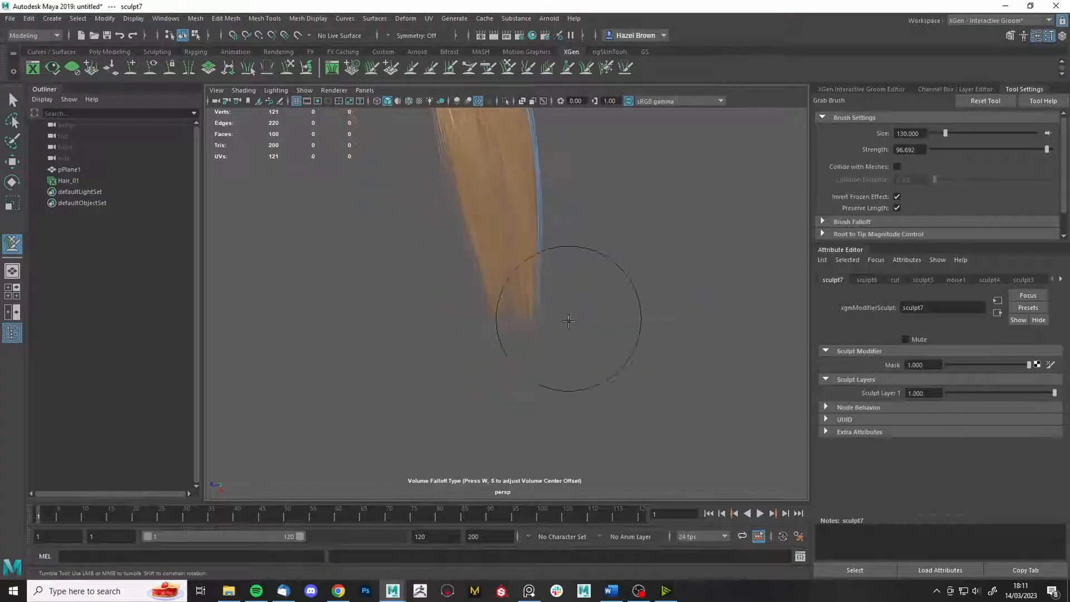
pyautogui.keyDown('alt'); pyautogui.moveTo(569, 320); pyautogui.dragTo(570, 253, button='right'); pyautogui.keyUp('alt')
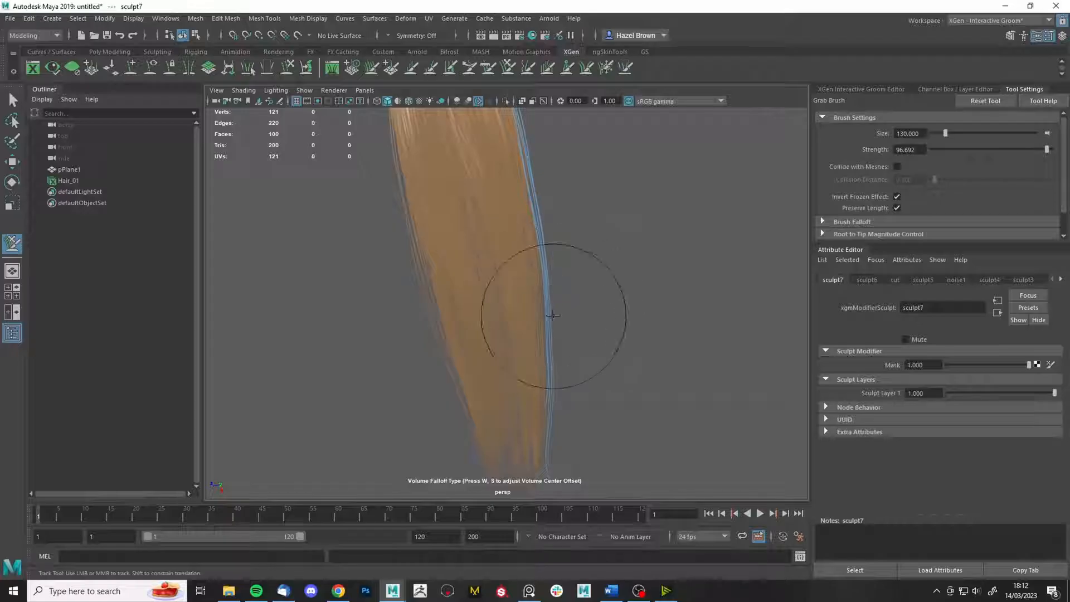
pyautogui.hotkey('ctrl', 'z')
pyautogui.moveTo(638, 291); pyautogui.dragTo(708, 292)
pyautogui.keyDown('alt'); pyautogui.moveTo(635, 281); pyautogui.dragTo(658, 272, button='right'); pyautogui.keyUp('alt')
pyautogui.keyDown('alt'); pyautogui.moveTo(547, 401); pyautogui.dragTo(596, 385, button='right'); pyautogui.keyUp('alt')
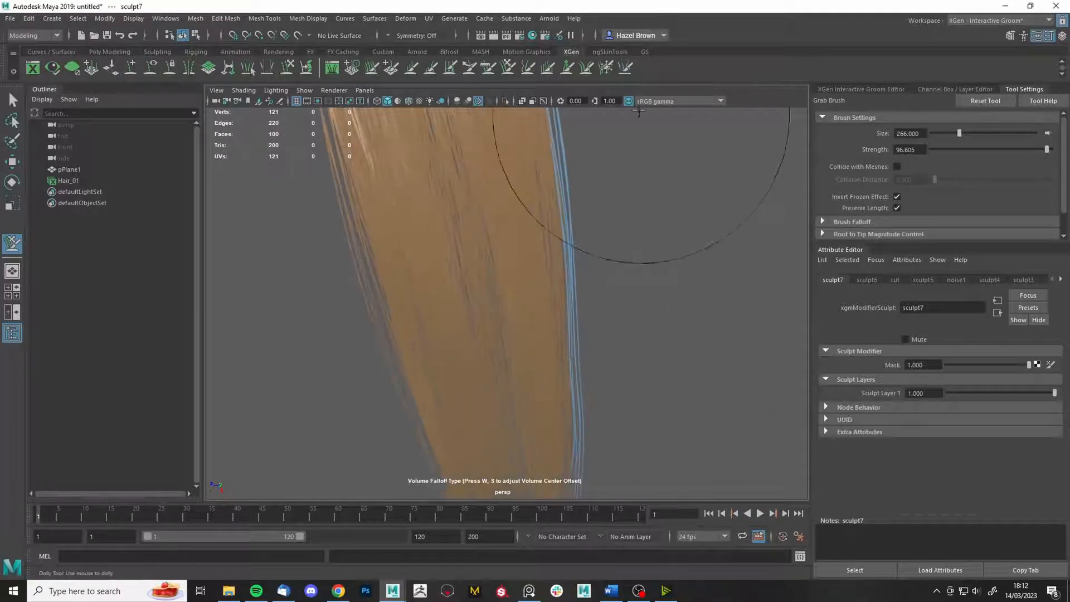
# - Freeze more right-edge strands with a size-21 freeze brush, undoing the last stroke
pyautogui.click(606, 67)
pyautogui.moveTo(710, 359)
pyautogui.mouseDown()
pyautogui.moveTo(636, 318)
pyautogui.moveTo(569, 346)
pyautogui.mouseUp()
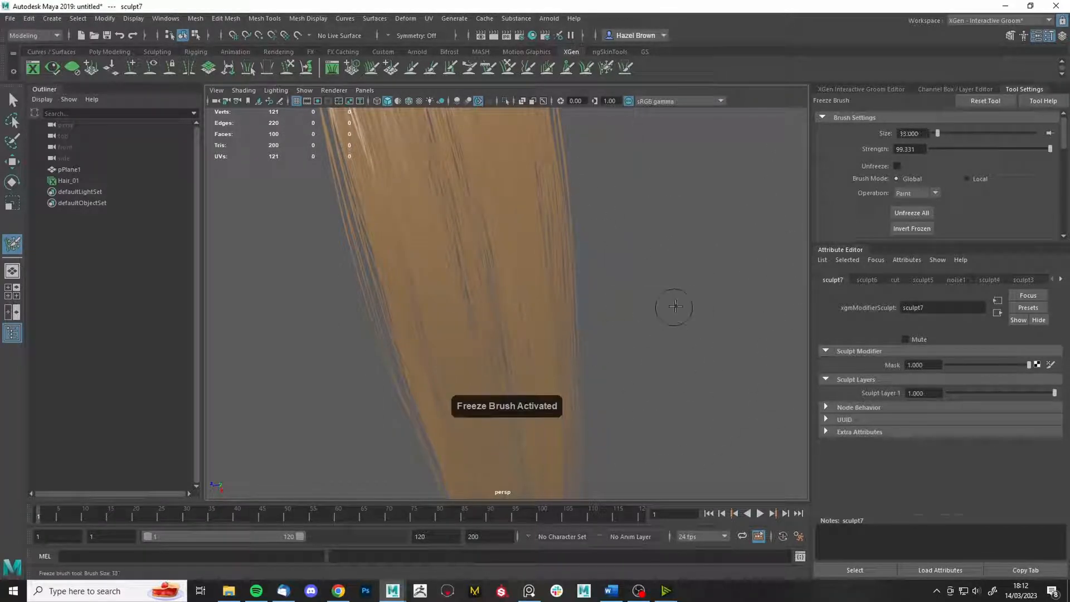
pyautogui.moveTo(656, 324); pyautogui.dragTo(628, 334)
pyautogui.keyDown('alt'); pyautogui.moveTo(628, 339); pyautogui.dragTo(735, 454, button='right'); pyautogui.keyUp('alt')
pyautogui.moveTo(741, 463)
pyautogui.keyDown('alt'); pyautogui.mouseDown(button='middle')
pyautogui.moveTo(626, 375)
pyautogui.moveTo(640, 311)
pyautogui.mouseUp(button='middle'); pyautogui.keyUp('alt')
pyautogui.moveTo(571, 336); pyautogui.dragTo(606, 304)
pyautogui.keyDown('alt'); pyautogui.moveTo(606, 304); pyautogui.dragTo(652, 196, button='right'); pyautogui.keyUp('alt')
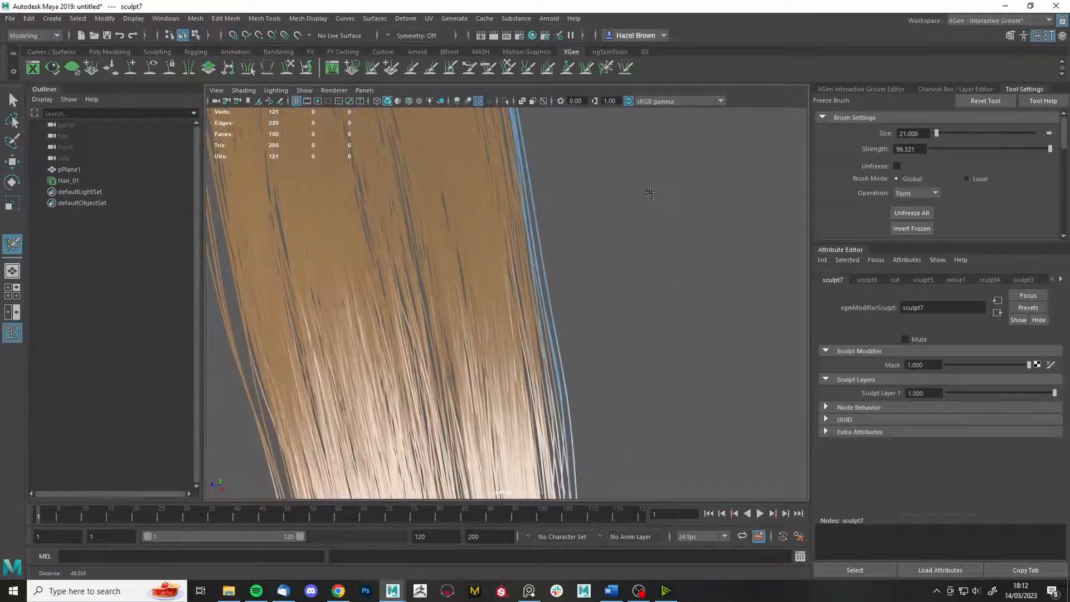
pyautogui.hotkey('ctrl', 'z')
# - Freeze a single edge strand with the freeze brush at size 5
pyautogui.keyDown('alt'); pyautogui.moveTo(650, 365); pyautogui.dragTo(631, 368); pyautogui.keyUp('alt')
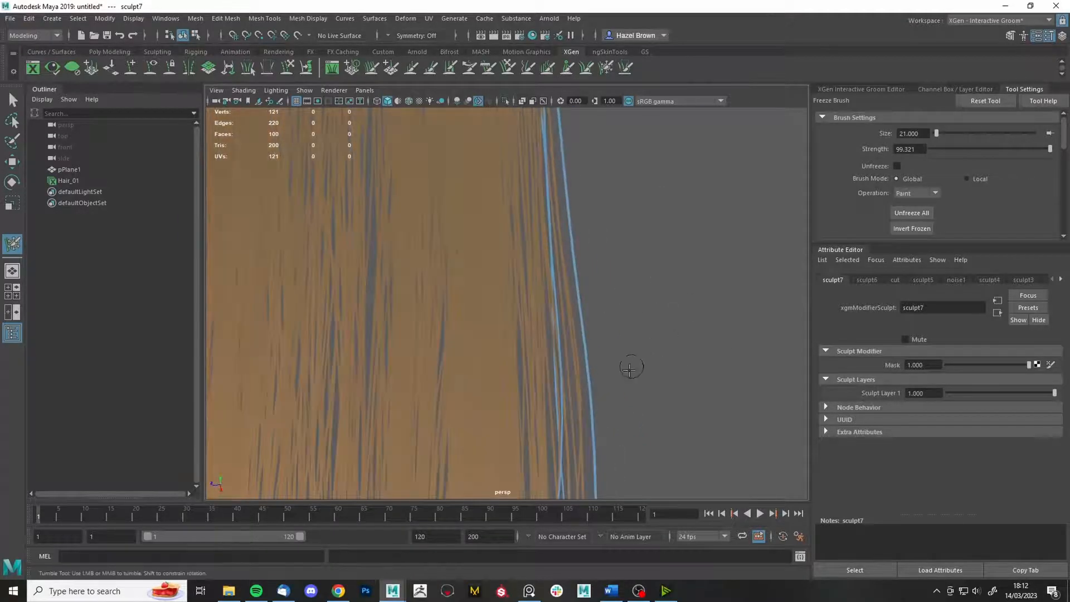
pyautogui.moveTo(597, 359)
pyautogui.keyDown('alt'); pyautogui.mouseDown(button='middle')
pyautogui.moveTo(560, 270)
pyautogui.moveTo(559, 323)
pyautogui.mouseUp(button='middle'); pyautogui.keyUp('alt')
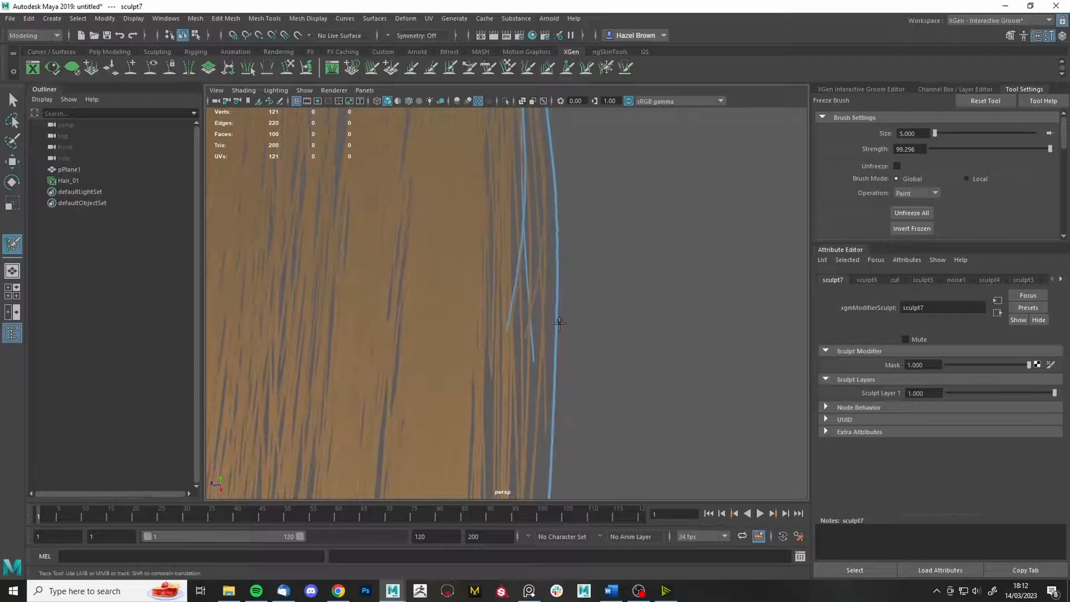
pyautogui.moveTo(558, 429)
pyautogui.mouseDown()
pyautogui.moveTo(546, 434)
pyautogui.moveTo(568, 428)
pyautogui.mouseUp()
pyautogui.moveTo(580, 356)
pyautogui.keyDown('alt'); pyautogui.mouseDown(button='right')
pyautogui.moveTo(595, 198)
pyautogui.moveTo(590, 223)
pyautogui.mouseUp(button='right'); pyautogui.keyUp('alt')
# - Grab the lower and higher right-edge strands and pull them slightly outward
pyautogui.click(489, 68)
pyautogui.keyDown('alt'); pyautogui.moveTo(550, 312); pyautogui.dragTo(573, 338); pyautogui.keyUp('alt')
pyautogui.moveTo(531, 368); pyautogui.dragTo(551, 345)
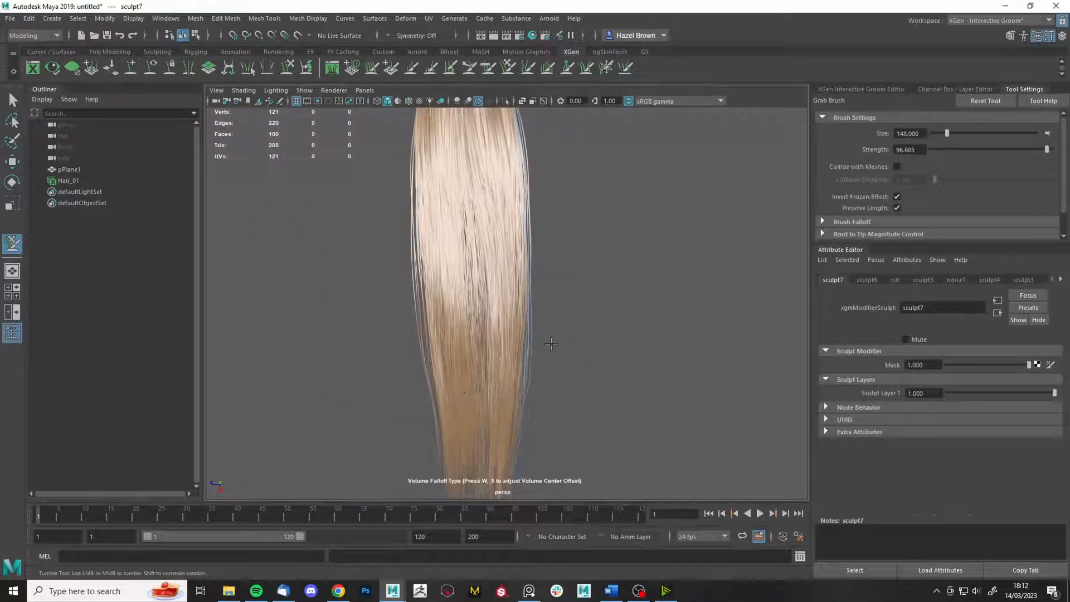
pyautogui.moveTo(490, 264); pyautogui.dragTo(516, 252)
# - Add a noise modifier, noise3, to Hair_01's stack and select it
pyautogui.press('f')
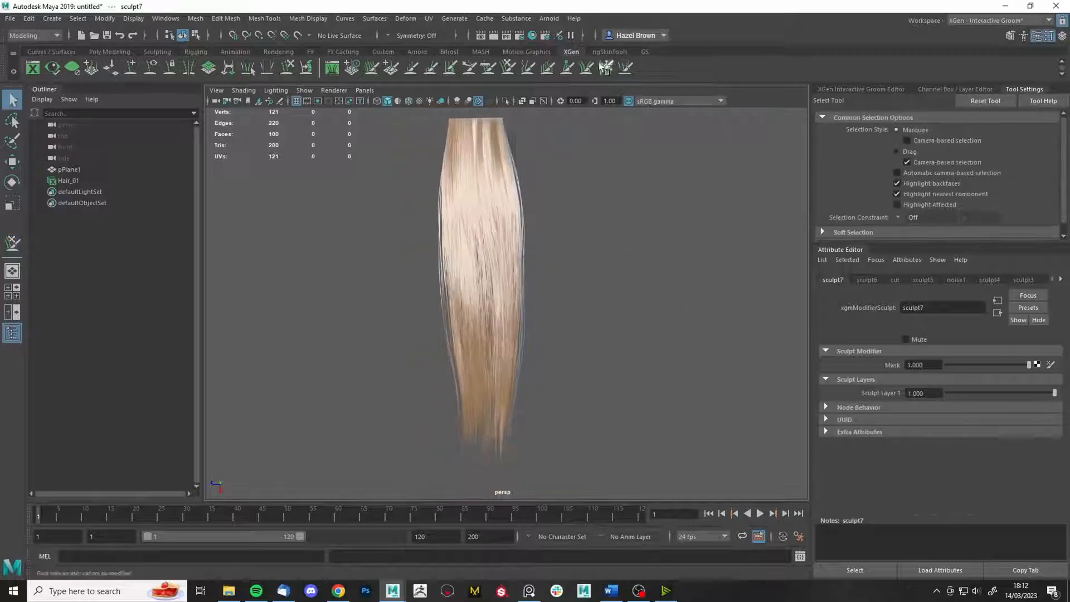
pyautogui.click(606, 67)
pyautogui.click(859, 90)
pyautogui.click(848, 118)
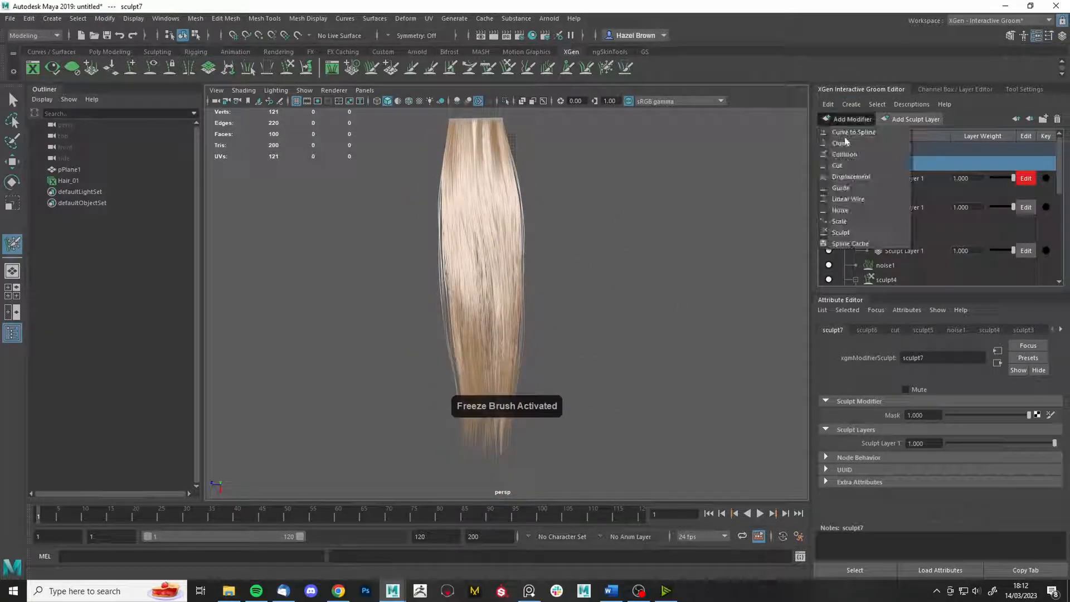
pyautogui.click(845, 207)
pyautogui.moveTo(591, 279)
pyautogui.keyDown('alt'); pyautogui.mouseDown(button='right')
pyautogui.moveTo(617, 296)
pyautogui.moveTo(675, 305)
pyautogui.mouseUp(button='right'); pyautogui.keyUp('alt')
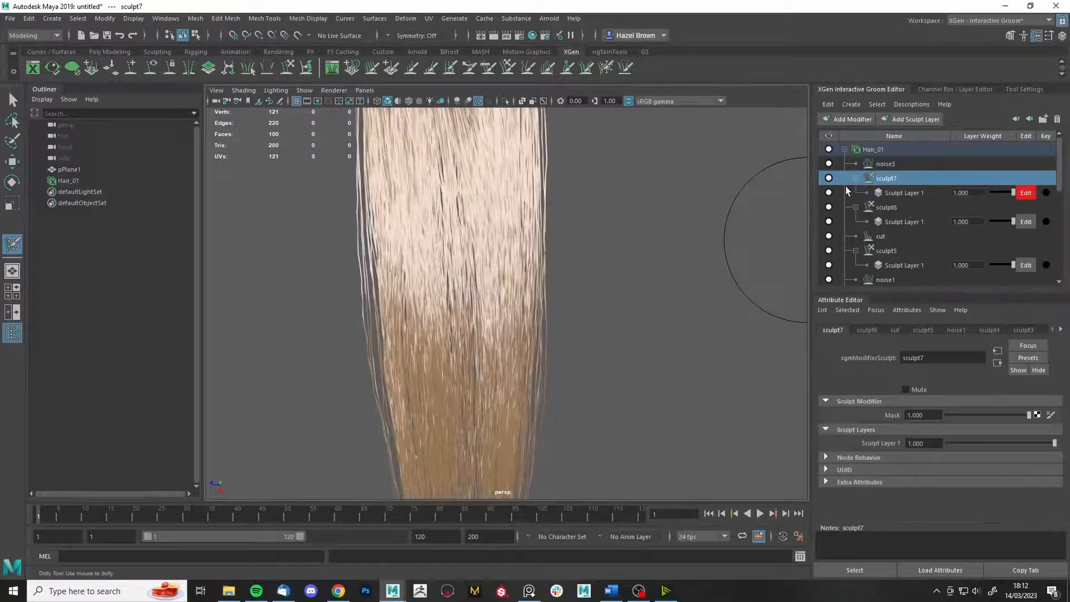
pyautogui.click(886, 164)
# - Try noise Frequency values 0.075 and 0.150, then set Frequency to 0.100
pyautogui.scroll(2, 948, 409)
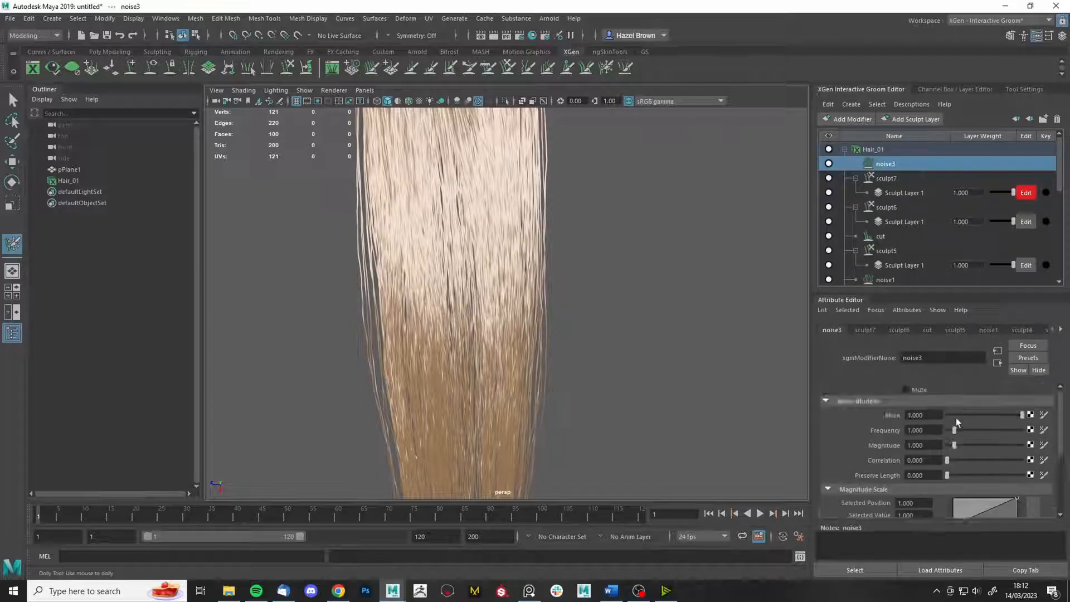
pyautogui.moveTo(952, 429); pyautogui.dragTo(947, 428)
pyautogui.click(948, 429)
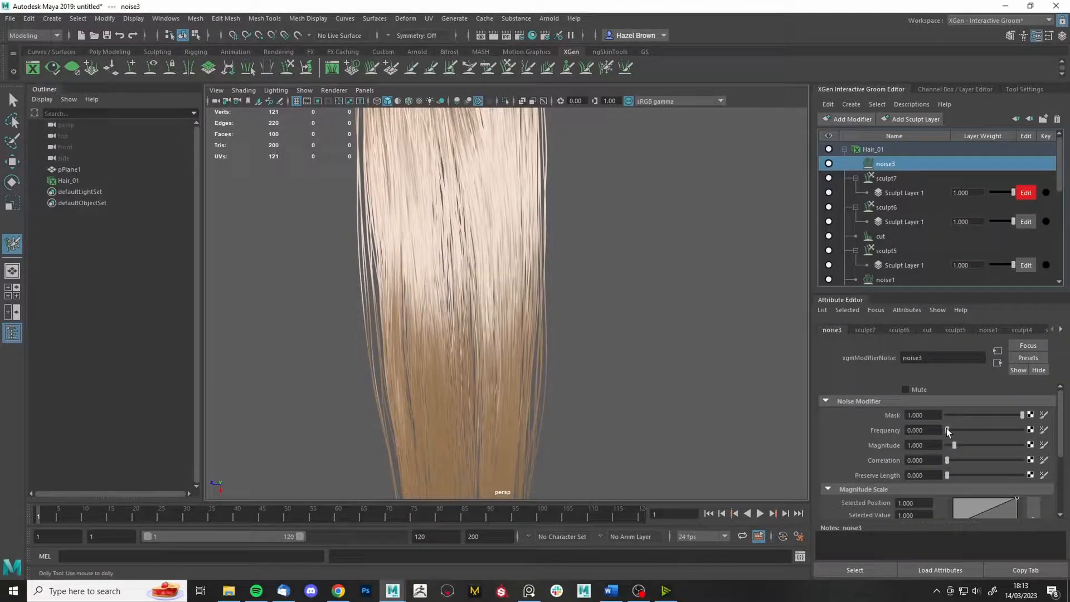
pyautogui.click(947, 428)
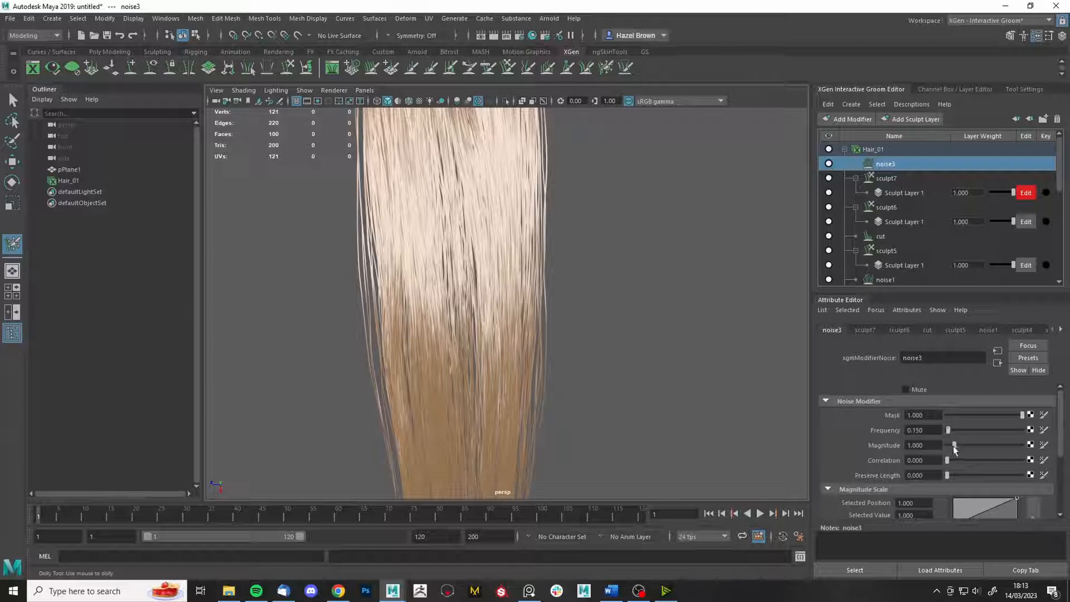
pyautogui.moveTo(954, 445); pyautogui.dragTo(969, 444)
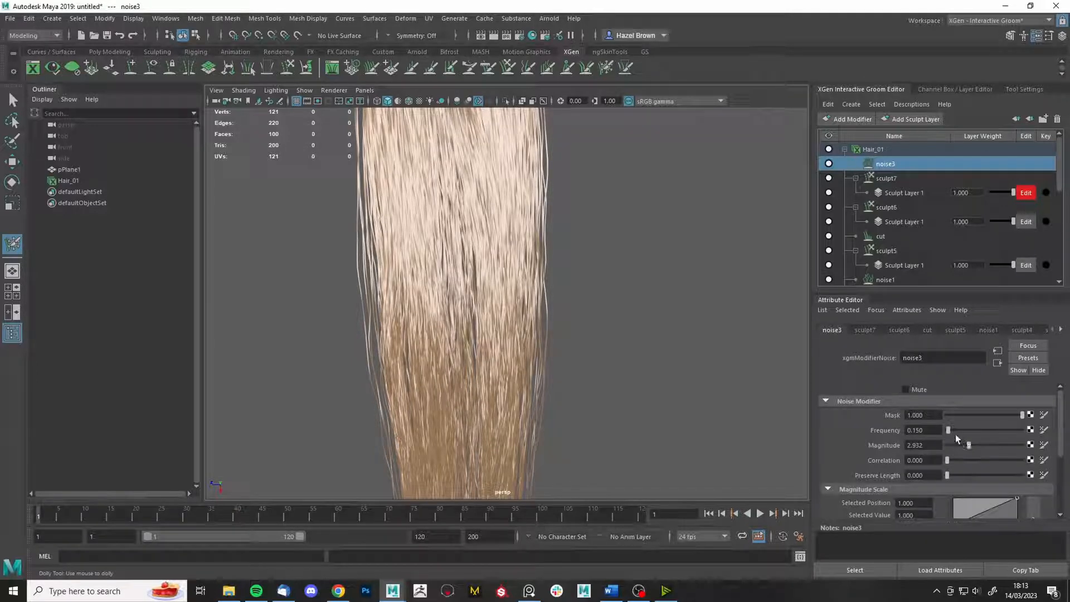
pyautogui.doubleClick(925, 430)
pyautogui.write('0.1')
pyautogui.press('Return')
# - Set the noise Magnitude to 1.955 and collapse the Hair_01 modifier list
pyautogui.keyDown('alt'); pyautogui.moveTo(609, 335); pyautogui.dragTo(614, 236, button='middle'); pyautogui.keyUp('alt')
pyautogui.keyDown('alt'); pyautogui.moveTo(614, 237); pyautogui.dragTo(563, 236, button='right'); pyautogui.keyUp('alt')
pyautogui.moveTo(967, 444)
pyautogui.mouseDown()
pyautogui.moveTo(952, 446)
pyautogui.moveTo(962, 445)
pyautogui.mouseUp()
pyautogui.keyDown('alt'); pyautogui.moveTo(677, 394); pyautogui.dragTo(659, 268); pyautogui.keyUp('alt')
pyautogui.keyDown('alt'); pyautogui.moveTo(660, 267); pyautogui.dragTo(687, 412, button='right'); pyautogui.keyUp('alt')
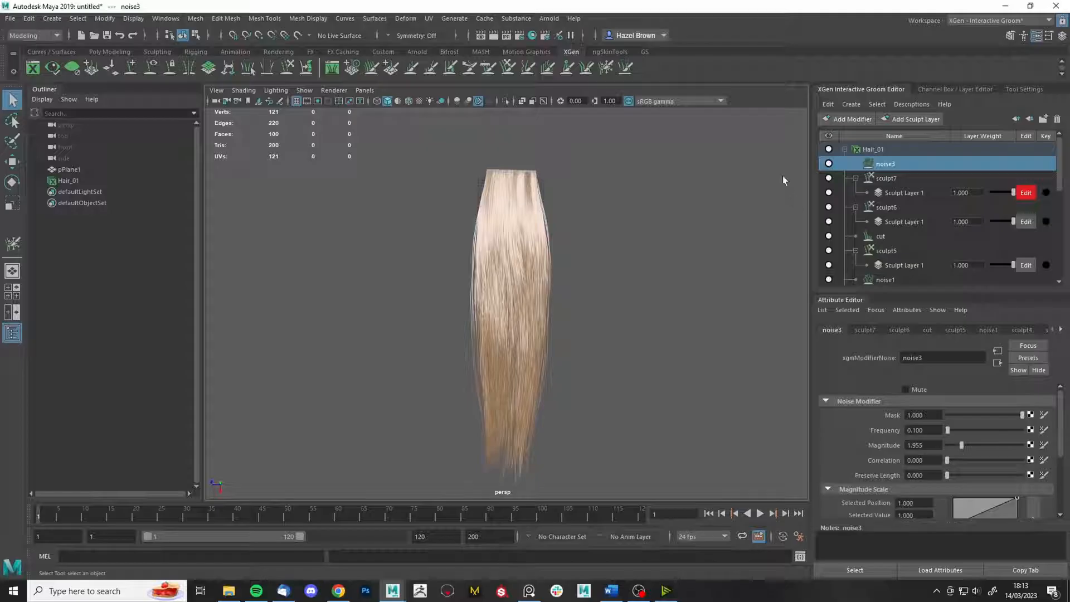
pyautogui.click(847, 149)
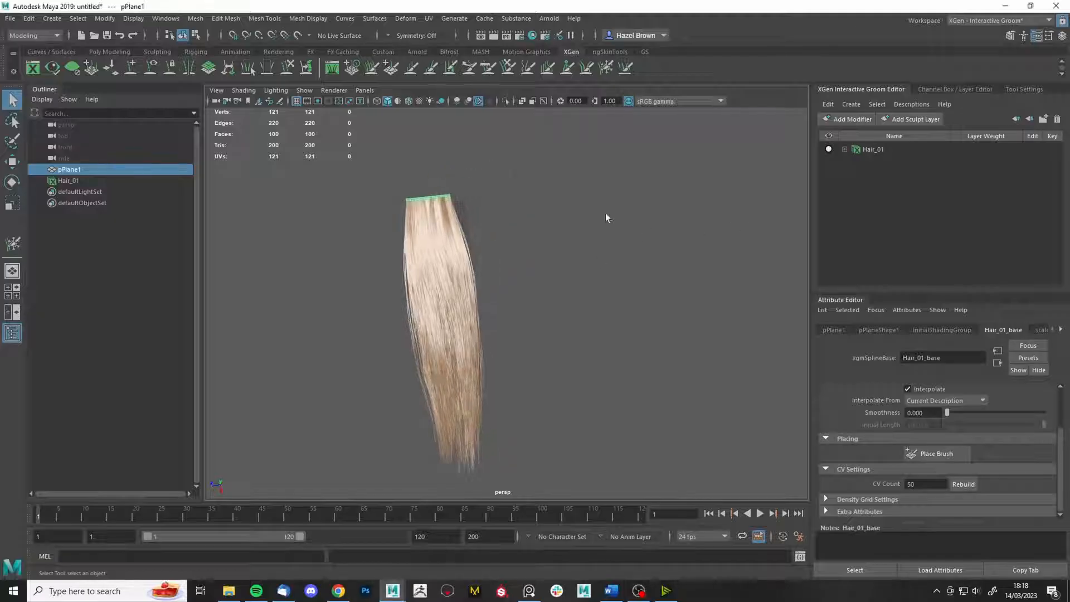
# - Duplicate the plane into pPlane2 and pPlane3, shift each right, and open the ArtStation reference
pyautogui.hotkey('ctrl', 'd')
pyautogui.press('w')
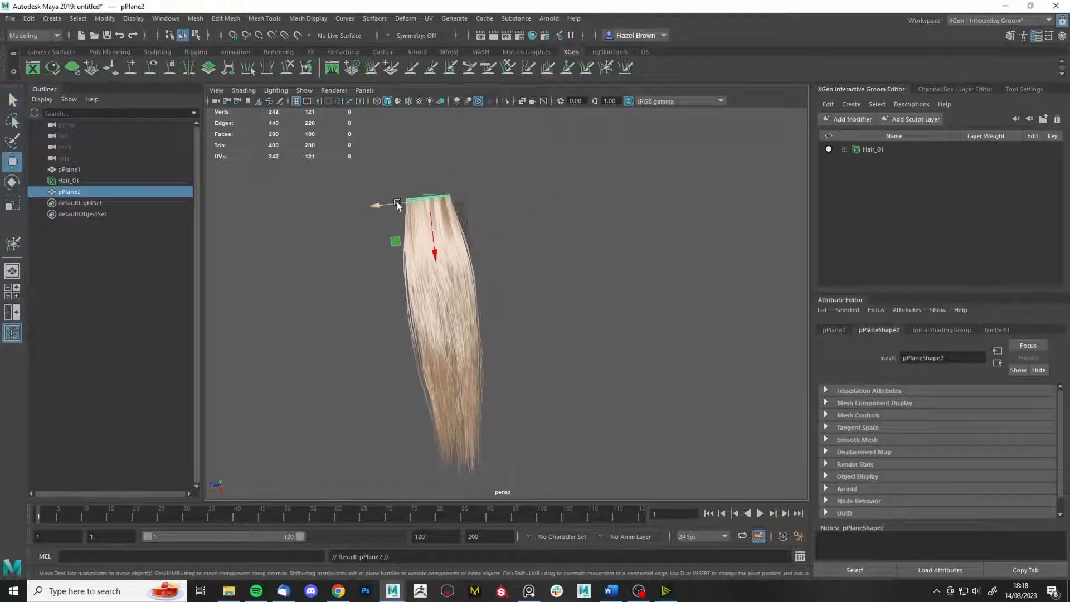
pyautogui.moveTo(393, 206); pyautogui.dragTo(468, 200)
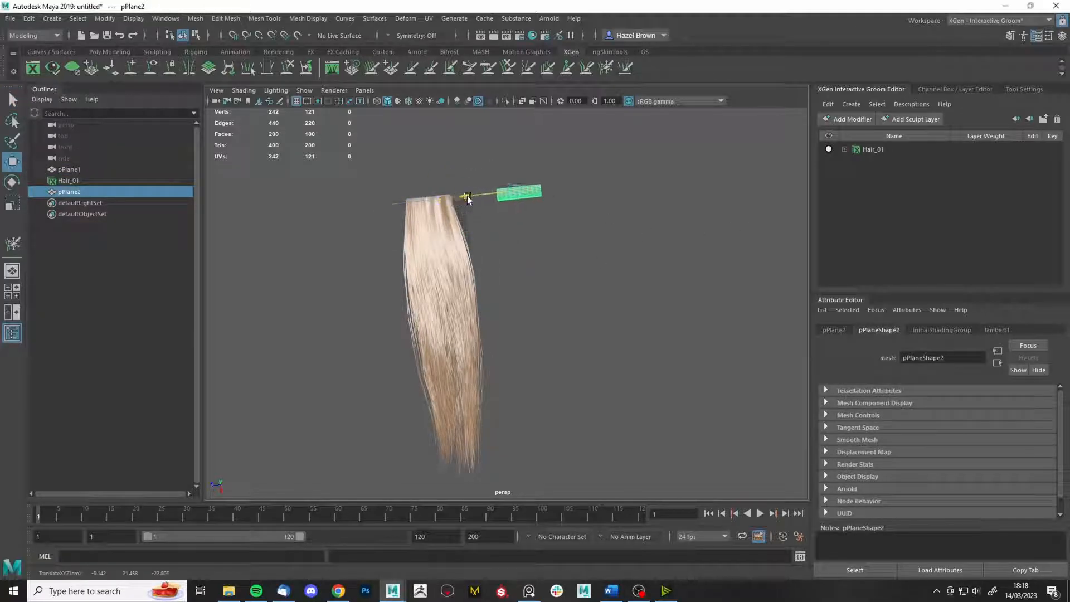
pyautogui.keyDown('alt'); pyautogui.moveTo(491, 240); pyautogui.dragTo(380, 231, button='middle'); pyautogui.keyUp('alt')
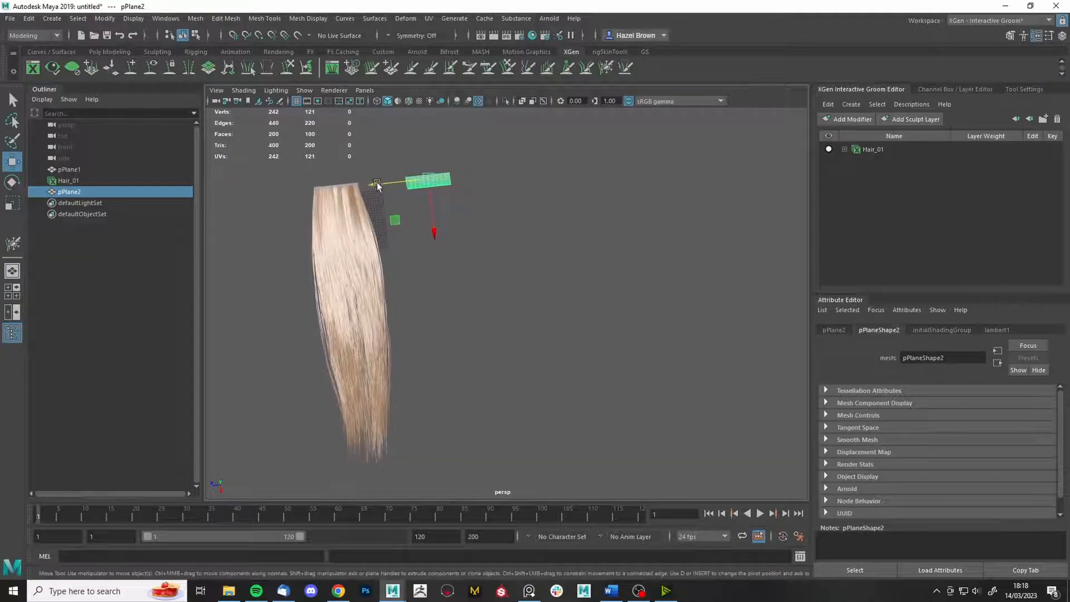
pyautogui.hotkey('ctrl', 'd')
pyautogui.moveTo(439, 176); pyautogui.dragTo(463, 172)
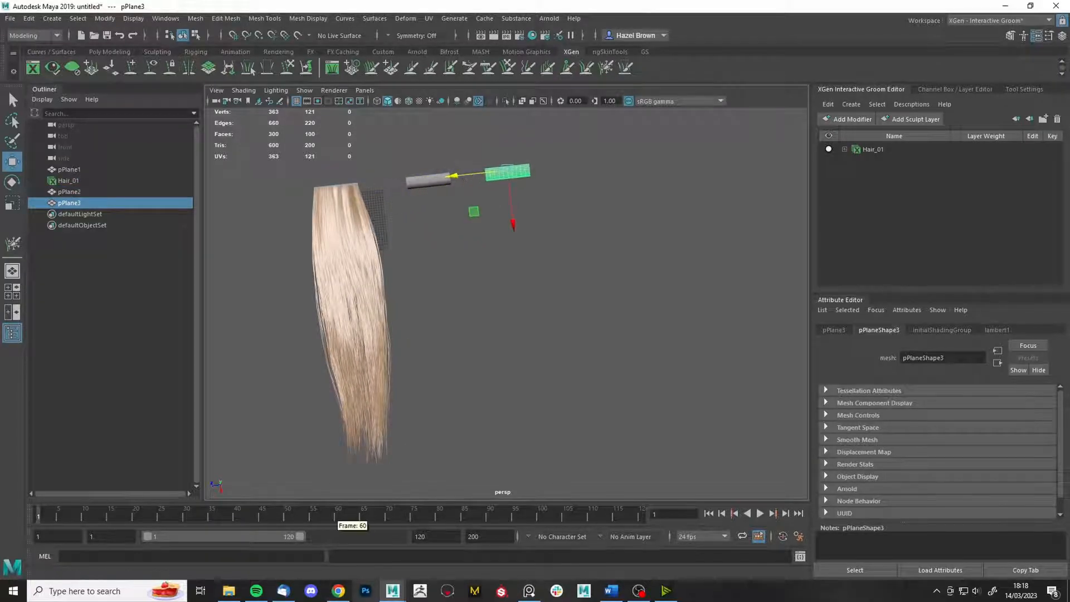
pyautogui.click(339, 591)
pyautogui.scroll(8, 514, 292)
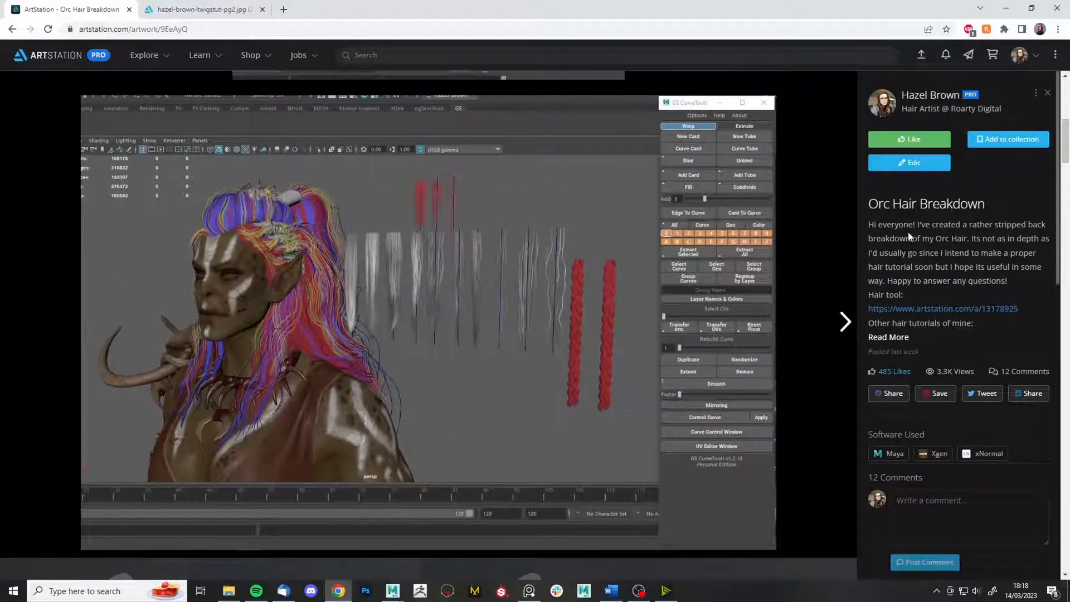
pyautogui.scroll(2, 466, 260)
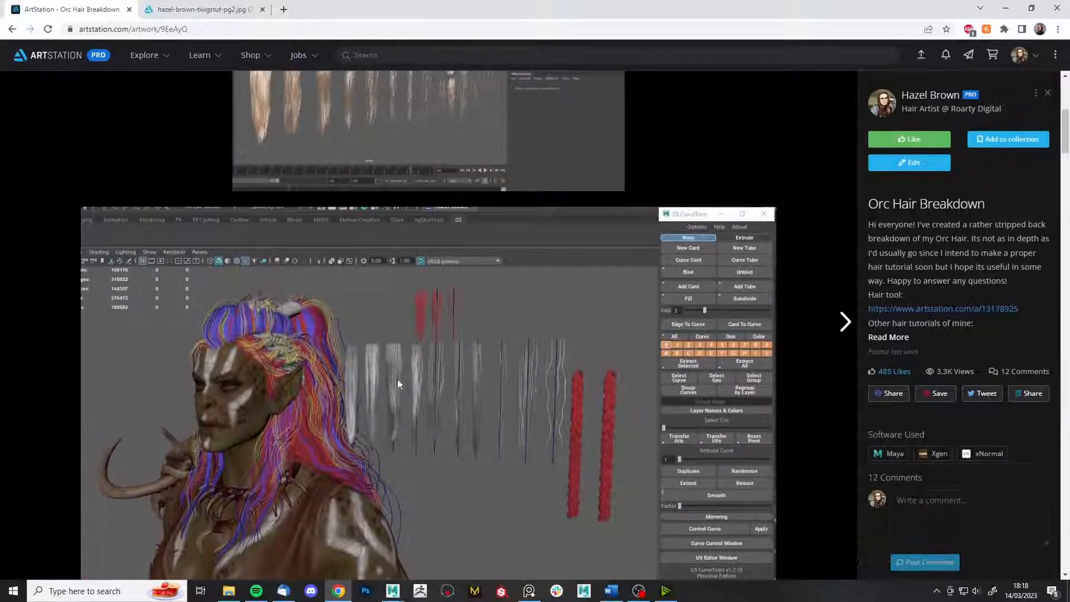
pyautogui.scroll(-3, 397, 379)
pyautogui.scroll(-8, 370, 334)
pyautogui.scroll(1, 151, 251)
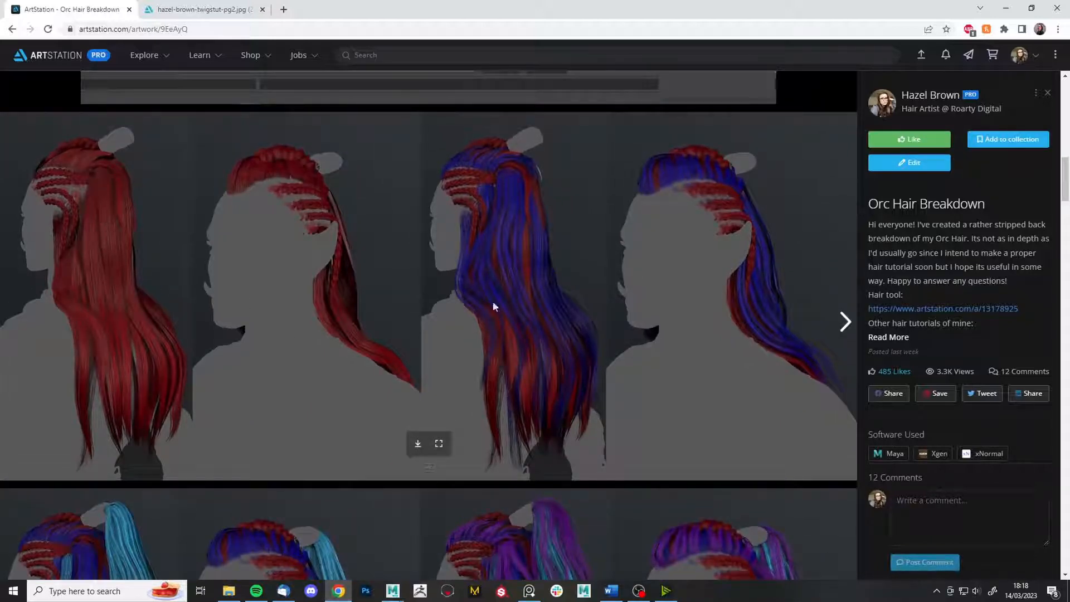
pyautogui.scroll(-1, 520, 289)
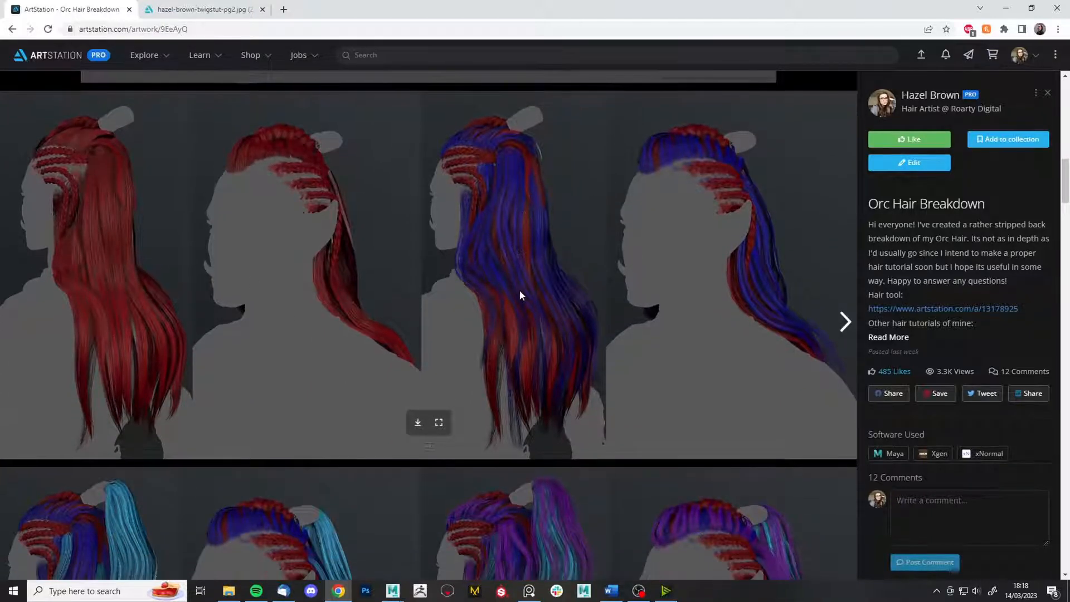
pyautogui.scroll(7, 506, 259)
pyautogui.scroll(-7, 402, 218)
pyautogui.scroll(-2, 520, 188)
pyautogui.scroll(-2, 188, 409)
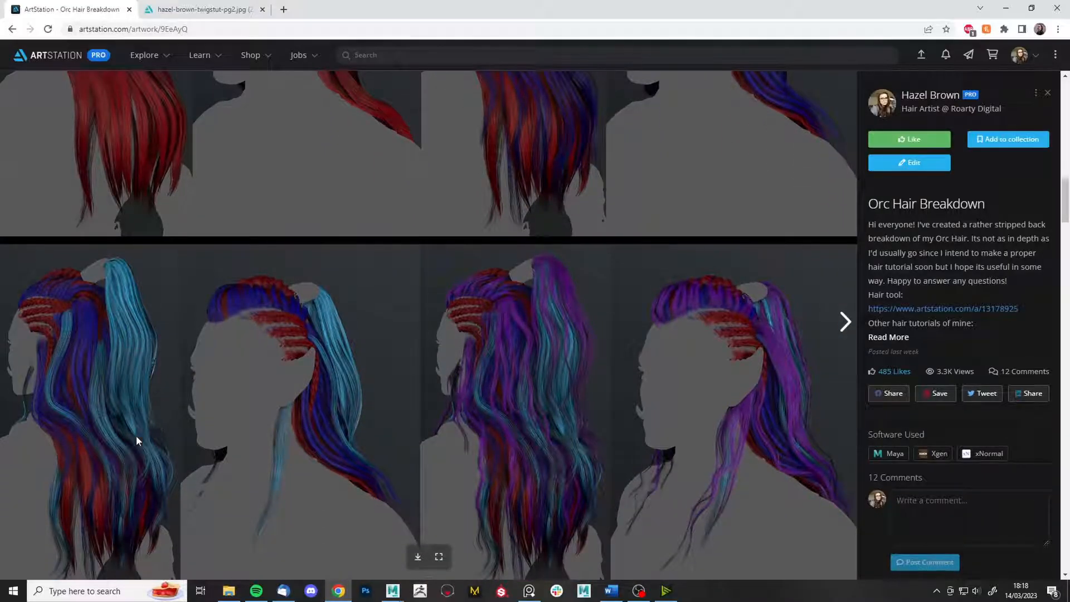
pyautogui.scroll(2, 148, 267)
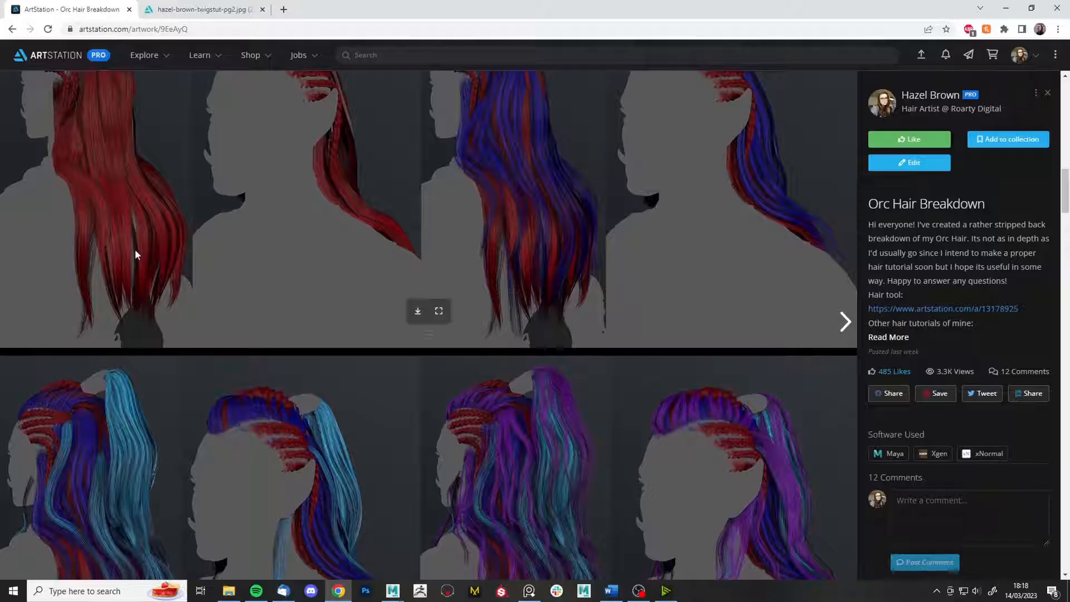
pyautogui.scroll(-2, 130, 289)
pyautogui.scroll(2, 131, 289)
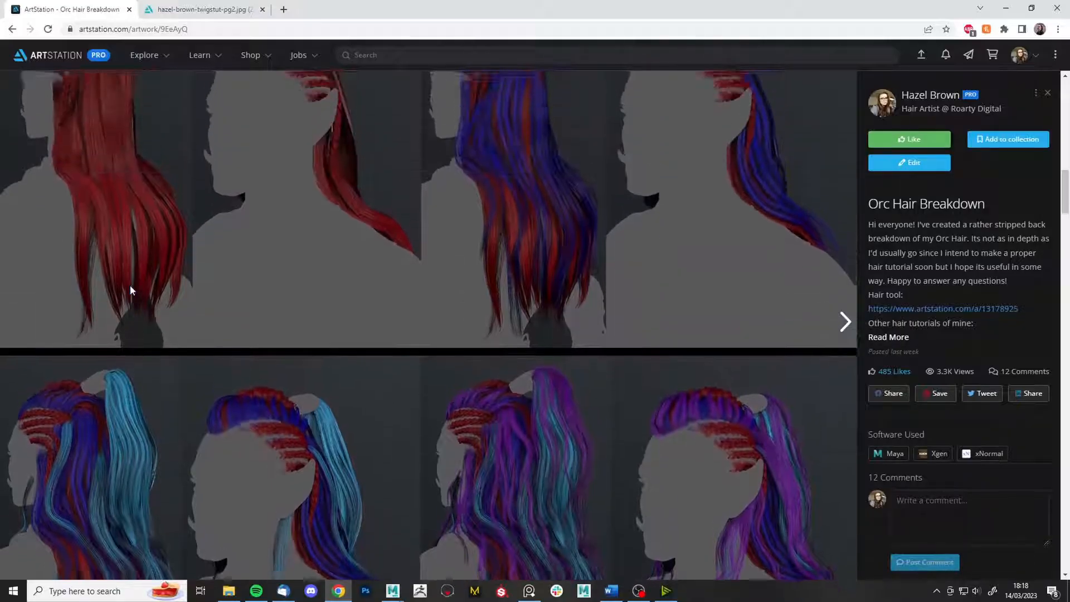
pyautogui.scroll(-2, 131, 289)
pyautogui.scroll(5, 130, 289)
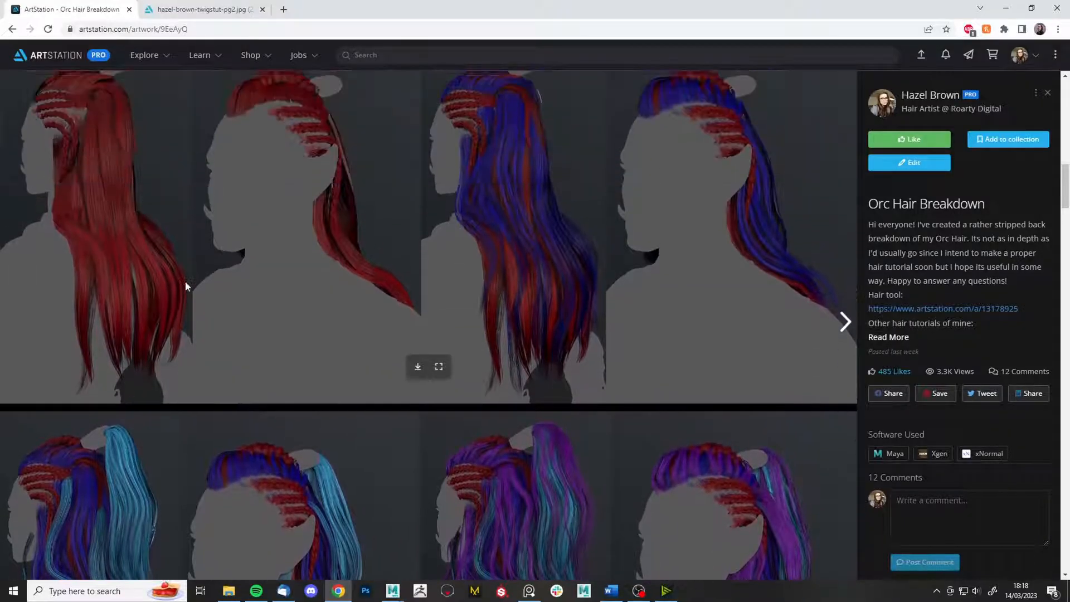
# - Back in Maya, shift the two bare planes right and select only pPlane2
pyautogui.click(1007, 8)
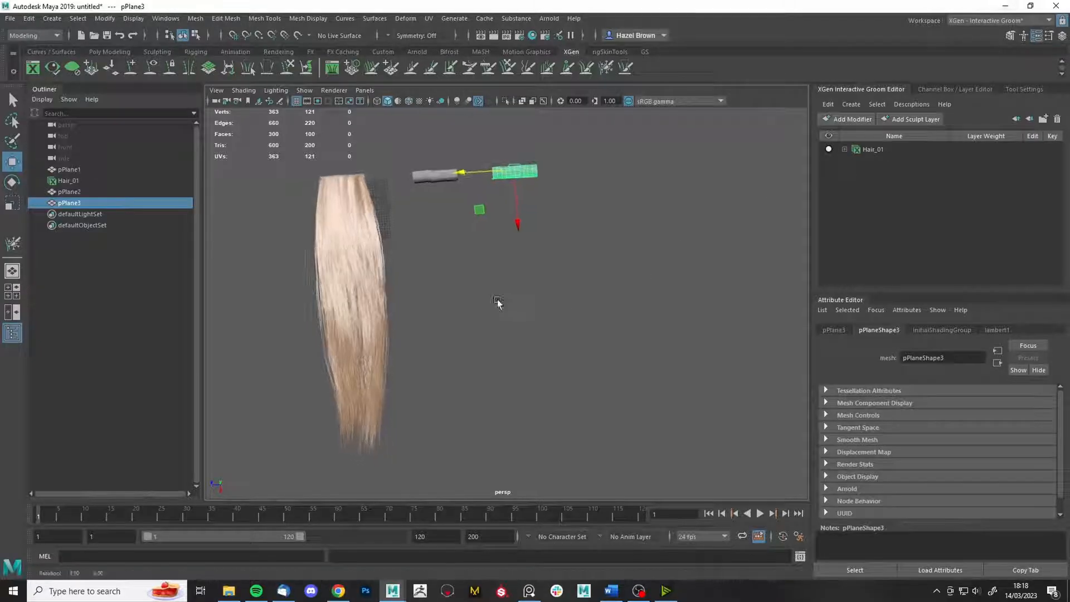
pyautogui.click(443, 172)
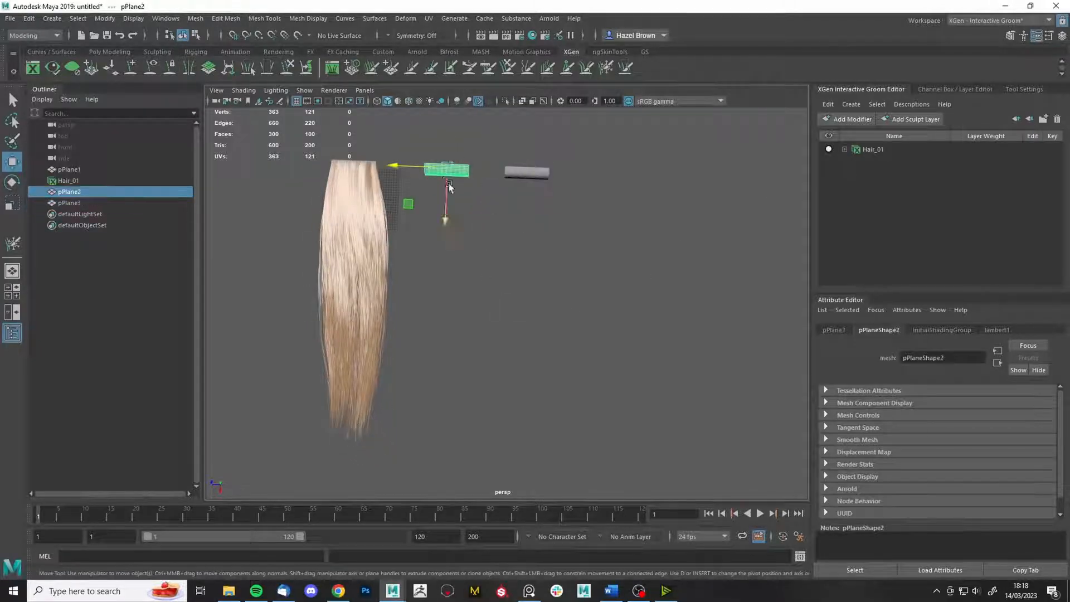
pyautogui.keyDown('alt'); pyautogui.moveTo(501, 215); pyautogui.dragTo(549, 231, button='middle'); pyautogui.keyUp('alt')
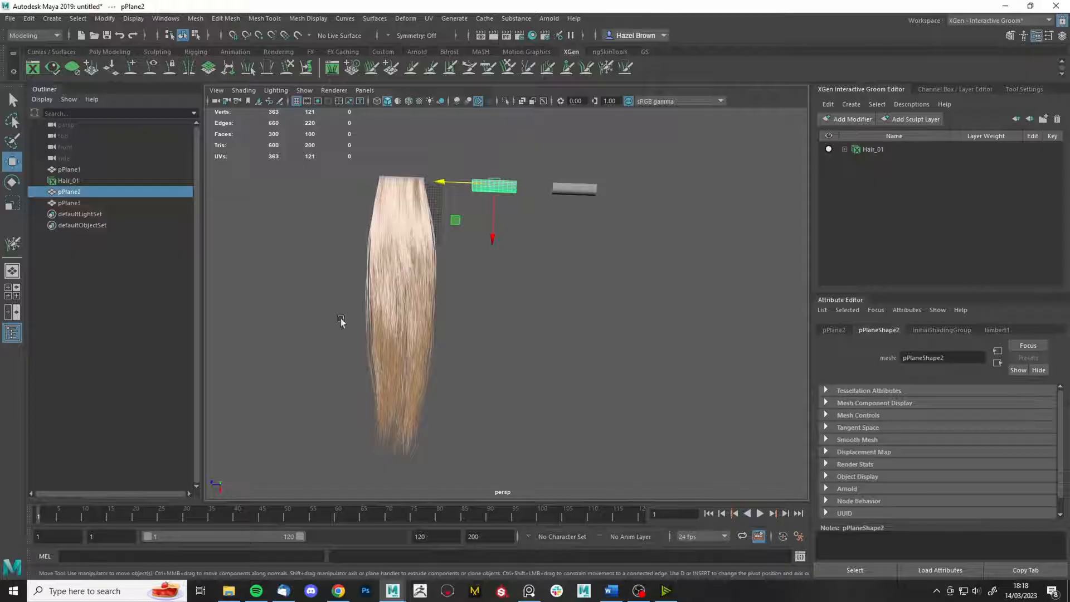
pyautogui.scroll(2, 517, 196)
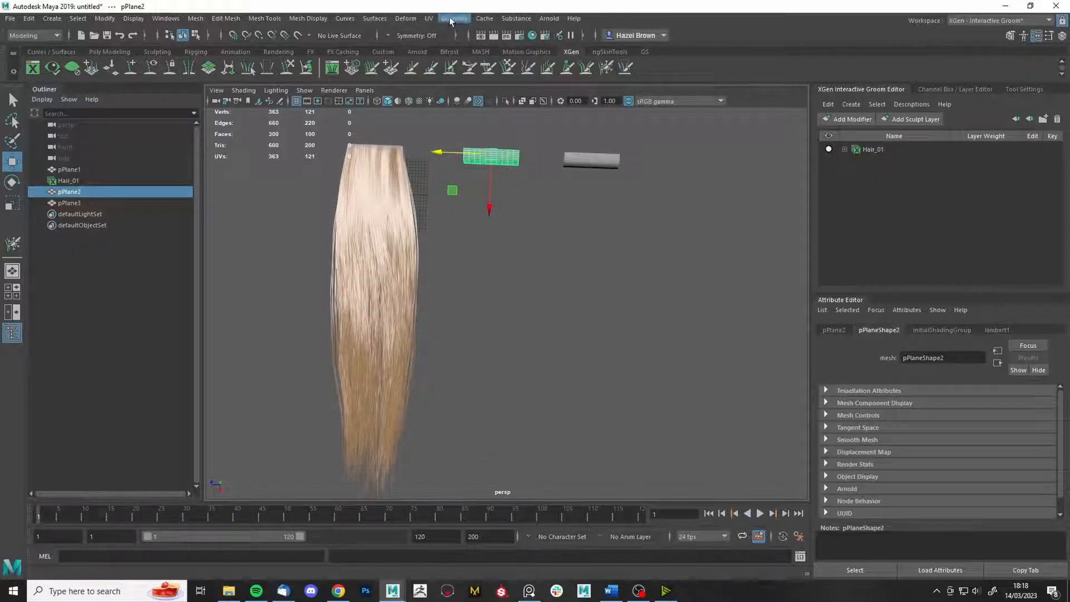
pyautogui.moveTo(623, 206); pyautogui.dragTo(624, 208)
pyautogui.moveTo(540, 155); pyautogui.dragTo(516, 160)
pyautogui.click(529, 160)
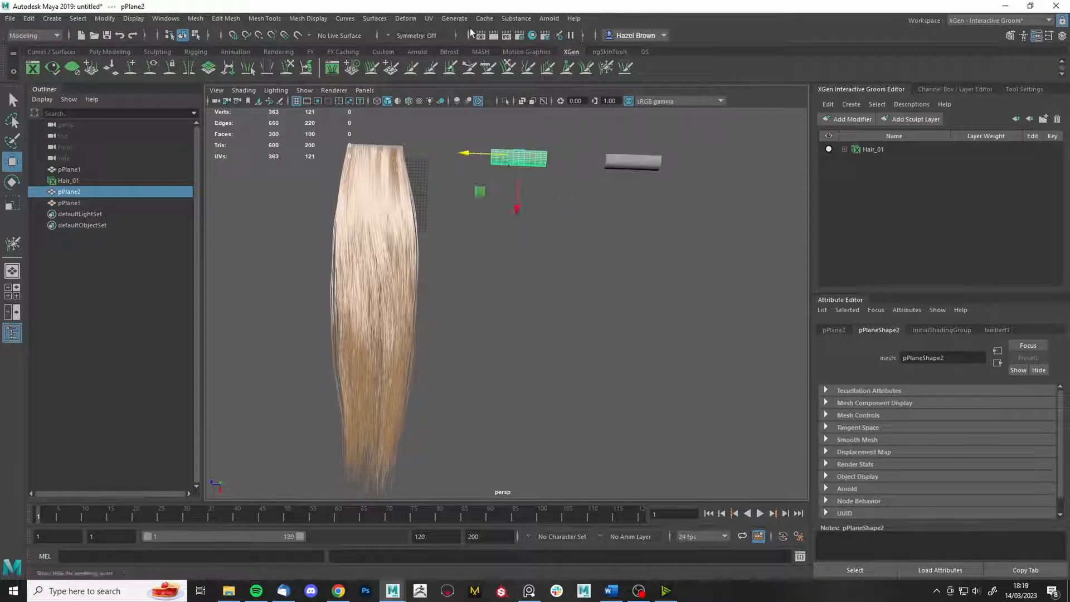
# - Create interactive groom splines named Hair_02 with Density 0.8
pyautogui.click(454, 18)
pyautogui.click(602, 177)
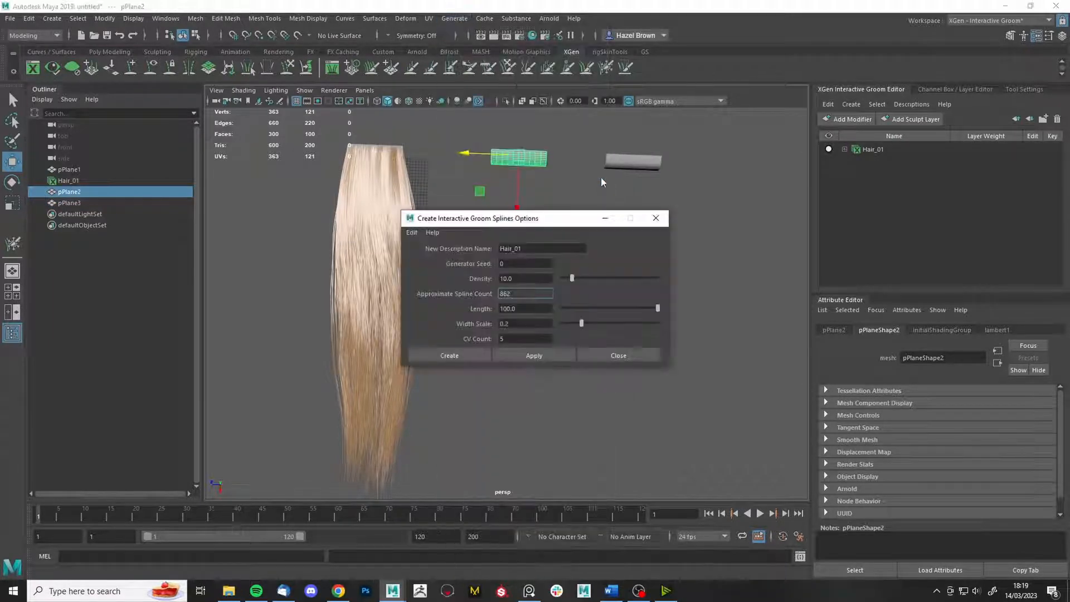
pyautogui.click(517, 248)
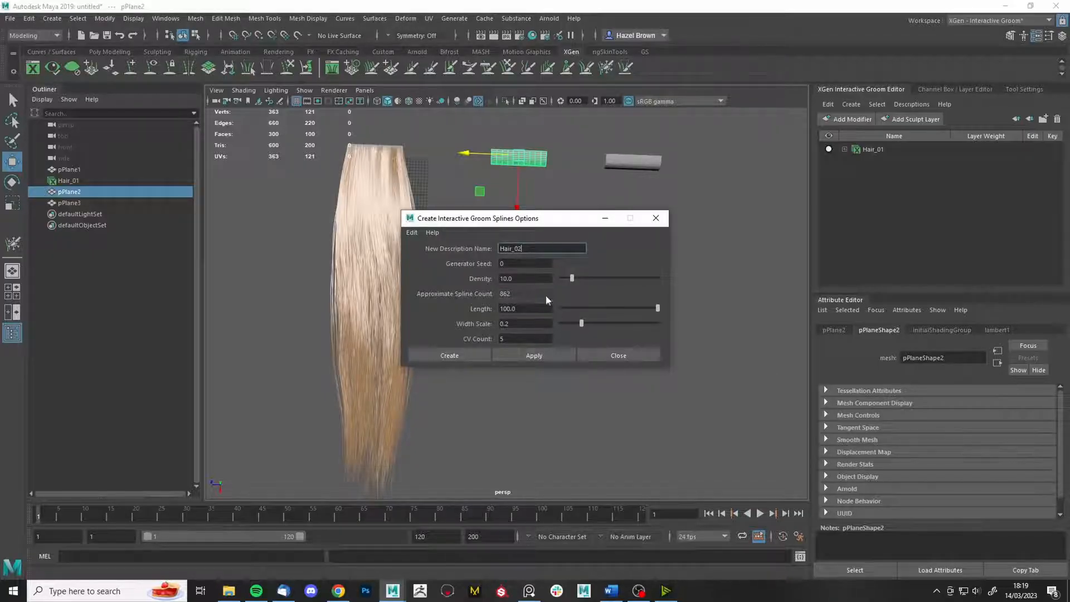
pyautogui.doubleClick(530, 278)
pyautogui.write('0.8')
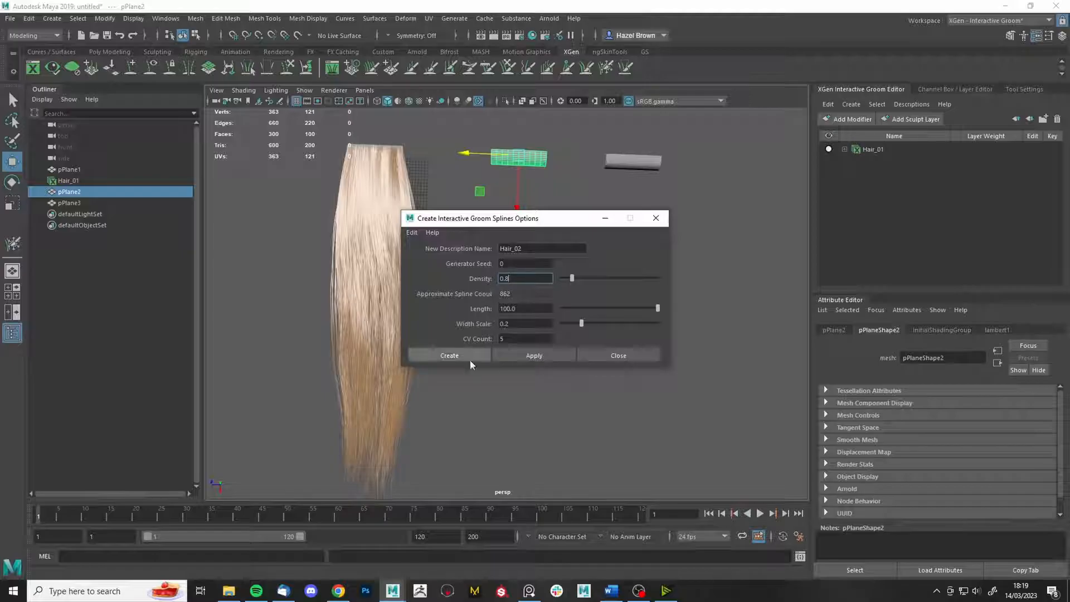
pyautogui.click(469, 358)
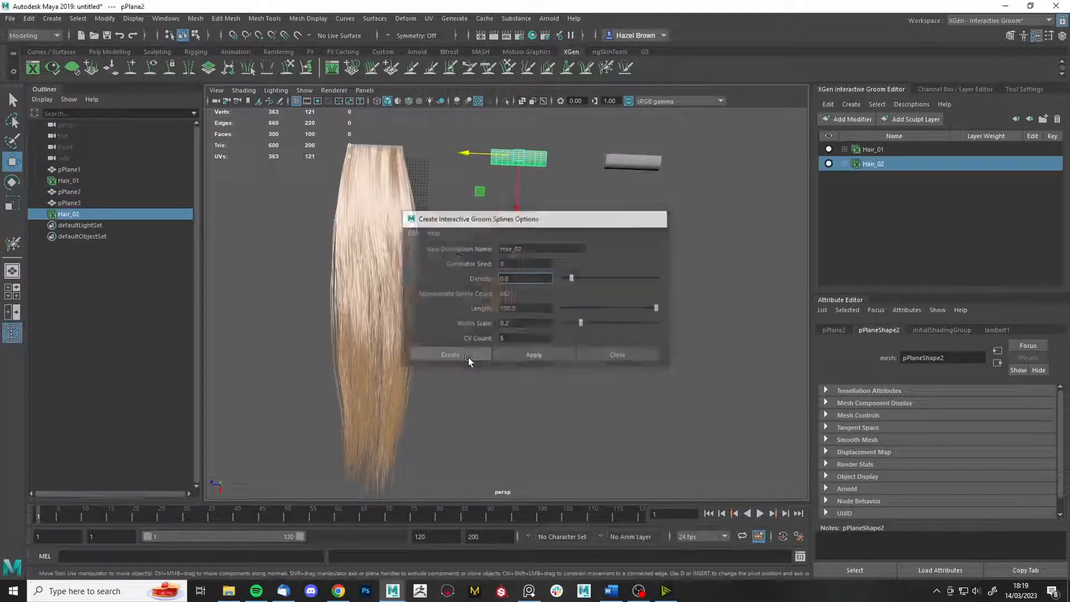
pyautogui.keyDown('alt'); pyautogui.moveTo(574, 296); pyautogui.dragTo(459, 289); pyautogui.keyUp('alt')
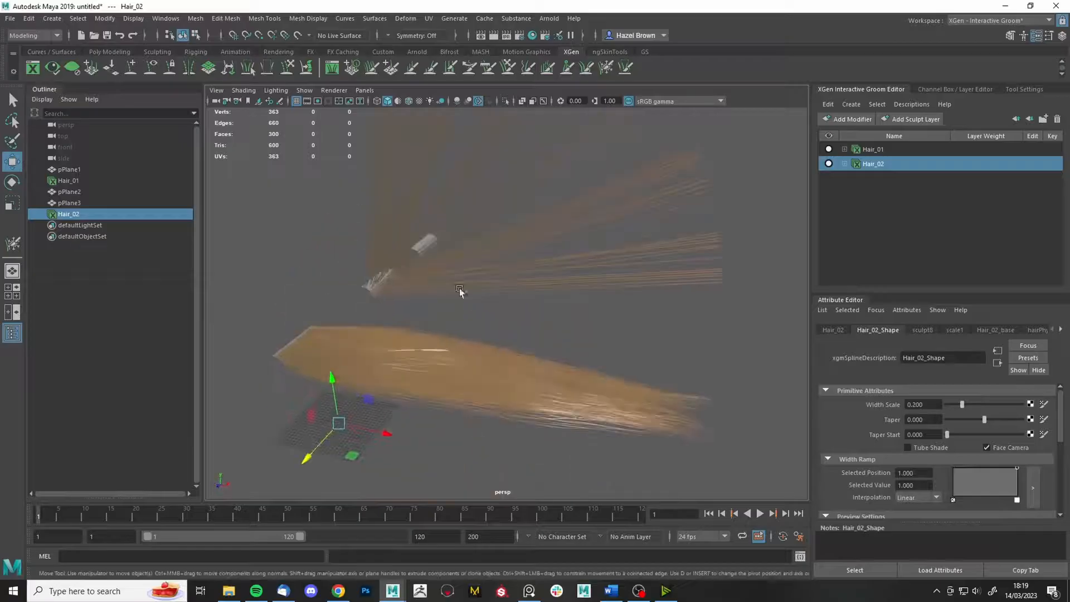
# - Reselect pPlane2, create Hair_02 on it, and expand its sculpt8 layer in the Groom Editor
pyautogui.click(378, 282)
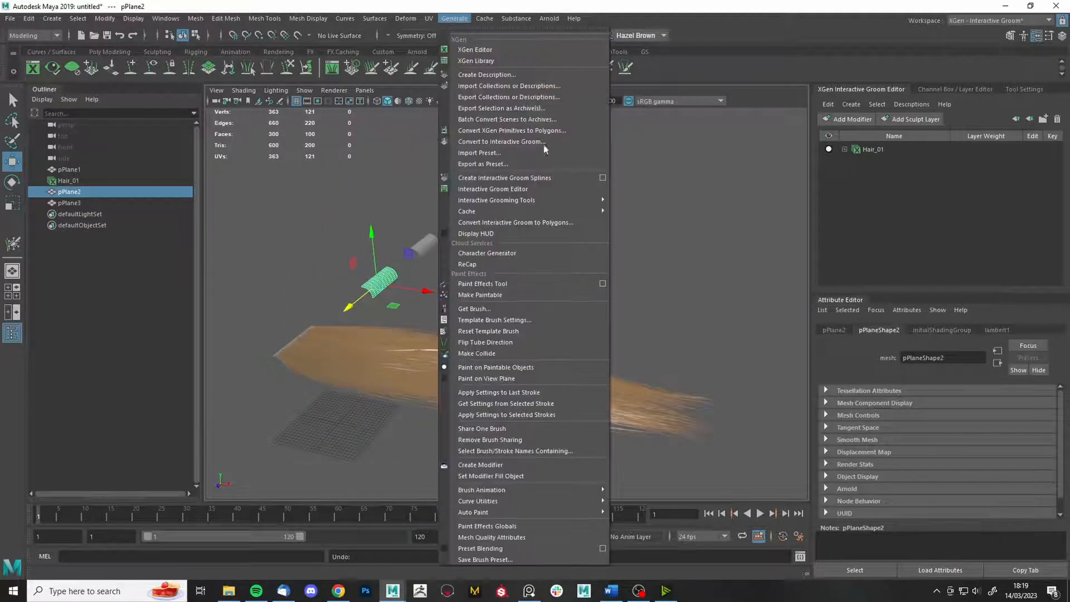
pyautogui.click(455, 18)
pyautogui.click(602, 177)
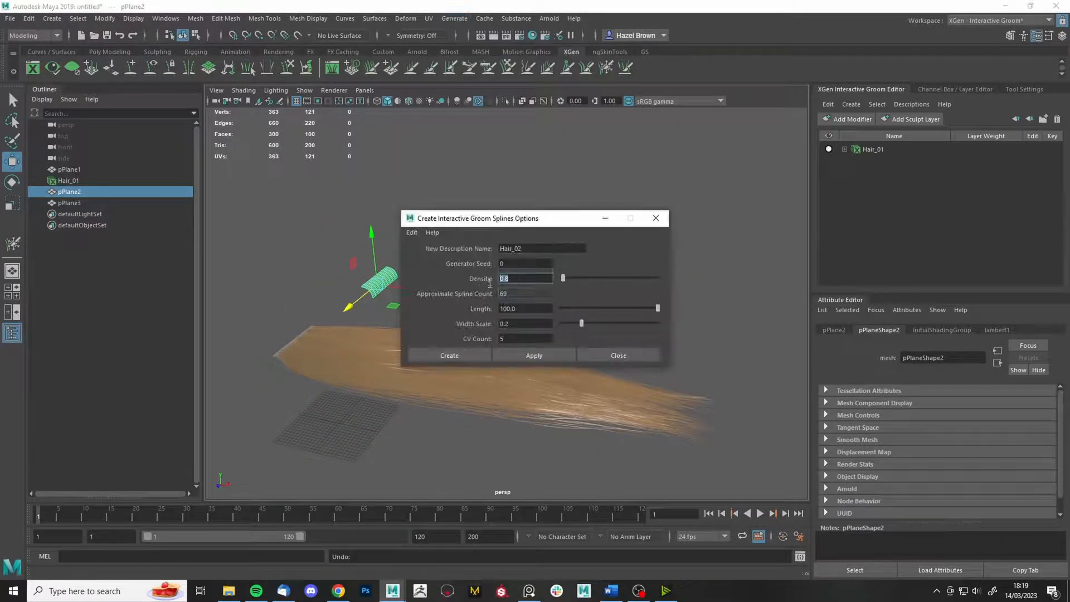
pyautogui.click(446, 356)
pyautogui.keyDown('alt'); pyautogui.moveTo(368, 223); pyautogui.dragTo(706, 229); pyautogui.keyUp('alt')
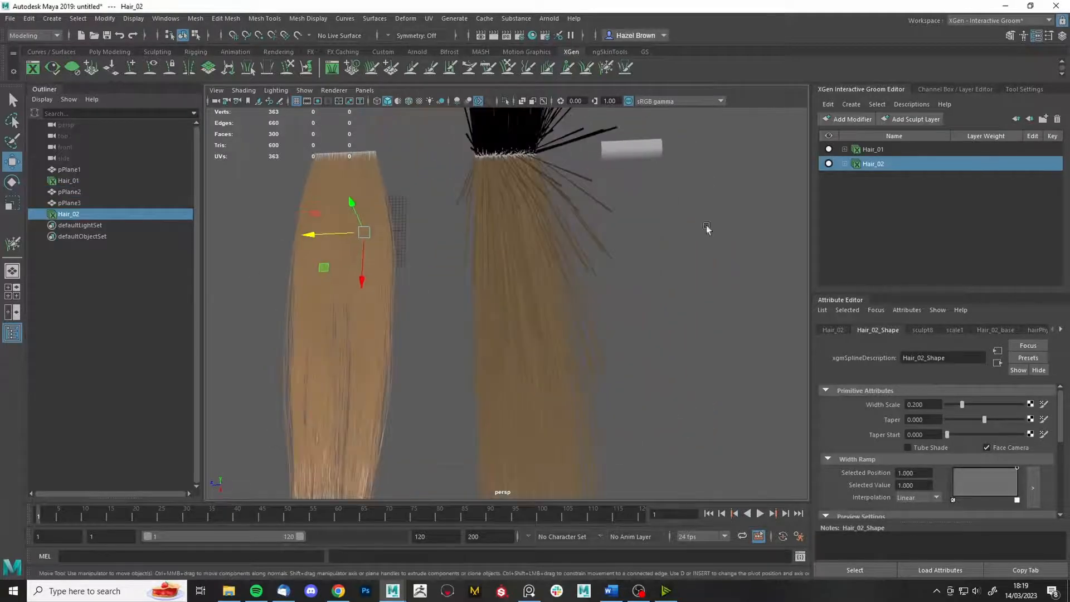
pyautogui.click(845, 164)
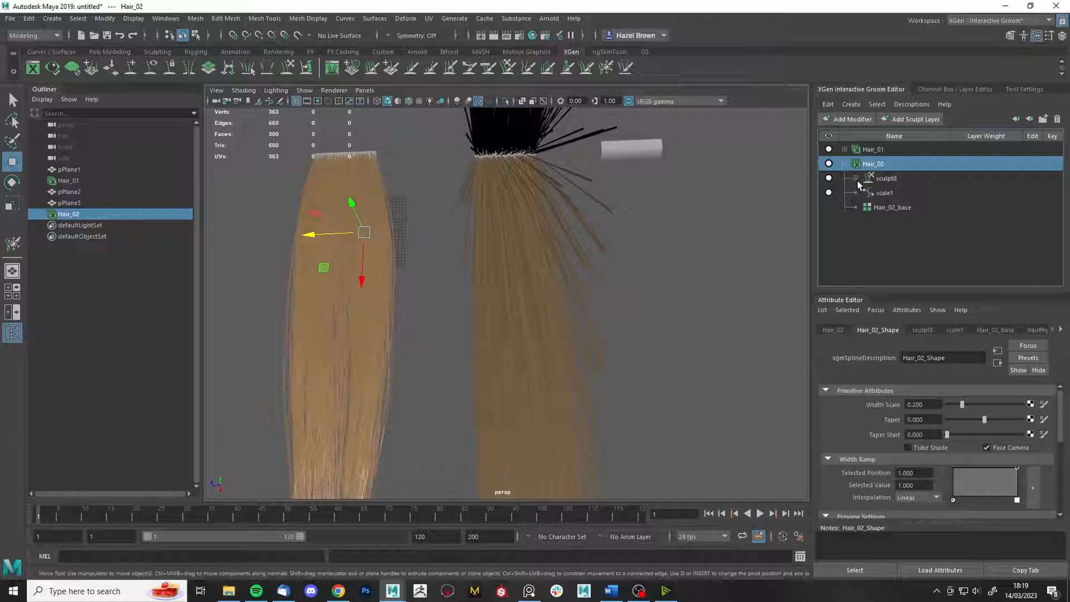
pyautogui.click(856, 179)
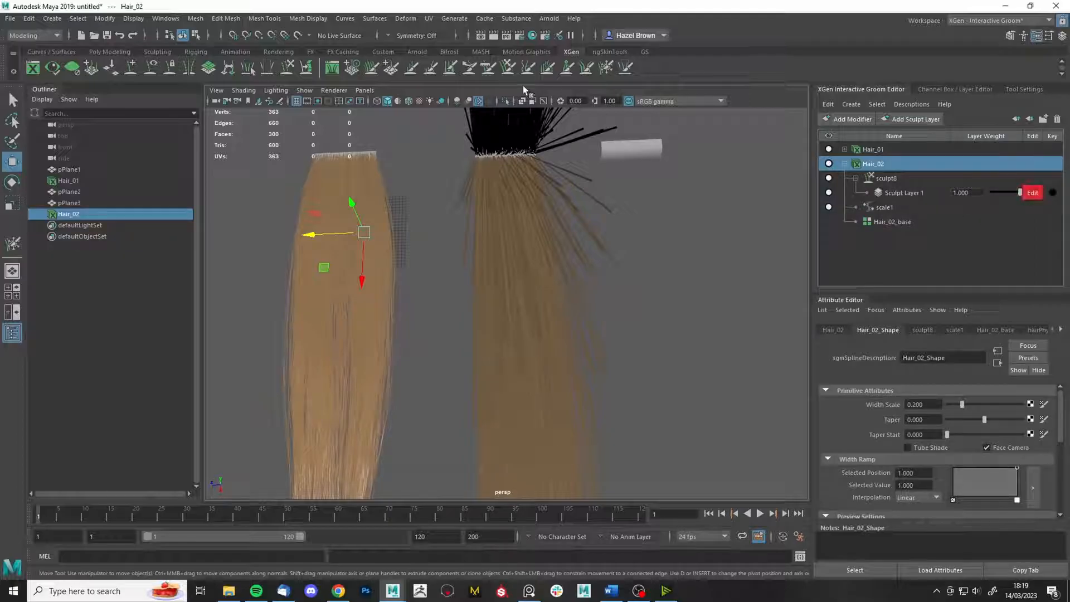
# - Comb Hair_02's fanned and bent strands straight down with the Comb brush
pyautogui.press('y')
pyautogui.moveTo(657, 454)
pyautogui.keyDown('alt'); pyautogui.mouseDown()
pyautogui.moveTo(604, 315)
pyautogui.moveTo(668, 293)
pyautogui.mouseUp(); pyautogui.keyUp('alt')
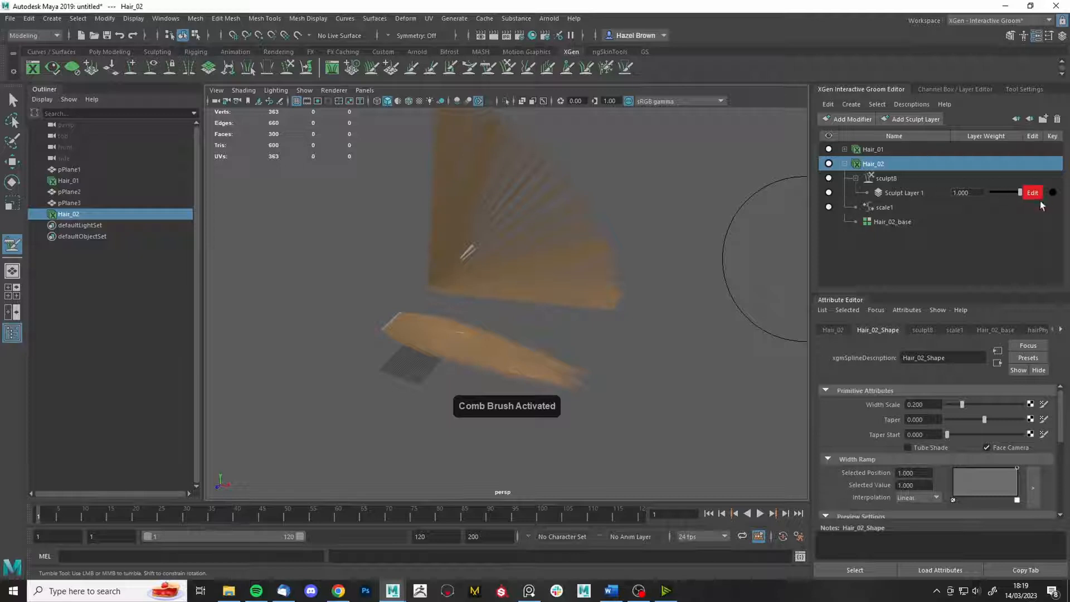
pyautogui.moveTo(557, 202); pyautogui.dragTo(493, 243)
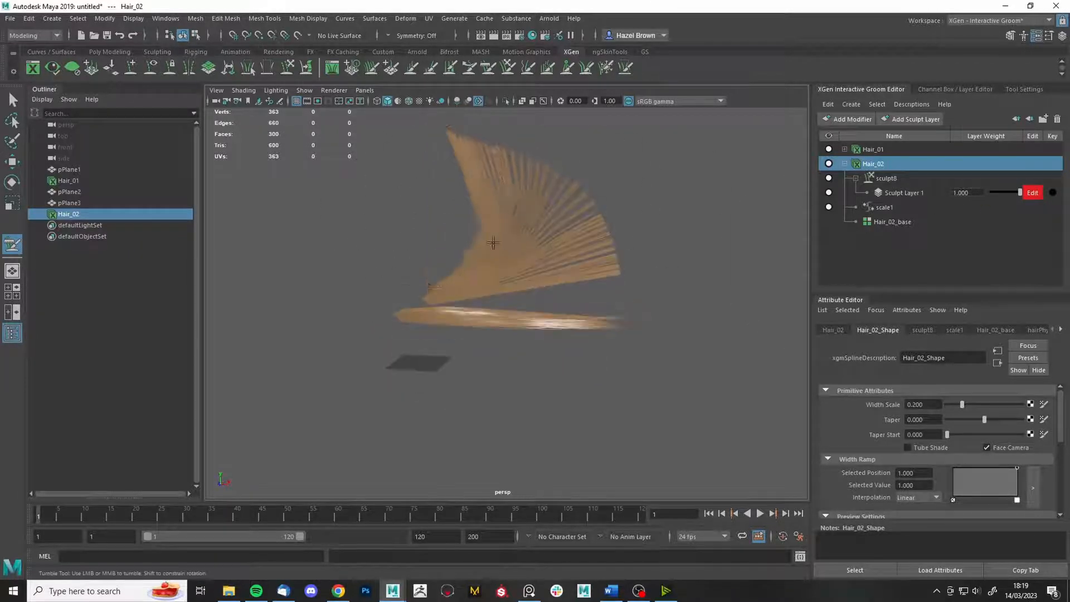
pyautogui.moveTo(485, 203)
pyautogui.mouseDown()
pyautogui.moveTo(533, 244)
pyautogui.moveTo(582, 240)
pyautogui.mouseUp()
pyautogui.moveTo(515, 192)
pyautogui.mouseDown()
pyautogui.moveTo(585, 264)
pyautogui.moveTo(660, 296)
pyautogui.moveTo(628, 399)
pyautogui.moveTo(602, 418)
pyautogui.moveTo(608, 227)
pyautogui.moveTo(641, 245)
pyautogui.mouseUp()
pyautogui.moveTo(547, 325)
pyautogui.mouseDown()
pyautogui.moveTo(595, 306)
pyautogui.moveTo(637, 306)
pyautogui.mouseUp()
pyautogui.moveTo(637, 306)
pyautogui.keyDown('alt'); pyautogui.mouseDown()
pyautogui.moveTo(594, 299)
pyautogui.moveTo(636, 290)
pyautogui.mouseUp(); pyautogui.keyUp('alt')
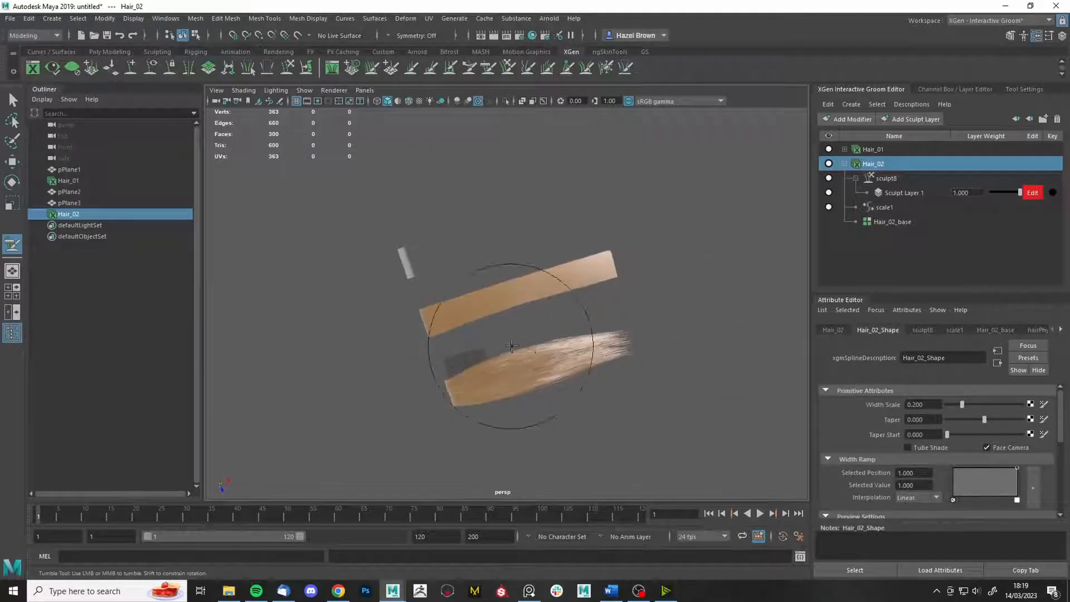
pyautogui.keyDown('alt'); pyautogui.moveTo(512, 346); pyautogui.dragTo(168, 296); pyautogui.keyUp('alt')
pyautogui.keyDown('alt'); pyautogui.moveTo(312, 284); pyautogui.dragTo(697, 229, button='right'); pyautogui.keyUp('alt')
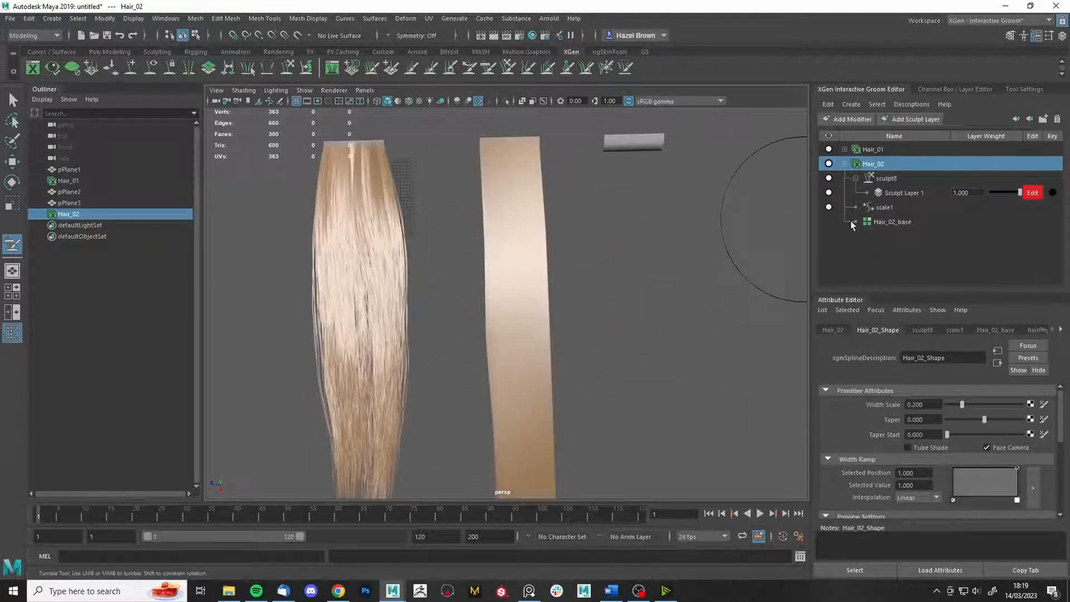
# - Compare Hair_01's 0.759 taper and sculpt8 settings with Hair_02, then bring up the wolf-cut reference board
pyautogui.click(873, 150)
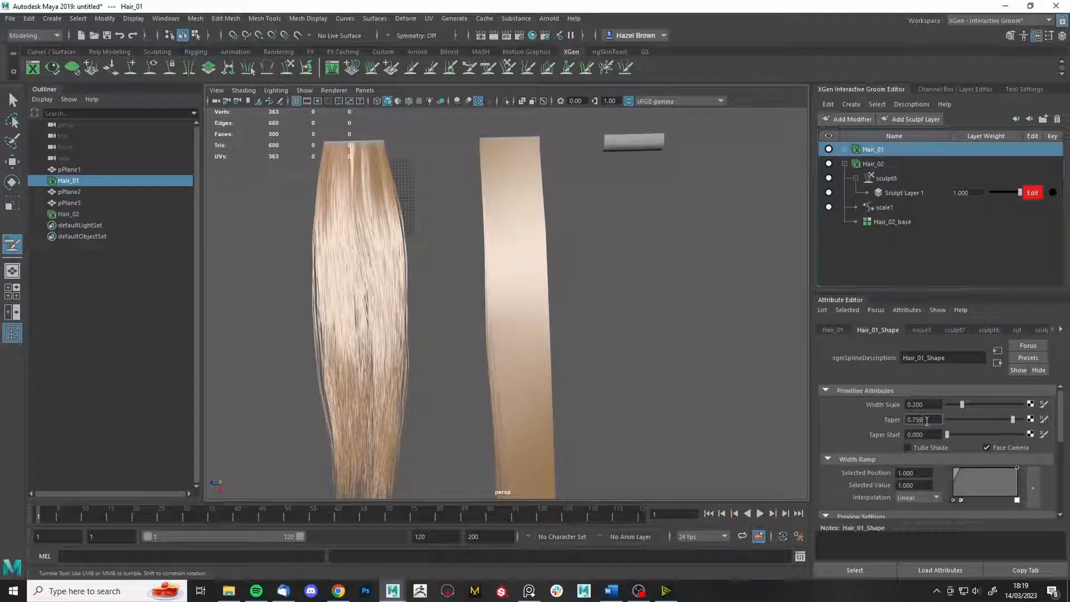
pyautogui.click(898, 179)
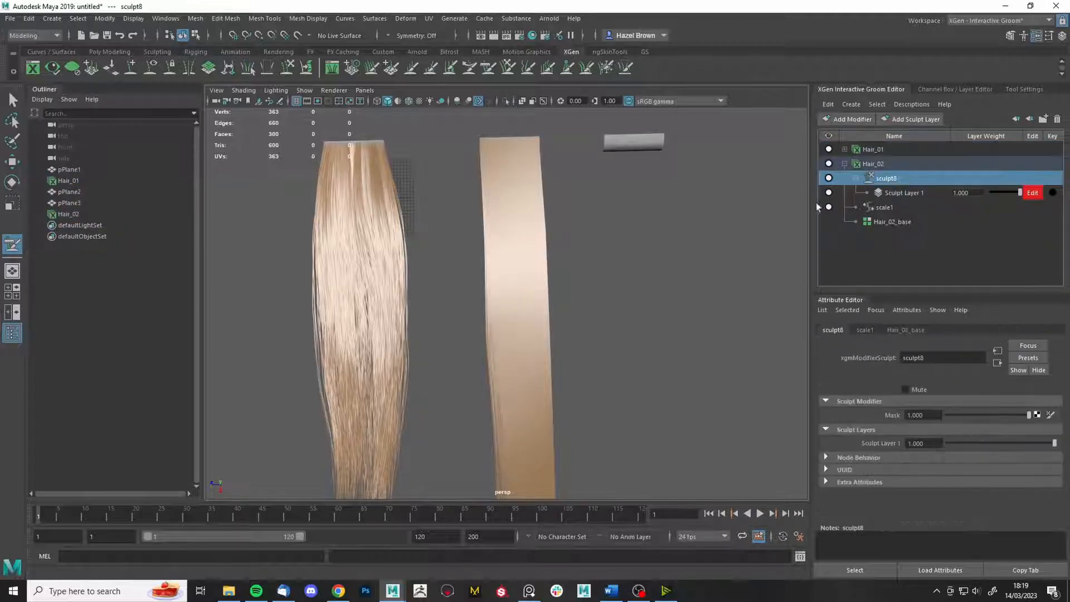
pyautogui.click(898, 164)
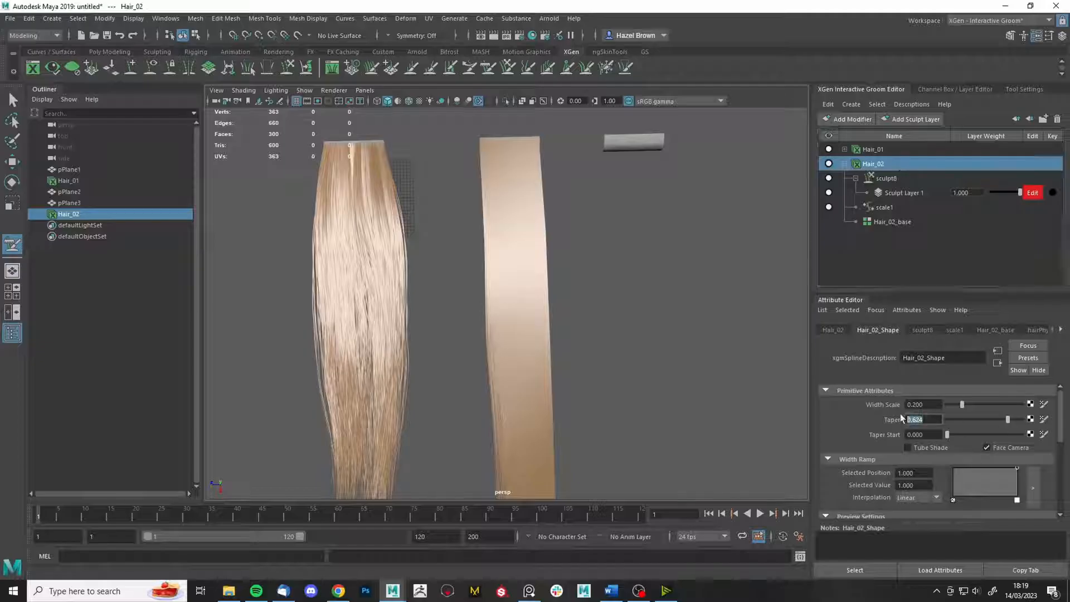
pyautogui.click(873, 150)
pyautogui.click(873, 165)
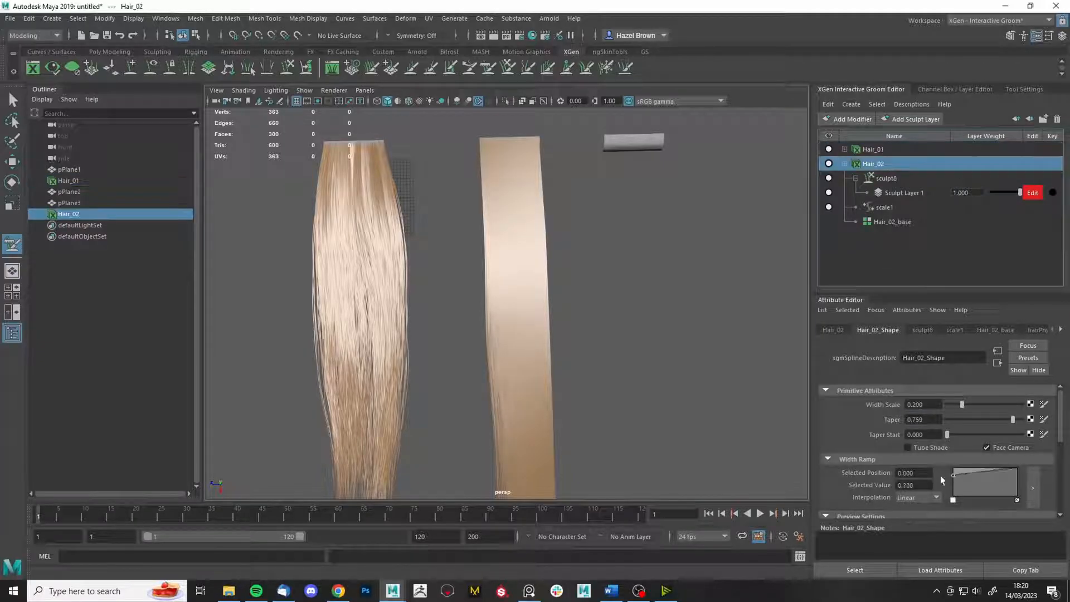
pyautogui.keyDown('alt'); pyautogui.moveTo(558, 334); pyautogui.dragTo(669, 357); pyautogui.keyUp('alt')
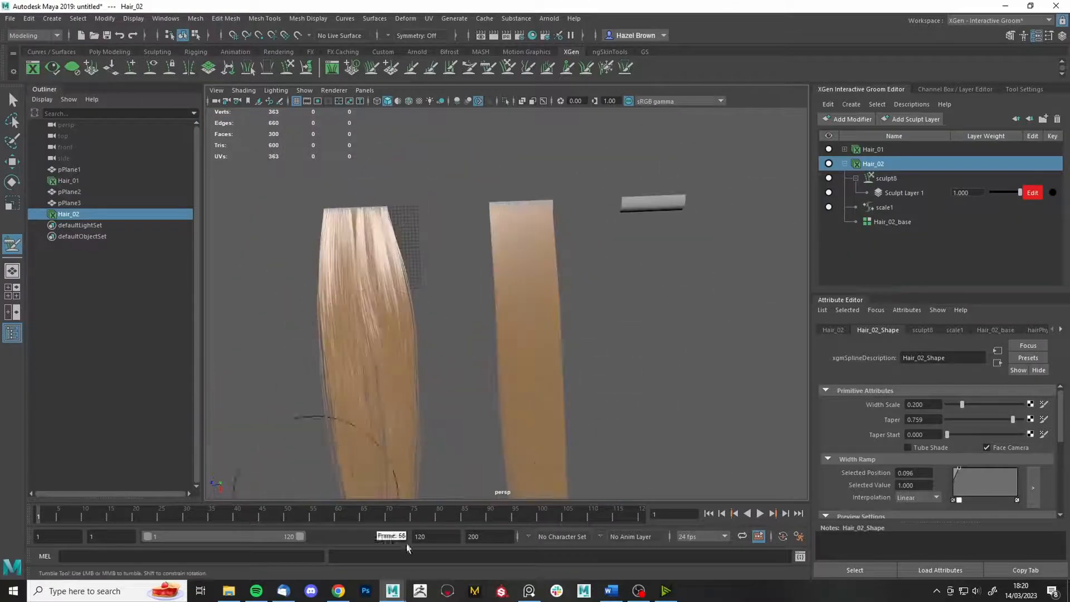
pyautogui.click(529, 591)
pyautogui.moveTo(1039, 367); pyautogui.dragTo(711, 384, button='middle')
pyautogui.scroll(-4, 661, 362)
pyautogui.moveTo(671, 425); pyautogui.dragTo(443, 456, button='middle')
pyautogui.scroll(-2, 640, 313)
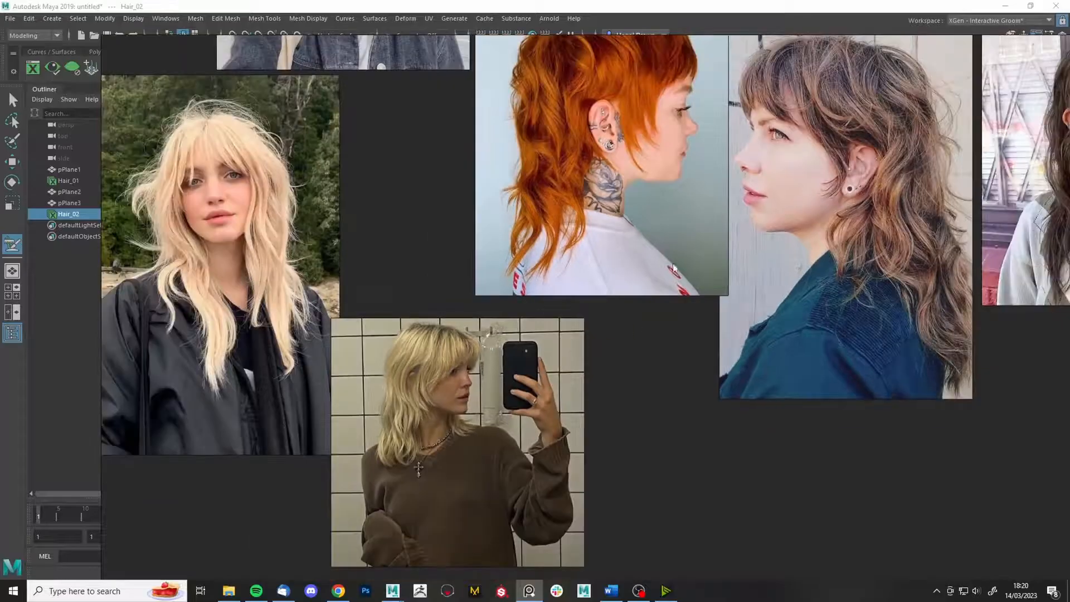
pyautogui.moveTo(626, 327); pyautogui.dragTo(445, 533, button='middle')
pyautogui.moveTo(726, 406); pyautogui.dragTo(630, 348, button='middle')
pyautogui.scroll(-3, 630, 348)
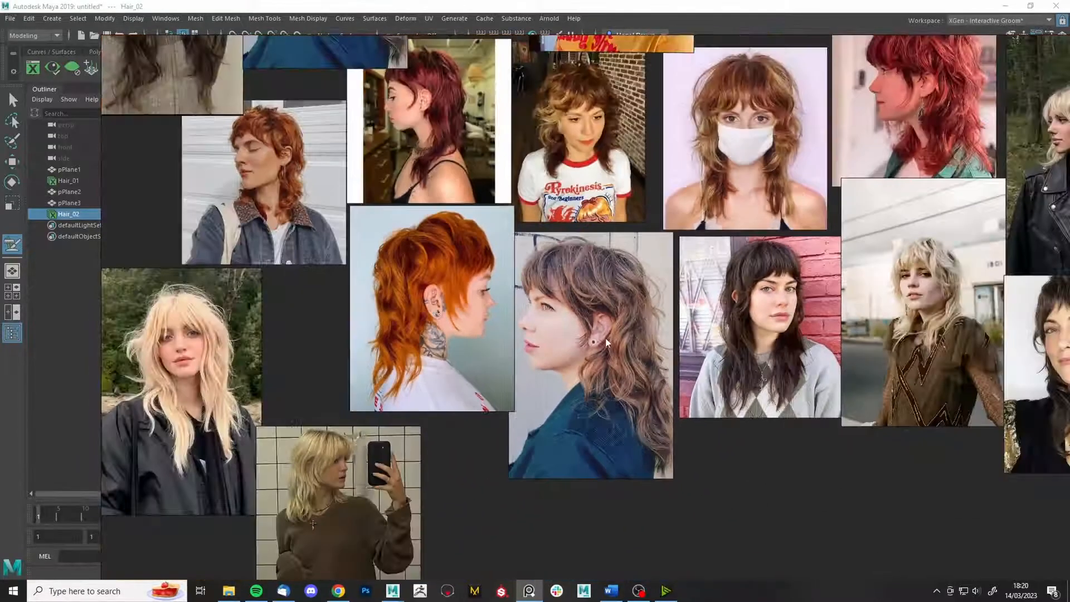
pyautogui.moveTo(781, 348); pyautogui.dragTo(695, 380, button='middle')
pyautogui.moveTo(743, 328); pyautogui.dragTo(669, 339, button='middle')
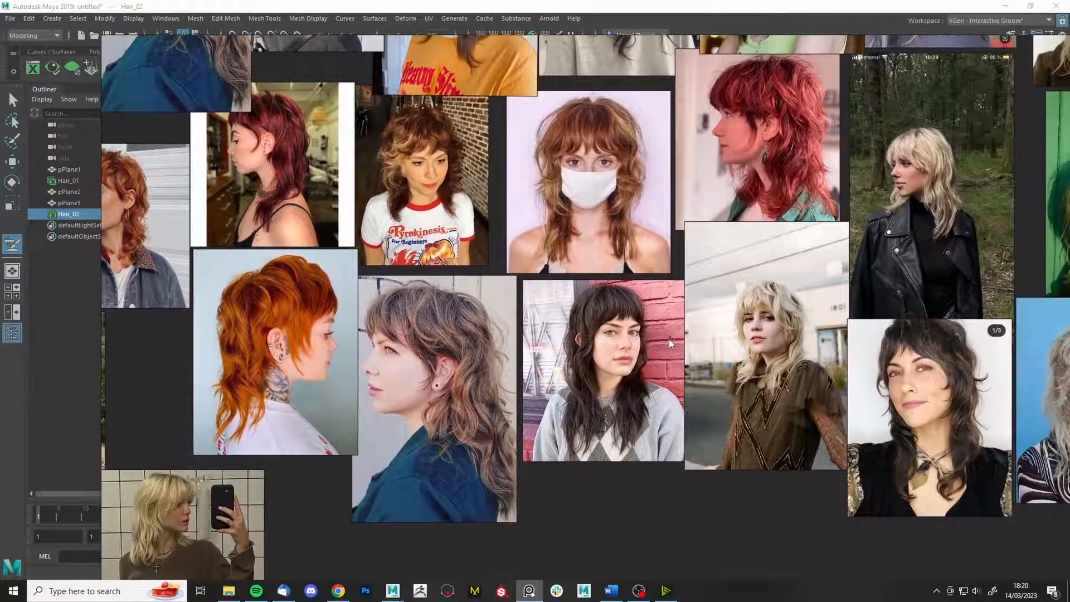
pyautogui.moveTo(870, 364); pyautogui.dragTo(672, 321, button='middle')
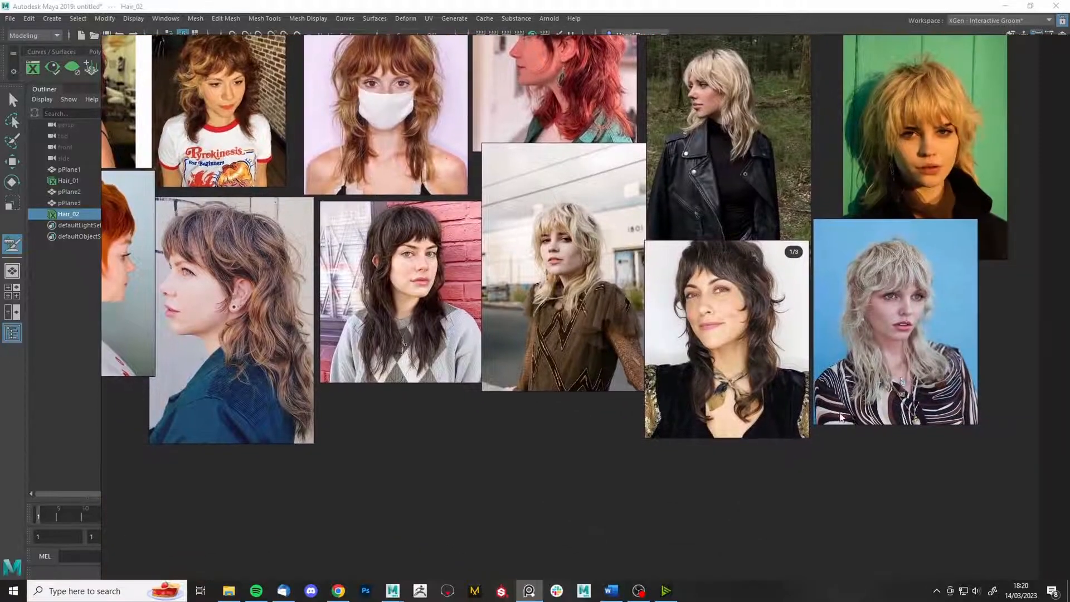
pyautogui.moveTo(690, 274); pyautogui.dragTo(740, 279, button='middle')
pyautogui.moveTo(336, 303); pyautogui.dragTo(419, 284, button='middle')
pyautogui.scroll(3, 419, 284)
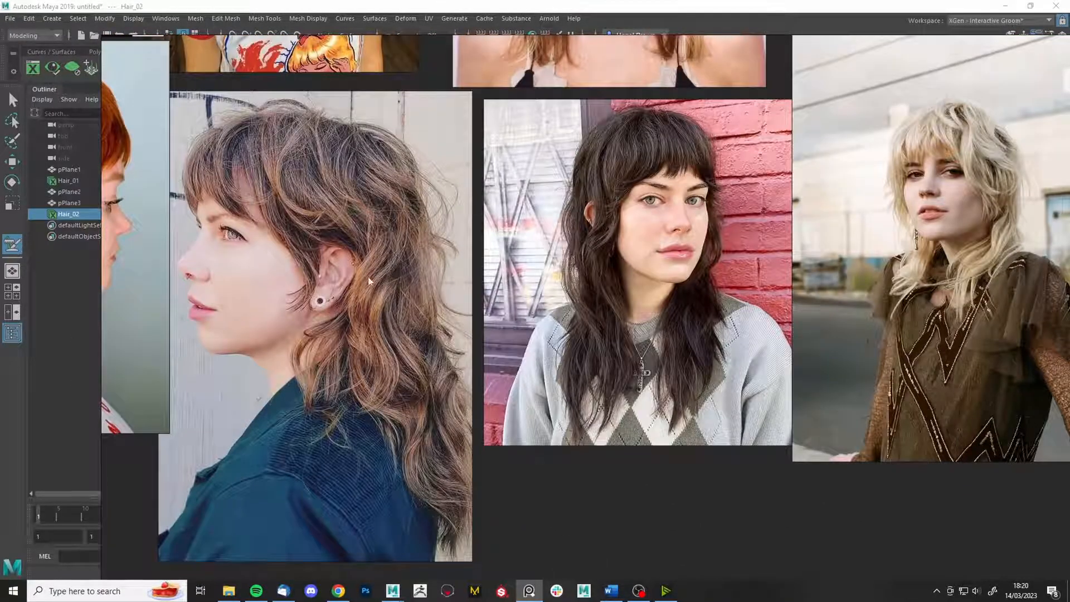
pyautogui.moveTo(687, 322); pyautogui.dragTo(768, 329, button='middle')
pyautogui.moveTo(678, 266); pyautogui.dragTo(770, 529, button='middle')
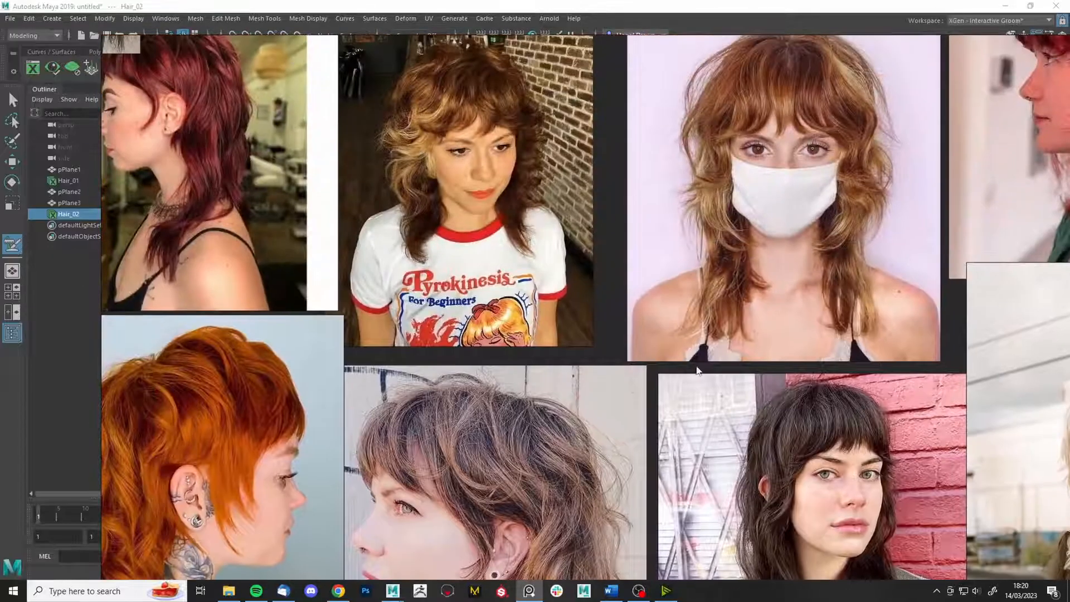
pyautogui.moveTo(461, 264); pyautogui.dragTo(479, 111, button='middle')
pyautogui.moveTo(518, 257); pyautogui.dragTo(754, 277, button='middle')
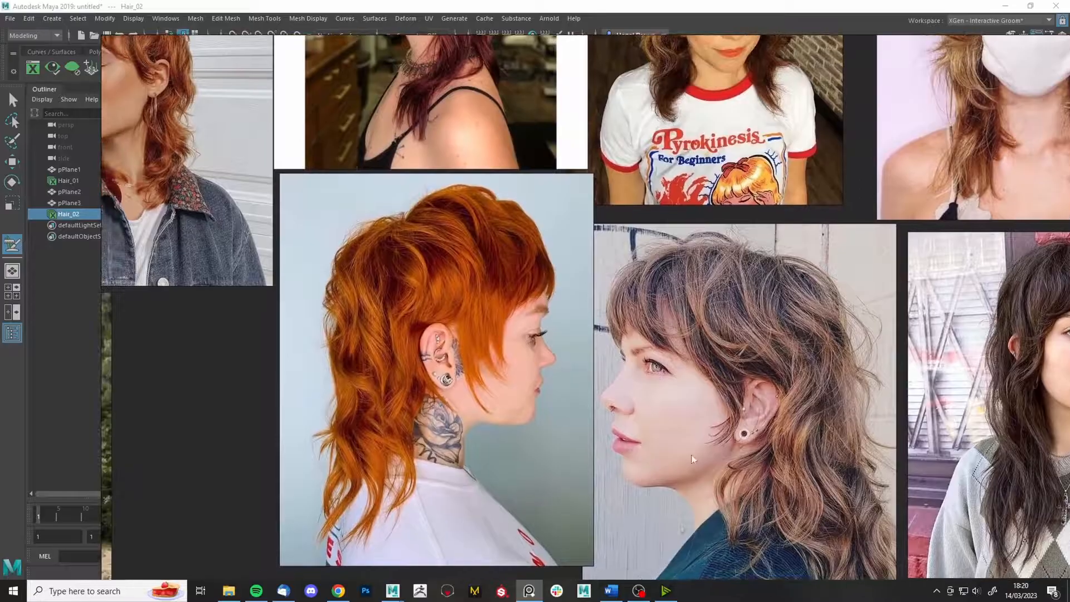
pyautogui.moveTo(711, 345); pyautogui.dragTo(776, 489, button='middle')
pyautogui.scroll(-2, 673, 268)
pyautogui.moveTo(868, 229); pyautogui.dragTo(622, 399, button='middle')
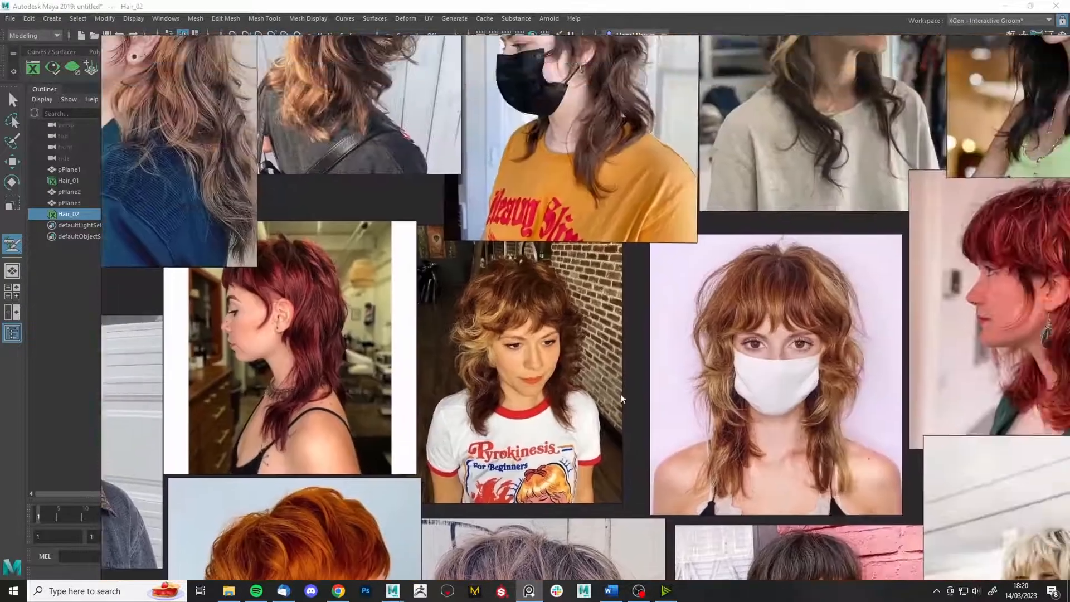
pyautogui.moveTo(814, 347); pyautogui.dragTo(643, 448, button='middle')
pyautogui.moveTo(894, 407); pyautogui.dragTo(808, 439, button='middle')
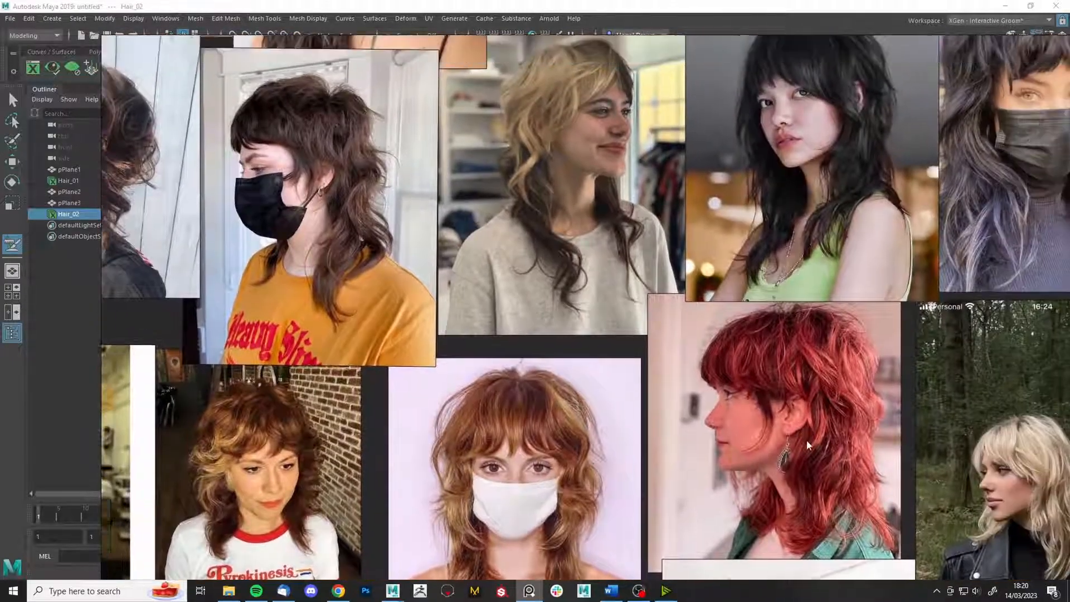
pyautogui.scroll(4, 360, 220)
pyautogui.moveTo(360, 220); pyautogui.dragTo(489, 325, button='middle')
pyautogui.scroll(-4, 529, 223)
pyautogui.moveTo(577, 111)
pyautogui.mouseDown(button='middle')
pyautogui.moveTo(552, 337)
pyautogui.moveTo(747, 174)
pyautogui.mouseUp(button='middle')
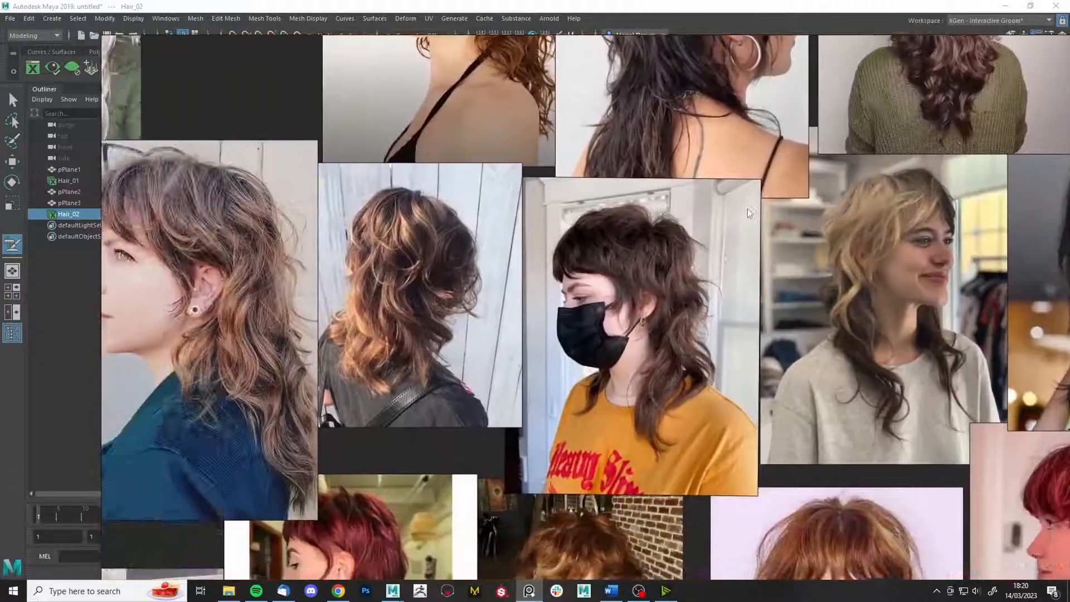
pyautogui.scroll(4, 413, 316)
pyautogui.scroll(-1, 504, 356)
pyautogui.moveTo(504, 357); pyautogui.dragTo(605, 319, button='middle')
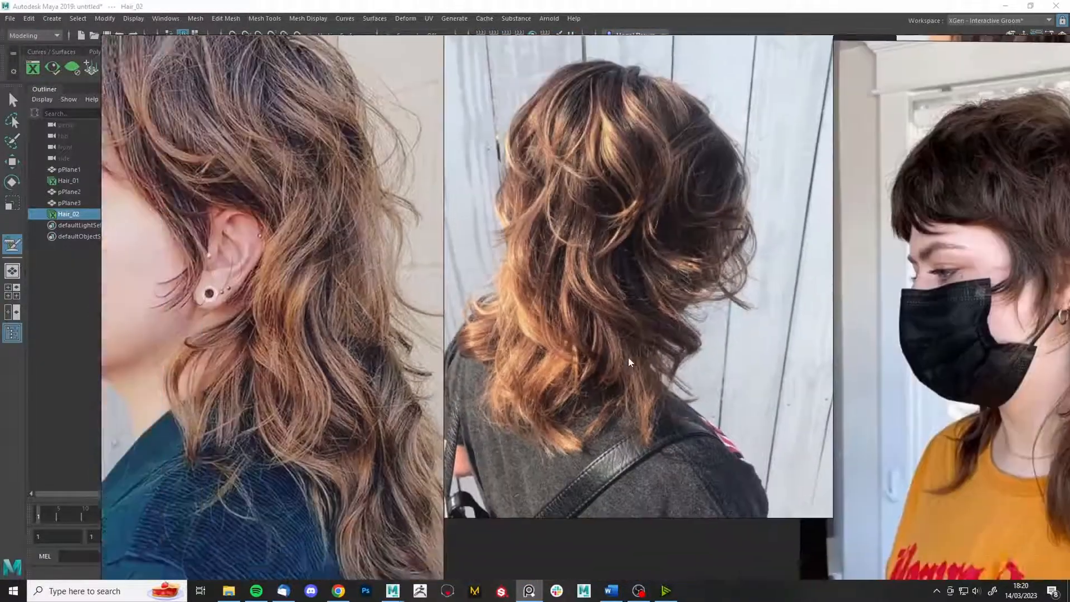
pyautogui.scroll(-3, 619, 423)
pyautogui.moveTo(619, 424); pyautogui.dragTo(427, 446, button='middle')
pyautogui.moveTo(664, 245); pyautogui.dragTo(401, 415, button='middle')
pyautogui.scroll(1, 477, 305)
pyautogui.moveTo(1026, 563)
pyautogui.mouseDown(button='middle')
pyautogui.moveTo(477, 306)
pyautogui.moveTo(423, 193)
pyautogui.moveTo(392, 31)
pyautogui.mouseUp(button='middle')
# - Rebuild Hair_02_base's guides with a CV count of 50
pyautogui.click(530, 591)
pyautogui.keyDown('alt'); pyautogui.moveTo(342, 332); pyautogui.dragTo(586, 341); pyautogui.keyUp('alt')
pyautogui.click(995, 330)
pyautogui.click(917, 485)
pyautogui.click(969, 488)
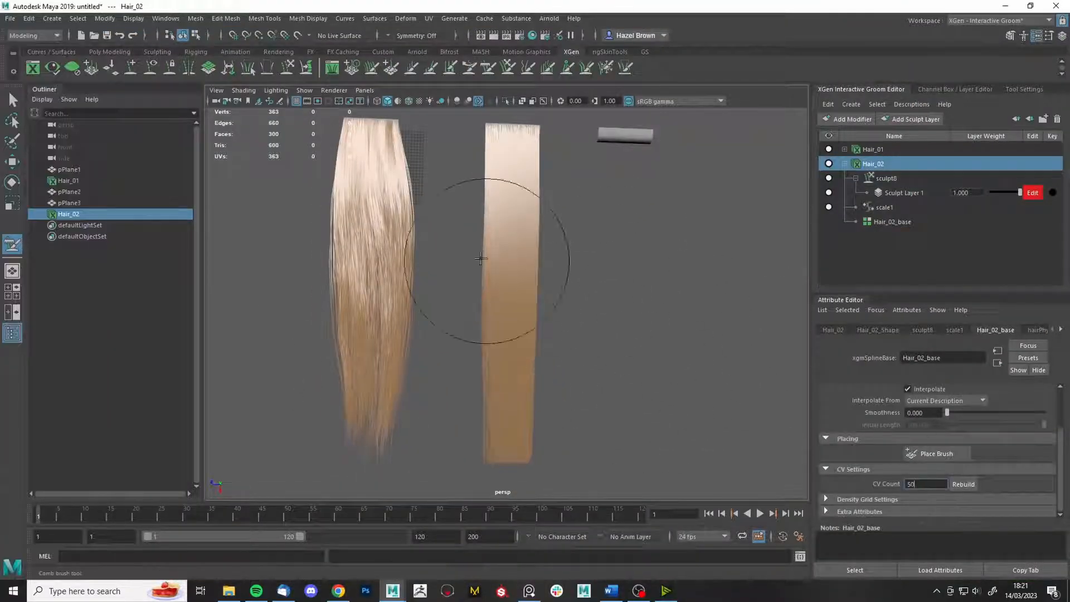
# - Try the Grab brush on the right hair strip, undoing the first pull and widening its edges
pyautogui.click(508, 68)
pyautogui.click(1016, 90)
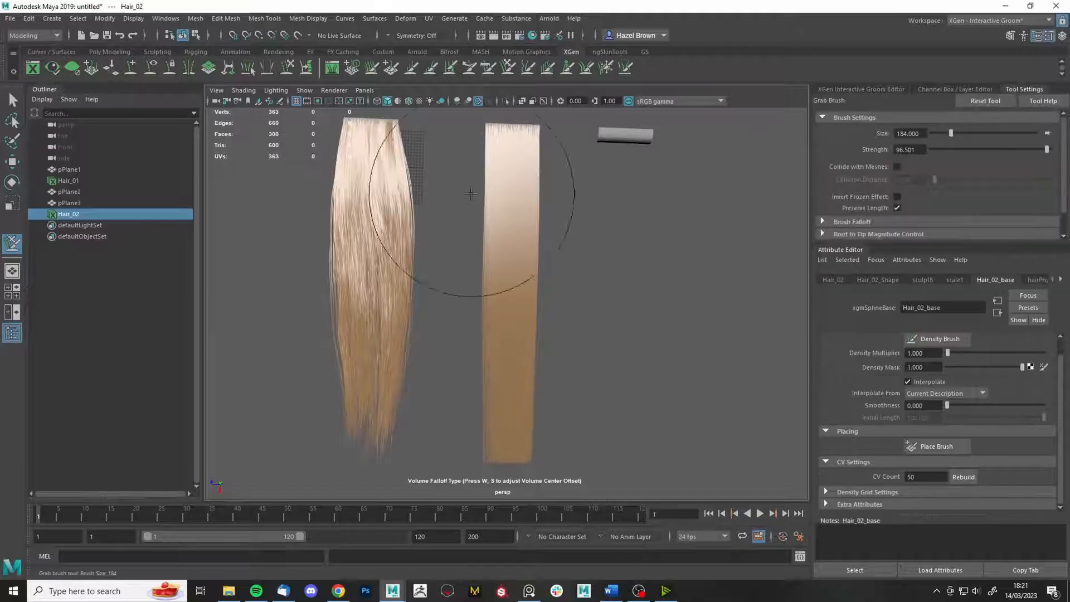
pyautogui.moveTo(478, 194)
pyautogui.mouseDown()
pyautogui.moveTo(565, 213)
pyautogui.moveTo(590, 318)
pyautogui.mouseUp()
pyautogui.hotkey('ctrl', 'z')
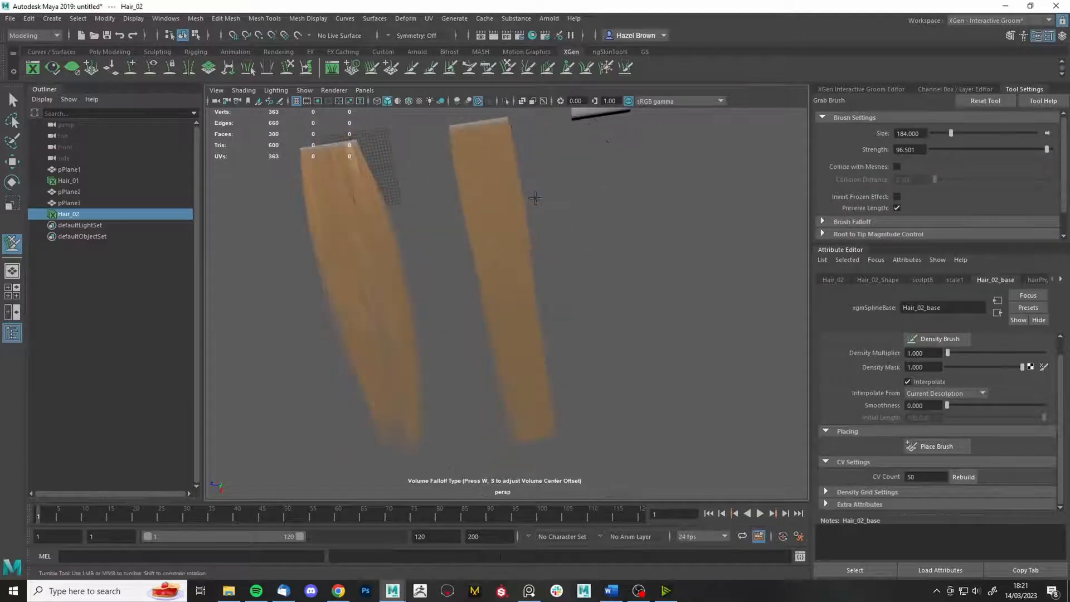
pyautogui.moveTo(567, 259); pyautogui.dragTo(539, 259)
pyautogui.moveTo(474, 225); pyautogui.dragTo(464, 229)
pyautogui.moveTo(527, 309); pyautogui.dragTo(537, 315)
# - Push Hair_02's lower and upper parts with the Grab brush at sizes 200 and 144, then undo
pyautogui.moveTo(573, 359); pyautogui.dragTo(611, 360)
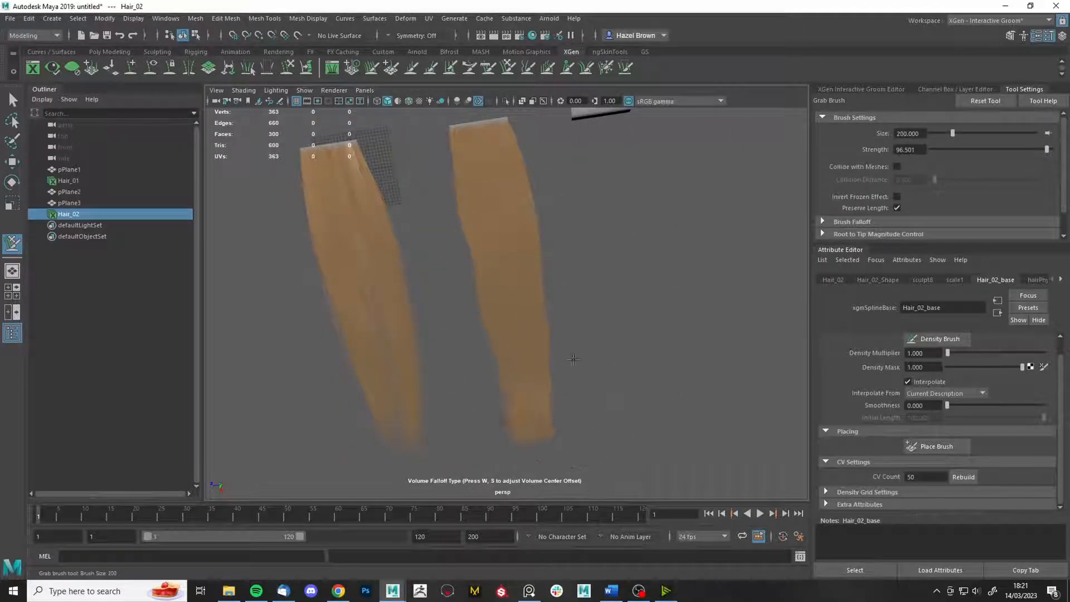
pyautogui.keyDown('alt'); pyautogui.moveTo(572, 421); pyautogui.dragTo(564, 454); pyautogui.keyUp('alt')
pyautogui.moveTo(473, 272)
pyautogui.mouseDown()
pyautogui.moveTo(463, 277)
pyautogui.moveTo(464, 259)
pyautogui.mouseUp()
pyautogui.moveTo(542, 309)
pyautogui.keyDown('alt'); pyautogui.mouseDown()
pyautogui.moveTo(575, 343)
pyautogui.moveTo(615, 232)
pyautogui.mouseUp(); pyautogui.keyUp('alt')
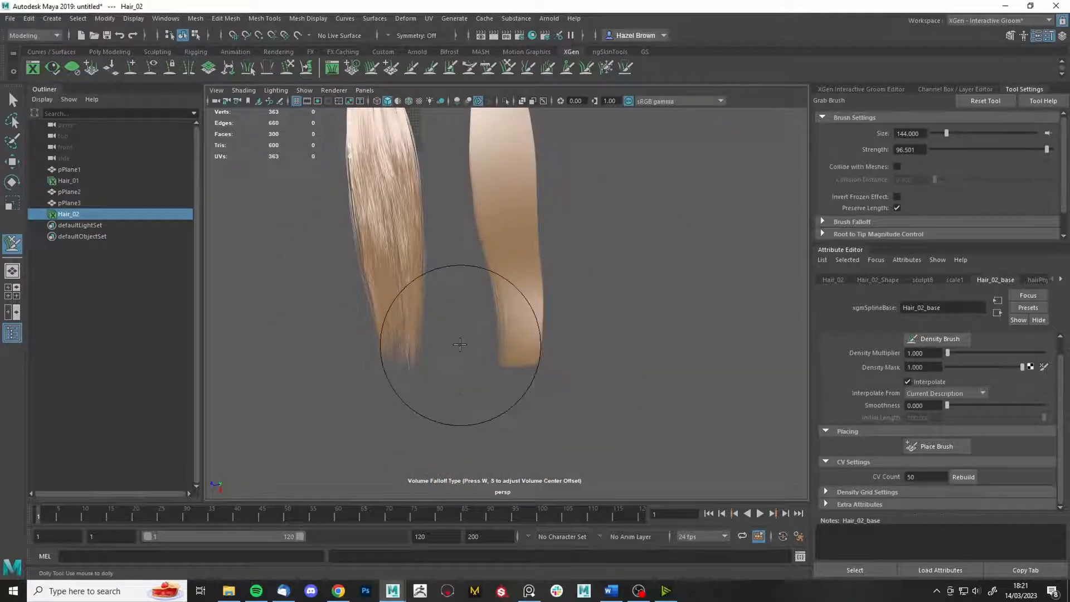
pyautogui.moveTo(534, 298); pyautogui.dragTo(494, 308)
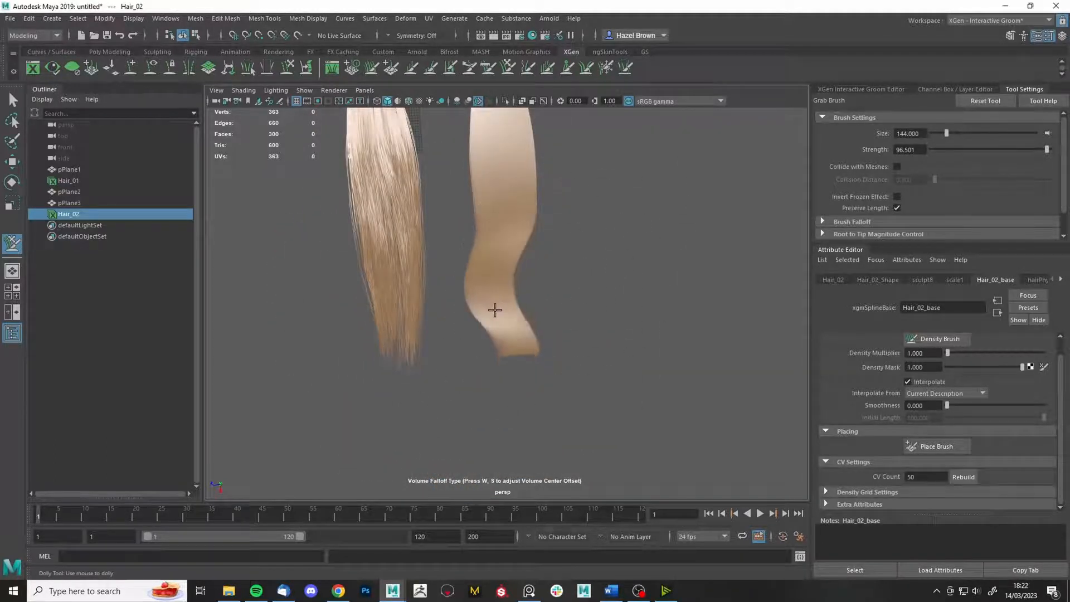
pyautogui.scroll(-3, 522, 246)
pyautogui.moveTo(515, 223); pyautogui.dragTo(529, 221)
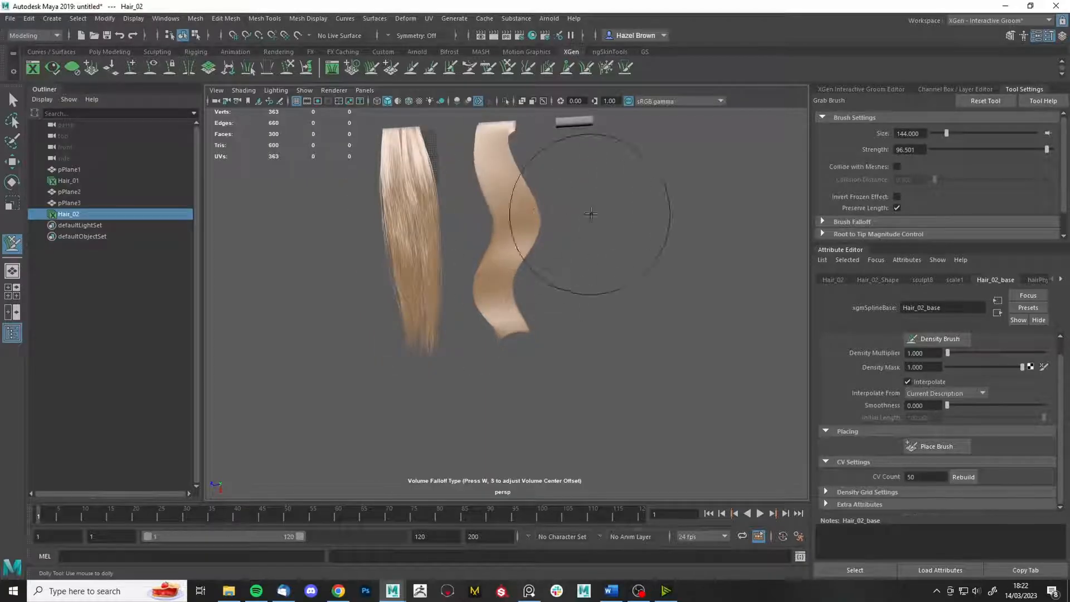
pyautogui.hotkey('ctrl', 'z')
pyautogui.hotkey('ctrl', 'z')
pyautogui.hotkey('ctrl', 'z')
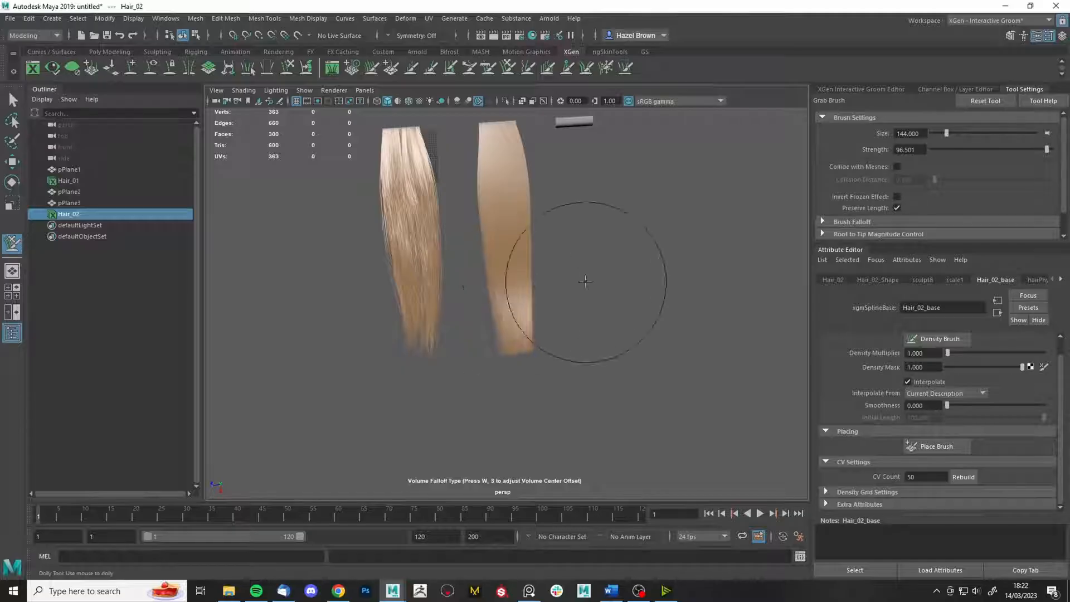
# - Glance at the reference board, then reframe the view with the hair standing upright
pyautogui.keyDown('alt'); pyautogui.moveTo(561, 339); pyautogui.dragTo(553, 323); pyautogui.keyUp('alt')
pyautogui.moveTo(1069, 312); pyautogui.dragTo(786, 333, button='right')
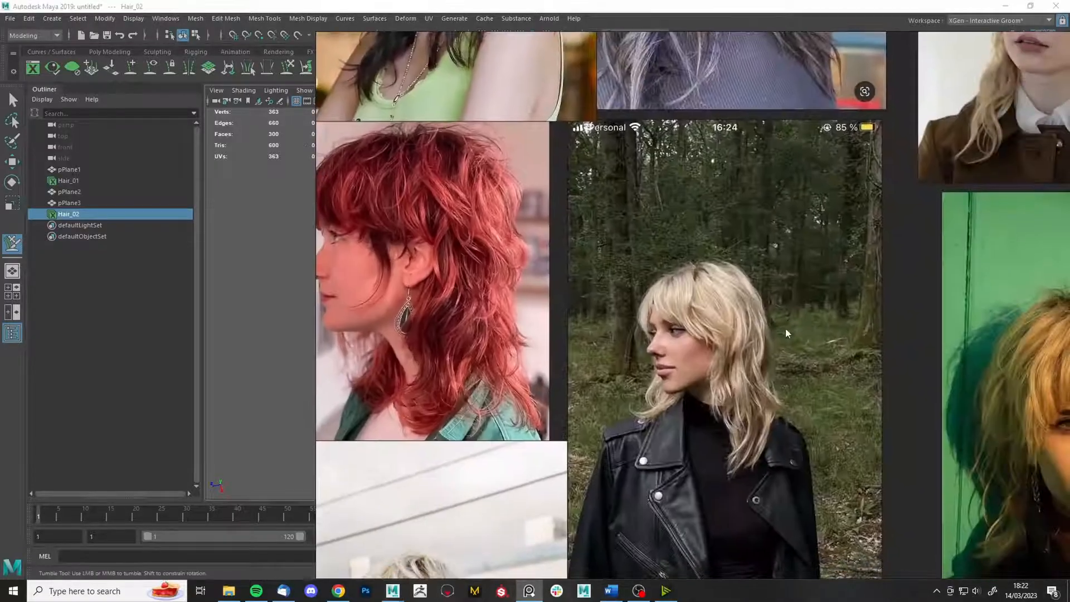
pyautogui.moveTo(656, 375); pyautogui.dragTo(1069, 348, button='right')
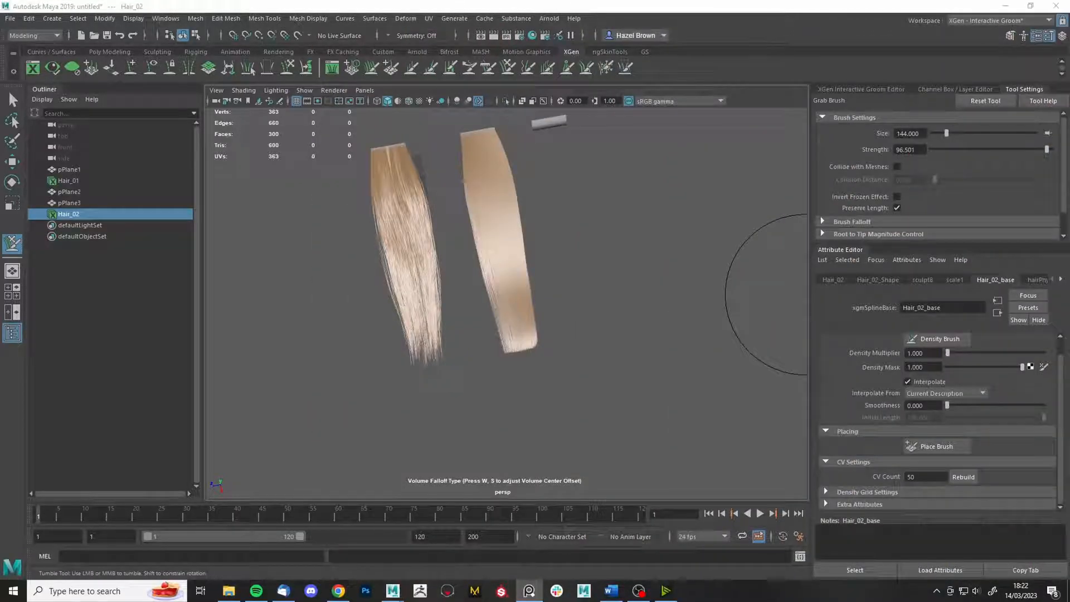
pyautogui.scroll(5, 569, 301)
pyautogui.moveTo(556, 386)
pyautogui.keyDown('alt'); pyautogui.mouseDown(button='middle')
pyautogui.moveTo(528, 430)
pyautogui.moveTo(520, 482)
pyautogui.mouseUp(button='middle'); pyautogui.keyUp('alt')
pyautogui.moveTo(513, 290)
pyautogui.keyDown('alt'); pyautogui.mouseDown()
pyautogui.moveTo(561, 314)
pyautogui.moveTo(580, 290)
pyautogui.mouseUp(); pyautogui.keyUp('alt')
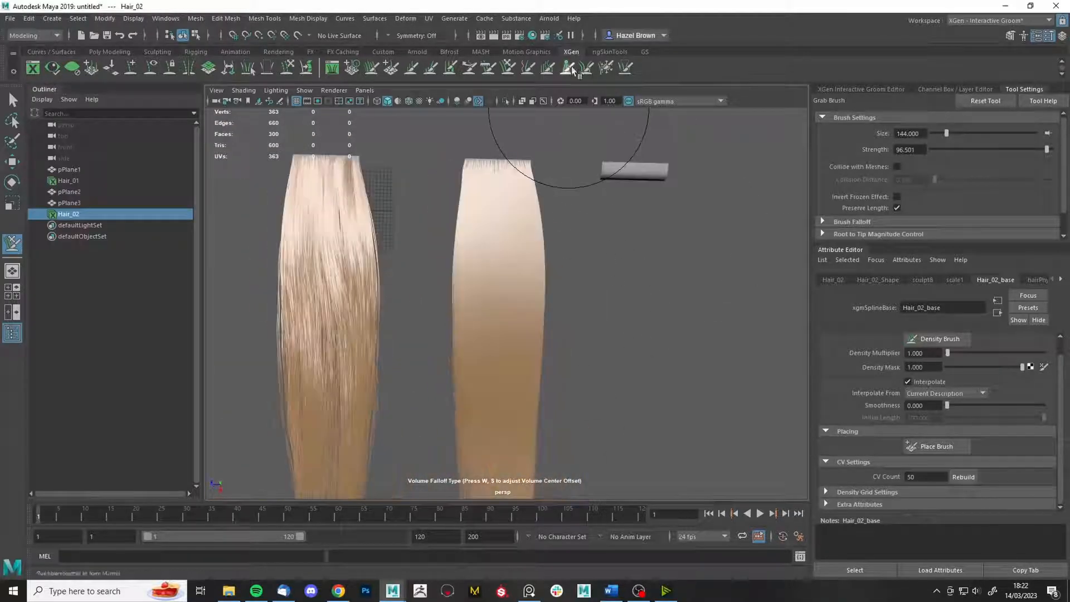
# - Add a Sculpt modifier to Hair_02, undoing an accidentally added Clump modifier
pyautogui.click(570, 69)
pyautogui.click(870, 90)
pyautogui.click(850, 119)
pyautogui.click(847, 144)
pyautogui.moveTo(640, 388)
pyautogui.keyDown('alt'); pyautogui.mouseDown(button='middle')
pyautogui.moveTo(637, 203)
pyautogui.moveTo(649, 474)
pyautogui.mouseUp(button='middle'); pyautogui.keyUp('alt')
pyautogui.hotkey('ctrl', 'z')
pyautogui.click(851, 119)
pyautogui.click(845, 233)
# - Paint clumped streaks into the right hair strip with the Clump brush at size 23, intensity 0.200
pyautogui.click(567, 69)
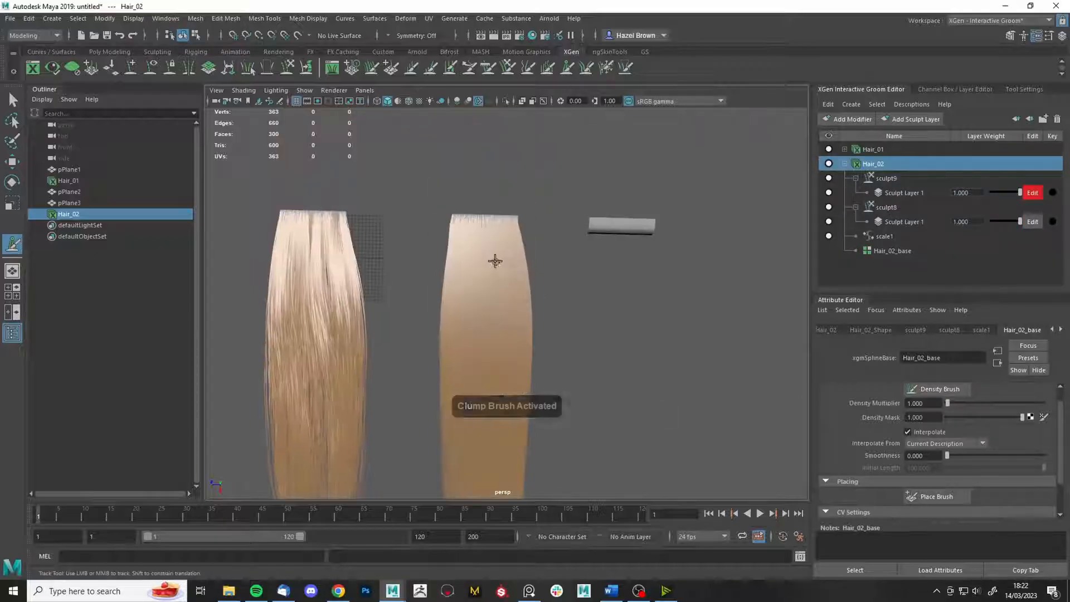
pyautogui.click(1024, 90)
pyautogui.keyDown('alt'); pyautogui.moveTo(492, 309); pyautogui.dragTo(483, 217, button='middle'); pyautogui.keyUp('alt')
pyautogui.moveTo(481, 239); pyautogui.dragTo(480, 346)
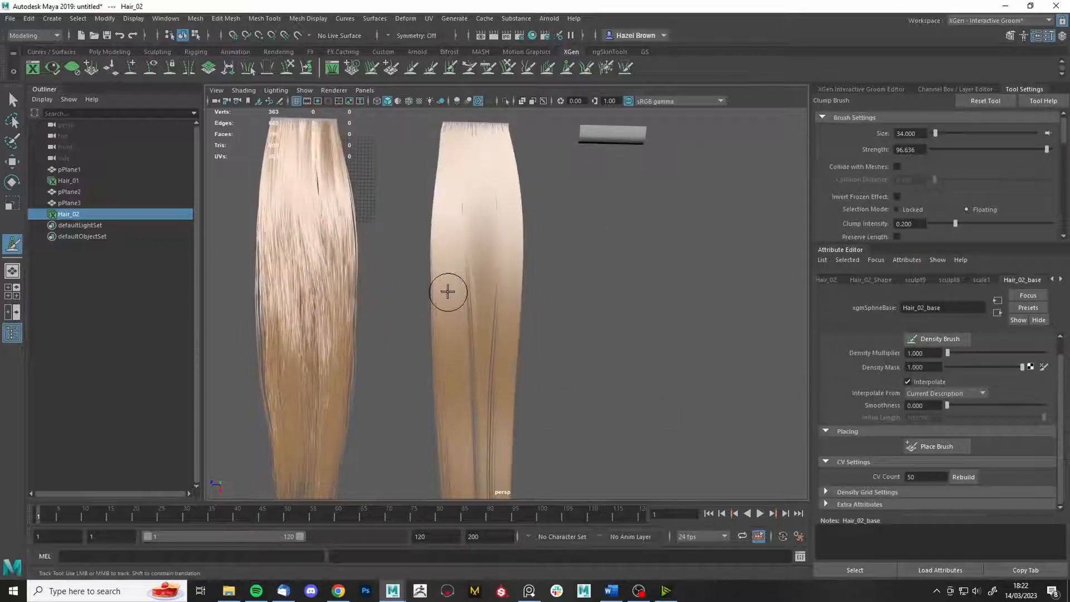
pyautogui.moveTo(447, 292); pyautogui.dragTo(450, 368)
pyautogui.hotkey('ctrl', 'z')
pyautogui.moveTo(450, 271); pyautogui.dragTo(447, 255)
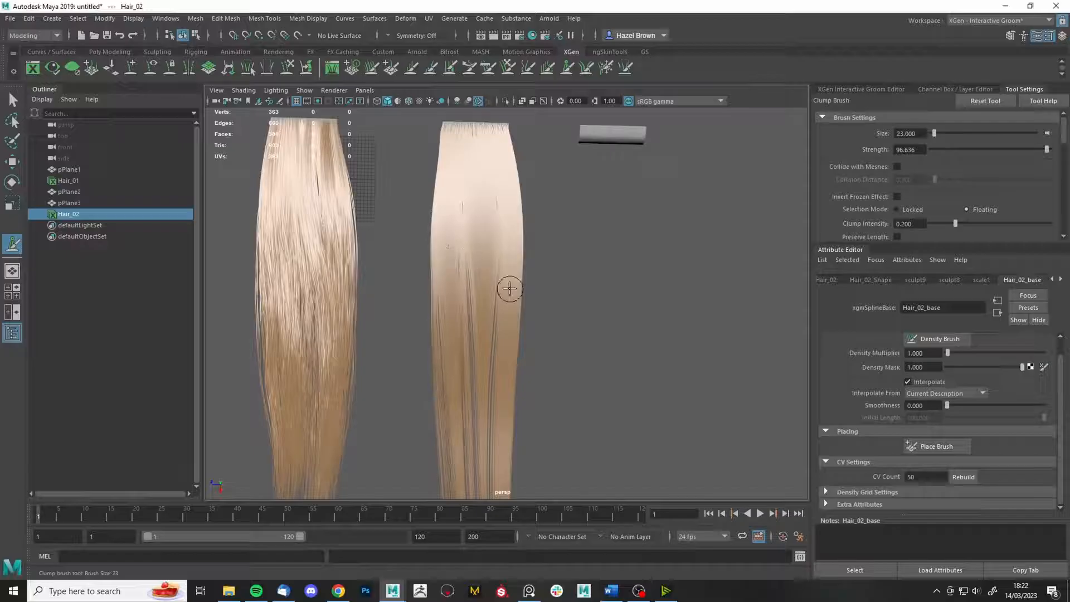
pyautogui.keyDown('alt'); pyautogui.moveTo(510, 288); pyautogui.dragTo(612, 296); pyautogui.keyUp('alt')
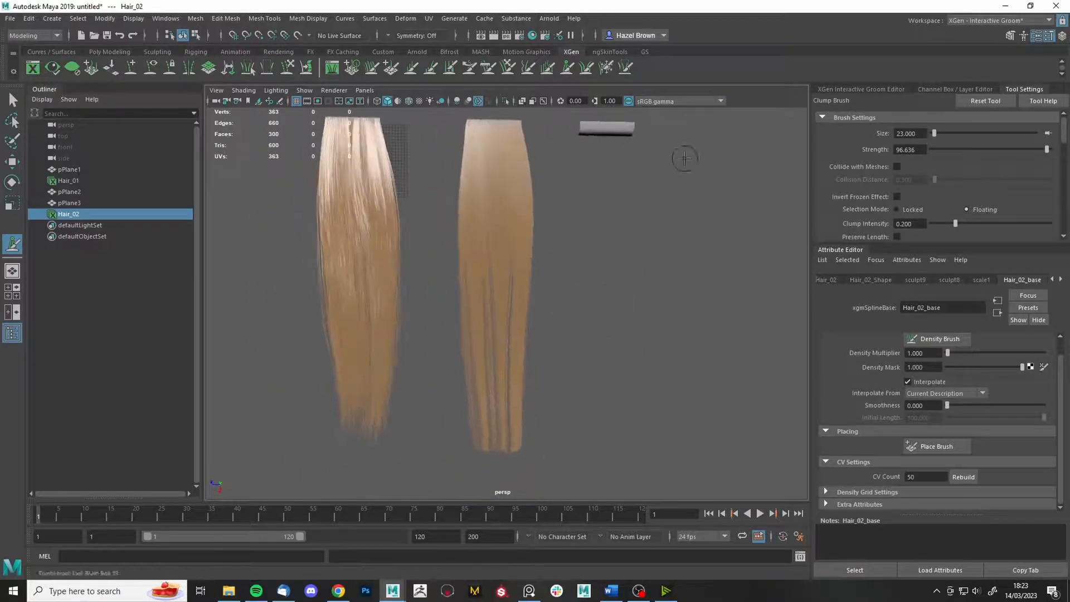
pyautogui.click(861, 89)
pyautogui.click(848, 118)
# - Add a Noise modifier to Hair_02 with magnitude 6.165 and frequency 0.05
pyautogui.click(847, 215)
pyautogui.scroll(3, 638, 299)
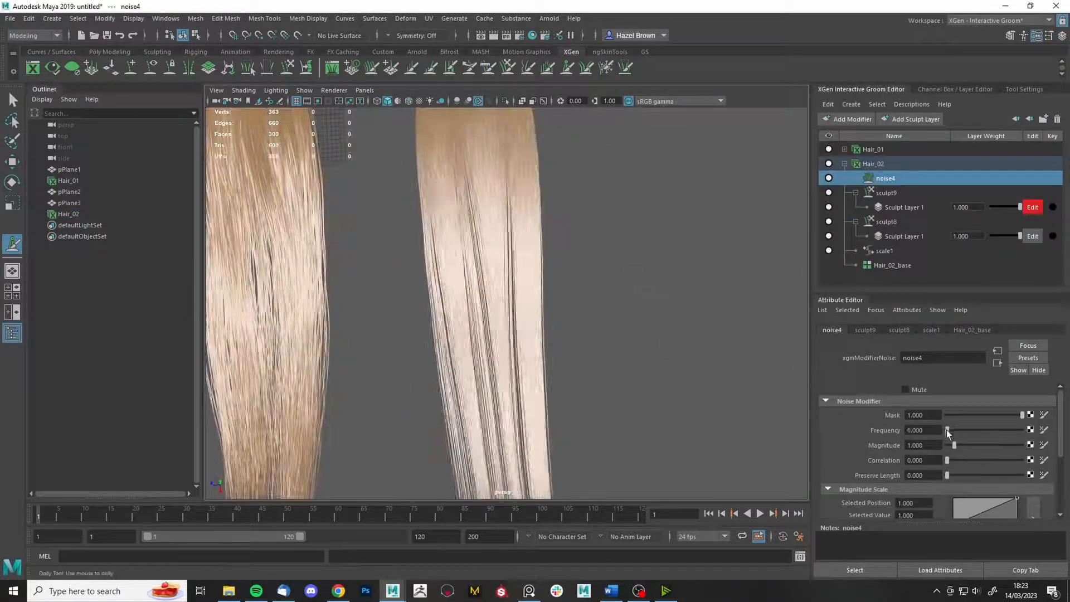
pyautogui.moveTo(947, 430)
pyautogui.mouseDown()
pyautogui.moveTo(994, 446)
pyautogui.moveTo(948, 432)
pyautogui.mouseUp()
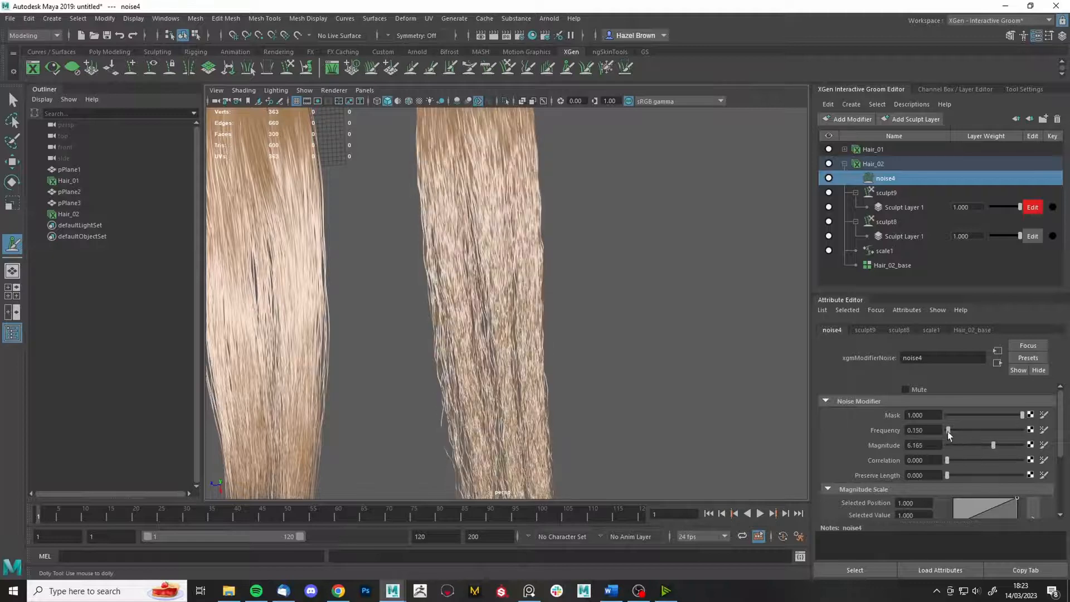
pyautogui.write('1')
pyautogui.press('Return')
pyautogui.keyDown('alt'); pyautogui.moveTo(582, 291); pyautogui.dragTo(609, 290); pyautogui.keyUp('alt')
pyautogui.scroll(-4, 646, 394)
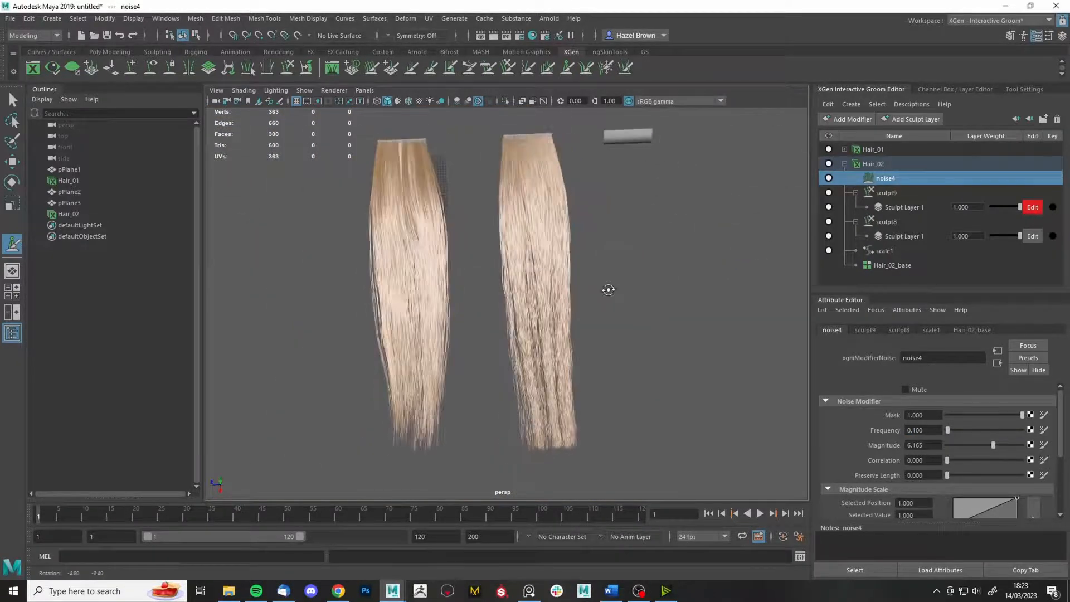
pyautogui.doubleClick(915, 432)
pyautogui.write('0.05')
pyautogui.press('Return')
# - Tumble around Hair_02 to compare the wavier noise-affected strips from several angles
pyautogui.keyDown('alt'); pyautogui.moveTo(741, 440); pyautogui.dragTo(664, 340); pyautogui.keyUp('alt')
pyautogui.scroll(4, 636, 322)
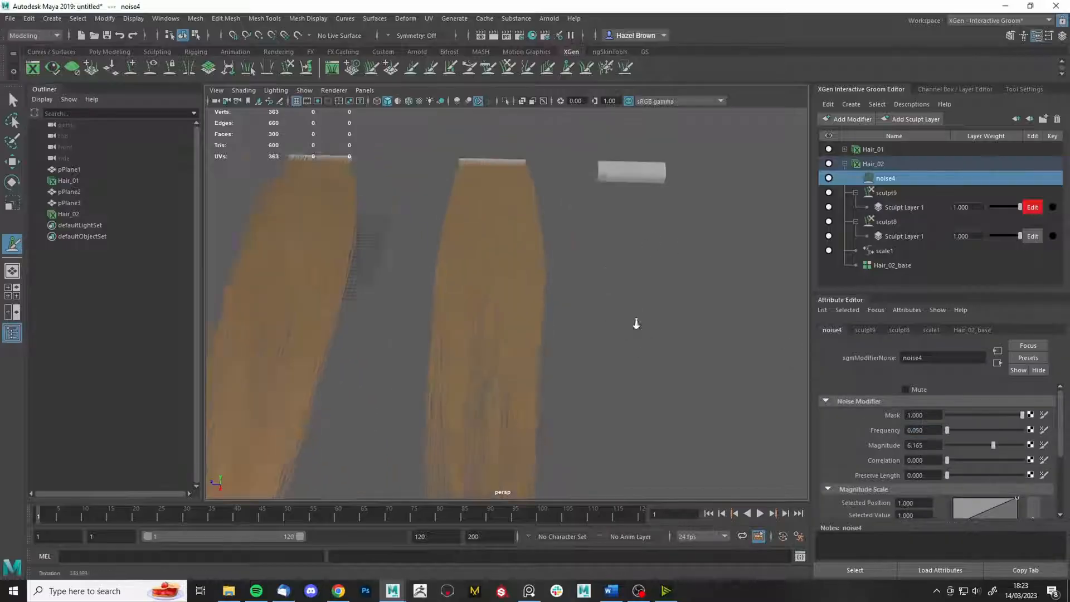
pyautogui.keyDown('alt'); pyautogui.moveTo(635, 322); pyautogui.dragTo(650, 331, button='middle'); pyautogui.keyUp('alt')
pyautogui.scroll(-5, 523, 287)
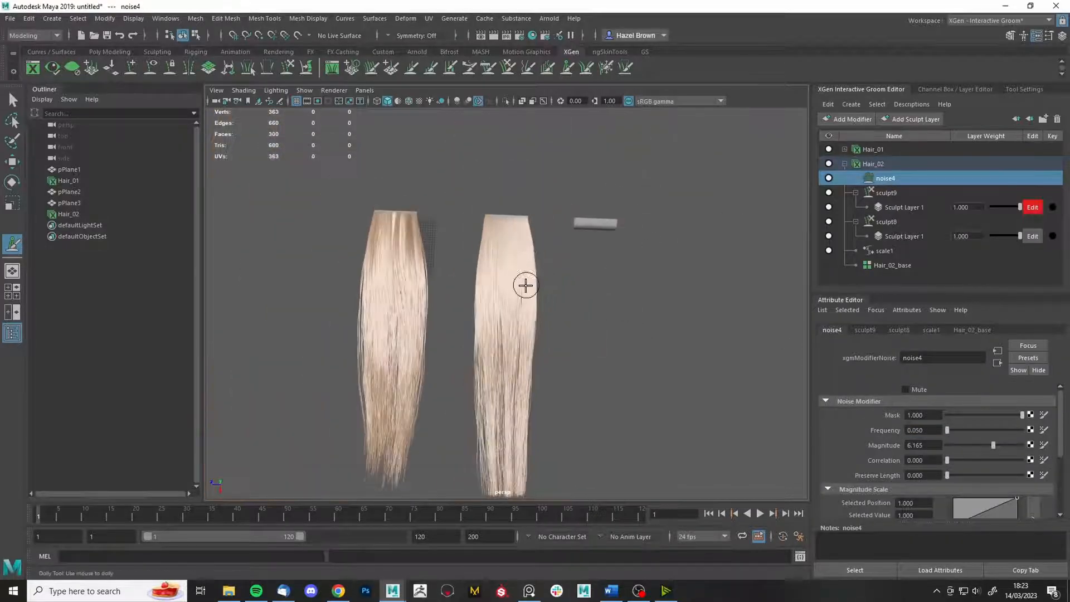
pyautogui.keyDown('alt'); pyautogui.moveTo(523, 287); pyautogui.dragTo(534, 284); pyautogui.keyUp('alt')
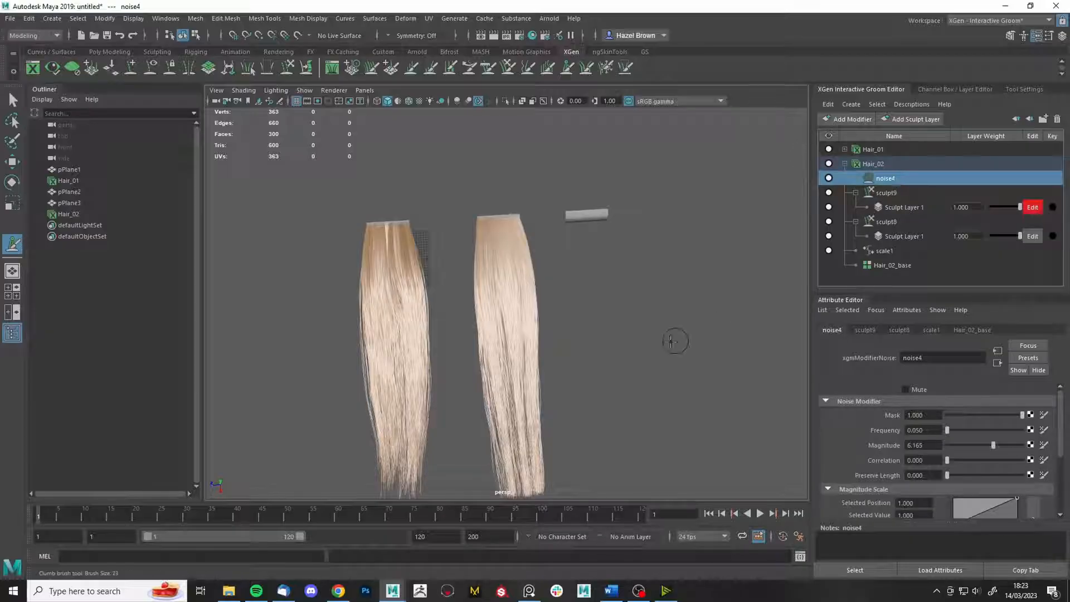
pyautogui.keyDown('alt'); pyautogui.moveTo(671, 341); pyautogui.dragTo(627, 328); pyautogui.keyUp('alt')
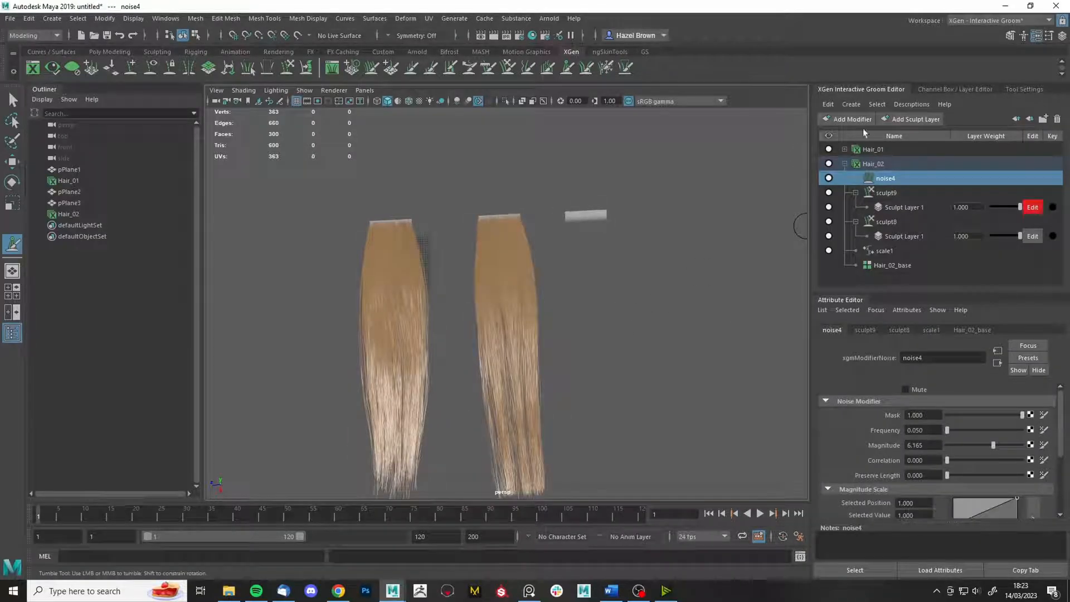
pyautogui.click(851, 120)
# - Add a sculpt10 layer to Hair_02 and freeze its left-centre strands
pyautogui.click(846, 232)
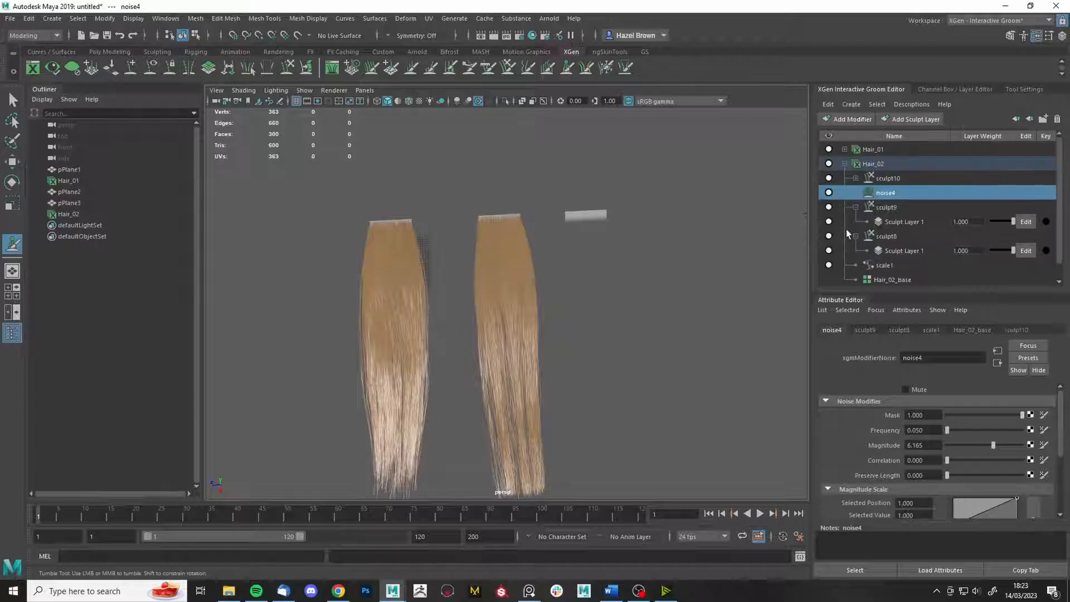
pyautogui.click(856, 178)
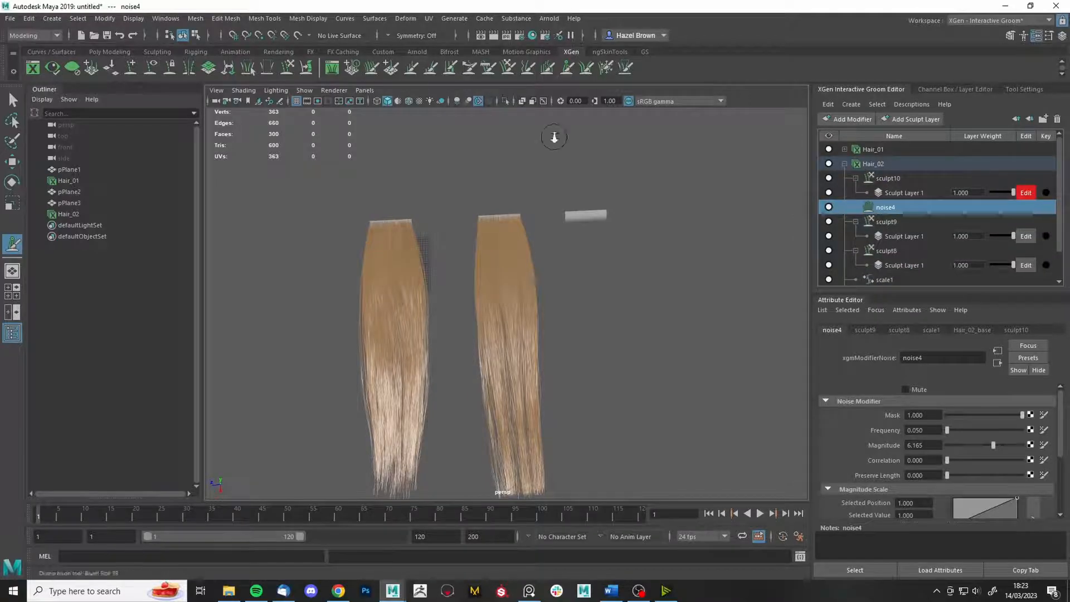
pyautogui.keyDown('alt'); pyautogui.moveTo(555, 137); pyautogui.dragTo(614, 165, button='right'); pyautogui.keyUp('alt')
pyautogui.keyDown('alt'); pyautogui.moveTo(614, 165); pyautogui.dragTo(634, 312, button='middle'); pyautogui.keyUp('alt')
pyautogui.click(608, 67)
pyautogui.moveTo(549, 329)
pyautogui.keyDown('alt'); pyautogui.mouseDown()
pyautogui.moveTo(519, 248)
pyautogui.moveTo(486, 260)
pyautogui.moveTo(492, 234)
pyautogui.moveTo(442, 229)
pyautogui.moveTo(515, 217)
pyautogui.moveTo(500, 236)
pyautogui.moveTo(505, 258)
pyautogui.moveTo(545, 260)
pyautogui.moveTo(530, 240)
pyautogui.moveTo(535, 323)
pyautogui.mouseUp(); pyautogui.keyUp('alt')
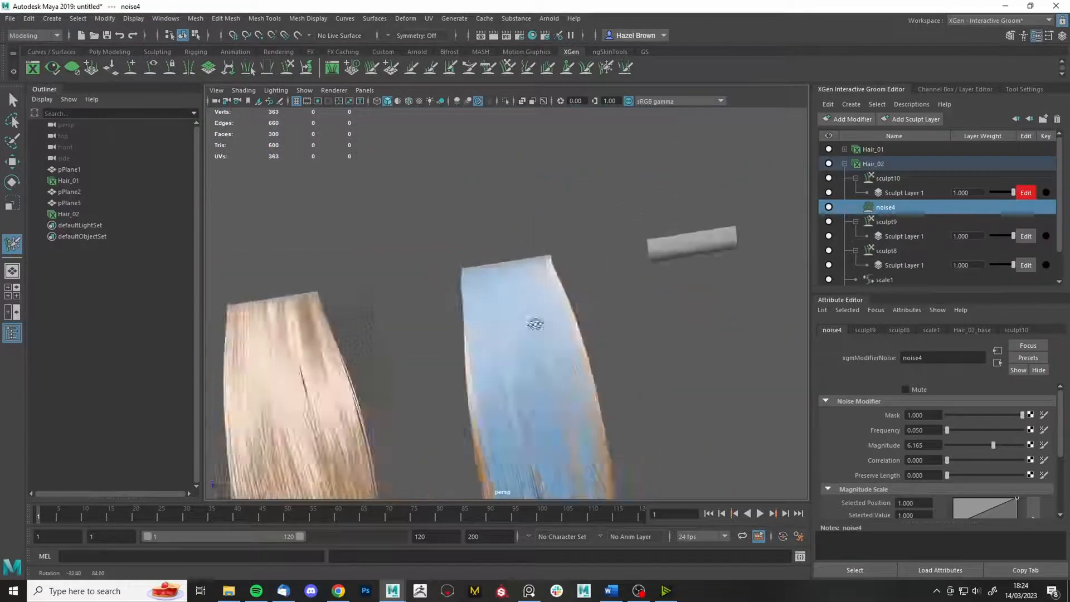
# - Switch to the Grab brush and toggle its affect-frozen-strands-only option
pyautogui.press('g')
pyautogui.keyDown('alt'); pyautogui.moveTo(688, 270); pyautogui.dragTo(625, 312, button='right'); pyautogui.keyUp('alt')
pyautogui.moveTo(625, 312)
pyautogui.keyDown('alt'); pyautogui.mouseDown()
pyautogui.moveTo(643, 351)
pyautogui.moveTo(574, 313)
pyautogui.mouseUp(); pyautogui.keyUp('alt')
pyautogui.click(1025, 89)
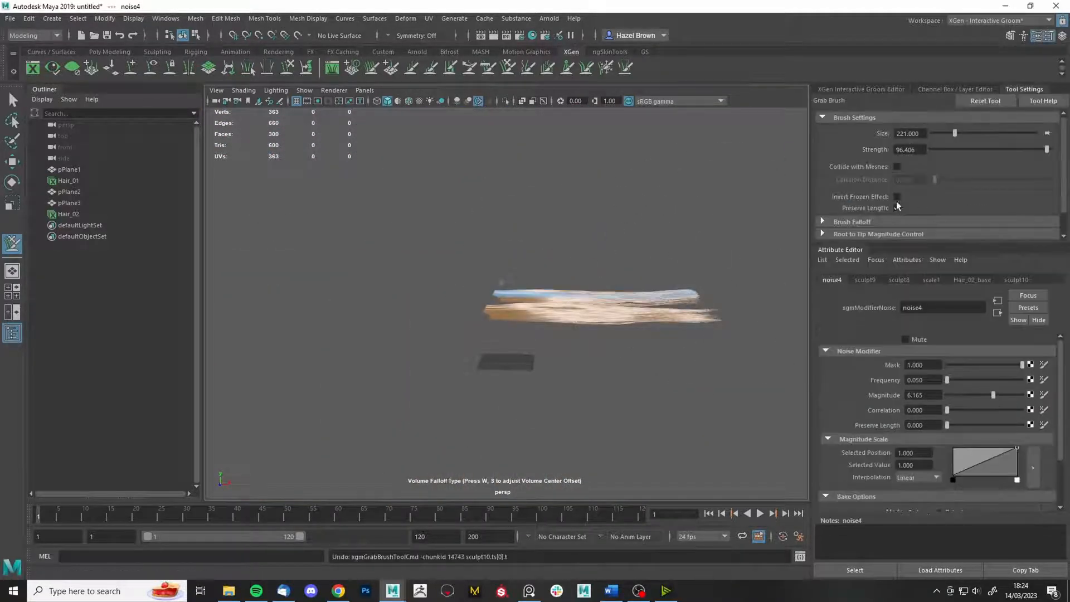
pyautogui.click(898, 197)
pyautogui.keyDown('alt'); pyautogui.moveTo(575, 374); pyautogui.dragTo(630, 407, button='right'); pyautogui.keyUp('alt')
pyautogui.keyDown('alt'); pyautogui.moveTo(558, 312); pyautogui.dragTo(517, 350, button='middle'); pyautogui.keyUp('alt')
pyautogui.keyDown('alt'); pyautogui.moveTo(518, 350); pyautogui.dragTo(374, 310); pyautogui.keyUp('alt')
pyautogui.keyDown('alt'); pyautogui.moveTo(306, 289); pyautogui.dragTo(323, 252); pyautogui.keyUp('alt')
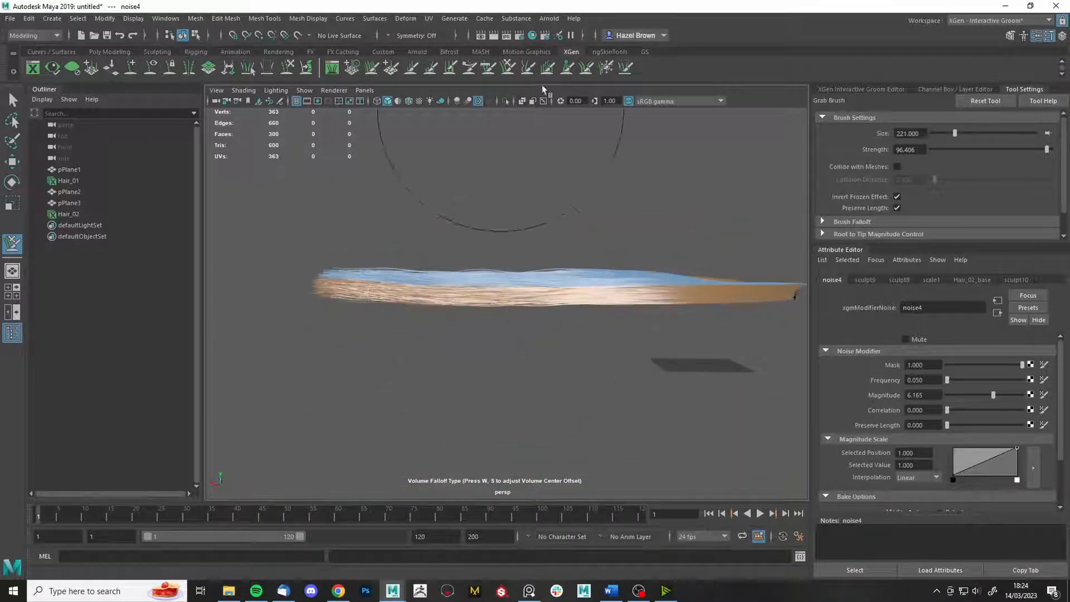
pyautogui.click(897, 197)
pyautogui.keyDown('alt'); pyautogui.moveTo(500, 267); pyautogui.dragTo(549, 275); pyautogui.keyUp('alt')
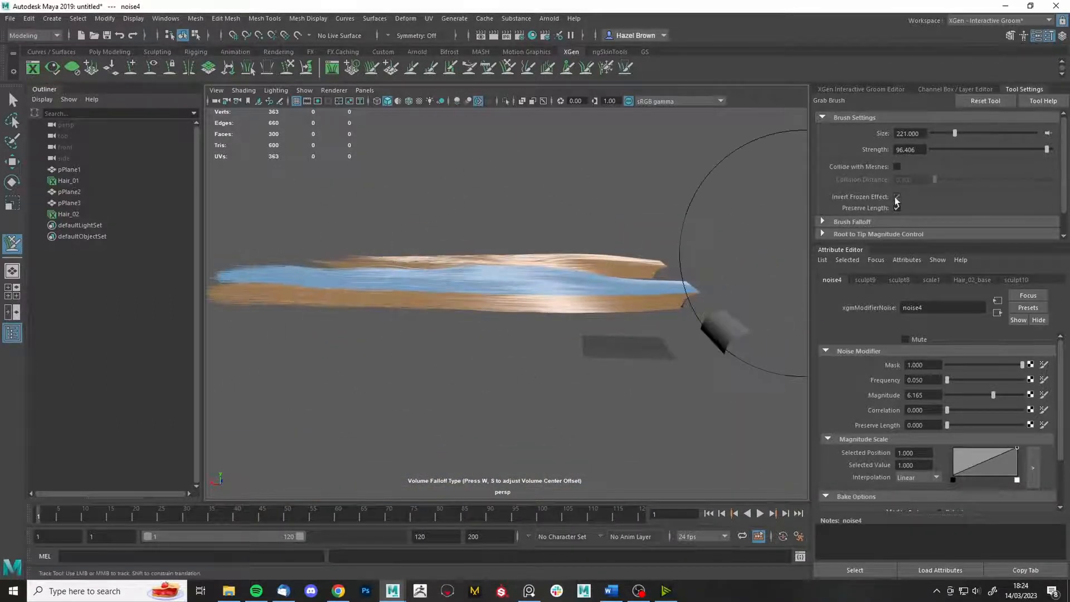
pyautogui.click(897, 197)
pyautogui.moveTo(643, 233)
pyautogui.keyDown('alt'); pyautogui.mouseDown()
pyautogui.moveTo(618, 250)
pyautogui.moveTo(617, 232)
pyautogui.moveTo(640, 289)
pyautogui.mouseUp(); pyautogui.keyUp('alt')
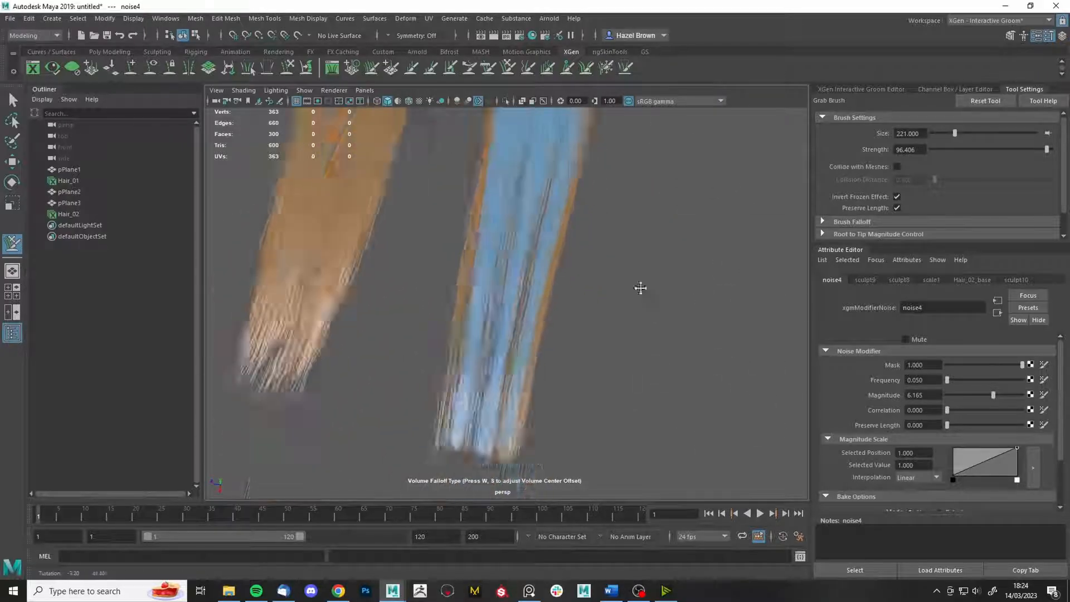
# - Grab the card's right, left and lower edges inward to narrow Hair_02
pyautogui.click(606, 67)
pyautogui.moveTo(658, 250)
pyautogui.keyDown('alt'); pyautogui.mouseDown()
pyautogui.moveTo(676, 308)
pyautogui.moveTo(663, 268)
pyautogui.mouseUp(); pyautogui.keyUp('alt')
pyautogui.scroll(4, 614, 279)
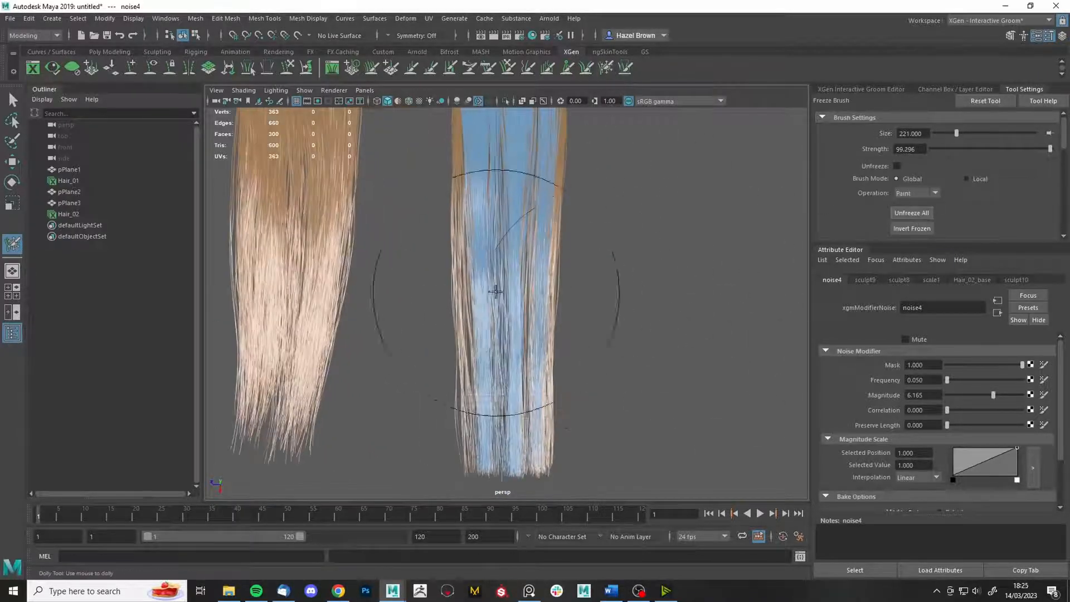
pyautogui.click(508, 68)
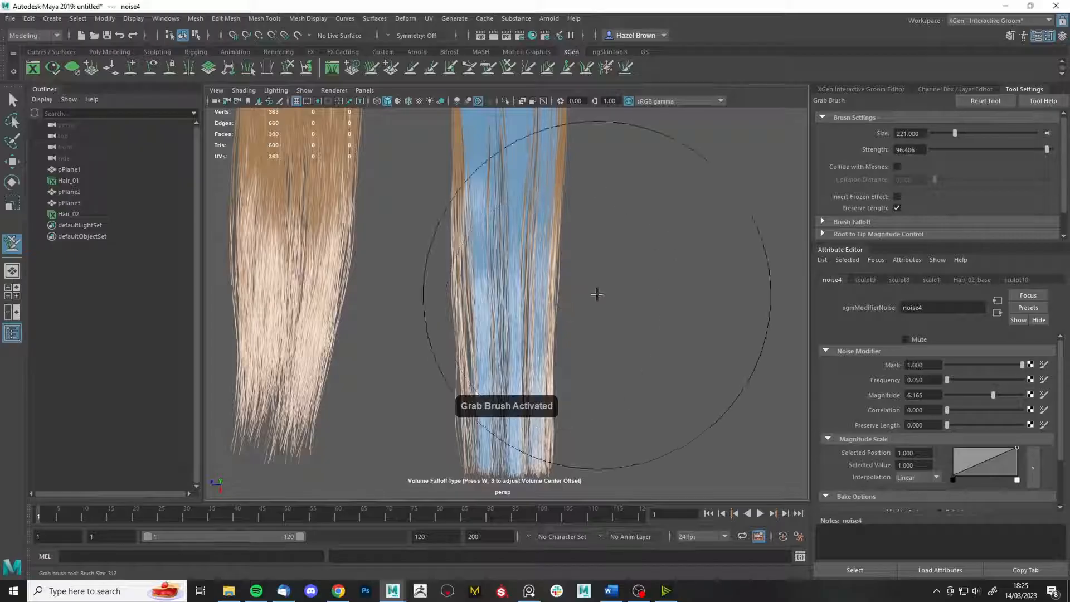
pyautogui.moveTo(589, 308); pyautogui.dragTo(555, 310)
pyautogui.moveTo(377, 308); pyautogui.dragTo(450, 333)
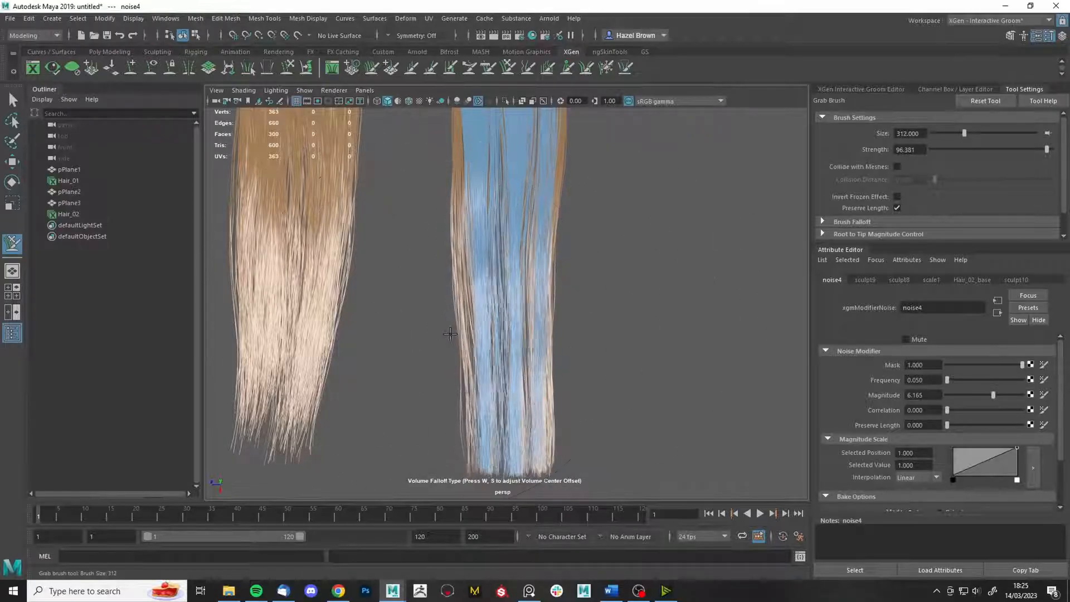
pyautogui.moveTo(596, 411); pyautogui.dragTo(558, 433)
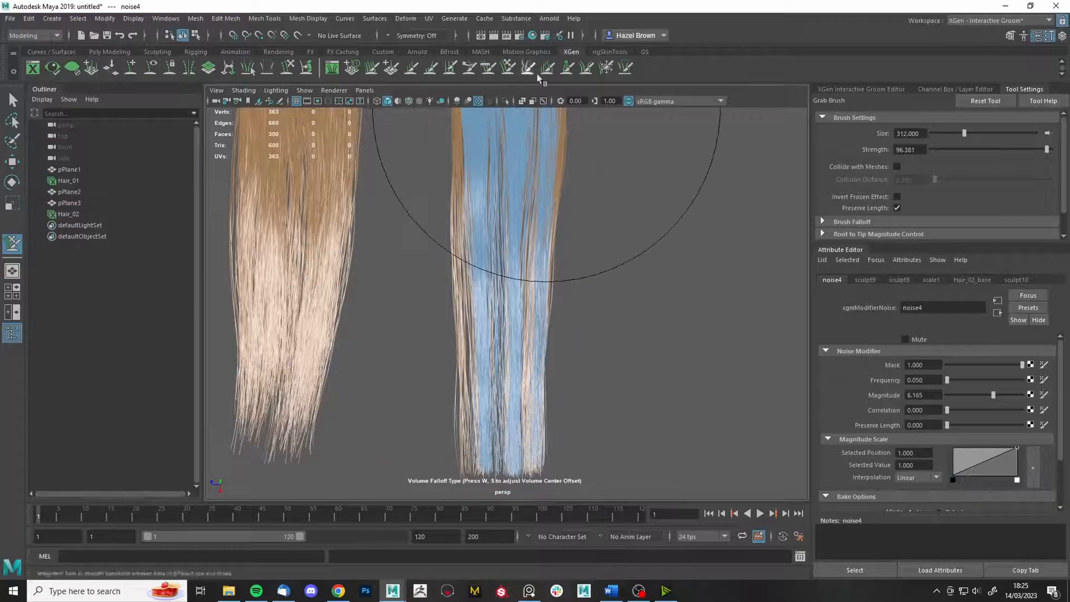
# - Clump the Hair_02 strands together and review them from side and front
pyautogui.click(568, 67)
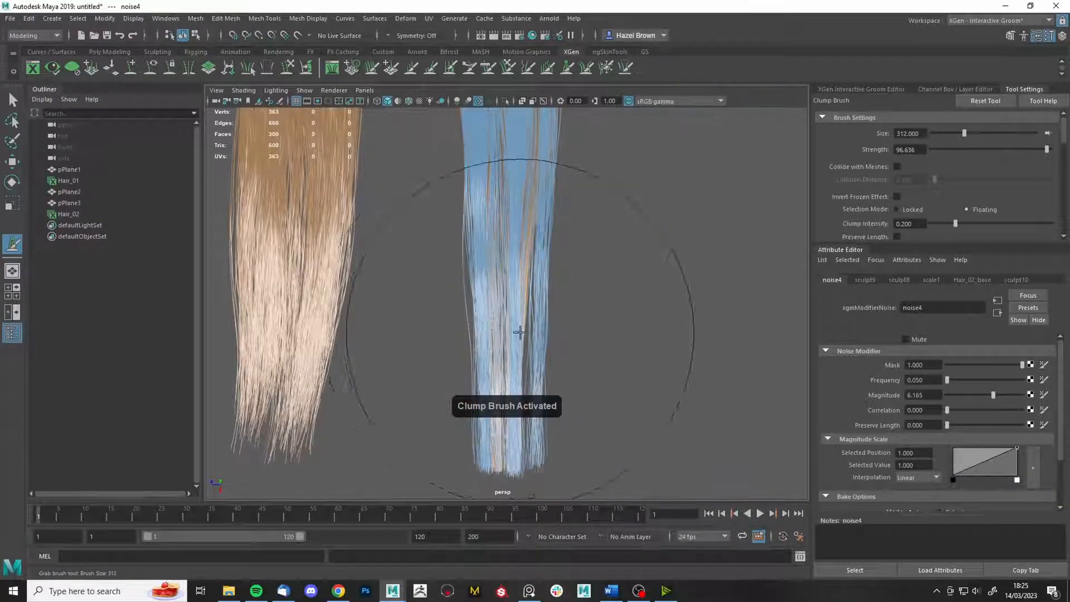
pyautogui.moveTo(513, 323); pyautogui.dragTo(549, 295)
pyautogui.click(511, 67)
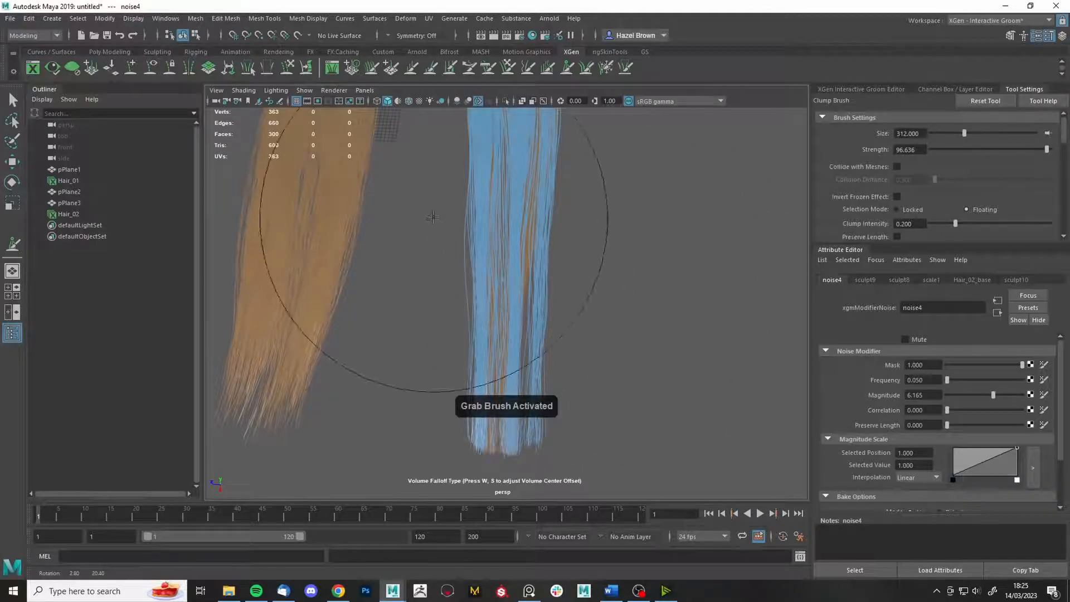
pyautogui.keyDown('alt'); pyautogui.moveTo(588, 215); pyautogui.dragTo(592, 205); pyautogui.keyUp('alt')
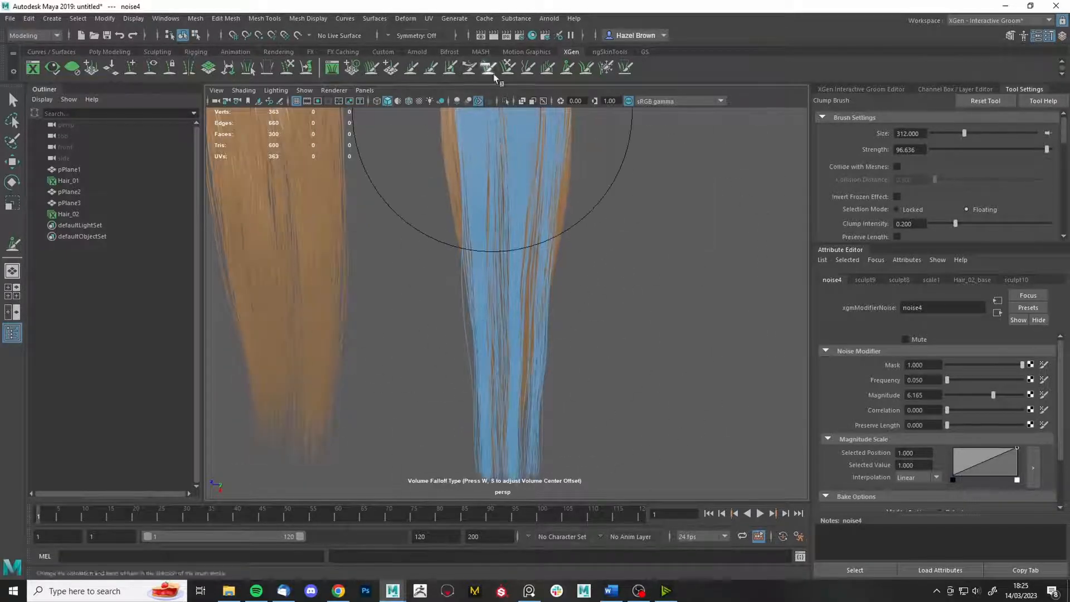
pyautogui.keyDown('alt'); pyautogui.moveTo(491, 61); pyautogui.dragTo(614, 423); pyautogui.keyUp('alt')
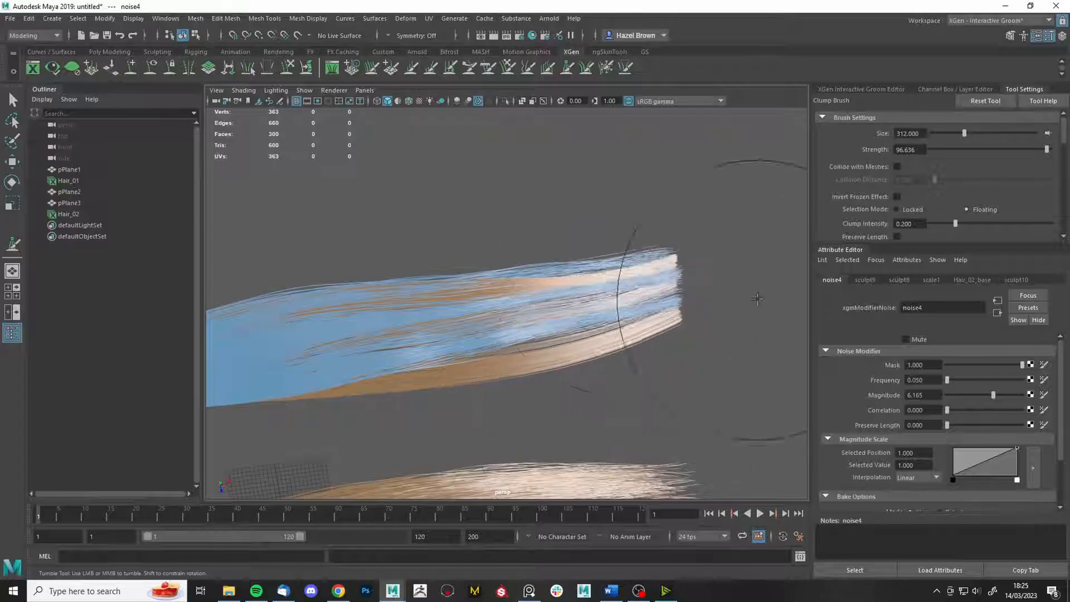
pyautogui.moveTo(504, 334)
pyautogui.keyDown('alt'); pyautogui.mouseDown()
pyautogui.moveTo(289, 317)
pyautogui.moveTo(439, 305)
pyautogui.moveTo(532, 249)
pyautogui.moveTo(657, 254)
pyautogui.moveTo(665, 245)
pyautogui.mouseUp(); pyautogui.keyUp('alt')
pyautogui.click(508, 69)
pyautogui.keyDown('alt'); pyautogui.moveTo(583, 284); pyautogui.dragTo(622, 297, button='right'); pyautogui.keyUp('alt')
pyautogui.keyDown('alt'); pyautogui.moveTo(621, 297); pyautogui.dragTo(612, 327); pyautogui.keyUp('alt')
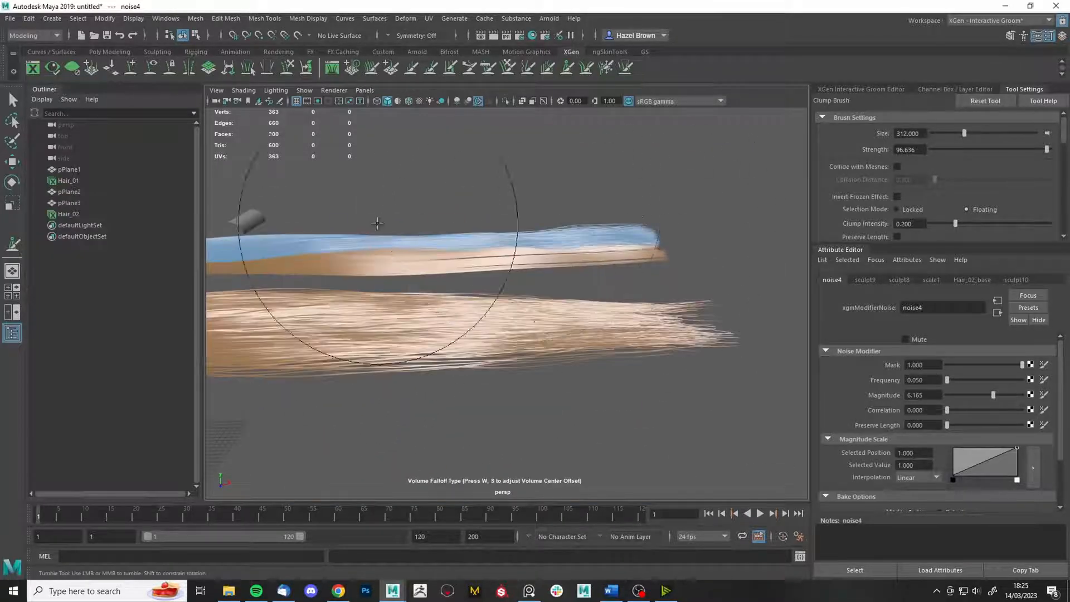
pyautogui.keyDown('alt'); pyautogui.moveTo(693, 261); pyautogui.dragTo(524, 275); pyautogui.keyUp('alt')
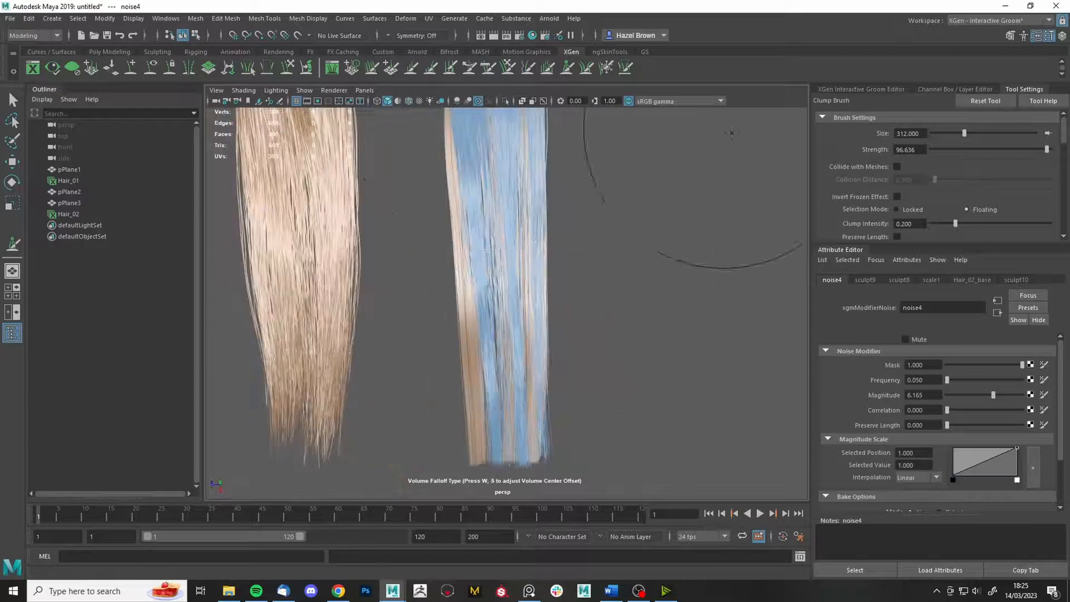
# - Reselect the sculpt layer and cycle between the Clump and Freeze brushes
pyautogui.click(861, 89)
pyautogui.click(909, 177)
pyautogui.doubleClick(567, 68)
pyautogui.scroll(-2, 918, 203)
pyautogui.scroll(2, 916, 203)
pyautogui.click(608, 69)
pyautogui.scroll(-3, 868, 179)
pyautogui.scroll(3, 868, 180)
pyautogui.moveTo(921, 134); pyautogui.dragTo(838, 144)
pyautogui.keyDown('alt'); pyautogui.moveTo(602, 233); pyautogui.dragTo(597, 318, button='middle'); pyautogui.keyUp('alt')
# - Switch between Freeze and Grab brushes and show the Grab brush settings
pyautogui.click(610, 72)
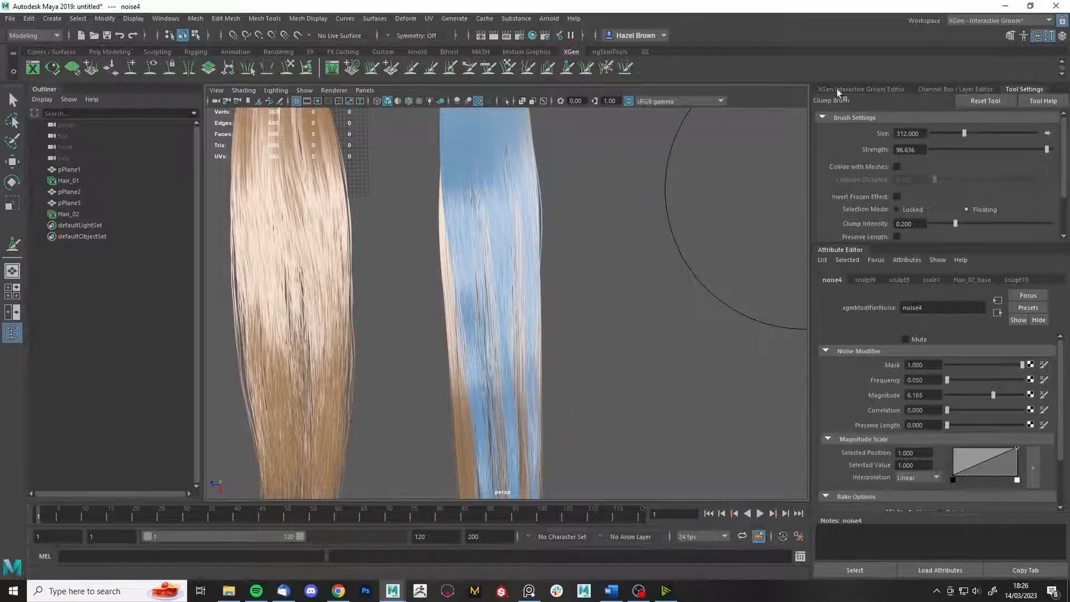
pyautogui.click(606, 68)
pyautogui.scroll(-3, 952, 181)
pyautogui.scroll(3, 952, 182)
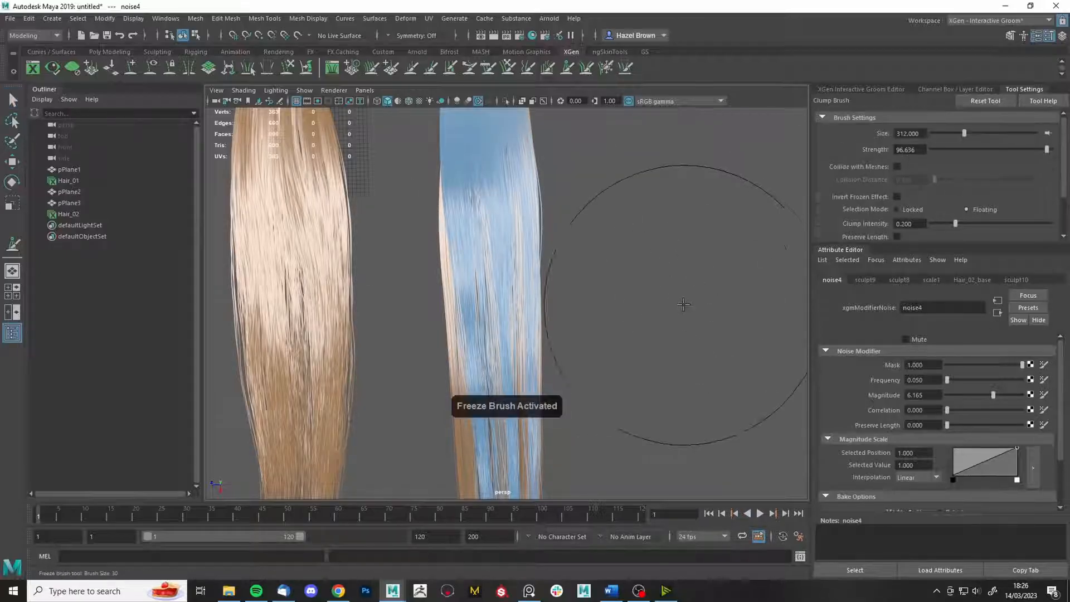
pyautogui.click(10, 19)
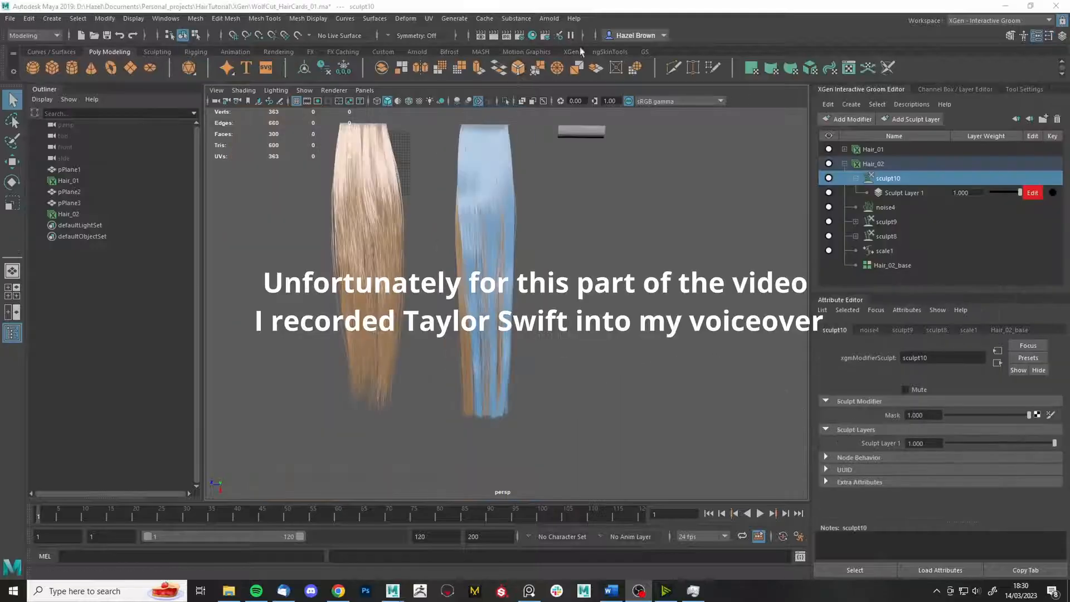
pyautogui.click(509, 67)
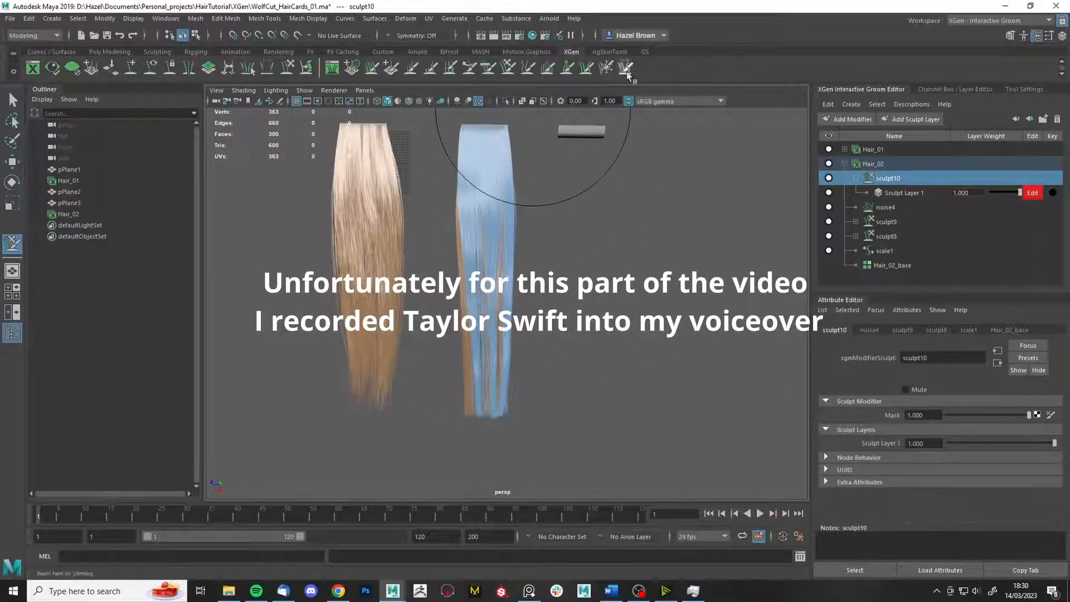
pyautogui.click(1025, 90)
pyautogui.moveTo(422, 386)
pyautogui.keyDown('alt'); pyautogui.mouseDown()
pyautogui.moveTo(566, 208)
pyautogui.moveTo(674, 206)
pyautogui.moveTo(628, 291)
pyautogui.moveTo(521, 358)
pyautogui.moveTo(533, 351)
pyautogui.mouseUp(); pyautogui.keyUp('alt')
# - Shrink the Clump brush to size 24 and frame the card tops
pyautogui.click(606, 67)
pyautogui.moveTo(619, 225)
pyautogui.keyDown('alt'); pyautogui.mouseDown()
pyautogui.moveTo(715, 224)
pyautogui.moveTo(636, 273)
pyautogui.mouseUp(); pyautogui.keyUp('alt')
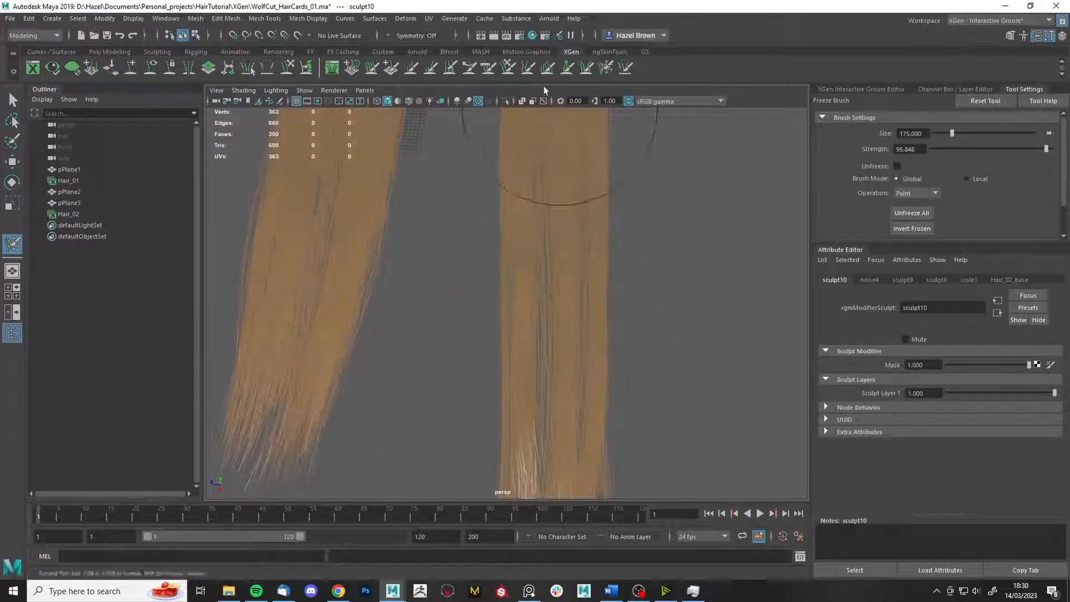
pyautogui.click(567, 67)
pyautogui.scroll(-4, 536, 329)
pyautogui.moveTo(537, 329)
pyautogui.keyDown('alt'); pyautogui.mouseDown()
pyautogui.moveTo(591, 237)
pyautogui.moveTo(537, 136)
pyautogui.mouseUp(); pyautogui.keyUp('alt')
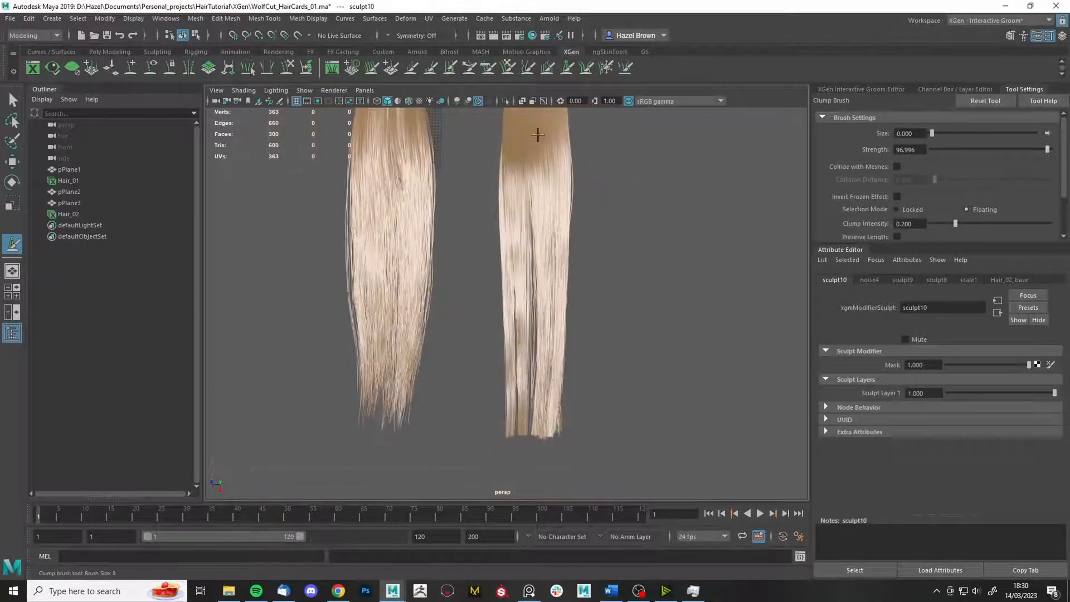
pyautogui.press('b')
pyautogui.keyDown('alt'); pyautogui.moveTo(538, 137); pyautogui.dragTo(546, 181, button='middle'); pyautogui.keyUp('alt')
pyautogui.scroll(4, 549, 184)
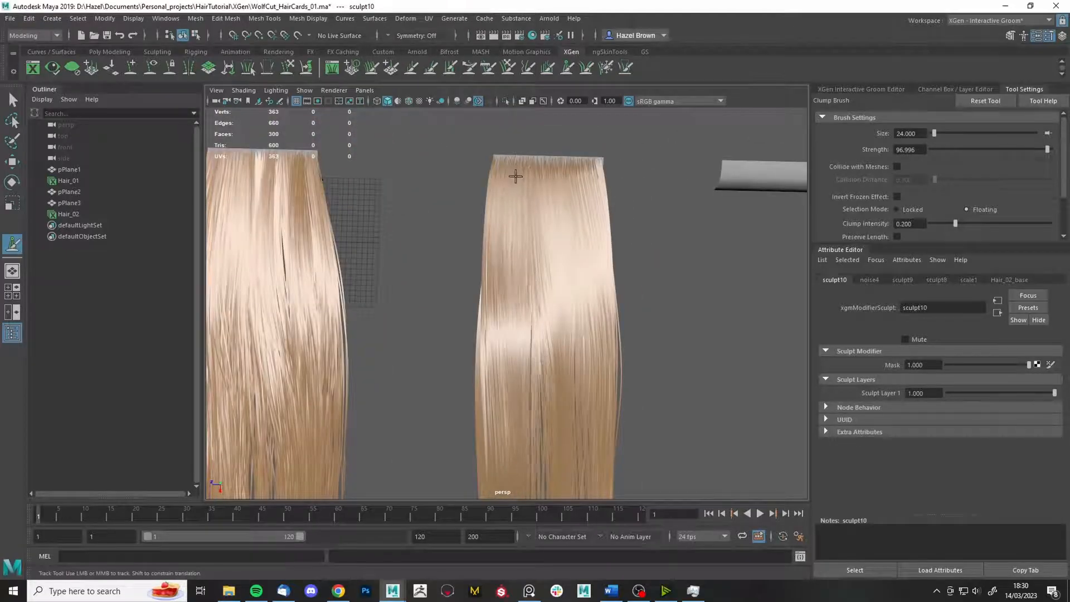
# - Freeze a strand of Hair_02 down to its tips
pyautogui.scroll(-4, 516, 176)
pyautogui.keyDown('alt'); pyautogui.moveTo(597, 446); pyautogui.dragTo(619, 356); pyautogui.keyUp('alt')
pyautogui.scroll(3, 619, 355)
pyautogui.click(606, 67)
pyautogui.moveTo(513, 280); pyautogui.dragTo(515, 329)
pyautogui.moveTo(538, 329)
pyautogui.keyDown('alt'); pyautogui.mouseDown()
pyautogui.moveTo(552, 366)
pyautogui.moveTo(586, 169)
pyautogui.moveTo(605, 148)
pyautogui.mouseUp(); pyautogui.keyUp('alt')
pyautogui.scroll(-4, 552, 365)
# - Enlarge the Grab brush to size 234 and orbit until both cards stand upright
pyautogui.click(508, 68)
pyautogui.moveTo(621, 218)
pyautogui.keyDown('alt'); pyautogui.mouseDown()
pyautogui.moveTo(487, 346)
pyautogui.moveTo(471, 269)
pyautogui.mouseUp(); pyautogui.keyUp('alt')
pyautogui.press('b')
pyautogui.keyDown('alt'); pyautogui.moveTo(629, 291); pyautogui.dragTo(603, 342); pyautogui.keyUp('alt')
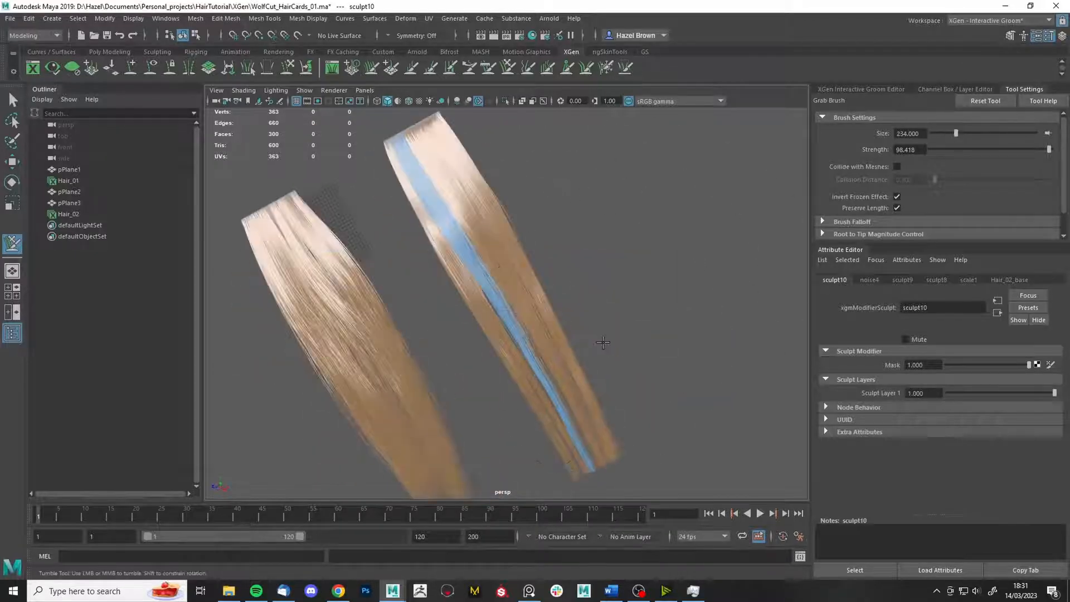
pyautogui.keyDown('alt'); pyautogui.moveTo(520, 422); pyautogui.dragTo(630, 337); pyautogui.keyUp('alt')
pyautogui.press('q')
pyautogui.moveTo(631, 337)
pyautogui.keyDown('alt'); pyautogui.mouseDown(button='right')
pyautogui.moveTo(719, 312)
pyautogui.moveTo(633, 361)
pyautogui.mouseUp(button='right'); pyautogui.keyUp('alt')
# - Unfreeze all strands and select the Hair_02 groom in the editor
pyautogui.click(861, 90)
pyautogui.click(601, 70)
pyautogui.click(910, 212)
pyautogui.press('q')
pyautogui.moveTo(634, 360)
pyautogui.keyDown('alt'); pyautogui.mouseDown()
pyautogui.moveTo(617, 287)
pyautogui.moveTo(624, 279)
pyautogui.mouseUp(); pyautogui.keyUp('alt')
pyautogui.click(870, 89)
pyautogui.click(874, 164)
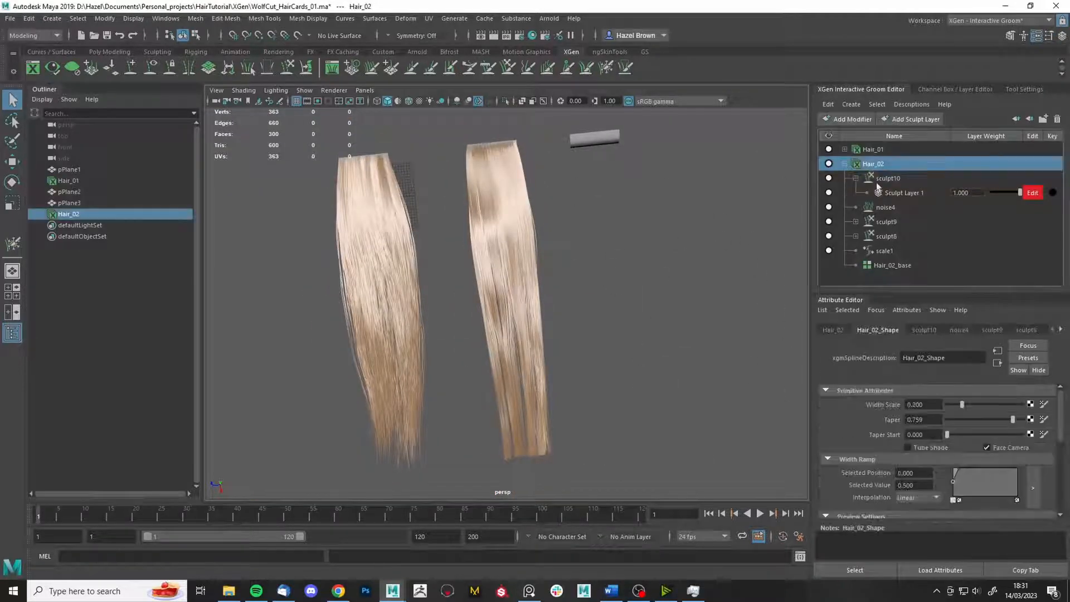
# - Set the Hair_02_base Density Multiplier to 0.6
pyautogui.click(1061, 330)
pyautogui.write('0.6')
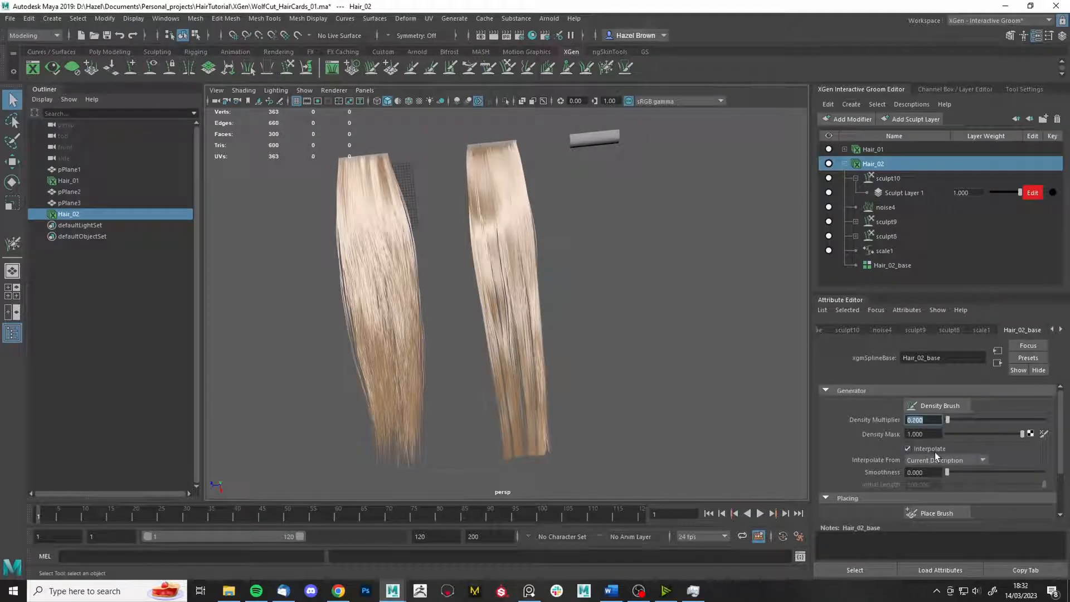
pyautogui.press('Return')
pyautogui.scroll(5, 534, 267)
# - Orbit in close to inspect the sparser right card, then return to selection
pyautogui.keyDown('alt'); pyautogui.moveTo(534, 266); pyautogui.dragTo(590, 407); pyautogui.keyUp('alt')
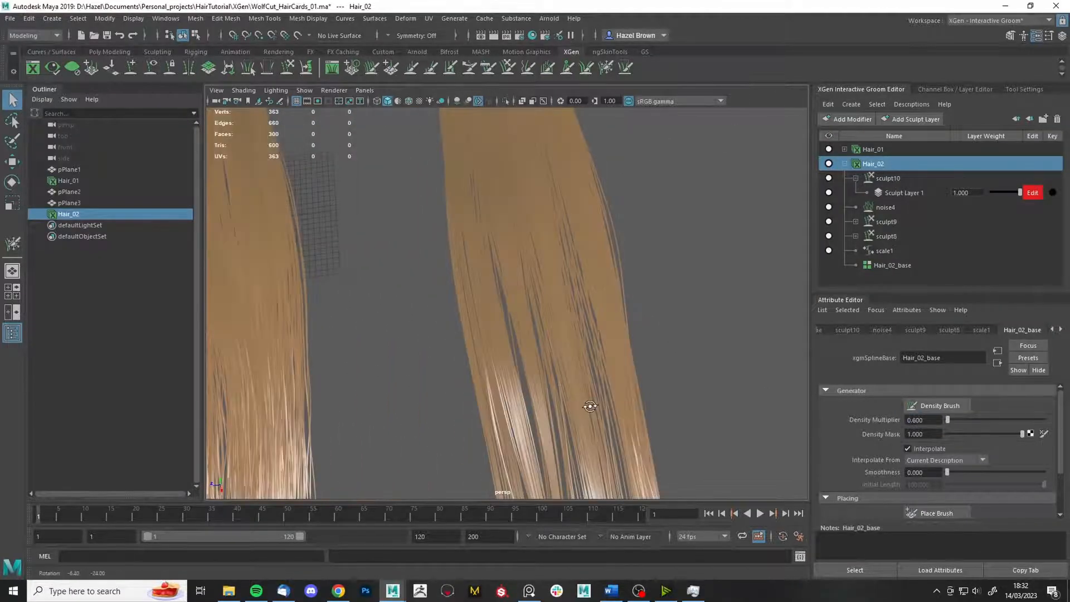
pyautogui.keyDown('alt'); pyautogui.moveTo(596, 406); pyautogui.dragTo(507, 420, button='right'); pyautogui.keyUp('alt')
pyautogui.keyDown('alt'); pyautogui.moveTo(557, 226); pyautogui.dragTo(545, 243); pyautogui.keyUp('alt')
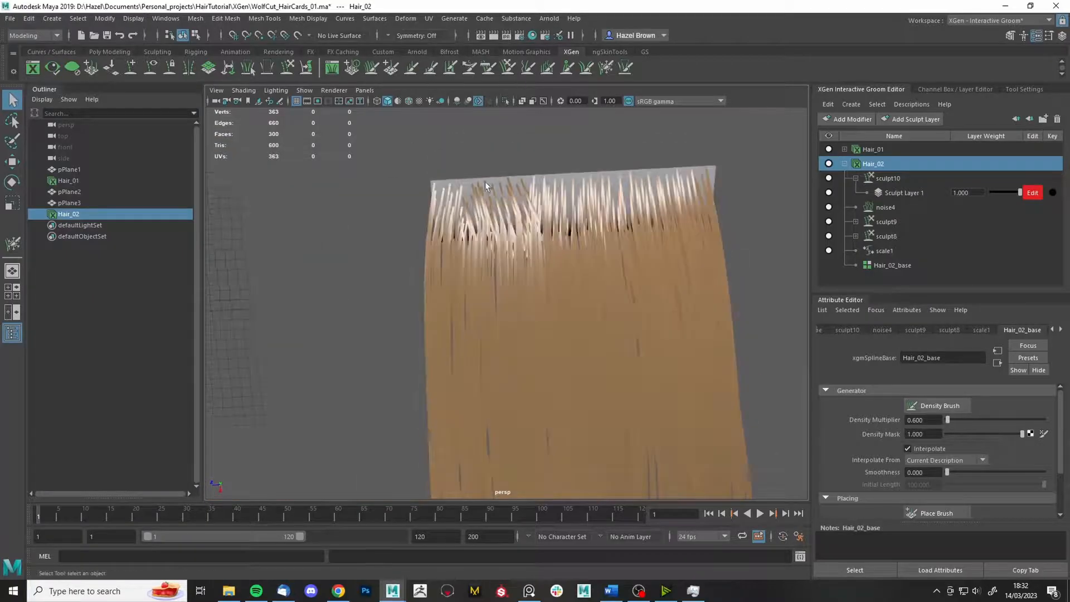
pyautogui.keyDown('alt'); pyautogui.moveTo(485, 182); pyautogui.dragTo(501, 169); pyautogui.keyUp('alt')
pyautogui.click(534, 72)
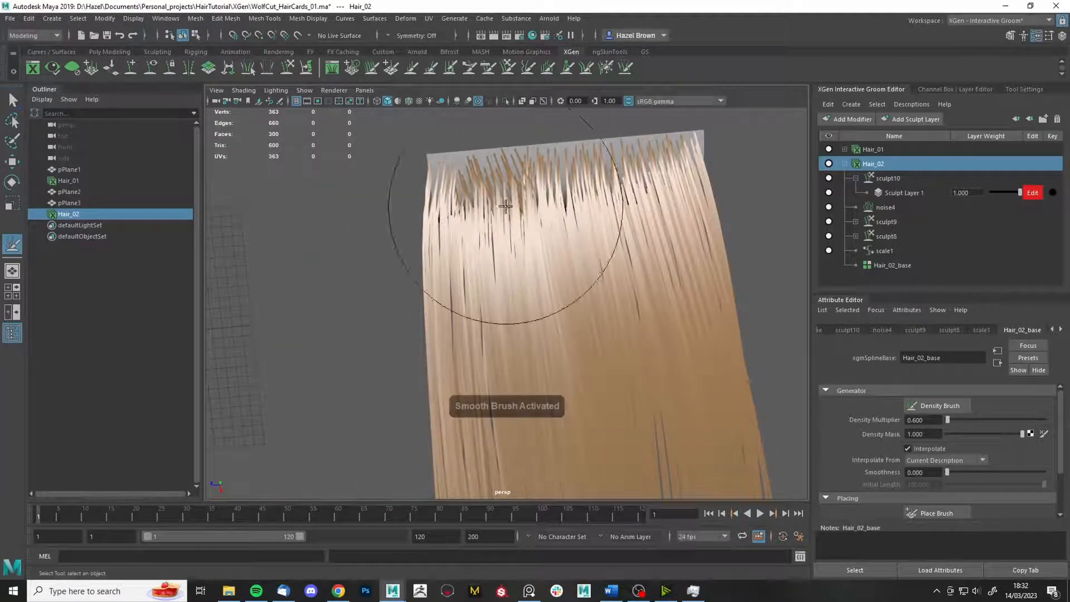
pyautogui.keyDown('alt'); pyautogui.moveTo(505, 209); pyautogui.dragTo(546, 267); pyautogui.keyUp('alt')
pyautogui.keyDown('alt'); pyautogui.moveTo(664, 310); pyautogui.dragTo(633, 255); pyautogui.keyUp('alt')
pyautogui.scroll(-5, 632, 254)
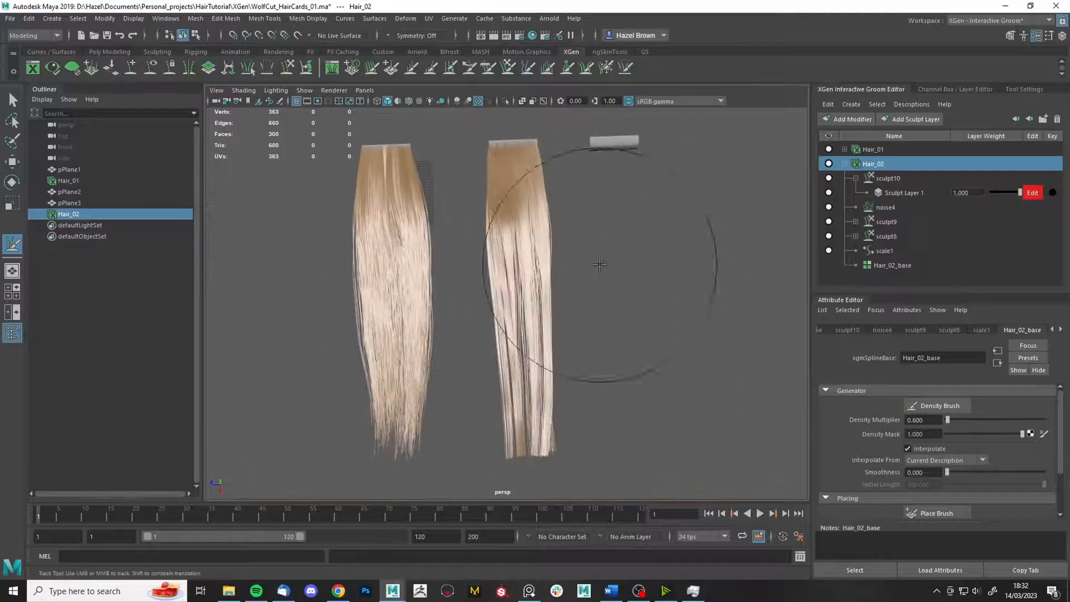
pyautogui.press('q')
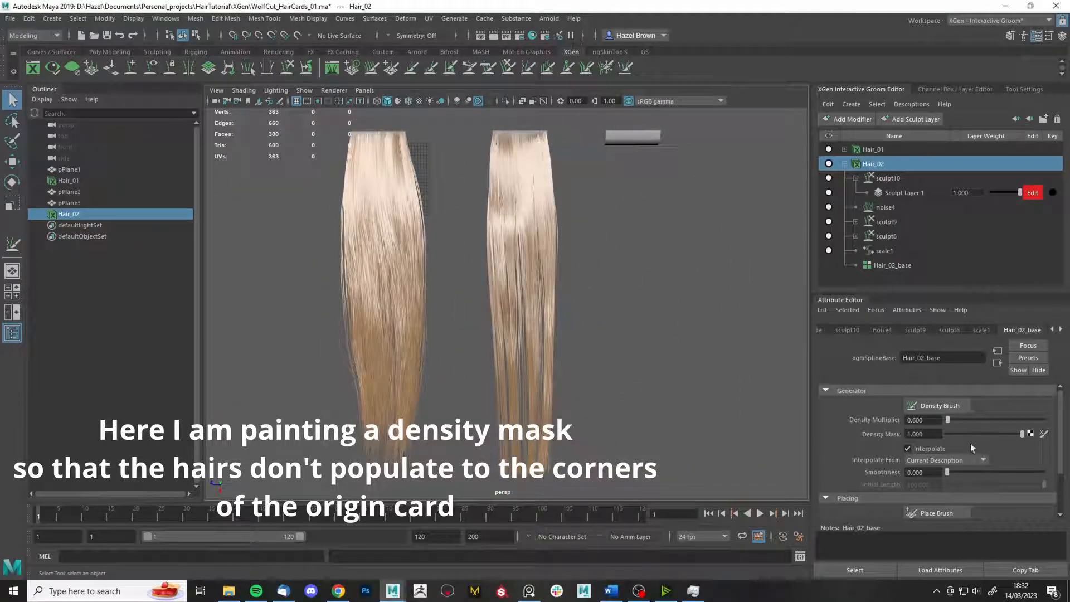
# - Create a 1024 densityMask map in the XGen folder with a Black start colour
pyautogui.click(1044, 434)
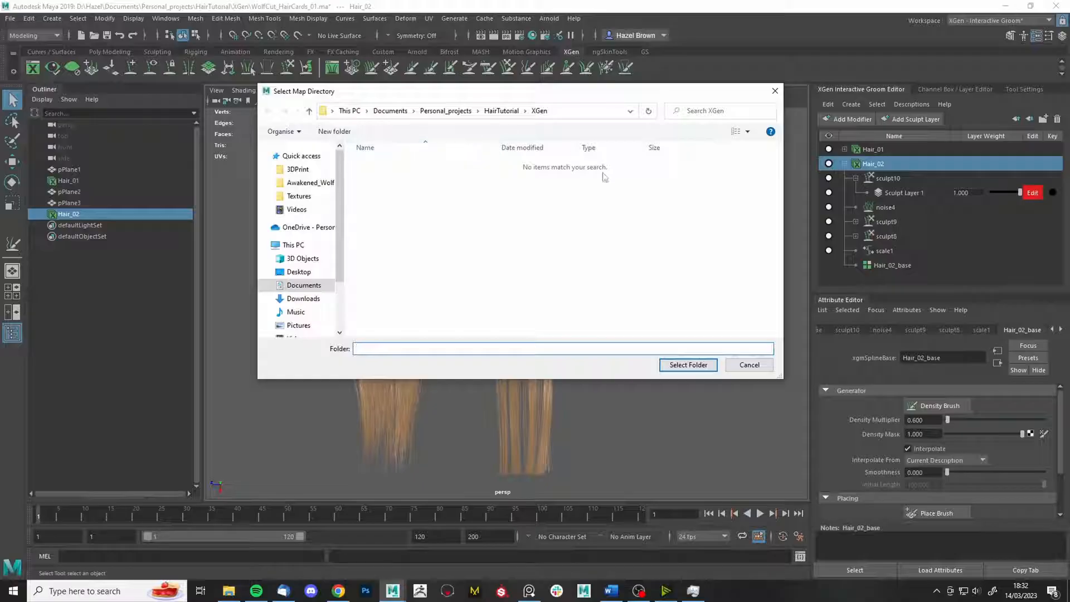
pyautogui.click(689, 367)
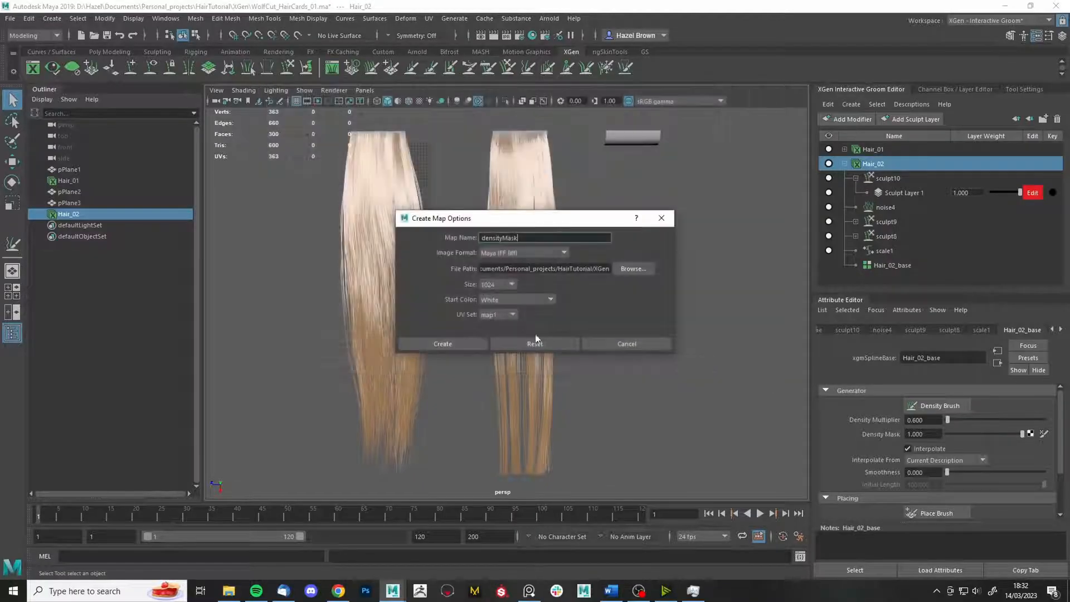
pyautogui.click(508, 300)
pyautogui.click(503, 341)
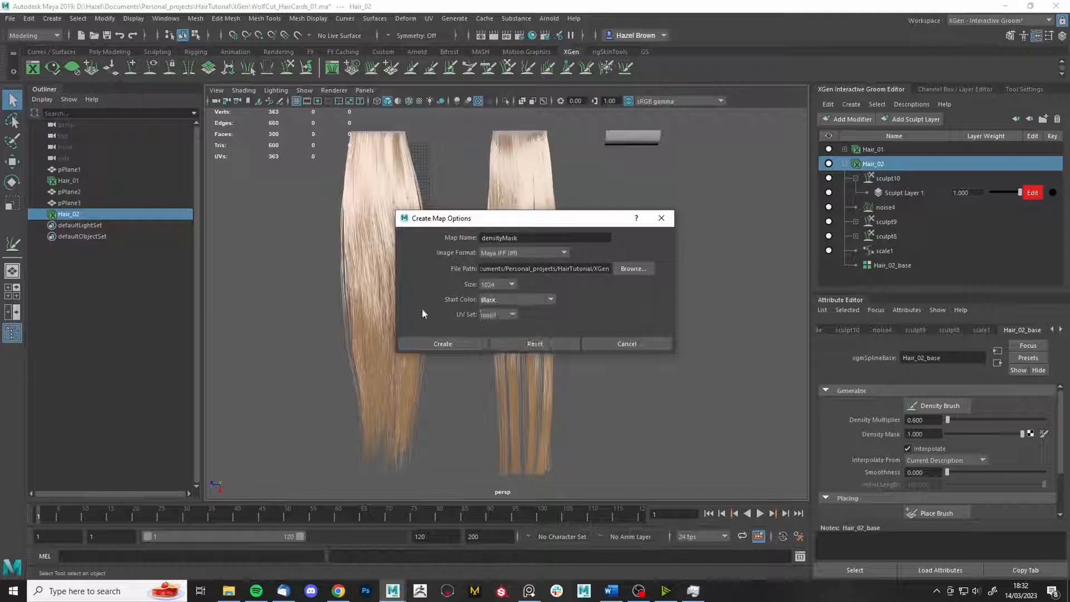
pyautogui.click(444, 345)
# - Switch to textured display and frame the black mask plane
pyautogui.press('6')
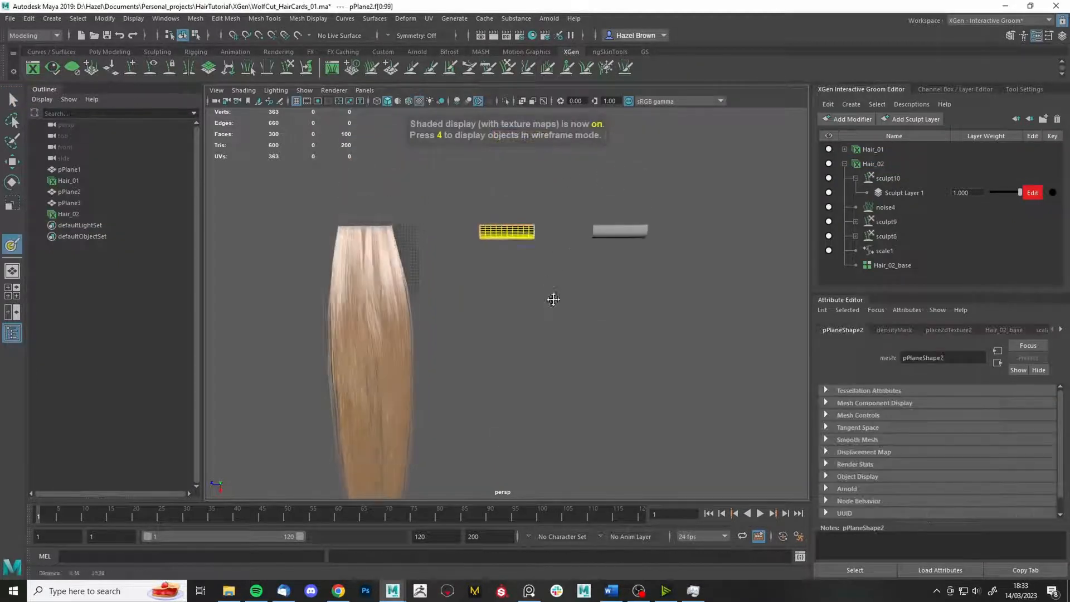
pyautogui.press('f')
pyautogui.moveTo(632, 387)
pyautogui.keyDown('alt'); pyautogui.mouseDown()
pyautogui.moveTo(610, 307)
pyautogui.moveTo(577, 337)
pyautogui.mouseUp(); pyautogui.keyUp('alt')
pyautogui.keyDown('alt'); pyautogui.moveTo(577, 338); pyautogui.dragTo(619, 388, button='right'); pyautogui.keyUp('alt')
pyautogui.keyDown('alt'); pyautogui.moveTo(619, 388); pyautogui.dragTo(609, 381); pyautogui.keyUp('alt')
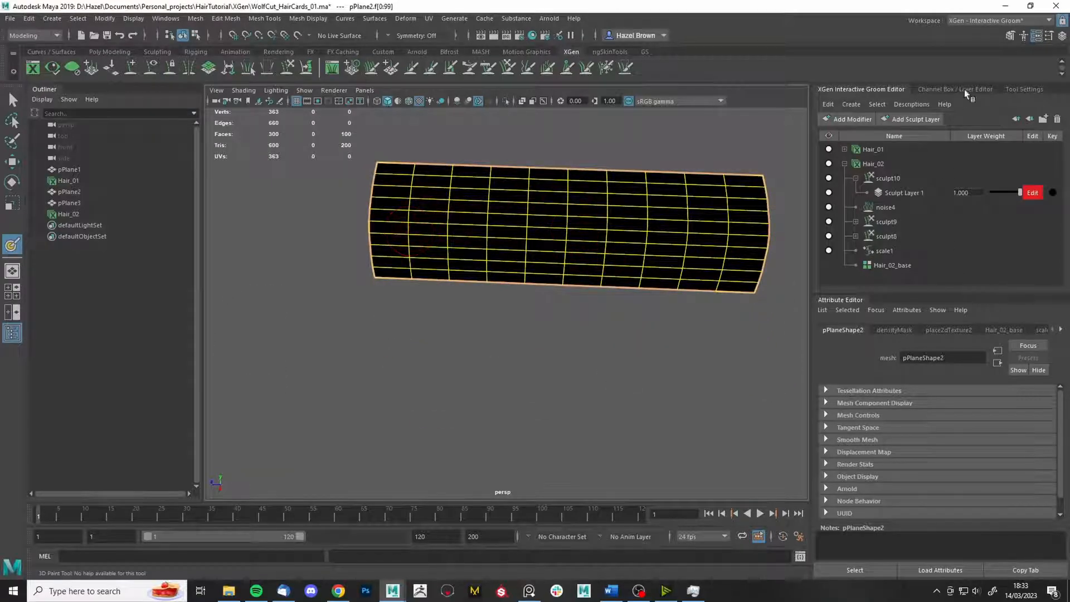
# - Paint white strokes across the middle of the mask, then exit painting
pyautogui.click(1021, 89)
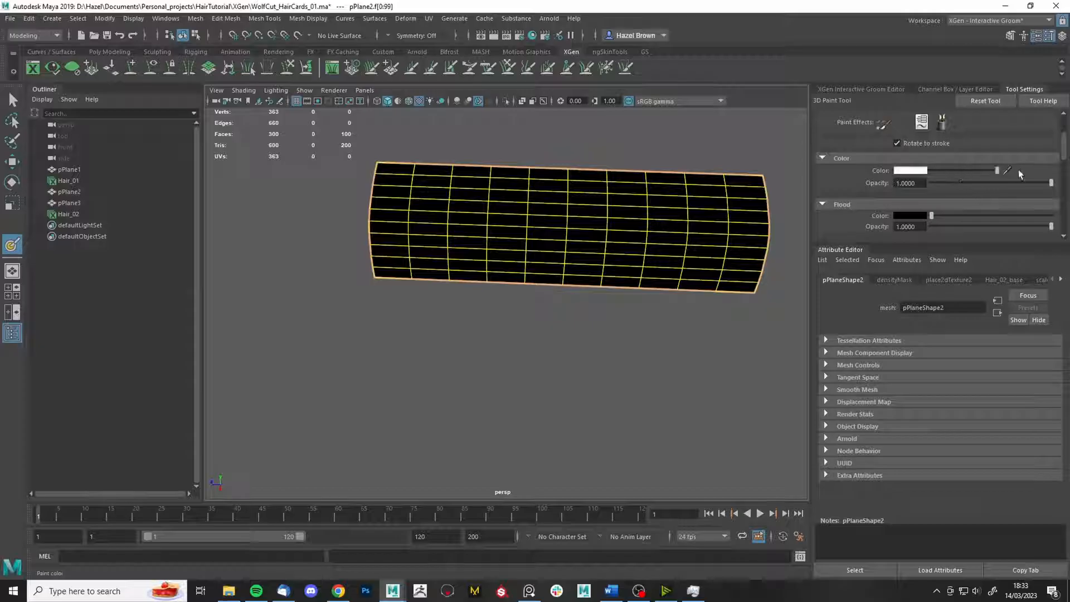
pyautogui.click(744, 227)
pyautogui.moveTo(745, 228)
pyautogui.mouseDown()
pyautogui.moveTo(613, 194)
pyautogui.moveTo(432, 202)
pyautogui.moveTo(390, 222)
pyautogui.moveTo(405, 251)
pyautogui.moveTo(726, 244)
pyautogui.moveTo(407, 228)
pyautogui.moveTo(650, 204)
pyautogui.mouseUp()
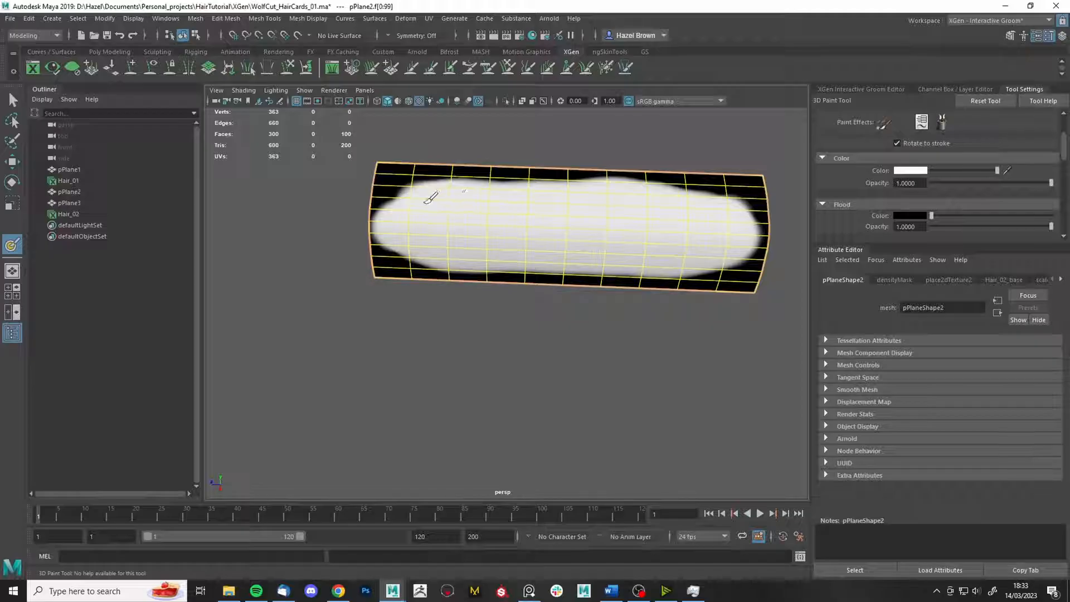
pyautogui.moveTo(413, 248); pyautogui.dragTo(427, 246)
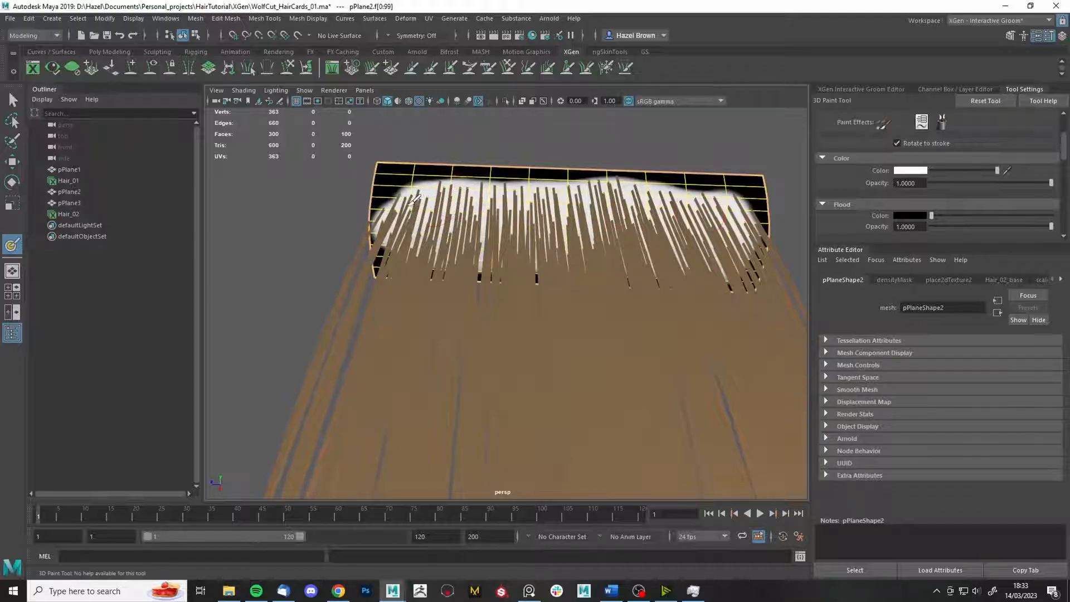
pyautogui.keyDown('alt'); pyautogui.moveTo(410, 201); pyautogui.dragTo(530, 336); pyautogui.keyUp('alt')
pyautogui.keyDown('alt'); pyautogui.moveTo(531, 337); pyautogui.dragTo(502, 256, button='right'); pyautogui.keyUp('alt')
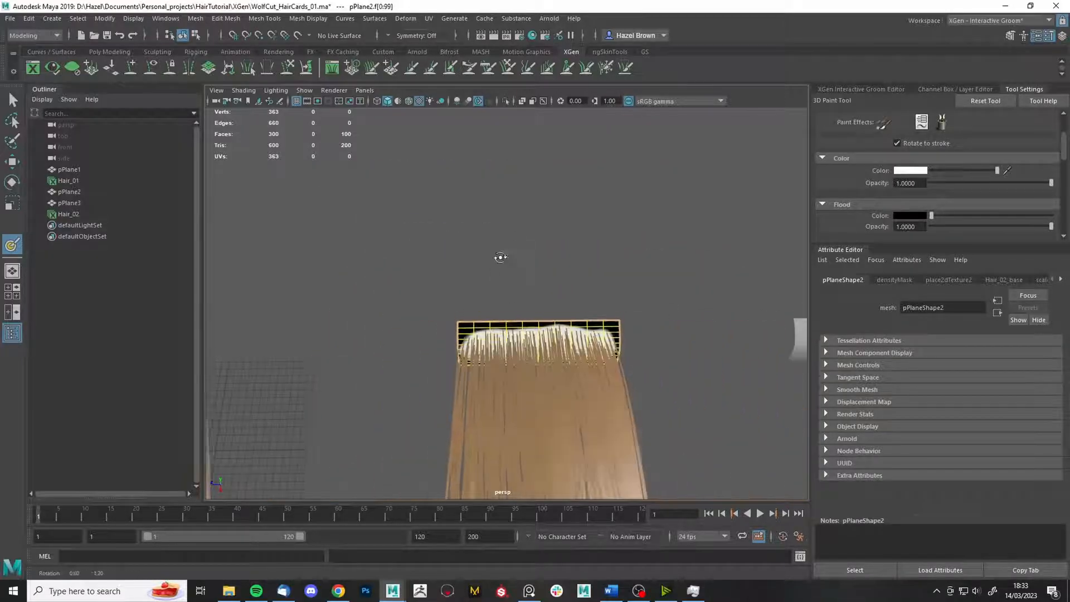
pyautogui.keyDown('alt'); pyautogui.moveTo(502, 256); pyautogui.dragTo(517, 385); pyautogui.keyUp('alt')
pyautogui.press('q')
pyautogui.press('F8')
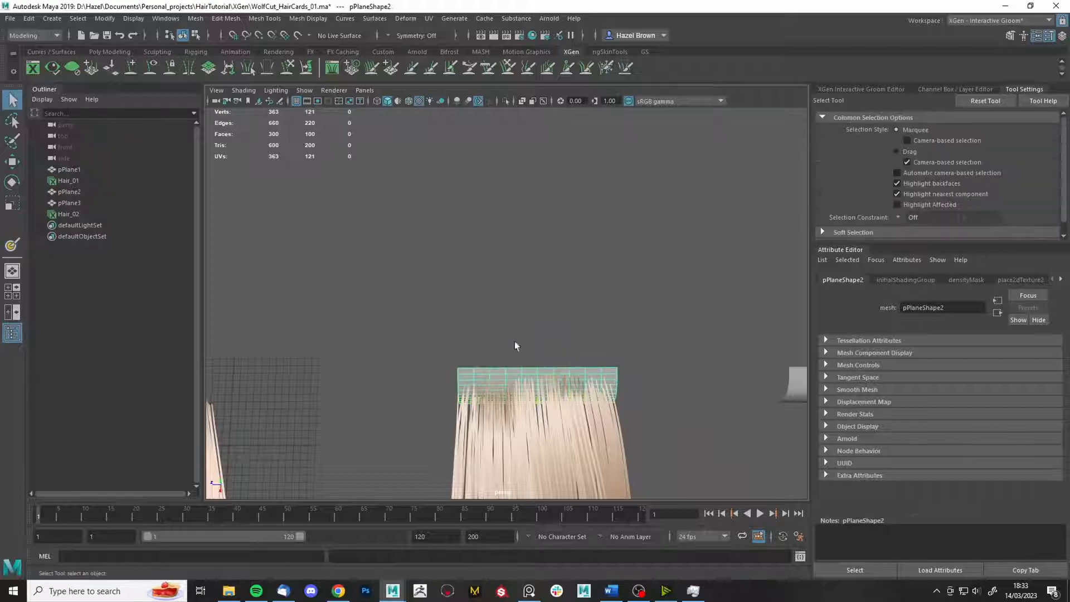
# - Pan between both cards to compare the masked Hair_02 with the other groom
pyautogui.keyDown('alt'); pyautogui.moveTo(515, 346); pyautogui.dragTo(512, 294, button='middle'); pyautogui.keyUp('alt')
pyautogui.keyDown('alt'); pyautogui.moveTo(384, 333); pyautogui.dragTo(637, 312, button='middle'); pyautogui.keyUp('alt')
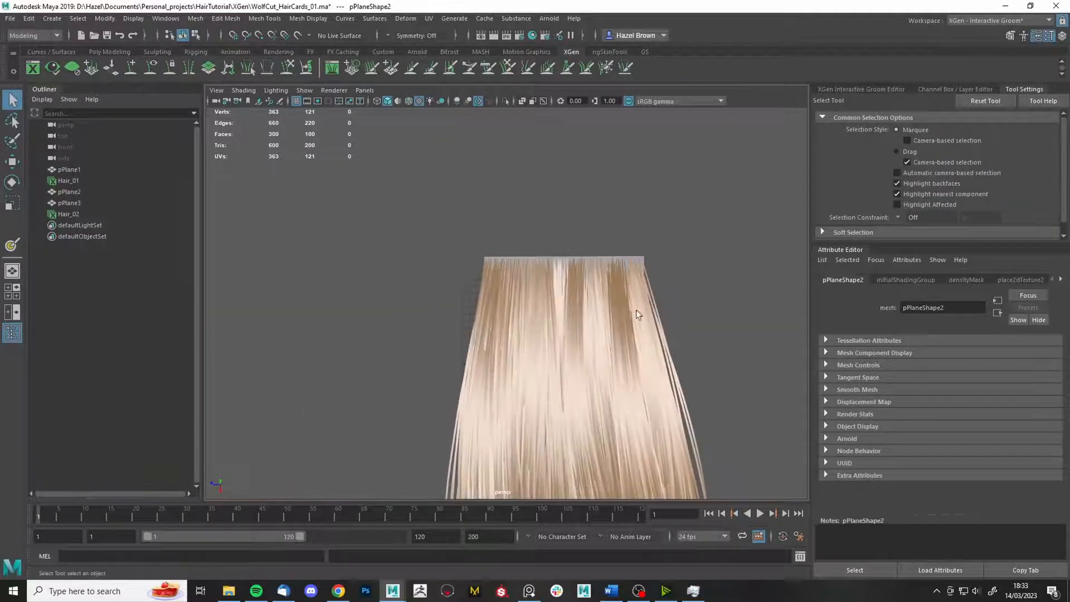
pyautogui.keyDown('alt'); pyautogui.moveTo(636, 312); pyautogui.dragTo(625, 315); pyautogui.keyUp('alt')
pyautogui.keyDown('alt'); pyautogui.moveTo(750, 316); pyautogui.dragTo(515, 306, button='middle'); pyautogui.keyUp('alt')
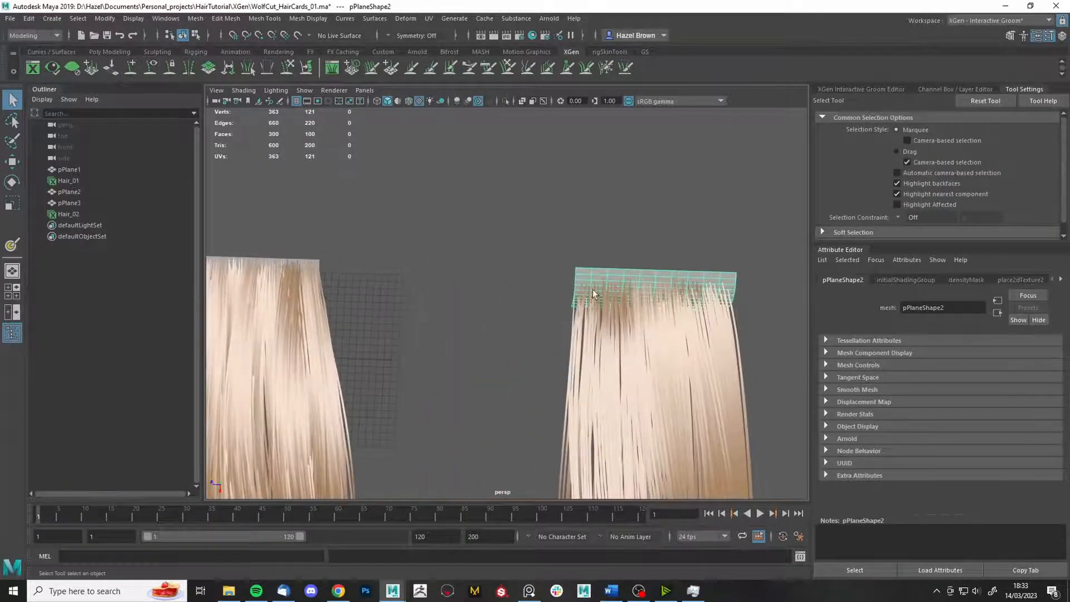
pyautogui.keyDown('alt'); pyautogui.moveTo(357, 290); pyautogui.dragTo(467, 268, button='middle'); pyautogui.keyUp('alt')
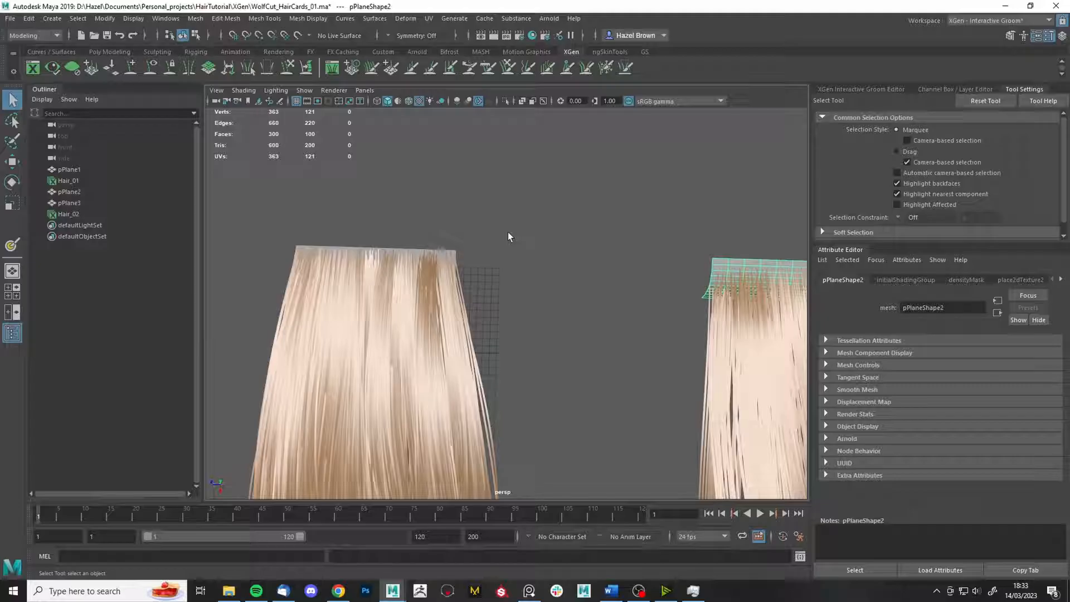
pyautogui.keyDown('alt'); pyautogui.moveTo(654, 227); pyautogui.dragTo(521, 209, button='middle'); pyautogui.keyUp('alt')
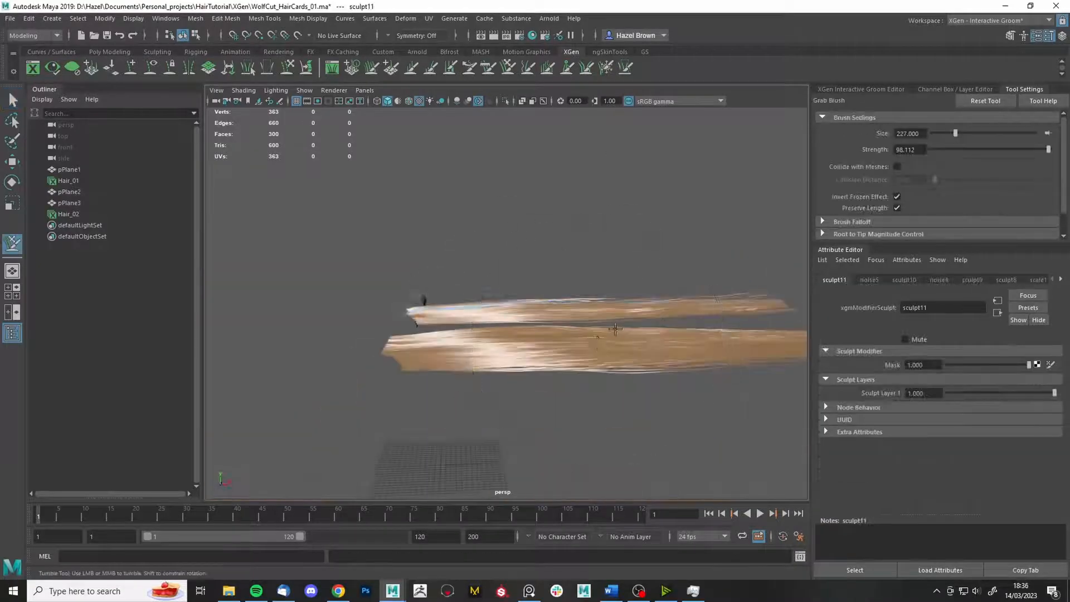
# - Stand the hair cards upright in view and shrink the Freeze Brush to size 21
pyautogui.keyDown('alt'); pyautogui.moveTo(616, 330); pyautogui.dragTo(351, 330); pyautogui.keyUp('alt')
pyautogui.moveTo(351, 329)
pyautogui.keyDown('alt'); pyautogui.mouseDown(button='right')
pyautogui.moveTo(570, 381)
pyautogui.moveTo(545, 253)
pyautogui.mouseUp(button='right'); pyautogui.keyUp('alt')
pyautogui.keyDown('alt'); pyautogui.moveTo(544, 253); pyautogui.dragTo(571, 258, button='middle'); pyautogui.keyUp('alt')
pyautogui.click(606, 68)
pyautogui.press('b')
pyautogui.moveTo(685, 223); pyautogui.dragTo(446, 223)
pyautogui.moveTo(446, 223)
pyautogui.keyDown('alt'); pyautogui.mouseDown(button='right')
pyautogui.moveTo(542, 238)
pyautogui.moveTo(457, 223)
pyautogui.mouseUp(button='right'); pyautogui.keyUp('alt')
# - Switch to the Grab Brush and frame the hair card tips up close
pyautogui.click(508, 68)
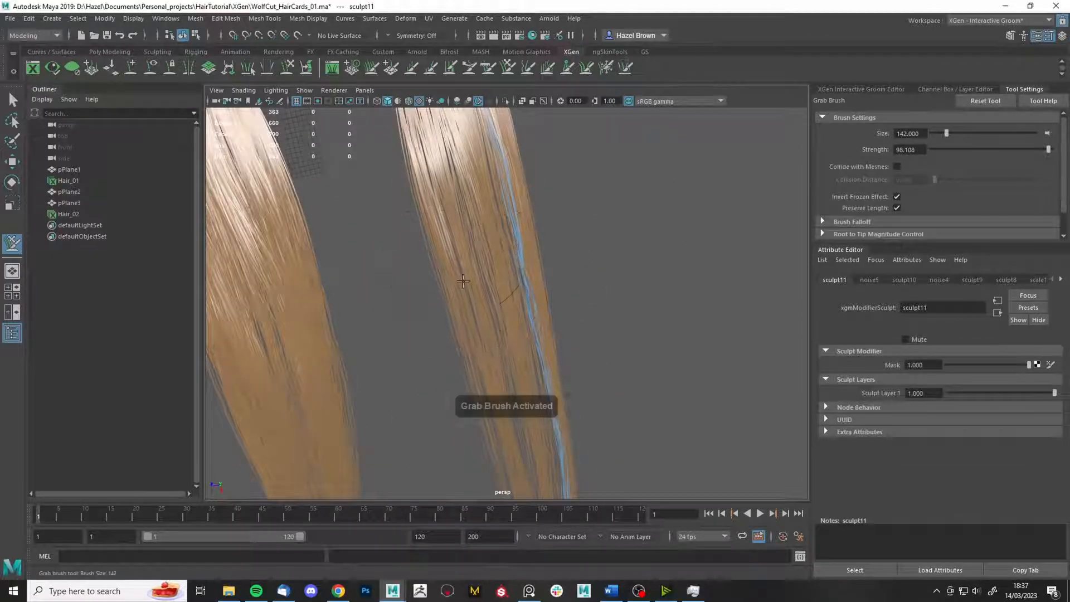
pyautogui.moveTo(463, 281)
pyautogui.keyDown('alt'); pyautogui.mouseDown()
pyautogui.moveTo(469, 311)
pyautogui.moveTo(455, 209)
pyautogui.mouseUp(); pyautogui.keyUp('alt')
pyautogui.keyDown('alt'); pyautogui.moveTo(437, 224); pyautogui.dragTo(453, 241, button='right'); pyautogui.keyUp('alt')
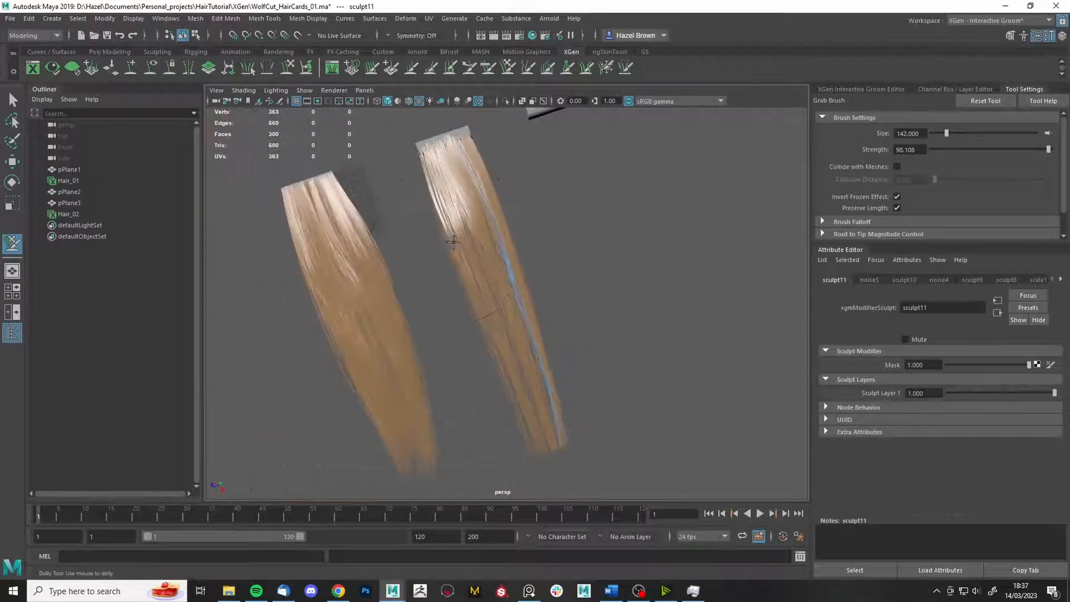
pyautogui.moveTo(514, 135)
pyautogui.keyDown('alt'); pyautogui.mouseDown()
pyautogui.moveTo(586, 429)
pyautogui.moveTo(536, 334)
pyautogui.mouseUp(); pyautogui.keyUp('alt')
pyautogui.keyDown('alt'); pyautogui.moveTo(536, 335); pyautogui.dragTo(605, 301, button='right'); pyautogui.keyUp('alt')
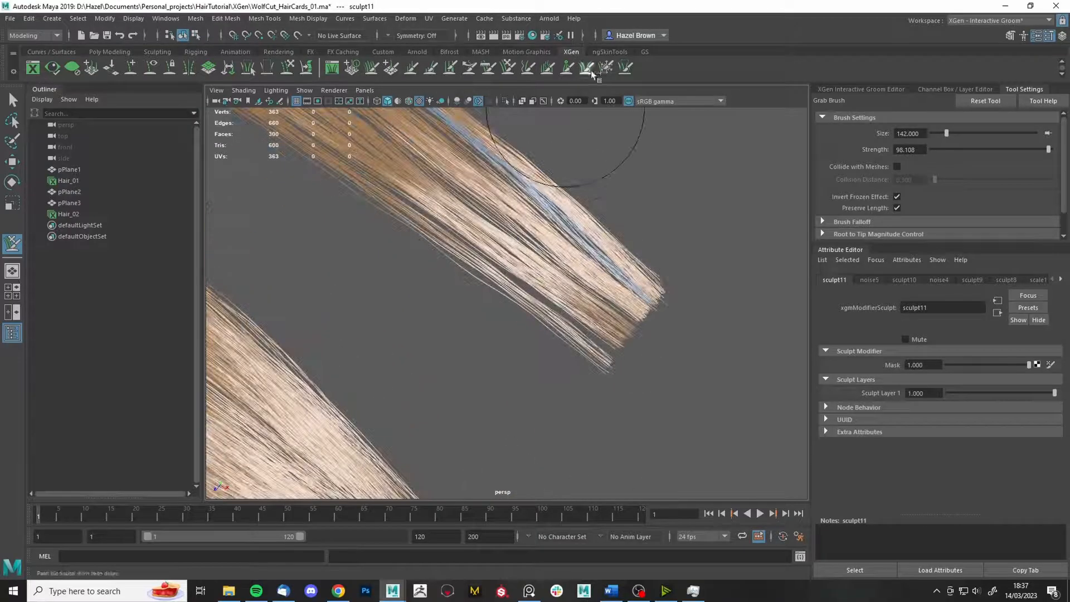
# - Clear previously frozen strands and freeze a thin strip down the middle of the right card
pyautogui.click(587, 68)
pyautogui.click(606, 67)
pyautogui.click(912, 213)
pyautogui.moveTo(792, 357)
pyautogui.mouseDown()
pyautogui.moveTo(658, 335)
pyautogui.moveTo(605, 363)
pyautogui.moveTo(557, 312)
pyautogui.mouseUp()
pyautogui.click(635, 329)
# - Enlarge the Grab Brush to about 223, then bring up the wolf-cut reference board
pyautogui.click(507, 67)
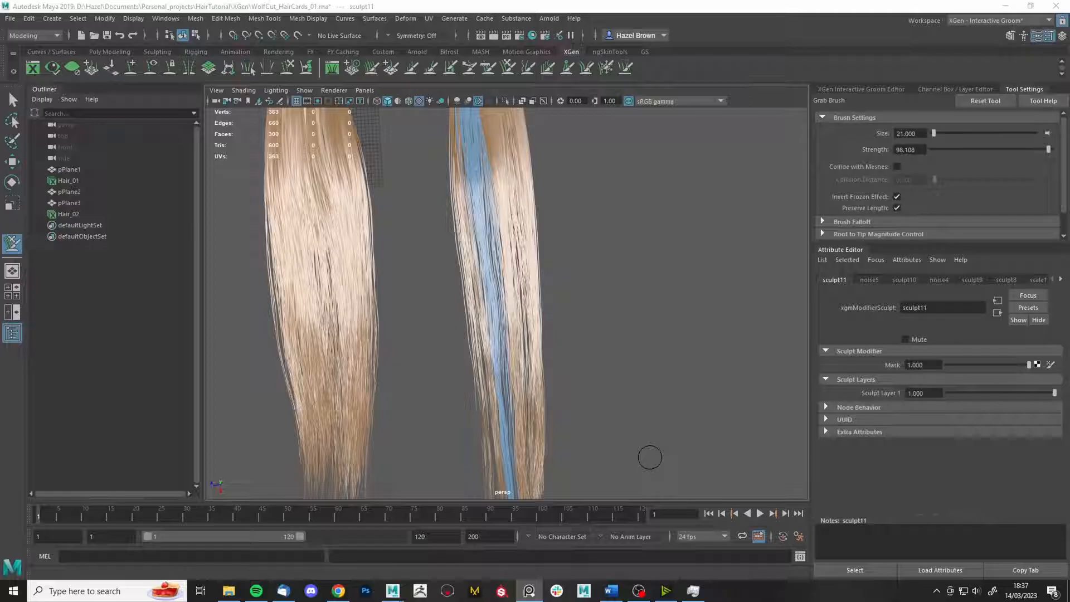
pyautogui.moveTo(577, 370); pyautogui.dragTo(690, 365)
pyautogui.keyDown('alt'); pyautogui.moveTo(591, 338); pyautogui.dragTo(663, 415); pyautogui.keyUp('alt')
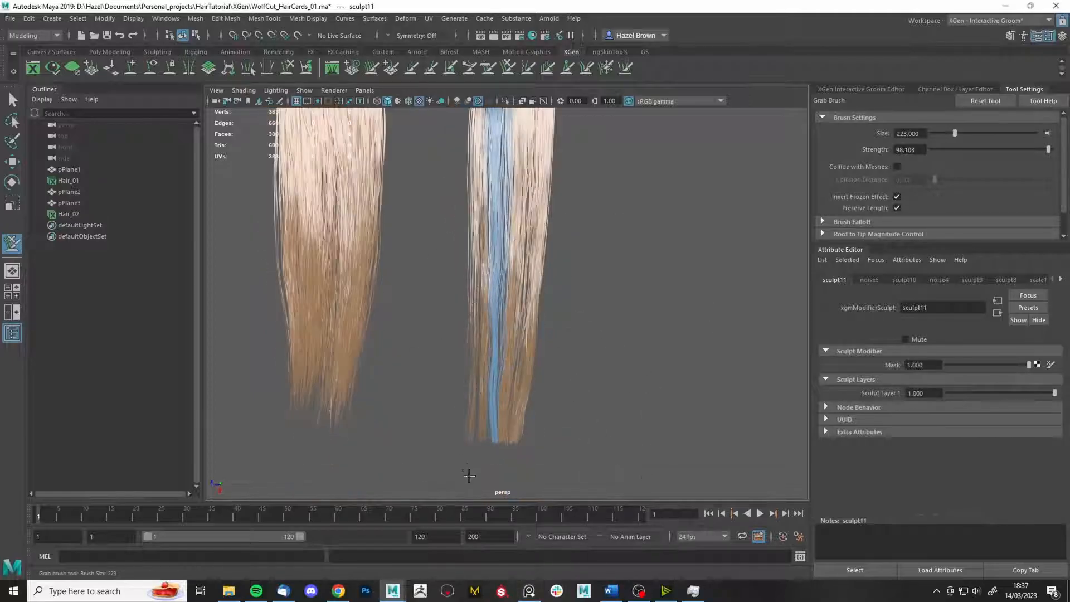
pyautogui.keyDown('alt'); pyautogui.moveTo(566, 209); pyautogui.dragTo(696, 223); pyautogui.keyUp('alt')
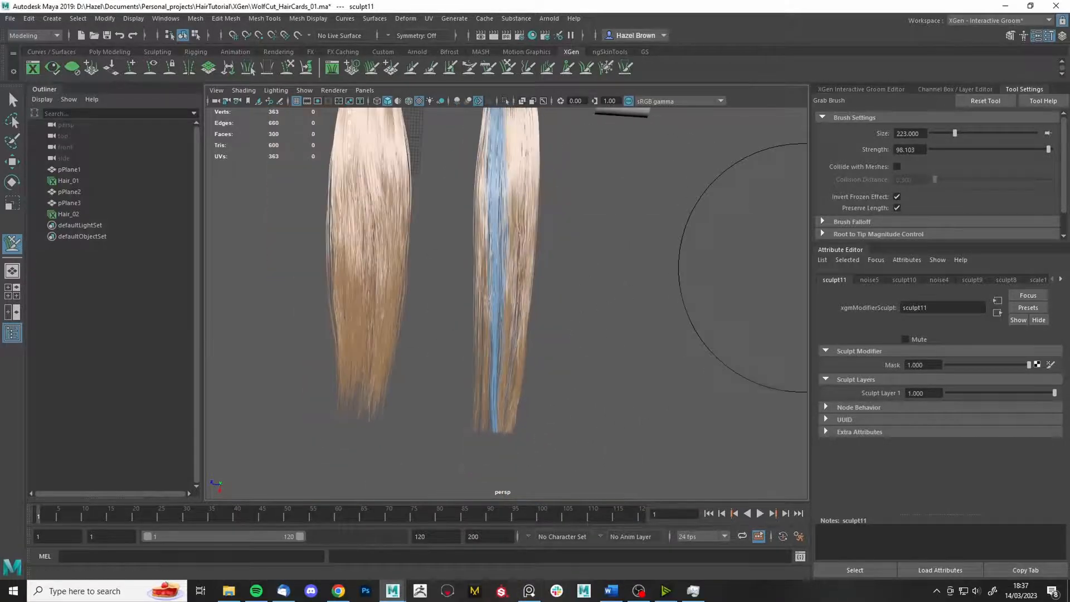
pyautogui.click(529, 591)
pyautogui.scroll(-4, 566, 340)
# - Zoom PureRef onto the green-background fringe photo and narrow its window beside the Maya viewport
pyautogui.moveTo(507, 441); pyautogui.dragTo(551, 422, button='middle')
pyautogui.moveTo(552, 422); pyautogui.dragTo(555, 398, button='right')
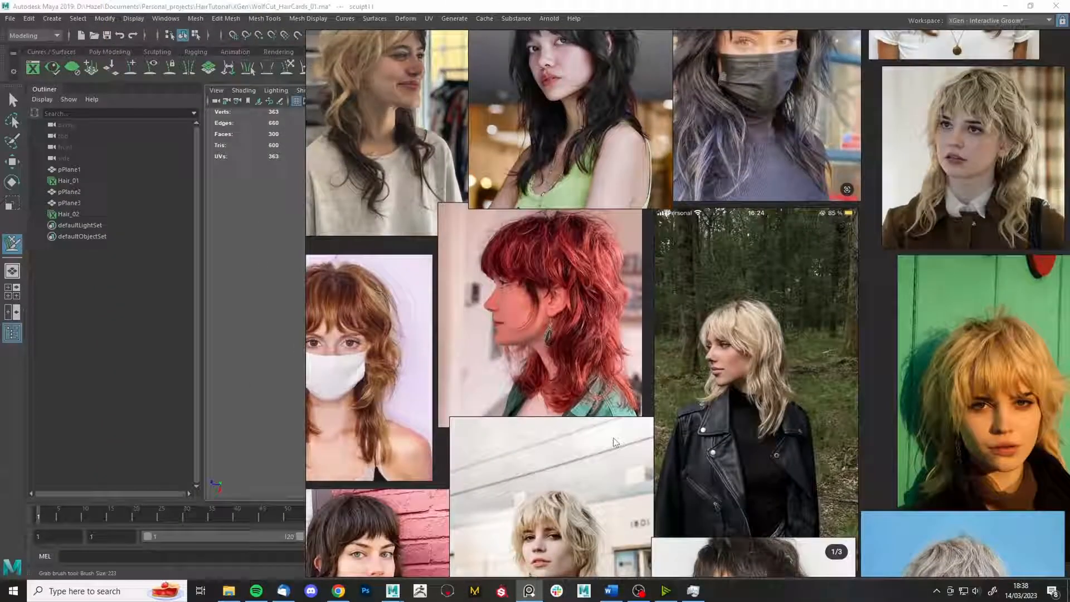
pyautogui.moveTo(999, 384); pyautogui.dragTo(908, 374, button='middle')
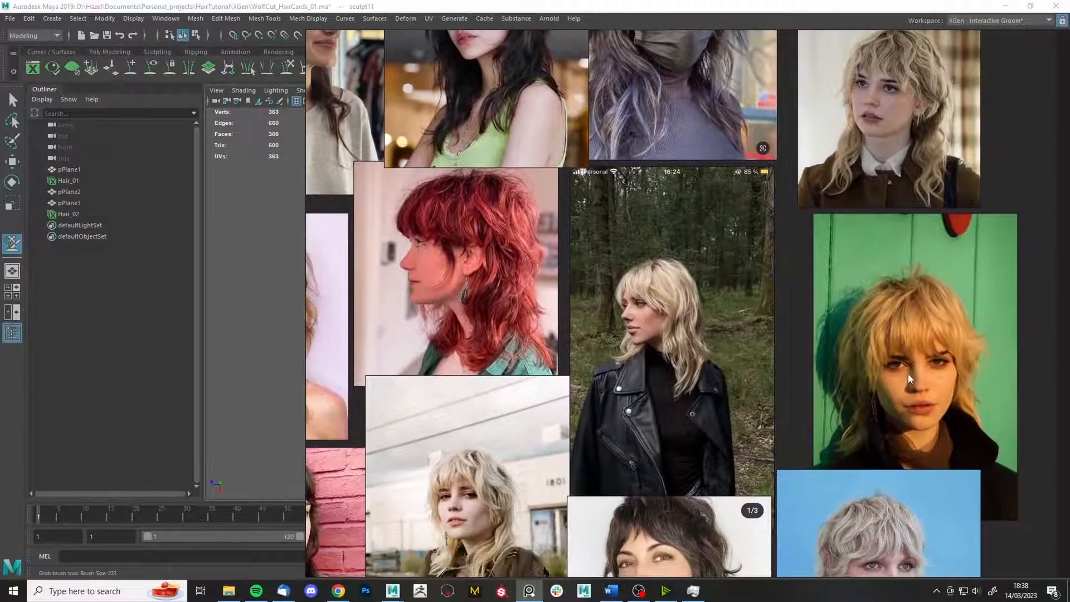
pyautogui.scroll(3, 907, 375)
pyautogui.scroll(2, 908, 285)
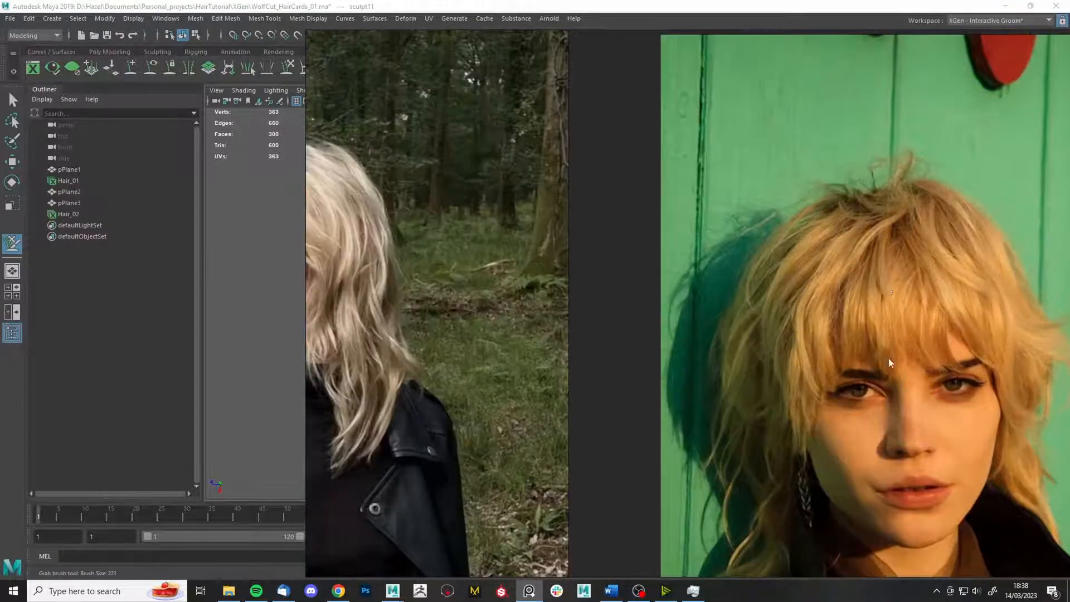
pyautogui.moveTo(306, 232); pyautogui.dragTo(713, 232)
pyautogui.scroll(2, 939, 322)
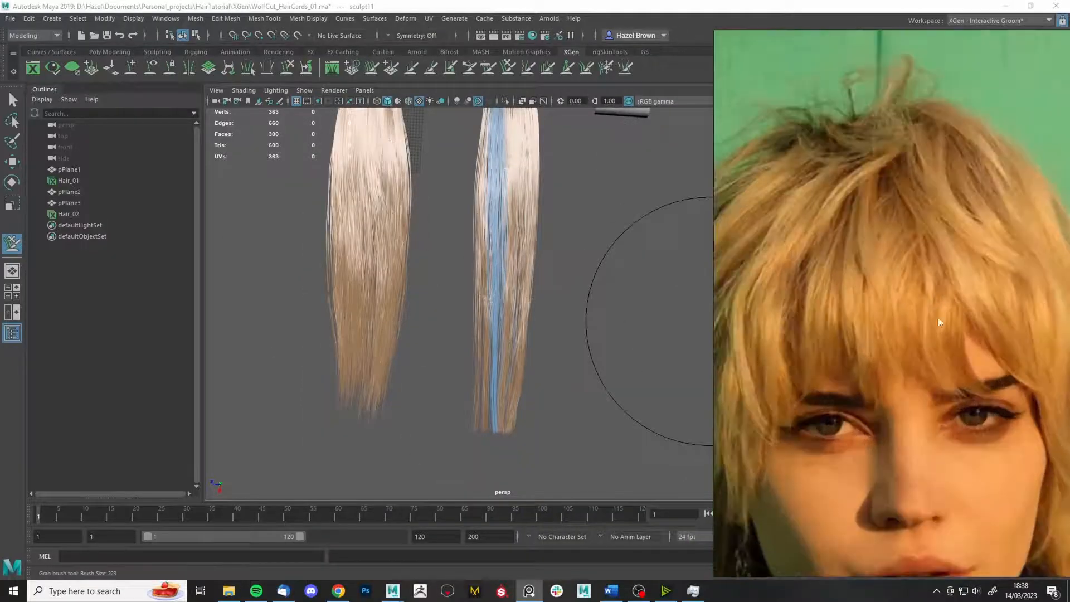
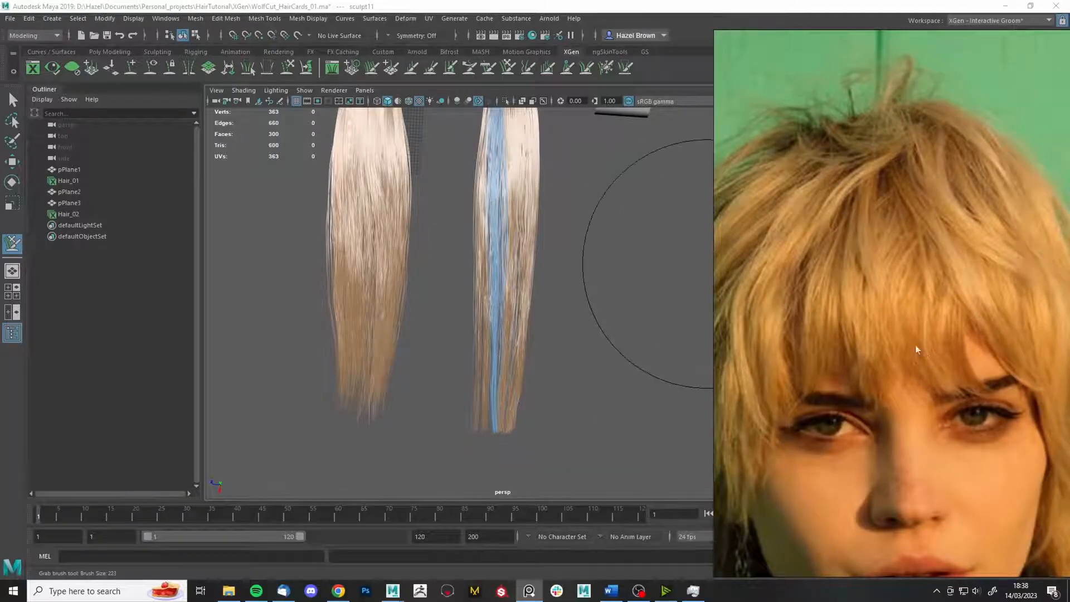
# - Move the PureRef wolf-cut reference board off the right edge to uncover Maya's Tool Settings
pyautogui.scroll(-4, 915, 344)
pyautogui.scroll(2, 495, 300)
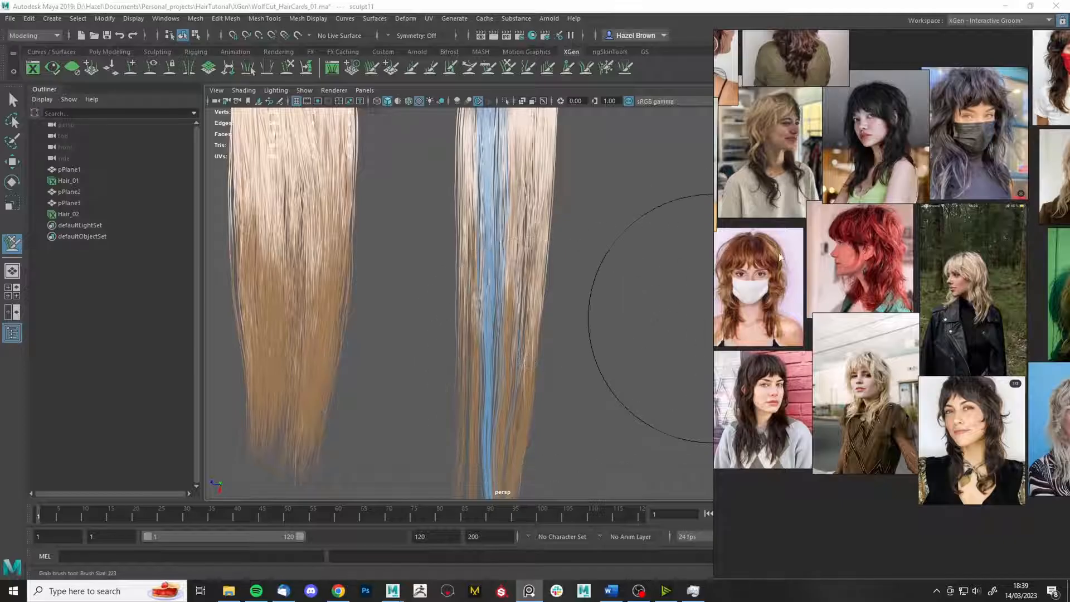
pyautogui.moveTo(780, 257); pyautogui.dragTo(1069, 312, button='right')
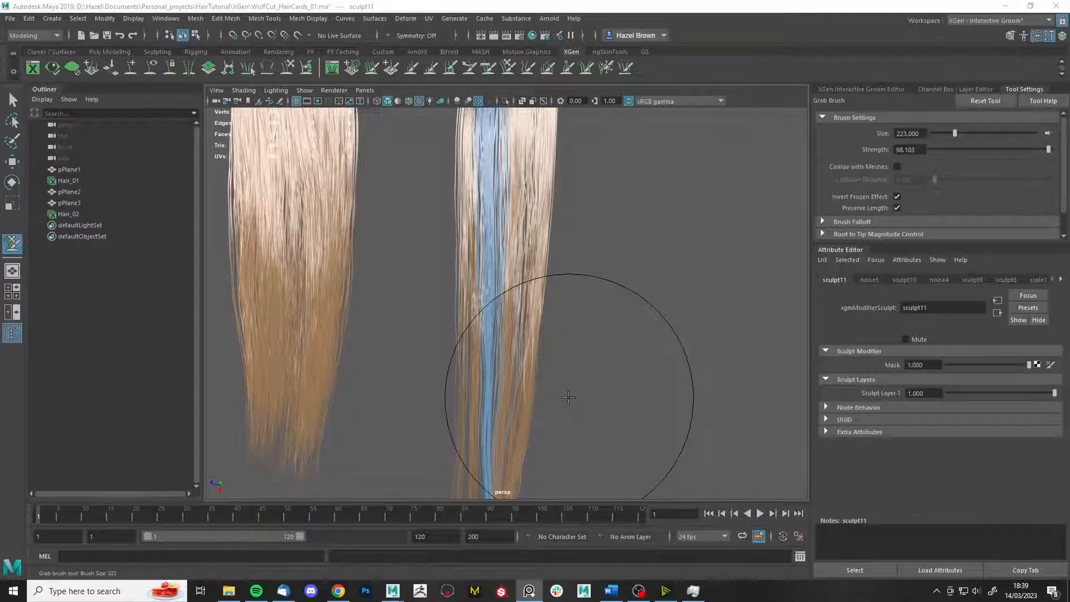
# - Frame the hair cards, clear all frozen strands, and shrink the Freeze Brush to 25
pyautogui.keyDown('alt'); pyautogui.moveTo(569, 384); pyautogui.dragTo(566, 279, button='middle'); pyautogui.keyUp('alt')
pyautogui.keyDown('alt'); pyautogui.moveTo(425, 173); pyautogui.dragTo(383, 296, button='middle'); pyautogui.keyUp('alt')
pyautogui.moveTo(512, 318)
pyautogui.keyDown('alt'); pyautogui.mouseDown(button='middle')
pyautogui.moveTo(540, 261)
pyautogui.moveTo(535, 184)
pyautogui.mouseUp(button='middle'); pyautogui.keyUp('alt')
pyautogui.scroll(2, 542, 261)
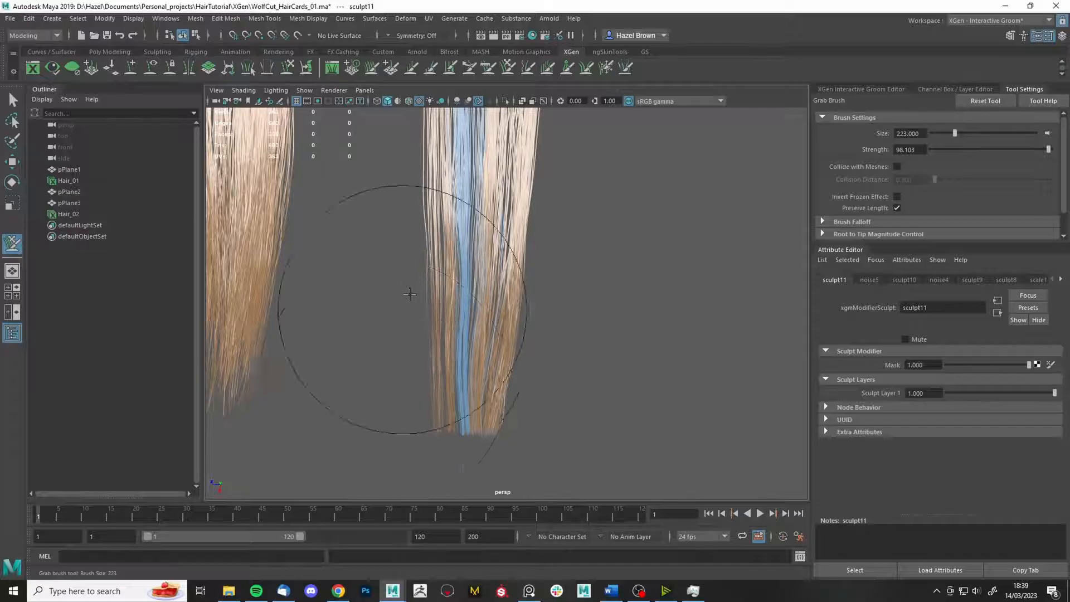
pyautogui.scroll(4, 411, 294)
pyautogui.click(606, 67)
pyautogui.click(912, 213)
pyautogui.moveTo(669, 270); pyautogui.dragTo(619, 271)
# - Freeze a thin strip of strands down the right hair card
pyautogui.click(458, 284)
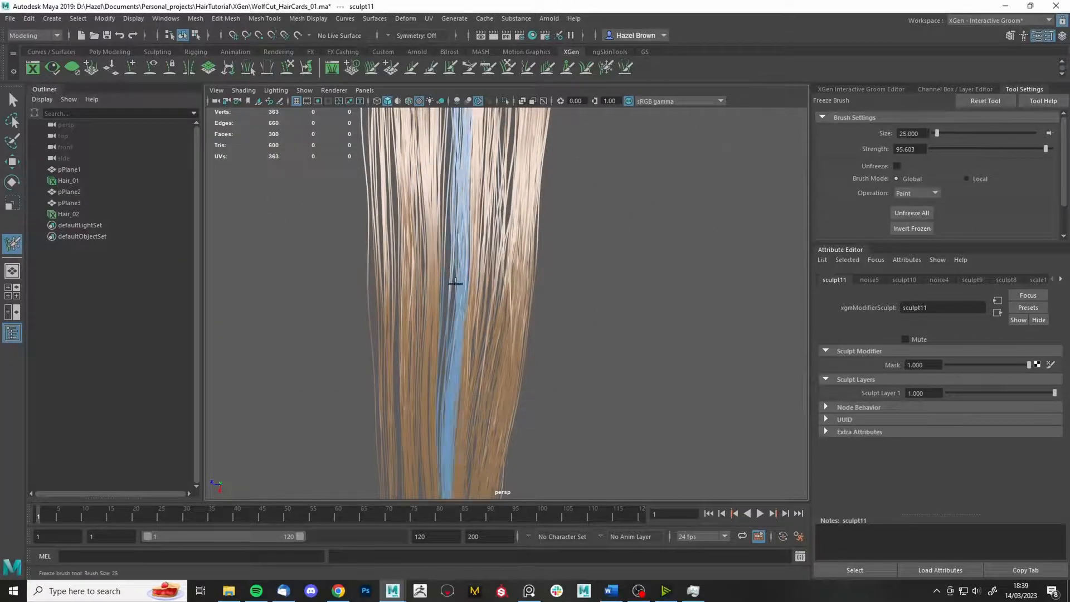
pyautogui.hotkey('ctrl', 'z')
pyautogui.scroll(3, 424, 284)
pyautogui.moveTo(430, 279); pyautogui.dragTo(434, 281)
pyautogui.keyDown('alt'); pyautogui.moveTo(434, 281); pyautogui.dragTo(482, 285); pyautogui.keyUp('alt')
# - Use the Grab Brush with Invert Frozen Effect to pull strands sideways, then zoom in
pyautogui.click(446, 282)
pyautogui.click(508, 67)
pyautogui.moveTo(421, 305); pyautogui.dragTo(409, 308)
pyautogui.hotkey('ctrl', 'z')
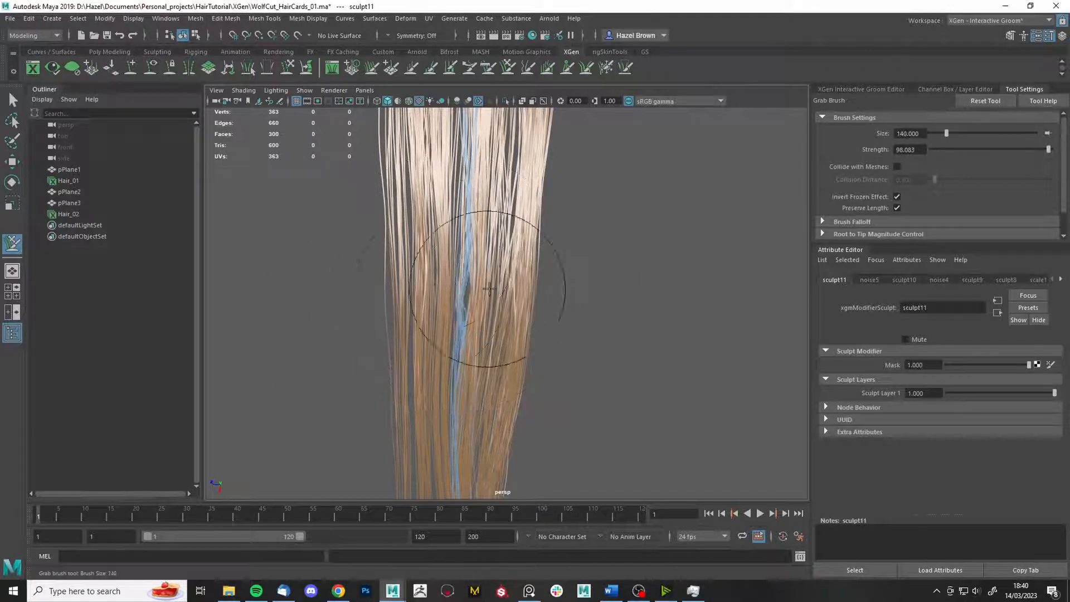
pyautogui.keyDown('alt'); pyautogui.moveTo(509, 312); pyautogui.dragTo(511, 324, button='right'); pyautogui.keyUp('alt')
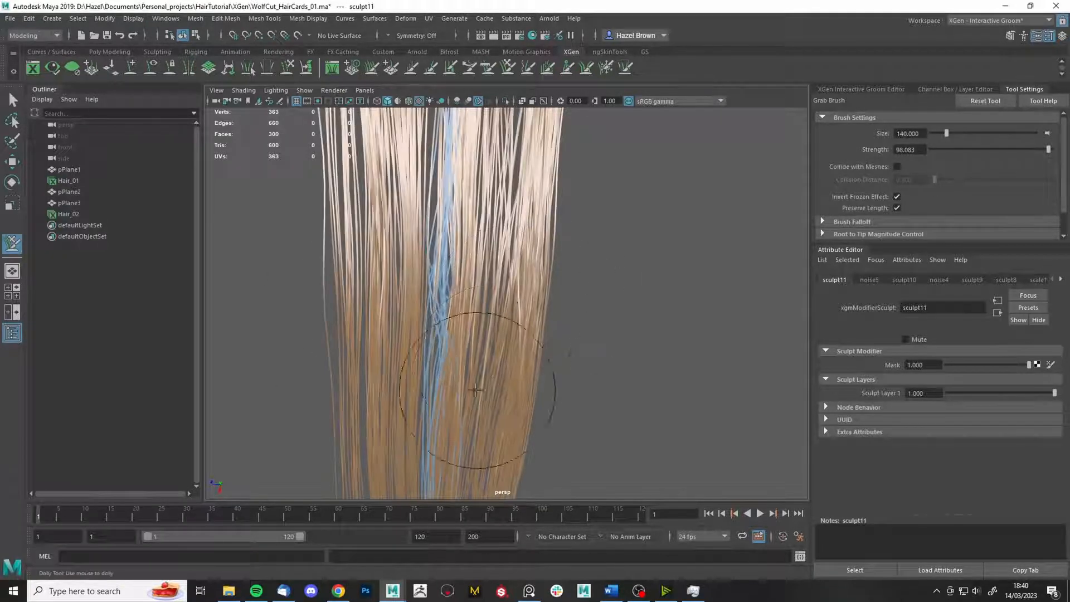
pyautogui.keyDown('alt'); pyautogui.moveTo(426, 180); pyautogui.dragTo(438, 268, button='middle'); pyautogui.keyUp('alt')
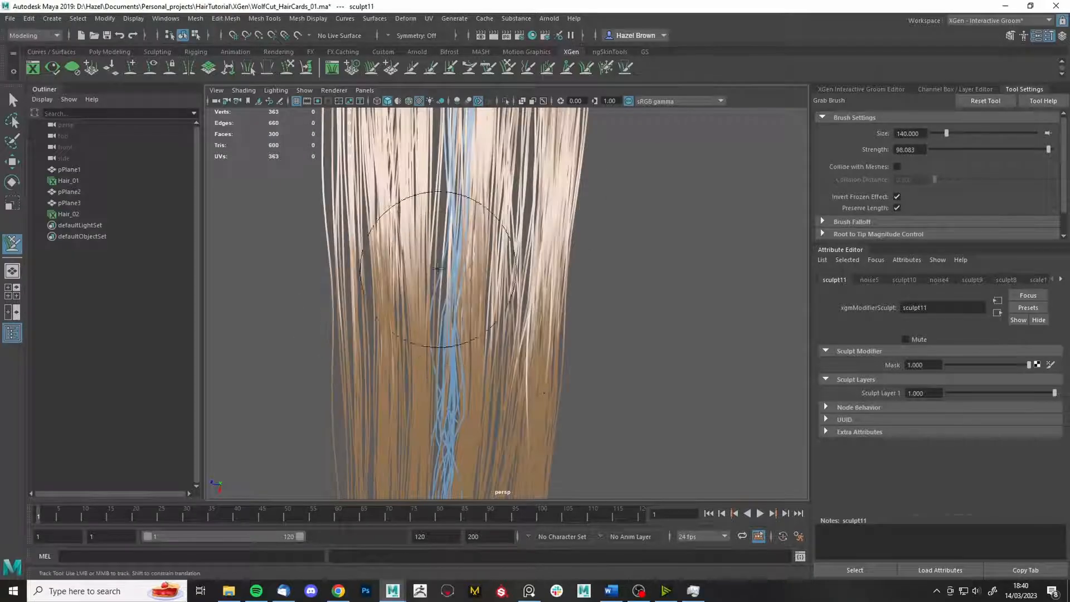
pyautogui.keyDown('alt'); pyautogui.moveTo(515, 266); pyautogui.dragTo(514, 291, button='right'); pyautogui.keyUp('alt')
# - Rebuild Hair_02 with CV Count 100, then reframe both hair cards
pyautogui.click(889, 89)
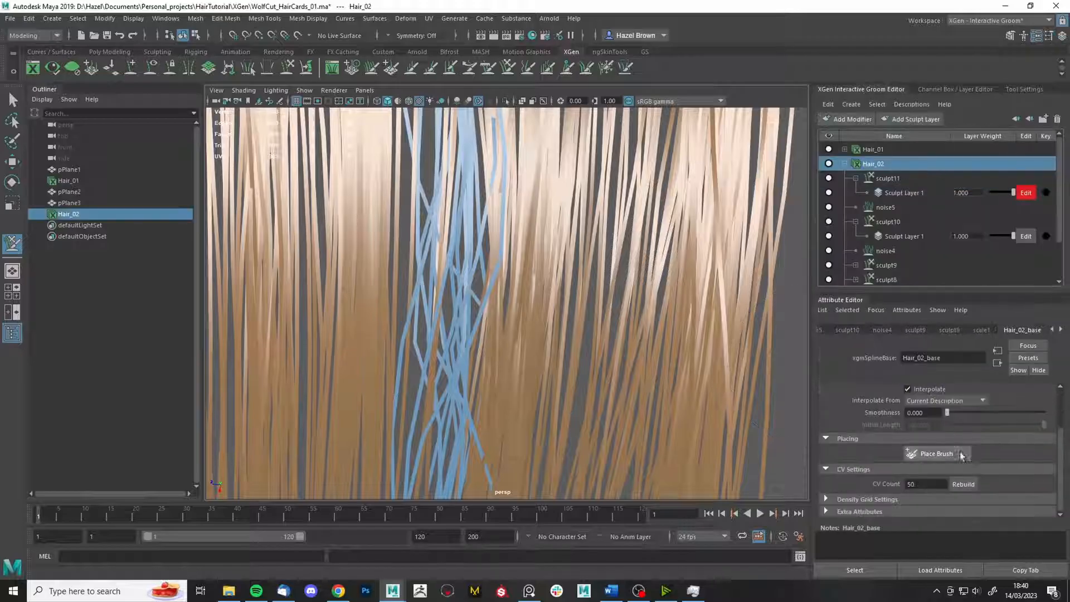
pyautogui.click(969, 484)
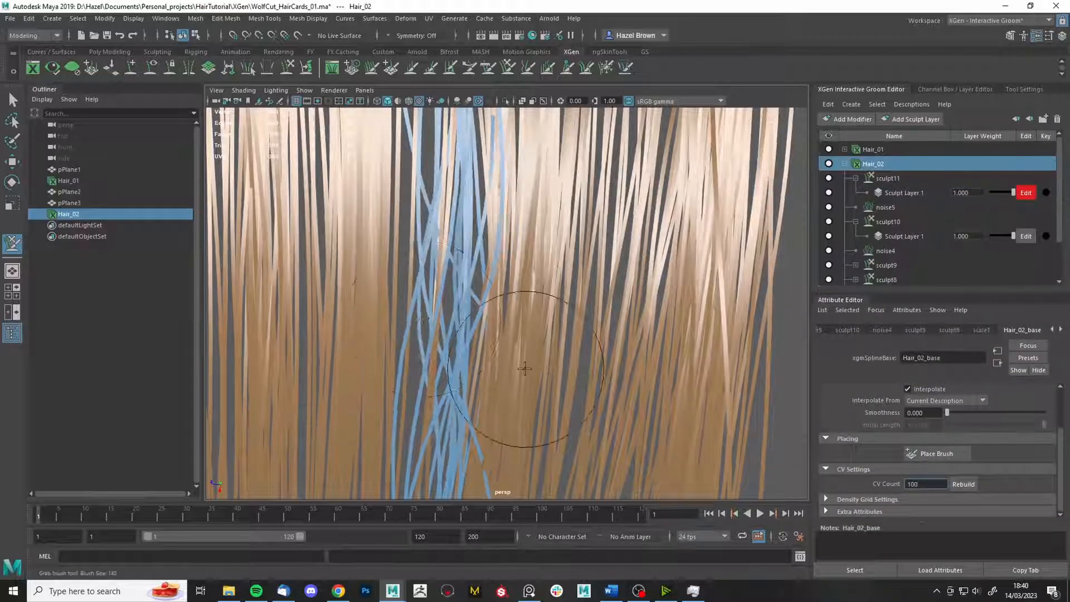
pyautogui.keyDown('alt'); pyautogui.moveTo(539, 305); pyautogui.dragTo(452, 272, button='right'); pyautogui.keyUp('alt')
pyautogui.keyDown('alt'); pyautogui.moveTo(564, 191); pyautogui.dragTo(578, 270, button='middle'); pyautogui.keyUp('alt')
pyautogui.keyDown('alt'); pyautogui.moveTo(578, 269); pyautogui.dragTo(421, 401); pyautogui.keyUp('alt')
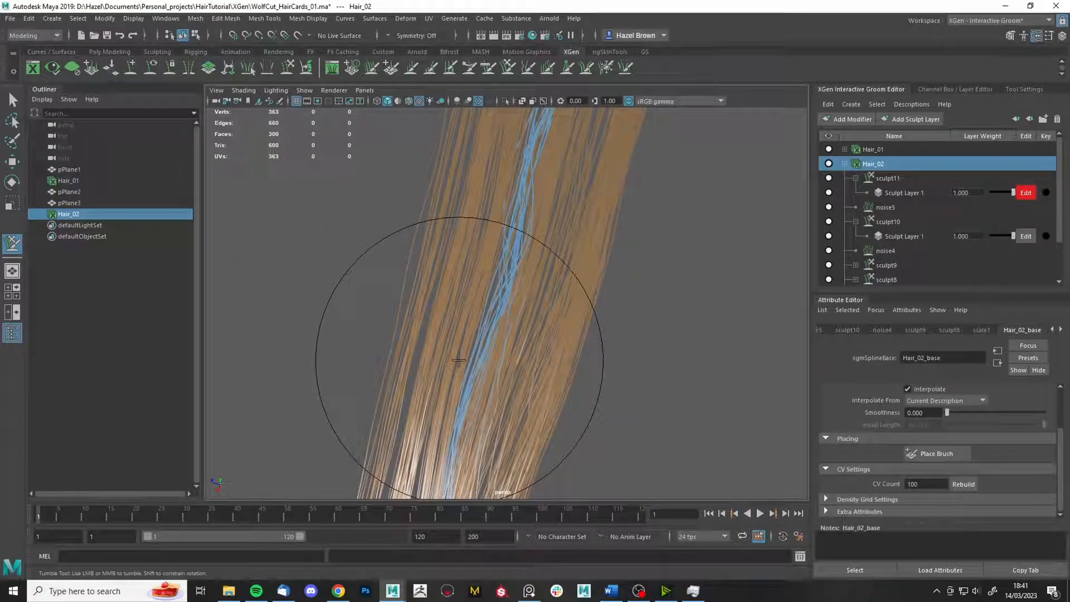
pyautogui.moveTo(450, 298)
pyautogui.keyDown('alt'); pyautogui.mouseDown()
pyautogui.moveTo(477, 159)
pyautogui.moveTo(703, 332)
pyautogui.mouseUp(); pyautogui.keyUp('alt')
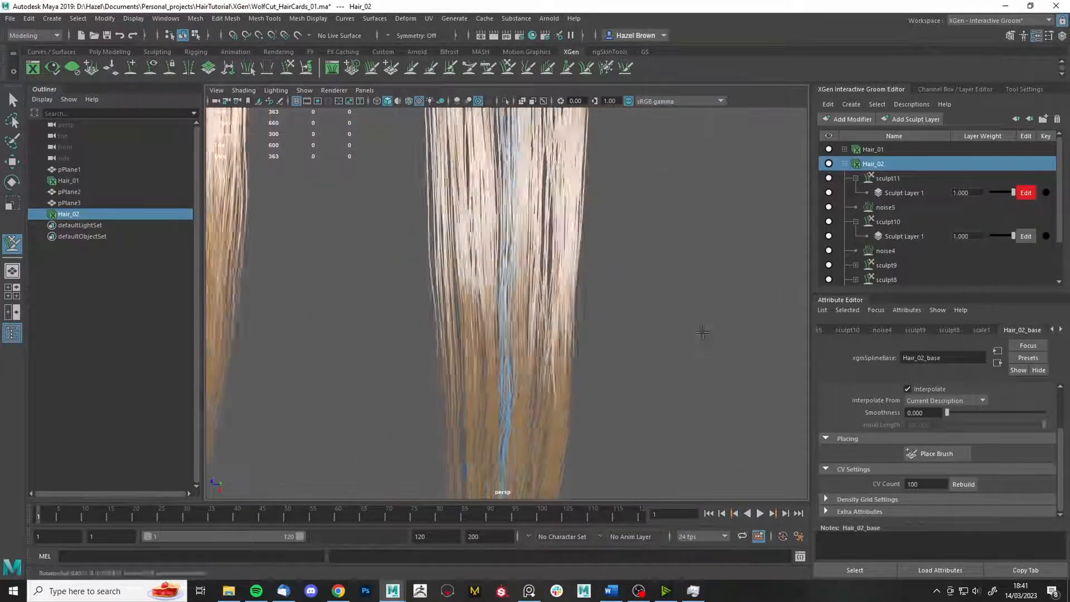
pyautogui.keyDown('alt'); pyautogui.moveTo(702, 332); pyautogui.dragTo(382, 379, button='right'); pyautogui.keyUp('alt')
pyautogui.doubleClick(509, 69)
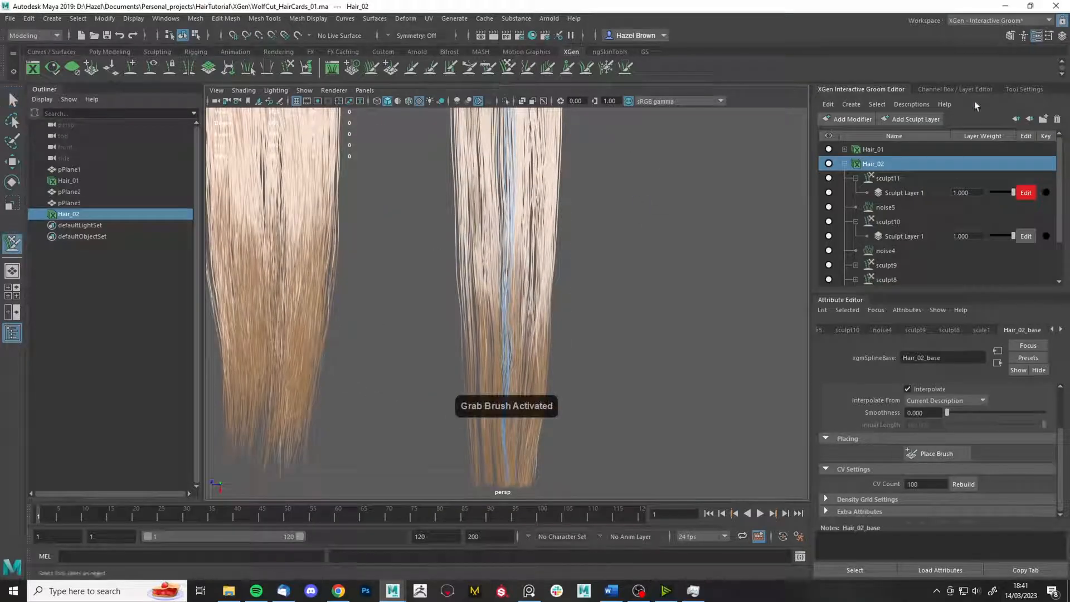
# - Clear frozen strands, freeze a few on the card's left side, and switch to Grab
pyautogui.click(915, 212)
pyautogui.keyDown('alt'); pyautogui.moveTo(580, 279); pyautogui.dragTo(688, 244, button='right'); pyautogui.keyUp('alt')
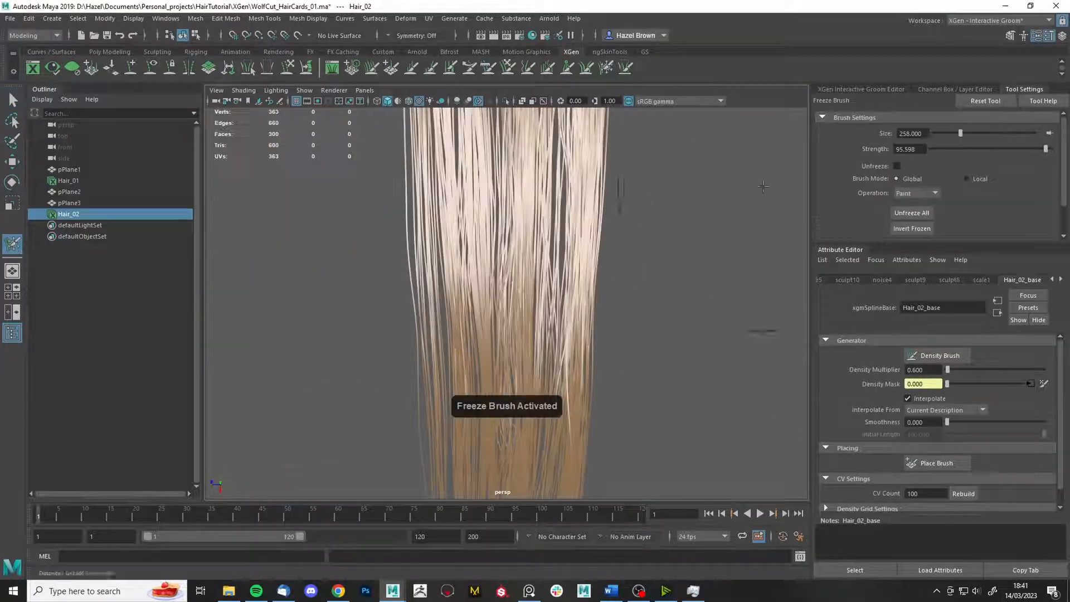
pyautogui.moveTo(688, 244); pyautogui.dragTo(669, 282)
pyautogui.moveTo(438, 311); pyautogui.dragTo(439, 304)
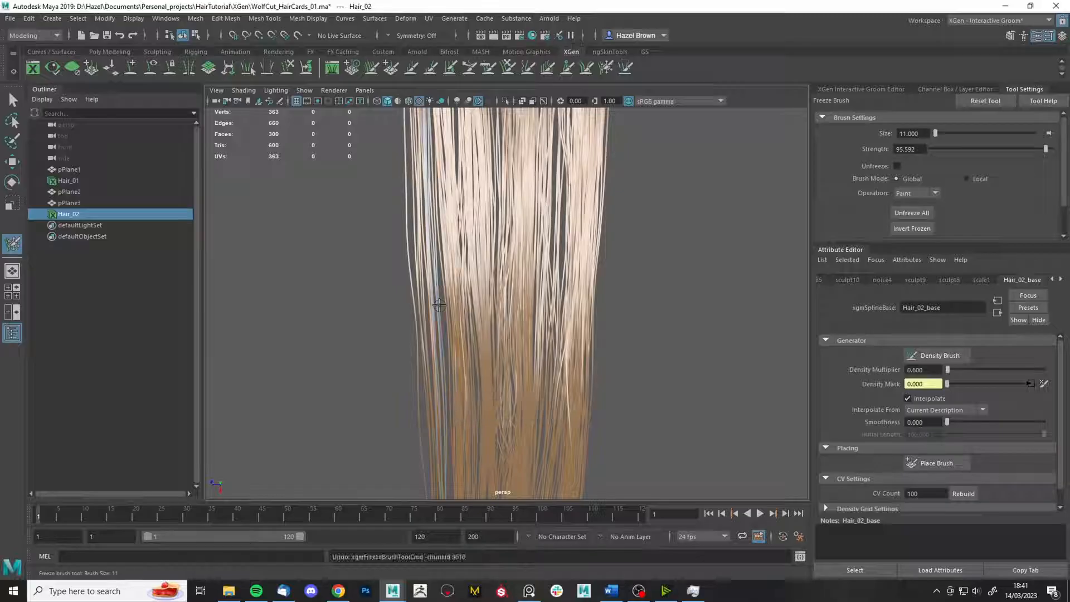
pyautogui.click(508, 68)
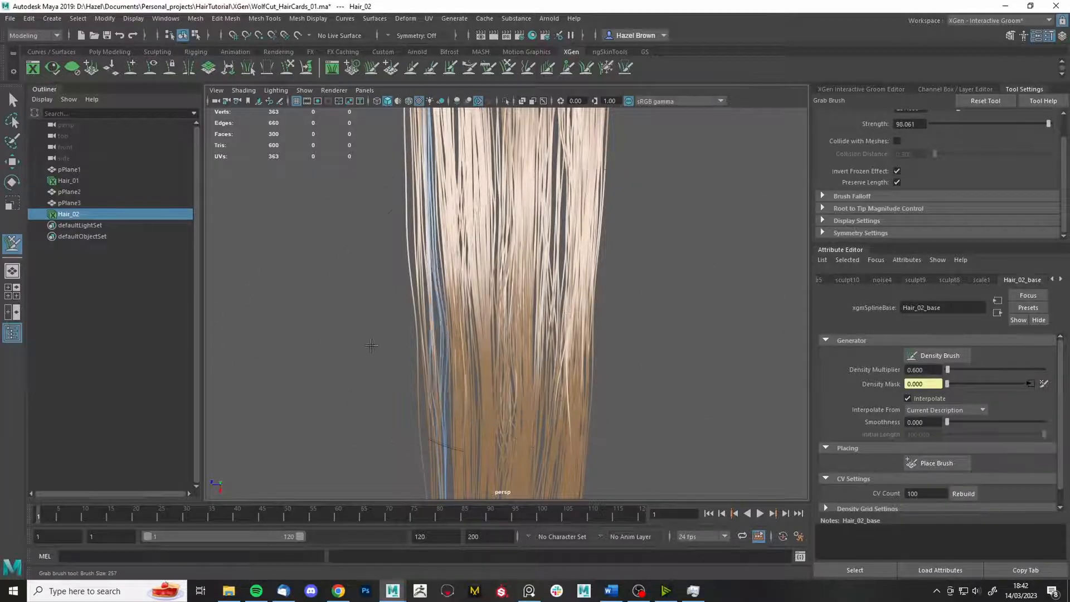
pyautogui.moveTo(492, 455)
pyautogui.keyDown('alt'); pyautogui.mouseDown()
pyautogui.moveTo(490, 318)
pyautogui.moveTo(363, 379)
pyautogui.moveTo(292, 397)
pyautogui.moveTo(437, 329)
pyautogui.moveTo(490, 403)
pyautogui.moveTo(467, 343)
pyautogui.moveTo(566, 341)
pyautogui.moveTo(470, 351)
pyautogui.moveTo(463, 329)
pyautogui.mouseUp(); pyautogui.keyUp('alt')
# - Clear frozen strands again, set the Freeze Brush to about 152, and return to Grab
pyautogui.click(605, 71)
pyautogui.click(916, 213)
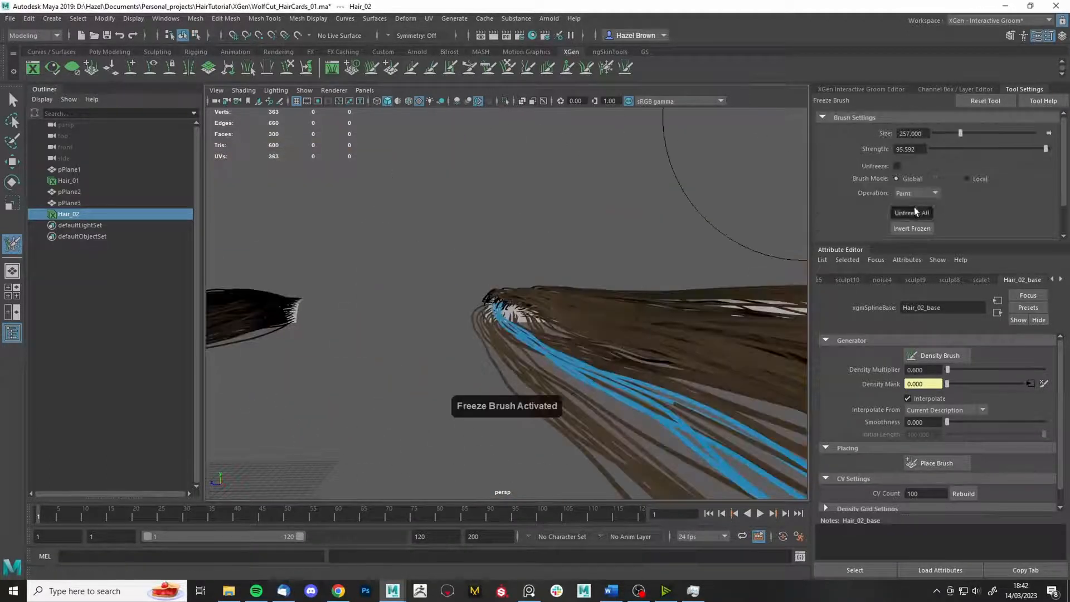
pyautogui.moveTo(449, 278)
pyautogui.mouseDown()
pyautogui.moveTo(523, 321)
pyautogui.moveTo(591, 322)
pyautogui.mouseUp()
pyautogui.click(506, 70)
pyautogui.keyDown('alt'); pyautogui.moveTo(530, 238); pyautogui.dragTo(449, 235); pyautogui.keyUp('alt')
pyautogui.moveTo(313, 310)
pyautogui.keyDown('alt'); pyautogui.mouseDown()
pyautogui.moveTo(393, 311)
pyautogui.moveTo(345, 301)
pyautogui.moveTo(171, 306)
pyautogui.moveTo(334, 334)
pyautogui.moveTo(363, 263)
pyautogui.moveTo(548, 290)
pyautogui.moveTo(407, 281)
pyautogui.moveTo(394, 156)
pyautogui.moveTo(455, 323)
pyautogui.moveTo(482, 360)
pyautogui.moveTo(495, 301)
pyautogui.moveTo(583, 435)
pyautogui.moveTo(451, 354)
pyautogui.moveTo(431, 265)
pyautogui.moveTo(509, 258)
pyautogui.mouseUp(); pyautogui.keyUp('alt')
pyautogui.scroll(2, 831, 232)
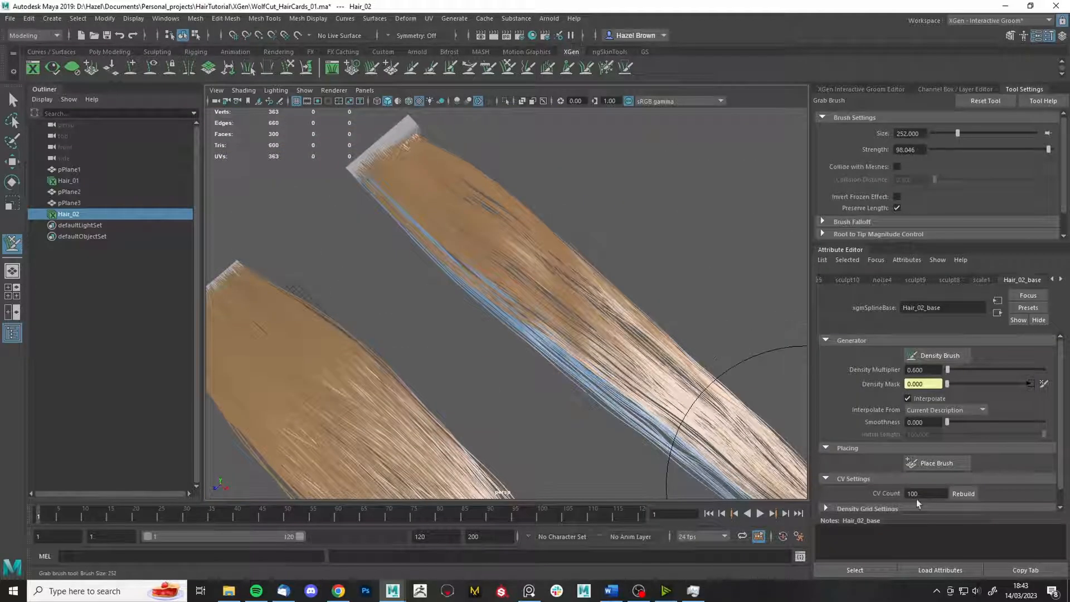
# - Grab-sculpt the strands with the Grab Brush reduced to about 171
pyautogui.keyDown('alt'); pyautogui.moveTo(730, 424); pyautogui.dragTo(630, 195); pyautogui.keyUp('alt')
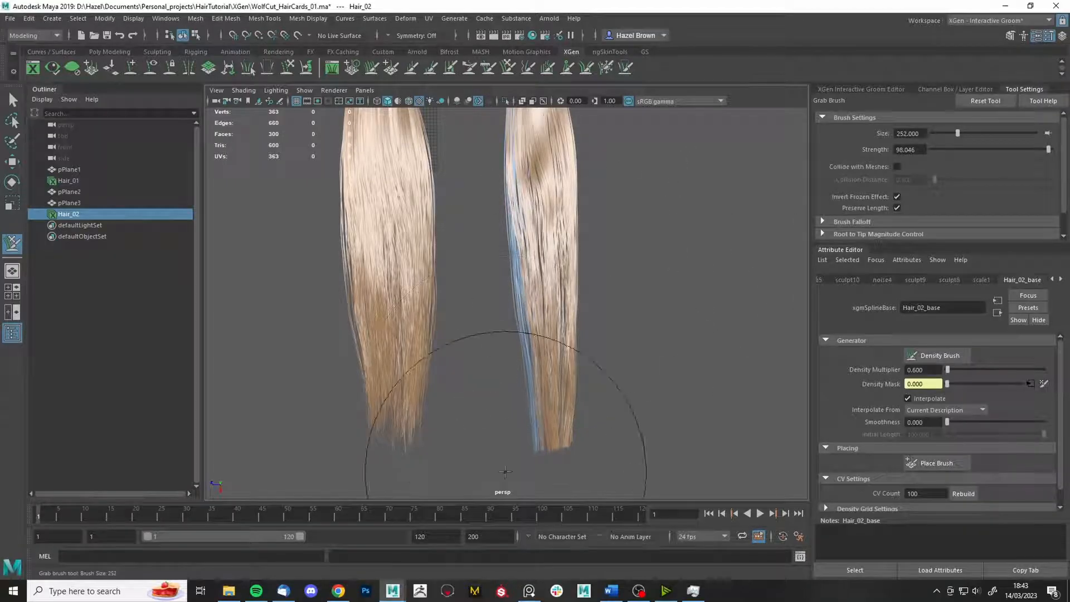
pyautogui.keyDown('alt'); pyautogui.moveTo(430, 304); pyautogui.dragTo(441, 485, button='middle'); pyautogui.keyUp('alt')
pyautogui.keyDown('alt'); pyautogui.moveTo(769, 290); pyautogui.dragTo(686, 306, button='right'); pyautogui.keyUp('alt')
pyautogui.keyDown('alt'); pyautogui.moveTo(685, 306); pyautogui.dragTo(781, 251); pyautogui.keyUp('alt')
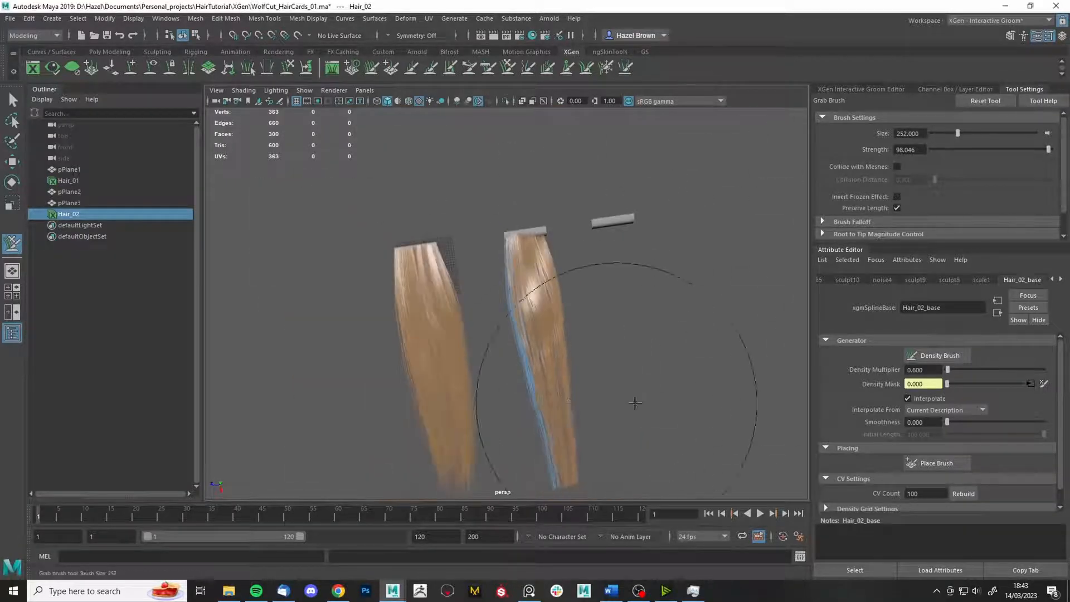
pyautogui.keyDown('alt'); pyautogui.moveTo(635, 403); pyautogui.dragTo(606, 337); pyautogui.keyUp('alt')
pyautogui.keyDown('alt'); pyautogui.moveTo(606, 337); pyautogui.dragTo(700, 446, button='right'); pyautogui.keyUp('alt')
pyautogui.moveTo(700, 446)
pyautogui.keyDown('alt'); pyautogui.mouseDown()
pyautogui.moveTo(435, 231)
pyautogui.moveTo(633, 331)
pyautogui.moveTo(530, 390)
pyautogui.moveTo(354, 179)
pyautogui.moveTo(580, 321)
pyautogui.moveTo(576, 392)
pyautogui.moveTo(587, 346)
pyautogui.moveTo(574, 274)
pyautogui.moveTo(473, 223)
pyautogui.moveTo(569, 282)
pyautogui.moveTo(664, 317)
pyautogui.moveTo(708, 370)
pyautogui.moveTo(645, 258)
pyautogui.moveTo(614, 239)
pyautogui.moveTo(658, 369)
pyautogui.moveTo(597, 332)
pyautogui.mouseUp(); pyautogui.keyUp('alt')
# - Smooth the strands with a slightly enlarged Smooth Brush
pyautogui.click(528, 68)
pyautogui.scroll(4, 558, 278)
pyautogui.moveTo(486, 203); pyautogui.dragTo(495, 203)
pyautogui.moveTo(524, 234)
pyautogui.keyDown('alt'); pyautogui.mouseDown()
pyautogui.moveTo(571, 263)
pyautogui.moveTo(562, 341)
pyautogui.moveTo(580, 347)
pyautogui.moveTo(610, 275)
pyautogui.moveTo(724, 318)
pyautogui.mouseUp(); pyautogui.keyUp('alt')
pyautogui.scroll(-3, 609, 273)
pyautogui.press('q')
# - Check the groom layer list and Grab Brush settings while orbiting both cards
pyautogui.click(609, 69)
pyautogui.keyDown('alt'); pyautogui.moveTo(724, 319); pyautogui.dragTo(709, 379, button='right'); pyautogui.keyUp('alt')
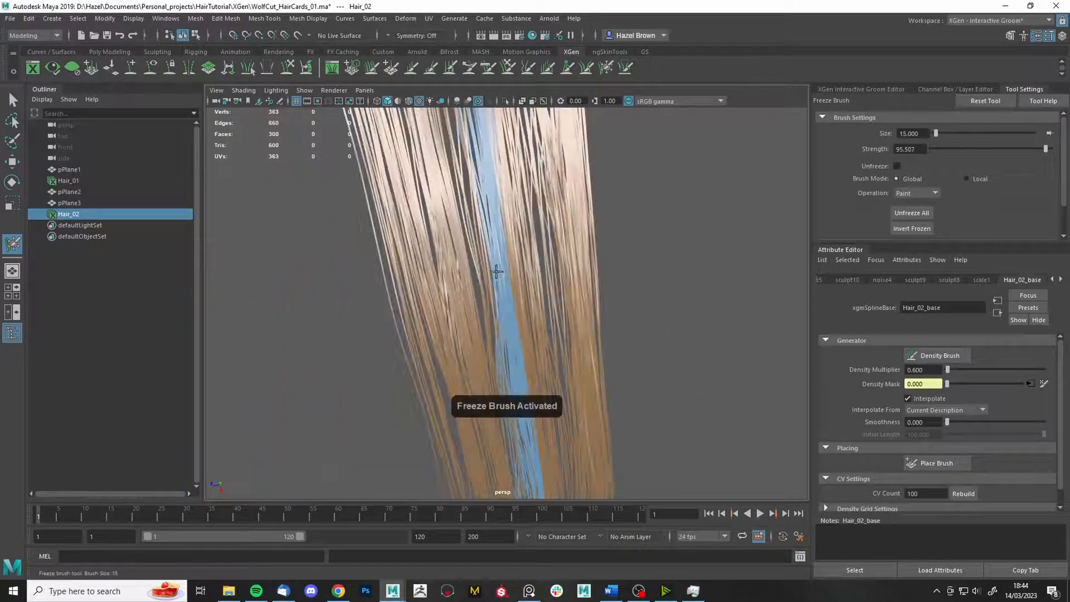
pyautogui.keyDown('alt'); pyautogui.moveTo(496, 271); pyautogui.dragTo(561, 206, button='right'); pyautogui.keyUp('alt')
pyautogui.click(470, 68)
pyautogui.click(886, 90)
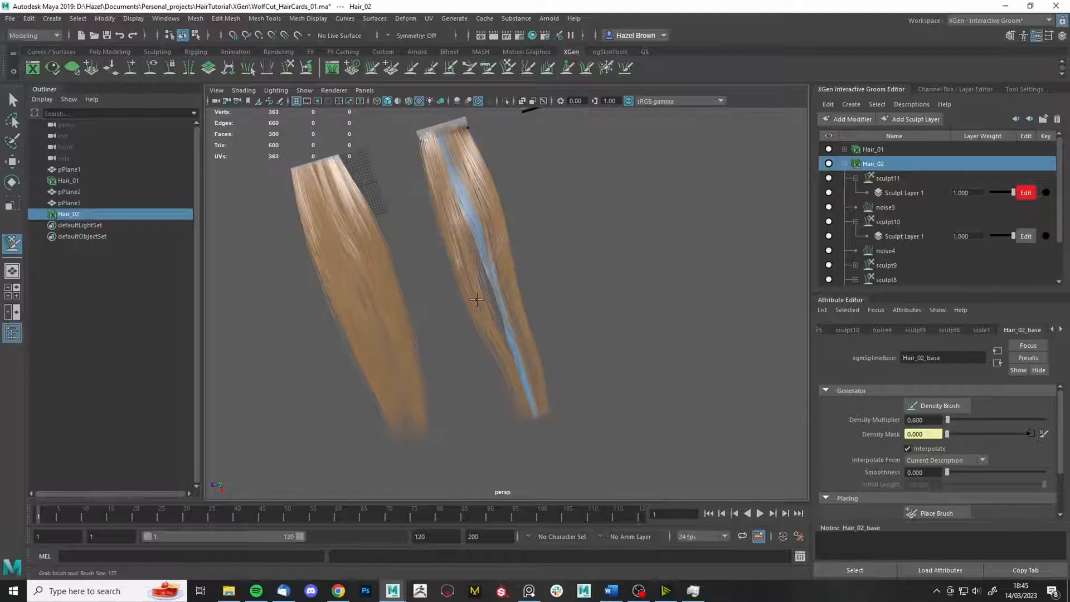
pyautogui.click(1017, 89)
pyautogui.keyDown('alt'); pyautogui.moveTo(583, 252); pyautogui.dragTo(595, 250); pyautogui.keyUp('alt')
pyautogui.keyDown('alt'); pyautogui.moveTo(497, 321); pyautogui.dragTo(621, 287); pyautogui.keyUp('alt')
pyautogui.keyDown('alt'); pyautogui.moveTo(551, 419); pyautogui.dragTo(654, 280); pyautogui.keyUp('alt')
pyautogui.keyDown('alt'); pyautogui.moveTo(618, 245); pyautogui.dragTo(674, 324); pyautogui.keyUp('alt')
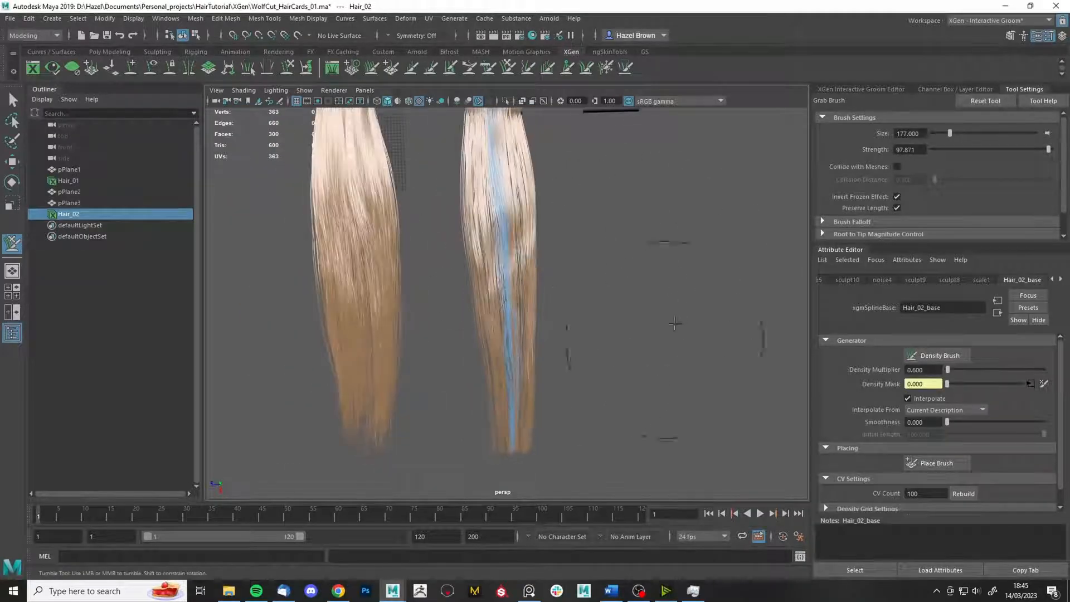
pyautogui.press('q')
# - Clear all frozen strands on Hair_02 and return to plain selection
pyautogui.click(886, 89)
pyautogui.click(606, 68)
pyautogui.click(912, 218)
pyautogui.press('q')
pyautogui.keyDown('alt'); pyautogui.moveTo(624, 264); pyautogui.dragTo(552, 273); pyautogui.keyUp('alt')
pyautogui.scroll(4, 552, 273)
# - Add a Noise modifier to Hair_02 and lower its Frequency to 0.150
pyautogui.click(887, 89)
pyautogui.click(848, 119)
pyautogui.click(847, 211)
pyautogui.moveTo(954, 431); pyautogui.dragTo(949, 433)
pyautogui.scroll(-4, 591, 290)
pyautogui.keyDown('alt'); pyautogui.moveTo(591, 290); pyautogui.dragTo(624, 285); pyautogui.keyUp('alt')
pyautogui.scroll(5, 546, 267)
pyautogui.keyDown('alt'); pyautogui.moveTo(547, 267); pyautogui.dragTo(502, 379, button='middle'); pyautogui.keyUp('alt')
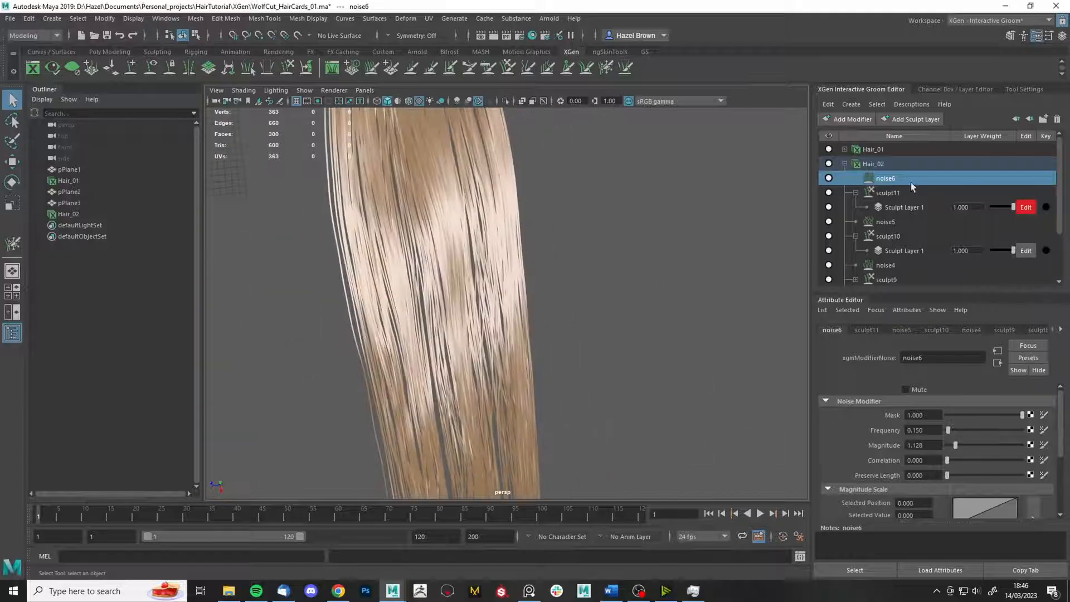
# - Add a new sculpt12 layer above noise6 and freeze strands along the card's right edge
pyautogui.click(849, 119)
pyautogui.click(849, 234)
pyautogui.click(606, 68)
pyautogui.click(602, 262)
pyautogui.hotkey('ctrl', 'z')
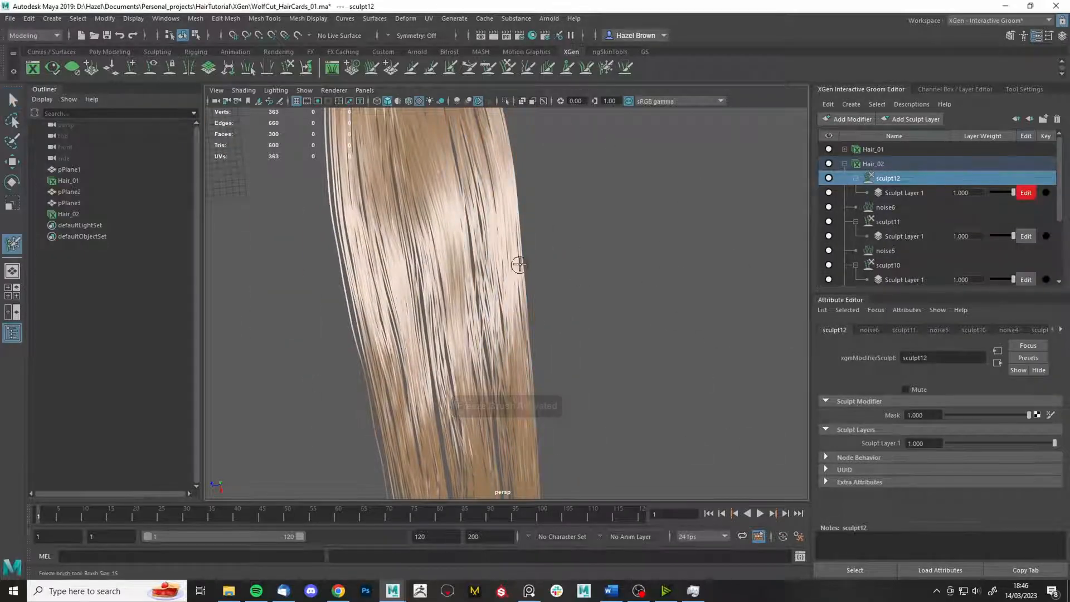
pyautogui.moveTo(519, 265); pyautogui.dragTo(529, 295)
pyautogui.keyDown('alt'); pyautogui.moveTo(569, 290); pyautogui.dragTo(621, 299); pyautogui.keyUp('alt')
pyautogui.hotkey('ctrl', 'z')
pyautogui.keyDown('alt'); pyautogui.moveTo(621, 299); pyautogui.dragTo(614, 411, button='right'); pyautogui.keyUp('alt')
pyautogui.keyDown('alt'); pyautogui.moveTo(614, 411); pyautogui.dragTo(505, 317, button='middle'); pyautogui.keyUp('alt')
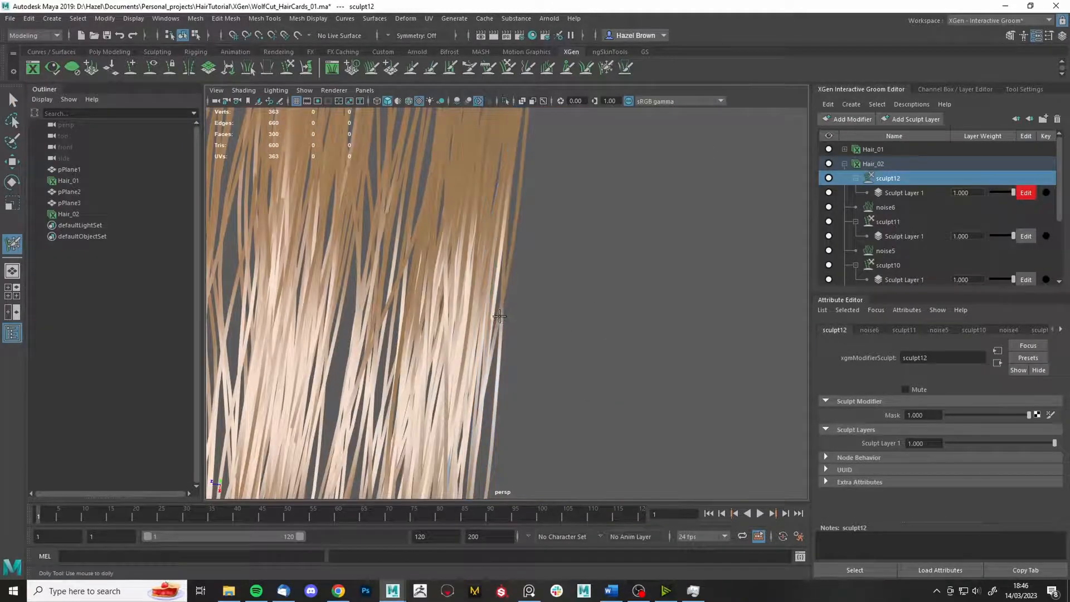
# - Extend the freeze further along the card's right edge
pyautogui.keyDown('alt'); pyautogui.moveTo(500, 317); pyautogui.dragTo(480, 245, button='right'); pyautogui.keyUp('alt')
pyautogui.moveTo(540, 140); pyautogui.dragTo(521, 363)
pyautogui.keyDown('alt'); pyautogui.moveTo(521, 363); pyautogui.dragTo(582, 166, button='right'); pyautogui.keyUp('alt')
pyautogui.moveTo(555, 197)
pyautogui.keyDown('alt'); pyautogui.mouseDown()
pyautogui.moveTo(631, 232)
pyautogui.moveTo(591, 245)
pyautogui.mouseUp(); pyautogui.keyUp('alt')
pyautogui.keyDown('alt'); pyautogui.moveTo(554, 395); pyautogui.dragTo(573, 411); pyautogui.keyUp('alt')
pyautogui.keyDown('alt'); pyautogui.moveTo(613, 266); pyautogui.dragTo(686, 441, button='right'); pyautogui.keyUp('alt')
# - Unfreeze all strands, shrink the freeze brush to about 23, and enlarge the grab brush to 415
pyautogui.doubleClick(606, 68)
pyautogui.click(912, 213)
pyautogui.moveTo(710, 265); pyautogui.dragTo(598, 268)
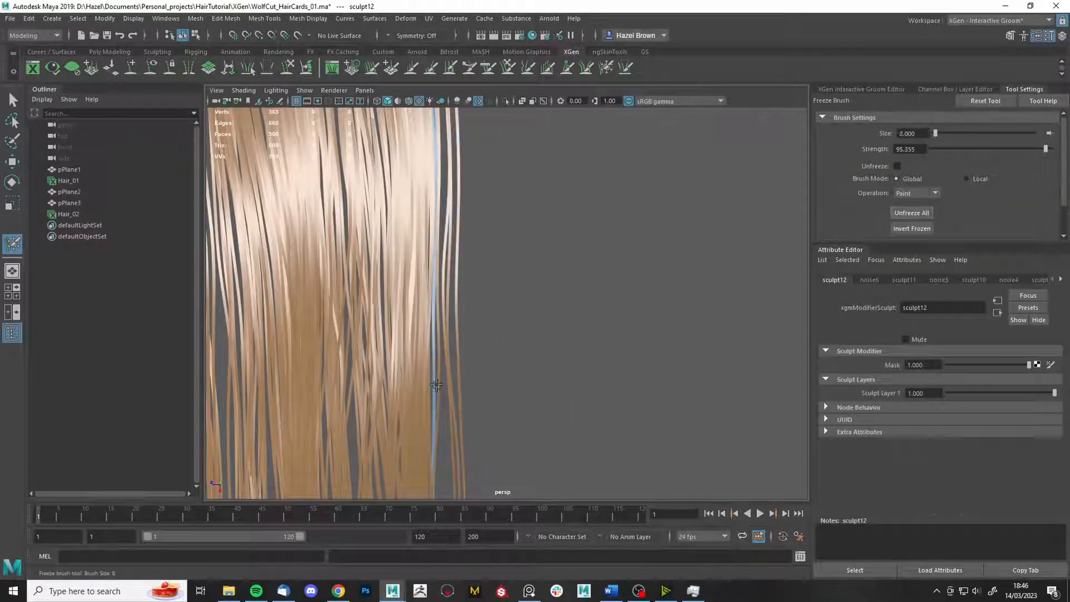
pyautogui.click(508, 68)
pyautogui.moveTo(659, 355); pyautogui.dragTo(779, 355)
pyautogui.keyDown('alt'); pyautogui.moveTo(779, 355); pyautogui.dragTo(579, 397, button='right'); pyautogui.keyUp('alt')
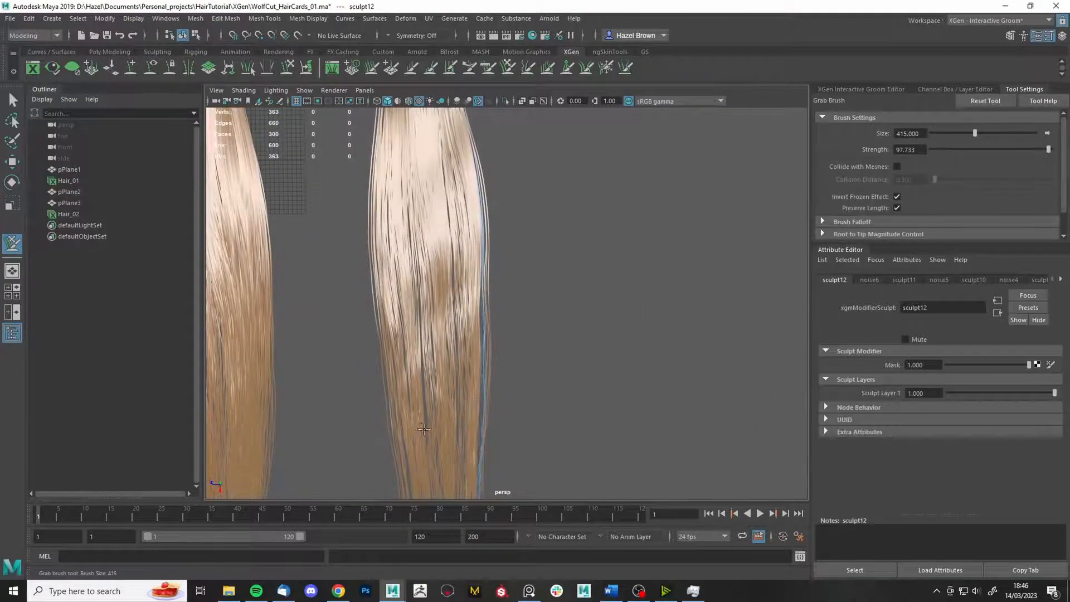
pyautogui.keyDown('alt'); pyautogui.moveTo(543, 435); pyautogui.dragTo(600, 363, button='middle'); pyautogui.keyUp('alt')
pyautogui.moveTo(600, 363)
pyautogui.keyDown('alt'); pyautogui.mouseDown()
pyautogui.moveTo(728, 333)
pyautogui.moveTo(594, 345)
pyautogui.moveTo(531, 277)
pyautogui.moveTo(492, 327)
pyautogui.moveTo(536, 337)
pyautogui.mouseUp(); pyautogui.keyUp('alt')
pyautogui.press('q')
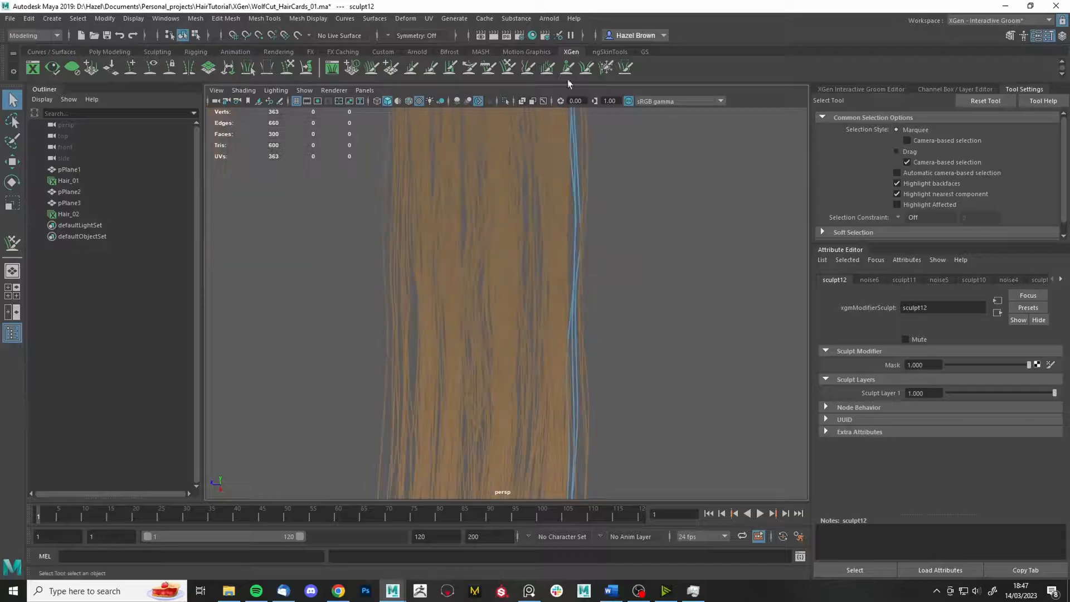
# - Freeze a strip of strands, then switch to grabbing and move close to the card's left edge
pyautogui.press('y')
pyautogui.click(480, 342)
pyautogui.keyDown('alt'); pyautogui.moveTo(480, 341); pyautogui.dragTo(415, 368, button='right'); pyautogui.keyUp('alt')
pyautogui.keyDown('alt'); pyautogui.moveTo(415, 412); pyautogui.dragTo(418, 335, button='middle'); pyautogui.keyUp('alt')
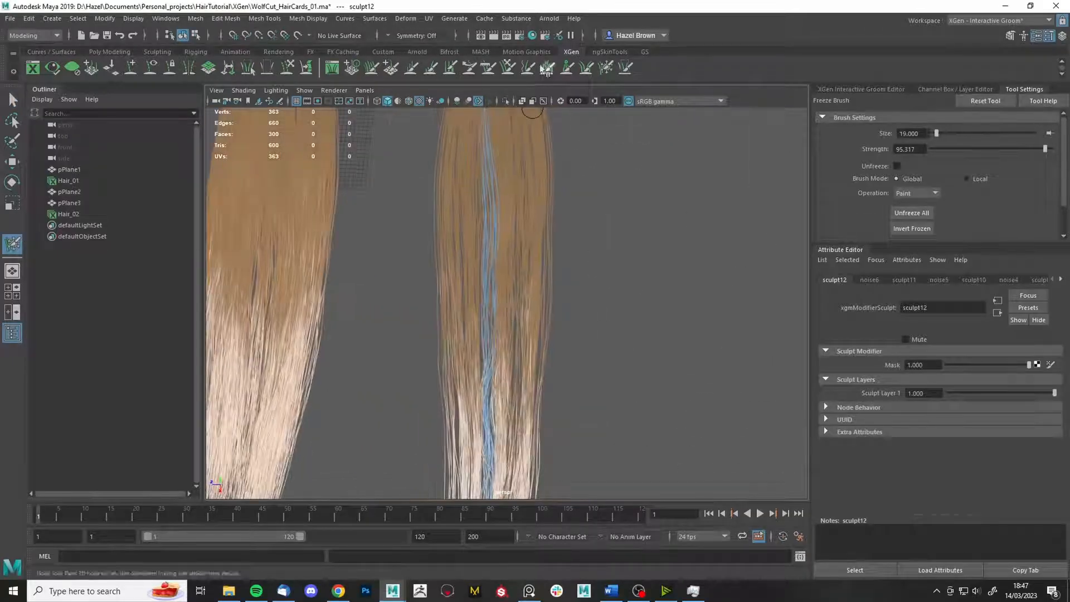
pyautogui.click(508, 68)
pyautogui.keyDown('alt'); pyautogui.moveTo(551, 312); pyautogui.dragTo(584, 311); pyautogui.keyUp('alt')
pyautogui.keyDown('alt'); pyautogui.moveTo(512, 442); pyautogui.dragTo(473, 327, button='middle'); pyautogui.keyUp('alt')
pyautogui.keyDown('alt'); pyautogui.moveTo(473, 327); pyautogui.dragTo(538, 347); pyautogui.keyUp('alt')
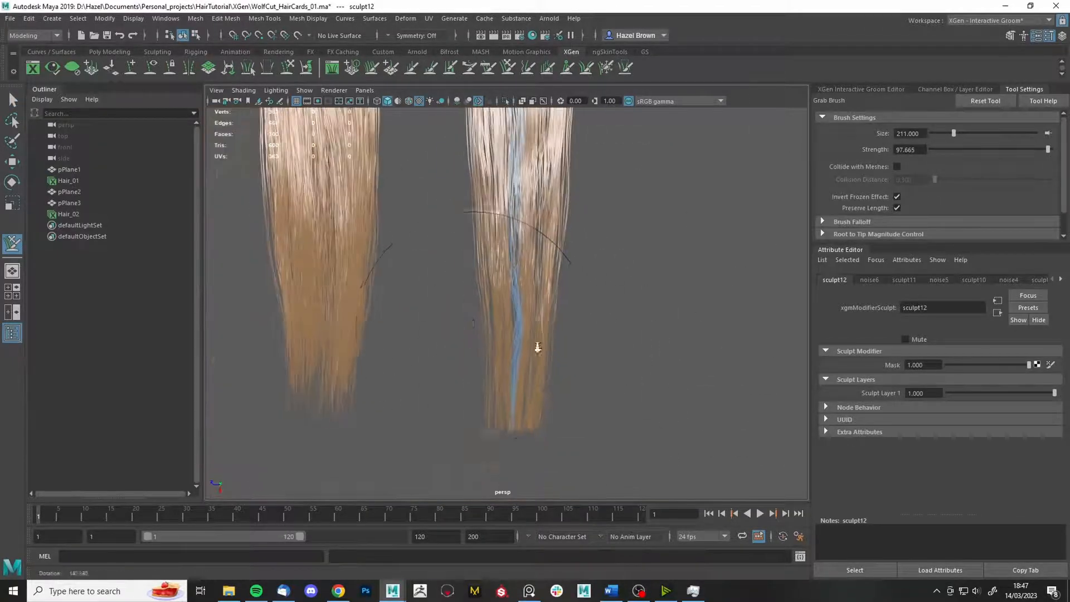
pyautogui.keyDown('alt'); pyautogui.moveTo(640, 327); pyautogui.dragTo(683, 321, button='right'); pyautogui.keyUp('alt')
pyautogui.keyDown('alt'); pyautogui.moveTo(683, 320); pyautogui.dragTo(659, 306); pyautogui.keyUp('alt')
pyautogui.keyDown('alt'); pyautogui.moveTo(659, 306); pyautogui.dragTo(574, 409, button='middle'); pyautogui.keyUp('alt')
pyautogui.keyDown('alt'); pyautogui.moveTo(574, 408); pyautogui.dragTo(602, 399); pyautogui.keyUp('alt')
# - Freeze strands along the second card's left edge, then unfreeze all again
pyautogui.click(606, 68)
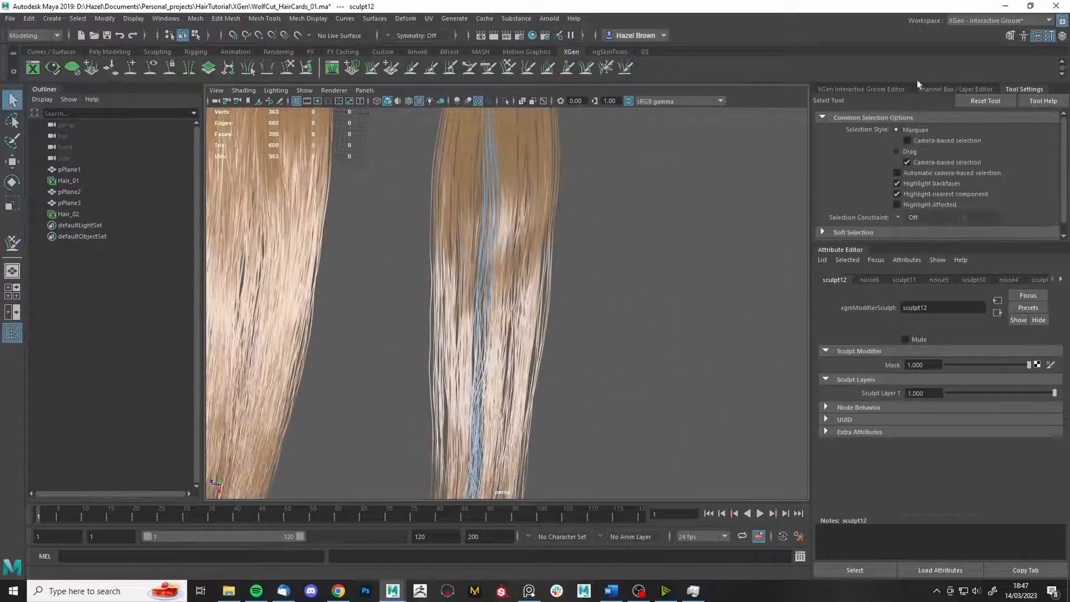
pyautogui.keyDown('alt'); pyautogui.moveTo(697, 315); pyautogui.dragTo(741, 312, button='right'); pyautogui.keyUp('alt')
pyautogui.moveTo(379, 317); pyautogui.dragTo(385, 239)
pyautogui.keyDown('alt'); pyautogui.moveTo(385, 240); pyautogui.dragTo(318, 262, button='right'); pyautogui.keyUp('alt')
pyautogui.click(508, 68)
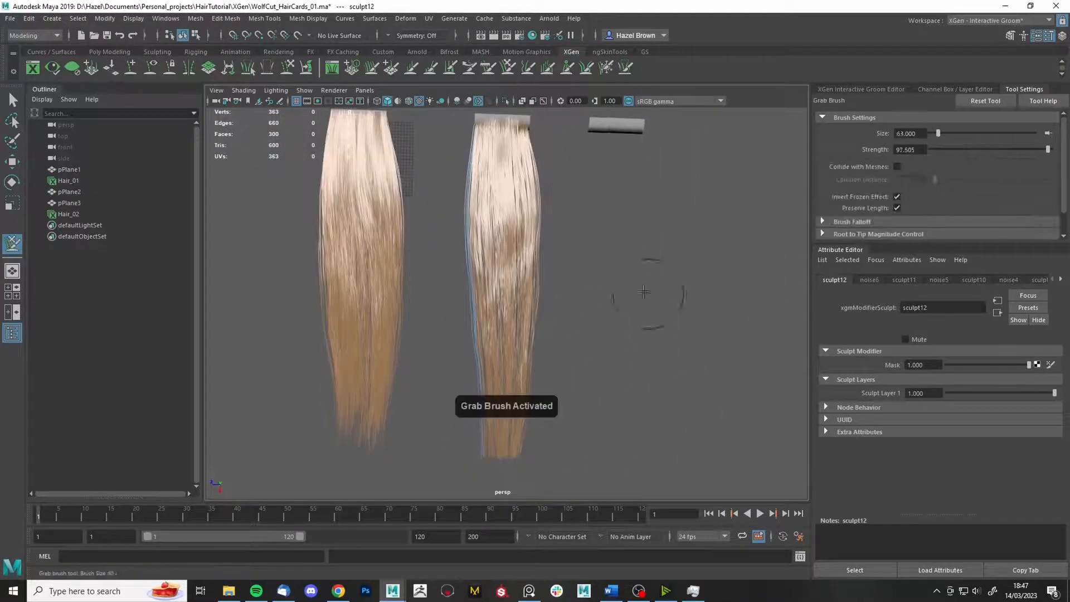
pyautogui.keyDown('alt'); pyautogui.moveTo(456, 479); pyautogui.dragTo(573, 366); pyautogui.keyUp('alt')
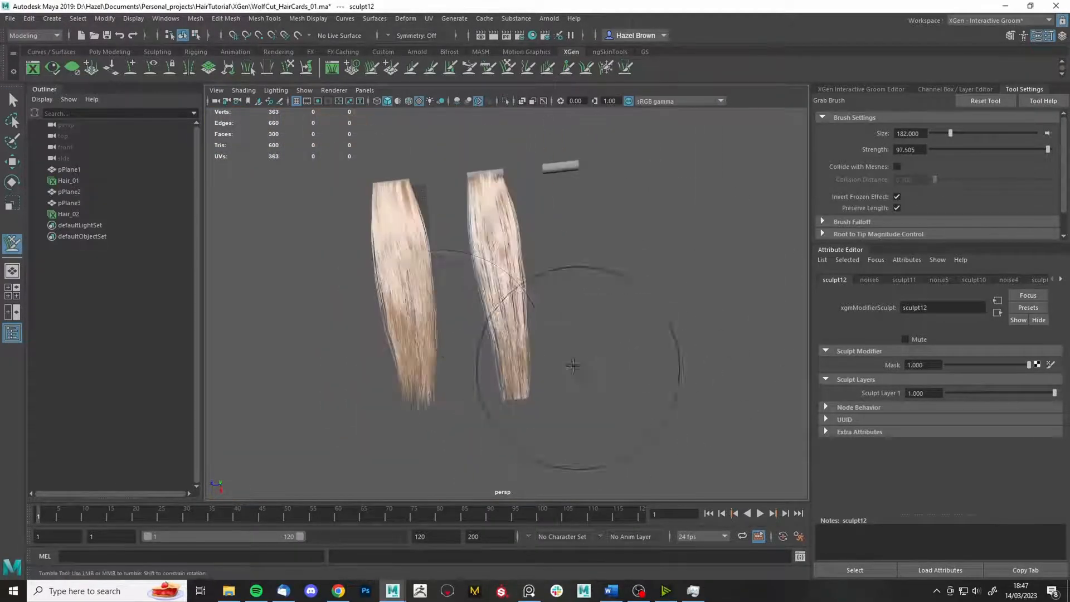
pyautogui.click(606, 68)
pyautogui.click(912, 214)
pyautogui.click(508, 68)
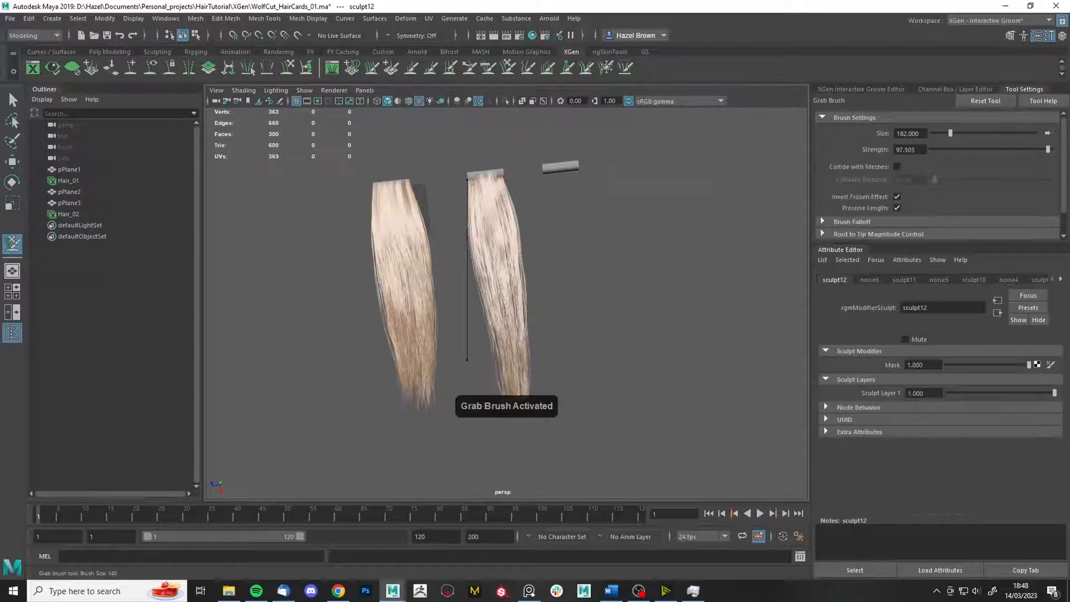
# - Frame the second hair card and freeze a stripe of strands down its middle
pyautogui.keyDown('alt'); pyautogui.moveTo(596, 316); pyautogui.dragTo(692, 306); pyautogui.keyUp('alt')
pyautogui.keyDown('alt'); pyautogui.moveTo(692, 305); pyautogui.dragTo(726, 357, button='right'); pyautogui.keyUp('alt')
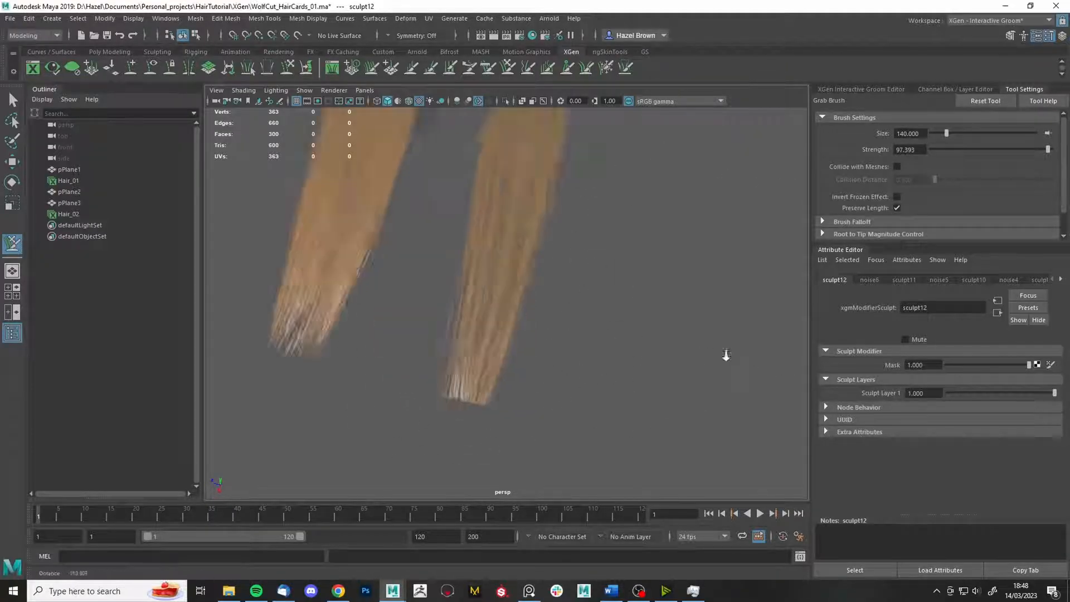
pyautogui.keyDown('alt'); pyautogui.moveTo(727, 356); pyautogui.dragTo(654, 281); pyautogui.keyUp('alt')
pyautogui.press('f')
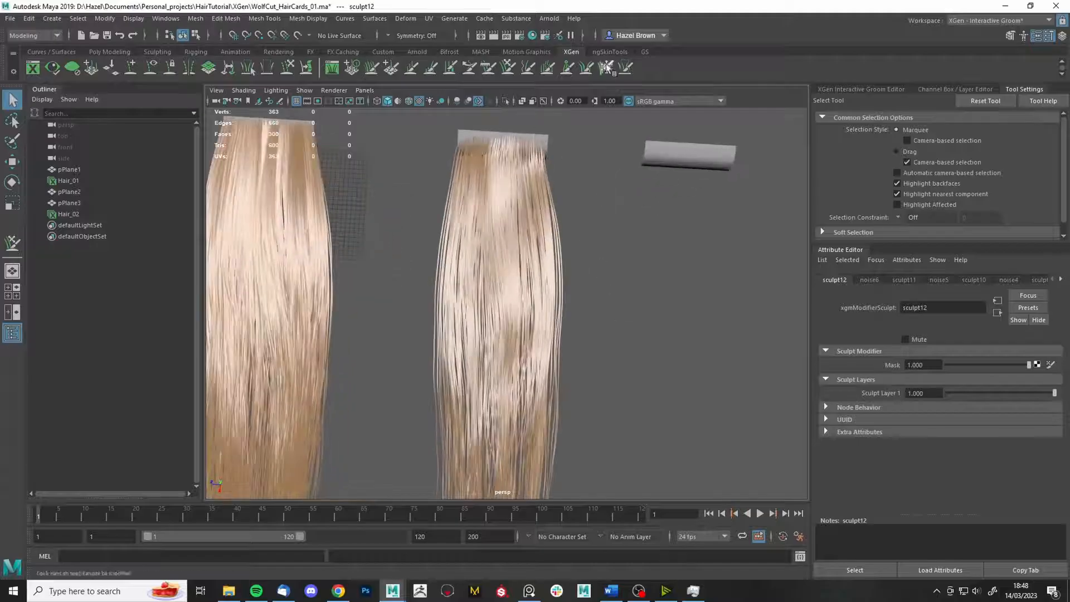
pyautogui.click(606, 68)
pyautogui.moveTo(510, 142); pyautogui.dragTo(505, 140)
pyautogui.keyDown('alt'); pyautogui.moveTo(599, 198); pyautogui.dragTo(567, 179, button='right'); pyautogui.keyUp('alt')
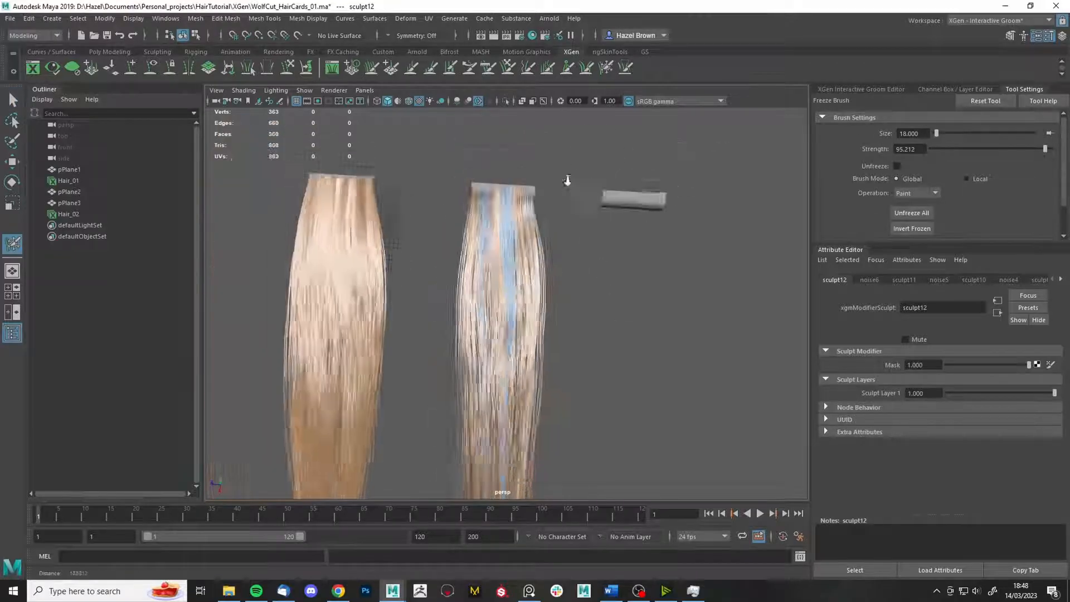
pyautogui.keyDown('alt'); pyautogui.moveTo(566, 179); pyautogui.dragTo(619, 193); pyautogui.keyUp('alt')
pyautogui.click(508, 68)
pyautogui.click(897, 197)
# - Enlarge the grab brush to about 237 and check the cards from several angles
pyautogui.keyDown('alt'); pyautogui.moveTo(630, 312); pyautogui.dragTo(669, 296); pyautogui.keyUp('alt')
pyautogui.keyDown('alt'); pyautogui.moveTo(658, 329); pyautogui.dragTo(708, 353, button='right'); pyautogui.keyUp('alt')
pyautogui.moveTo(708, 353)
pyautogui.keyDown('alt'); pyautogui.mouseDown()
pyautogui.moveTo(437, 168)
pyautogui.moveTo(557, 214)
pyautogui.mouseUp(); pyautogui.keyUp('alt')
pyautogui.keyDown('alt'); pyautogui.moveTo(558, 215); pyautogui.dragTo(547, 220, button='right'); pyautogui.keyUp('alt')
pyautogui.moveTo(547, 219); pyautogui.dragTo(597, 220)
pyautogui.keyDown('alt'); pyautogui.moveTo(440, 246); pyautogui.dragTo(454, 289, button='right'); pyautogui.keyUp('alt')
pyautogui.keyDown('alt'); pyautogui.moveTo(454, 289); pyautogui.dragTo(544, 260); pyautogui.keyUp('alt')
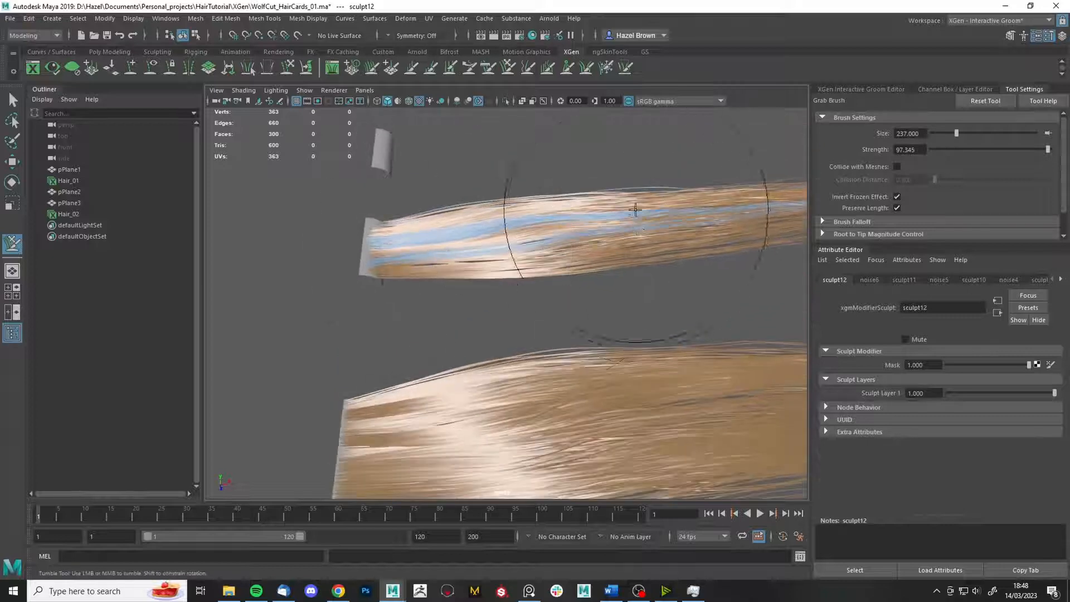
pyautogui.keyDown('alt'); pyautogui.moveTo(633, 210); pyautogui.dragTo(530, 282); pyautogui.keyUp('alt')
pyautogui.keyDown('alt'); pyautogui.moveTo(620, 349); pyautogui.dragTo(690, 301); pyautogui.keyUp('alt')
pyautogui.keyDown('alt'); pyautogui.moveTo(691, 301); pyautogui.dragTo(504, 289, button='middle'); pyautogui.keyUp('alt')
pyautogui.keyDown('alt'); pyautogui.moveTo(504, 288); pyautogui.dragTo(385, 337); pyautogui.keyUp('alt')
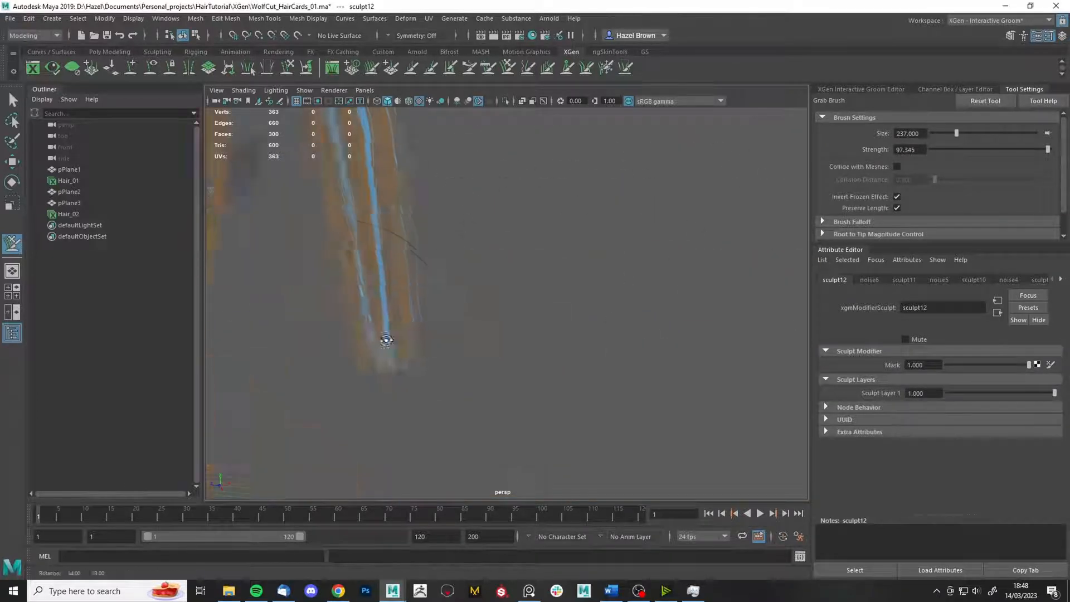
pyautogui.keyDown('alt'); pyautogui.moveTo(385, 337); pyautogui.dragTo(387, 419, button='middle'); pyautogui.keyUp('alt')
pyautogui.moveTo(365, 394)
pyautogui.keyDown('alt'); pyautogui.mouseDown()
pyautogui.moveTo(407, 240)
pyautogui.moveTo(602, 364)
pyautogui.moveTo(627, 351)
pyautogui.mouseUp(); pyautogui.keyUp('alt')
# - Unfreeze all strands and return to the Select Tool with Q
pyautogui.click(606, 68)
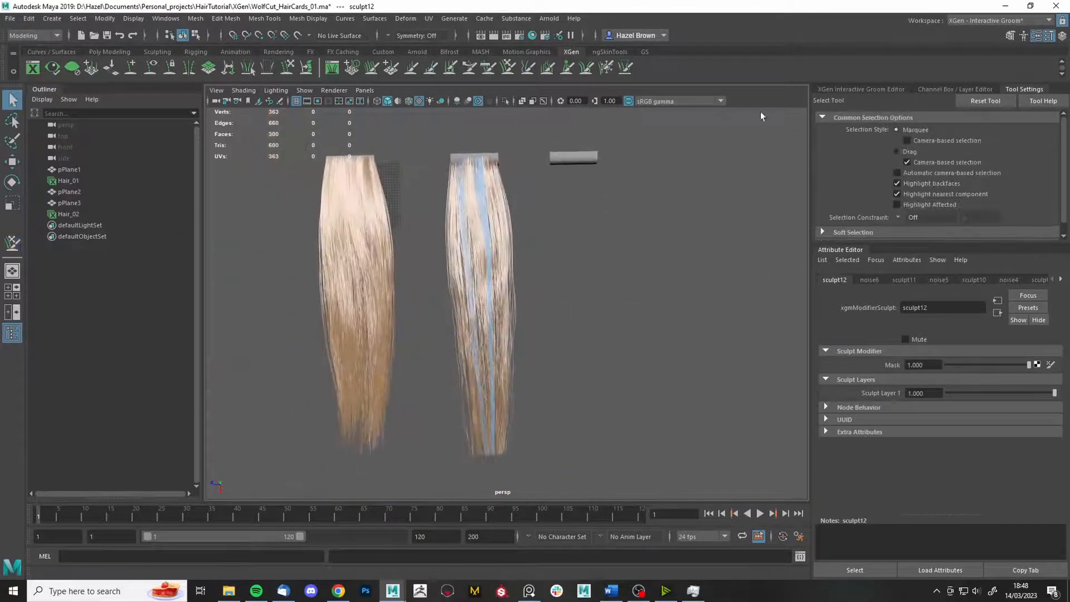
pyautogui.click(912, 213)
pyautogui.keyDown('alt'); pyautogui.moveTo(658, 290); pyautogui.dragTo(672, 347); pyautogui.keyUp('alt')
pyautogui.keyDown('alt'); pyautogui.moveTo(613, 340); pyautogui.dragTo(677, 327, button='middle'); pyautogui.keyUp('alt')
pyautogui.keyDown('alt'); pyautogui.moveTo(677, 327); pyautogui.dragTo(642, 312, button='right'); pyautogui.keyUp('alt')
pyautogui.moveTo(641, 313)
pyautogui.keyDown('alt'); pyautogui.mouseDown()
pyautogui.moveTo(674, 270)
pyautogui.moveTo(642, 298)
pyautogui.moveTo(580, 318)
pyautogui.mouseUp(); pyautogui.keyUp('alt')
pyautogui.press('q')
pyautogui.keyDown('alt'); pyautogui.moveTo(468, 330); pyautogui.dragTo(504, 326, button='right'); pyautogui.keyUp('alt')
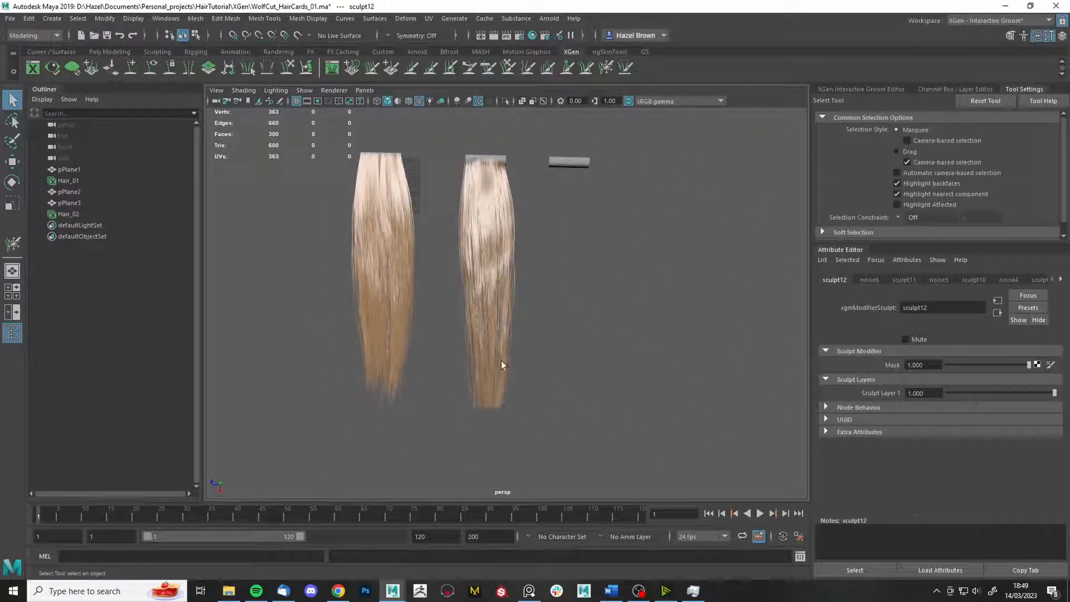
pyautogui.keyDown('alt'); pyautogui.moveTo(606, 369); pyautogui.dragTo(533, 246); pyautogui.keyUp('alt')
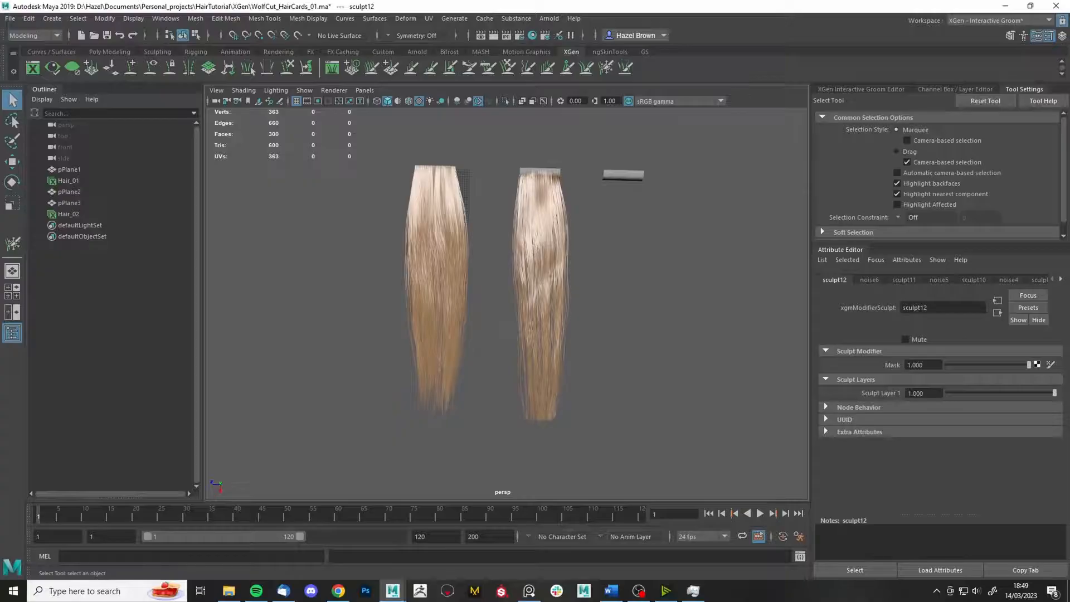
pyautogui.hotkey('alt', 'Tab')
pyautogui.moveTo(653, 329); pyautogui.dragTo(741, 535, button='middle')
# - Pan and zoom the PureRef board across the blonde wolf-cut photos and forest portrait
pyautogui.scroll(2, 808, 290)
pyautogui.scroll(-3, 813, 258)
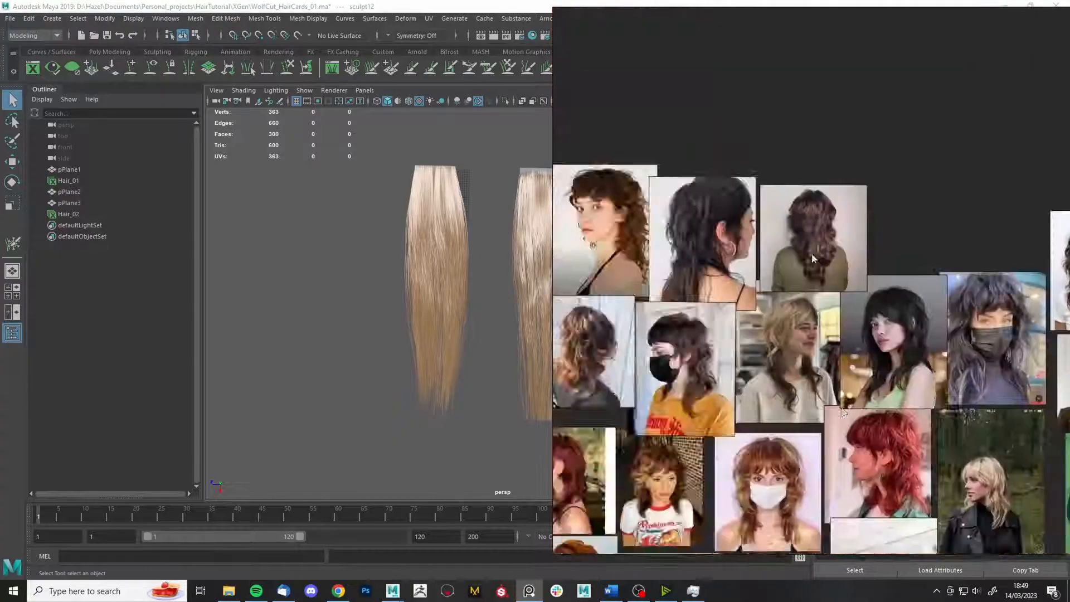
pyautogui.moveTo(813, 259); pyautogui.dragTo(591, 33, button='middle')
pyautogui.scroll(5, 925, 137)
pyautogui.moveTo(803, 221); pyautogui.dragTo(769, 180, button='middle')
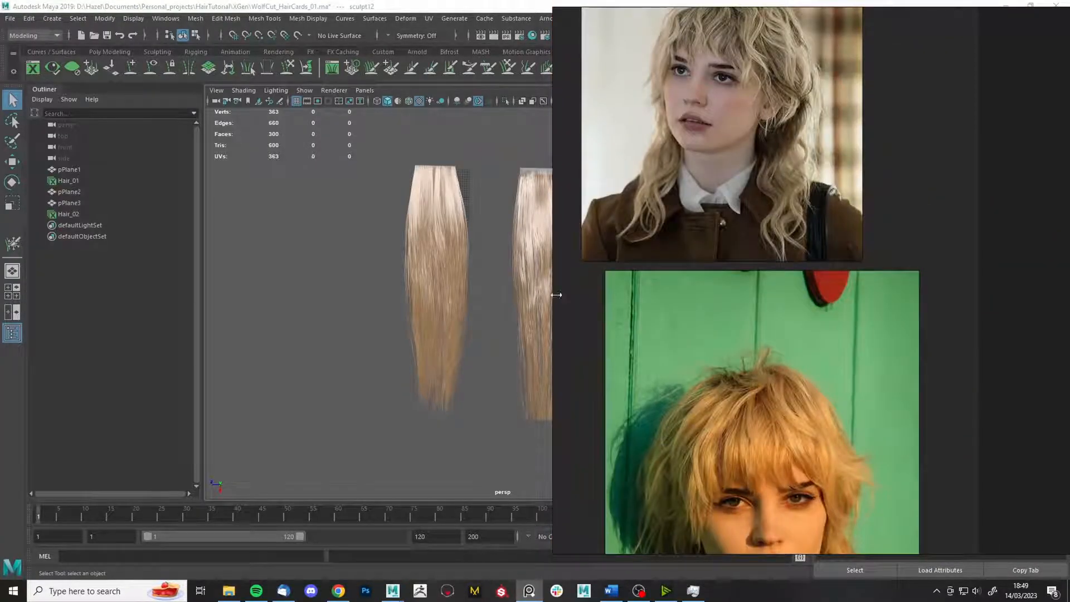
pyautogui.moveTo(556, 295); pyautogui.dragTo(589, 290)
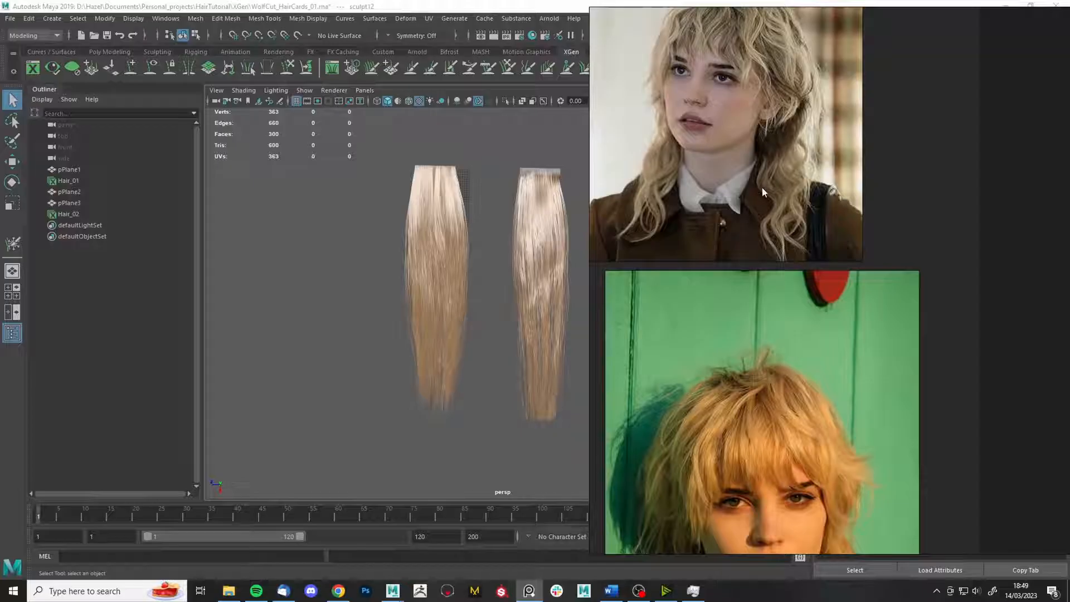
pyautogui.scroll(-2, 852, 278)
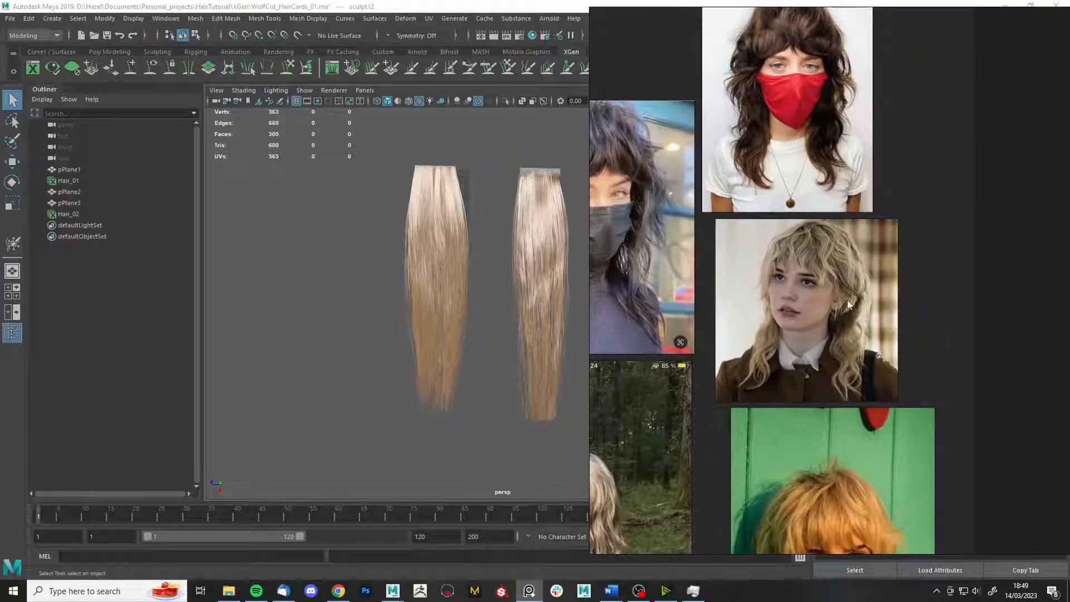
pyautogui.moveTo(735, 474); pyautogui.dragTo(878, 373, button='middle')
pyautogui.moveTo(709, 424); pyautogui.dragTo(865, 403, button='middle')
# - Minimize PureRef and zoom the Maya view in on the hair cards
pyautogui.scroll(-2, 747, 271)
pyautogui.scroll(2, 771, 89)
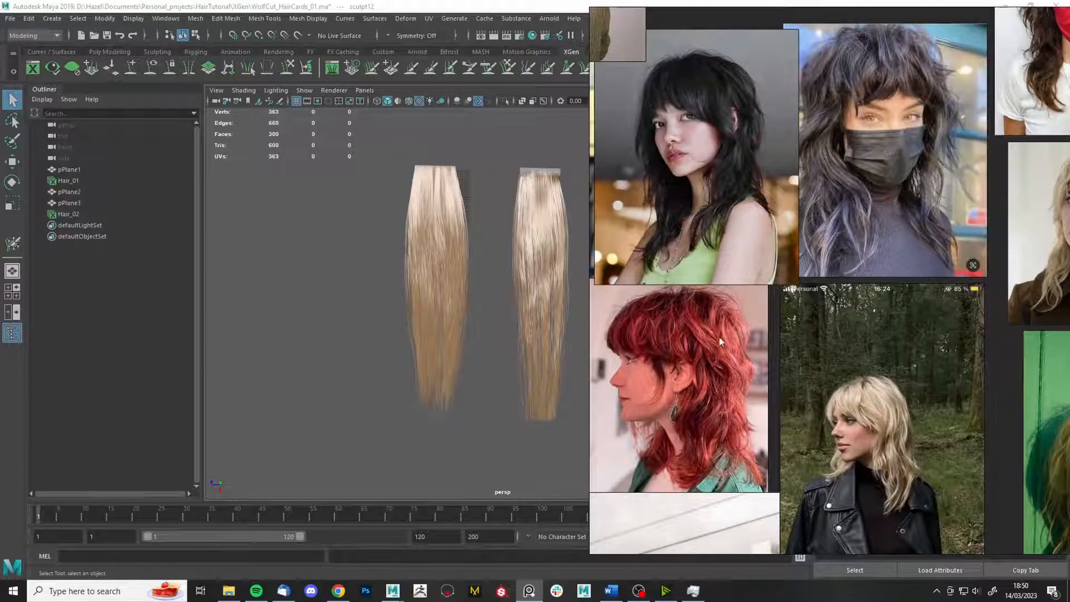
pyautogui.click(529, 591)
pyautogui.keyDown('alt'); pyautogui.moveTo(447, 316); pyautogui.dragTo(656, 424, button='right'); pyautogui.keyUp('alt')
pyautogui.keyDown('alt'); pyautogui.moveTo(656, 424); pyautogui.dragTo(585, 423, button='middle'); pyautogui.keyUp('alt')
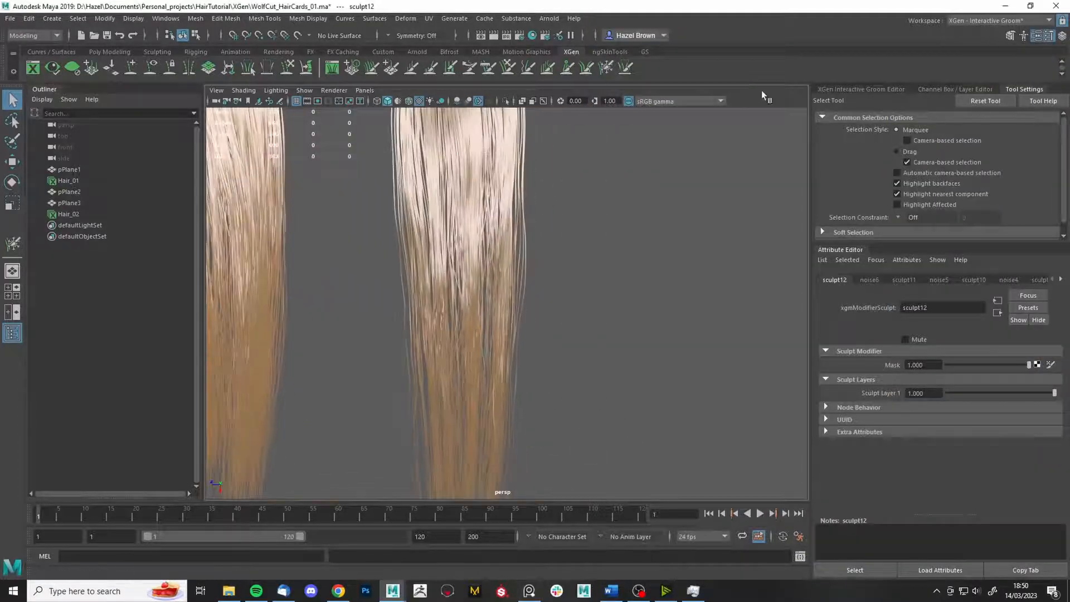
# - Freeze a strip of strands with a smaller freeze brush, then unfreeze all and return to selection
pyautogui.click(857, 91)
pyautogui.press('y')
pyautogui.moveTo(684, 283); pyautogui.dragTo(619, 268)
pyautogui.rightClick(614, 230)
pyautogui.keyDown('alt'); pyautogui.moveTo(613, 230); pyautogui.dragTo(669, 301, button='right'); pyautogui.keyUp('alt')
pyautogui.click(479, 375)
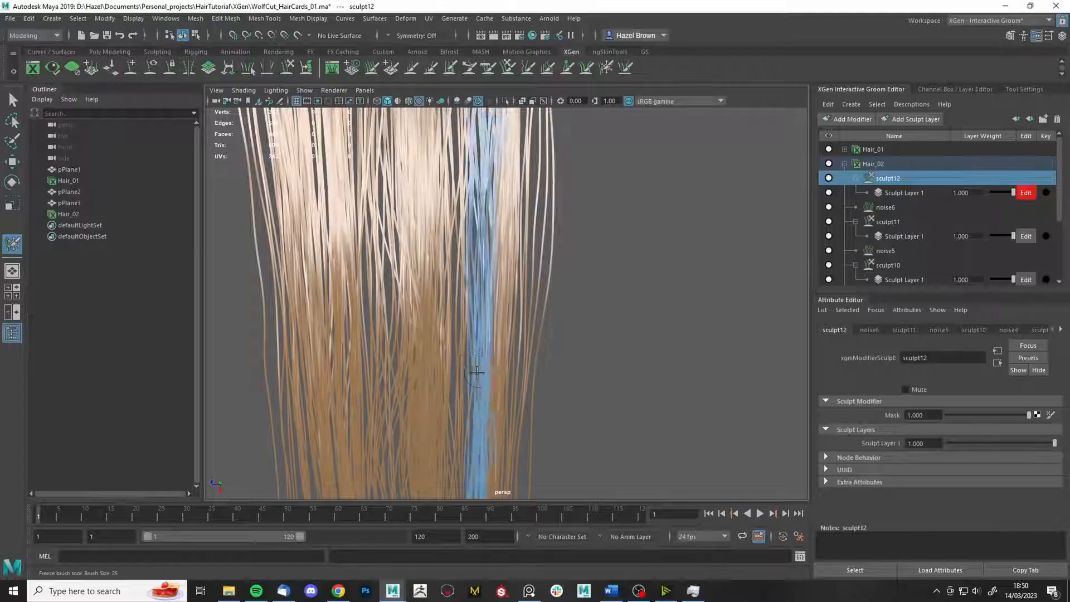
pyautogui.keyDown('alt'); pyautogui.moveTo(479, 375); pyautogui.dragTo(424, 290, button='right'); pyautogui.keyUp('alt')
pyautogui.moveTo(610, 353)
pyautogui.keyDown('alt'); pyautogui.mouseDown(button='right')
pyautogui.moveTo(640, 306)
pyautogui.moveTo(540, 113)
pyautogui.mouseUp(button='right'); pyautogui.keyUp('alt')
pyautogui.click(1024, 90)
pyautogui.click(911, 212)
pyautogui.keyDown('alt'); pyautogui.moveTo(708, 290); pyautogui.dragTo(747, 289); pyautogui.keyUp('alt')
pyautogui.press('q')
# - Review the noise6 modifier, then add a Cut modifier above the sculpt12 layer
pyautogui.click(871, 91)
pyautogui.click(886, 208)
pyautogui.click(961, 475)
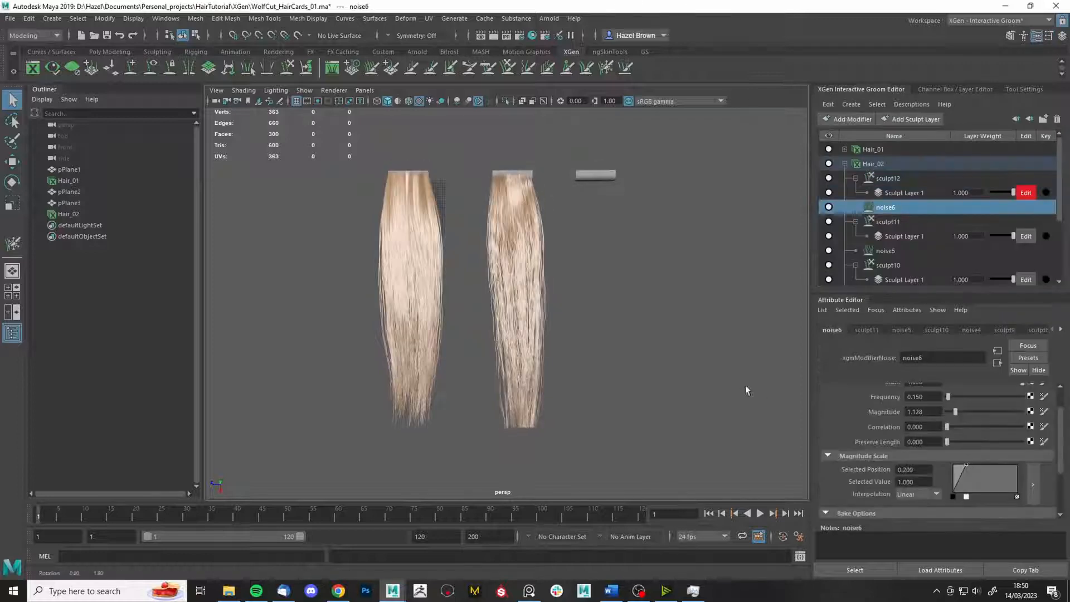
pyautogui.click(888, 178)
pyautogui.click(849, 119)
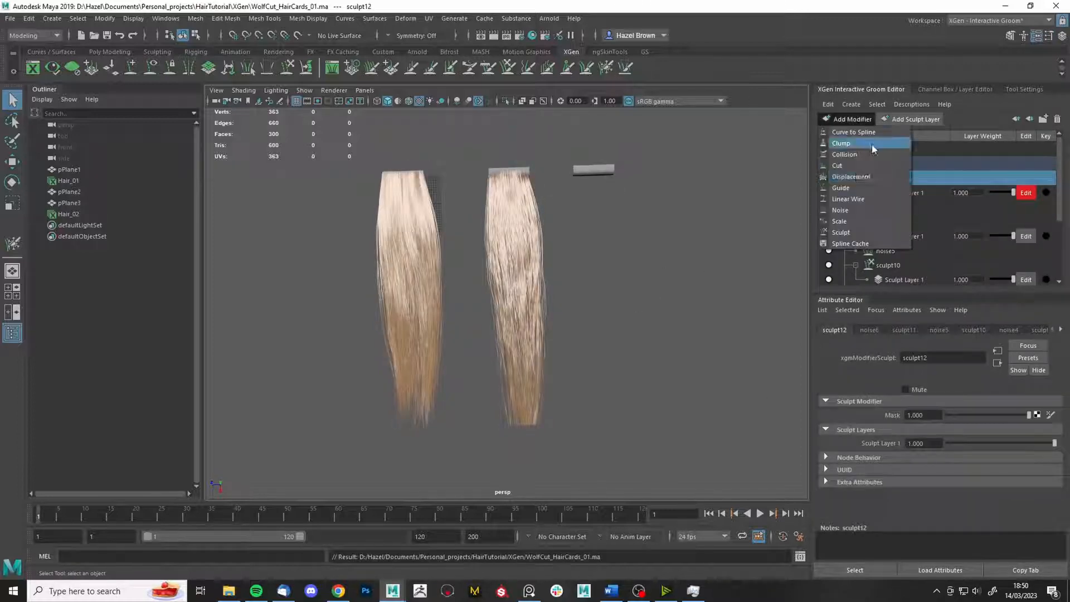
pyautogui.click(873, 147)
# - Map a Noise texture onto the cut mask and raise Amount to 10
pyautogui.click(1031, 414)
pyautogui.write('noi')
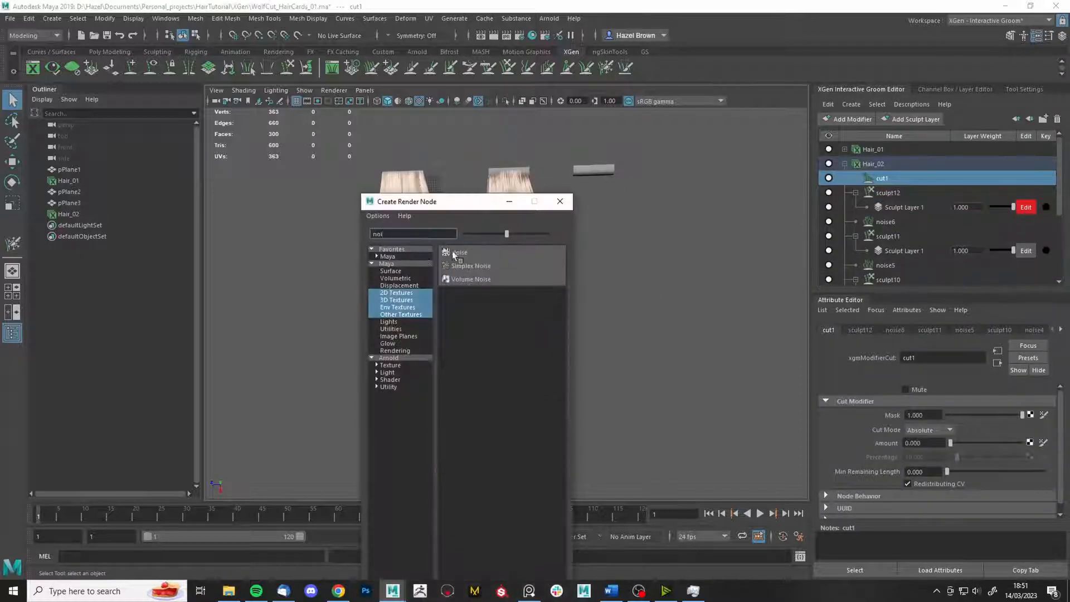
pyautogui.click(457, 254)
pyautogui.moveTo(951, 443); pyautogui.dragTo(1024, 444)
pyautogui.keyDown('alt'); pyautogui.moveTo(527, 418); pyautogui.dragTo(592, 312); pyautogui.keyUp('alt')
pyautogui.scroll(5, 580, 334)
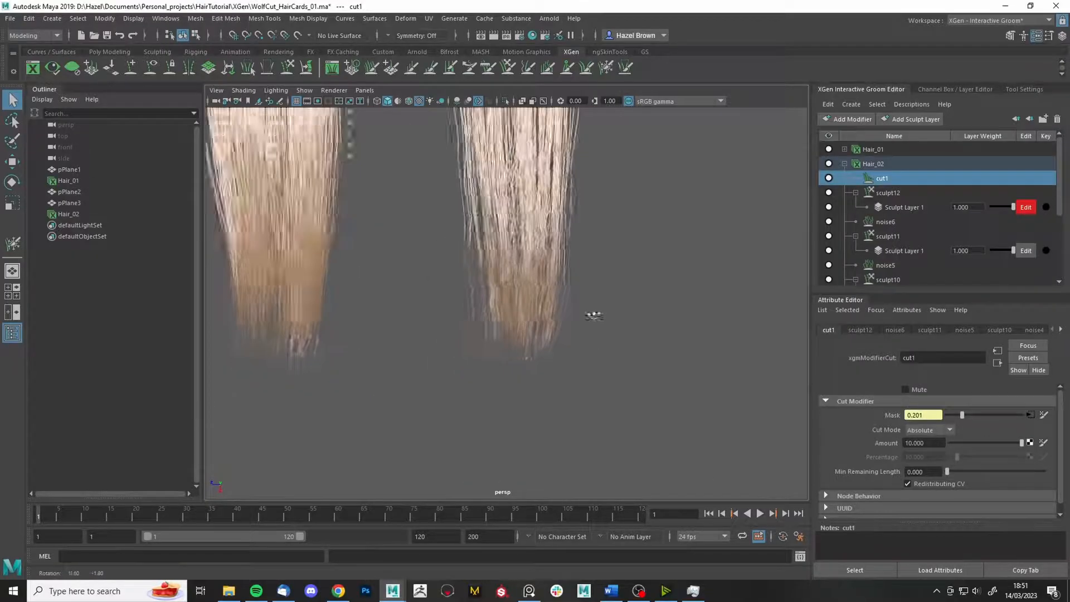
pyautogui.scroll(-2, 580, 315)
pyautogui.keyDown('alt'); pyautogui.moveTo(545, 355); pyautogui.dragTo(552, 401, button='middle'); pyautogui.keyUp('alt')
pyautogui.scroll(-5, 568, 203)
pyautogui.keyDown('alt'); pyautogui.moveTo(552, 401); pyautogui.dragTo(607, 316); pyautogui.keyUp('alt')
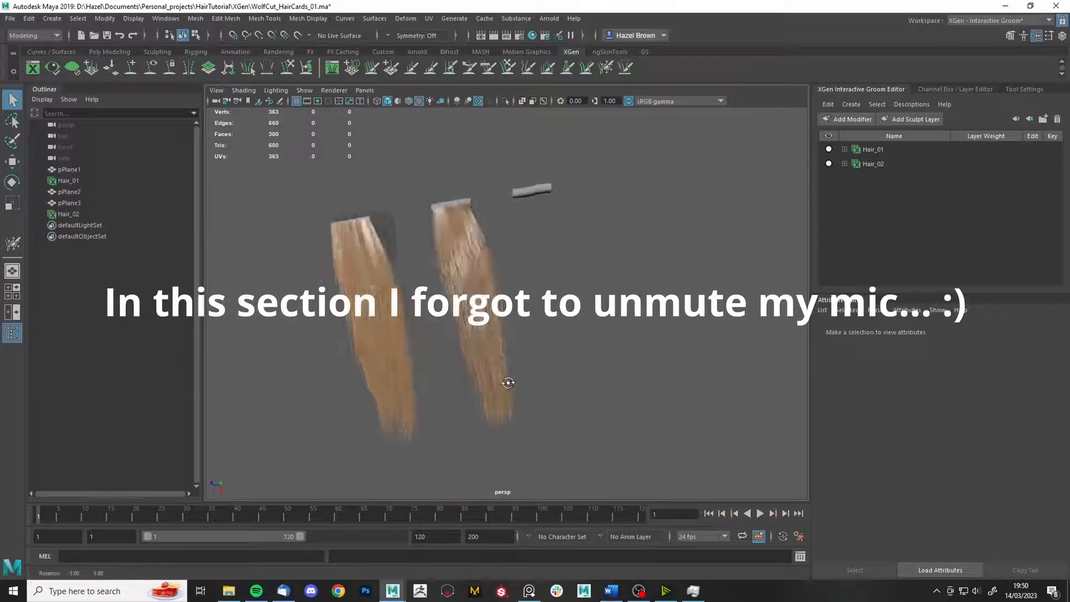
# - Select pPlane3 and create the Hair_03 interactive groom splines on it
pyautogui.click(546, 194)
pyautogui.keyDown('alt'); pyautogui.moveTo(532, 221); pyautogui.dragTo(538, 221, button='middle'); pyautogui.keyUp('alt')
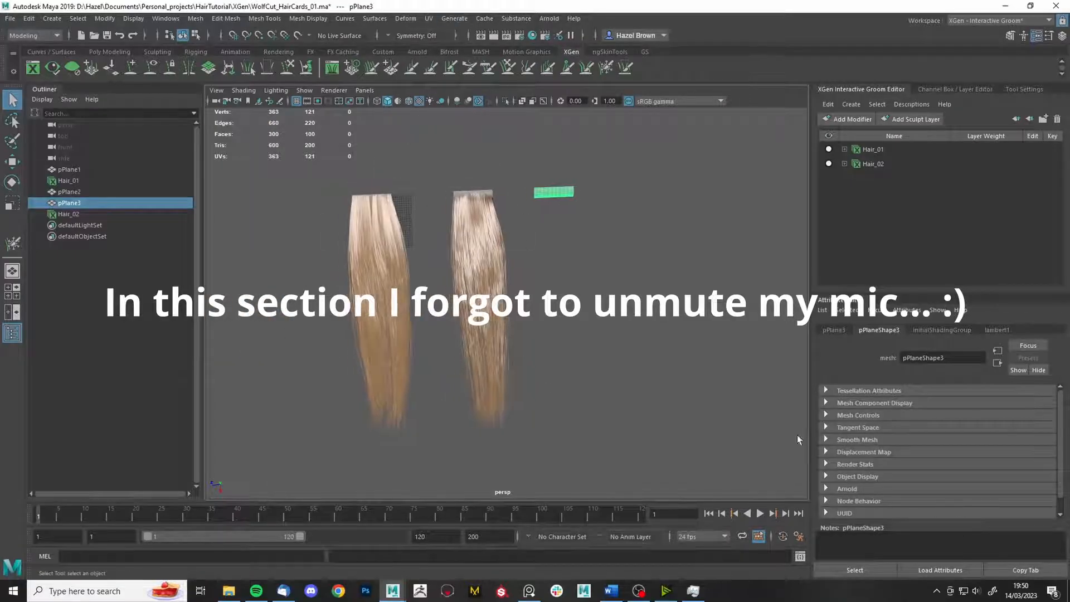
pyautogui.click(454, 18)
pyautogui.click(606, 179)
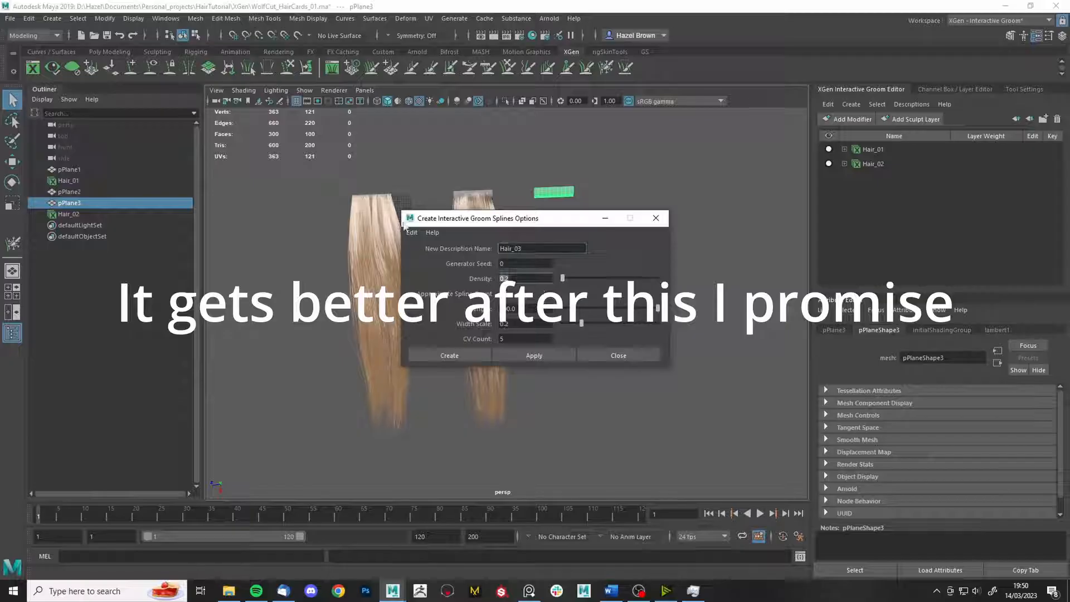
pyautogui.click(449, 355)
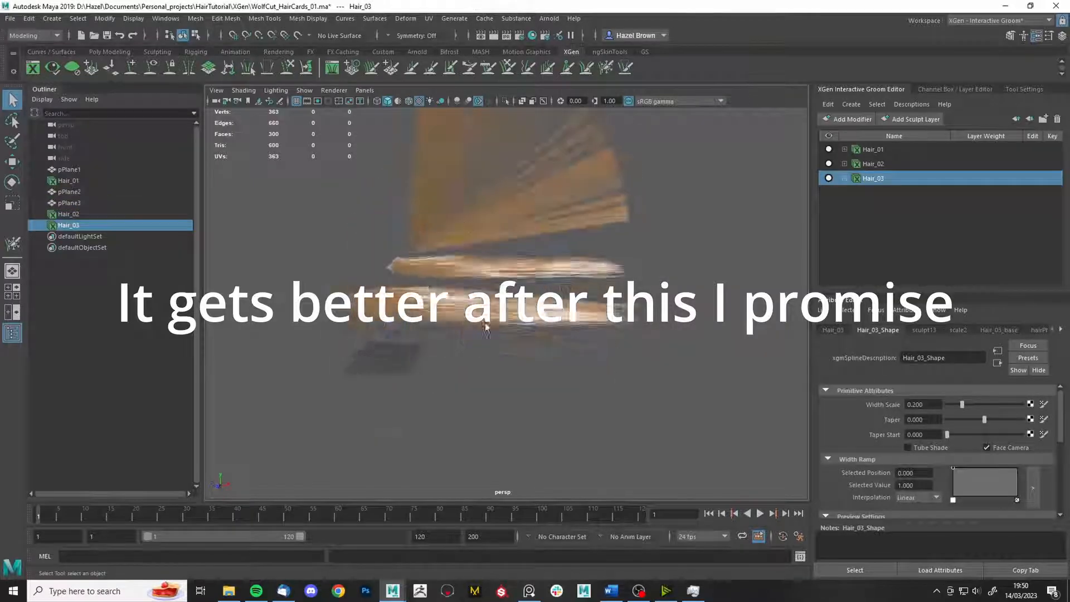
# - Map a File texture to Hair_03's Density Mask, loading densityMask from the XGen folder
pyautogui.click(1031, 434)
pyautogui.click(413, 240)
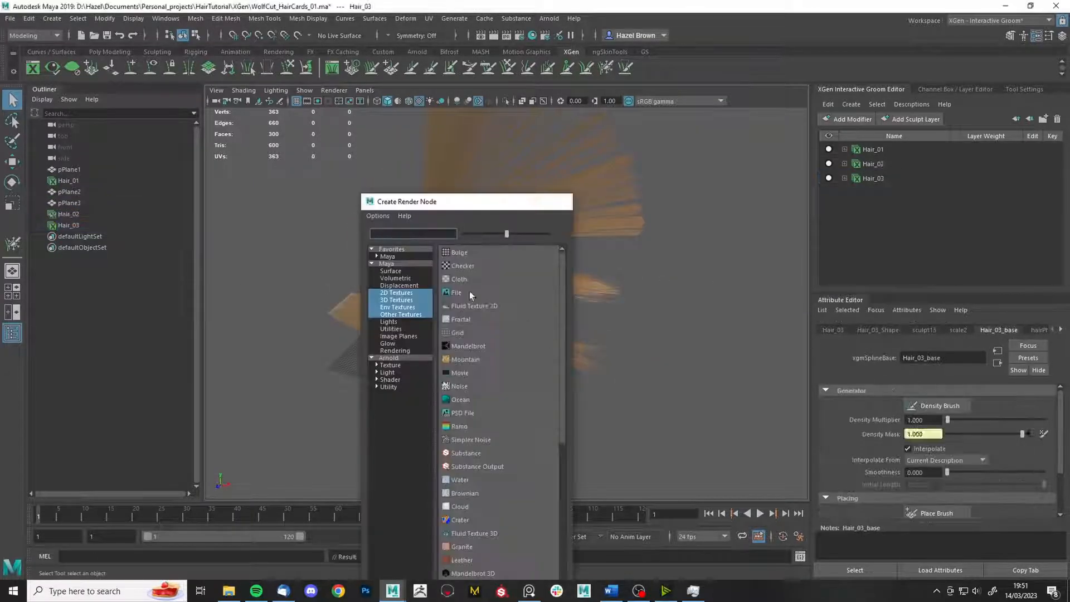
pyautogui.click(469, 291)
pyautogui.click(1046, 481)
pyautogui.click(312, 172)
pyautogui.click(384, 111)
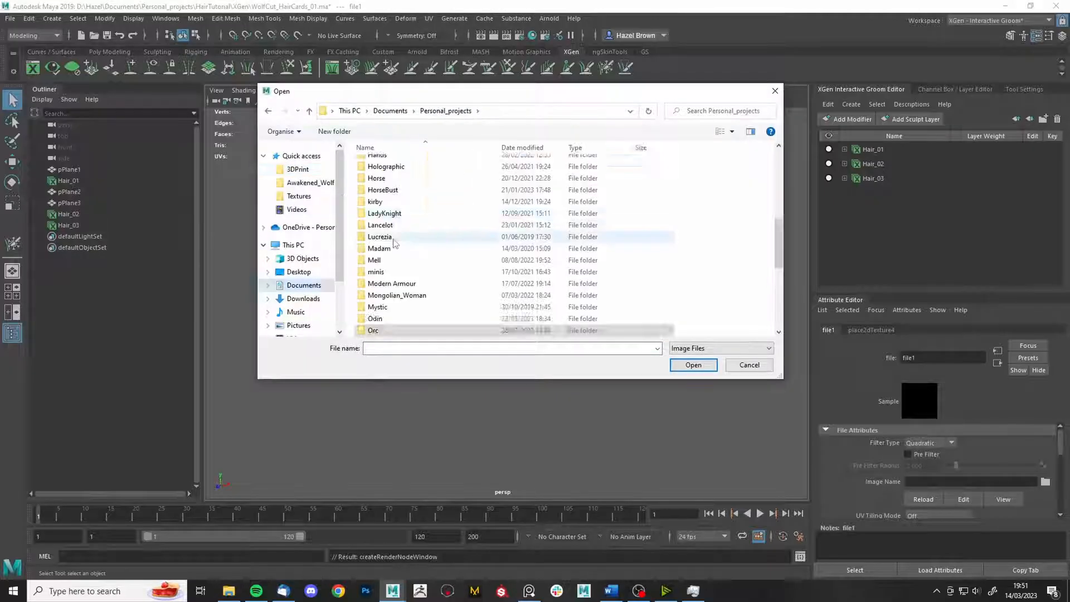
pyautogui.scroll(2, 392, 236)
pyautogui.doubleClick(393, 231)
pyautogui.doubleClick(400, 174)
pyautogui.doubleClick(386, 163)
# - Comb Hair_03's fanned hairs down onto the third card with the Comb Brush
pyautogui.click(845, 179)
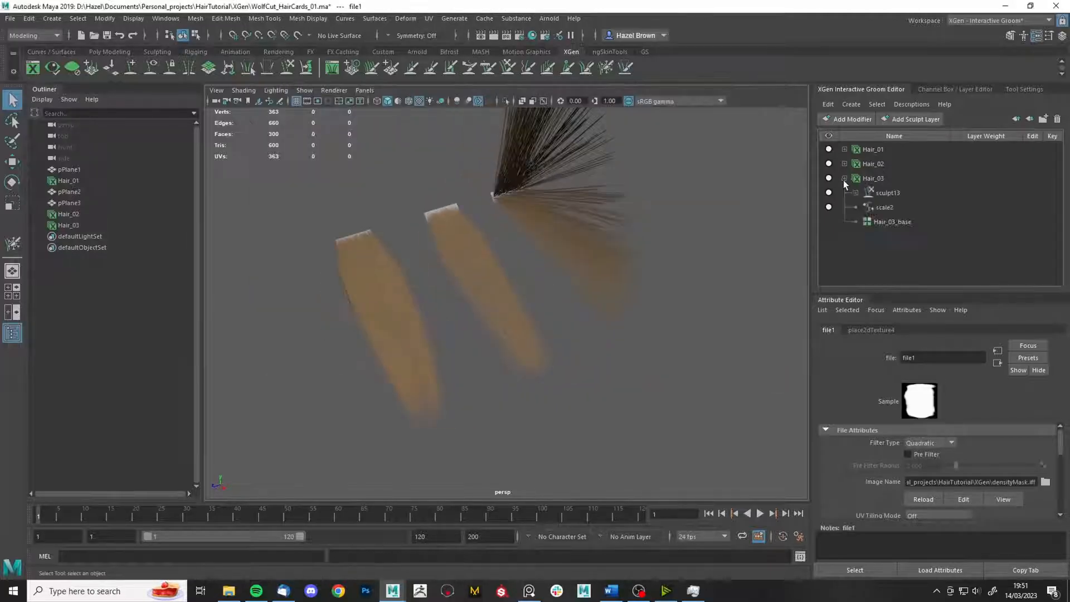
pyautogui.click(487, 70)
pyautogui.moveTo(401, 262)
pyautogui.keyDown('alt'); pyautogui.mouseDown()
pyautogui.moveTo(521, 287)
pyautogui.moveTo(650, 363)
pyautogui.moveTo(545, 246)
pyautogui.moveTo(478, 258)
pyautogui.moveTo(370, 344)
pyautogui.moveTo(484, 286)
pyautogui.mouseUp(); pyautogui.keyUp('alt')
pyautogui.click(1025, 90)
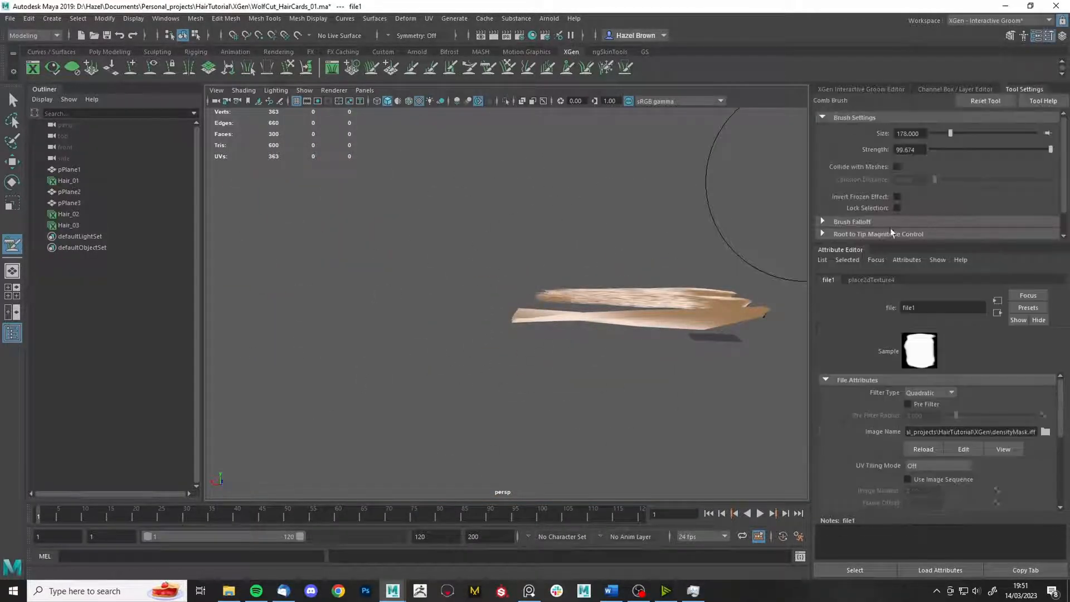
# - Let the comb affect back-facing hairs and comb the card's bend to the left
pyautogui.scroll(-5, 895, 232)
pyautogui.click(898, 197)
pyautogui.moveTo(691, 335); pyautogui.dragTo(544, 344)
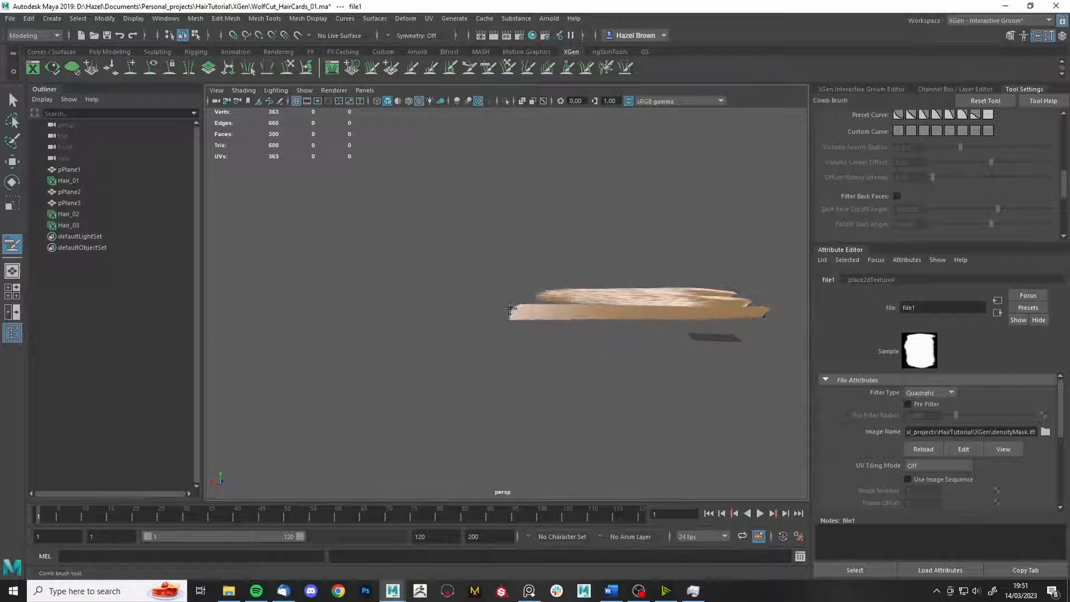
pyautogui.keyDown('alt'); pyautogui.moveTo(510, 309); pyautogui.dragTo(550, 353); pyautogui.keyUp('alt')
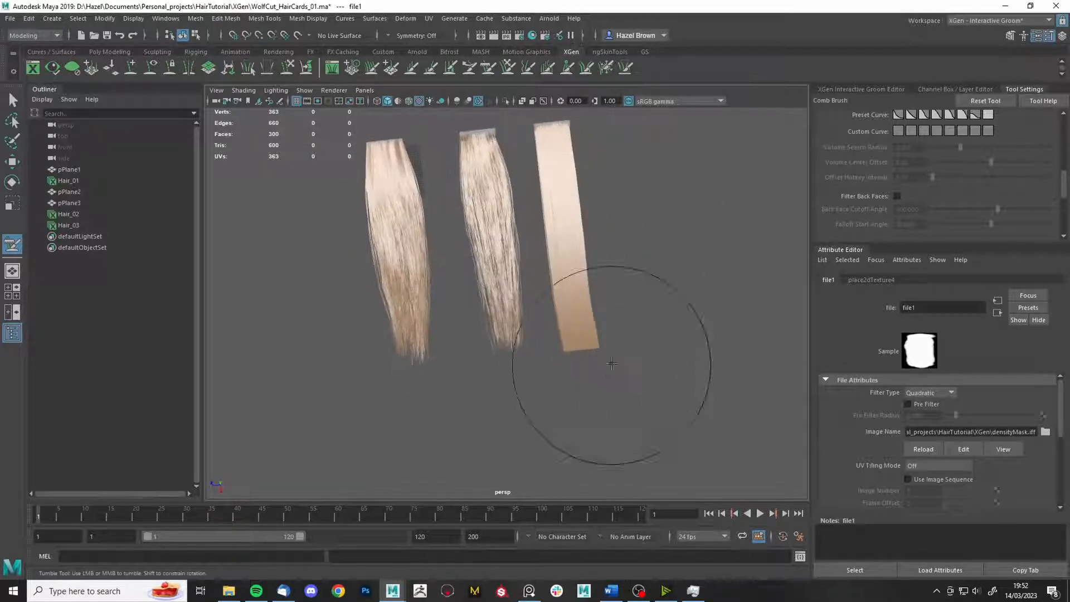
pyautogui.keyDown('alt'); pyautogui.moveTo(648, 364); pyautogui.dragTo(662, 320); pyautogui.keyUp('alt')
# - Check Hair_02's taper settings, then select the Hair_03 groom description
pyautogui.press('q')
pyautogui.click(861, 89)
pyautogui.click(873, 164)
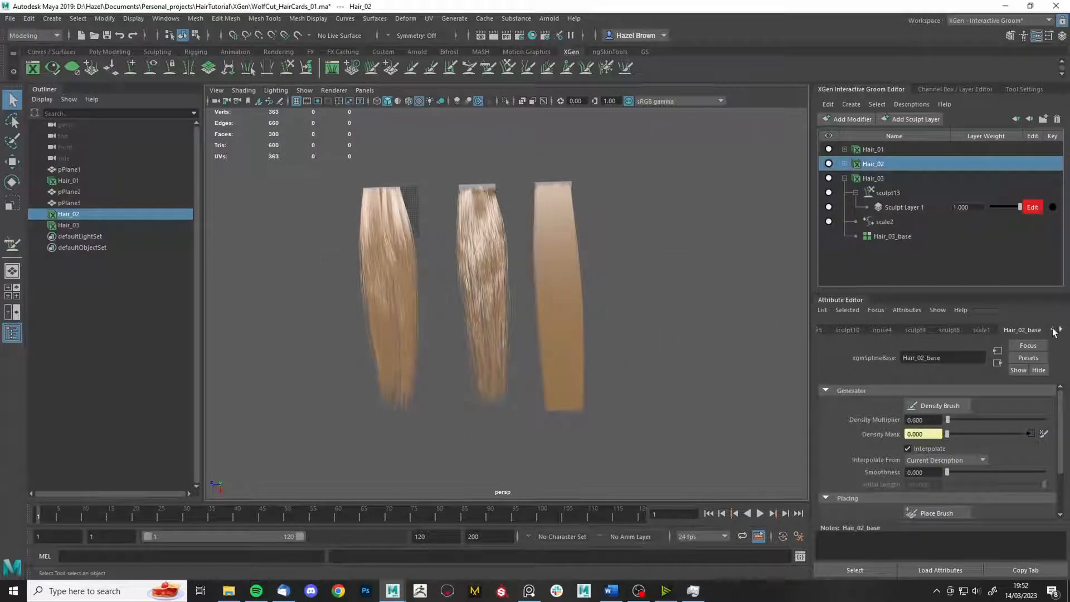
pyautogui.click(887, 331)
pyautogui.click(874, 179)
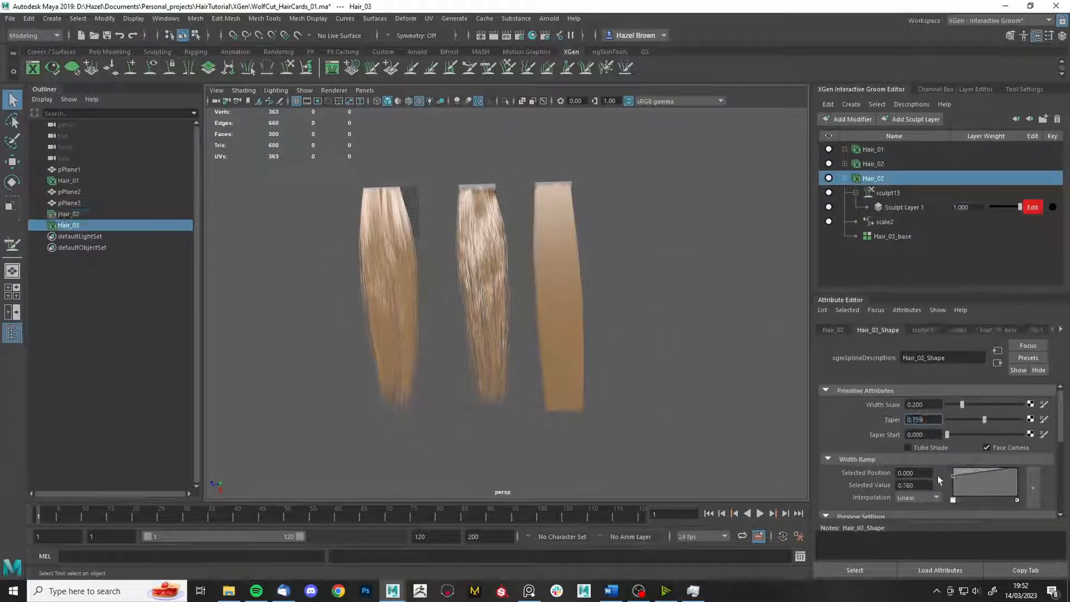
# - Activate the Grab brush with its settings shown, and bring up the PureRef reference board
pyautogui.scroll(5, 687, 340)
pyautogui.moveTo(687, 341)
pyautogui.keyDown('alt'); pyautogui.mouseDown()
pyautogui.moveTo(614, 294)
pyautogui.moveTo(631, 234)
pyautogui.moveTo(636, 344)
pyautogui.mouseUp(); pyautogui.keyUp('alt')
pyautogui.press('y')
pyautogui.click(1025, 90)
pyautogui.click(530, 591)
pyautogui.moveTo(981, 333); pyautogui.dragTo(985, 334, button='right')
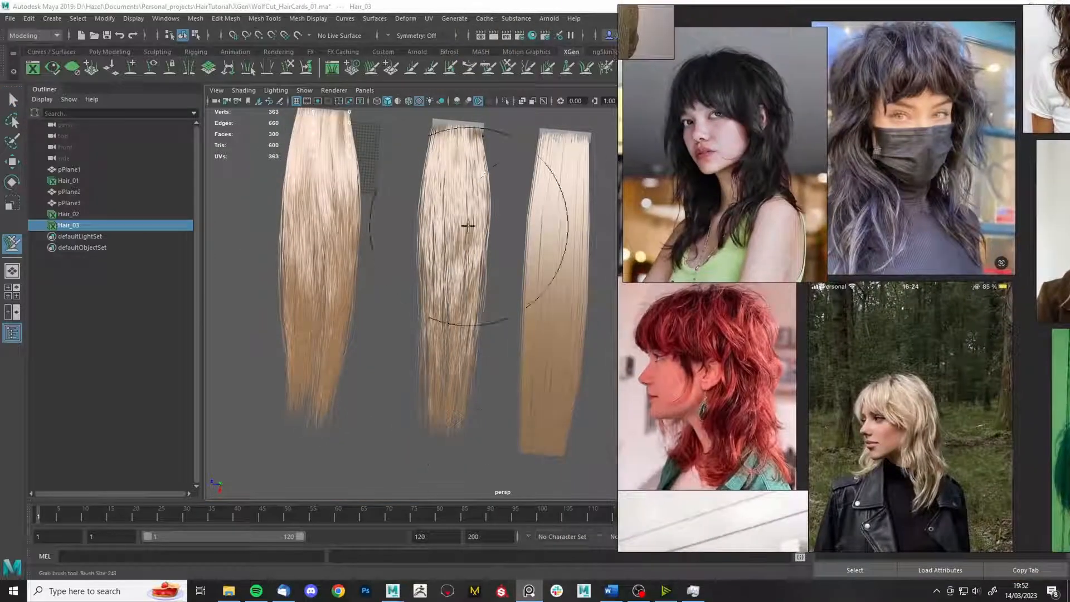
# - Bring the PureRef board forward and zoom in on the masked woman's hairstyle
pyautogui.keyDown('alt'); pyautogui.moveTo(451, 340); pyautogui.dragTo(484, 330); pyautogui.keyUp('alt')
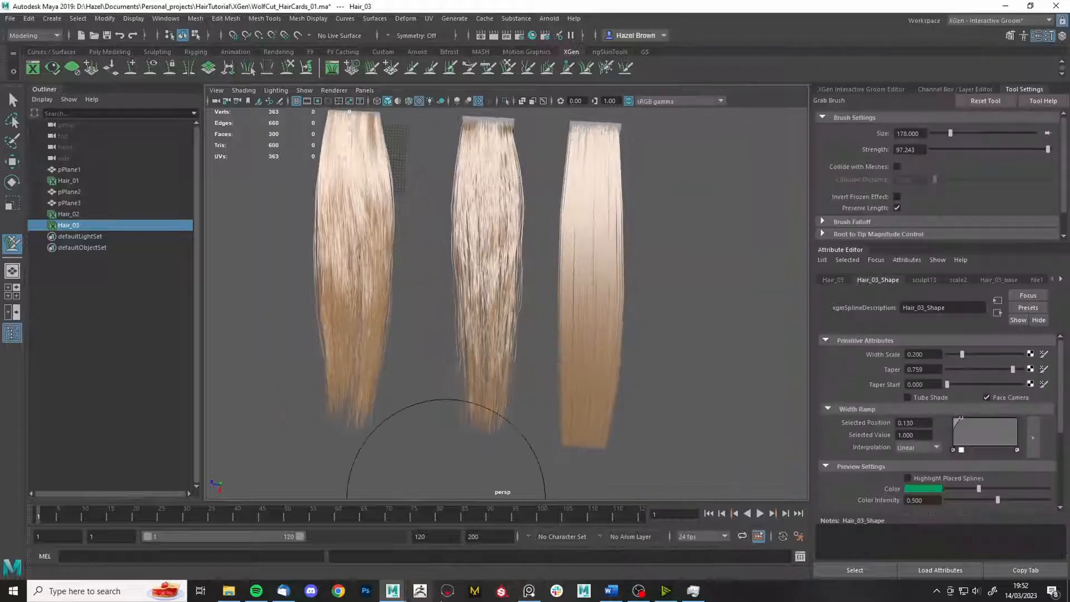
pyautogui.click(529, 591)
pyautogui.click(638, 2)
pyautogui.click(529, 591)
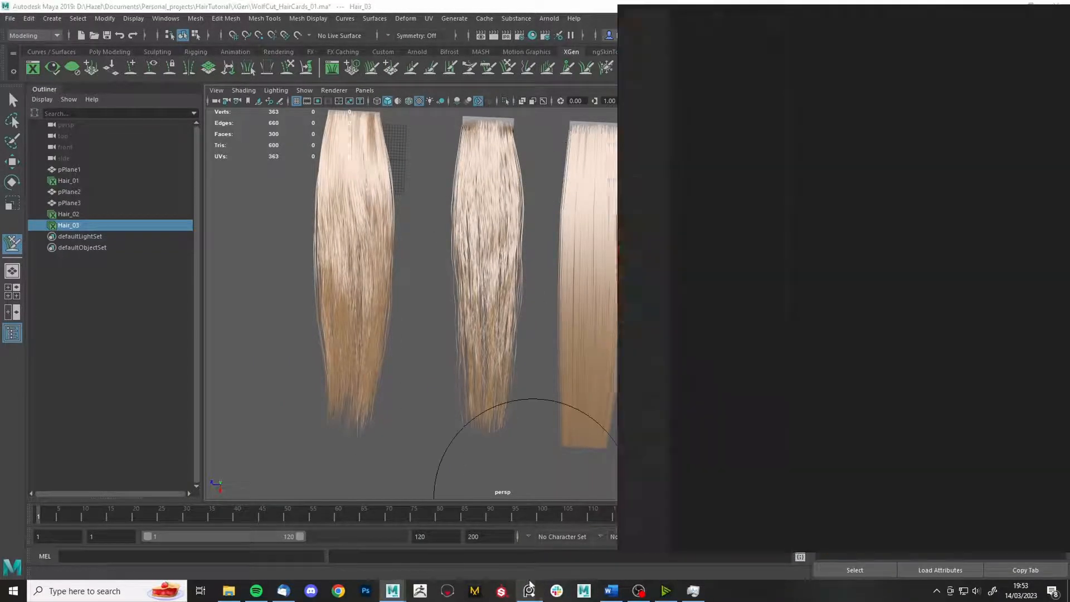
pyautogui.moveTo(658, 313); pyautogui.dragTo(871, 241, button='middle')
pyautogui.moveTo(693, 202); pyautogui.dragTo(927, 317, button='middle')
pyautogui.scroll(6, 927, 317)
pyautogui.scroll(-6, 927, 318)
pyautogui.moveTo(780, 95); pyautogui.dragTo(669, 62, button='middle')
pyautogui.scroll(5, 1014, 236)
# - Look over the dark-haired, blonde and red-haired reference portraits
pyautogui.moveTo(1004, 501); pyautogui.dragTo(892, 332, button='middle')
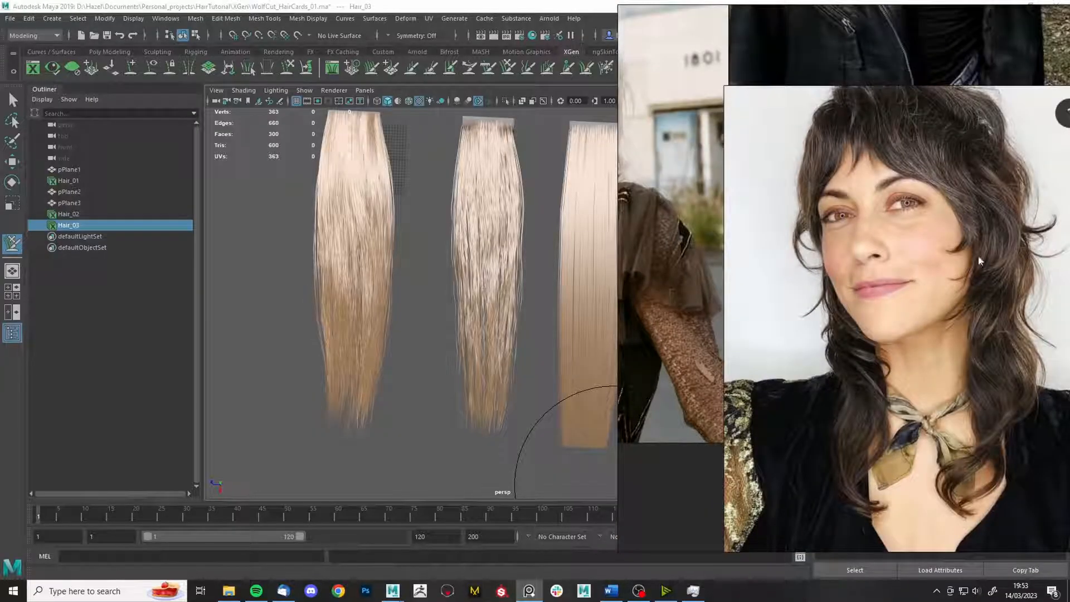
pyautogui.moveTo(624, 105); pyautogui.dragTo(831, 412, button='middle')
pyautogui.moveTo(797, 112); pyautogui.dragTo(770, 389, button='middle')
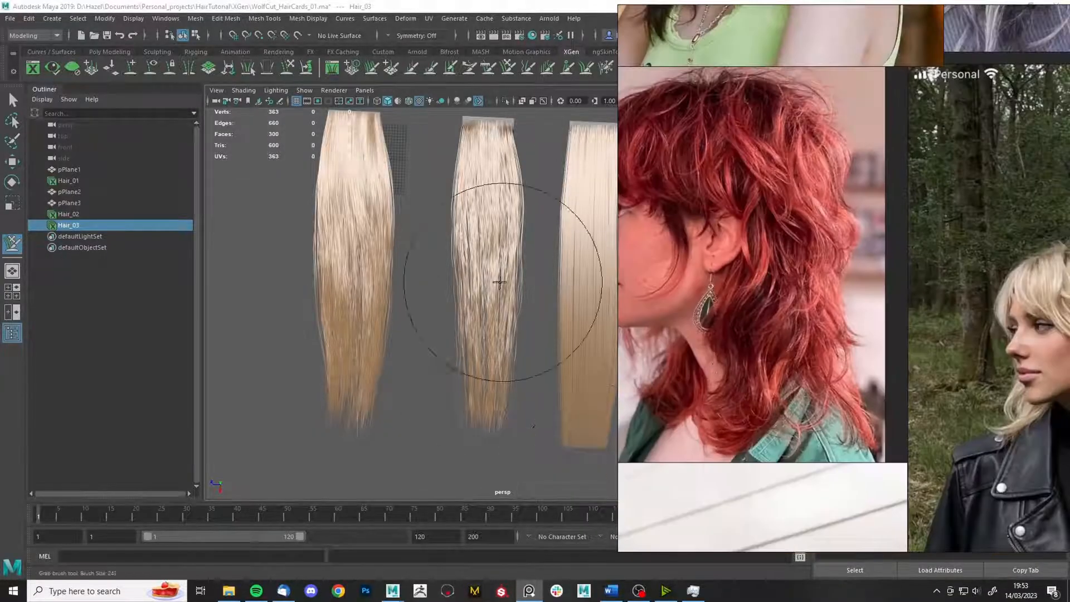
pyautogui.scroll(2, 784, 272)
pyautogui.moveTo(782, 275); pyautogui.dragTo(879, 284, button='middle')
pyautogui.scroll(-3, 877, 254)
pyautogui.scroll(4, 839, 500)
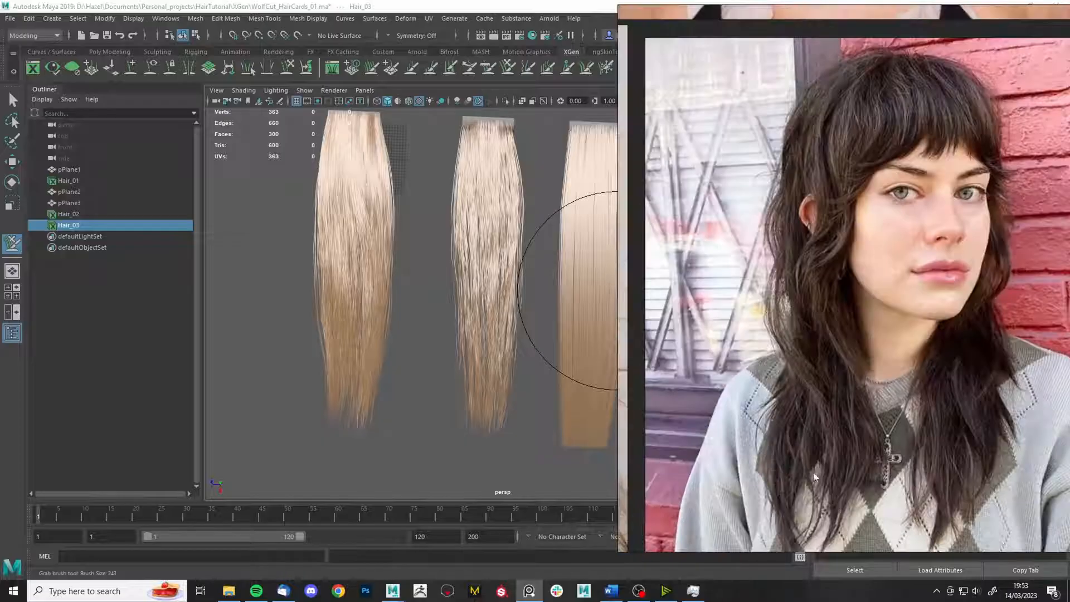
pyautogui.moveTo(884, 151); pyautogui.dragTo(900, 178, button='middle')
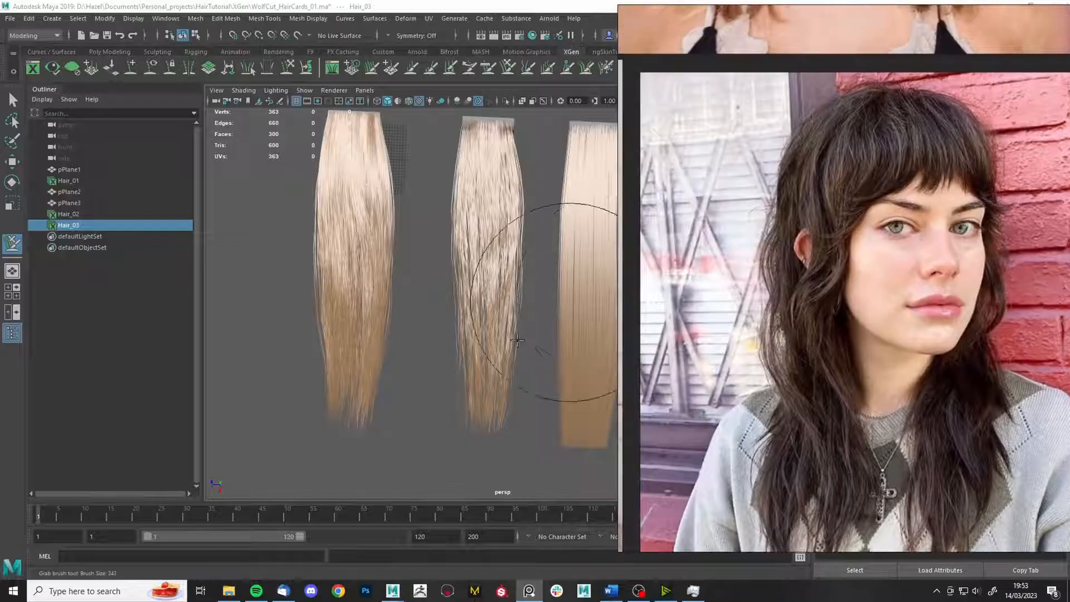
pyautogui.moveTo(775, 538); pyautogui.dragTo(873, 324, button='middle')
pyautogui.scroll(-3, 870, 326)
# - Return to Maya, open the Interactive Groom Editor and select Hair_03's sculpt13 modifier
pyautogui.click(549, 269)
pyautogui.keyDown('alt'); pyautogui.moveTo(650, 418); pyautogui.dragTo(603, 428, button='middle'); pyautogui.keyUp('alt')
pyautogui.click(892, 90)
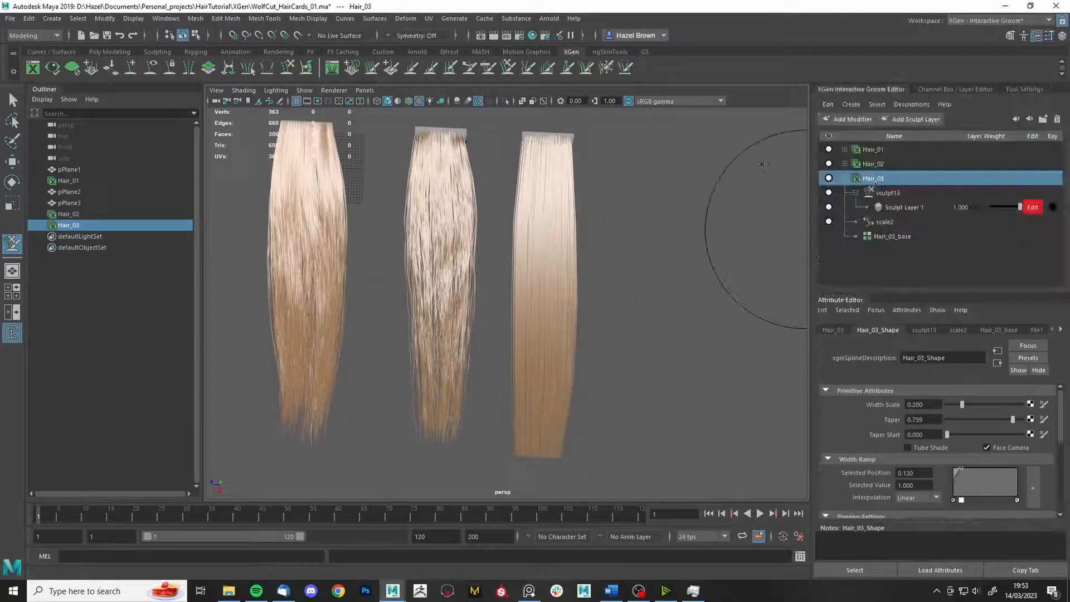
pyautogui.keyDown('alt'); pyautogui.moveTo(762, 165); pyautogui.dragTo(728, 198); pyautogui.keyUp('alt')
pyautogui.scroll(-1, 942, 423)
pyautogui.click(999, 330)
pyautogui.scroll(-3, 943, 446)
pyautogui.keyDown('alt'); pyautogui.moveTo(493, 228); pyautogui.dragTo(485, 205); pyautogui.keyUp('alt')
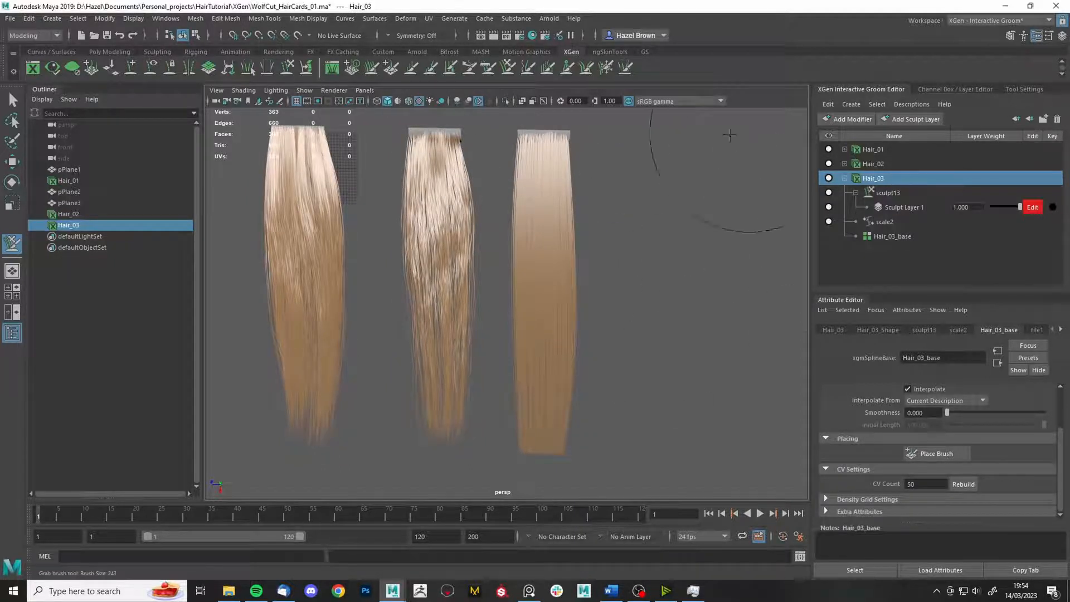
pyautogui.click(887, 193)
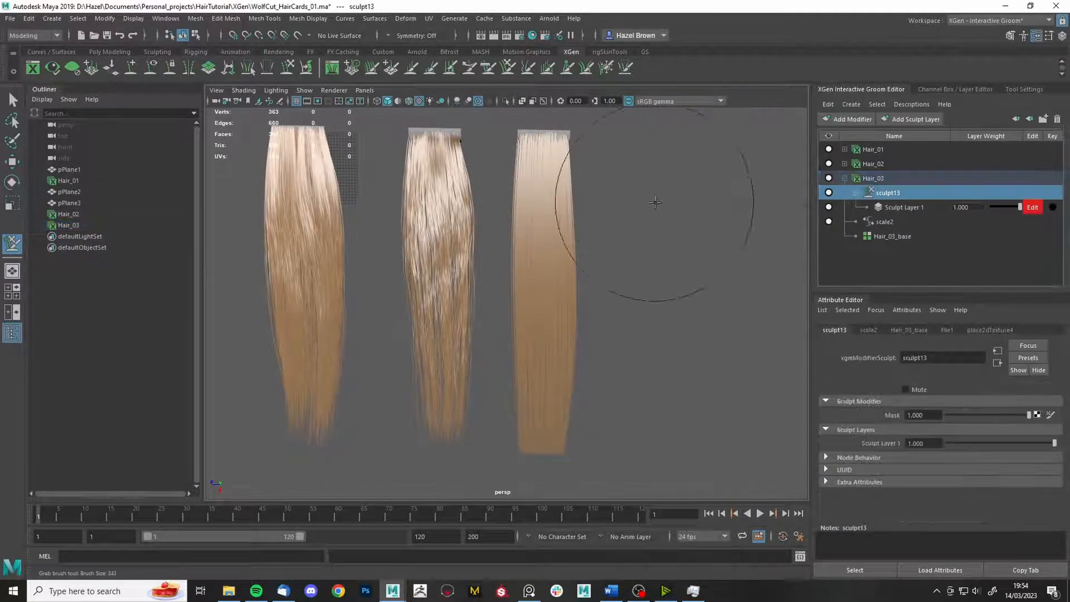
# - Add a Clump modifier above sculpt13, then delete it
pyautogui.moveTo(625, 167)
pyautogui.keyDown('alt'); pyautogui.mouseDown()
pyautogui.moveTo(626, 282)
pyautogui.moveTo(647, 340)
pyautogui.mouseUp(); pyautogui.keyUp('alt')
pyautogui.keyDown('alt'); pyautogui.moveTo(647, 340); pyautogui.dragTo(650, 338, button='middle'); pyautogui.keyUp('alt')
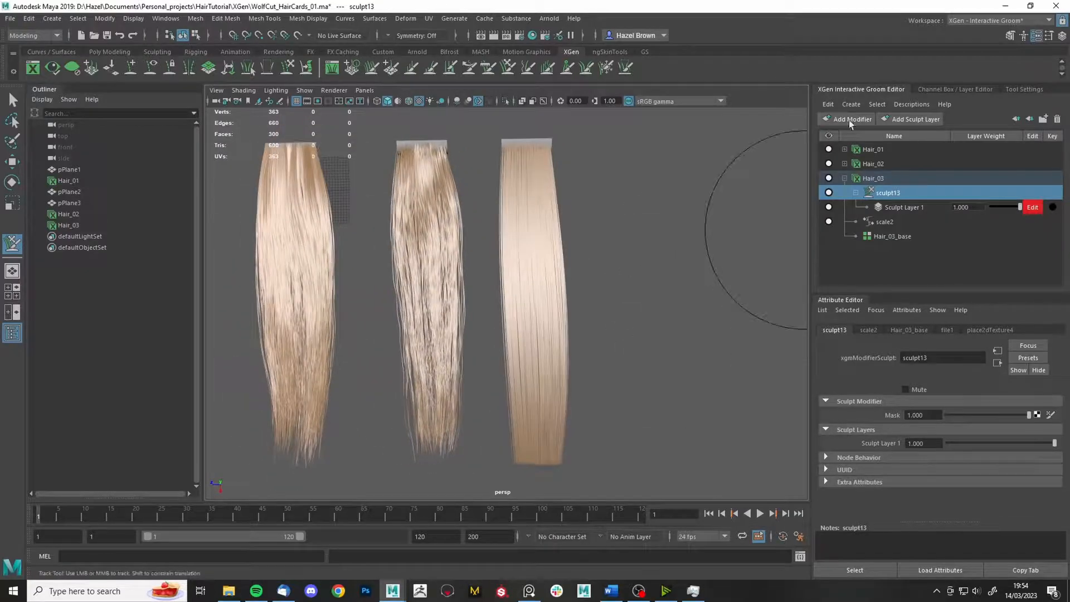
pyautogui.click(847, 119)
pyautogui.click(864, 163)
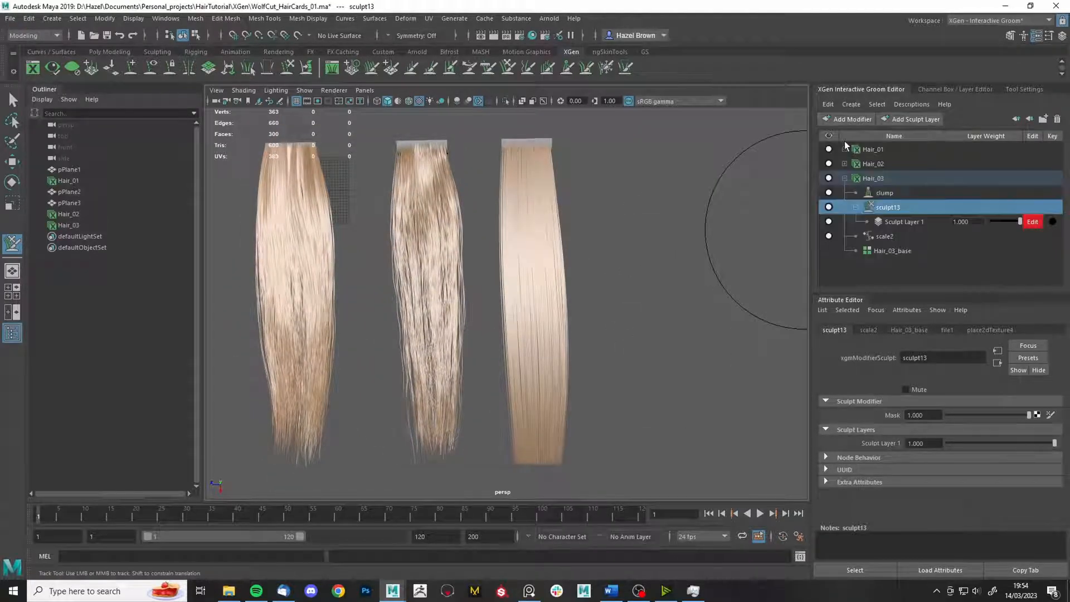
pyautogui.moveTo(691, 279)
pyautogui.keyDown('alt'); pyautogui.mouseDown()
pyautogui.moveTo(662, 292)
pyautogui.moveTo(572, 258)
pyautogui.moveTo(552, 320)
pyautogui.moveTo(552, 243)
pyautogui.moveTo(526, 254)
pyautogui.mouseUp(); pyautogui.keyUp('alt')
pyautogui.keyDown('alt'); pyautogui.moveTo(669, 245); pyautogui.dragTo(652, 329); pyautogui.keyUp('alt')
pyautogui.click(1058, 119)
pyautogui.keyDown('alt'); pyautogui.moveTo(653, 329); pyautogui.dragTo(721, 318, button='right'); pyautogui.keyUp('alt')
pyautogui.keyDown('alt'); pyautogui.moveTo(721, 318); pyautogui.dragTo(747, 301); pyautogui.keyUp('alt')
# - Add a new sculpt14 modifier above sculpt13, undoing a second stray Clump modifier
pyautogui.click(888, 193)
pyautogui.click(850, 120)
pyautogui.click(850, 233)
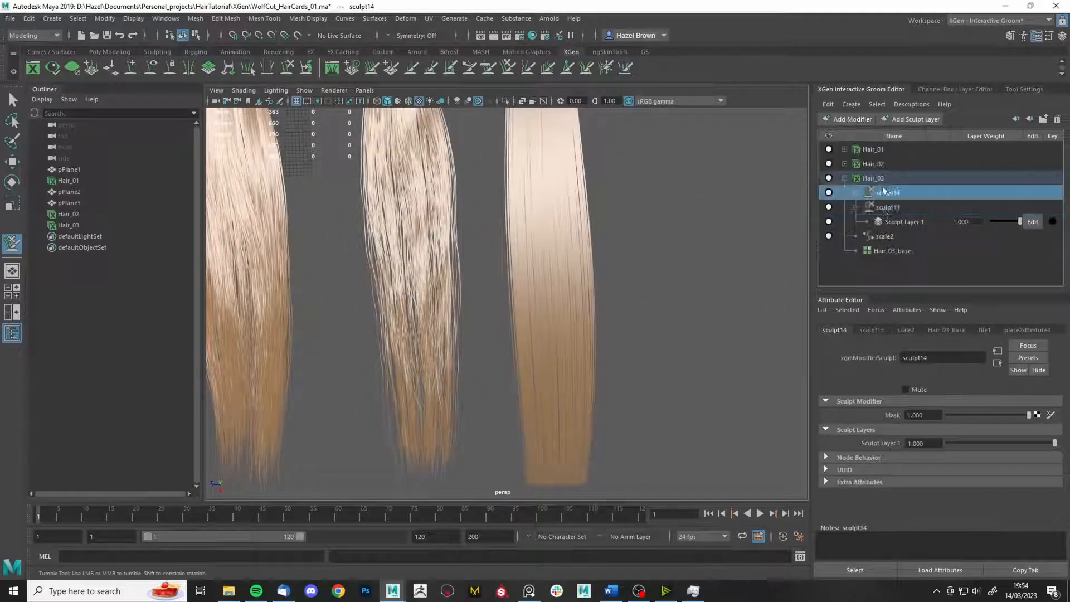
pyautogui.click(850, 120)
pyautogui.click(843, 145)
pyautogui.hotkey('ctrl', 'z')
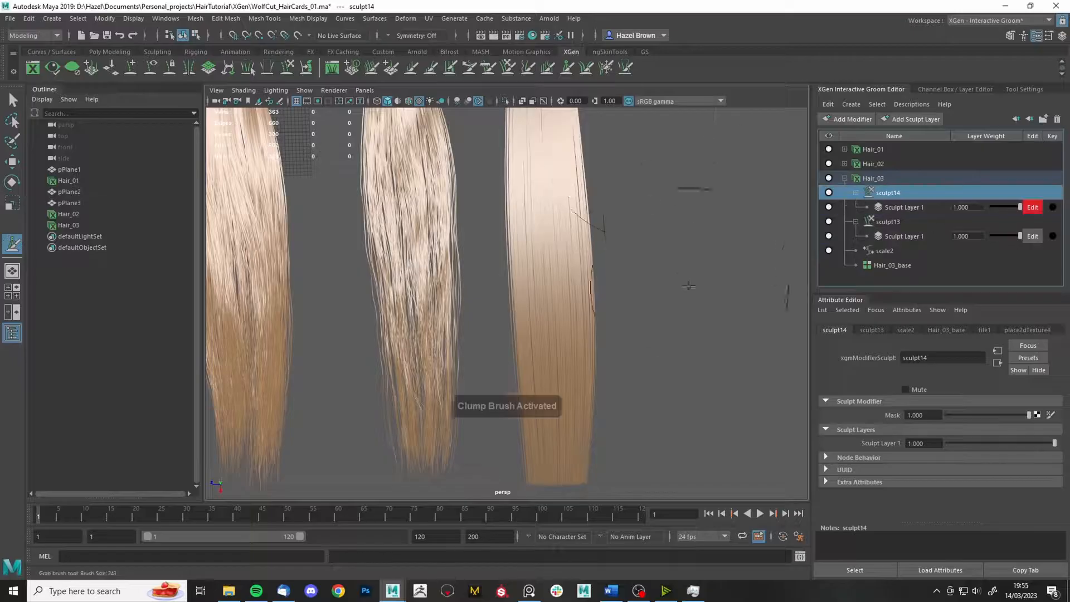
# - Freeze a band of strands on the right card and adjust the brush size
pyautogui.keyDown('alt'); pyautogui.moveTo(690, 285); pyautogui.dragTo(676, 270, button='middle'); pyautogui.keyUp('alt')
pyautogui.keyDown('alt'); pyautogui.moveTo(523, 319); pyautogui.dragTo(534, 345, button='middle'); pyautogui.keyUp('alt')
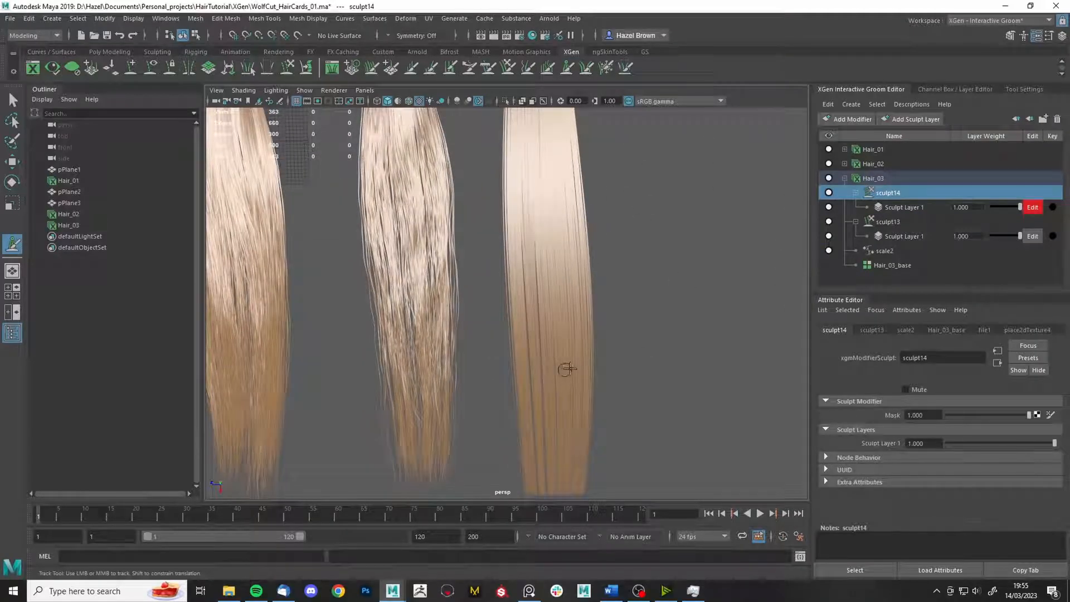
pyautogui.keyDown('alt'); pyautogui.moveTo(583, 376); pyautogui.dragTo(631, 211); pyautogui.keyUp('alt')
pyautogui.keyDown('alt'); pyautogui.moveTo(631, 210); pyautogui.dragTo(653, 215, button='right'); pyautogui.keyUp('alt')
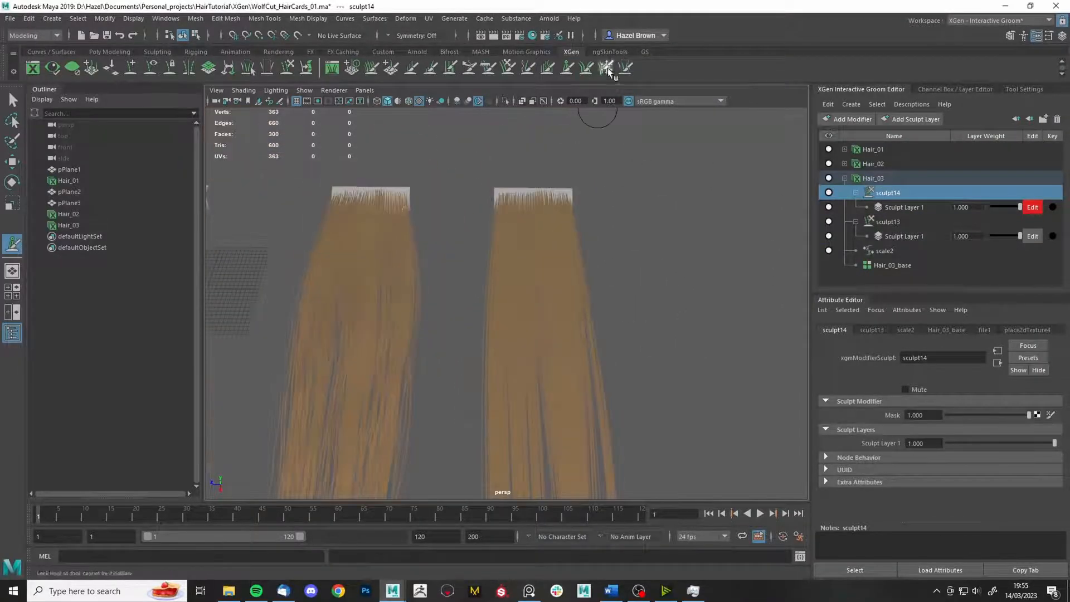
pyautogui.moveTo(546, 185); pyautogui.dragTo(504, 251)
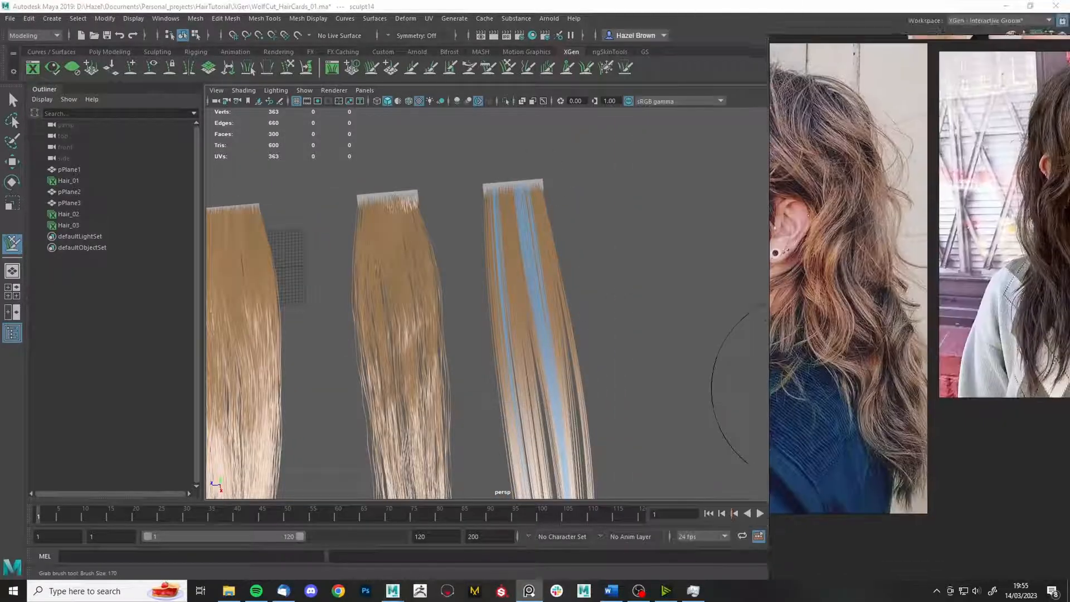
pyautogui.moveTo(722, 318)
pyautogui.keyDown('alt'); pyautogui.mouseDown()
pyautogui.moveTo(688, 278)
pyautogui.moveTo(781, 240)
pyautogui.mouseUp(); pyautogui.keyUp('alt')
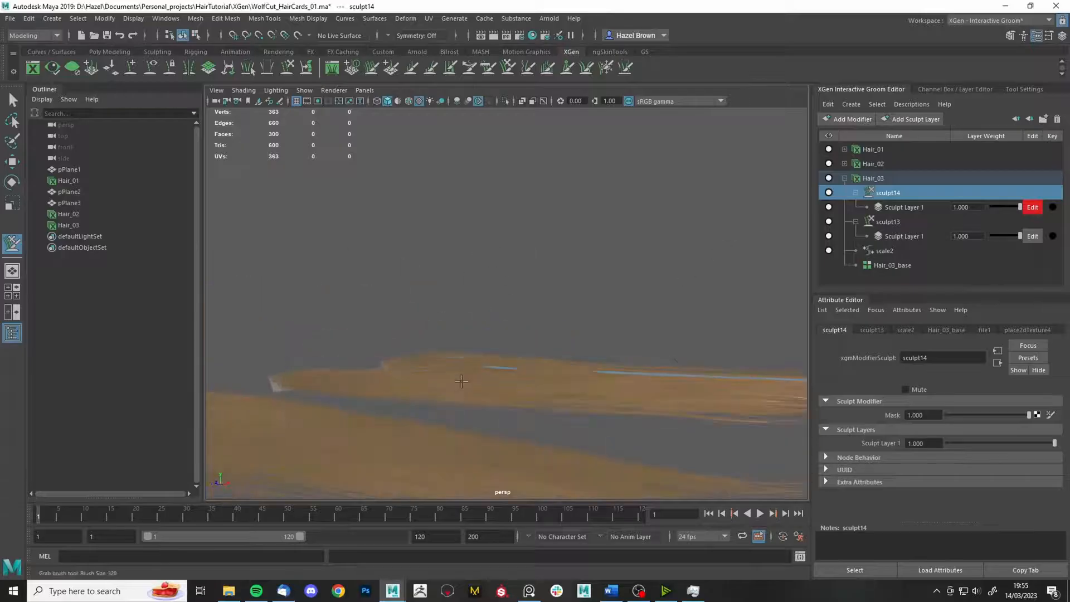
pyautogui.click(1025, 89)
pyautogui.click(897, 196)
pyautogui.moveTo(544, 345)
pyautogui.keyDown('alt'); pyautogui.mouseDown()
pyautogui.moveTo(508, 379)
pyautogui.moveTo(638, 382)
pyautogui.moveTo(719, 356)
pyautogui.moveTo(845, 173)
pyautogui.mouseUp(); pyautogui.keyUp('alt')
# - Unfreeze all strands, then try a clump stroke on the right card and undo it
pyautogui.click(861, 89)
pyautogui.click(605, 68)
pyautogui.click(1025, 89)
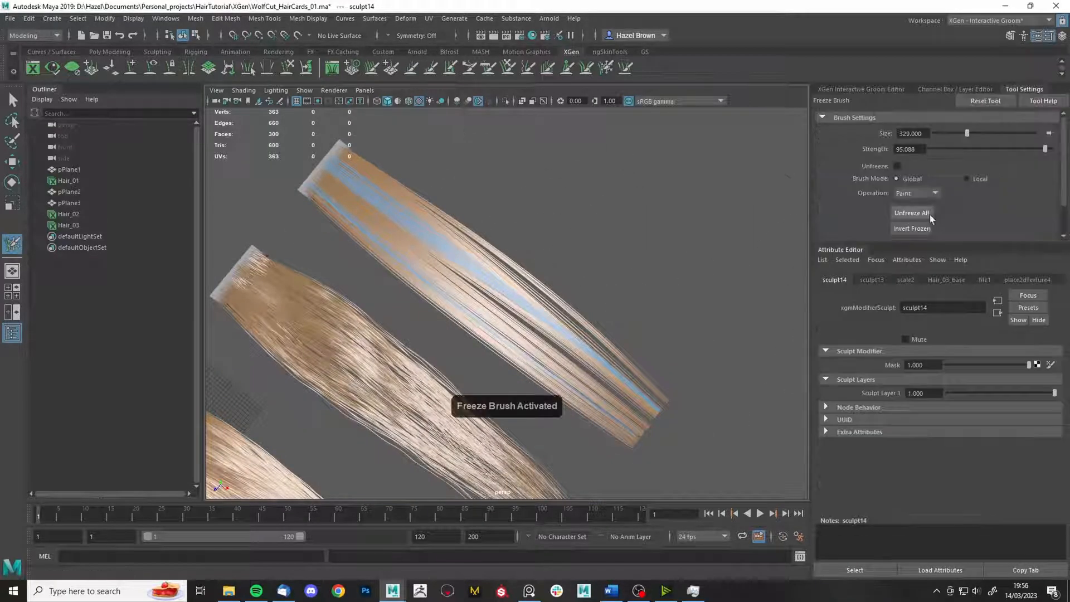
pyautogui.click(929, 215)
pyautogui.click(566, 68)
pyautogui.moveTo(641, 334); pyautogui.dragTo(688, 291)
pyautogui.hotkey('ctrl', 'z')
pyautogui.keyDown('alt'); pyautogui.moveTo(752, 279); pyautogui.dragTo(616, 292); pyautogui.keyUp('alt')
pyautogui.keyDown('alt'); pyautogui.moveTo(616, 293); pyautogui.dragTo(684, 398, button='middle'); pyautogui.keyUp('alt')
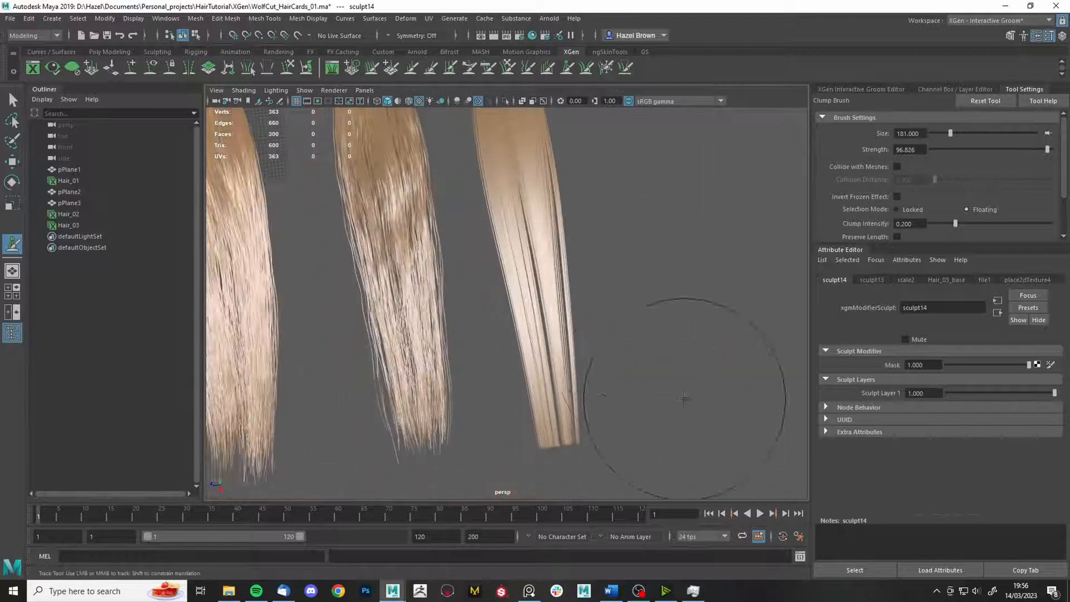
pyautogui.keyDown('alt'); pyautogui.moveTo(568, 445); pyautogui.dragTo(750, 262); pyautogui.keyUp('alt')
# - Add a noise8 modifier to Hair_03 with frequency 0.1 and magnitude 3.383
pyautogui.click(861, 89)
pyautogui.click(859, 120)
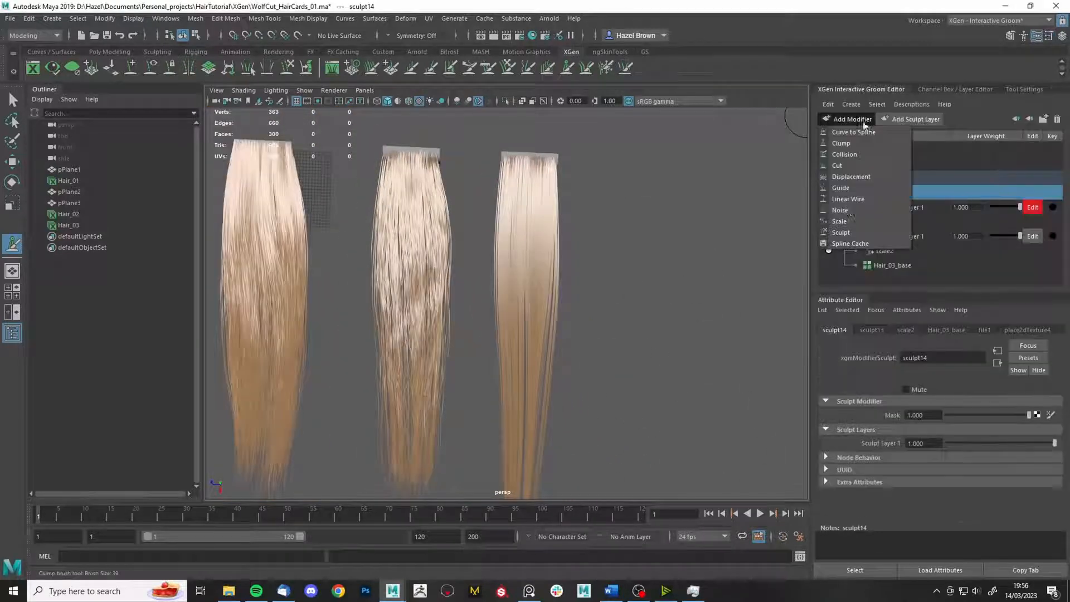
pyautogui.click(861, 210)
pyautogui.click(901, 194)
pyautogui.moveTo(954, 412)
pyautogui.mouseDown()
pyautogui.moveTo(986, 412)
pyautogui.moveTo(972, 412)
pyautogui.mouseUp()
pyautogui.doubleClick(924, 397)
pyautogui.write('0.1')
pyautogui.press('Return')
pyautogui.keyDown('alt'); pyautogui.moveTo(701, 400); pyautogui.dragTo(687, 363, button='right'); pyautogui.keyUp('alt')
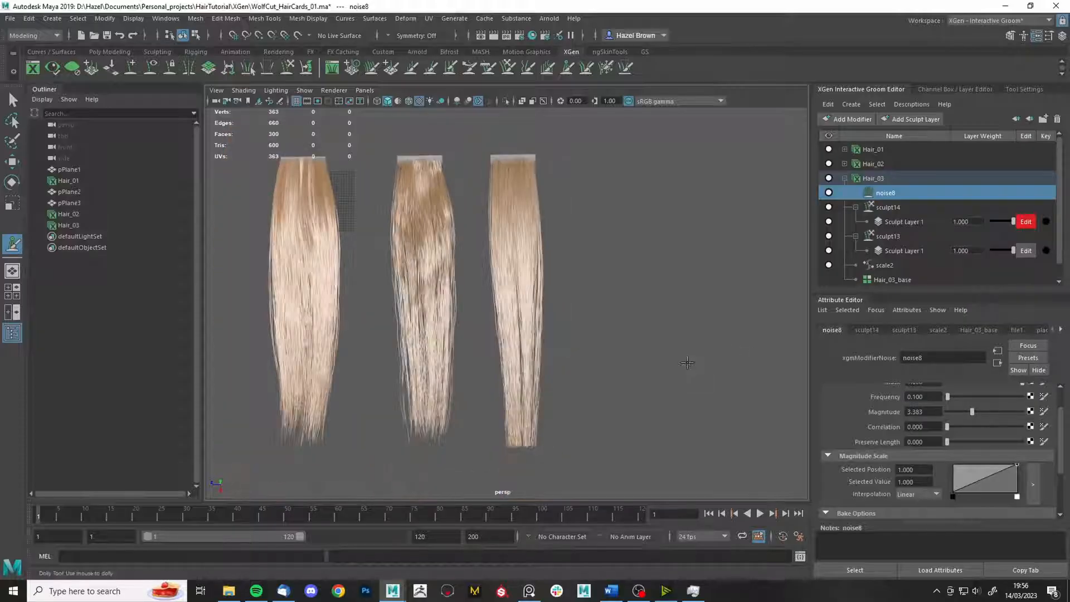
# - Select the Hair_03 description and add a new sculpt15 modifier on top
pyautogui.keyDown('alt'); pyautogui.moveTo(642, 308); pyautogui.dragTo(616, 305); pyautogui.keyUp('alt')
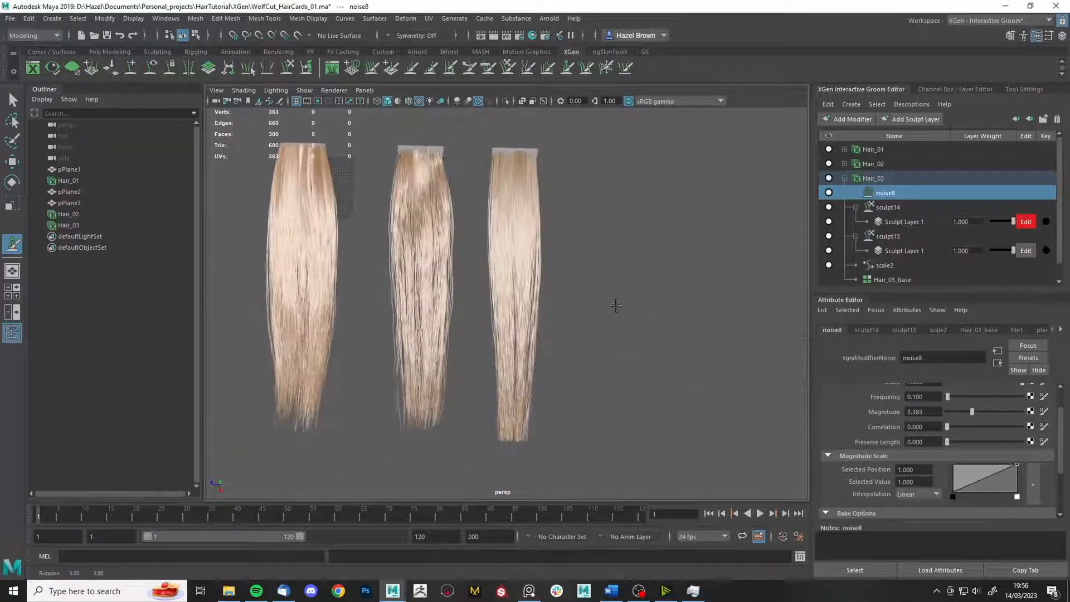
pyautogui.click(874, 178)
pyautogui.keyDown('alt'); pyautogui.moveTo(713, 279); pyautogui.dragTo(691, 312); pyautogui.keyUp('alt')
pyautogui.keyDown('alt'); pyautogui.moveTo(646, 340); pyautogui.dragTo(669, 394, button='right'); pyautogui.keyUp('alt')
pyautogui.keyDown('alt'); pyautogui.moveTo(669, 394); pyautogui.dragTo(691, 334); pyautogui.keyUp('alt')
pyautogui.click(853, 119)
pyautogui.click(857, 192)
# - Freeze a column of strands on the right card with the freeze brush
pyautogui.click(606, 69)
pyautogui.keyDown('alt'); pyautogui.moveTo(586, 184); pyautogui.dragTo(625, 223, button='right'); pyautogui.keyUp('alt')
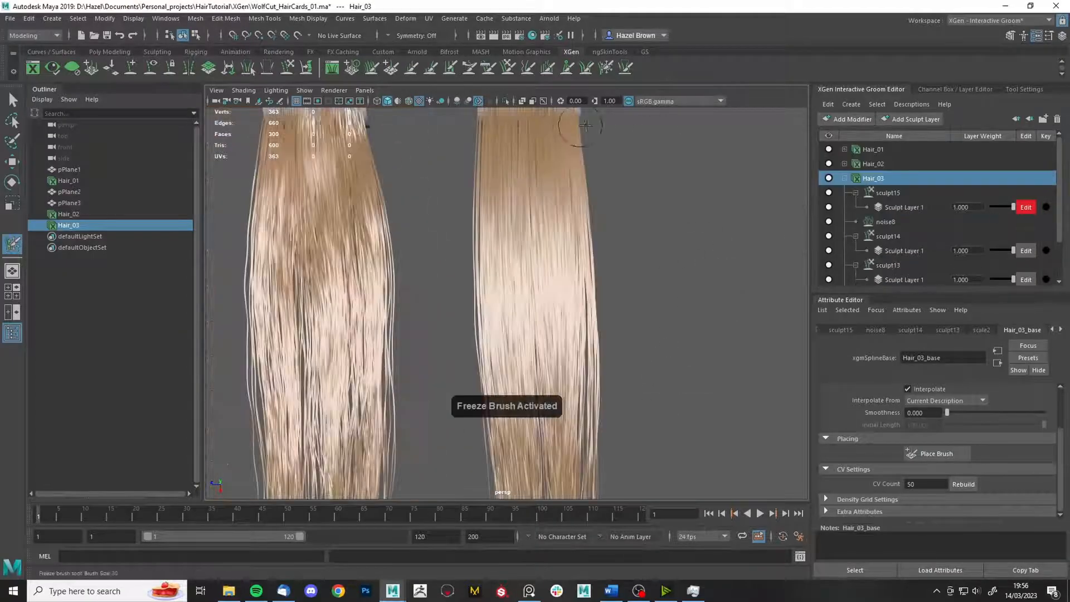
pyautogui.keyDown('alt'); pyautogui.moveTo(591, 301); pyautogui.dragTo(587, 243); pyautogui.keyUp('alt')
pyautogui.click(573, 260)
pyautogui.keyDown('alt'); pyautogui.moveTo(573, 261); pyautogui.dragTo(561, 224, button='middle'); pyautogui.keyUp('alt')
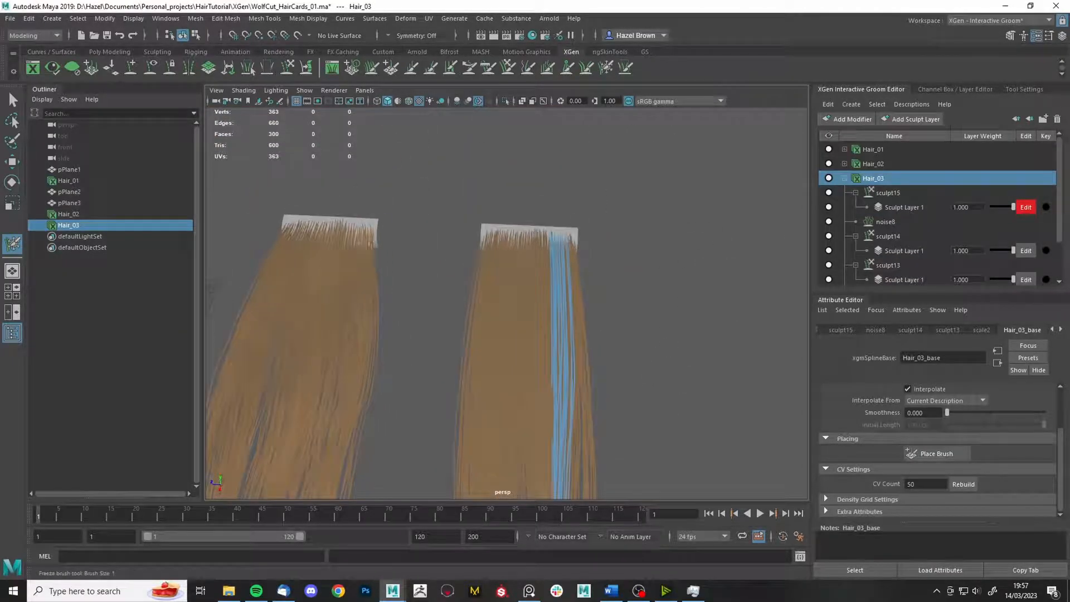
pyautogui.keyDown('alt'); pyautogui.moveTo(498, 237); pyautogui.dragTo(516, 289); pyautogui.keyUp('alt')
pyautogui.keyDown('alt'); pyautogui.moveTo(557, 234); pyautogui.dragTo(519, 189, button='right'); pyautogui.keyUp('alt')
# - Enlarge the clump brush
pyautogui.click(567, 69)
pyautogui.press('b')
pyautogui.moveTo(716, 304); pyautogui.dragTo(750, 301)
pyautogui.moveTo(548, 486)
pyautogui.keyDown('alt'); pyautogui.mouseDown(button='middle')
pyautogui.moveTo(547, 406)
pyautogui.moveTo(582, 320)
pyautogui.mouseUp(button='middle'); pyautogui.keyUp('alt')
pyautogui.keyDown('alt'); pyautogui.moveTo(582, 320); pyautogui.dragTo(556, 215); pyautogui.keyUp('alt')
# - Use the grab brush to clear the frozen strands on Hair_03, then return to selection
pyautogui.click(508, 69)
pyautogui.moveTo(568, 320)
pyautogui.keyDown('alt'); pyautogui.mouseDown()
pyautogui.moveTo(600, 346)
pyautogui.moveTo(586, 478)
pyautogui.mouseUp(); pyautogui.keyUp('alt')
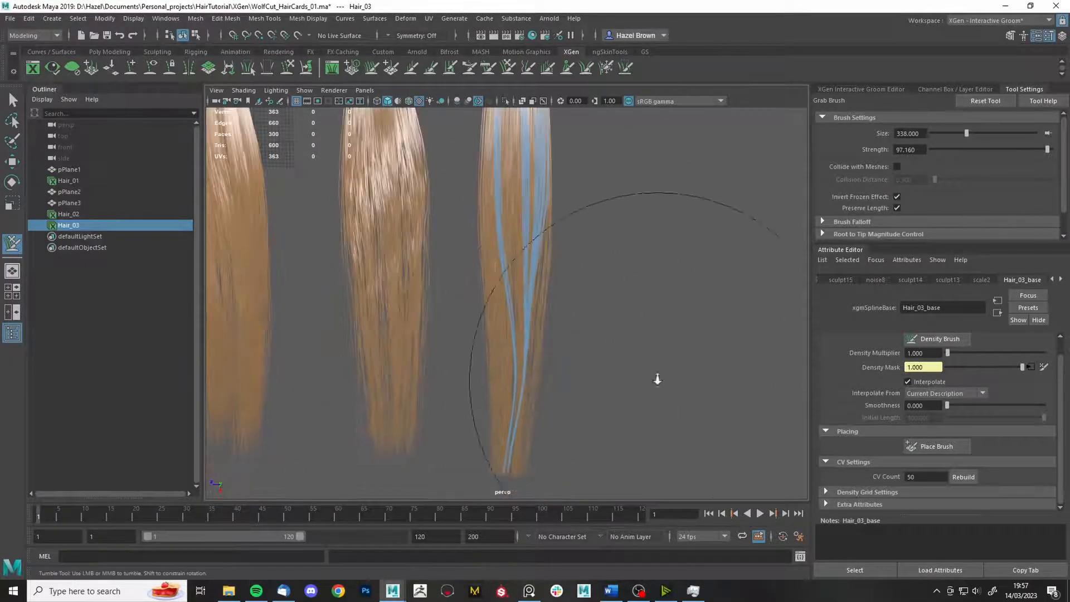
pyautogui.keyDown('alt'); pyautogui.moveTo(658, 375); pyautogui.dragTo(541, 492, button='right'); pyautogui.keyUp('alt')
pyautogui.keyDown('ctrl'); pyautogui.keyDown('shift'); pyautogui.click(631, 223); pyautogui.keyUp('shift'); pyautogui.keyUp('ctrl')
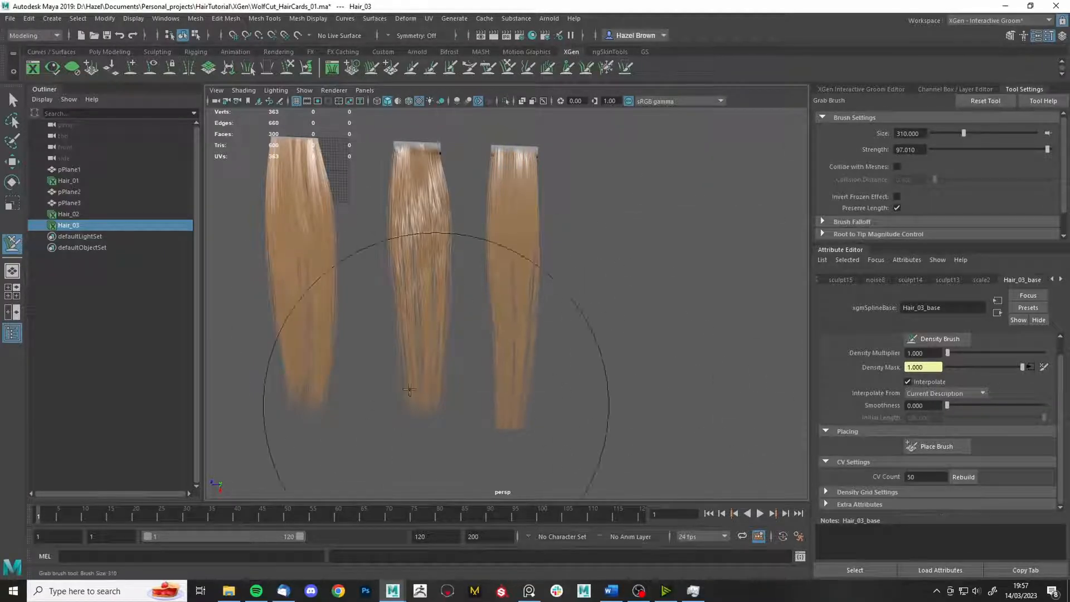
pyautogui.keyDown('alt'); pyautogui.moveTo(391, 310); pyautogui.dragTo(384, 207); pyautogui.keyUp('alt')
pyautogui.keyDown('alt'); pyautogui.moveTo(586, 223); pyautogui.dragTo(595, 260); pyautogui.keyUp('alt')
pyautogui.moveTo(595, 261)
pyautogui.keyDown('alt'); pyautogui.mouseDown(button='right')
pyautogui.moveTo(602, 217)
pyautogui.moveTo(619, 209)
pyautogui.moveTo(605, 234)
pyautogui.mouseUp(button='right'); pyautogui.keyUp('alt')
pyautogui.keyDown('alt'); pyautogui.moveTo(571, 356); pyautogui.dragTo(403, 175); pyautogui.keyUp('alt')
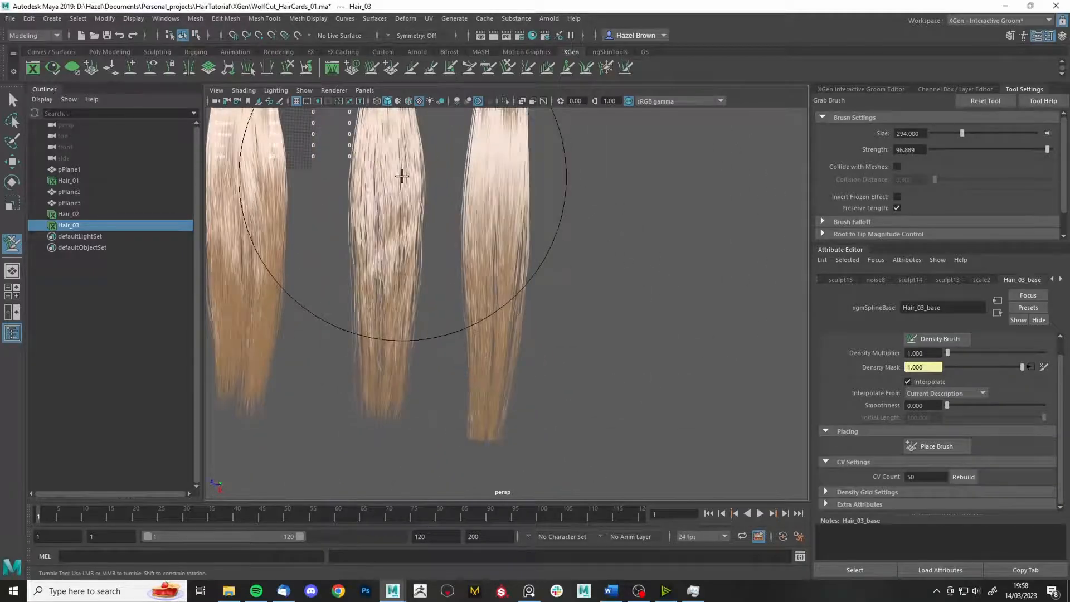
pyautogui.keyDown('alt'); pyautogui.moveTo(504, 282); pyautogui.dragTo(575, 279); pyautogui.keyUp('alt')
pyautogui.press('q')
pyautogui.keyDown('alt'); pyautogui.moveTo(574, 278); pyautogui.dragTo(619, 256, button='right'); pyautogui.keyUp('alt')
# - Set Hair_03's Density Multiplier to 0.6 and select the sculpt15 modifier
pyautogui.click(864, 90)
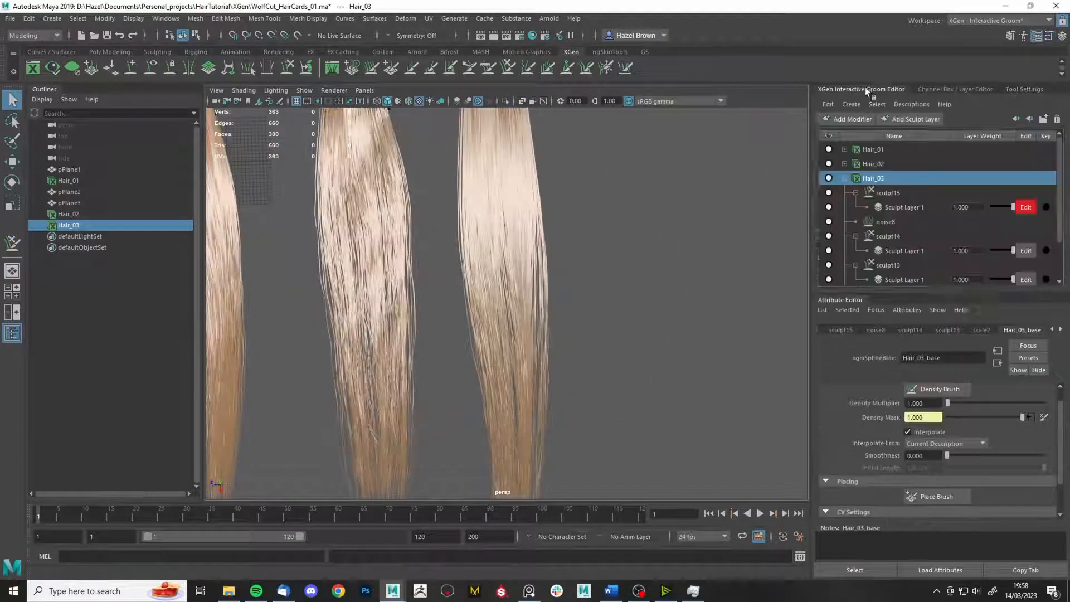
pyautogui.scroll(1, 941, 419)
pyautogui.moveTo(940, 419); pyautogui.dragTo(845, 397)
pyautogui.write('0.6')
pyautogui.press('Return')
pyautogui.keyDown('alt'); pyautogui.moveTo(397, 400); pyautogui.dragTo(645, 396); pyautogui.keyUp('alt')
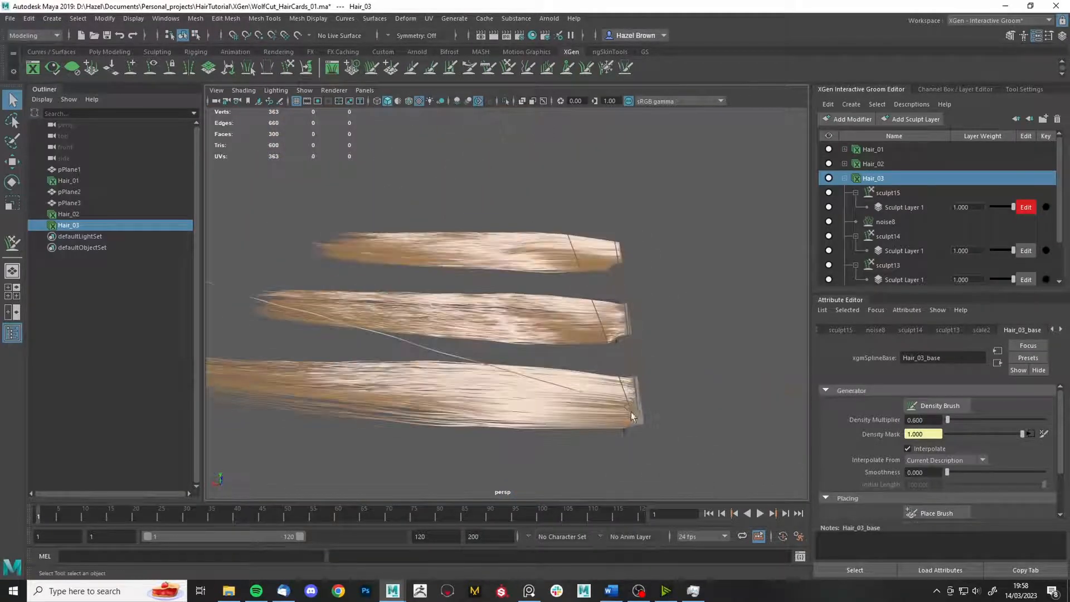
pyautogui.click(879, 194)
pyautogui.click(606, 67)
# - Stop ignoring back-facing strands, and enable grab brush Invert Frozen Effect and Preserve Length
pyautogui.keyDown('alt'); pyautogui.moveTo(657, 199); pyautogui.dragTo(585, 151); pyautogui.keyUp('alt')
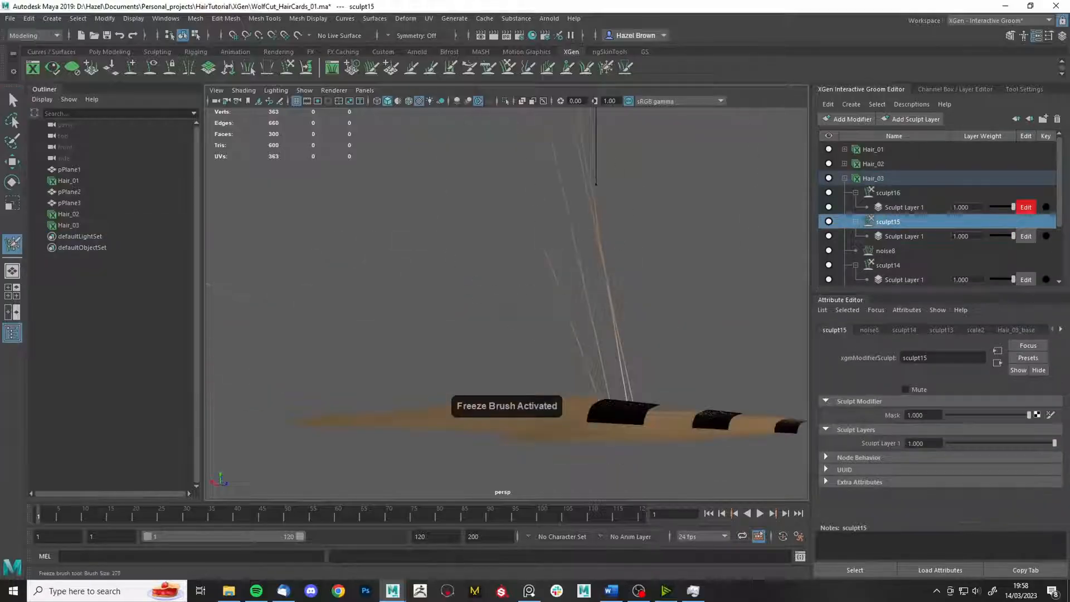
pyautogui.moveTo(412, 256)
pyautogui.keyDown('alt'); pyautogui.mouseDown()
pyautogui.moveTo(497, 217)
pyautogui.moveTo(428, 278)
pyautogui.moveTo(496, 283)
pyautogui.mouseUp(); pyautogui.keyUp('alt')
pyautogui.click(1025, 89)
pyautogui.scroll(2, 896, 216)
pyautogui.click(899, 214)
pyautogui.click(508, 67)
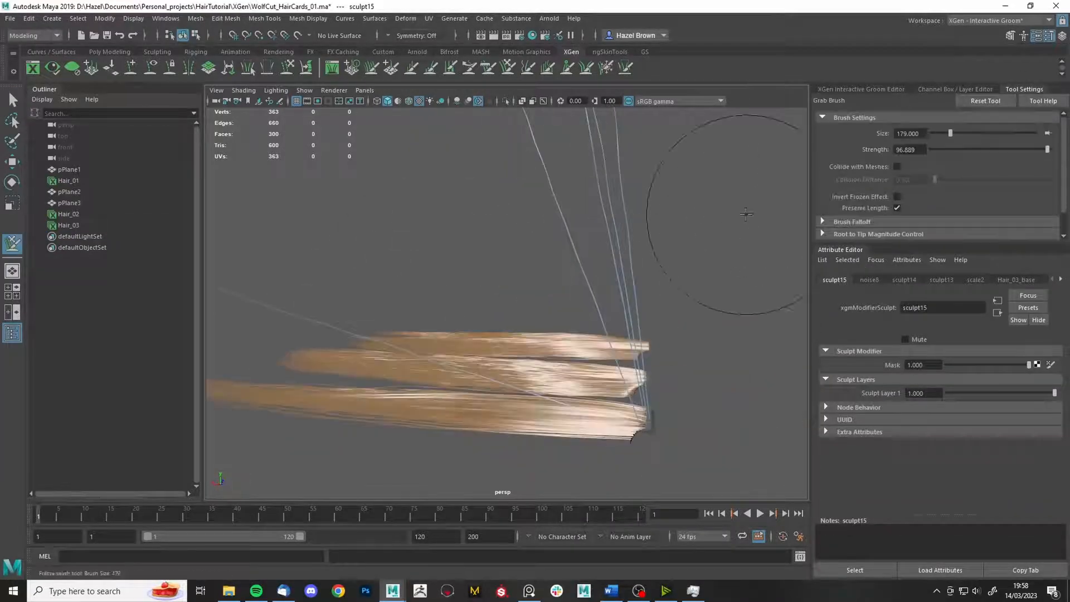
pyautogui.click(896, 198)
pyautogui.click(896, 208)
# - Grab stray strands on the card back into shape with a slightly larger brush
pyautogui.moveTo(415, 218); pyautogui.dragTo(413, 172)
pyautogui.keyDown('alt'); pyautogui.moveTo(390, 284); pyautogui.dragTo(496, 265, button='middle'); pyautogui.keyUp('alt')
pyautogui.keyDown('alt'); pyautogui.moveTo(387, 295); pyautogui.dragTo(739, 398); pyautogui.keyUp('alt')
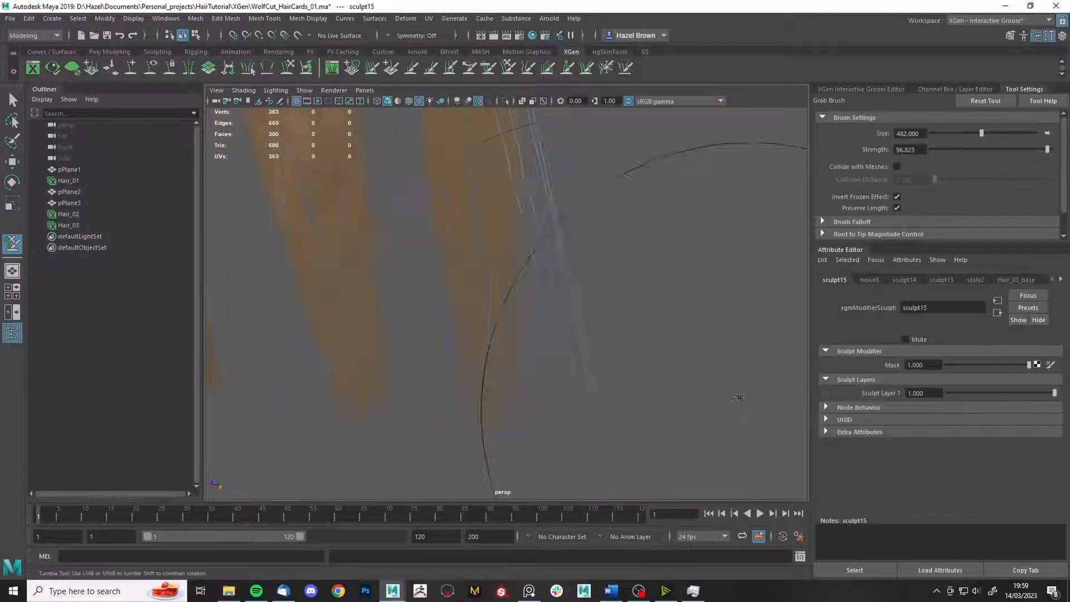
pyautogui.moveTo(619, 375)
pyautogui.keyDown('alt'); pyautogui.mouseDown()
pyautogui.moveTo(480, 344)
pyautogui.moveTo(471, 191)
pyautogui.moveTo(669, 186)
pyautogui.moveTo(502, 322)
pyautogui.moveTo(575, 423)
pyautogui.moveTo(710, 375)
pyautogui.moveTo(492, 258)
pyautogui.mouseUp(); pyautogui.keyUp('alt')
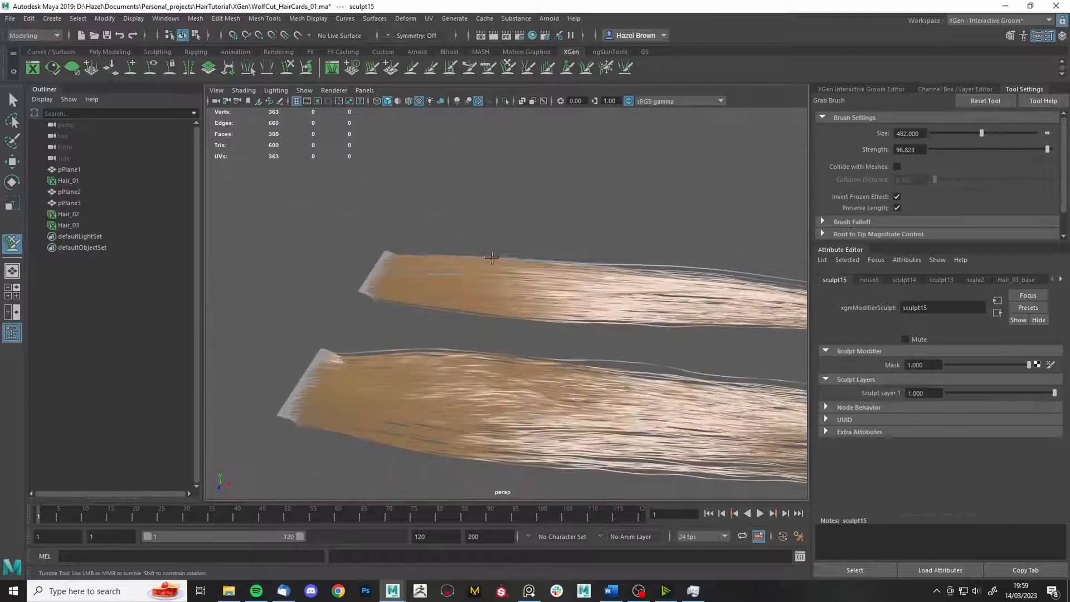
pyautogui.keyDown('alt'); pyautogui.moveTo(415, 271); pyautogui.dragTo(544, 226); pyautogui.keyUp('alt')
pyautogui.moveTo(544, 226)
pyautogui.keyDown('alt'); pyautogui.mouseDown()
pyautogui.moveTo(624, 308)
pyautogui.moveTo(613, 306)
pyautogui.mouseUp(); pyautogui.keyUp('alt')
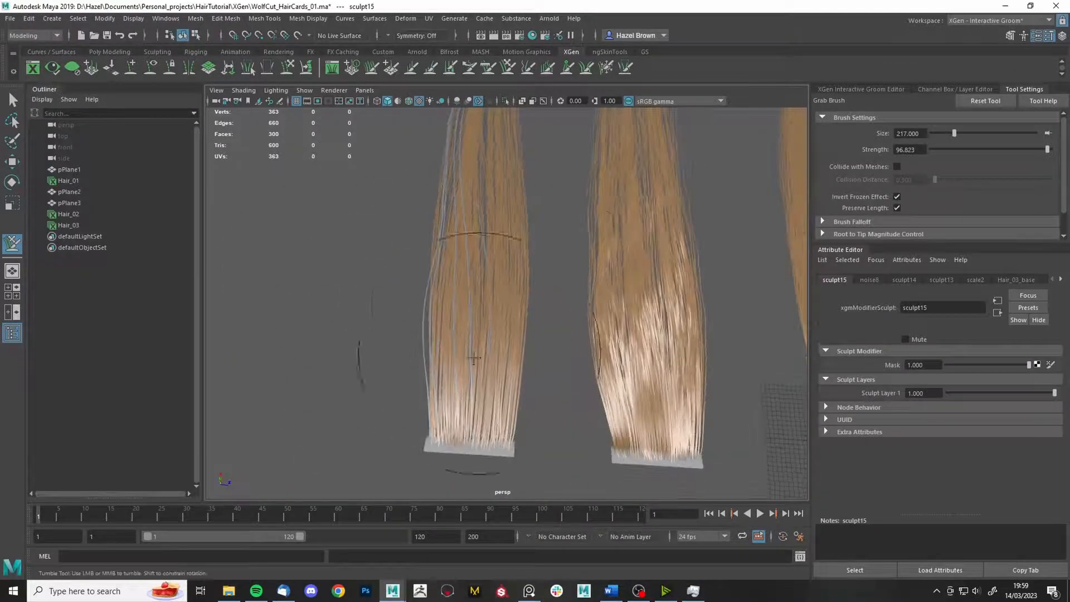
pyautogui.keyDown('alt'); pyautogui.moveTo(535, 299); pyautogui.dragTo(522, 326); pyautogui.keyUp('alt')
pyautogui.keyDown('alt'); pyautogui.moveTo(522, 326); pyautogui.dragTo(476, 250, button='middle'); pyautogui.keyUp('alt')
# - Switch between clump and grab brushes, dismiss the mail notification, and return to selection
pyautogui.press('c')
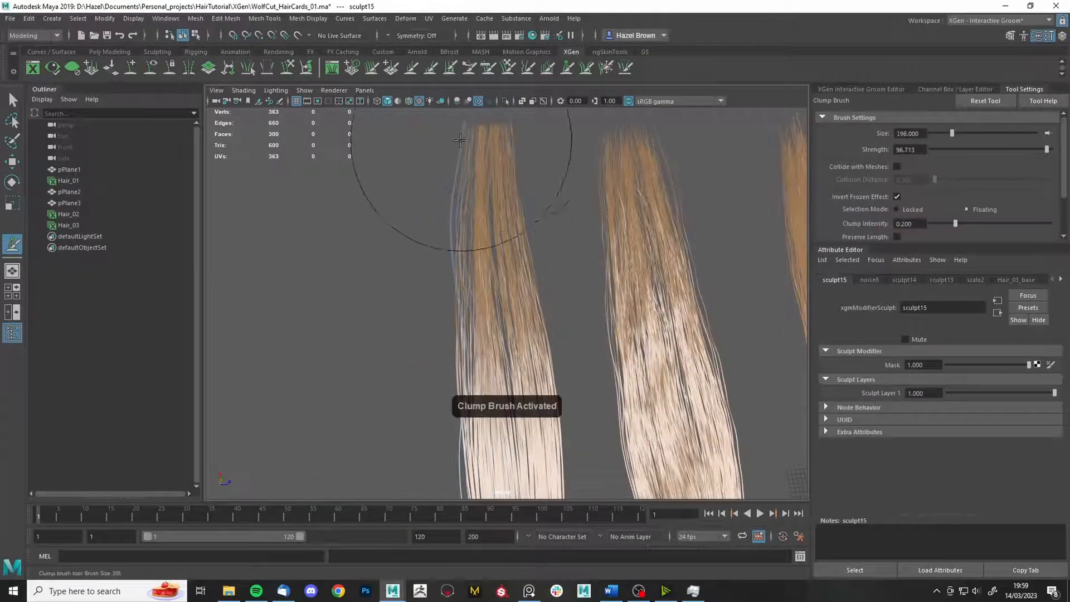
pyautogui.moveTo(437, 162)
pyautogui.keyDown('alt'); pyautogui.mouseDown()
pyautogui.moveTo(554, 382)
pyautogui.moveTo(781, 390)
pyautogui.mouseUp(); pyautogui.keyUp('alt')
pyautogui.click(1056, 539)
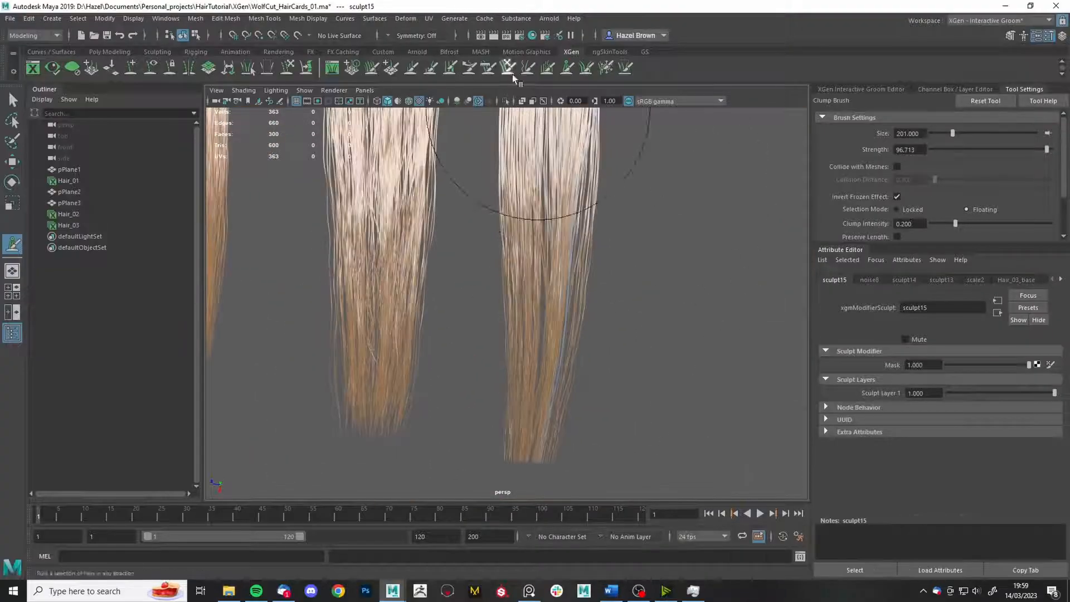
pyautogui.press('g')
pyautogui.keyDown('alt'); pyautogui.moveTo(621, 406); pyautogui.dragTo(650, 281); pyautogui.keyUp('alt')
pyautogui.keyDown('alt'); pyautogui.moveTo(650, 281); pyautogui.dragTo(684, 306, button='right'); pyautogui.keyUp('alt')
pyautogui.press('q')
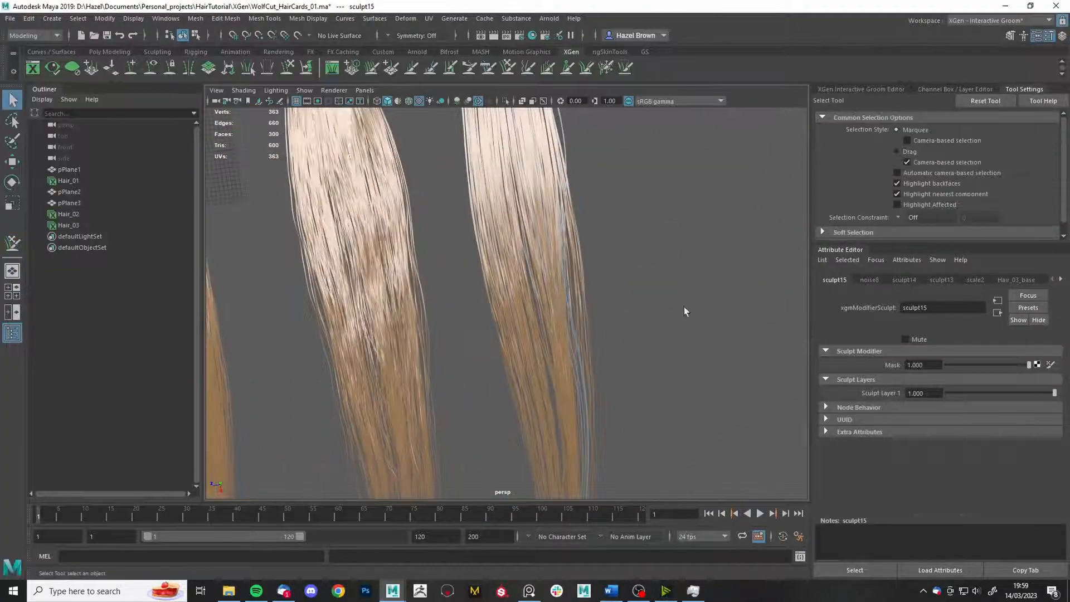
# - Select the sculpt16 layer and freeze a band of strands on the right card
pyautogui.click(861, 89)
pyautogui.click(843, 119)
pyautogui.click(889, 194)
pyautogui.click(606, 68)
pyautogui.click(1025, 89)
pyautogui.scroll(-5, 929, 226)
pyautogui.scroll(5, 930, 226)
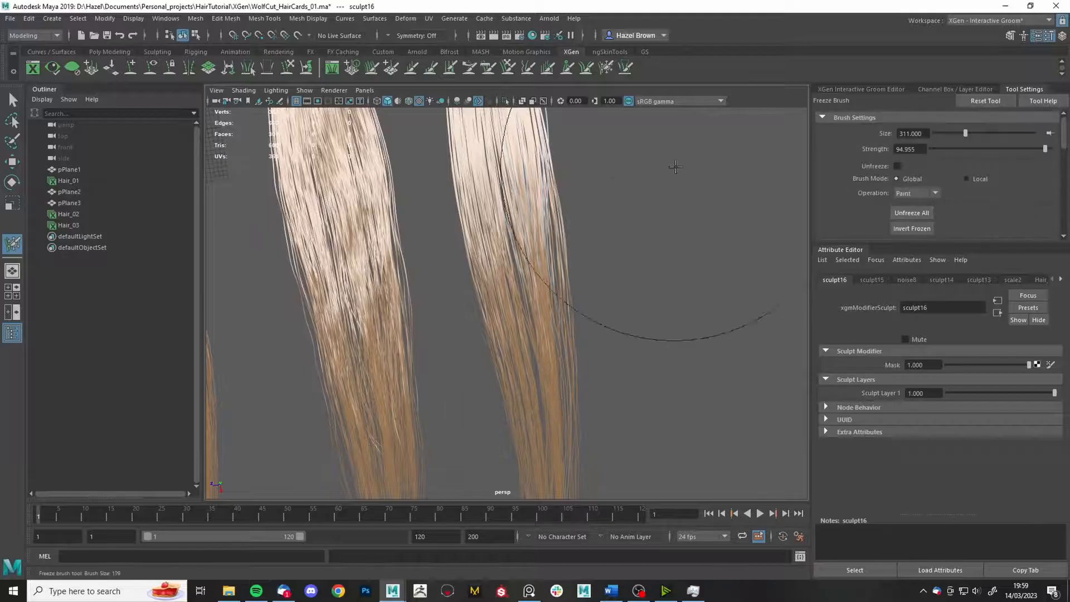
pyautogui.keyDown('alt'); pyautogui.moveTo(649, 265); pyautogui.dragTo(691, 282, button='right'); pyautogui.keyUp('alt')
pyautogui.moveTo(595, 335); pyautogui.dragTo(592, 312)
pyautogui.keyDown('alt'); pyautogui.moveTo(592, 312); pyautogui.dragTo(575, 301, button='right'); pyautogui.keyUp('alt')
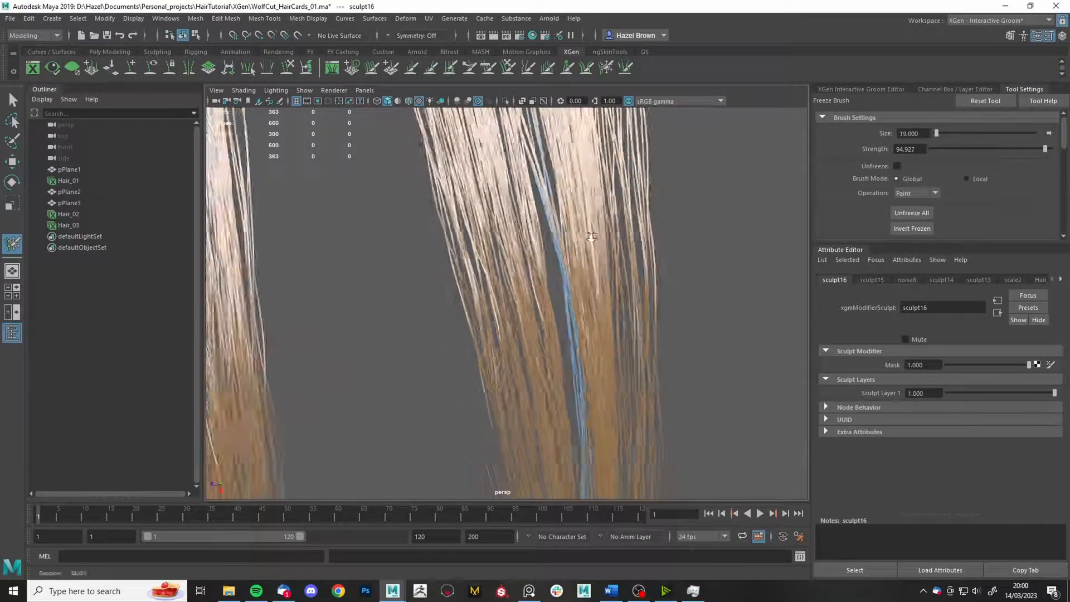
pyautogui.keyDown('alt'); pyautogui.moveTo(574, 301); pyautogui.dragTo(554, 111); pyautogui.keyUp('alt')
# - Freeze more strands along the gap in the hair clump, then return to the grab brush
pyautogui.click(508, 68)
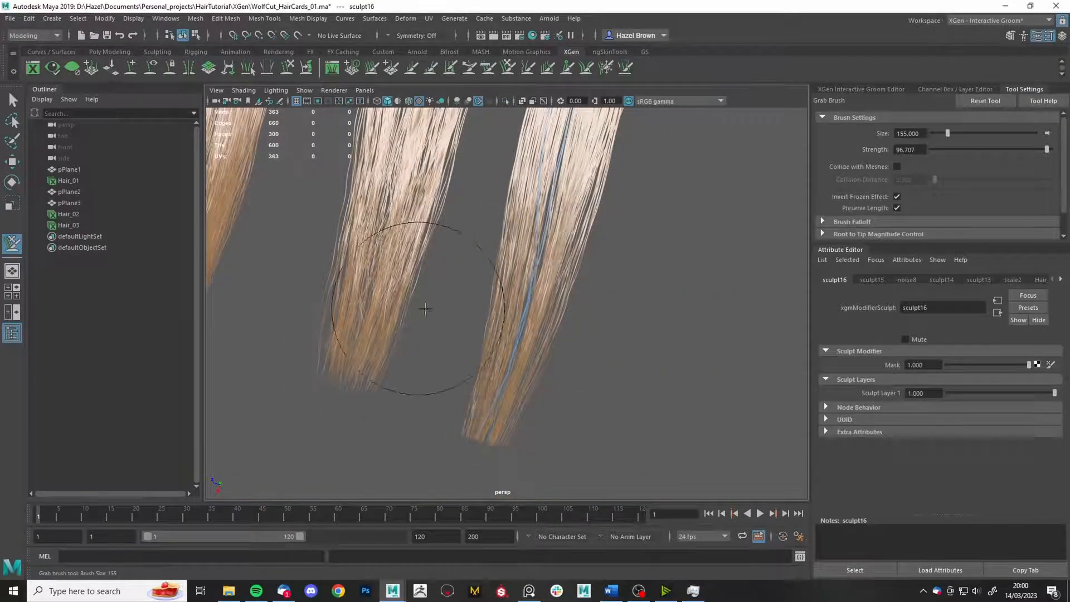
pyautogui.keyDown('alt'); pyautogui.moveTo(592, 304); pyautogui.dragTo(414, 376, button='middle'); pyautogui.keyUp('alt')
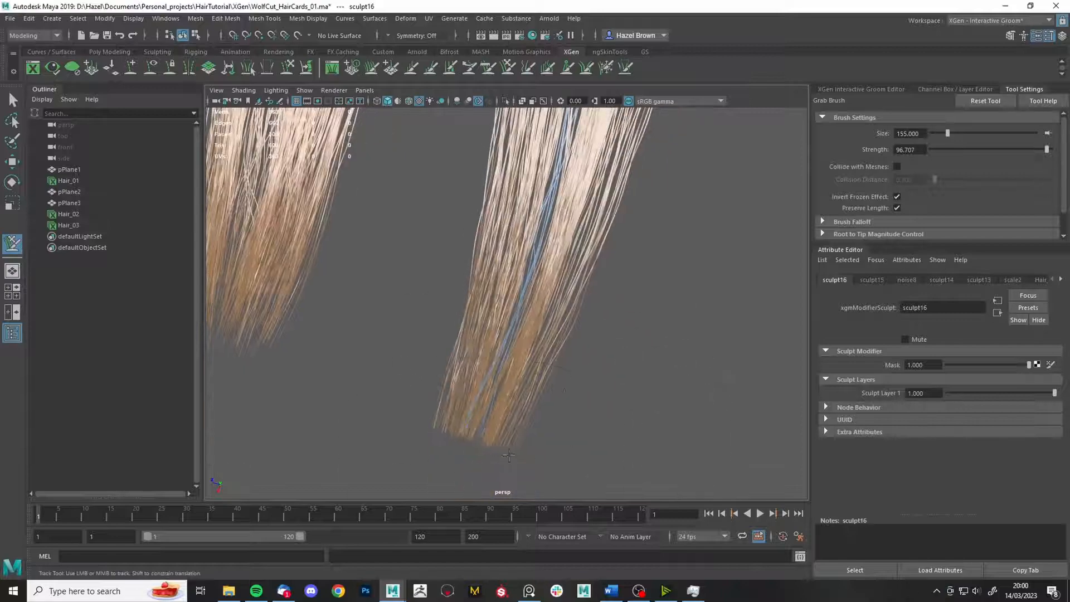
pyautogui.moveTo(574, 384)
pyautogui.keyDown('alt'); pyautogui.mouseDown(button='middle')
pyautogui.moveTo(554, 370)
pyautogui.moveTo(526, 485)
pyautogui.mouseUp(button='middle'); pyautogui.keyUp('alt')
pyautogui.keyDown('alt'); pyautogui.moveTo(426, 320); pyautogui.dragTo(591, 279, button='right'); pyautogui.keyUp('alt')
pyautogui.click(606, 68)
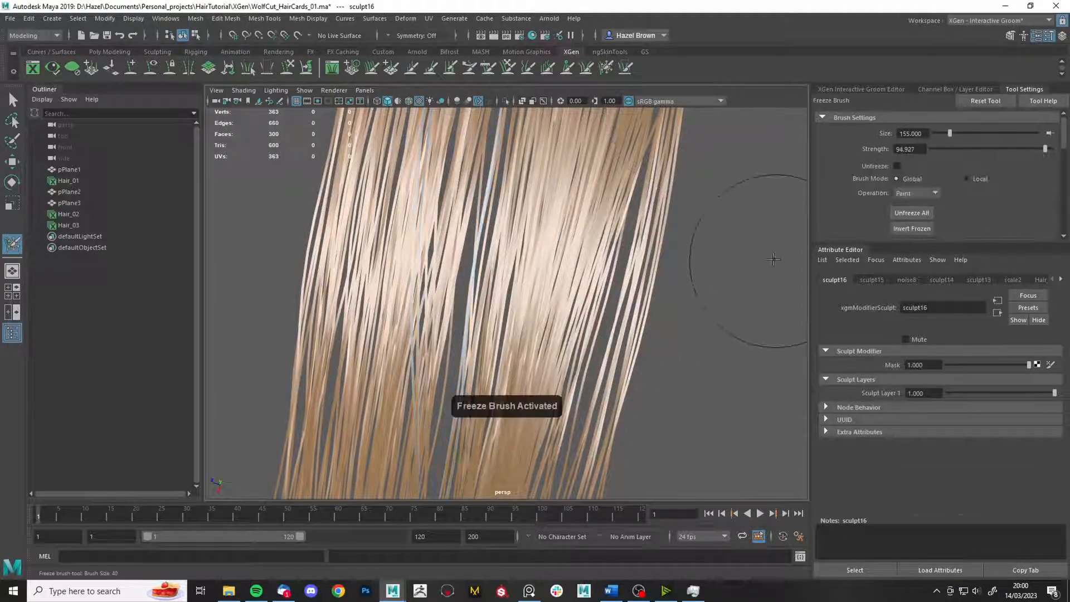
pyautogui.moveTo(458, 272); pyautogui.dragTo(482, 124)
pyautogui.scroll(-5, 483, 124)
pyautogui.click(508, 68)
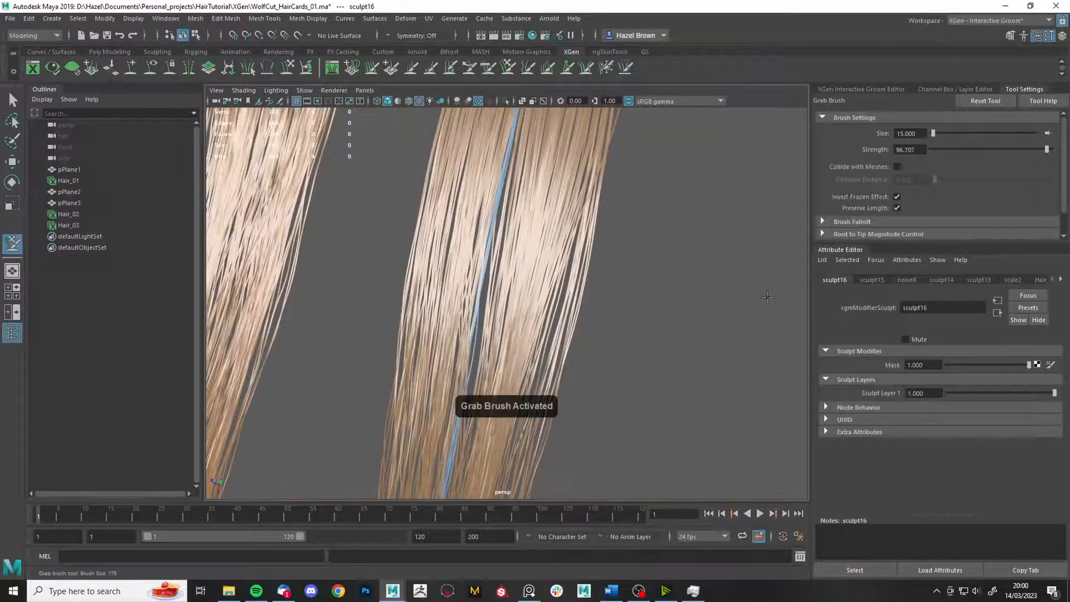
pyautogui.scroll(-10, 574, 303)
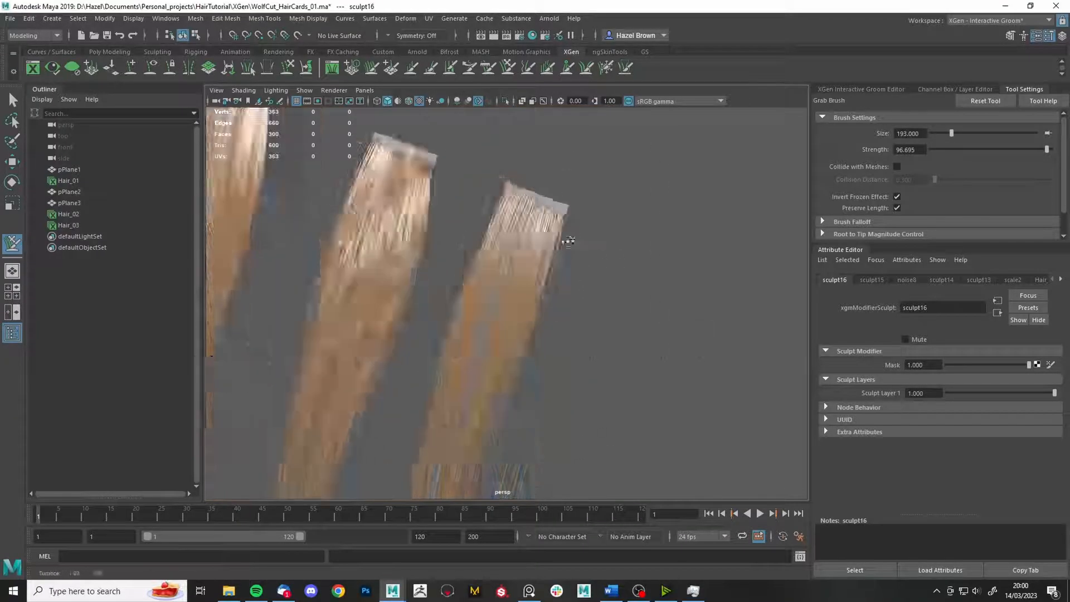
pyautogui.press('q')
pyautogui.click(861, 89)
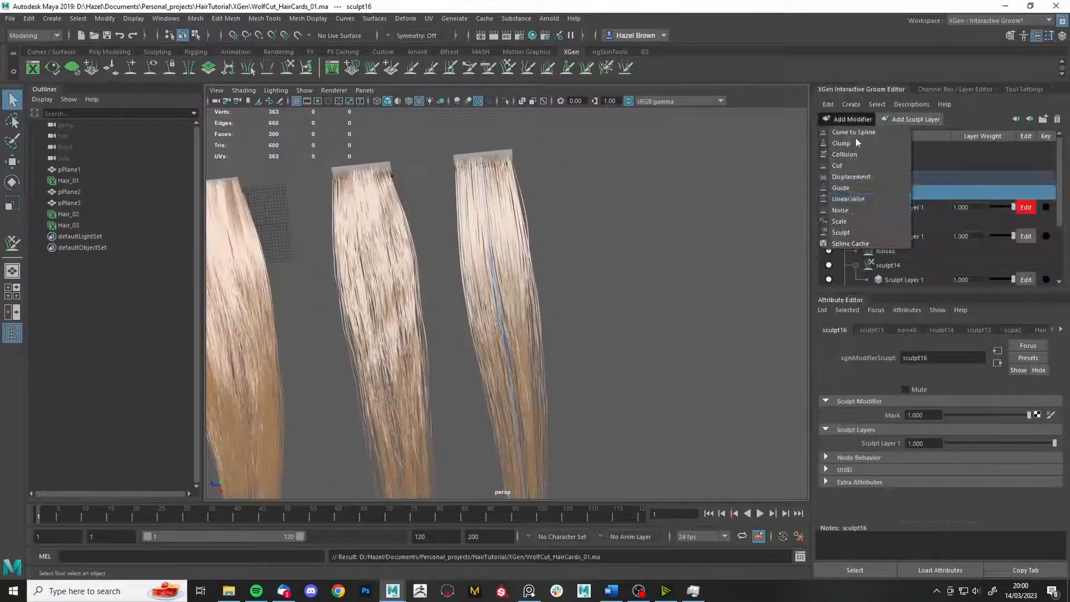
# - Add a noise modifier to Hair_03 and adjust its magnitude and frequency
pyautogui.click(865, 194)
pyautogui.moveTo(955, 446); pyautogui.dragTo(988, 445)
pyautogui.moveTo(955, 431); pyautogui.dragTo(948, 432)
pyautogui.keyDown('alt'); pyautogui.moveTo(756, 302); pyautogui.dragTo(746, 411, button='middle'); pyautogui.keyUp('alt')
# - Create a black-starting mask map named 'noisemask' for the noise modifier
pyautogui.click(1044, 415)
pyautogui.click(634, 269)
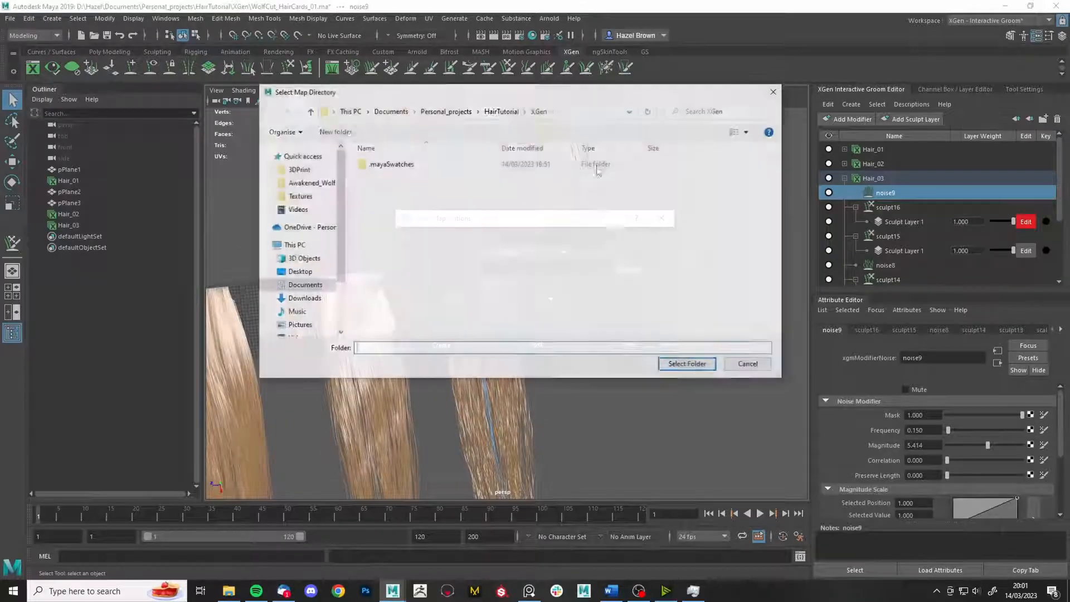
pyautogui.click(688, 364)
pyautogui.moveTo(508, 238); pyautogui.dragTo(378, 214)
pyautogui.write('noisemask')
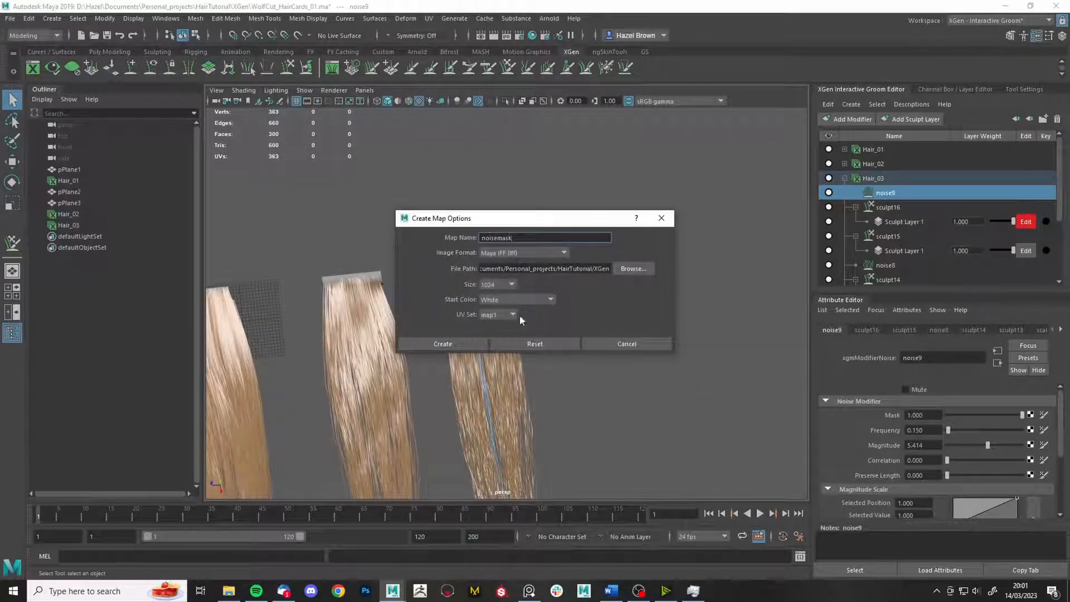
pyautogui.click(518, 301)
pyautogui.click(492, 334)
pyautogui.click(444, 344)
# - Frame the full-length cards and commit noise9's frequency of 0.050
pyautogui.keyDown('alt'); pyautogui.moveTo(589, 296); pyautogui.dragTo(581, 381, button='middle'); pyautogui.keyUp('alt')
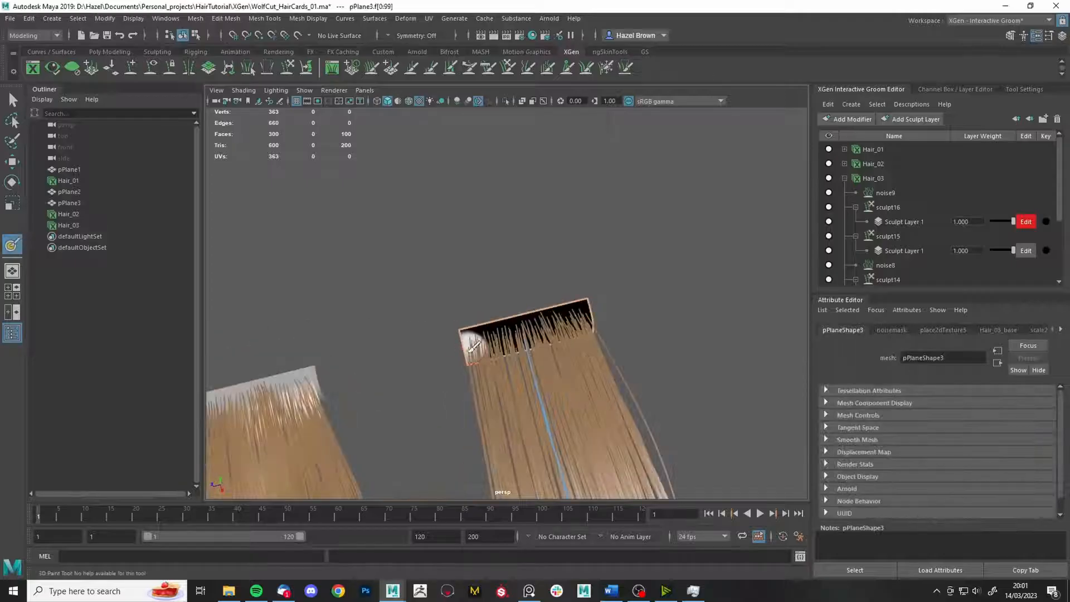
pyautogui.keyDown('alt'); pyautogui.moveTo(592, 313); pyautogui.dragTo(583, 330); pyautogui.keyUp('alt')
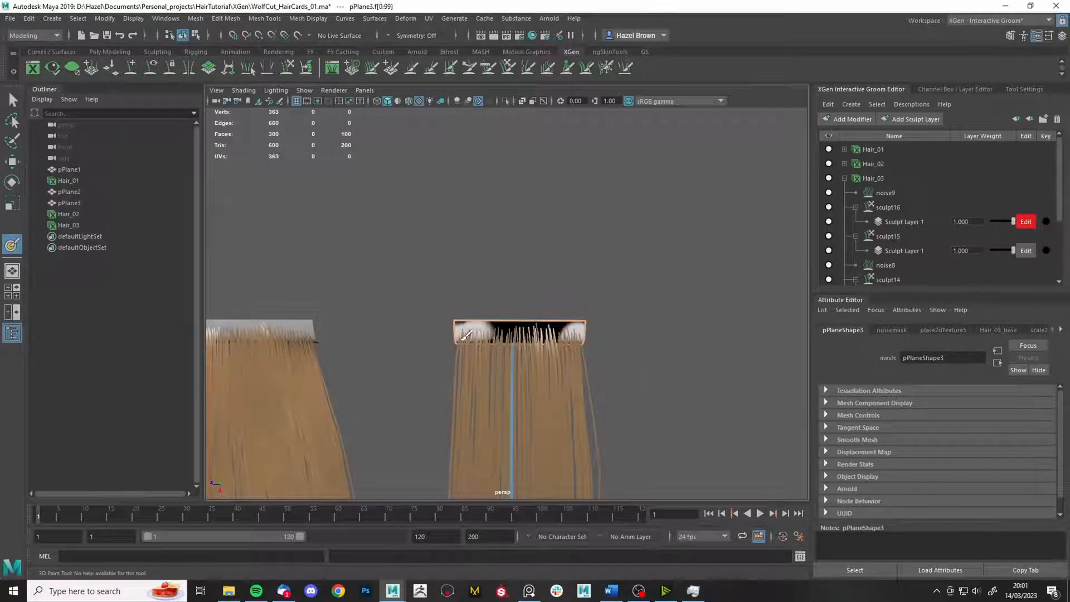
pyautogui.scroll(-5, 467, 335)
pyautogui.keyDown('alt'); pyautogui.moveTo(583, 385); pyautogui.dragTo(574, 215, button='middle'); pyautogui.keyUp('alt')
pyautogui.keyDown('alt'); pyautogui.moveTo(574, 216); pyautogui.dragTo(549, 208); pyautogui.keyUp('alt')
pyautogui.click(882, 193)
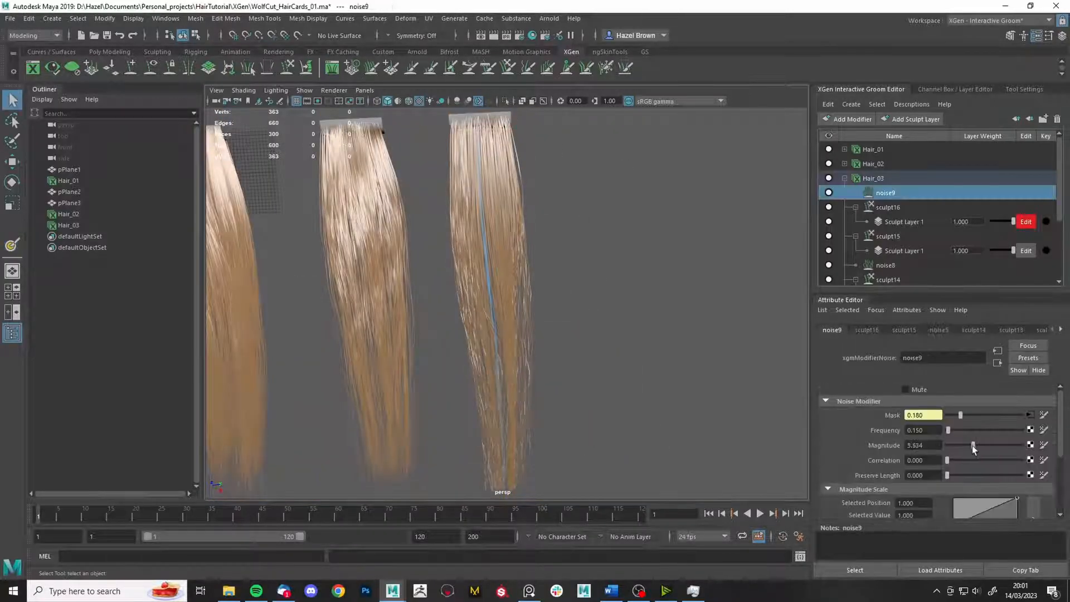
pyautogui.press('Return')
# - Add a new sculpt17 modifier above noise9
pyautogui.moveTo(613, 321)
pyautogui.keyDown('alt'); pyautogui.mouseDown()
pyautogui.moveTo(633, 342)
pyautogui.moveTo(631, 304)
pyautogui.mouseUp(); pyautogui.keyUp('alt')
pyautogui.click(850, 119)
pyautogui.click(876, 224)
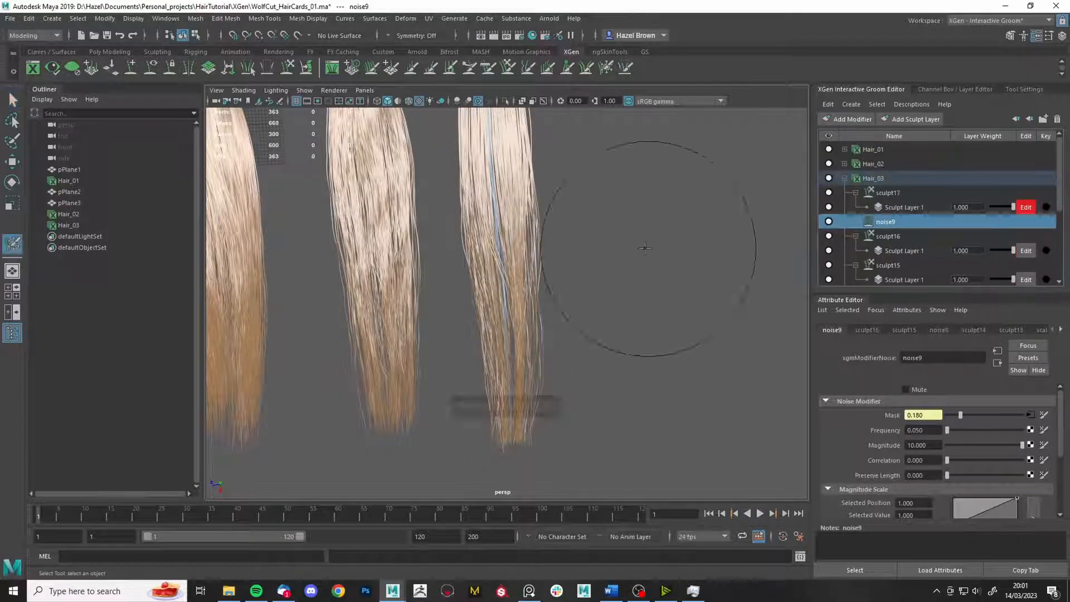
# - Shrink the freeze brush and adjust the noise modifier's magnitude ramp near the roots
pyautogui.moveTo(645, 248); pyautogui.dragTo(574, 248)
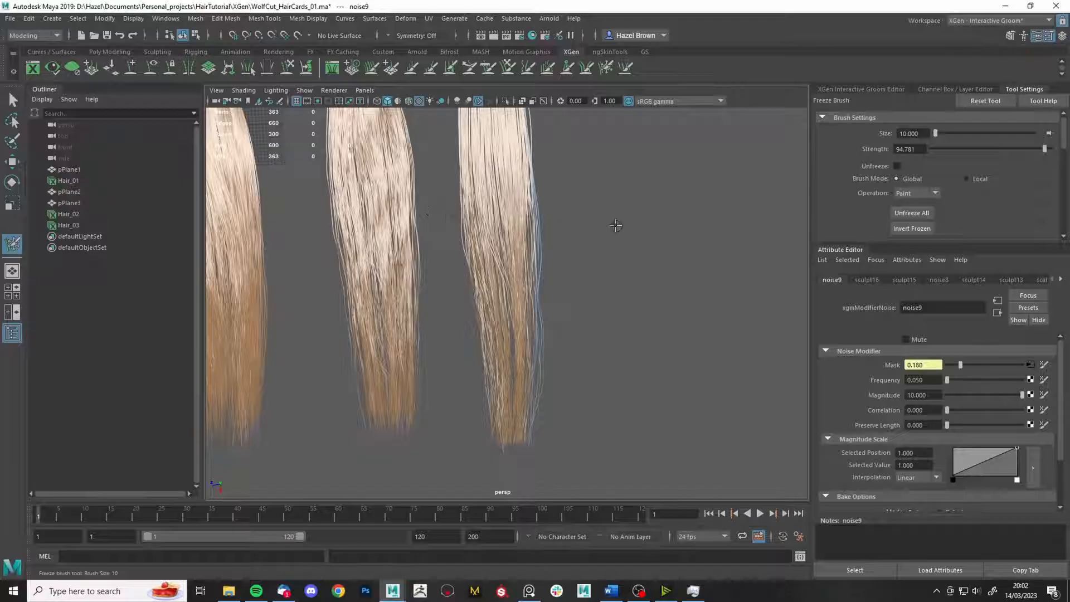
pyautogui.click(861, 89)
pyautogui.moveTo(955, 472); pyautogui.dragTo(968, 463)
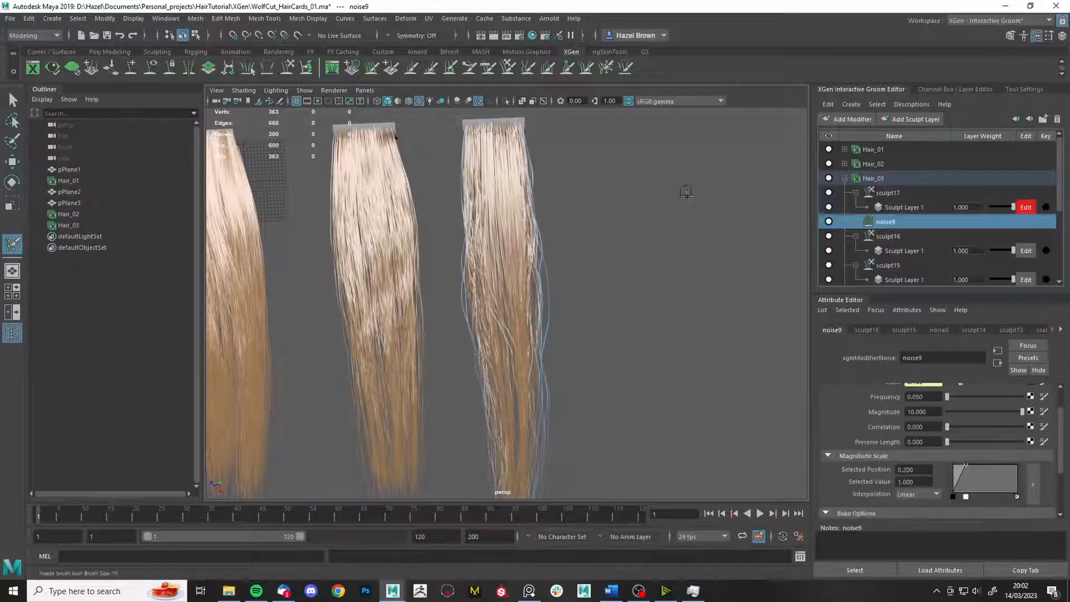
pyautogui.press('g')
pyautogui.keyDown('alt'); pyautogui.moveTo(589, 391); pyautogui.dragTo(592, 337, button='middle'); pyautogui.keyUp('alt')
pyautogui.scroll(1, 961, 437)
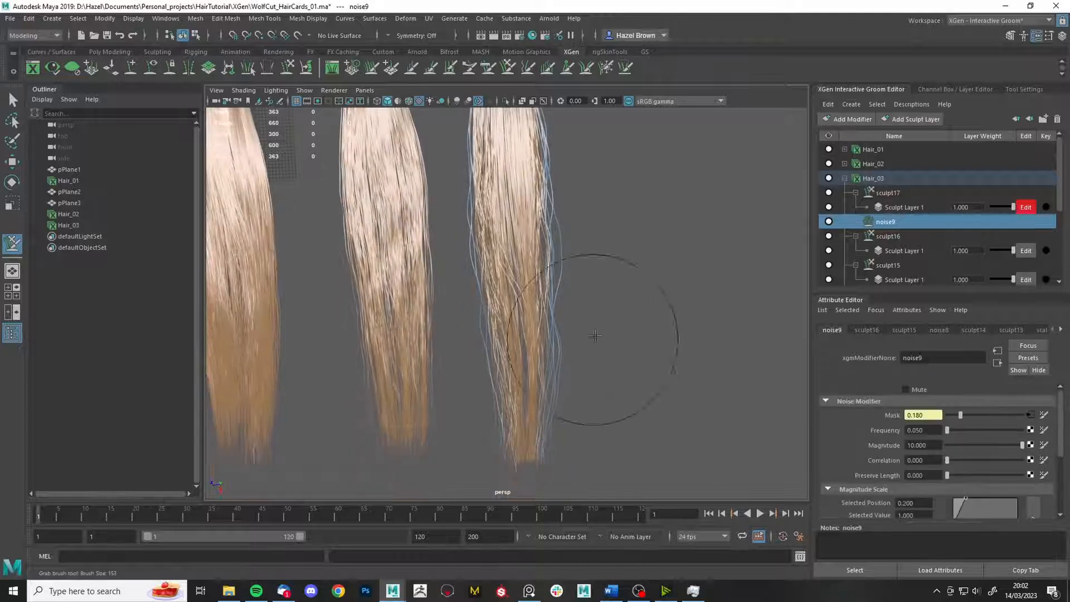
pyautogui.moveTo(1022, 446); pyautogui.dragTo(991, 448)
pyautogui.scroll(7, 610, 279)
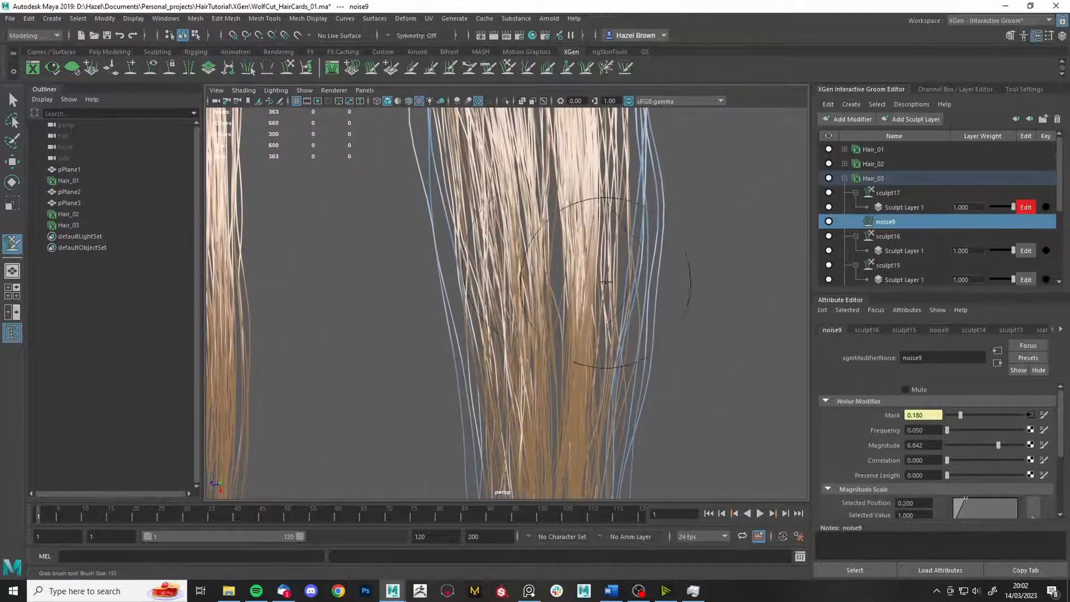
# - Freeze a few strands on the right hair card with the Freeze Brush
pyautogui.doubleClick(606, 68)
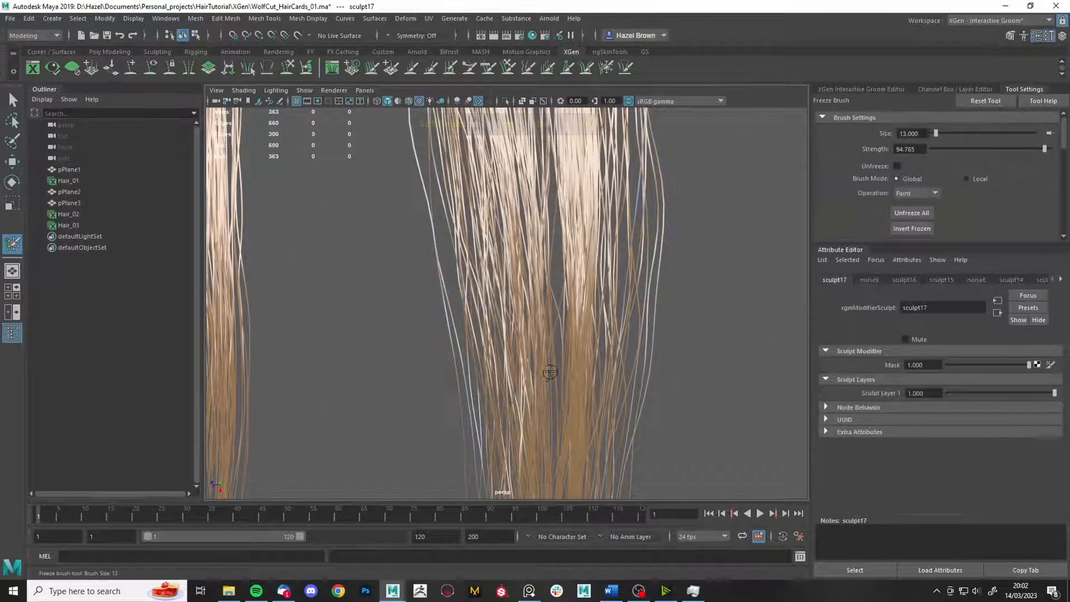
pyautogui.moveTo(550, 369); pyautogui.dragTo(552, 262)
pyautogui.press('y')
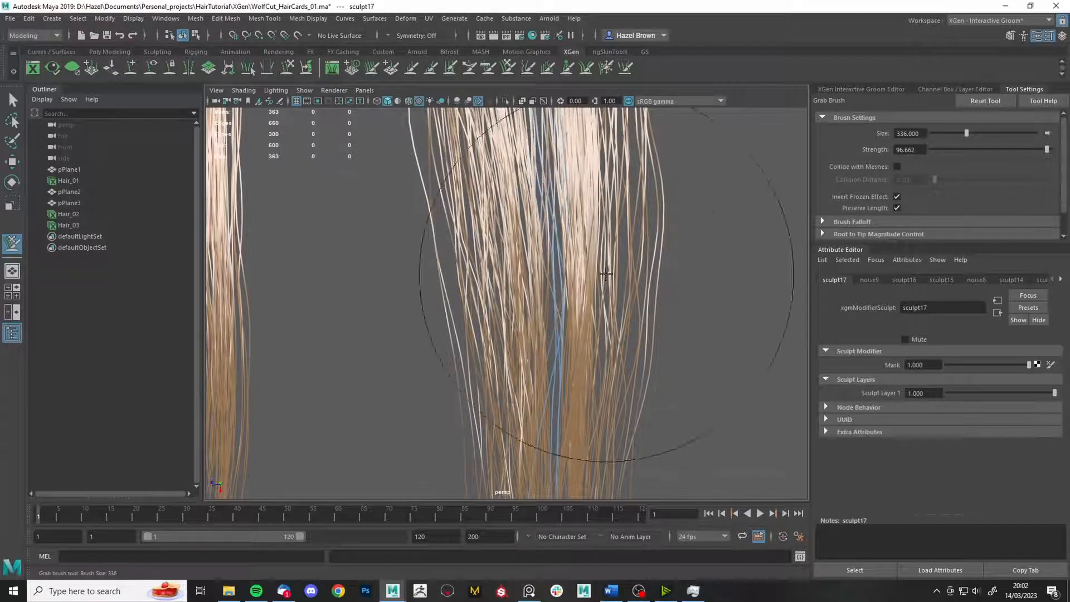
pyautogui.click(608, 68)
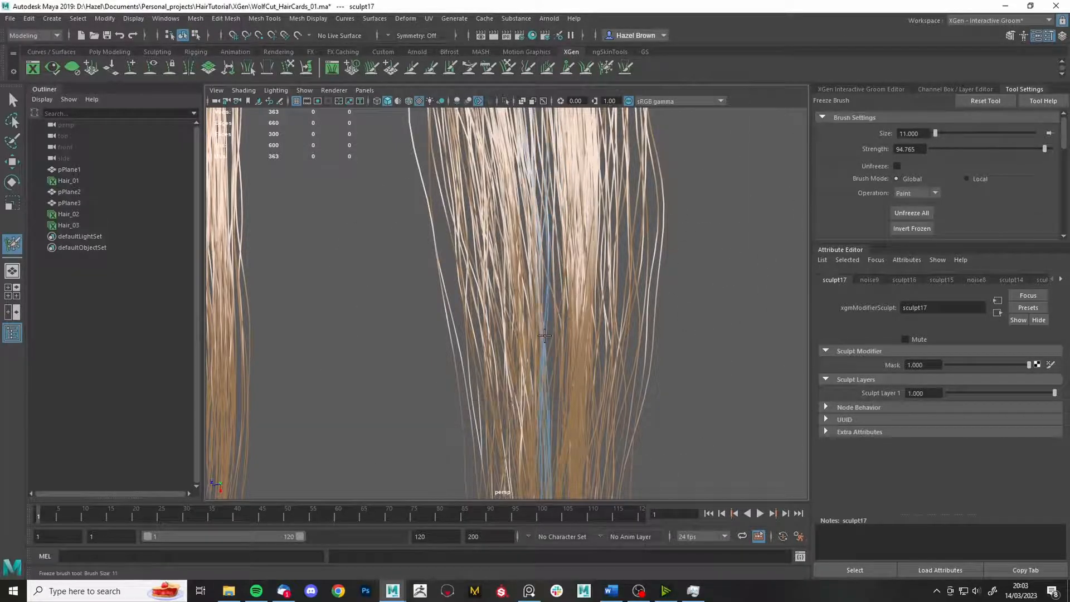
pyautogui.scroll(-3, 574, 369)
pyautogui.press('y')
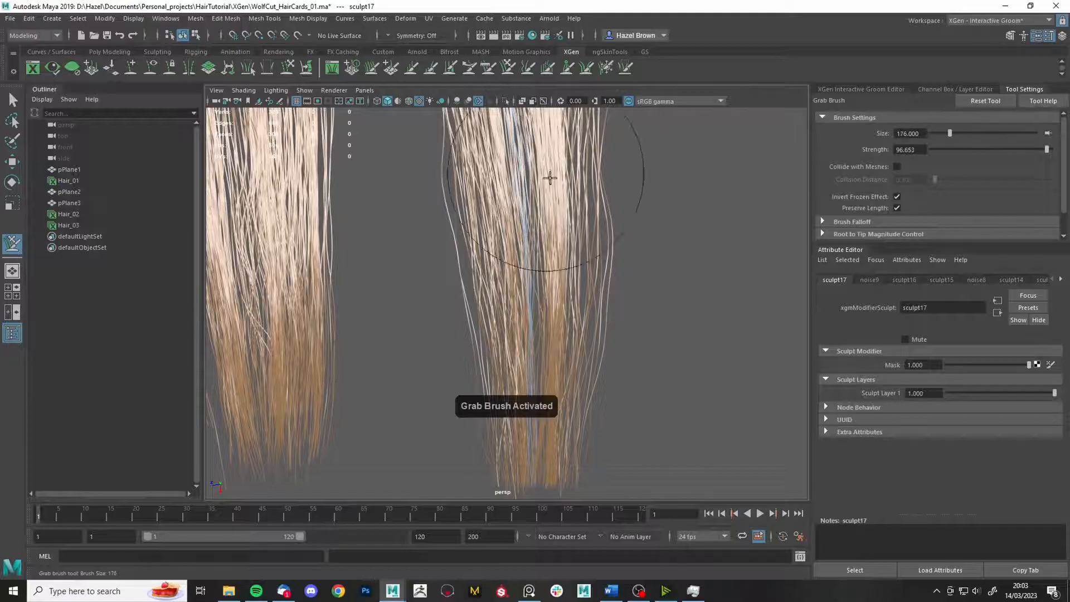
pyautogui.scroll(-3, 561, 413)
# - Reduce the Grab Brush size and unfreeze all frozen strands
pyautogui.keyDown('alt'); pyautogui.moveTo(683, 259); pyautogui.dragTo(467, 180); pyautogui.keyUp('alt')
pyautogui.moveTo(587, 206)
pyautogui.keyDown('alt'); pyautogui.mouseDown()
pyautogui.moveTo(487, 325)
pyautogui.moveTo(532, 427)
pyautogui.mouseUp(); pyautogui.keyUp('alt')
pyautogui.scroll(5, 681, 396)
pyautogui.moveTo(742, 223)
pyautogui.mouseDown()
pyautogui.moveTo(721, 224)
pyautogui.moveTo(687, 346)
pyautogui.mouseUp()
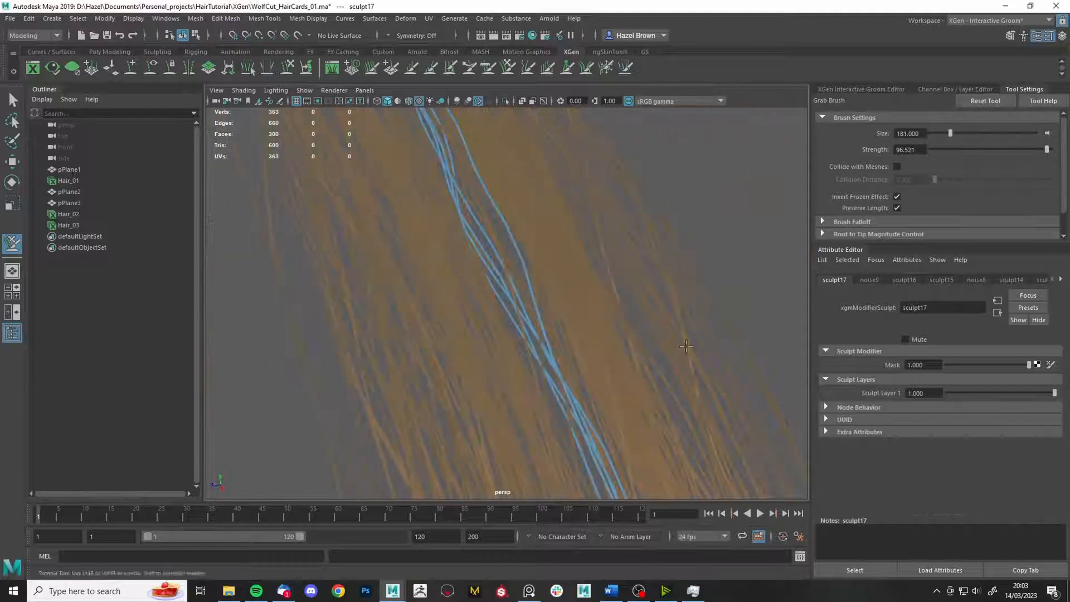
pyautogui.hotkey('ctrl', 'f')
pyautogui.click(926, 214)
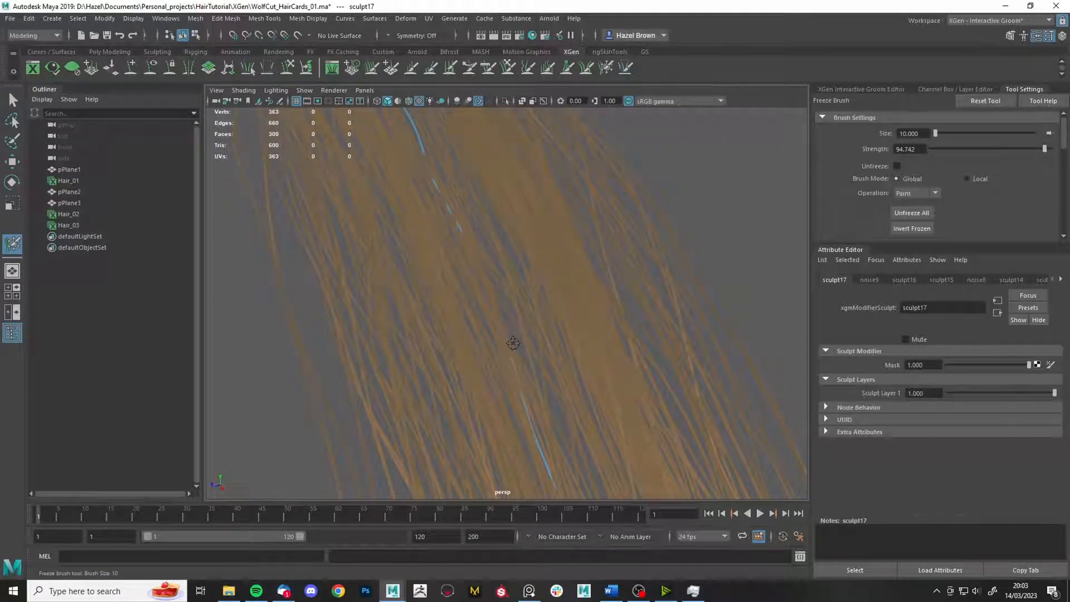
# - Freeze more strands, then pull the loose strands on the right card with Grab Brush
pyautogui.moveTo(513, 344)
pyautogui.mouseDown()
pyautogui.moveTo(537, 349)
pyautogui.moveTo(492, 292)
pyautogui.mouseUp()
pyautogui.scroll(-4, 492, 292)
pyautogui.click(503, 68)
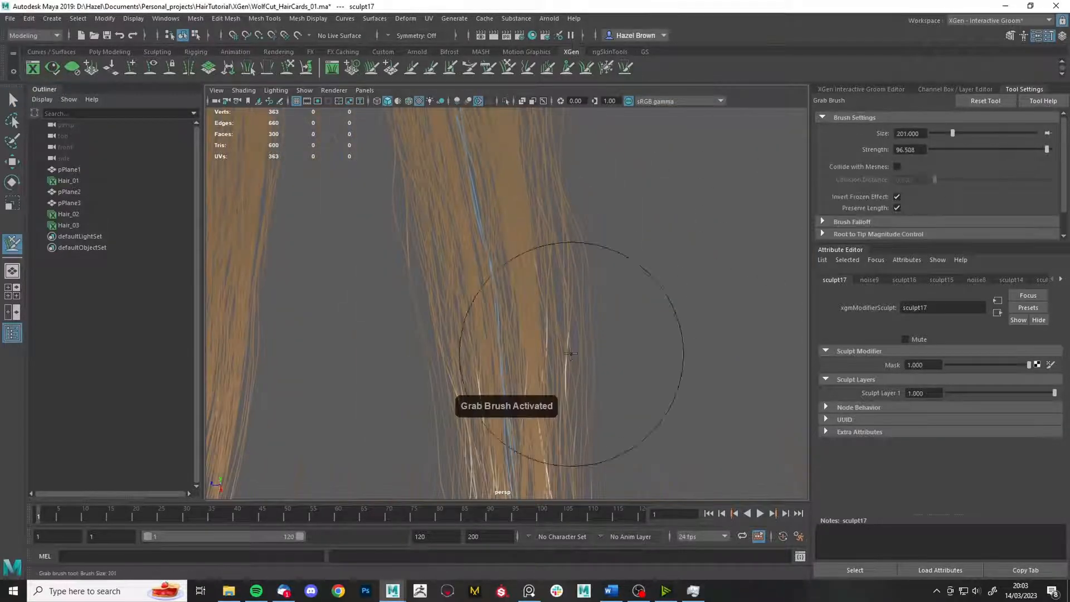
pyautogui.moveTo(546, 327)
pyautogui.mouseDown()
pyautogui.moveTo(430, 303)
pyautogui.moveTo(530, 217)
pyautogui.moveTo(631, 437)
pyautogui.mouseUp()
# - Orbit, dolly and pan around the three hair cards to review the reshaped strands
pyautogui.keyDown('alt'); pyautogui.moveTo(630, 437); pyautogui.dragTo(496, 317, button='right'); pyautogui.keyUp('alt')
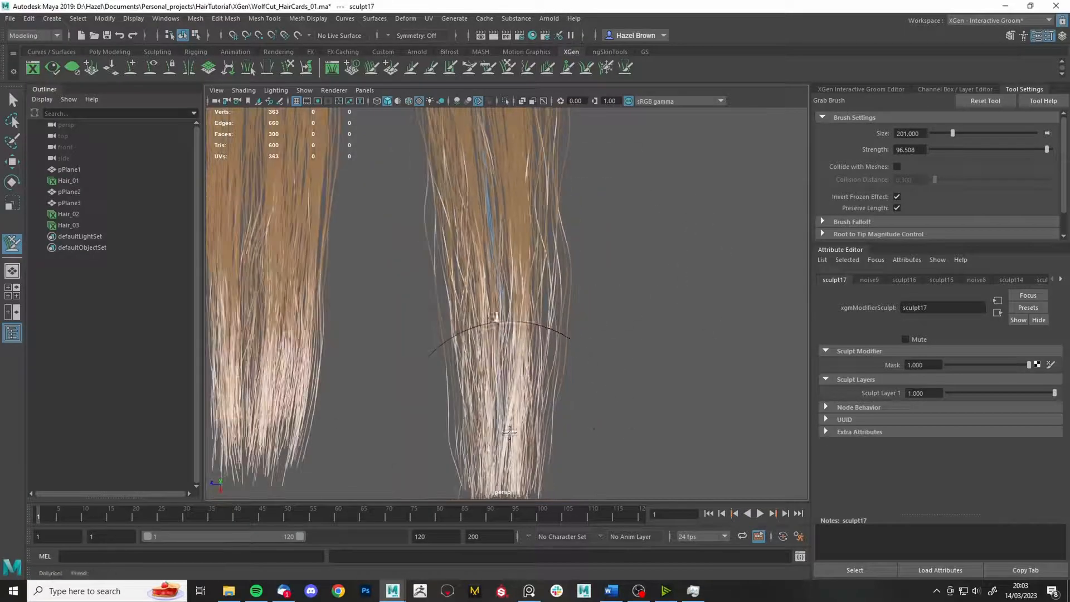
pyautogui.keyDown('alt'); pyautogui.moveTo(462, 438); pyautogui.dragTo(429, 251); pyautogui.keyUp('alt')
pyautogui.scroll(-3, 430, 251)
pyautogui.keyDown('alt'); pyautogui.moveTo(430, 251); pyautogui.dragTo(532, 296, button='middle'); pyautogui.keyUp('alt')
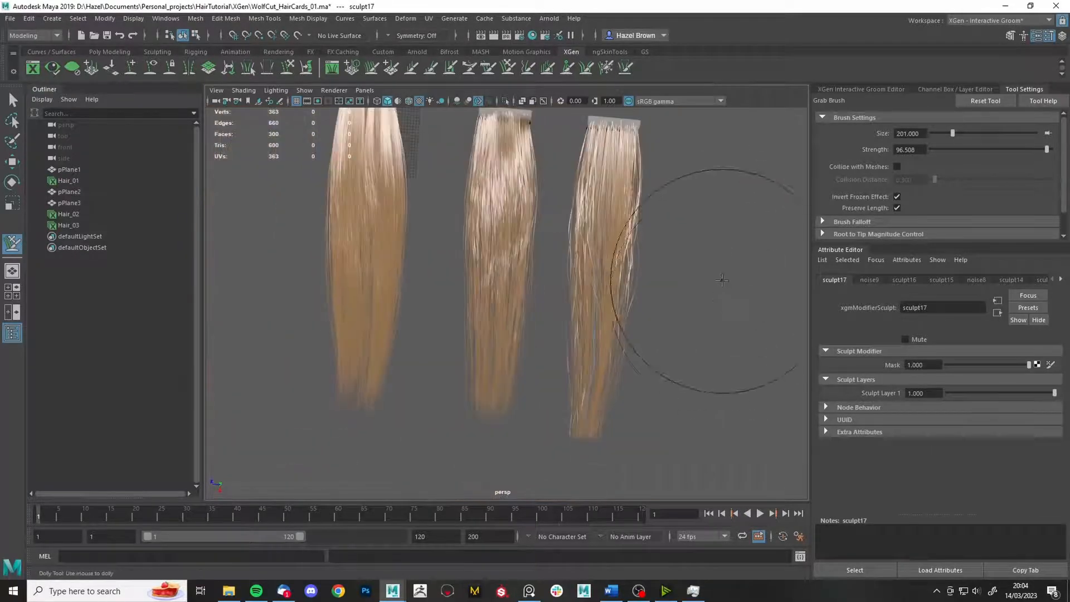
pyautogui.keyDown('alt'); pyautogui.moveTo(724, 280); pyautogui.dragTo(630, 268); pyautogui.keyUp('alt')
pyautogui.keyDown('alt'); pyautogui.moveTo(600, 344); pyautogui.dragTo(578, 289, button='middle'); pyautogui.keyUp('alt')
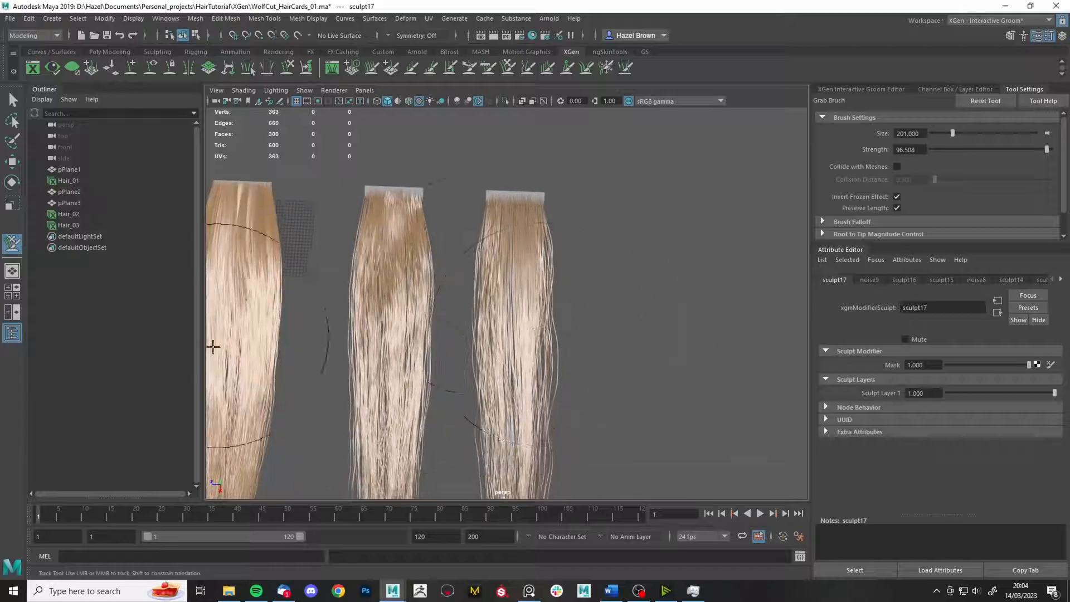
pyautogui.keyDown('alt'); pyautogui.moveTo(212, 346); pyautogui.dragTo(275, 323, button='middle'); pyautogui.keyUp('alt')
pyautogui.keyDown('alt'); pyautogui.moveTo(509, 359); pyautogui.dragTo(557, 385, button='right'); pyautogui.keyUp('alt')
pyautogui.keyDown('alt'); pyautogui.moveTo(557, 385); pyautogui.dragTo(450, 388, button='middle'); pyautogui.keyUp('alt')
pyautogui.moveTo(450, 388)
pyautogui.keyDown('alt'); pyautogui.mouseDown()
pyautogui.moveTo(542, 188)
pyautogui.moveTo(468, 335)
pyautogui.moveTo(524, 210)
pyautogui.moveTo(544, 373)
pyautogui.moveTo(617, 282)
pyautogui.mouseUp(); pyautogui.keyUp('alt')
pyautogui.scroll(-5, 527, 297)
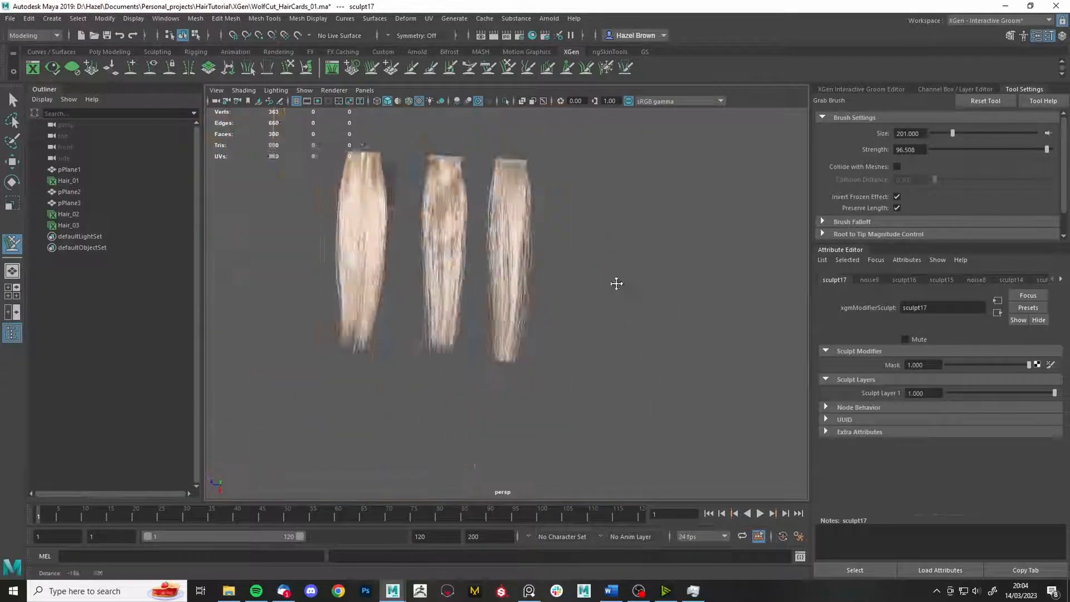
pyautogui.scroll(5, 617, 283)
# - Return to the Select Tool with Q and orbit around the hair cards
pyautogui.press('q')
pyautogui.click(606, 68)
pyautogui.press('q')
pyautogui.scroll(-4, 650, 330)
pyautogui.moveTo(650, 330)
pyautogui.keyDown('alt'); pyautogui.mouseDown()
pyautogui.moveTo(634, 359)
pyautogui.moveTo(605, 370)
pyautogui.moveTo(613, 381)
pyautogui.moveTo(617, 342)
pyautogui.moveTo(606, 350)
pyautogui.mouseUp(); pyautogui.keyUp('alt')
# - Select the Hair_03 description in the Interactive Groom Editor to show Hair_03_base attributes
pyautogui.click(861, 90)
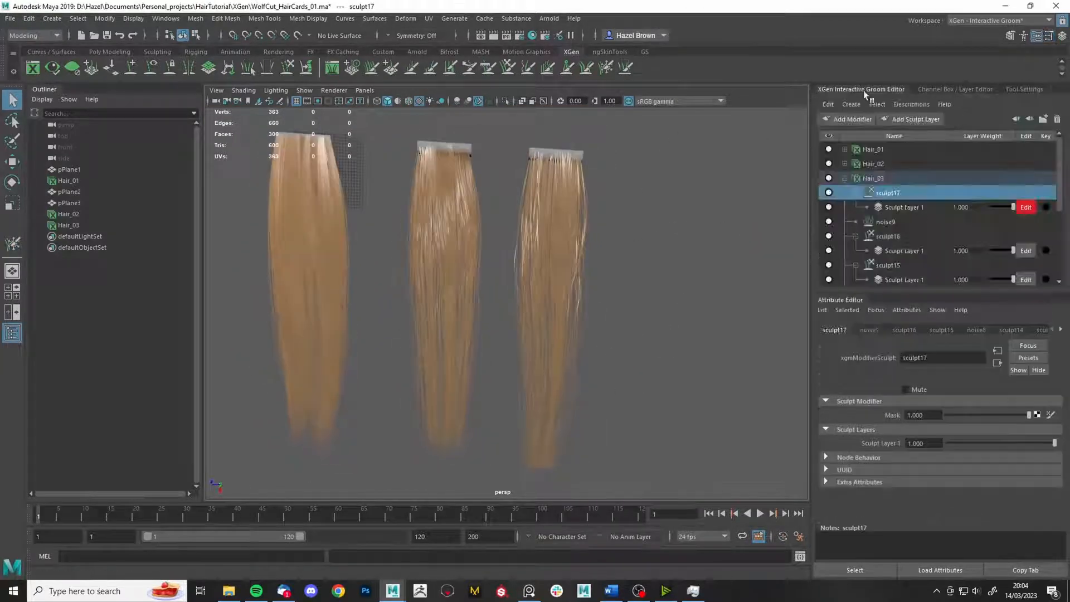
pyautogui.click(871, 183)
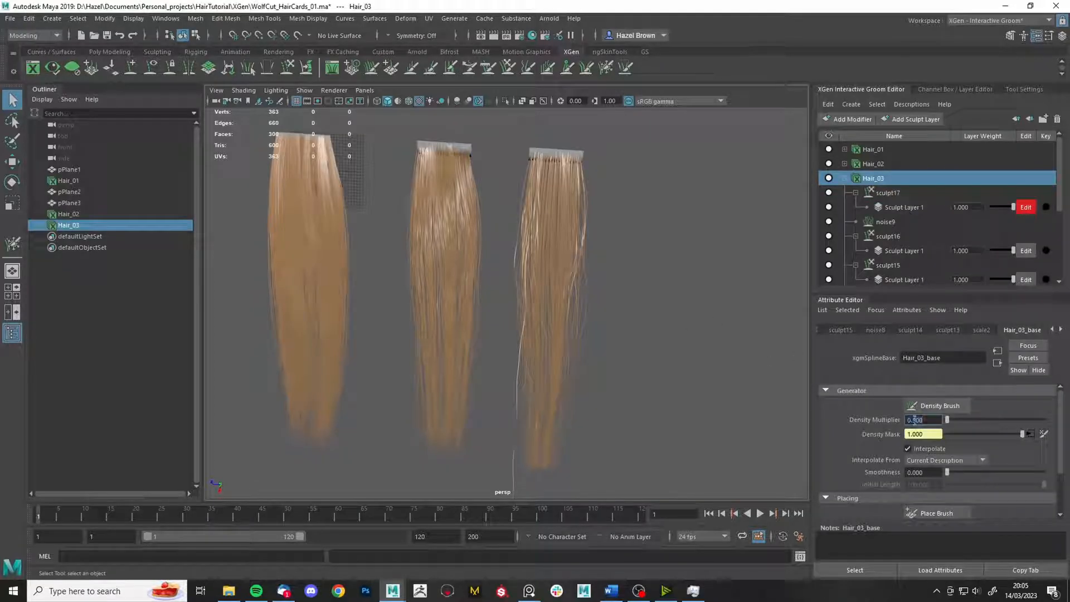
pyautogui.moveTo(691, 385)
pyautogui.keyDown('alt'); pyautogui.mouseDown()
pyautogui.moveTo(587, 246)
pyautogui.moveTo(626, 197)
pyautogui.moveTo(580, 262)
pyautogui.moveTo(686, 376)
pyautogui.moveTo(566, 365)
pyautogui.moveTo(666, 438)
pyautogui.mouseUp(); pyautogui.keyUp('alt')
pyautogui.click(588, 67)
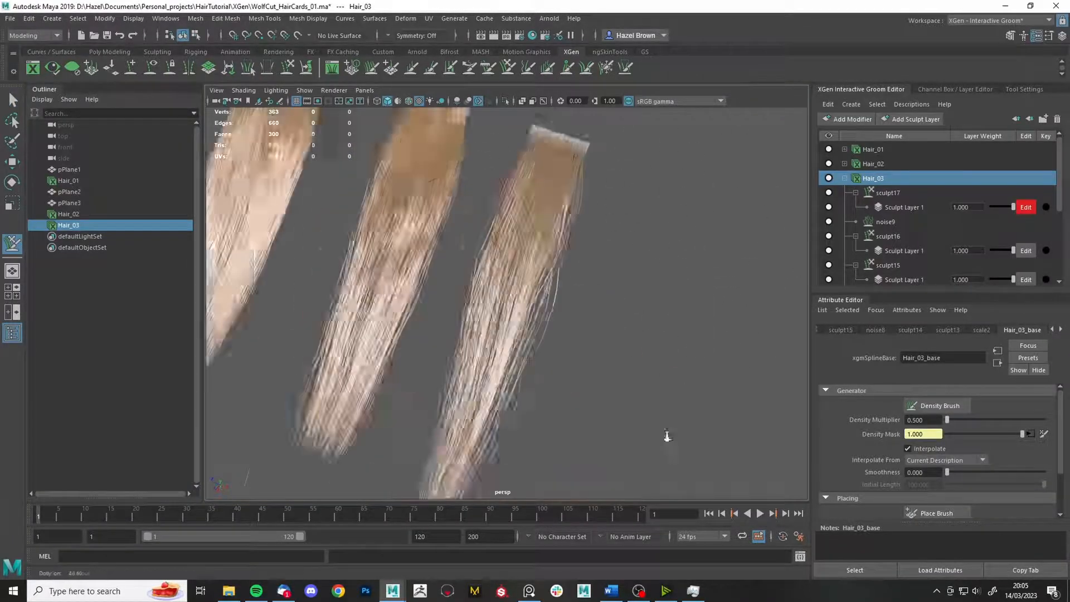
# - Activate the Freeze Brush and orbit in toward the right card's hair
pyautogui.keyDown('alt'); pyautogui.moveTo(667, 437); pyautogui.dragTo(564, 222, button='middle'); pyautogui.keyUp('alt')
pyautogui.keyDown('alt'); pyautogui.moveTo(564, 223); pyautogui.dragTo(578, 305, button='right'); pyautogui.keyUp('alt')
pyautogui.press('q')
pyautogui.keyDown('alt'); pyautogui.moveTo(521, 333); pyautogui.dragTo(506, 180); pyautogui.keyUp('alt')
pyautogui.keyDown('alt'); pyautogui.moveTo(500, 314); pyautogui.dragTo(633, 494, button='right'); pyautogui.keyUp('alt')
pyautogui.click(607, 68)
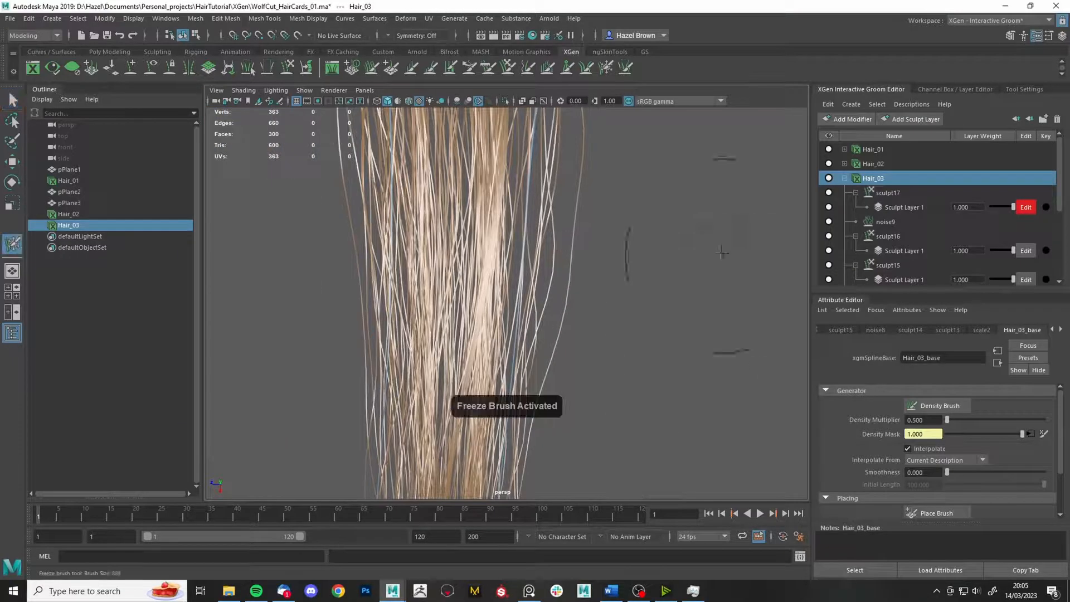
pyautogui.keyDown('alt'); pyautogui.moveTo(620, 160); pyautogui.dragTo(680, 218, button='right'); pyautogui.keyUp('alt')
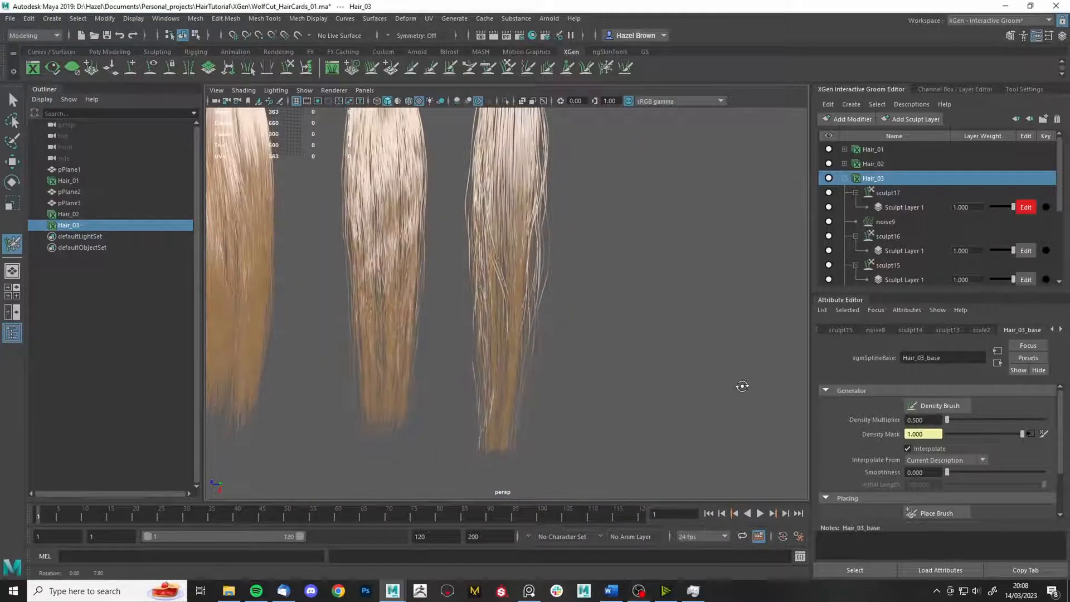
pyautogui.keyDown('alt'); pyautogui.moveTo(732, 383); pyautogui.dragTo(545, 306, button='right'); pyautogui.keyUp('alt')
pyautogui.keyDown('alt'); pyautogui.moveTo(545, 307); pyautogui.dragTo(555, 340, button='middle'); pyautogui.keyUp('alt')
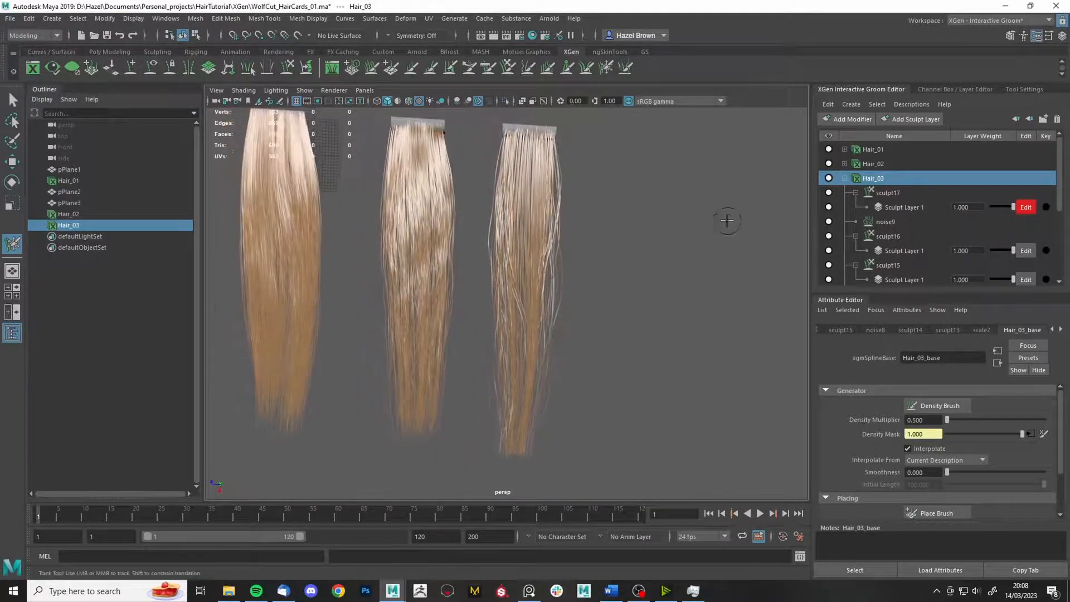
pyautogui.keyDown('alt'); pyautogui.moveTo(594, 307); pyautogui.dragTo(526, 358, button='right'); pyautogui.keyUp('alt')
pyautogui.keyDown('alt'); pyautogui.moveTo(559, 349); pyautogui.dragTo(530, 313); pyautogui.keyUp('alt')
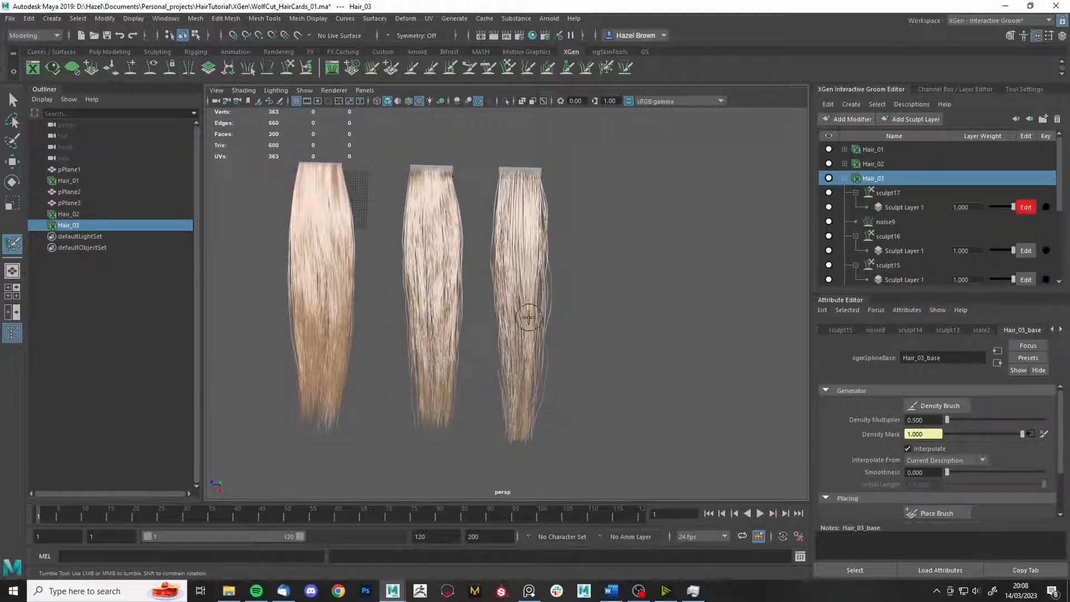
# - Frame the right card's hair tips up close for painting
pyautogui.keyDown('alt'); pyautogui.moveTo(621, 283); pyautogui.dragTo(601, 350, button='right'); pyautogui.keyUp('alt')
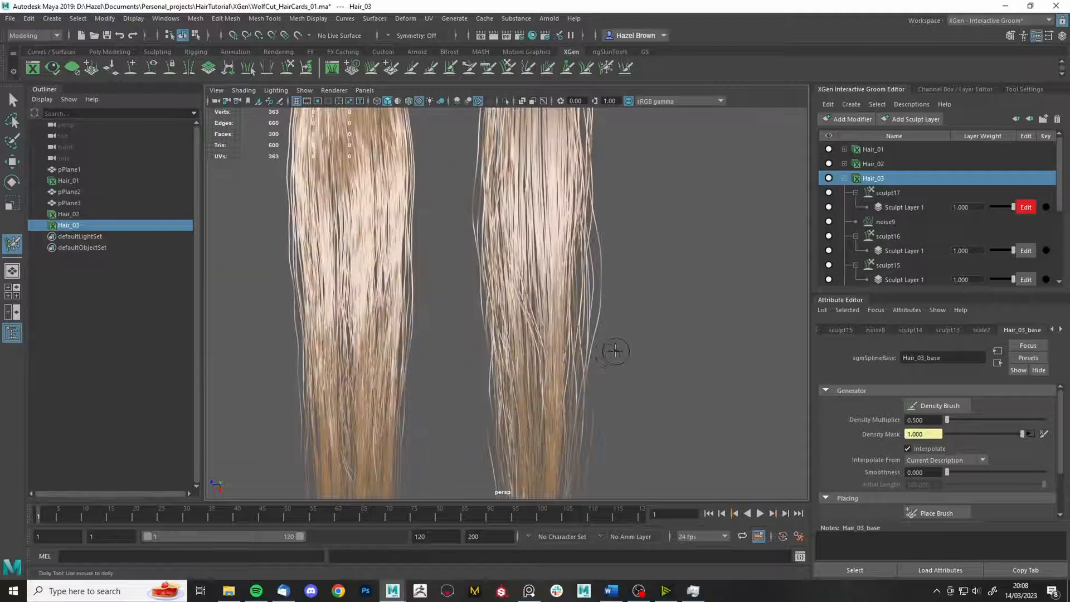
pyautogui.keyDown('alt'); pyautogui.moveTo(600, 365); pyautogui.dragTo(608, 271, button='middle'); pyautogui.keyUp('alt')
pyautogui.keyDown('alt'); pyautogui.moveTo(583, 226); pyautogui.dragTo(518, 198, button='middle'); pyautogui.keyUp('alt')
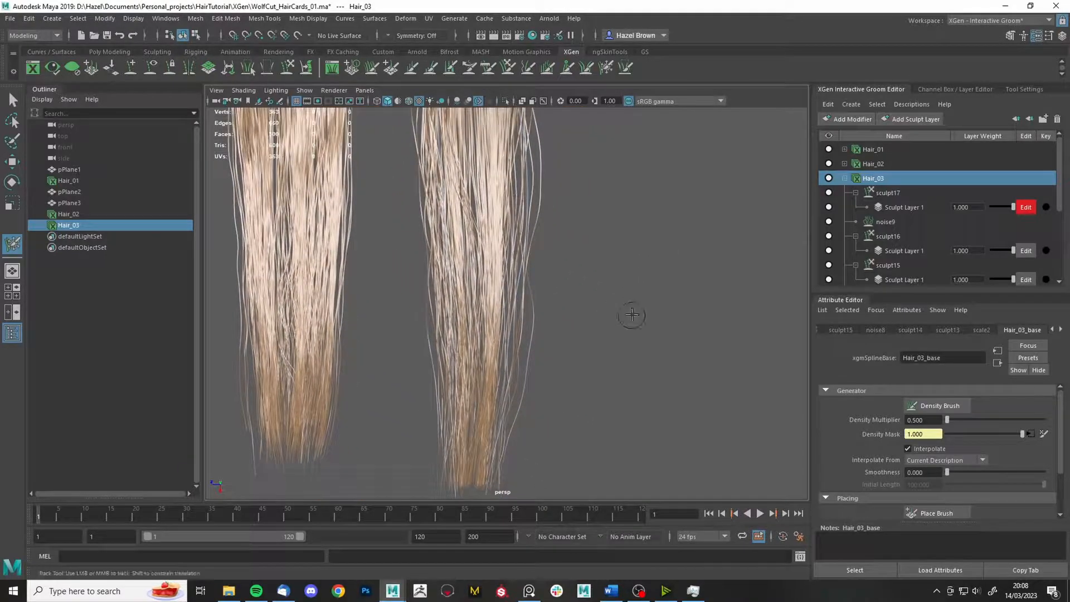
pyautogui.keyDown('alt'); pyautogui.moveTo(634, 315); pyautogui.dragTo(511, 271, button='right'); pyautogui.keyUp('alt')
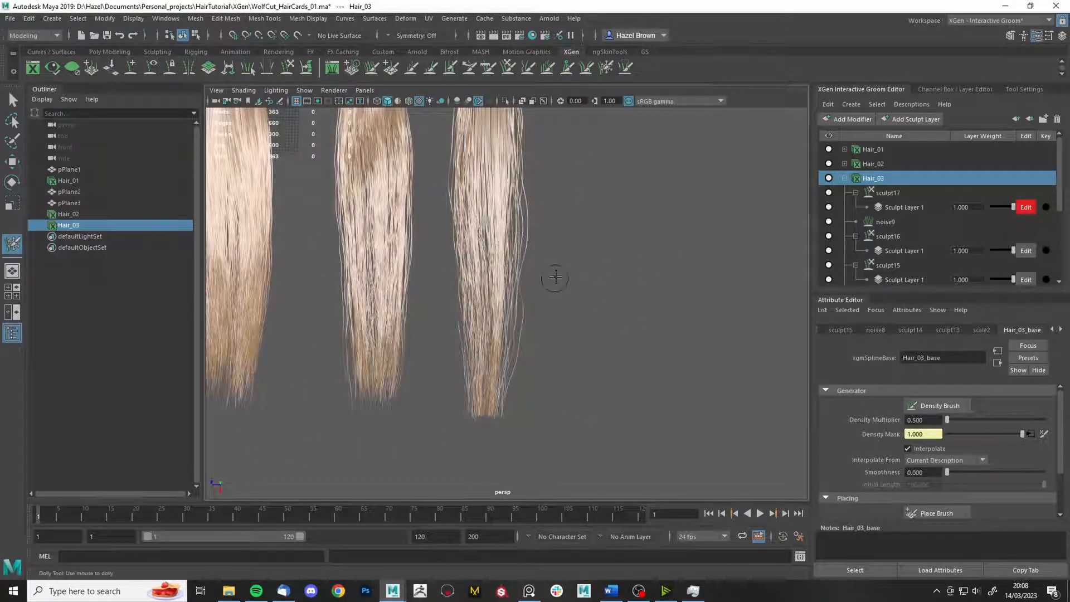
pyautogui.keyDown('alt'); pyautogui.moveTo(625, 329); pyautogui.dragTo(544, 312, button='middle'); pyautogui.keyUp('alt')
pyautogui.keyDown('alt'); pyautogui.moveTo(545, 313); pyautogui.dragTo(557, 294); pyautogui.keyUp('alt')
pyautogui.keyDown('alt'); pyautogui.moveTo(473, 312); pyautogui.dragTo(541, 326, button='middle'); pyautogui.keyUp('alt')
pyautogui.keyDown('alt'); pyautogui.moveTo(541, 326); pyautogui.dragTo(664, 507, button='right'); pyautogui.keyUp('alt')
pyautogui.keyDown('alt'); pyautogui.moveTo(539, 301); pyautogui.dragTo(699, 415, button='right'); pyautogui.keyUp('alt')
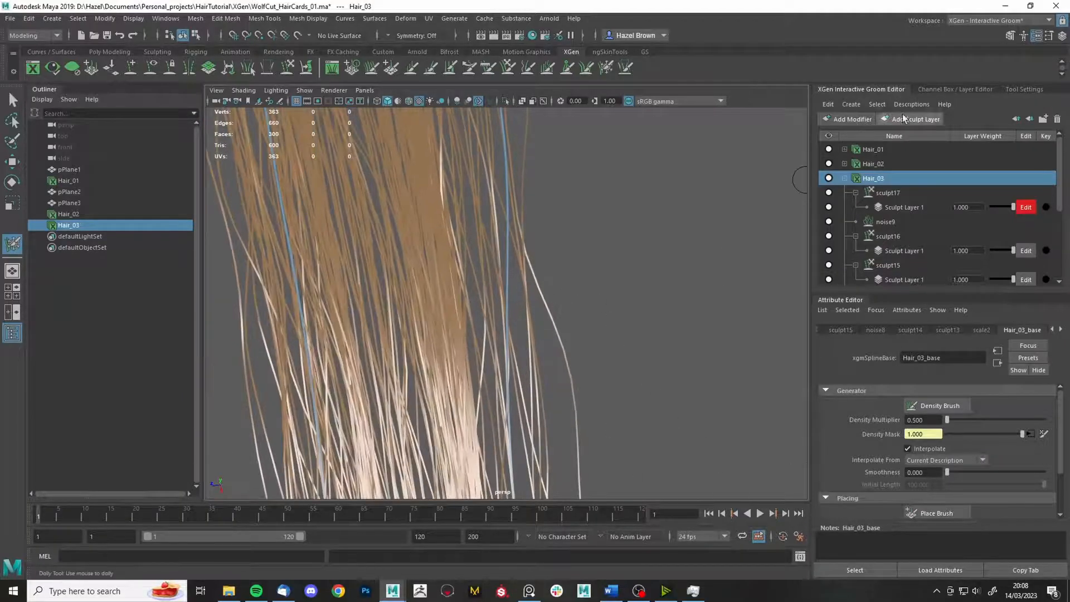
# - Freeze strands on the right card, grab-pull the loose hair, and return to Select Tool
pyautogui.click(1033, 89)
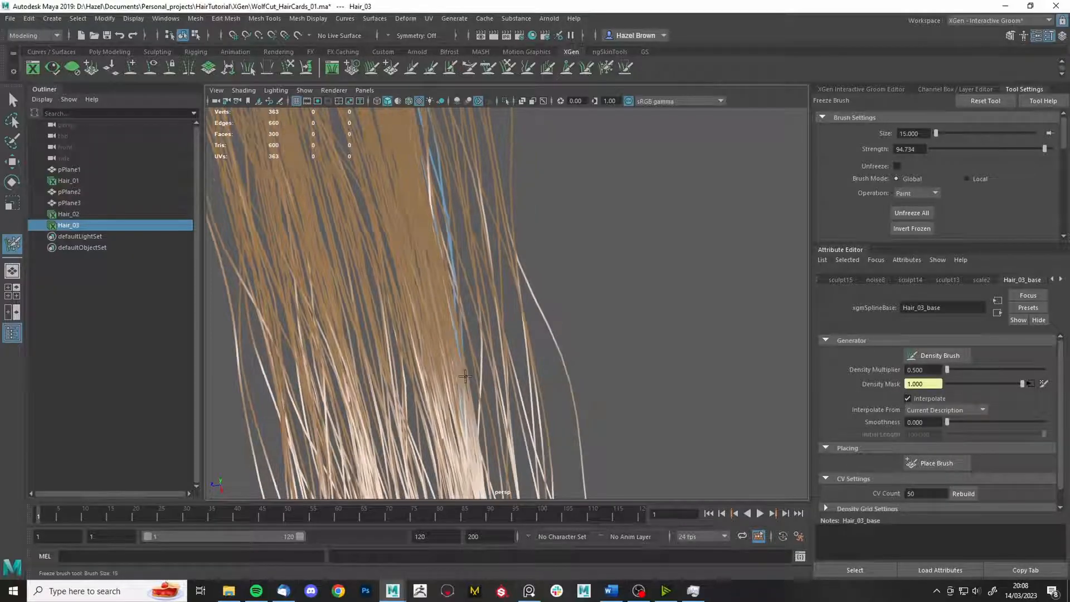
pyautogui.scroll(-5, 917, 211)
pyautogui.keyDown('alt'); pyautogui.moveTo(469, 385); pyautogui.dragTo(491, 312); pyautogui.keyUp('alt')
pyautogui.click(529, 68)
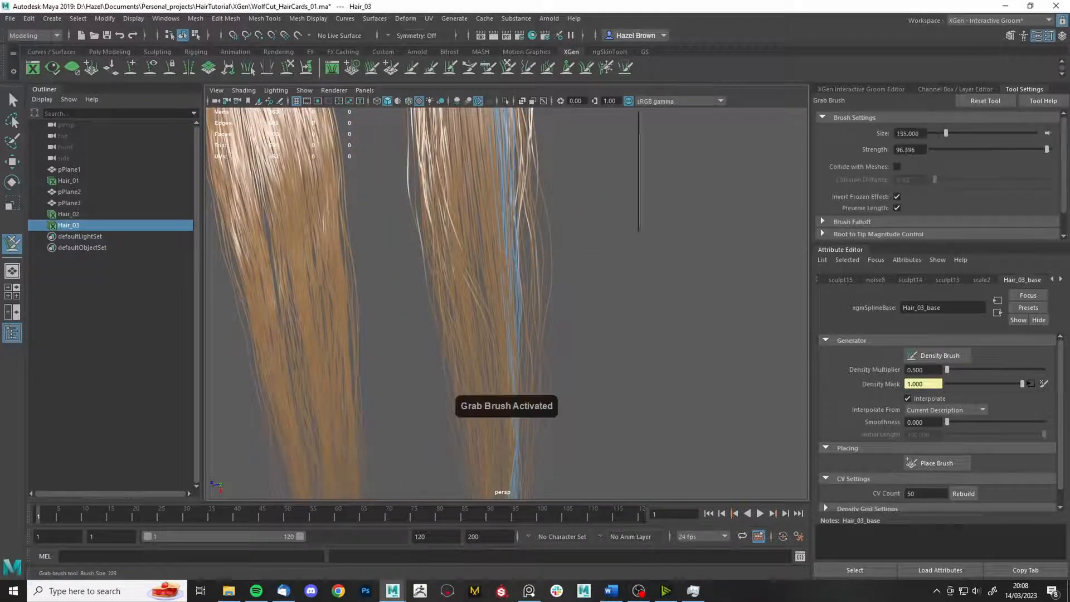
pyautogui.keyDown('alt'); pyautogui.moveTo(633, 363); pyautogui.dragTo(457, 448, button='middle'); pyautogui.keyUp('alt')
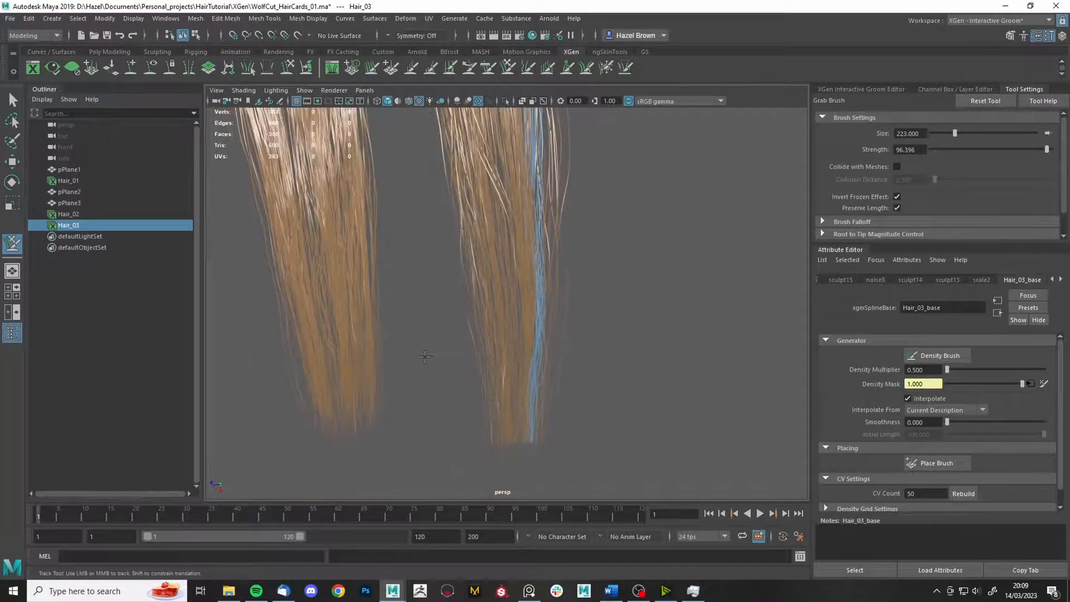
pyautogui.moveTo(430, 354)
pyautogui.keyDown('alt'); pyautogui.mouseDown()
pyautogui.moveTo(473, 304)
pyautogui.moveTo(502, 169)
pyautogui.moveTo(586, 418)
pyautogui.moveTo(616, 191)
pyautogui.mouseUp(); pyautogui.keyUp('alt')
pyautogui.press('q')
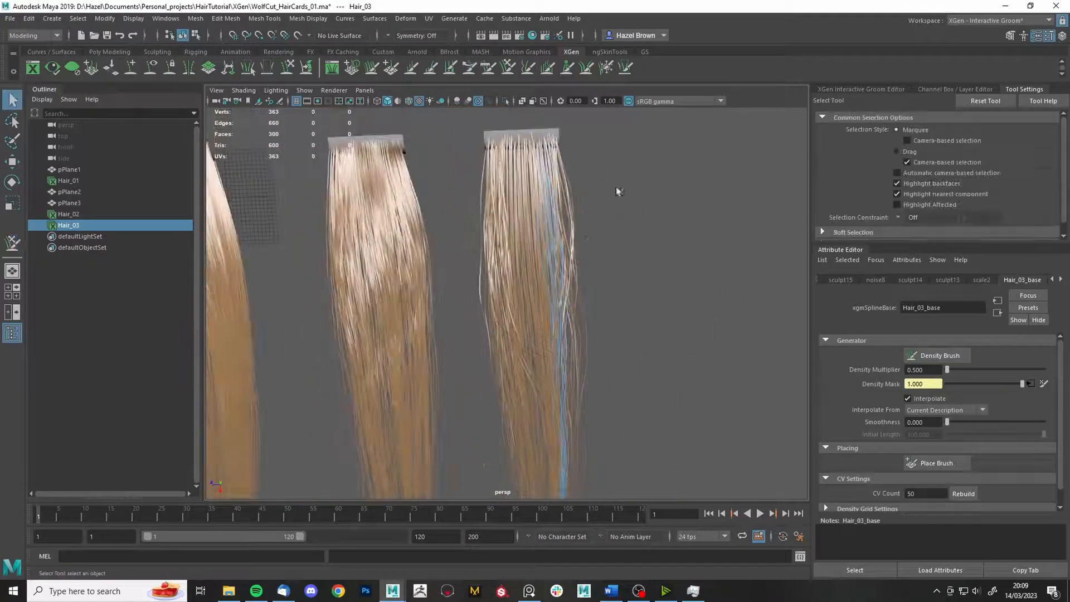
pyautogui.click(606, 68)
# - Unfreeze all strands and bring up Hair_03's descriptions and modifiers list
pyautogui.click(913, 212)
pyautogui.keyDown('alt'); pyautogui.moveTo(719, 260); pyautogui.dragTo(714, 141, button='middle'); pyautogui.keyUp('alt')
pyautogui.moveTo(715, 141)
pyautogui.keyDown('alt'); pyautogui.mouseDown()
pyautogui.moveTo(674, 330)
pyautogui.moveTo(705, 218)
pyautogui.mouseUp(); pyautogui.keyUp('alt')
pyautogui.click(862, 90)
pyautogui.click(1044, 434)
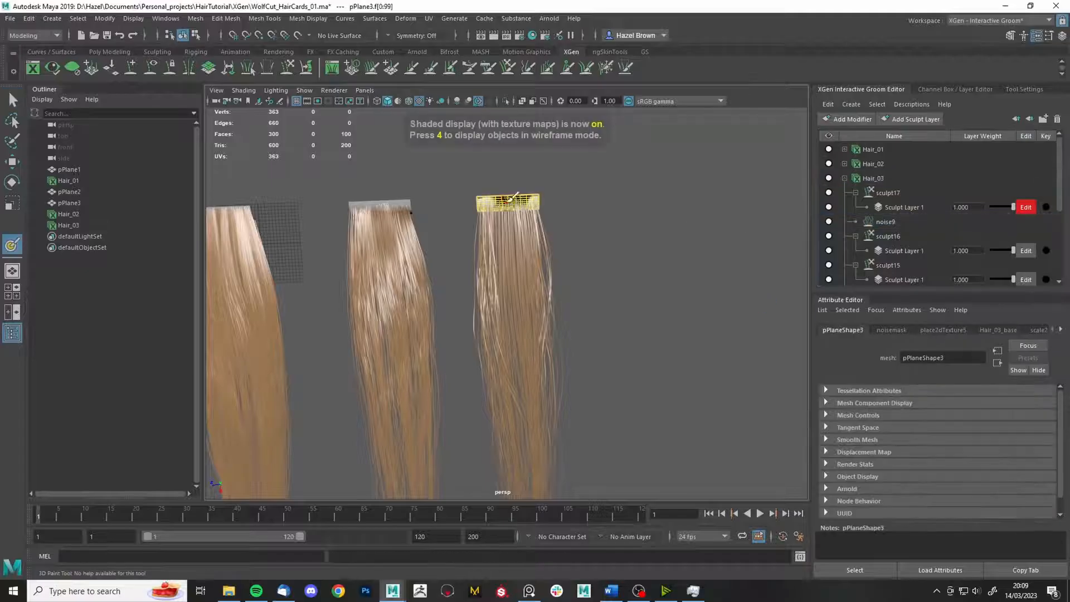
pyautogui.moveTo(511, 201)
pyautogui.keyDown('alt'); pyautogui.mouseDown()
pyautogui.moveTo(527, 205)
pyautogui.moveTo(519, 344)
pyautogui.moveTo(516, 290)
pyautogui.mouseUp(); pyautogui.keyUp('alt')
pyautogui.scroll(-4, 513, 202)
pyautogui.scroll(6, 614, 407)
pyautogui.press('q')
pyautogui.scroll(-5, 613, 406)
pyautogui.keyDown('alt'); pyautogui.moveTo(604, 313); pyautogui.dragTo(599, 294); pyautogui.keyUp('alt')
# - Above sculpt17, add Cut modifier cut2 with Mask 0.201 and Amount 20, then sculpt layer sculpt18
pyautogui.click(886, 194)
pyautogui.click(848, 120)
pyautogui.click(855, 168)
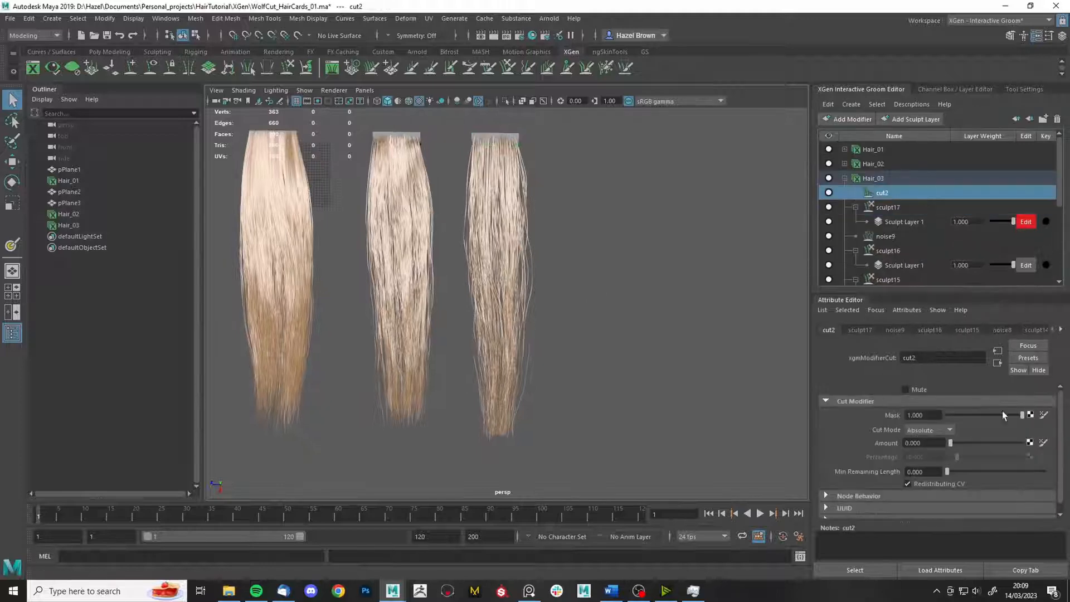
pyautogui.click(1031, 414)
pyautogui.moveTo(958, 443); pyautogui.dragTo(1021, 443)
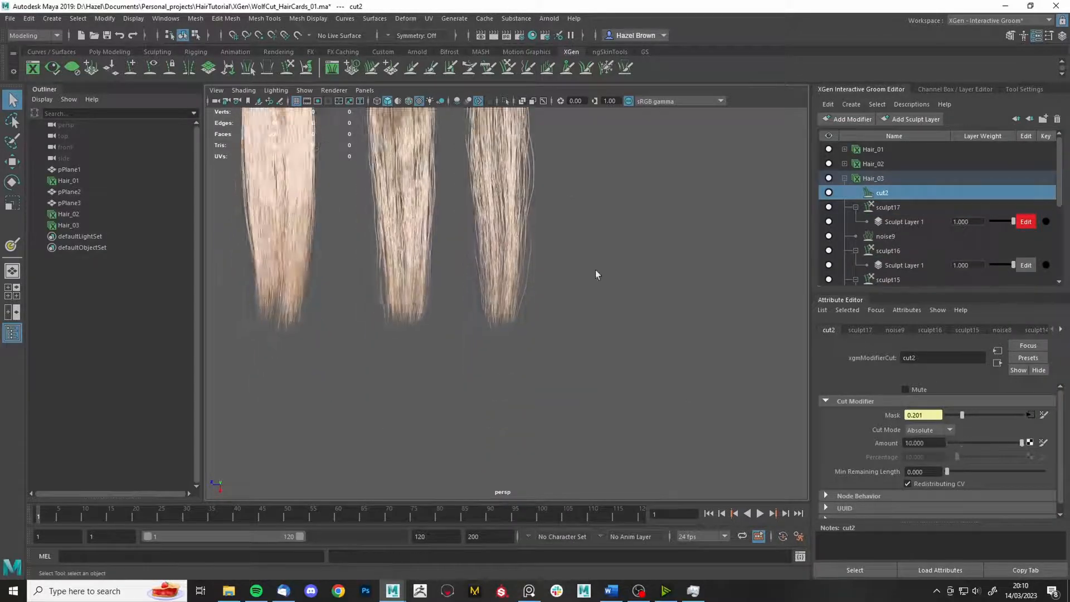
pyautogui.moveTo(596, 274)
pyautogui.keyDown('alt'); pyautogui.mouseDown(button='right')
pyautogui.moveTo(681, 256)
pyautogui.moveTo(607, 273)
pyautogui.mouseUp(button='right'); pyautogui.keyUp('alt')
pyautogui.moveTo(927, 444); pyautogui.dragTo(877, 447)
pyautogui.write('20')
pyautogui.press('Return')
pyautogui.keyDown('alt'); pyautogui.moveTo(658, 440); pyautogui.dragTo(700, 486, button='right'); pyautogui.keyUp('alt')
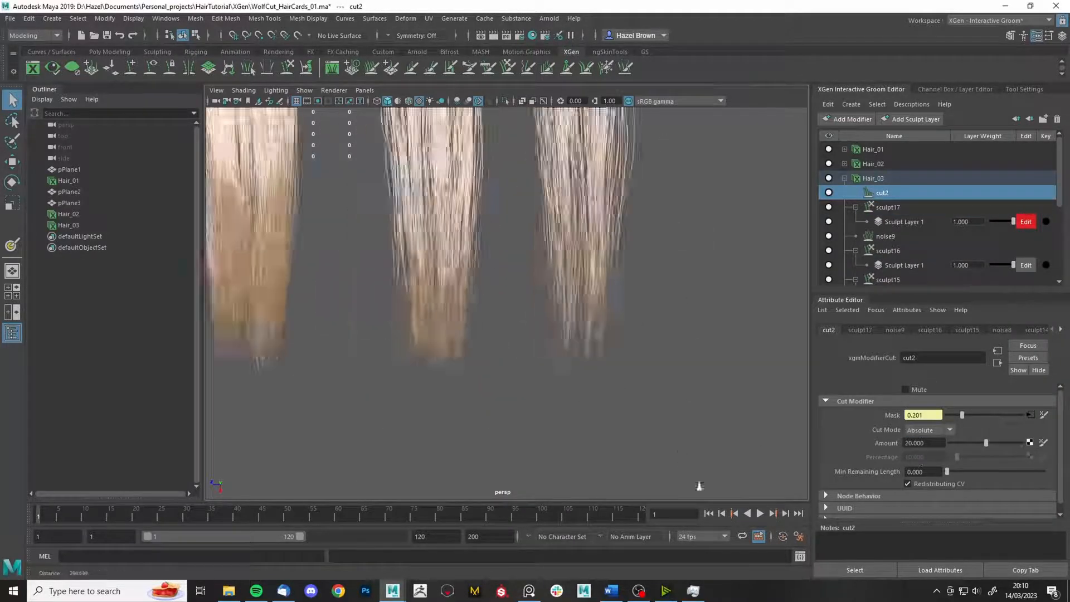
pyautogui.click(849, 119)
pyautogui.click(862, 223)
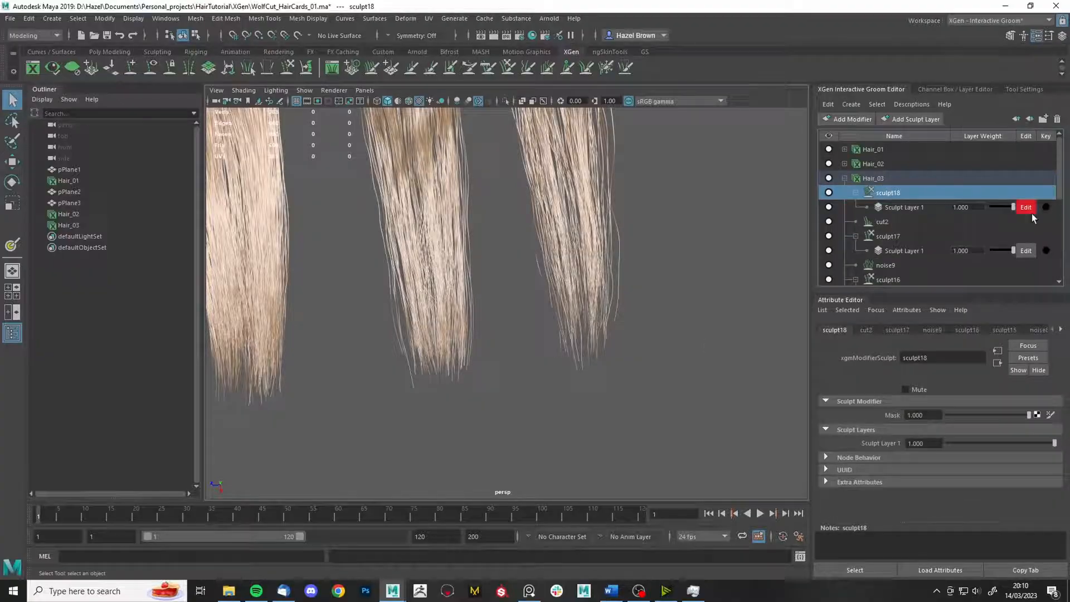
# - Shorten the right clump's strand tips with the Length Brush
pyautogui.click(412, 70)
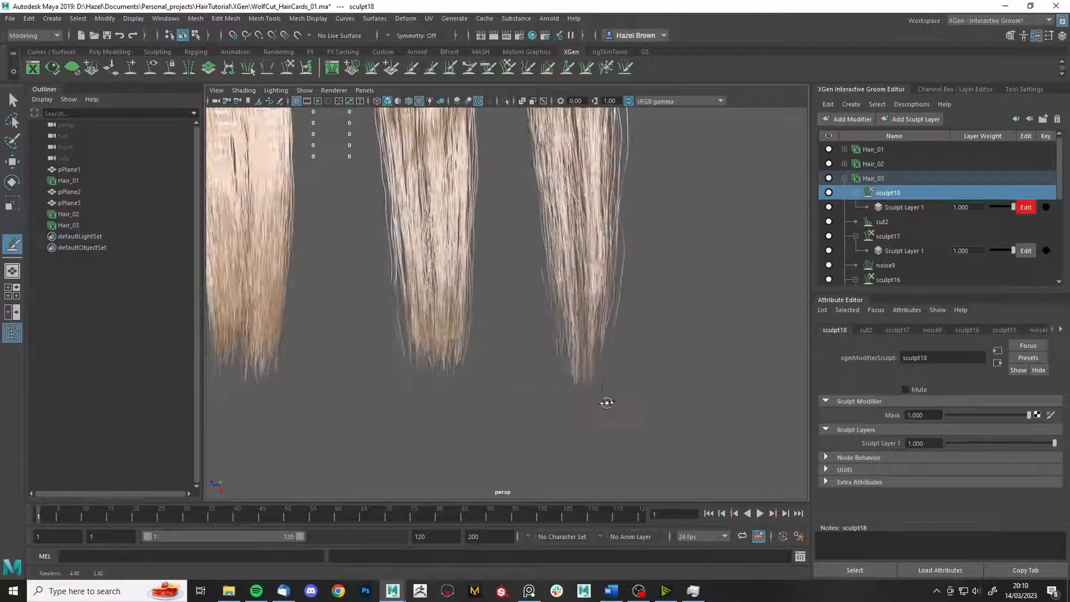
pyautogui.keyDown('alt'); pyautogui.moveTo(606, 402); pyautogui.dragTo(564, 315); pyautogui.keyUp('alt')
pyautogui.keyDown('alt'); pyautogui.moveTo(564, 315); pyautogui.dragTo(669, 340, button='right'); pyautogui.keyUp('alt')
pyautogui.moveTo(562, 262); pyautogui.dragTo(552, 363)
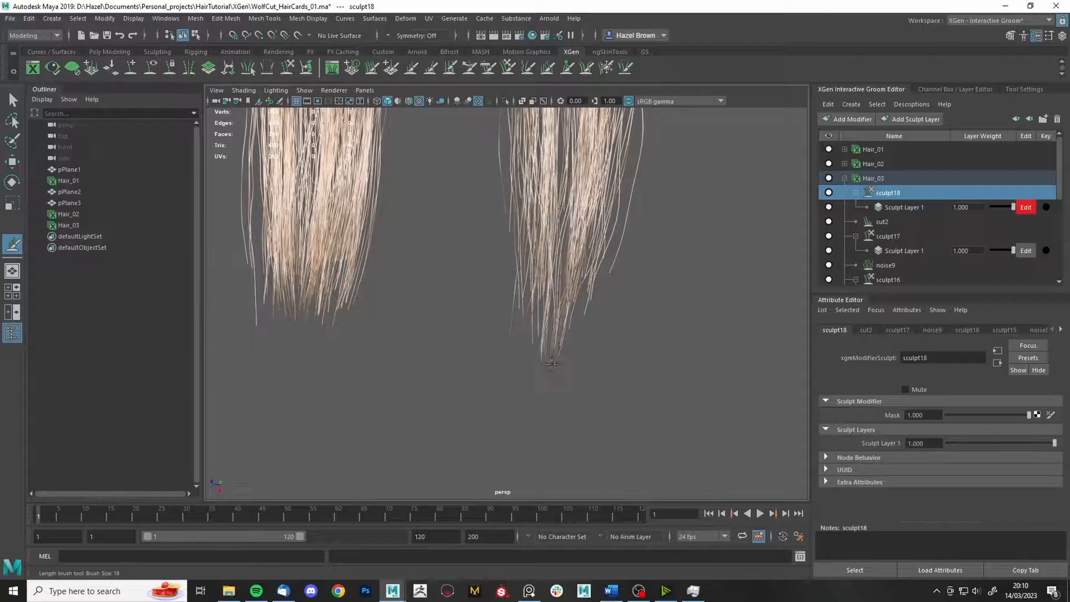
pyautogui.keyDown('alt'); pyautogui.moveTo(552, 363); pyautogui.dragTo(496, 312, button='right'); pyautogui.keyUp('alt')
pyautogui.keyDown('alt'); pyautogui.moveTo(496, 312); pyautogui.dragTo(519, 390, button='middle'); pyautogui.keyUp('alt')
pyautogui.keyDown('alt'); pyautogui.moveTo(518, 390); pyautogui.dragTo(650, 411, button='right'); pyautogui.keyUp('alt')
# - Shape the right card's hair with Freeze and Grab brushes, then return to Select Tool
pyautogui.click(604, 71)
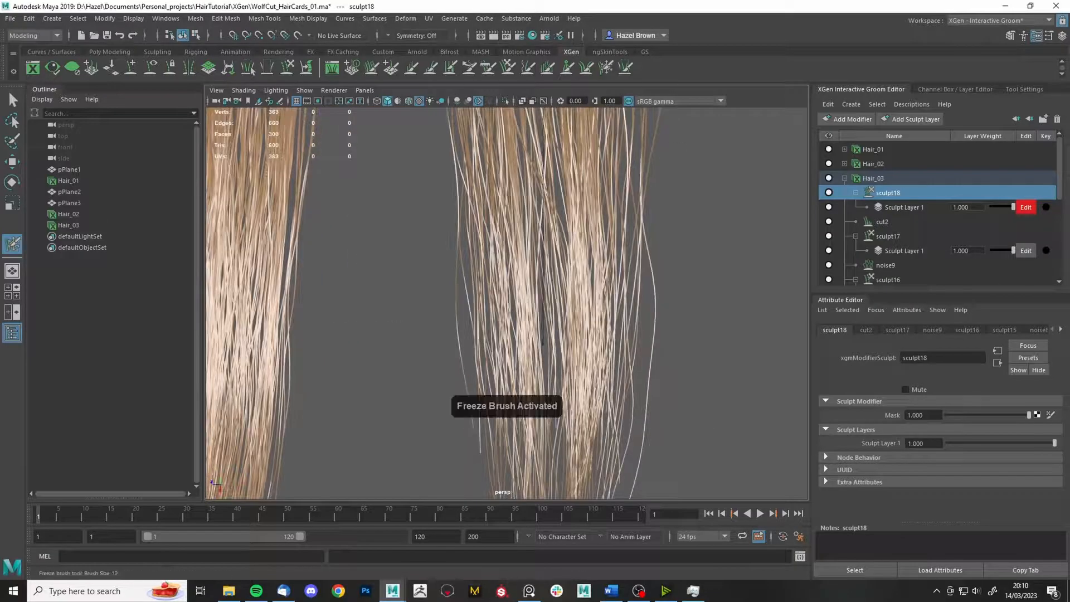
pyautogui.keyDown('alt'); pyautogui.moveTo(535, 357); pyautogui.dragTo(551, 358, button='right'); pyautogui.keyUp('alt')
pyautogui.click(508, 68)
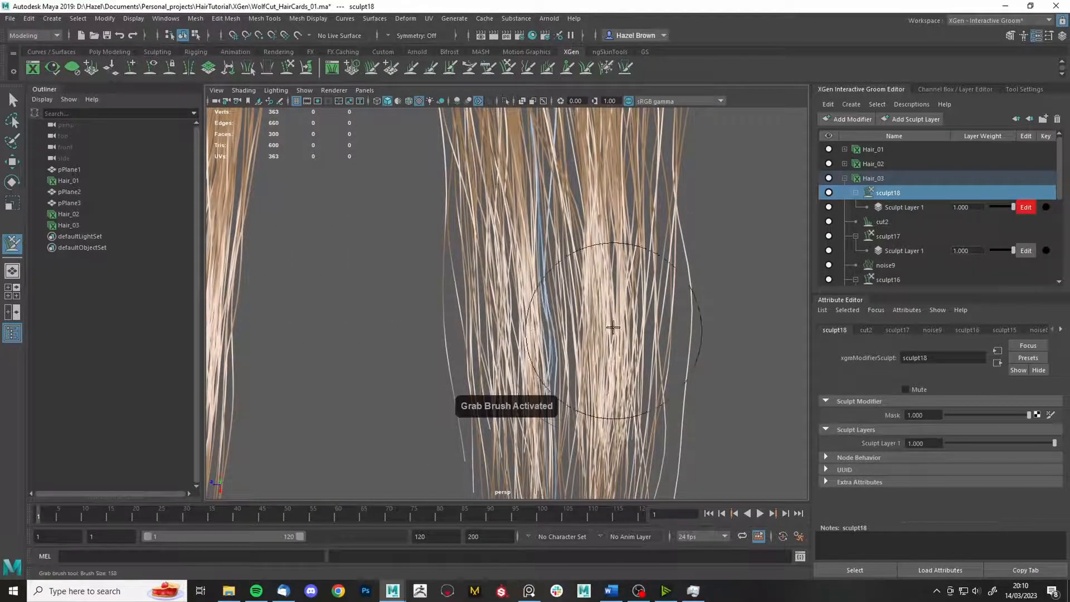
pyautogui.moveTo(619, 411)
pyautogui.keyDown('alt'); pyautogui.mouseDown(button='right')
pyautogui.moveTo(627, 317)
pyautogui.moveTo(641, 299)
pyautogui.mouseUp(button='right'); pyautogui.keyUp('alt')
pyautogui.moveTo(641, 298)
pyautogui.keyDown('alt'); pyautogui.mouseDown()
pyautogui.moveTo(648, 304)
pyautogui.moveTo(602, 279)
pyautogui.moveTo(613, 295)
pyautogui.moveTo(641, 262)
pyautogui.mouseUp(); pyautogui.keyUp('alt')
pyautogui.press('q')
# - Unfreeze all frozen strands from the Freeze Brush options and reframe the three cards
pyautogui.click(606, 68)
pyautogui.click(1036, 89)
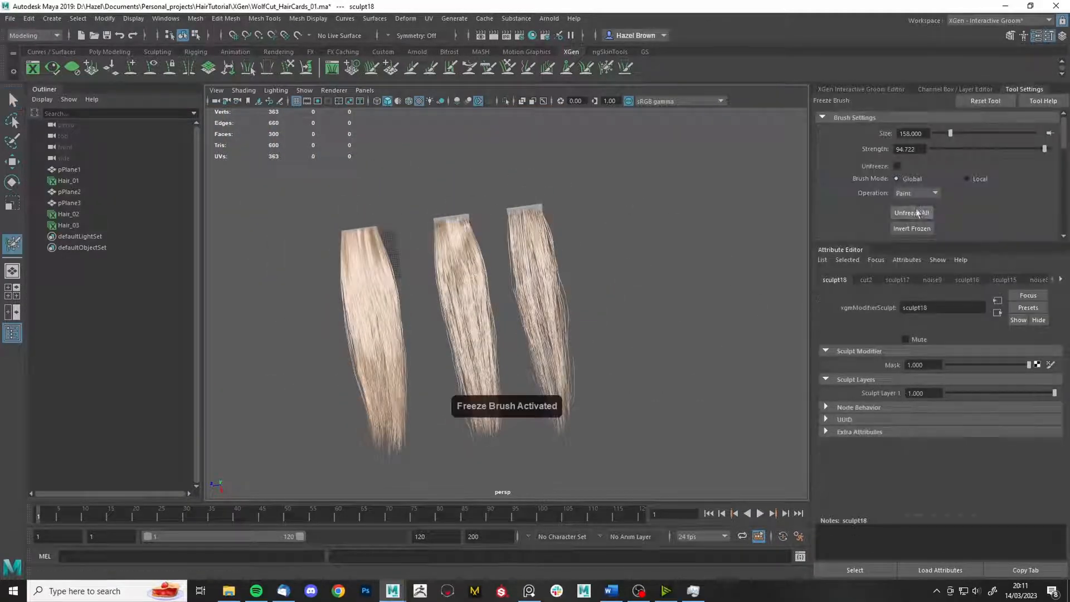
pyautogui.click(919, 213)
pyautogui.click(862, 89)
pyautogui.keyDown('alt'); pyautogui.moveTo(643, 329); pyautogui.dragTo(669, 285); pyautogui.keyUp('alt')
pyautogui.press('q')
pyautogui.keyDown('alt'); pyautogui.moveTo(724, 264); pyautogui.dragTo(670, 276); pyautogui.keyUp('alt')
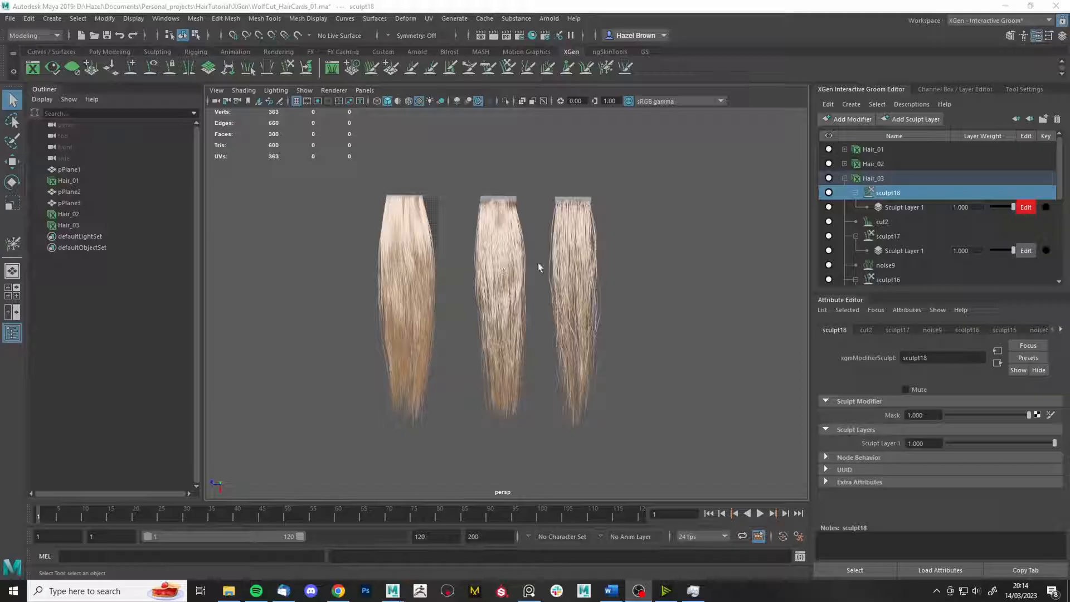
pyautogui.keyDown('alt'); pyautogui.moveTo(541, 397); pyautogui.dragTo(520, 385, button='middle'); pyautogui.keyUp('alt')
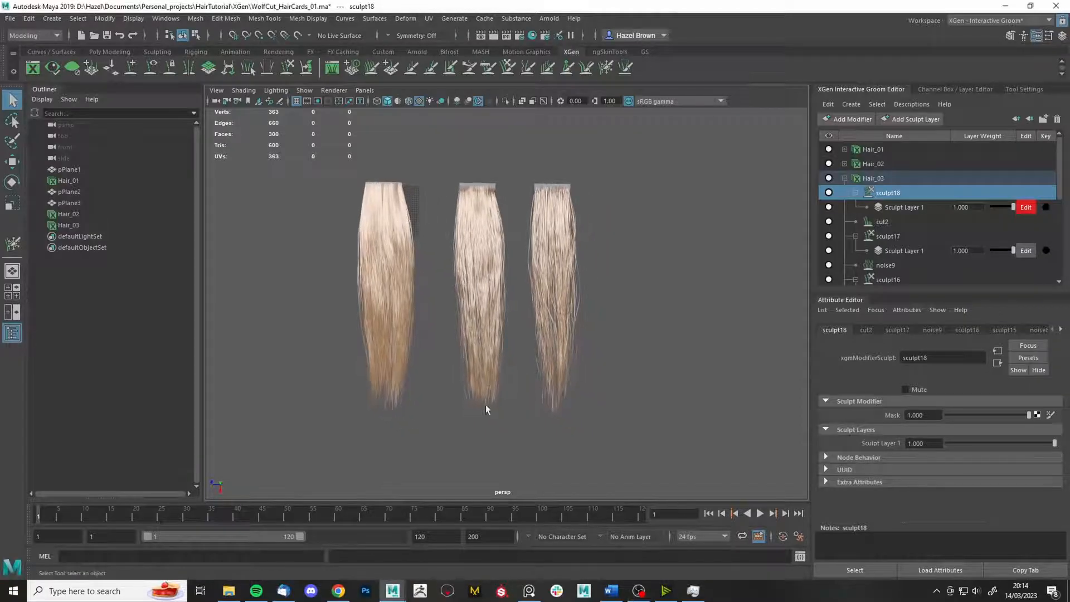
pyautogui.click(338, 590)
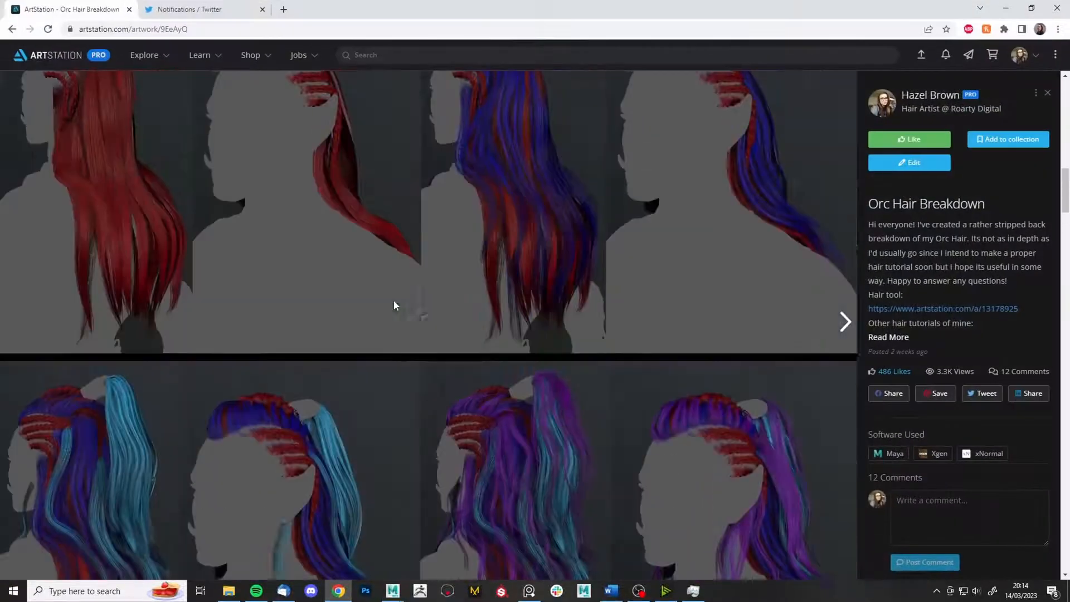
pyautogui.scroll(-10, 393, 305)
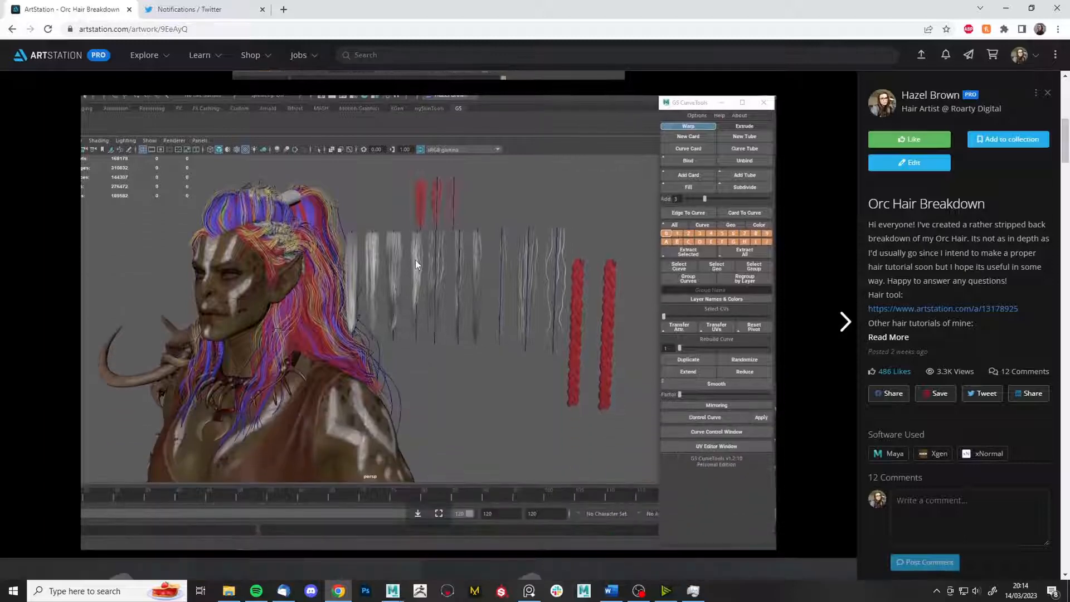
pyautogui.scroll(-15, 415, 260)
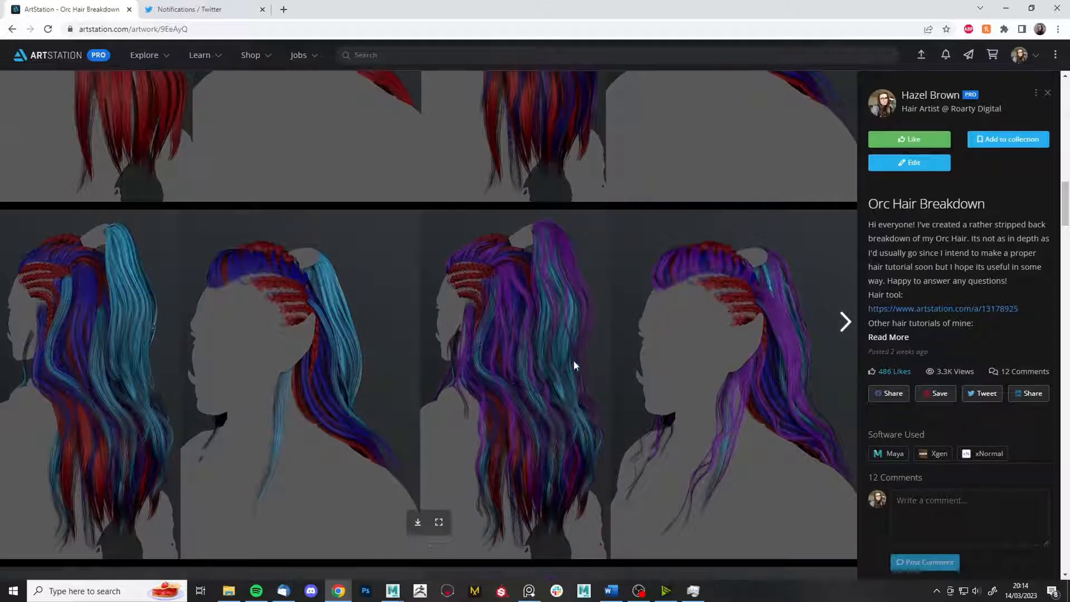
pyautogui.click(530, 589)
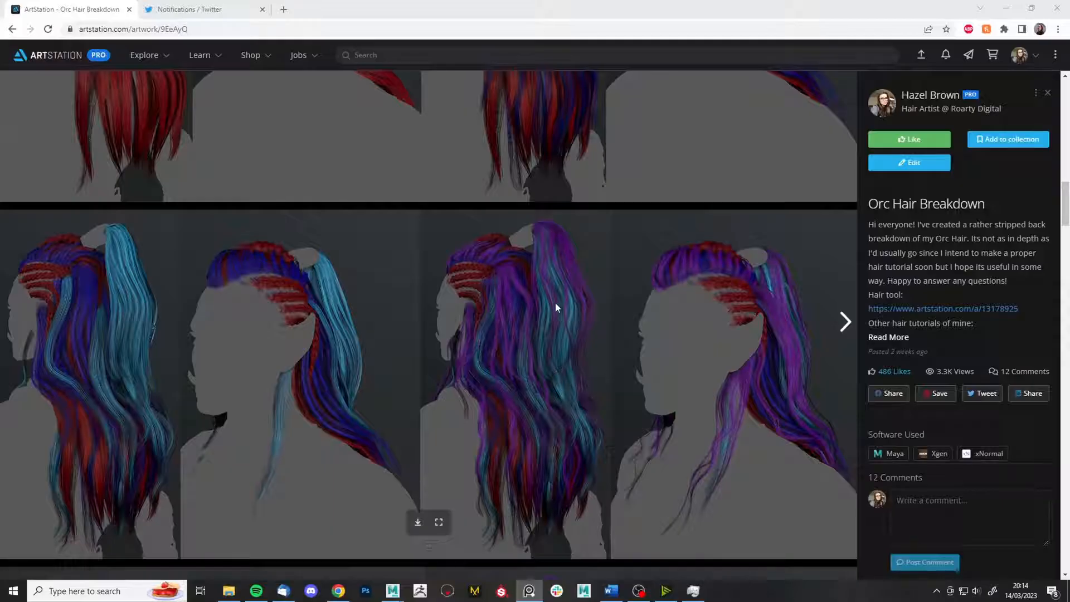
pyautogui.scroll(-4, 506, 362)
pyautogui.scroll(-2, 574, 304)
pyautogui.scroll(2, 342, 311)
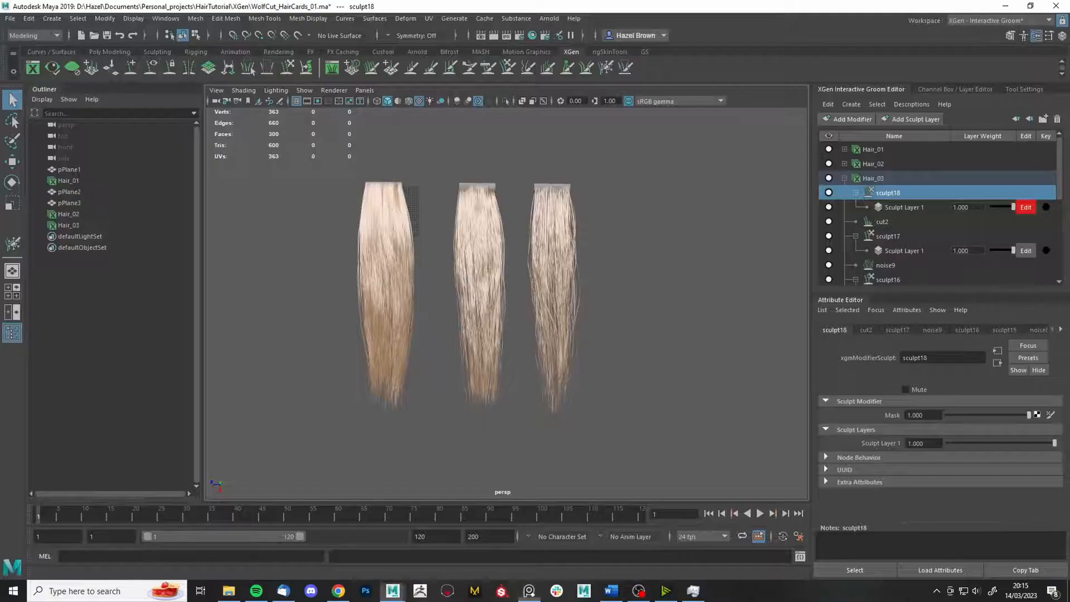
# - Duplicate pPlane3 into a fourth card to the right of the others, then save the scene
pyautogui.scroll(3, 633, 169)
pyautogui.keyDown('alt'); pyautogui.moveTo(629, 181); pyautogui.dragTo(589, 278, button='middle'); pyautogui.keyUp('alt')
pyautogui.scroll(-2, 597, 196)
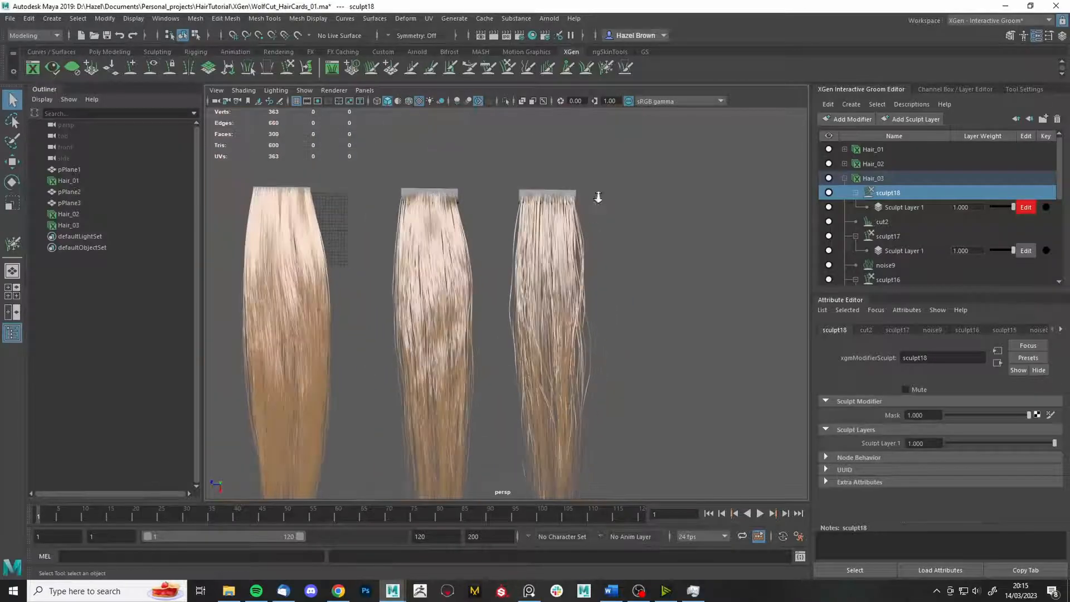
pyautogui.click(562, 221)
pyautogui.scroll(-2, 596, 257)
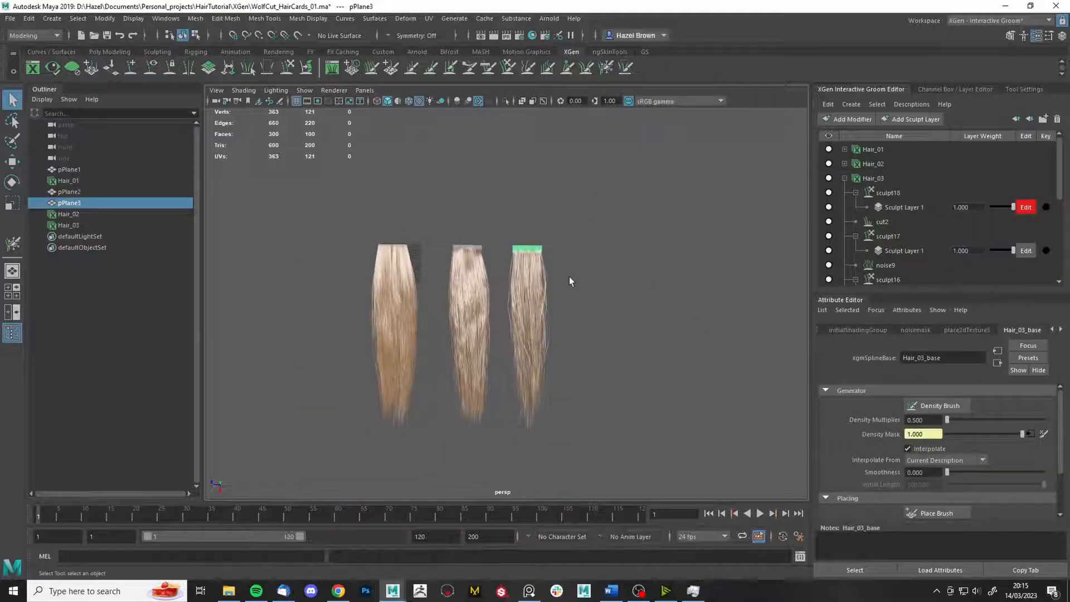
pyautogui.press('w')
pyautogui.hotkey('ctrl', 'd')
pyautogui.moveTo(478, 246); pyautogui.dragTo(543, 229)
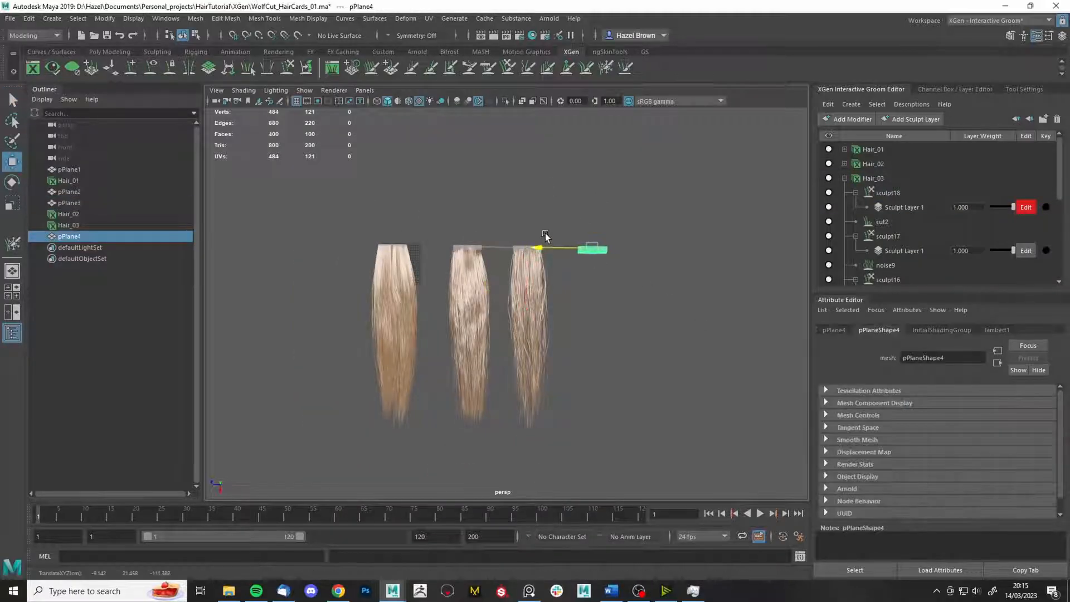
pyautogui.scroll(2, 458, 386)
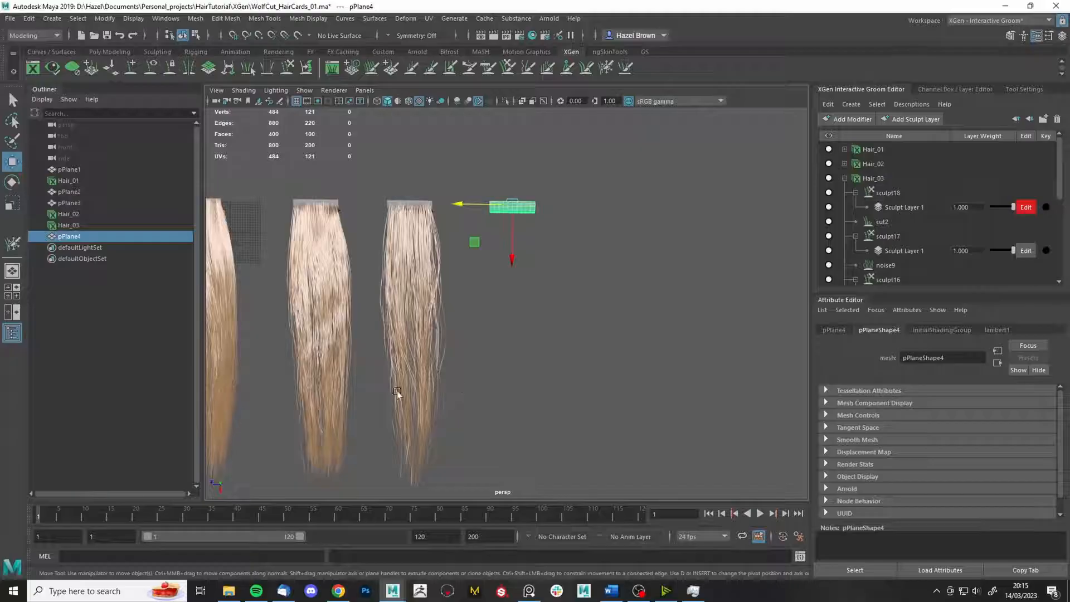
pyautogui.keyDown('alt'); pyautogui.moveTo(479, 306); pyautogui.dragTo(534, 293, button='middle'); pyautogui.keyUp('alt')
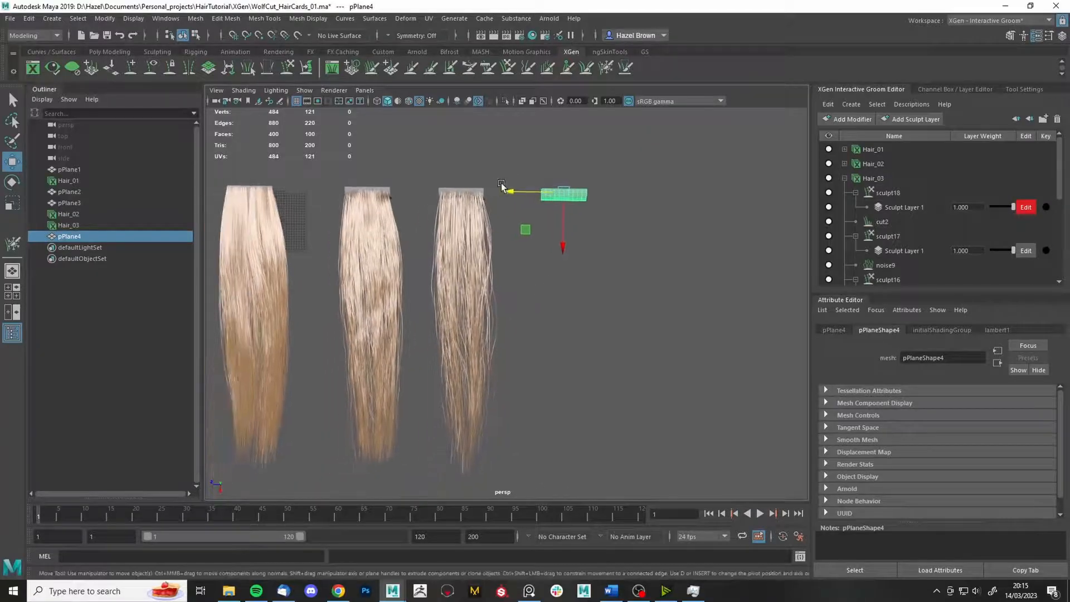
pyautogui.moveTo(502, 187); pyautogui.dragTo(511, 191)
pyautogui.keyDown('alt'); pyautogui.moveTo(621, 242); pyautogui.dragTo(580, 231, button='middle'); pyautogui.keyUp('alt')
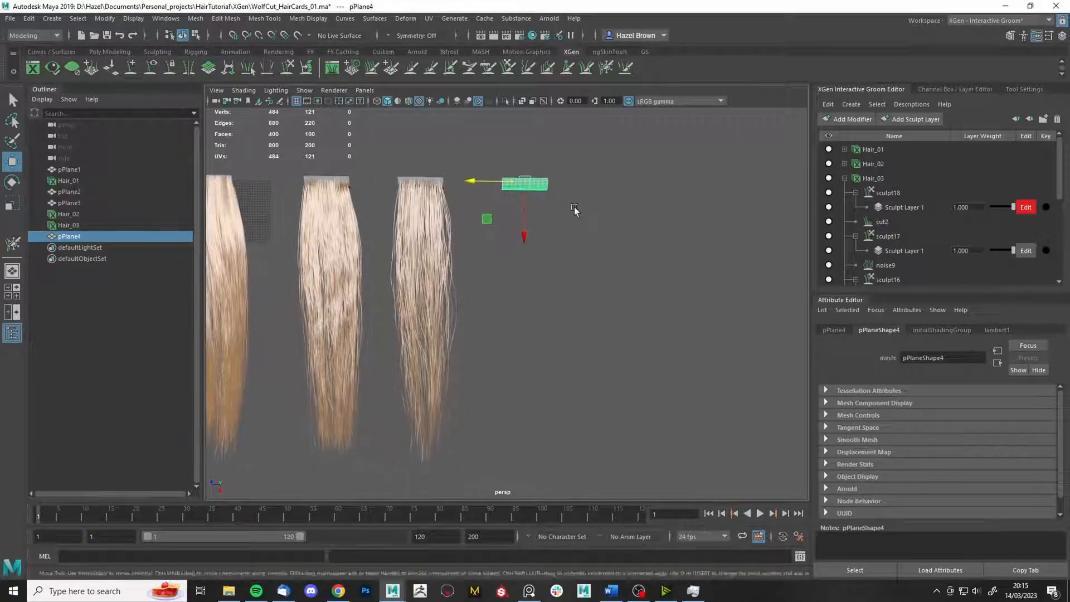
pyautogui.click(845, 178)
pyautogui.hotkey('ctrl', 's')
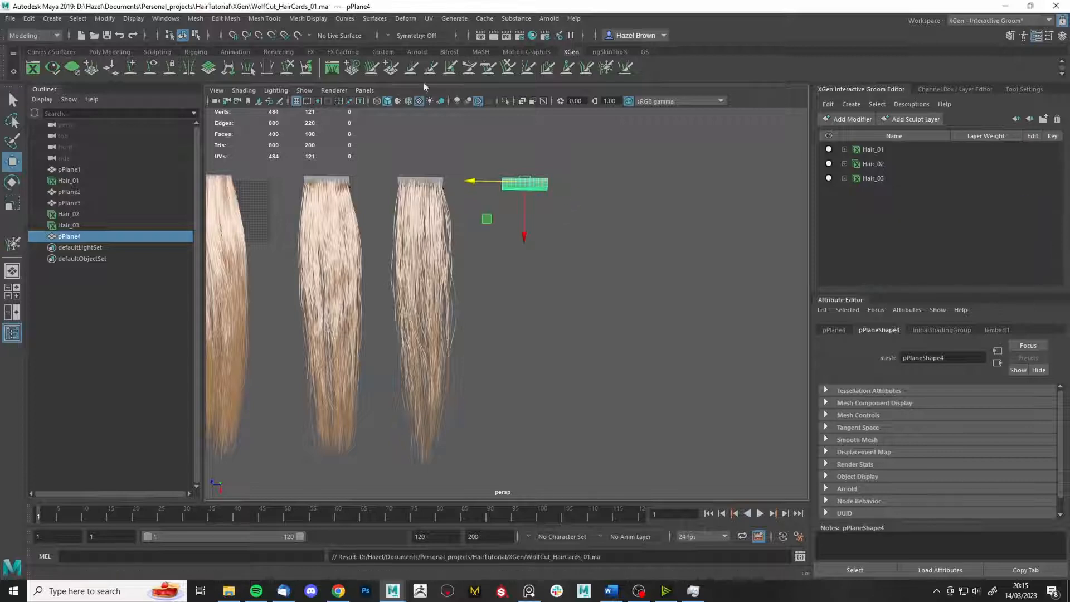
# - Create the Hair_04 interactive groom on pPlane4 and comb its fan straight down
pyautogui.click(454, 18)
pyautogui.click(605, 179)
pyautogui.click(450, 355)
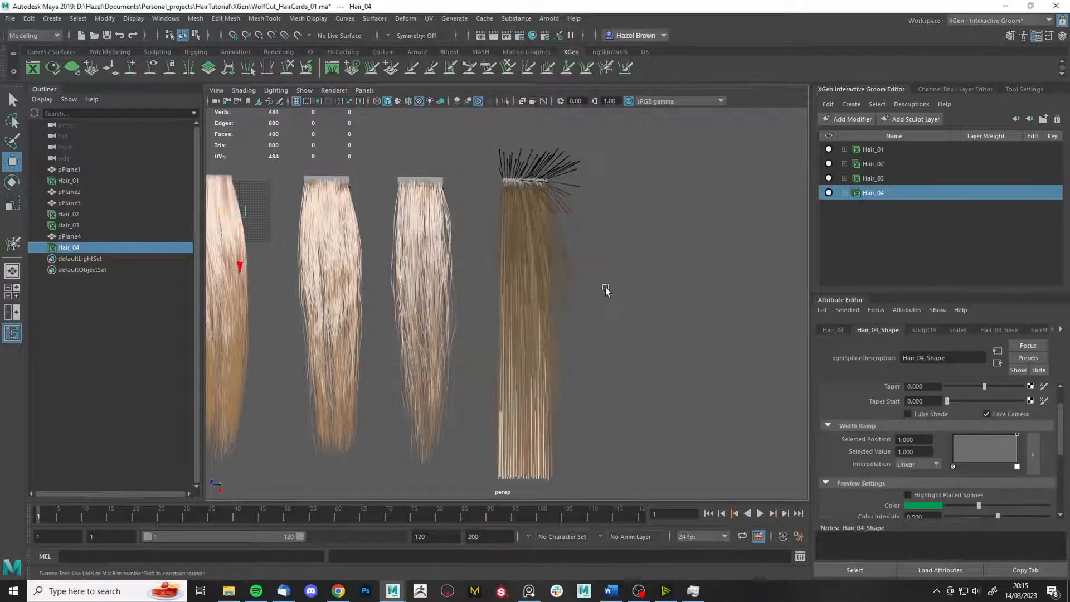
pyautogui.click(488, 67)
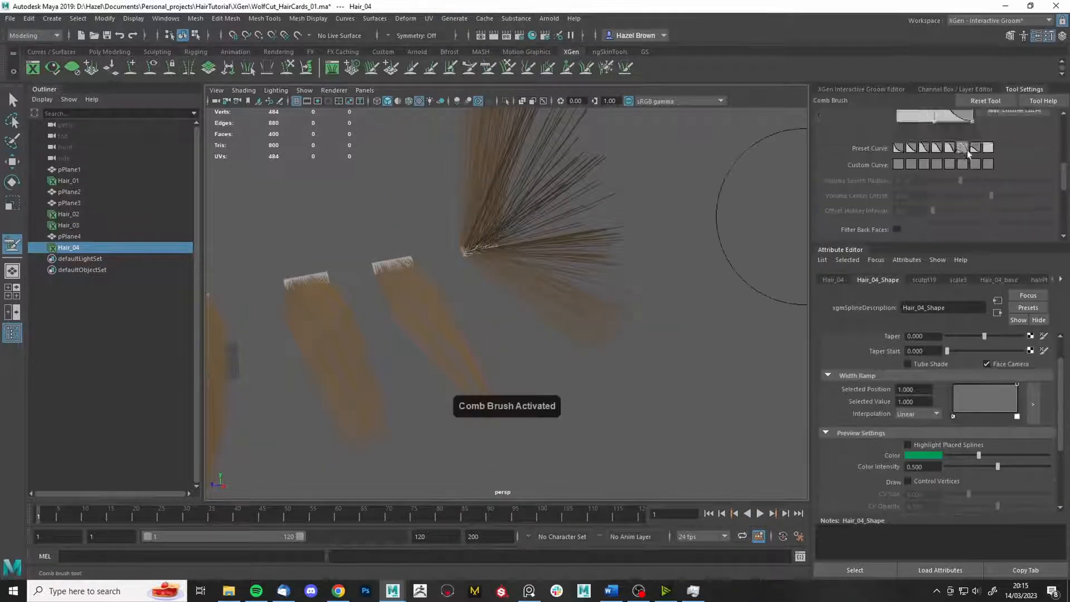
pyautogui.scroll(5, 968, 154)
pyautogui.keyDown('alt'); pyautogui.moveTo(474, 195); pyautogui.dragTo(613, 307); pyautogui.keyUp('alt')
pyautogui.moveTo(437, 208)
pyautogui.mouseDown()
pyautogui.moveTo(545, 195)
pyautogui.moveTo(683, 227)
pyautogui.mouseUp()
pyautogui.moveTo(600, 310)
pyautogui.mouseDown()
pyautogui.moveTo(595, 292)
pyautogui.moveTo(446, 318)
pyautogui.mouseUp()
pyautogui.scroll(2, 871, 357)
pyautogui.click(861, 89)
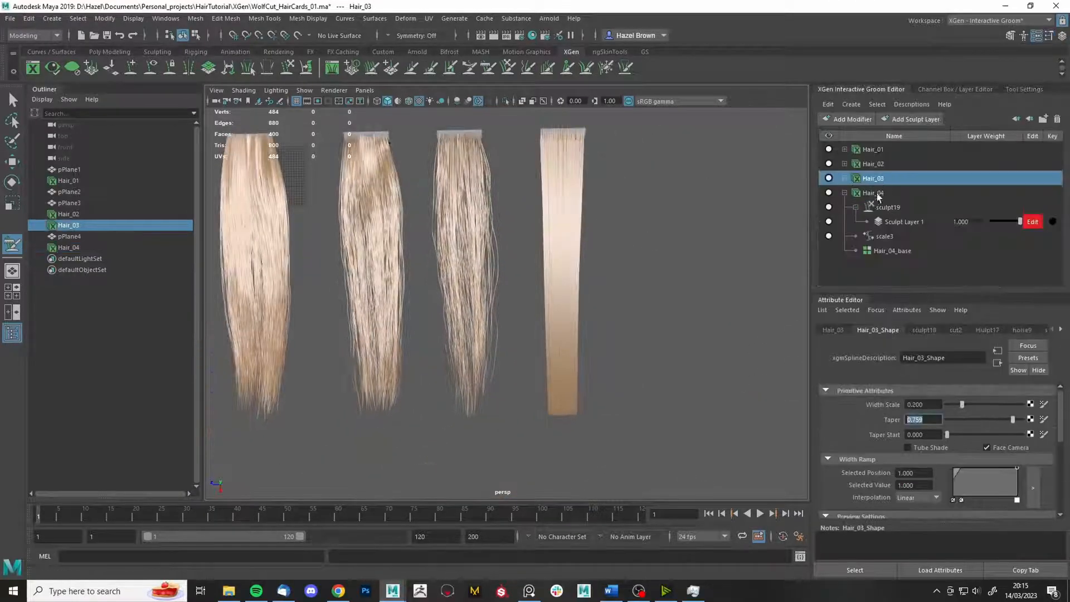
# - Set the Hair_04 taper to 0.759, lower the width ramp's start and add a ramp point
pyautogui.moveTo(985, 419); pyautogui.dragTo(1013, 420)
pyautogui.moveTo(953, 469)
pyautogui.mouseDown()
pyautogui.moveTo(953, 482)
pyautogui.moveTo(961, 466)
pyautogui.mouseUp()
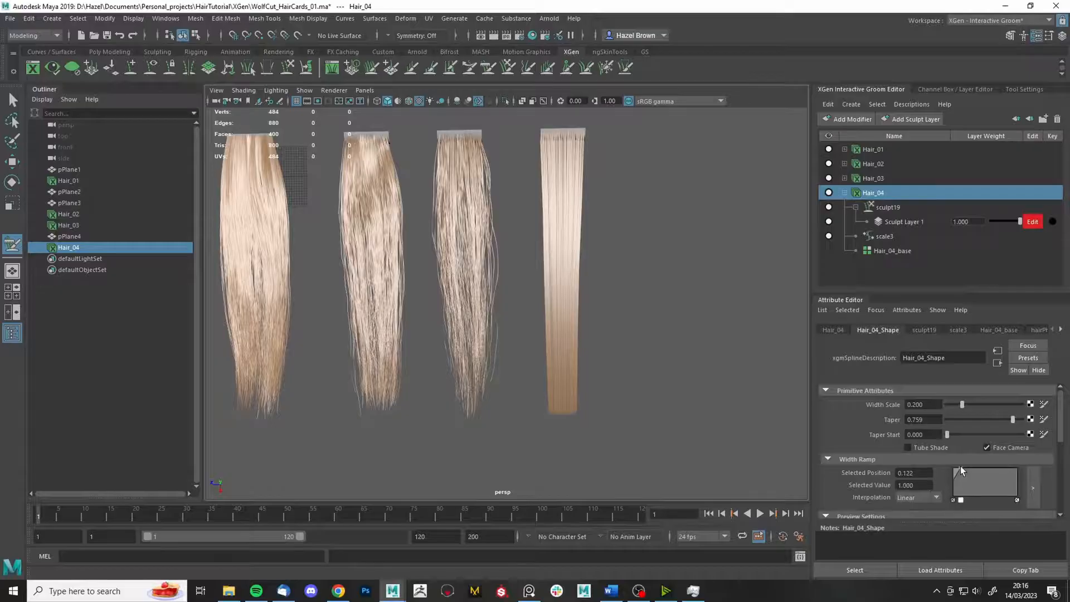
pyautogui.scroll(5, 614, 279)
pyautogui.keyDown('alt'); pyautogui.moveTo(641, 279); pyautogui.dragTo(686, 223); pyautogui.keyUp('alt')
pyautogui.scroll(-5, 647, 216)
# - Raise the Hair_04 base CV Count to 50
pyautogui.press('q')
pyautogui.scroll(3, 685, 223)
pyautogui.click(880, 207)
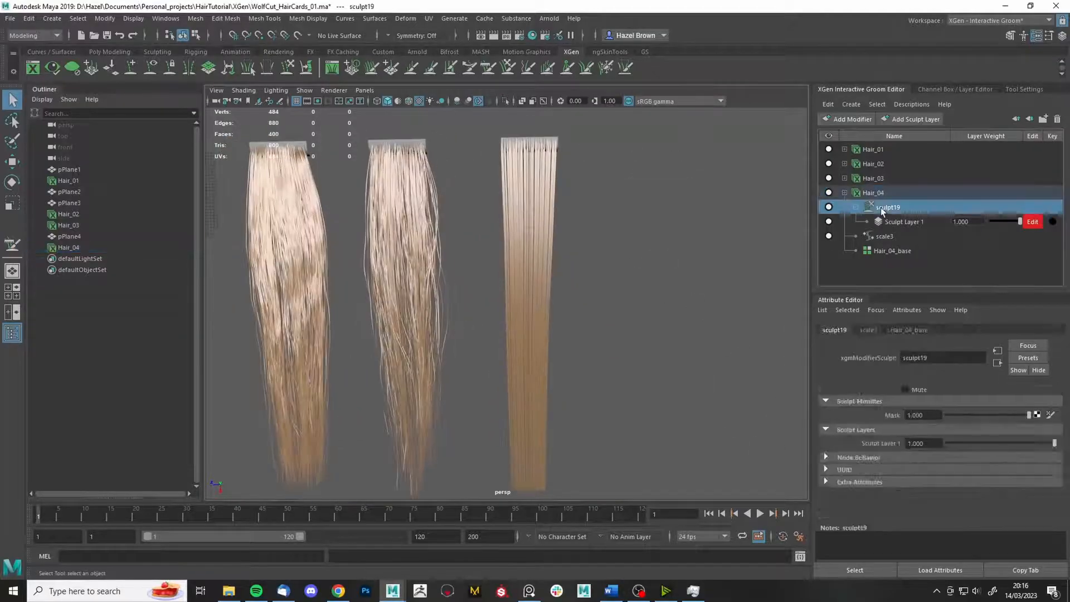
pyautogui.moveTo(641, 279)
pyautogui.keyDown('alt'); pyautogui.mouseDown()
pyautogui.moveTo(660, 292)
pyautogui.moveTo(730, 282)
pyautogui.mouseUp(); pyautogui.keyUp('alt')
pyautogui.click(874, 193)
pyautogui.click(999, 330)
pyautogui.scroll(-5, 934, 479)
pyautogui.click(930, 485)
pyautogui.write('0')
pyautogui.click(964, 484)
# - Tumble, pan and zoom the persp view until the cards hang upright, seen edge-on
pyautogui.keyDown('alt'); pyautogui.moveTo(693, 335); pyautogui.dragTo(736, 320); pyautogui.keyUp('alt')
pyautogui.keyDown('alt'); pyautogui.moveTo(736, 320); pyautogui.dragTo(692, 294, button='middle'); pyautogui.keyUp('alt')
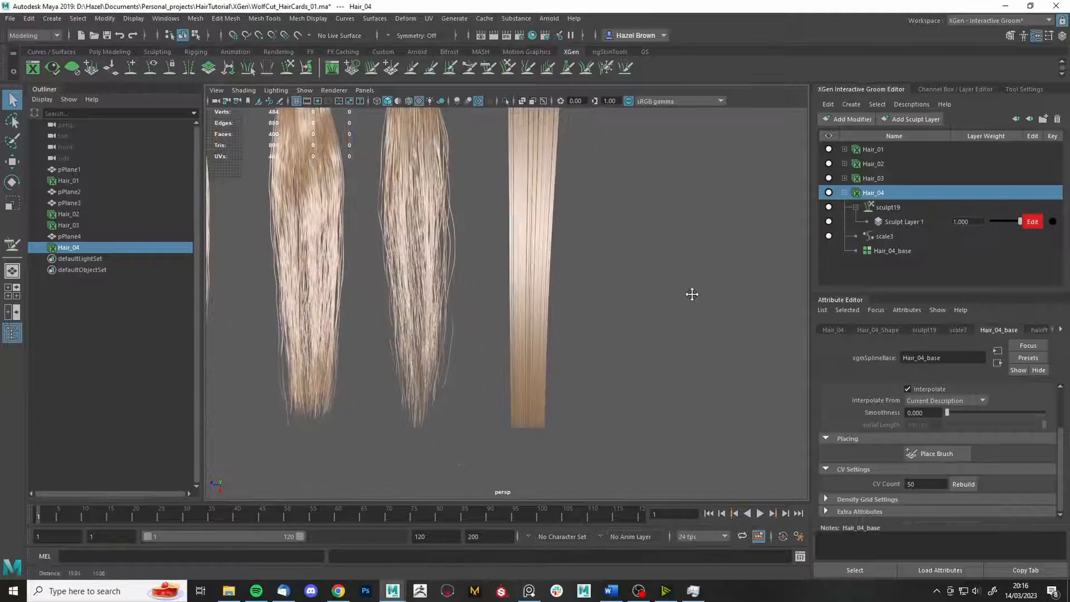
pyautogui.keyDown('alt'); pyautogui.moveTo(715, 282); pyautogui.dragTo(689, 313, button='right'); pyautogui.keyUp('alt')
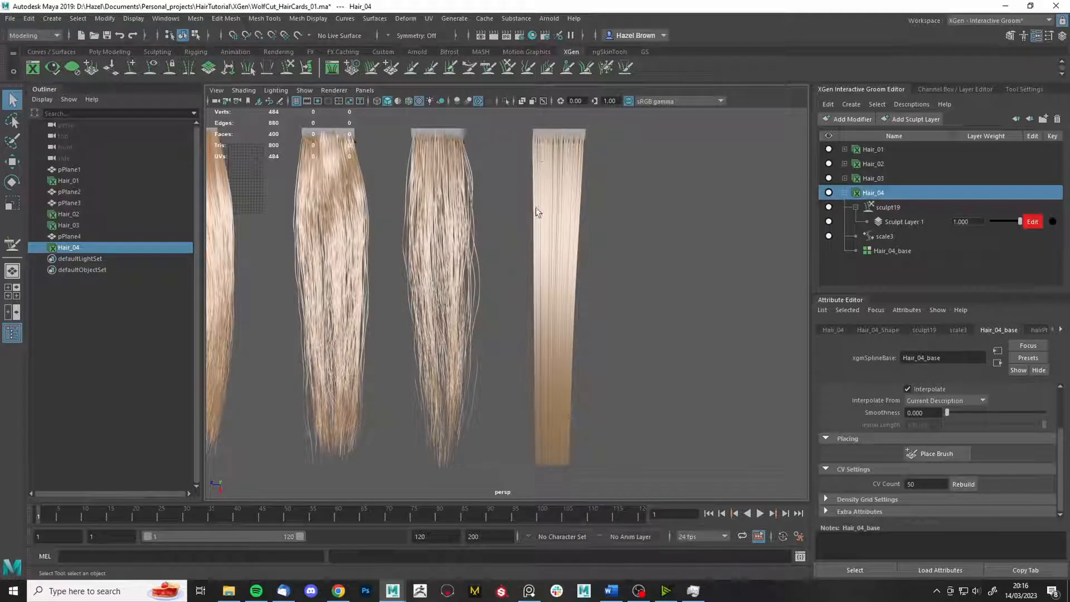
pyautogui.keyDown('alt'); pyautogui.moveTo(484, 237); pyautogui.dragTo(561, 258, button='middle'); pyautogui.keyUp('alt')
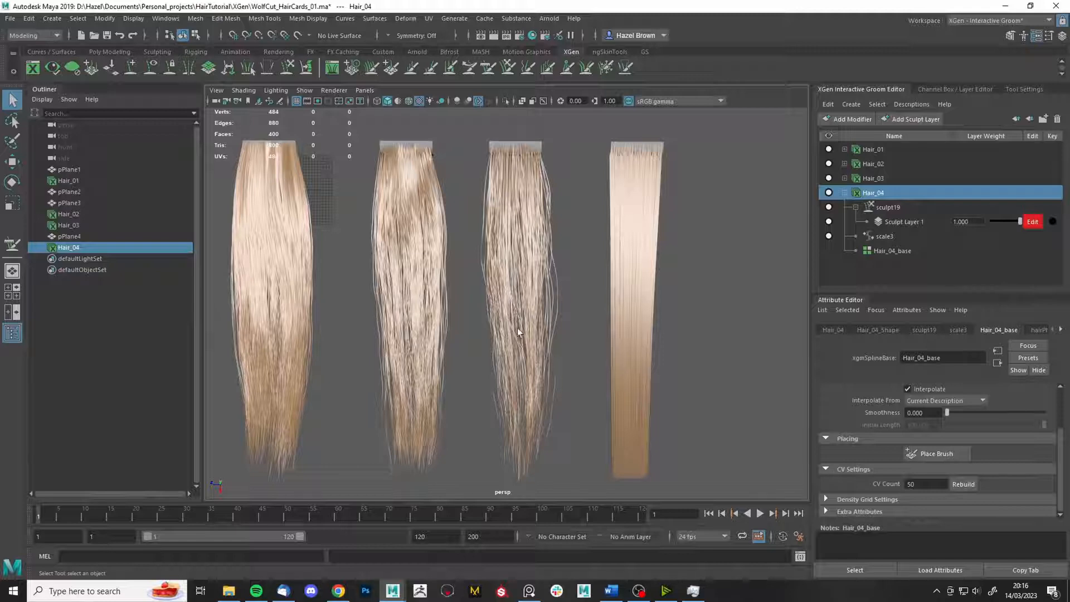
pyautogui.keyDown('alt'); pyautogui.moveTo(481, 325); pyautogui.dragTo(467, 272, button='middle'); pyautogui.keyUp('alt')
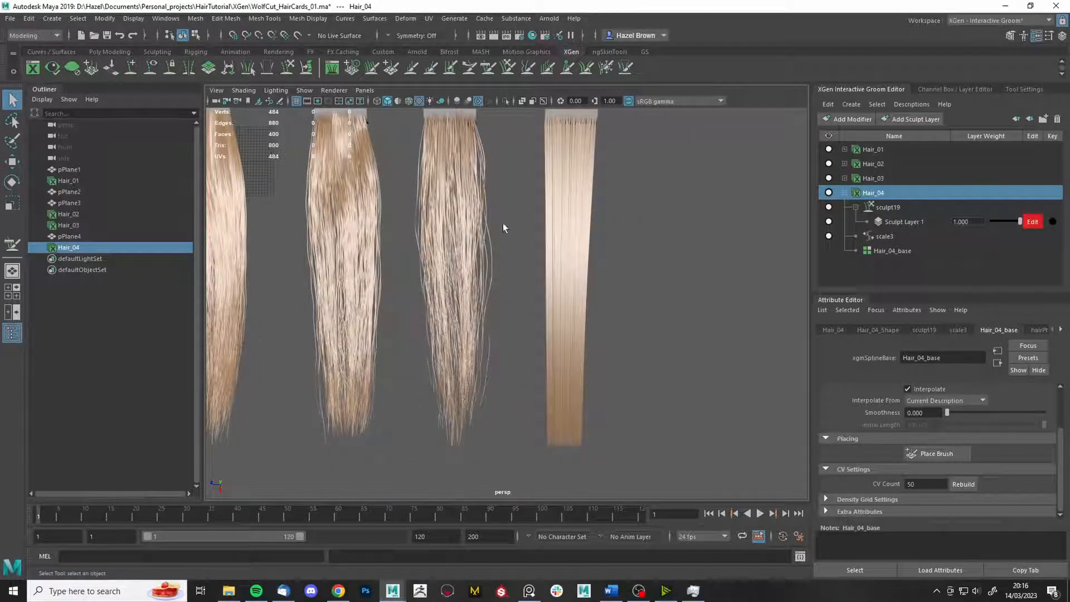
pyautogui.keyDown('alt'); pyautogui.moveTo(634, 288); pyautogui.dragTo(612, 209); pyautogui.keyUp('alt')
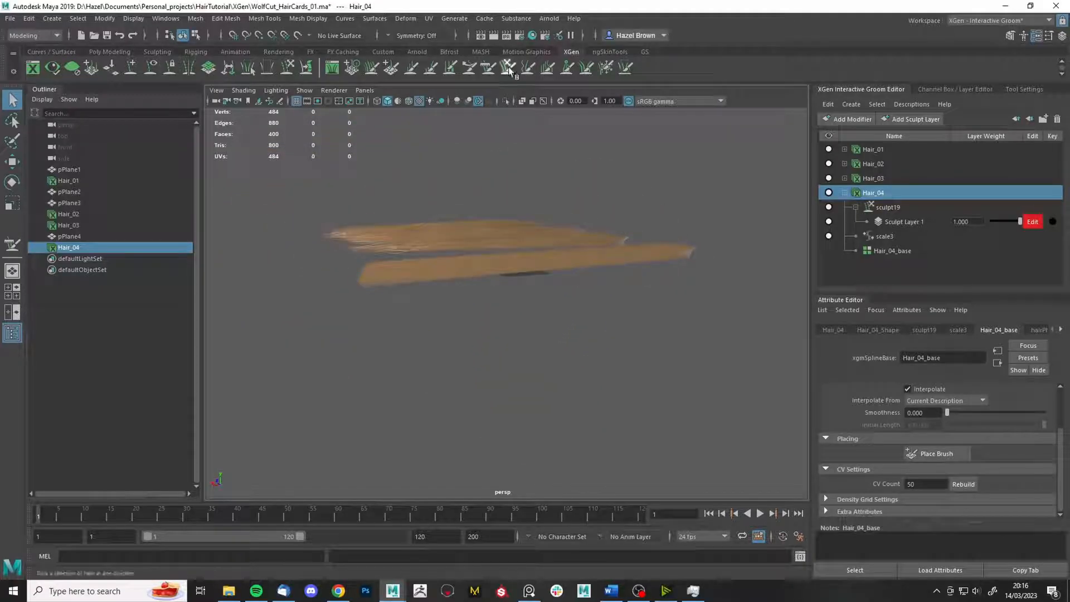
# - Bring up the Grab brush and look over its settings
pyautogui.click(508, 67)
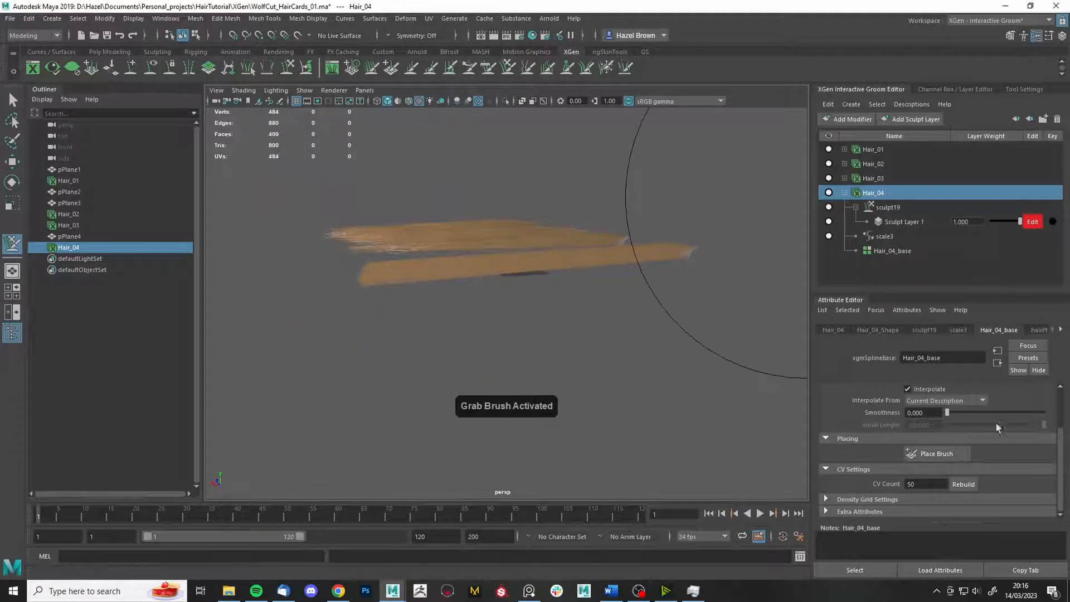
pyautogui.scroll(2, 998, 428)
pyautogui.click(1024, 92)
pyautogui.scroll(-2, 931, 228)
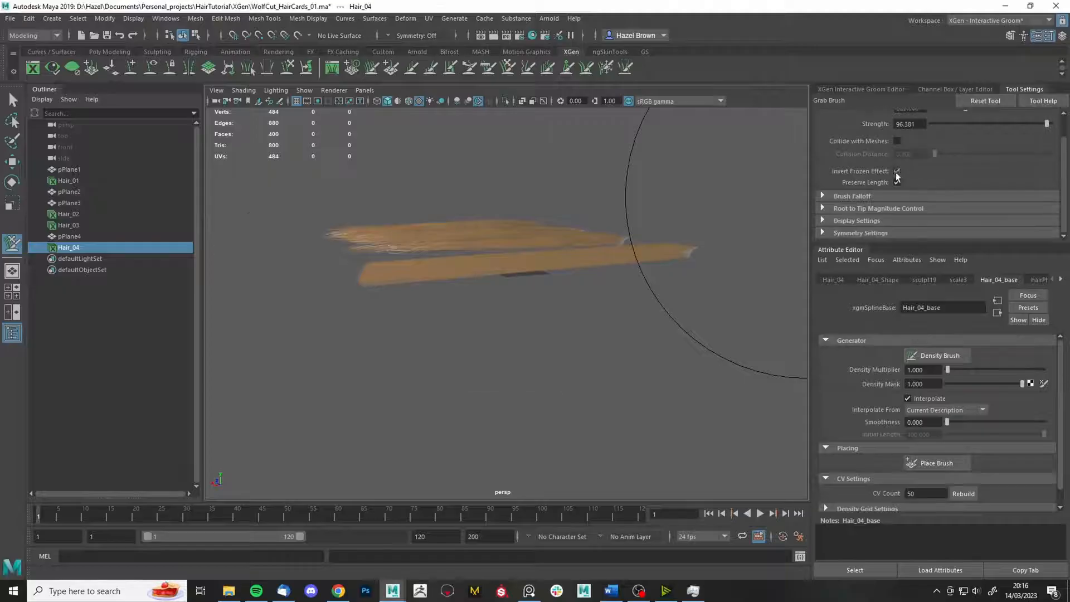
pyautogui.moveTo(630, 279)
pyautogui.keyDown('alt'); pyautogui.mouseDown()
pyautogui.moveTo(537, 413)
pyautogui.moveTo(454, 443)
pyautogui.moveTo(591, 318)
pyautogui.mouseUp(); pyautogui.keyUp('alt')
# - Map a file texture using the densityMask image to Hair_04's Density Mask
pyautogui.click(861, 90)
pyautogui.click(896, 206)
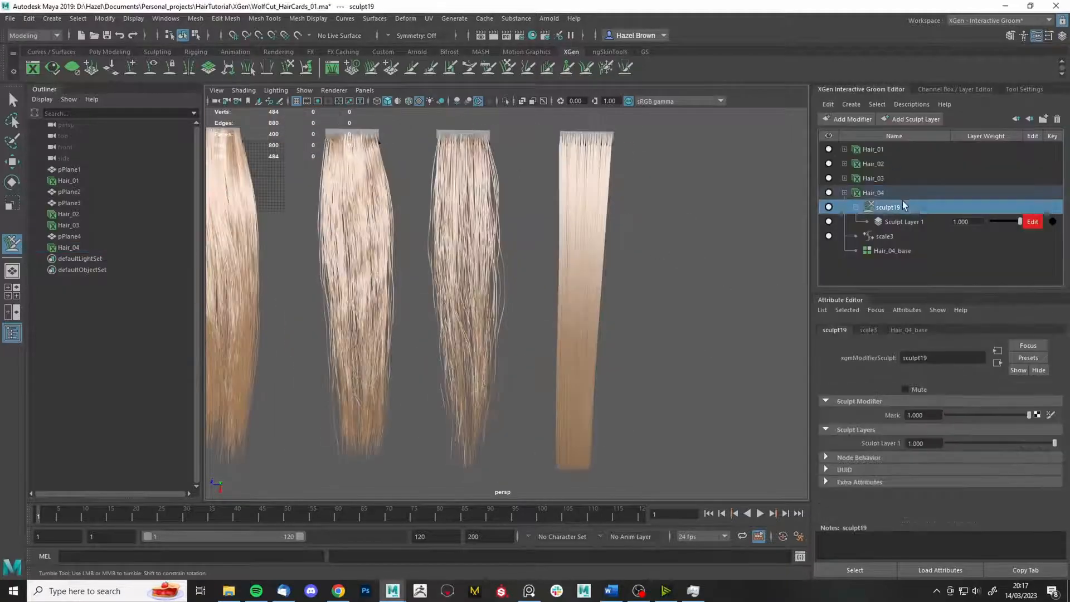
pyautogui.click(902, 194)
pyautogui.click(1031, 434)
pyautogui.click(456, 293)
pyautogui.click(1046, 482)
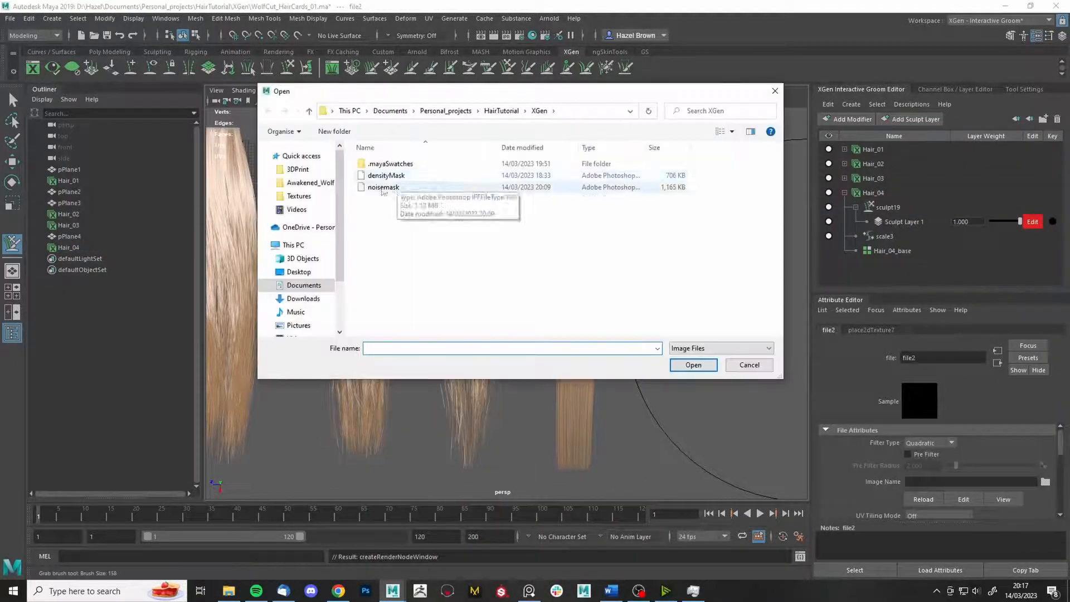
pyautogui.doubleClick(390, 175)
pyautogui.press('q')
pyautogui.moveTo(669, 237)
pyautogui.keyDown('alt'); pyautogui.mouseDown()
pyautogui.moveTo(617, 285)
pyautogui.moveTo(715, 281)
pyautogui.mouseUp(); pyautogui.keyUp('alt')
# - Add a sculpt20 layer to Hair_04 and clump the fourth card into a tapered point
pyautogui.click(889, 208)
pyautogui.click(853, 119)
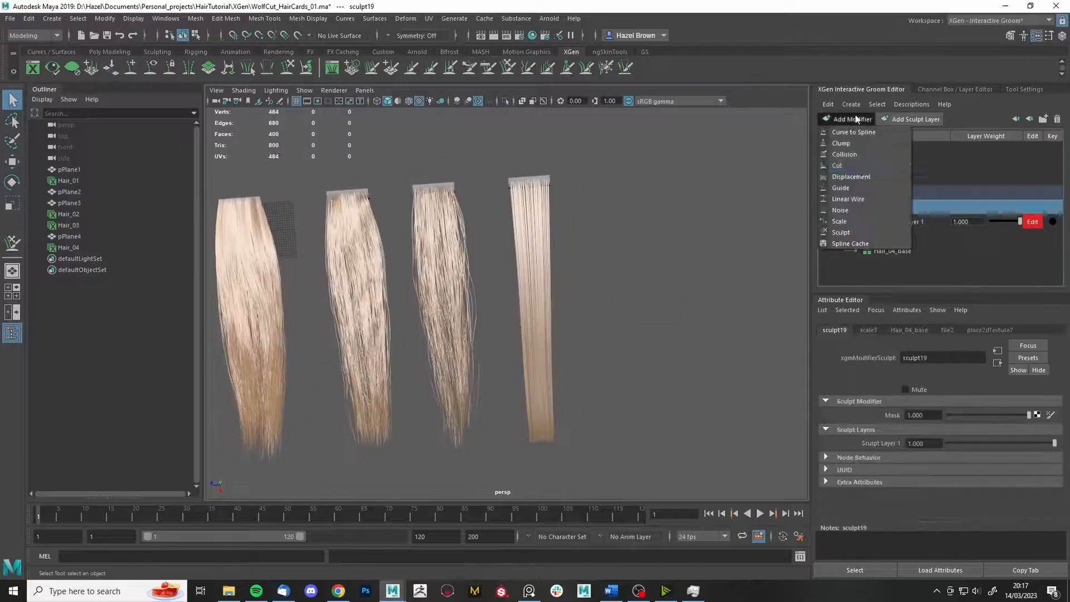
pyautogui.click(878, 234)
pyautogui.click(857, 207)
pyautogui.scroll(-1, 869, 211)
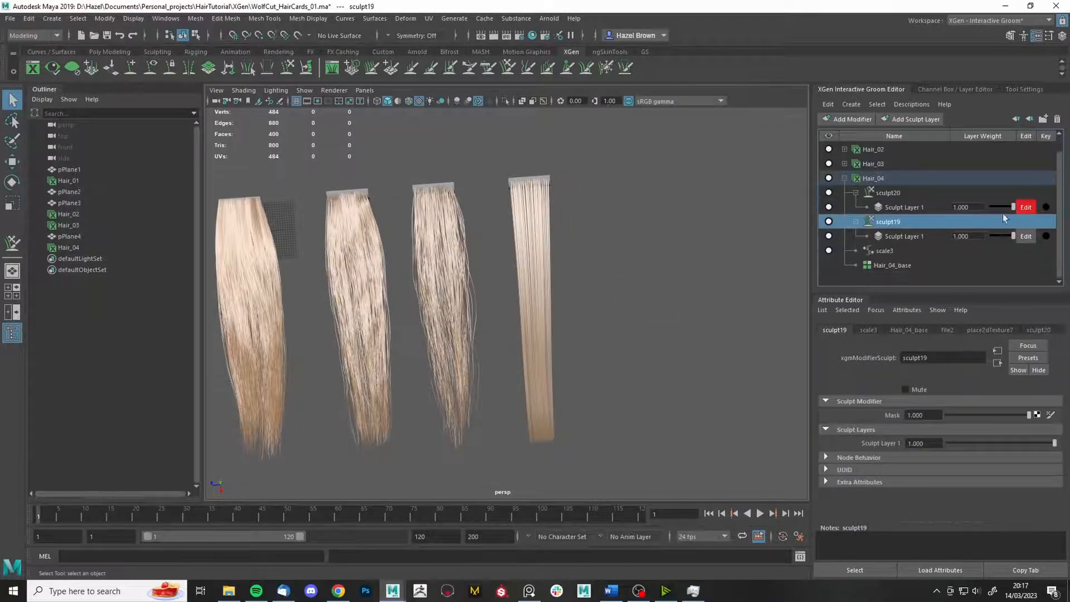
pyautogui.press('y')
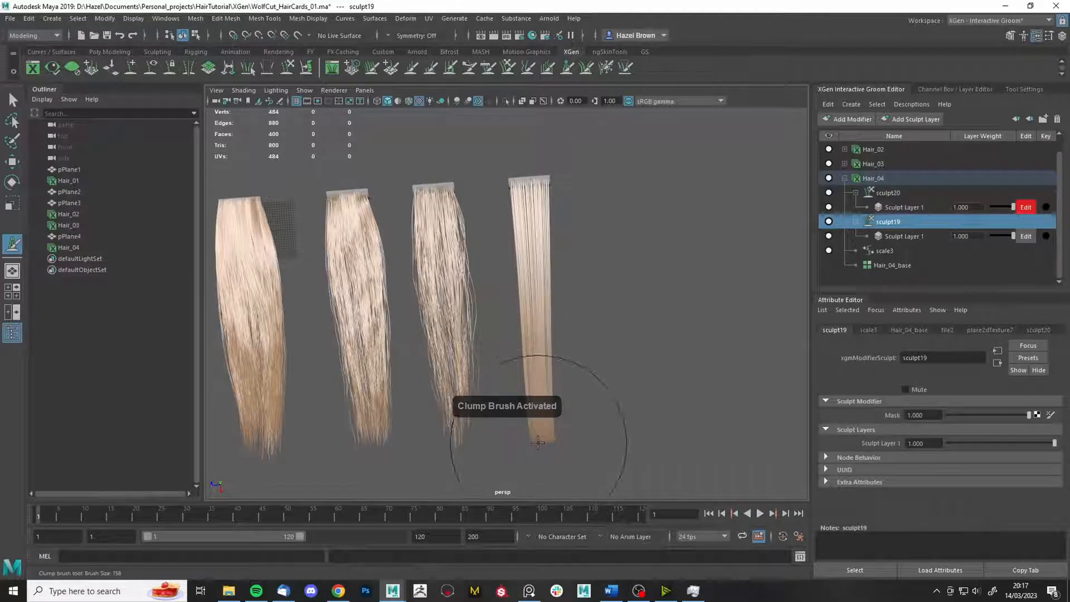
pyautogui.click(1025, 89)
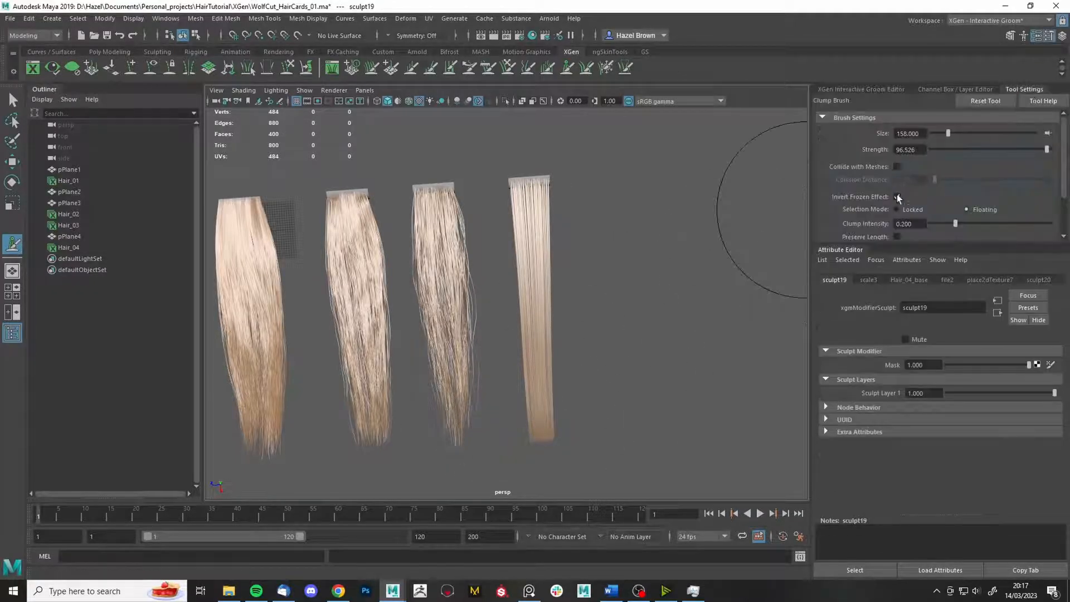
pyautogui.moveTo(552, 240)
pyautogui.mouseDown()
pyautogui.moveTo(563, 312)
pyautogui.moveTo(605, 377)
pyautogui.mouseUp()
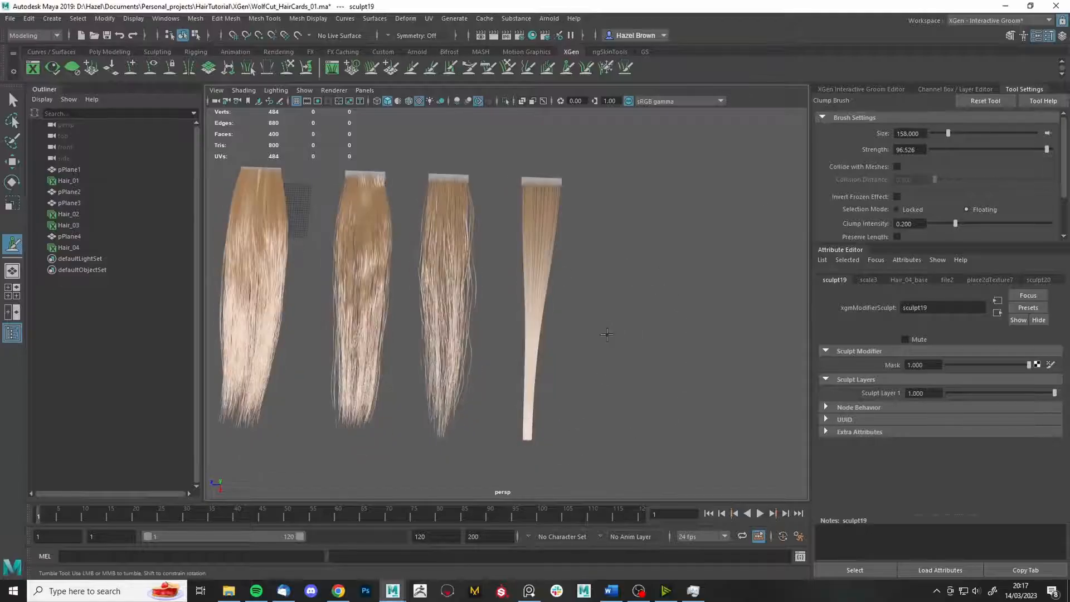
# - Add a Noise modifier to Hair_04
pyautogui.click(862, 90)
pyautogui.click(848, 119)
pyautogui.click(869, 214)
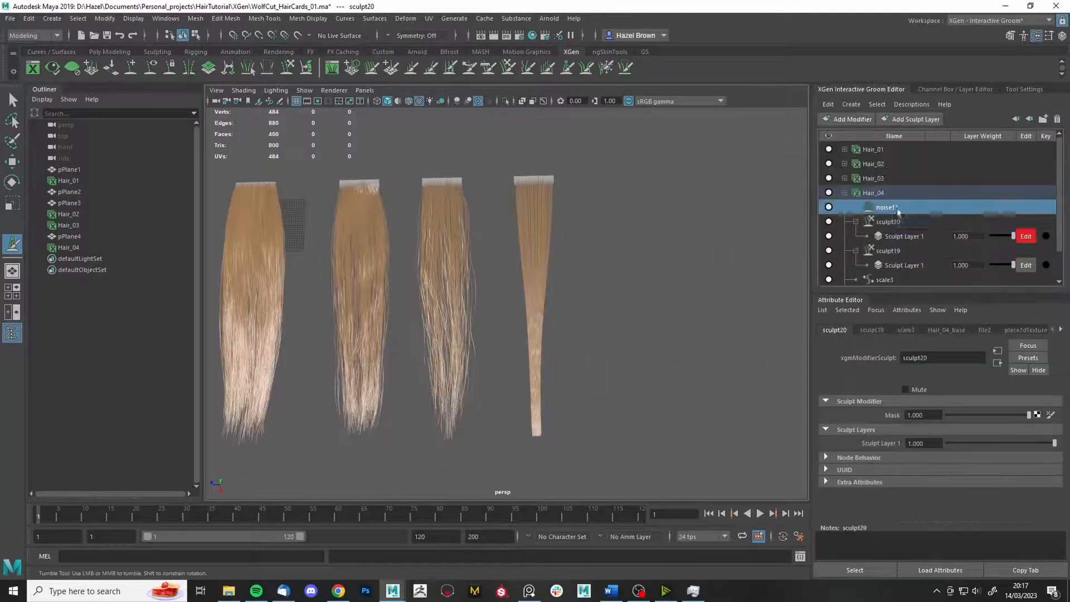
# - Adjust the noise11 frequency and frame the view on the fourth card
pyautogui.moveTo(948, 430)
pyautogui.mouseDown()
pyautogui.moveTo(973, 431)
pyautogui.moveTo(949, 431)
pyautogui.mouseUp()
pyautogui.scroll(5, 624, 459)
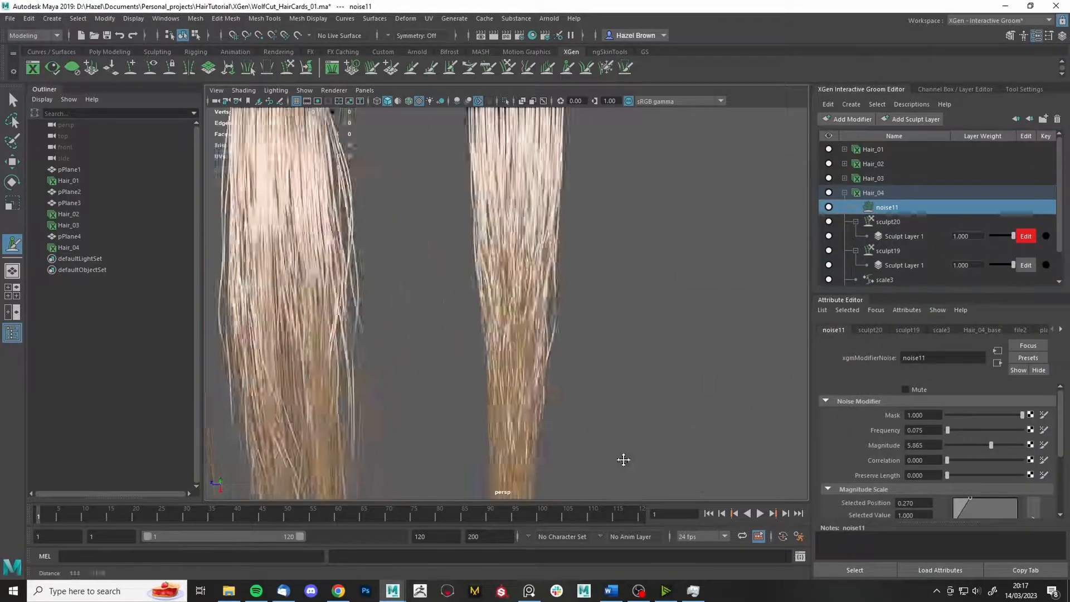
pyautogui.keyDown('alt'); pyautogui.moveTo(624, 459); pyautogui.dragTo(667, 263); pyautogui.keyUp('alt')
pyautogui.scroll(-3, 663, 287)
pyautogui.keyDown('alt'); pyautogui.moveTo(660, 312); pyautogui.dragTo(663, 318); pyautogui.keyUp('alt')
pyautogui.scroll(3, 663, 318)
pyautogui.keyDown('alt'); pyautogui.moveTo(662, 318); pyautogui.dragTo(625, 389, button='middle'); pyautogui.keyUp('alt')
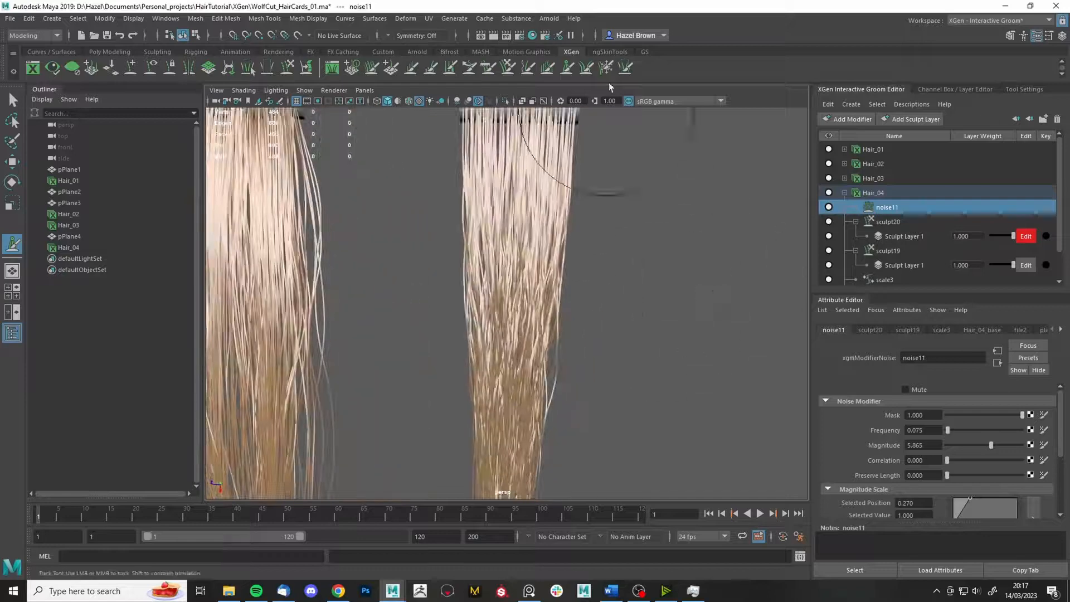
# - Freeze the strands along the fourth card's right and left edges
pyautogui.click(606, 68)
pyautogui.moveTo(585, 295); pyautogui.dragTo(582, 298)
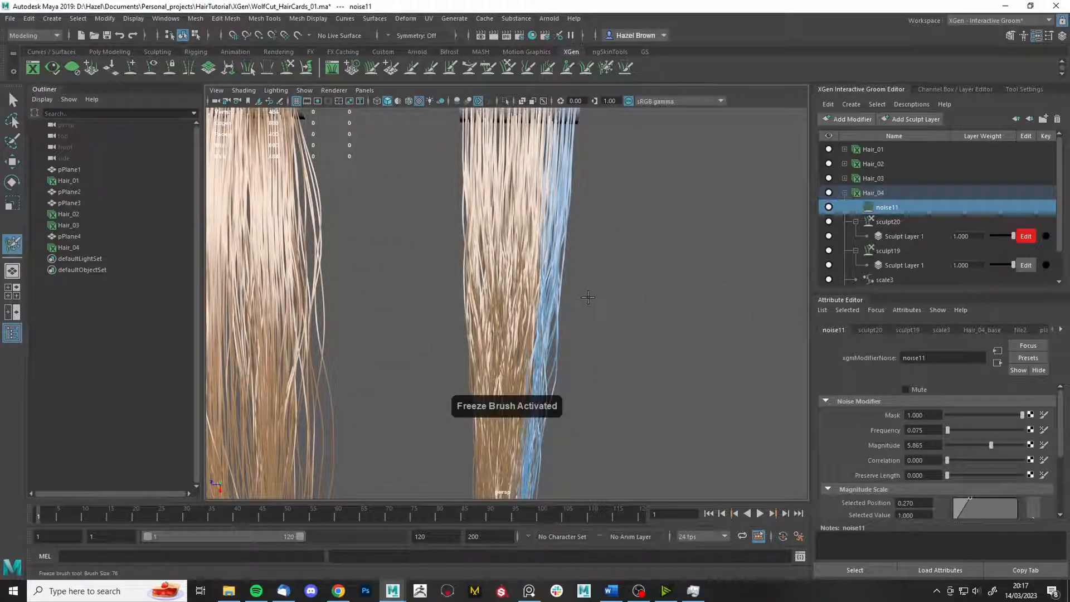
pyautogui.keyDown('alt'); pyautogui.moveTo(588, 287); pyautogui.dragTo(561, 277, button='middle'); pyautogui.keyUp('alt')
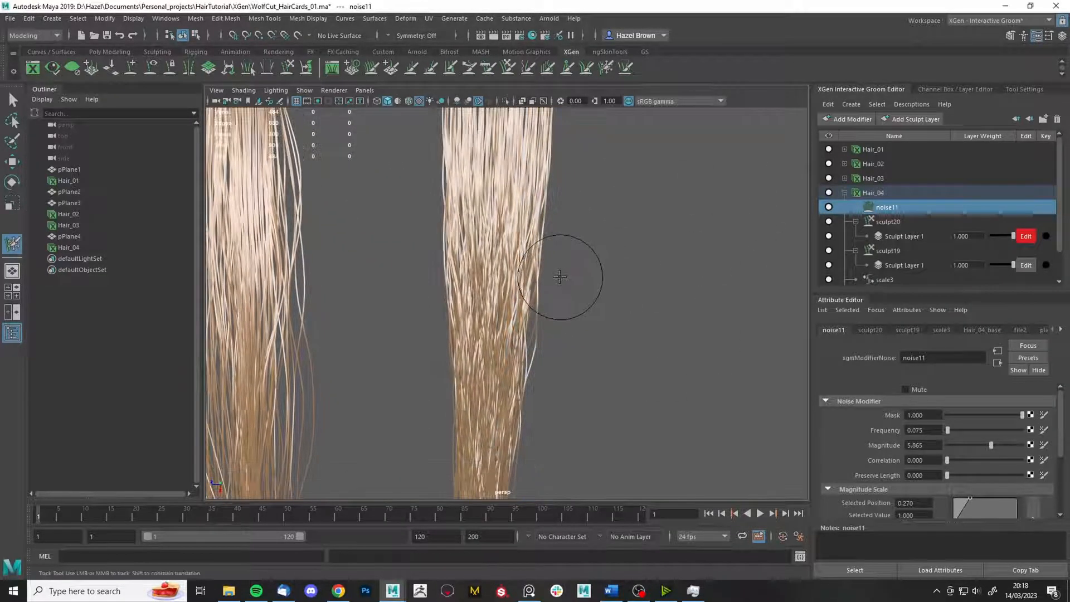
pyautogui.moveTo(560, 276); pyautogui.dragTo(559, 277)
pyautogui.moveTo(407, 256); pyautogui.dragTo(414, 256)
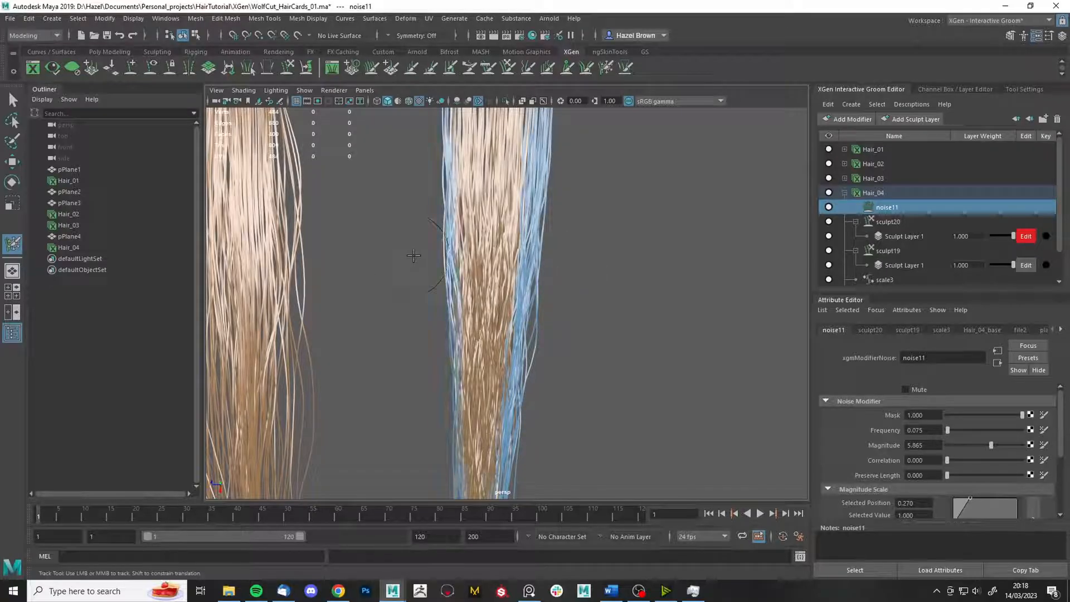
pyautogui.keyDown('alt'); pyautogui.moveTo(415, 256); pyautogui.dragTo(456, 121, button='right'); pyautogui.keyUp('alt')
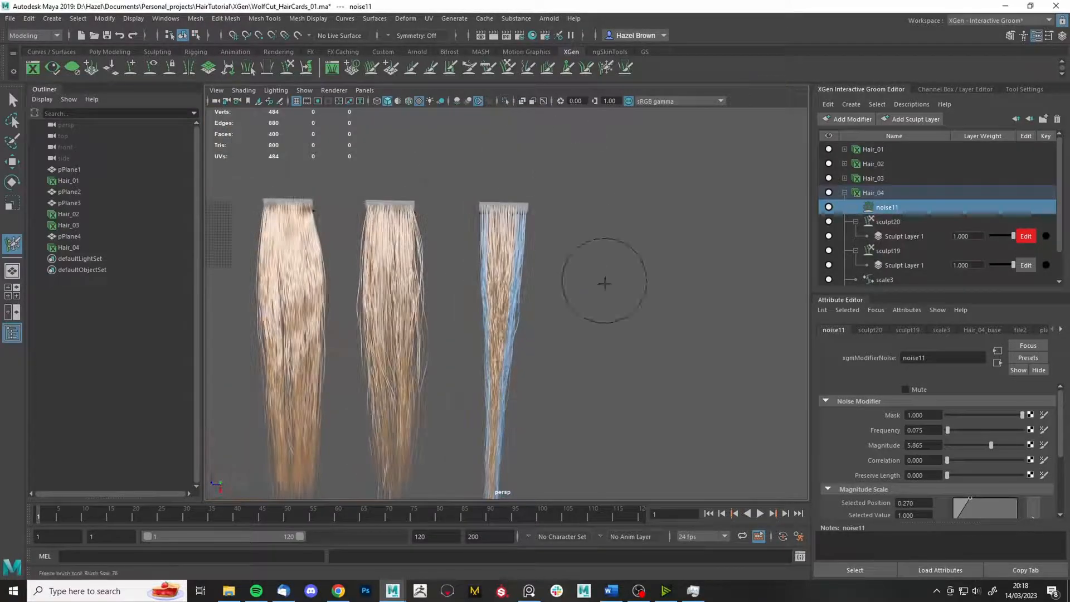
# - With Grab's Invert Frozen Effect on, nudge the frozen strands slightly right
pyautogui.press('g')
pyautogui.click(1025, 89)
pyautogui.click(898, 198)
pyautogui.moveTo(611, 301); pyautogui.dragTo(638, 307)
pyautogui.keyDown('alt'); pyautogui.moveTo(678, 445); pyautogui.dragTo(670, 312, button='middle'); pyautogui.keyUp('alt')
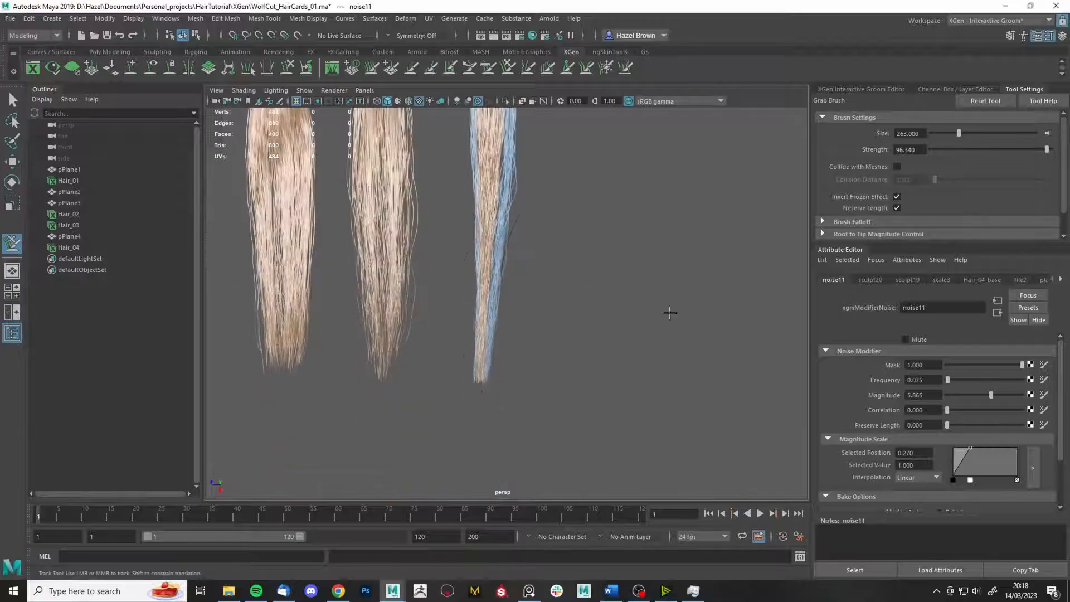
pyautogui.moveTo(614, 375); pyautogui.dragTo(669, 354)
pyautogui.keyDown('alt'); pyautogui.moveTo(701, 253); pyautogui.dragTo(708, 285, button='middle'); pyautogui.keyUp('alt')
# - Shrink the Grab brush from 263 to 167 and reframe the view on the cards
pyautogui.press('b')
pyautogui.moveTo(455, 269); pyautogui.dragTo(397, 150)
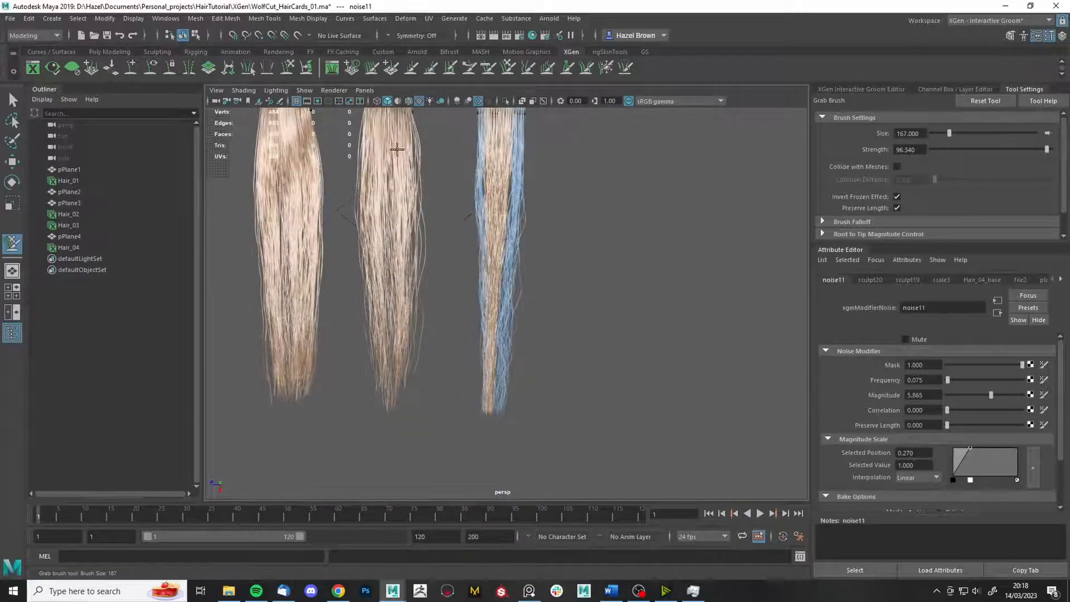
pyautogui.keyDown('alt'); pyautogui.moveTo(580, 270); pyautogui.dragTo(541, 384, button='middle'); pyautogui.keyUp('alt')
pyautogui.keyDown('alt'); pyautogui.moveTo(488, 304); pyautogui.dragTo(543, 184, button='middle'); pyautogui.keyUp('alt')
pyautogui.scroll(6, 568, 186)
pyautogui.scroll(-7, 579, 181)
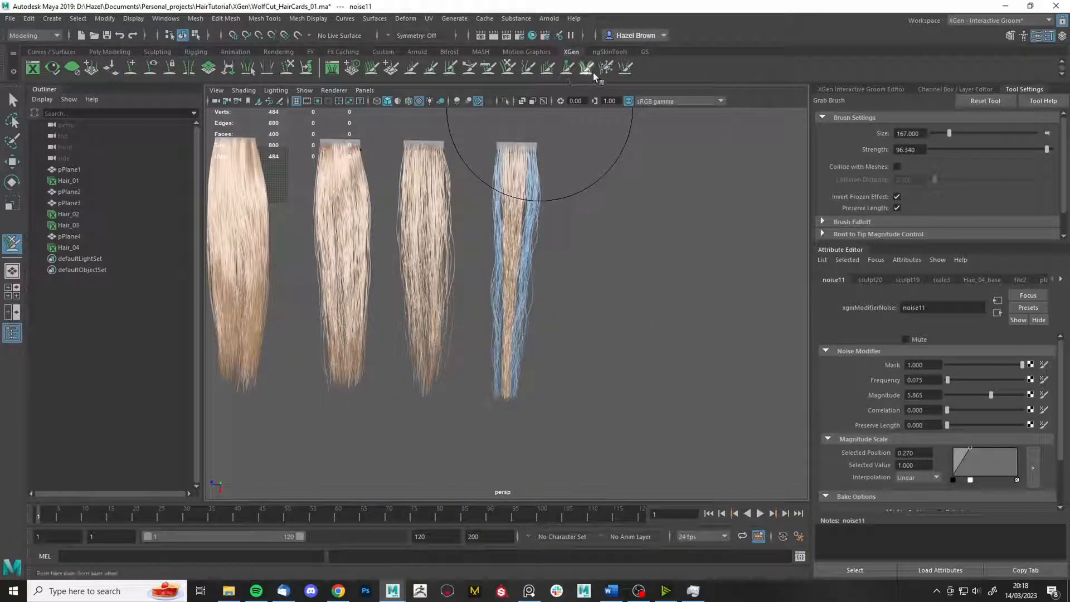
# - Unfreeze all strands, shrink the freeze brush, and undo the last freeze strokes
pyautogui.click(927, 213)
pyautogui.press('q')
pyautogui.scroll(5, 679, 214)
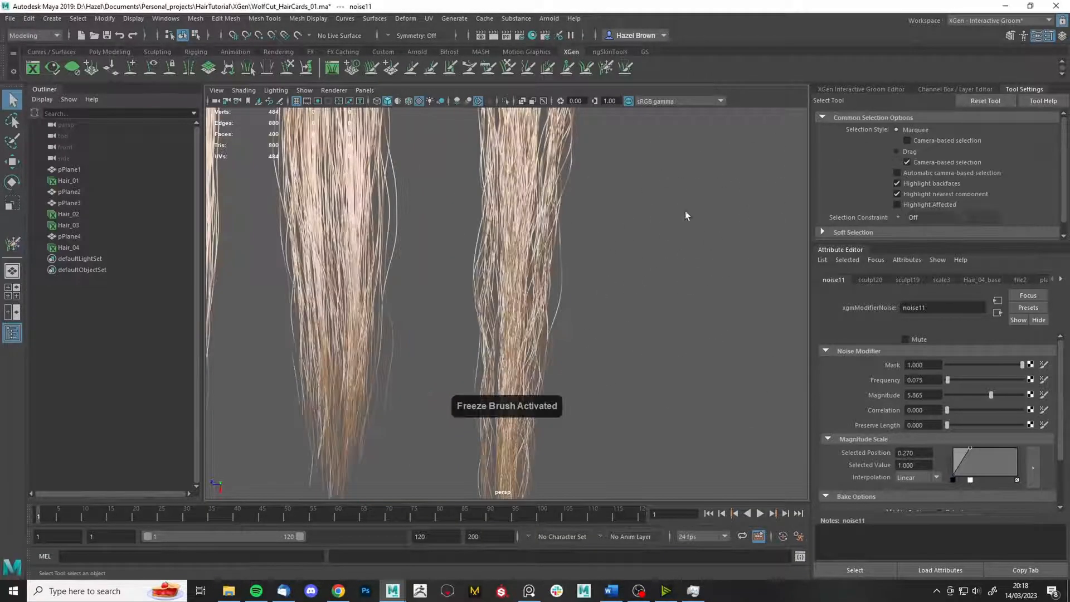
pyautogui.keyDown('alt'); pyautogui.moveTo(689, 212); pyautogui.dragTo(700, 228, button='middle'); pyautogui.keyUp('alt')
pyautogui.scroll(-4, 680, 299)
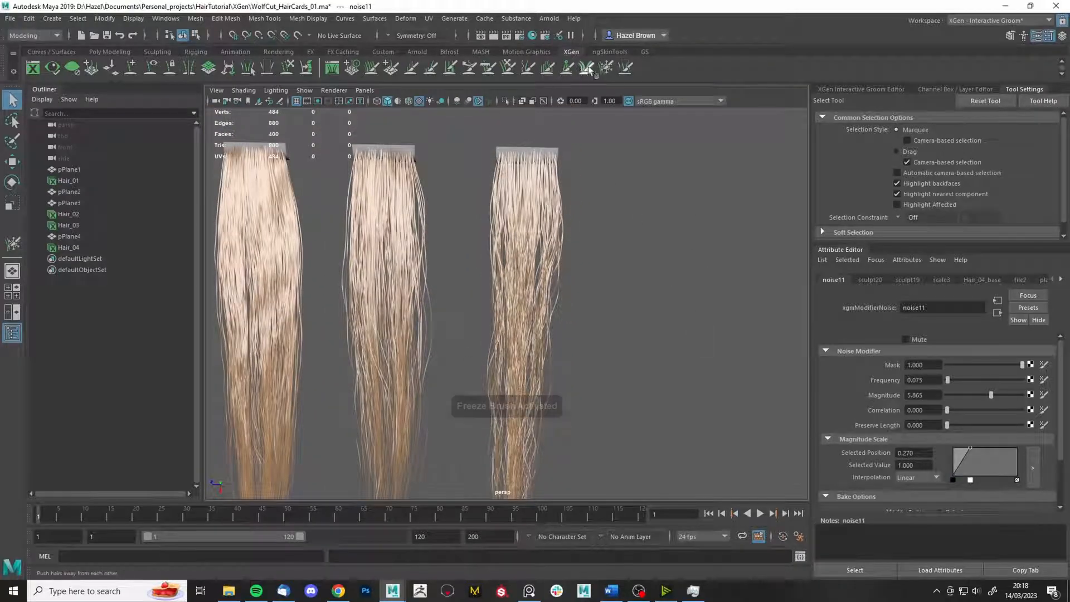
pyautogui.click(608, 68)
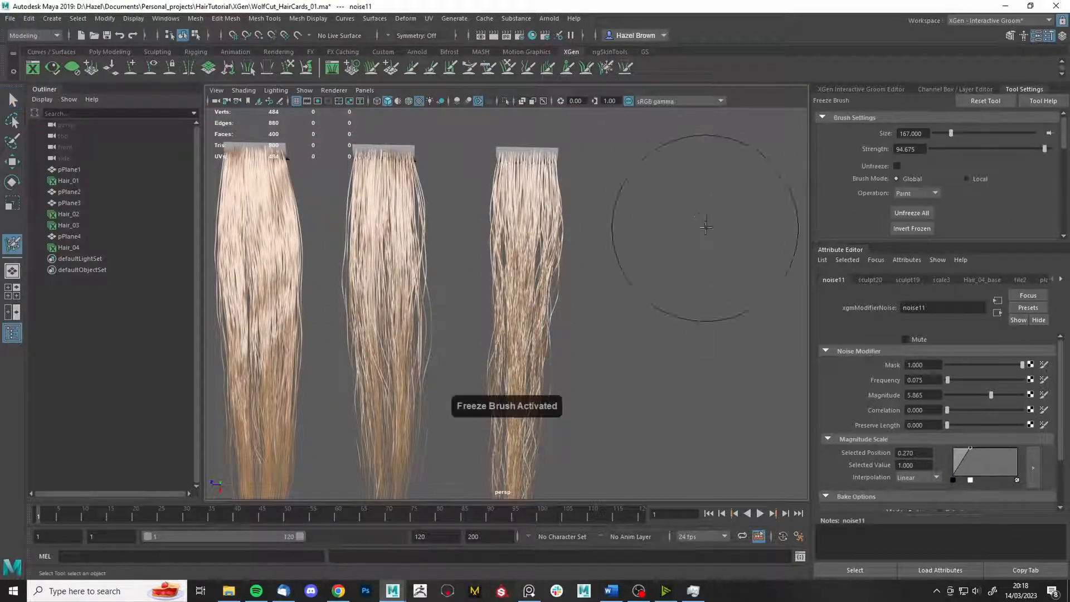
pyautogui.keyDown('alt'); pyautogui.moveTo(685, 225); pyautogui.dragTo(710, 337, button='right'); pyautogui.keyUp('alt')
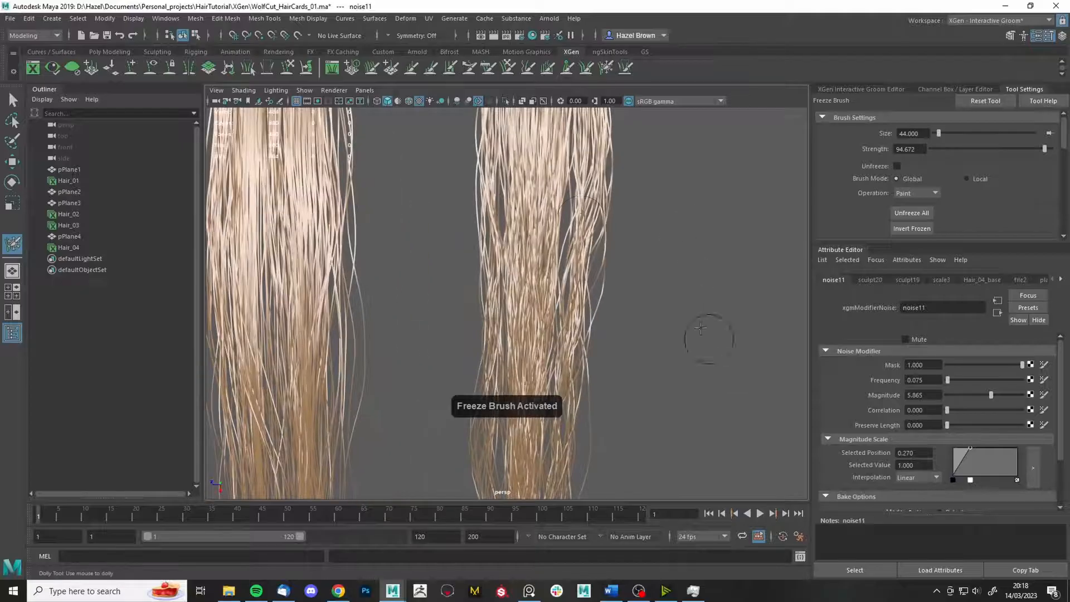
pyautogui.press('b')
pyautogui.moveTo(560, 196); pyautogui.dragTo(562, 209)
pyautogui.hotkey('ctrl', 'z')
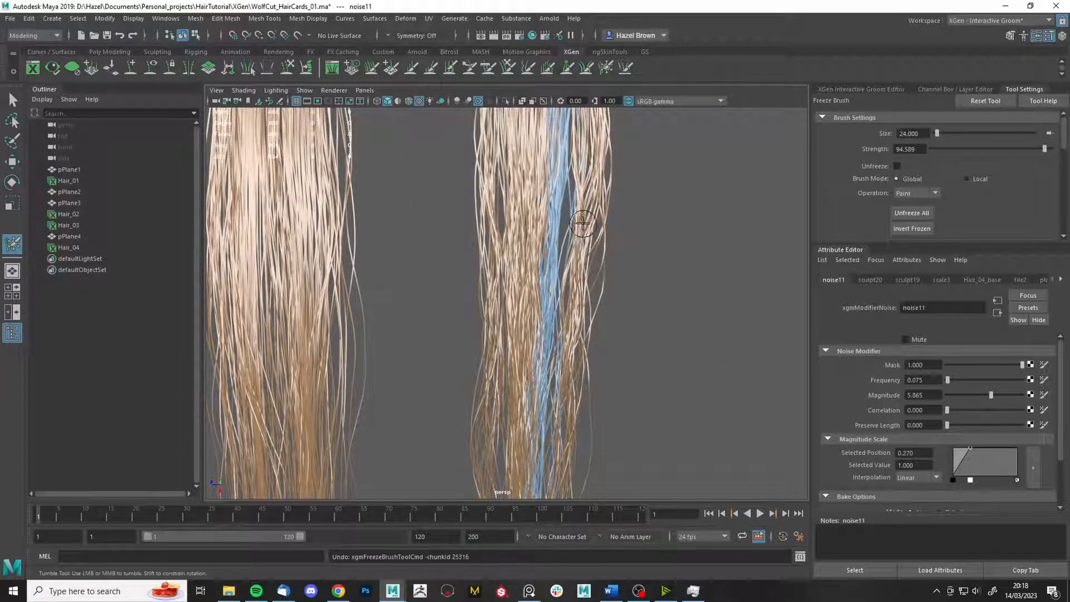
pyautogui.hotkey('ctrl', 'z')
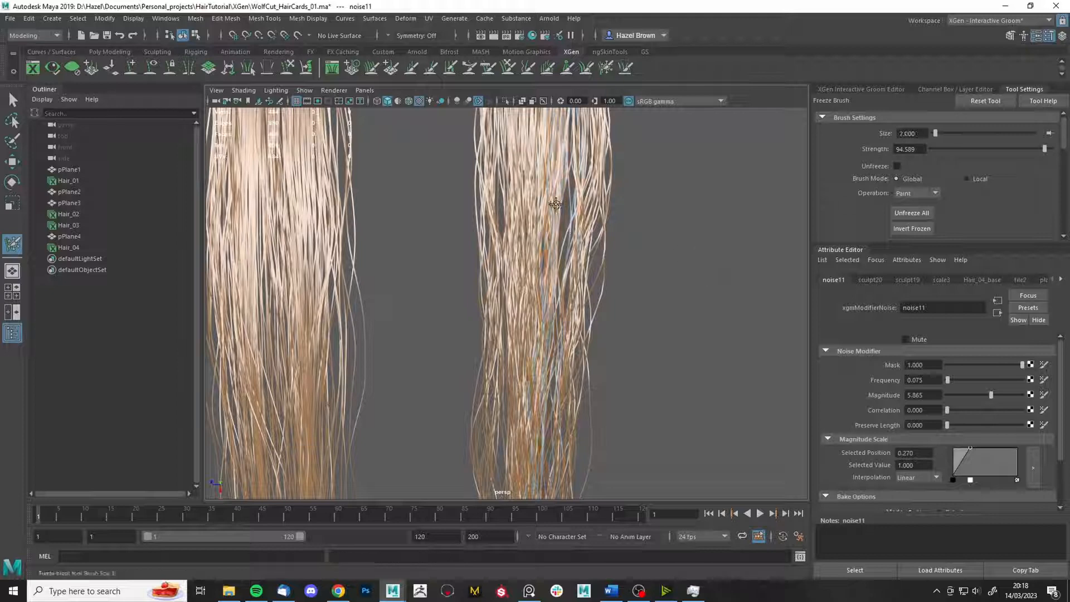
pyautogui.keyDown('alt'); pyautogui.moveTo(573, 225); pyautogui.dragTo(542, 225, button='middle'); pyautogui.keyUp('alt')
# - Unfreeze all again, shrink the freeze brush to size 19, and freeze a strip of strands
pyautogui.press('g')
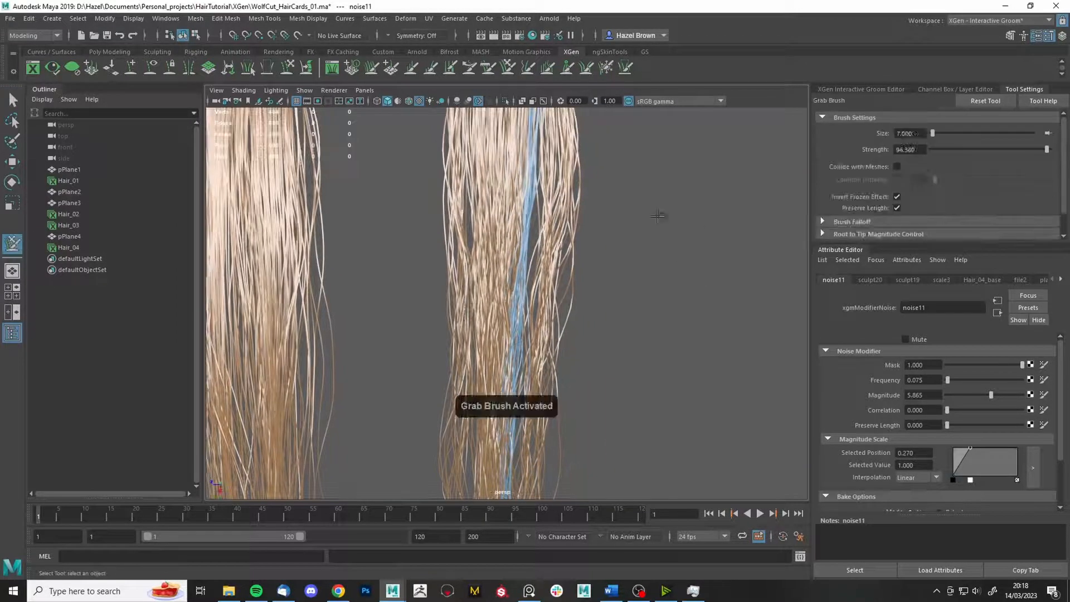
pyautogui.keyDown('alt'); pyautogui.moveTo(608, 158); pyautogui.dragTo(549, 223, button='right'); pyautogui.keyUp('alt')
pyautogui.moveTo(587, 435)
pyautogui.keyDown('alt'); pyautogui.mouseDown(button='middle')
pyautogui.moveTo(585, 402)
pyautogui.moveTo(628, 432)
pyautogui.mouseUp(button='middle'); pyautogui.keyUp('alt')
pyautogui.keyDown('alt'); pyautogui.moveTo(661, 246); pyautogui.dragTo(749, 179, button='right'); pyautogui.keyUp('alt')
pyautogui.press('f')
pyautogui.click(912, 213)
pyautogui.press('b')
pyautogui.moveTo(639, 230); pyautogui.dragTo(551, 229)
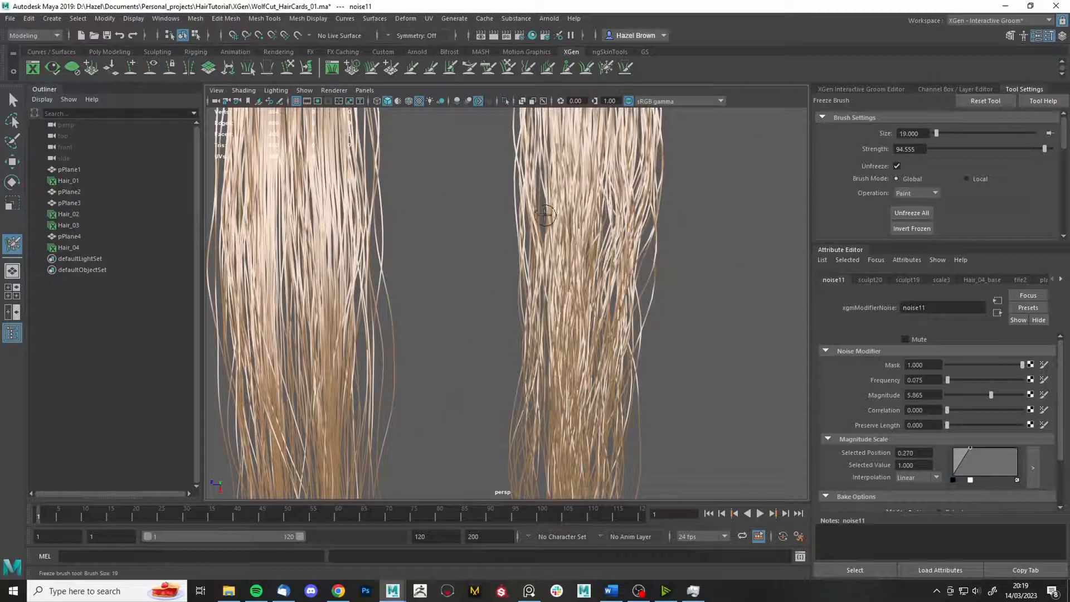
pyautogui.keyDown('alt'); pyautogui.moveTo(544, 245); pyautogui.dragTo(527, 245, button='middle'); pyautogui.keyUp('alt')
pyautogui.click(897, 166)
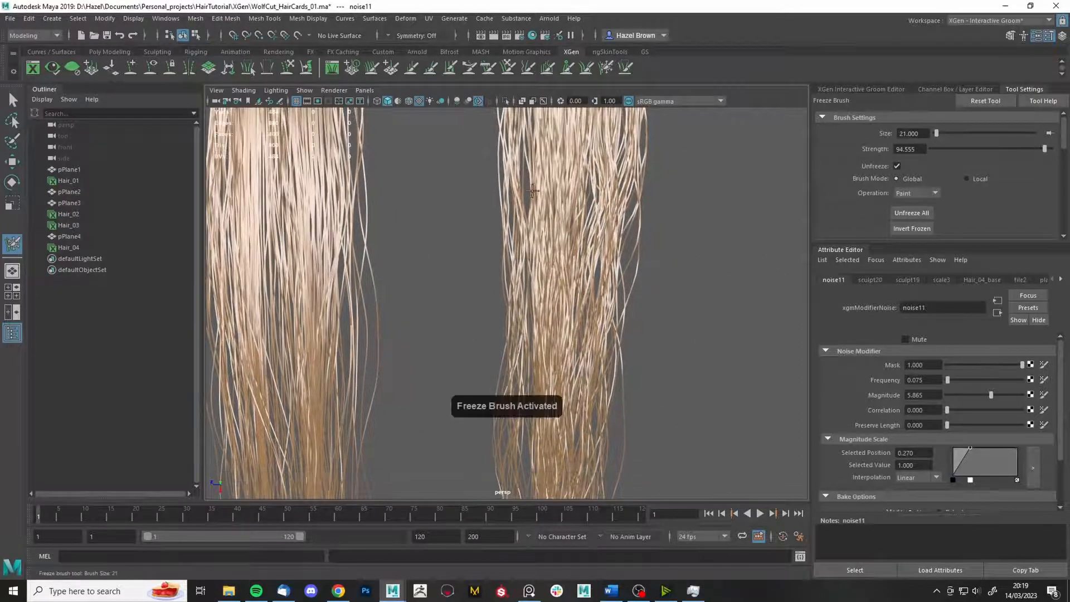
pyautogui.moveTo(527, 175); pyautogui.dragTo(544, 109)
pyautogui.keyDown('alt'); pyautogui.moveTo(545, 109); pyautogui.dragTo(522, 90, button='right'); pyautogui.keyUp('alt')
# - Switch to the grab brush, then clear the frozen strands and return to selection mode
pyautogui.click(508, 68)
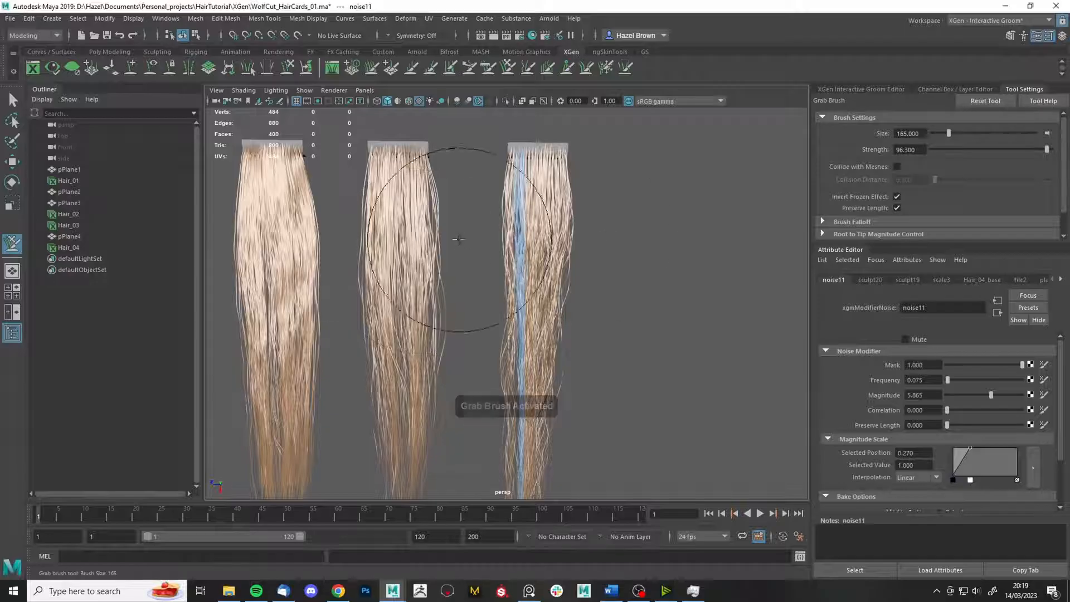
pyautogui.keyDown('alt'); pyautogui.moveTo(451, 464); pyautogui.dragTo(426, 381, button='middle'); pyautogui.keyUp('alt')
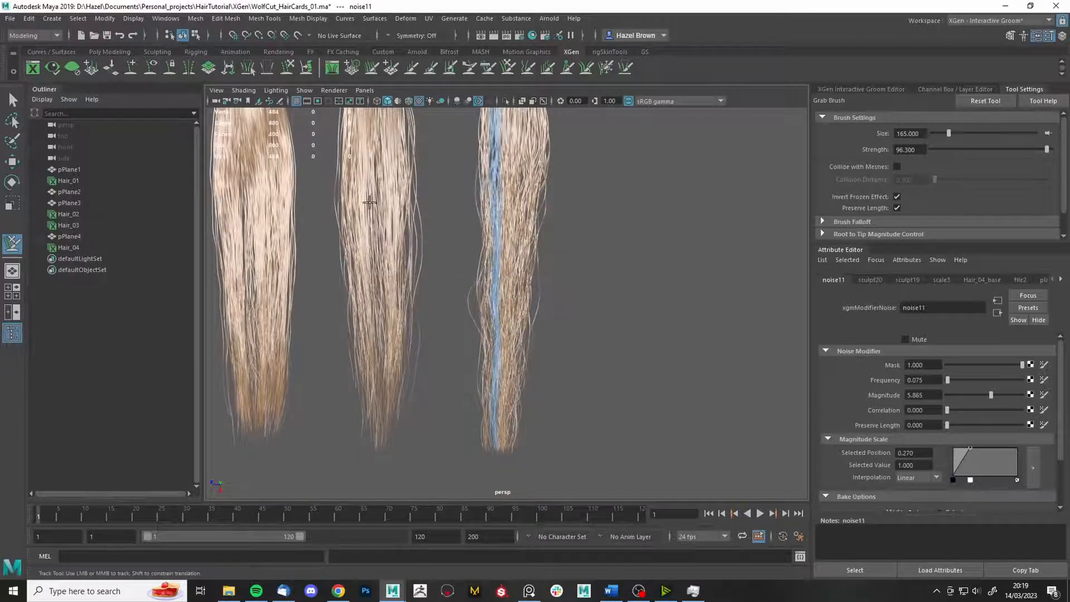
pyautogui.keyDown('alt'); pyautogui.moveTo(572, 329); pyautogui.dragTo(572, 394, button='middle'); pyautogui.keyUp('alt')
pyautogui.keyDown('alt'); pyautogui.moveTo(580, 294); pyautogui.dragTo(663, 530, button='right'); pyautogui.keyUp('alt')
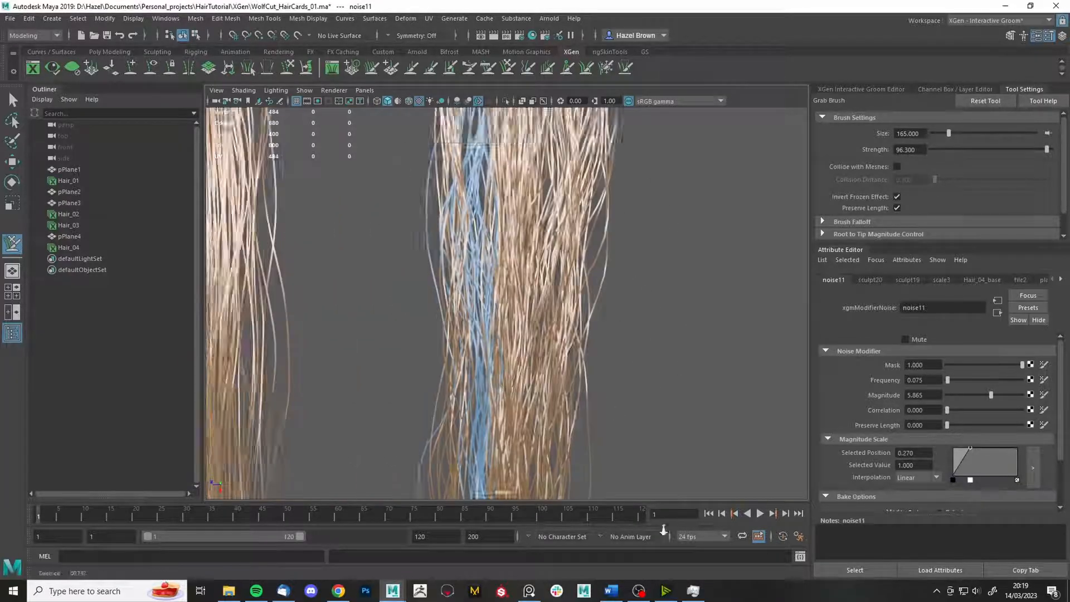
pyautogui.click(606, 68)
pyautogui.press('q')
pyautogui.keyDown('alt'); pyautogui.moveTo(726, 249); pyautogui.dragTo(820, 147, button='right'); pyautogui.keyUp('alt')
pyautogui.keyDown('alt'); pyautogui.moveTo(474, 240); pyautogui.dragTo(545, 270, button='right'); pyautogui.keyUp('alt')
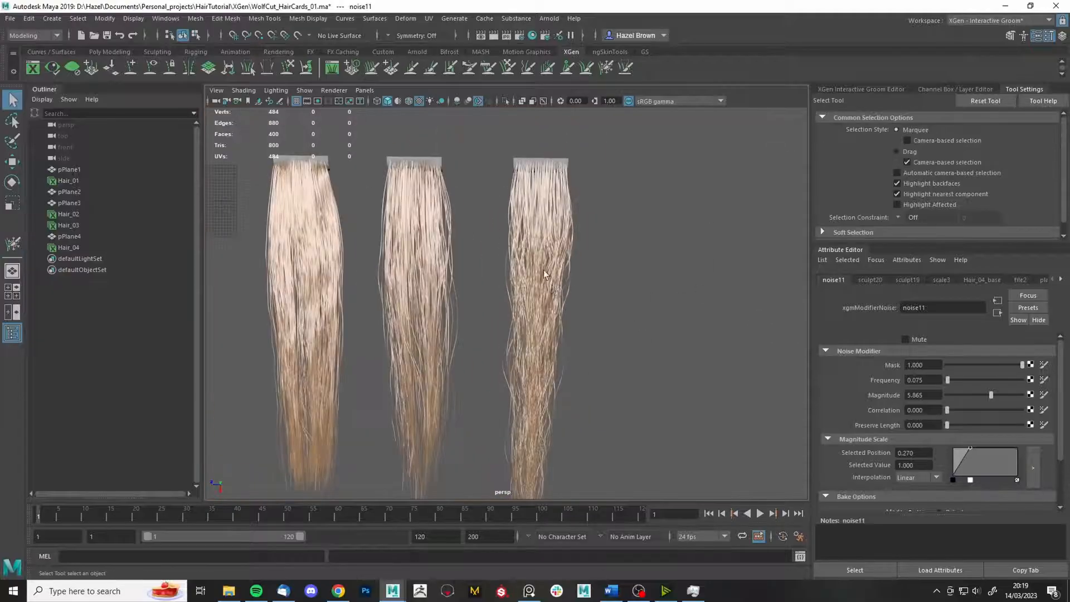
pyautogui.keyDown('alt'); pyautogui.moveTo(545, 270); pyautogui.dragTo(515, 244, button='middle'); pyautogui.keyUp('alt')
# - Save the scene and lower the noise11 Magnitude to 2.556
pyautogui.hotkey('ctrl', 's')
pyautogui.click(860, 88)
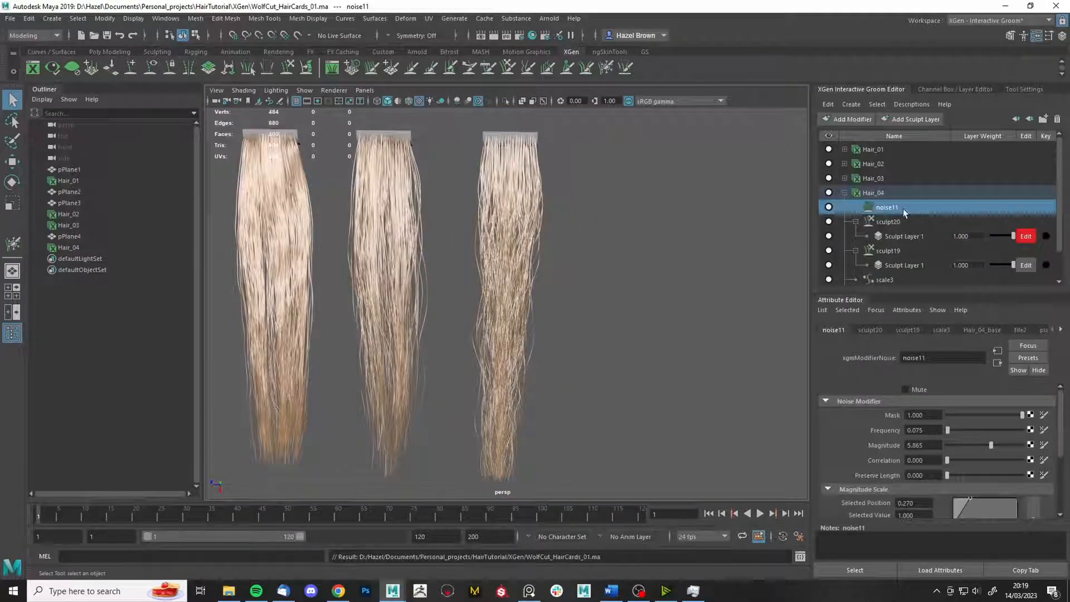
pyautogui.moveTo(984, 442); pyautogui.dragTo(967, 445)
pyautogui.keyDown('alt'); pyautogui.moveTo(744, 329); pyautogui.dragTo(585, 352); pyautogui.keyUp('alt')
pyautogui.keyDown('alt'); pyautogui.moveTo(704, 421); pyautogui.dragTo(653, 356, button='right'); pyautogui.keyUp('alt')
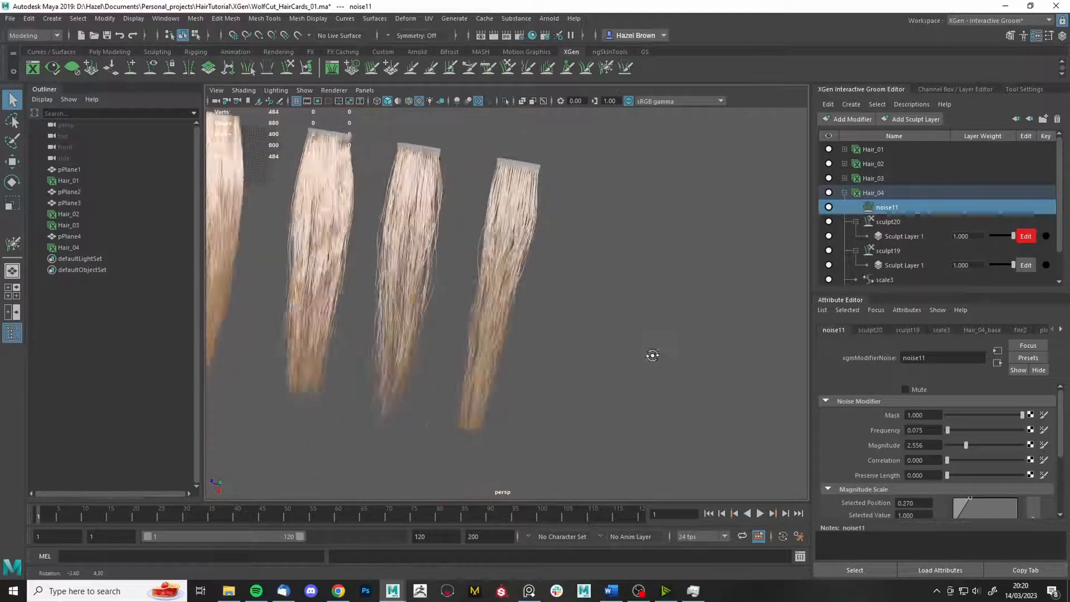
# - Set Hair_04's Density Multiplier to 0.5
pyautogui.click(886, 193)
pyautogui.moveTo(934, 421); pyautogui.dragTo(892, 395)
pyautogui.write('0.5')
pyautogui.press('Return')
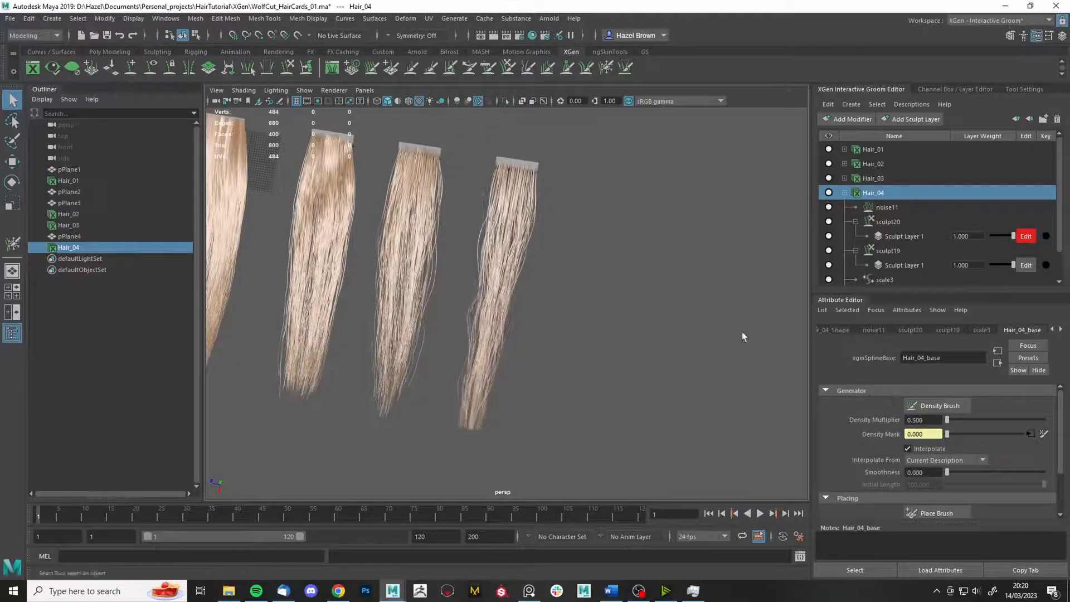
pyautogui.keyDown('alt'); pyautogui.moveTo(742, 333); pyautogui.dragTo(558, 336); pyautogui.keyUp('alt')
pyautogui.moveTo(558, 337)
pyautogui.keyDown('alt'); pyautogui.mouseDown(button='right')
pyautogui.moveTo(681, 490)
pyautogui.moveTo(645, 282)
pyautogui.moveTo(680, 273)
pyautogui.mouseUp(button='right'); pyautogui.keyUp('alt')
# - Add a Sculpt modifier above noise11 on Hair_04
pyautogui.click(886, 207)
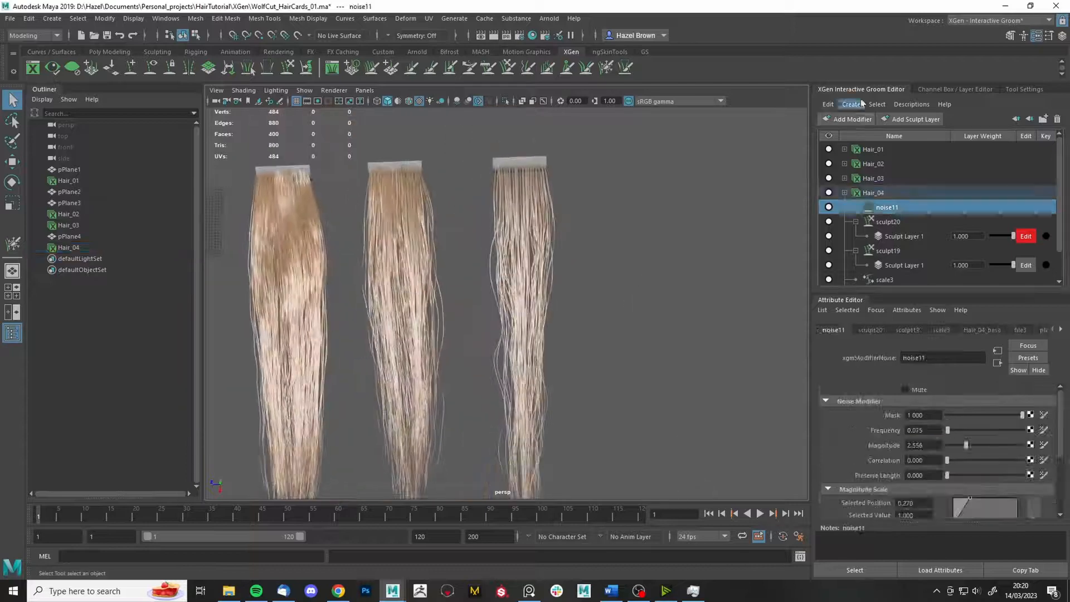
pyautogui.click(849, 118)
pyautogui.click(841, 233)
# - Activate the new sculpt21 layer, shrink the freeze brush, and freeze a strand at the card's centre
pyautogui.click(856, 207)
pyautogui.click(1026, 222)
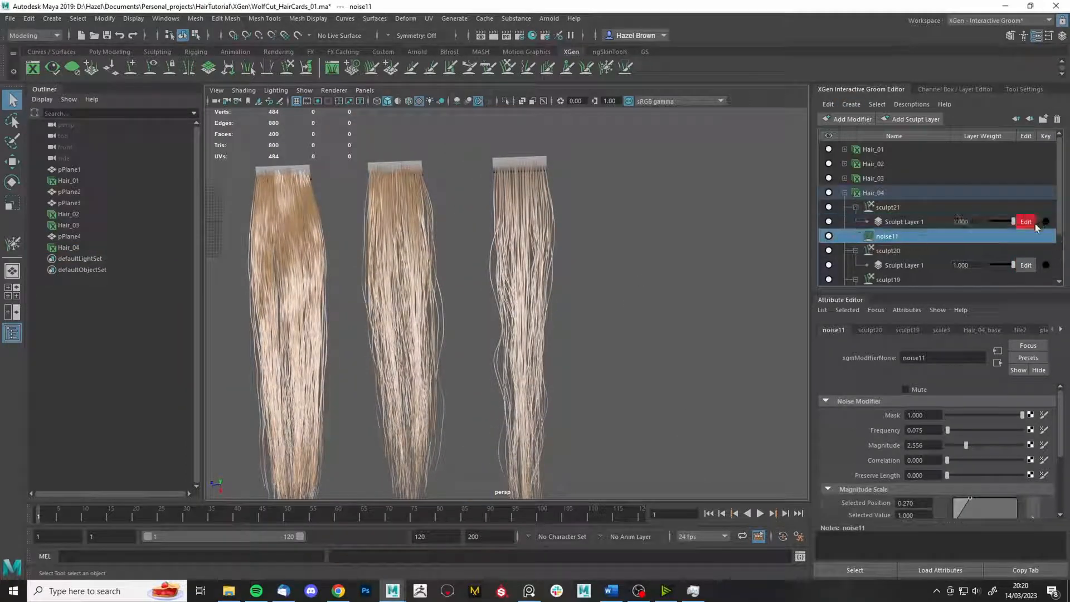
pyautogui.click(607, 68)
pyautogui.keyDown('alt'); pyautogui.moveTo(650, 211); pyautogui.dragTo(716, 343, button='right'); pyautogui.keyUp('alt')
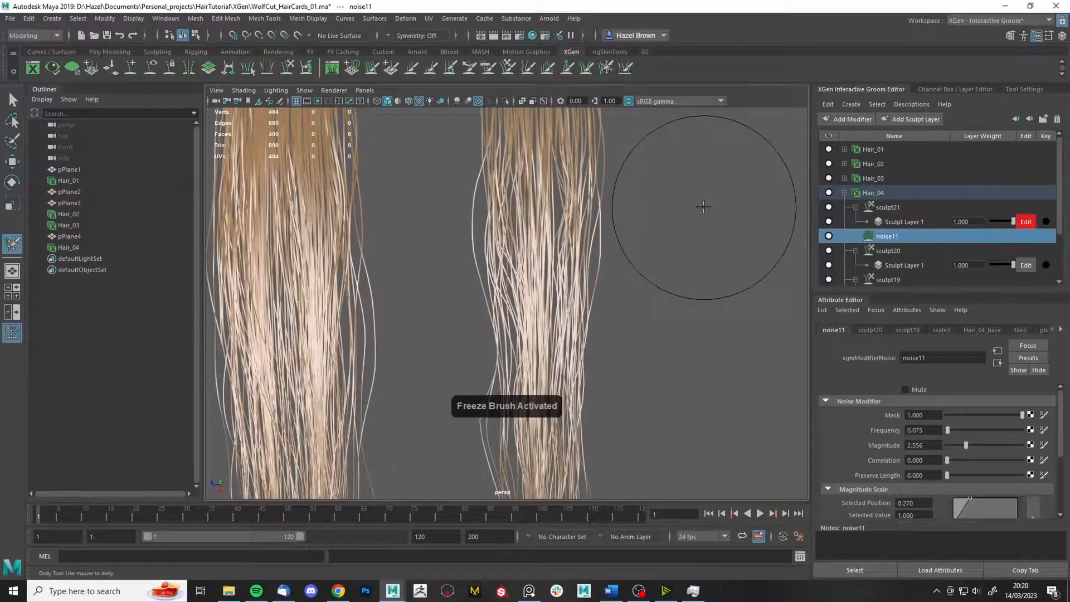
pyautogui.press('b')
pyautogui.moveTo(704, 206); pyautogui.dragTo(687, 215)
pyautogui.moveTo(548, 209); pyautogui.dragTo(554, 210)
# - Switch to the grab brush and inspect the hair cards from several angles
pyautogui.click(508, 67)
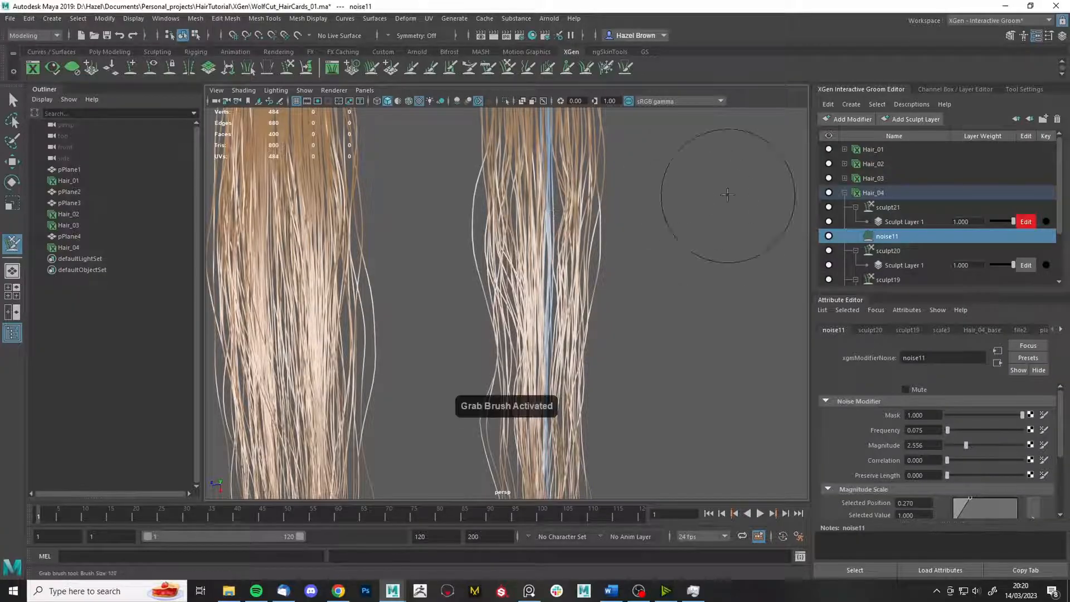
pyautogui.keyDown('alt'); pyautogui.moveTo(498, 149); pyautogui.dragTo(462, 303, button='middle'); pyautogui.keyUp('alt')
pyautogui.scroll(-1, 976, 454)
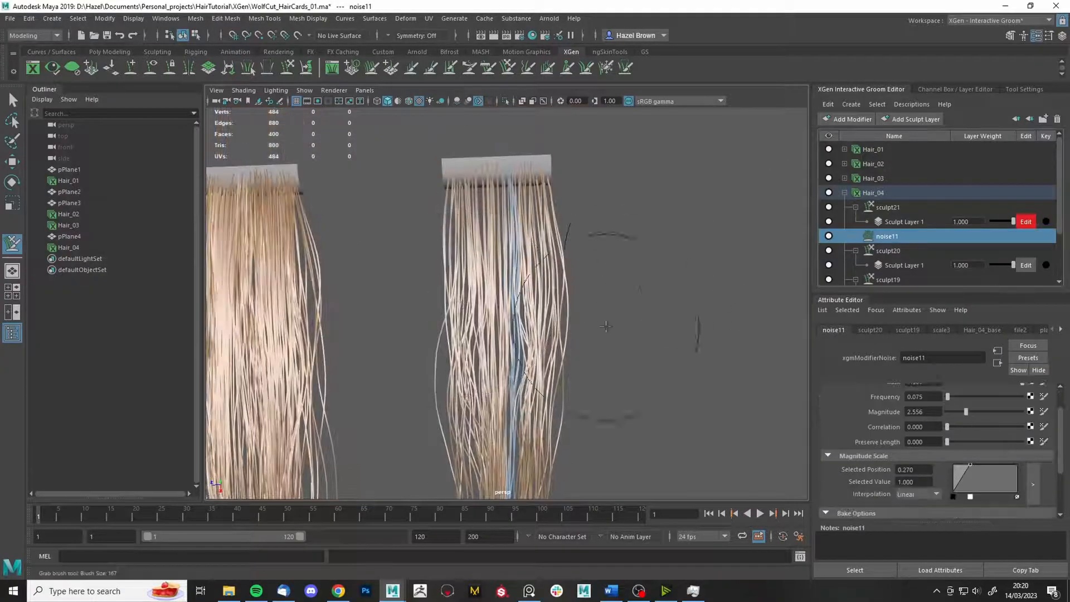
pyautogui.keyDown('alt'); pyautogui.moveTo(616, 329); pyautogui.dragTo(608, 128, button='middle'); pyautogui.keyUp('alt')
pyautogui.keyDown('alt'); pyautogui.moveTo(593, 387); pyautogui.dragTo(577, 205, button='middle'); pyautogui.keyUp('alt')
pyautogui.moveTo(577, 206)
pyautogui.keyDown('alt'); pyautogui.mouseDown()
pyautogui.moveTo(545, 346)
pyautogui.moveTo(578, 394)
pyautogui.mouseUp(); pyautogui.keyUp('alt')
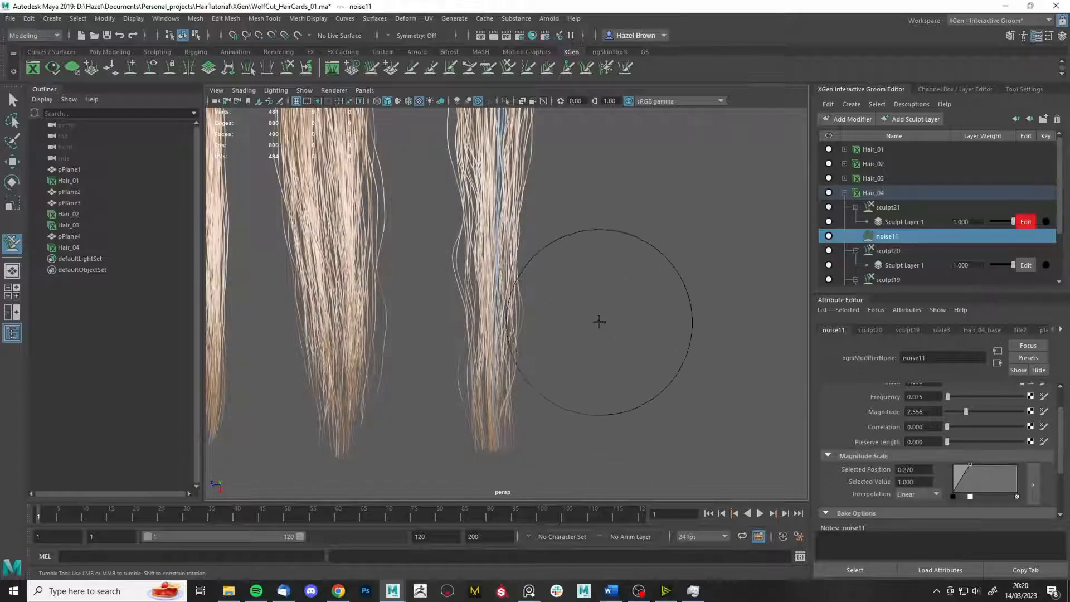
pyautogui.keyDown('alt'); pyautogui.moveTo(595, 334); pyautogui.dragTo(606, 381, button='middle'); pyautogui.keyUp('alt')
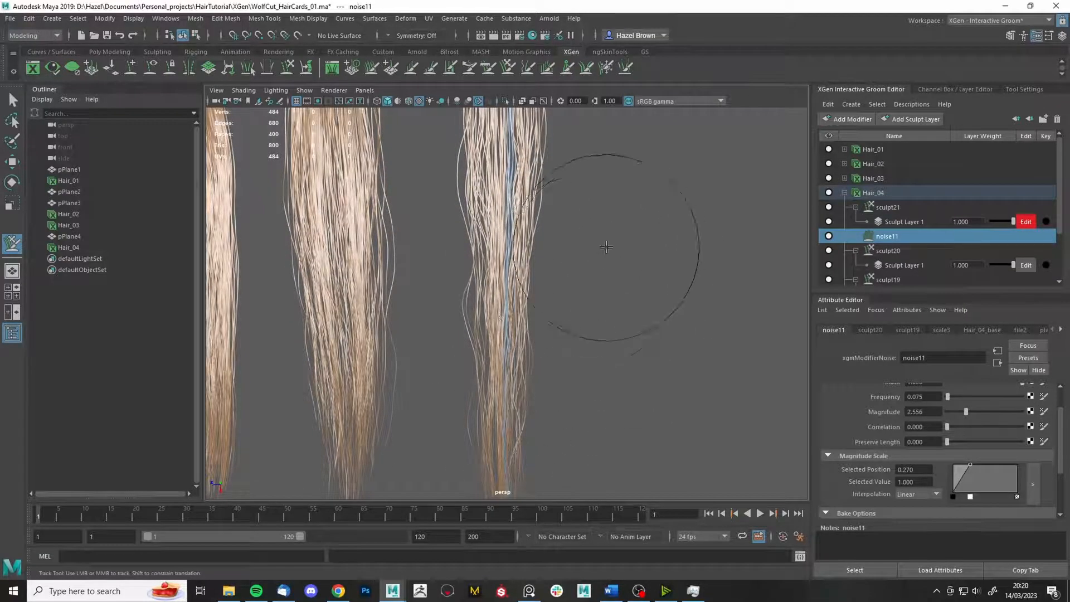
pyautogui.keyDown('alt'); pyautogui.moveTo(609, 251); pyautogui.dragTo(705, 398, button='right'); pyautogui.keyUp('alt')
pyautogui.keyDown('alt'); pyautogui.moveTo(706, 397); pyautogui.dragTo(641, 380, button='middle'); pyautogui.keyUp('alt')
pyautogui.keyDown('alt'); pyautogui.moveTo(641, 380); pyautogui.dragTo(569, 330, button='right'); pyautogui.keyUp('alt')
pyautogui.keyDown('alt'); pyautogui.moveTo(569, 330); pyautogui.dragTo(474, 222, button='middle'); pyautogui.keyUp('alt')
pyautogui.keyDown('alt'); pyautogui.moveTo(434, 291); pyautogui.dragTo(473, 308, button='middle'); pyautogui.keyUp('alt')
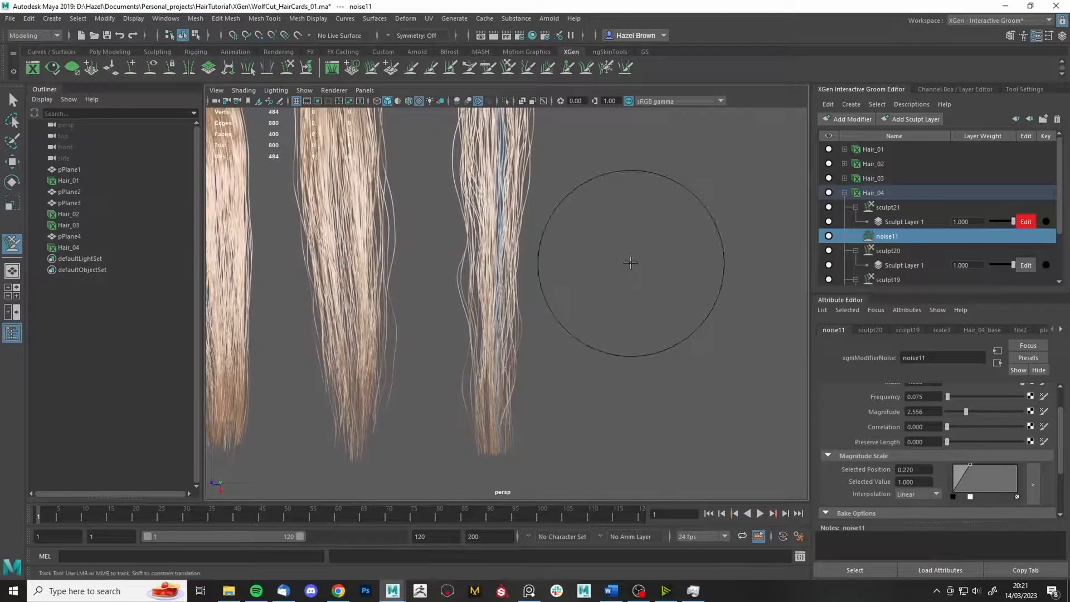
pyautogui.keyDown('alt'); pyautogui.moveTo(617, 262); pyautogui.dragTo(611, 304, button='middle'); pyautogui.keyUp('alt')
pyautogui.moveTo(611, 277)
pyautogui.keyDown('alt'); pyautogui.mouseDown(button='right')
pyautogui.moveTo(621, 321)
pyautogui.moveTo(612, 279)
pyautogui.mouseUp(button='right'); pyautogui.keyUp('alt')
# - Unfreeze all strands, adjust freeze strength, and freeze a band along the fourth card's left edge
pyautogui.click(607, 67)
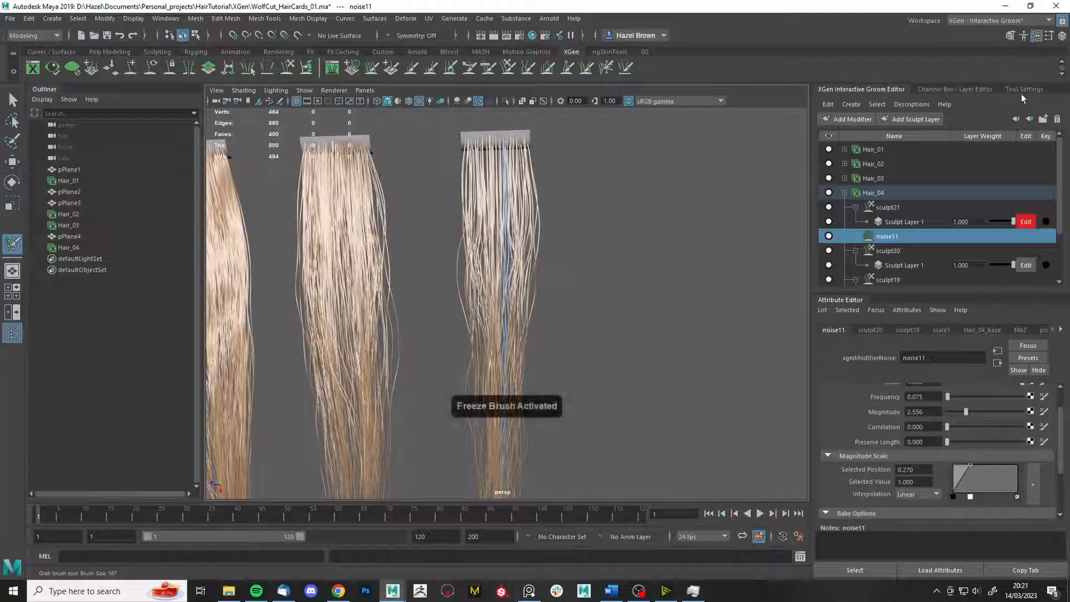
pyautogui.click(1021, 90)
pyautogui.click(912, 180)
pyautogui.keyDown('alt'); pyautogui.moveTo(635, 195); pyautogui.dragTo(639, 276, button='right'); pyautogui.keyUp('alt')
pyautogui.keyDown('alt'); pyautogui.moveTo(639, 276); pyautogui.dragTo(642, 380, button='middle'); pyautogui.keyUp('alt')
pyautogui.click(607, 69)
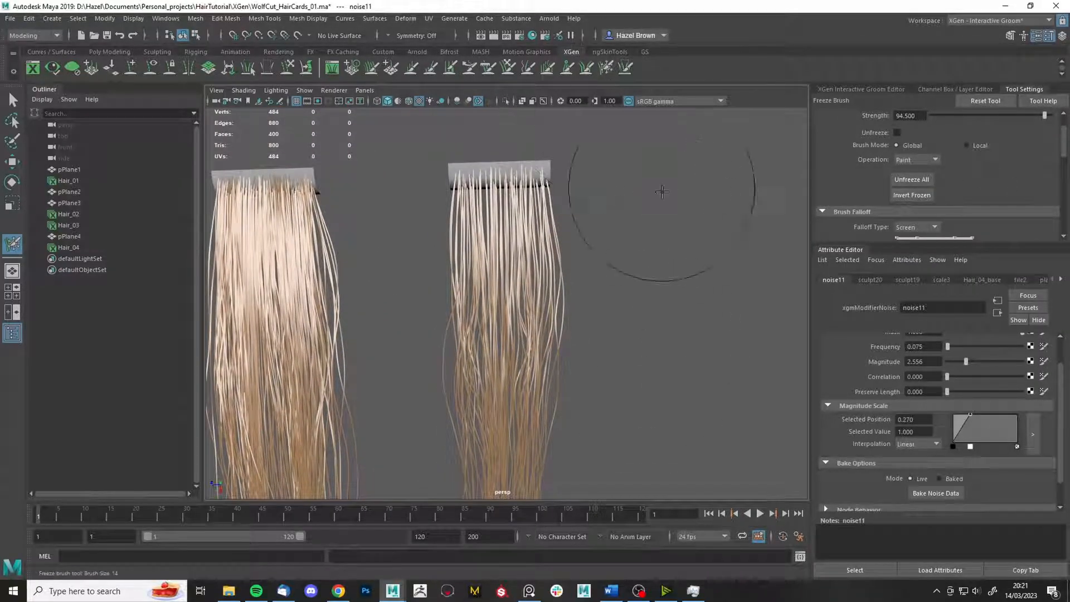
pyautogui.press('m')
pyautogui.moveTo(458, 306); pyautogui.dragTo(459, 323)
pyautogui.keyDown('alt'); pyautogui.moveTo(459, 323); pyautogui.dragTo(497, 306, button='right'); pyautogui.keyUp('alt')
pyautogui.keyDown('alt'); pyautogui.moveTo(483, 335); pyautogui.dragTo(502, 249, button='middle'); pyautogui.keyUp('alt')
pyautogui.keyDown('alt'); pyautogui.moveTo(636, 265); pyautogui.dragTo(590, 289, button='right'); pyautogui.keyUp('alt')
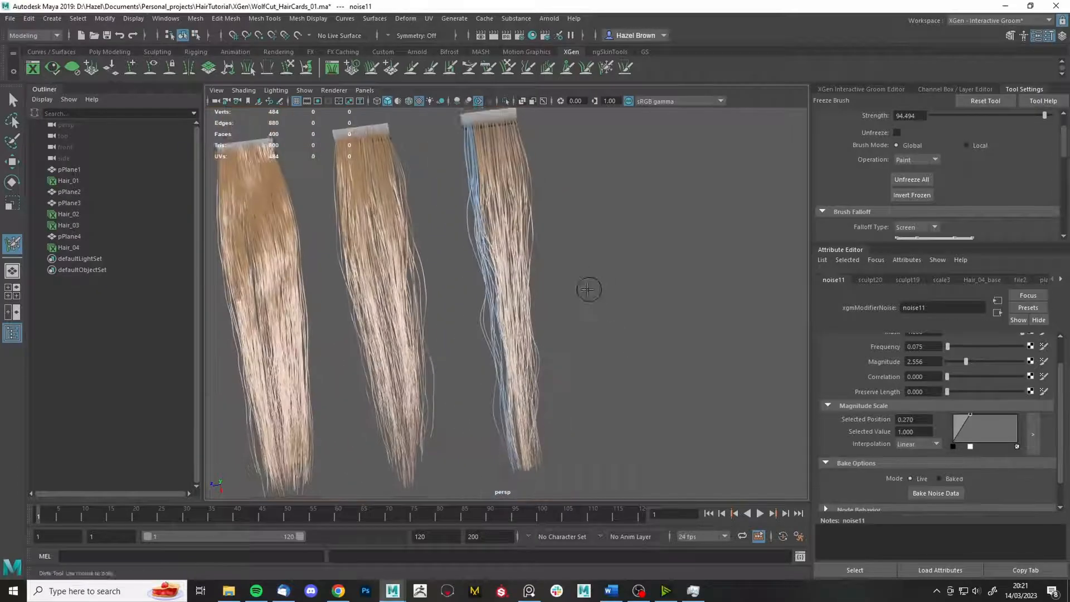
pyautogui.keyDown('alt'); pyautogui.moveTo(590, 288); pyautogui.dragTo(563, 279); pyautogui.keyUp('alt')
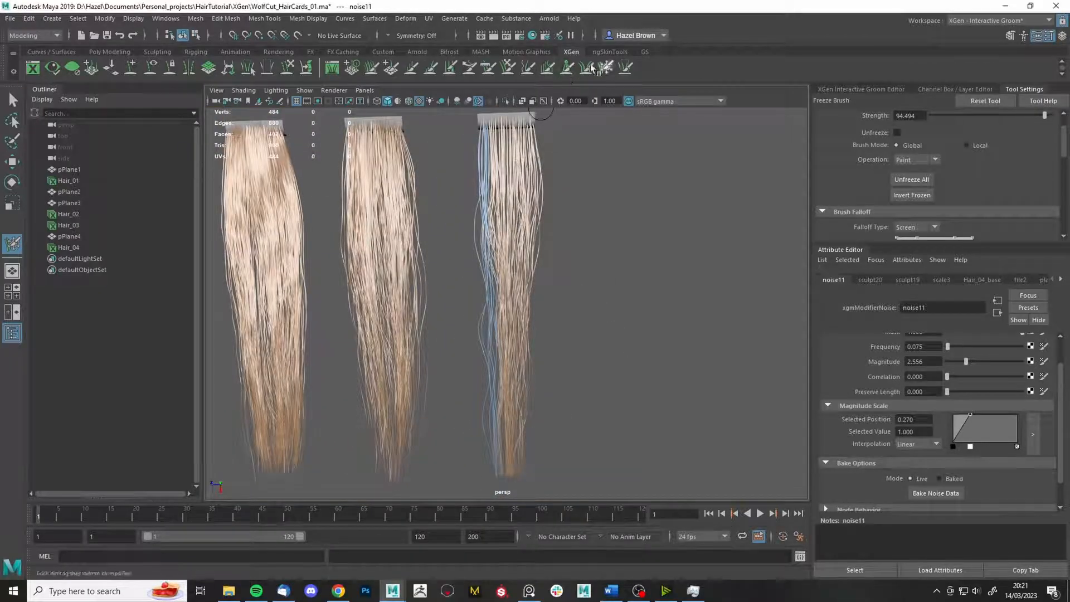
# - Switch to the grab brush and reframe the view on the card tops
pyautogui.click(510, 69)
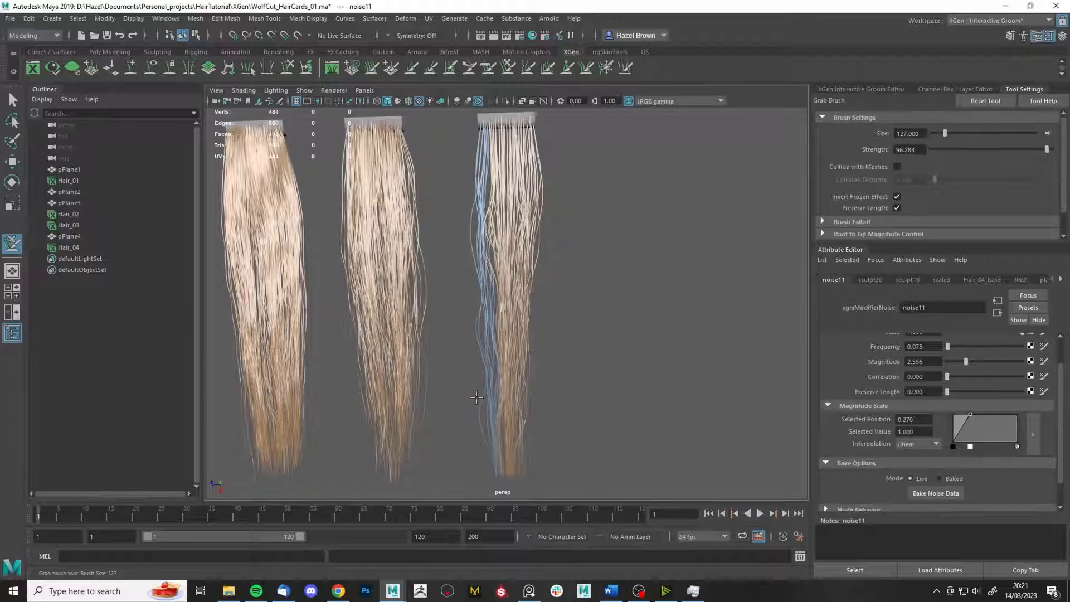
pyautogui.keyDown('alt'); pyautogui.moveTo(477, 397); pyautogui.dragTo(504, 374, button='middle'); pyautogui.keyUp('alt')
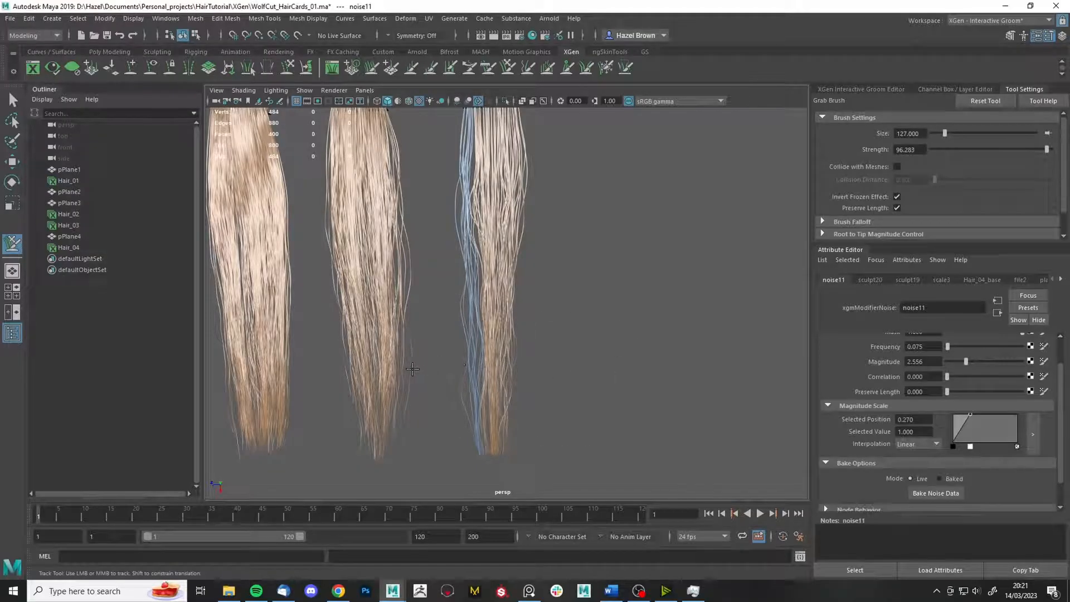
pyautogui.keyDown('alt'); pyautogui.moveTo(455, 375); pyautogui.dragTo(466, 353, button='middle'); pyautogui.keyUp('alt')
pyautogui.keyDown('alt'); pyautogui.moveTo(483, 245); pyautogui.dragTo(508, 251, button='middle'); pyautogui.keyUp('alt')
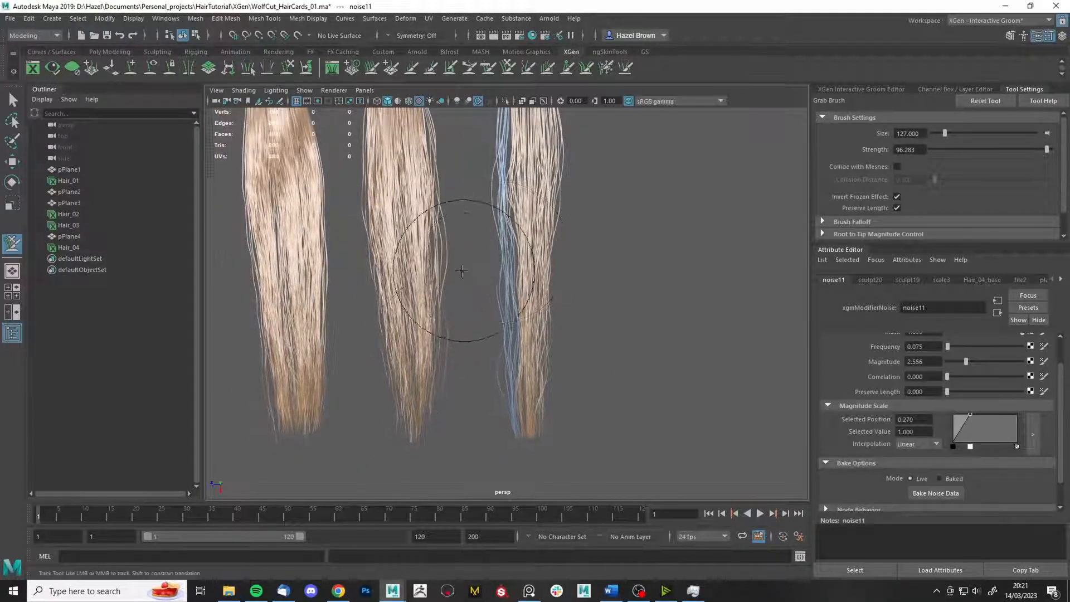
pyautogui.keyDown('alt'); pyautogui.moveTo(549, 346); pyautogui.dragTo(537, 382, button='middle'); pyautogui.keyUp('alt')
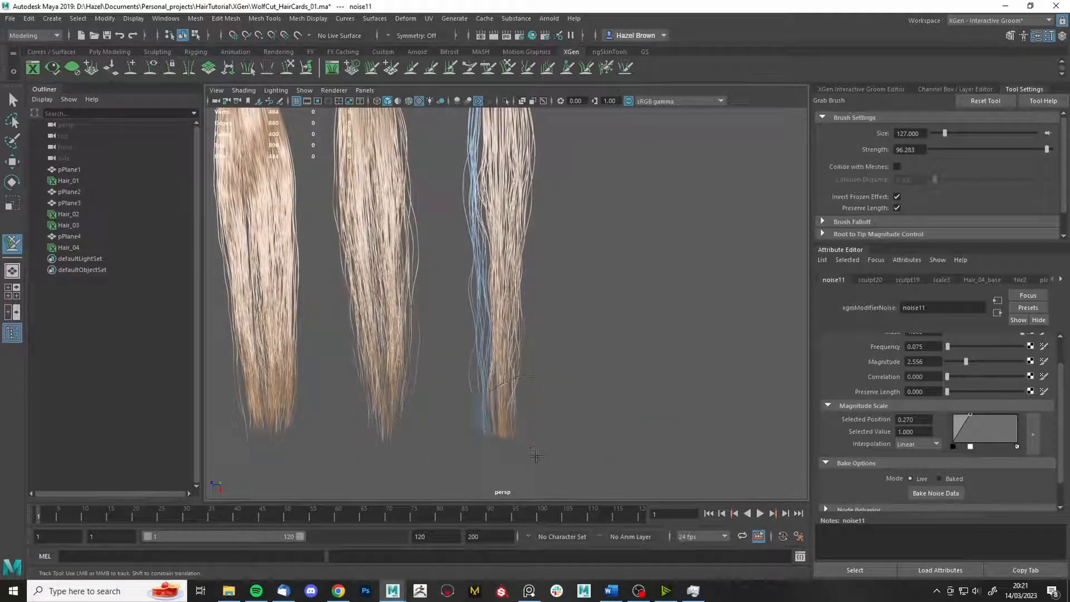
pyautogui.keyDown('alt'); pyautogui.moveTo(609, 341); pyautogui.dragTo(592, 445, button='middle'); pyautogui.keyUp('alt')
pyautogui.moveTo(528, 308)
pyautogui.keyDown('alt'); pyautogui.mouseDown(button='right')
pyautogui.moveTo(542, 309)
pyautogui.moveTo(629, 134)
pyautogui.mouseUp(button='right'); pyautogui.keyUp('alt')
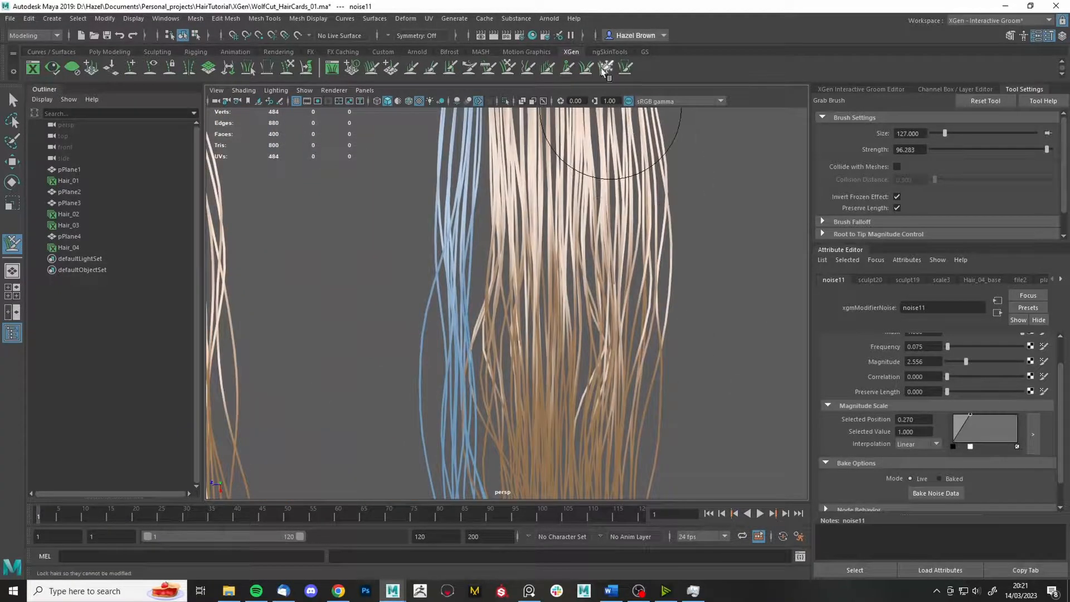
# - Unfreeze all strands and freeze a few strands on the fourth card
pyautogui.hotkey('ctrl', 'f')
pyautogui.click(925, 152)
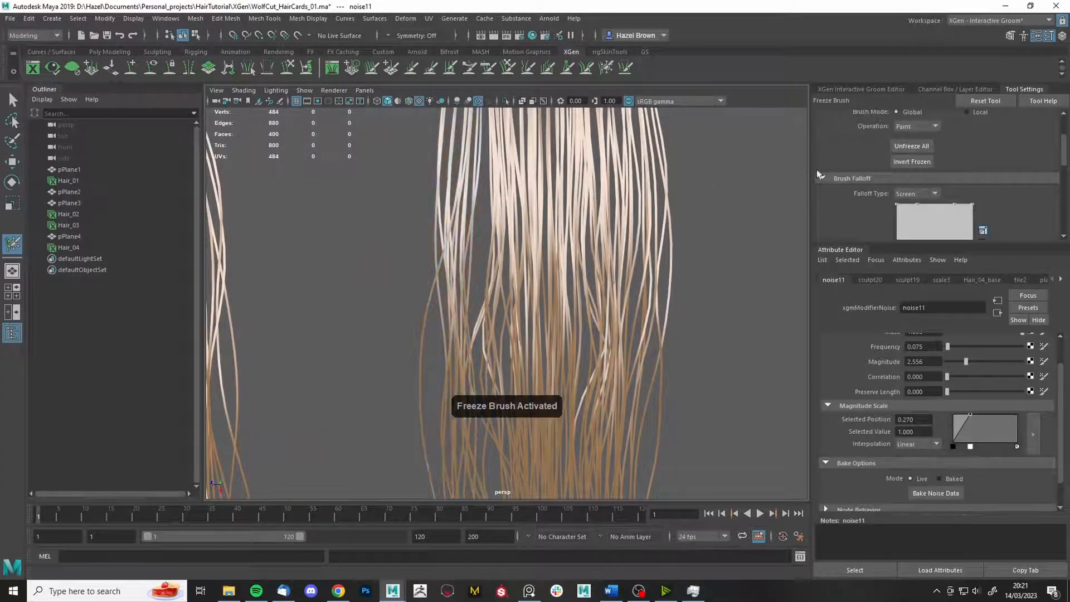
pyautogui.press('q')
pyautogui.press('b')
pyautogui.click(592, 65)
pyautogui.click(487, 224)
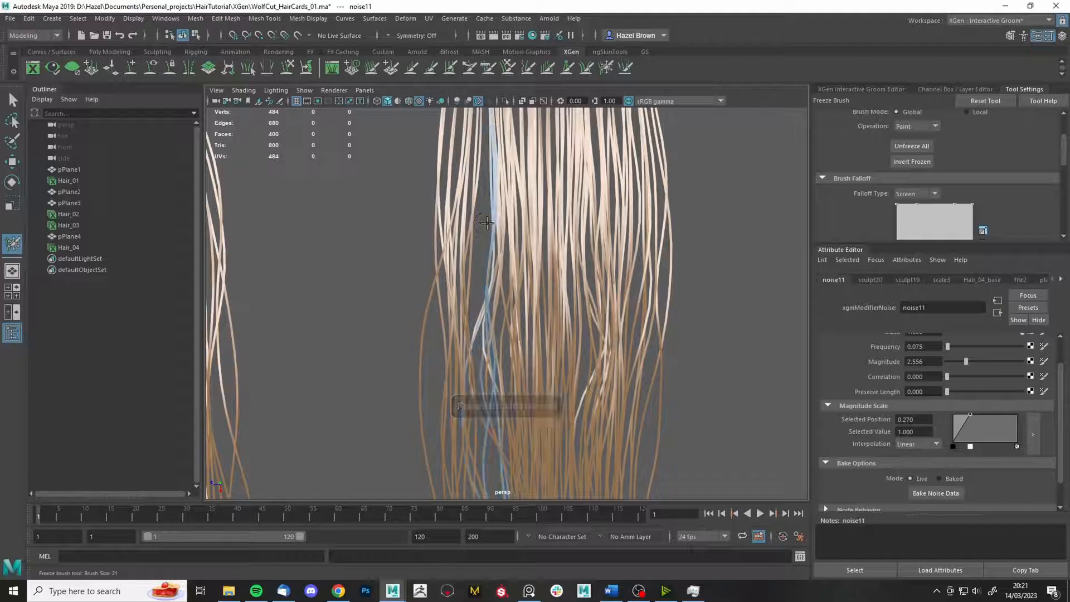
pyautogui.keyDown('alt'); pyautogui.moveTo(493, 223); pyautogui.dragTo(522, 139, button='right'); pyautogui.keyUp('alt')
# - Reactivate the grab brush and frame all four cards from the front
pyautogui.click(508, 67)
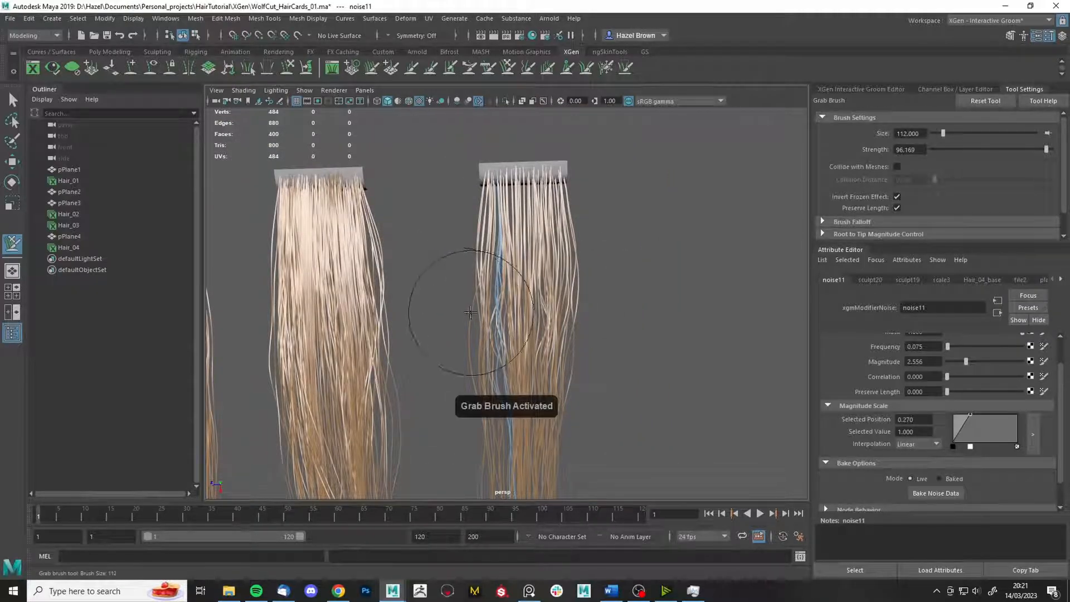
pyautogui.keyDown('alt'); pyautogui.moveTo(481, 308); pyautogui.dragTo(495, 214, button='middle'); pyautogui.keyUp('alt')
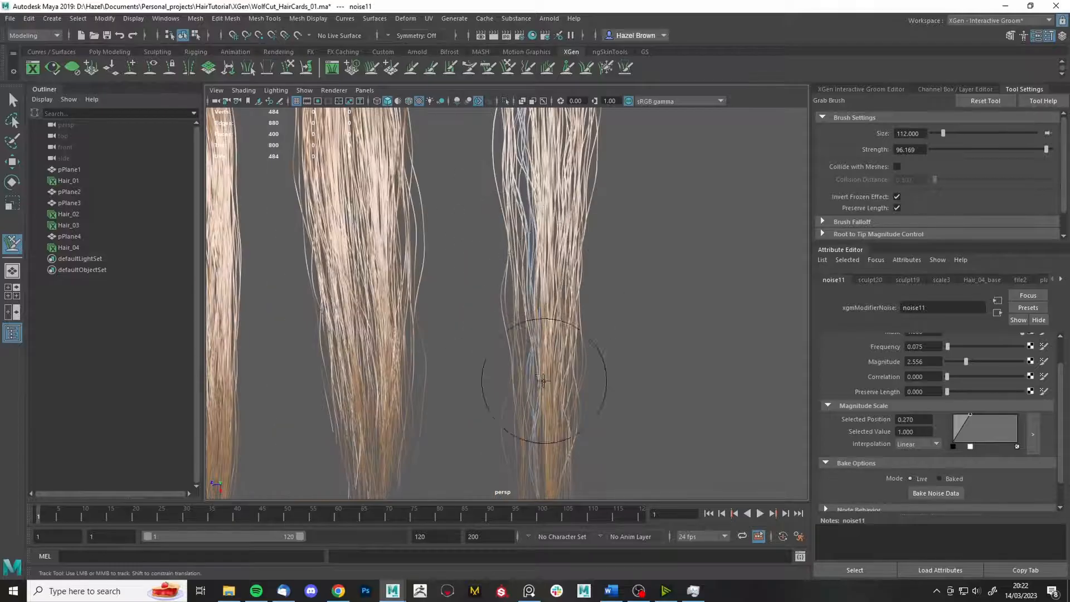
pyautogui.keyDown('alt'); pyautogui.moveTo(543, 381); pyautogui.dragTo(549, 267, button='middle'); pyautogui.keyUp('alt')
pyautogui.keyDown('alt'); pyautogui.moveTo(549, 268); pyautogui.dragTo(630, 239, button='right'); pyautogui.keyUp('alt')
pyautogui.keyDown('alt'); pyautogui.moveTo(630, 240); pyautogui.dragTo(649, 275); pyautogui.keyUp('alt')
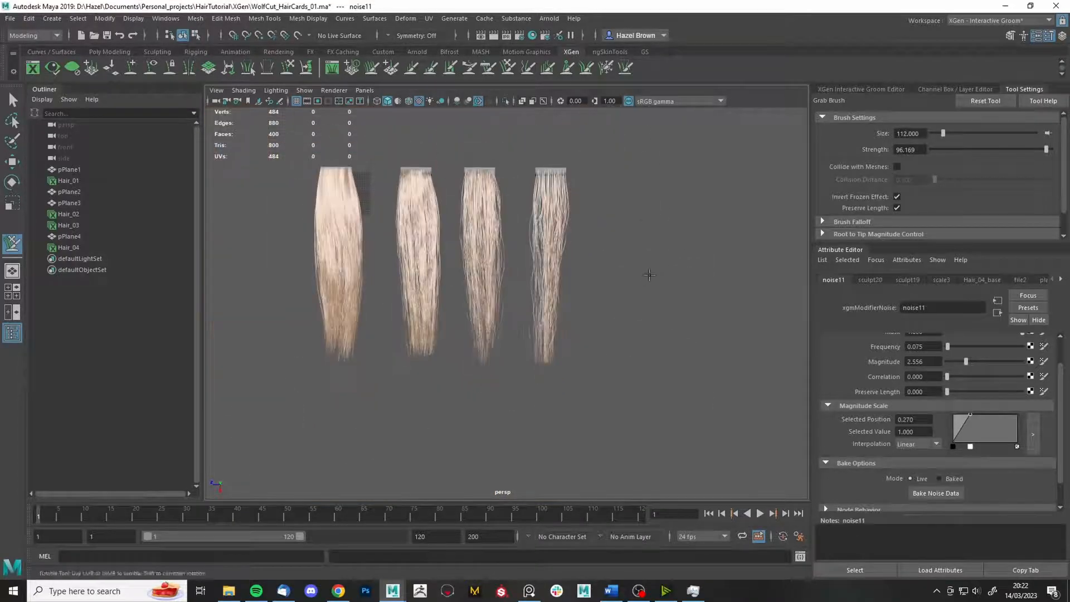
# - Activate the freeze brush and check the cards' placement in the four-view layout
pyautogui.click(607, 69)
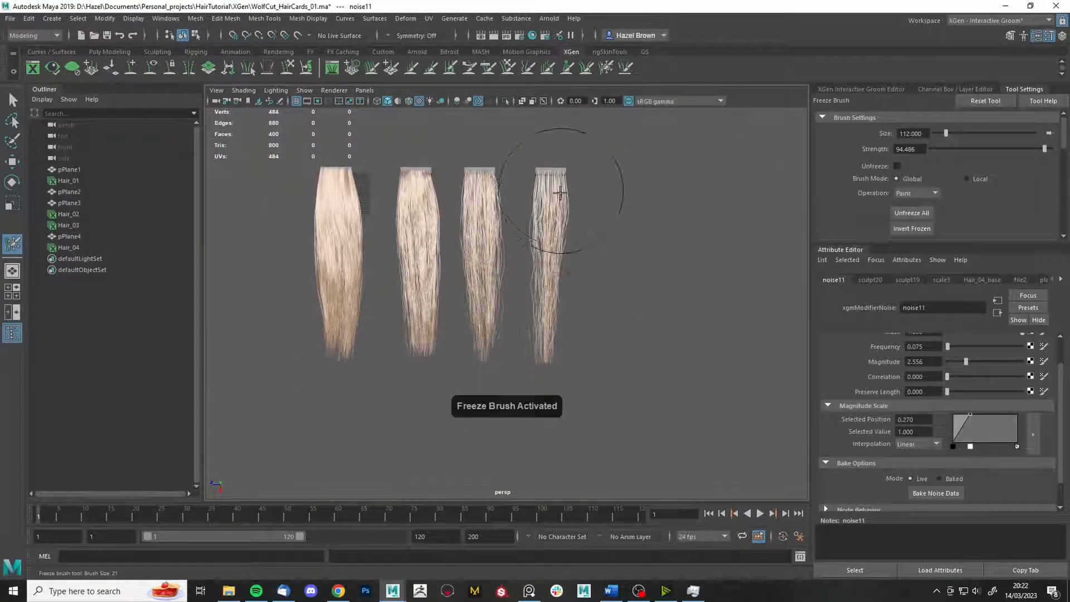
pyautogui.moveTo(574, 310)
pyautogui.keyDown('alt'); pyautogui.mouseDown()
pyautogui.moveTo(576, 327)
pyautogui.moveTo(576, 316)
pyautogui.mouseUp(); pyautogui.keyUp('alt')
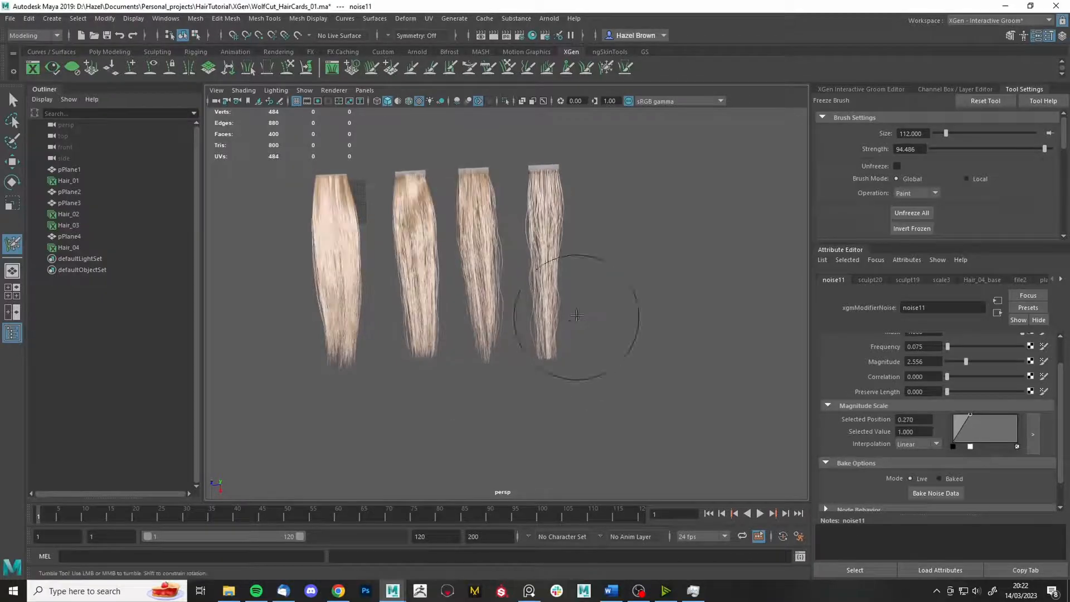
pyautogui.keyDown('alt'); pyautogui.moveTo(652, 274); pyautogui.dragTo(662, 284); pyautogui.keyUp('alt')
pyautogui.press('space')
pyautogui.keyDown('alt'); pyautogui.moveTo(580, 196); pyautogui.dragTo(609, 208, button='middle'); pyautogui.keyUp('alt')
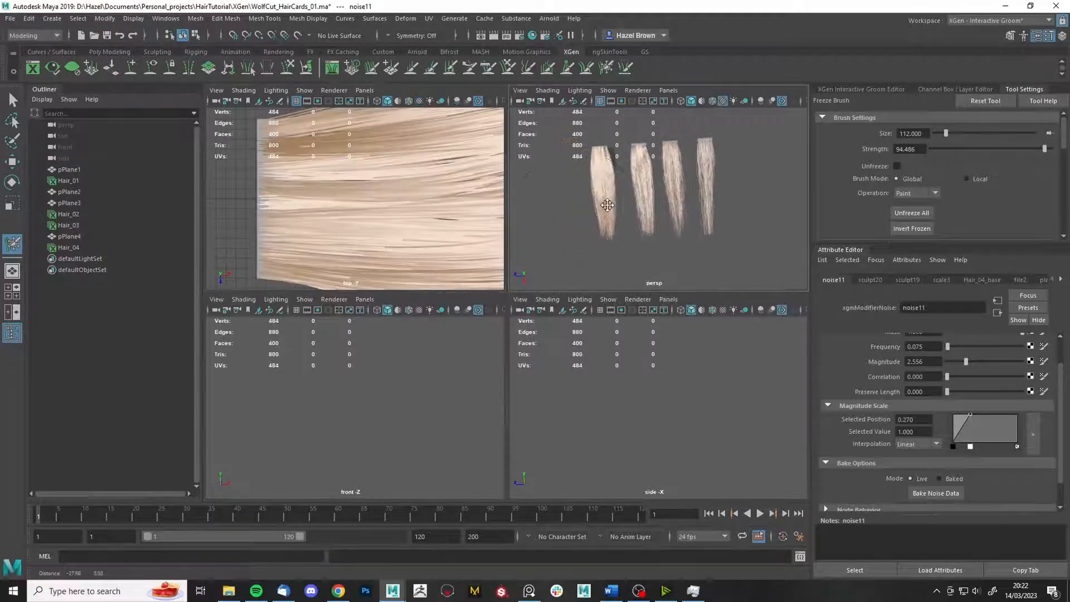
pyautogui.keyDown('alt'); pyautogui.moveTo(418, 231); pyautogui.dragTo(380, 239, button='middle'); pyautogui.keyUp('alt')
pyautogui.keyDown('alt'); pyautogui.moveTo(408, 260); pyautogui.dragTo(322, 146, button='right'); pyautogui.keyUp('alt')
pyautogui.keyDown('alt'); pyautogui.moveTo(421, 232); pyautogui.dragTo(363, 111, button='right'); pyautogui.keyUp('alt')
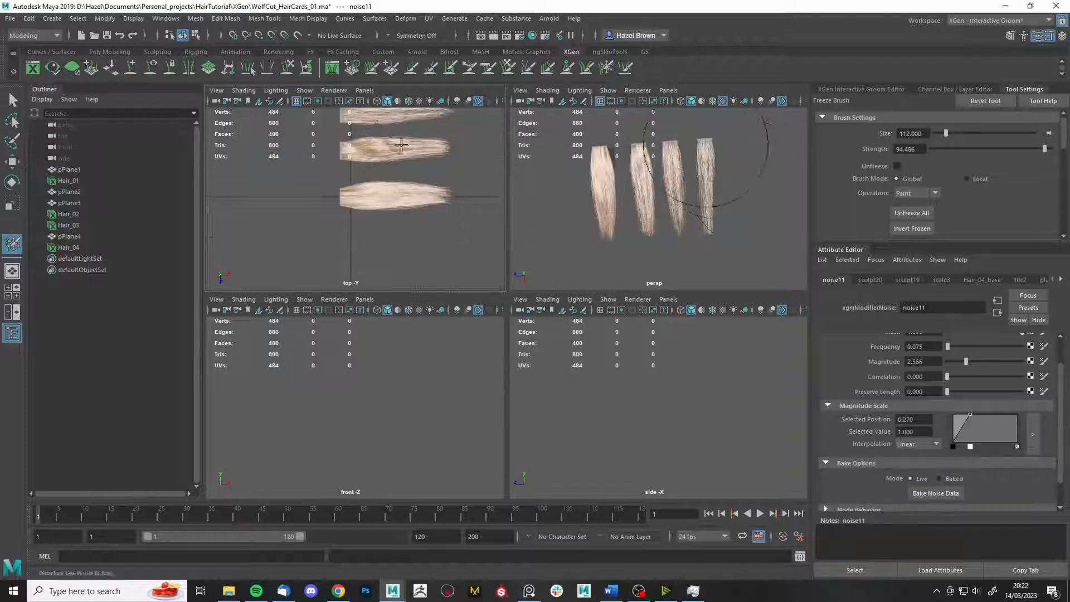
pyautogui.keyDown('alt'); pyautogui.moveTo(413, 156); pyautogui.dragTo(436, 254, button='middle'); pyautogui.keyUp('alt')
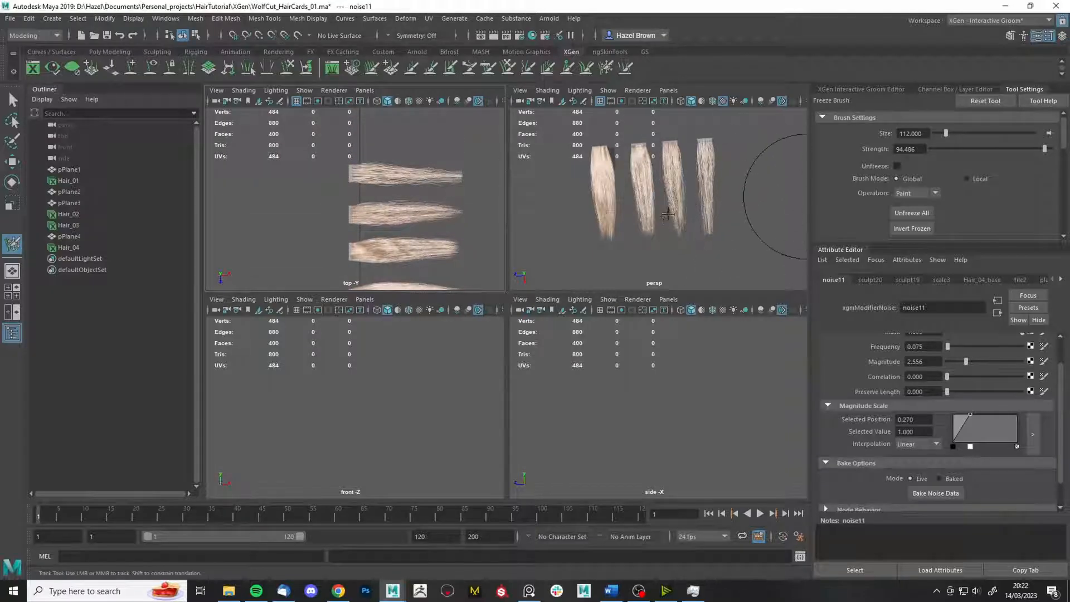
pyautogui.press('space')
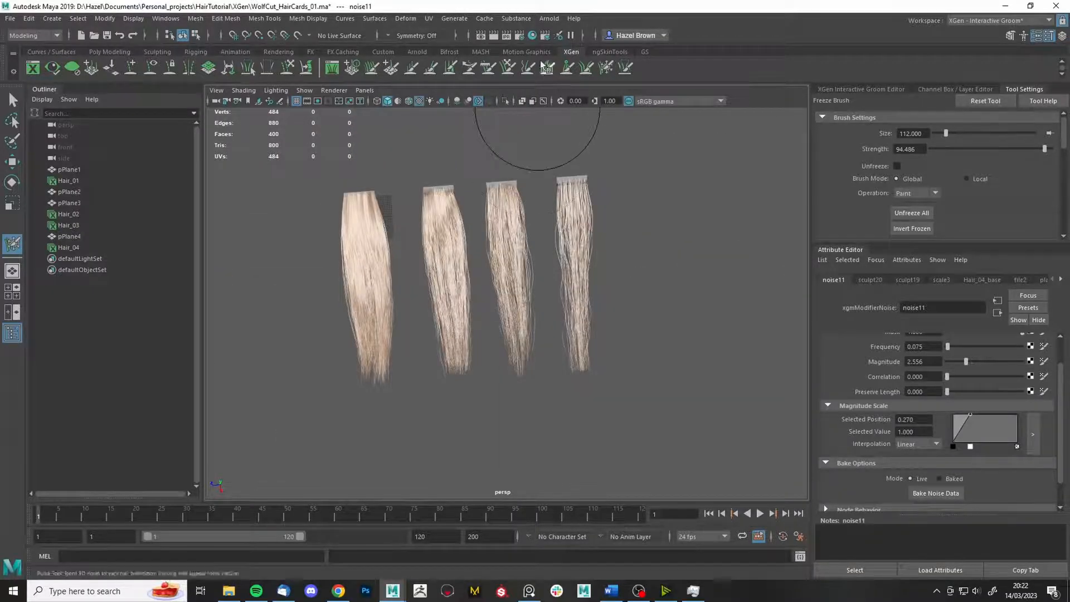
# - Turn off Invert Frozen Effect on the grab brush, nudge the fourth card's strands, and inspect the tips
pyautogui.click(508, 68)
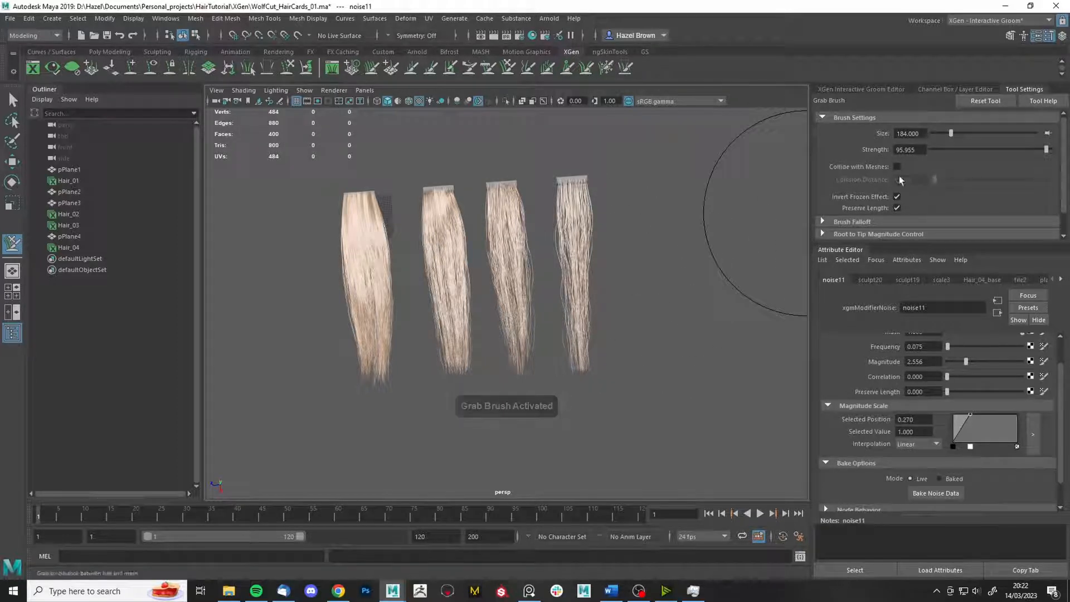
pyautogui.click(897, 197)
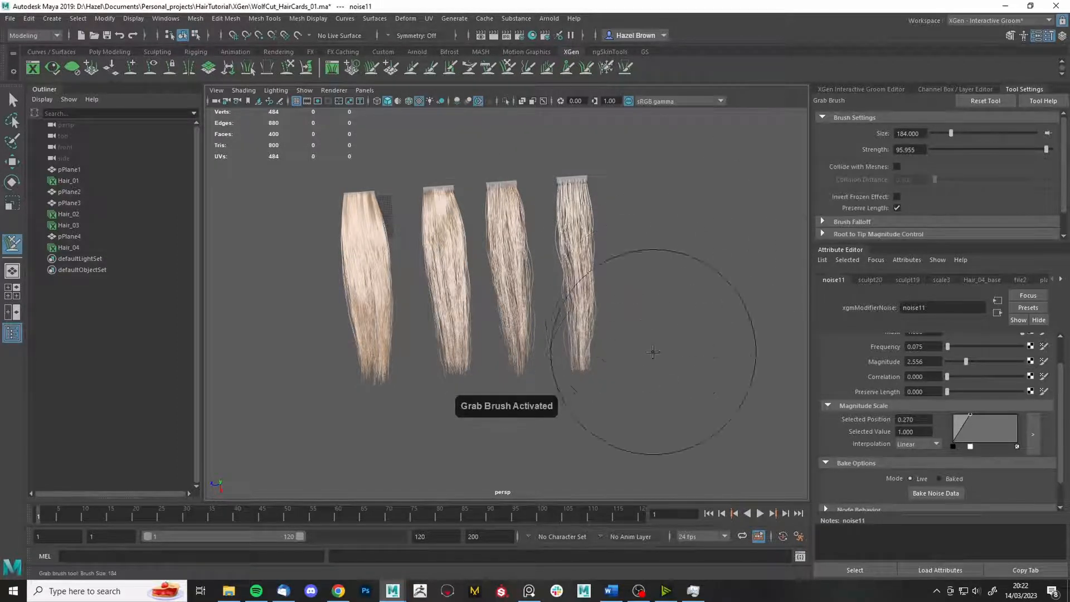
pyautogui.moveTo(652, 352)
pyautogui.mouseDown()
pyautogui.moveTo(650, 336)
pyautogui.moveTo(689, 296)
pyautogui.moveTo(674, 310)
pyautogui.mouseUp()
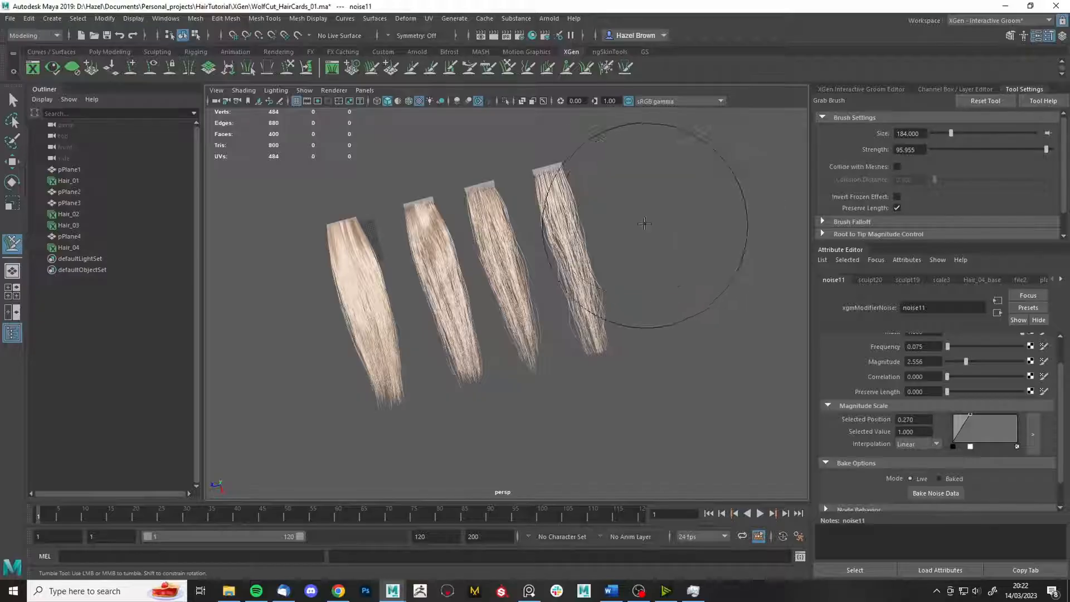
pyautogui.moveTo(657, 188)
pyautogui.keyDown('alt'); pyautogui.mouseDown()
pyautogui.moveTo(650, 232)
pyautogui.moveTo(680, 223)
pyautogui.moveTo(449, 227)
pyautogui.mouseUp(); pyautogui.keyUp('alt')
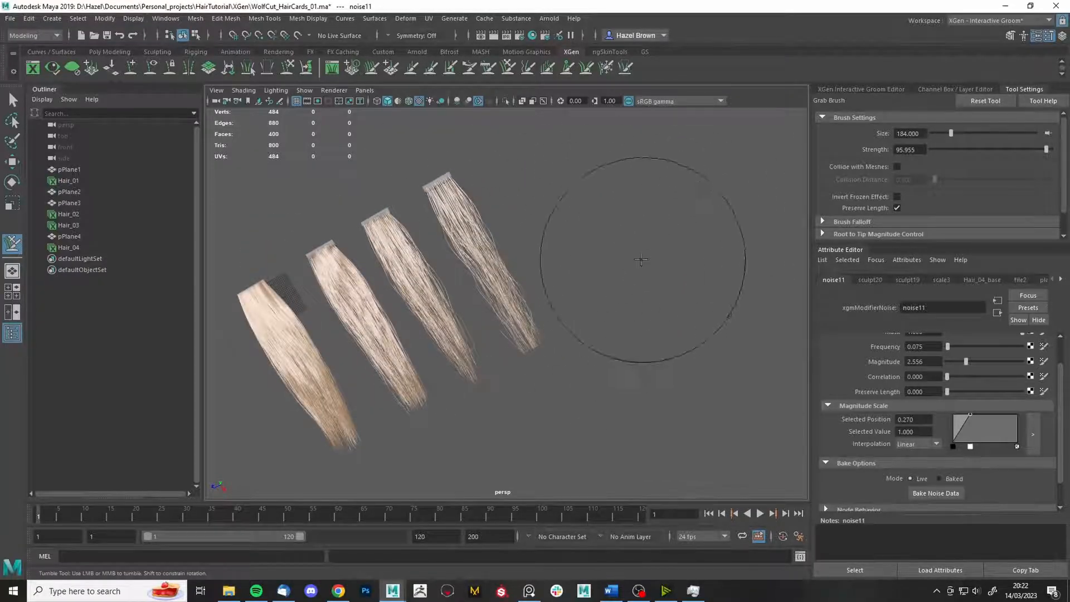
pyautogui.moveTo(626, 227)
pyautogui.keyDown('alt'); pyautogui.mouseDown()
pyautogui.moveTo(709, 306)
pyautogui.moveTo(755, 304)
pyautogui.mouseUp(); pyautogui.keyUp('alt')
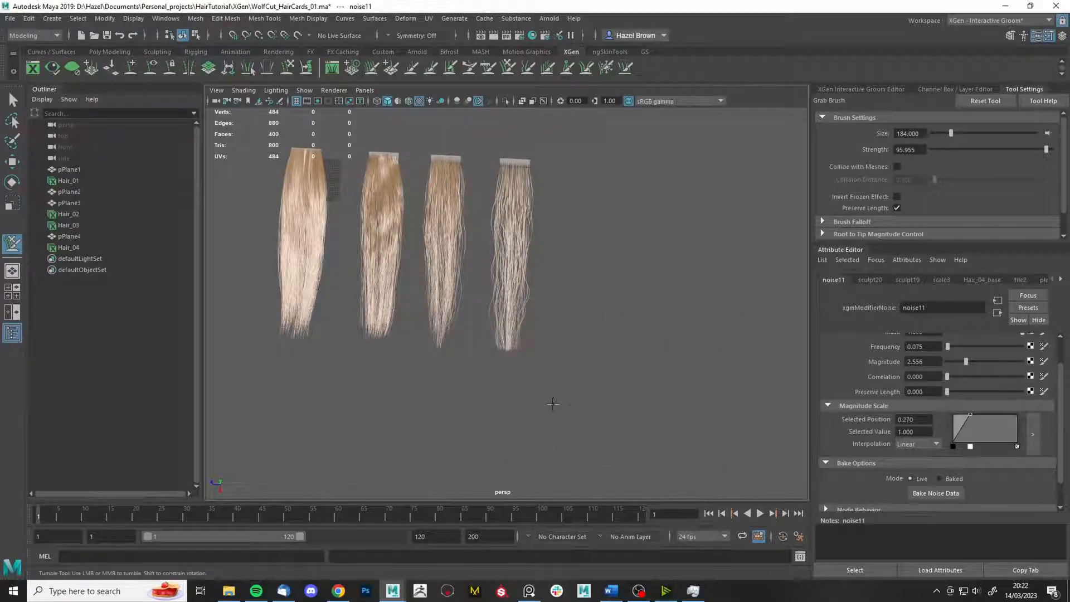
pyautogui.keyDown('alt'); pyautogui.moveTo(632, 266); pyautogui.dragTo(638, 320, button='right'); pyautogui.keyUp('alt')
pyautogui.moveTo(639, 320)
pyautogui.keyDown('alt'); pyautogui.mouseDown()
pyautogui.moveTo(651, 320)
pyautogui.moveTo(618, 304)
pyautogui.moveTo(644, 333)
pyautogui.moveTo(633, 296)
pyautogui.moveTo(604, 267)
pyautogui.moveTo(619, 257)
pyautogui.moveTo(556, 232)
pyautogui.mouseUp(); pyautogui.keyUp('alt')
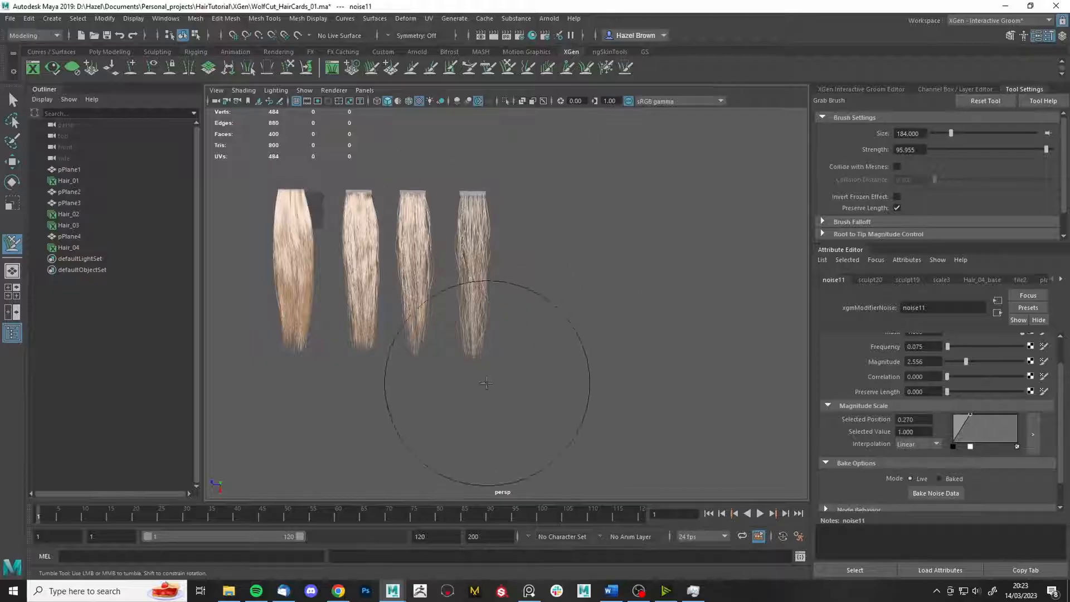
pyautogui.keyDown('alt'); pyautogui.moveTo(557, 357); pyautogui.dragTo(666, 390, button='right'); pyautogui.keyUp('alt')
pyautogui.keyDown('alt'); pyautogui.moveTo(586, 391); pyautogui.dragTo(693, 281, button='middle'); pyautogui.keyUp('alt')
pyautogui.keyDown('alt'); pyautogui.moveTo(663, 373); pyautogui.dragTo(743, 440, button='right'); pyautogui.keyUp('alt')
pyautogui.click(606, 67)
# - Select sculpt21 in the groom editor and freeze the card's central strands
pyautogui.click(861, 89)
pyautogui.click(911, 119)
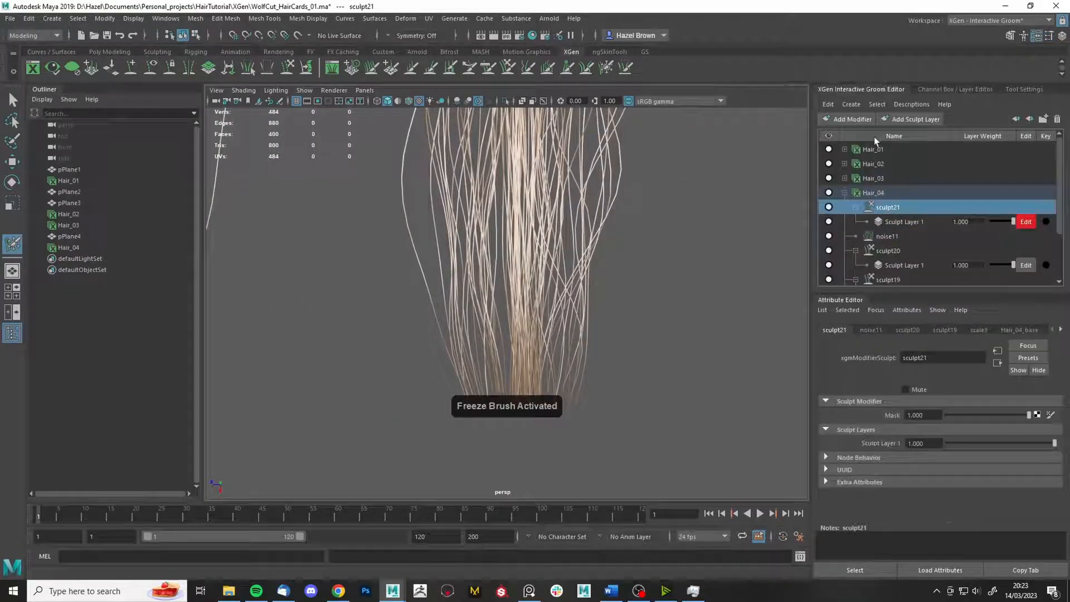
pyautogui.click(606, 68)
pyautogui.click(509, 321)
# - Re-enable Invert Frozen Effect on the grab brush, frame all cards, and reactivate the freeze brush
pyautogui.click(507, 67)
pyautogui.click(1019, 90)
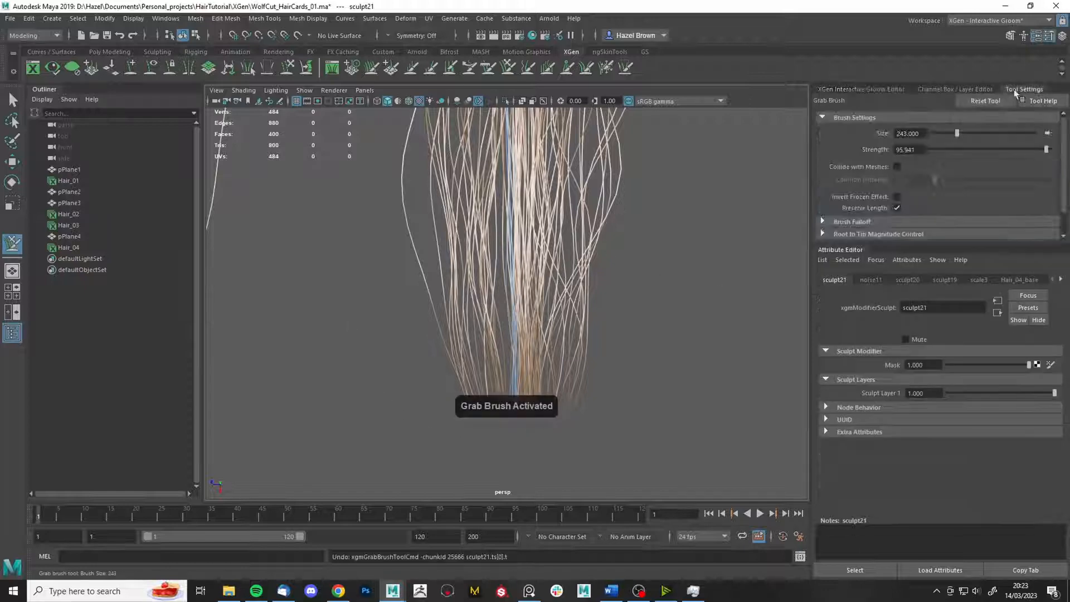
pyautogui.click(897, 196)
pyautogui.press('q')
pyautogui.press('a')
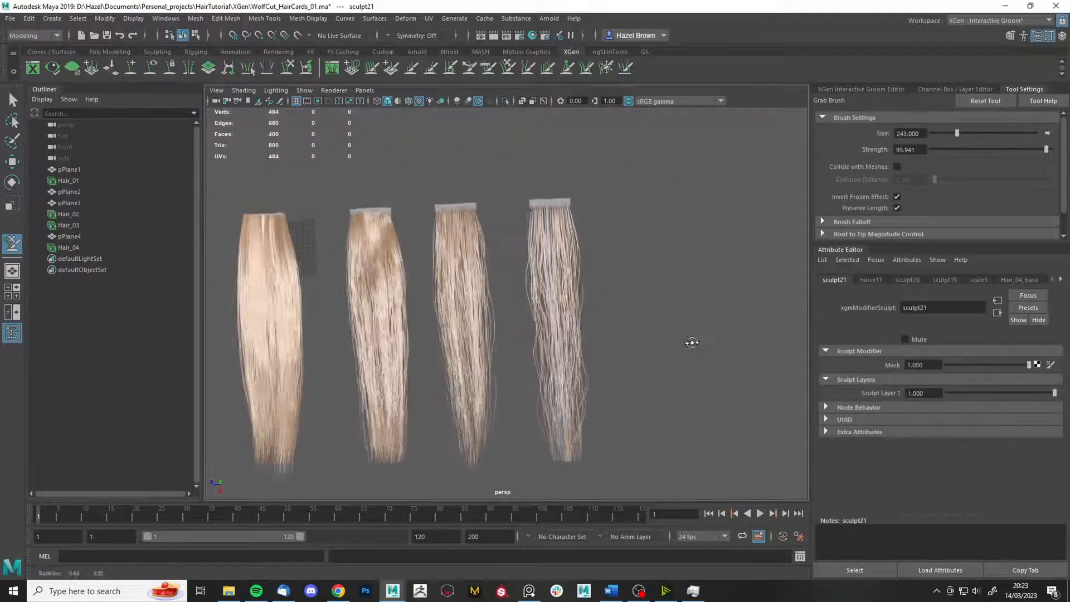
pyautogui.scroll(2, 652, 357)
pyautogui.click(606, 68)
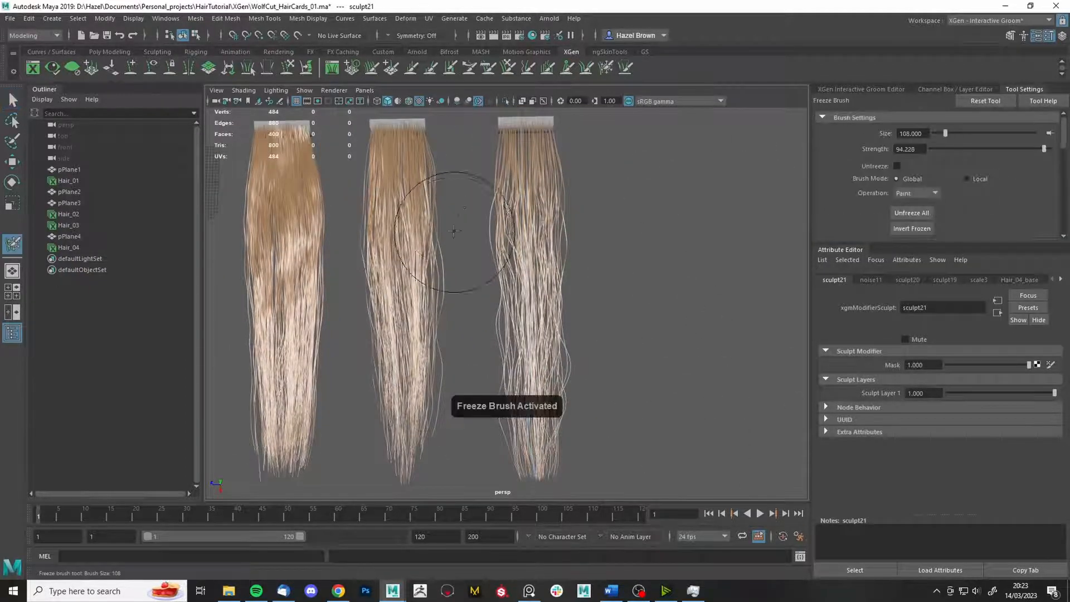
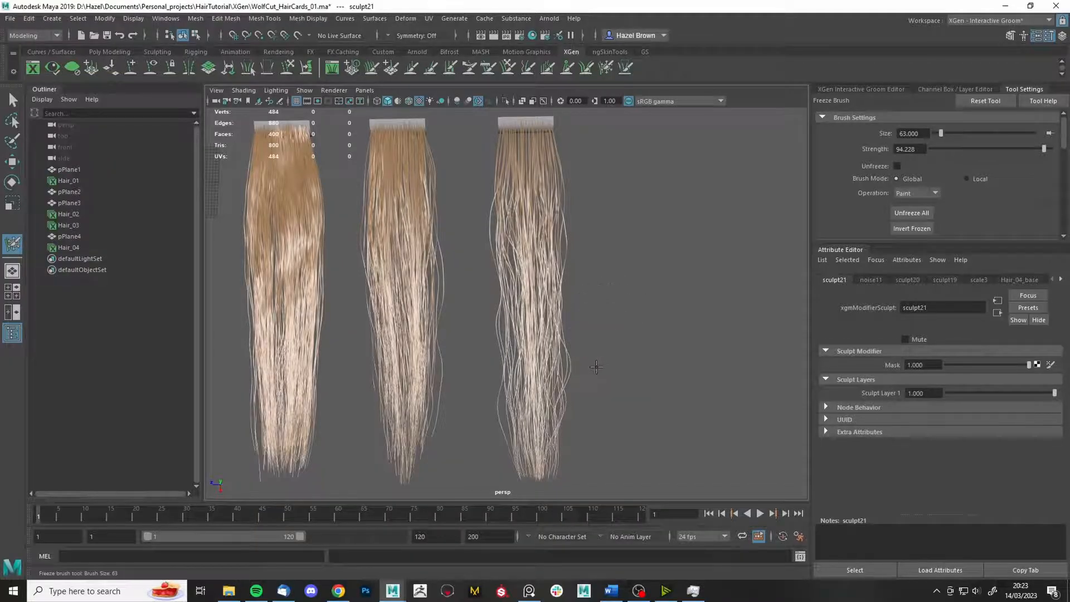
# - Pull the right card's edge strands outward with the Grab brush, then undo that stroke
pyautogui.click(527, 75)
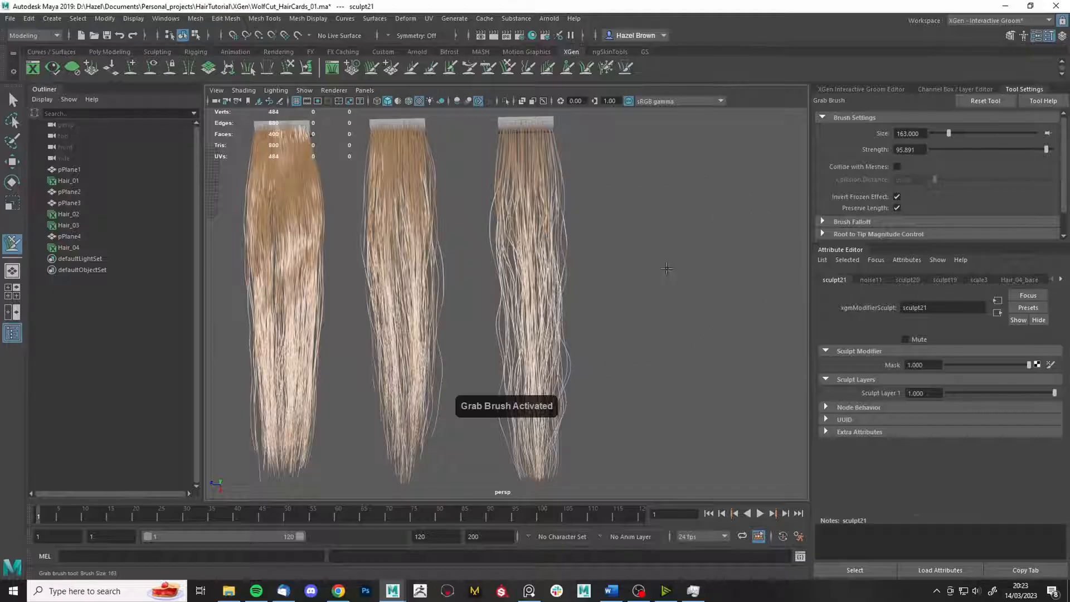
pyautogui.moveTo(557, 349)
pyautogui.mouseDown()
pyautogui.moveTo(582, 360)
pyautogui.moveTo(537, 370)
pyautogui.mouseUp()
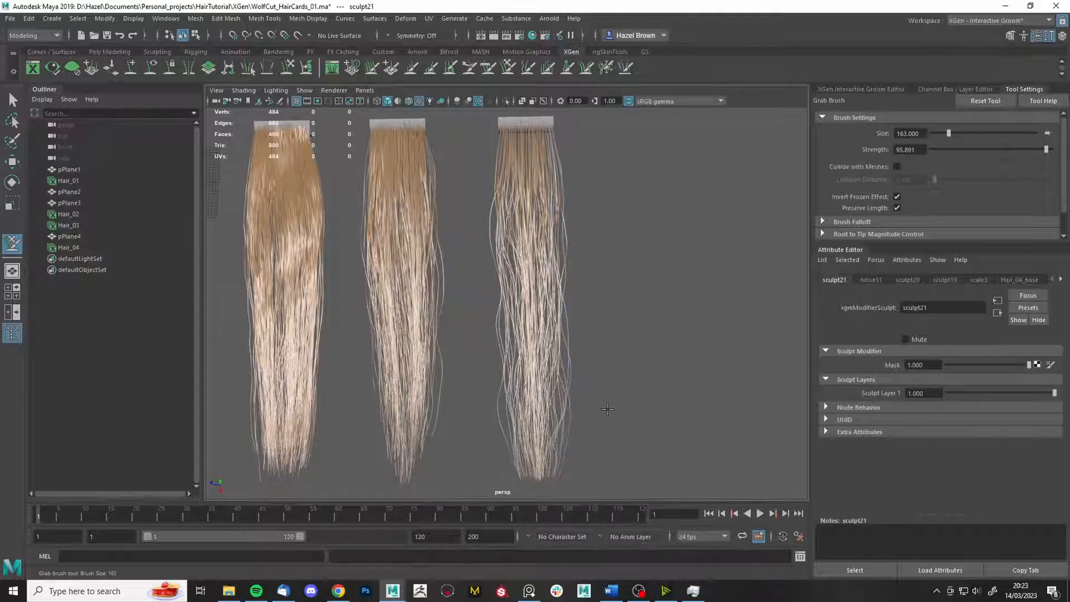
pyautogui.hotkey('ctrl', 'z')
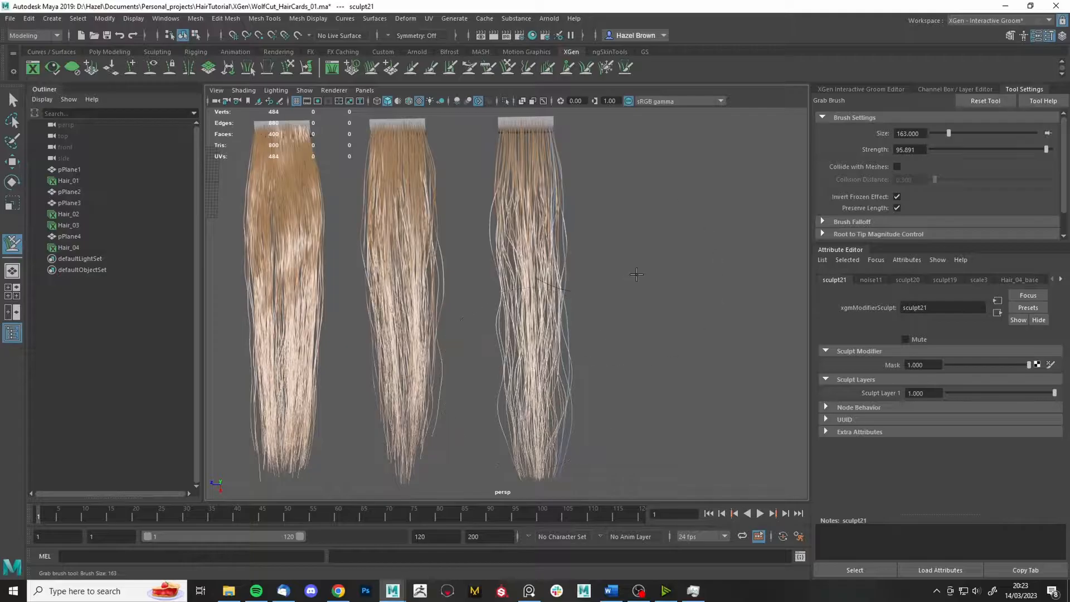
# - Orbit around the cards, toggle between the Freeze and Grab brushes, then bring up the Interactive Groom Editor
pyautogui.keyDown('alt'); pyautogui.moveTo(619, 236); pyautogui.dragTo(690, 320); pyautogui.keyUp('alt')
pyautogui.click(606, 68)
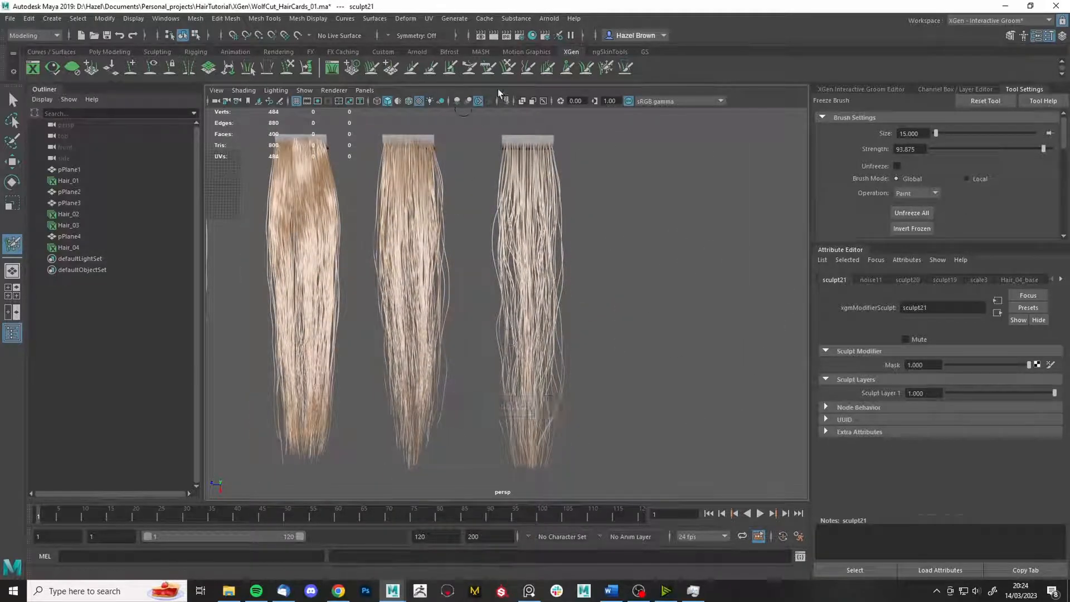
pyautogui.press('y')
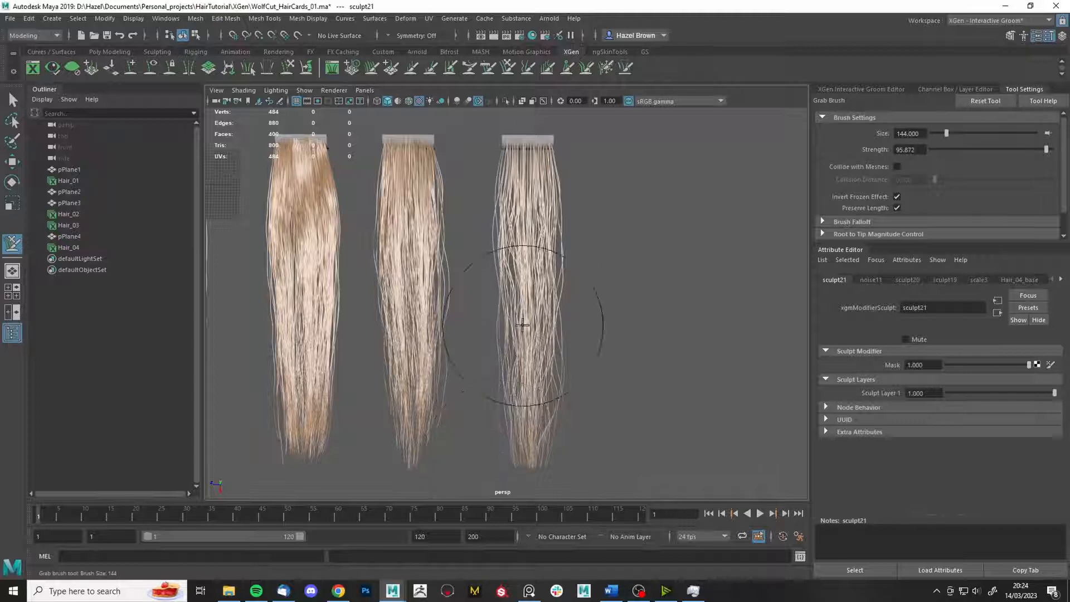
pyautogui.scroll(3, 546, 306)
pyautogui.click(607, 68)
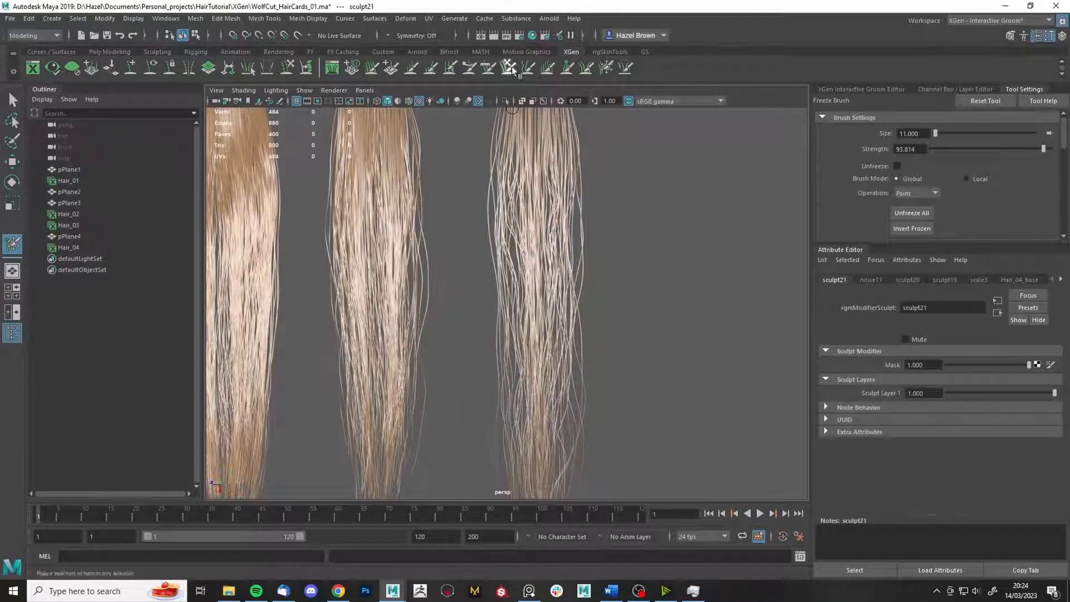
pyautogui.press('y')
pyautogui.scroll(-5, 614, 306)
pyautogui.scroll(2, 631, 375)
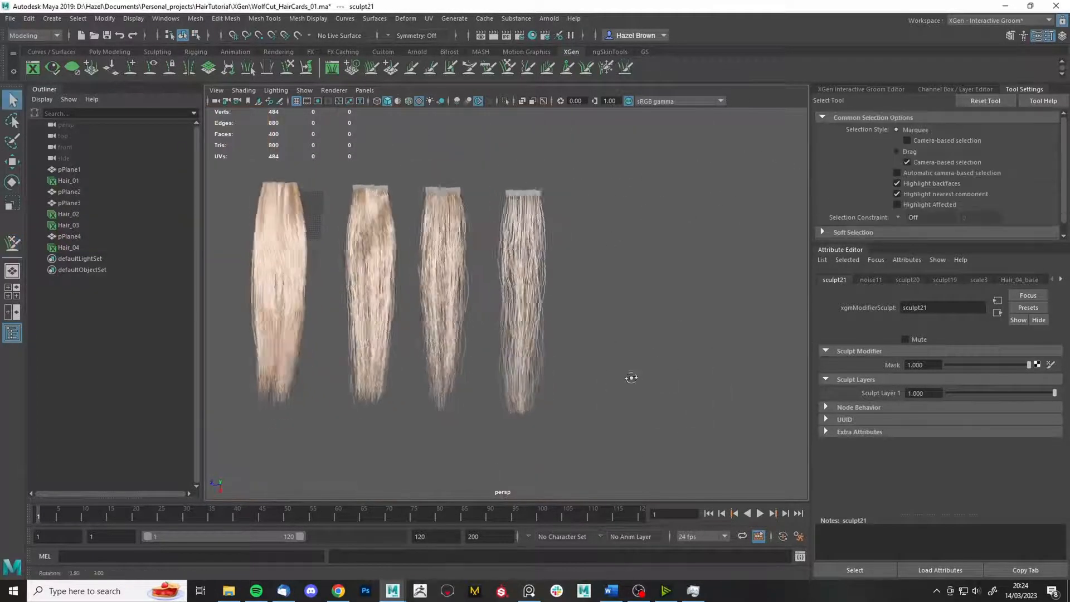
pyautogui.press('q')
pyautogui.click(867, 90)
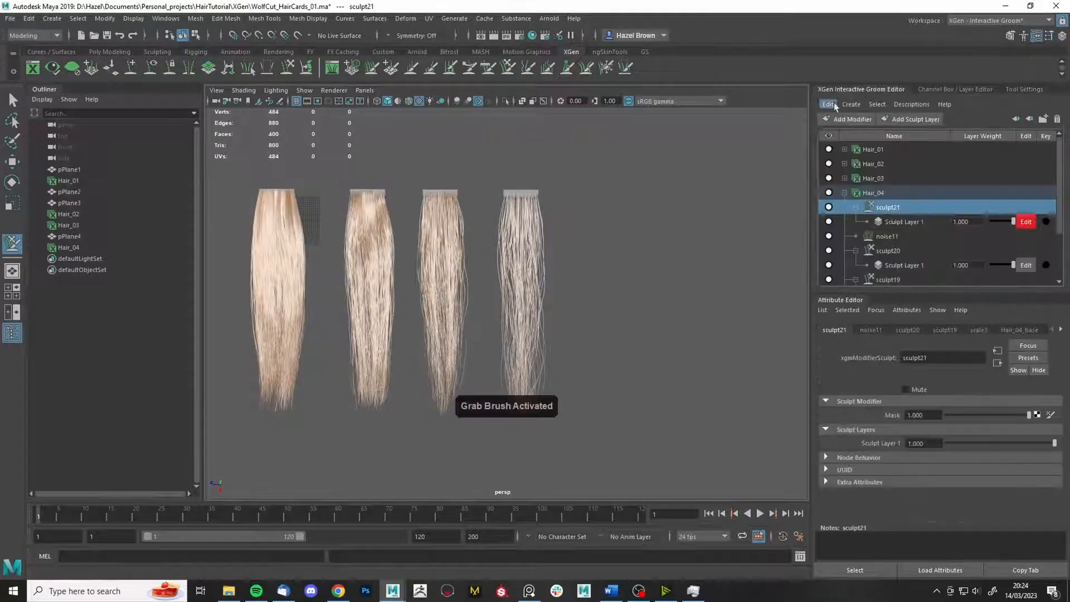
# - Add a sculpt22 modifier to Hair_04 and lower its layer weight to 0.695
pyautogui.click(846, 118)
pyautogui.click(841, 232)
pyautogui.click(586, 67)
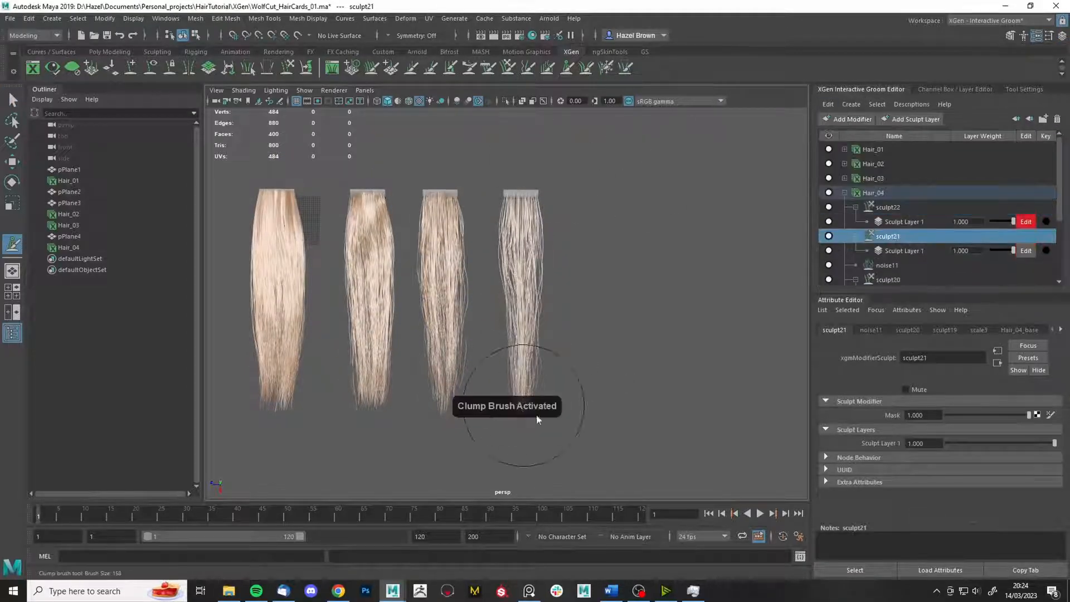
pyautogui.scroll(2, 507, 394)
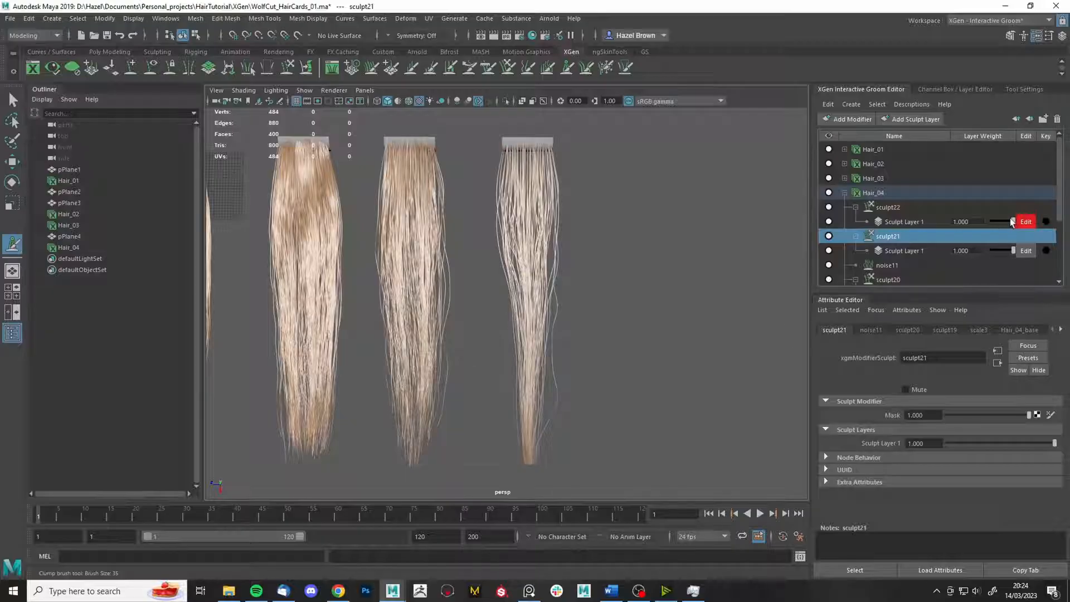
pyautogui.moveTo(1010, 221); pyautogui.dragTo(1005, 220)
# - Shrink the Freeze brush size to 5
pyautogui.click(607, 68)
pyautogui.scroll(2, 533, 368)
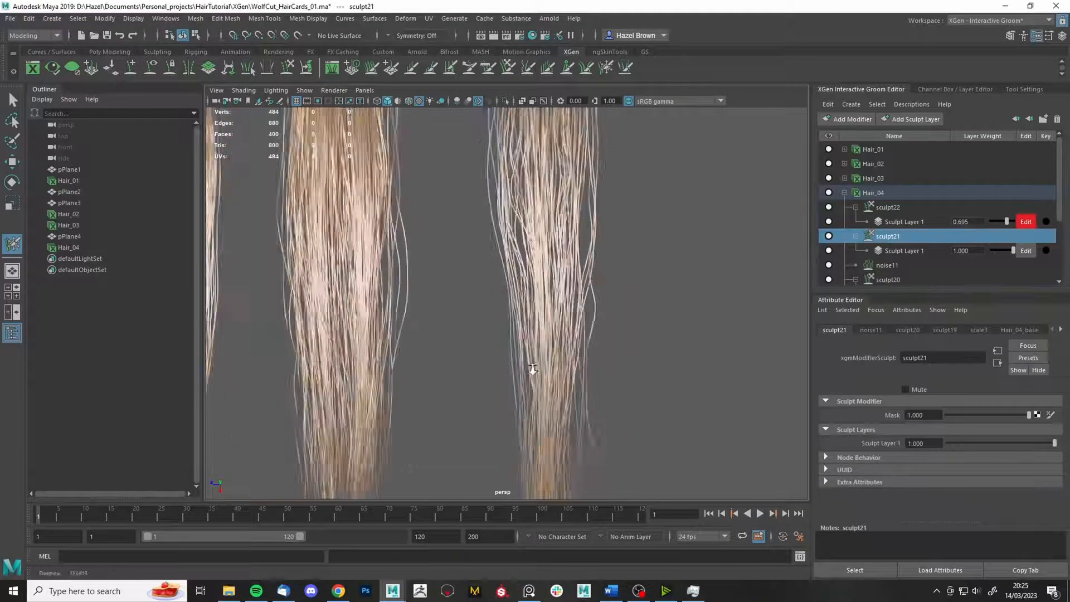
pyautogui.scroll(-3, 533, 368)
pyautogui.scroll(2, 681, 341)
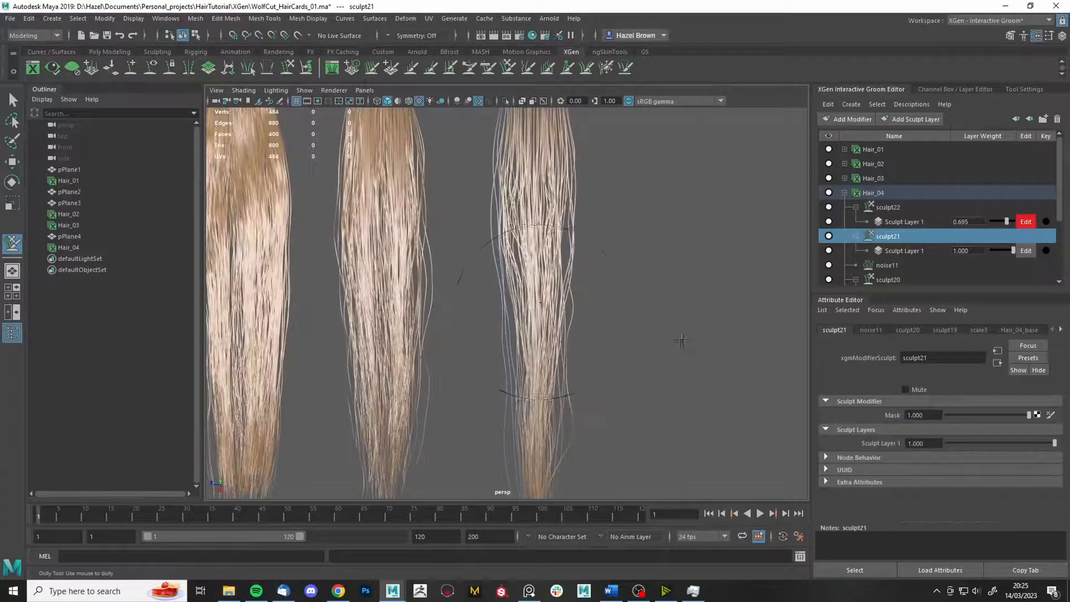
pyautogui.doubleClick(607, 67)
pyautogui.moveTo(951, 133); pyautogui.dragTo(935, 133)
pyautogui.scroll(3, 686, 298)
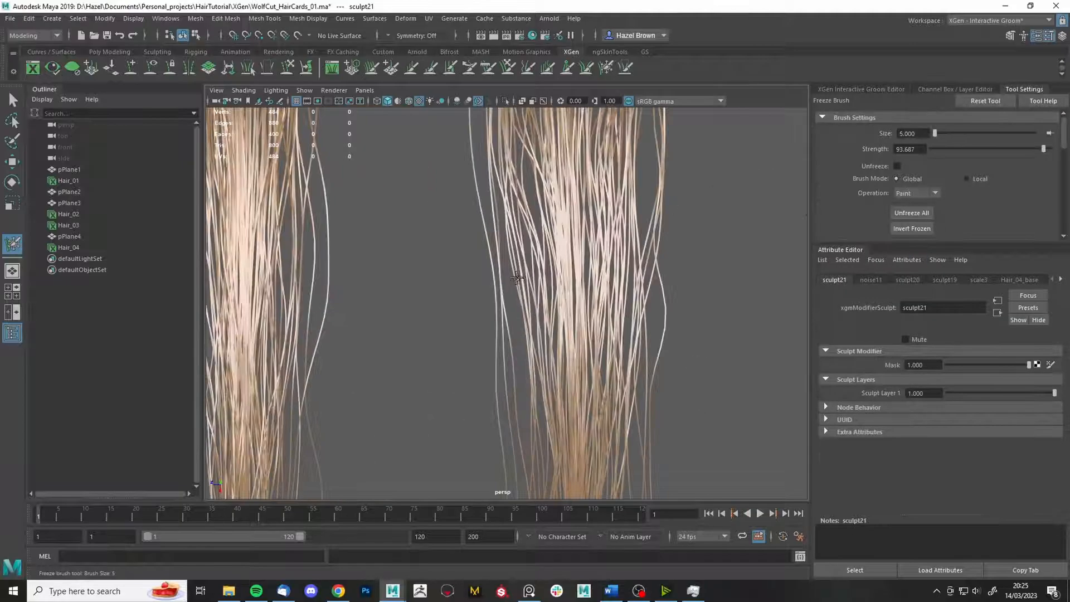
pyautogui.scroll(-3, 587, 331)
pyautogui.click(508, 67)
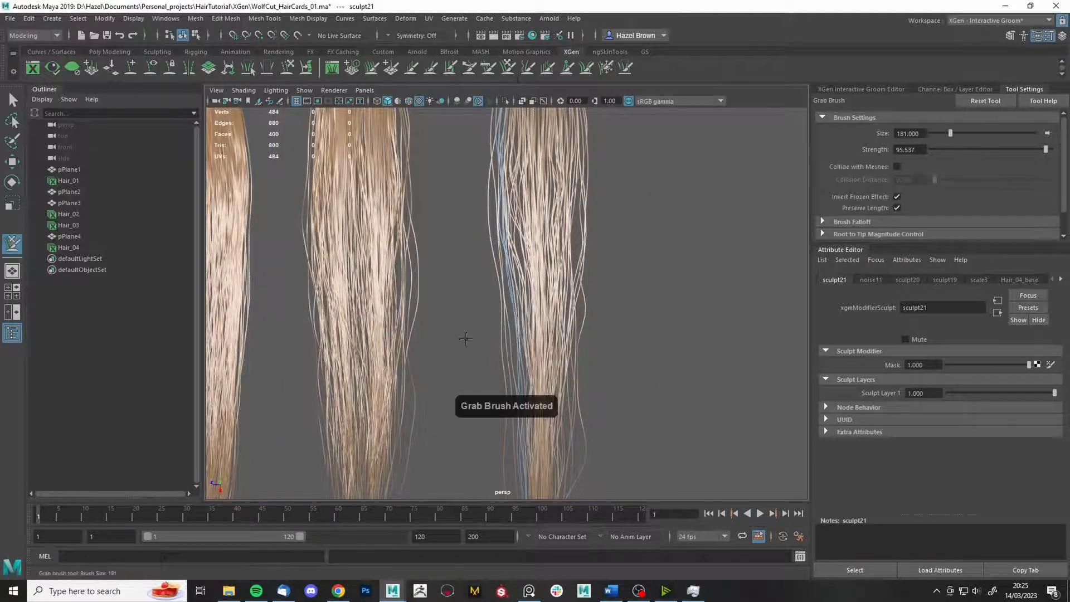
pyautogui.keyDown('alt'); pyautogui.moveTo(533, 421); pyautogui.dragTo(516, 398, button='middle'); pyautogui.keyUp('alt')
# - Unfreeze all strands, then freeze the strands on the right card's right side
pyautogui.click(606, 67)
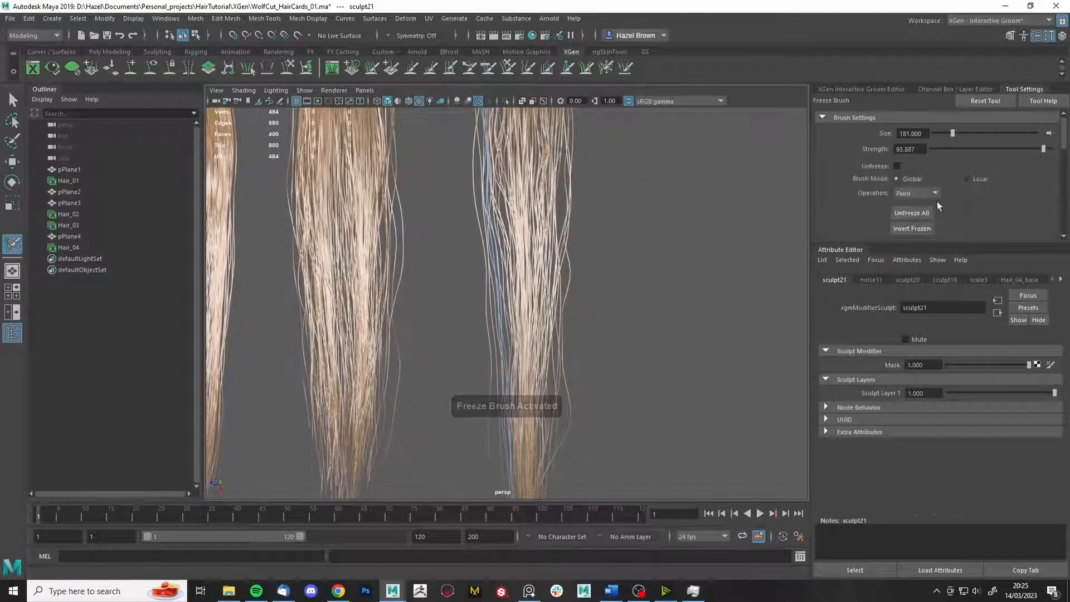
pyautogui.click(912, 213)
pyautogui.moveTo(951, 133); pyautogui.dragTo(937, 133)
pyautogui.scroll(4, 710, 210)
pyautogui.moveTo(346, 193); pyautogui.dragTo(322, 493)
pyautogui.scroll(-5, 495, 223)
# - Switch between Grab and Freeze brushes while orbiting to inspect the hair's lower ends
pyautogui.click(508, 68)
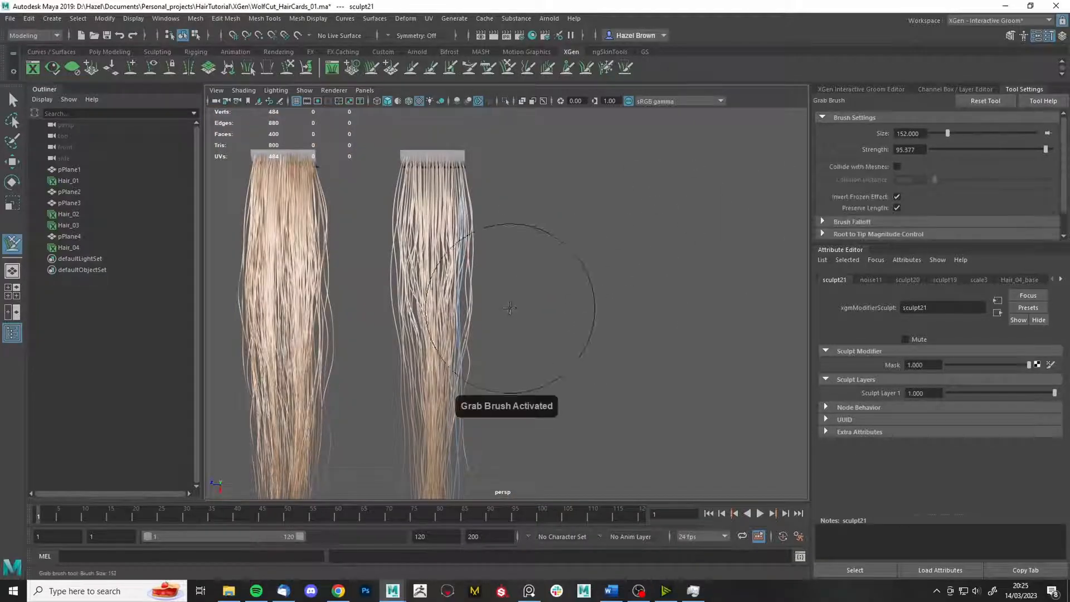
pyautogui.keyDown('alt'); pyautogui.moveTo(507, 367); pyautogui.dragTo(542, 217, button='middle'); pyautogui.keyUp('alt')
pyautogui.scroll(3, 551, 385)
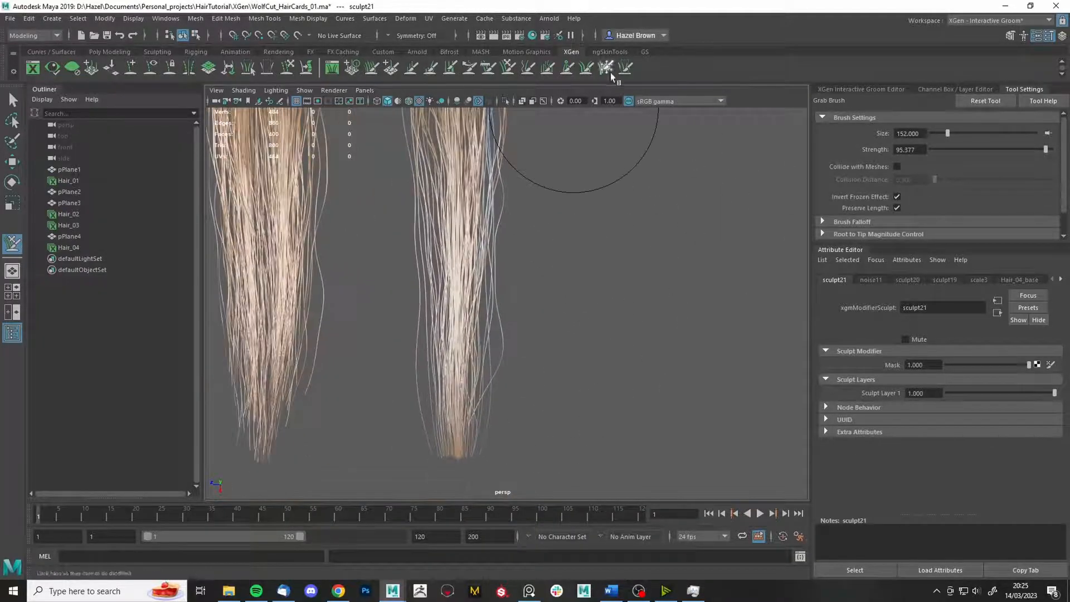
pyautogui.click(607, 68)
pyautogui.click(507, 67)
pyautogui.scroll(-4, 529, 452)
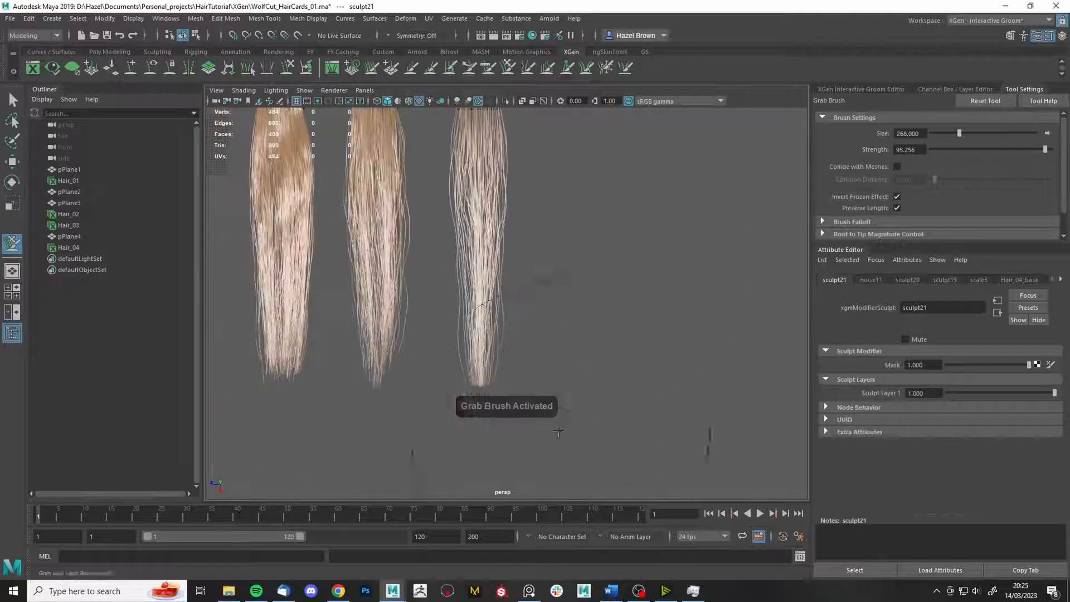
pyautogui.moveTo(563, 443)
pyautogui.keyDown('alt'); pyautogui.mouseDown()
pyautogui.moveTo(542, 289)
pyautogui.moveTo(488, 364)
pyautogui.moveTo(617, 356)
pyautogui.moveTo(634, 432)
pyautogui.mouseUp(); pyautogui.keyUp('alt')
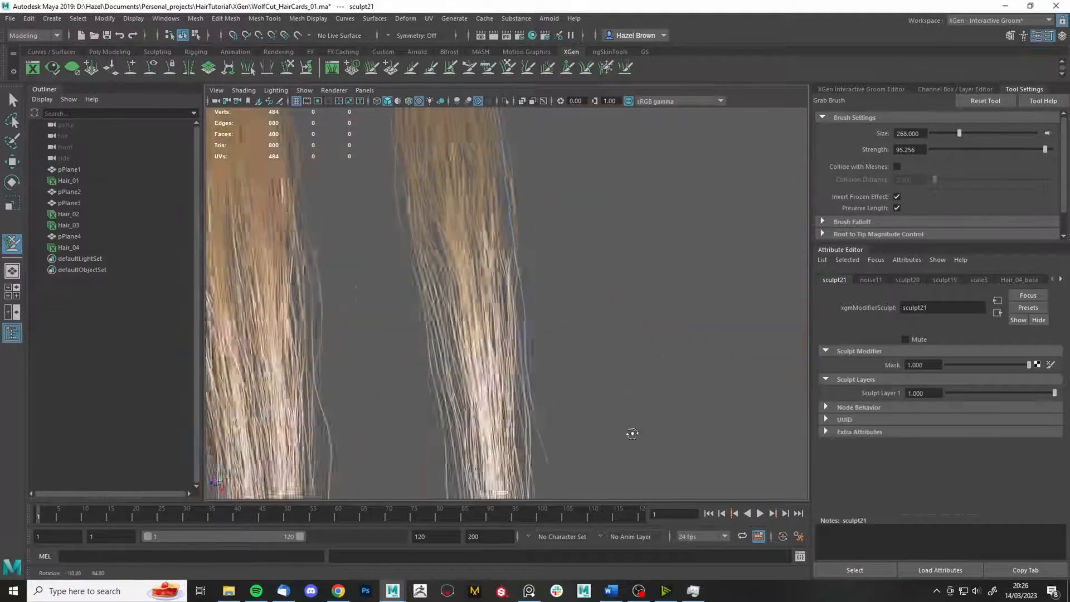
pyautogui.scroll(-5, 633, 433)
# - Select sculpt22 in the groom editor and add a cut3 modifier to Hair_04
pyautogui.press('q')
pyautogui.click(606, 68)
pyautogui.click(849, 88)
pyautogui.click(888, 207)
pyautogui.click(854, 120)
pyautogui.click(838, 165)
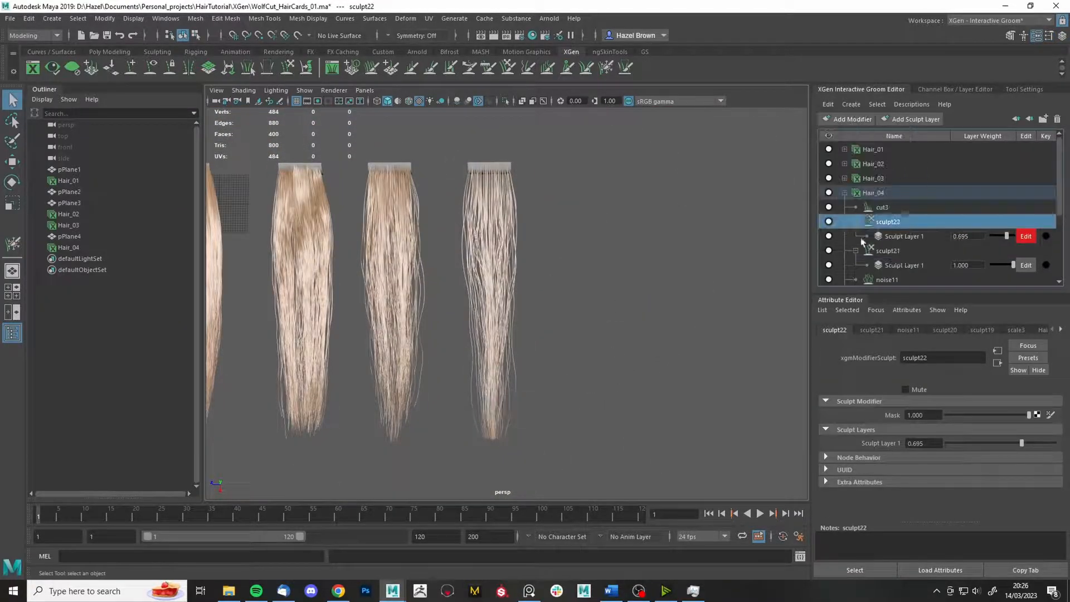
# - Add a new sculpt23 modifier above cut3 on Hair_04
pyautogui.keyDown('alt'); pyautogui.moveTo(650, 417); pyautogui.dragTo(668, 361, button='middle'); pyautogui.keyUp('alt')
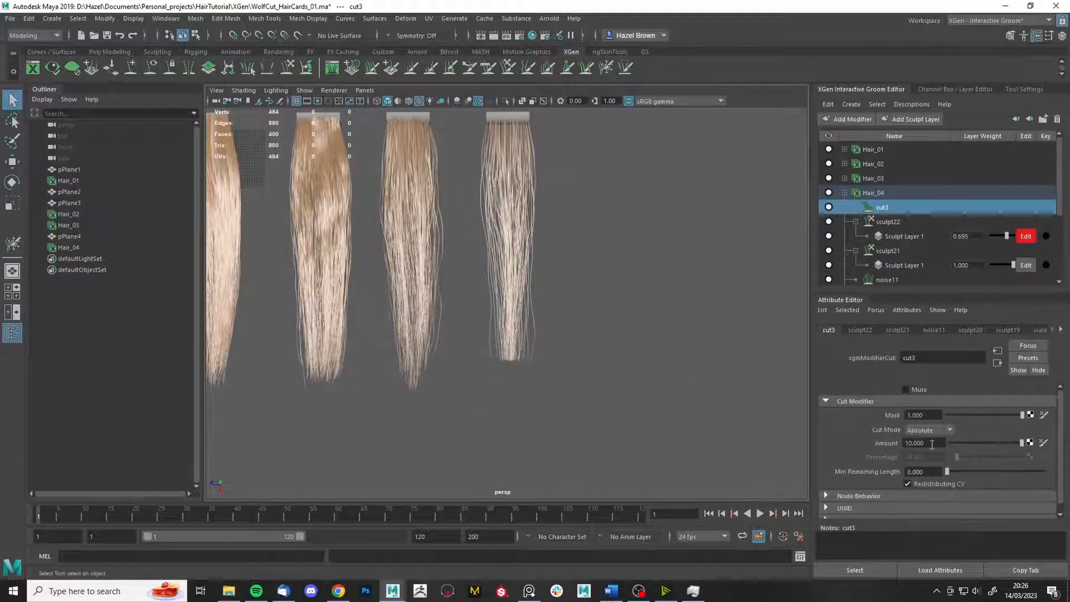
pyautogui.scroll(2, 527, 132)
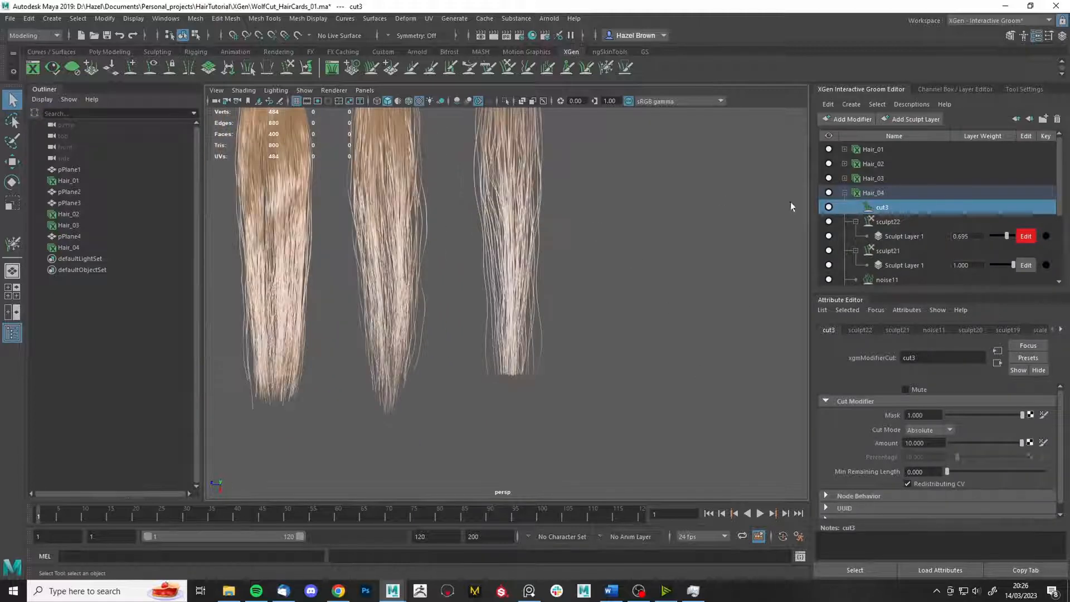
pyautogui.click(852, 105)
pyautogui.click(858, 220)
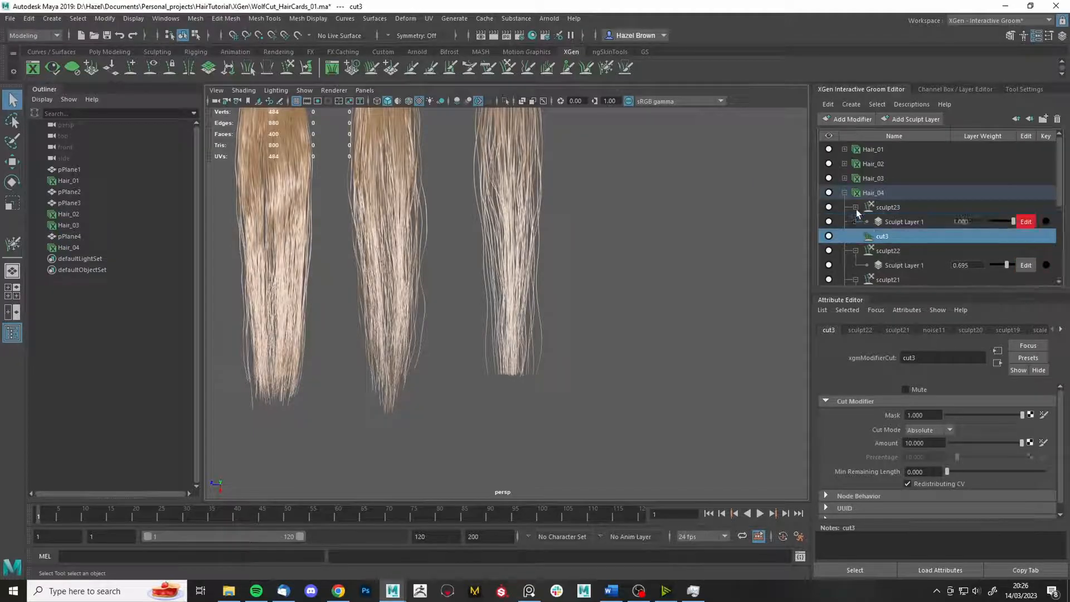
# - Lengthen the right card's tip strands with the Length brush
pyautogui.scroll(3, 676, 225)
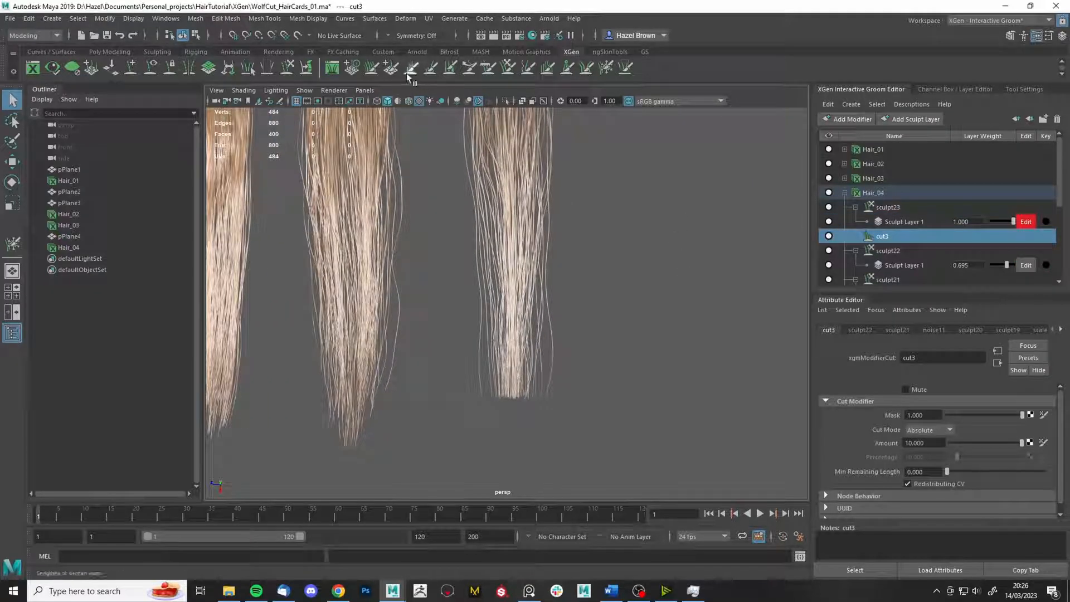
pyautogui.click(411, 68)
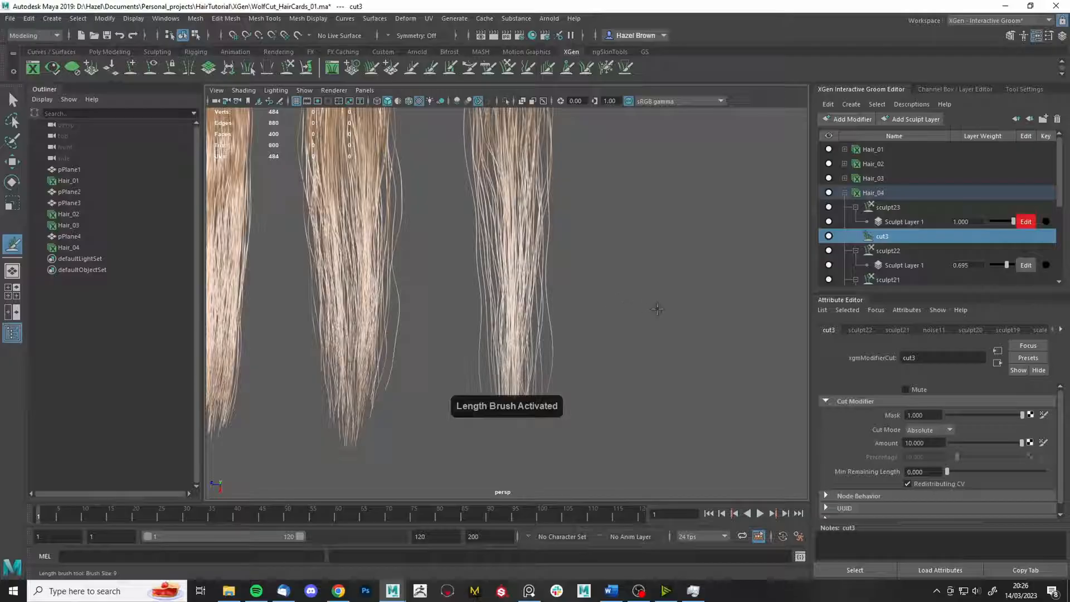
pyautogui.keyDown('alt'); pyautogui.moveTo(673, 390); pyautogui.dragTo(673, 336, button='middle'); pyautogui.keyUp('alt')
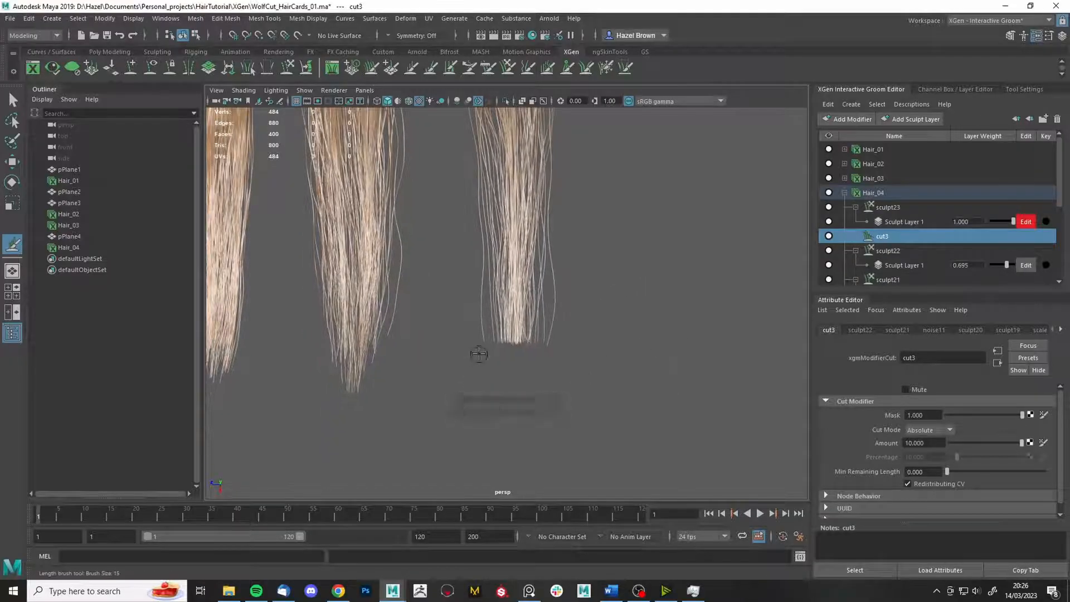
pyautogui.moveTo(518, 346); pyautogui.dragTo(504, 351)
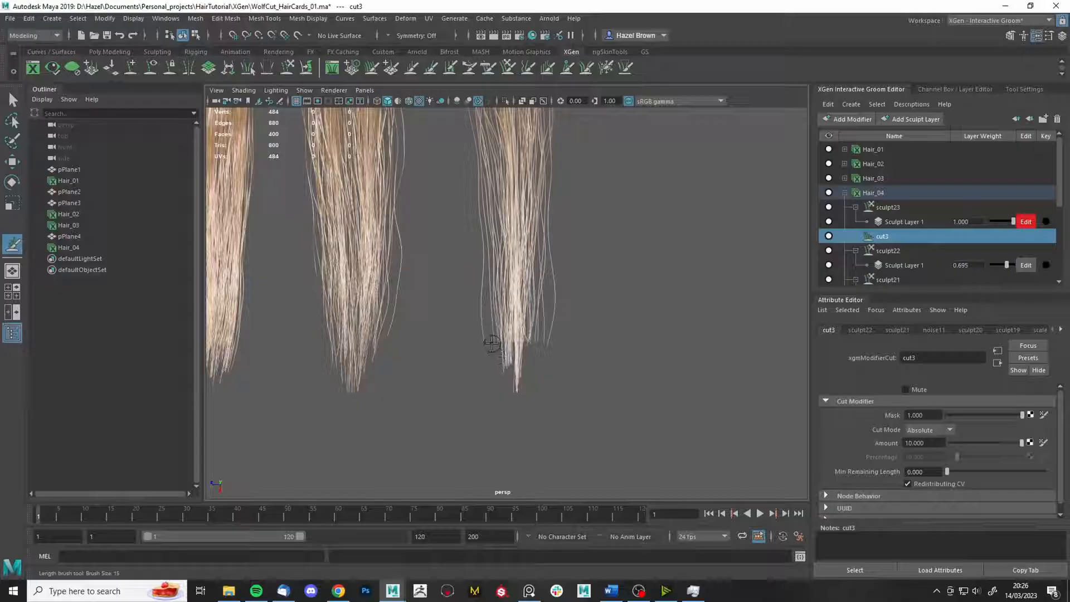
pyautogui.moveTo(528, 348); pyautogui.dragTo(534, 353)
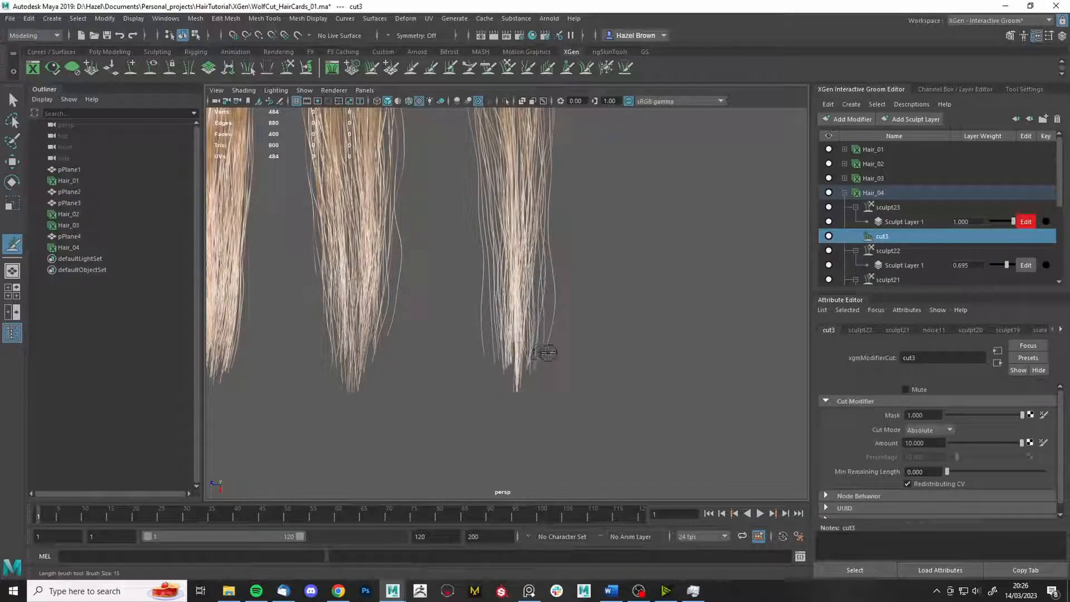
pyautogui.keyDown('alt'); pyautogui.moveTo(513, 324); pyautogui.dragTo(528, 377, button='right'); pyautogui.keyUp('alt')
pyautogui.moveTo(528, 377); pyautogui.dragTo(505, 461)
pyautogui.keyDown('alt'); pyautogui.moveTo(505, 462); pyautogui.dragTo(492, 377, button='middle'); pyautogui.keyUp('alt')
# - Push nearby strands to the left, orbit to inspect, and make sculpt23 the active layer
pyautogui.moveTo(520, 282); pyautogui.dragTo(471, 266)
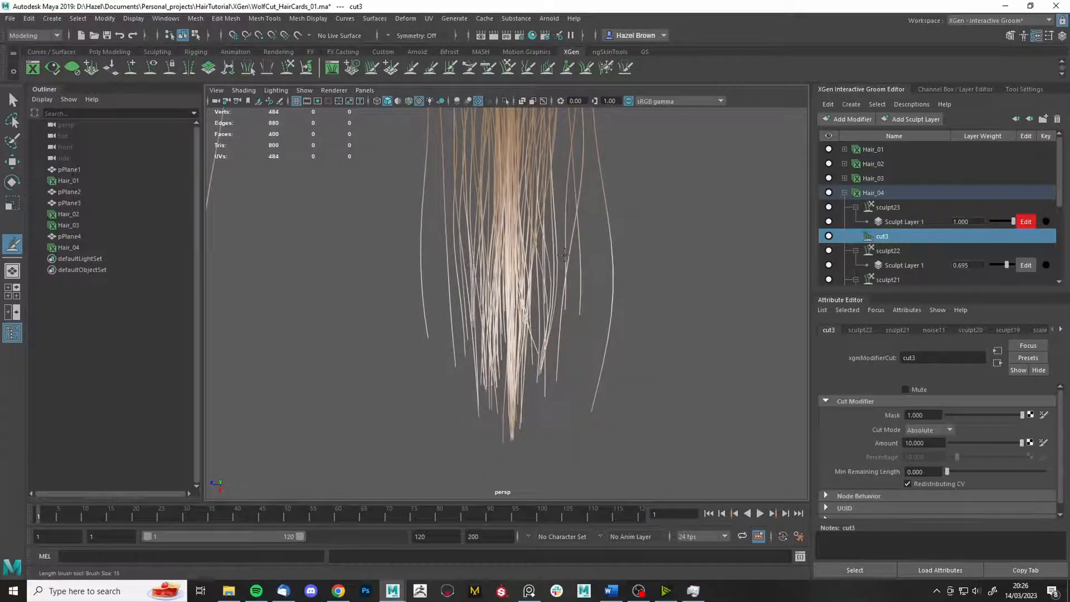
pyautogui.keyDown('alt'); pyautogui.moveTo(564, 254); pyautogui.dragTo(577, 163, button='right'); pyautogui.keyUp('alt')
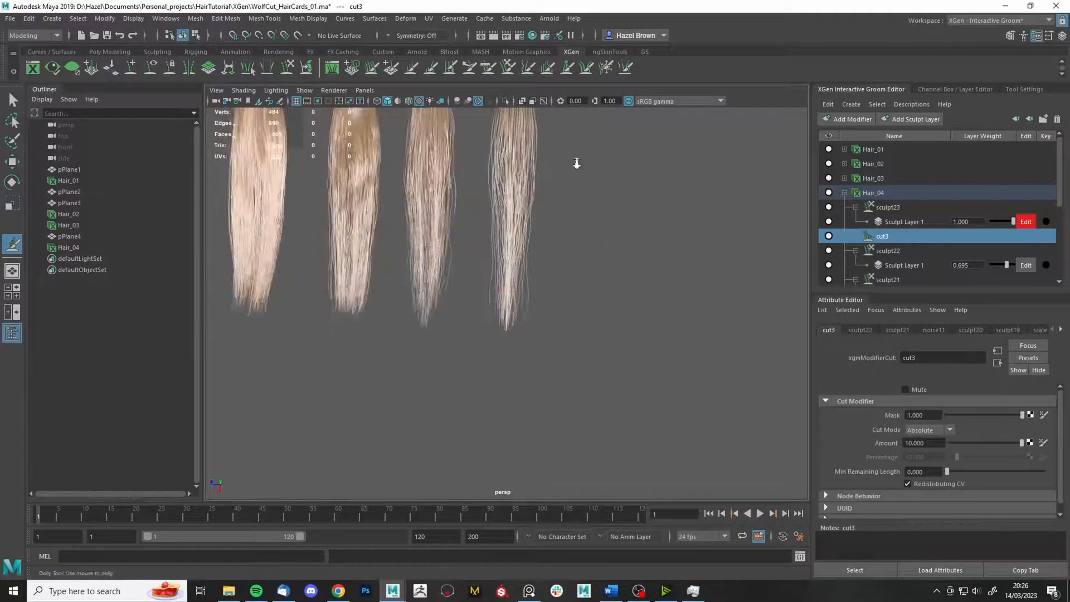
pyautogui.keyDown('alt'); pyautogui.moveTo(577, 162); pyautogui.dragTo(643, 281); pyautogui.keyUp('alt')
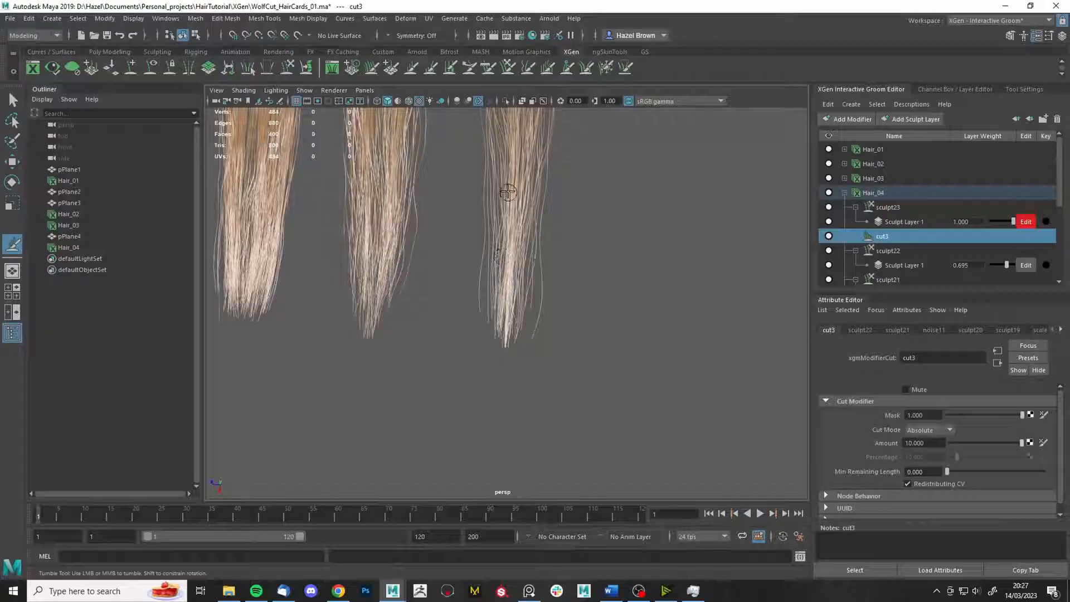
pyautogui.keyDown('alt'); pyautogui.moveTo(558, 186); pyautogui.dragTo(697, 328, button='right'); pyautogui.keyUp('alt')
pyautogui.click(887, 209)
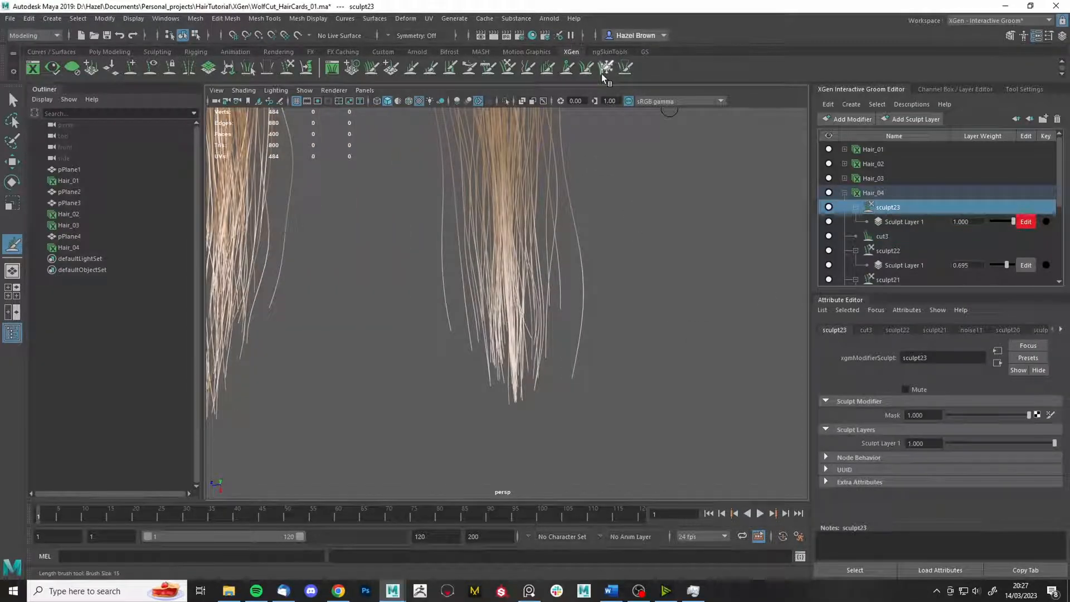
# - Freeze a vertical band of strands and bend the frozen tips right with an enlarged Grab brush
pyautogui.click(601, 73)
pyautogui.moveTo(514, 383); pyautogui.dragTo(519, 384)
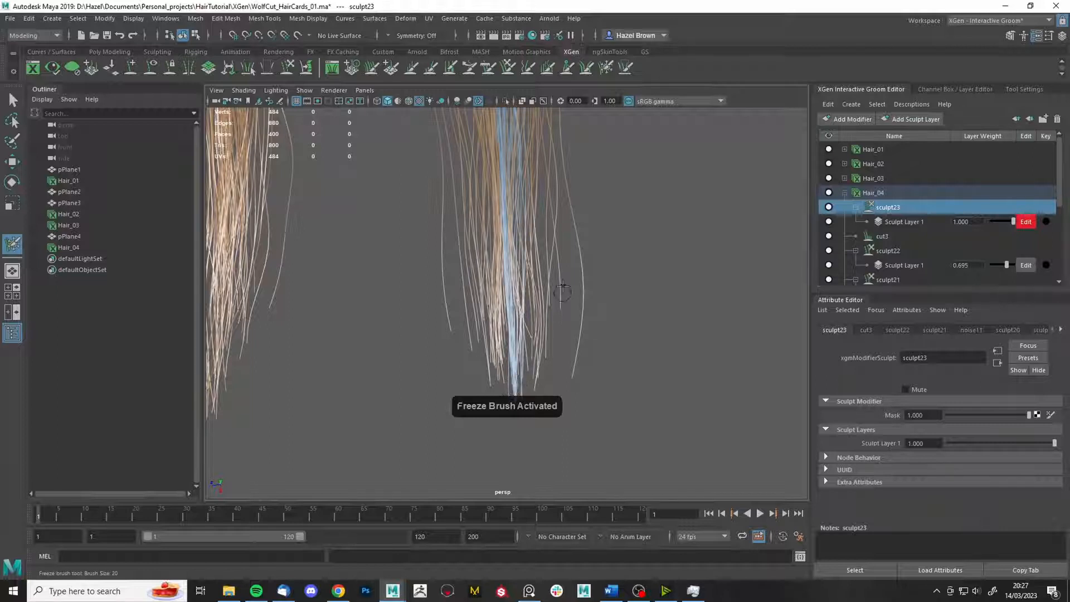
pyautogui.click(526, 68)
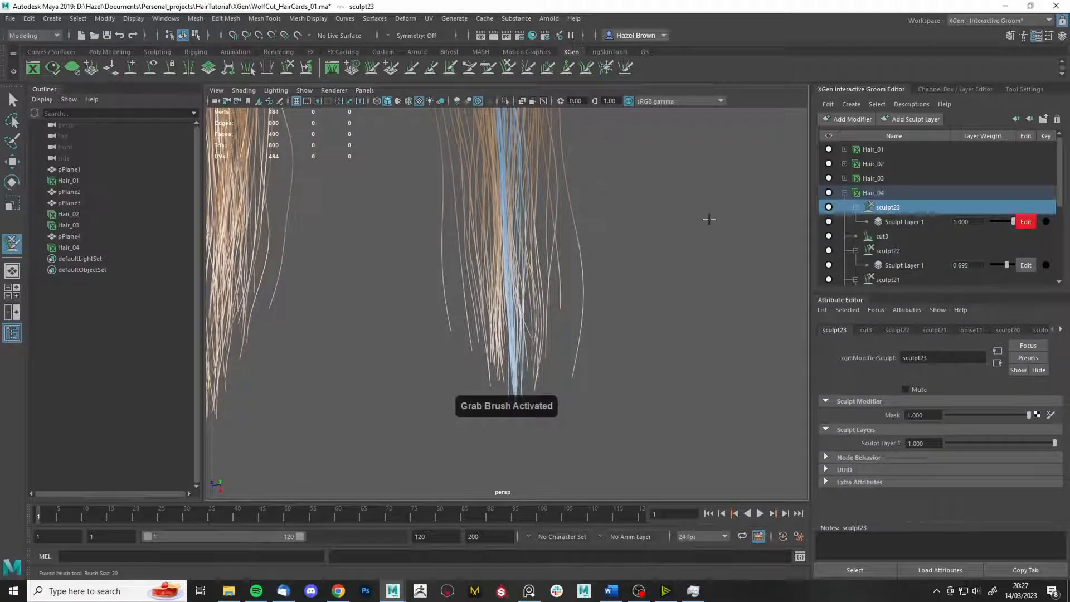
pyautogui.keyDown('alt'); pyautogui.moveTo(484, 147); pyautogui.dragTo(470, 245, button='middle'); pyautogui.keyUp('alt')
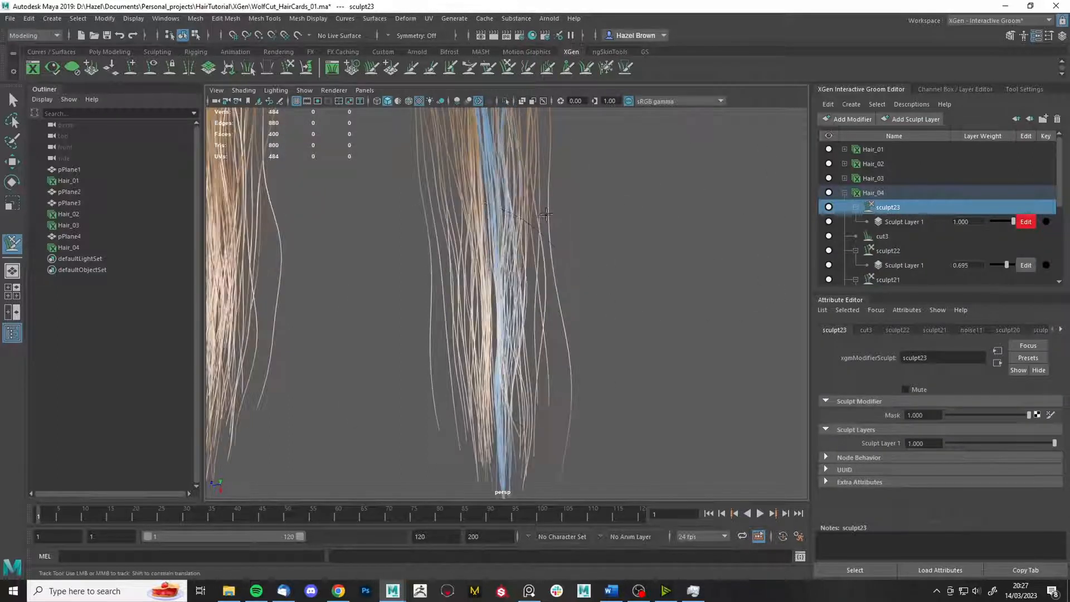
pyautogui.press('b')
pyautogui.moveTo(584, 417); pyautogui.dragTo(635, 418)
pyautogui.moveTo(521, 427); pyautogui.dragTo(540, 431)
# - Orbit and pan around the cards to inspect the bent strands from side and front
pyautogui.keyDown('alt'); pyautogui.moveTo(541, 493); pyautogui.dragTo(537, 442, button='middle'); pyautogui.keyUp('alt')
pyautogui.keyDown('alt'); pyautogui.moveTo(486, 229); pyautogui.dragTo(470, 387, button='middle'); pyautogui.keyUp('alt')
pyautogui.keyDown('alt'); pyautogui.moveTo(471, 387); pyautogui.dragTo(523, 314); pyautogui.keyUp('alt')
pyautogui.keyDown('alt'); pyautogui.moveTo(622, 318); pyautogui.dragTo(440, 401); pyautogui.keyUp('alt')
pyautogui.keyDown('alt'); pyautogui.moveTo(441, 401); pyautogui.dragTo(600, 166, button='middle'); pyautogui.keyUp('alt')
pyautogui.keyDown('alt'); pyautogui.moveTo(600, 166); pyautogui.dragTo(461, 268, button='right'); pyautogui.keyUp('alt')
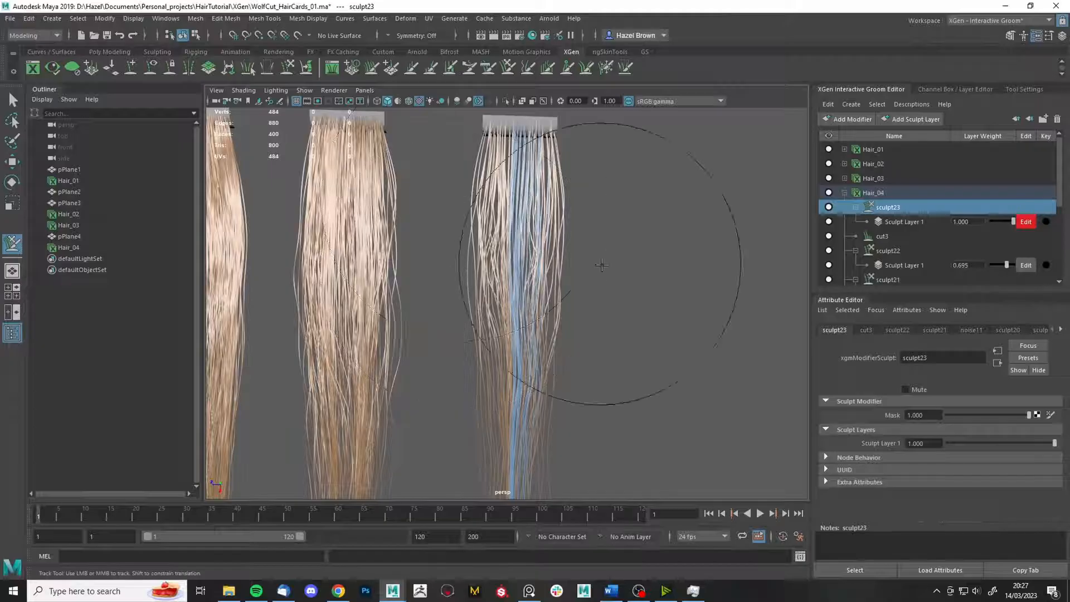
pyautogui.keyDown('alt'); pyautogui.moveTo(600, 266); pyautogui.dragTo(657, 390, button='right'); pyautogui.keyUp('alt')
pyautogui.keyDown('alt'); pyautogui.moveTo(584, 390); pyautogui.dragTo(553, 128, button='middle'); pyautogui.keyUp('alt')
# - Freeze the strand tips with a resized Freeze brush
pyautogui.press('q')
pyautogui.press('y')
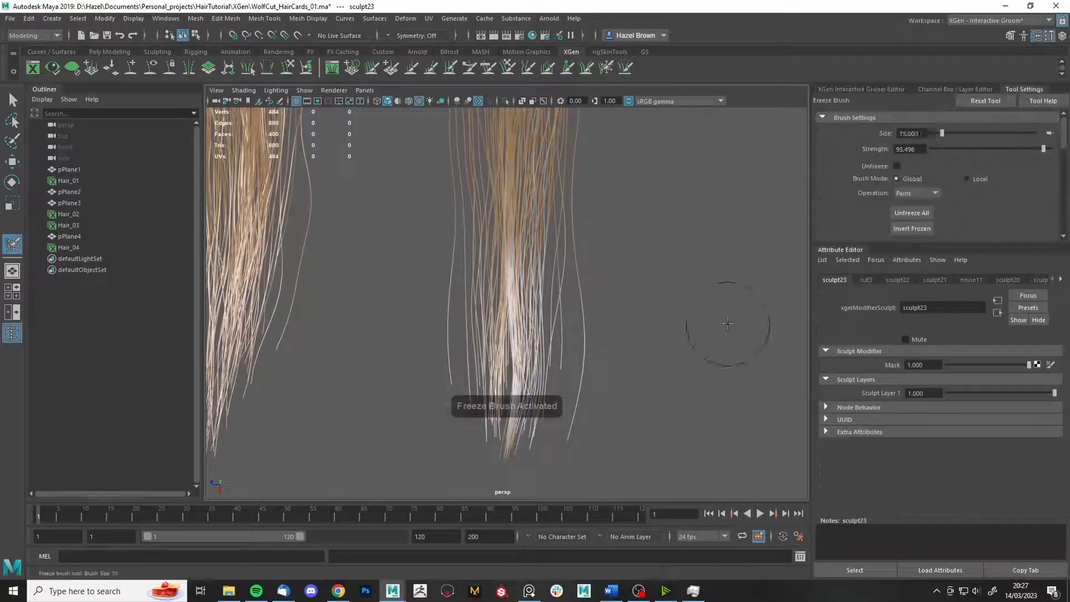
pyautogui.press('b')
pyautogui.moveTo(502, 385)
pyautogui.mouseDown()
pyautogui.moveTo(516, 392)
pyautogui.moveTo(538, 379)
pyautogui.mouseUp()
pyautogui.click(508, 67)
# - Bring up the groom editor and adjust the Freeze brush settings
pyautogui.click(884, 90)
pyautogui.click(607, 67)
pyautogui.click(1025, 89)
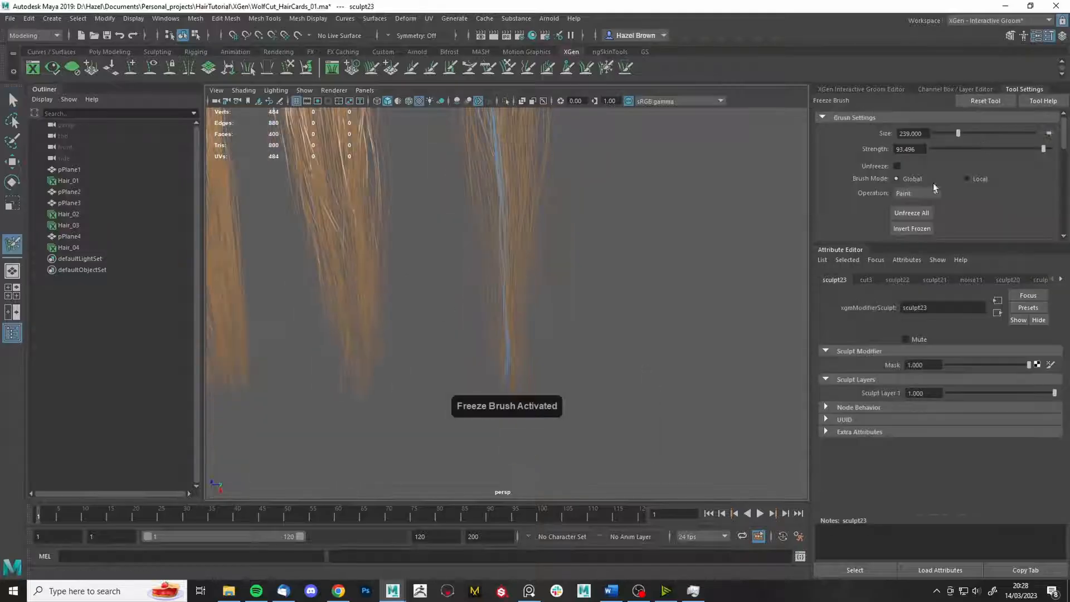
pyautogui.click(910, 213)
pyautogui.press('q')
pyautogui.moveTo(719, 234)
pyautogui.keyDown('alt'); pyautogui.mouseDown(button='right')
pyautogui.moveTo(653, 247)
pyautogui.moveTo(674, 297)
pyautogui.moveTo(571, 354)
pyautogui.moveTo(645, 344)
pyautogui.moveTo(628, 313)
pyautogui.mouseUp(button='right'); pyautogui.keyUp('alt')
# - Freeze more strands and nudge the frozen strands with the Grab brush
pyautogui.click(607, 67)
pyautogui.moveTo(493, 224); pyautogui.dragTo(486, 253)
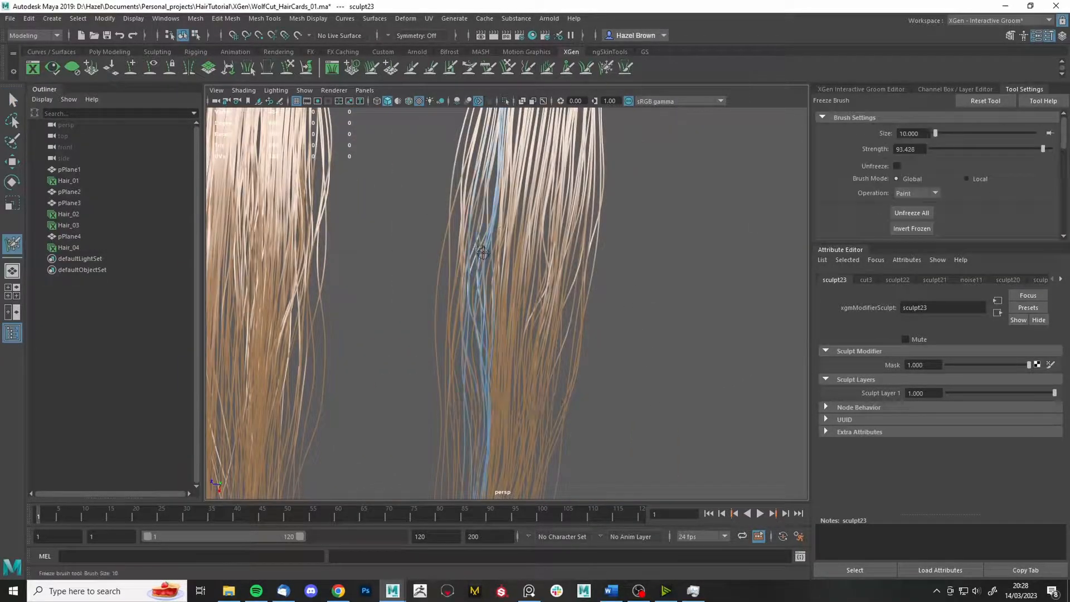
pyautogui.keyDown('alt'); pyautogui.moveTo(496, 262); pyautogui.dragTo(432, 245, button='right'); pyautogui.keyUp('alt')
pyautogui.click(508, 68)
pyautogui.moveTo(602, 254)
pyautogui.keyDown('alt'); pyautogui.mouseDown(button='right')
pyautogui.moveTo(536, 239)
pyautogui.moveTo(612, 245)
pyautogui.mouseUp(button='right'); pyautogui.keyUp('alt')
pyautogui.keyDown('alt'); pyautogui.moveTo(518, 406); pyautogui.dragTo(513, 223, button='middle'); pyautogui.keyUp('alt')
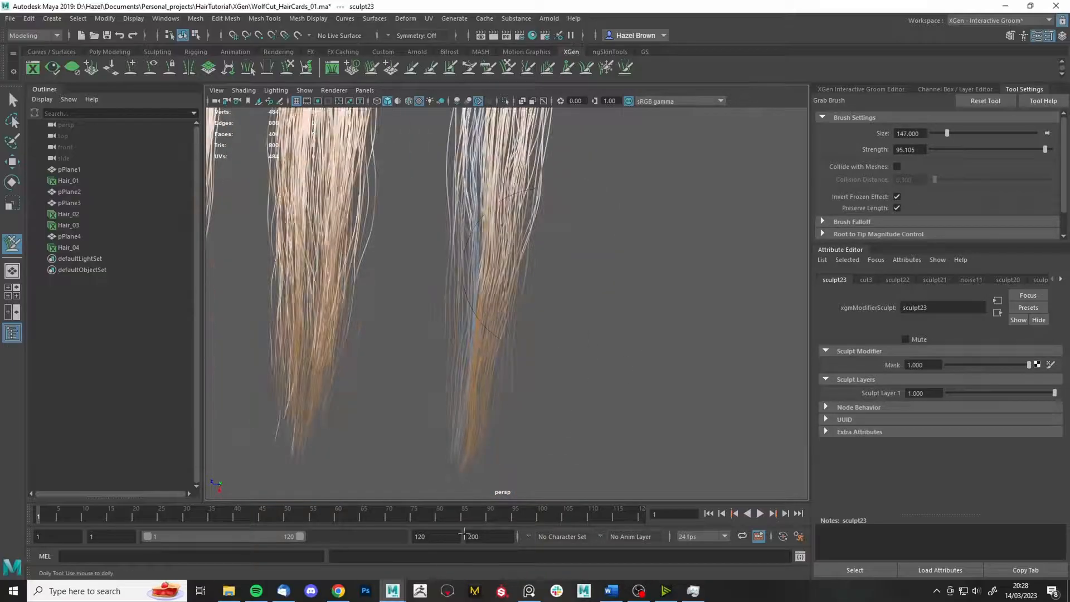
pyautogui.moveTo(502, 274); pyautogui.dragTo(487, 279)
pyautogui.keyDown('alt'); pyautogui.moveTo(487, 279); pyautogui.dragTo(490, 435, button='middle'); pyautogui.keyUp('alt')
# - Orbit around the cards and frame all four upright
pyautogui.moveTo(490, 279)
pyautogui.keyDown('alt'); pyautogui.mouseDown()
pyautogui.moveTo(429, 223)
pyautogui.moveTo(446, 220)
pyautogui.mouseUp(); pyautogui.keyUp('alt')
pyautogui.keyDown('alt'); pyautogui.moveTo(540, 168); pyautogui.dragTo(499, 418, button='right'); pyautogui.keyUp('alt')
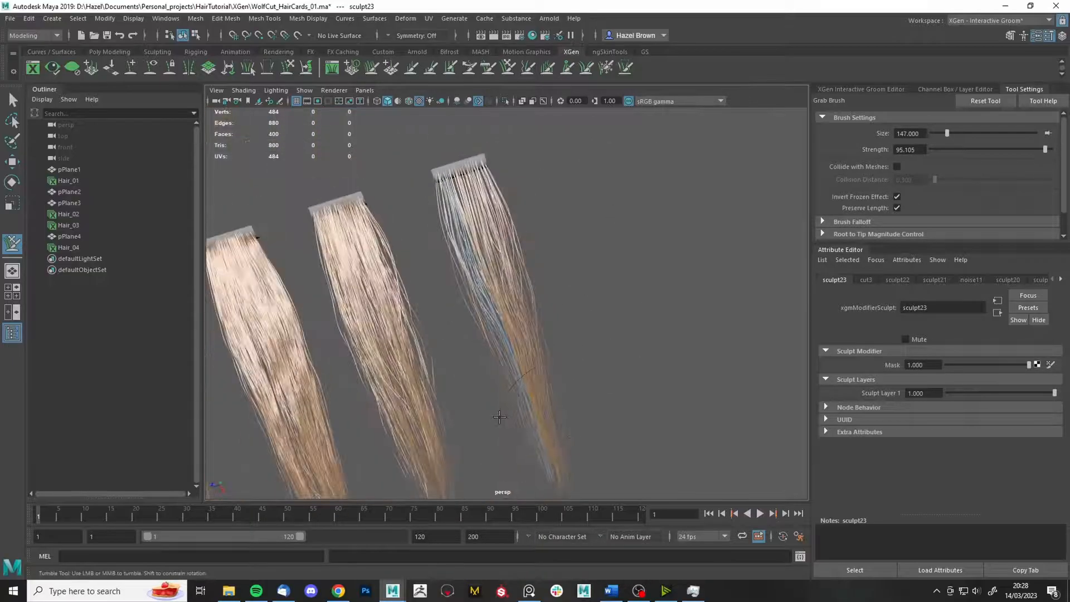
pyautogui.keyDown('alt'); pyautogui.moveTo(500, 418); pyautogui.dragTo(577, 356); pyautogui.keyUp('alt')
pyautogui.press('q')
pyautogui.click(606, 68)
pyautogui.press('q')
pyautogui.keyDown('alt'); pyautogui.moveTo(630, 301); pyautogui.dragTo(580, 334, button='right'); pyautogui.keyUp('alt')
pyautogui.moveTo(580, 335)
pyautogui.keyDown('alt'); pyautogui.mouseDown()
pyautogui.moveTo(651, 320)
pyautogui.moveTo(592, 282)
pyautogui.mouseUp(); pyautogui.keyUp('alt')
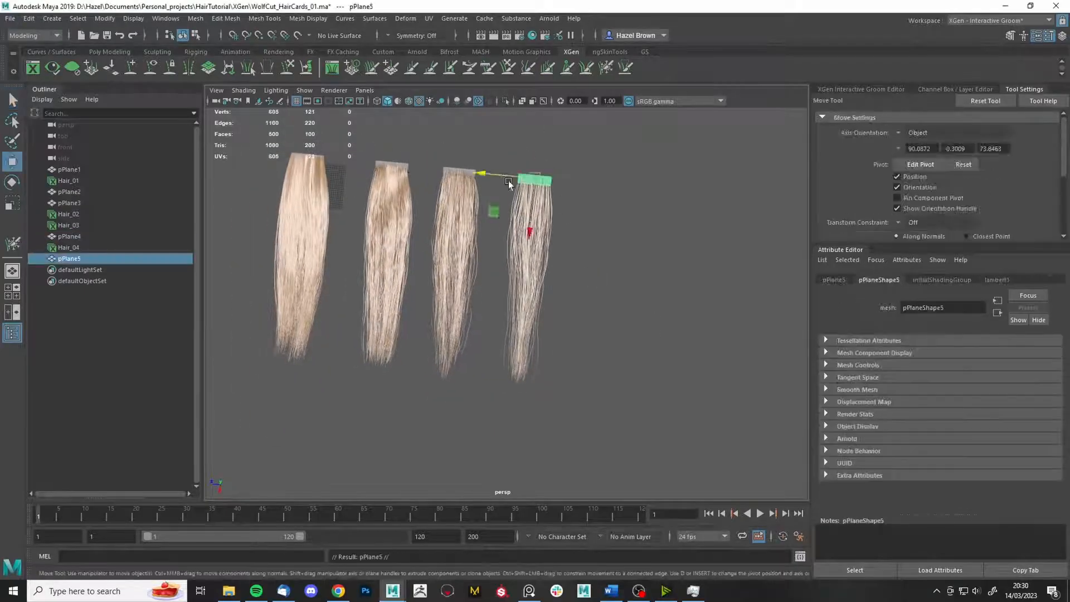
pyautogui.keyDown('alt'); pyautogui.moveTo(508, 180); pyautogui.dragTo(630, 349); pyautogui.keyUp('alt')
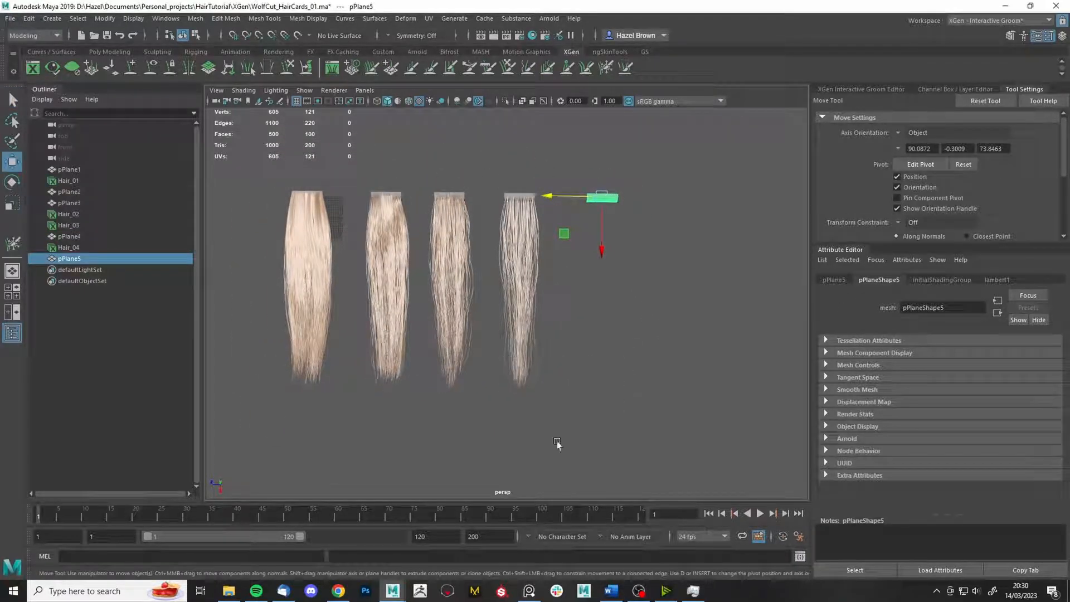
pyautogui.click(537, 598)
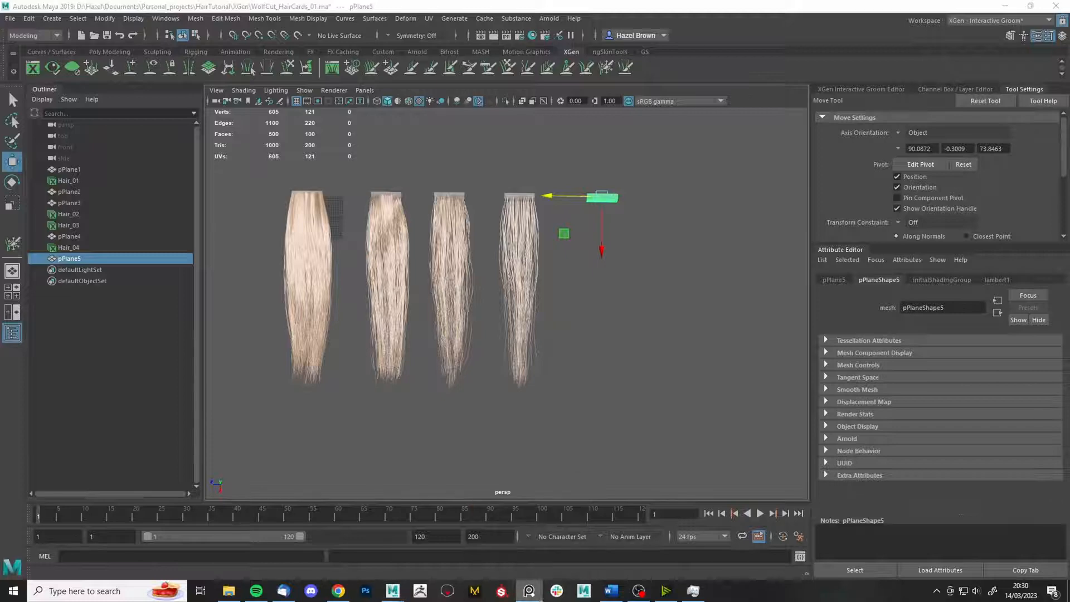
pyautogui.moveTo(1069, 341); pyautogui.dragTo(955, 347, button='right')
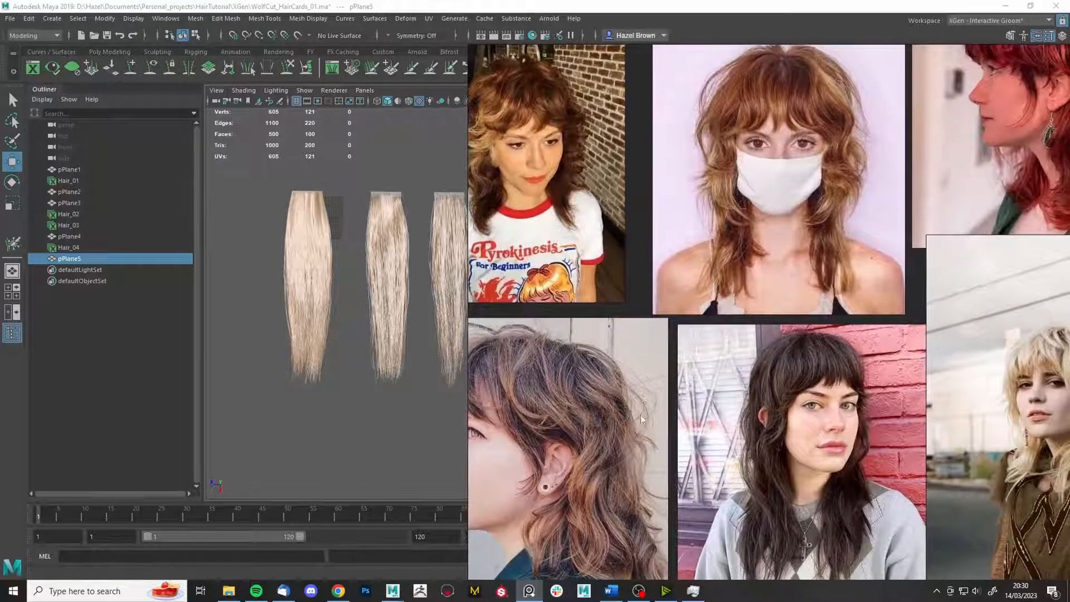
pyautogui.moveTo(640, 416); pyautogui.dragTo(667, 332, button='middle')
pyautogui.scroll(-4, 668, 333)
pyautogui.scroll(5, 619, 325)
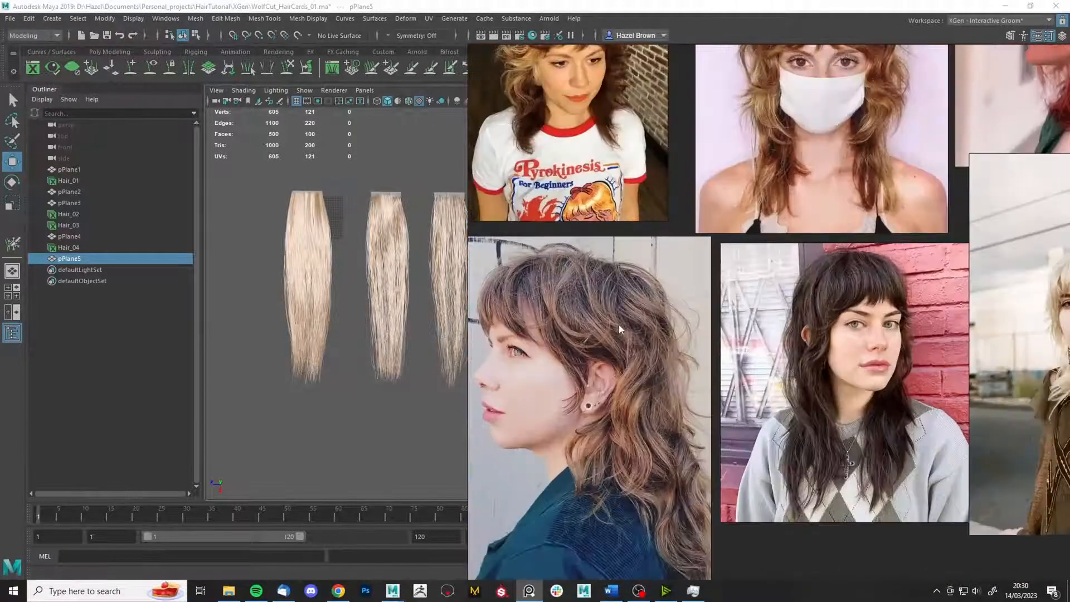
pyautogui.scroll(-5, 575, 332)
pyautogui.moveTo(772, 329); pyautogui.dragTo(721, 327, button='middle')
pyautogui.moveTo(813, 277); pyautogui.dragTo(786, 273, button='middle')
pyautogui.moveTo(764, 231); pyautogui.dragTo(805, 298, button='middle')
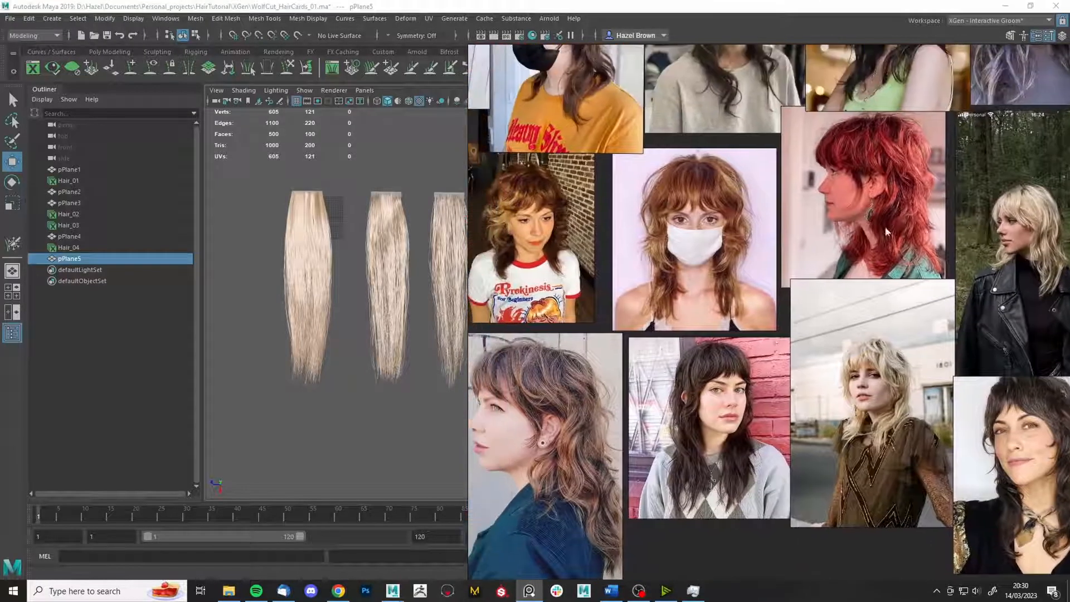
pyautogui.scroll(5, 889, 187)
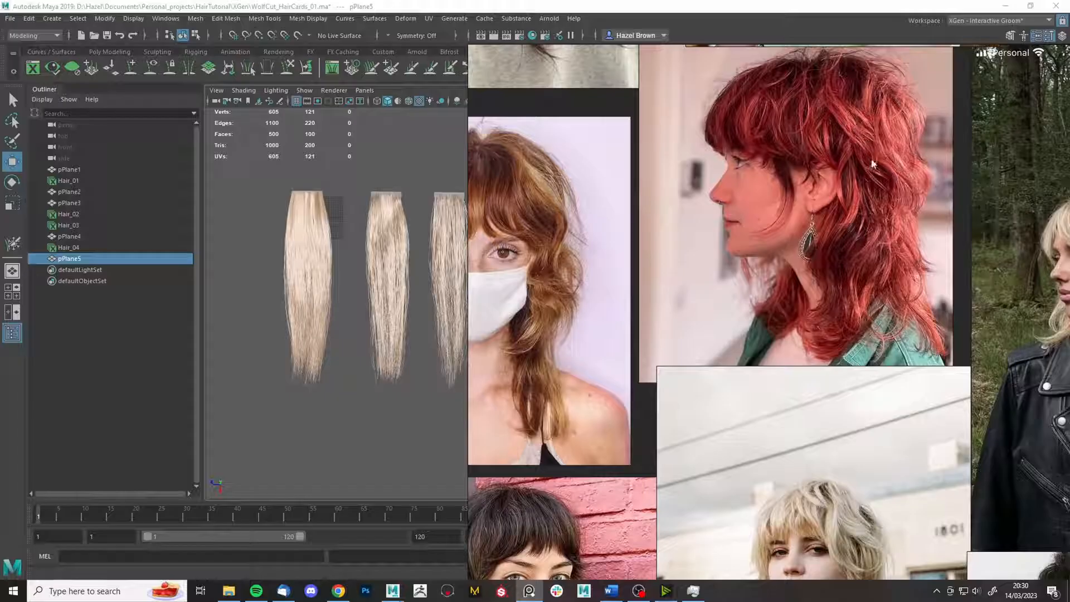
pyautogui.moveTo(467, 258); pyautogui.dragTo(609, 267)
pyautogui.scroll(2, 867, 137)
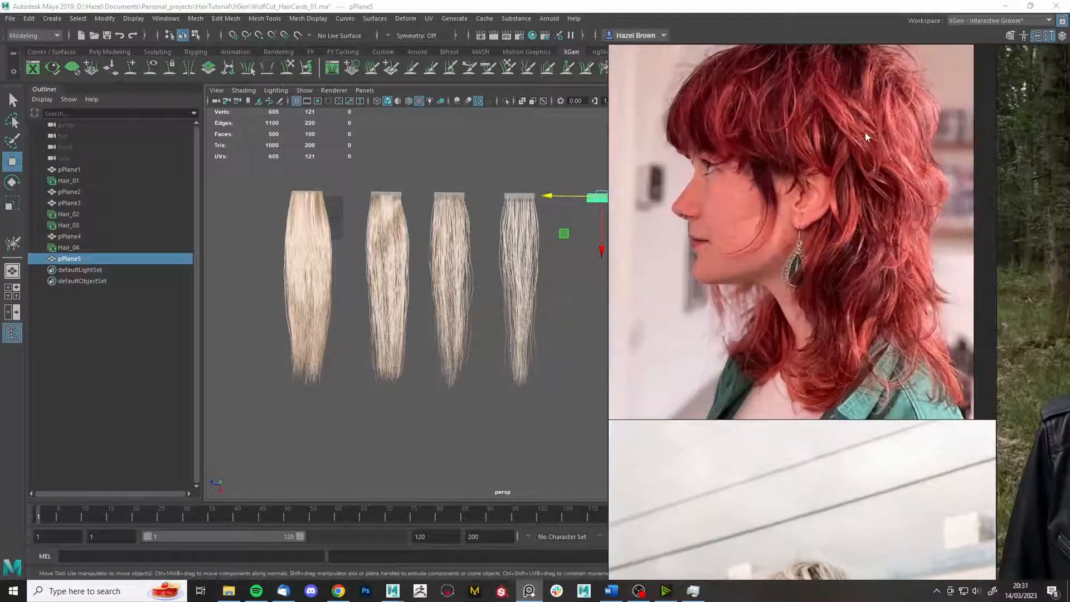
pyautogui.moveTo(858, 148); pyautogui.dragTo(867, 192, button='middle')
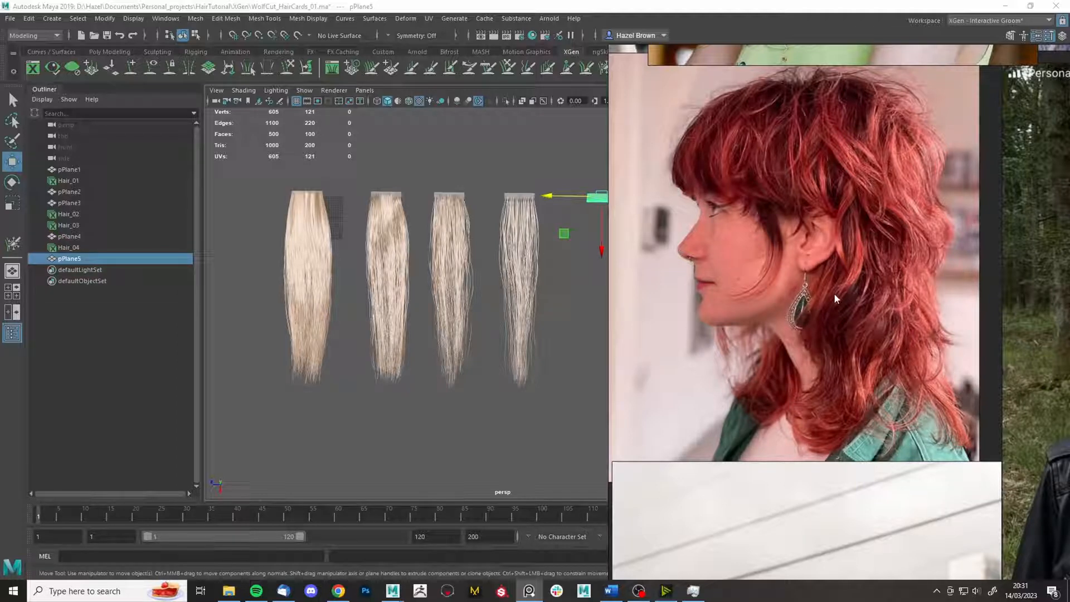
pyautogui.moveTo(865, 346); pyautogui.dragTo(801, 395, button='middle')
pyautogui.scroll(-3, 802, 395)
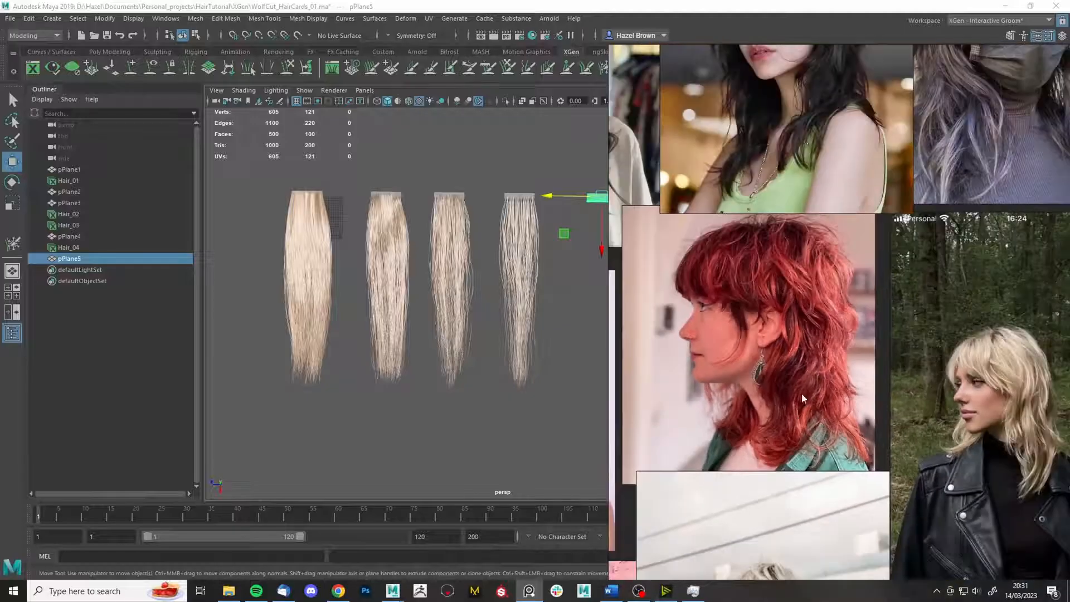
pyautogui.moveTo(804, 137); pyautogui.dragTo(792, 447, button='middle')
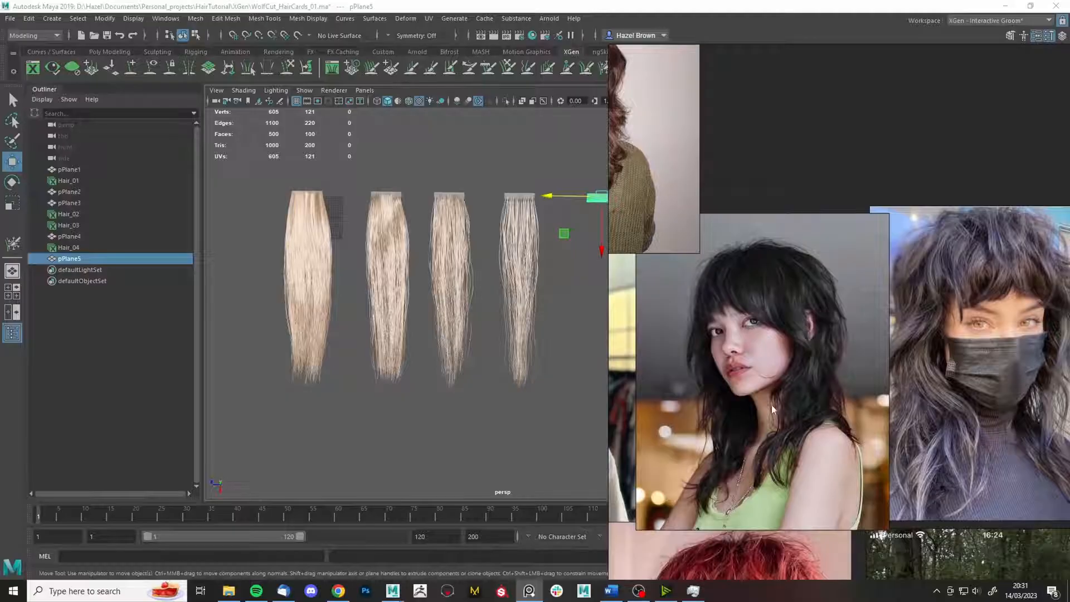
pyautogui.moveTo(772, 405); pyautogui.dragTo(991, 322, button='middle')
pyautogui.scroll(-2, 991, 322)
pyautogui.moveTo(895, 464); pyautogui.dragTo(906, 268, button='middle')
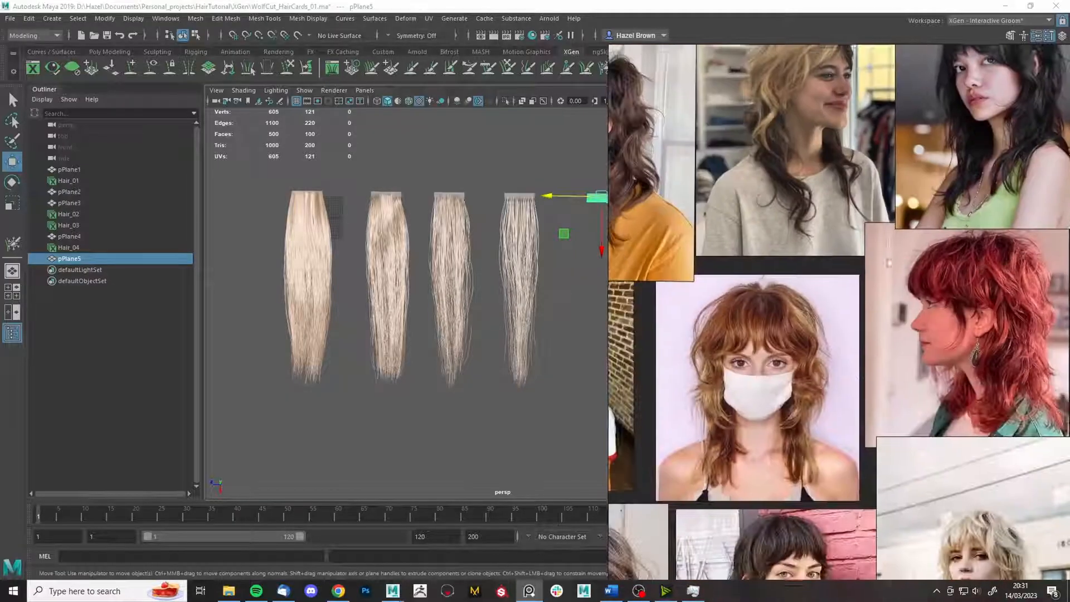
pyautogui.scroll(1, 811, 413)
pyautogui.scroll(-3, 827, 381)
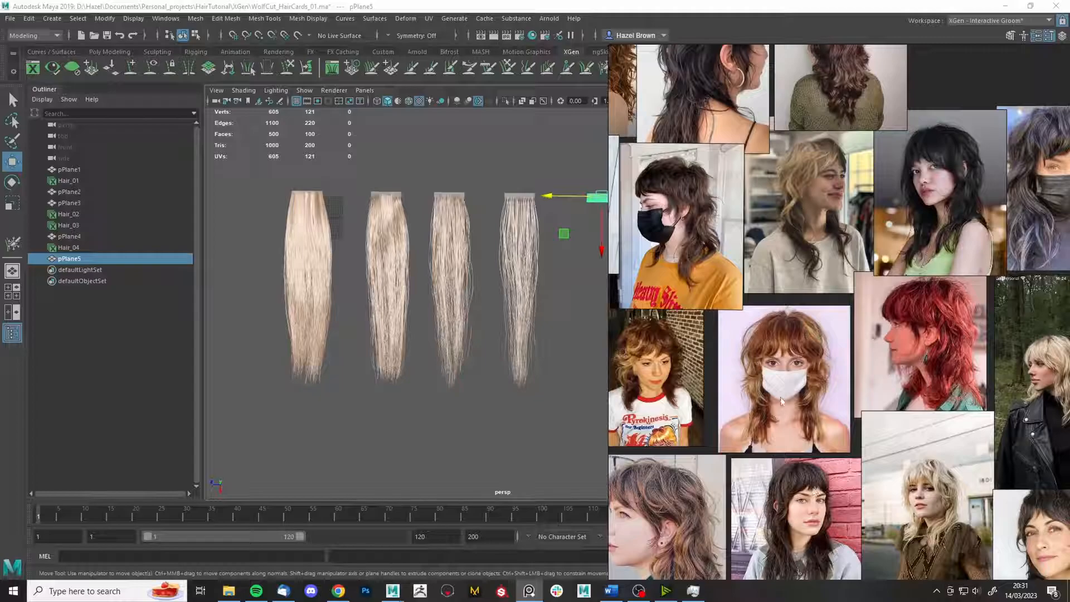
pyautogui.moveTo(781, 398); pyautogui.dragTo(826, 468, button='middle')
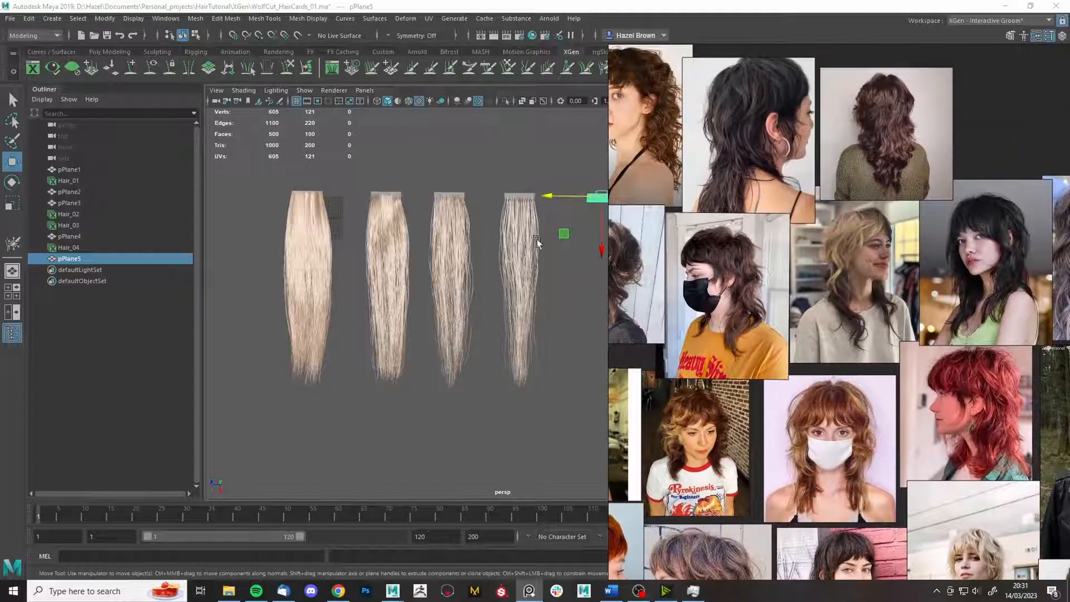
pyautogui.scroll(5, 942, 256)
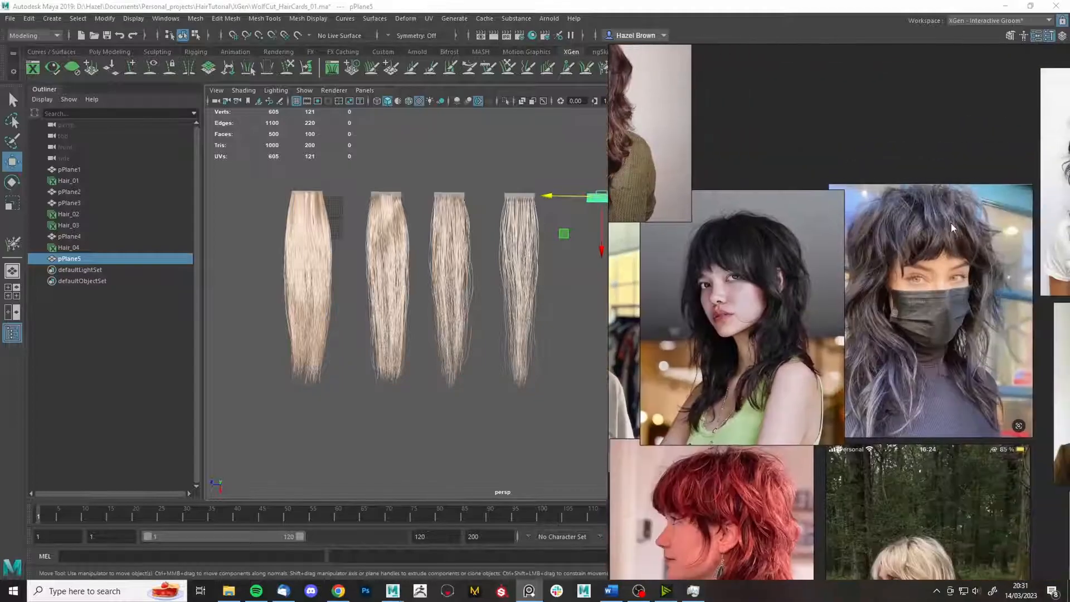
pyautogui.scroll(2, 952, 217)
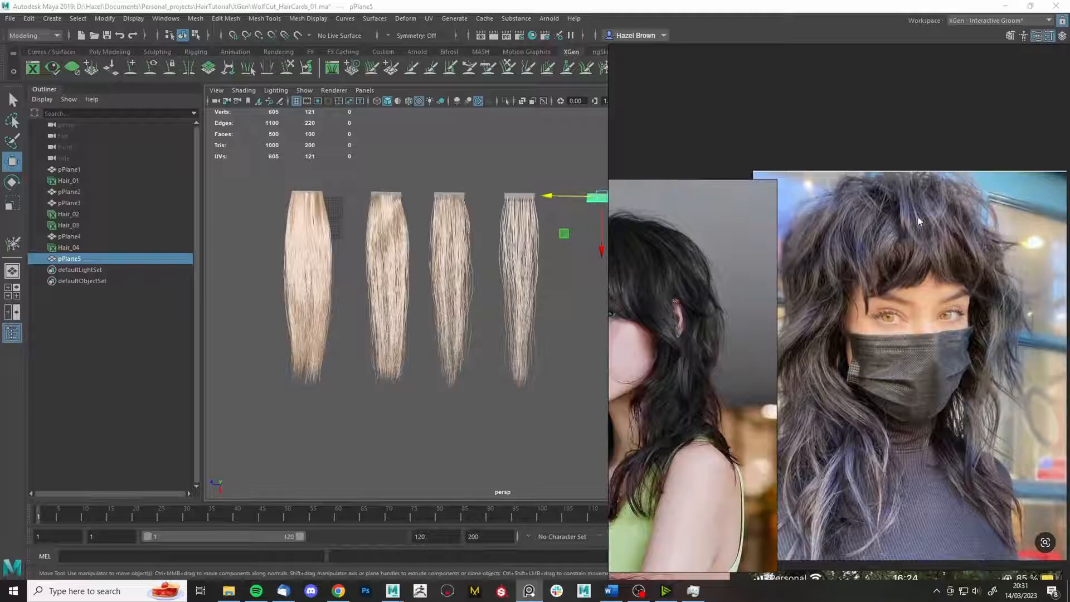
pyautogui.moveTo(943, 440); pyautogui.dragTo(947, 356, button='right')
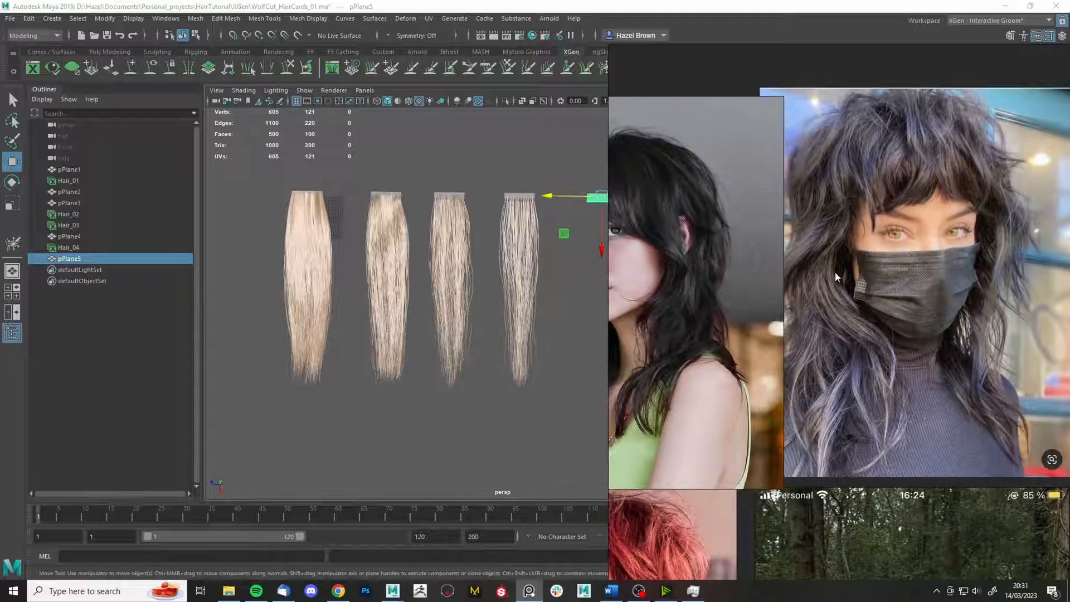
pyautogui.moveTo(897, 422); pyautogui.dragTo(714, 78, button='middle')
pyautogui.moveTo(833, 479); pyautogui.dragTo(597, 312, button='middle')
pyautogui.moveTo(744, 457); pyautogui.dragTo(774, 420, button='middle')
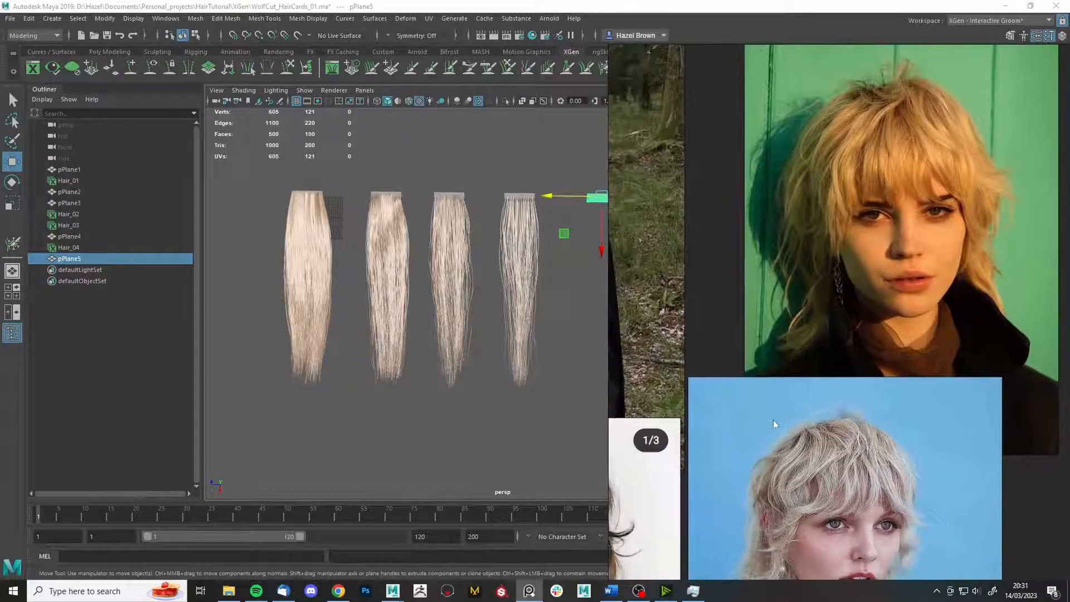
pyautogui.moveTo(825, 457); pyautogui.dragTo(898, 323, button='middle')
pyautogui.scroll(3, 922, 345)
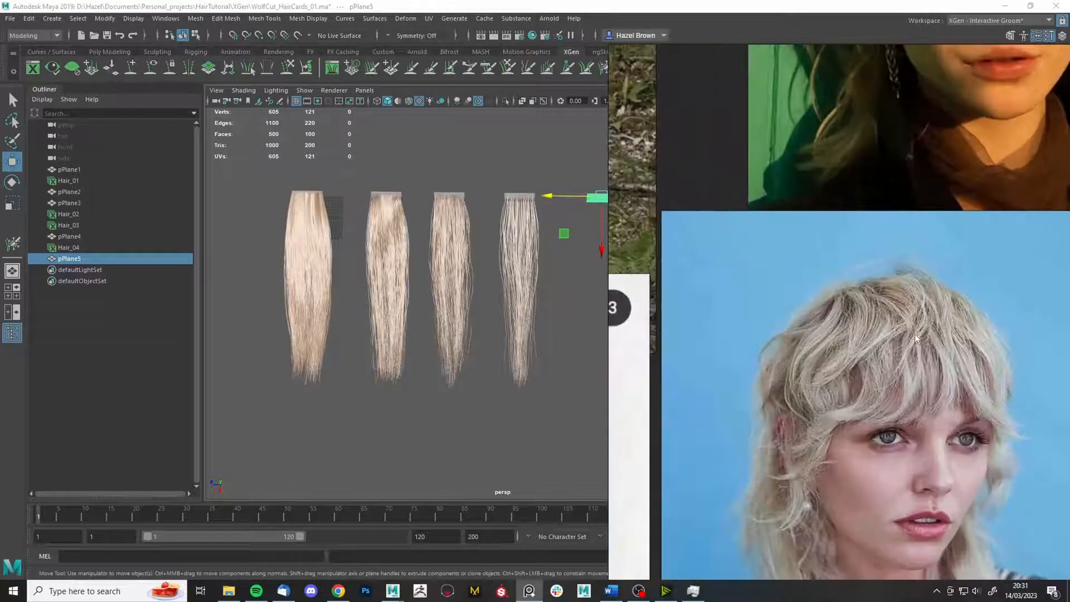
pyautogui.scroll(-3, 835, 296)
pyautogui.moveTo(758, 513); pyautogui.dragTo(844, 363, button='middle')
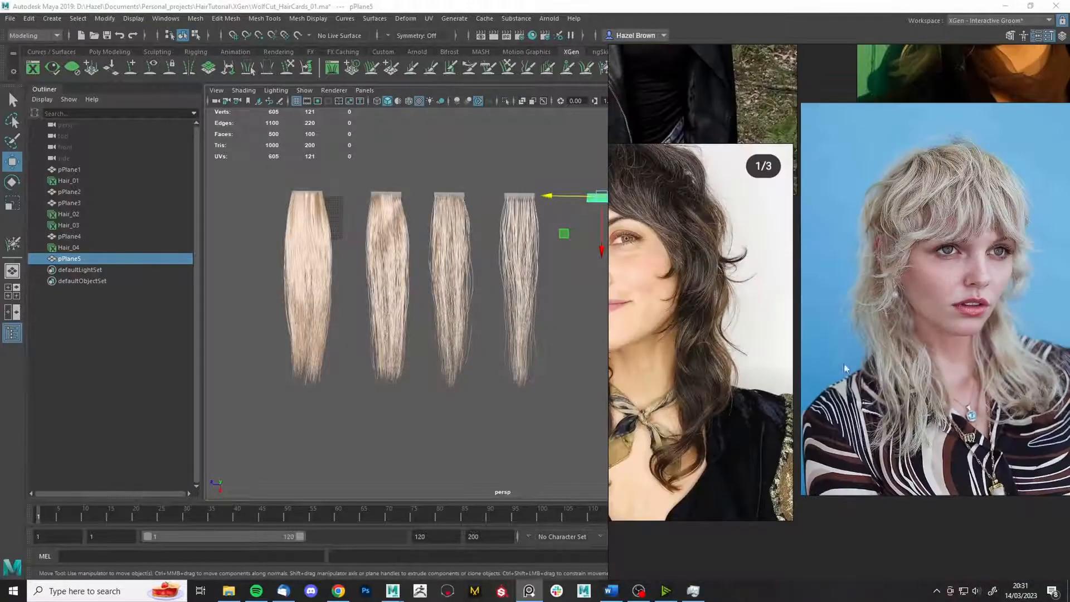
pyautogui.moveTo(769, 443); pyautogui.dragTo(824, 424, button='middle')
pyautogui.scroll(2, 964, 447)
pyautogui.moveTo(958, 447); pyautogui.dragTo(824, 445, button='middle')
pyautogui.scroll(2, 825, 393)
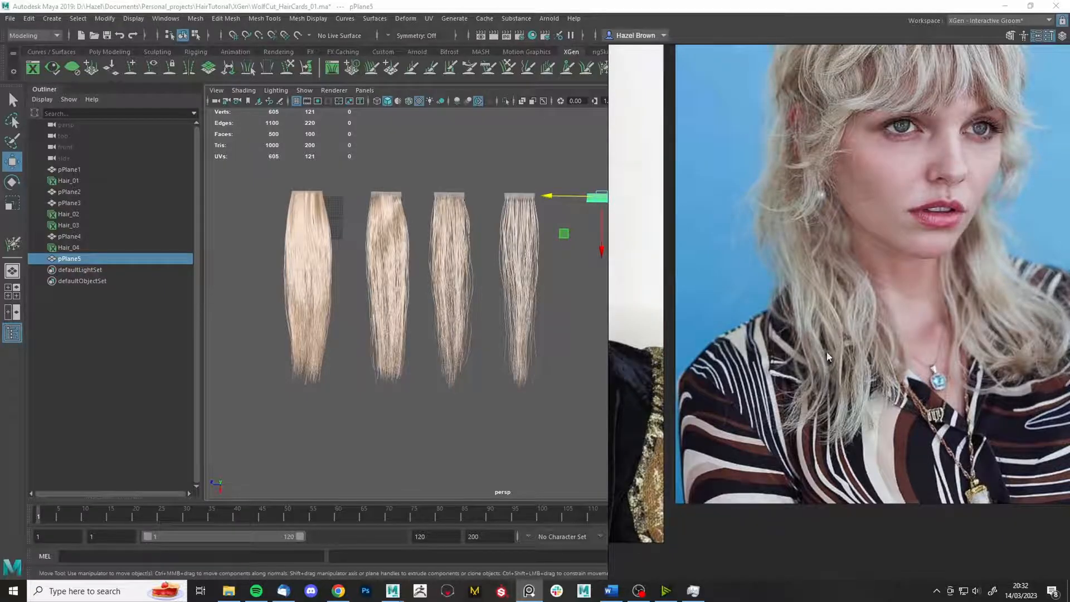
pyautogui.scroll(-2, 808, 327)
pyautogui.moveTo(677, 376); pyautogui.dragTo(845, 386, button='middle')
pyautogui.scroll(-1, 848, 312)
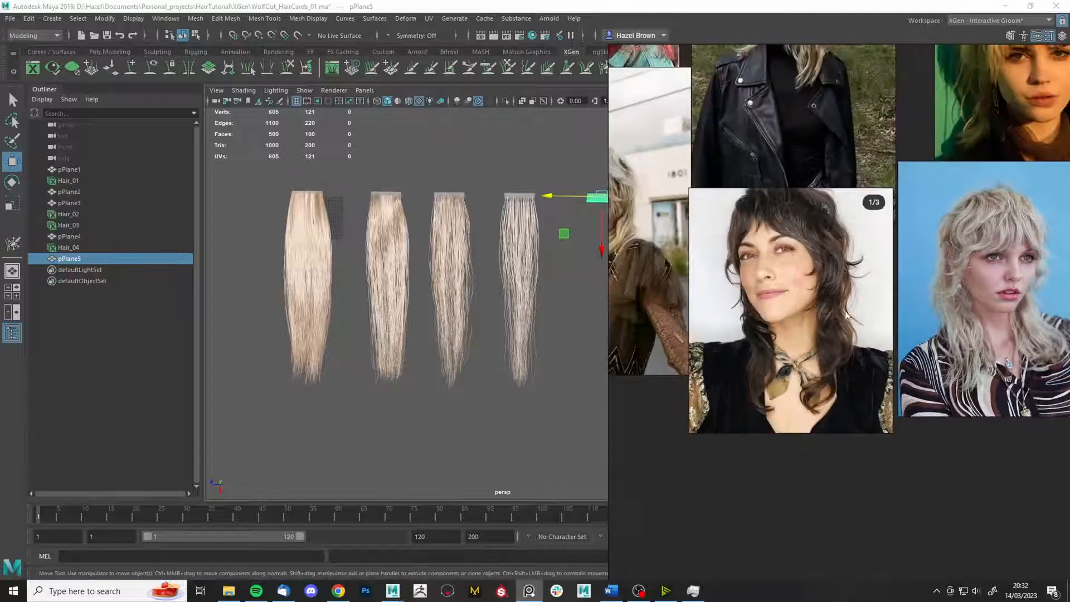
pyautogui.scroll(3, 850, 310)
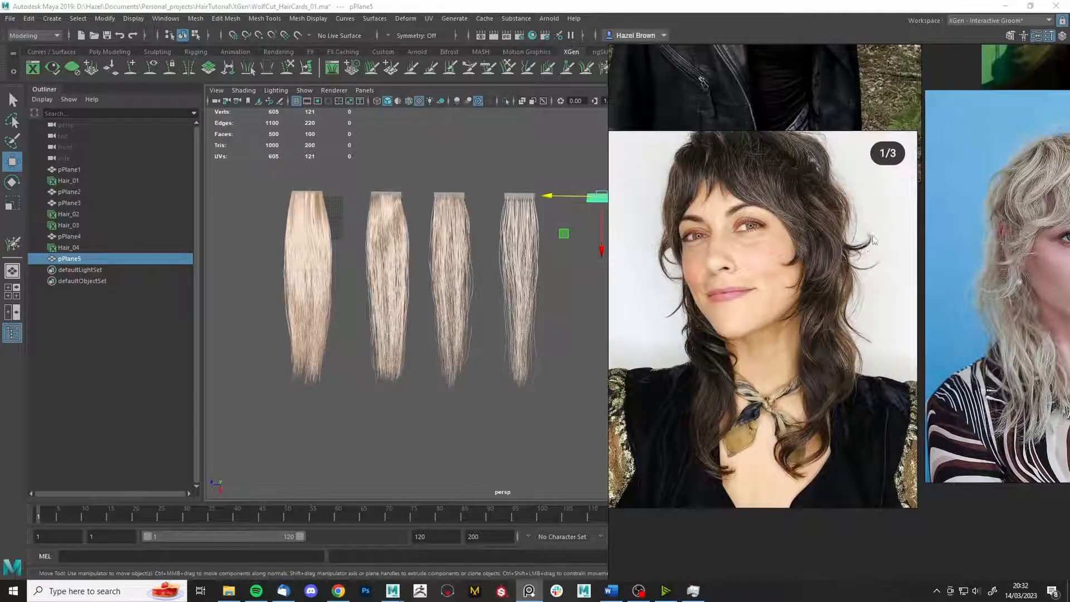
pyautogui.scroll(-4, 859, 250)
pyautogui.moveTo(732, 281); pyautogui.dragTo(965, 304, button='middle')
pyautogui.moveTo(896, 336); pyautogui.dragTo(753, 354, button='middle')
pyautogui.scroll(4, 934, 315)
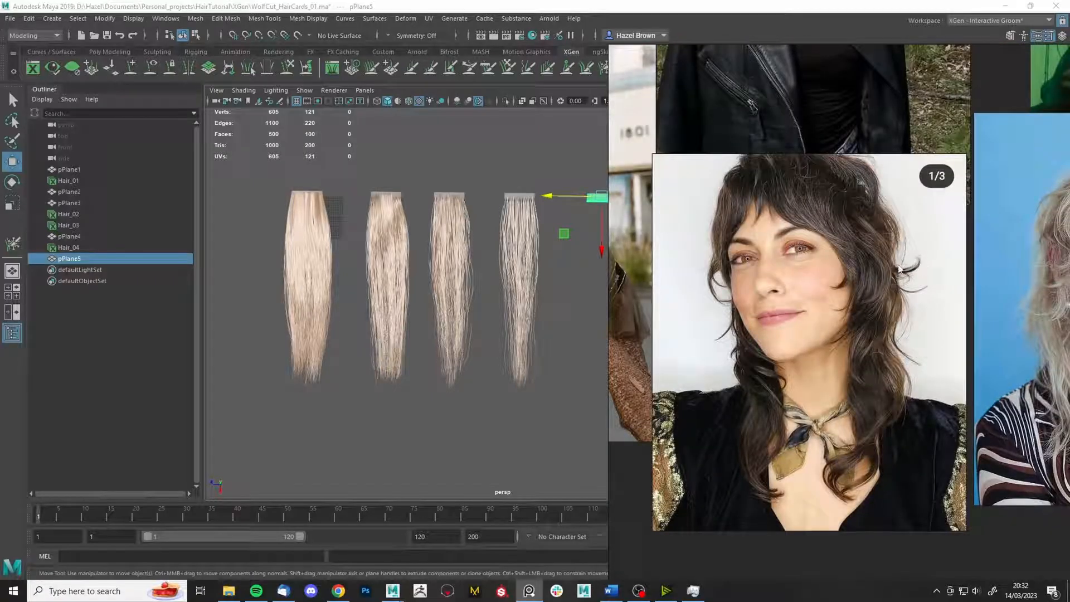
pyautogui.moveTo(679, 407); pyautogui.dragTo(882, 353, button='middle')
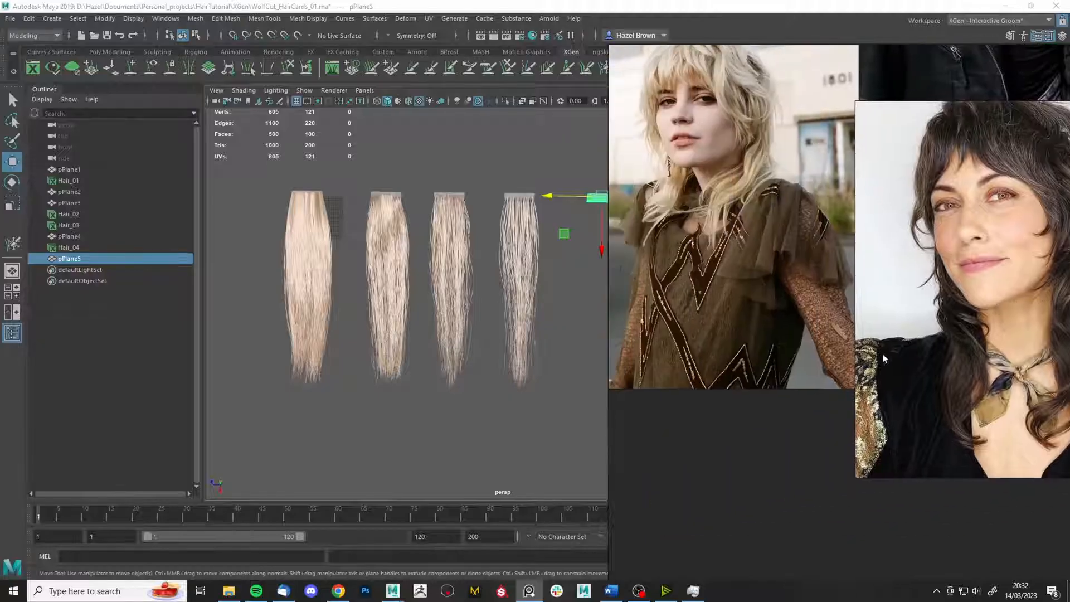
pyautogui.scroll(-4, 883, 380)
pyautogui.moveTo(626, 282); pyautogui.dragTo(1026, 337, button='middle')
pyautogui.scroll(-4, 727, 350)
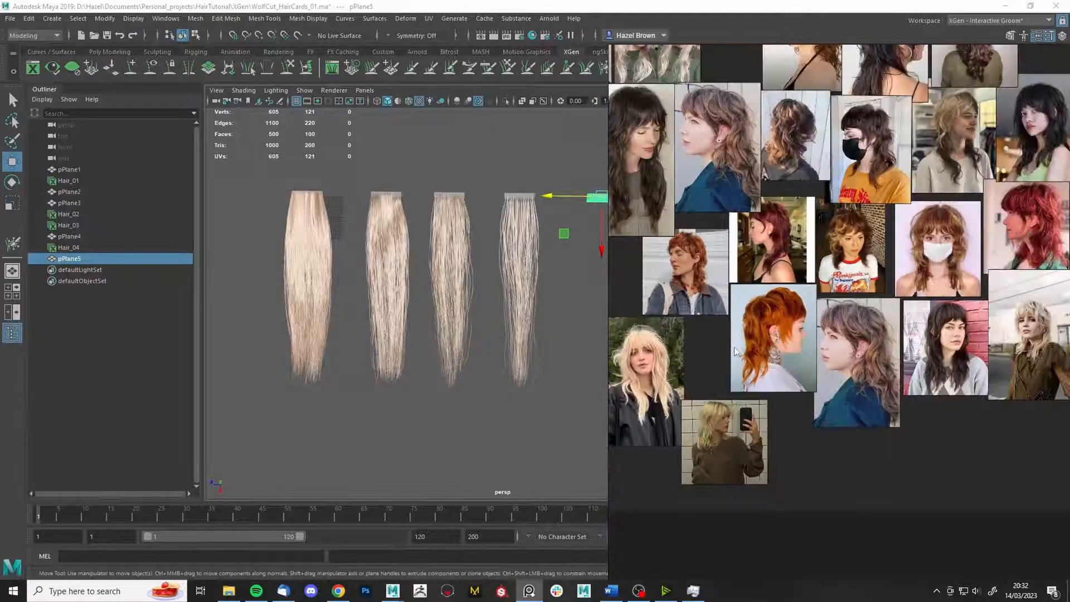
# - Pan and zoom across the PureRef board to browse more wolf-cut hair photos
pyautogui.moveTo(734, 347); pyautogui.dragTo(761, 434, button='middle')
pyautogui.moveTo(807, 276); pyautogui.dragTo(926, 364, button='middle')
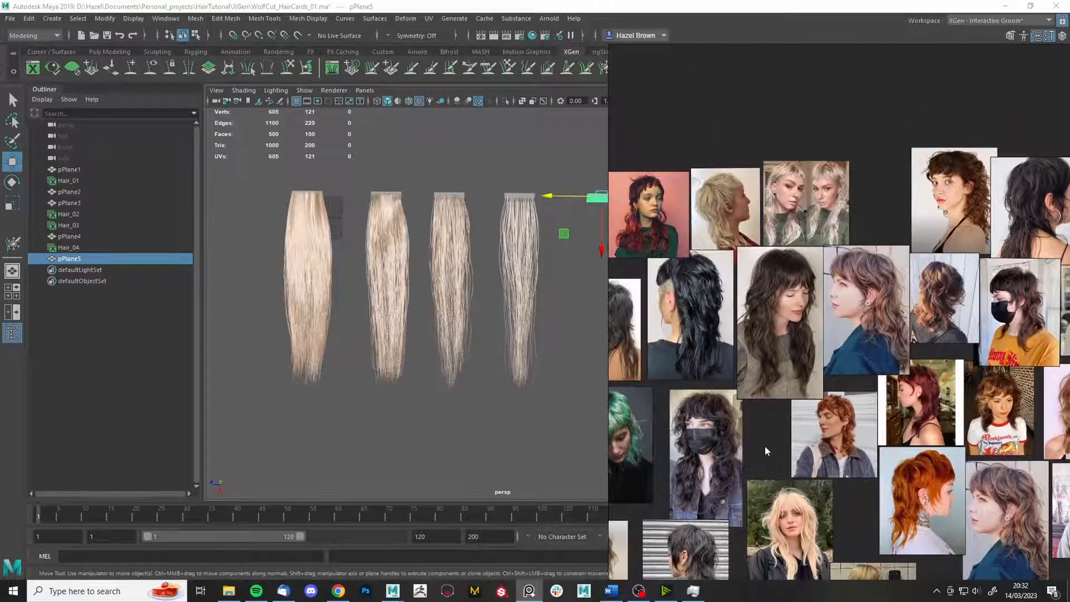
pyautogui.moveTo(864, 446); pyautogui.dragTo(698, 429, button='middle')
pyautogui.scroll(4, 928, 204)
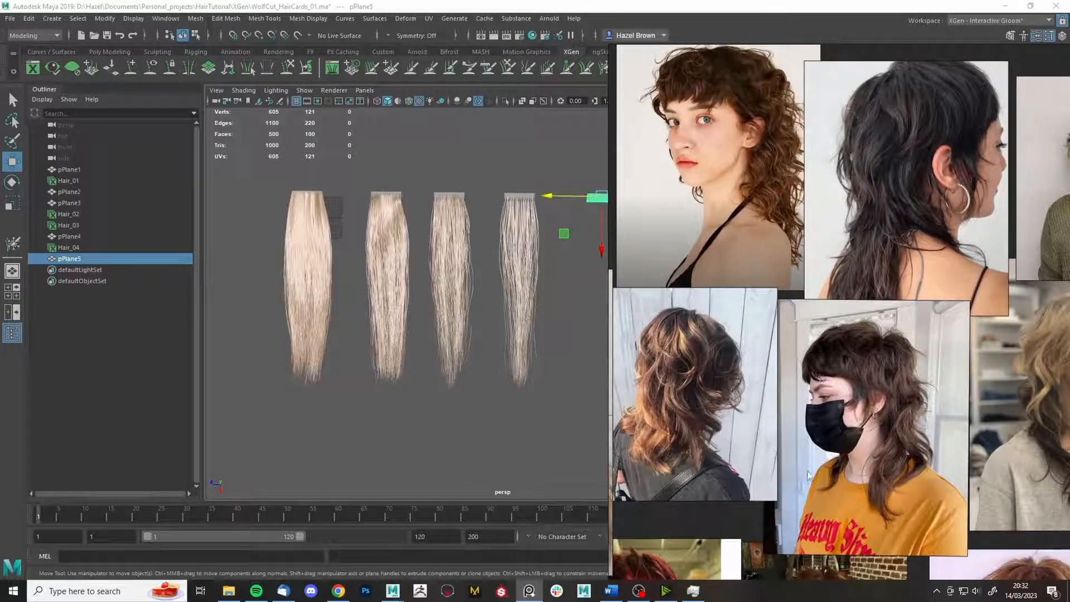
pyautogui.scroll(4, 722, 393)
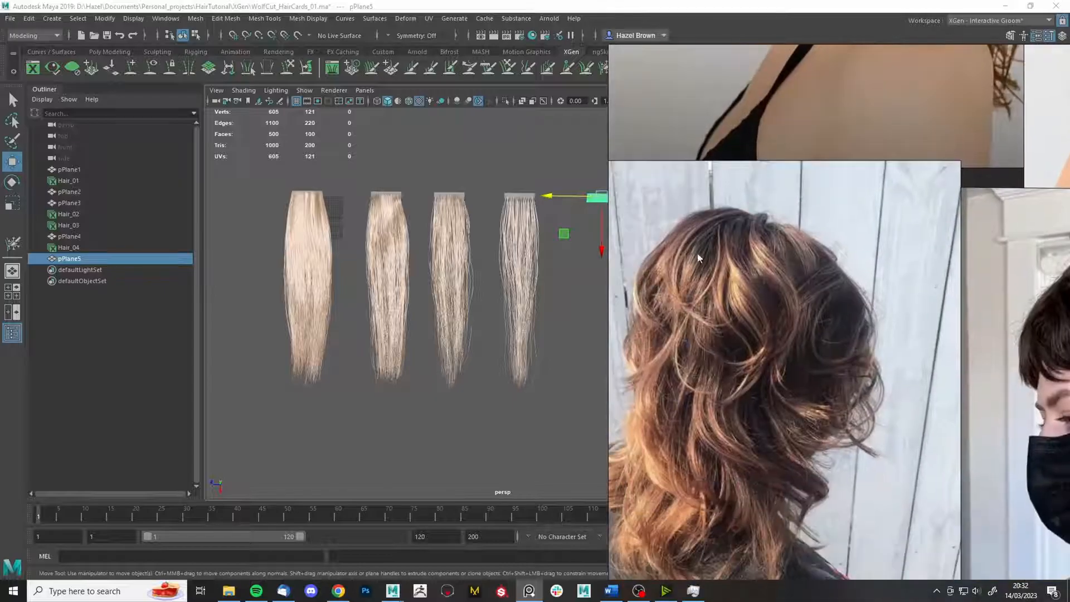
pyautogui.scroll(-8, 707, 357)
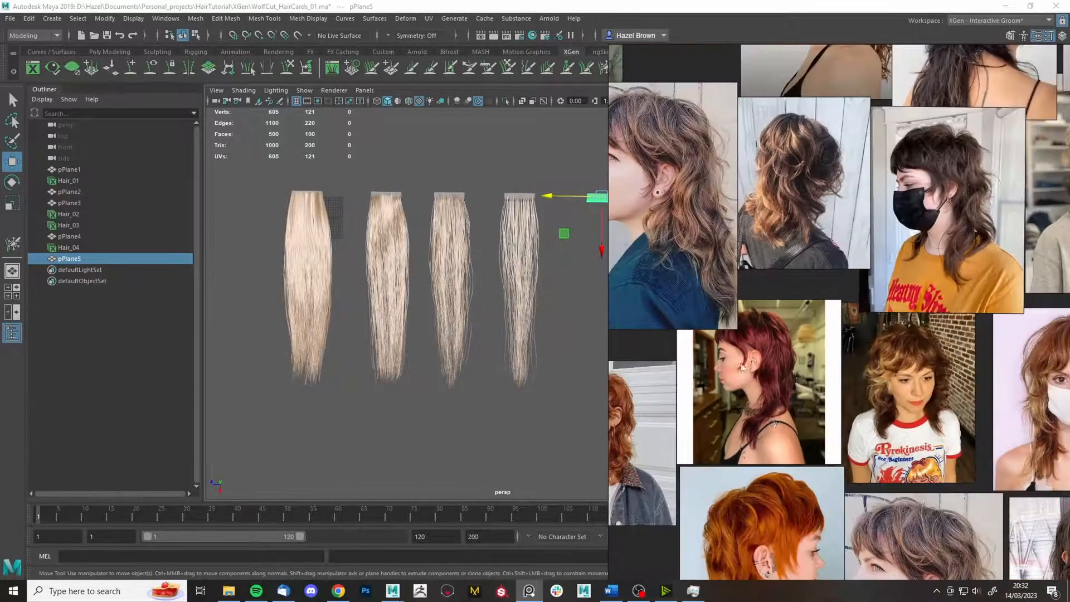
pyautogui.moveTo(784, 440); pyautogui.dragTo(595, 422, button='middle')
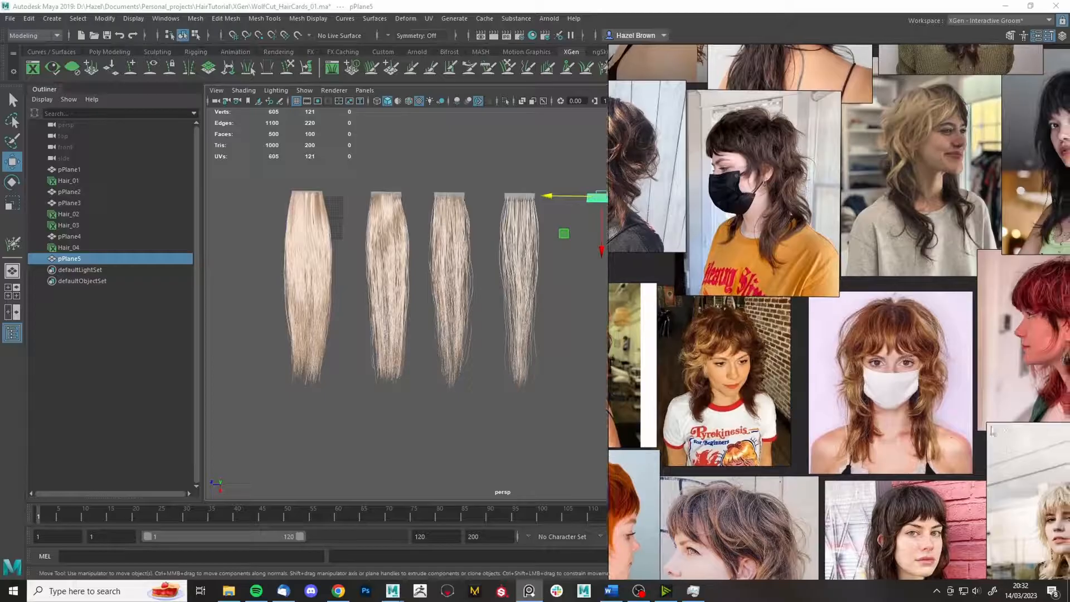
pyautogui.moveTo(1008, 454); pyautogui.dragTo(856, 508, button='middle')
pyautogui.moveTo(913, 167); pyautogui.dragTo(853, 334, button='middle')
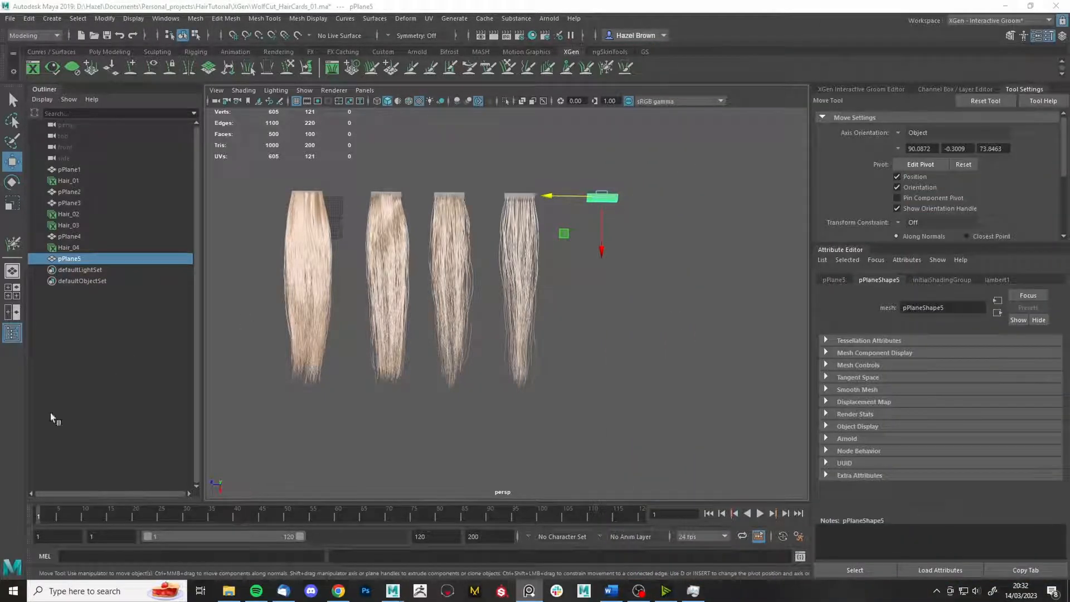
# - Select pPlane5 and move it left beside the third hair card
pyautogui.keyDown('alt'); pyautogui.moveTo(595, 257); pyautogui.dragTo(538, 270, button='middle'); pyautogui.keyUp('alt')
pyautogui.scroll(5, 539, 248)
pyautogui.keyDown('alt'); pyautogui.moveTo(519, 193); pyautogui.dragTo(546, 223, button='middle'); pyautogui.keyUp('alt')
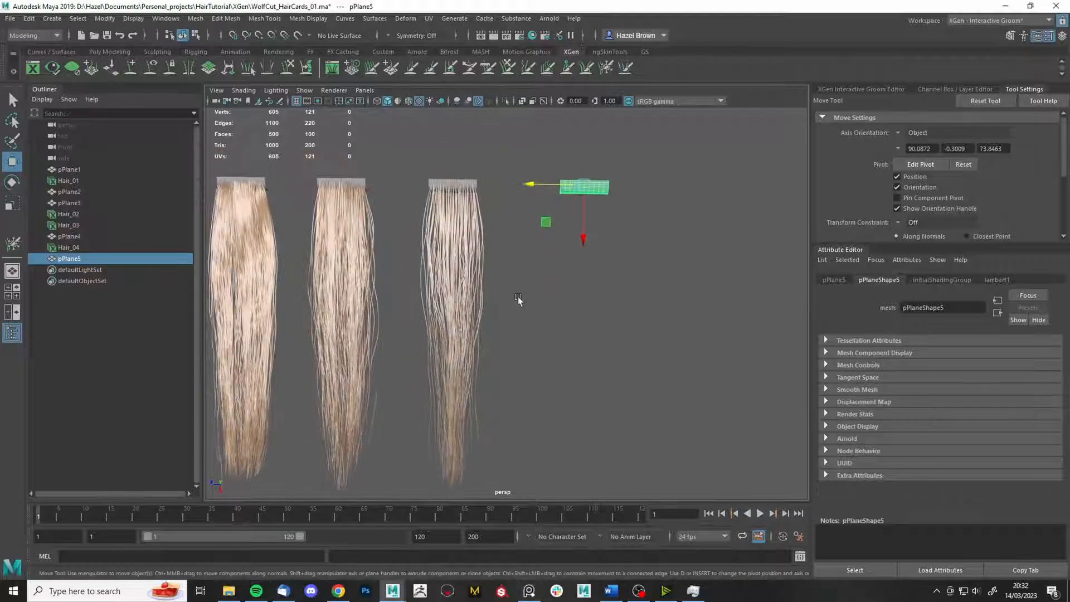
pyautogui.click(605, 210)
pyautogui.click(562, 186)
pyautogui.press('r')
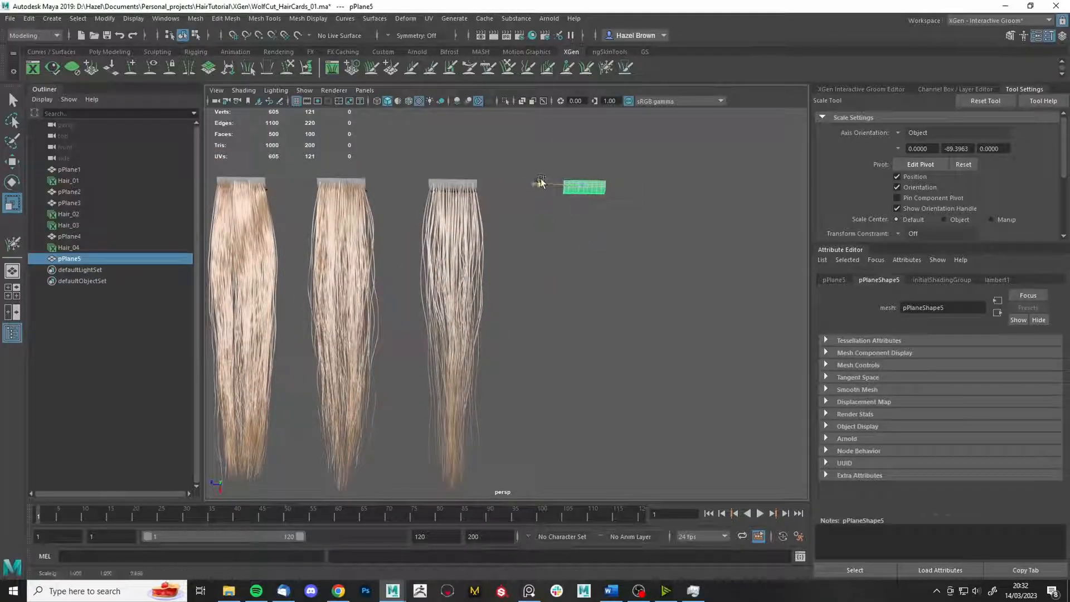
pyautogui.press('w')
pyautogui.moveTo(554, 184); pyautogui.dragTo(508, 184)
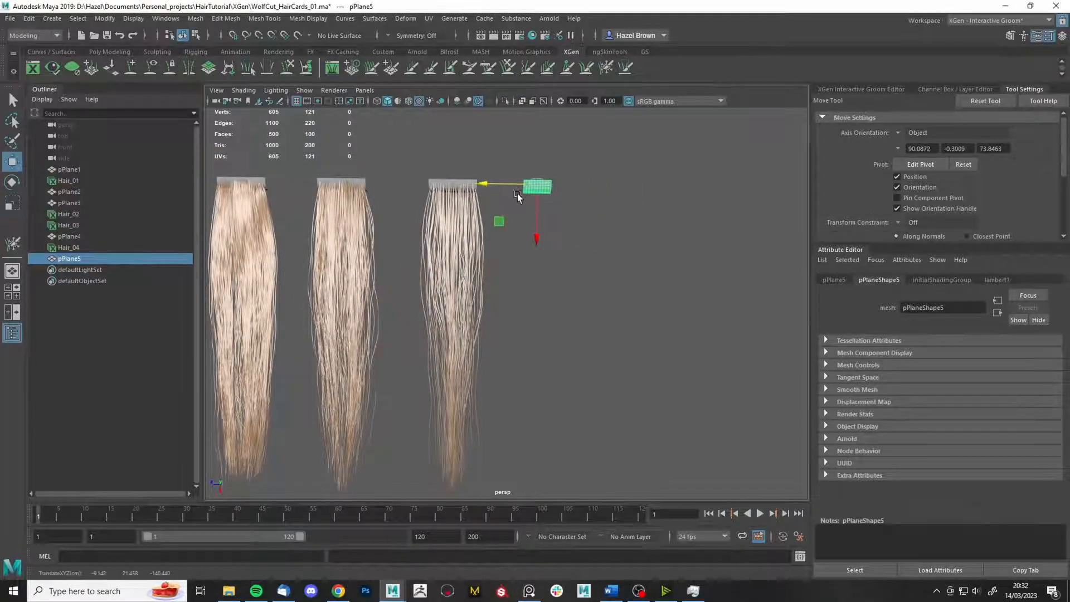
# - Create the Hair_05 interactive groom on pPlane5 and expand its sculpt24 layer
pyautogui.click(454, 19)
pyautogui.click(605, 179)
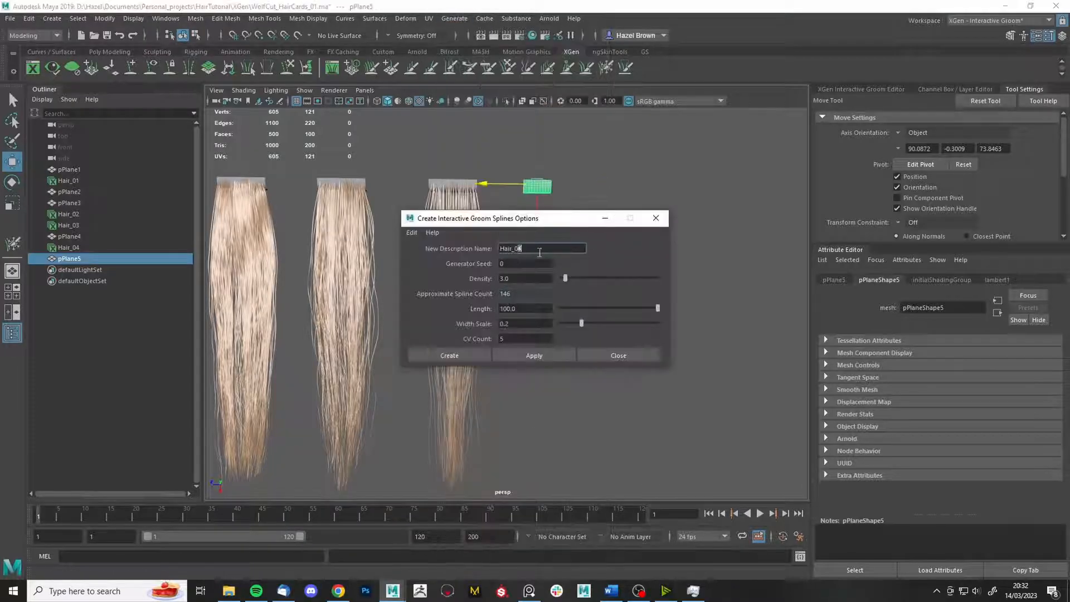
pyautogui.click(449, 355)
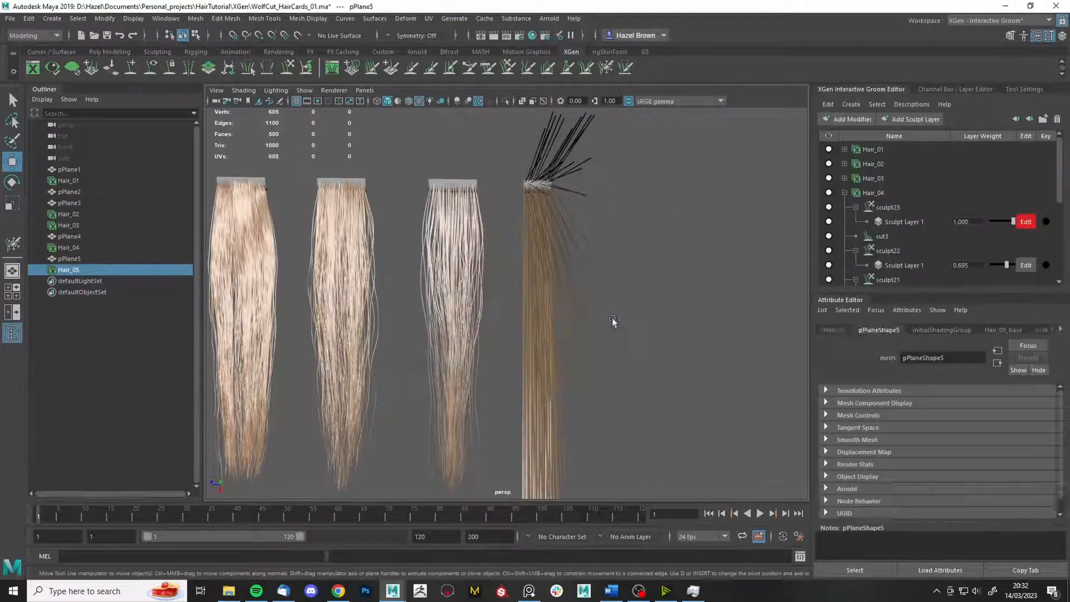
pyautogui.click(845, 207)
pyautogui.click(856, 222)
pyautogui.click(489, 67)
pyautogui.moveTo(628, 251)
pyautogui.keyDown('alt'); pyautogui.mouseDown()
pyautogui.moveTo(323, 329)
pyautogui.moveTo(272, 328)
pyautogui.moveTo(540, 406)
pyautogui.moveTo(484, 357)
pyautogui.mouseUp(); pyautogui.keyUp('alt')
pyautogui.moveTo(662, 318)
pyautogui.keyDown('alt'); pyautogui.mouseDown()
pyautogui.moveTo(652, 299)
pyautogui.moveTo(652, 327)
pyautogui.mouseUp(); pyautogui.keyUp('alt')
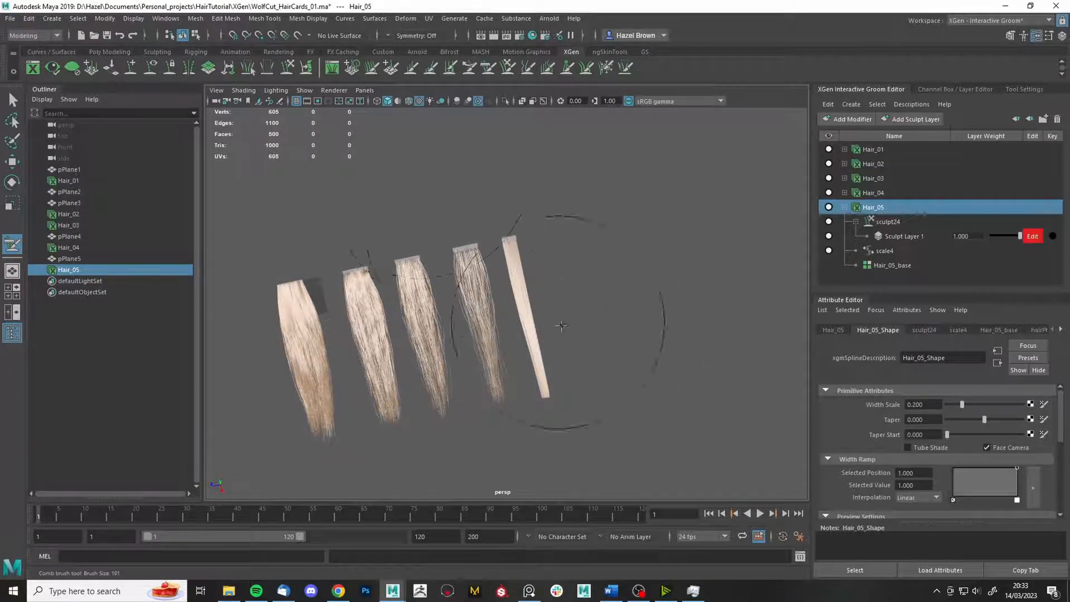
# - Select Hair_04 and copy its 0.759 Taper value
pyautogui.keyDown('alt'); pyautogui.moveTo(554, 262); pyautogui.dragTo(542, 315, button='right'); pyautogui.keyUp('alt')
pyautogui.press('q')
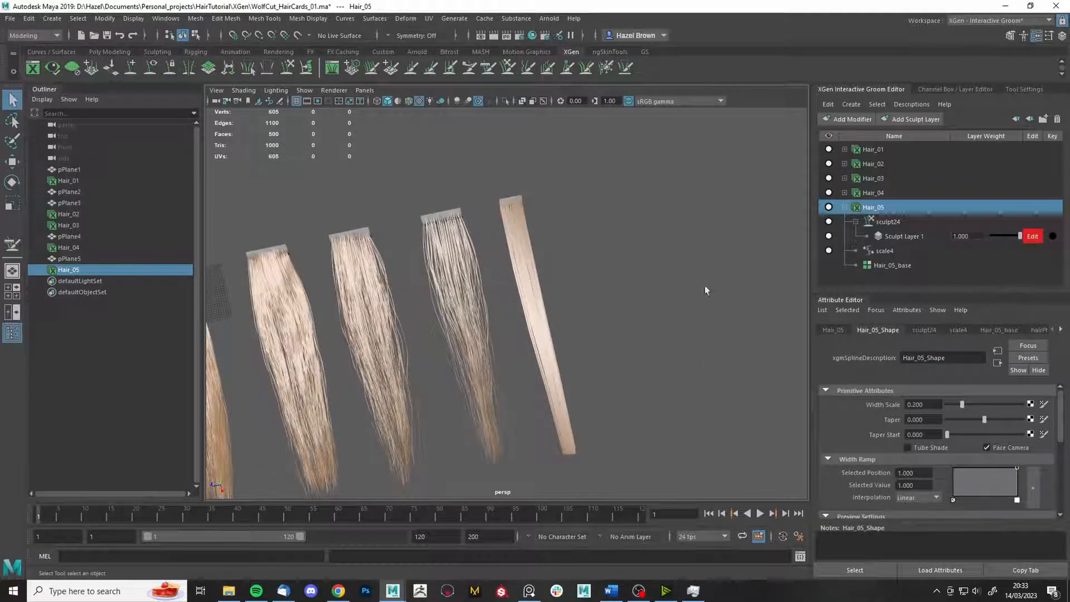
pyautogui.keyDown('alt'); pyautogui.moveTo(705, 285); pyautogui.dragTo(666, 289); pyautogui.keyUp('alt')
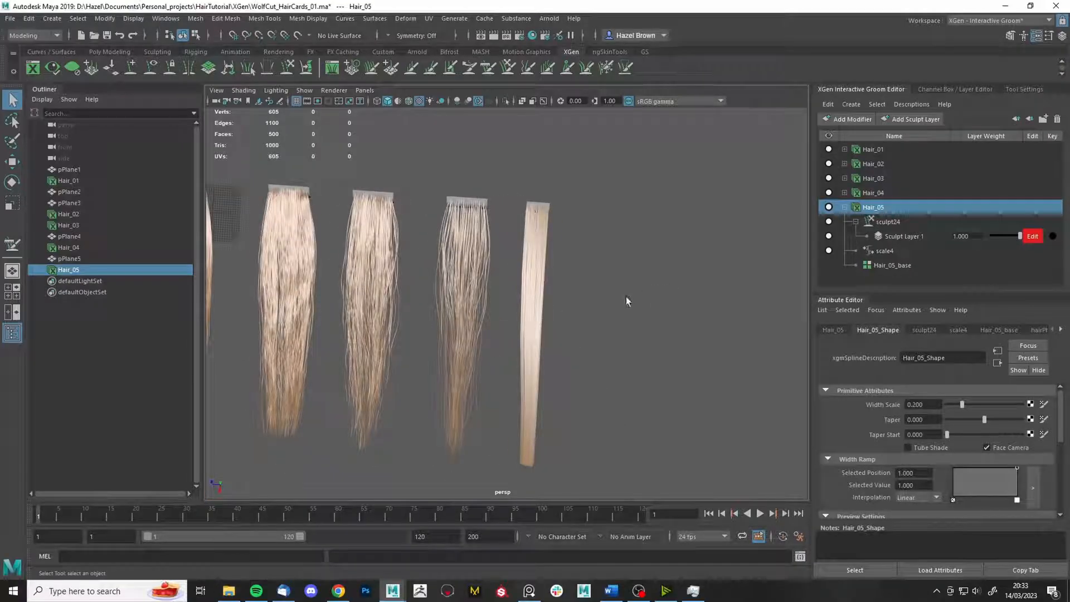
pyautogui.keyDown('alt'); pyautogui.moveTo(632, 254); pyautogui.dragTo(684, 233, button='middle'); pyautogui.keyUp('alt')
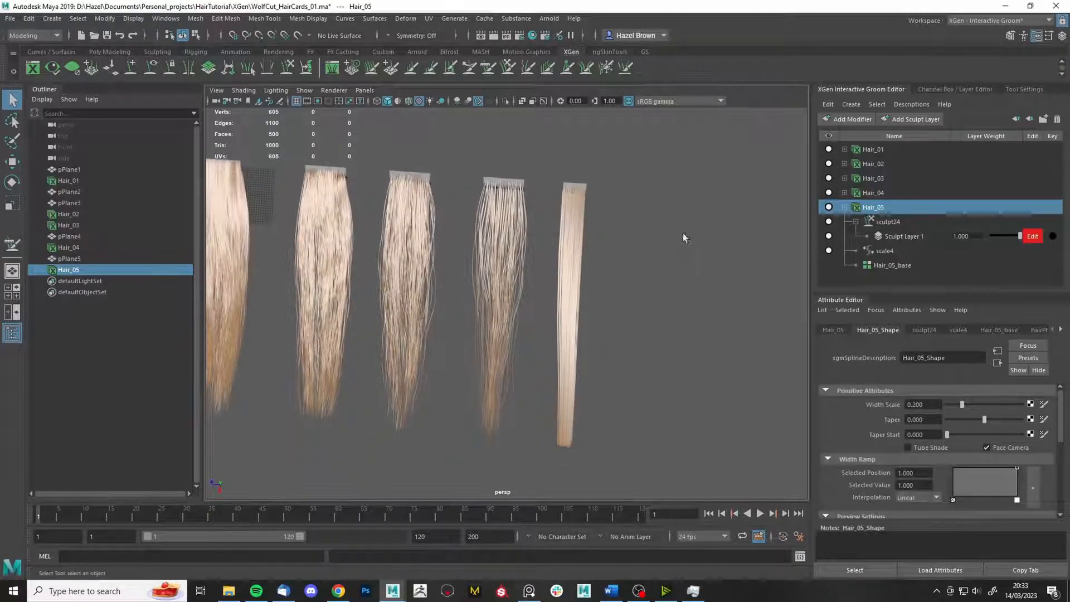
pyautogui.click(884, 194)
pyautogui.moveTo(932, 421); pyautogui.dragTo(891, 403)
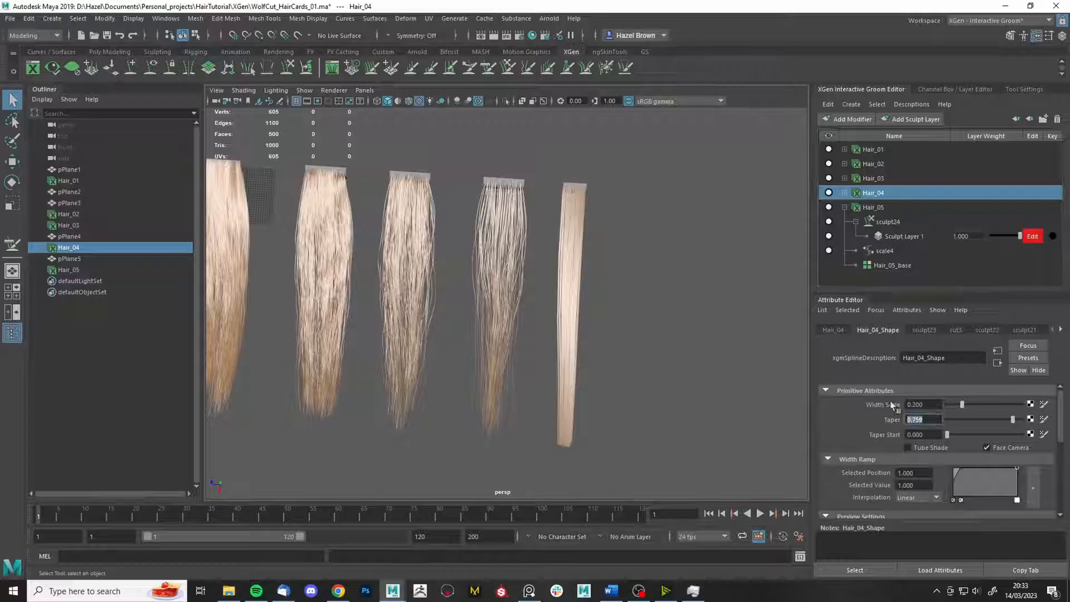
# - Give Hair_05 the same 0.759 taper and add a 0.480 point to its width ramp
pyautogui.click(873, 207)
pyautogui.press('f')
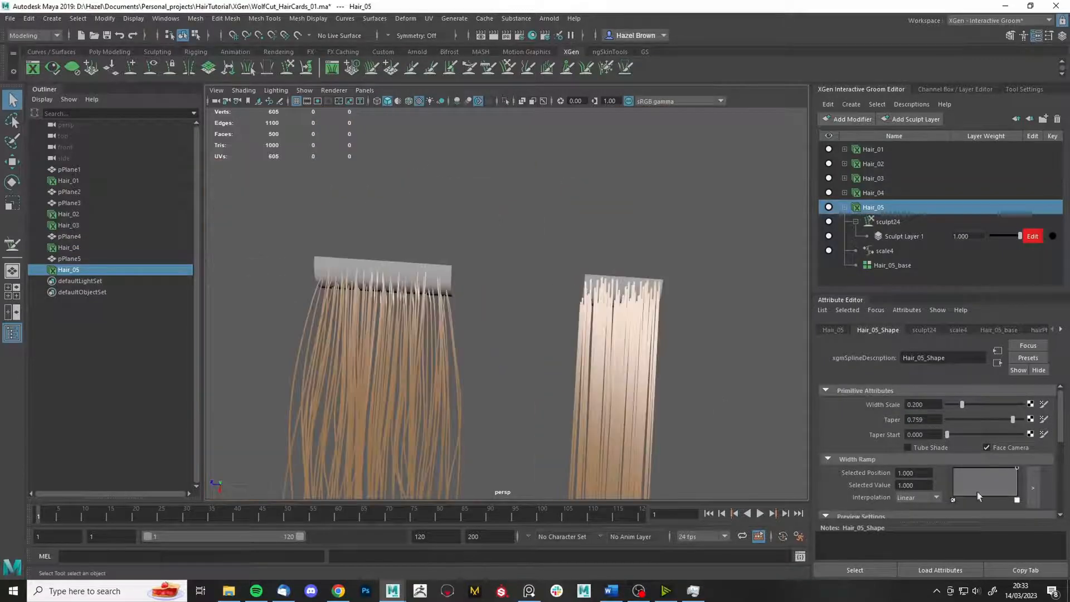
pyautogui.click(959, 470)
pyautogui.moveTo(954, 480); pyautogui.dragTo(954, 482)
# - Pull out over all the cards and activate the Grab brush (size 191, strength 95.105)
pyautogui.keyDown('alt'); pyautogui.moveTo(692, 385); pyautogui.dragTo(657, 331, button='middle'); pyautogui.keyUp('alt')
pyautogui.keyDown('alt'); pyautogui.moveTo(657, 332); pyautogui.dragTo(470, 262, button='right'); pyautogui.keyUp('alt')
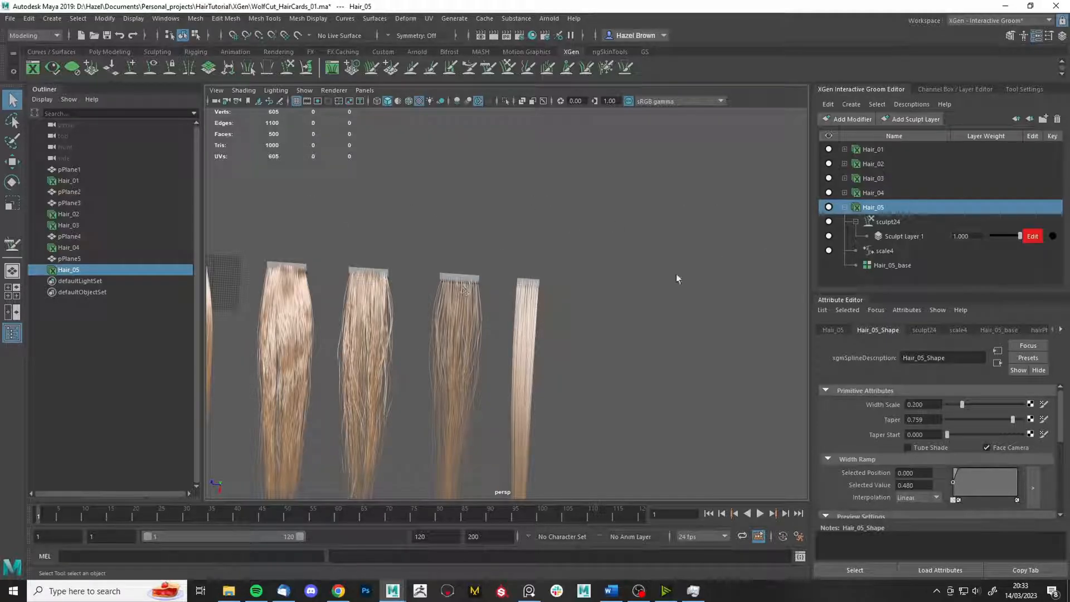
pyautogui.keyDown('alt'); pyautogui.moveTo(619, 240); pyautogui.dragTo(555, 330); pyautogui.keyUp('alt')
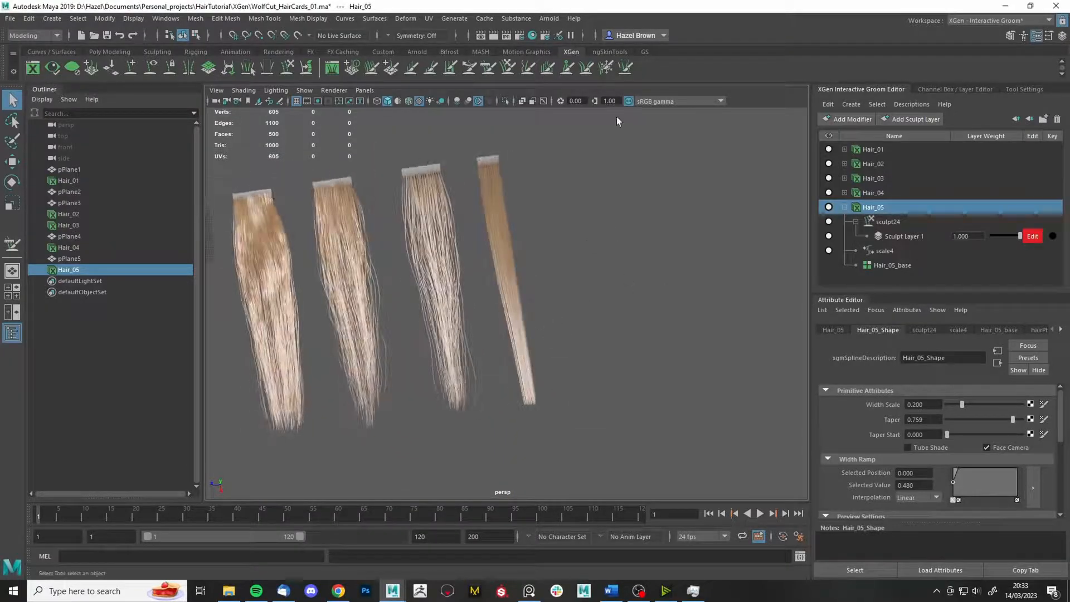
pyautogui.keyDown('alt'); pyautogui.moveTo(598, 217); pyautogui.dragTo(595, 294, button='middle'); pyautogui.keyUp('alt')
pyautogui.click(509, 68)
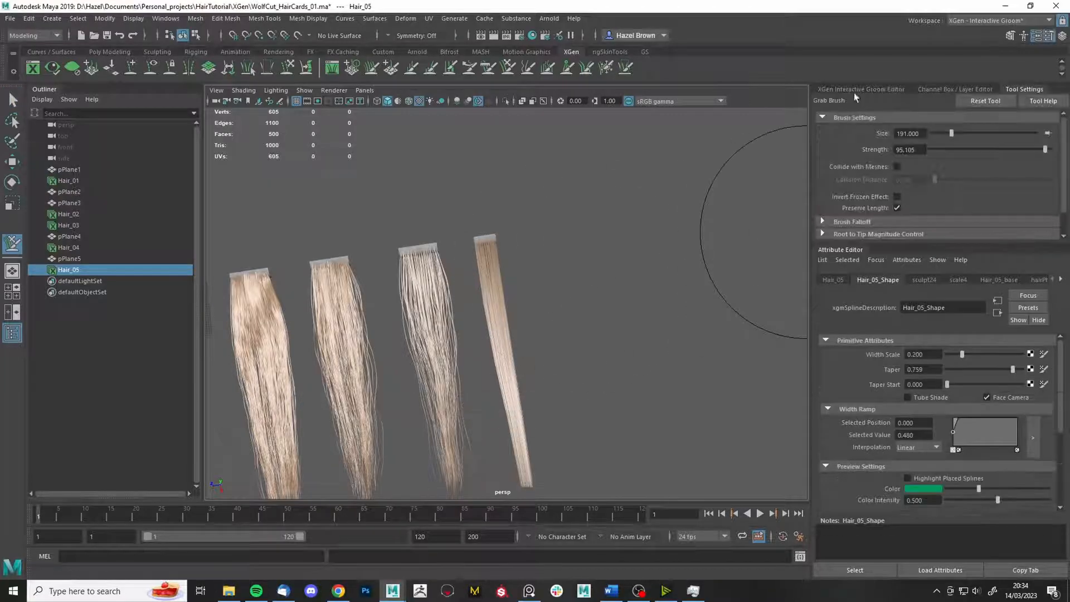
# - Rebuild Hair_05's base with a CV count of 50
pyautogui.click(1000, 330)
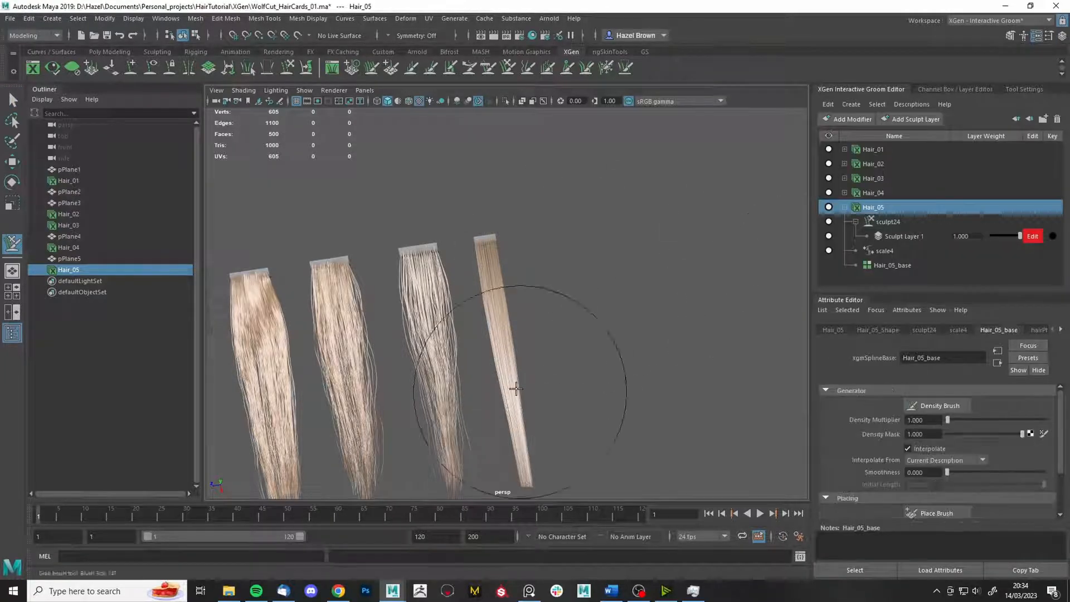
pyautogui.keyDown('alt'); pyautogui.moveTo(521, 390); pyautogui.dragTo(520, 347, button='middle'); pyautogui.keyUp('alt')
pyautogui.scroll(-5, 925, 446)
pyautogui.doubleClick(919, 485)
pyautogui.write('50')
pyautogui.click(963, 485)
# - Add a noise modifier to Hair_05 with frequency 0.1
pyautogui.keyDown('alt'); pyautogui.moveTo(681, 345); pyautogui.dragTo(653, 373); pyautogui.keyUp('alt')
pyautogui.keyDown('alt'); pyautogui.moveTo(652, 372); pyautogui.dragTo(719, 365, button='right'); pyautogui.keyUp('alt')
pyautogui.click(853, 120)
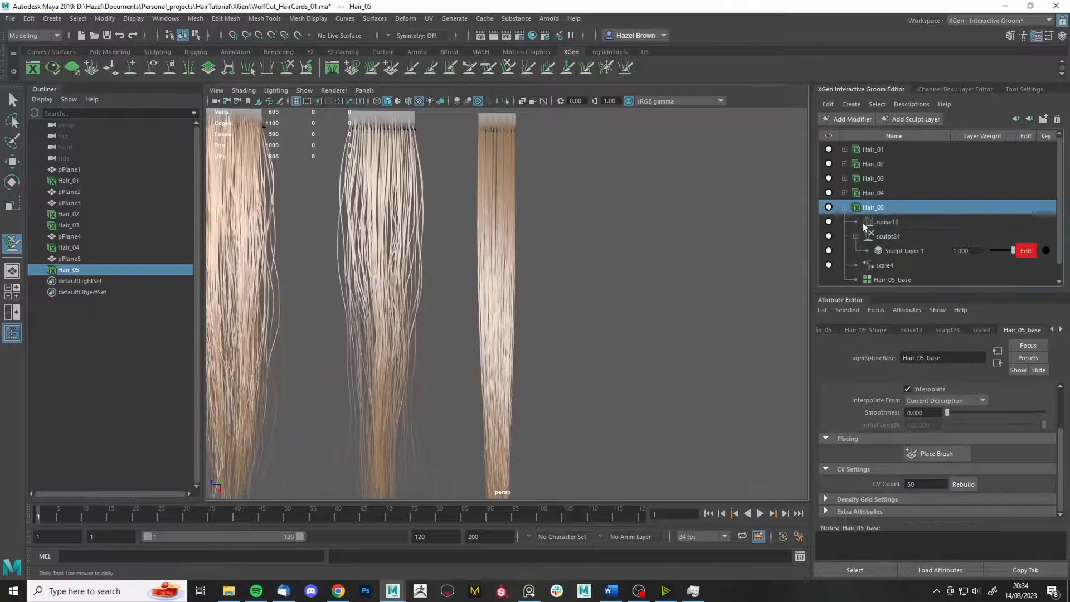
pyautogui.scroll(1, 959, 454)
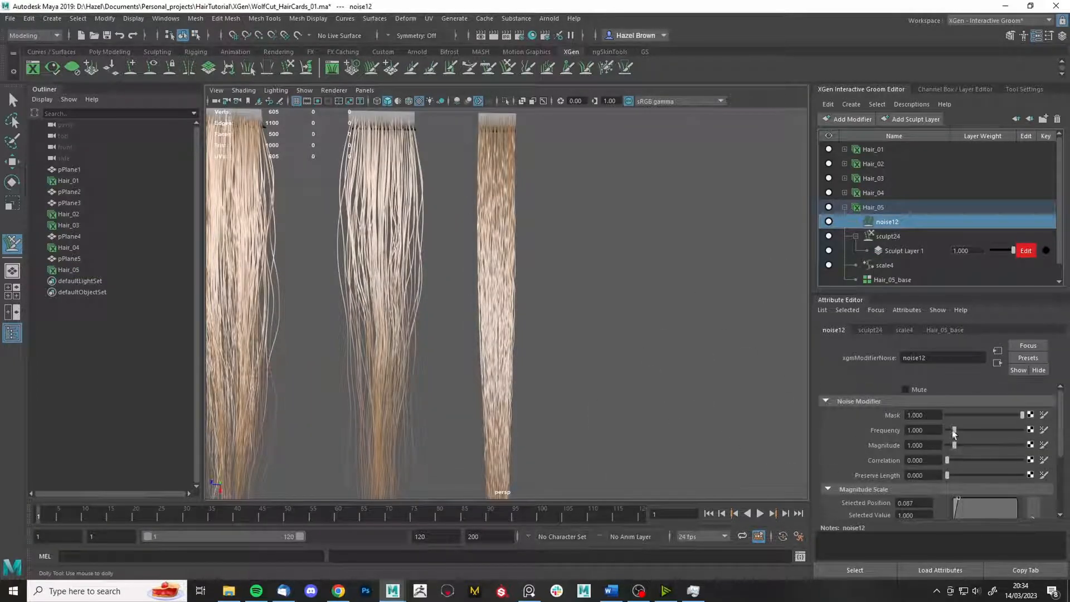
pyautogui.moveTo(953, 431)
pyautogui.mouseDown()
pyautogui.moveTo(960, 445)
pyautogui.moveTo(932, 431)
pyautogui.mouseUp()
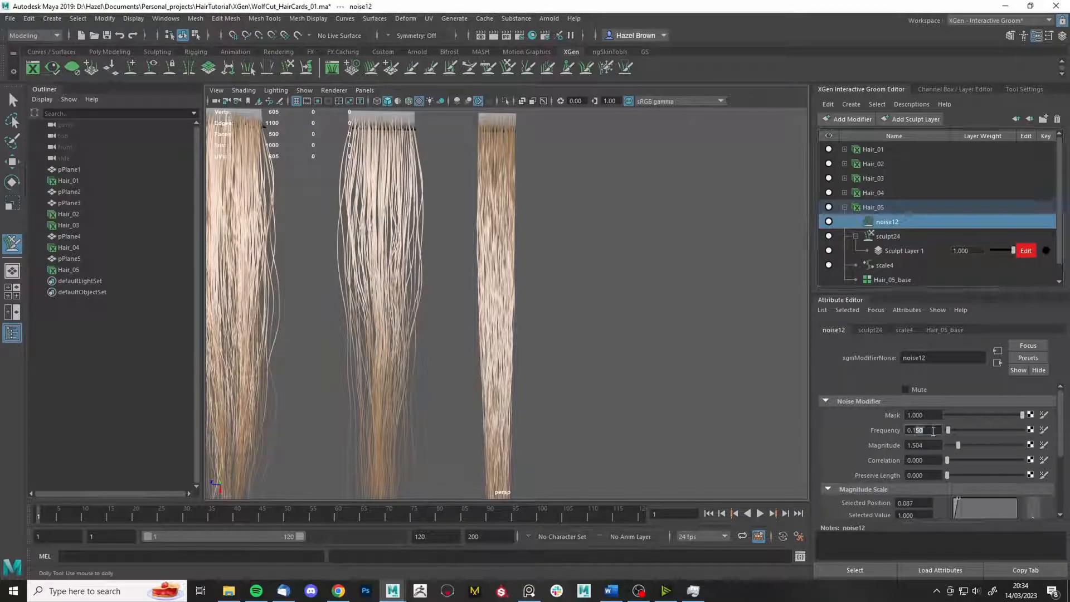
pyautogui.write('0')
pyautogui.press('Return')
# - Add the sculpt25 layer to Hair_05 and pick the Clump brush
pyautogui.keyDown('alt'); pyautogui.moveTo(651, 405); pyautogui.dragTo(677, 267, button='middle'); pyautogui.keyUp('alt')
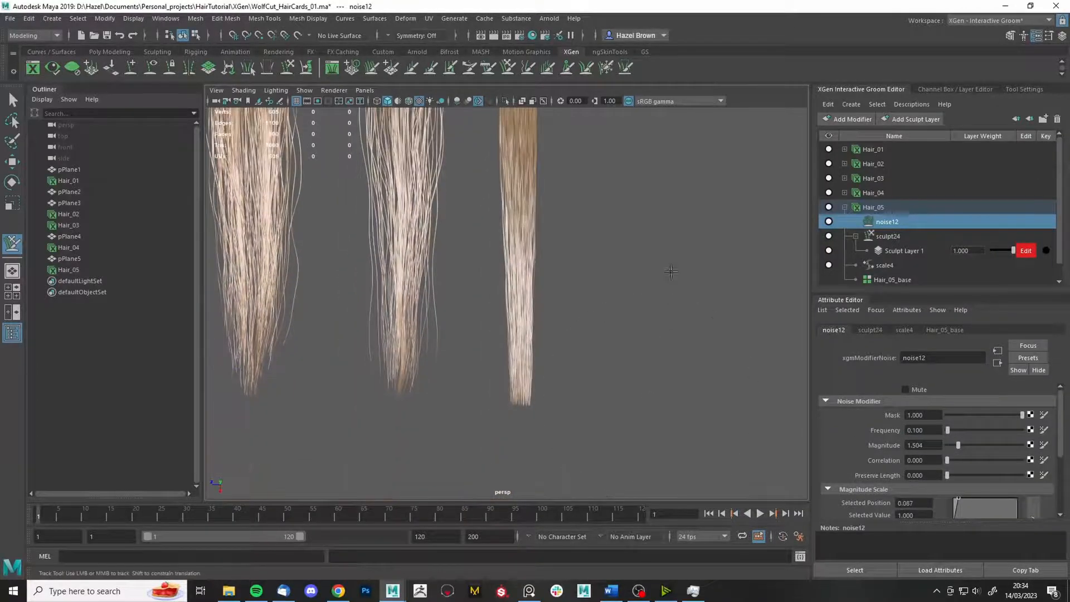
pyautogui.click(853, 120)
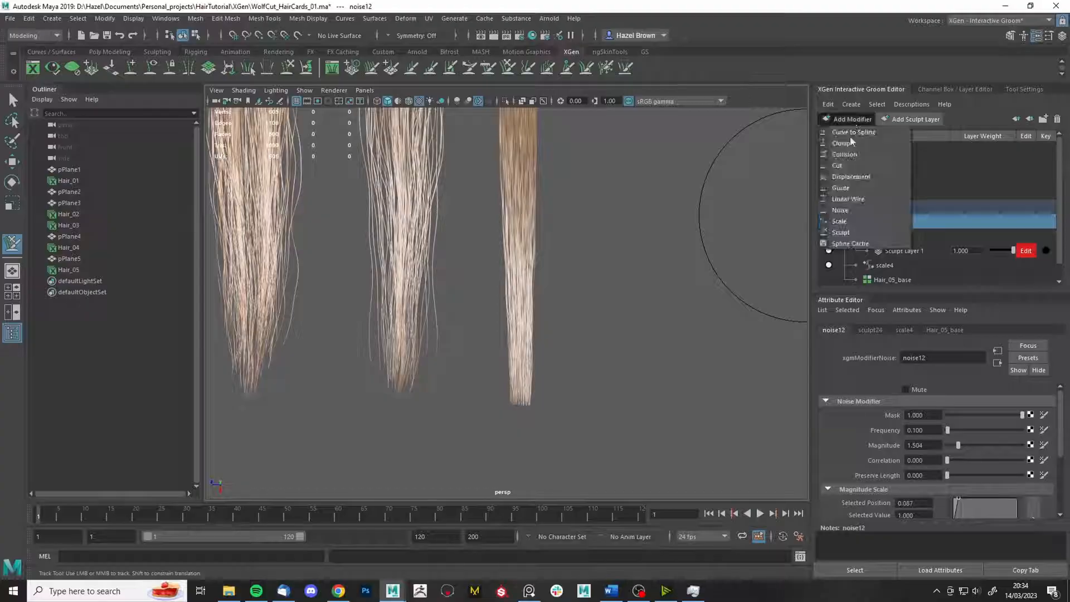
pyautogui.click(884, 223)
pyautogui.click(856, 222)
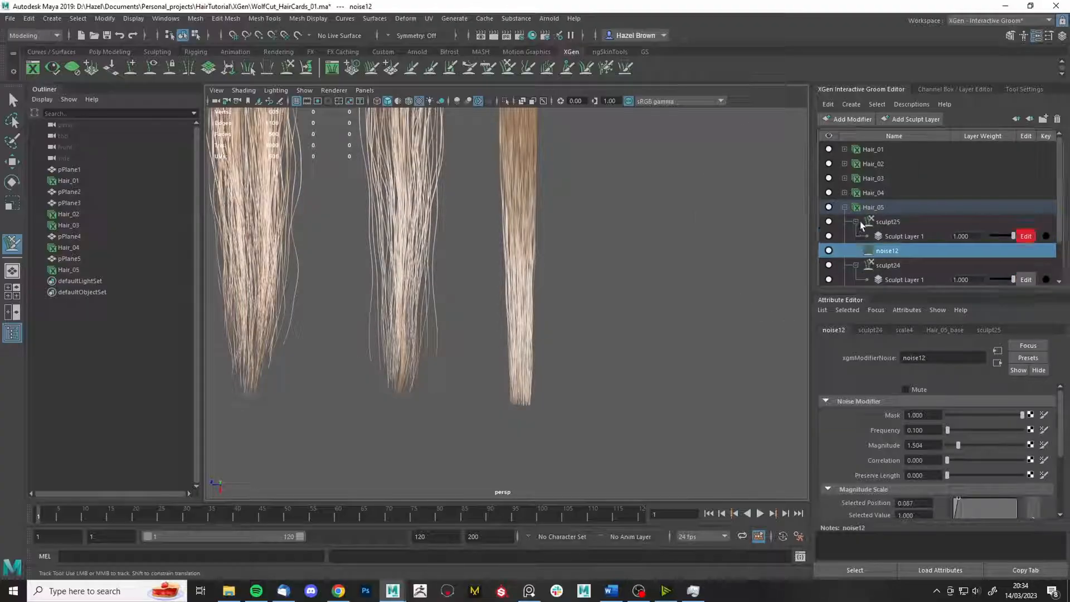
pyautogui.click(570, 70)
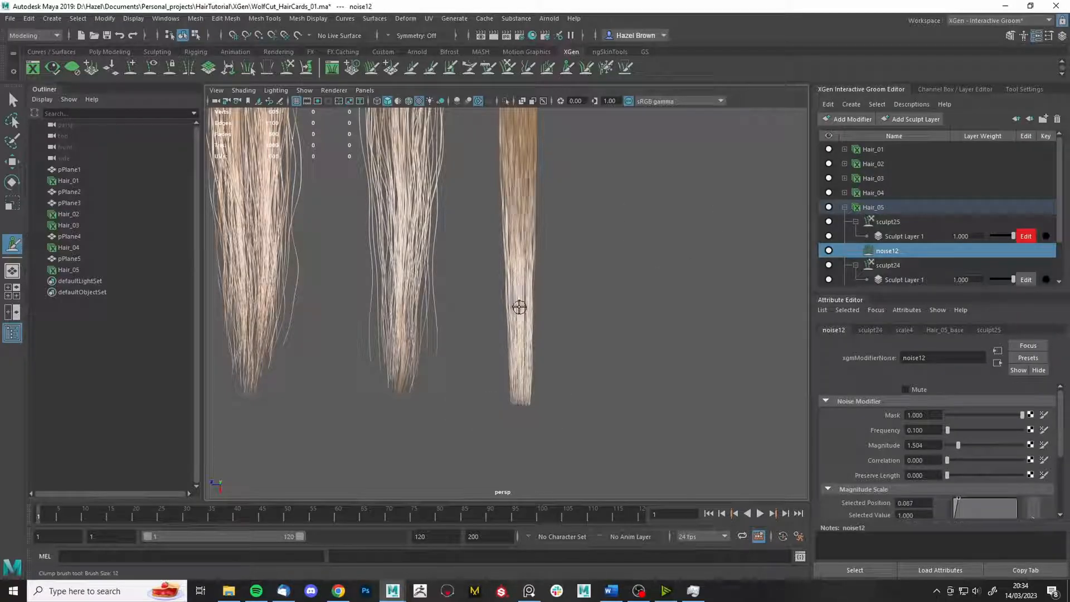
# - Add a second noise modifier, noise13, to Hair_05
pyautogui.moveTo(585, 291)
pyautogui.keyDown('alt'); pyautogui.mouseDown()
pyautogui.moveTo(609, 346)
pyautogui.moveTo(606, 384)
pyautogui.moveTo(628, 368)
pyautogui.moveTo(609, 244)
pyautogui.moveTo(604, 292)
pyautogui.moveTo(645, 351)
pyautogui.mouseUp(); pyautogui.keyUp('alt')
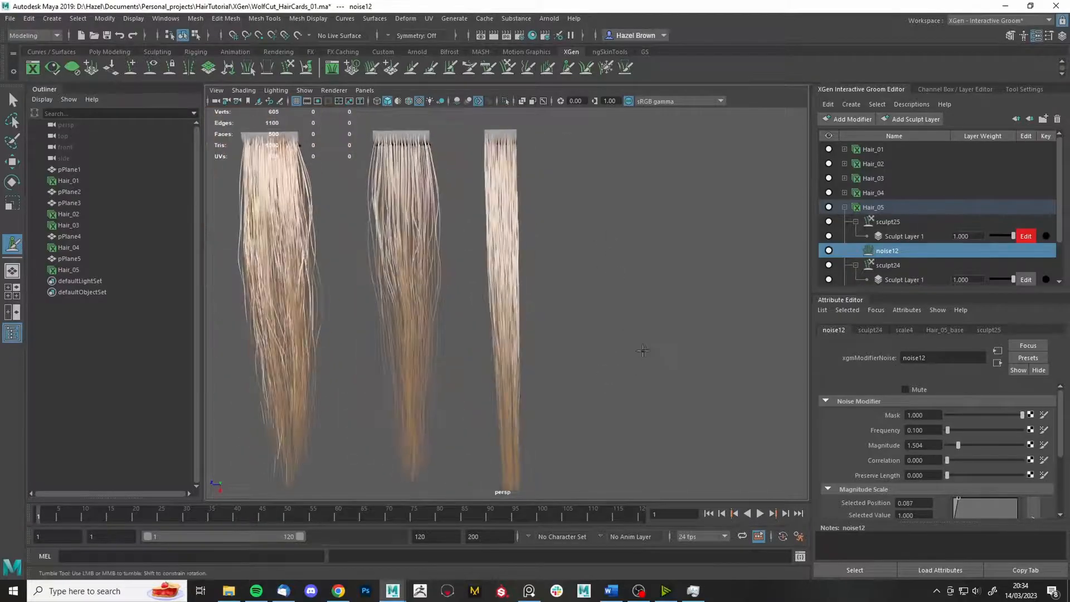
pyautogui.click(874, 207)
pyautogui.click(848, 120)
pyautogui.click(862, 211)
pyautogui.click(881, 222)
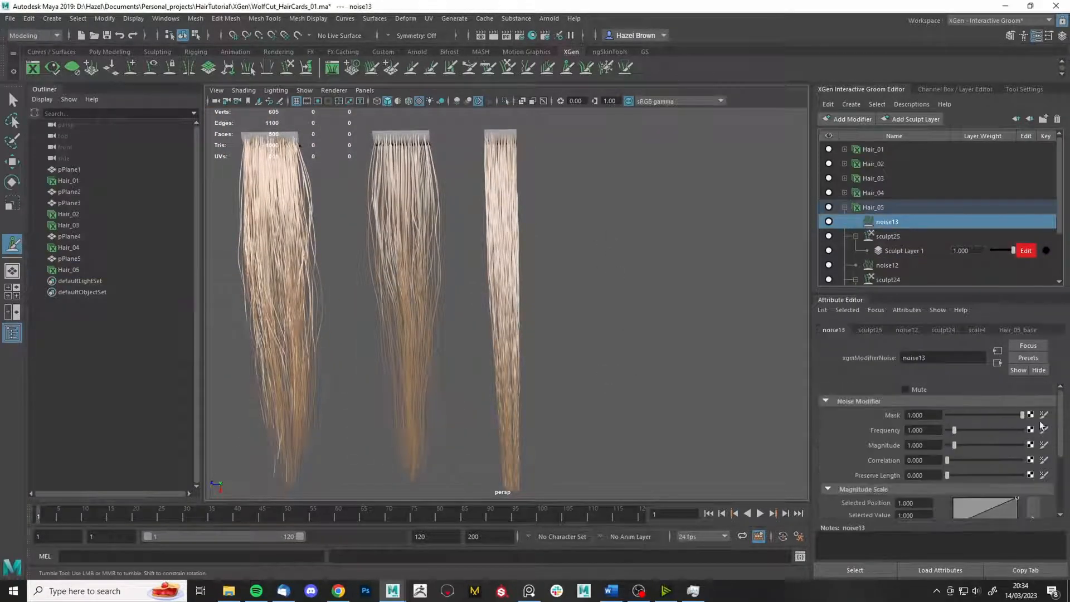
# - Create a black-start mask map for noise13 and paint white along both sides of the plane
pyautogui.click(873, 208)
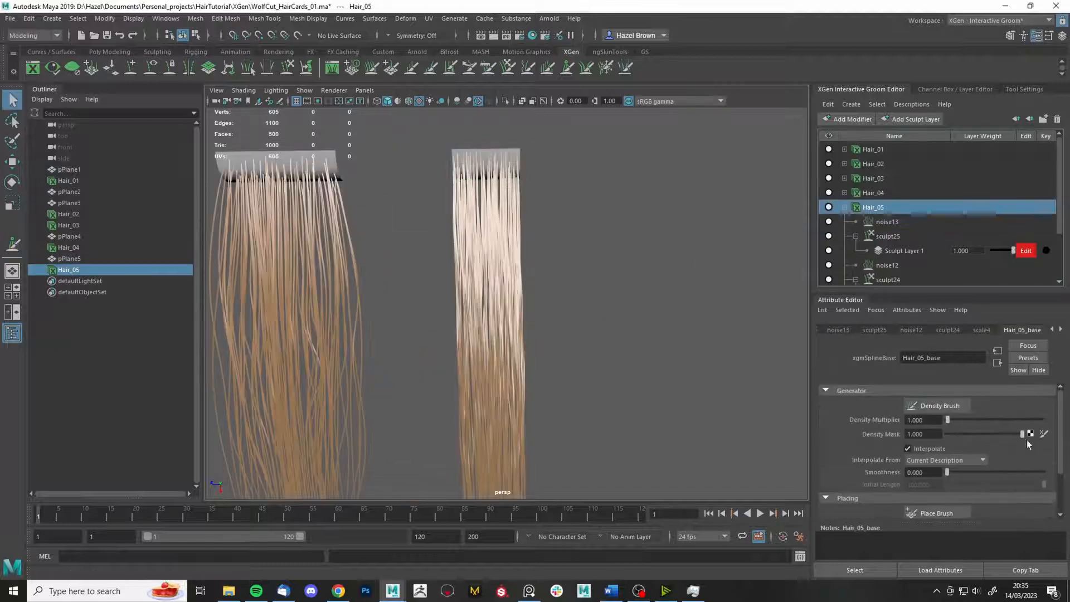
pyautogui.click(1044, 433)
pyautogui.click(467, 295)
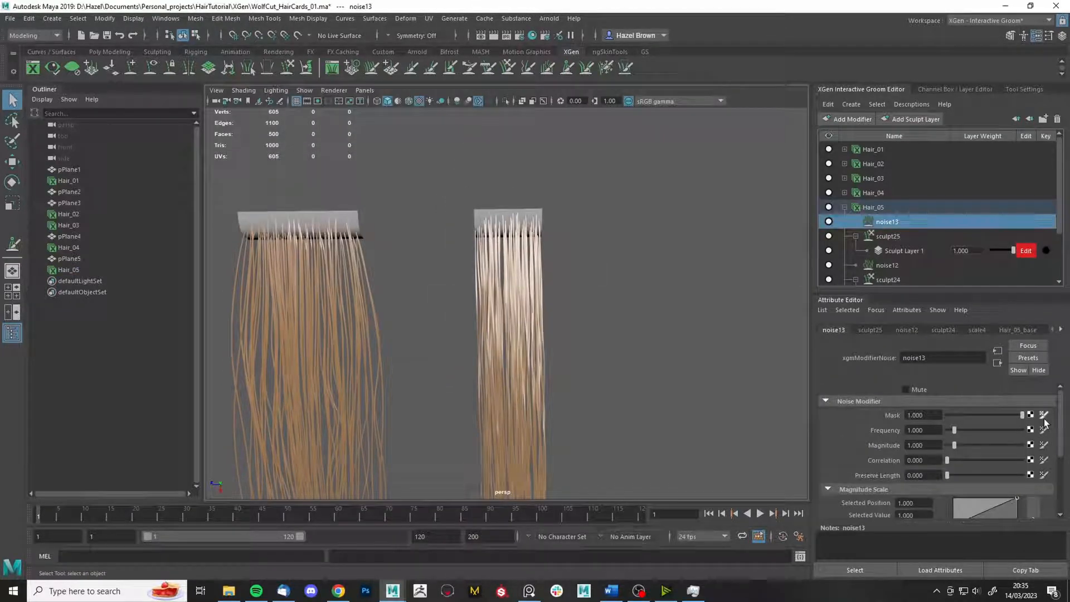
pyautogui.click(1045, 417)
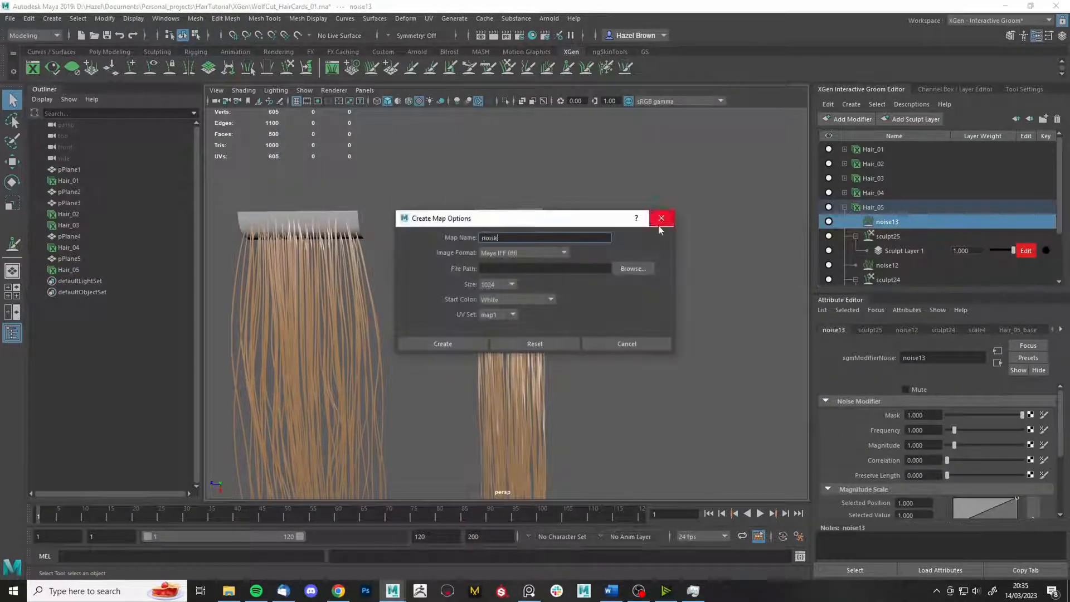
pyautogui.click(632, 269)
pyautogui.click(689, 369)
pyautogui.click(508, 299)
pyautogui.click(507, 334)
pyautogui.click(445, 344)
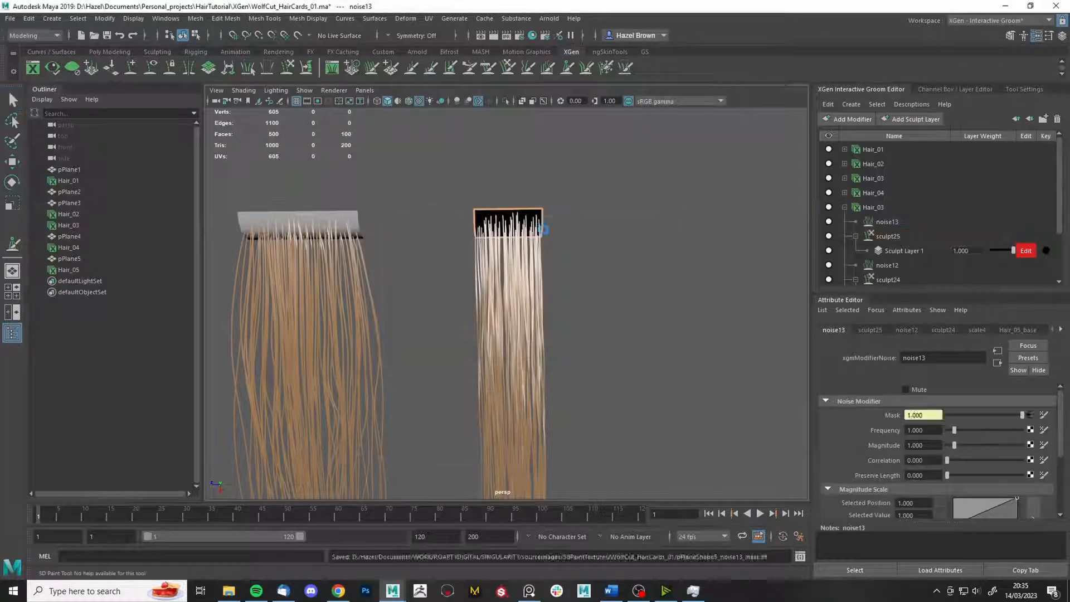
pyautogui.moveTo(544, 216); pyautogui.dragTo(542, 227)
pyautogui.moveTo(477, 217); pyautogui.dragTo(480, 225)
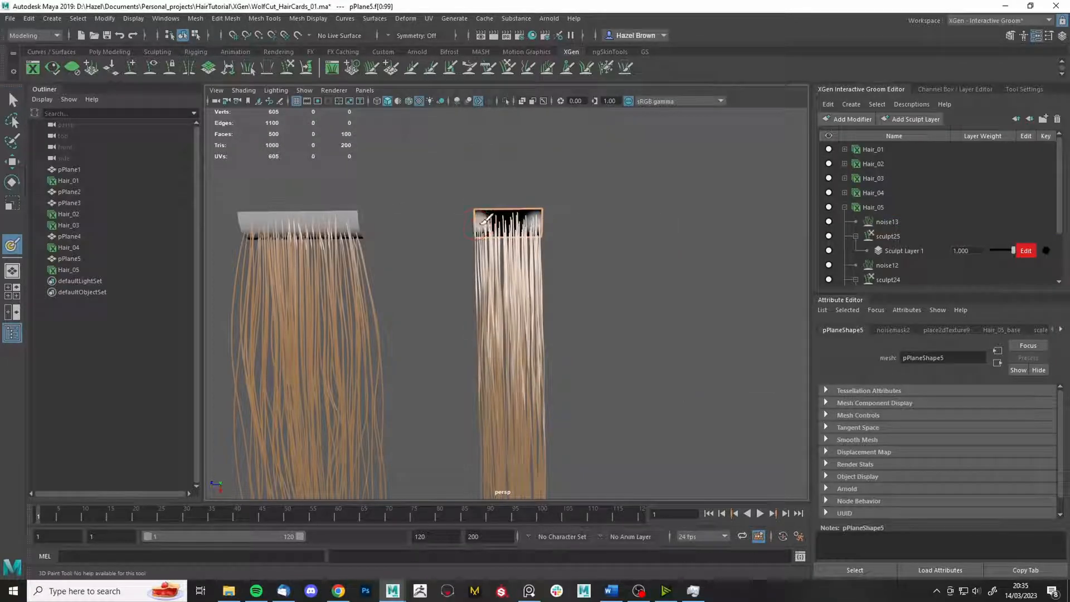
# - Set noise13's frequency to 0.1 and adjust its magnitude
pyautogui.click(886, 221)
pyautogui.moveTo(965, 445); pyautogui.dragTo(1015, 445)
pyautogui.moveTo(955, 430); pyautogui.dragTo(949, 430)
pyautogui.scroll(-4, 725, 436)
pyautogui.keyDown('alt'); pyautogui.moveTo(724, 436); pyautogui.dragTo(722, 223, button='middle'); pyautogui.keyUp('alt')
pyautogui.doubleClick(929, 433)
pyautogui.write('0.1')
pyautogui.press('Return')
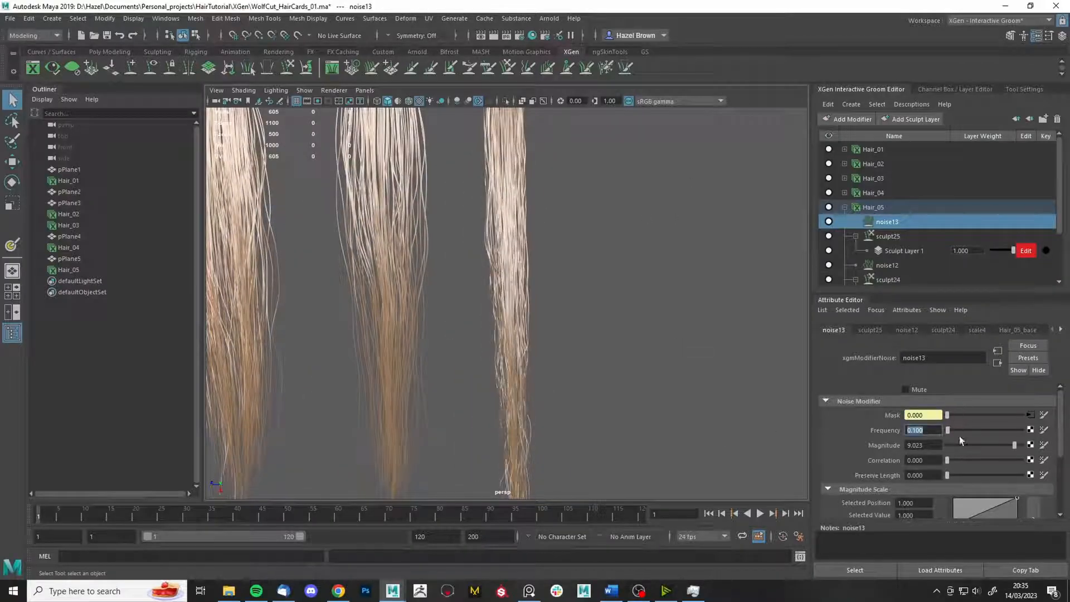
pyautogui.moveTo(1014, 446); pyautogui.dragTo(976, 448)
# - Compare with noise12, then settle noise13 at frequency 0.050 and magnitude 7.218
pyautogui.click(878, 265)
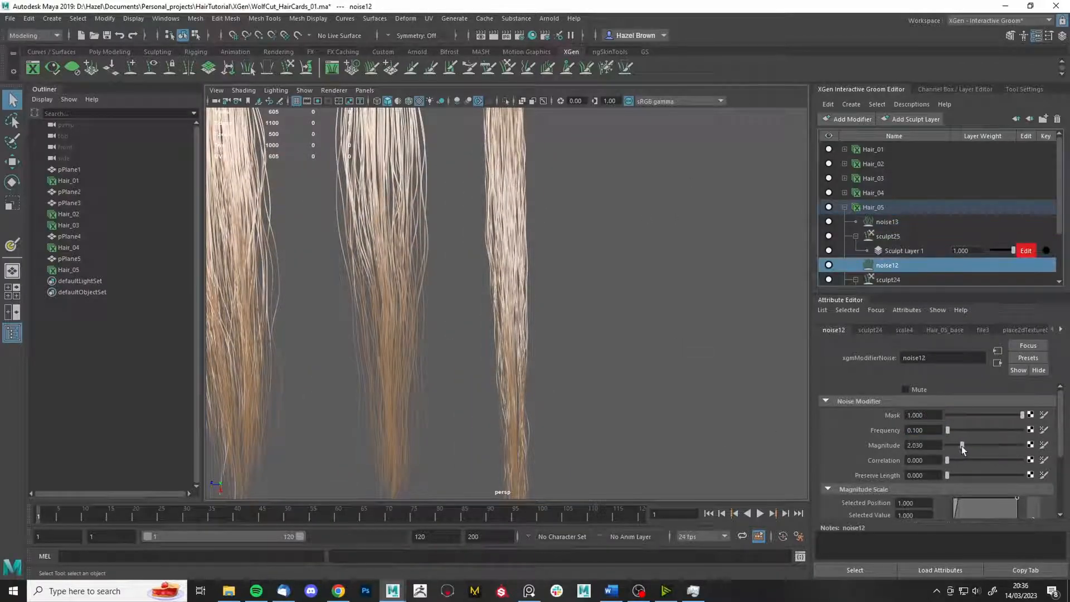
pyautogui.click(907, 225)
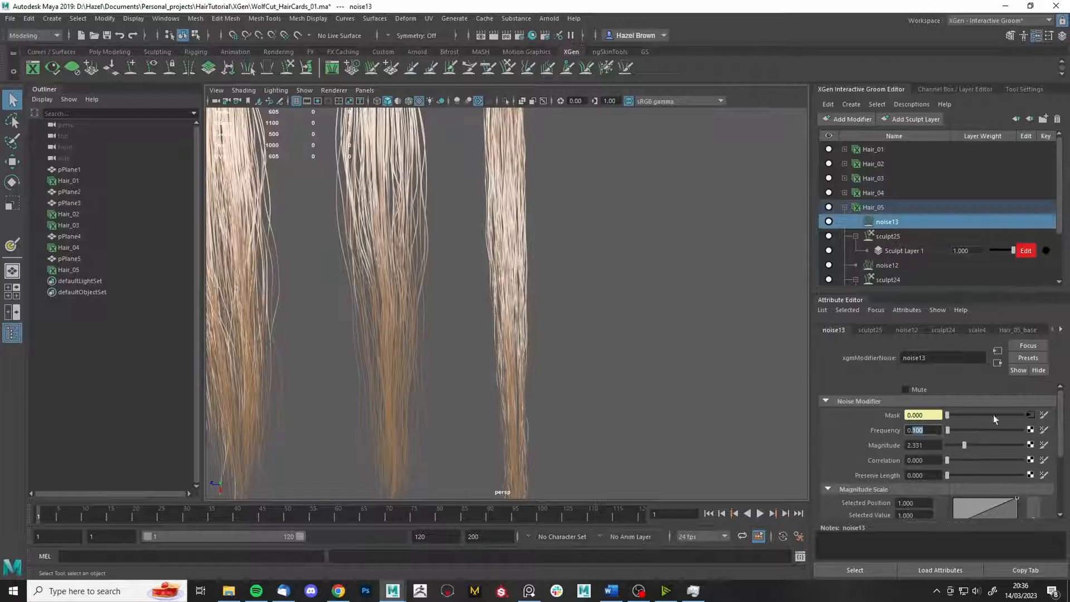
pyautogui.moveTo(965, 447); pyautogui.dragTo(1001, 447)
pyautogui.keyDown('alt'); pyautogui.moveTo(627, 318); pyautogui.dragTo(653, 444, button='middle'); pyautogui.keyUp('alt')
pyautogui.keyDown('alt'); pyautogui.moveTo(652, 444); pyautogui.dragTo(675, 446, button='right'); pyautogui.keyUp('alt')
pyautogui.keyDown('alt'); pyautogui.moveTo(674, 446); pyautogui.dragTo(620, 393, button='middle'); pyautogui.keyUp('alt')
pyautogui.click(850, 119)
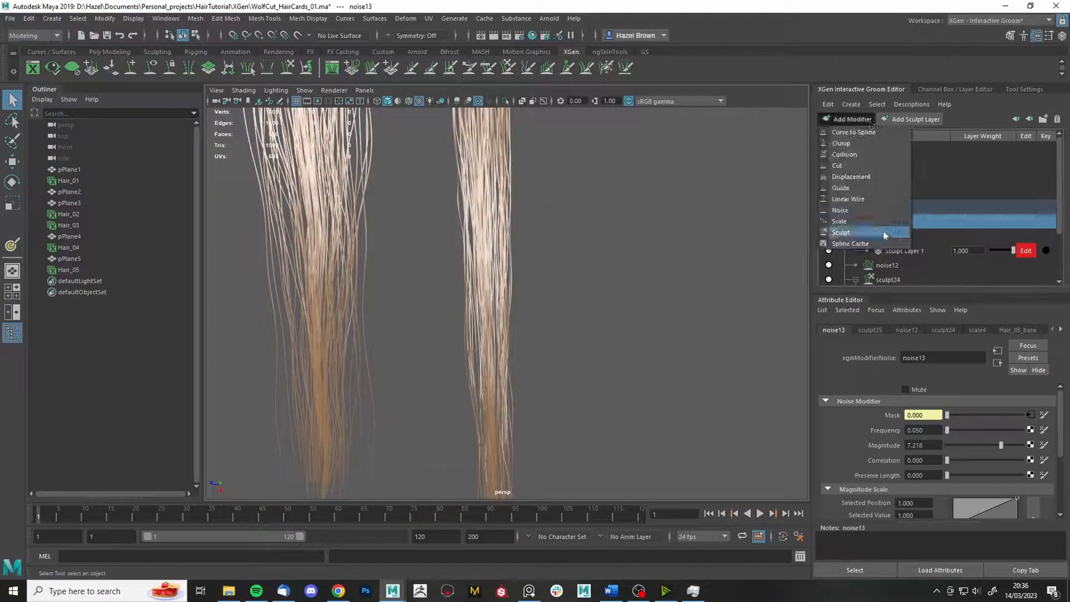
# - Add a sculpt26 layer and freeze the strands on the right card's edge
pyautogui.click(884, 233)
pyautogui.click(602, 73)
pyautogui.moveTo(507, 211); pyautogui.dragTo(510, 290)
pyautogui.moveTo(461, 254); pyautogui.dragTo(465, 351)
pyautogui.hotkey('ctrl', 'z')
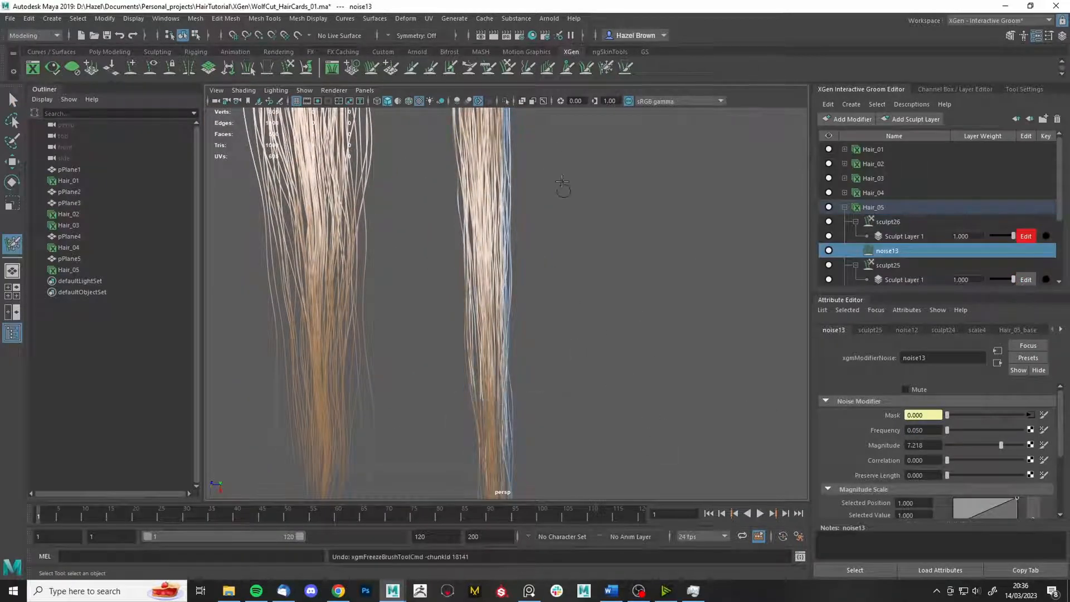
# - Set the Grab brush to affect only frozen strands
pyautogui.click(508, 72)
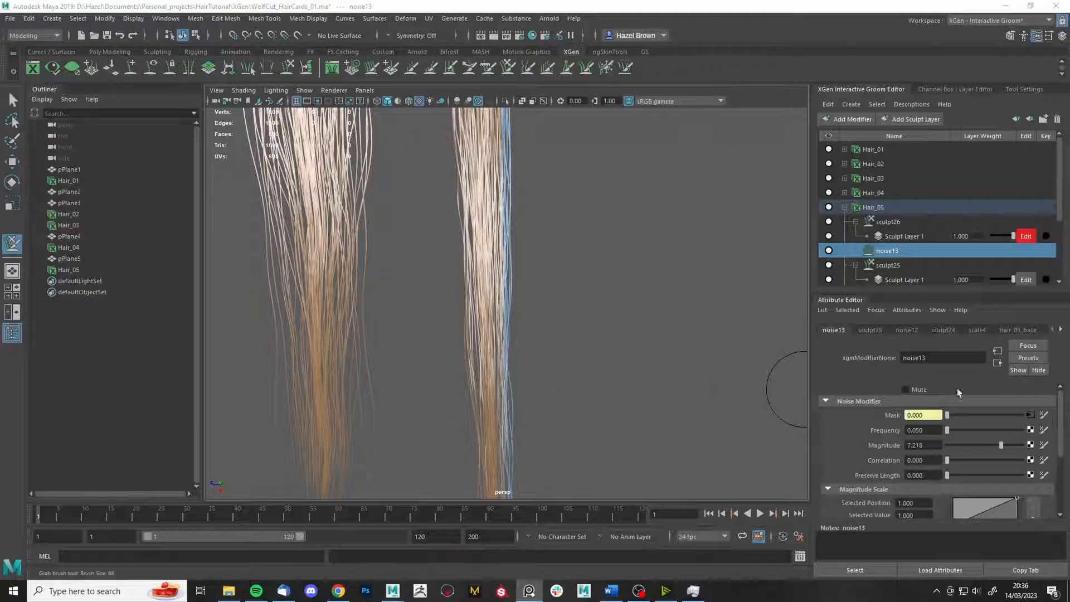
pyautogui.moveTo(492, 229); pyautogui.dragTo(506, 229)
pyautogui.hotkey('ctrl', 'z')
pyautogui.click(895, 220)
pyautogui.click(1025, 89)
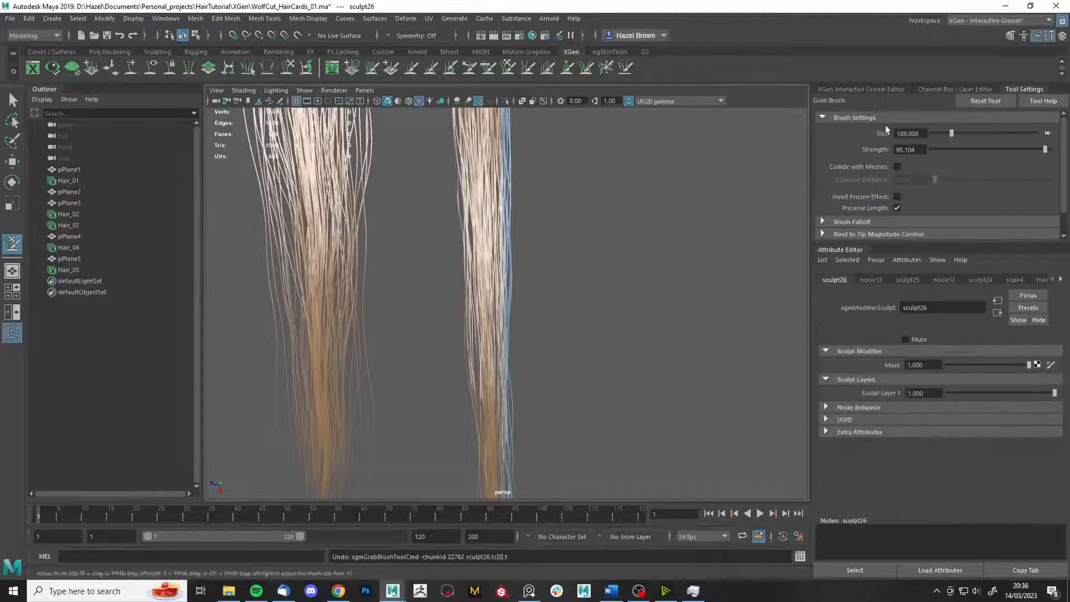
pyautogui.click(897, 196)
# - Unfreeze all strands on the card
pyautogui.keyDown('alt'); pyautogui.moveTo(569, 263); pyautogui.dragTo(567, 288, button='middle'); pyautogui.keyUp('alt')
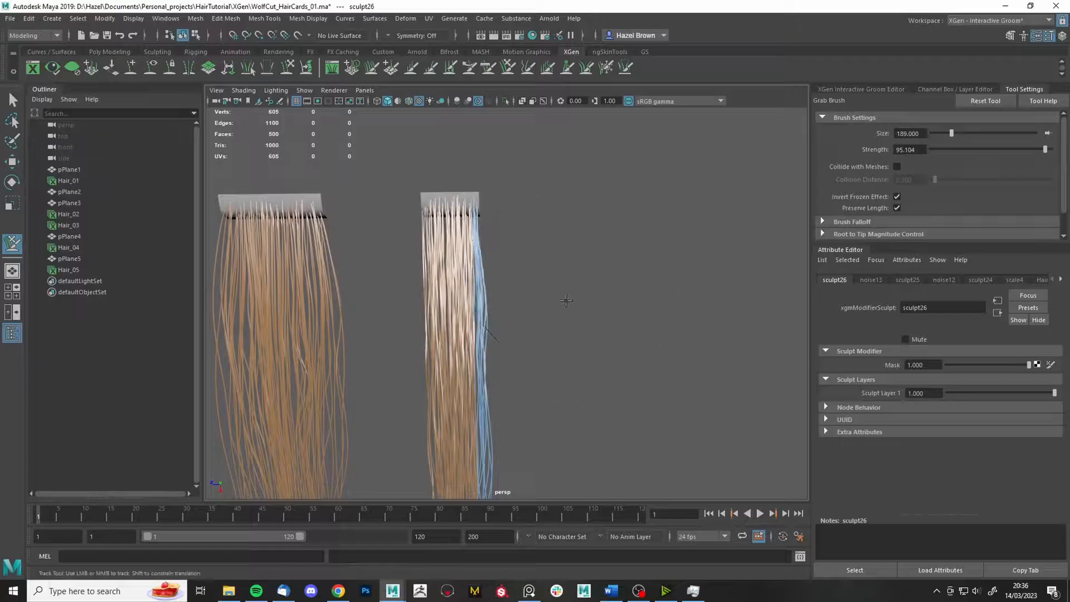
pyautogui.scroll(10, 617, 311)
pyautogui.moveTo(607, 324)
pyautogui.keyDown('alt'); pyautogui.mouseDown(button='middle')
pyautogui.moveTo(595, 334)
pyautogui.moveTo(590, 464)
pyautogui.mouseUp(button='middle'); pyautogui.keyUp('alt')
pyautogui.click(607, 68)
pyautogui.click(916, 184)
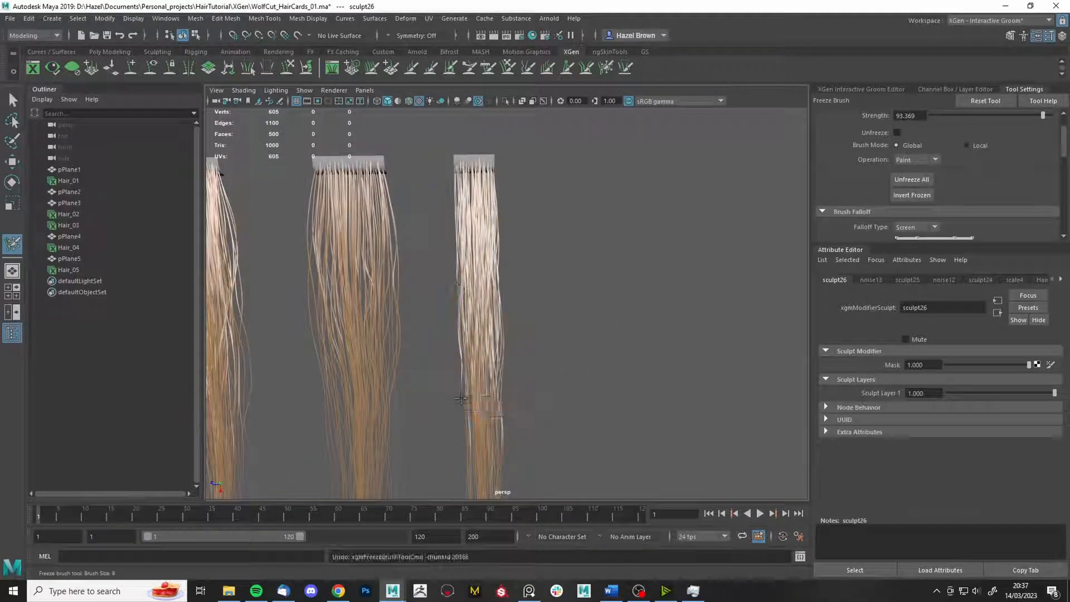
pyautogui.click(548, 68)
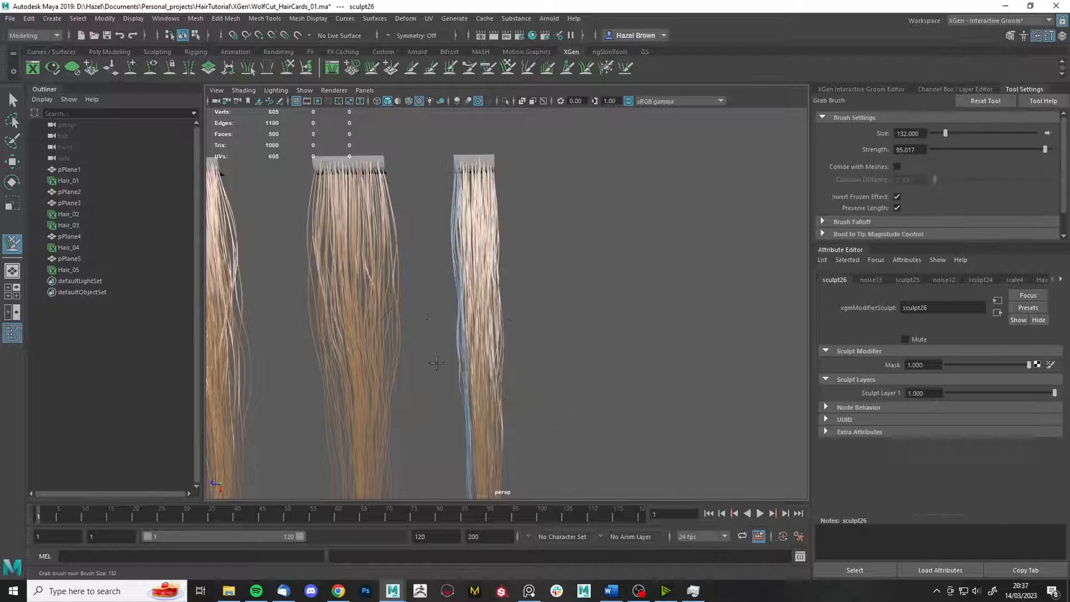
# - Refreeze strands along the right edge and nudge them with the Grab brush
pyautogui.keyDown('alt'); pyautogui.moveTo(513, 438); pyautogui.dragTo(524, 306, button='middle'); pyautogui.keyUp('alt')
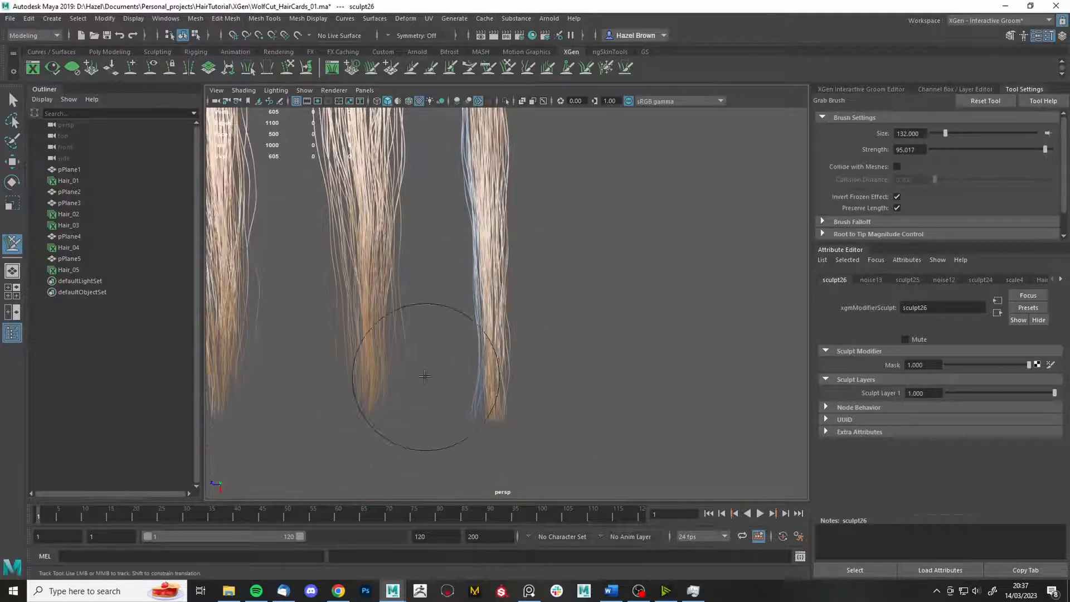
pyautogui.click(606, 68)
pyautogui.click(926, 184)
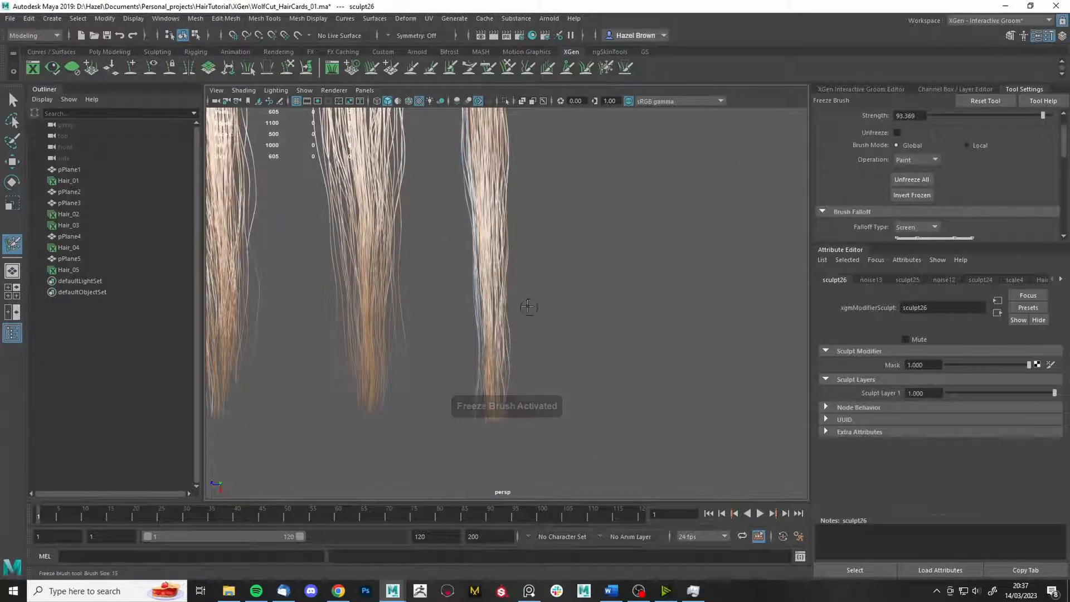
pyautogui.moveTo(532, 306); pyautogui.dragTo(549, 223)
pyautogui.click(548, 68)
pyautogui.moveTo(552, 429); pyautogui.dragTo(523, 465)
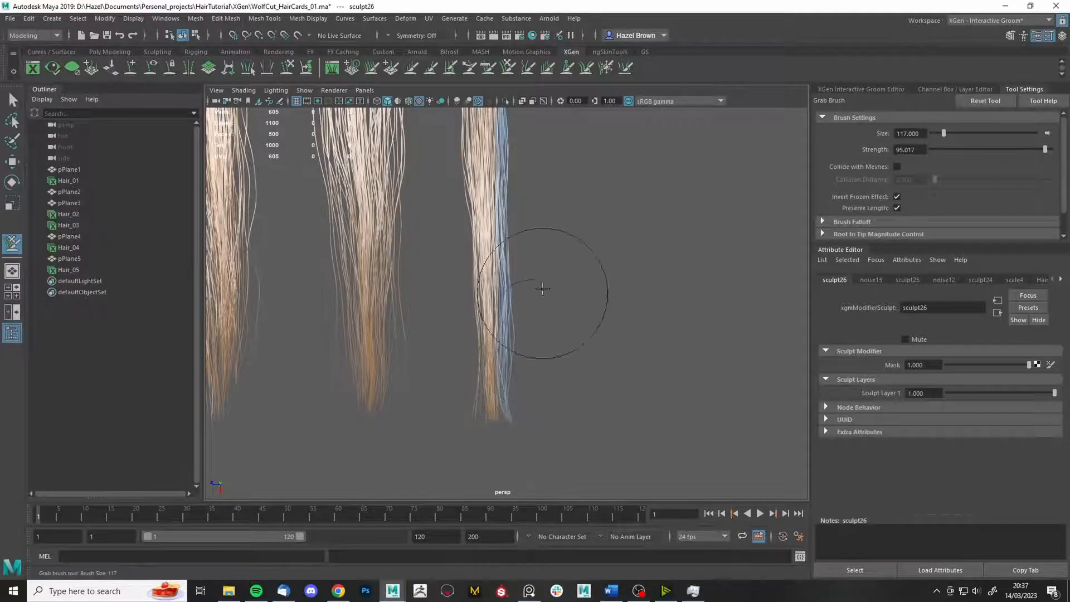
pyautogui.keyDown('alt'); pyautogui.moveTo(559, 203); pyautogui.dragTo(574, 279, button='middle'); pyautogui.keyUp('alt')
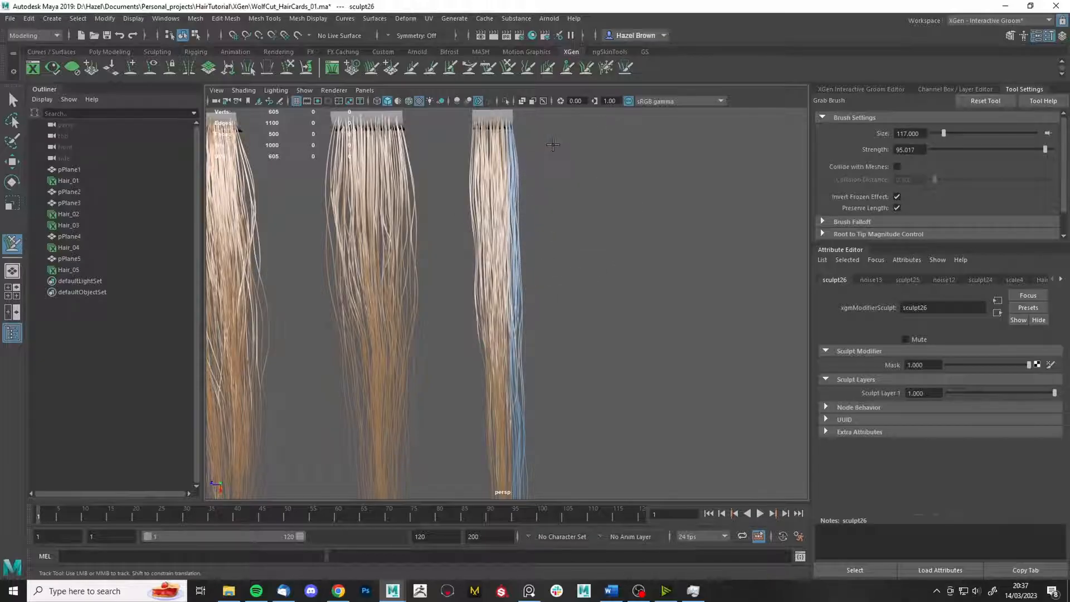
# - Check the wolf-cut reference, then push the right card's strands left with a size 169 Grab brush
pyautogui.moveTo(1069, 375); pyautogui.dragTo(928, 350, button='right')
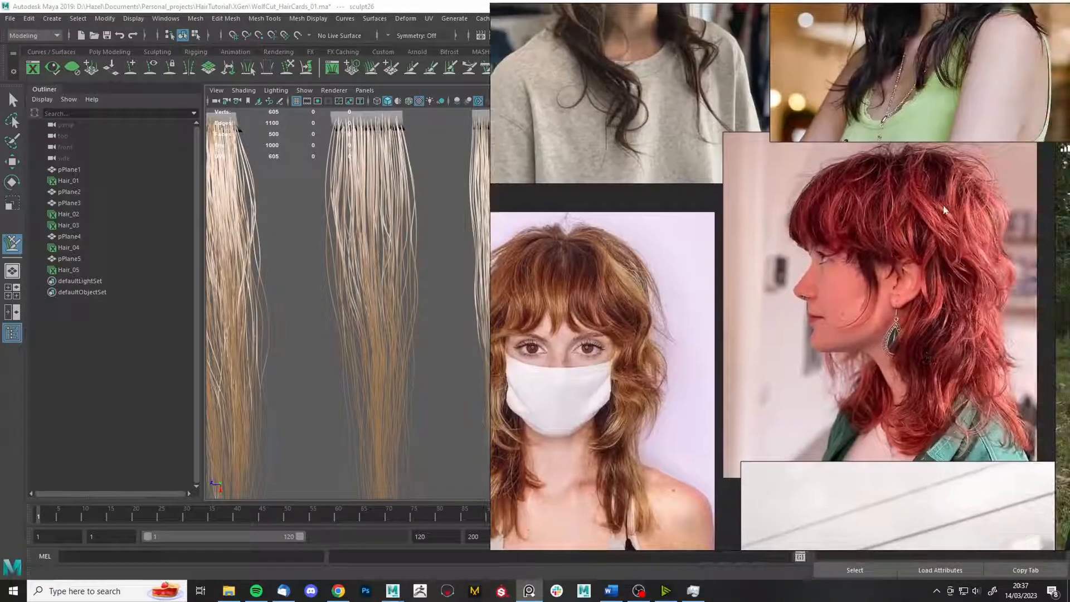
pyautogui.moveTo(686, 365); pyautogui.dragTo(1069, 363, button='right')
pyautogui.moveTo(362, 401)
pyautogui.keyDown('alt'); pyautogui.mouseDown(button='middle')
pyautogui.moveTo(370, 383)
pyautogui.moveTo(549, 310)
pyautogui.mouseUp(button='middle'); pyautogui.keyUp('alt')
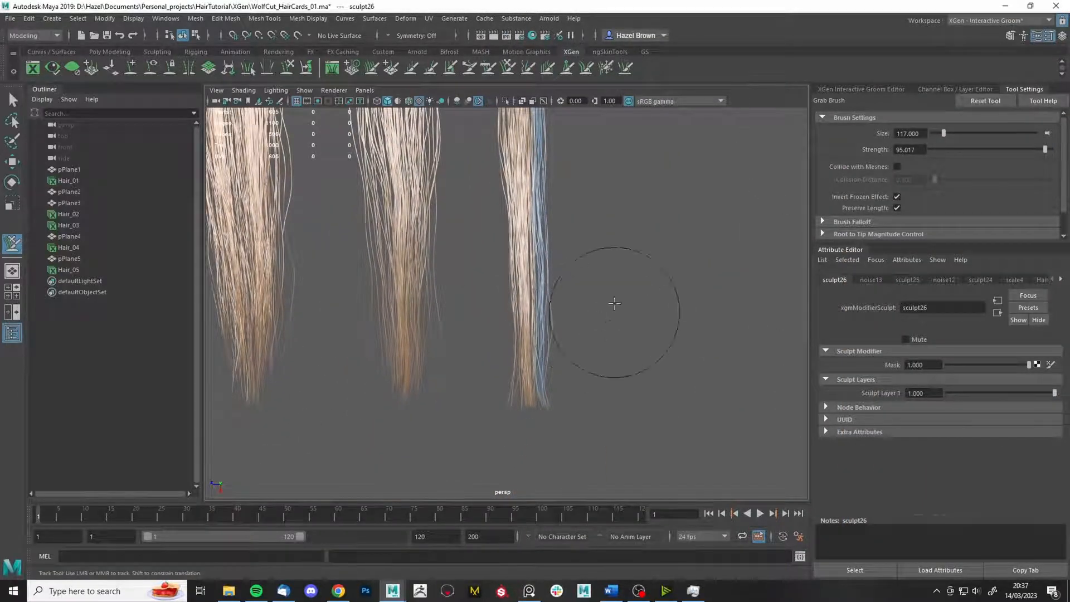
pyautogui.keyDown('alt'); pyautogui.moveTo(588, 268); pyautogui.dragTo(595, 296, button='middle'); pyautogui.keyUp('alt')
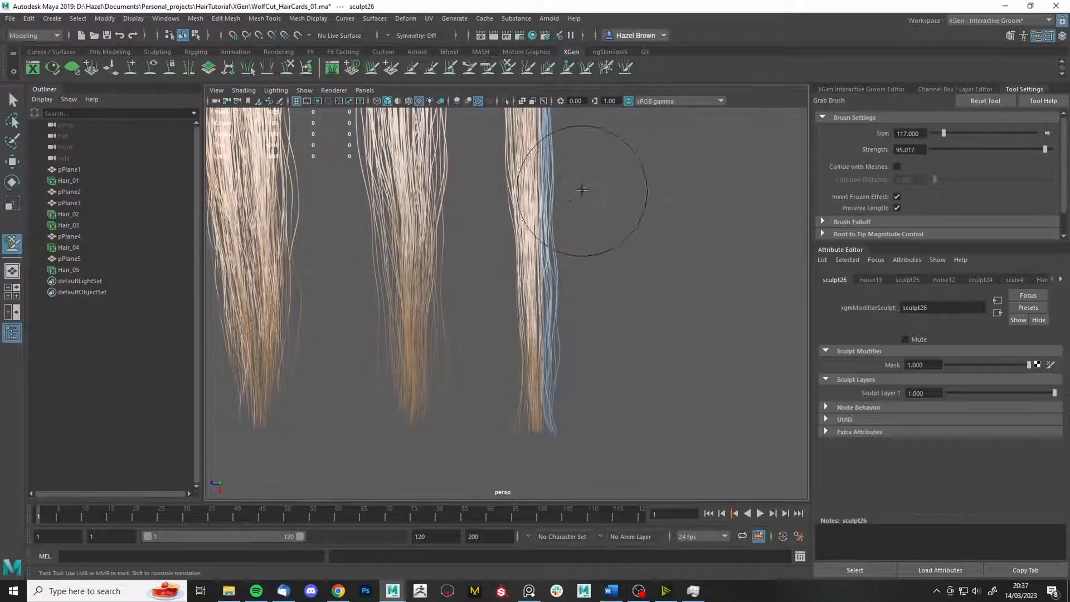
pyautogui.scroll(2, 619, 200)
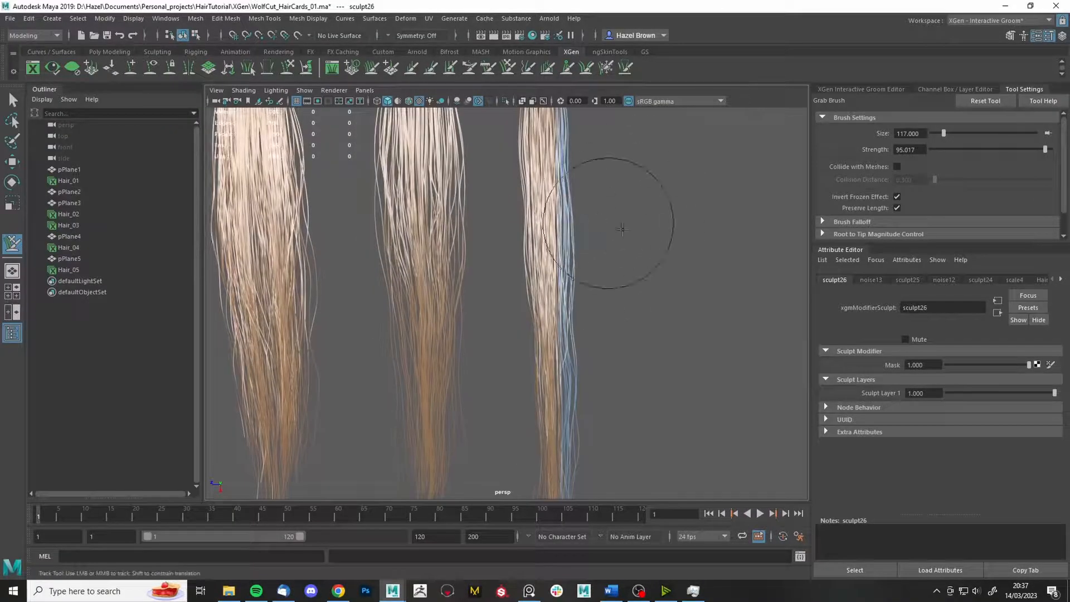
pyautogui.scroll(-2, 647, 223)
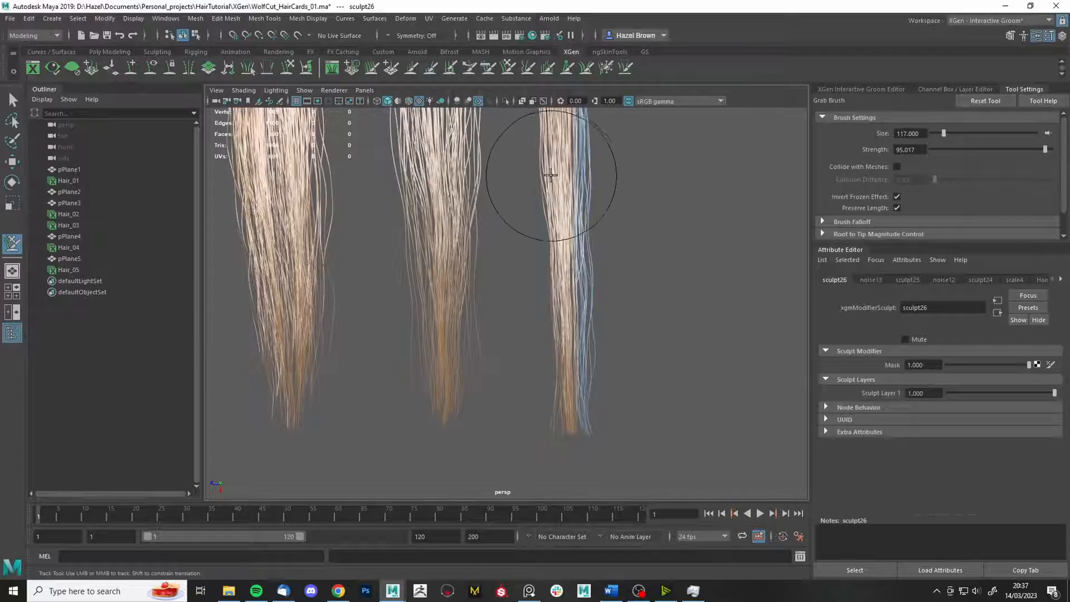
pyautogui.moveTo(556, 176)
pyautogui.mouseDown()
pyautogui.moveTo(591, 179)
pyautogui.moveTo(554, 190)
pyautogui.mouseUp()
pyautogui.keyDown('alt'); pyautogui.moveTo(708, 254); pyautogui.dragTo(686, 199); pyautogui.keyUp('alt')
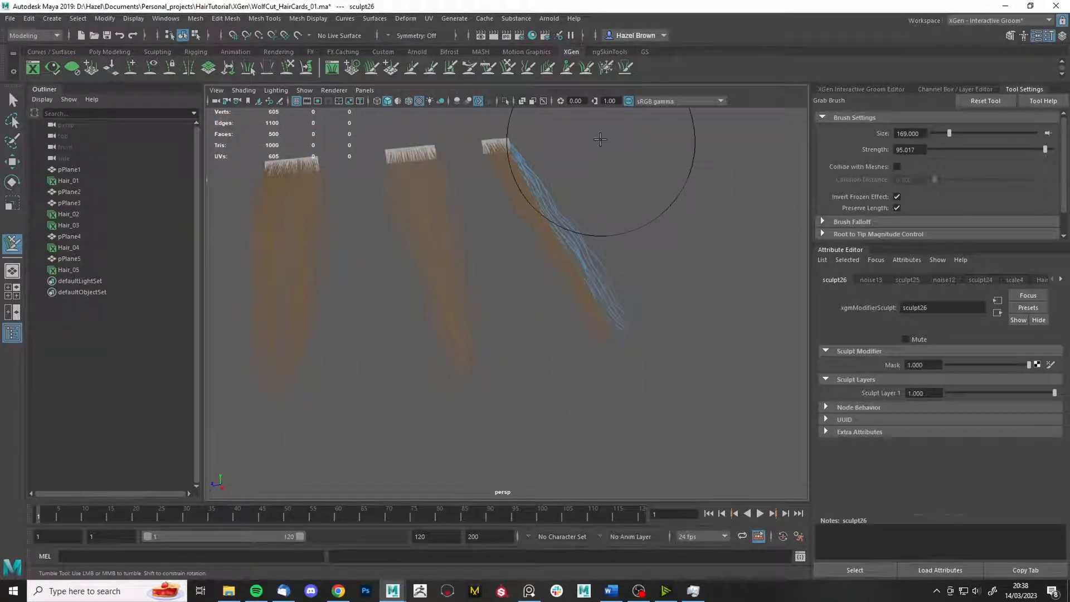
pyautogui.keyDown('alt'); pyautogui.moveTo(597, 145); pyautogui.dragTo(613, 229); pyautogui.keyUp('alt')
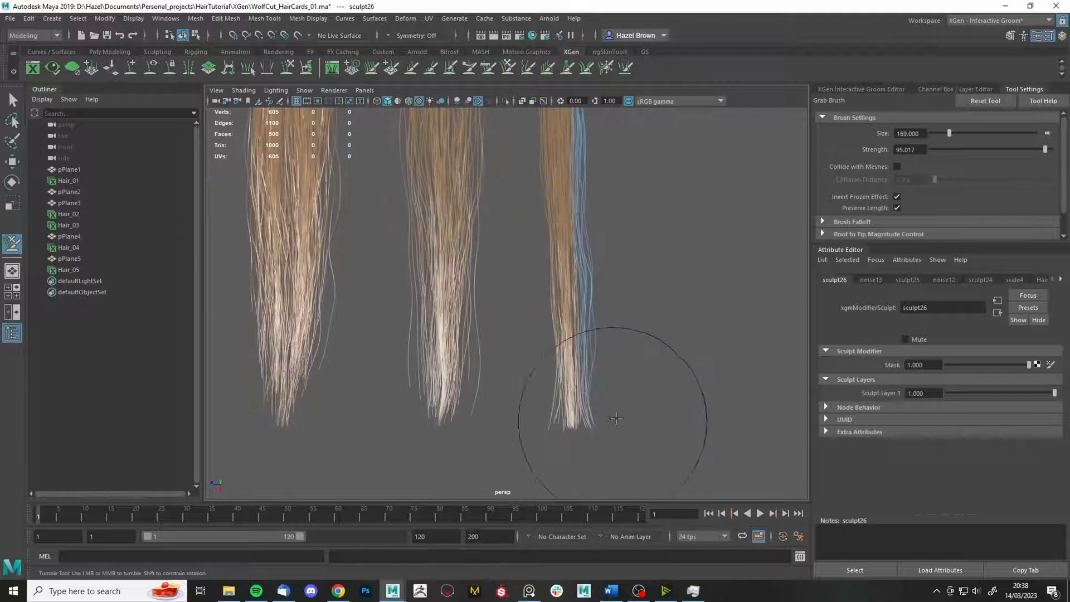
pyautogui.keyDown('alt'); pyautogui.moveTo(650, 389); pyautogui.dragTo(673, 321); pyautogui.keyUp('alt')
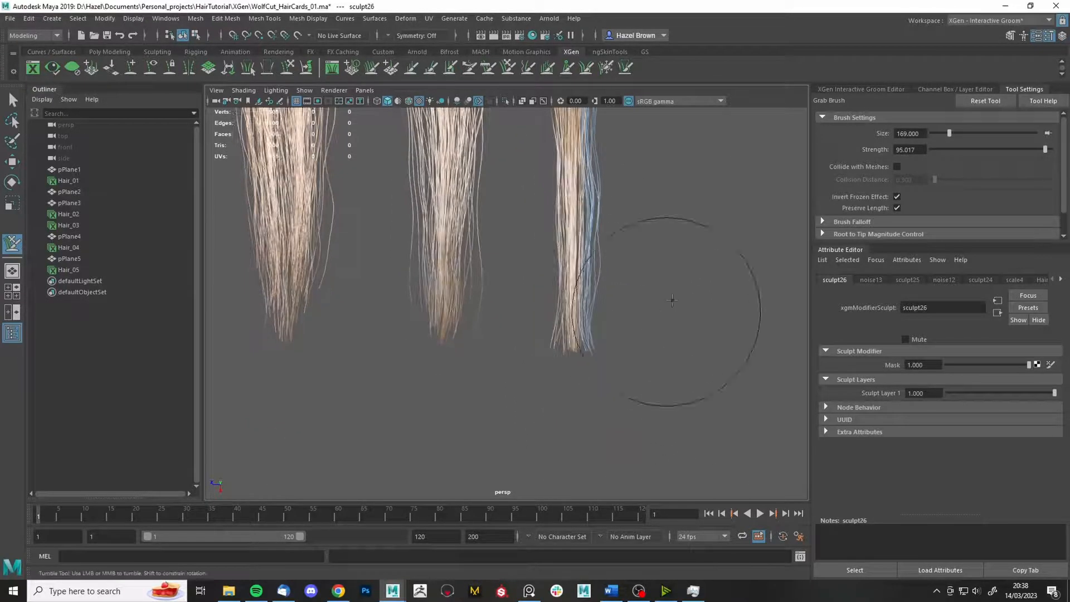
# - Unfreeze all strands, then freeze the right card's middle strands for grabbing
pyautogui.hotkey('ctrl', 'f')
pyautogui.scroll(-1, 939, 199)
pyautogui.click(926, 180)
pyautogui.press('q')
pyautogui.scroll(3, 668, 255)
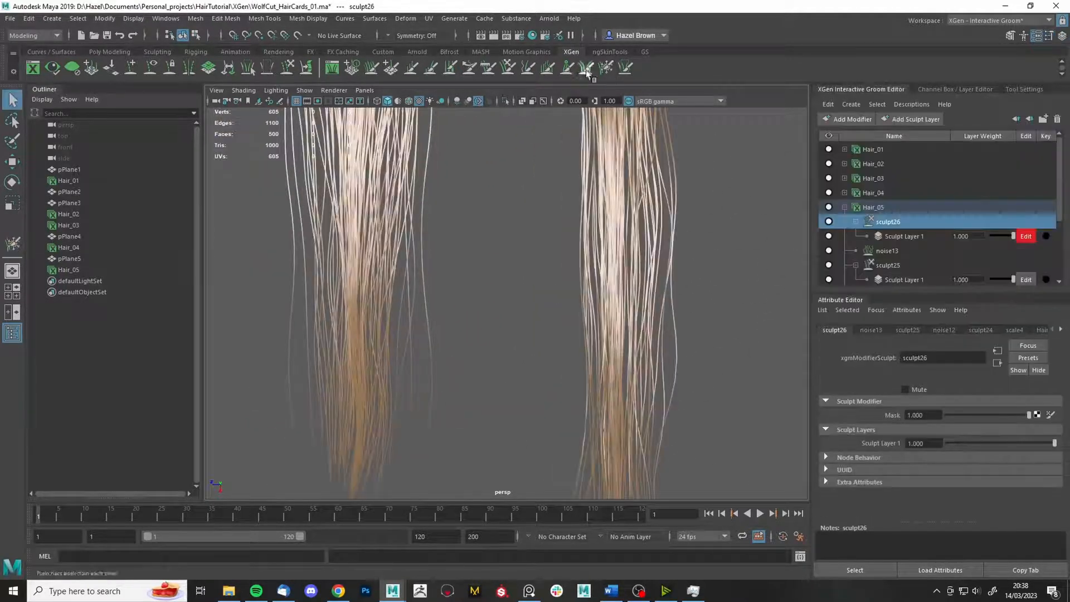
pyautogui.hotkey('ctrl', 'f')
pyautogui.moveTo(617, 211); pyautogui.dragTo(618, 229)
pyautogui.scroll(-3, 619, 229)
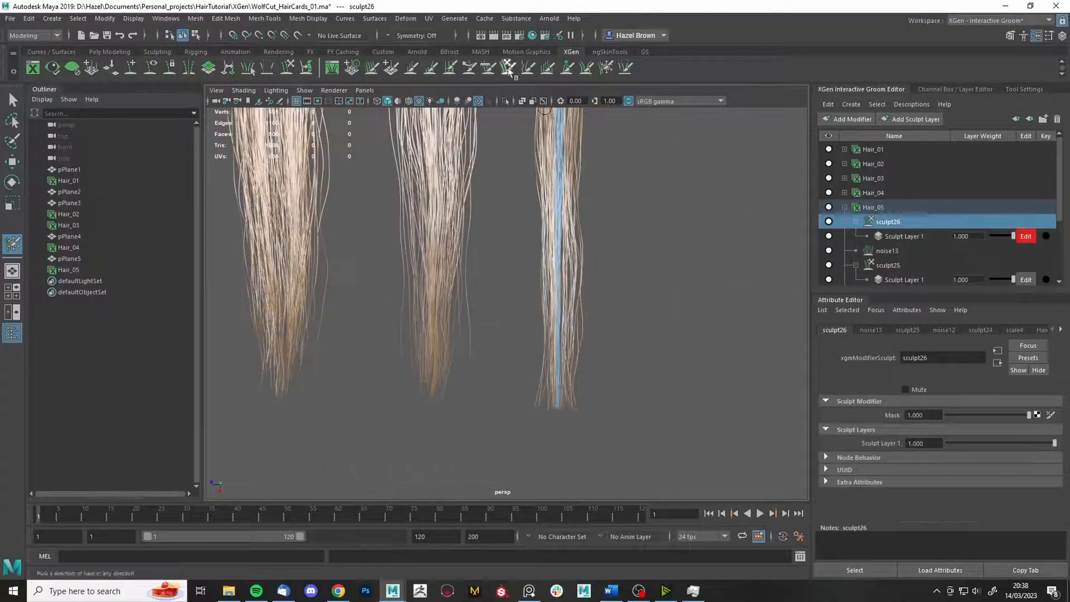
pyautogui.hotkey('ctrl', 'g')
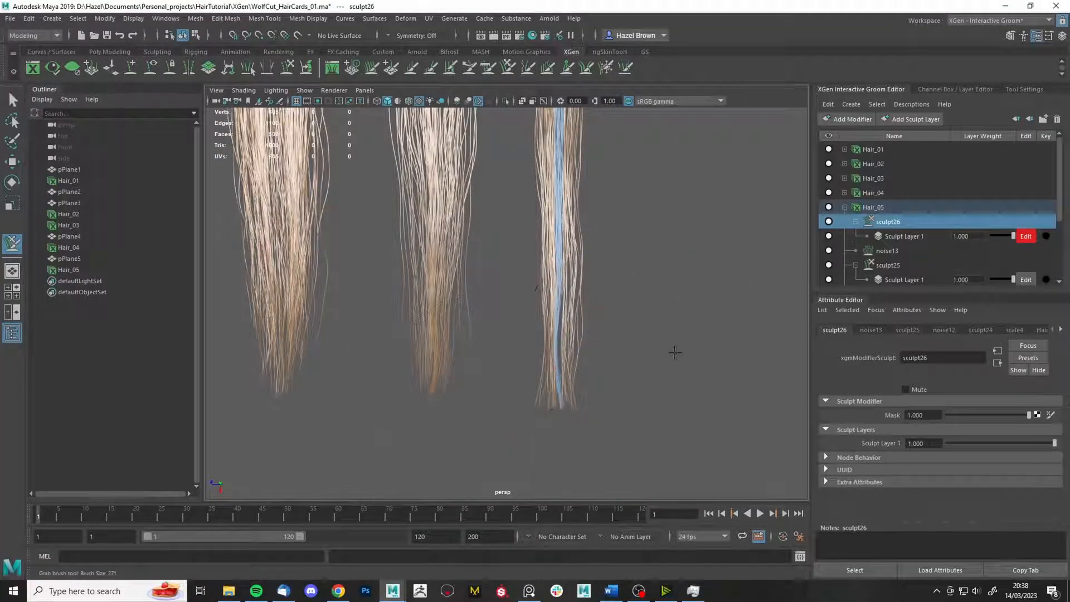
# - Unfreeze all strands again and return to Hair_05's modifier list in the Groom Editor
pyautogui.keyDown('alt'); pyautogui.moveTo(676, 353); pyautogui.dragTo(490, 199); pyautogui.keyUp('alt')
pyautogui.keyDown('alt'); pyautogui.moveTo(633, 179); pyautogui.dragTo(637, 159); pyautogui.keyUp('alt')
pyautogui.scroll(-4, 638, 159)
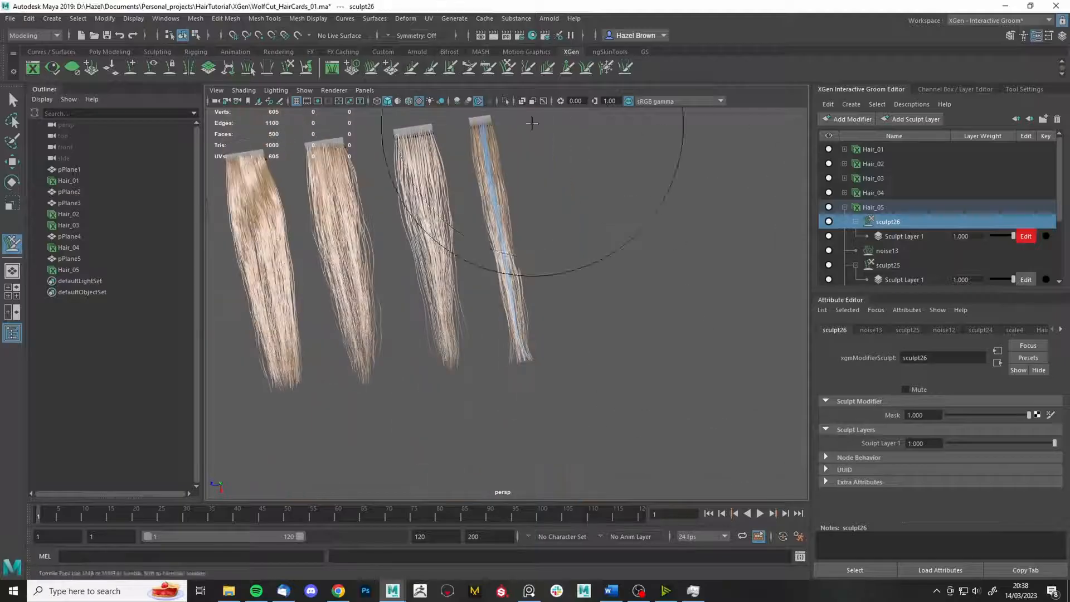
pyautogui.hotkey('ctrl', 'f')
pyautogui.click(1025, 90)
pyautogui.click(913, 179)
pyautogui.press('q')
pyautogui.scroll(3, 789, 254)
pyautogui.click(861, 89)
pyautogui.click(852, 119)
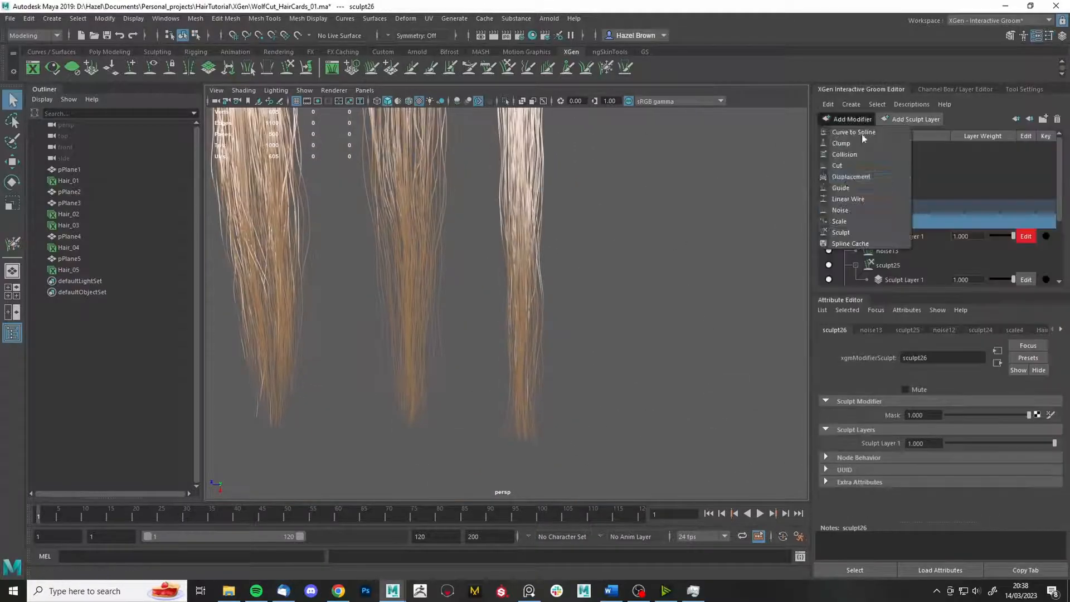
# - Add a cut modifier with a Noise-texture mask and amount 10, then a sculpt layer above it
pyautogui.click(872, 165)
pyautogui.click(1030, 442)
pyautogui.click(424, 235)
pyautogui.write('noise')
pyautogui.click(460, 251)
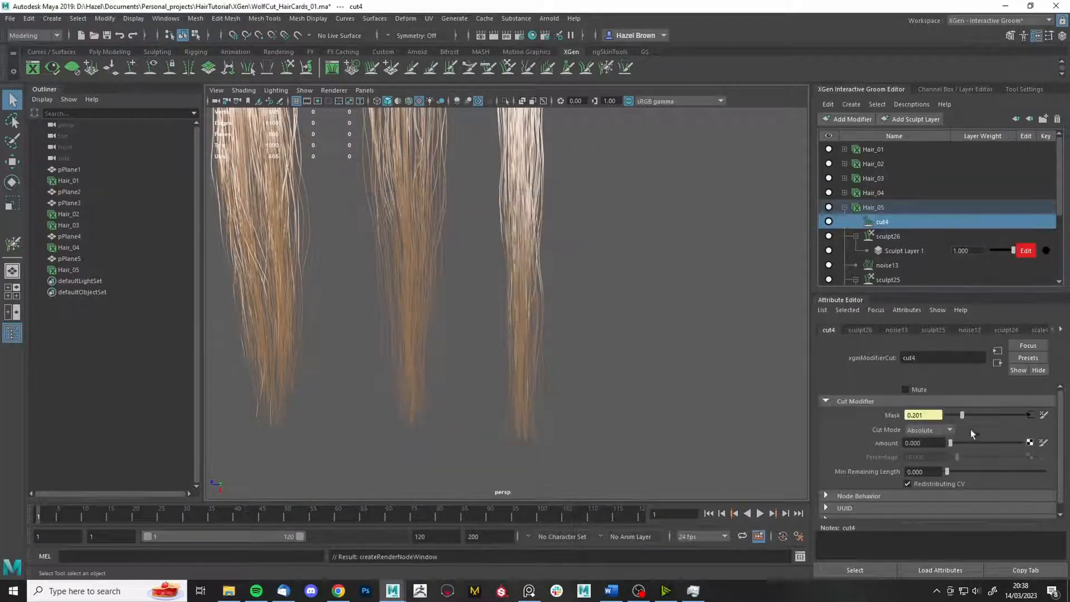
pyautogui.moveTo(1008, 446); pyautogui.dragTo(1023, 446)
pyautogui.click(852, 119)
pyautogui.click(870, 231)
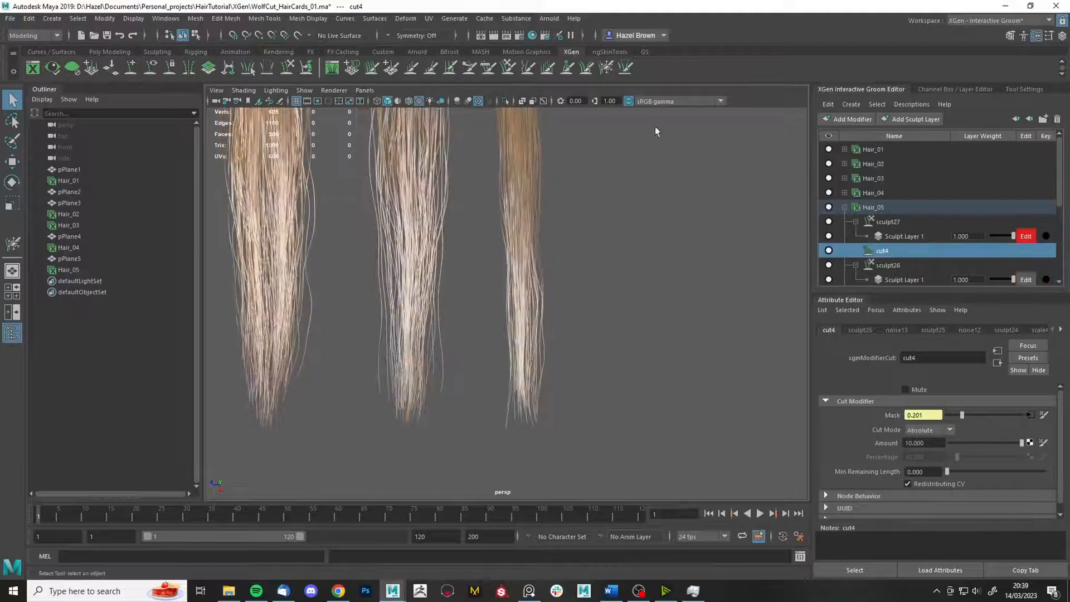
# - Adjust the tip lengths of the right hair card with the Length brush
pyautogui.click(431, 67)
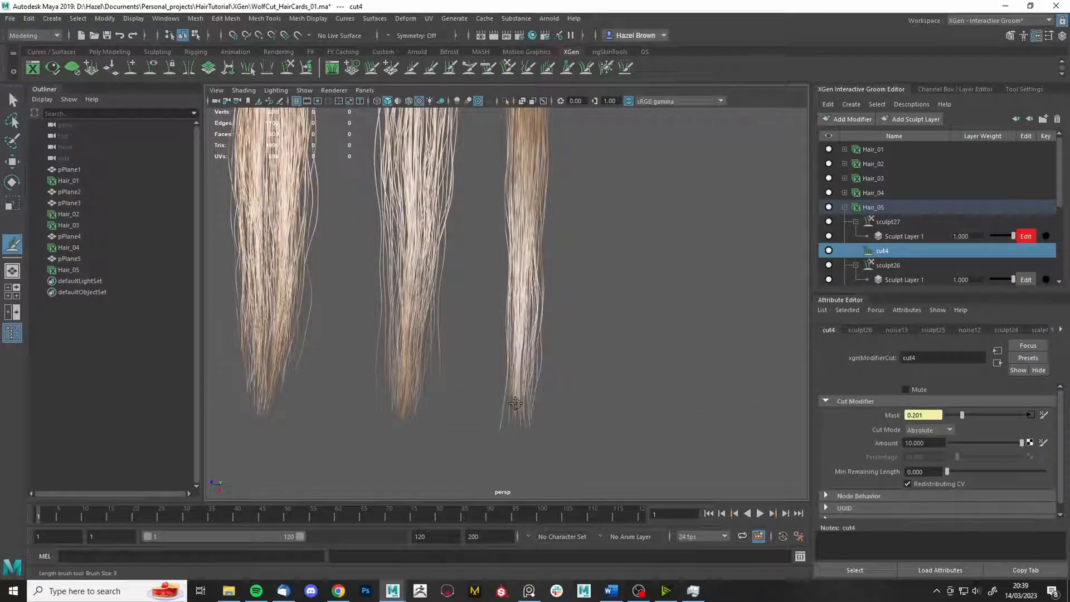
pyautogui.moveTo(515, 403); pyautogui.dragTo(533, 419)
pyautogui.keyDown('alt'); pyautogui.moveTo(516, 403); pyautogui.dragTo(496, 334, button='middle'); pyautogui.keyUp('alt')
pyautogui.keyDown('alt'); pyautogui.moveTo(495, 334); pyautogui.dragTo(611, 306, button='right'); pyautogui.keyUp('alt')
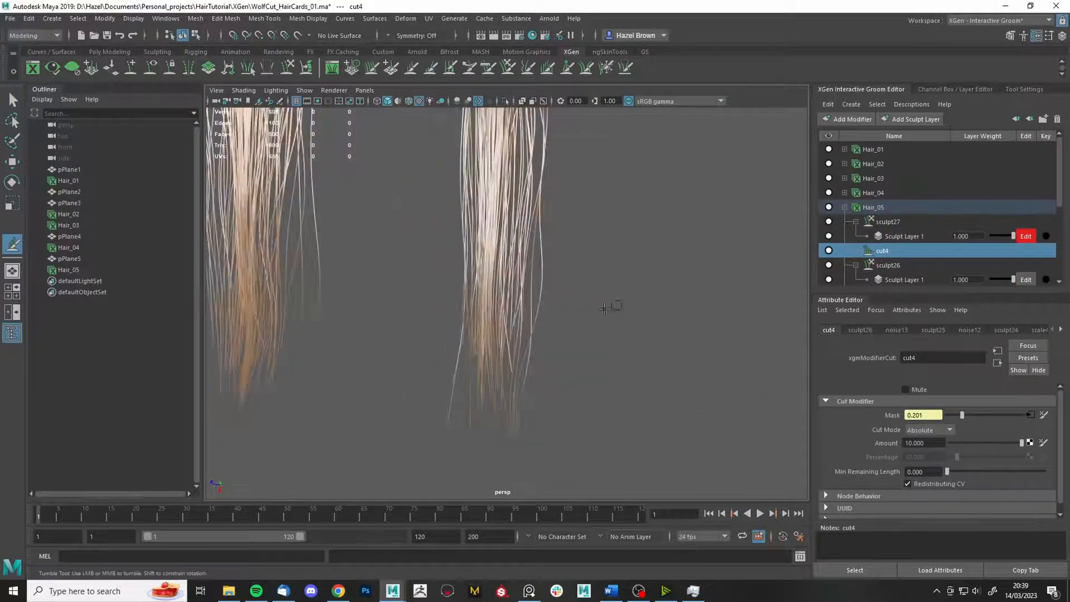
pyautogui.keyDown('alt'); pyautogui.moveTo(685, 257); pyautogui.dragTo(570, 246, button='right'); pyautogui.keyUp('alt')
# - Freeze the right card's edge strands and grab its outer tips outward
pyautogui.click(606, 67)
pyautogui.moveTo(487, 266); pyautogui.dragTo(487, 217)
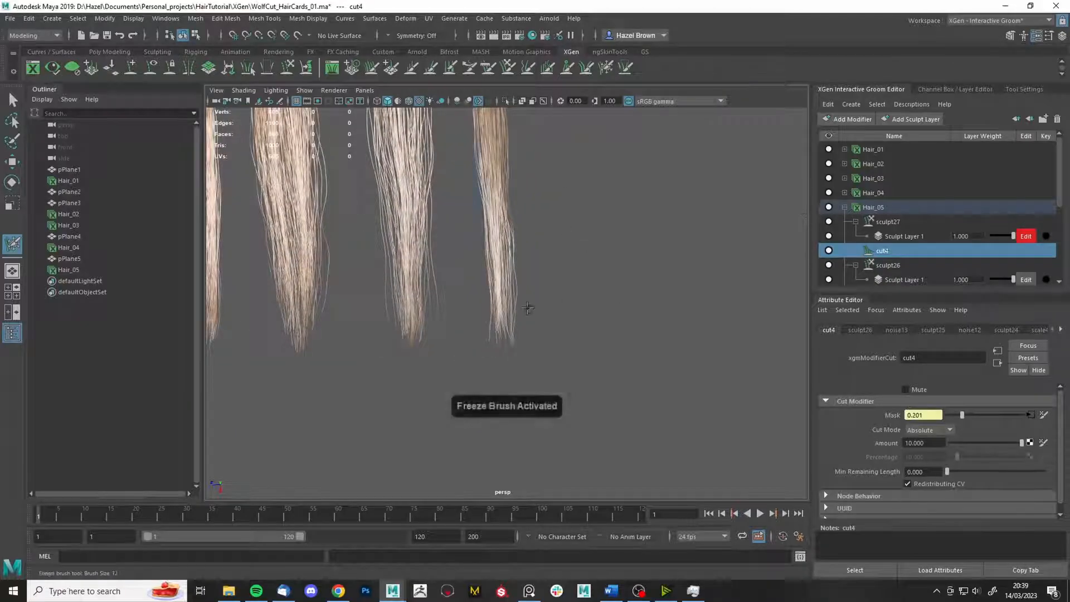
pyautogui.keyDown('alt'); pyautogui.moveTo(528, 306); pyautogui.dragTo(608, 290, button='right'); pyautogui.keyUp('alt')
pyautogui.click(508, 67)
pyautogui.moveTo(527, 319); pyautogui.dragTo(604, 291)
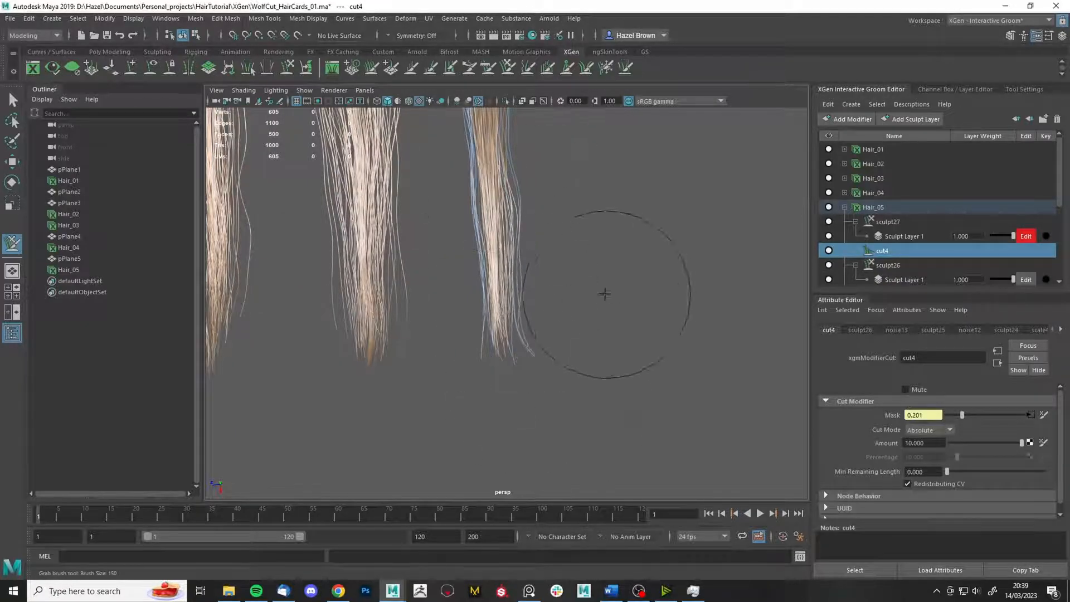
pyautogui.moveTo(474, 387); pyautogui.dragTo(396, 360)
pyautogui.moveTo(478, 330); pyautogui.dragTo(406, 322)
pyautogui.moveTo(436, 271); pyautogui.dragTo(499, 277)
# - Shrink the grab brush, reframe the right card, and undo a stray grab stroke
pyautogui.keyDown('alt'); pyautogui.moveTo(593, 246); pyautogui.dragTo(626, 334, button='middle'); pyautogui.keyUp('alt')
pyautogui.keyDown('alt'); pyautogui.moveTo(642, 336); pyautogui.dragTo(561, 465, button='right'); pyautogui.keyUp('alt')
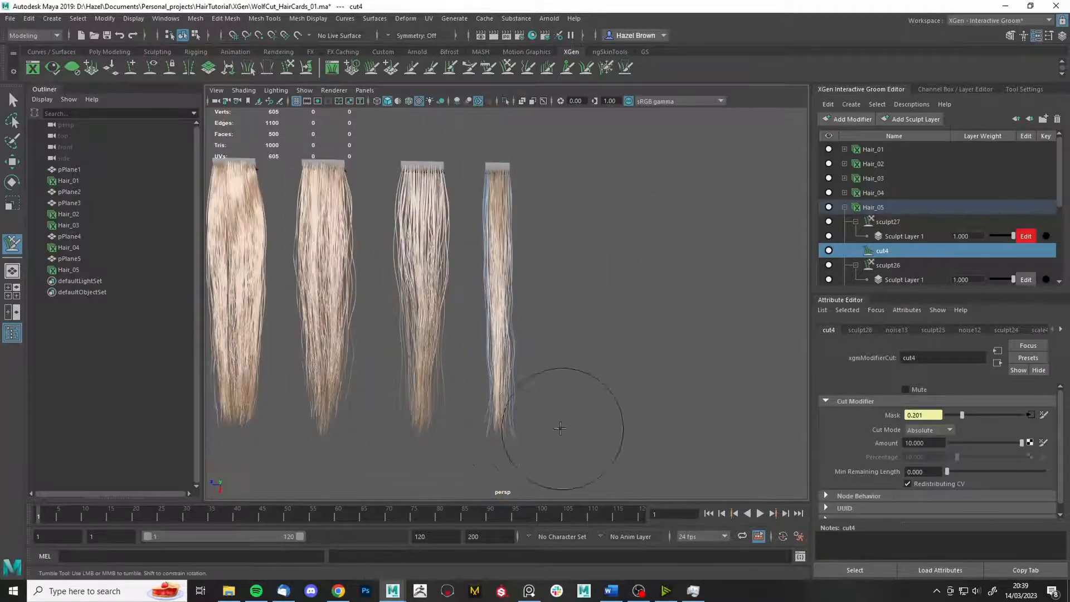
pyautogui.keyDown('alt'); pyautogui.moveTo(594, 231); pyautogui.dragTo(626, 333); pyautogui.keyUp('alt')
pyautogui.keyDown('alt'); pyautogui.moveTo(599, 211); pyautogui.dragTo(444, 292, button='right'); pyautogui.keyUp('alt')
pyautogui.keyDown('alt'); pyautogui.moveTo(422, 285); pyautogui.dragTo(604, 316); pyautogui.keyUp('alt')
pyautogui.keyDown('alt'); pyautogui.moveTo(441, 335); pyautogui.dragTo(538, 313, button='right'); pyautogui.keyUp('alt')
pyautogui.keyDown('alt'); pyautogui.moveTo(524, 312); pyautogui.dragTo(490, 326); pyautogui.keyUp('alt')
pyautogui.moveTo(446, 360); pyautogui.dragTo(413, 370)
pyautogui.hotkey('ctrl', 'z')
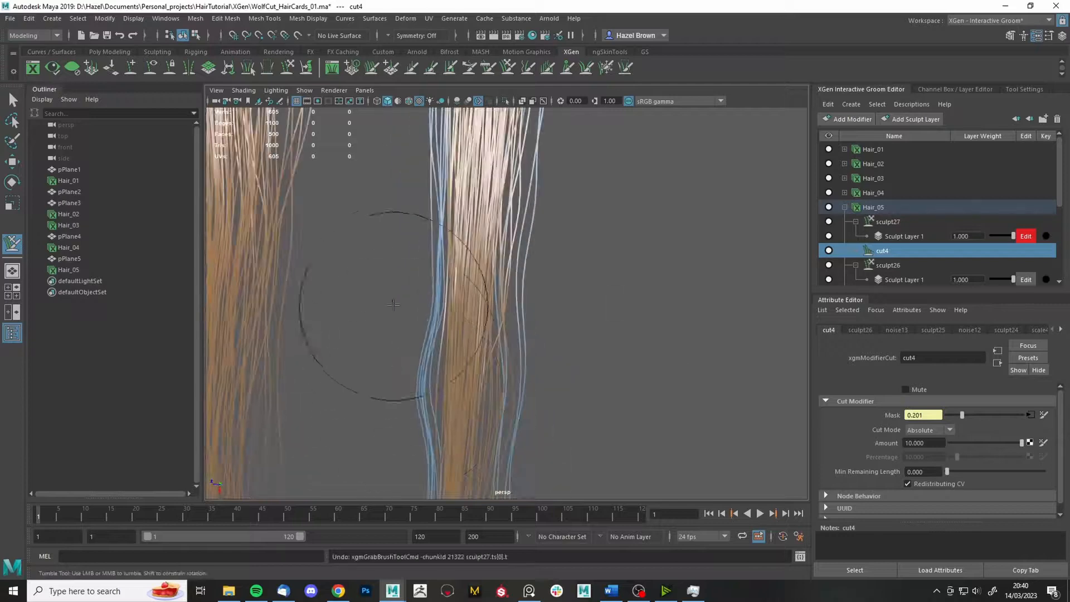
# - On sculpt27, grab the right card's left strands, unfreeze all strands, and save the scene
pyautogui.click(909, 223)
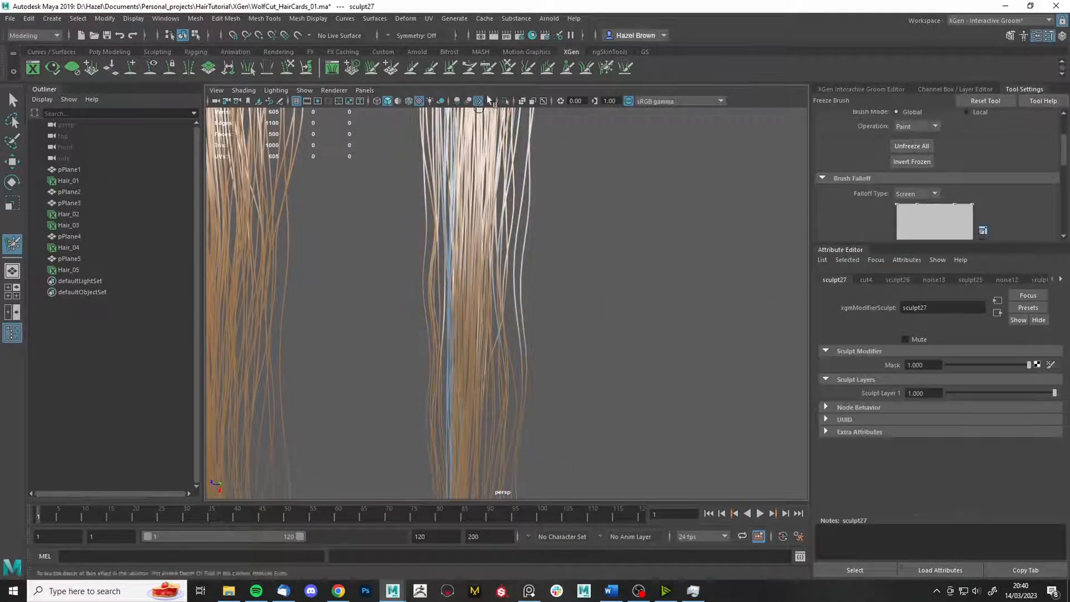
pyautogui.click(489, 67)
pyautogui.moveTo(368, 385); pyautogui.dragTo(330, 267)
pyautogui.keyDown('alt'); pyautogui.moveTo(334, 463); pyautogui.dragTo(273, 435, button='right'); pyautogui.keyUp('alt')
pyautogui.press('q')
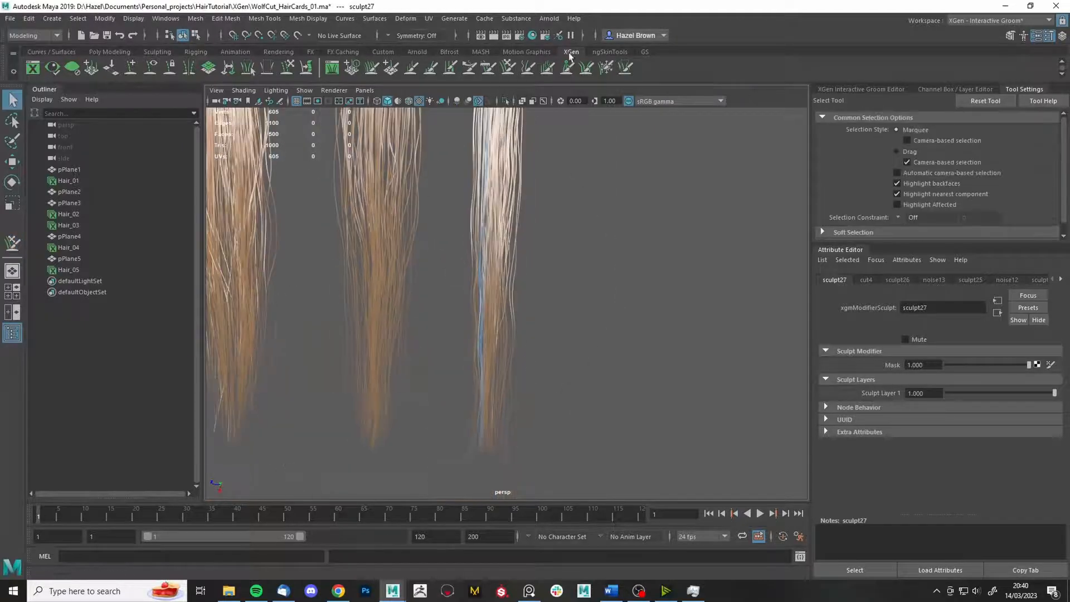
pyautogui.click(606, 67)
pyautogui.click(908, 145)
pyautogui.press('q')
pyautogui.keyDown('alt'); pyautogui.moveTo(742, 313); pyautogui.dragTo(658, 335, button='right'); pyautogui.keyUp('alt')
pyautogui.moveTo(658, 334)
pyautogui.keyDown('alt'); pyautogui.mouseDown()
pyautogui.moveTo(710, 327)
pyautogui.moveTo(671, 332)
pyautogui.moveTo(669, 301)
pyautogui.mouseUp(); pyautogui.keyUp('alt')
pyautogui.hotkey('ctrl', 's')
# - Zoom onto the hair tips and pull the right card's edge strands outward with Grab
pyautogui.click(861, 89)
pyautogui.click(569, 69)
pyautogui.keyDown('alt'); pyautogui.moveTo(725, 312); pyautogui.dragTo(978, 232, button='right'); pyautogui.keyUp('alt')
pyautogui.keyDown('alt'); pyautogui.moveTo(783, 273); pyautogui.dragTo(745, 229, button='middle'); pyautogui.keyUp('alt')
pyautogui.click(606, 67)
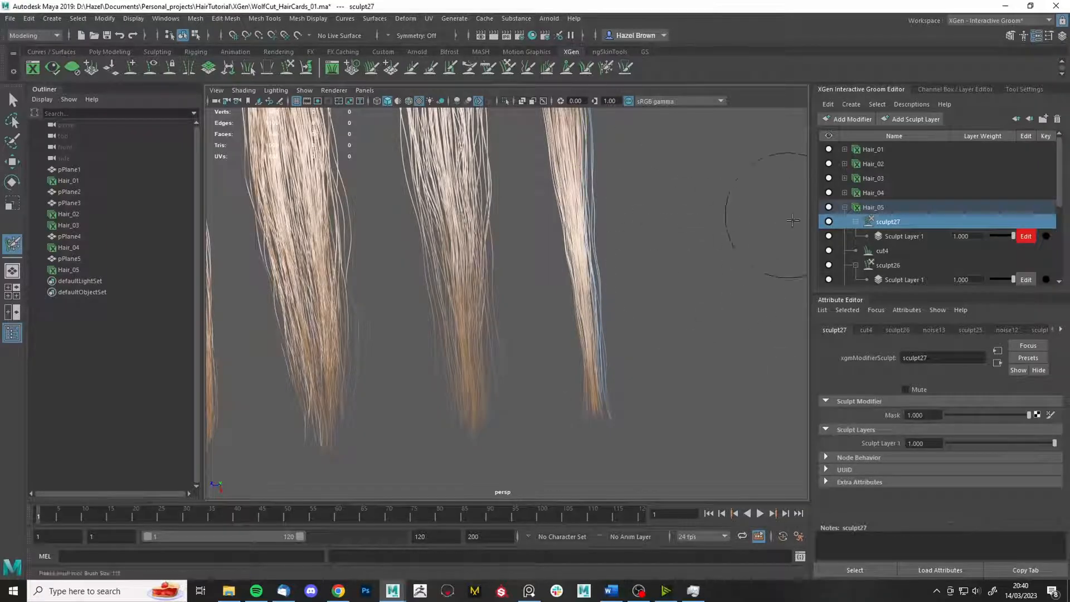
pyautogui.click(508, 67)
pyautogui.moveTo(647, 237)
pyautogui.mouseDown()
pyautogui.moveTo(664, 239)
pyautogui.moveTo(711, 203)
pyautogui.mouseUp()
pyautogui.moveTo(726, 339); pyautogui.dragTo(738, 335)
pyautogui.click(606, 67)
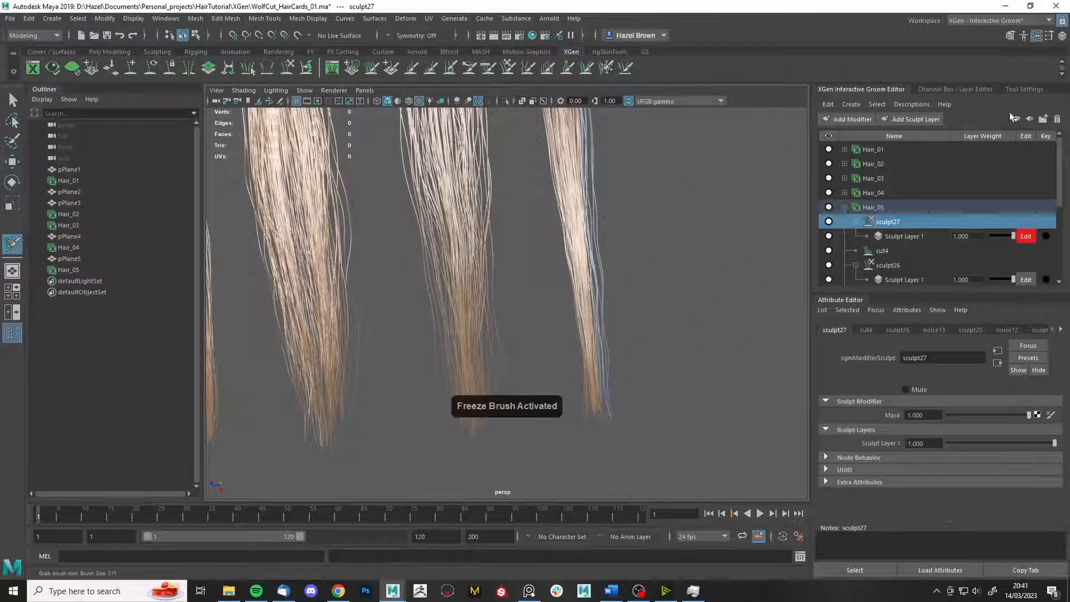
pyautogui.click(1025, 89)
pyautogui.click(508, 67)
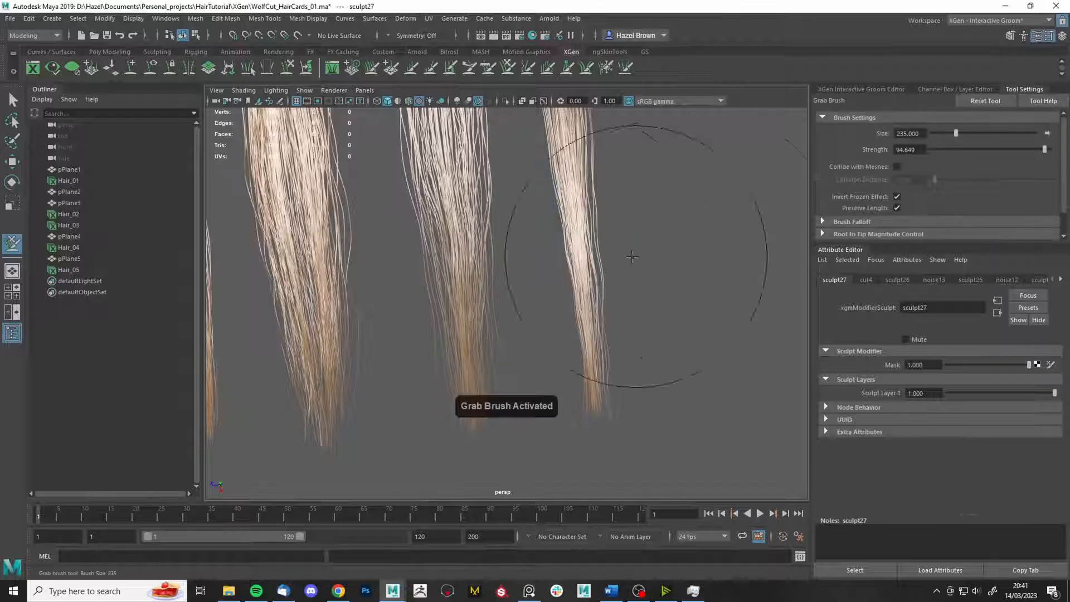
# - Unfreeze all frozen strands and view the whole row of hair cards
pyautogui.keyDown('alt'); pyautogui.moveTo(511, 340); pyautogui.dragTo(520, 361); pyautogui.keyUp('alt')
pyautogui.keyDown('alt'); pyautogui.moveTo(480, 184); pyautogui.dragTo(450, 307, button='middle'); pyautogui.keyUp('alt')
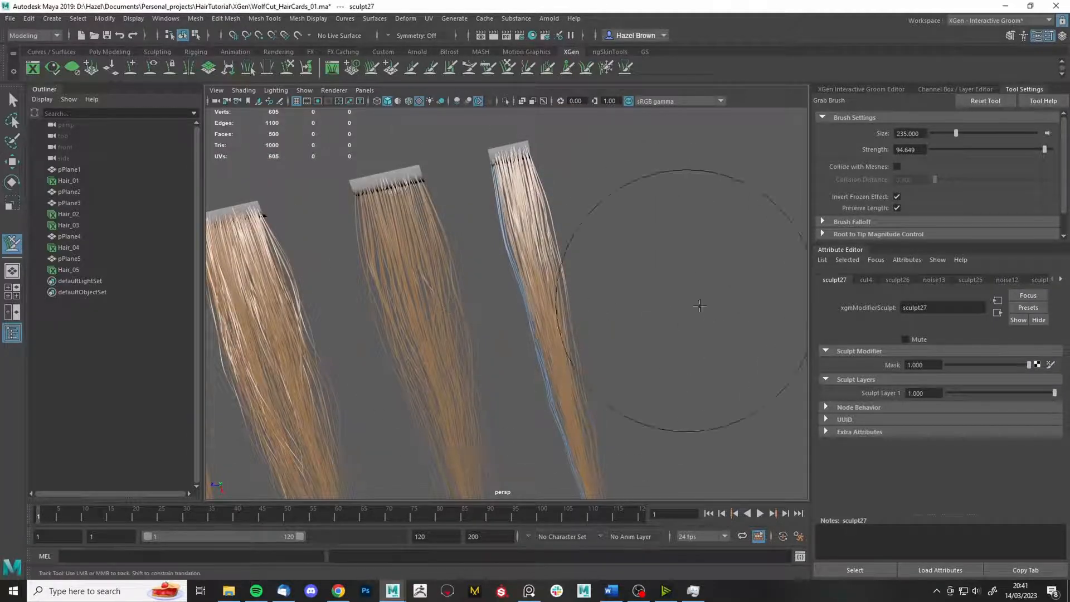
pyautogui.scroll(-4, 700, 303)
pyautogui.press('q')
pyautogui.click(606, 67)
pyautogui.press('q')
pyautogui.scroll(-2, 691, 307)
pyautogui.moveTo(688, 308)
pyautogui.keyDown('alt'); pyautogui.mouseDown()
pyautogui.moveTo(622, 305)
pyautogui.moveTo(712, 335)
pyautogui.moveTo(714, 282)
pyautogui.moveTo(698, 318)
pyautogui.moveTo(723, 331)
pyautogui.moveTo(720, 347)
pyautogui.mouseUp(); pyautogui.keyUp('alt')
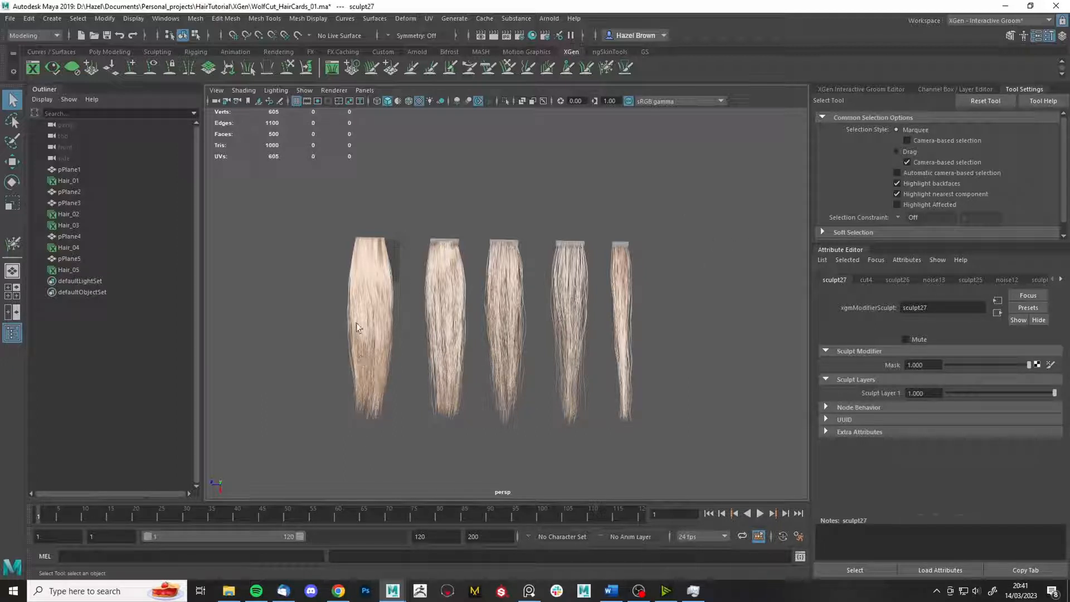
# - Browse the PureRef wolf-cut reference board, move it aside, and bring up the Orc Hair Breakdown page
pyautogui.hotkey('alt', 'Tab')
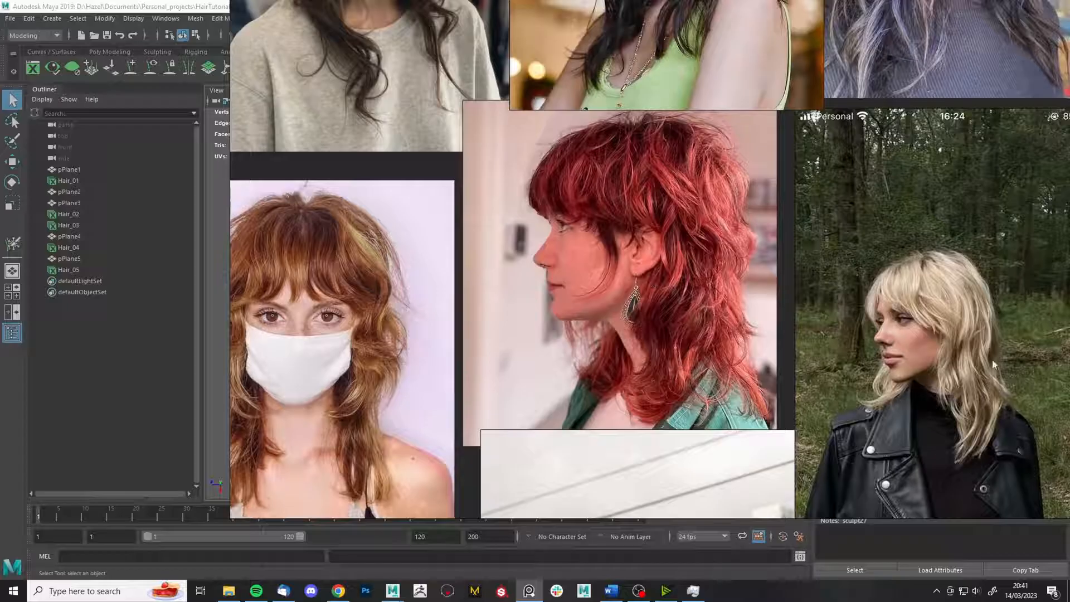
pyautogui.moveTo(974, 341); pyautogui.dragTo(878, 353, button='middle')
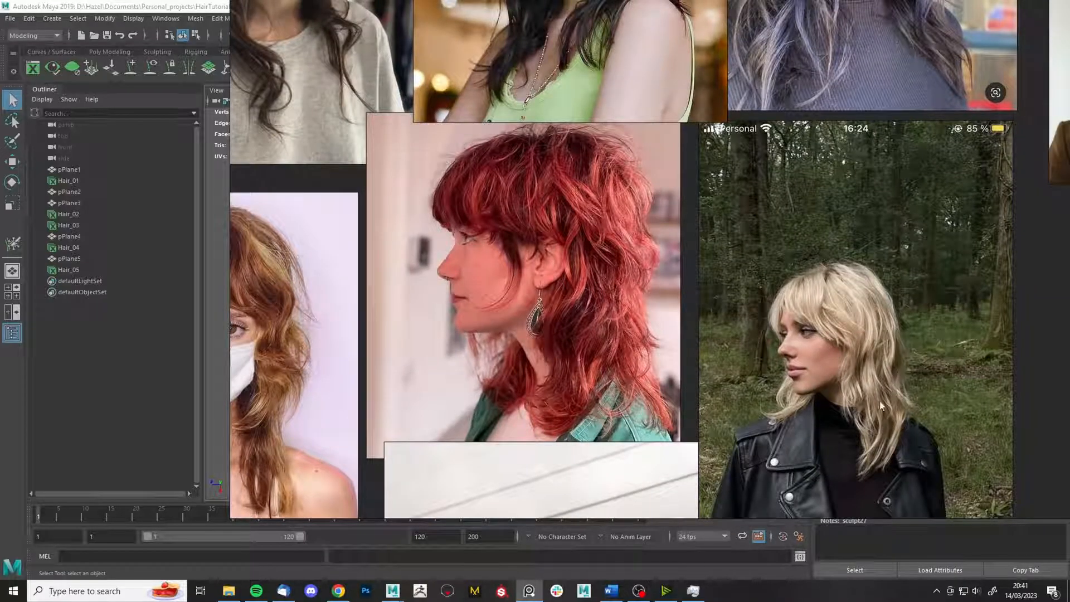
pyautogui.moveTo(807, 242); pyautogui.dragTo(881, 295, button='middle')
pyautogui.moveTo(885, 285); pyautogui.dragTo(1069, 323, button='right')
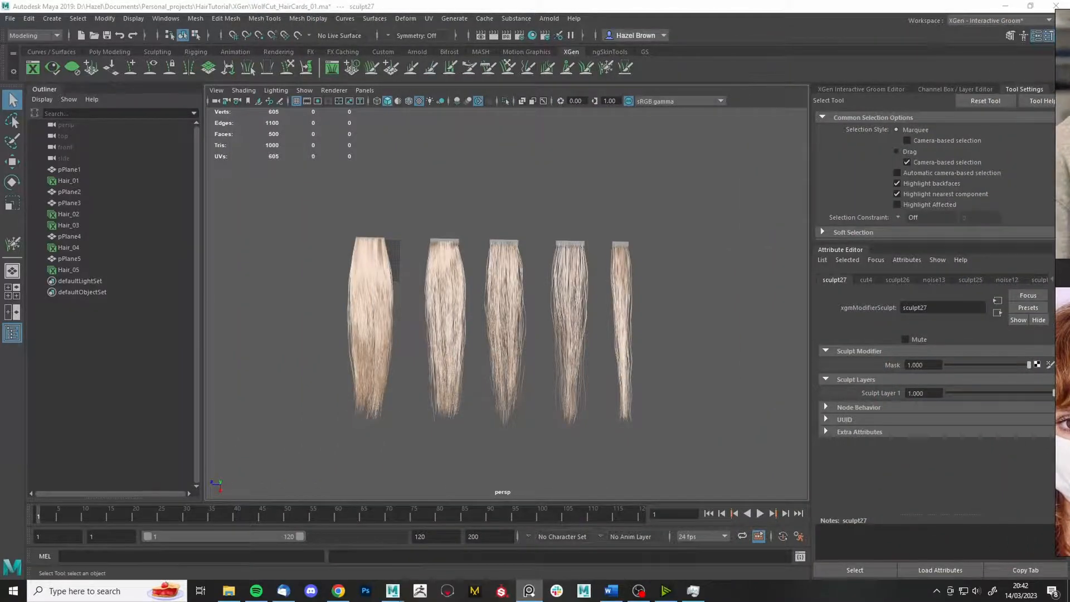
pyautogui.click(338, 591)
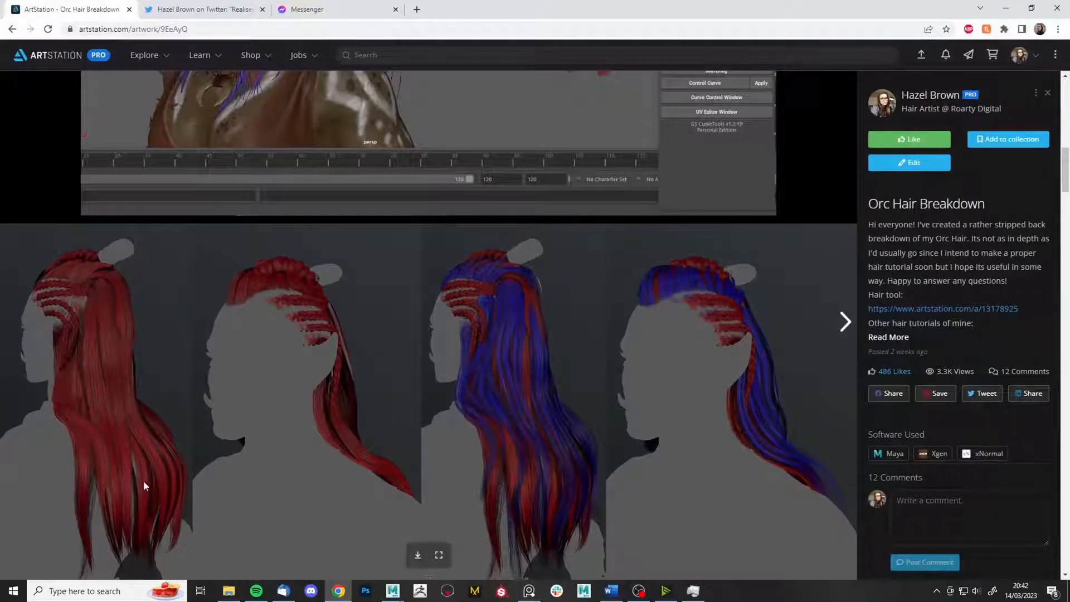
# - Scroll the Orc Hair Breakdown page, then switch back to the Maya scene
pyautogui.scroll(5, 143, 481)
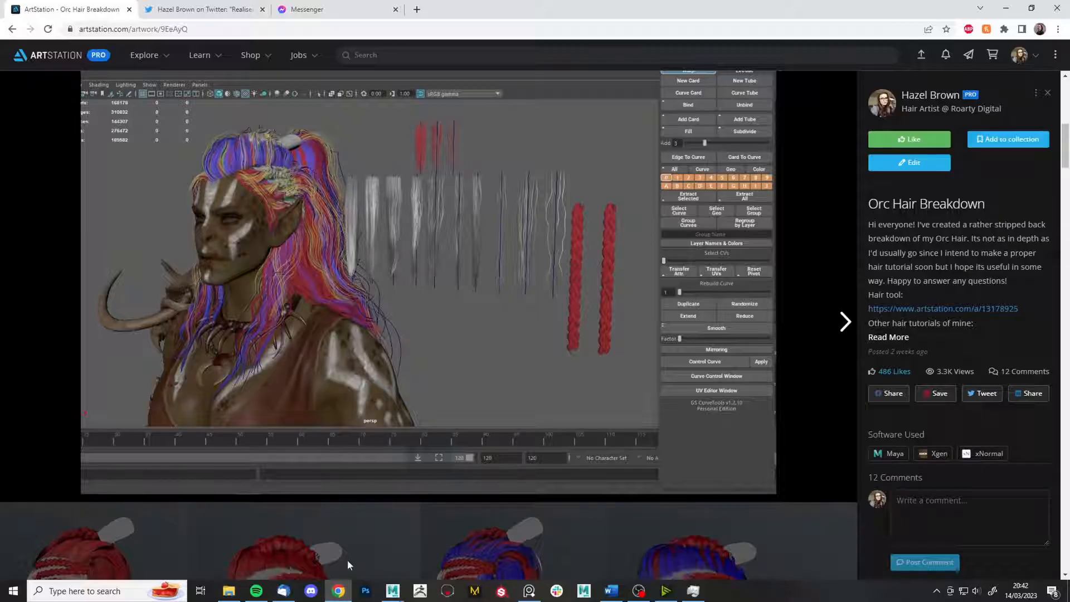
pyautogui.moveTo(396, 590)
pyautogui.click(454, 543)
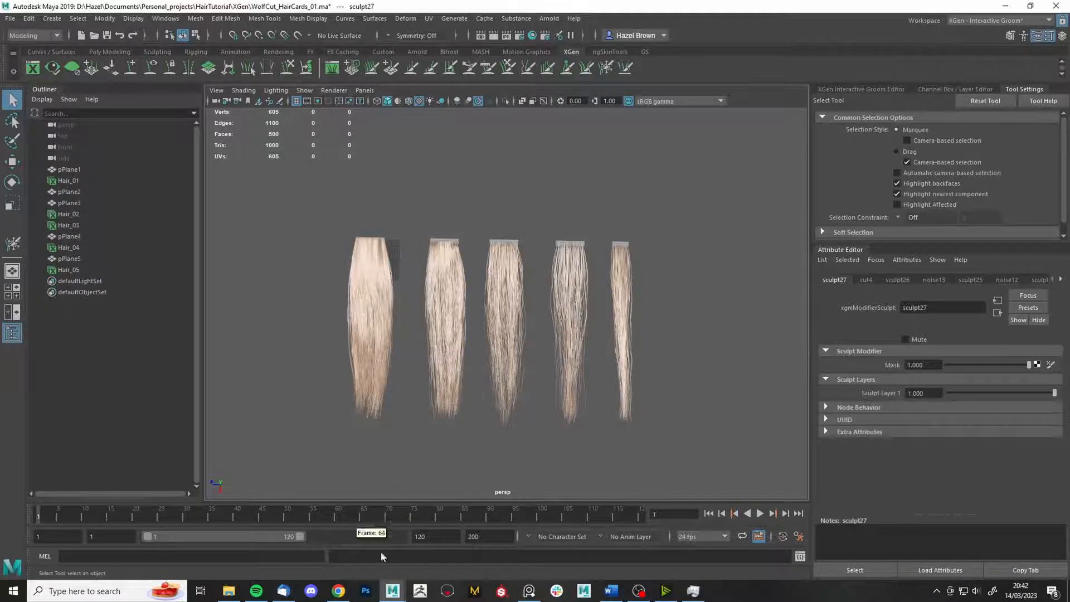
# - Reopen the Orc Hair Breakdown page, scroll through its colour-coded card layers, and return to Maya
pyautogui.click(338, 591)
pyautogui.scroll(-5, 275, 383)
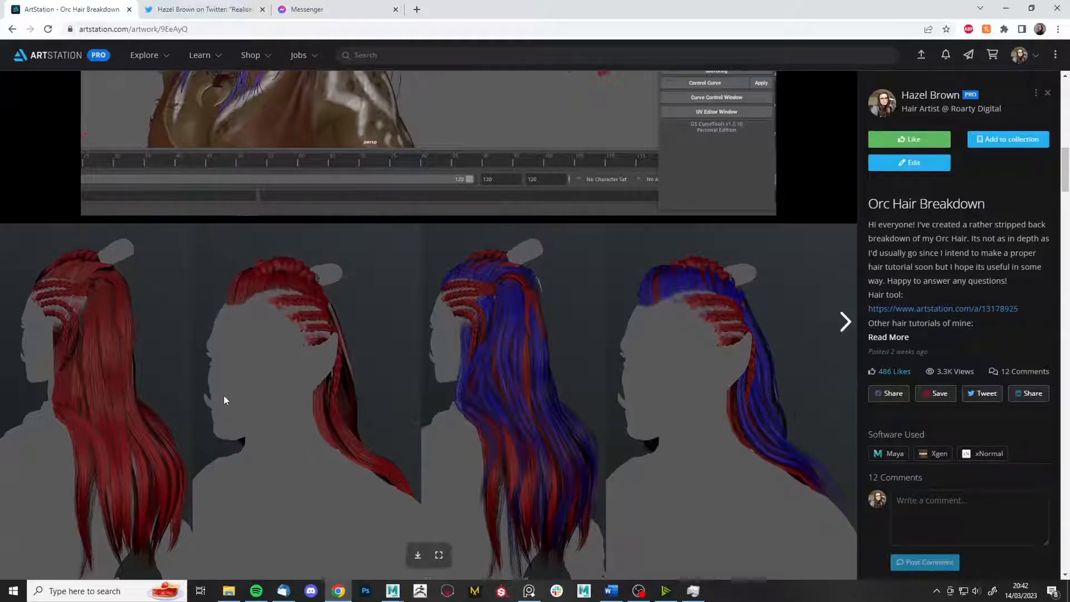
pyautogui.scroll(-7, 223, 396)
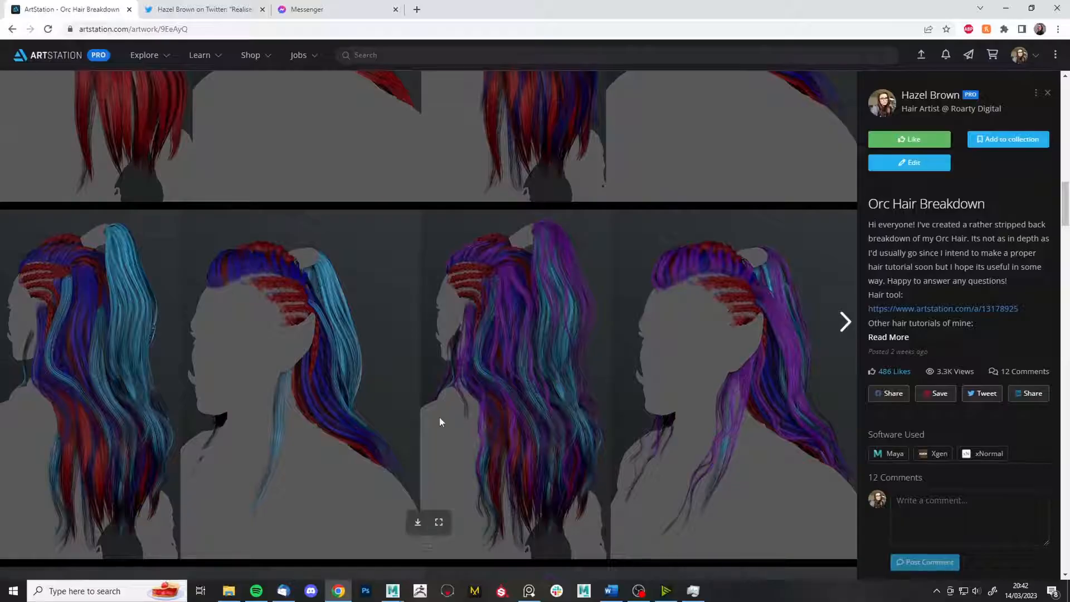
pyautogui.scroll(1, 440, 418)
pyautogui.moveTo(393, 591)
pyautogui.click(333, 544)
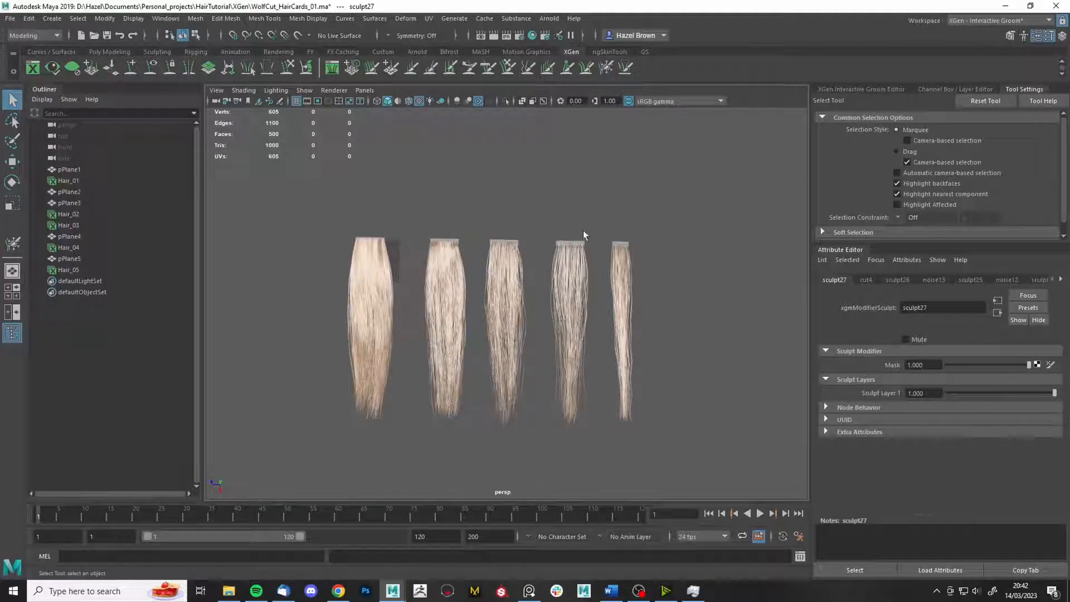
# - Re-centre on the hair cards, browse the PureRef board, and move it off screen
pyautogui.keyDown('alt'); pyautogui.moveTo(417, 392); pyautogui.dragTo(426, 310, button='middle'); pyautogui.keyUp('alt')
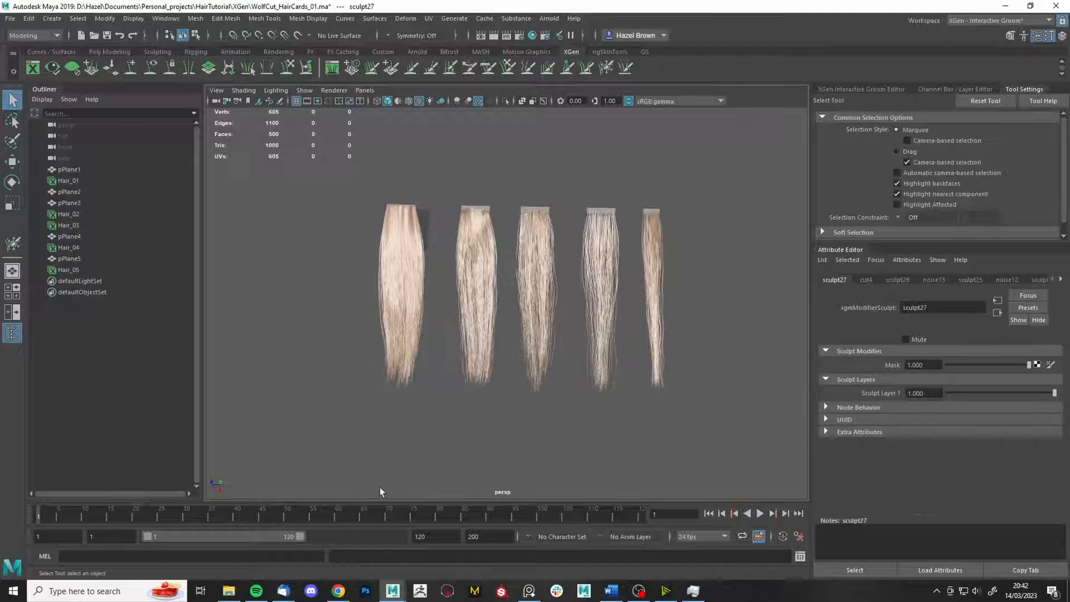
pyautogui.keyDown('alt'); pyautogui.moveTo(477, 285); pyautogui.dragTo(504, 322); pyautogui.keyUp('alt')
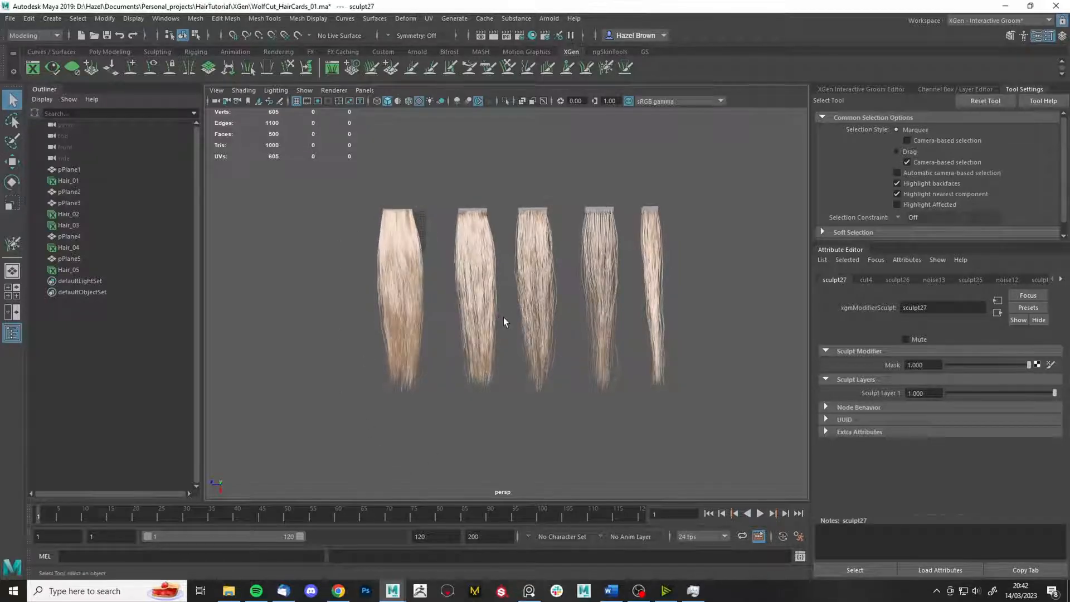
pyautogui.keyDown('alt'); pyautogui.moveTo(660, 255); pyautogui.dragTo(622, 257, button='middle'); pyautogui.keyUp('alt')
pyautogui.click(529, 591)
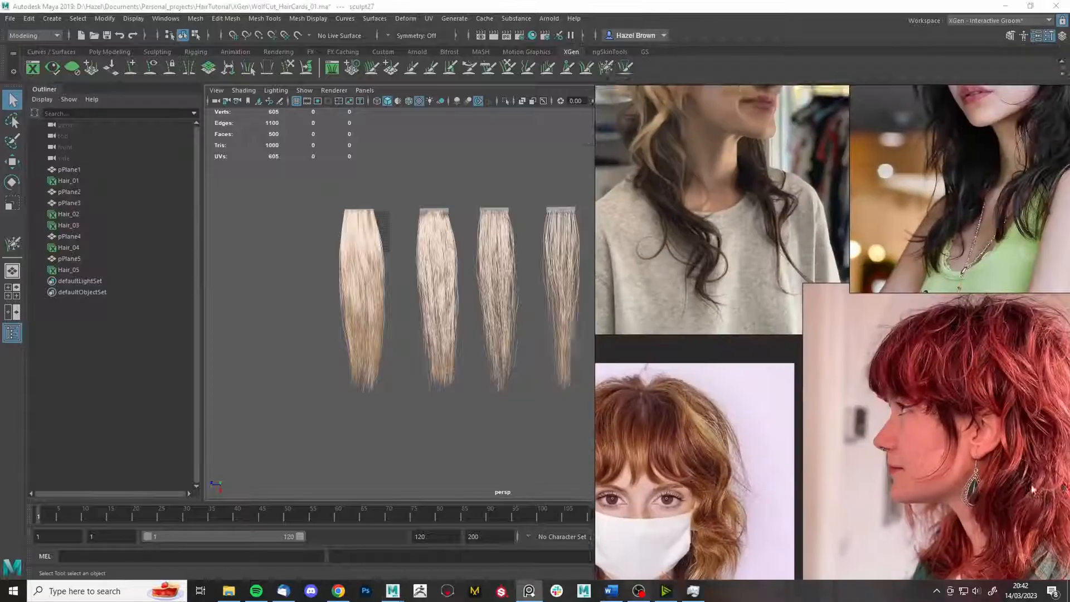
pyautogui.moveTo(1004, 436); pyautogui.dragTo(795, 338, button='right')
pyautogui.moveTo(867, 227); pyautogui.dragTo(601, 341, button='middle')
pyautogui.scroll(-3, 601, 341)
pyautogui.moveTo(724, 223); pyautogui.dragTo(656, 414, button='middle')
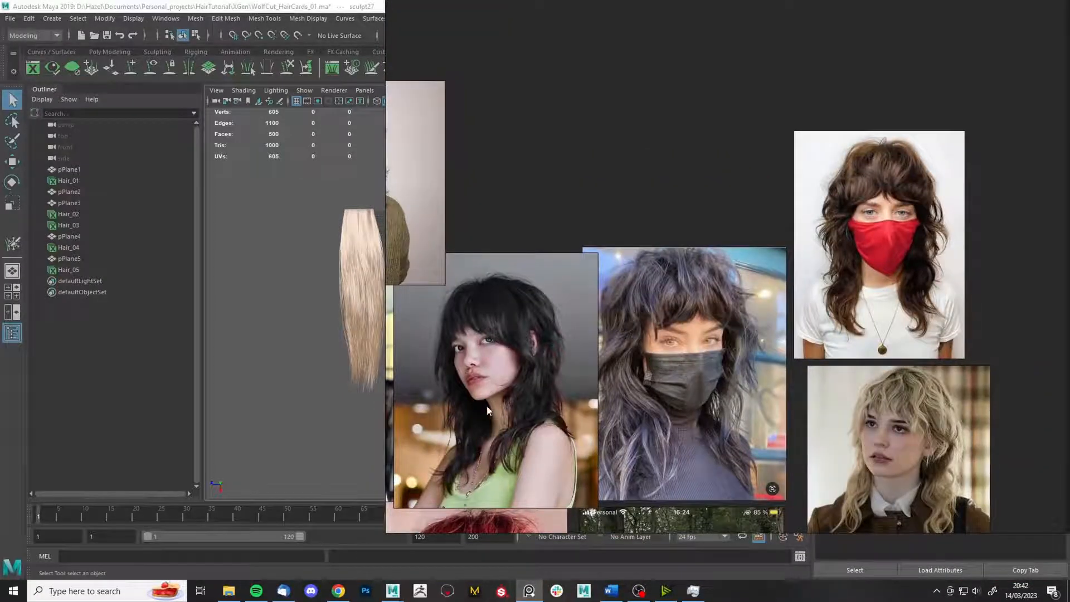
pyautogui.moveTo(487, 411); pyautogui.dragTo(1069, 341, button='right')
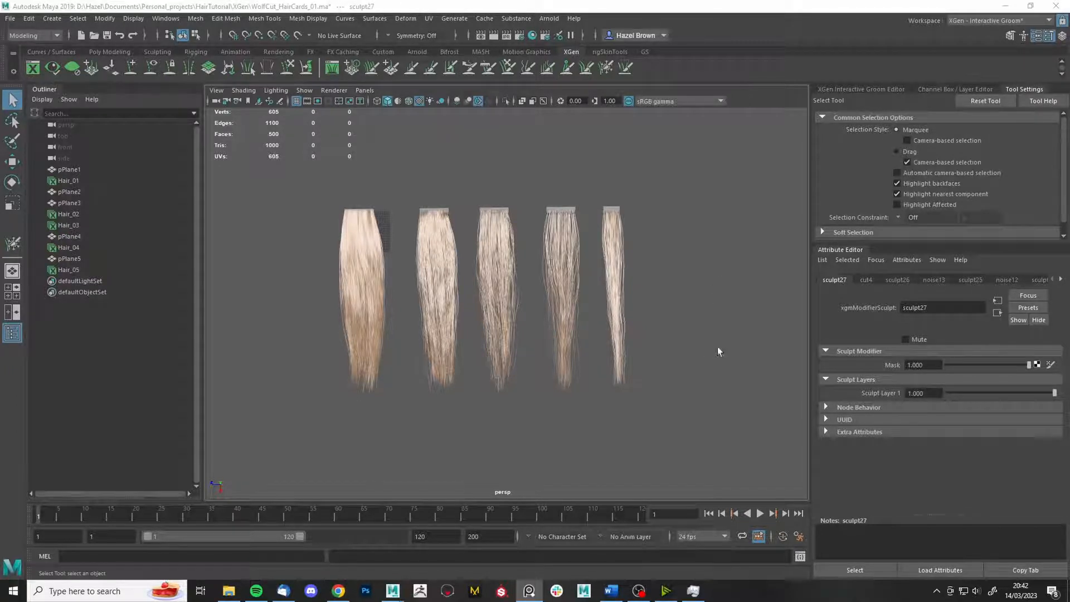
# - Frame a front view of the hair cards, then bring the Orc Hair Breakdown page back up
pyautogui.keyDown('alt'); pyautogui.moveTo(718, 347); pyautogui.dragTo(701, 349); pyautogui.keyUp('alt')
pyautogui.keyDown('alt'); pyautogui.moveTo(700, 349); pyautogui.dragTo(649, 349, button='right'); pyautogui.keyUp('alt')
pyautogui.keyDown('alt'); pyautogui.moveTo(649, 349); pyautogui.dragTo(609, 348, button='middle'); pyautogui.keyUp('alt')
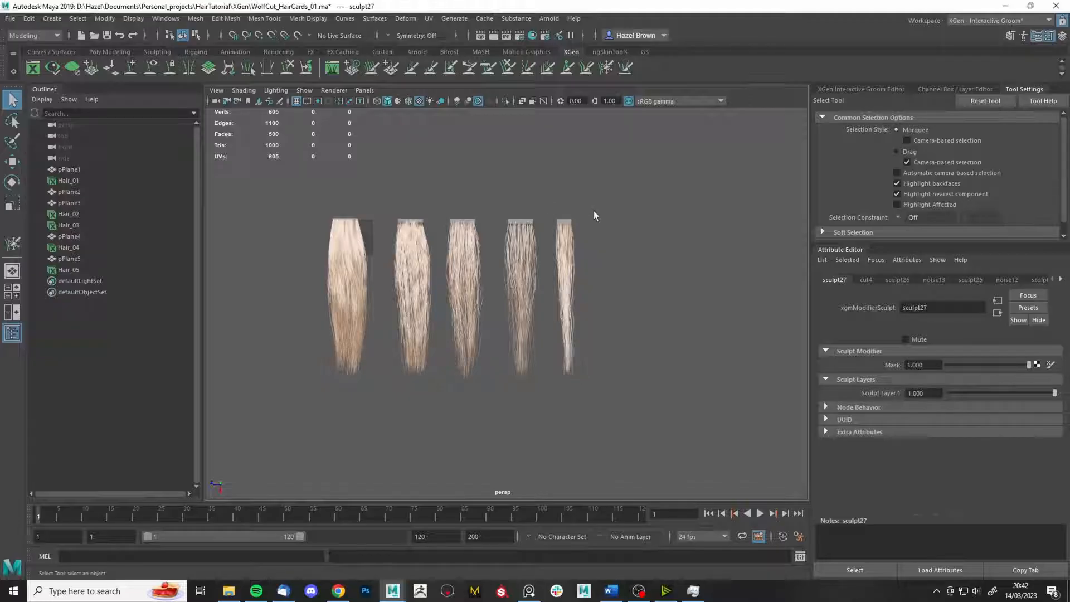
pyautogui.scroll(3, 594, 214)
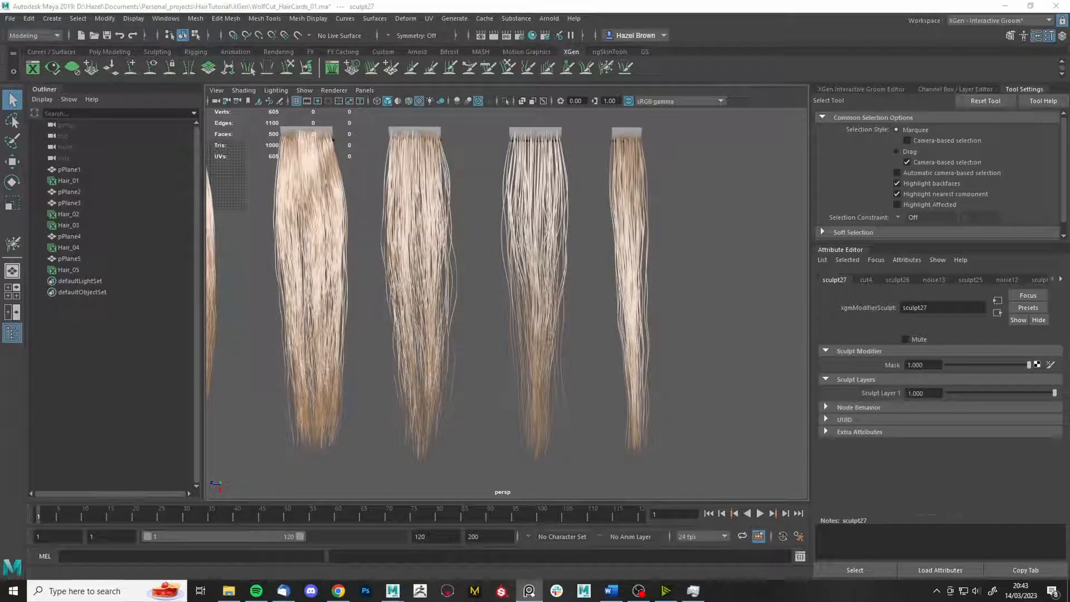
pyautogui.keyDown('alt'); pyautogui.moveTo(464, 217); pyautogui.dragTo(491, 213, button='middle'); pyautogui.keyUp('alt')
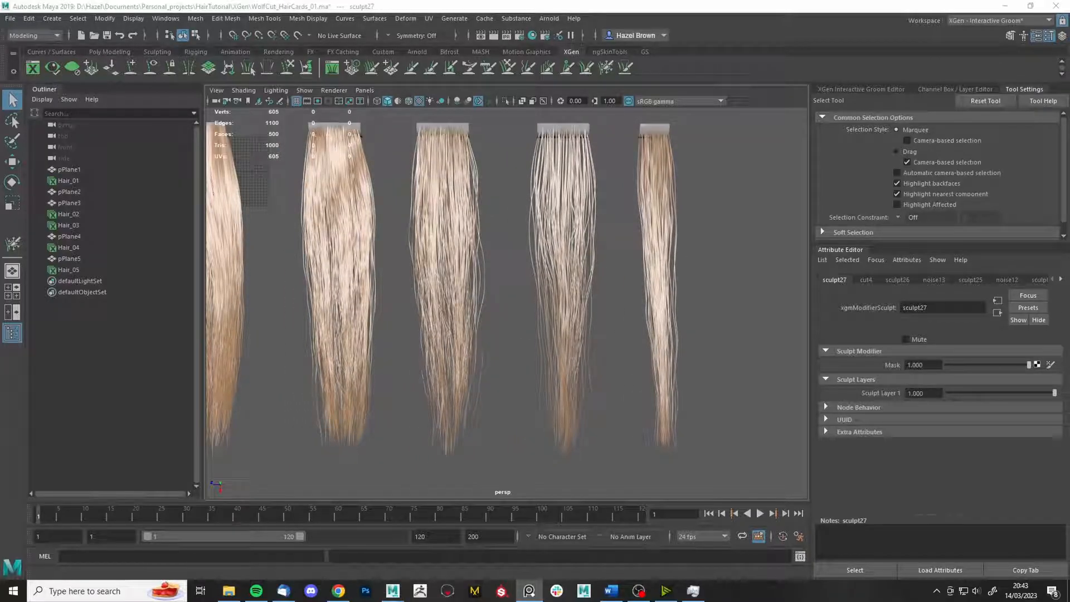
pyautogui.keyDown('alt'); pyautogui.moveTo(666, 174); pyautogui.dragTo(590, 182, button='middle'); pyautogui.keyUp('alt')
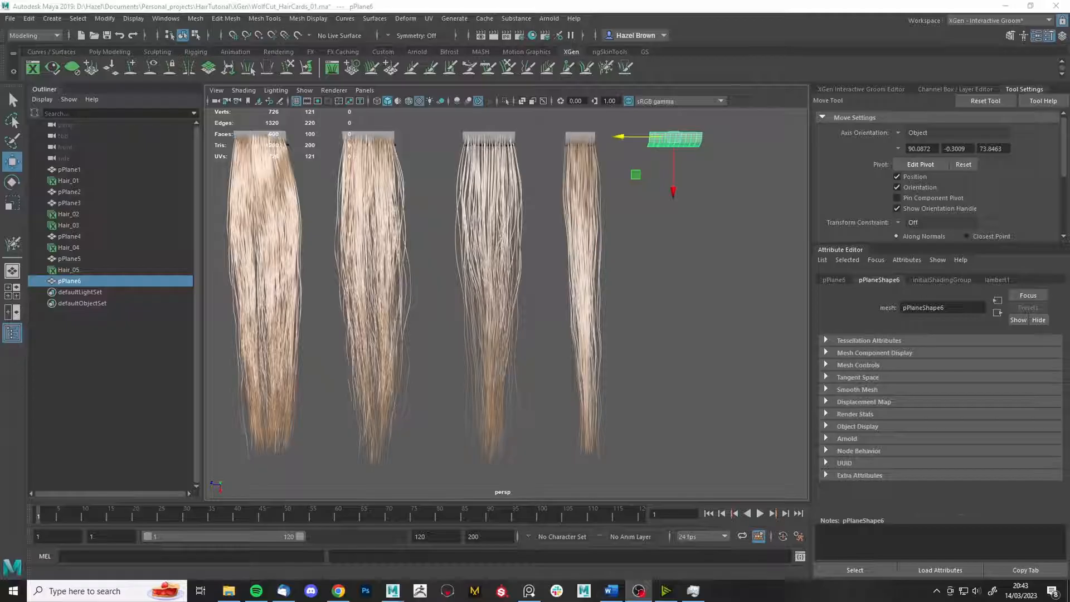
pyautogui.click(339, 590)
pyautogui.scroll(2, 378, 196)
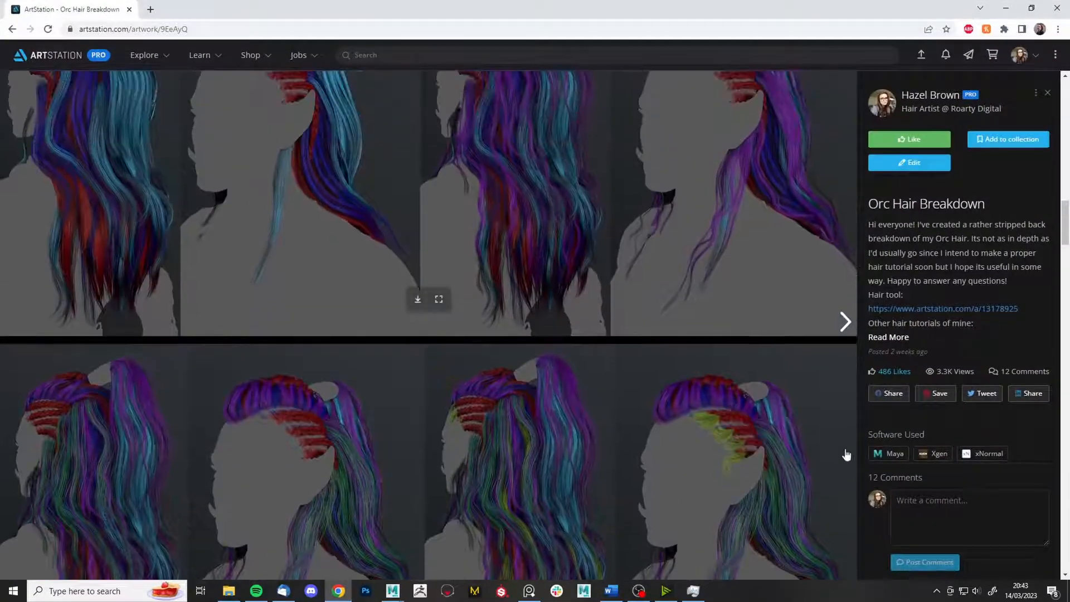
# - Scroll through the ponytail renders down to the colour-coded hair-card layers, then minimize the browser
pyautogui.scroll(-2, 115, 320)
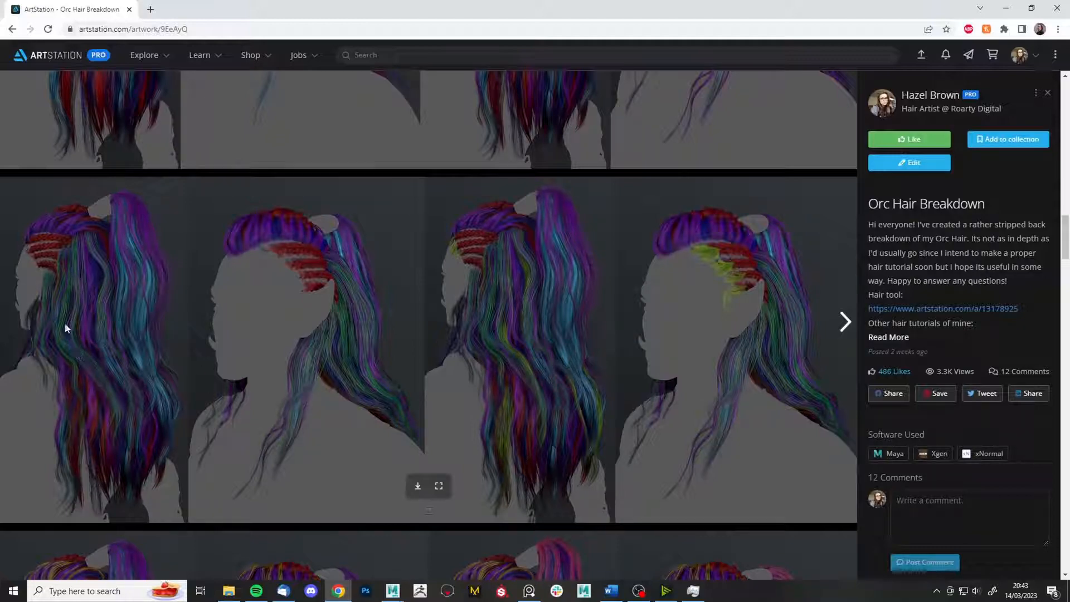
pyautogui.scroll(15, 89, 417)
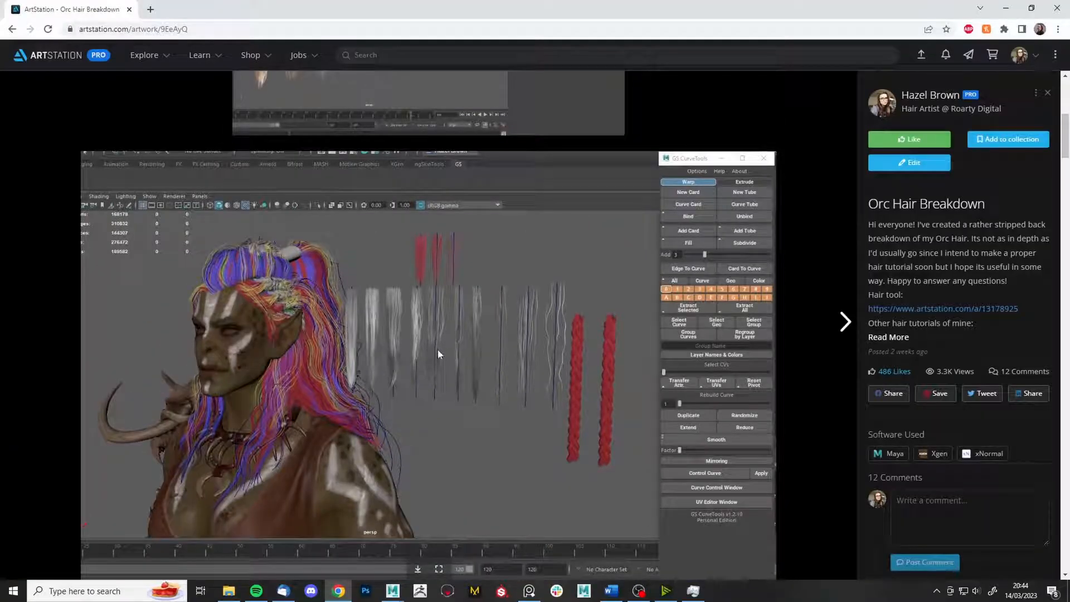
pyautogui.scroll(-10, 433, 340)
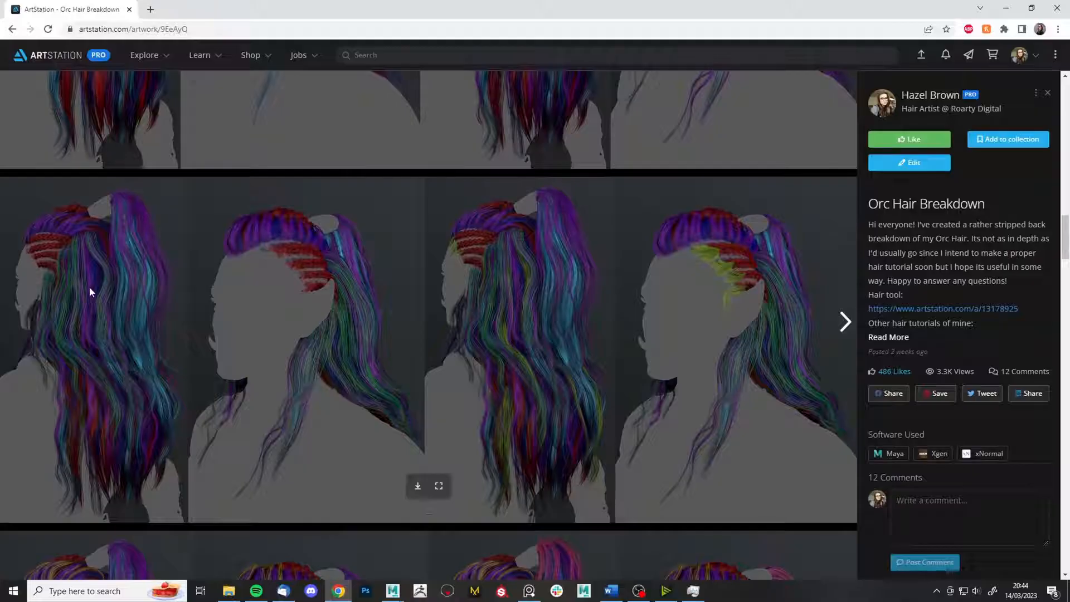
pyautogui.scroll(6, 195, 227)
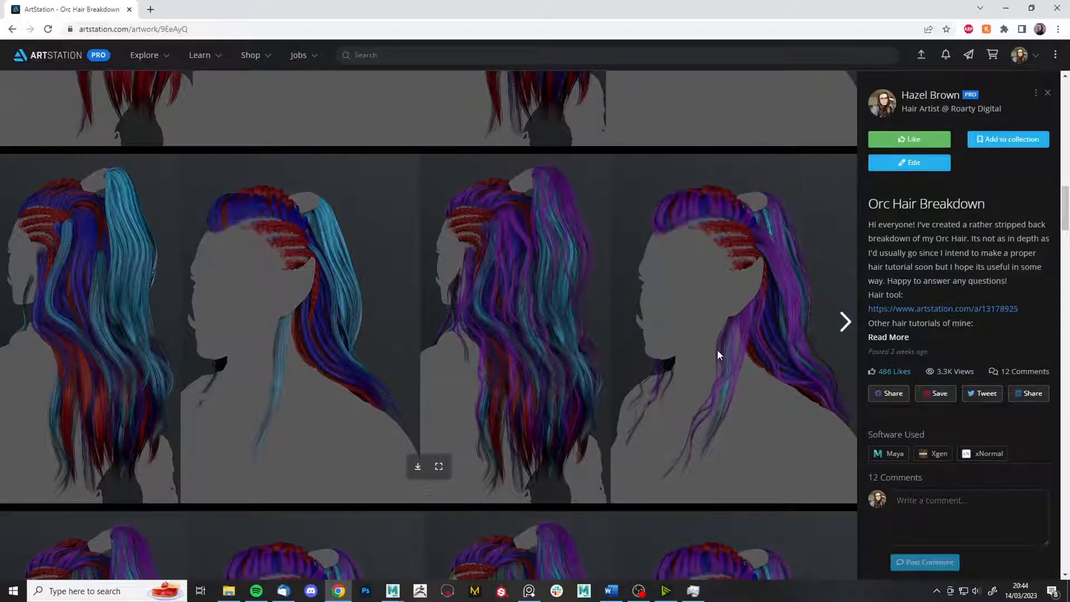
pyautogui.scroll(-2, 718, 351)
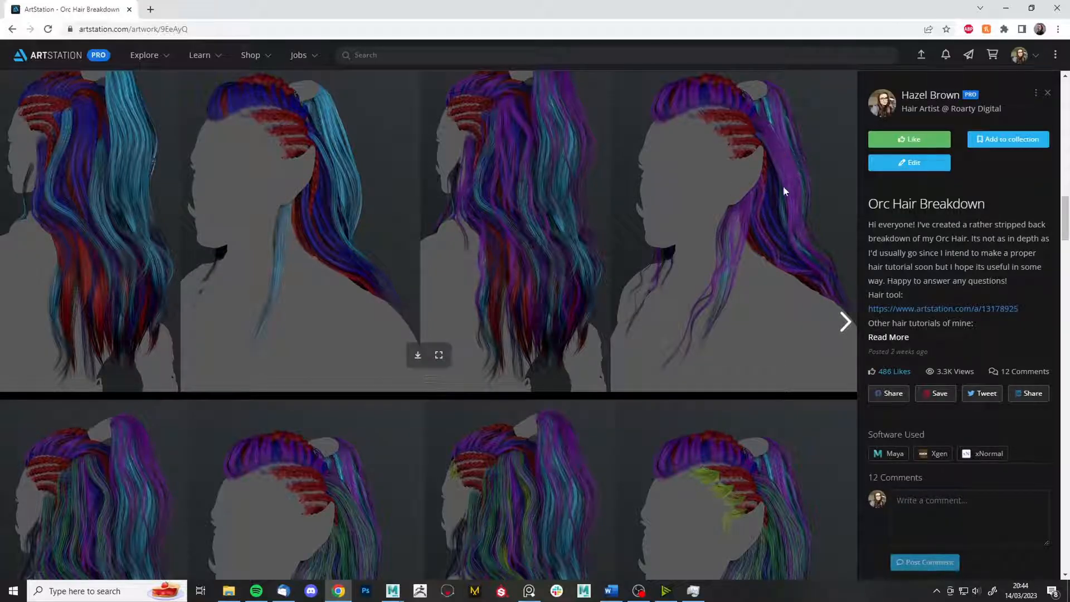
pyautogui.scroll(-4, 747, 203)
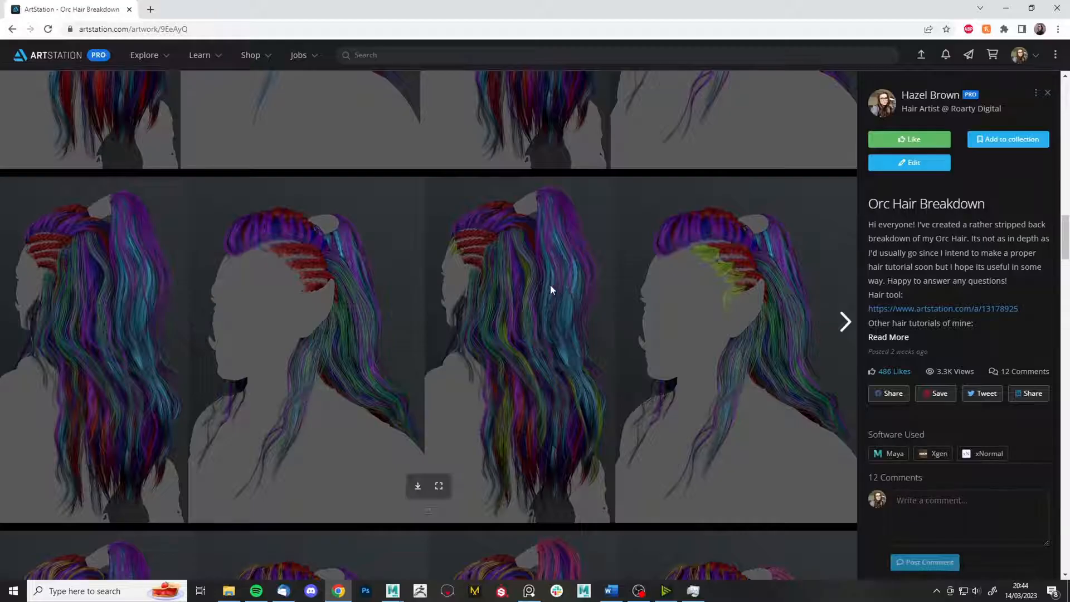
pyautogui.scroll(-1, 551, 285)
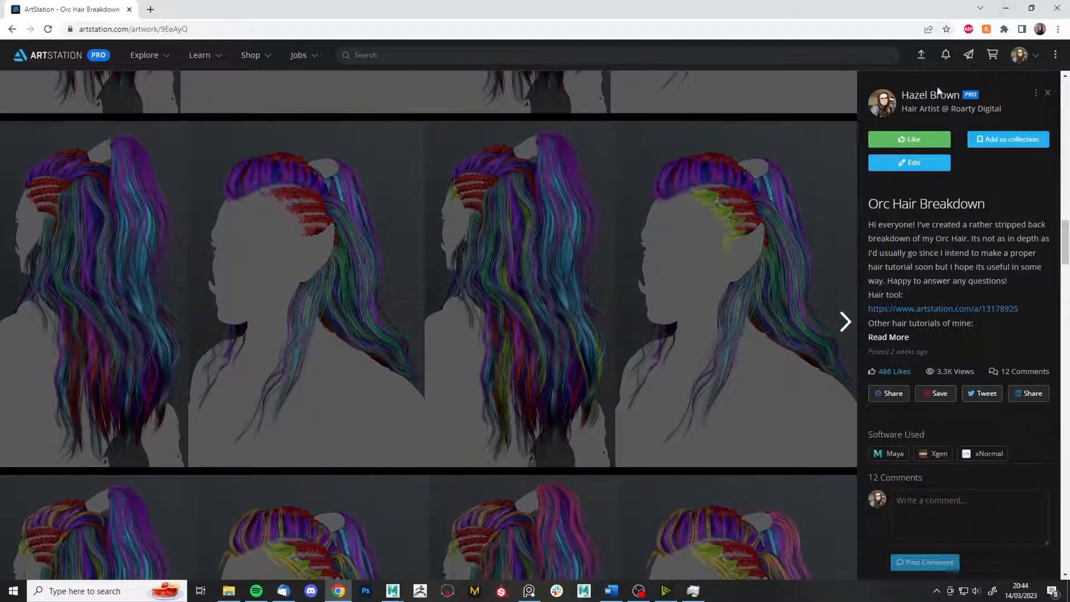
pyautogui.scroll(-2, 679, 272)
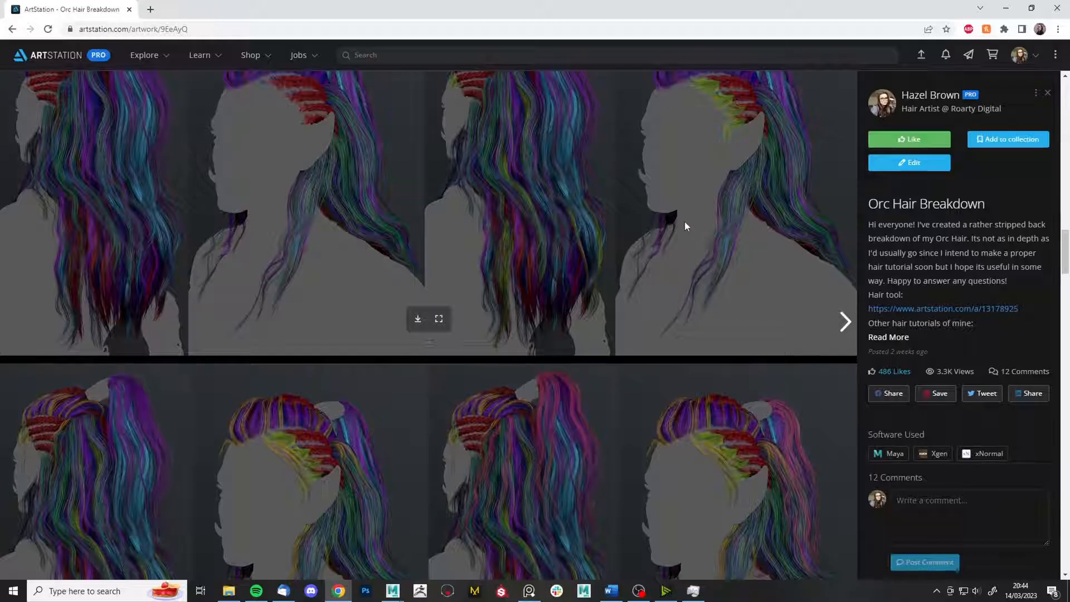
pyautogui.scroll(-2, 669, 234)
pyautogui.scroll(-5, 616, 273)
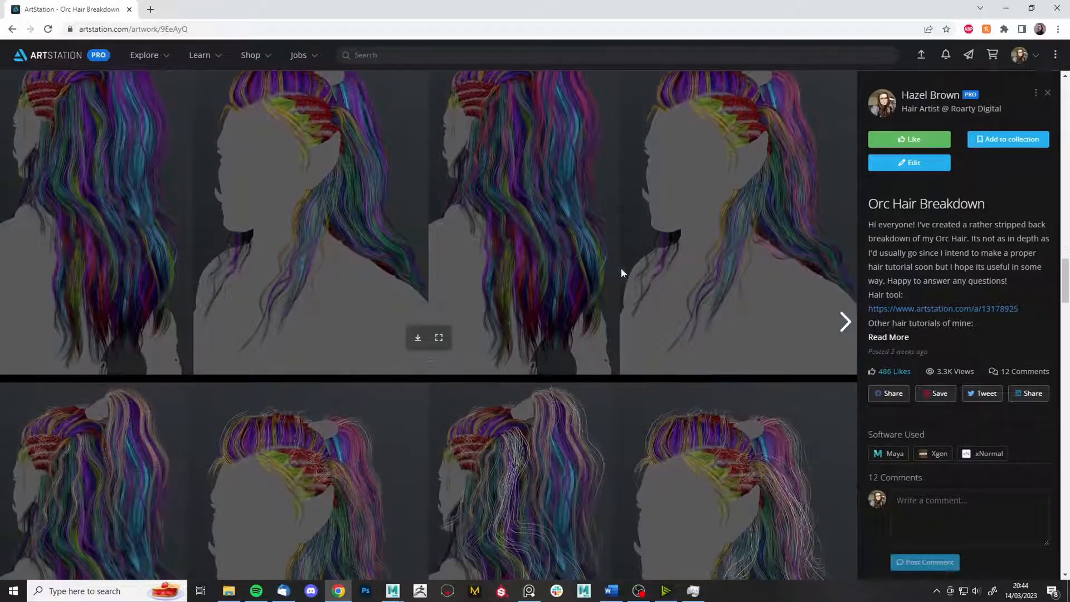
pyautogui.click(1006, 6)
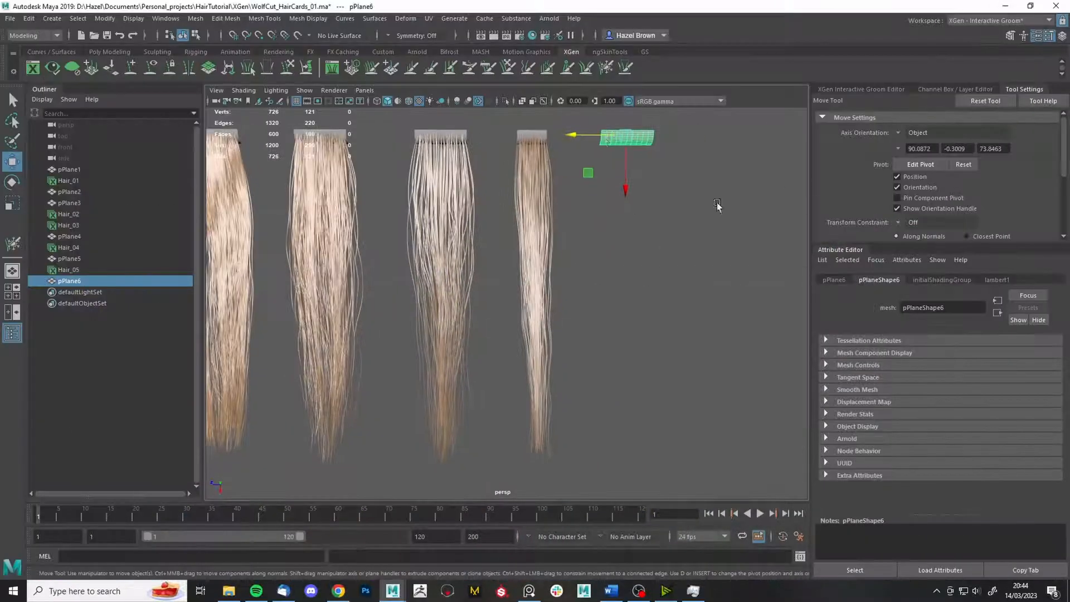
# - Create a new interactive groom, Hair_06, on pPlane6 and frame the row of hair cards
pyautogui.click(454, 18)
pyautogui.click(602, 177)
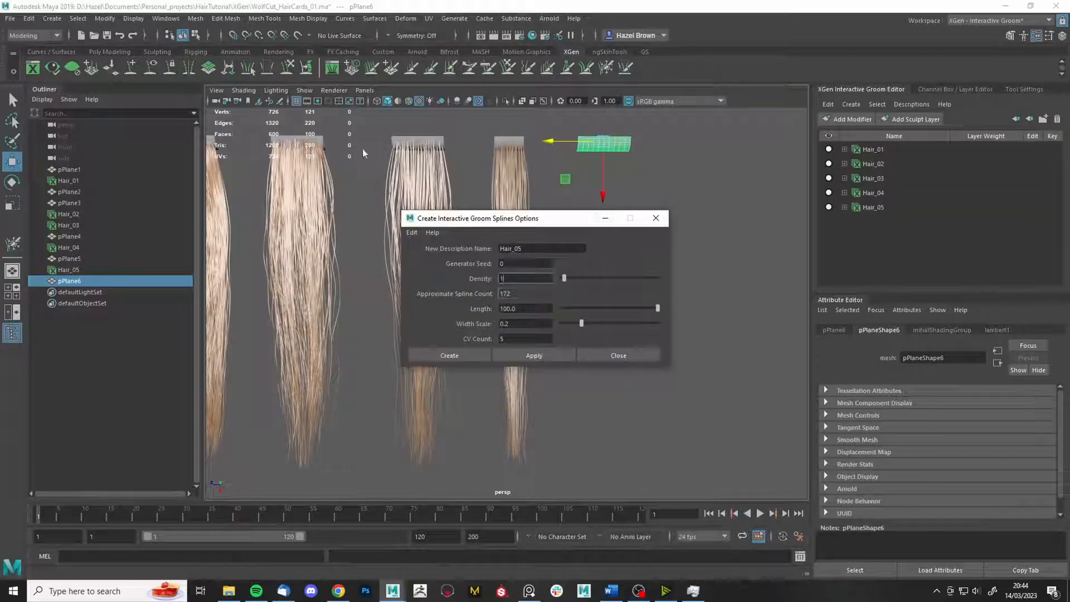
pyautogui.click(450, 355)
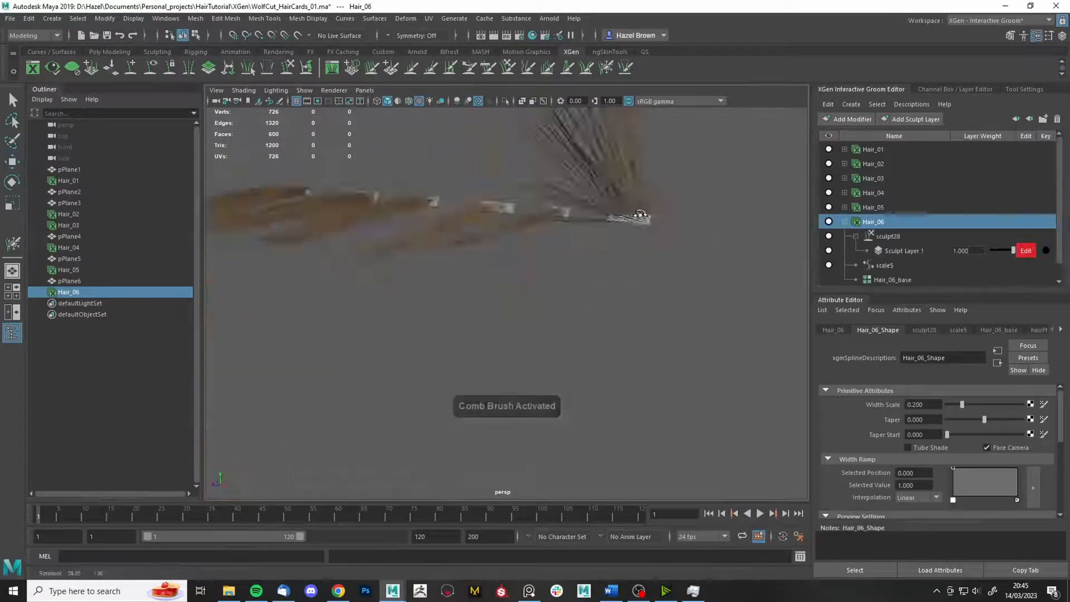
pyautogui.keyDown('alt'); pyautogui.moveTo(768, 144); pyautogui.dragTo(473, 356); pyautogui.keyUp('alt')
pyautogui.keyDown('alt'); pyautogui.moveTo(669, 338); pyautogui.dragTo(676, 291); pyautogui.keyUp('alt')
pyautogui.keyDown('alt'); pyautogui.moveTo(676, 291); pyautogui.dragTo(761, 338, button='right'); pyautogui.keyUp('alt')
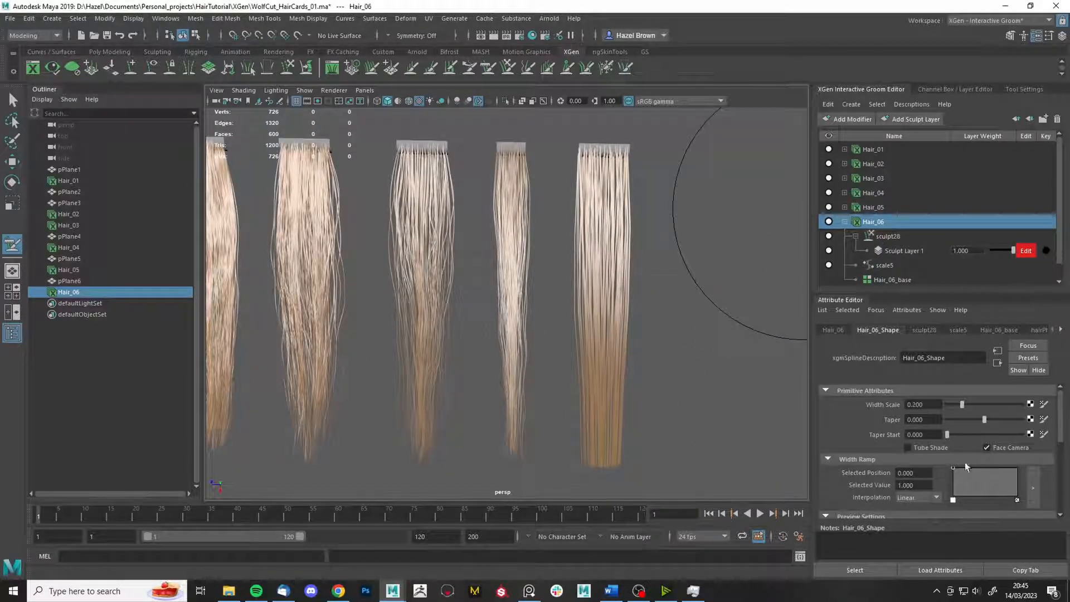
# - Copy Hair_05's 0.759 taper value onto Hair_06
pyautogui.click(887, 206)
pyautogui.doubleClick(920, 420)
pyautogui.hotkey('ctrl', 'c')
pyautogui.click(894, 220)
pyautogui.doubleClick(920, 420)
pyautogui.hotkey('ctrl', 'v')
pyautogui.press('Return')
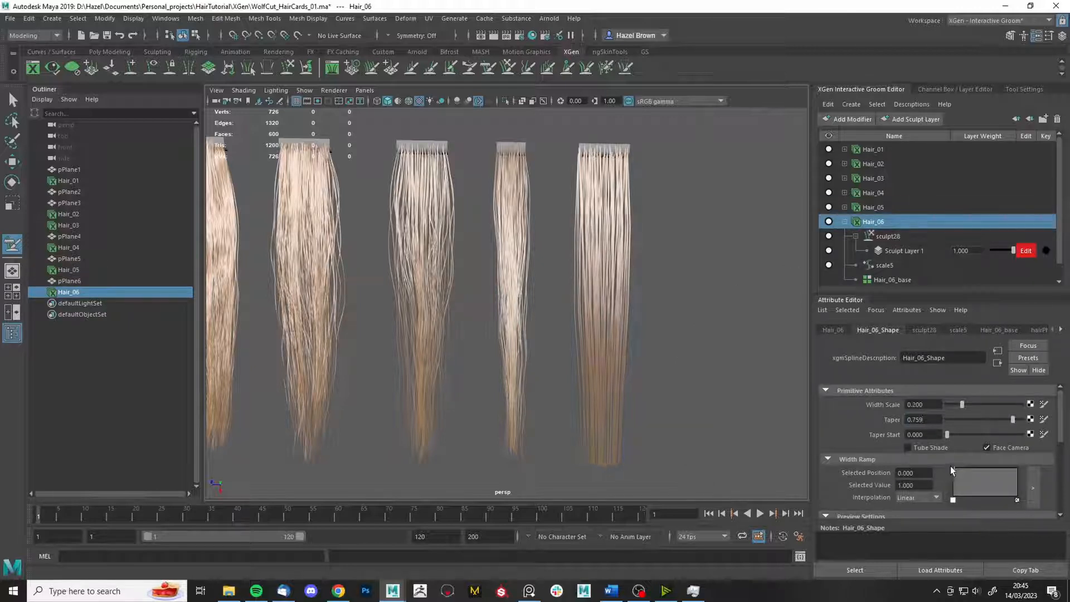
pyautogui.doubleClick(931, 422)
# - Set Hair_06's density multiplier to 0.5 (after trying 0.6) and add sculpt29 above sculpt28
pyautogui.write('0.6')
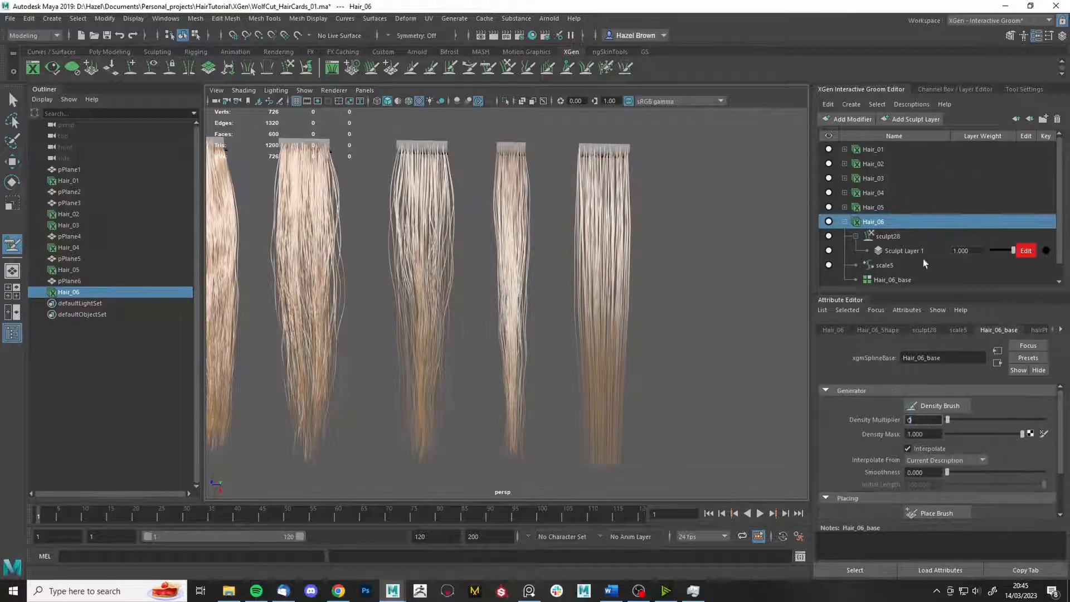
pyautogui.press('Return')
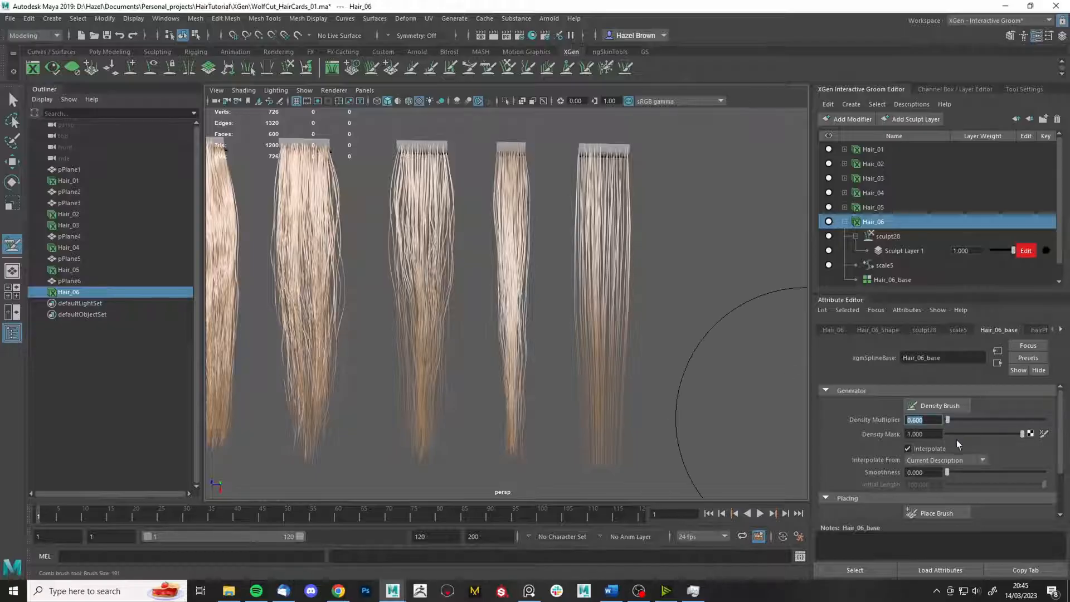
pyautogui.write('0.5')
pyautogui.press('Return')
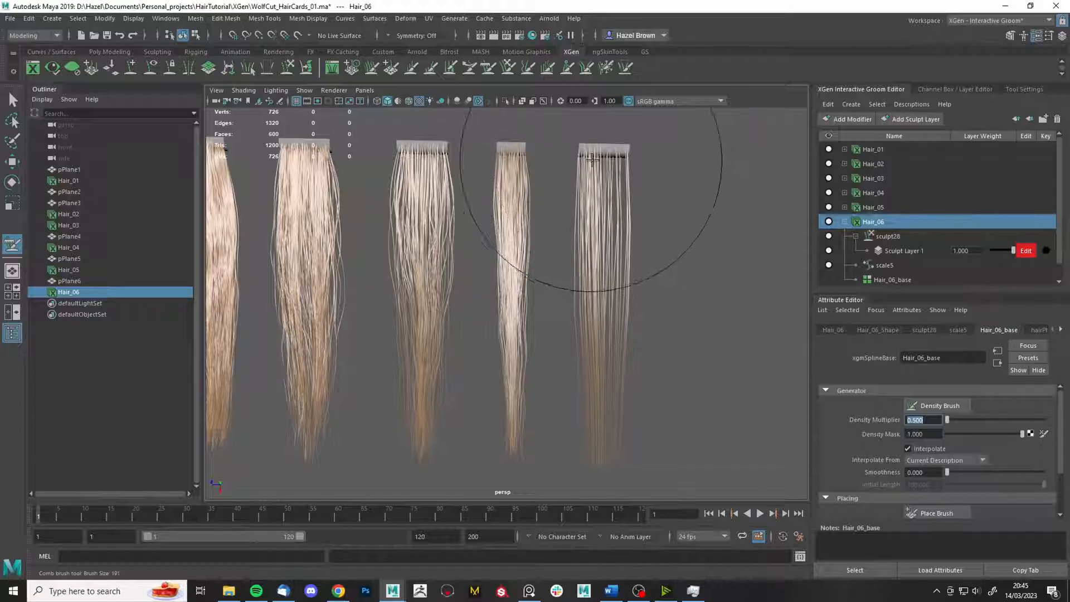
pyautogui.moveTo(550, 179)
pyautogui.keyDown('alt'); pyautogui.mouseDown()
pyautogui.moveTo(478, 239)
pyautogui.moveTo(507, 212)
pyautogui.moveTo(518, 231)
pyautogui.mouseUp(); pyautogui.keyUp('alt')
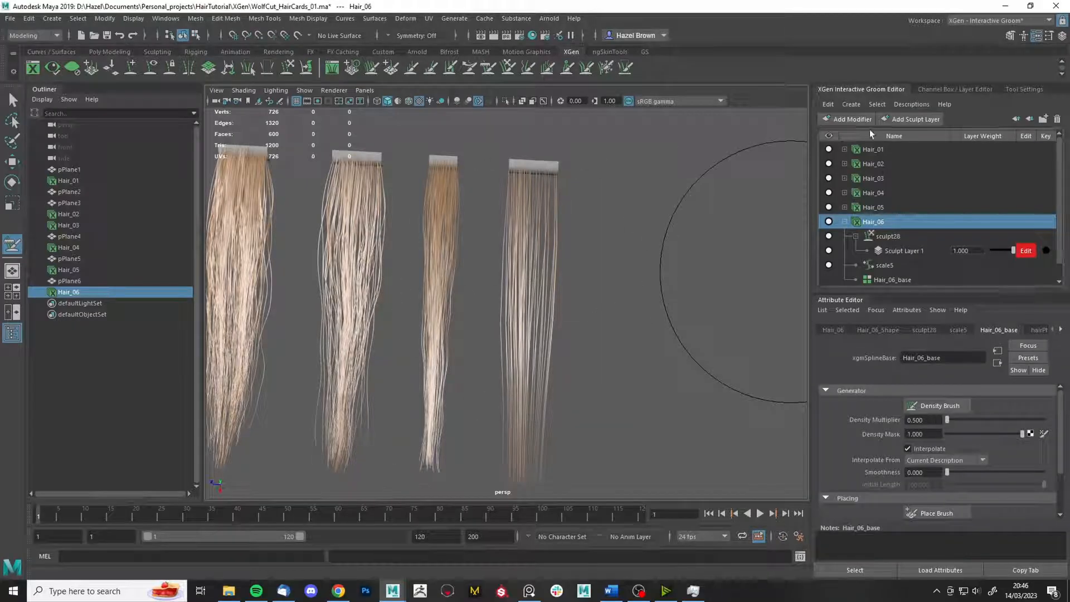
pyautogui.click(849, 118)
pyautogui.click(842, 221)
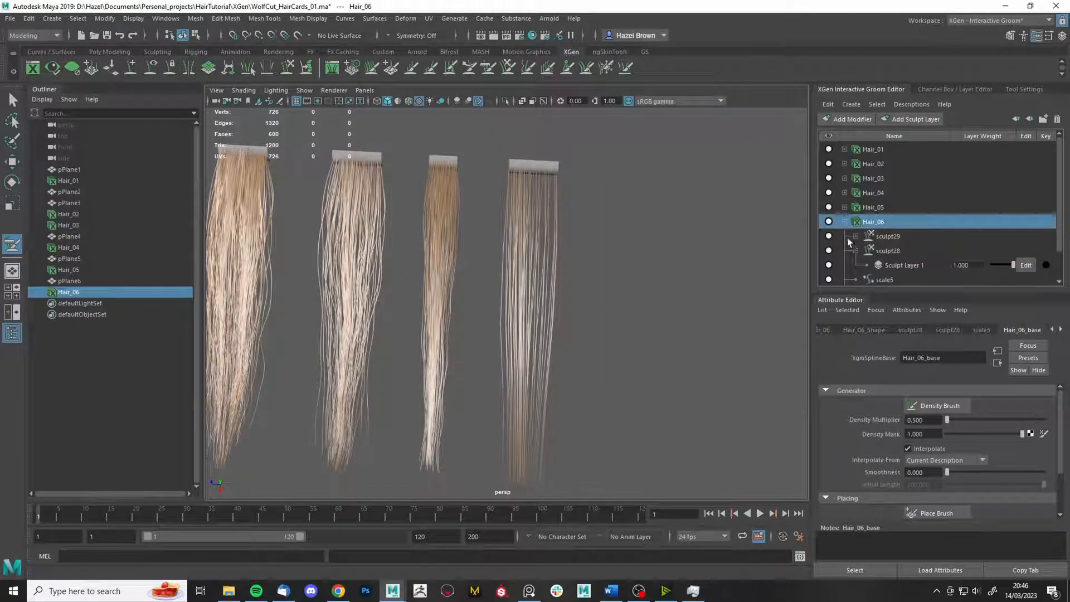
# - Activate the XGen Density brush and set its size to about 38
pyautogui.click(856, 236)
pyautogui.keyDown('alt'); pyautogui.moveTo(616, 139); pyautogui.dragTo(635, 201, button='middle'); pyautogui.keyUp('alt')
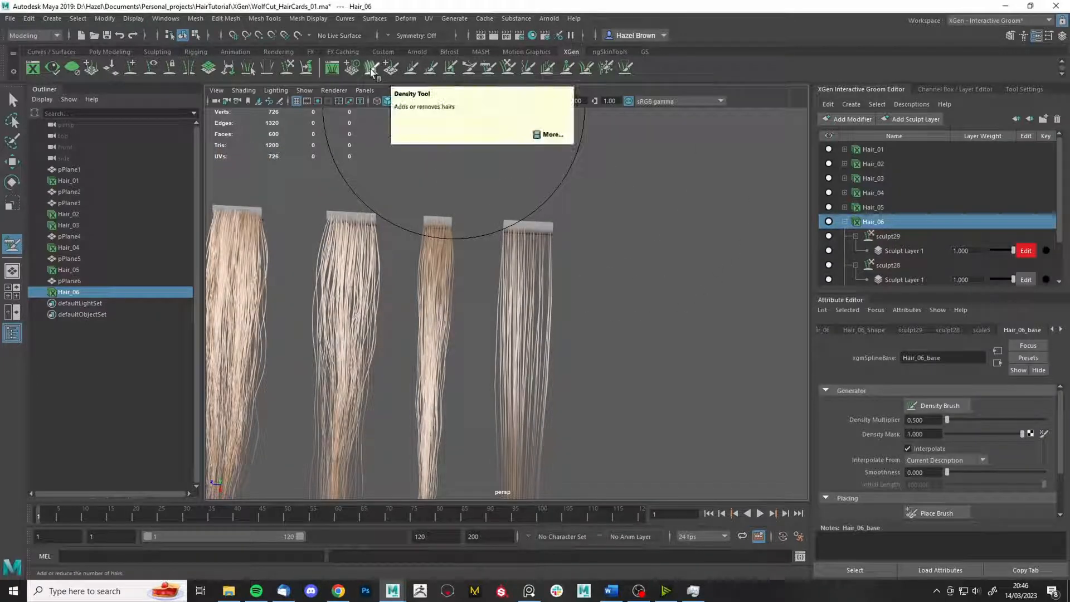
pyautogui.click(372, 69)
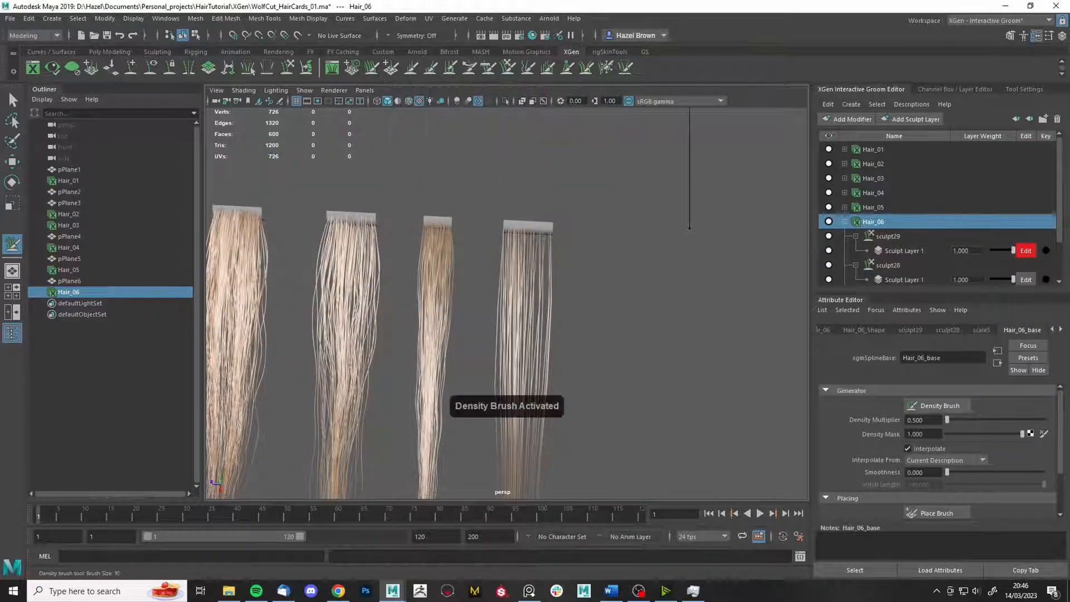
pyautogui.moveTo(538, 227); pyautogui.dragTo(518, 228)
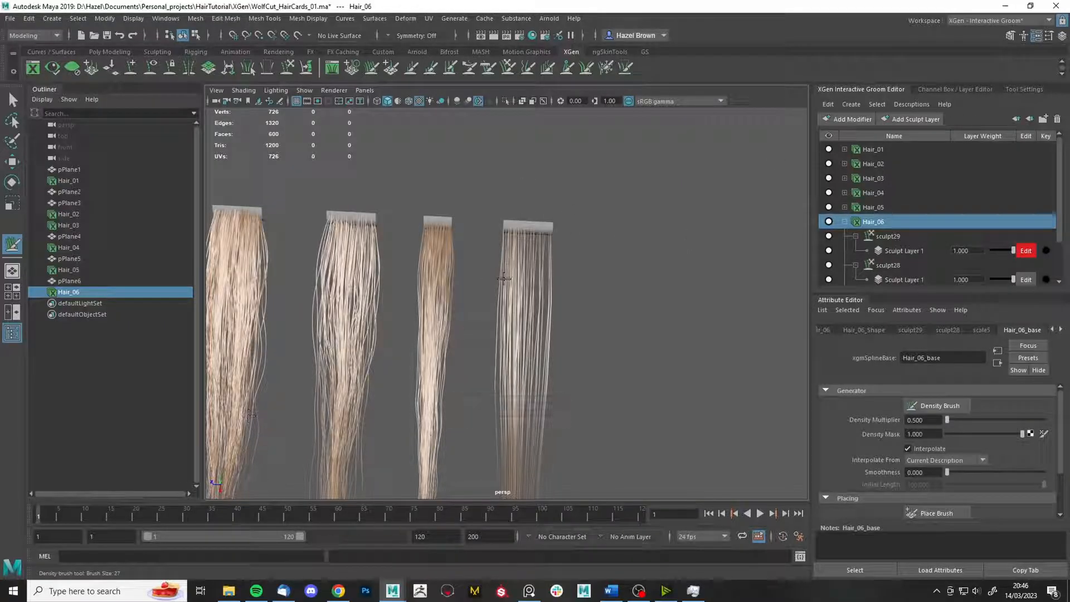
pyautogui.moveTo(517, 229); pyautogui.dragTo(519, 229)
pyautogui.click(1024, 89)
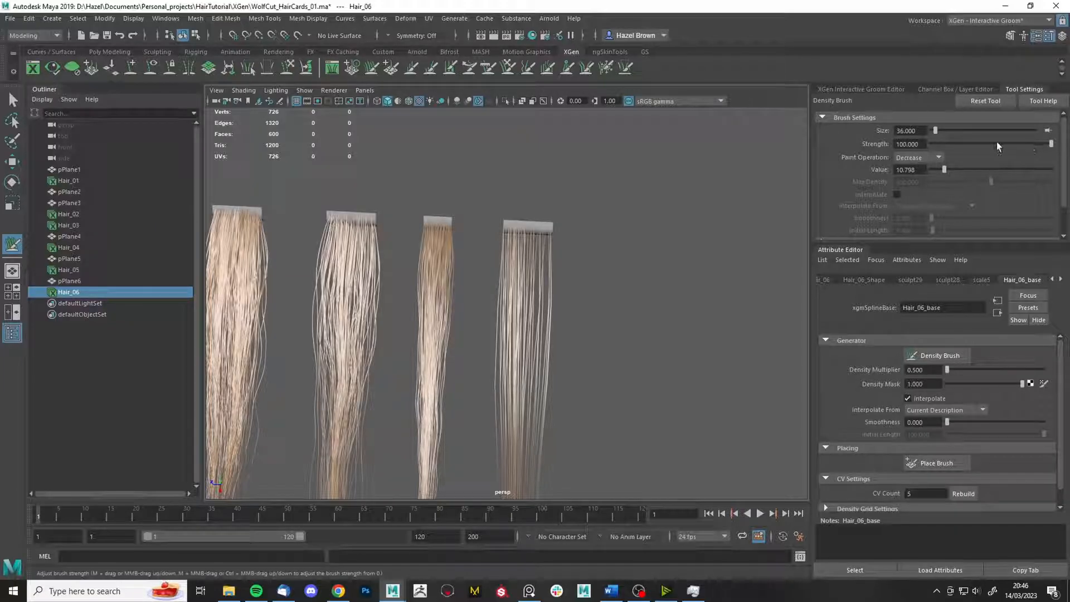
# - Try Decrease strokes at Hair_06's base with brush strength 43, then 3.6, undoing each
pyautogui.moveTo(526, 227); pyautogui.dragTo(517, 227)
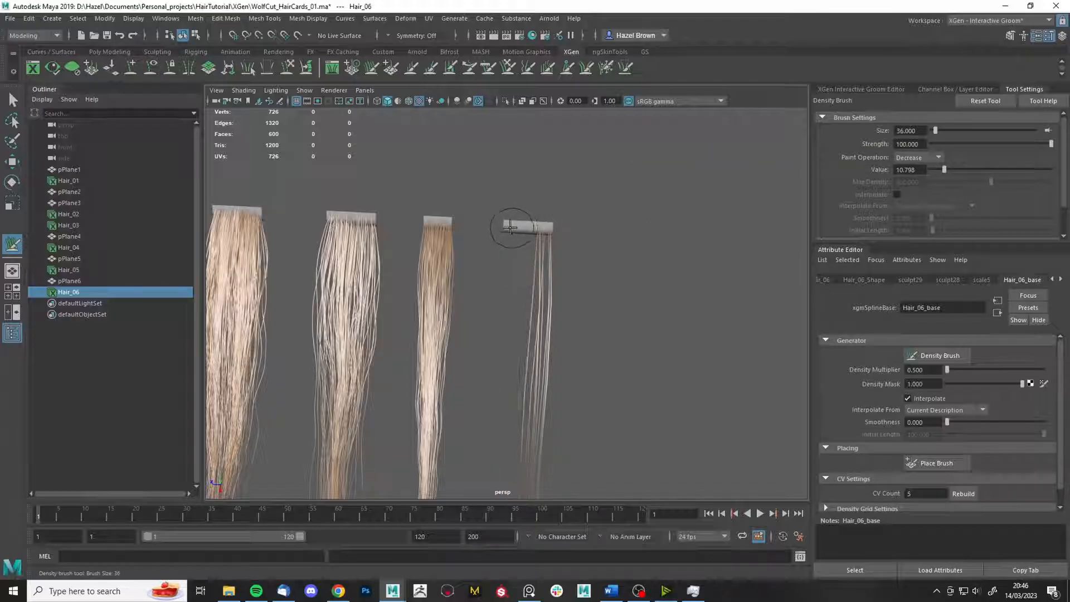
pyautogui.hotkey('ctrl', 'z')
pyautogui.moveTo(995, 146); pyautogui.dragTo(982, 145)
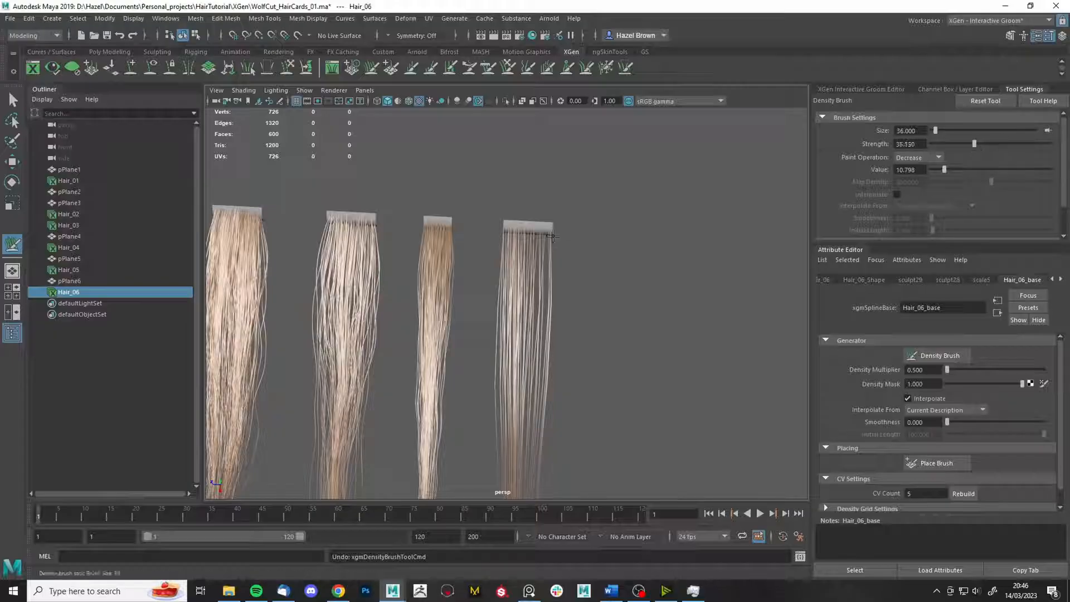
pyautogui.moveTo(512, 227); pyautogui.dragTo(516, 226)
pyautogui.hotkey('ctrl', 'z')
pyautogui.scroll(5, 592, 179)
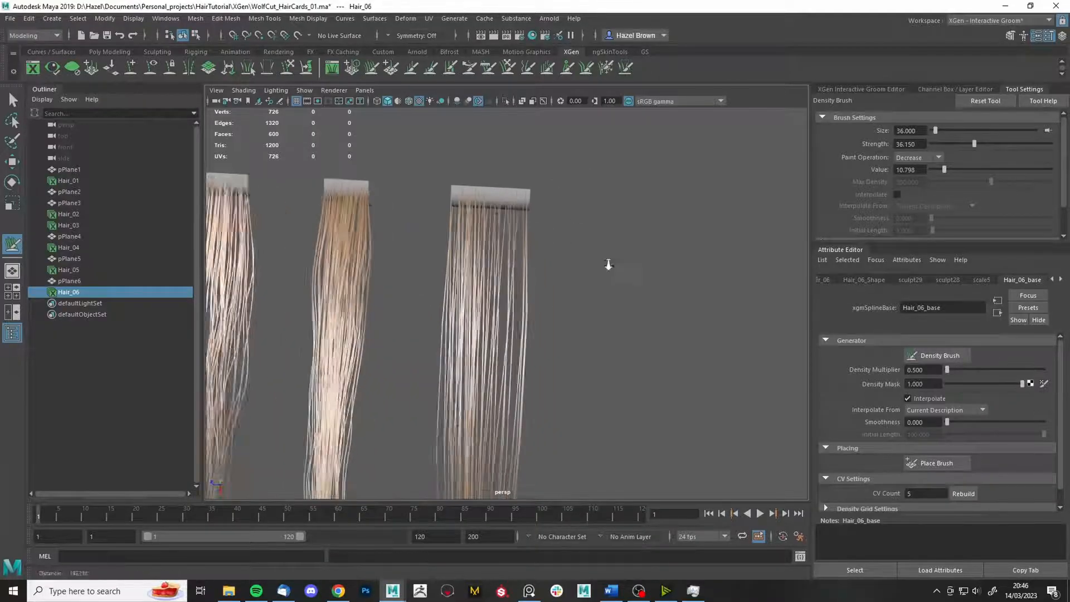
pyautogui.moveTo(943, 144); pyautogui.dragTo(938, 146)
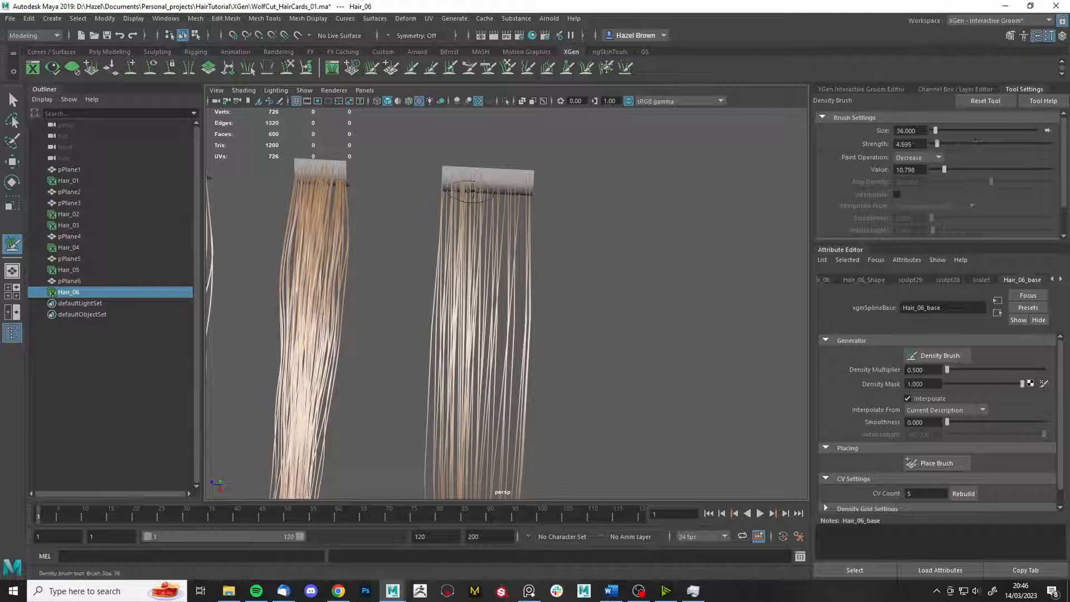
pyautogui.moveTo(486, 169)
pyautogui.mouseDown()
pyautogui.moveTo(456, 167)
pyautogui.moveTo(516, 174)
pyautogui.moveTo(456, 174)
pyautogui.moveTo(540, 210)
pyautogui.mouseUp()
pyautogui.hotkey('ctrl', 'z')
pyautogui.hotkey('ctrl', 'z')
pyautogui.hotkey('ctrl', 'z')
pyautogui.hotkey('ctrl', 'z')
pyautogui.hotkey('ctrl', 'z')
pyautogui.hotkey('ctrl', 'z')
pyautogui.hotkey('ctrl', 'z')
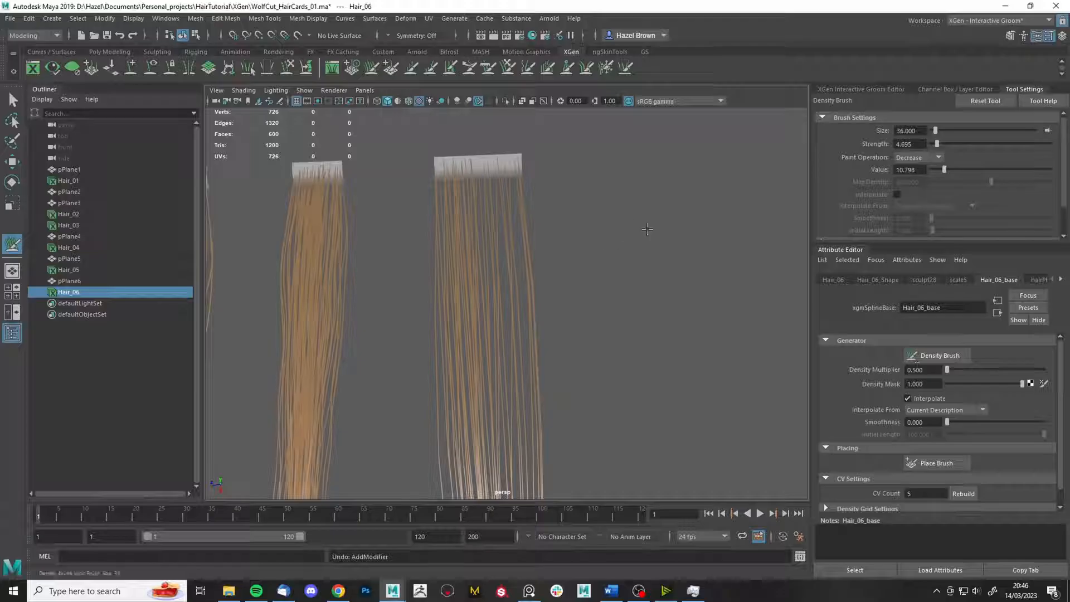
# - Undo the strokes and extra sculpt modifier, then remove one root strand with a size-22 brush
pyautogui.keyDown('alt'); pyautogui.moveTo(663, 276); pyautogui.dragTo(640, 268); pyautogui.keyUp('alt')
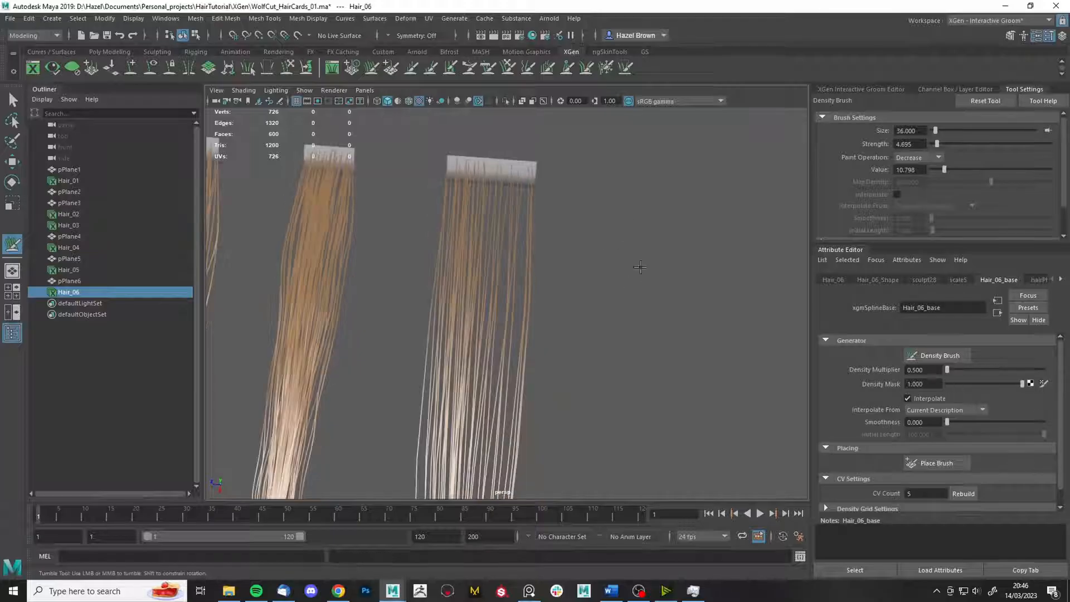
pyautogui.moveTo(493, 174)
pyautogui.mouseDown()
pyautogui.moveTo(466, 165)
pyautogui.moveTo(498, 167)
pyautogui.mouseUp()
pyautogui.hotkey('ctrl', 'z')
pyautogui.hotkey('ctrl', 'z')
pyautogui.hotkey('ctrl', 'z')
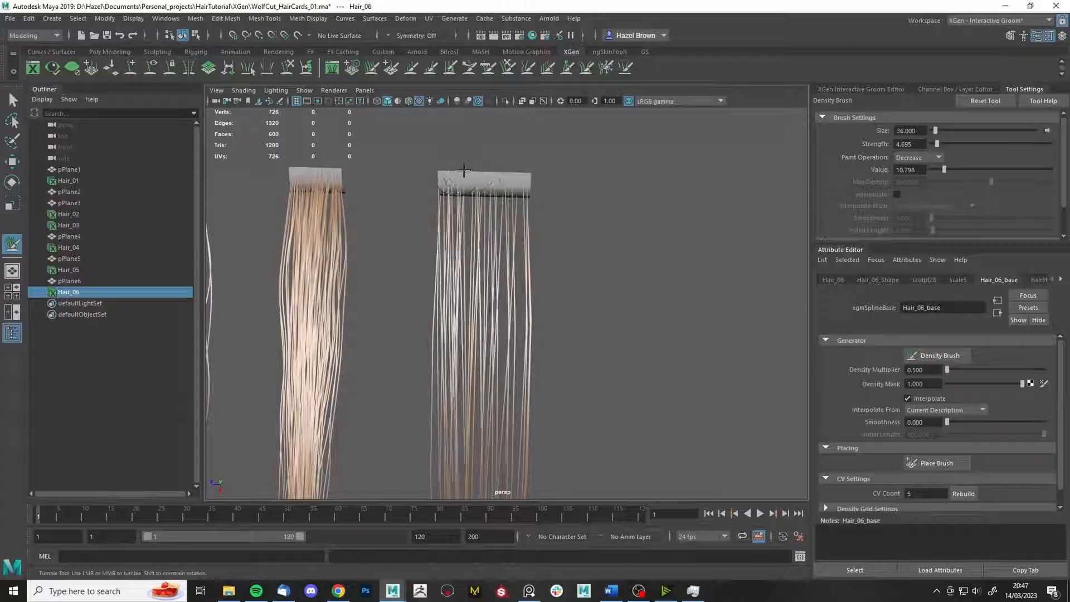
pyautogui.press('b')
pyautogui.moveTo(471, 172)
pyautogui.mouseDown()
pyautogui.moveTo(446, 179)
pyautogui.moveTo(491, 173)
pyautogui.mouseUp()
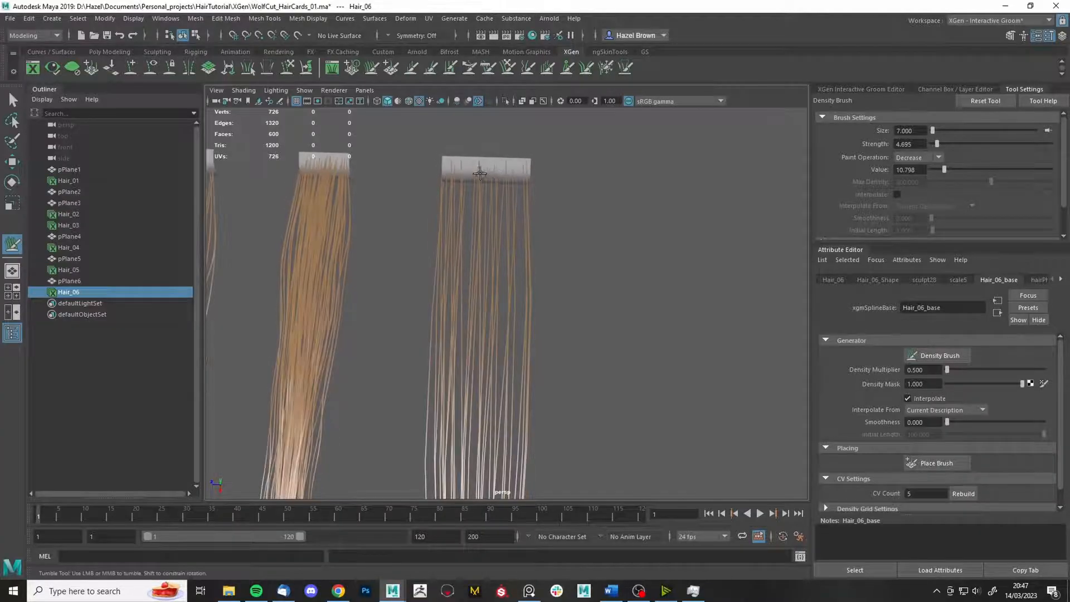
pyautogui.click(510, 169)
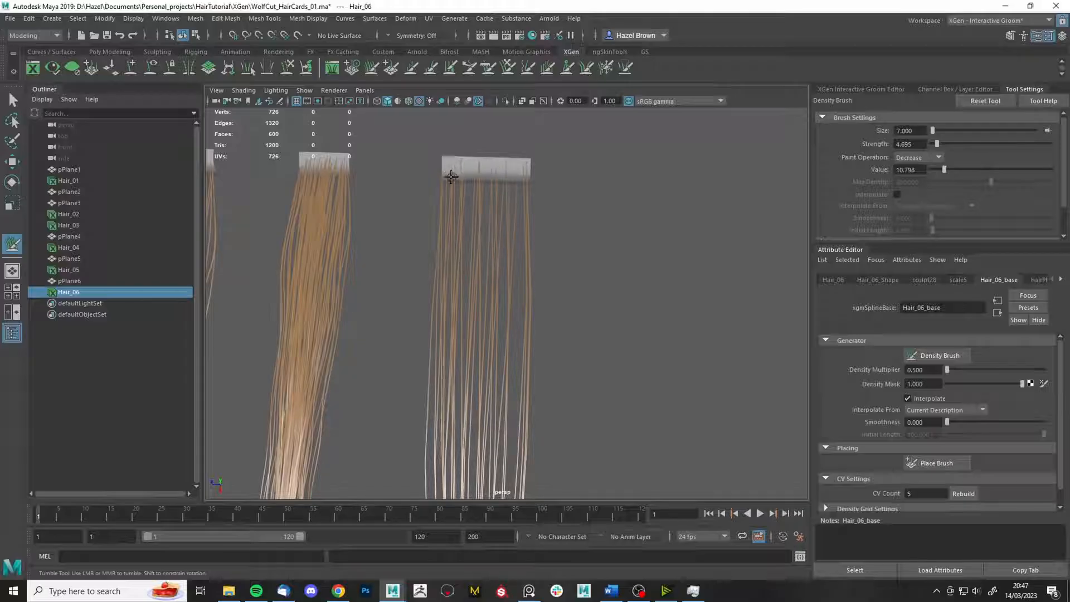
pyautogui.moveTo(449, 177)
pyautogui.keyDown('alt'); pyautogui.mouseDown()
pyautogui.moveTo(471, 168)
pyautogui.moveTo(460, 202)
pyautogui.moveTo(493, 190)
pyautogui.mouseUp(); pyautogui.keyUp('alt')
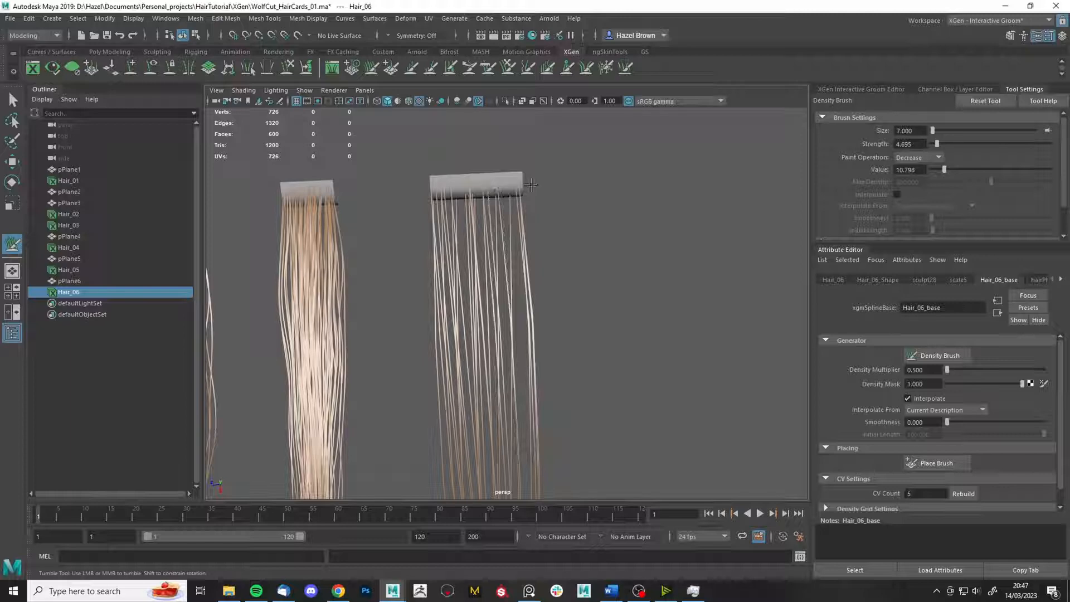
pyautogui.moveTo(561, 183)
pyautogui.keyDown('alt'); pyautogui.mouseDown()
pyautogui.moveTo(626, 270)
pyautogui.moveTo(612, 235)
pyautogui.moveTo(603, 317)
pyautogui.mouseUp(); pyautogui.keyUp('alt')
# - Rebuild Hair_06_base with a CV Count of 50 and show the Add Modifier list
pyautogui.press('q')
pyautogui.click(886, 90)
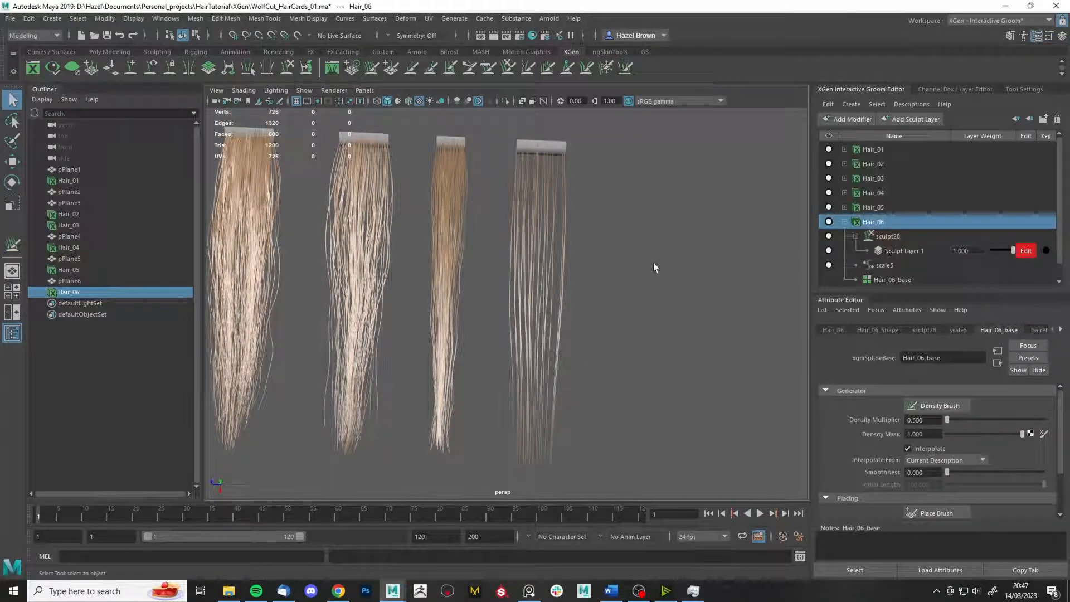
pyautogui.moveTo(652, 264)
pyautogui.keyDown('alt'); pyautogui.mouseDown()
pyautogui.moveTo(642, 266)
pyautogui.moveTo(650, 258)
pyautogui.mouseUp(); pyautogui.keyUp('alt')
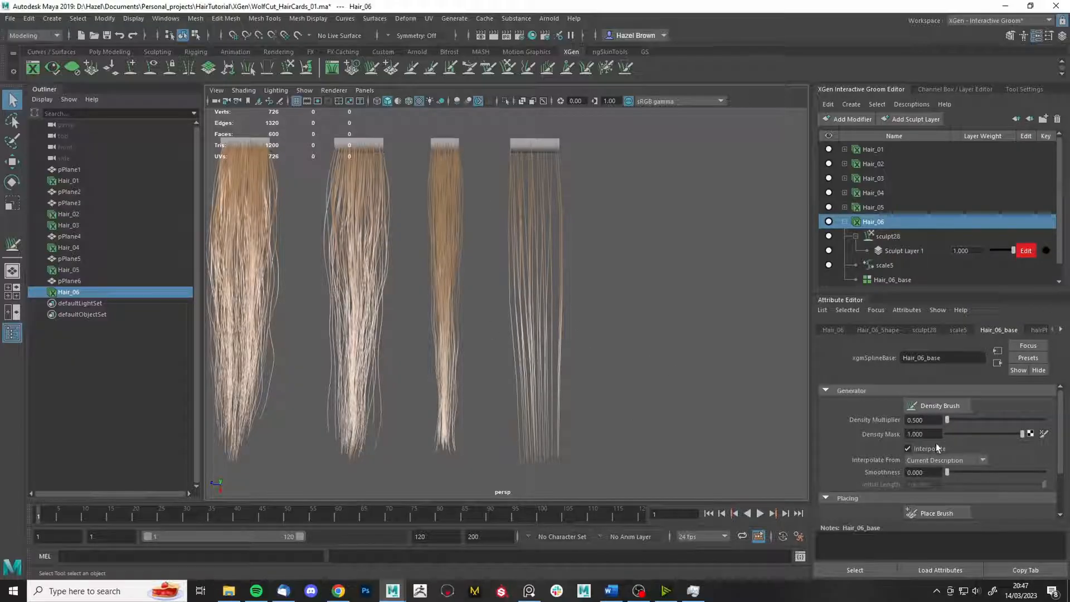
pyautogui.scroll(-3, 965, 430)
pyautogui.click(920, 484)
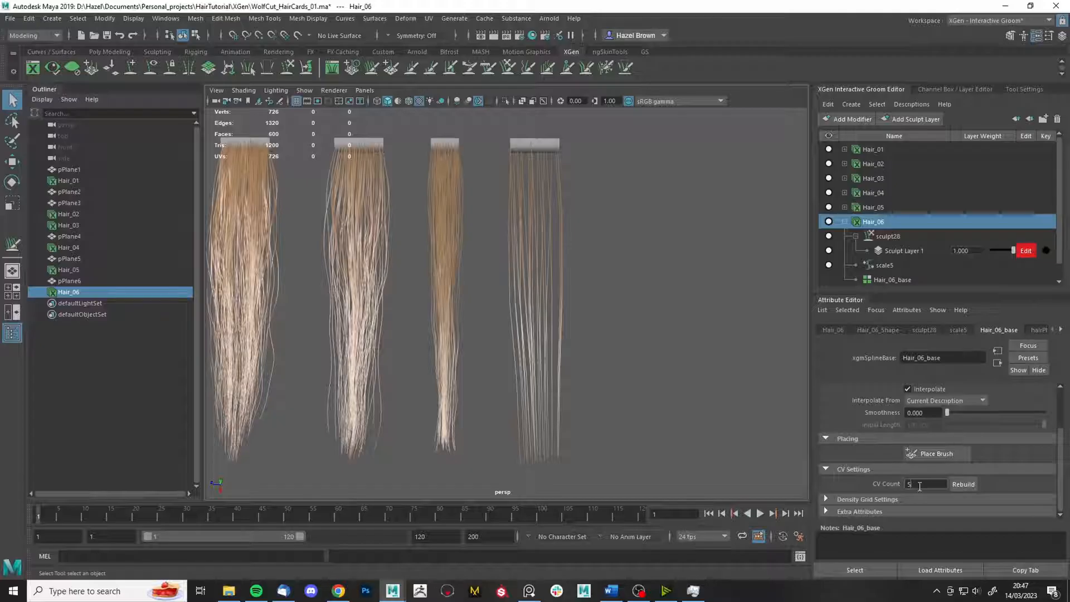
pyautogui.click(963, 483)
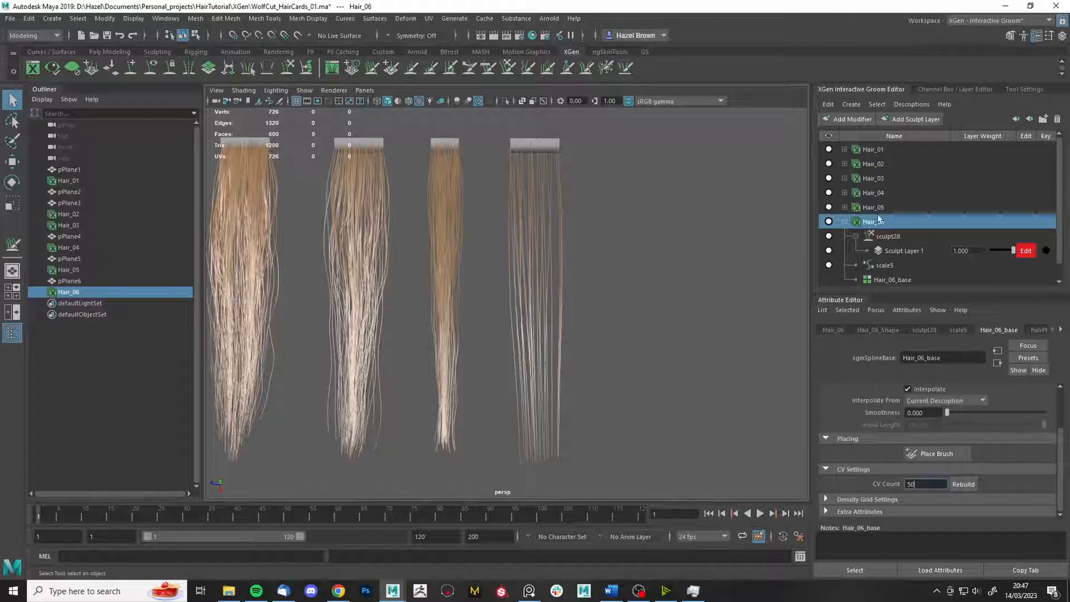
pyautogui.click(829, 104)
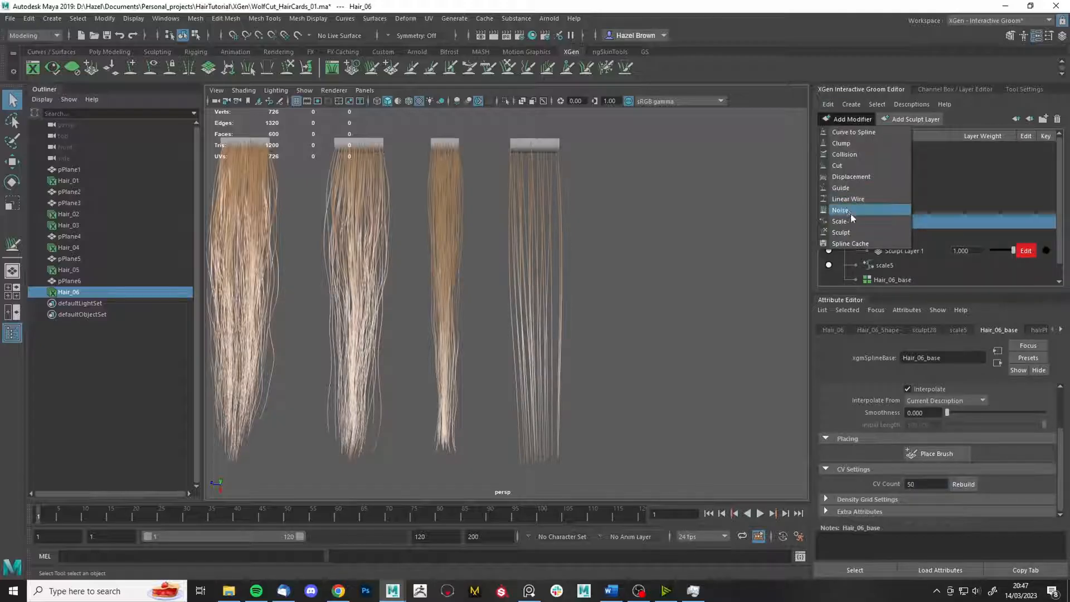
# - Add a Noise modifier to Hair_06 with frequency 0.05 and magnitude about 7.444
pyautogui.click(853, 212)
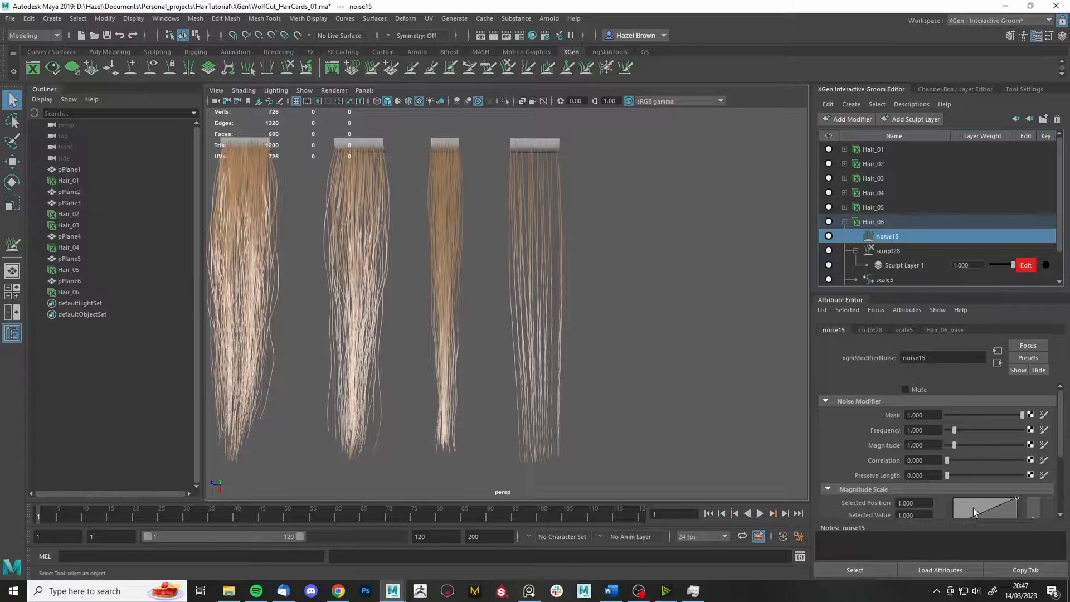
pyautogui.scroll(-1, 973, 507)
pyautogui.moveTo(965, 483); pyautogui.dragTo(974, 445)
pyautogui.scroll(1, 966, 455)
pyautogui.press('Return')
pyautogui.scroll(5, 558, 312)
pyautogui.write('05')
pyautogui.press('Return')
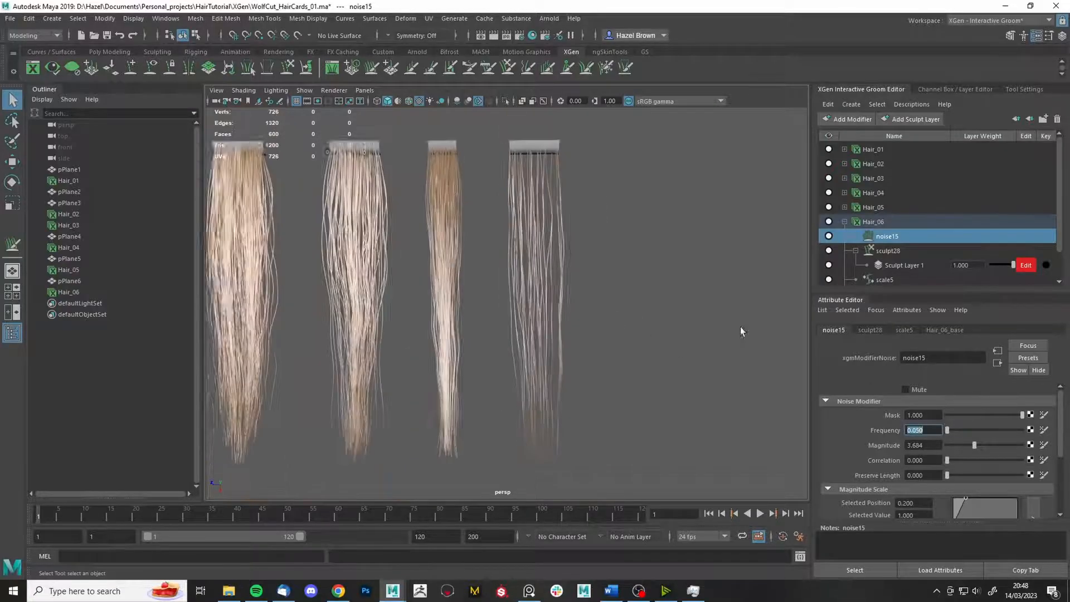
pyautogui.moveTo(972, 449); pyautogui.dragTo(1003, 445)
pyautogui.keyDown('alt'); pyautogui.moveTo(788, 375); pyautogui.dragTo(607, 352); pyautogui.keyUp('alt')
# - Add a Cut modifier with Amount 10 to Hair_06 and save the scene
pyautogui.click(837, 165)
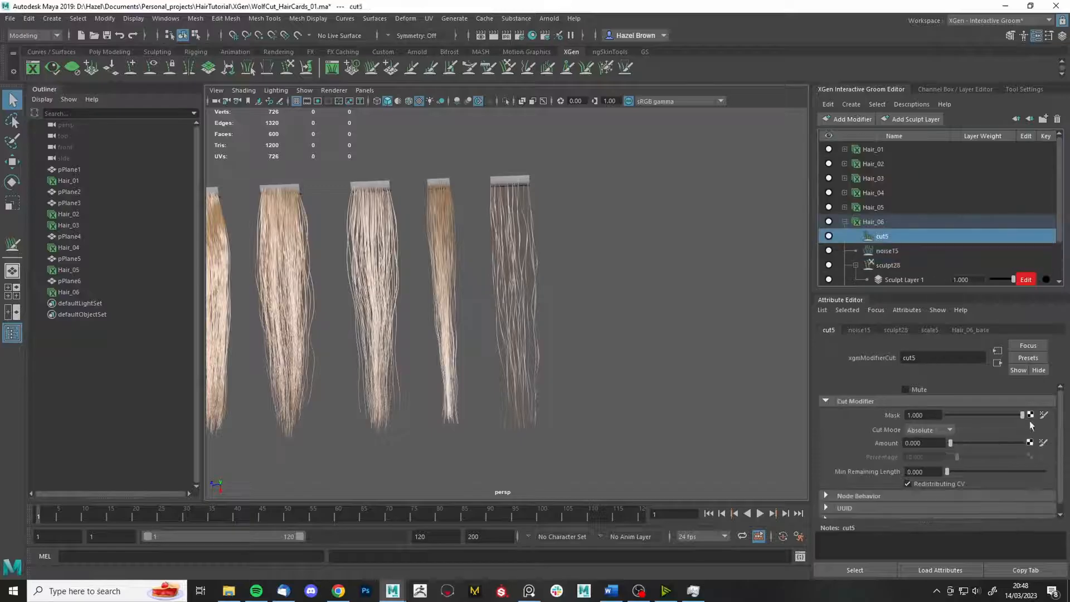
pyautogui.moveTo(1018, 436); pyautogui.dragTo(1024, 437)
pyautogui.keyDown('alt'); pyautogui.moveTo(669, 363); pyautogui.dragTo(658, 353); pyautogui.keyUp('alt')
pyautogui.keyDown('alt'); pyautogui.moveTo(652, 381); pyautogui.dragTo(648, 355, button='right'); pyautogui.keyUp('alt')
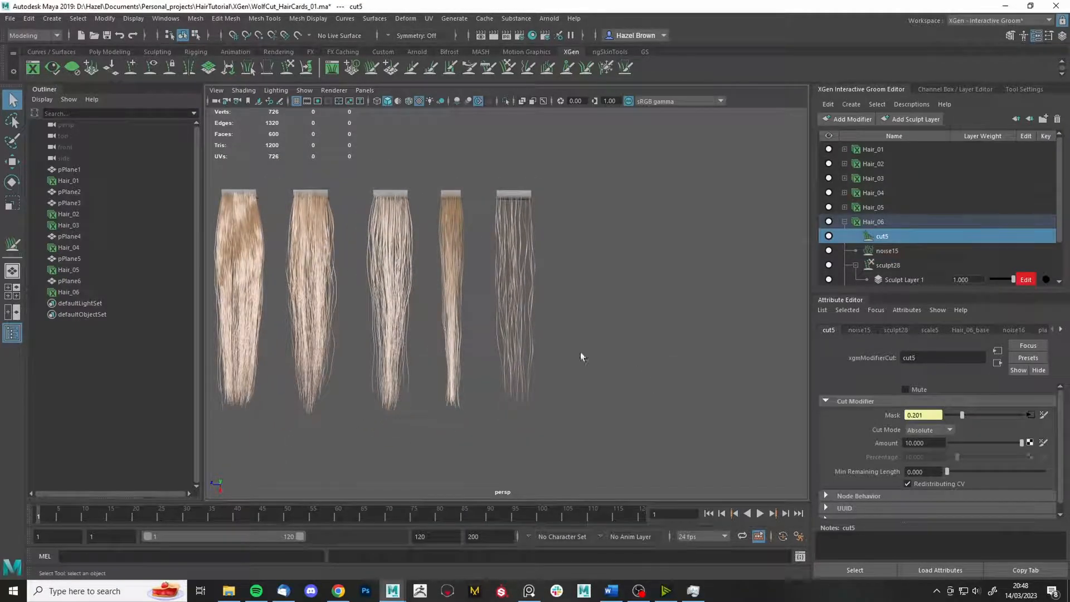
pyautogui.moveTo(576, 352)
pyautogui.keyDown('alt'); pyautogui.mouseDown()
pyautogui.moveTo(585, 366)
pyautogui.moveTo(576, 353)
pyautogui.mouseUp(); pyautogui.keyUp('alt')
pyautogui.hotkey('ctrl', 's')
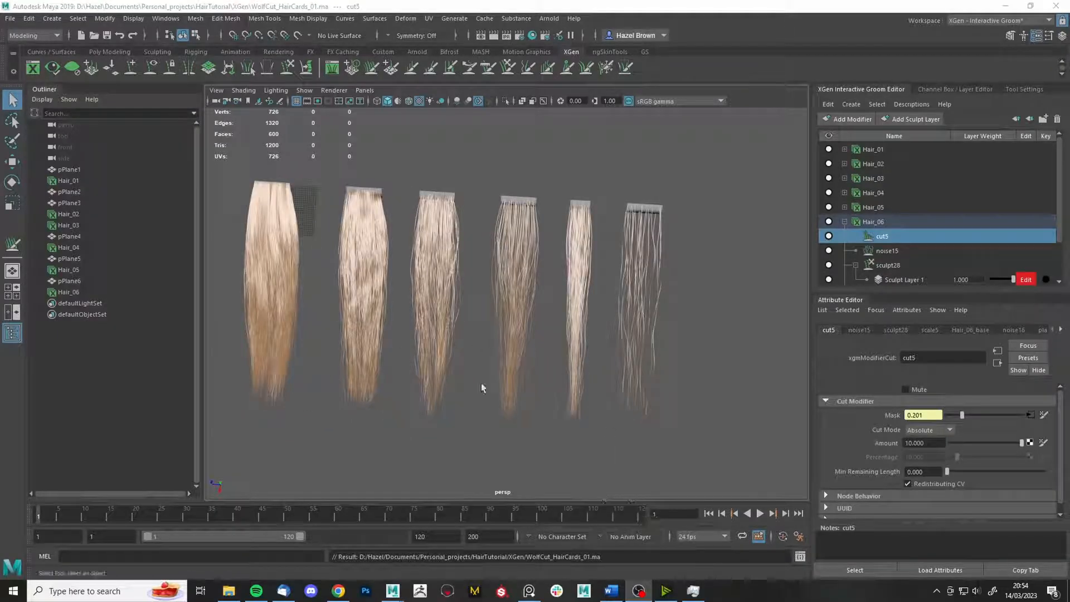
# - Bring up the PureRef board and pan to the orange- and green-haired wolf-cut references
pyautogui.click(529, 591)
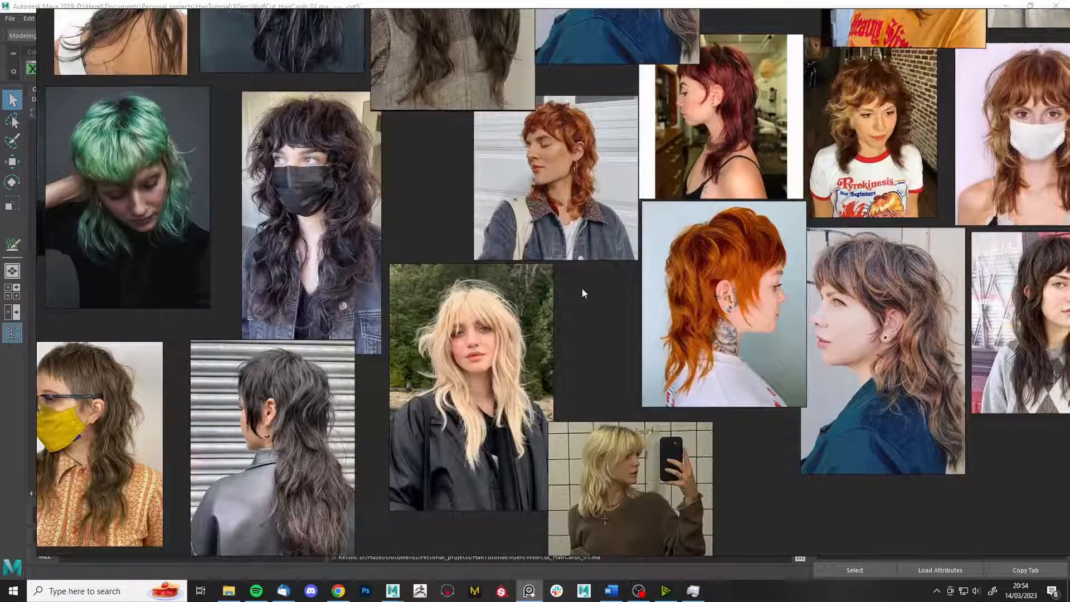
pyautogui.moveTo(652, 369); pyautogui.dragTo(573, 355, button='middle')
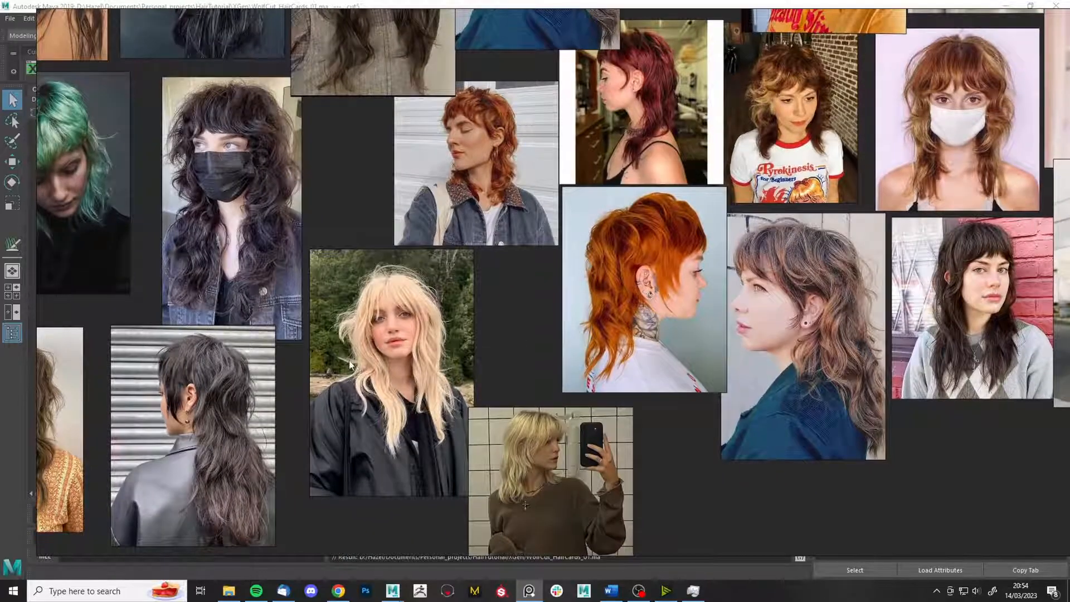
pyautogui.moveTo(350, 362); pyautogui.dragTo(360, 358, button='middle')
pyautogui.scroll(-2, 360, 359)
pyautogui.moveTo(426, 403); pyautogui.dragTo(373, 397, button='middle')
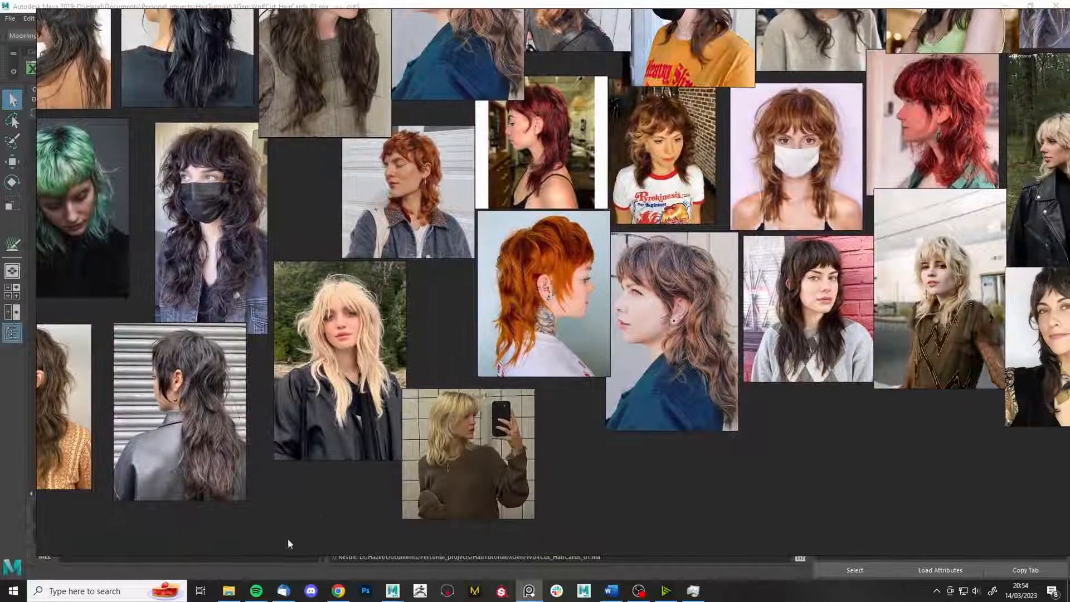
pyautogui.moveTo(806, 352); pyautogui.dragTo(450, 355, button='middle')
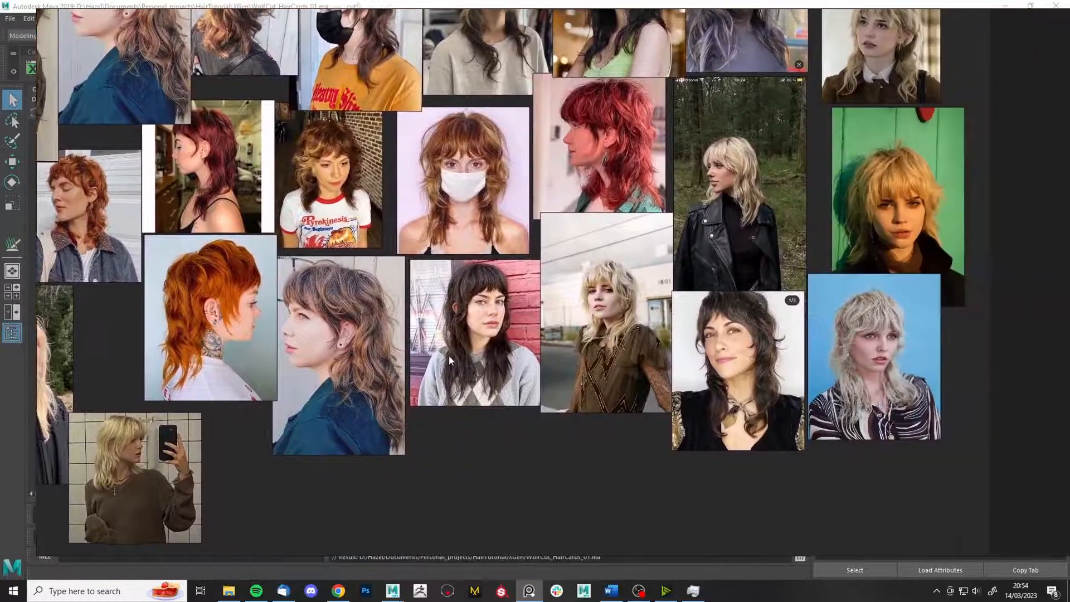
pyautogui.scroll(5, 859, 267)
pyautogui.scroll(-2, 779, 358)
pyautogui.moveTo(535, 389); pyautogui.dragTo(714, 303, button='middle')
pyautogui.moveTo(435, 324); pyautogui.dragTo(560, 345, button='middle')
pyautogui.moveTo(391, 381); pyautogui.dragTo(456, 379, button='middle')
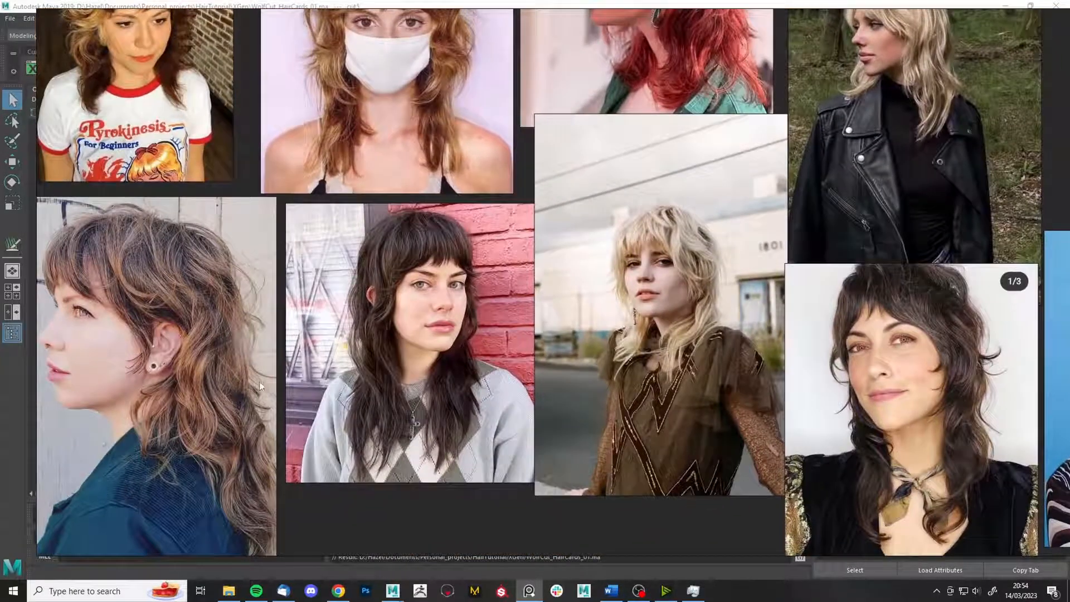
pyautogui.moveTo(260, 381); pyautogui.dragTo(413, 290, button='middle')
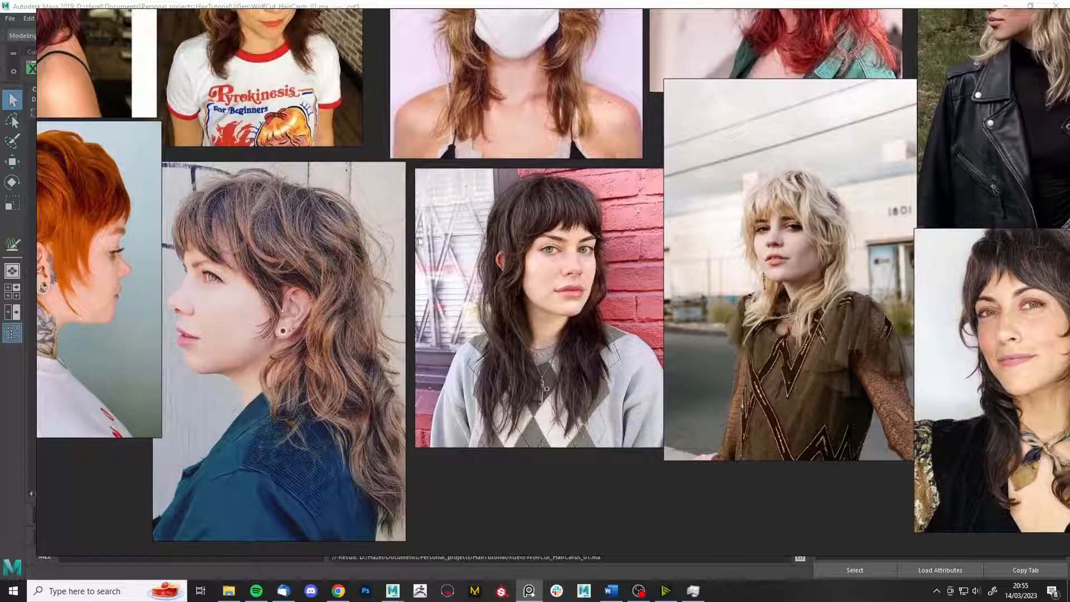
pyautogui.moveTo(418, 241); pyautogui.dragTo(512, 234, button='middle')
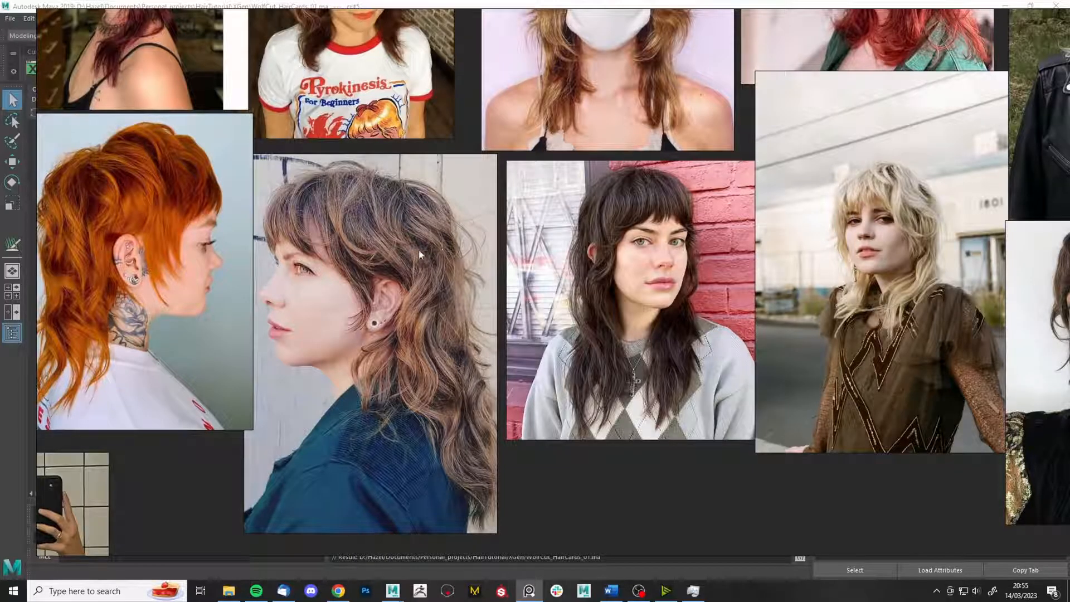
pyautogui.moveTo(420, 255); pyautogui.dragTo(521, 252, button='middle')
pyautogui.moveTo(453, 201)
pyautogui.mouseDown(button='middle')
pyautogui.moveTo(725, 480)
pyautogui.moveTo(887, 519)
pyautogui.mouseUp(button='middle')
pyautogui.moveTo(329, 401); pyautogui.dragTo(892, 310, button='middle')
pyautogui.moveTo(544, 254)
pyautogui.mouseDown(button='middle')
pyautogui.moveTo(697, 283)
pyautogui.moveTo(660, 258)
pyautogui.moveTo(767, 545)
pyautogui.moveTo(636, 420)
pyautogui.moveTo(423, 361)
pyautogui.moveTo(440, 251)
pyautogui.mouseUp(button='middle')
# - Pan and zoom across the lower and right-hand wolf-cut reference photos
pyautogui.scroll(3, 550, 313)
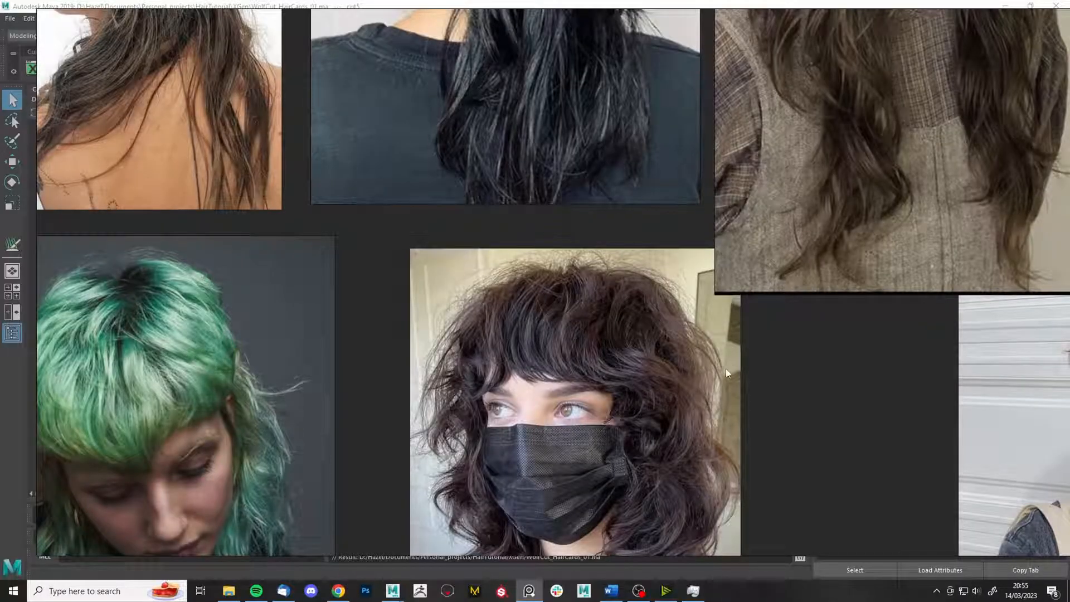
pyautogui.scroll(-1, 724, 369)
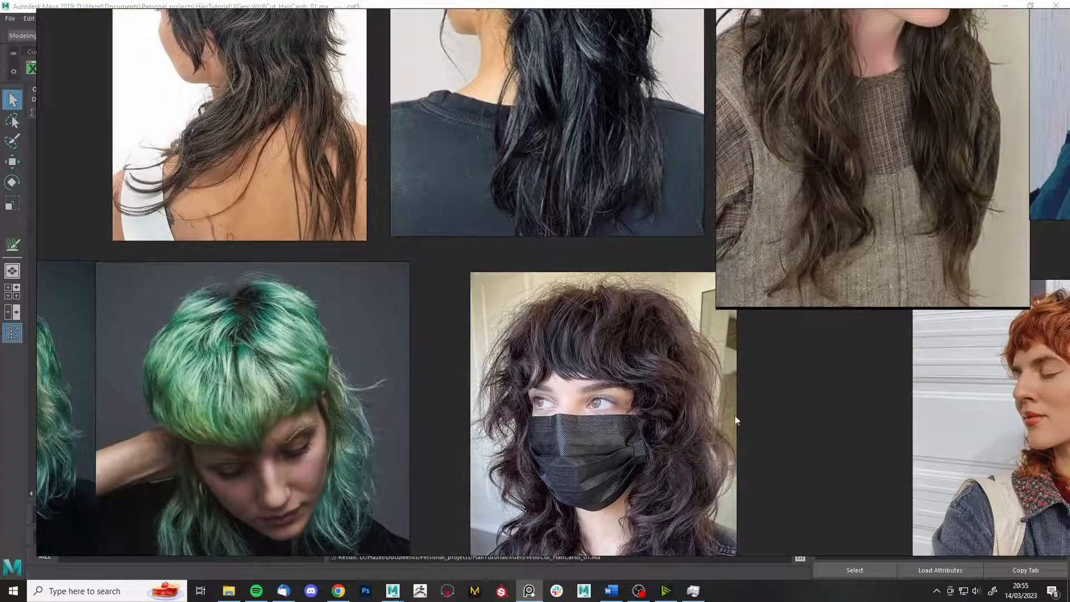
pyautogui.moveTo(569, 279); pyautogui.dragTo(674, 140, button='middle')
pyautogui.moveTo(835, 185); pyautogui.dragTo(492, 369, button='middle')
pyautogui.scroll(-3, 517, 429)
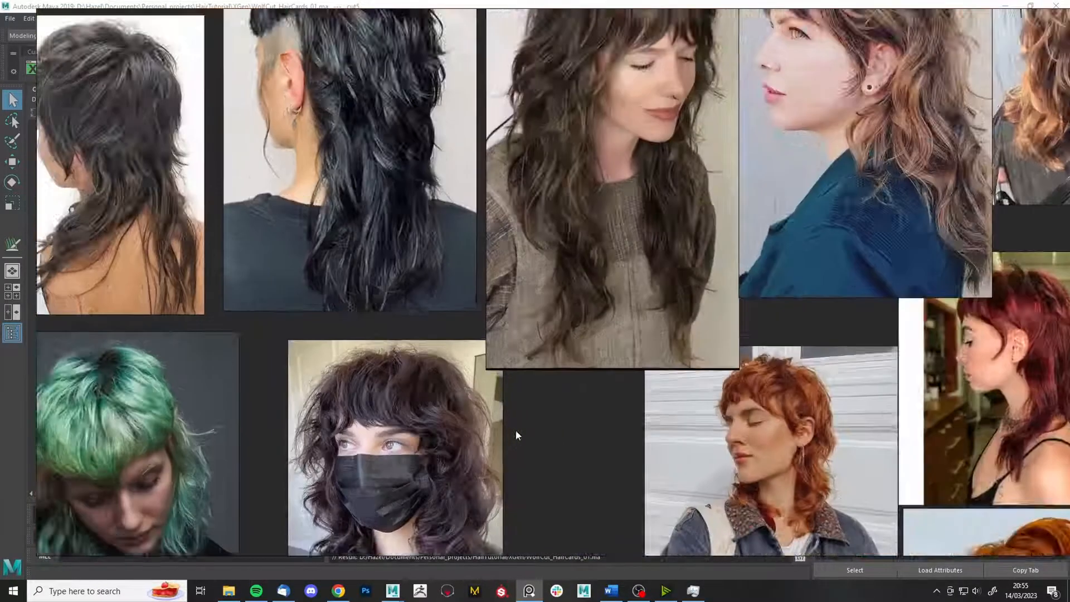
pyautogui.moveTo(677, 198); pyautogui.dragTo(555, 385, button='middle')
pyautogui.moveTo(658, 275); pyautogui.dragTo(754, 281, button='middle')
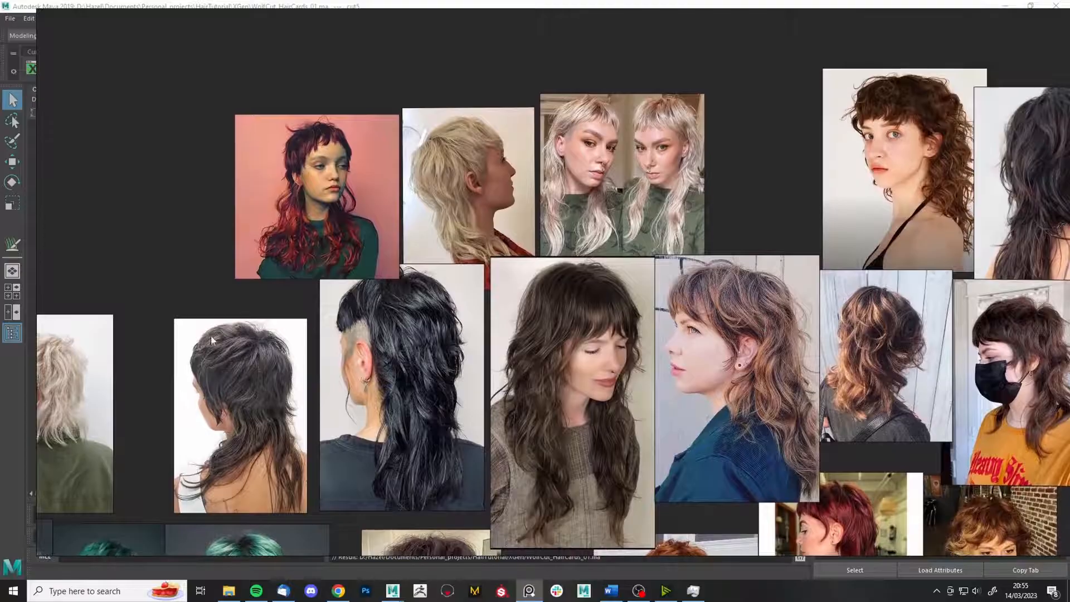
pyautogui.scroll(3, 233, 375)
pyautogui.scroll(-2, 314, 356)
pyautogui.moveTo(620, 363); pyautogui.dragTo(69, 257, button='middle')
pyautogui.moveTo(715, 262); pyautogui.dragTo(588, 281, button='middle')
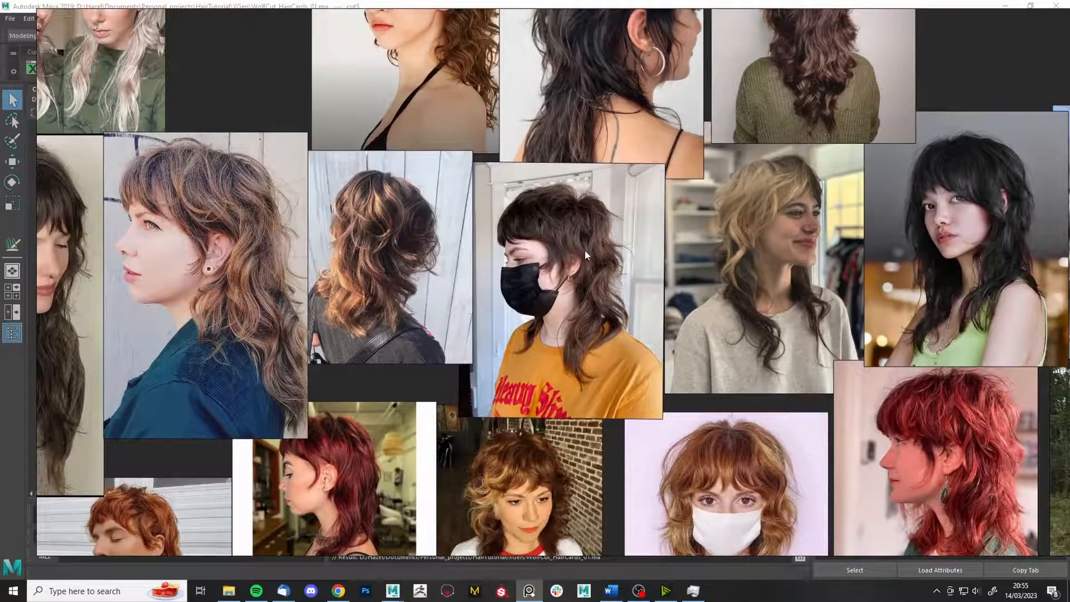
pyautogui.scroll(3, 640, 248)
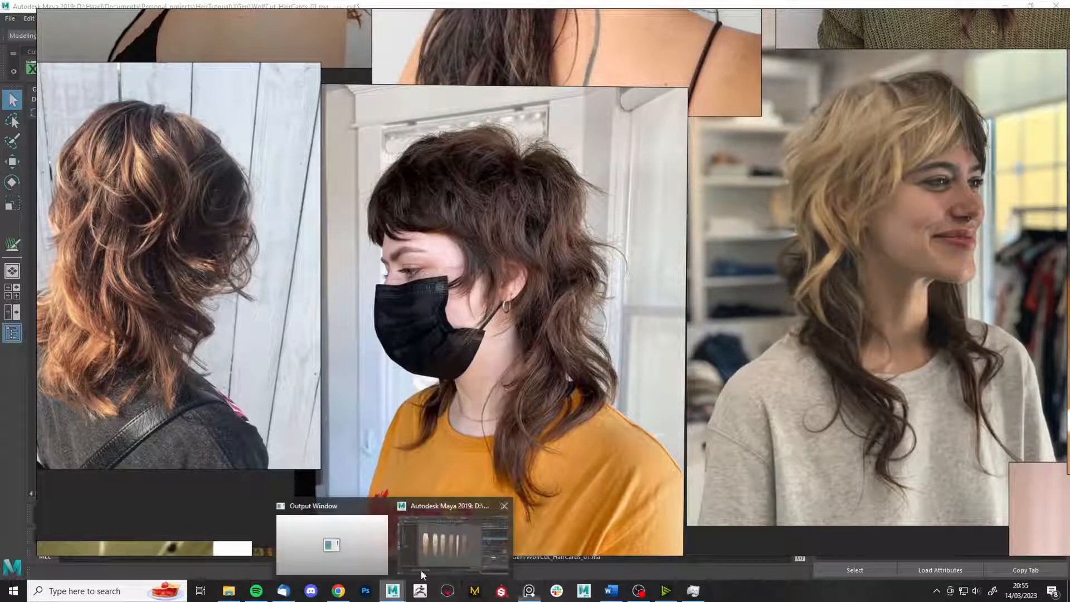
# - Glance back at Maya, then reopen the board and compare the lower reference images
pyautogui.click(420, 570)
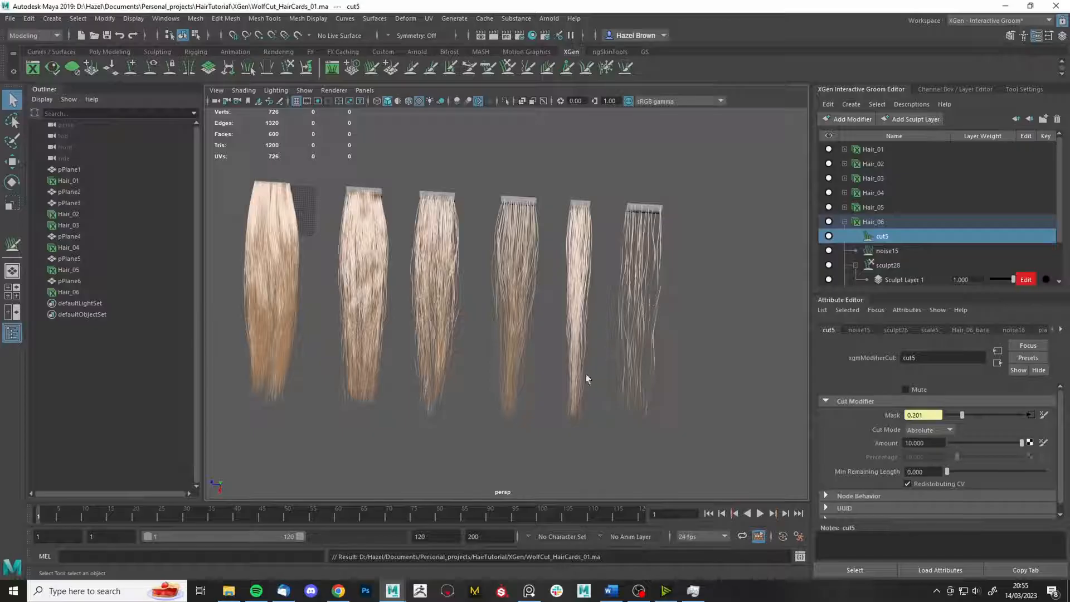
pyautogui.click(529, 590)
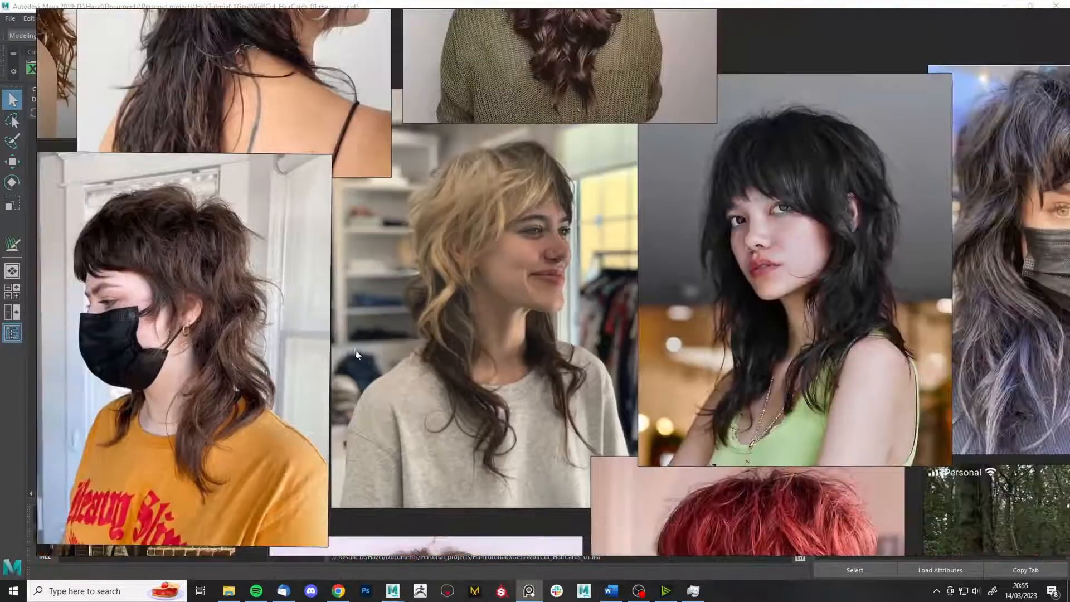
pyautogui.moveTo(739, 201); pyautogui.dragTo(516, 294, button='middle')
pyautogui.scroll(3, 638, 163)
pyautogui.moveTo(639, 163); pyautogui.dragTo(845, 361, button='middle')
pyautogui.scroll(-3, 406, 162)
pyautogui.scroll(-1, 846, 363)
pyautogui.moveTo(229, 209); pyautogui.dragTo(473, 170, button='middle')
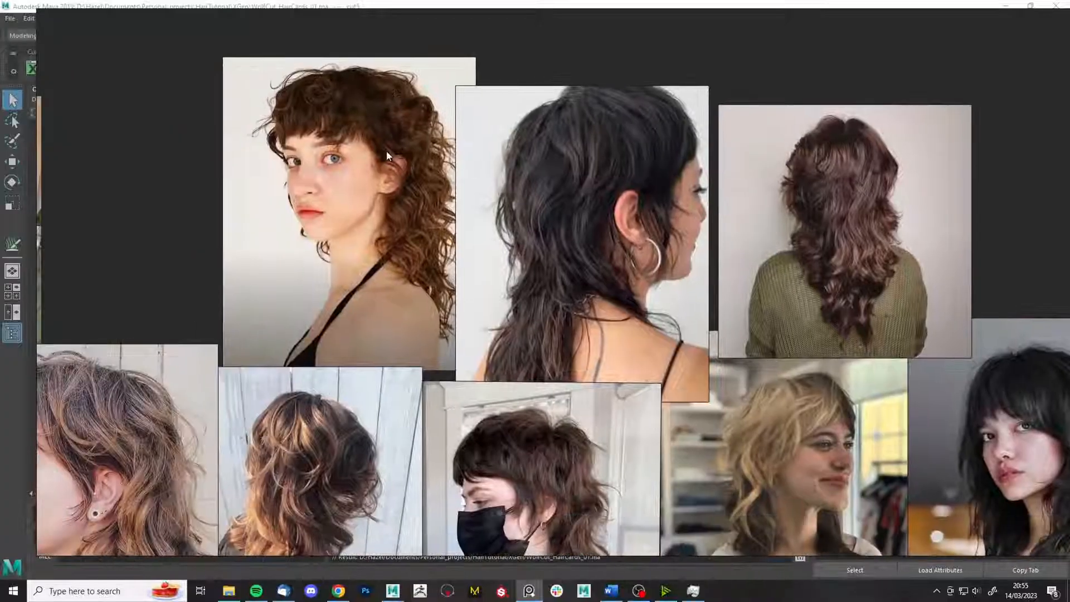
pyautogui.moveTo(541, 414); pyautogui.dragTo(588, 275, button='middle')
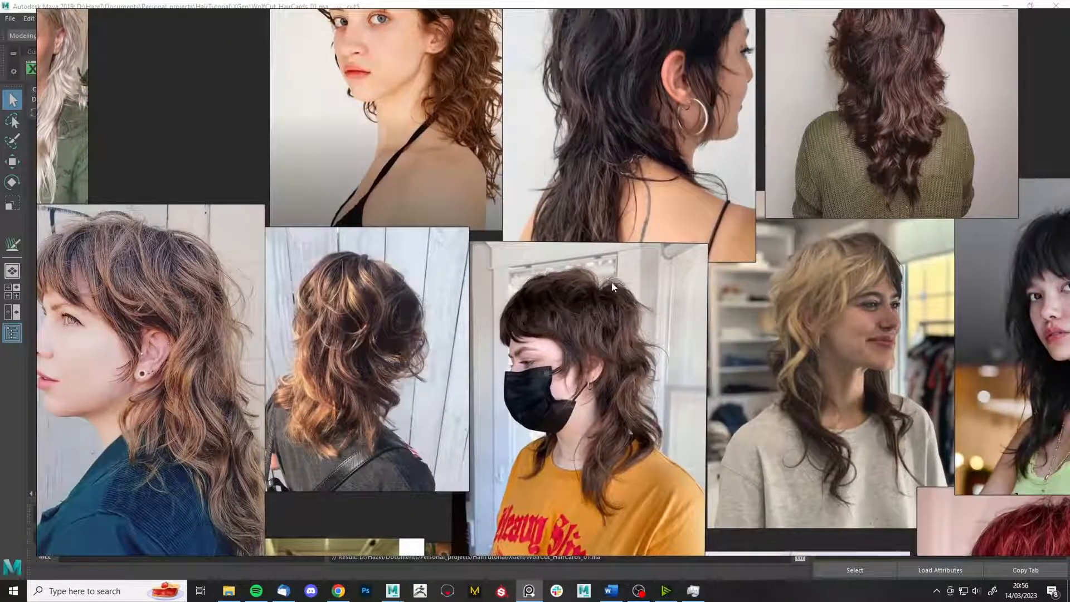
pyautogui.moveTo(651, 339); pyautogui.dragTo(542, 98, button='middle')
pyautogui.scroll(-1, 629, 330)
# - Duplicate pPlane6 into pPlane7 and create the Hair_07 interactive groom on it
pyautogui.click(529, 591)
pyautogui.click(682, 181)
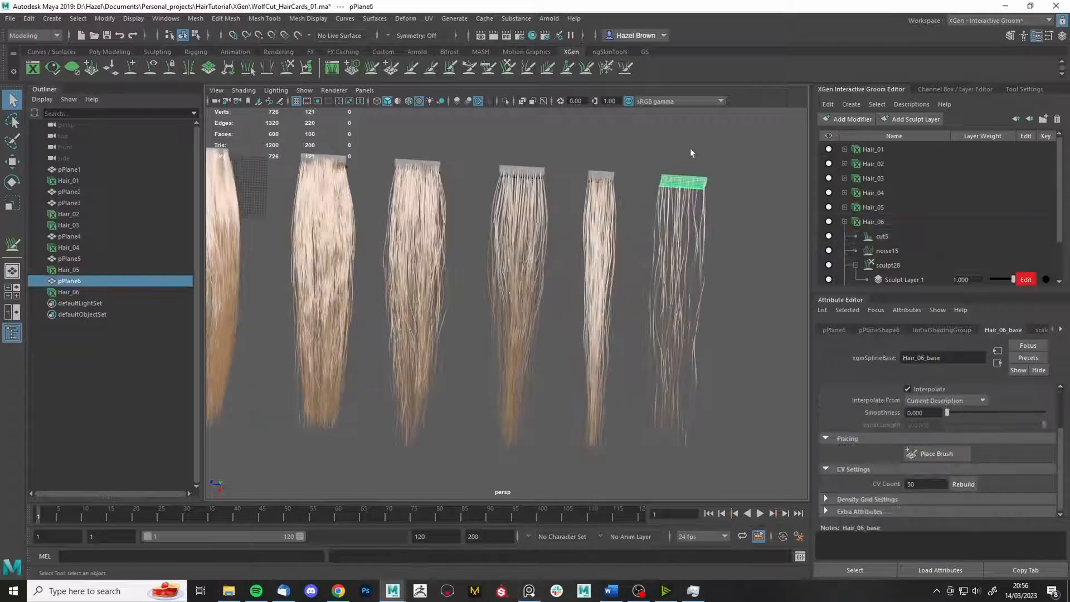
pyautogui.scroll(-4, 642, 184)
pyautogui.hotkey('ctrl', 'd')
pyautogui.press('w')
pyautogui.click(454, 18)
pyautogui.click(610, 188)
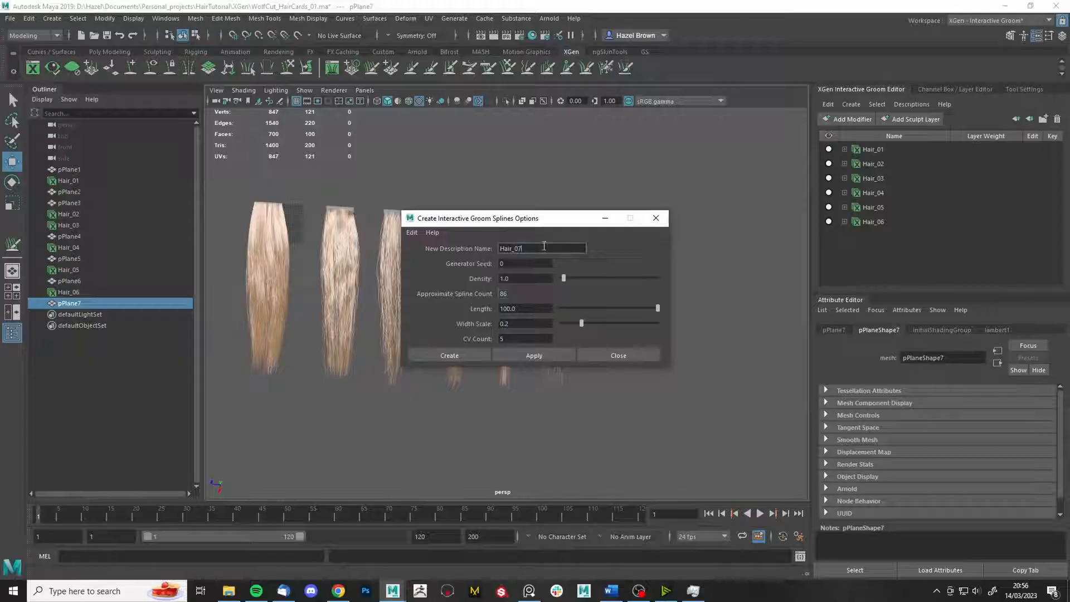
pyautogui.click(450, 355)
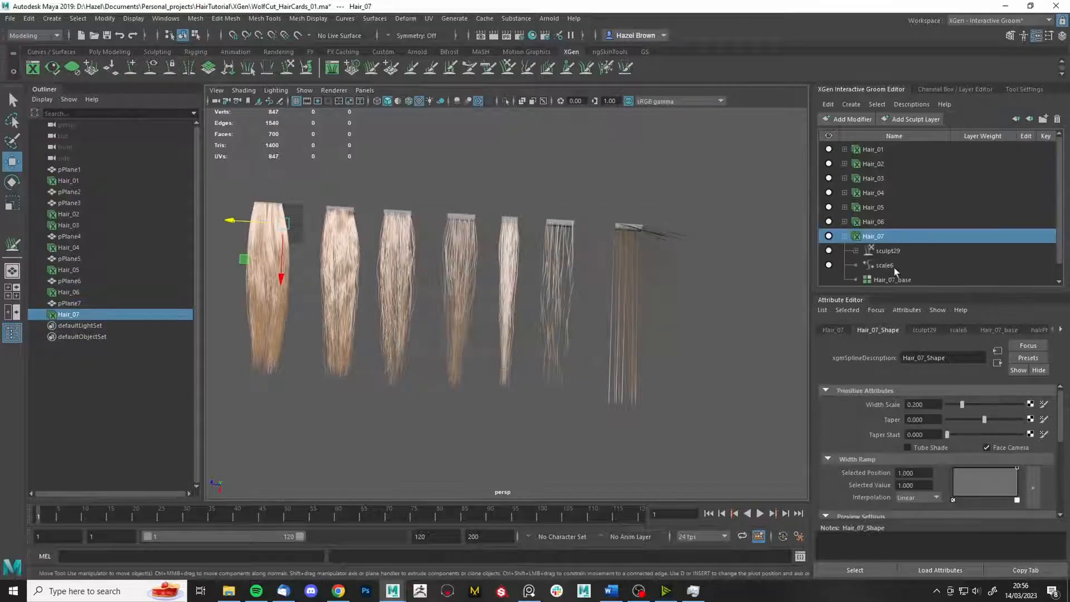
# - Set Hair_07's taper to 0.759, matching Hair_06
pyautogui.click(488, 69)
pyautogui.moveTo(474, 235)
pyautogui.keyDown('alt'); pyautogui.mouseDown()
pyautogui.moveTo(296, 201)
pyautogui.moveTo(600, 232)
pyautogui.moveTo(533, 267)
pyautogui.moveTo(584, 203)
pyautogui.moveTo(563, 334)
pyautogui.moveTo(602, 454)
pyautogui.mouseUp(); pyautogui.keyUp('alt')
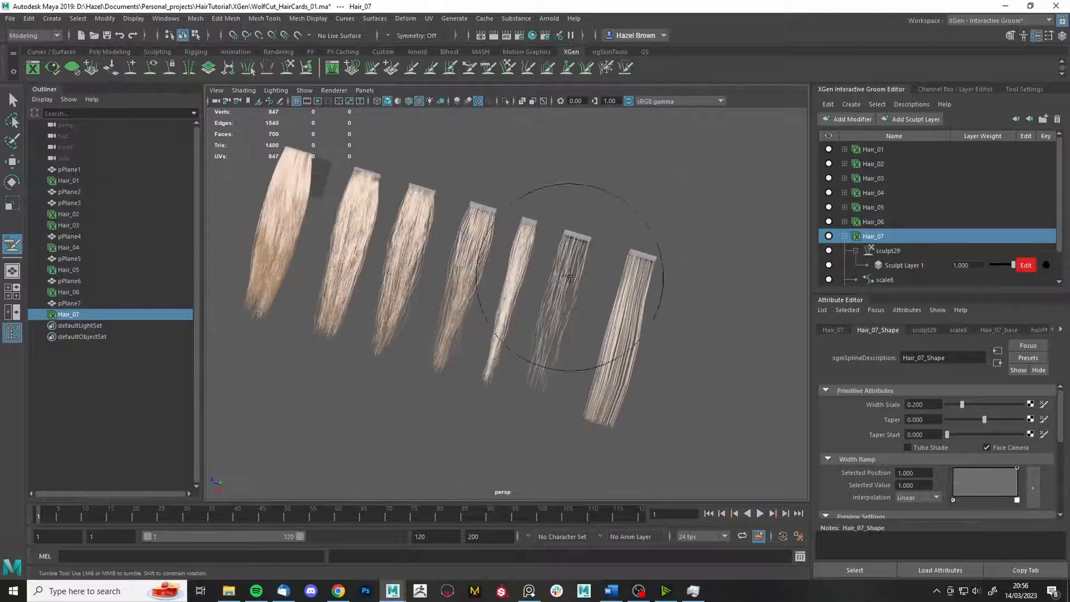
pyautogui.keyDown('alt'); pyautogui.moveTo(634, 267); pyautogui.dragTo(598, 398); pyautogui.keyUp('alt')
pyautogui.click(875, 221)
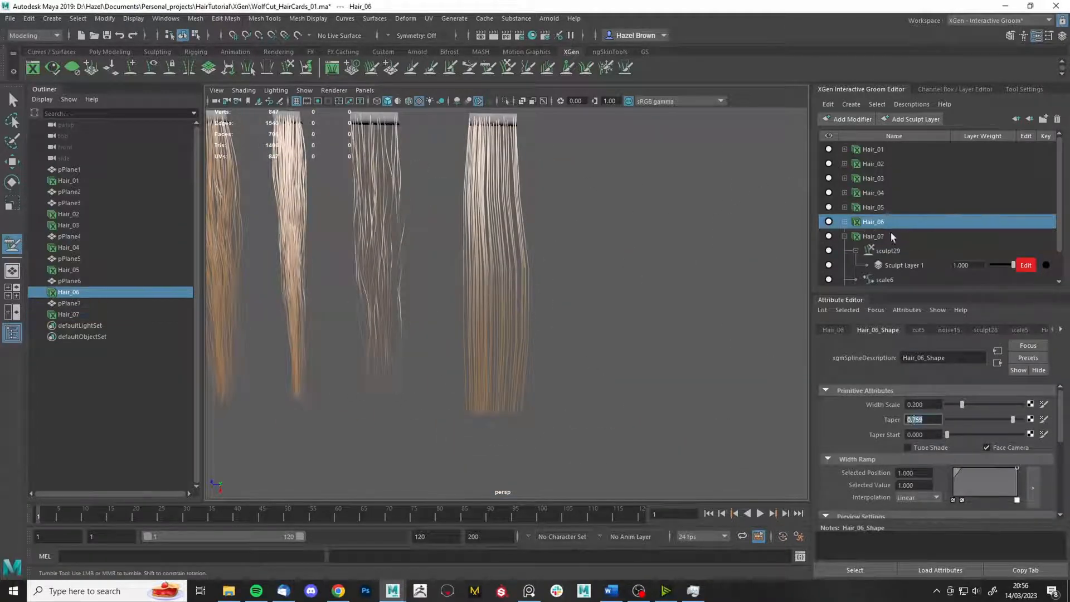
pyautogui.click(891, 234)
pyautogui.press('Return')
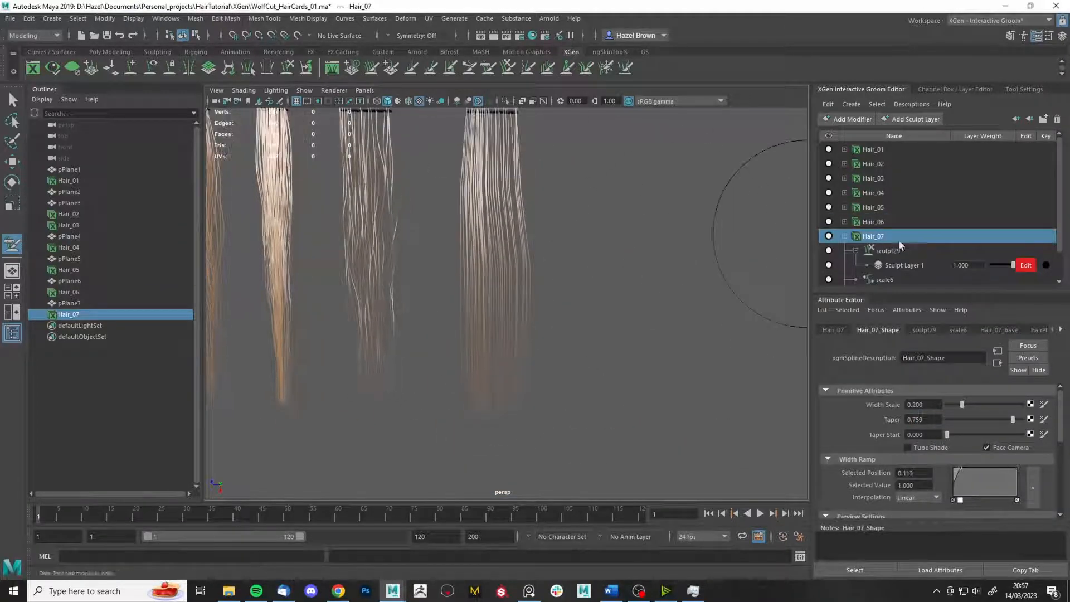
# - Set Hair_07's base density multiplier to 0.6
pyautogui.click(999, 331)
pyautogui.keyDown('alt'); pyautogui.moveTo(664, 342); pyautogui.dragTo(718, 345, button='middle'); pyautogui.keyUp('alt')
pyautogui.keyDown('alt'); pyautogui.moveTo(718, 346); pyautogui.dragTo(720, 323); pyautogui.keyUp('alt')
pyautogui.scroll(2, 955, 413)
pyautogui.moveTo(932, 420); pyautogui.dragTo(858, 376)
pyautogui.write('0.5')
pyautogui.press('Return')
pyautogui.hotkey('ctrl', 'z')
pyautogui.keyDown('alt'); pyautogui.moveTo(640, 354); pyautogui.dragTo(583, 353, button='middle'); pyautogui.keyUp('alt')
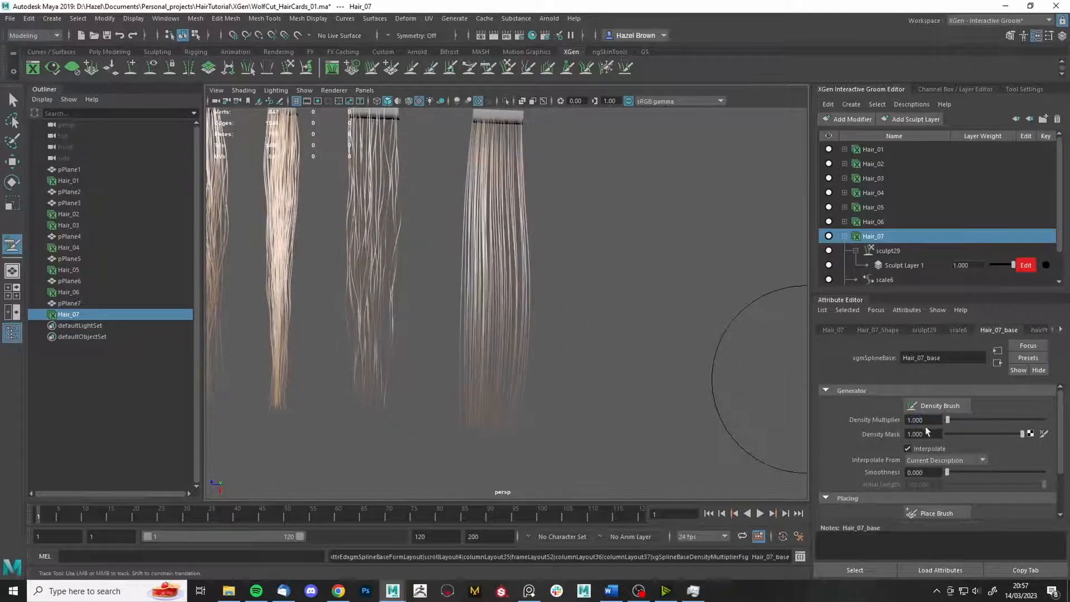
pyautogui.write('0.6')
pyautogui.press('Return')
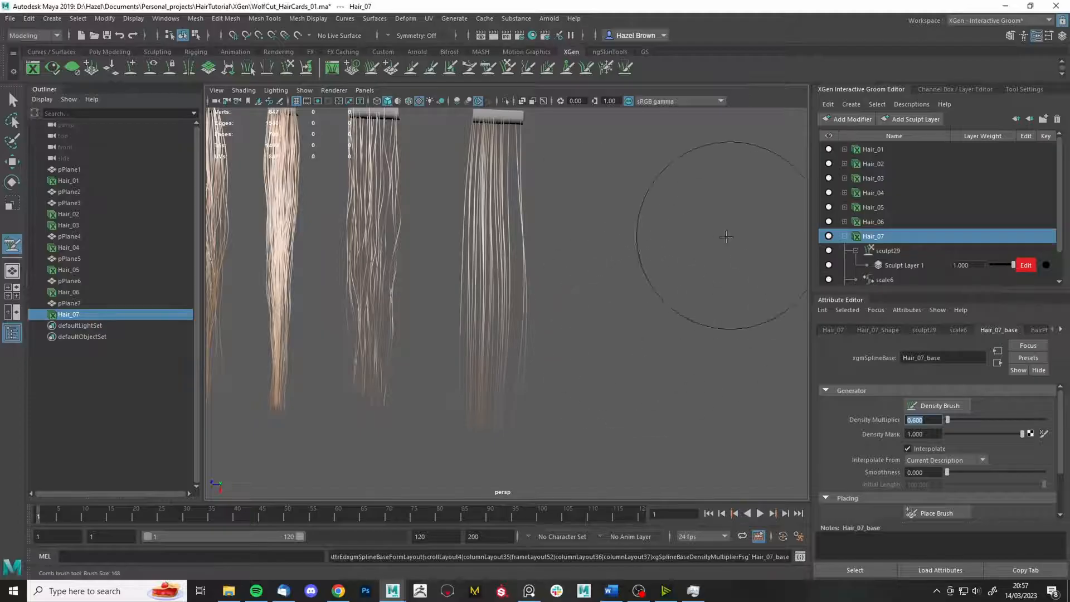
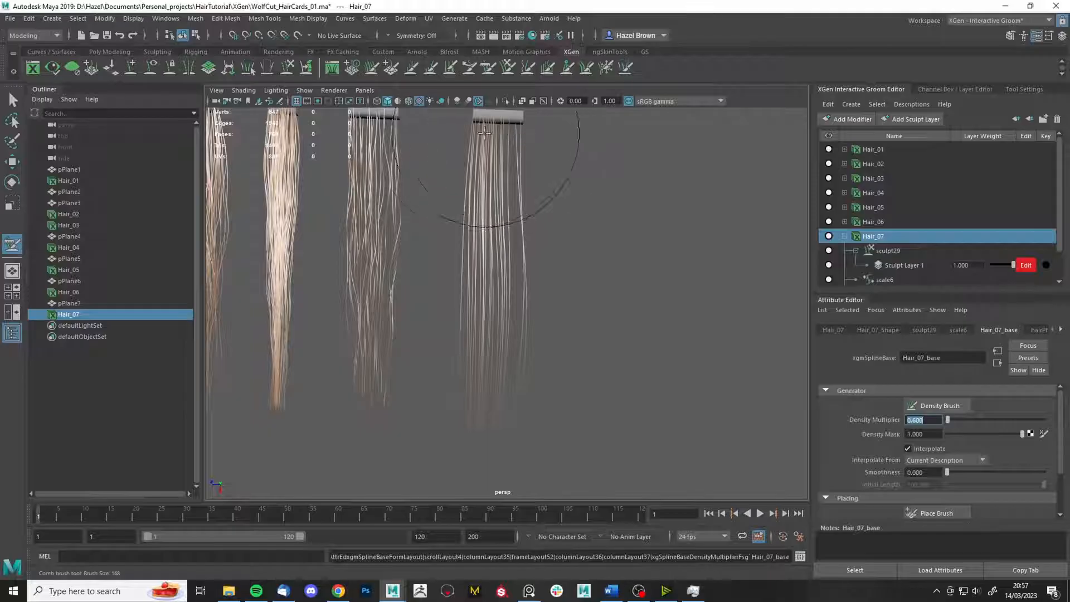
# - Set Hair_07's density multiplier to 1.0 and add a sculpt layer
pyautogui.write('1')
pyautogui.press('Return')
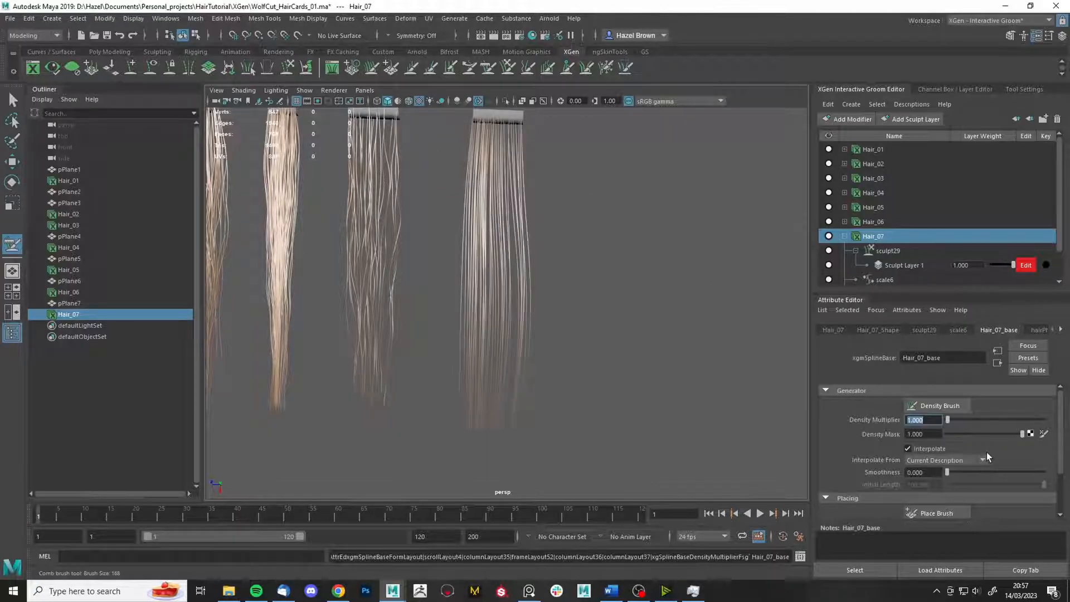
pyautogui.click(844, 122)
pyautogui.click(873, 267)
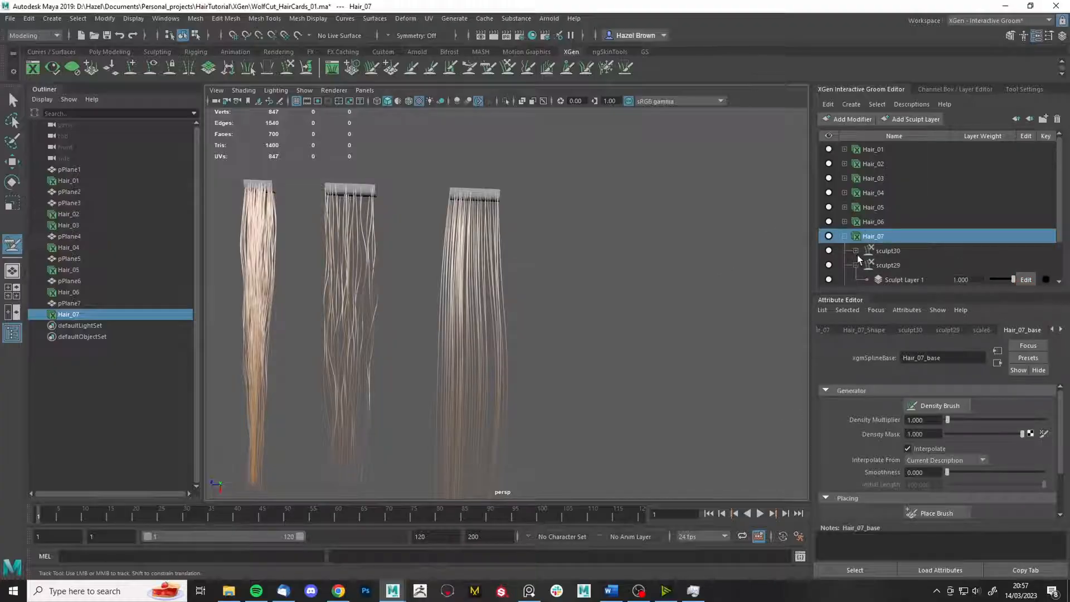
# - Thin out some of Hair_07's strands with the density brush on the sculpt30 layer
pyautogui.click(858, 255)
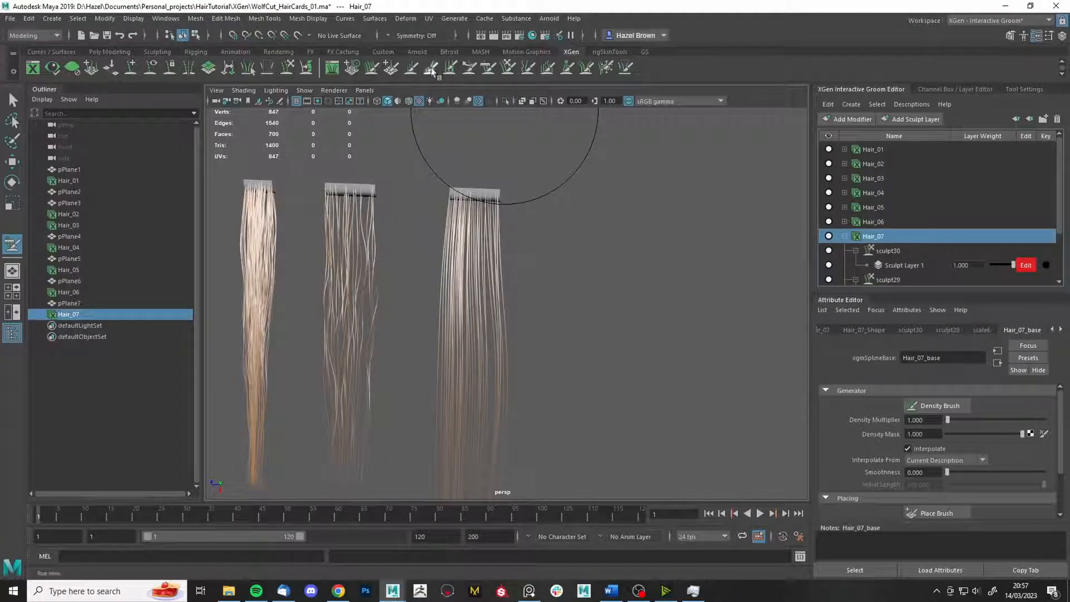
pyautogui.click(371, 68)
pyautogui.keyDown('alt'); pyautogui.moveTo(532, 187); pyautogui.dragTo(442, 325, button='middle'); pyautogui.keyUp('alt')
pyautogui.moveTo(442, 325)
pyautogui.keyDown('alt'); pyautogui.mouseDown()
pyautogui.moveTo(538, 251)
pyautogui.moveTo(591, 264)
pyautogui.moveTo(532, 251)
pyautogui.moveTo(528, 263)
pyautogui.mouseUp(); pyautogui.keyUp('alt')
pyautogui.scroll(-5, 607, 282)
pyautogui.keyDown('alt'); pyautogui.moveTo(607, 282); pyautogui.dragTo(634, 291); pyautogui.keyUp('alt')
pyautogui.scroll(-3, 883, 410)
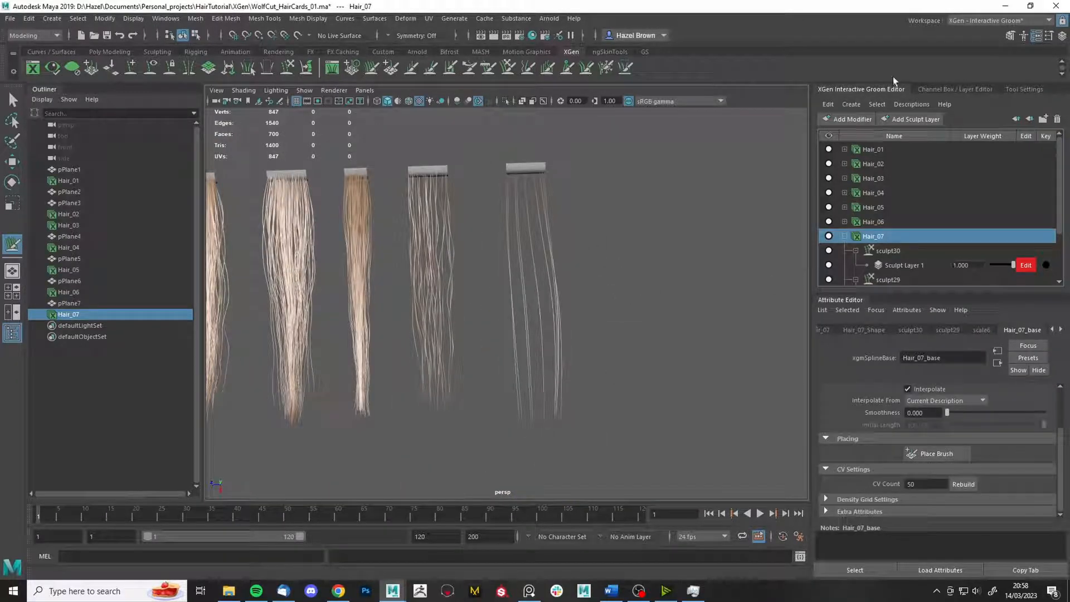
# - Add a noise17 modifier to Hair_07 with frequency 0.075
pyautogui.click(853, 119)
pyautogui.click(862, 212)
pyautogui.moveTo(954, 431); pyautogui.dragTo(901, 445)
# - Set noise17 magnitude to 20, nudge it up to about 26, and change frequency to 0.050
pyautogui.write('20')
pyautogui.press('Return')
pyautogui.scroll(-1, 948, 440)
pyautogui.moveTo(968, 475); pyautogui.dragTo(965, 464)
pyautogui.keyDown('alt'); pyautogui.moveTo(619, 325); pyautogui.dragTo(666, 313); pyautogui.keyUp('alt')
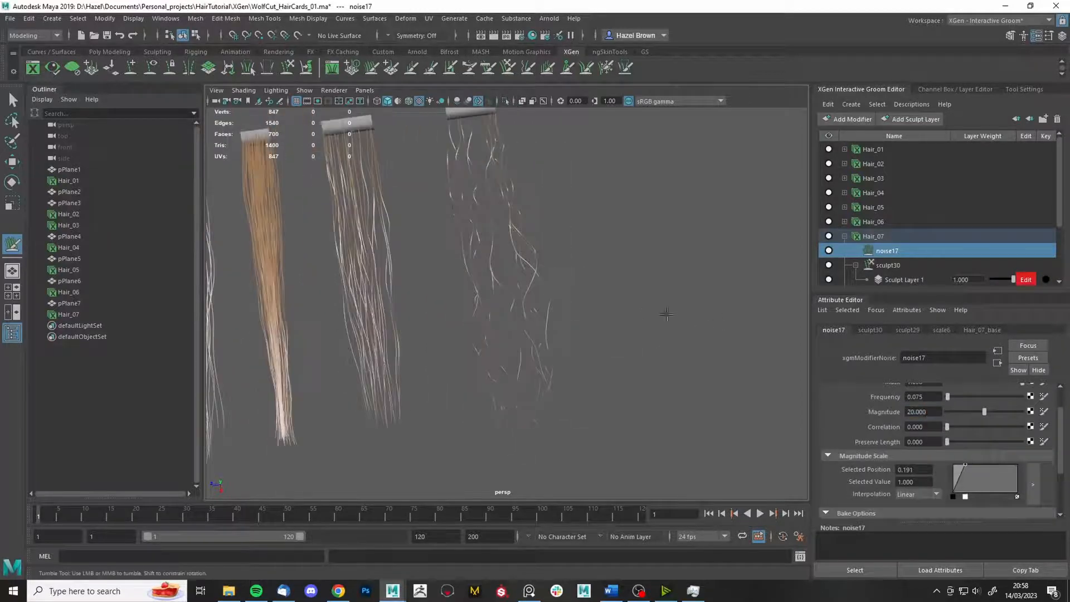
pyautogui.moveTo(984, 412); pyautogui.dragTo(996, 412)
pyautogui.keyDown('alt'); pyautogui.moveTo(549, 335); pyautogui.dragTo(657, 329, button='right'); pyautogui.keyUp('alt')
pyautogui.moveTo(916, 397); pyautogui.dragTo(936, 398)
pyautogui.write('5')
pyautogui.press('Return')
# - Raise noise17's magnitude further, to about 35.9, for wavier Hair_07 strands
pyautogui.keyDown('alt'); pyautogui.moveTo(719, 245); pyautogui.dragTo(636, 225, button='right'); pyautogui.keyUp('alt')
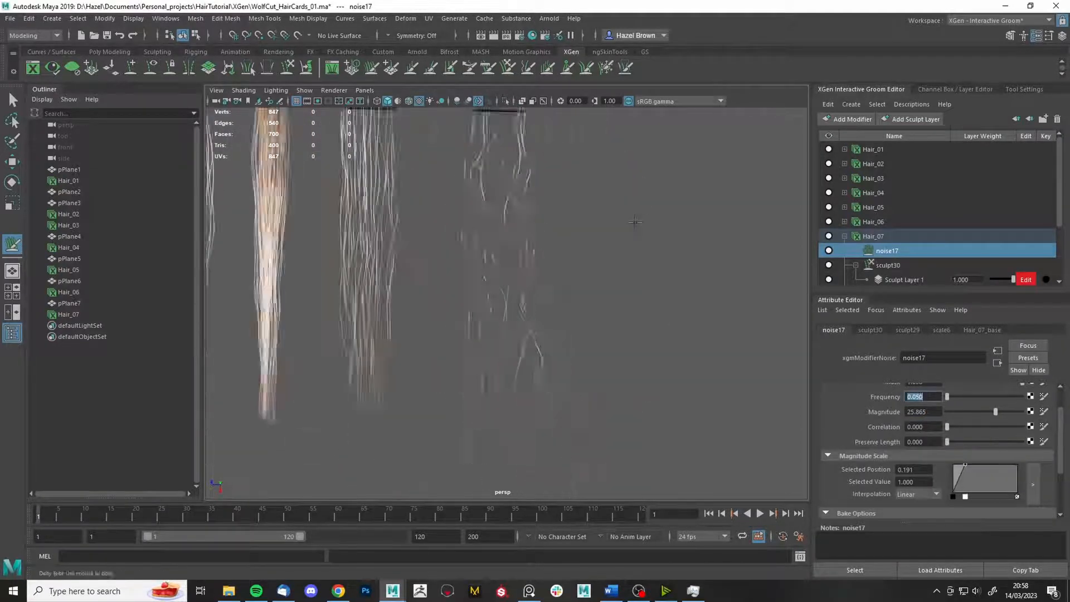
pyautogui.keyDown('alt'); pyautogui.moveTo(636, 225); pyautogui.dragTo(663, 237); pyautogui.keyUp('alt')
pyautogui.moveTo(995, 412); pyautogui.dragTo(1009, 417)
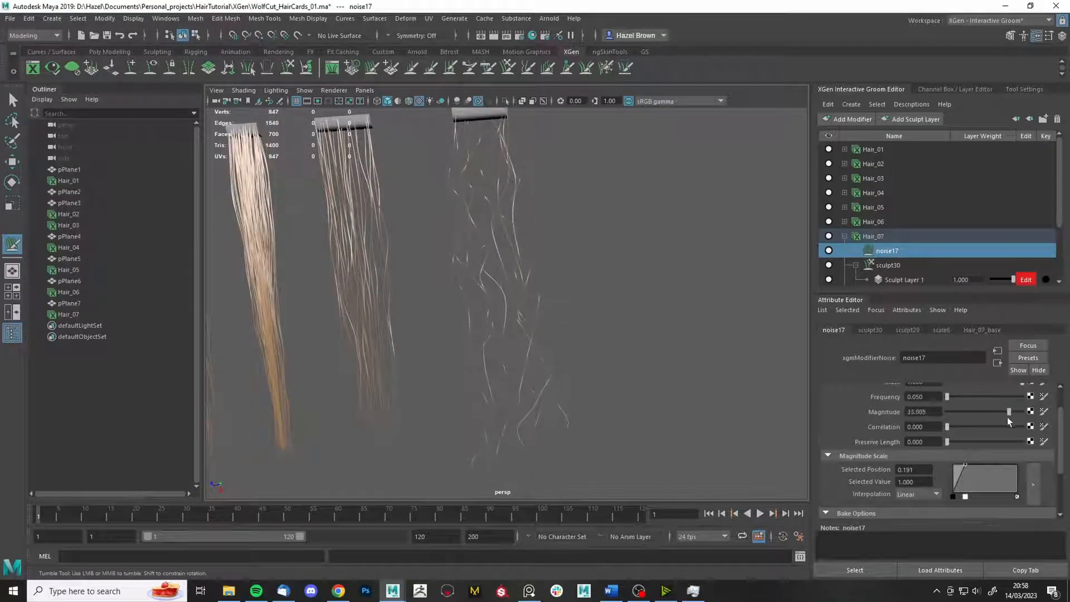
pyautogui.click(982, 330)
pyautogui.scroll(-3, 953, 446)
pyautogui.moveTo(942, 483); pyautogui.dragTo(902, 484)
pyautogui.keyDown('alt'); pyautogui.moveTo(741, 362); pyautogui.dragTo(697, 370, button='right'); pyautogui.keyUp('alt')
pyautogui.moveTo(697, 371)
pyautogui.keyDown('alt'); pyautogui.mouseDown()
pyautogui.moveTo(676, 378)
pyautogui.moveTo(701, 368)
pyautogui.mouseUp(); pyautogui.keyUp('alt')
pyautogui.keyDown('alt'); pyautogui.moveTo(701, 368); pyautogui.dragTo(775, 357, button='right'); pyautogui.keyUp('alt')
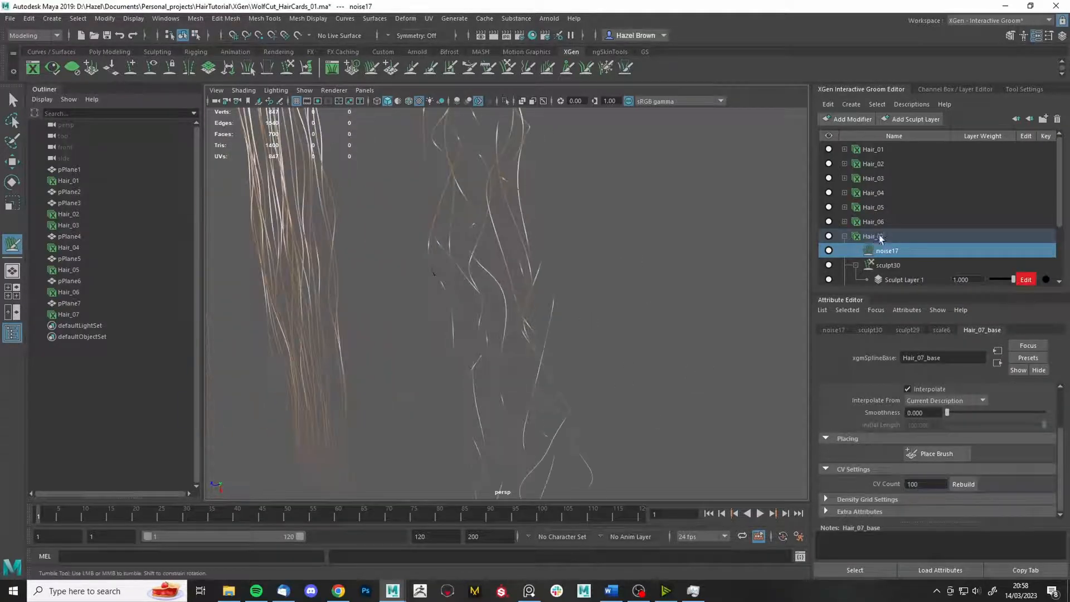
# - Add a sculpt31 layer to Hair_07 using the clump brush, weighted at 0.640
pyautogui.click(877, 236)
pyautogui.click(909, 119)
pyautogui.keyDown('alt'); pyautogui.moveTo(669, 312); pyautogui.dragTo(591, 303, button='right'); pyautogui.keyUp('alt')
pyautogui.click(567, 68)
pyautogui.keyDown('alt'); pyautogui.moveTo(513, 414); pyautogui.dragTo(585, 410, button='right'); pyautogui.keyUp('alt')
pyautogui.moveTo(1013, 264); pyautogui.dragTo(1005, 264)
pyautogui.click(848, 119)
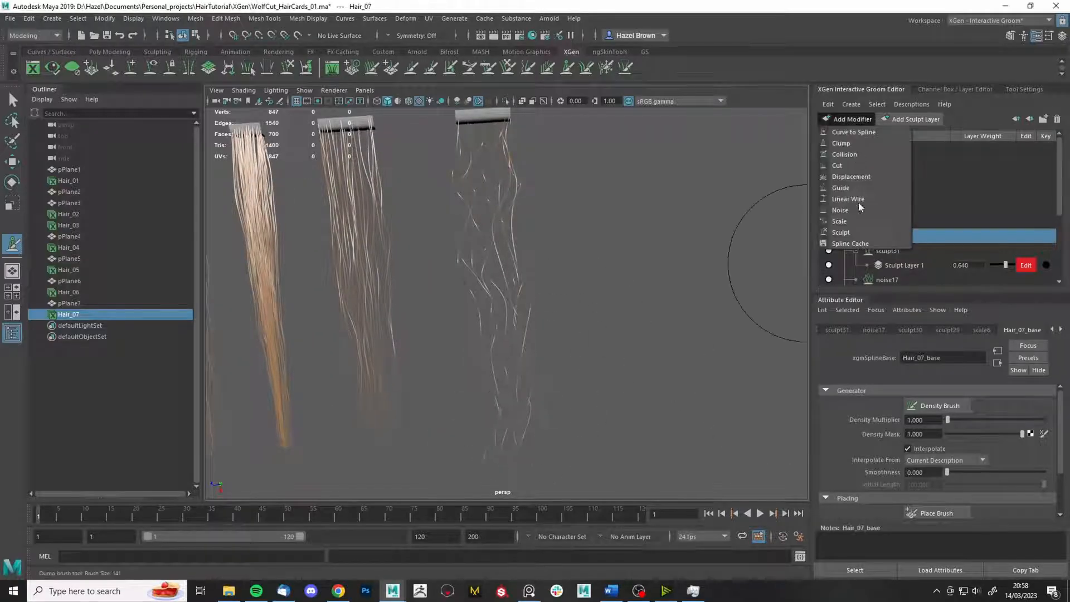
# - Add a sculpt32 layer to Hair_07 and shrink the freeze brush to size 40
pyautogui.click(864, 232)
pyautogui.keyDown('alt'); pyautogui.moveTo(619, 329); pyautogui.dragTo(689, 329, button='right'); pyautogui.keyUp('alt')
pyautogui.keyDown('alt'); pyautogui.moveTo(689, 223); pyautogui.dragTo(724, 449, button='middle'); pyautogui.keyUp('alt')
pyautogui.moveTo(732, 361)
pyautogui.keyDown('alt'); pyautogui.mouseDown()
pyautogui.moveTo(578, 224)
pyautogui.moveTo(638, 279)
pyautogui.mouseUp(); pyautogui.keyUp('alt')
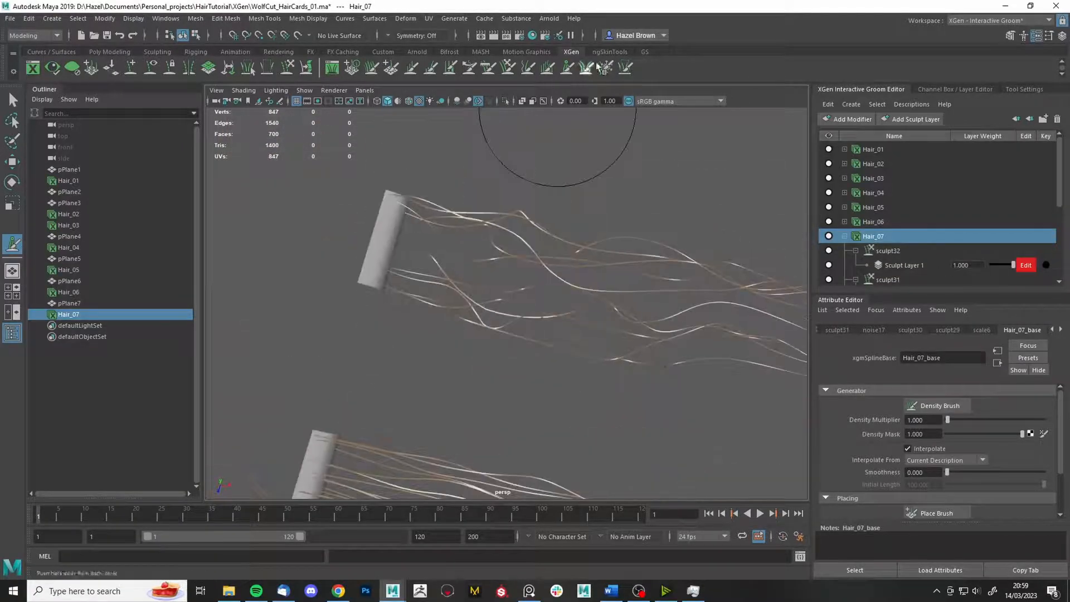
pyautogui.click(606, 68)
pyautogui.press('b')
pyautogui.moveTo(643, 150); pyautogui.dragTo(526, 189)
pyautogui.keyDown('alt'); pyautogui.moveTo(630, 267); pyautogui.dragTo(534, 296); pyautogui.keyUp('alt')
pyautogui.keyDown('alt'); pyautogui.moveTo(641, 385); pyautogui.dragTo(612, 376, button='right'); pyautogui.keyUp('alt')
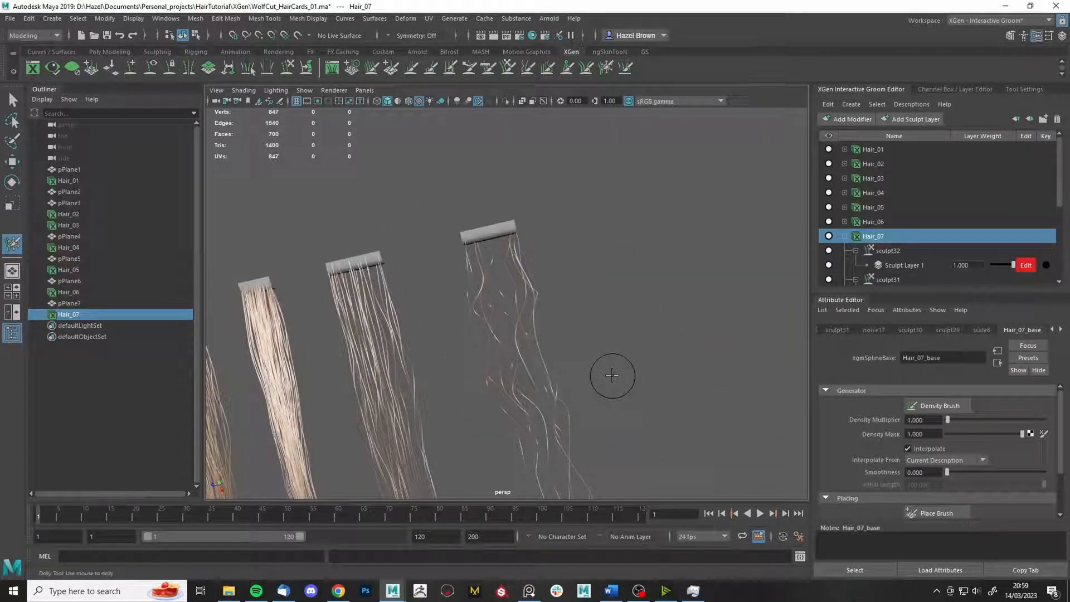
pyautogui.scroll(3, 574, 277)
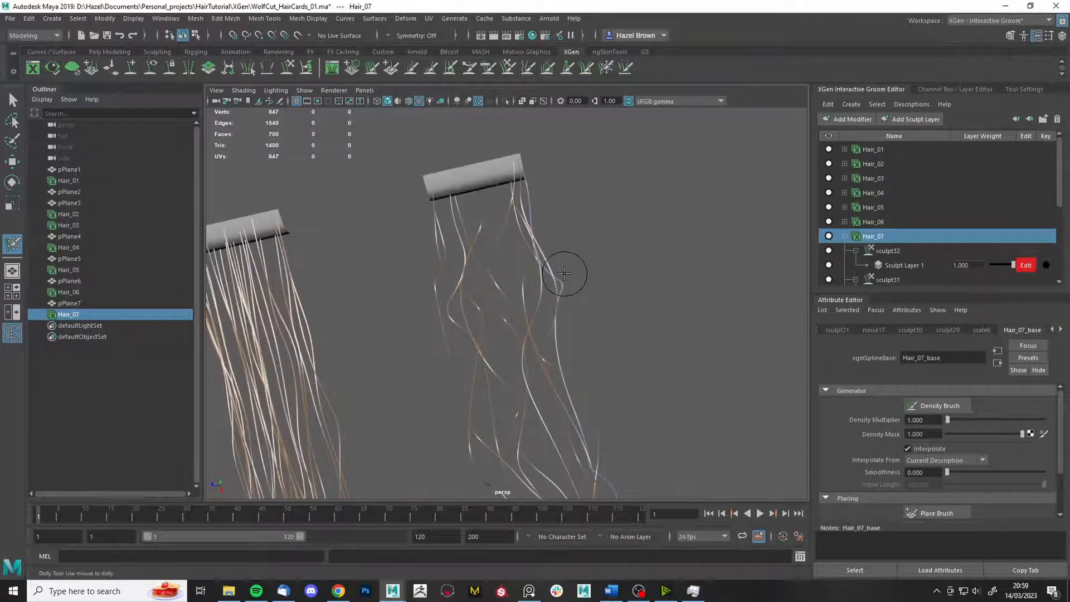
pyautogui.keyDown('alt'); pyautogui.moveTo(619, 463); pyautogui.dragTo(660, 332, button='middle'); pyautogui.keyUp('alt')
pyautogui.keyDown('alt'); pyautogui.moveTo(659, 332); pyautogui.dragTo(608, 382, button='right'); pyautogui.keyUp('alt')
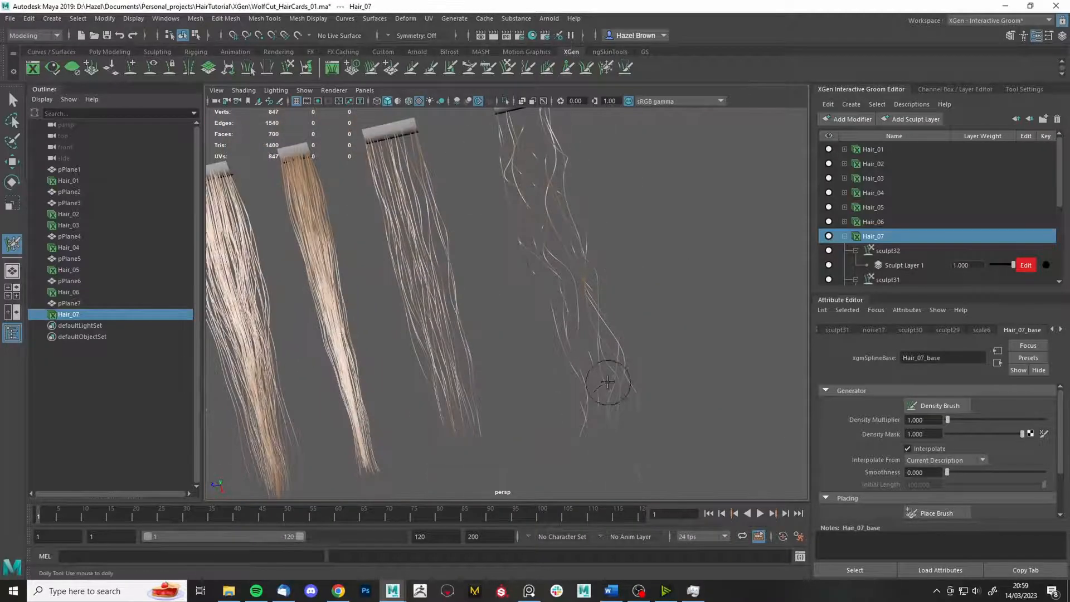
pyautogui.moveTo(655, 312)
pyautogui.keyDown('alt'); pyautogui.mouseDown()
pyautogui.moveTo(597, 361)
pyautogui.moveTo(604, 346)
pyautogui.mouseUp(); pyautogui.keyUp('alt')
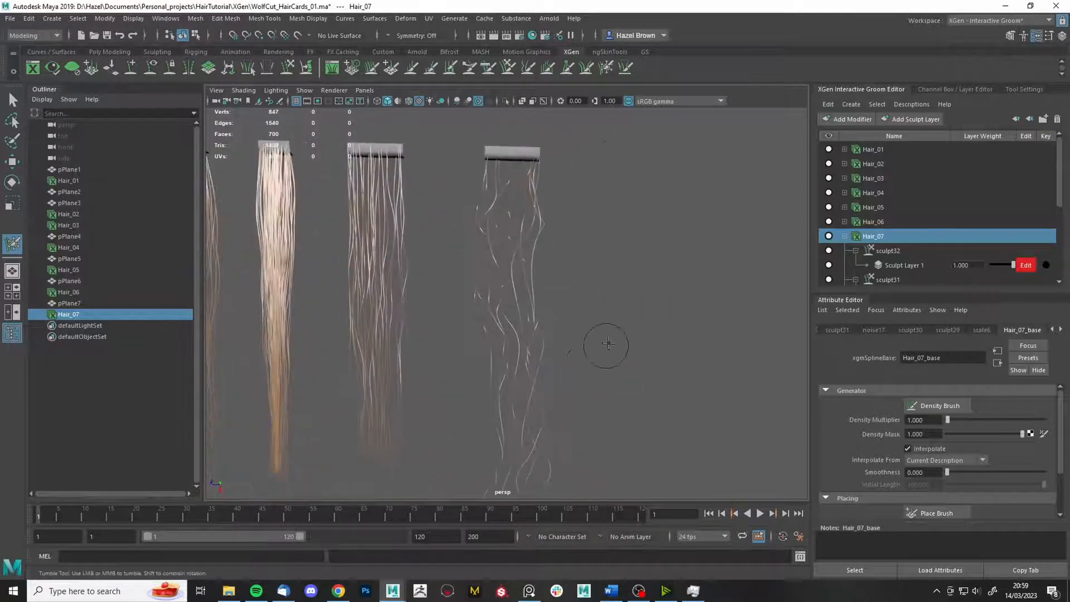
# - Pull Hair_07's outer strands into bends with the grab brush, enlarged to size 95
pyautogui.click(508, 67)
pyautogui.press('g')
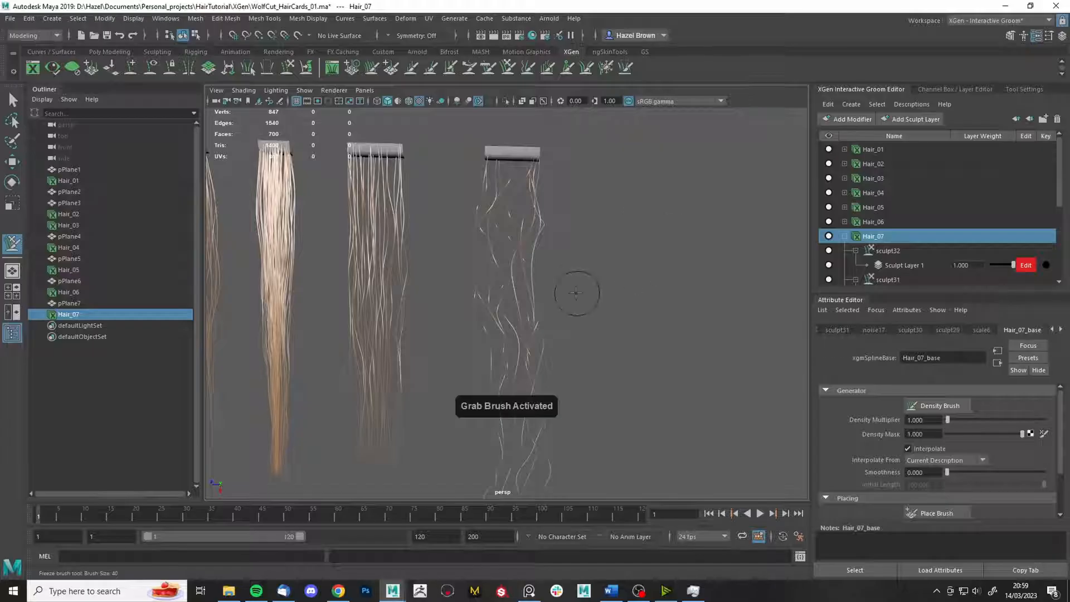
pyautogui.moveTo(593, 259)
pyautogui.mouseDown()
pyautogui.moveTo(553, 264)
pyautogui.moveTo(583, 255)
pyautogui.mouseUp()
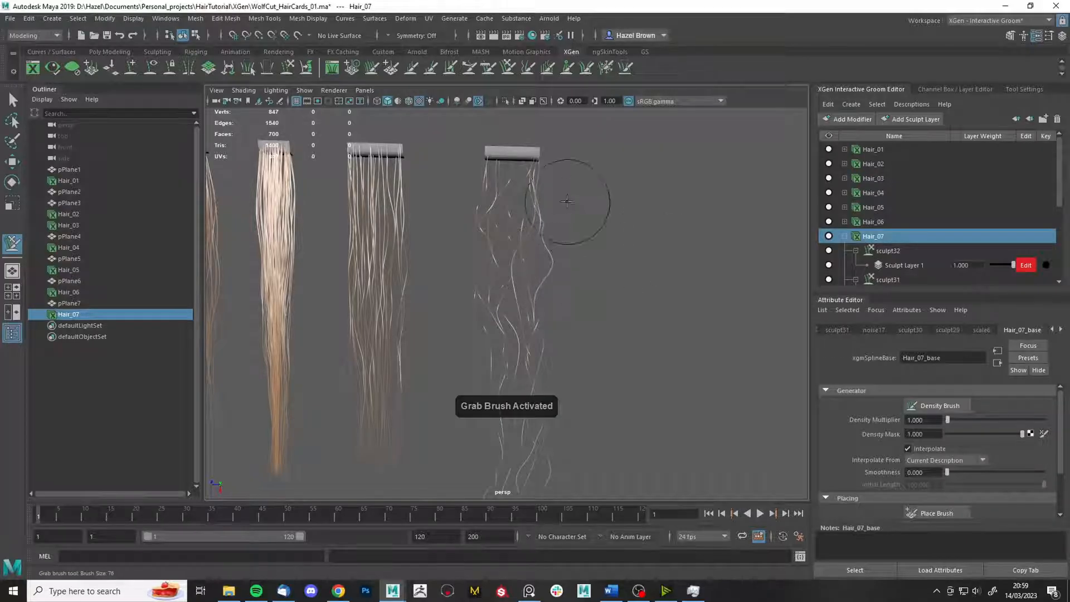
pyautogui.moveTo(568, 200); pyautogui.dragTo(602, 191)
pyautogui.press('b')
pyautogui.moveTo(575, 364)
pyautogui.mouseDown()
pyautogui.moveTo(586, 363)
pyautogui.moveTo(572, 386)
pyautogui.mouseUp()
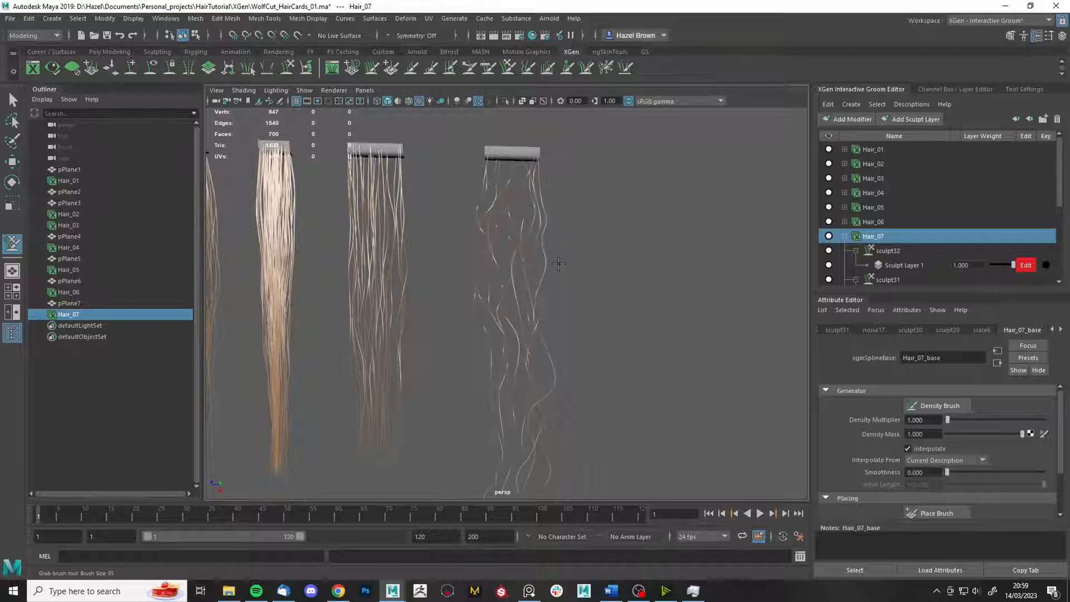
# - Reduce Hair_07_base's CV count to 50
pyautogui.keyDown('alt'); pyautogui.moveTo(588, 304); pyautogui.dragTo(574, 362, button='middle'); pyautogui.keyUp('alt')
pyautogui.scroll(-3, 945, 490)
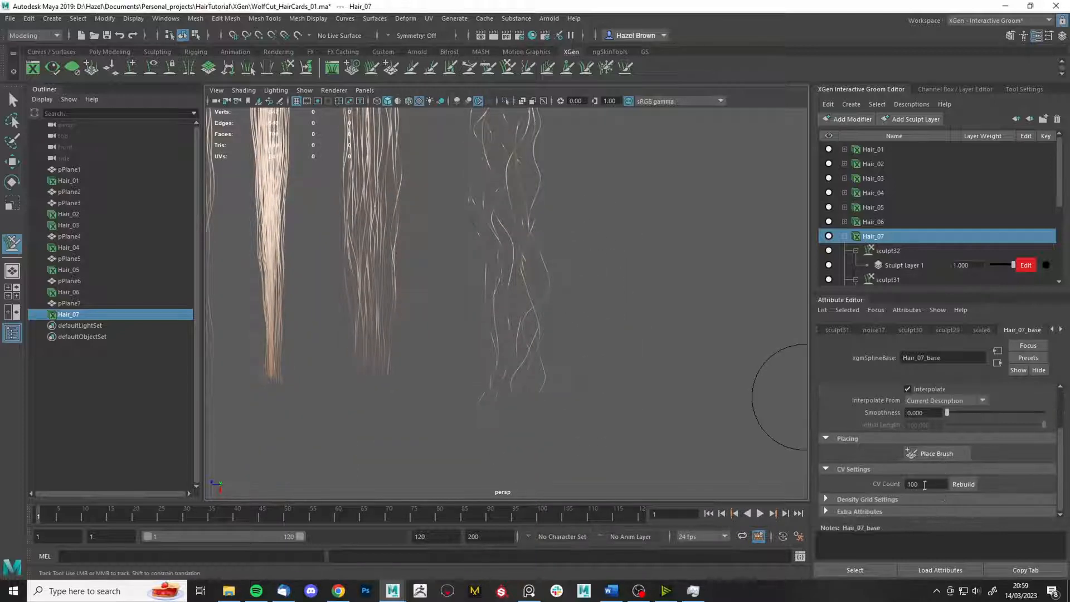
pyautogui.write('50')
pyautogui.click(960, 484)
# - Review the reshaped cards and activate the freeze brush, showing its settings at size 175
pyautogui.keyDown('alt'); pyautogui.moveTo(540, 343); pyautogui.dragTo(543, 418, button='middle'); pyautogui.keyUp('alt')
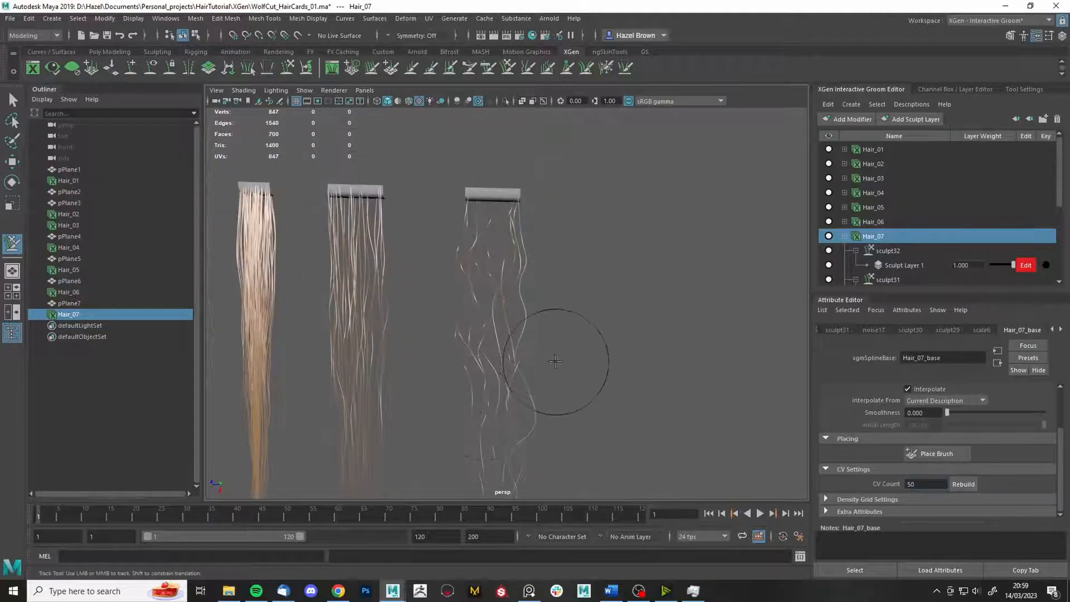
pyautogui.keyDown('alt'); pyautogui.moveTo(595, 336); pyautogui.dragTo(550, 310, button='middle'); pyautogui.keyUp('alt')
pyautogui.scroll(5, 553, 301)
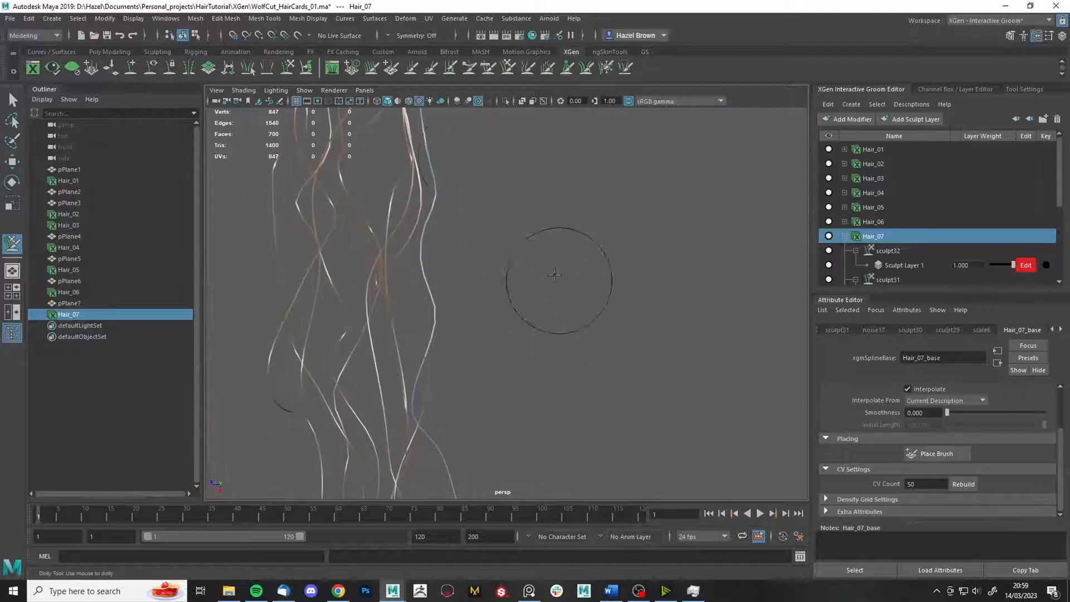
pyautogui.scroll(-6, 580, 283)
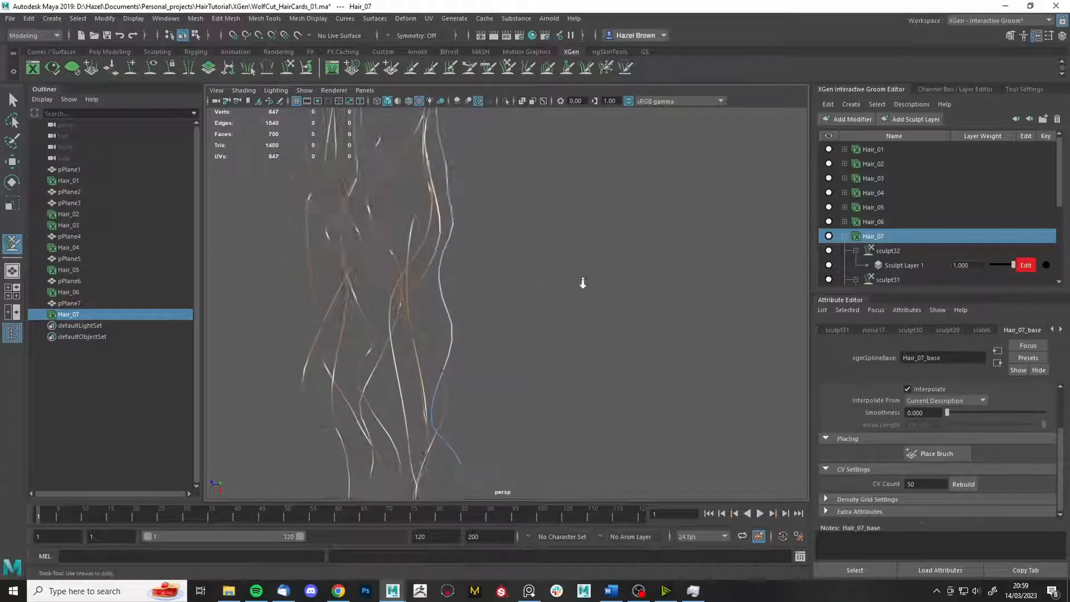
pyautogui.keyDown('alt'); pyautogui.moveTo(581, 282); pyautogui.dragTo(543, 162, button='middle'); pyautogui.keyUp('alt')
pyautogui.keyDown('alt'); pyautogui.moveTo(604, 273); pyautogui.dragTo(589, 278); pyautogui.keyUp('alt')
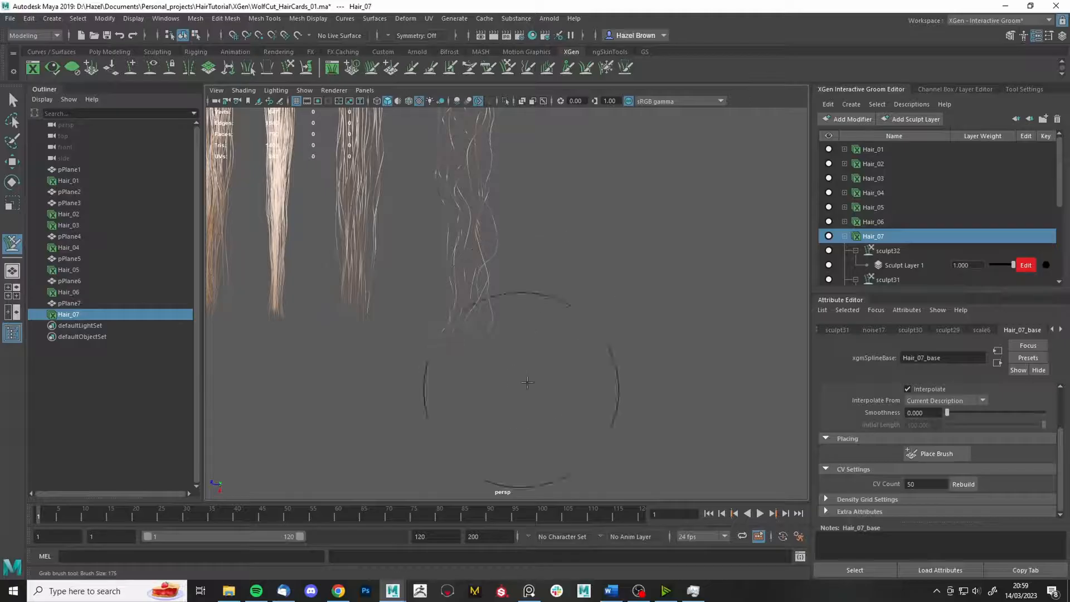
pyautogui.keyDown('alt'); pyautogui.moveTo(600, 257); pyautogui.dragTo(628, 349, button='middle'); pyautogui.keyUp('alt')
pyautogui.scroll(1, 638, 406)
pyautogui.keyDown('alt'); pyautogui.moveTo(640, 408); pyautogui.dragTo(619, 334); pyautogui.keyUp('alt')
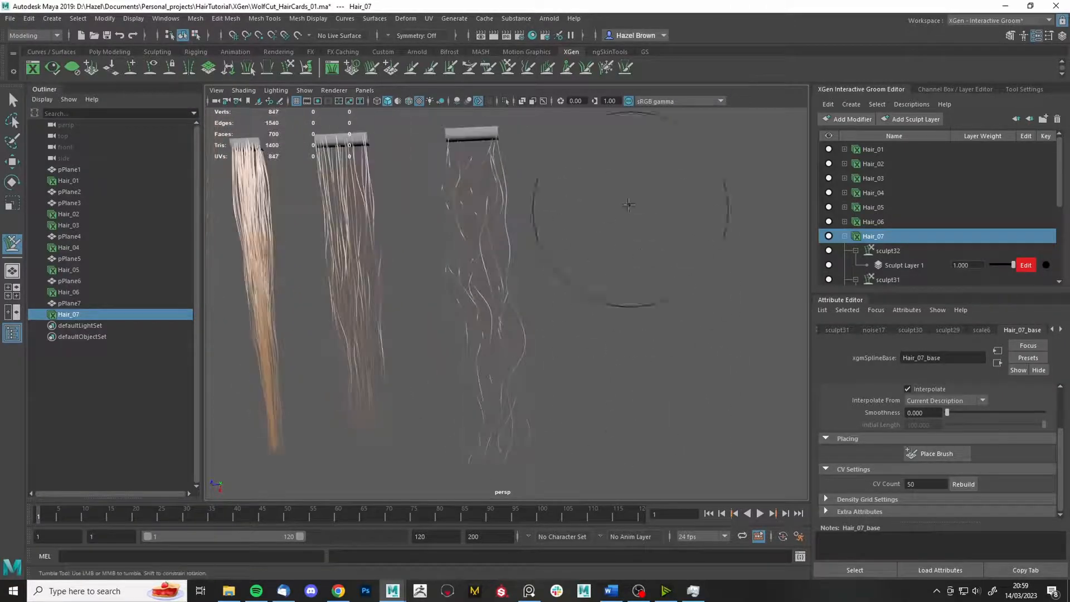
pyautogui.click(606, 67)
pyautogui.click(1026, 90)
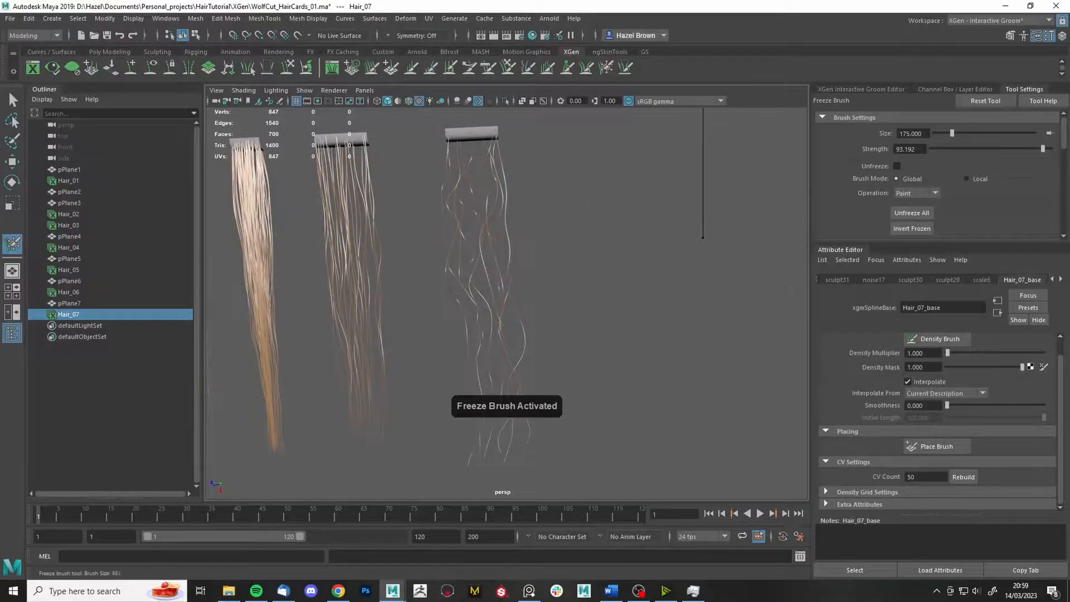
# - Shrink the freeze brush to 36, then alternate freeze and grab brushes, enlarging to about 105
pyautogui.press('b')
pyautogui.moveTo(671, 246); pyautogui.dragTo(635, 253)
pyautogui.keyDown('alt'); pyautogui.moveTo(655, 173); pyautogui.dragTo(669, 270, button='middle'); pyautogui.keyUp('alt')
pyautogui.keyDown('alt'); pyautogui.moveTo(669, 270); pyautogui.dragTo(655, 446, button='right'); pyautogui.keyUp('alt')
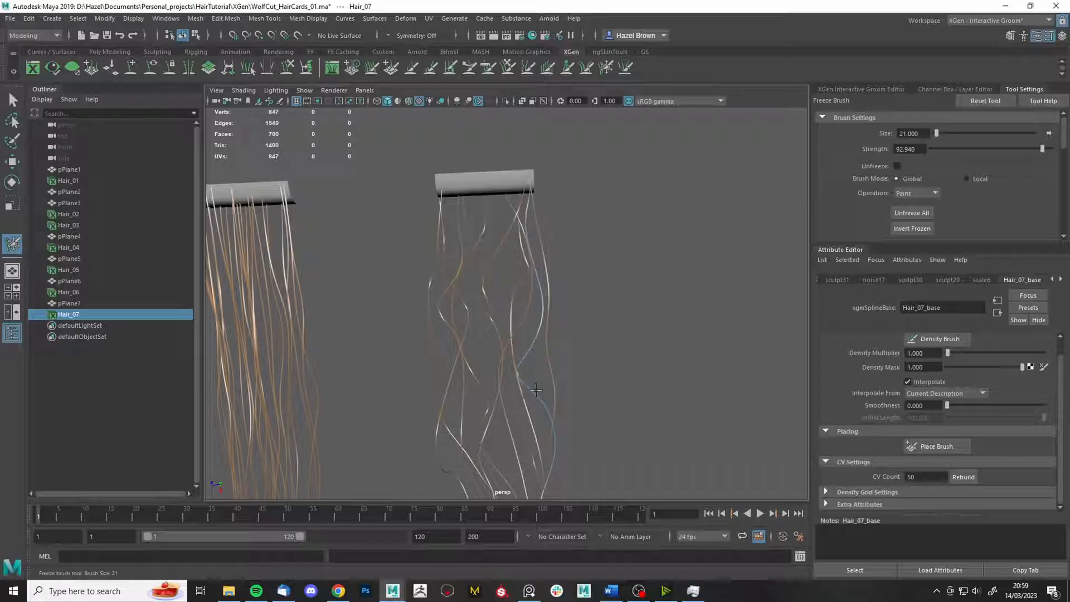
pyautogui.keyDown('alt'); pyautogui.moveTo(536, 385); pyautogui.dragTo(632, 205, button='right'); pyautogui.keyUp('alt')
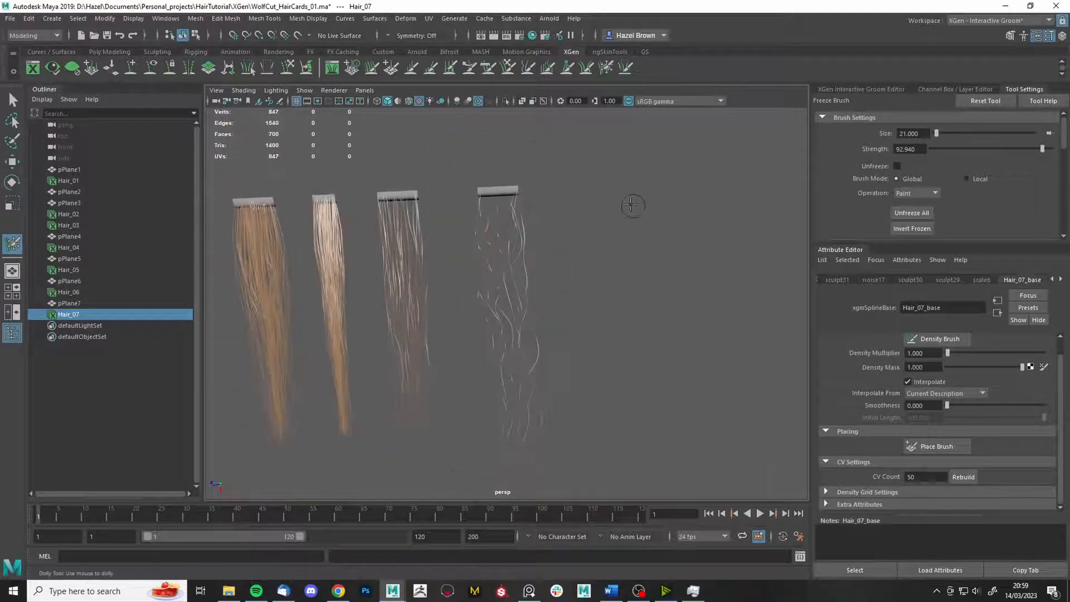
pyautogui.click(509, 69)
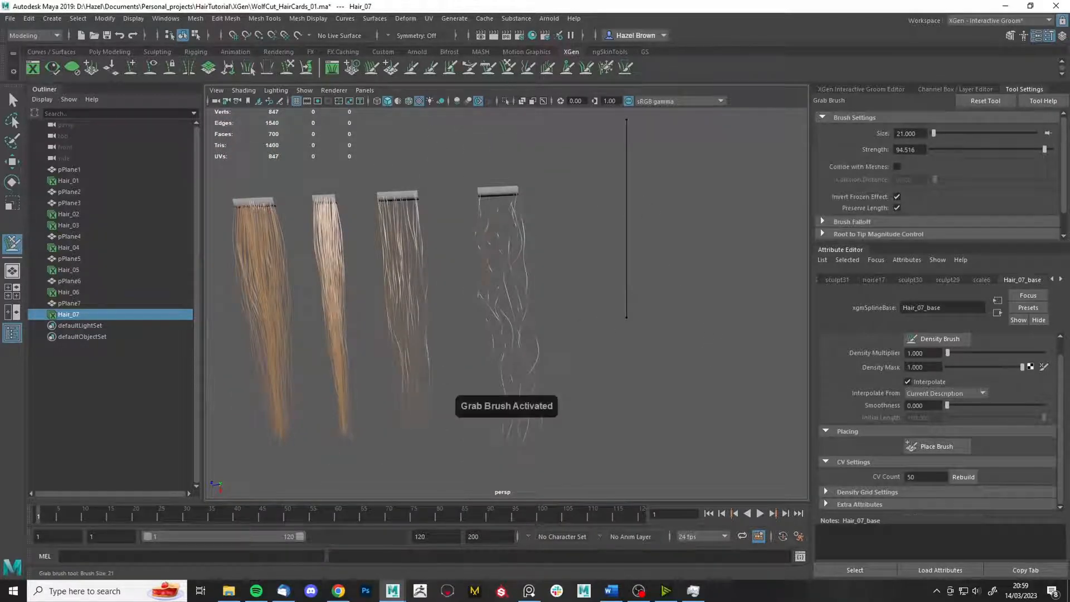
pyautogui.moveTo(637, 381)
pyautogui.keyDown('alt'); pyautogui.mouseDown(button='right')
pyautogui.moveTo(654, 419)
pyautogui.moveTo(628, 390)
pyautogui.mouseUp(button='right'); pyautogui.keyUp('alt')
pyautogui.moveTo(628, 391)
pyautogui.keyDown('alt'); pyautogui.mouseDown(button='middle')
pyautogui.moveTo(615, 350)
pyautogui.moveTo(627, 346)
pyautogui.mouseUp(button='middle'); pyautogui.keyUp('alt')
pyautogui.keyDown('alt'); pyautogui.moveTo(605, 301); pyautogui.dragTo(617, 354, button='middle'); pyautogui.keyUp('alt')
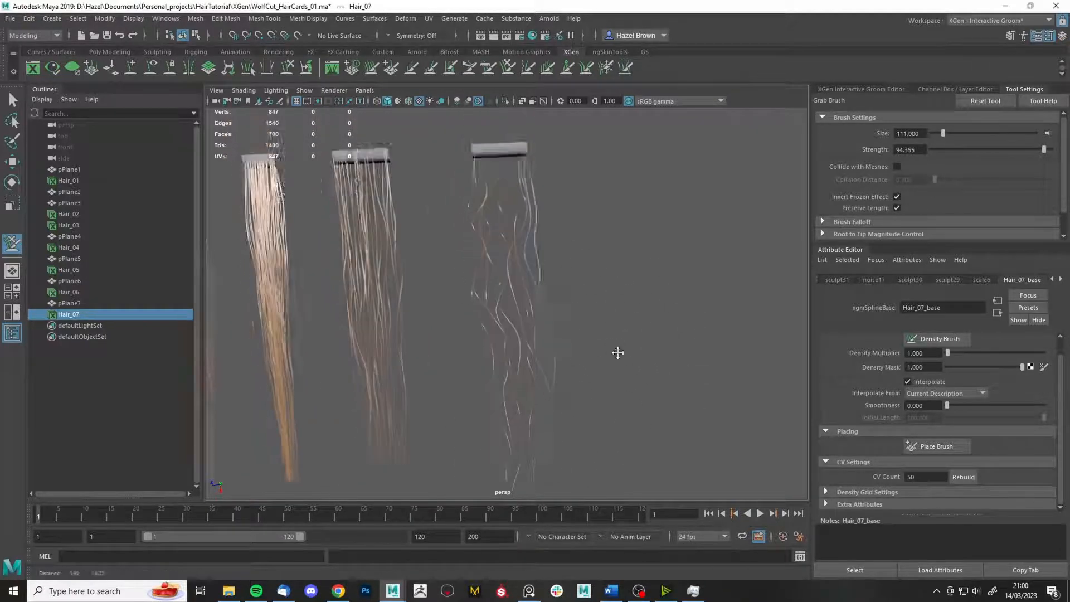
pyautogui.keyDown('alt'); pyautogui.moveTo(617, 353); pyautogui.dragTo(664, 380, button='right'); pyautogui.keyUp('alt')
pyautogui.click(606, 68)
pyautogui.moveTo(582, 179); pyautogui.dragTo(538, 196)
pyautogui.keyDown('alt'); pyautogui.moveTo(591, 267); pyautogui.dragTo(518, 223, button='right'); pyautogui.keyUp('alt')
pyautogui.click(508, 67)
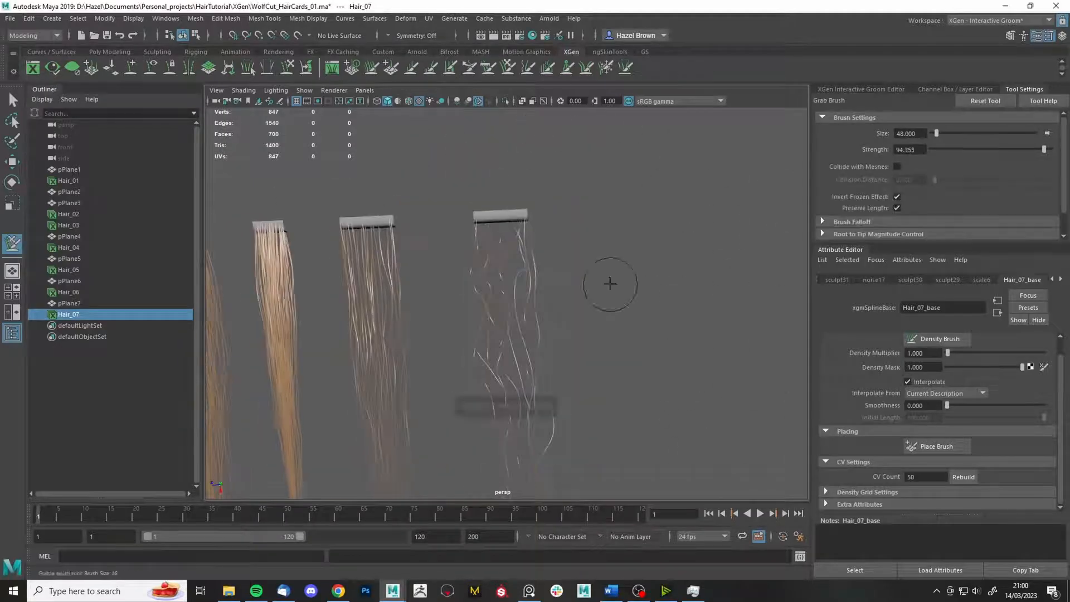
pyautogui.moveTo(530, 319); pyautogui.dragTo(561, 321)
pyautogui.keyDown('alt'); pyautogui.moveTo(591, 444); pyautogui.dragTo(572, 372, button='middle'); pyautogui.keyUp('alt')
pyautogui.keyDown('alt'); pyautogui.moveTo(545, 282); pyautogui.dragTo(547, 242); pyautogui.keyUp('alt')
pyautogui.keyDown('alt'); pyautogui.moveTo(547, 242); pyautogui.dragTo(596, 262, button='right'); pyautogui.keyUp('alt')
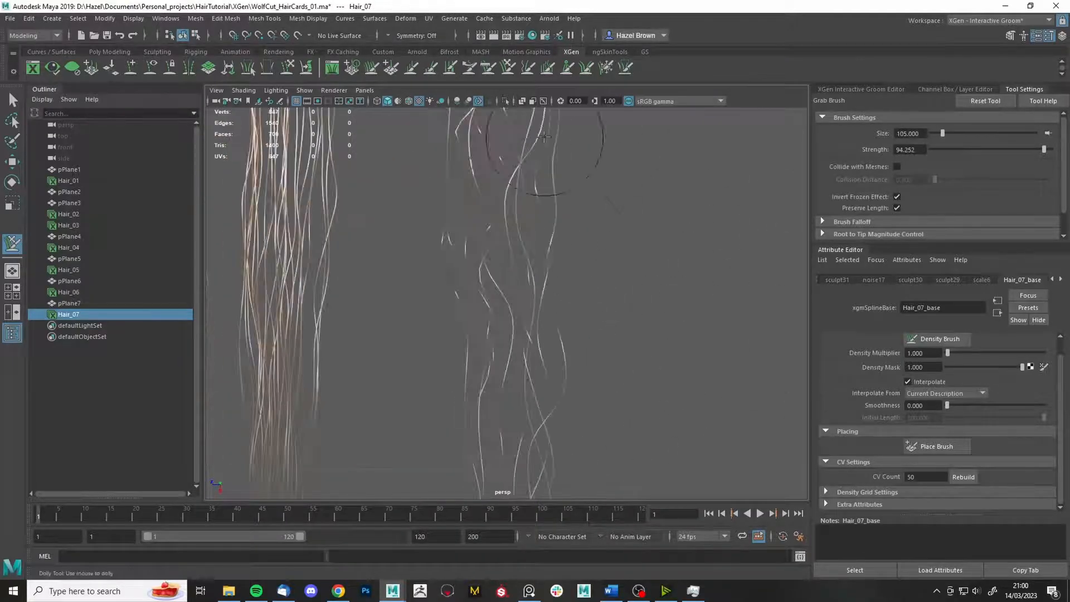
pyautogui.keyDown('alt'); pyautogui.moveTo(546, 134); pyautogui.dragTo(549, 223, button='middle'); pyautogui.keyUp('alt')
# - Pull loose strands of Hair_07 with the grab brush while freezing others into separated waves
pyautogui.click(605, 70)
pyautogui.keyDown('alt'); pyautogui.moveTo(705, 246); pyautogui.dragTo(628, 227, button='right'); pyautogui.keyUp('alt')
pyautogui.click(508, 67)
pyautogui.keyDown('alt'); pyautogui.moveTo(696, 345); pyautogui.dragTo(645, 332, button='right'); pyautogui.keyUp('alt')
pyautogui.moveTo(496, 416); pyautogui.dragTo(467, 437)
pyautogui.keyDown('alt'); pyautogui.moveTo(613, 318); pyautogui.dragTo(628, 349, button='middle'); pyautogui.keyUp('alt')
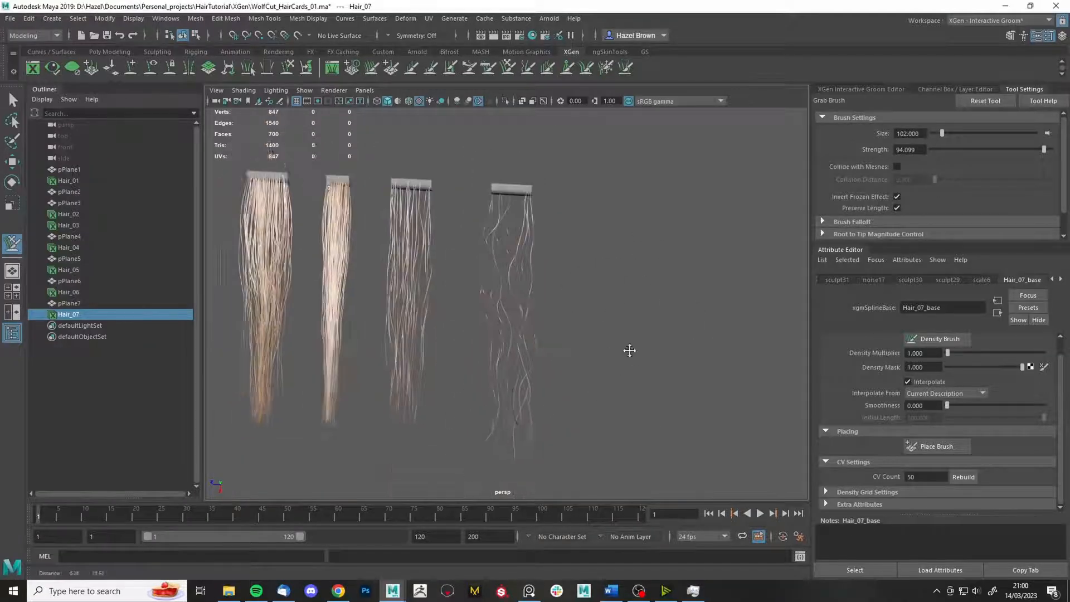
pyautogui.keyDown('alt'); pyautogui.moveTo(629, 349); pyautogui.dragTo(720, 363, button='right'); pyautogui.keyUp('alt')
pyautogui.click(606, 68)
pyautogui.moveTo(484, 206); pyautogui.dragTo(498, 279)
pyautogui.scroll(-1, 897, 173)
pyautogui.click(508, 67)
pyautogui.keyDown('alt'); pyautogui.moveTo(683, 304); pyautogui.dragTo(597, 287, button='right'); pyautogui.keyUp('alt')
pyautogui.moveTo(542, 393); pyautogui.dragTo(555, 395)
pyautogui.moveTo(580, 418)
pyautogui.keyDown('alt'); pyautogui.mouseDown(button='right')
pyautogui.moveTo(645, 433)
pyautogui.moveTo(613, 407)
pyautogui.mouseUp(button='right'); pyautogui.keyUp('alt')
pyautogui.click(606, 68)
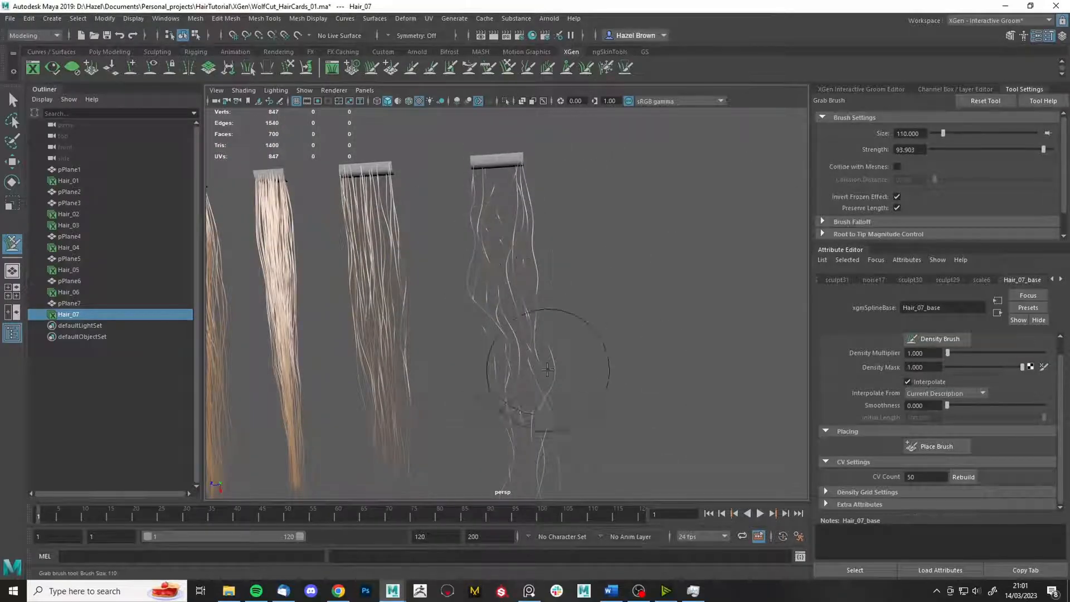
pyautogui.keyDown('alt'); pyautogui.moveTo(530, 446); pyautogui.dragTo(531, 375, button='middle'); pyautogui.keyUp('alt')
pyautogui.moveTo(612, 367)
pyautogui.keyDown('alt'); pyautogui.mouseDown()
pyautogui.moveTo(592, 435)
pyautogui.moveTo(512, 359)
pyautogui.moveTo(502, 401)
pyautogui.mouseUp(); pyautogui.keyUp('alt')
pyautogui.click(606, 67)
pyautogui.keyDown('alt'); pyautogui.moveTo(635, 357); pyautogui.dragTo(616, 253); pyautogui.keyUp('alt')
pyautogui.click(508, 67)
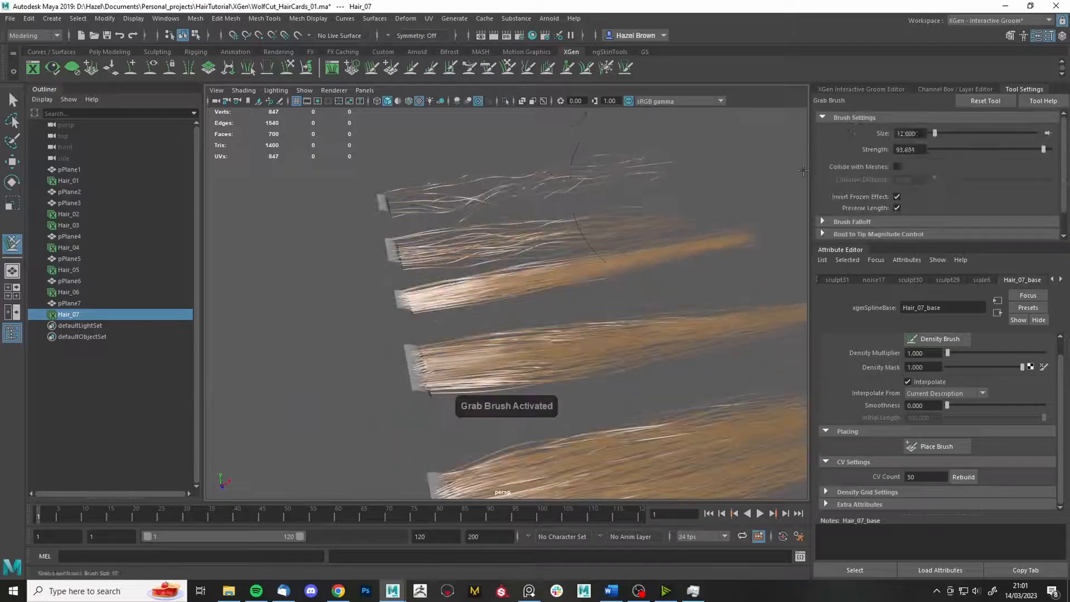
pyautogui.moveTo(544, 223)
pyautogui.keyDown('alt'); pyautogui.mouseDown()
pyautogui.moveTo(459, 252)
pyautogui.moveTo(603, 221)
pyautogui.moveTo(705, 269)
pyautogui.moveTo(635, 269)
pyautogui.moveTo(547, 319)
pyautogui.moveTo(547, 354)
pyautogui.moveTo(691, 335)
pyautogui.moveTo(674, 269)
pyautogui.moveTo(502, 379)
pyautogui.moveTo(612, 404)
pyautogui.moveTo(603, 486)
pyautogui.moveTo(609, 437)
pyautogui.moveTo(530, 389)
pyautogui.mouseUp(); pyautogui.keyUp('alt')
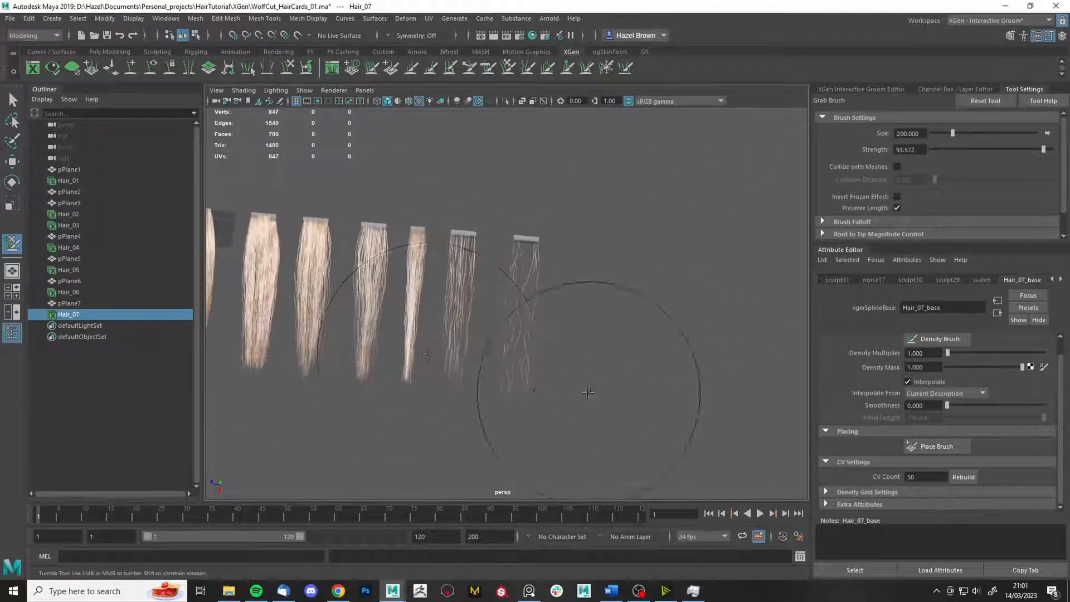
# - Return to the Select Tool and duplicate pPlane7 into pPlane8
pyautogui.press('q')
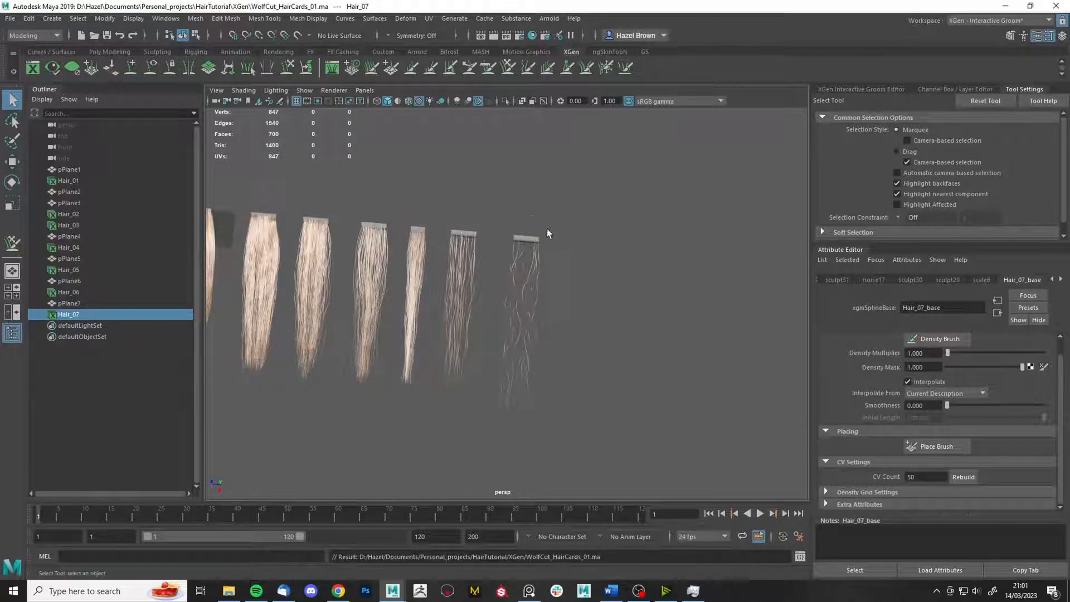
pyautogui.keyDown('alt'); pyautogui.moveTo(547, 230); pyautogui.dragTo(540, 233); pyautogui.keyUp('alt')
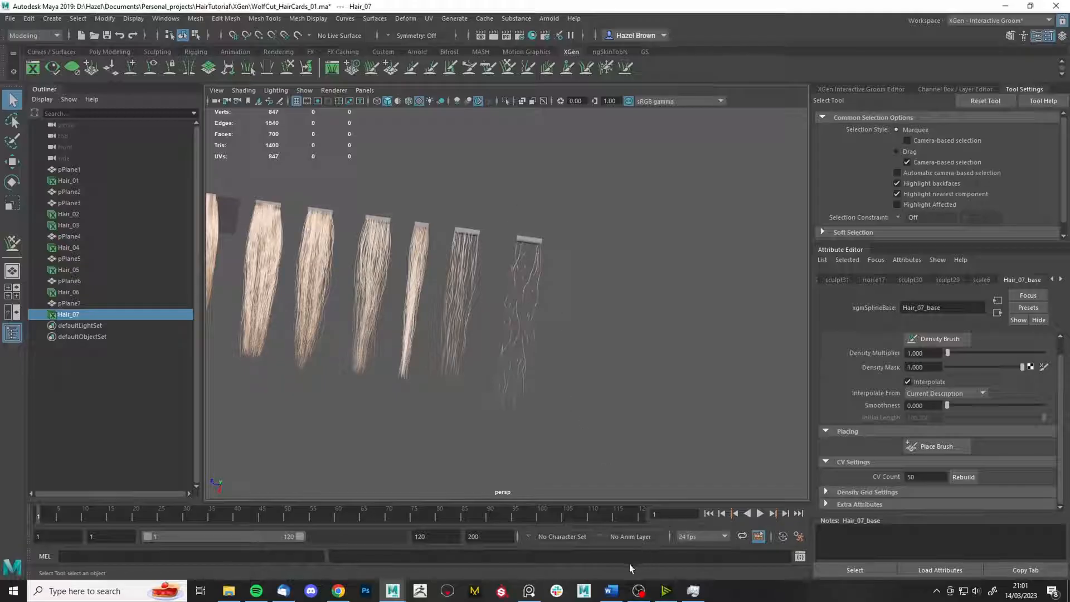
pyautogui.keyDown('alt'); pyautogui.moveTo(552, 236); pyautogui.dragTo(572, 276); pyautogui.keyUp('alt')
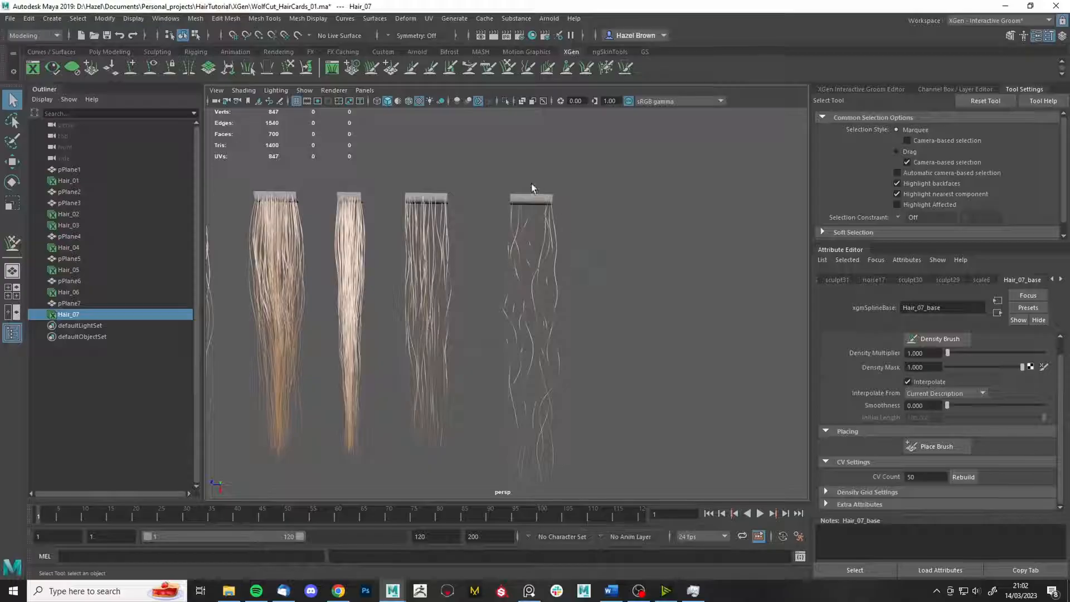
pyautogui.click(534, 198)
pyautogui.hotkey('ctrl', 'd')
# - Move pPlane8 right of Hair_07 and create the Hair_08 interactive groom on it
pyautogui.press('w')
pyautogui.moveTo(497, 196); pyautogui.dragTo(574, 199)
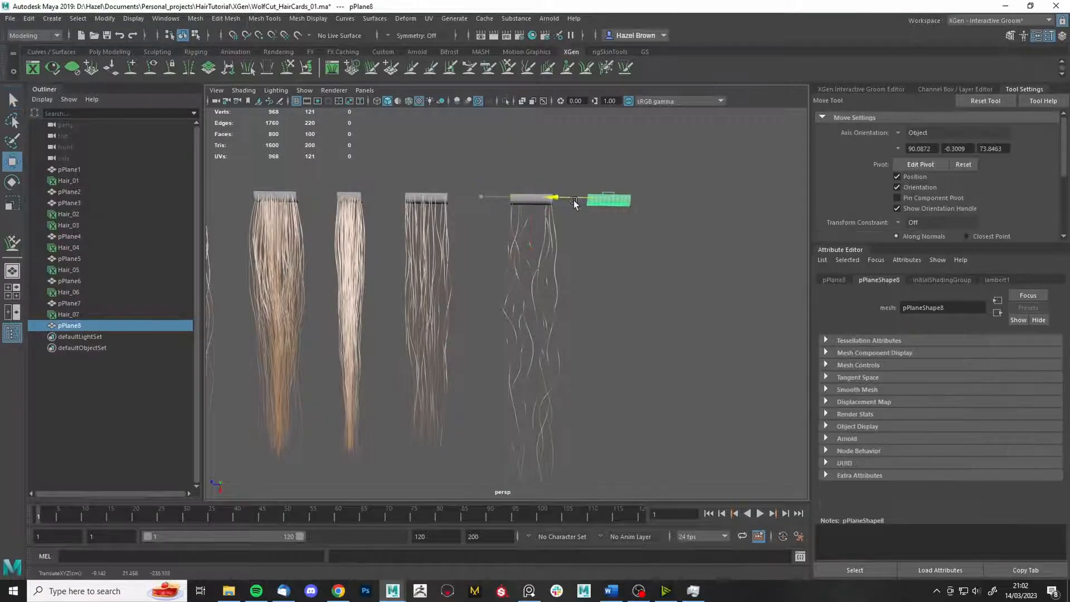
pyautogui.click(467, 18)
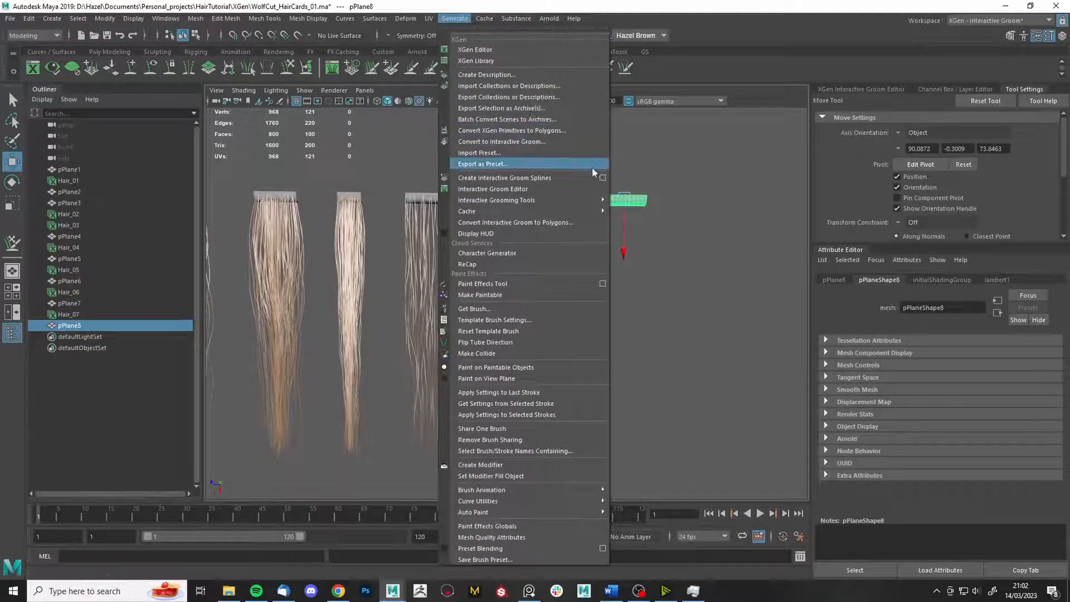
pyautogui.click(604, 177)
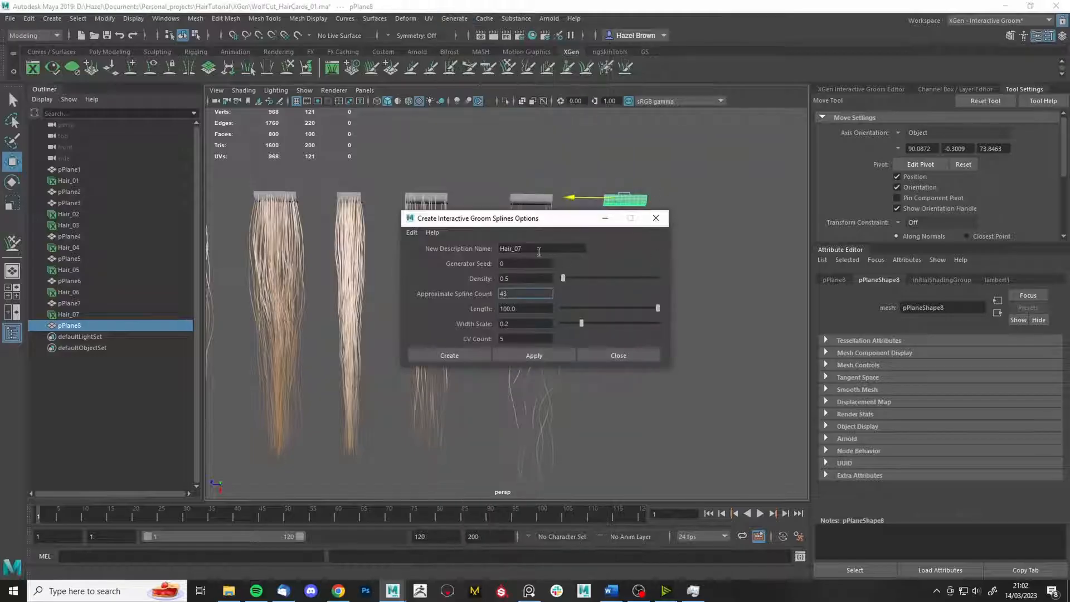
pyautogui.write('8')
pyautogui.press('Return')
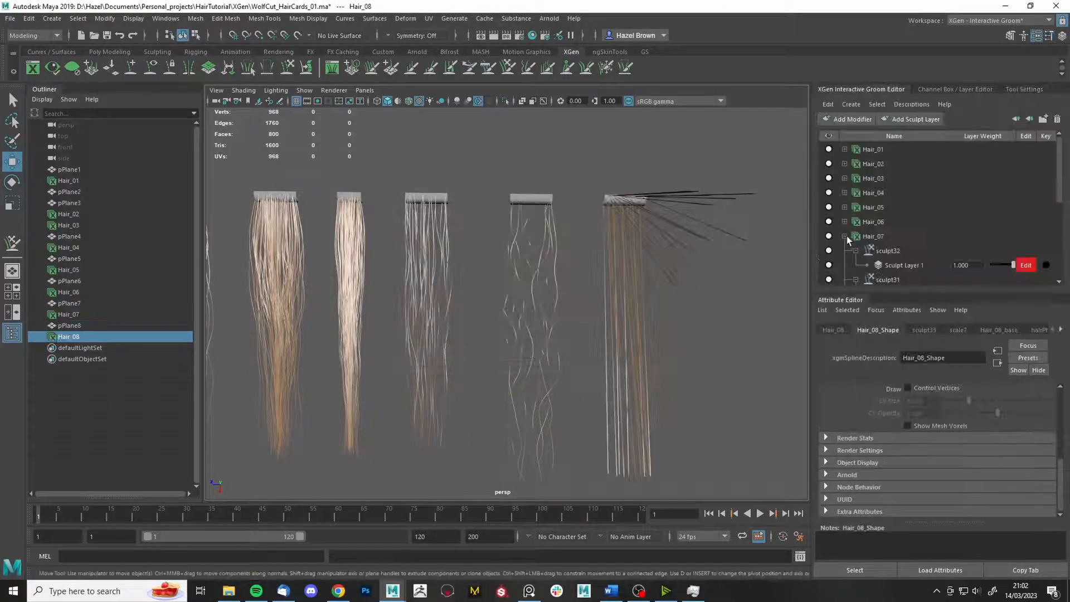
# - Taper Hair_08 to 0.759, adjust its width ramp, and comb its raised strands flat
pyautogui.moveTo(984, 420); pyautogui.dragTo(1013, 420)
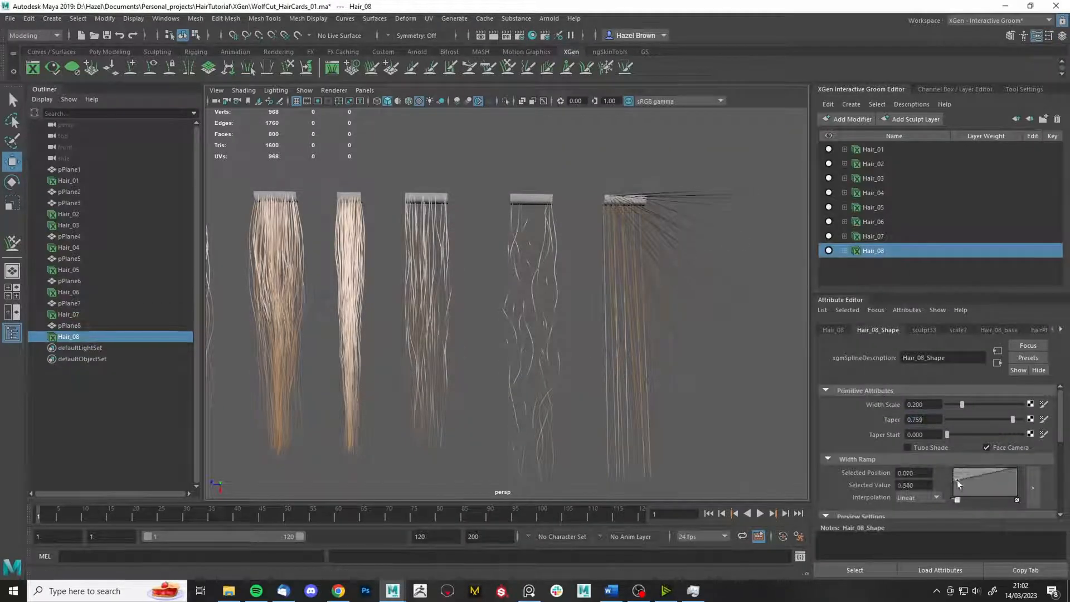
pyautogui.moveTo(957, 480); pyautogui.dragTo(962, 467)
pyautogui.click(844, 251)
pyautogui.keyDown('alt'); pyautogui.moveTo(687, 322); pyautogui.dragTo(775, 267); pyautogui.keyUp('alt')
pyautogui.click(489, 68)
pyautogui.keyDown('alt'); pyautogui.moveTo(696, 158); pyautogui.dragTo(664, 265, button='middle'); pyautogui.keyUp('alt')
pyautogui.click(470, 68)
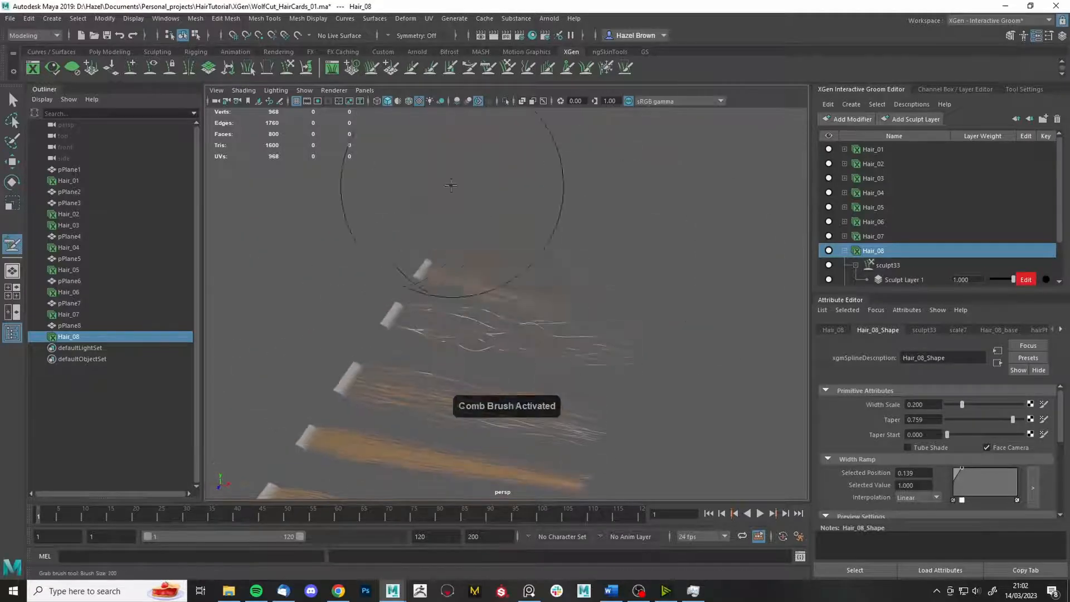
pyautogui.keyDown('alt'); pyautogui.moveTo(451, 185); pyautogui.dragTo(446, 161); pyautogui.keyUp('alt')
pyautogui.moveTo(474, 212)
pyautogui.mouseDown()
pyautogui.moveTo(554, 318)
pyautogui.moveTo(580, 312)
pyautogui.mouseUp()
pyautogui.moveTo(583, 134)
pyautogui.keyDown('alt'); pyautogui.mouseDown()
pyautogui.moveTo(590, 211)
pyautogui.moveTo(634, 167)
pyautogui.moveTo(549, 179)
pyautogui.moveTo(693, 202)
pyautogui.mouseUp(); pyautogui.keyUp('alt')
pyautogui.click(888, 265)
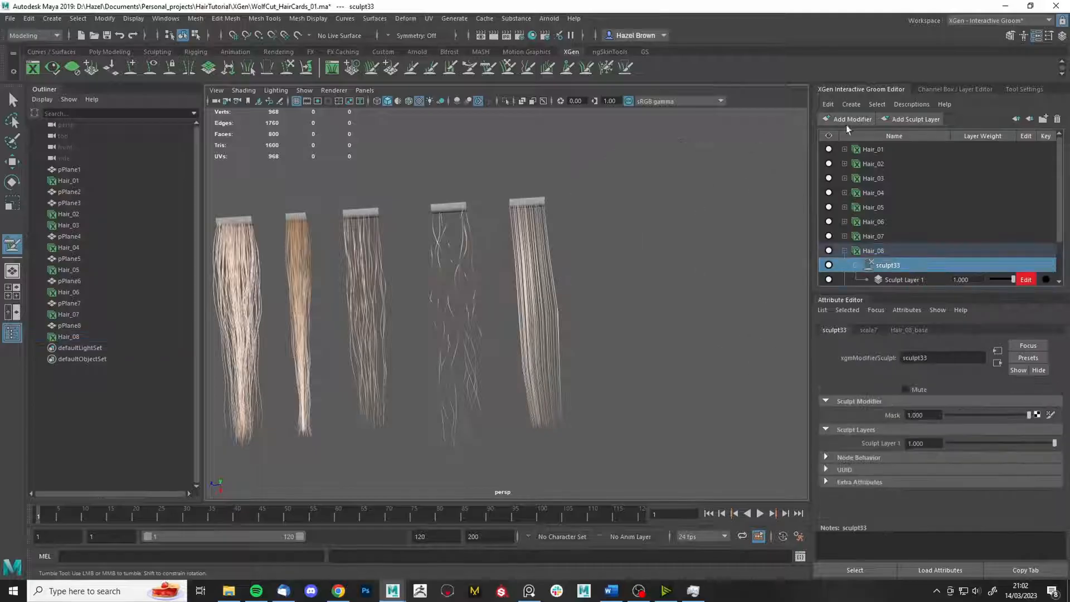
# - Add a sculpt34 modifier to Hair_08, save, and frame the row of hair cards
pyautogui.click(848, 119)
pyautogui.hotkey('ctrl', 's')
pyautogui.click(888, 265)
pyautogui.click(371, 67)
pyautogui.keyDown('alt'); pyautogui.moveTo(561, 195); pyautogui.dragTo(637, 193, button='right'); pyautogui.keyUp('alt')
pyautogui.keyDown('alt'); pyautogui.moveTo(638, 192); pyautogui.dragTo(553, 398, button='middle'); pyautogui.keyUp('alt')
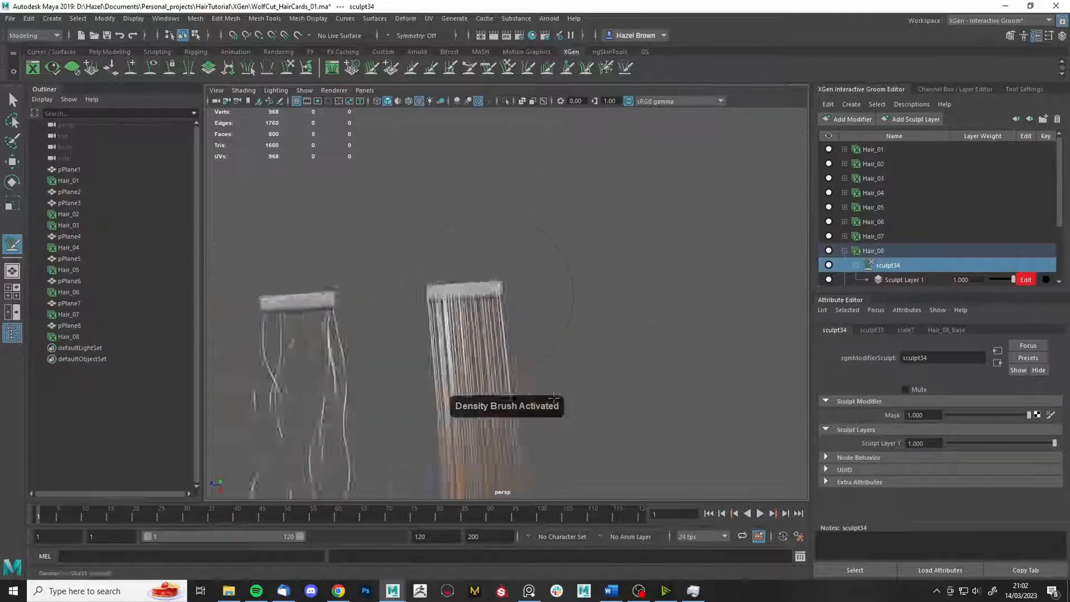
pyautogui.keyDown('alt'); pyautogui.moveTo(553, 398); pyautogui.dragTo(502, 418); pyautogui.keyUp('alt')
pyautogui.keyDown('alt'); pyautogui.moveTo(432, 294); pyautogui.dragTo(596, 329); pyautogui.keyUp('alt')
pyautogui.keyDown('alt'); pyautogui.moveTo(597, 329); pyautogui.dragTo(544, 340, button='right'); pyautogui.keyUp('alt')
pyautogui.keyDown('alt'); pyautogui.moveTo(544, 340); pyautogui.dragTo(567, 210, button='middle'); pyautogui.keyUp('alt')
pyautogui.keyDown('alt'); pyautogui.moveTo(566, 210); pyautogui.dragTo(594, 216); pyautogui.keyUp('alt')
# - Select Hair_08, check its base settings, and add a noise modifier to it
pyautogui.click(887, 252)
pyautogui.click(893, 239)
pyautogui.click(882, 251)
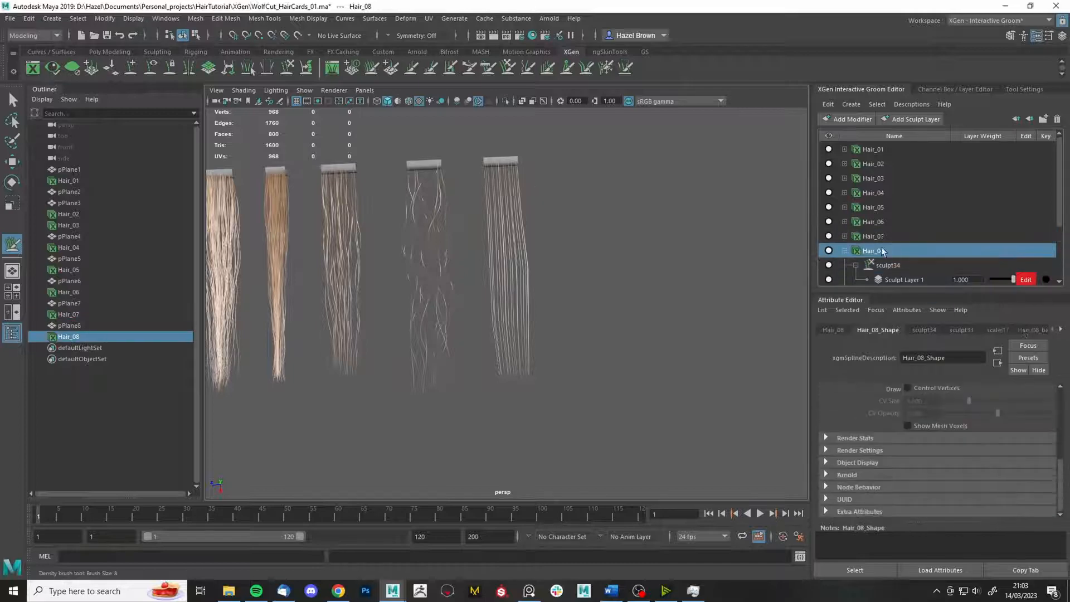
pyautogui.click(1032, 330)
pyautogui.scroll(-5, 927, 482)
pyautogui.keyDown('alt'); pyautogui.moveTo(516, 301); pyautogui.dragTo(581, 292, button='right'); pyautogui.keyUp('alt')
pyautogui.keyDown('alt'); pyautogui.moveTo(580, 292); pyautogui.dragTo(677, 236); pyautogui.keyUp('alt')
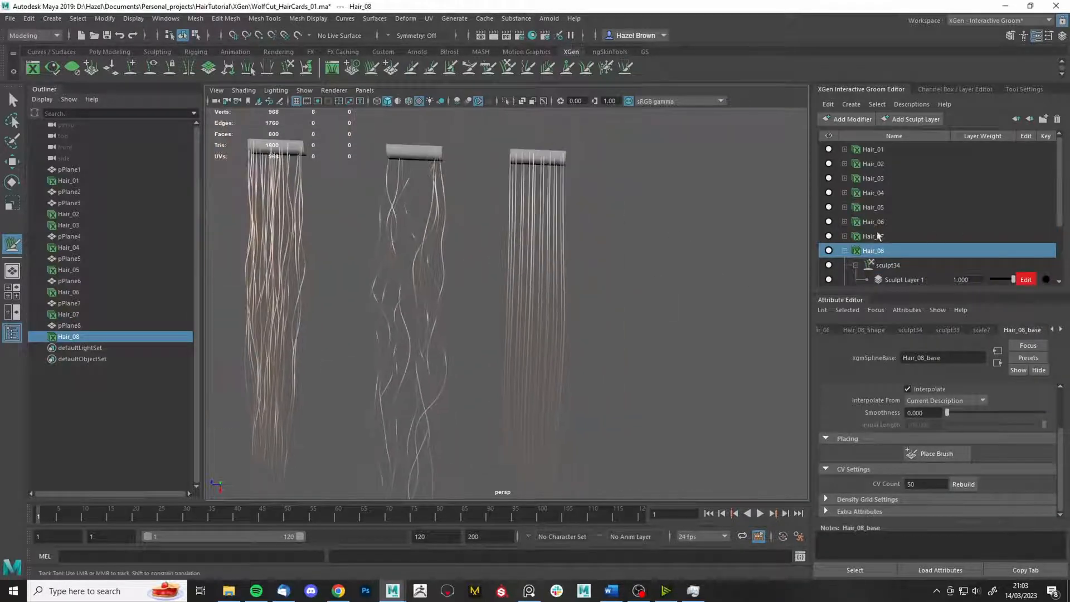
pyautogui.click(850, 119)
pyautogui.click(857, 210)
# - Set noise18 frequency to 0.030 and raise its magnitude to about 32
pyautogui.scroll(3, 903, 380)
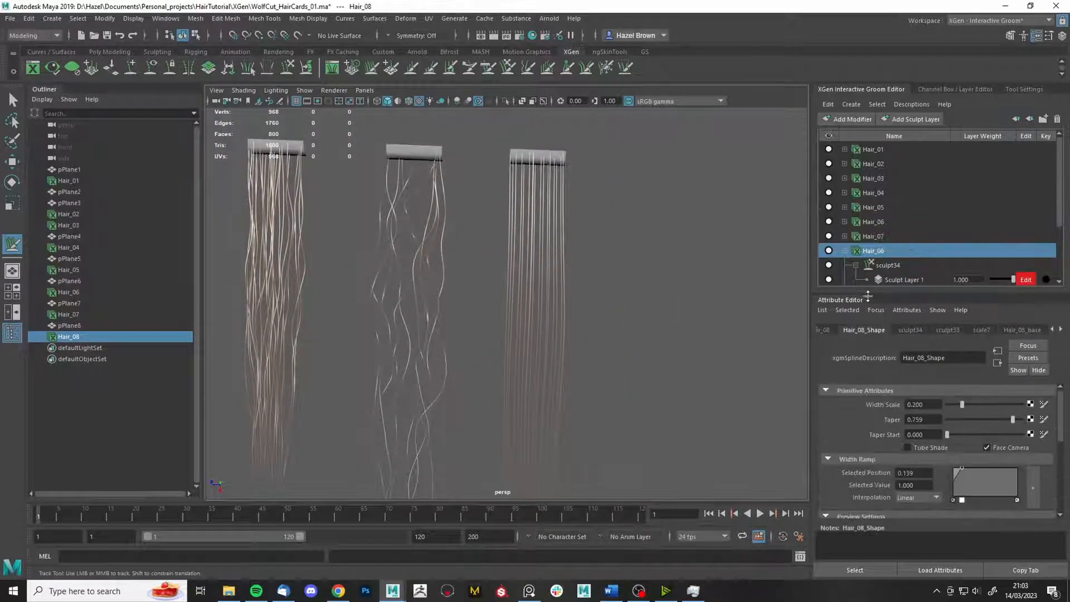
pyautogui.click(870, 265)
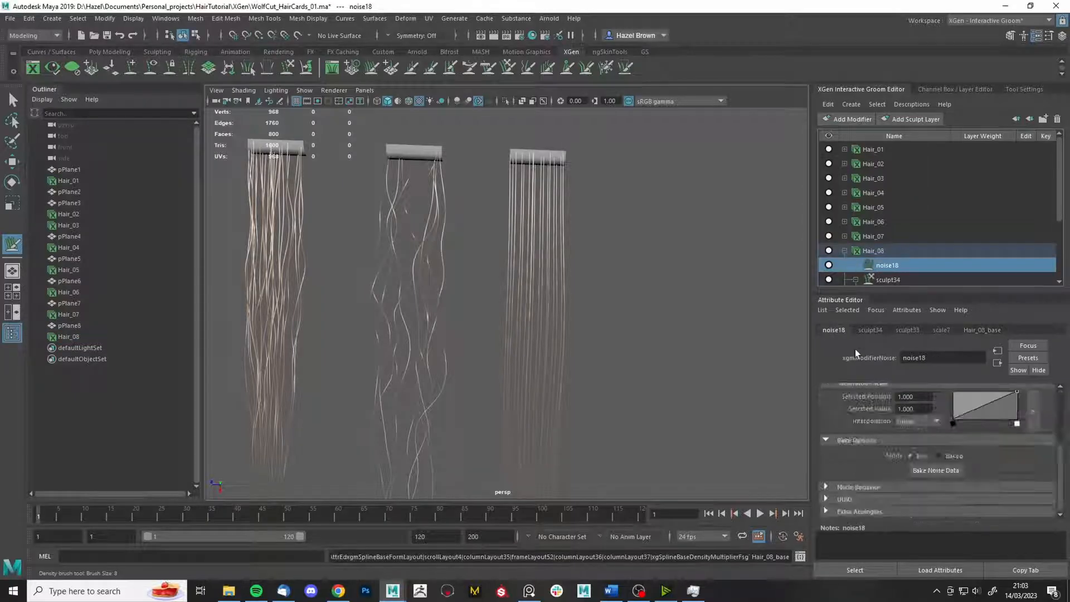
pyautogui.moveTo(954, 445)
pyautogui.mouseDown()
pyautogui.moveTo(1023, 445)
pyautogui.moveTo(948, 431)
pyautogui.mouseUp()
pyautogui.doubleClick(925, 445)
pyautogui.write('20')
pyautogui.press('Return')
pyautogui.write('3')
pyautogui.press('Return')
pyautogui.keyDown('alt'); pyautogui.moveTo(627, 364); pyautogui.dragTo(650, 267, button='middle'); pyautogui.keyUp('alt')
pyautogui.scroll(-2, 650, 268)
pyautogui.moveTo(984, 445); pyautogui.dragTo(1007, 444)
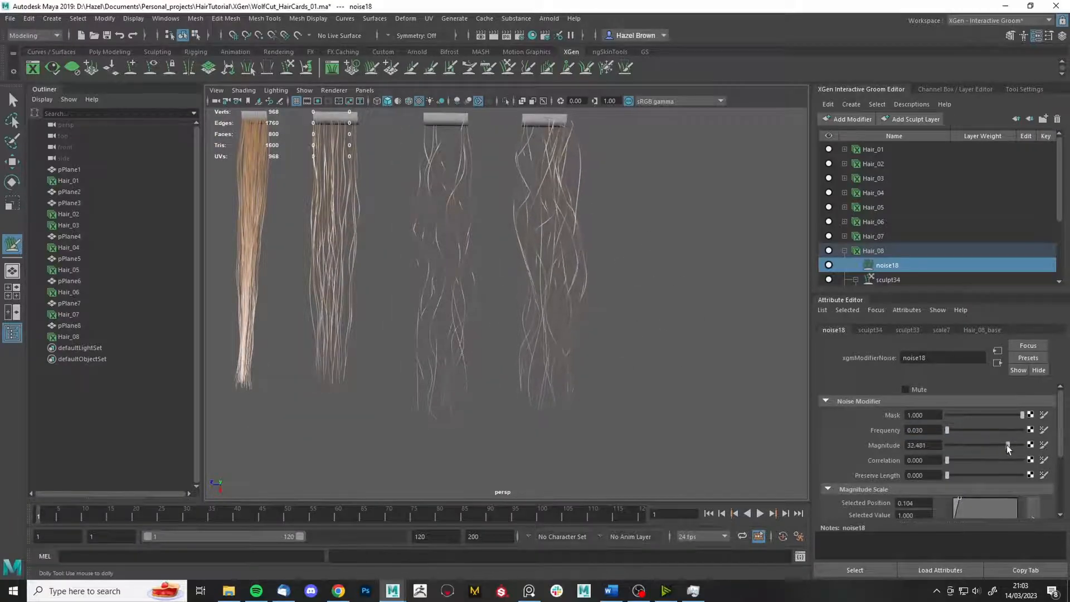
pyautogui.moveTo(652, 273)
pyautogui.keyDown('alt'); pyautogui.mouseDown()
pyautogui.moveTo(717, 322)
pyautogui.moveTo(658, 318)
pyautogui.mouseUp(); pyautogui.keyUp('alt')
# - Add another sculpt modifier to Hair_08 and test a Grab stroke, undoing it
pyautogui.click(874, 251)
pyautogui.click(849, 119)
pyautogui.click(850, 230)
pyautogui.keyDown('alt'); pyautogui.moveTo(559, 197); pyautogui.dragTo(664, 195); pyautogui.keyUp('alt')
pyautogui.scroll(-3, 502, 313)
pyautogui.click(507, 67)
pyautogui.moveTo(430, 318); pyautogui.dragTo(441, 301)
pyautogui.hotkey('ctrl', 'z')
pyautogui.click(1025, 89)
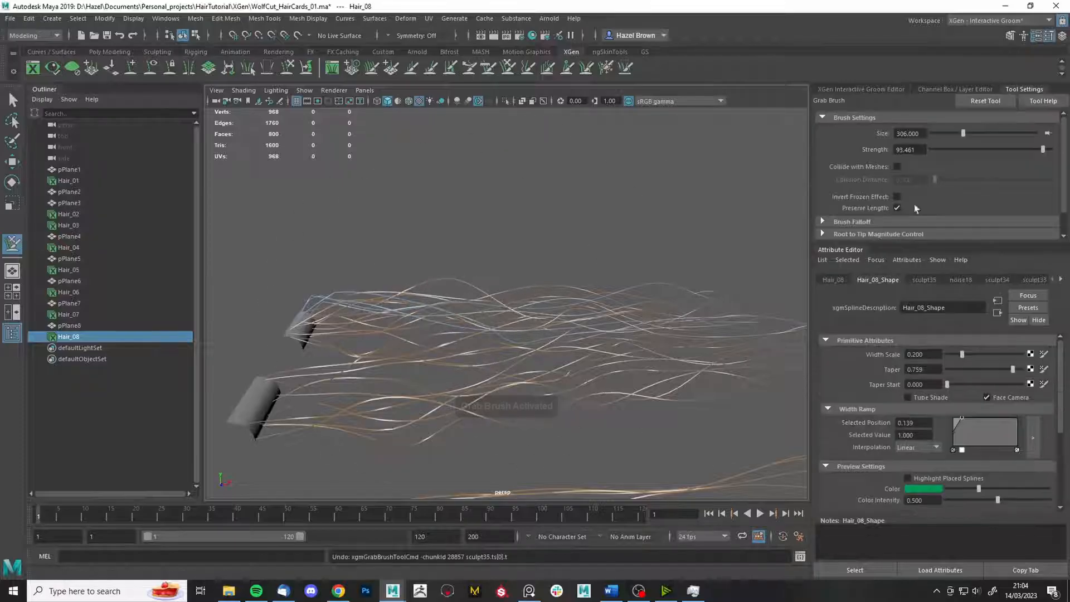
# - Invert the freeze effect and try a Grab stroke on Hair_08, undoing it
pyautogui.click(897, 197)
pyautogui.moveTo(630, 262)
pyautogui.keyDown('alt'); pyautogui.mouseDown()
pyautogui.moveTo(482, 262)
pyautogui.moveTo(571, 463)
pyautogui.mouseUp(); pyautogui.keyUp('alt')
pyautogui.moveTo(591, 329); pyautogui.dragTo(589, 377)
pyautogui.hotkey('ctrl', 'z')
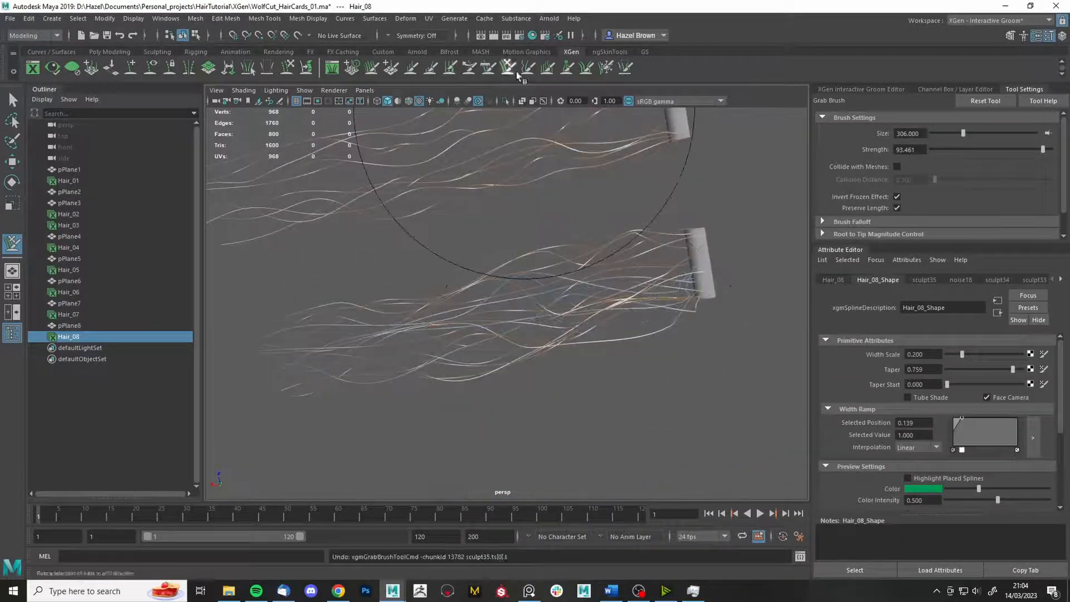
pyautogui.click(527, 68)
pyautogui.click(897, 196)
pyautogui.moveTo(602, 304)
pyautogui.keyDown('alt'); pyautogui.mouseDown()
pyautogui.moveTo(691, 299)
pyautogui.moveTo(747, 262)
pyautogui.mouseUp(); pyautogui.keyUp('alt')
pyautogui.moveTo(747, 245)
pyautogui.keyDown('alt'); pyautogui.mouseDown(button='right')
pyautogui.moveTo(678, 178)
pyautogui.moveTo(719, 195)
pyautogui.mouseUp(button='right'); pyautogui.keyUp('alt')
# - Smooth Hair_08's strands, alternating Freeze, Smooth and Grab brushes around the last cards
pyautogui.click(606, 68)
pyautogui.scroll(-3, 926, 192)
pyautogui.click(527, 70)
pyautogui.keyDown('alt'); pyautogui.moveTo(649, 231); pyautogui.dragTo(604, 170, button='right'); pyautogui.keyUp('alt')
pyautogui.click(508, 68)
pyautogui.keyDown('alt'); pyautogui.moveTo(620, 256); pyautogui.dragTo(649, 248); pyautogui.keyUp('alt')
pyautogui.keyDown('alt'); pyautogui.moveTo(649, 248); pyautogui.dragTo(616, 259, button='right'); pyautogui.keyUp('alt')
pyautogui.keyDown('alt'); pyautogui.moveTo(549, 447); pyautogui.dragTo(544, 346); pyautogui.keyUp('alt')
pyautogui.keyDown('alt'); pyautogui.moveTo(544, 223); pyautogui.dragTo(580, 110, button='right'); pyautogui.keyUp('alt')
pyautogui.click(527, 67)
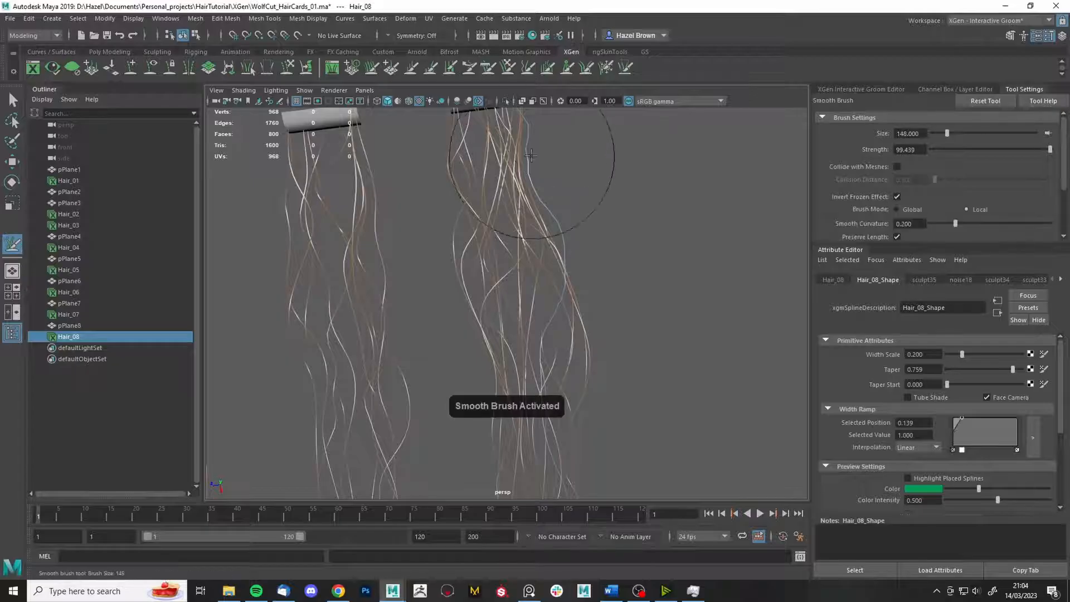
pyautogui.keyDown('alt'); pyautogui.moveTo(529, 152); pyautogui.dragTo(591, 223); pyautogui.keyUp('alt')
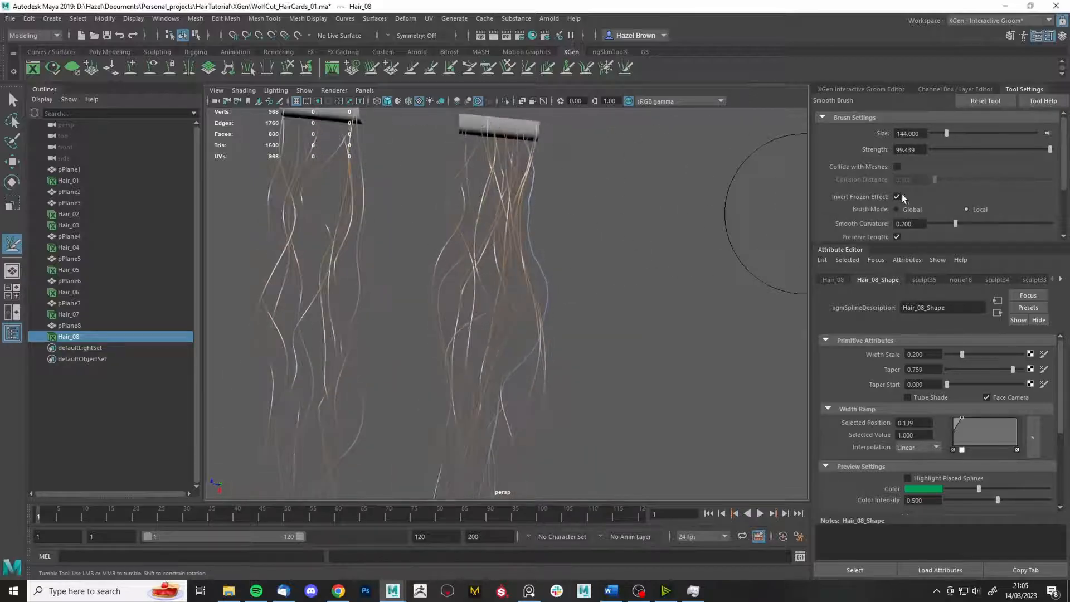
pyautogui.keyDown('alt'); pyautogui.moveTo(442, 188); pyautogui.dragTo(710, 262); pyautogui.keyUp('alt')
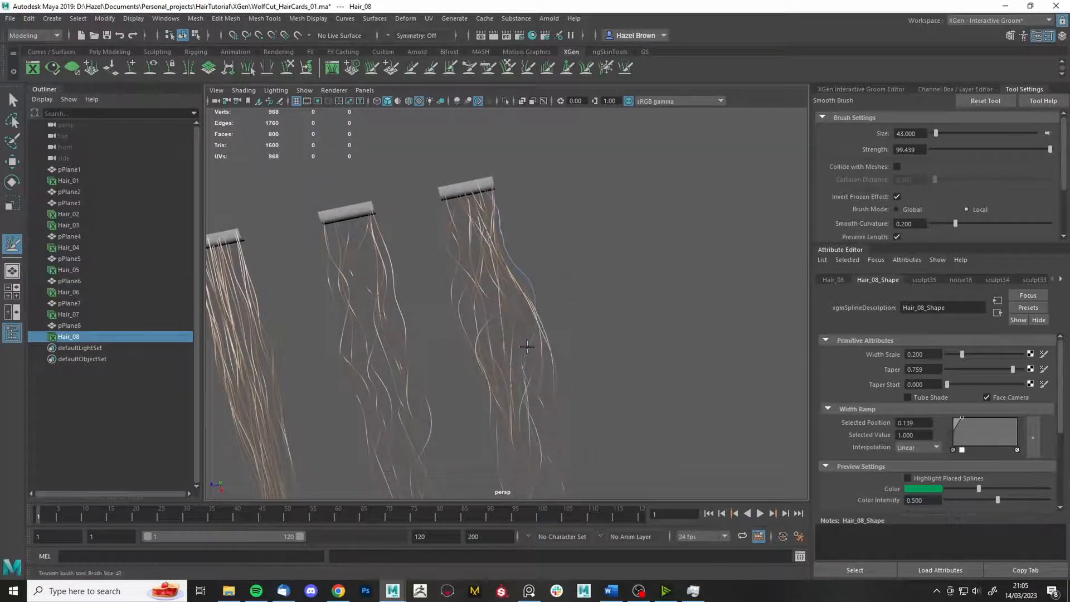
pyautogui.keyDown('alt'); pyautogui.moveTo(527, 346); pyautogui.dragTo(572, 243); pyautogui.keyUp('alt')
# - Return to the Grab brush and turn off Invert Frozen Effect
pyautogui.click(507, 68)
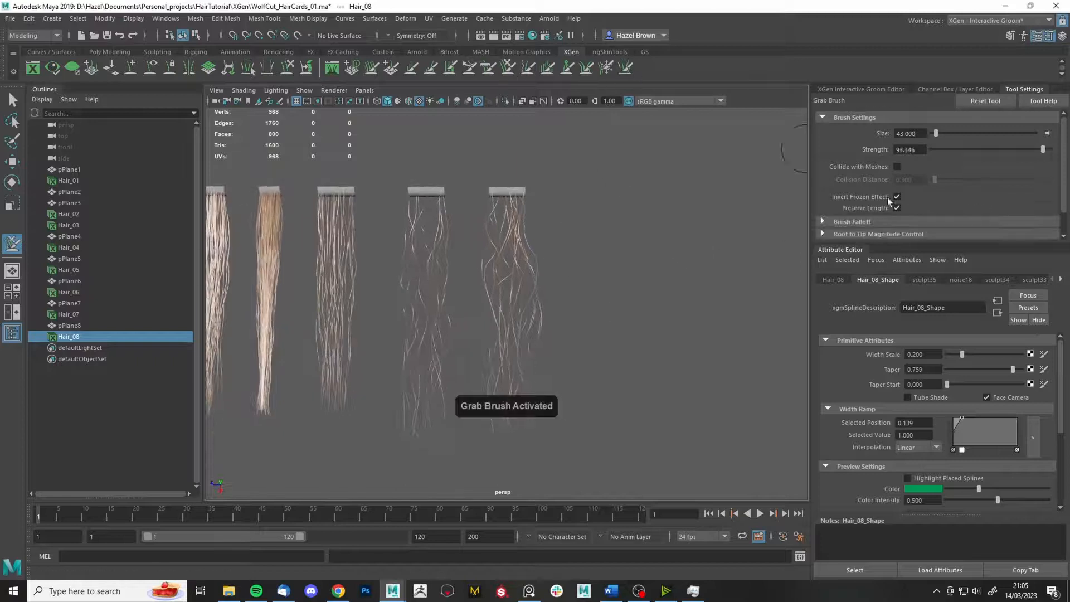
pyautogui.click(606, 68)
pyautogui.click(507, 67)
pyautogui.click(897, 198)
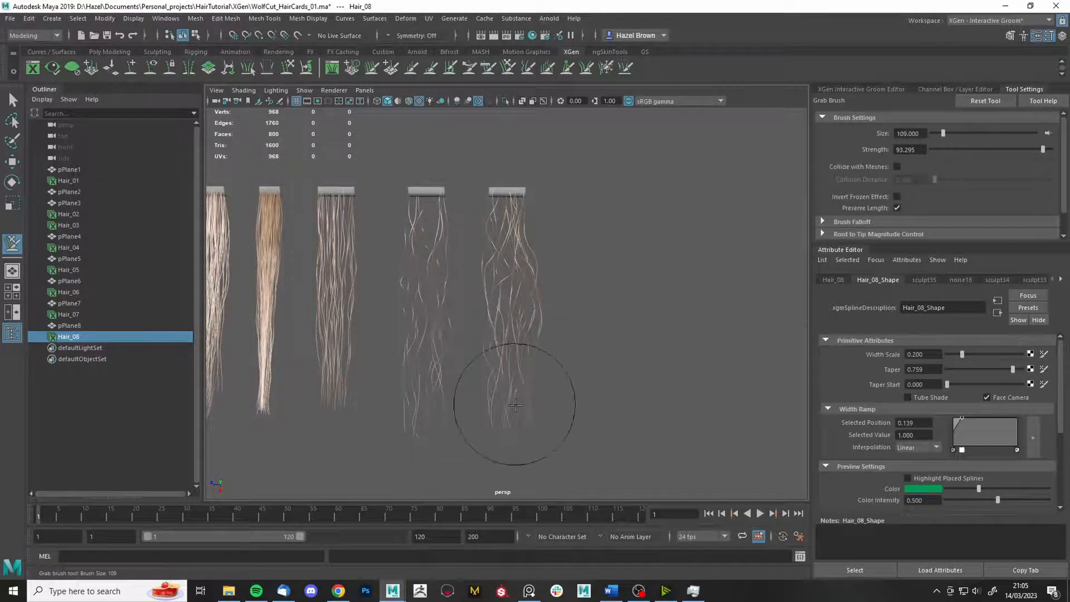
pyautogui.keyDown('alt'); pyautogui.moveTo(502, 406); pyautogui.dragTo(544, 211); pyautogui.keyUp('alt')
pyautogui.moveTo(591, 302)
pyautogui.keyDown('alt'); pyautogui.mouseDown()
pyautogui.moveTo(521, 432)
pyautogui.moveTo(505, 416)
pyautogui.mouseUp(); pyautogui.keyUp('alt')
# - Leave brushing with Q and save the scene
pyautogui.press('q')
pyautogui.keyDown('alt'); pyautogui.moveTo(568, 370); pyautogui.dragTo(624, 365); pyautogui.keyUp('alt')
pyautogui.scroll(-3, 635, 290)
pyautogui.moveTo(638, 283)
pyautogui.keyDown('alt'); pyautogui.mouseDown()
pyautogui.moveTo(614, 284)
pyautogui.moveTo(644, 287)
pyautogui.mouseUp(); pyautogui.keyUp('alt')
pyautogui.hotkey('ctrl', 's')
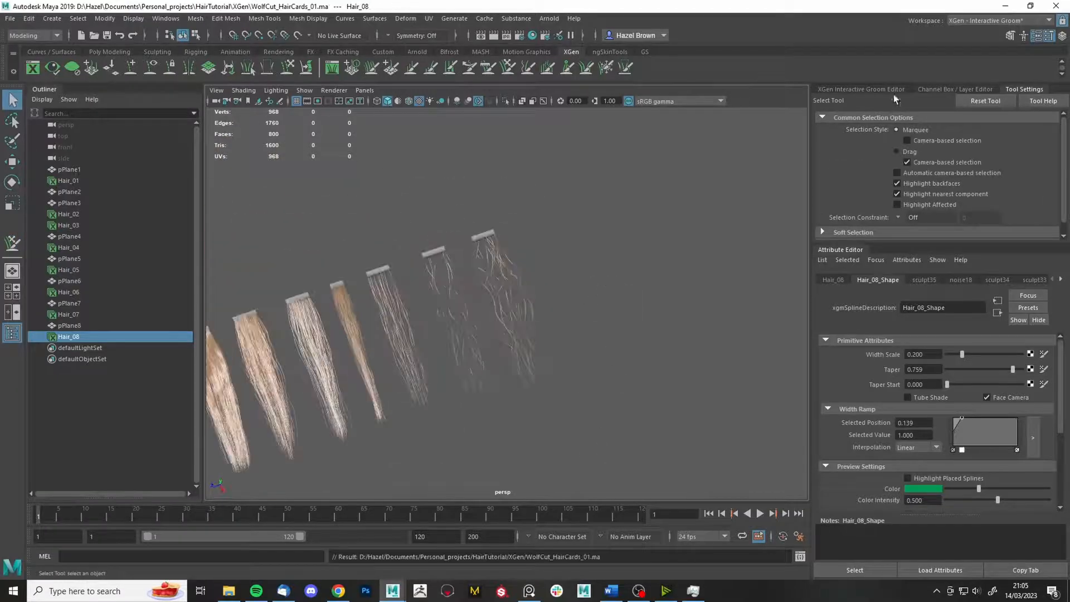
# - Add a cut modifier to Hair_08 with a Noise texture mask and raised Amount
pyautogui.click(869, 90)
pyautogui.click(881, 264)
pyautogui.click(850, 119)
pyautogui.click(845, 167)
pyautogui.click(1031, 414)
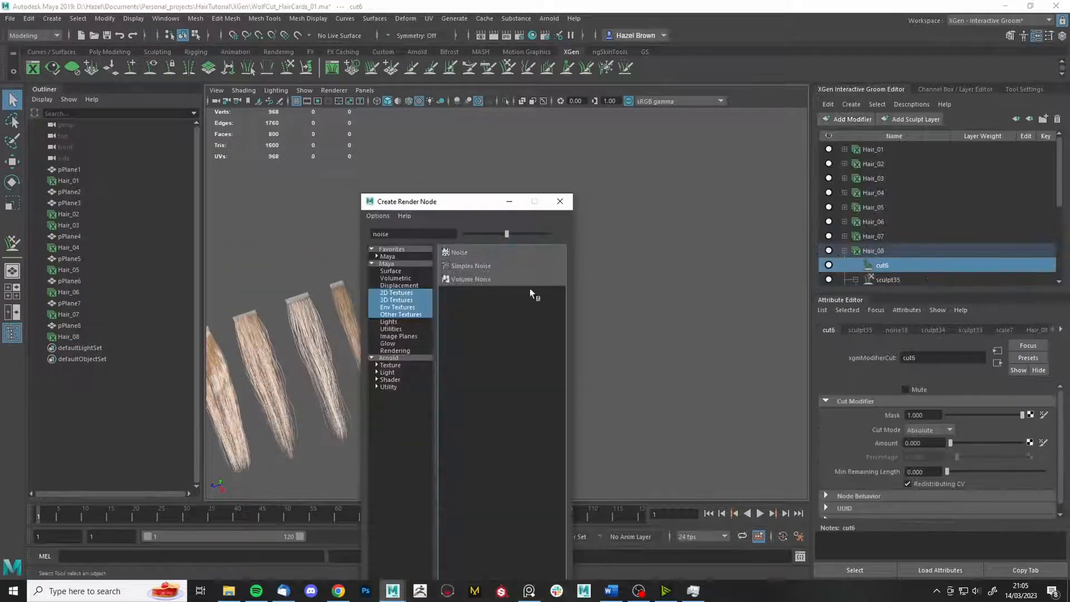
pyautogui.click(473, 253)
pyautogui.click(883, 266)
pyautogui.moveTo(950, 444); pyautogui.dragTo(957, 445)
# - Add a Noise-masked cut modifier to Hair_07 with Amount 6.270
pyautogui.click(879, 237)
pyautogui.click(845, 236)
pyautogui.click(839, 120)
pyautogui.click(839, 166)
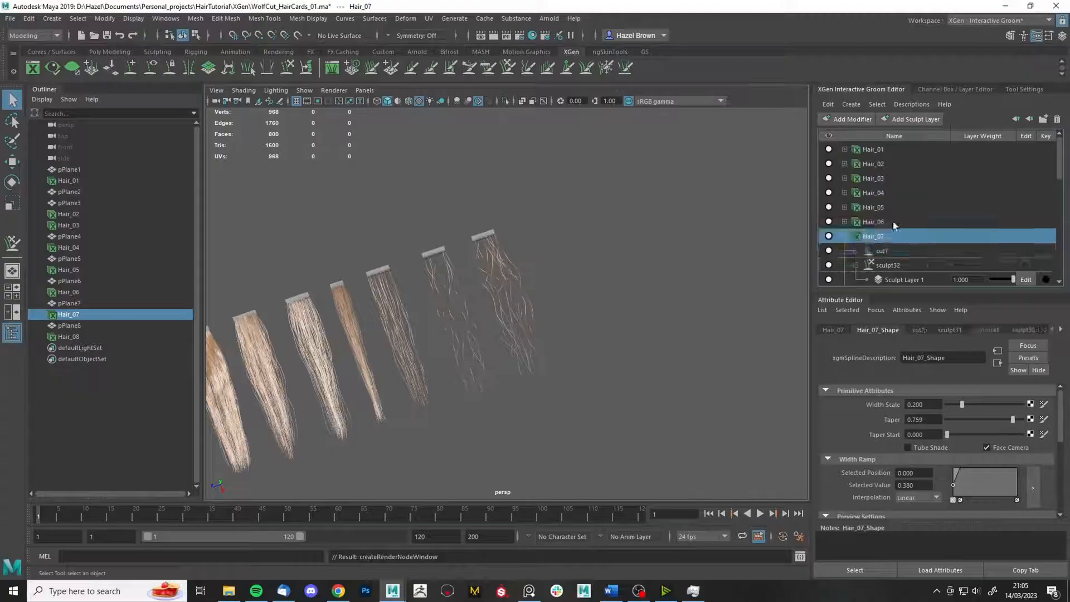
pyautogui.click(883, 251)
pyautogui.click(1031, 415)
pyautogui.click(468, 253)
pyautogui.click(882, 251)
pyautogui.moveTo(951, 443); pyautogui.dragTo(995, 444)
pyautogui.keyDown('alt'); pyautogui.moveTo(577, 399); pyautogui.dragTo(642, 313); pyautogui.keyUp('alt')
# - Save the scene and duplicate card pPlane8 into pPlane9 for moving
pyautogui.hotkey('ctrl', 'd')
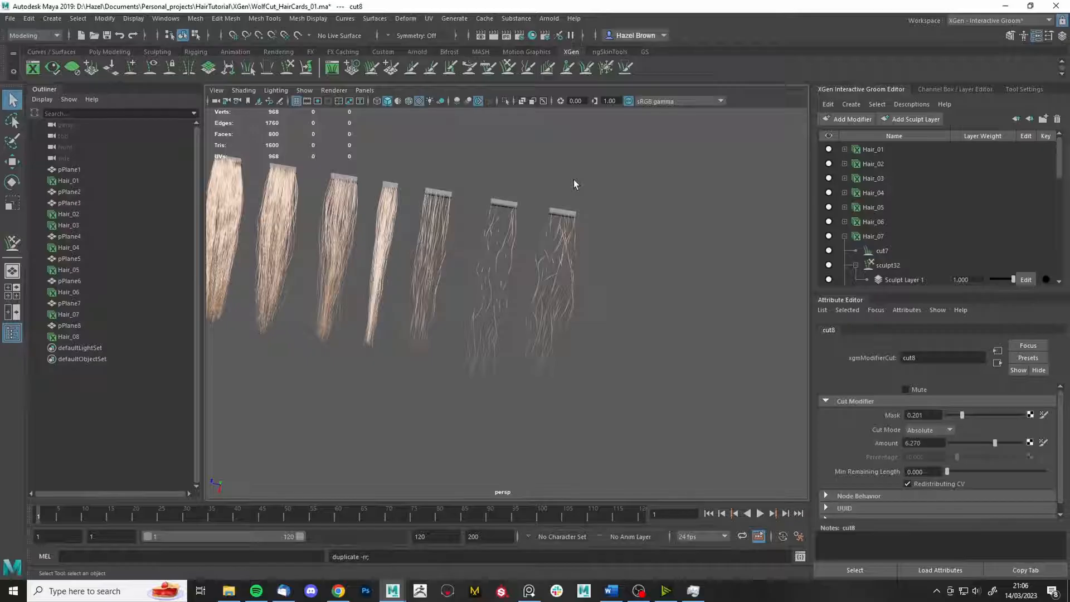
pyautogui.hotkey('ctrl', 's')
pyautogui.moveTo(563, 196); pyautogui.dragTo(577, 219)
pyautogui.hotkey('ctrl', 'd')
pyautogui.press('w')
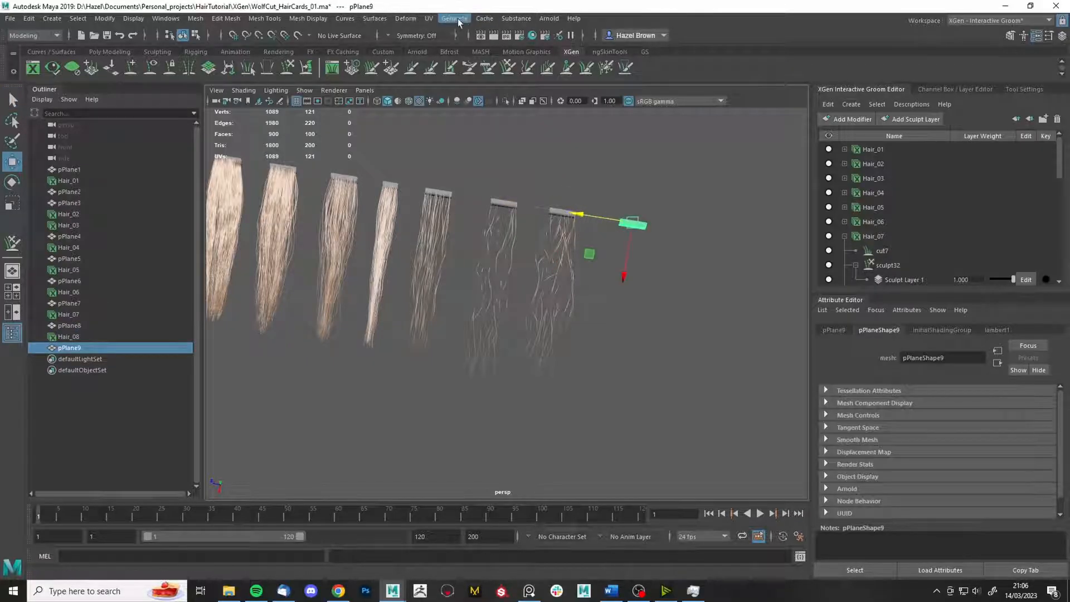
# - Create the Hair_09 interactive groom on pPlane9 and ready the Comb brush
pyautogui.click(459, 22)
pyautogui.click(591, 181)
pyautogui.click(442, 352)
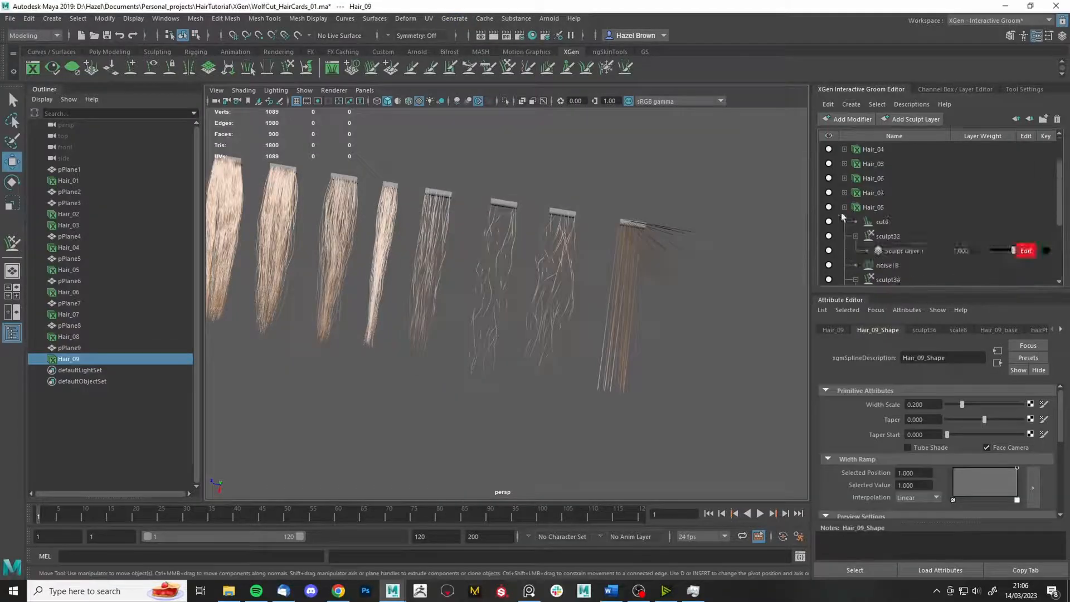
pyautogui.click(888, 265)
pyautogui.press('f')
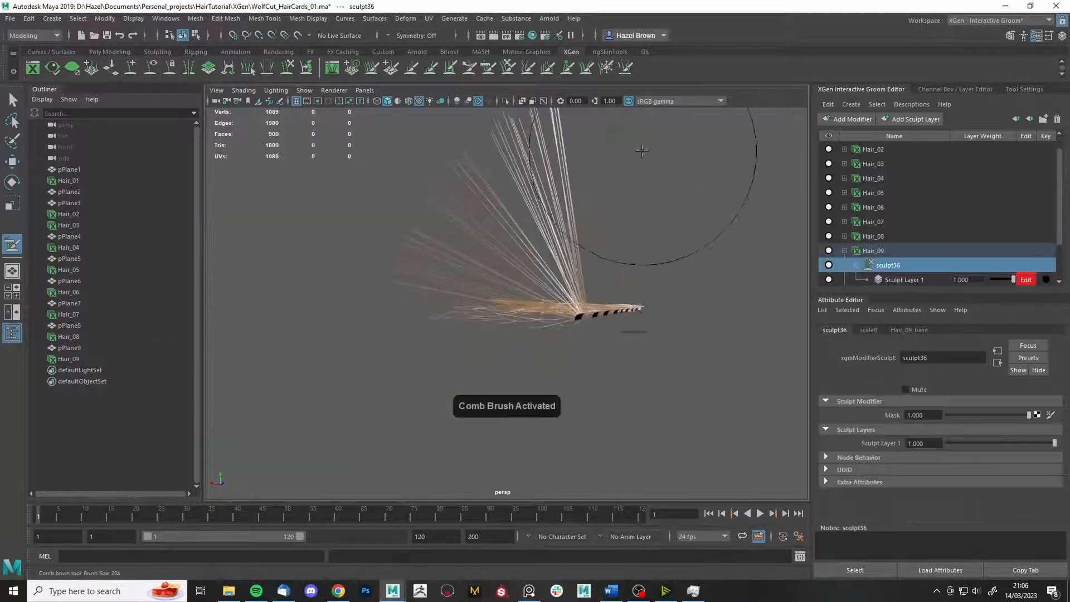
pyautogui.keyDown('alt'); pyautogui.moveTo(642, 151); pyautogui.dragTo(674, 377); pyautogui.keyUp('alt')
pyautogui.keyDown('alt'); pyautogui.moveTo(673, 377); pyautogui.dragTo(565, 322, button='middle'); pyautogui.keyUp('alt')
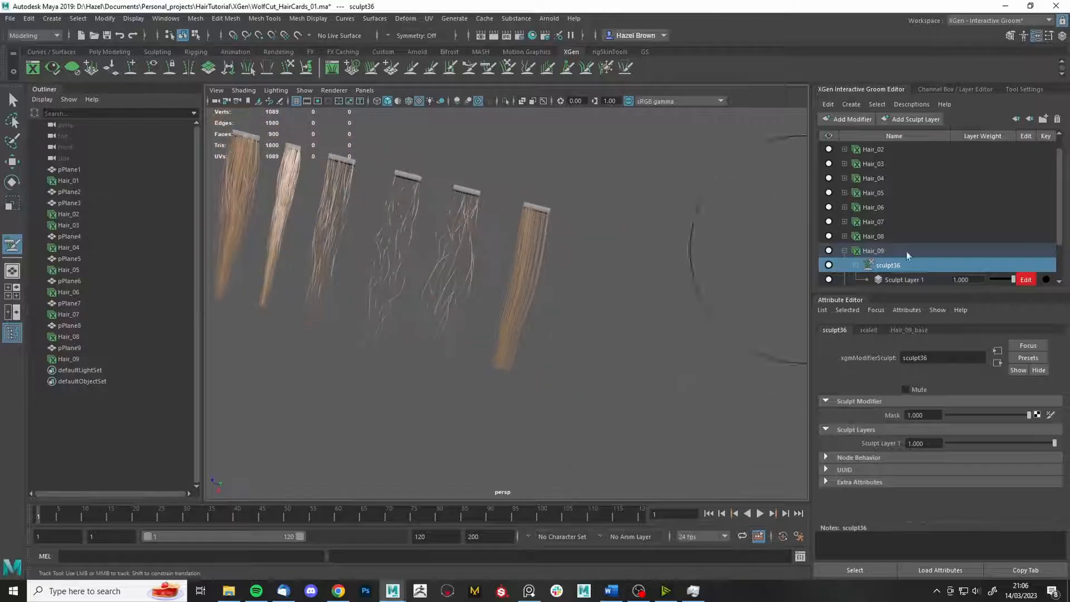
# - Add a sculpt modifier to Hair_09 after checking its base density settings
pyautogui.click(907, 252)
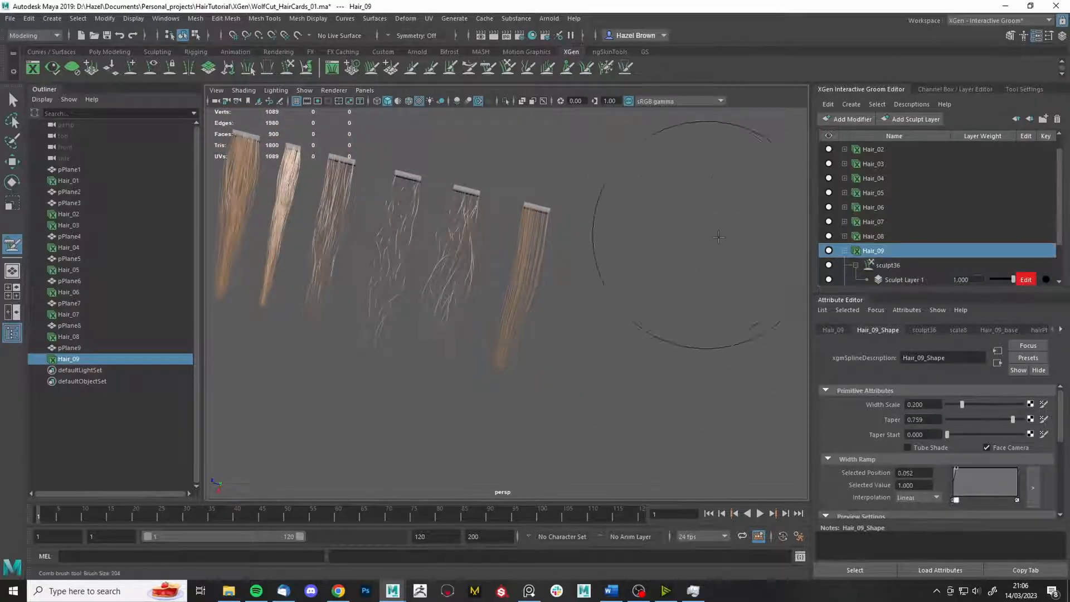
pyautogui.click(999, 330)
pyautogui.click(849, 118)
pyautogui.click(846, 231)
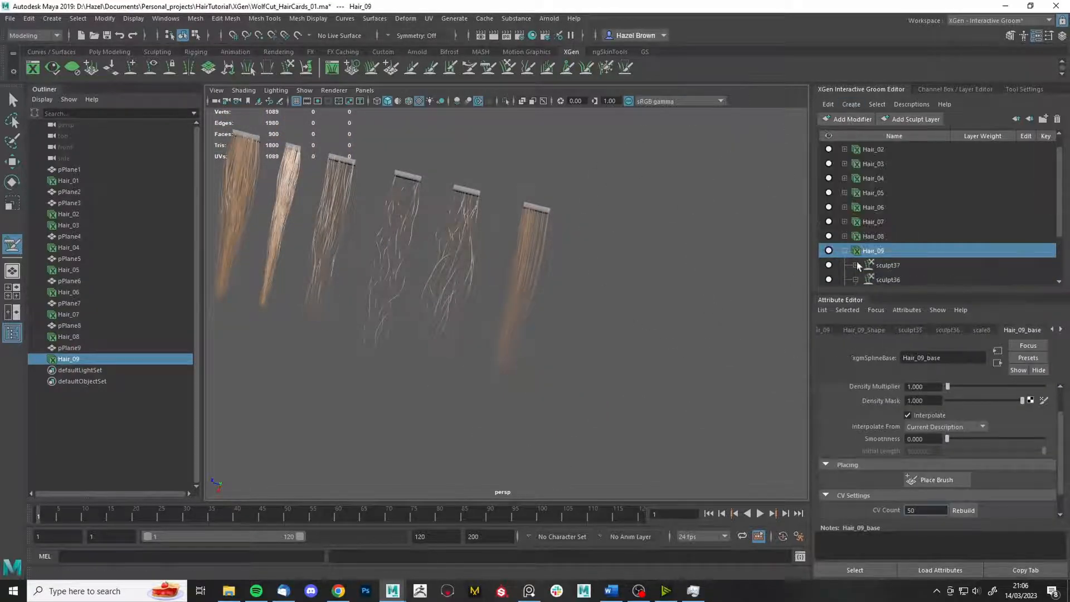
pyautogui.click(855, 265)
pyautogui.keyDown('alt'); pyautogui.moveTo(647, 234); pyautogui.dragTo(665, 179); pyautogui.keyUp('alt')
# - Thin Hair_09's root strip with the Density brush, undoing one stroke
pyautogui.click(371, 68)
pyautogui.keyDown('alt'); pyautogui.moveTo(563, 268); pyautogui.dragTo(753, 509, button='right'); pyautogui.keyUp('alt')
pyautogui.keyDown('alt'); pyautogui.moveTo(756, 513); pyautogui.dragTo(754, 585, button='middle'); pyautogui.keyUp('alt')
pyautogui.moveTo(557, 170)
pyautogui.keyDown('ctrl'); pyautogui.mouseDown()
pyautogui.moveTo(526, 166)
pyautogui.moveTo(534, 174)
pyautogui.mouseUp(); pyautogui.keyUp('ctrl')
pyautogui.hotkey('ctrl', 'z')
pyautogui.keyDown('alt'); pyautogui.moveTo(618, 204); pyautogui.dragTo(640, 195); pyautogui.keyUp('alt')
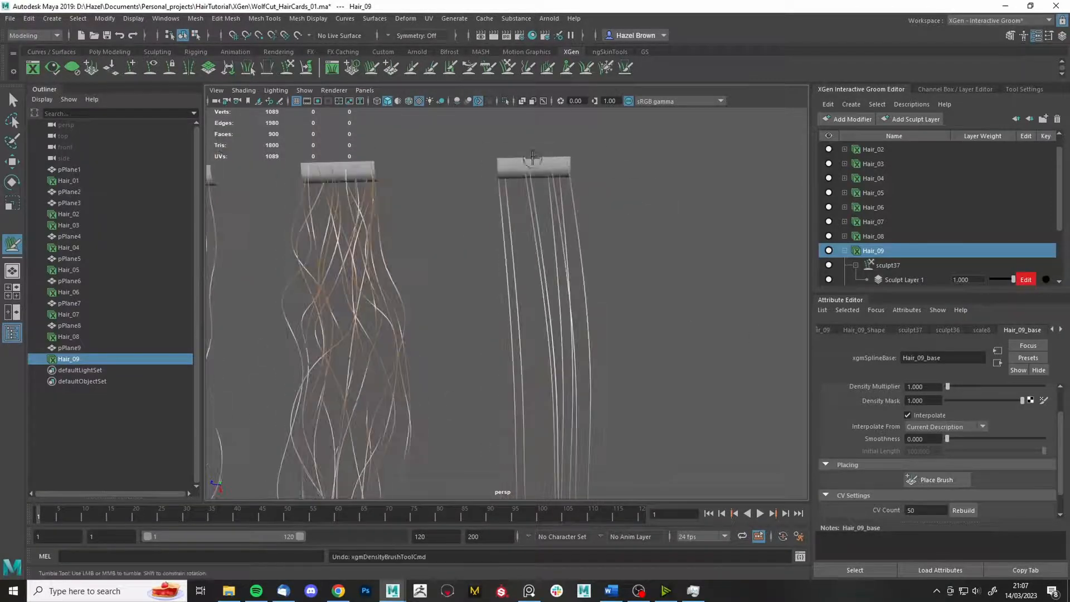
pyautogui.keyDown('ctrl'); pyautogui.moveTo(533, 162); pyautogui.dragTo(551, 170); pyautogui.keyUp('ctrl')
pyautogui.keyDown('alt'); pyautogui.moveTo(719, 346); pyautogui.dragTo(640, 322, button='right'); pyautogui.keyUp('alt')
pyautogui.keyDown('alt'); pyautogui.moveTo(640, 322); pyautogui.dragTo(641, 221, button='middle'); pyautogui.keyUp('alt')
pyautogui.click(888, 252)
pyautogui.click(850, 119)
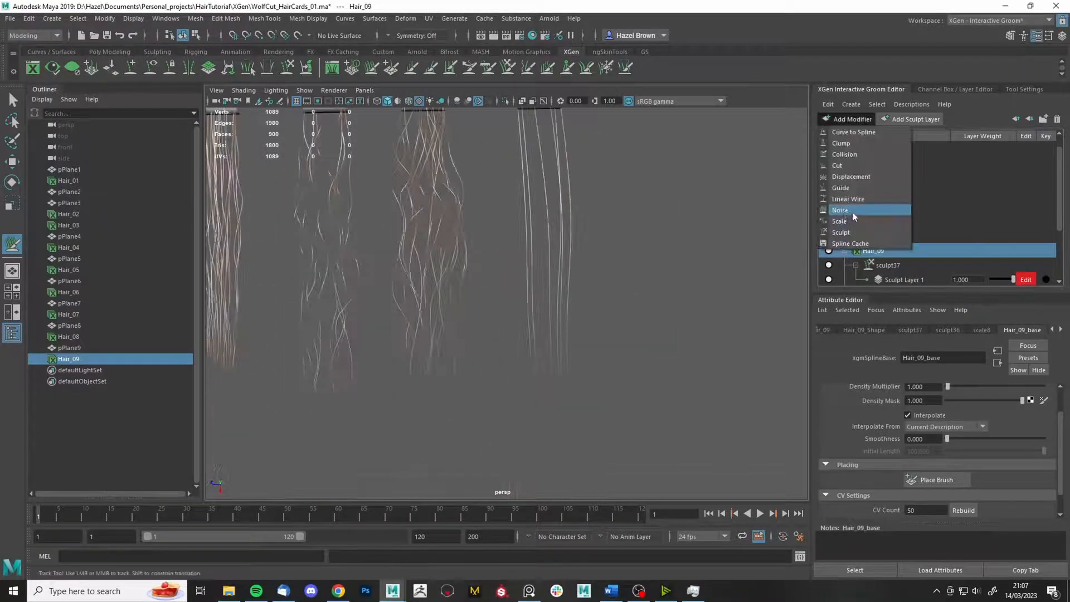
# - Add noise21 to Hair_09 with frequency 0.075, magnitude 7.218 and a 0.200 ramp point
pyautogui.click(852, 212)
pyautogui.click(889, 268)
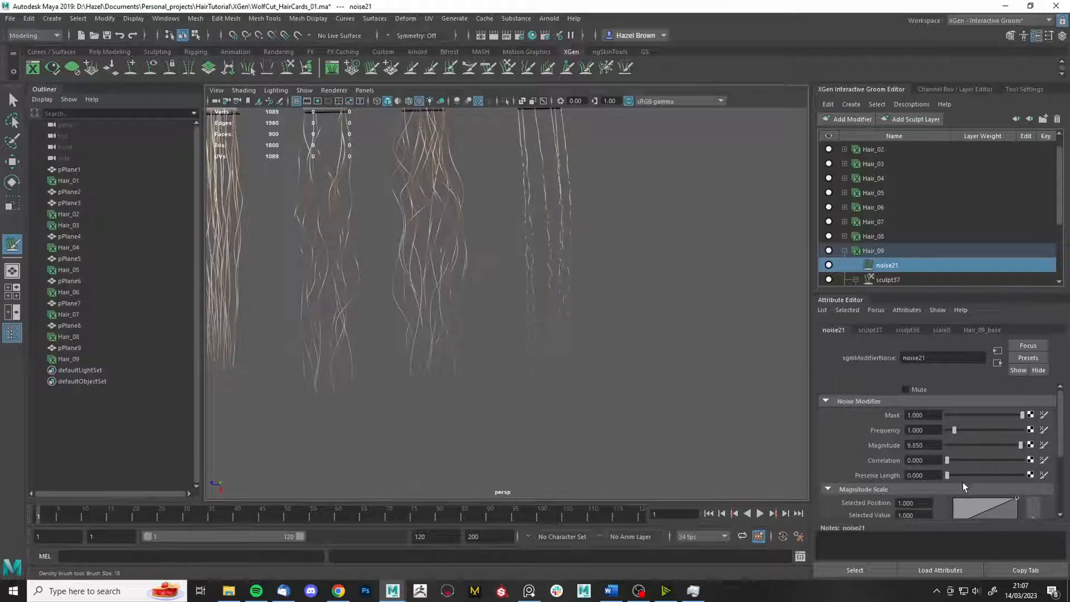
pyautogui.click(965, 496)
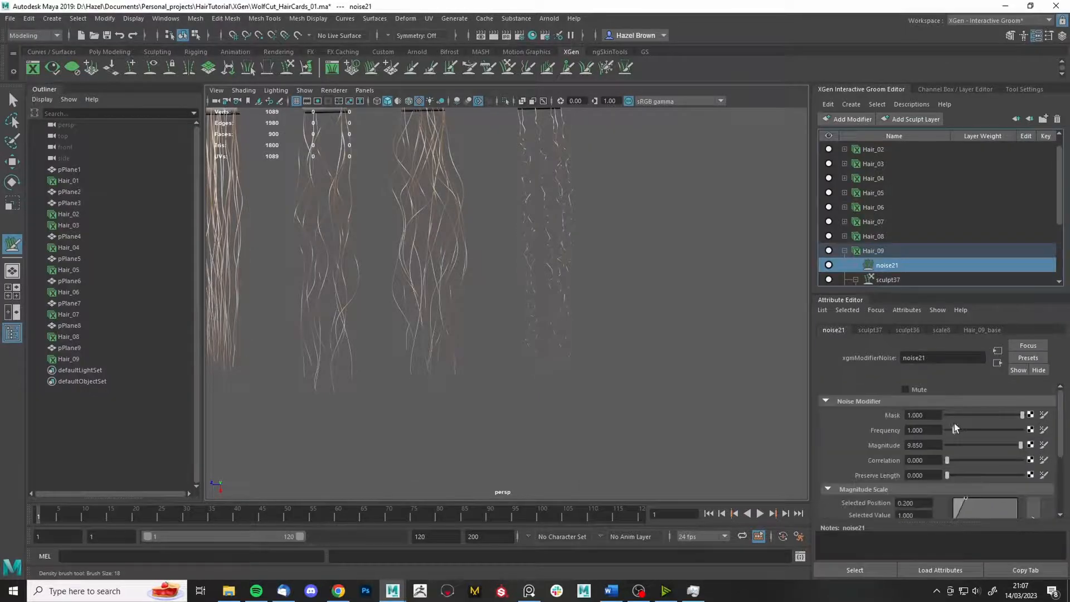
pyautogui.moveTo(953, 430); pyautogui.dragTo(1001, 450)
pyautogui.moveTo(702, 362)
pyautogui.keyDown('alt'); pyautogui.mouseDown()
pyautogui.moveTo(640, 394)
pyautogui.moveTo(616, 356)
pyautogui.mouseUp(); pyautogui.keyUp('alt')
# - Add a sculpt38 modifier above the noise on Hair_09
pyautogui.click(510, 68)
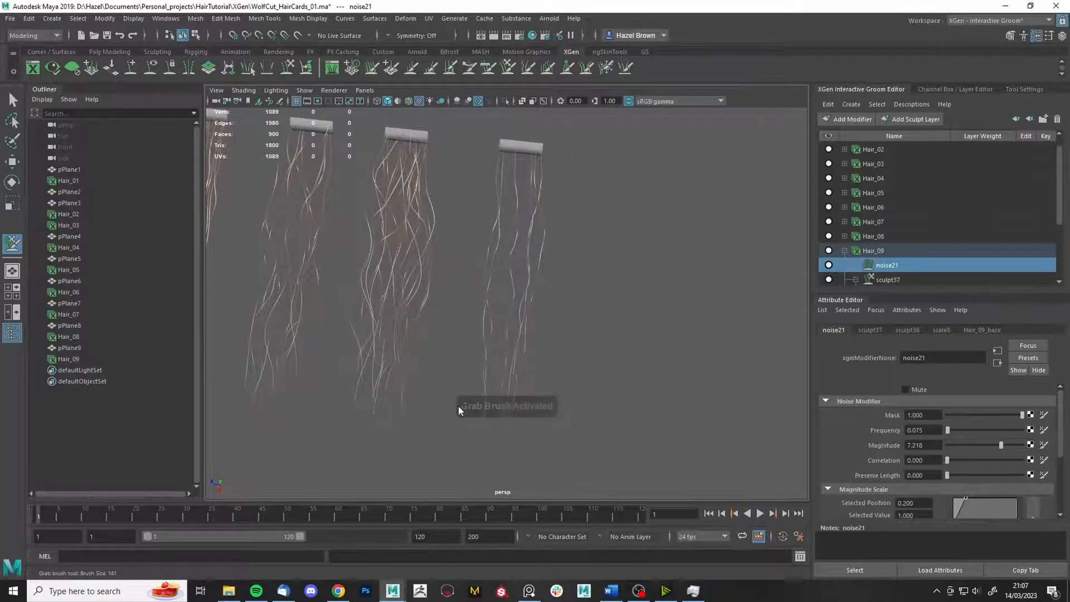
pyautogui.moveTo(469, 337)
pyautogui.keyDown('alt'); pyautogui.mouseDown()
pyautogui.moveTo(638, 406)
pyautogui.moveTo(658, 357)
pyautogui.mouseUp(); pyautogui.keyUp('alt')
pyautogui.click(606, 68)
pyautogui.click(849, 119)
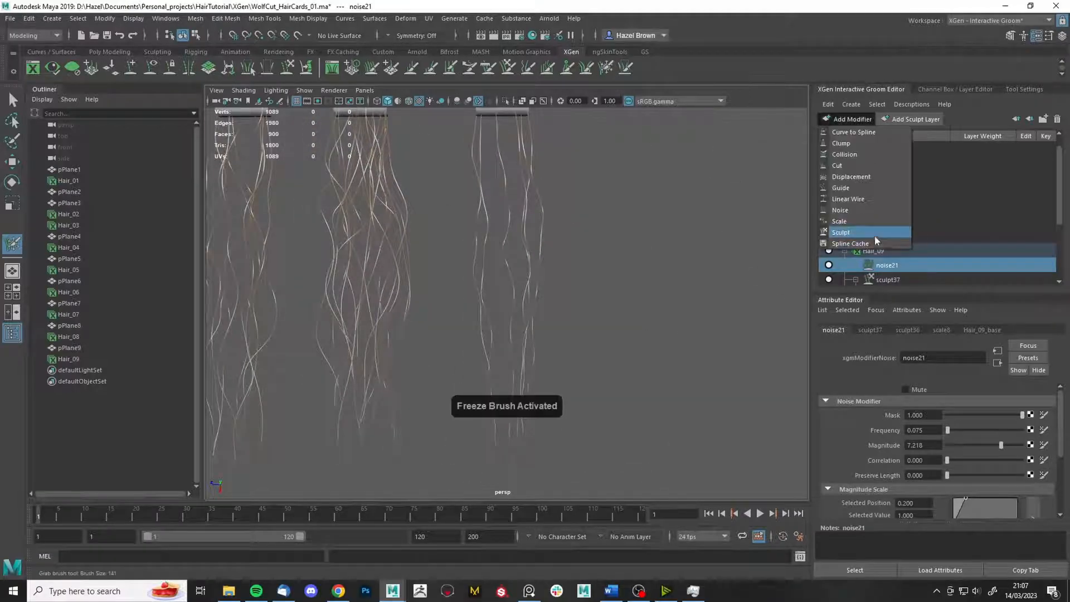
pyautogui.click(875, 234)
# - Sculpt Hair_09 with Grab and Freeze brushes, then duplicate the card into pPlane10
pyautogui.doubleClick(527, 67)
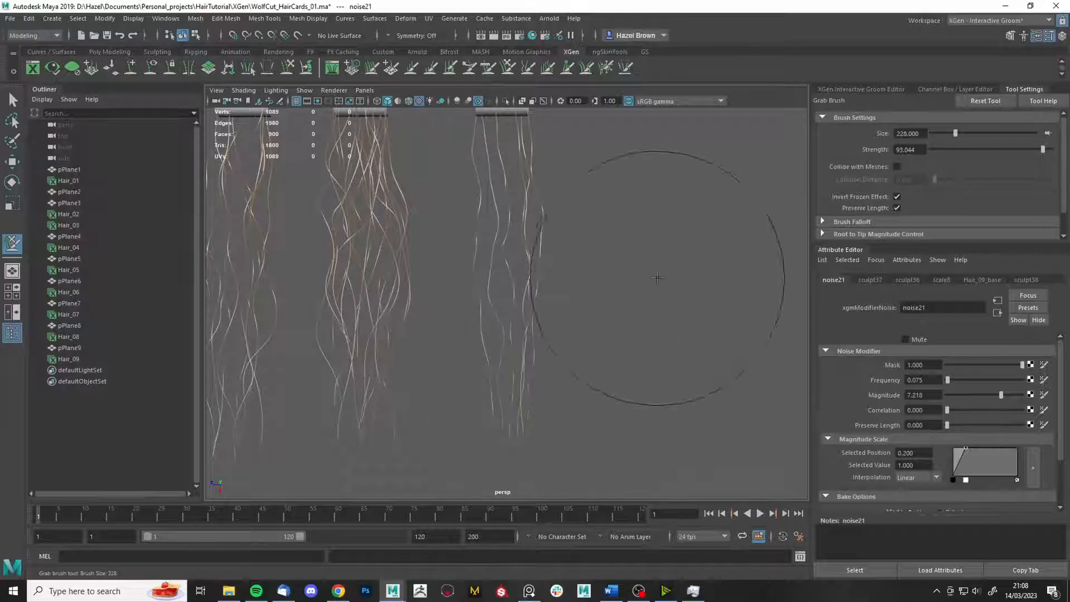
pyautogui.click(606, 68)
pyautogui.click(527, 67)
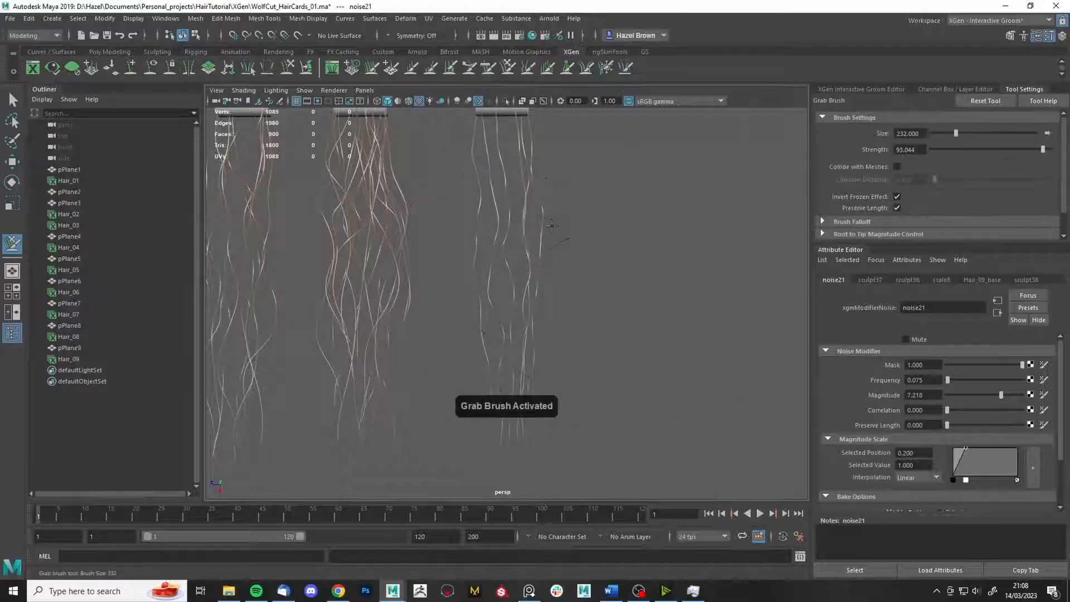
pyautogui.moveTo(620, 427)
pyautogui.keyDown('alt'); pyautogui.mouseDown()
pyautogui.moveTo(611, 451)
pyautogui.moveTo(695, 360)
pyautogui.mouseUp(); pyautogui.keyUp('alt')
pyautogui.scroll(3, 695, 360)
pyautogui.click(606, 68)
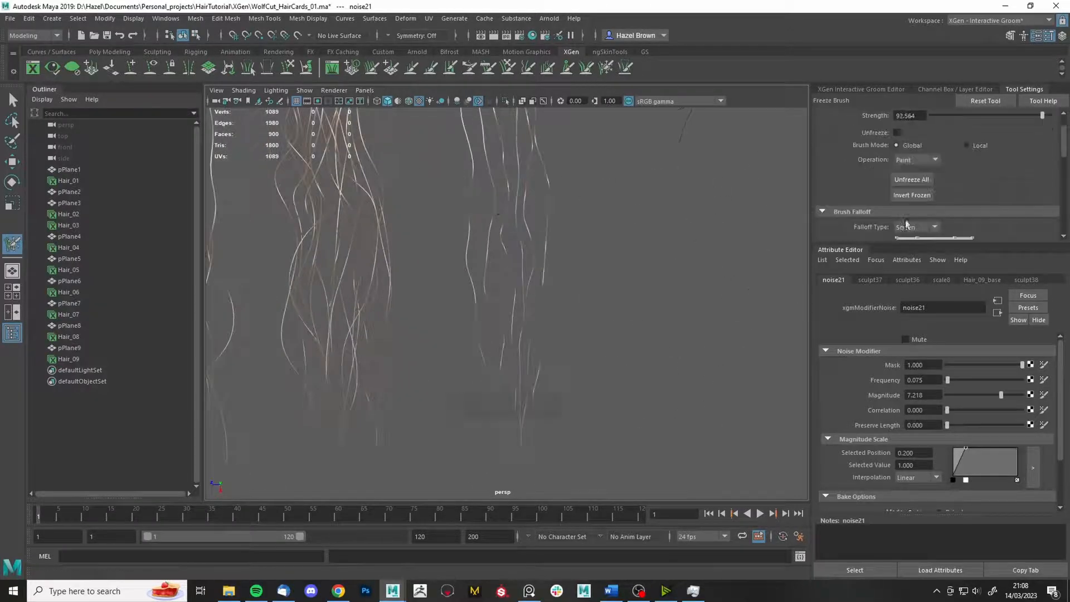
pyautogui.click(505, 66)
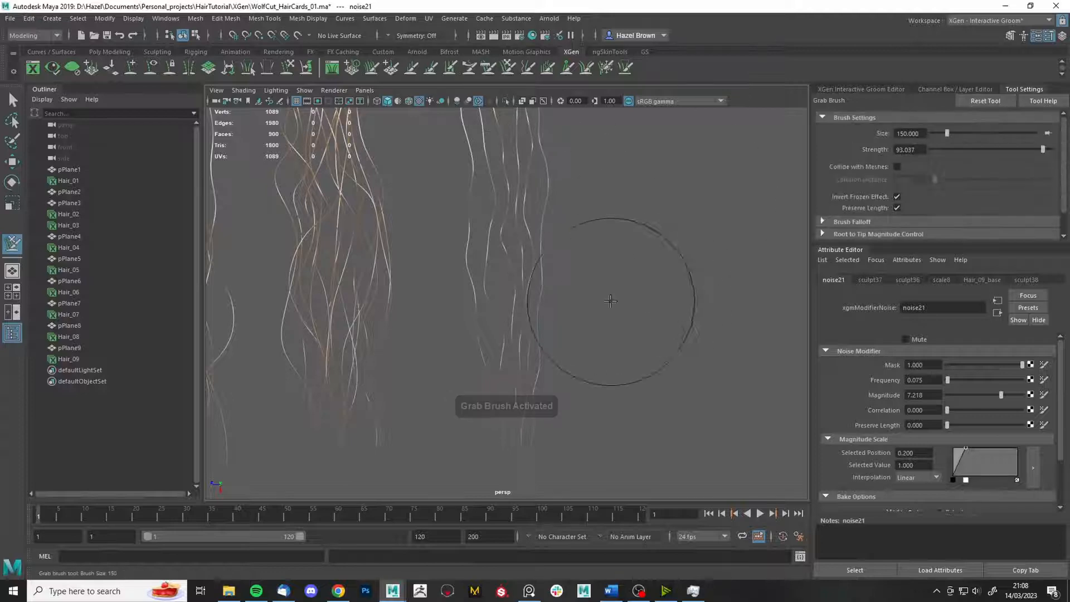
pyautogui.scroll(-5, 623, 355)
pyautogui.hotkey('ctrl', 'd')
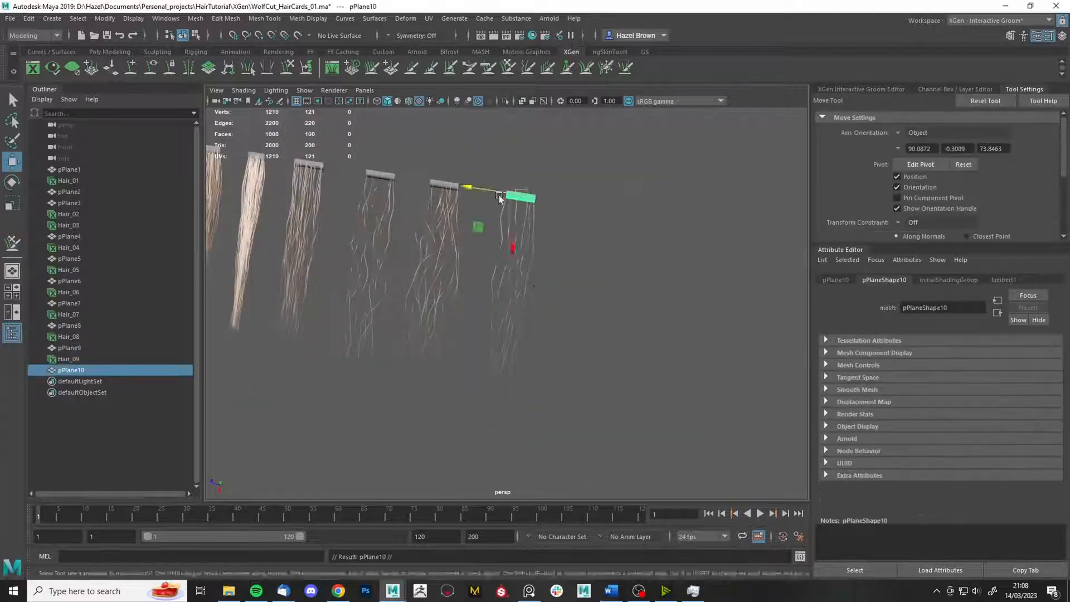
# - Grow a new Hair_10 groom on pPlane10 with Create Interactive Groom Splines
pyautogui.click(455, 18)
pyautogui.click(605, 59)
pyautogui.click(450, 355)
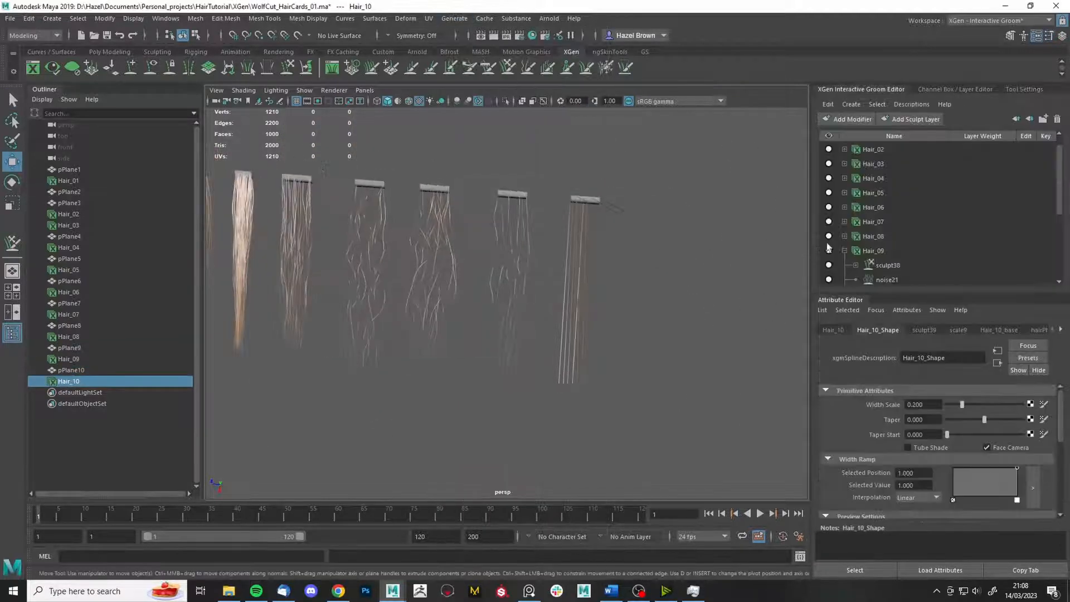
# - Comb Hair_10's strands straighter with the Comb brush
pyautogui.click(845, 263)
pyautogui.click(488, 68)
pyautogui.keyDown('alt'); pyautogui.moveTo(418, 254); pyautogui.dragTo(591, 260); pyautogui.keyUp('alt')
pyautogui.moveTo(446, 274); pyautogui.dragTo(529, 220)
# - Pick the Density brush to thin Hair_10, reframing the view on the card tops
pyautogui.click(373, 68)
pyautogui.keyDown('alt'); pyautogui.moveTo(459, 185); pyautogui.dragTo(575, 165); pyautogui.keyUp('alt')
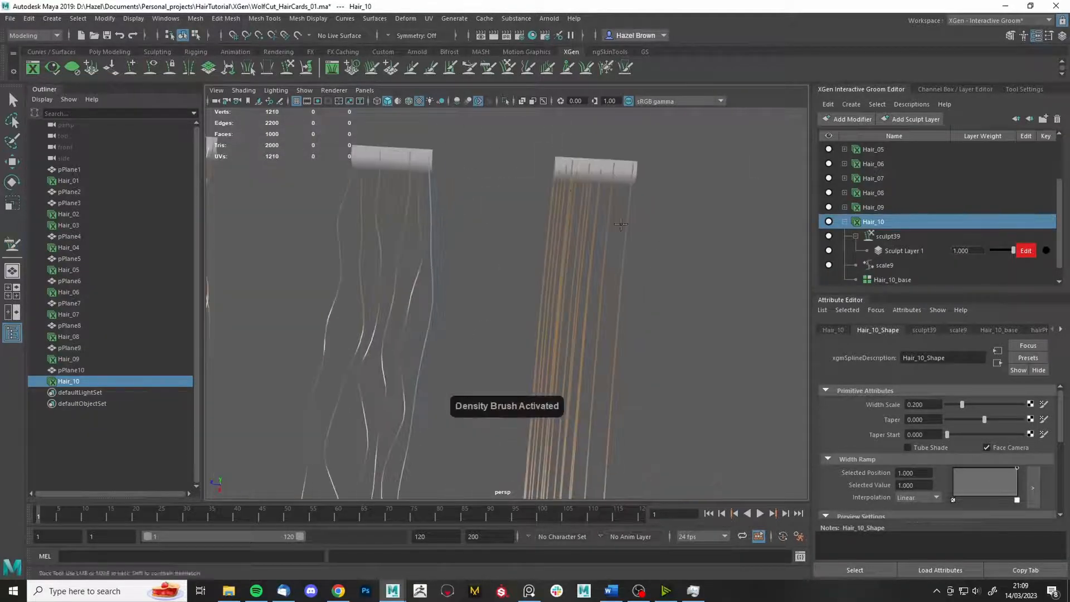
pyautogui.keyDown('alt'); pyautogui.moveTo(612, 161); pyautogui.dragTo(535, 92, button='right'); pyautogui.keyUp('alt')
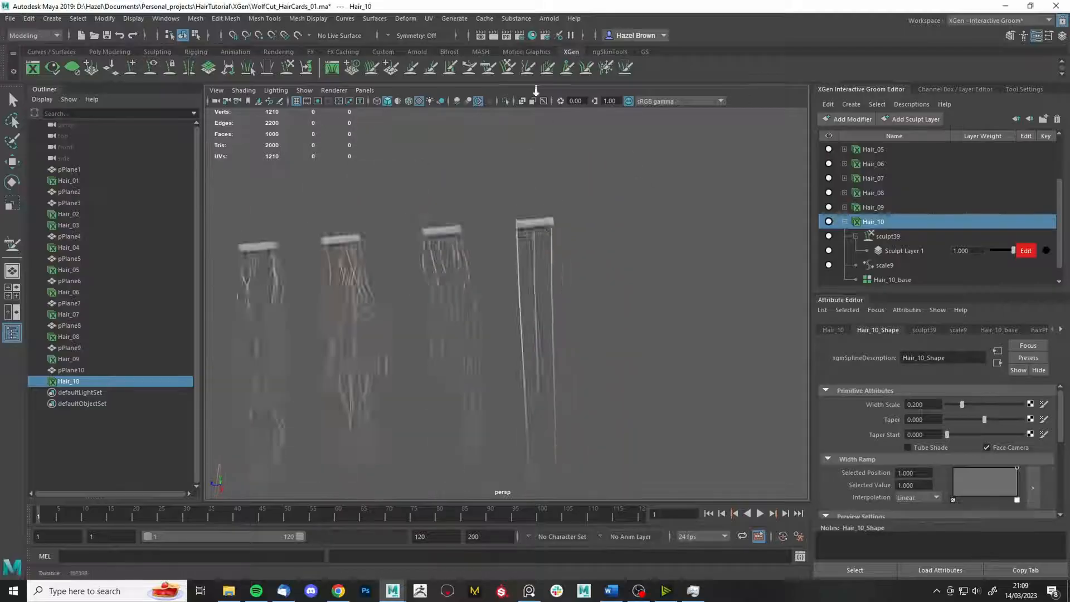
pyautogui.moveTo(501, 240)
pyautogui.keyDown('alt'); pyautogui.mouseDown(button='right')
pyautogui.moveTo(574, 245)
pyautogui.moveTo(504, 239)
pyautogui.mouseUp(button='right'); pyautogui.keyUp('alt')
pyautogui.keyDown('alt'); pyautogui.moveTo(504, 239); pyautogui.dragTo(512, 195); pyautogui.keyUp('alt')
# - Compare Hair_10 with the neighbouring Hair_09 and Hair_08 grooms across six cards
pyautogui.click(874, 208)
pyautogui.press('Up')
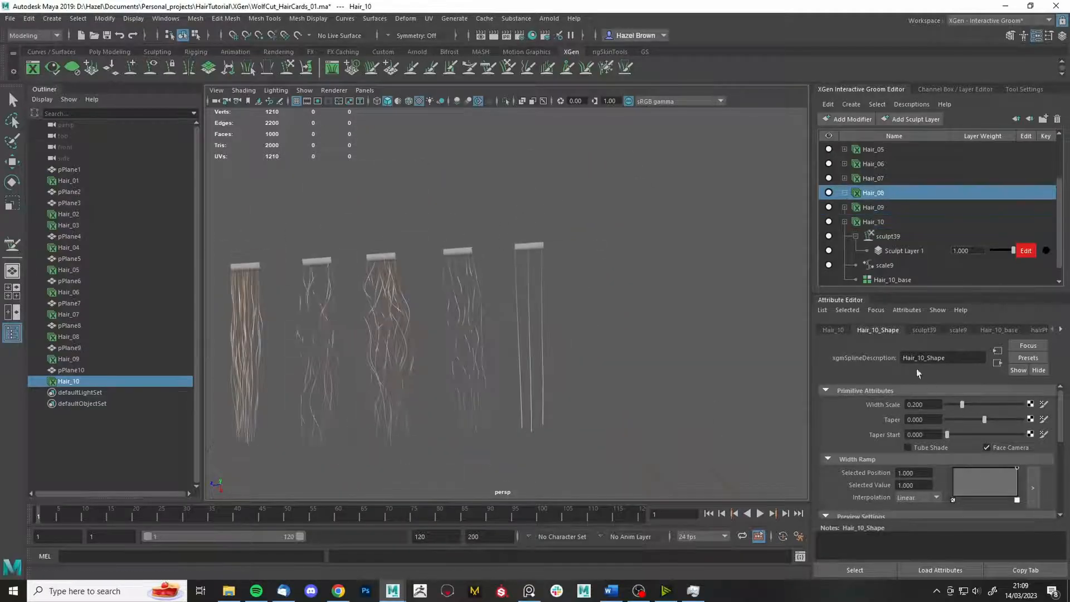
pyautogui.press('Up')
pyautogui.click(871, 221)
pyautogui.keyDown('alt'); pyautogui.moveTo(661, 301); pyautogui.dragTo(580, 334); pyautogui.keyUp('alt')
pyautogui.keyDown('alt'); pyautogui.moveTo(580, 335); pyautogui.dragTo(519, 78, button='right'); pyautogui.keyUp('alt')
# - Choose the Grab brush and review its tool settings
pyautogui.click(508, 68)
pyautogui.click(1033, 90)
pyautogui.scroll(-3, 924, 199)
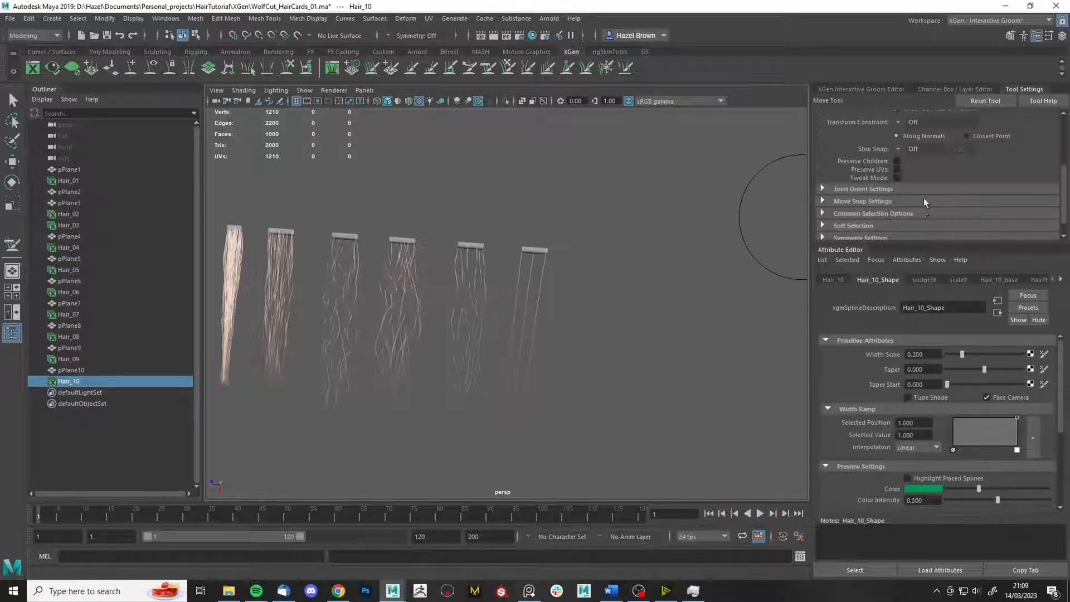
pyautogui.scroll(3, 925, 195)
pyautogui.scroll(-3, 924, 196)
pyautogui.click(861, 89)
# - Try the Freeze brush on Hair_10, then return to the Grab brush
pyautogui.click(882, 237)
pyautogui.click(1025, 89)
pyautogui.scroll(1, 914, 195)
pyautogui.click(13, 100)
pyautogui.click(606, 67)
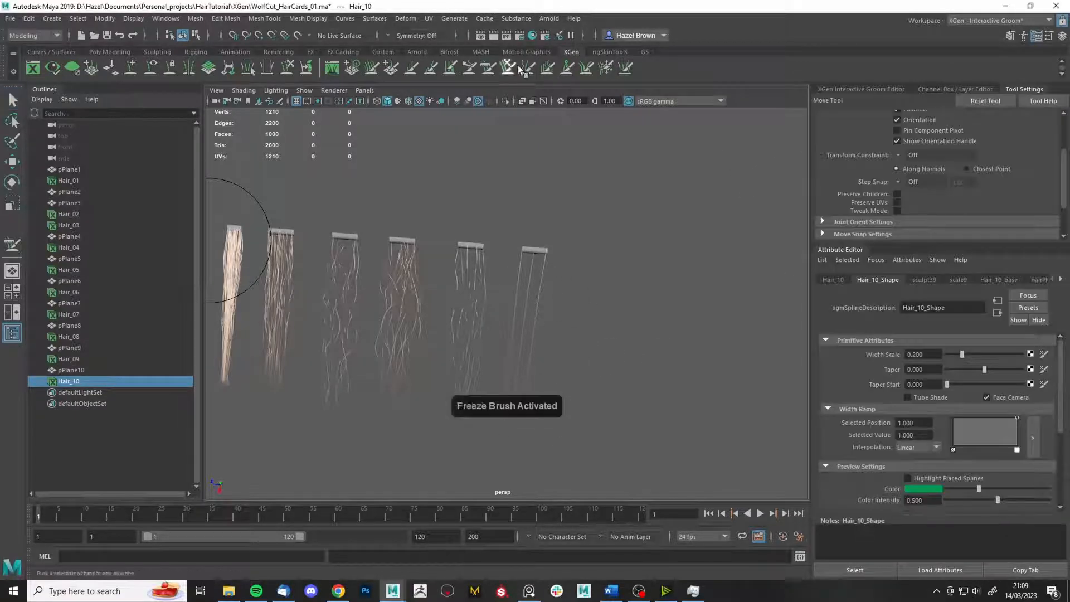
pyautogui.click(508, 69)
pyautogui.scroll(2, 914, 195)
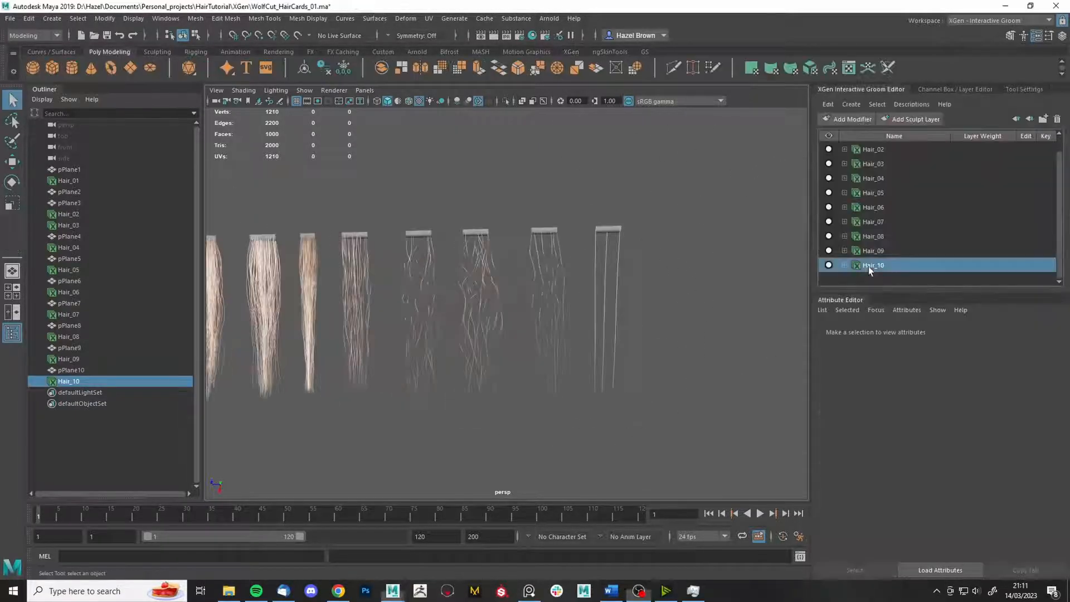
# - Save the scene as WolfCut_HairCards_02.ma in Maya ASCII, keeping Hair_10 selected
pyautogui.click(898, 267)
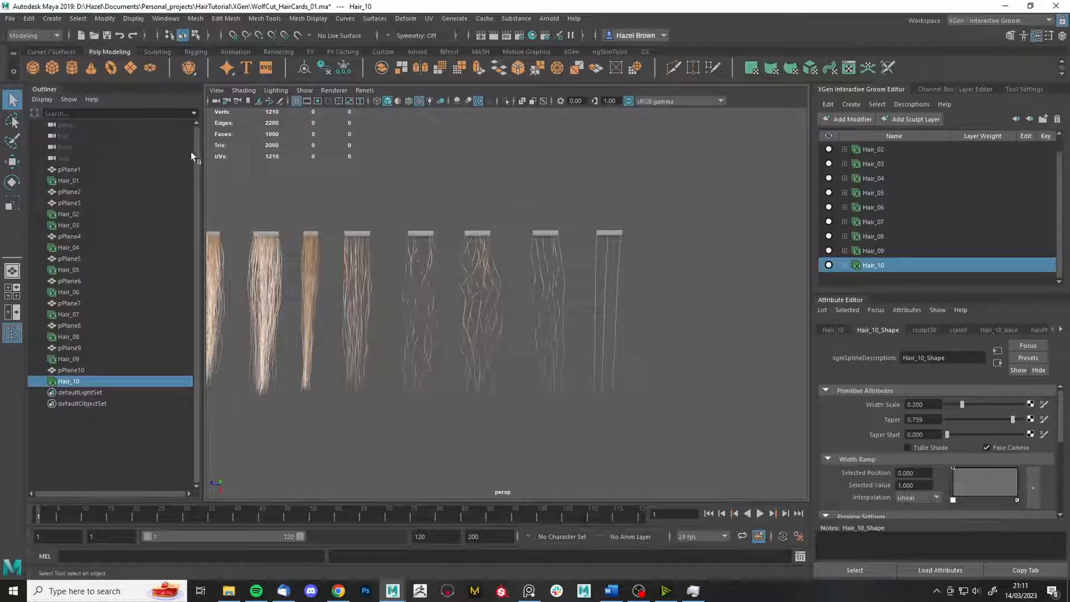
pyautogui.click(9, 20)
pyautogui.click(59, 72)
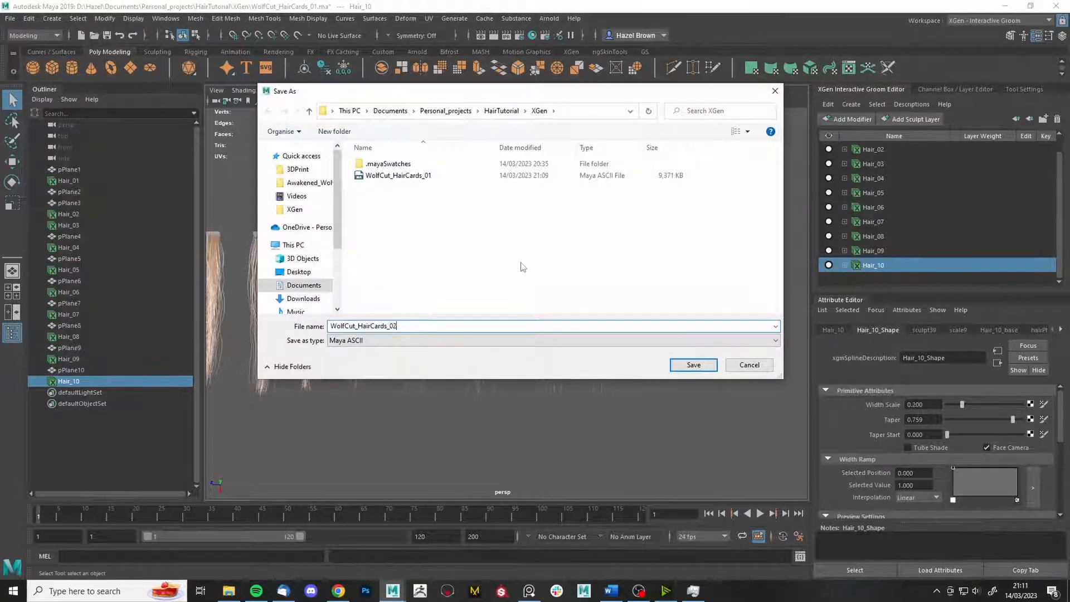
pyautogui.click(700, 370)
pyautogui.click(845, 265)
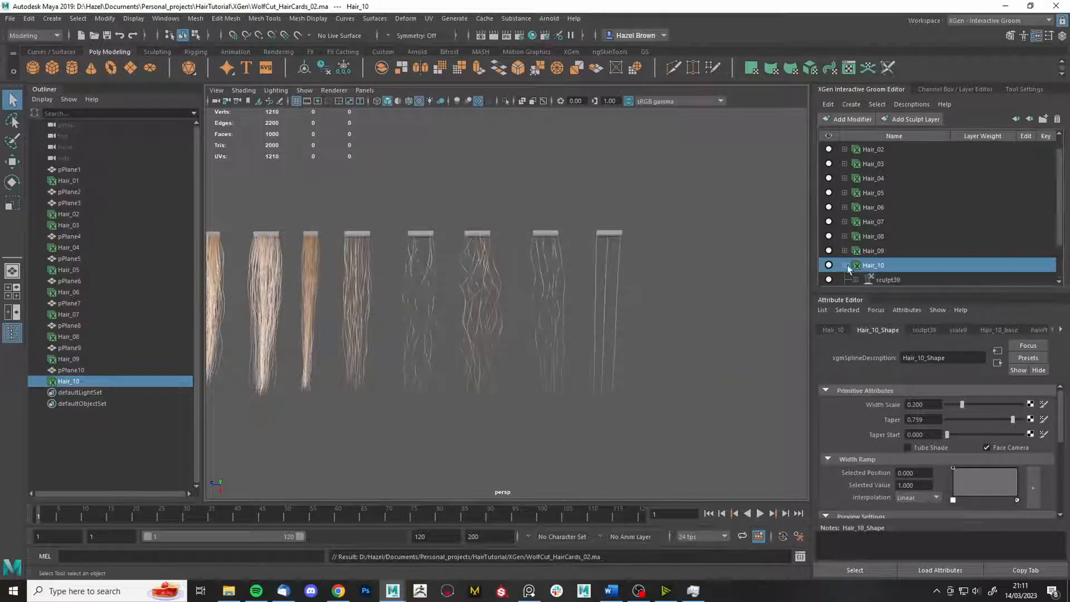
# - Add a noise22 modifier to Hair_10 and open its settings
pyautogui.click(898, 234)
pyautogui.click(887, 222)
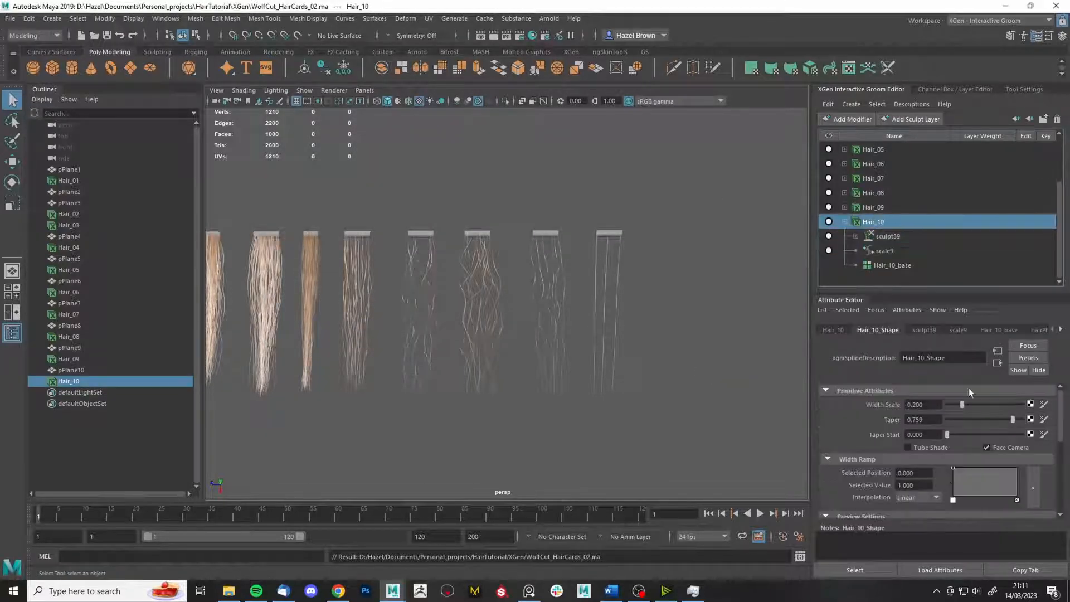
pyautogui.click(894, 237)
pyautogui.click(848, 119)
pyautogui.click(853, 210)
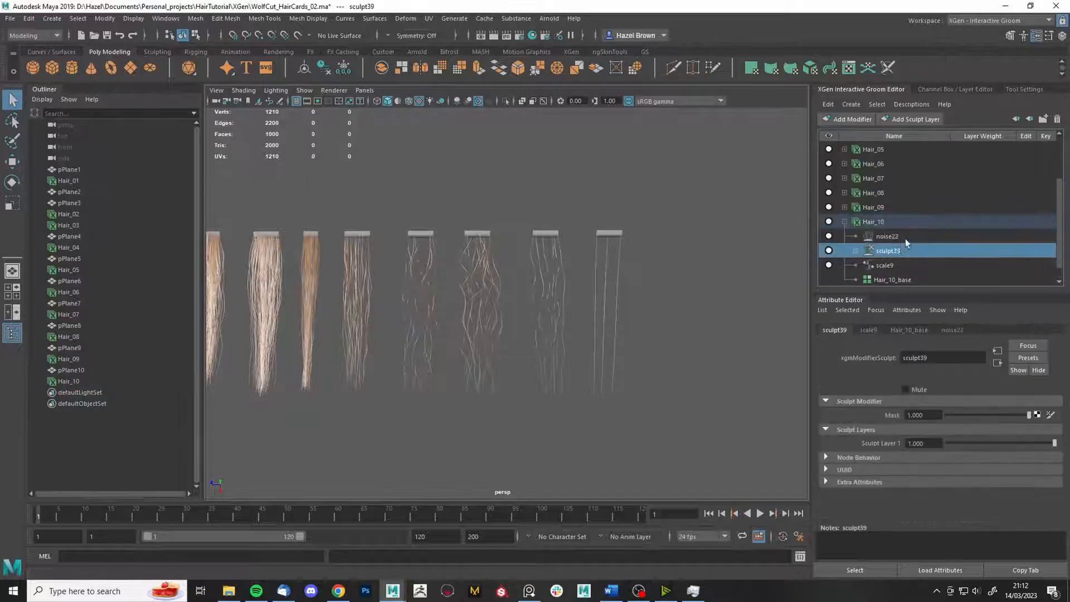
pyautogui.click(903, 237)
pyautogui.scroll(-1, 957, 416)
# - Set the Hair_10_base CV count to 10
pyautogui.click(887, 222)
pyautogui.click(1015, 330)
pyautogui.doubleClick(938, 483)
pyautogui.write('10')
pyautogui.click(963, 484)
pyautogui.scroll(5, 697, 346)
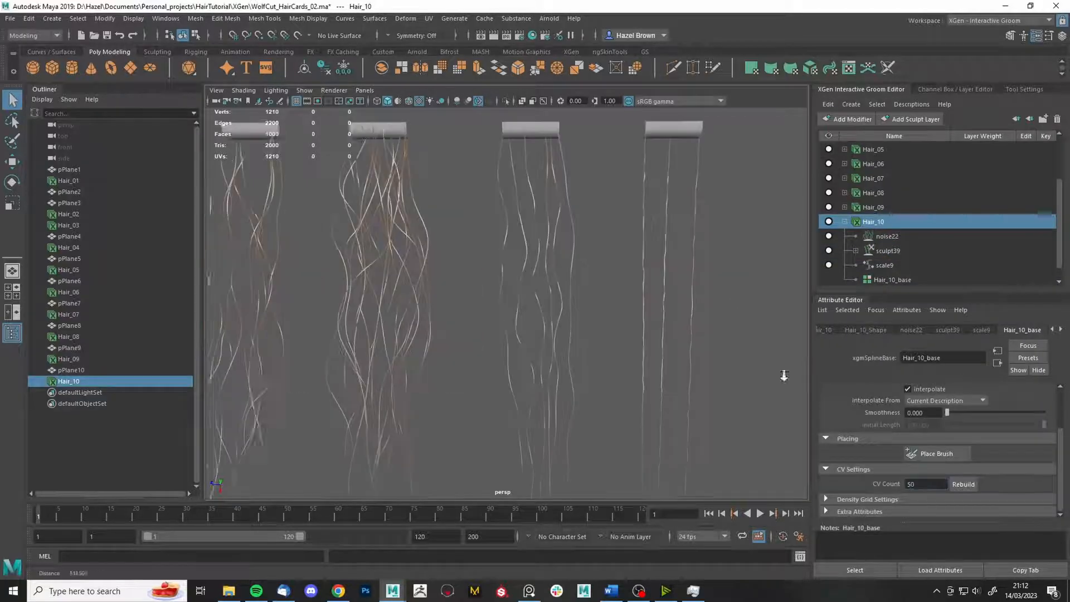
# - Set the noise22 Frequency to 0.05
pyautogui.click(887, 236)
pyautogui.moveTo(954, 431)
pyautogui.mouseDown()
pyautogui.moveTo(1024, 445)
pyautogui.moveTo(948, 431)
pyautogui.mouseUp()
pyautogui.doubleClick(920, 430)
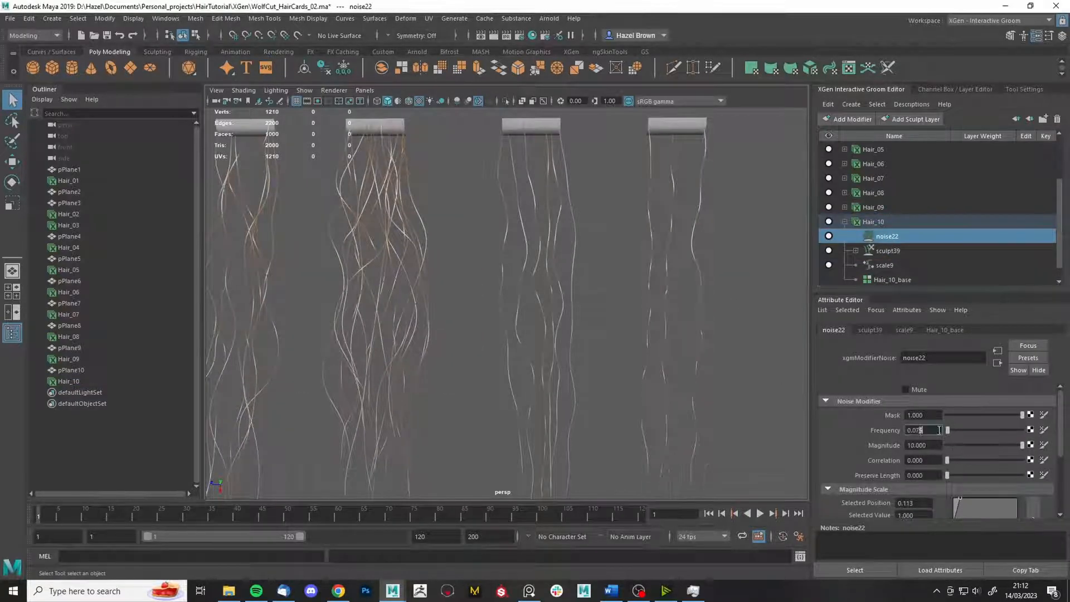
pyautogui.write('05')
pyautogui.press('Return')
pyautogui.scroll(-4, 586, 296)
# - Activate the Freeze and Grab brushes from the XGen grooming tools
pyautogui.moveTo(619, 299)
pyautogui.keyDown('alt'); pyautogui.mouseDown()
pyautogui.moveTo(585, 299)
pyautogui.moveTo(622, 290)
pyautogui.mouseUp(); pyautogui.keyUp('alt')
pyautogui.click(571, 52)
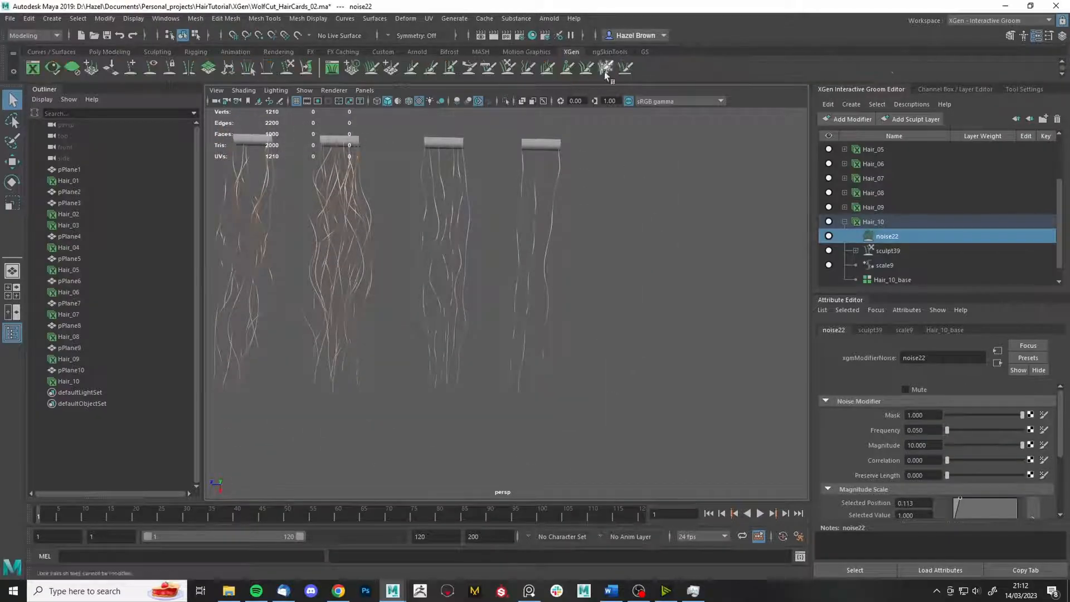
pyautogui.click(606, 68)
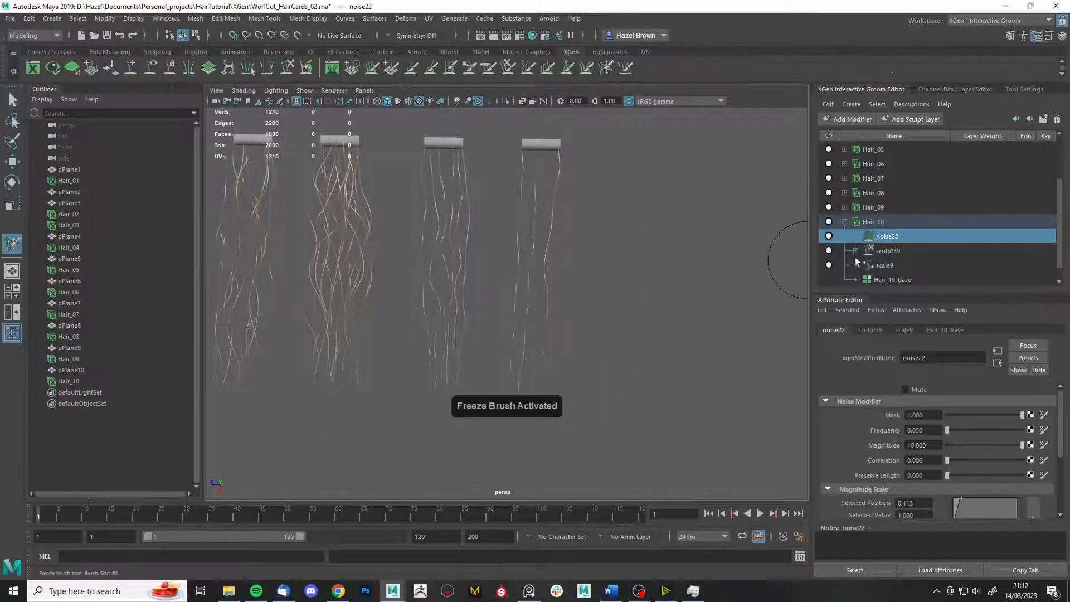
pyautogui.doubleClick(512, 68)
# - Unfreeze all Hair_10 strands with the Freeze brush, undoing the resize strokes
pyautogui.keyDown('alt'); pyautogui.moveTo(613, 347); pyautogui.dragTo(597, 370); pyautogui.keyUp('alt')
pyautogui.keyDown('alt'); pyautogui.moveTo(559, 438); pyautogui.dragTo(635, 439); pyautogui.keyUp('alt')
pyautogui.click(606, 67)
pyautogui.click(923, 216)
pyautogui.moveTo(714, 258); pyautogui.dragTo(654, 259)
pyautogui.hotkey('ctrl', 'z')
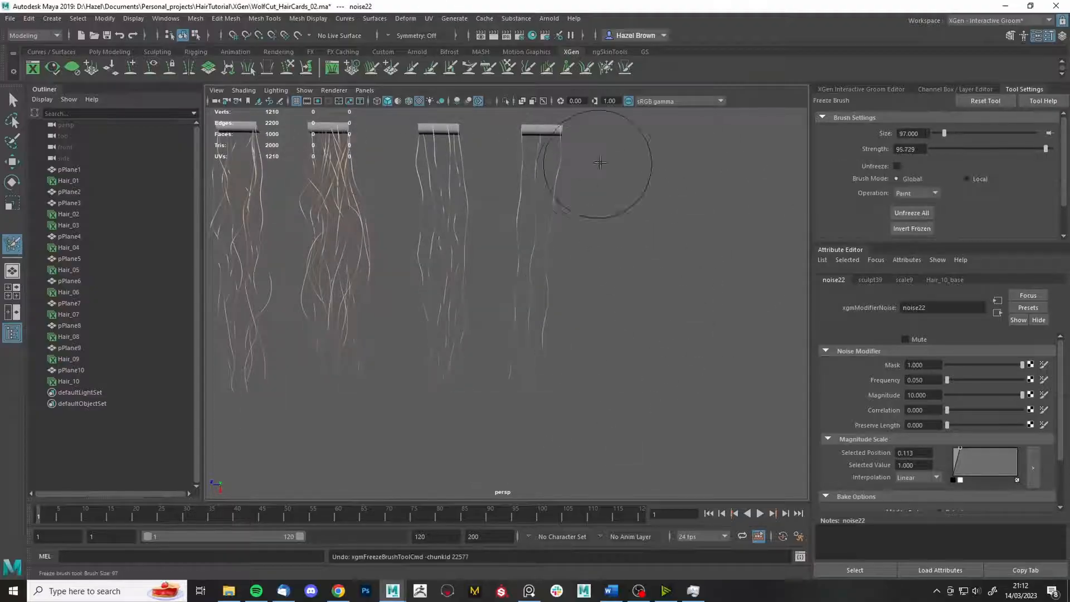
pyautogui.keyDown('alt'); pyautogui.moveTo(600, 160); pyautogui.dragTo(578, 167); pyautogui.keyUp('alt')
pyautogui.hotkey('ctrl', 'z')
pyautogui.hotkey('ctrl', 'z')
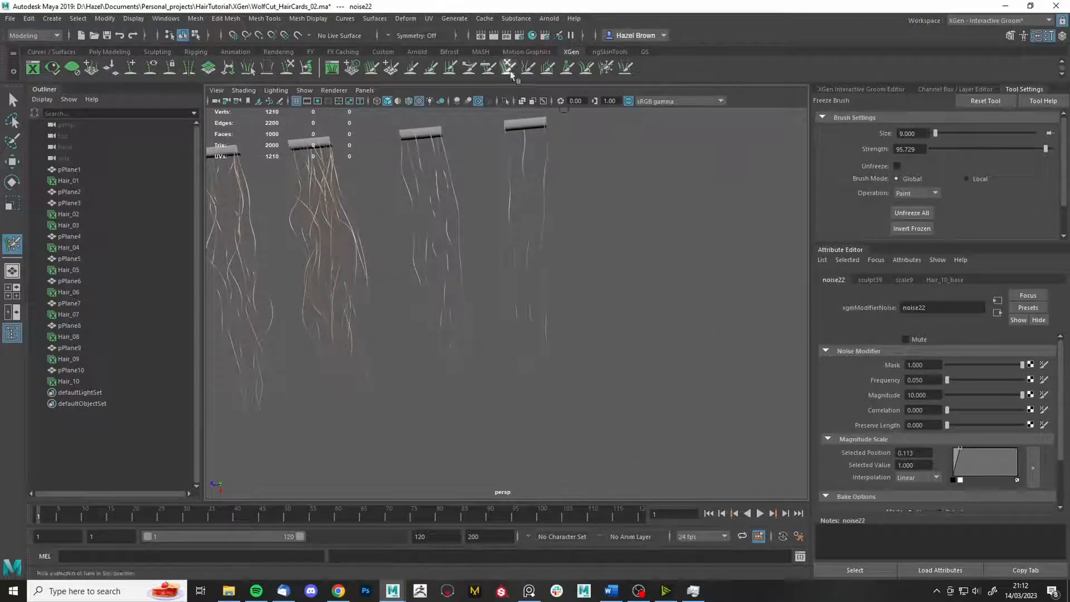
# - Sculpt Hair_10 with the Grab brush and save the scene
pyautogui.click(508, 68)
pyautogui.keyDown('alt'); pyautogui.moveTo(455, 276); pyautogui.dragTo(470, 279); pyautogui.keyUp('alt')
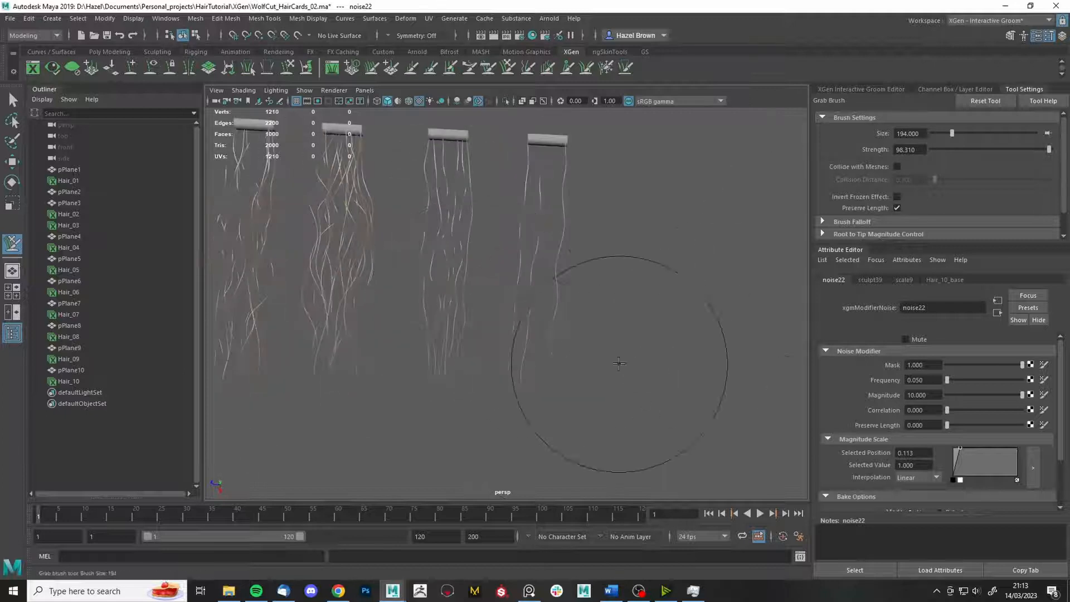
pyautogui.press('q')
pyautogui.hotkey('ctrl', 's')
# - Set the Grab brush to affect only frozen strands
pyautogui.keyDown('alt'); pyautogui.moveTo(637, 306); pyautogui.dragTo(670, 326, button='middle'); pyautogui.keyUp('alt')
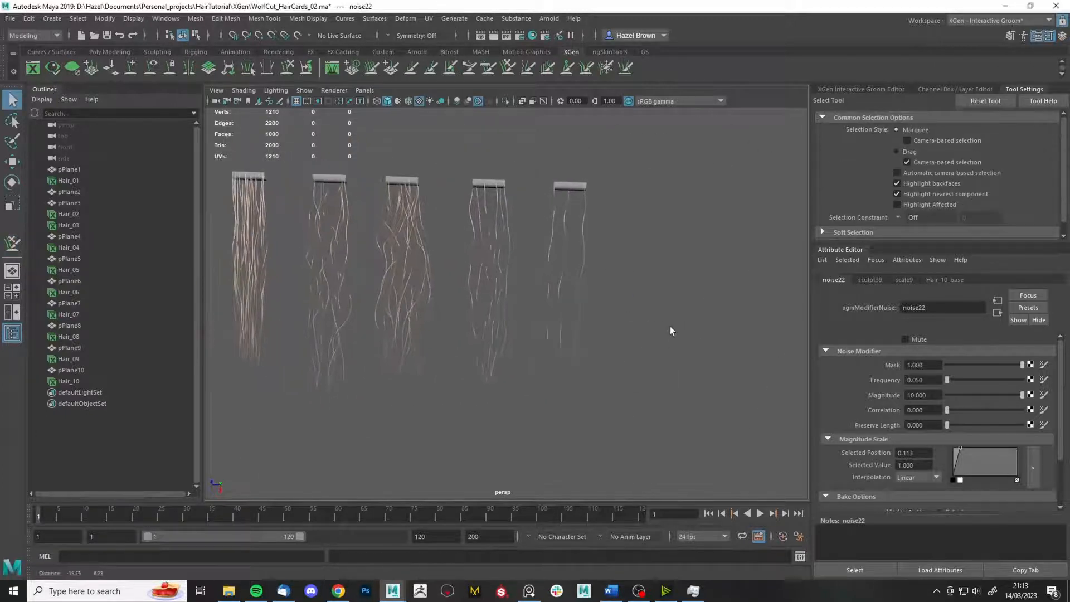
pyautogui.keyDown('alt'); pyautogui.moveTo(671, 326); pyautogui.dragTo(647, 332); pyautogui.keyUp('alt')
pyautogui.scroll(4, 637, 269)
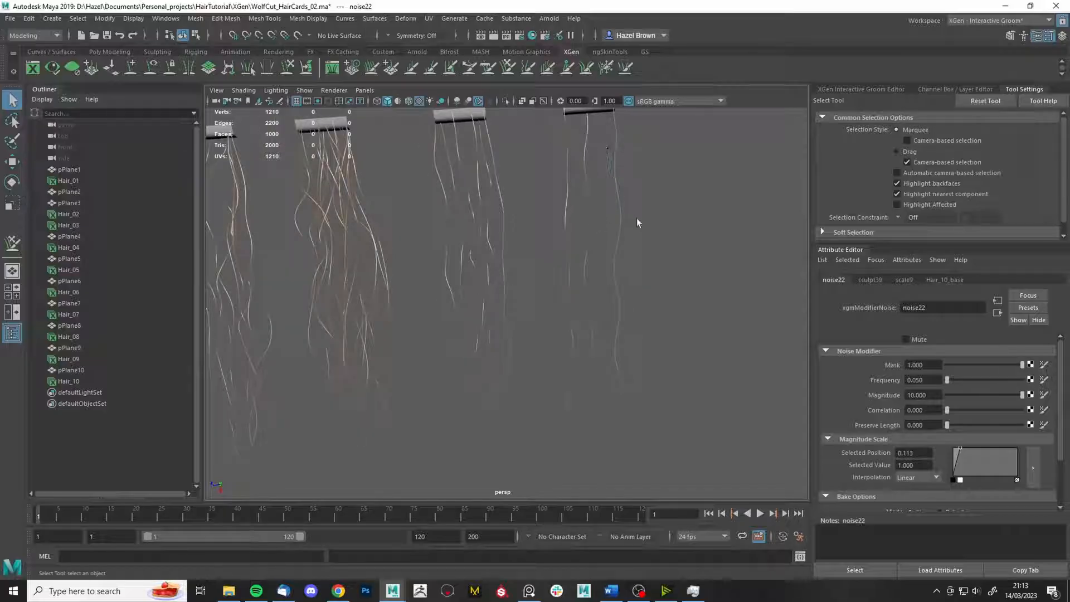
pyautogui.keyDown('alt'); pyautogui.moveTo(667, 299); pyautogui.dragTo(552, 328, button='middle'); pyautogui.keyUp('alt')
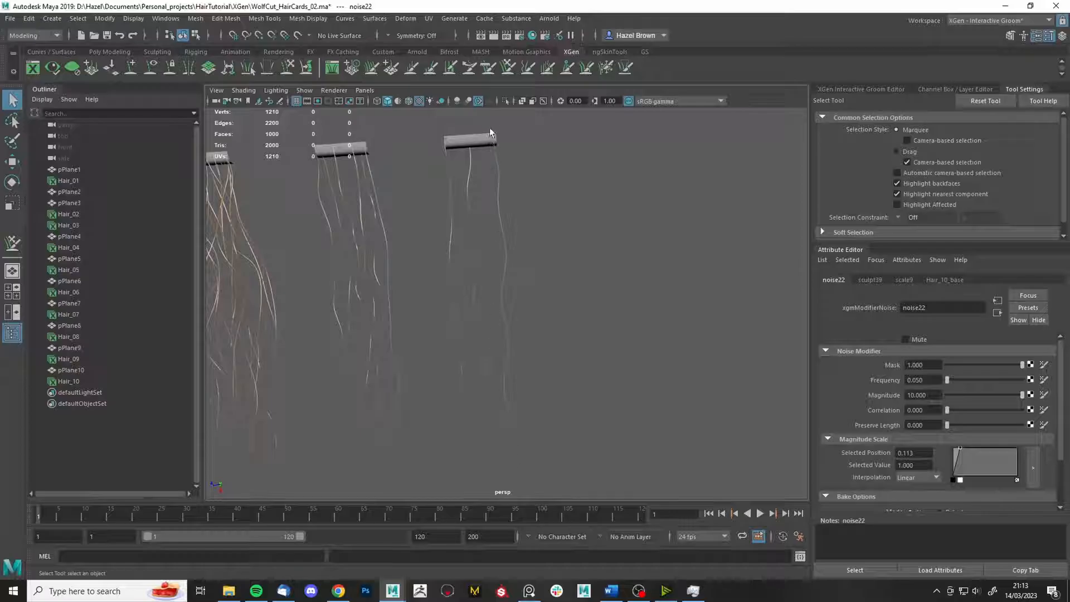
pyautogui.click(509, 67)
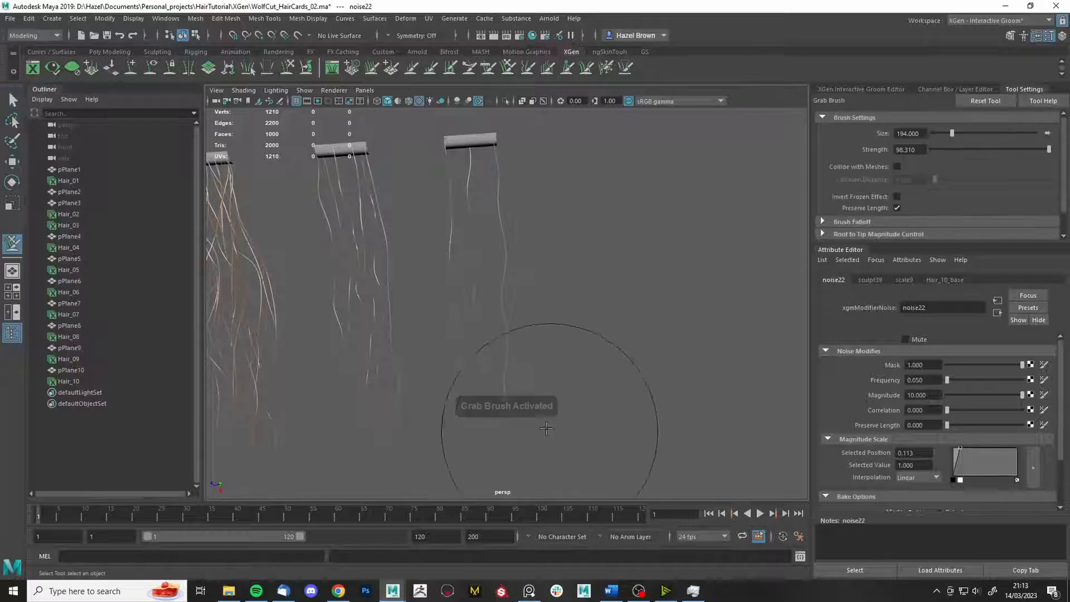
pyautogui.click(898, 198)
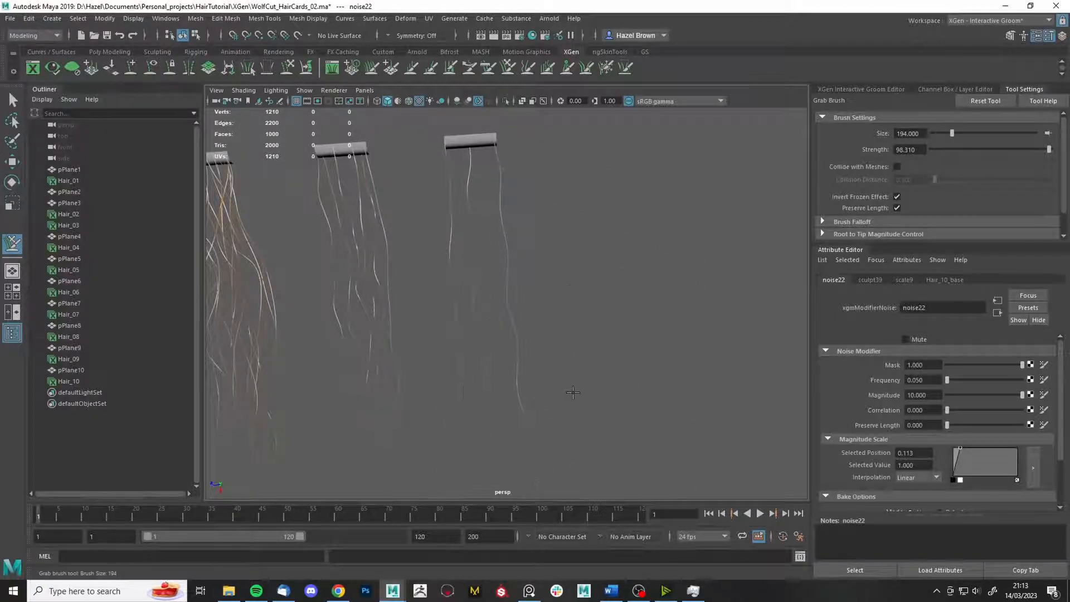
# - Turn off the Grab brush's inverted-frozen option and view along the card row
pyautogui.keyDown('alt'); pyautogui.moveTo(573, 246); pyautogui.dragTo(565, 298); pyautogui.keyUp('alt')
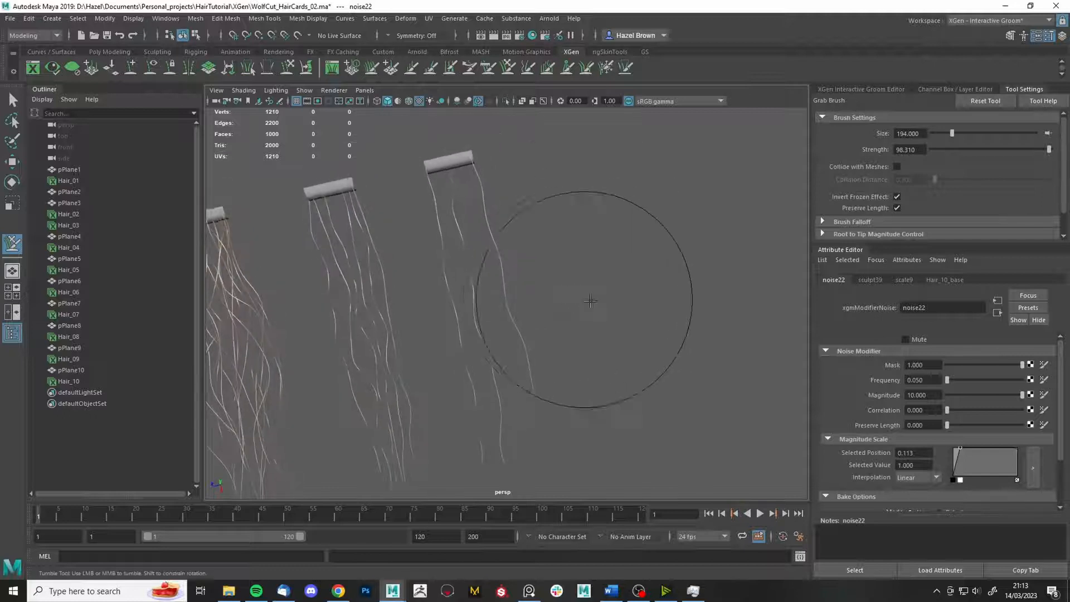
pyautogui.click(509, 67)
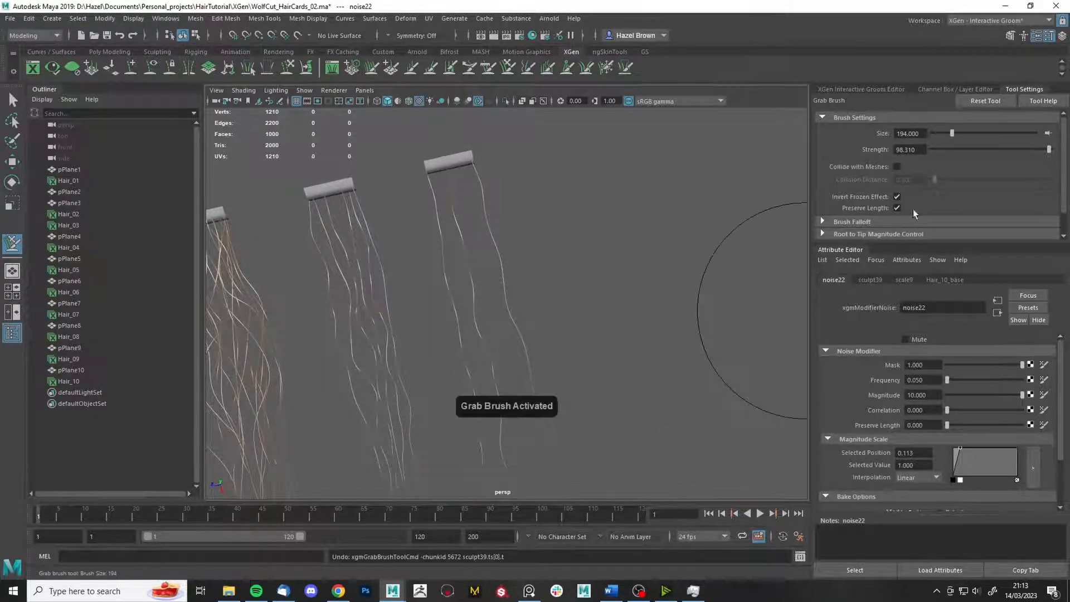
pyautogui.click(897, 196)
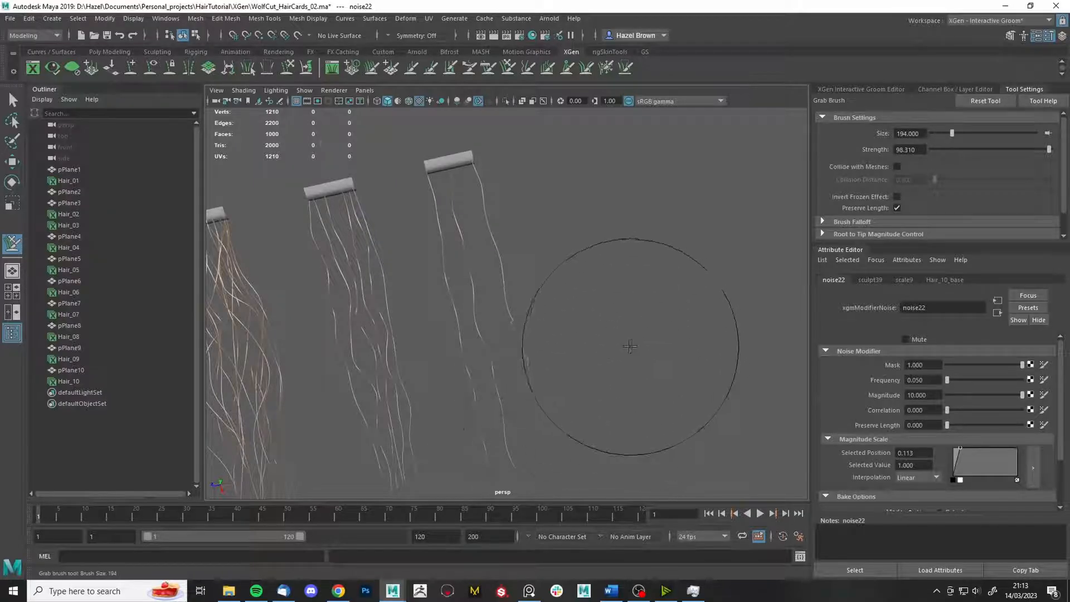
pyautogui.moveTo(571, 342)
pyautogui.keyDown('alt'); pyautogui.mouseDown()
pyautogui.moveTo(595, 375)
pyautogui.moveTo(602, 351)
pyautogui.moveTo(528, 179)
pyautogui.mouseUp(); pyautogui.keyUp('alt')
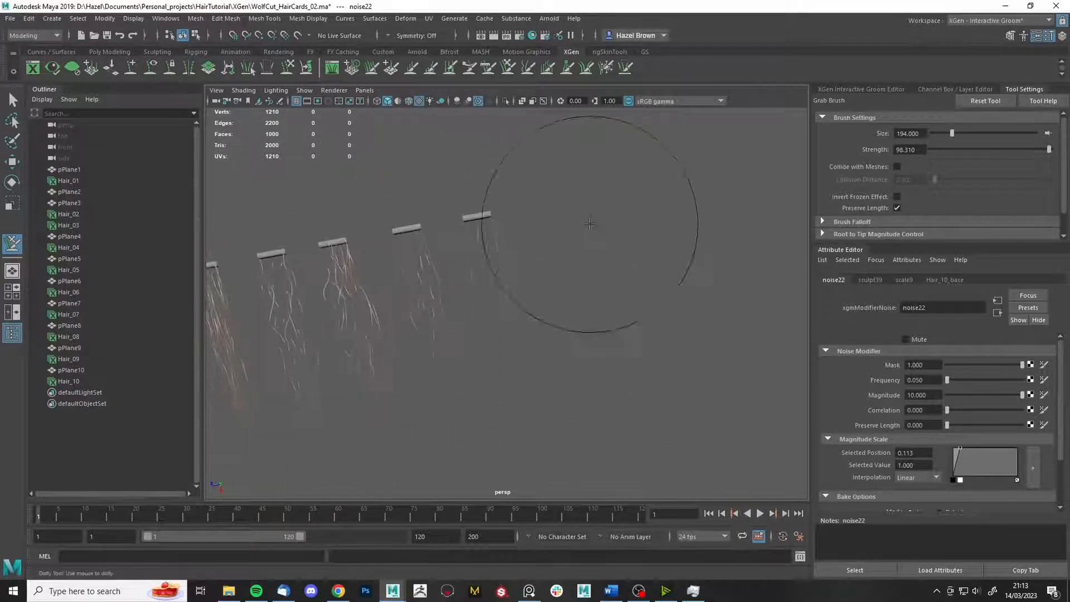
pyautogui.press('q')
pyautogui.moveTo(774, 254)
pyautogui.keyDown('alt'); pyautogui.mouseDown()
pyautogui.moveTo(659, 261)
pyautogui.moveTo(641, 251)
pyautogui.moveTo(700, 242)
pyautogui.moveTo(650, 329)
pyautogui.mouseUp(); pyautogui.keyUp('alt')
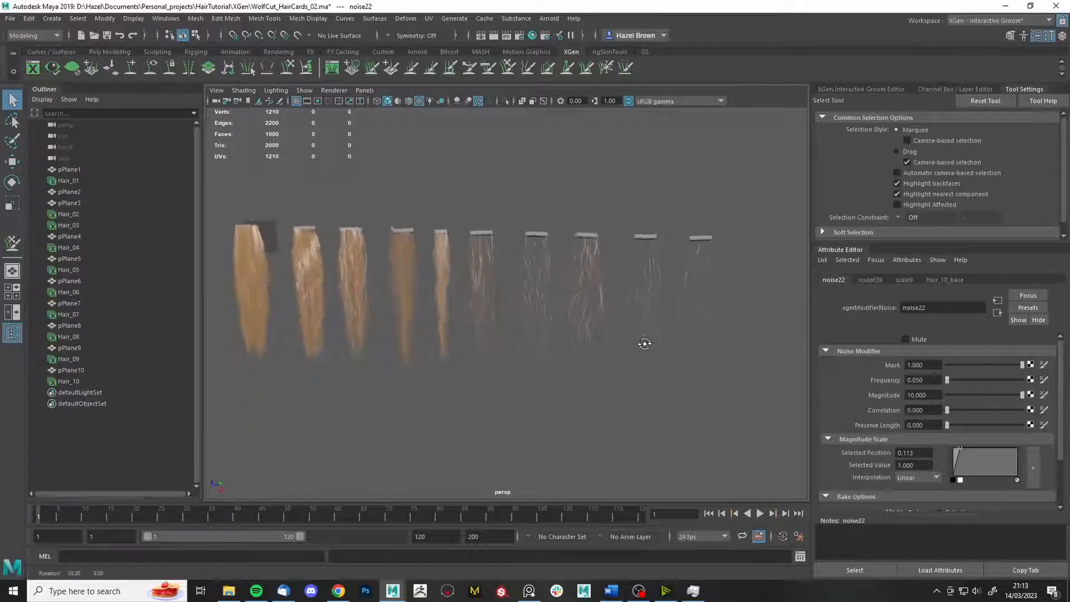
# - Save, then open the PureRef wolf-cut board and narrow it beside Maya
pyautogui.hotkey('ctrl', 's')
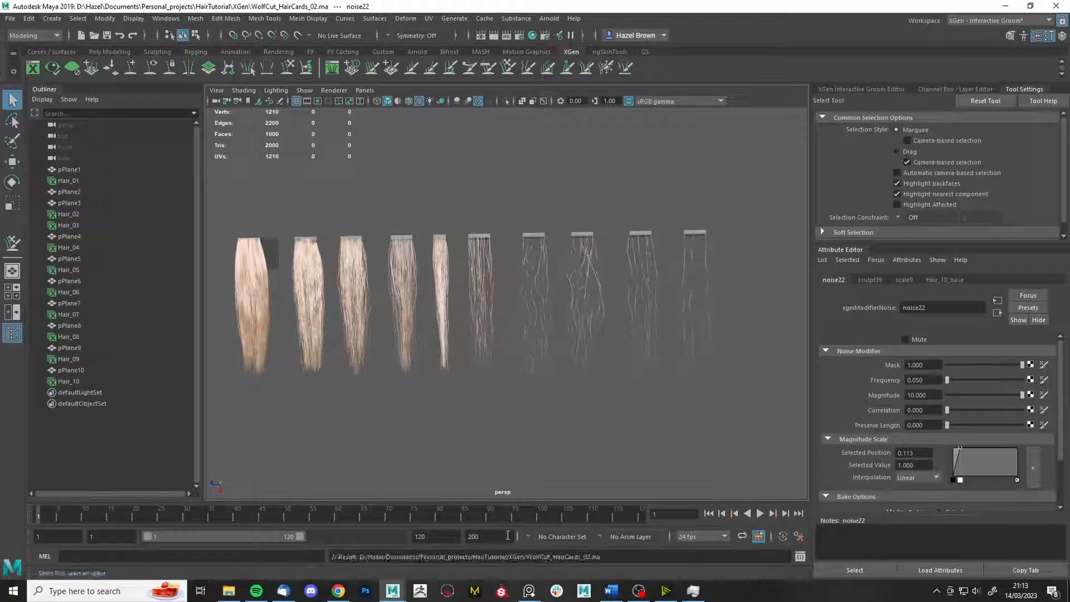
pyautogui.click(529, 590)
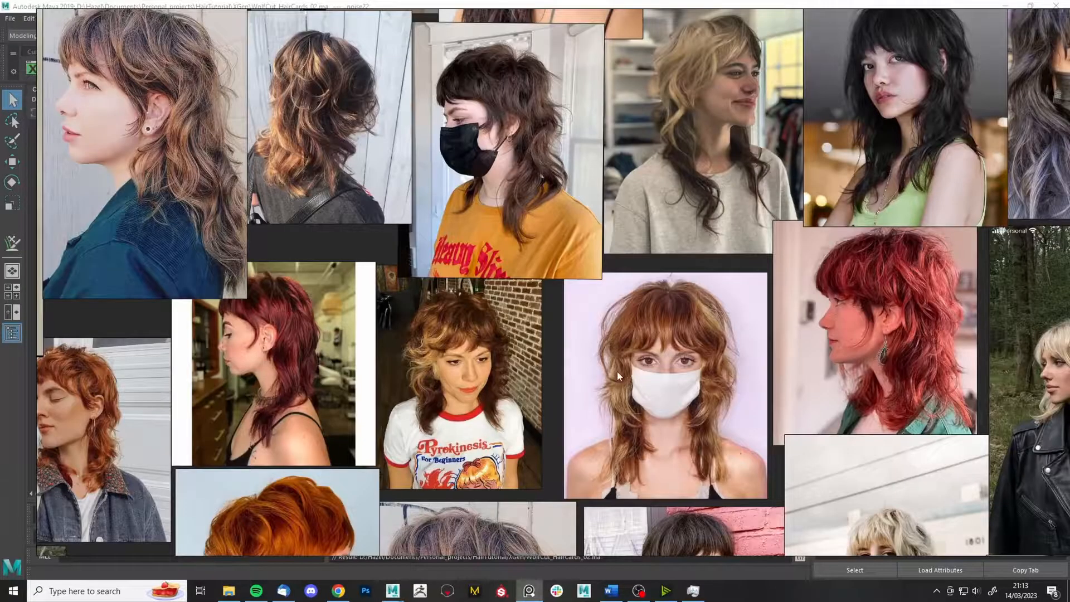
pyautogui.moveTo(149, 399); pyautogui.dragTo(139, 384, button='middle')
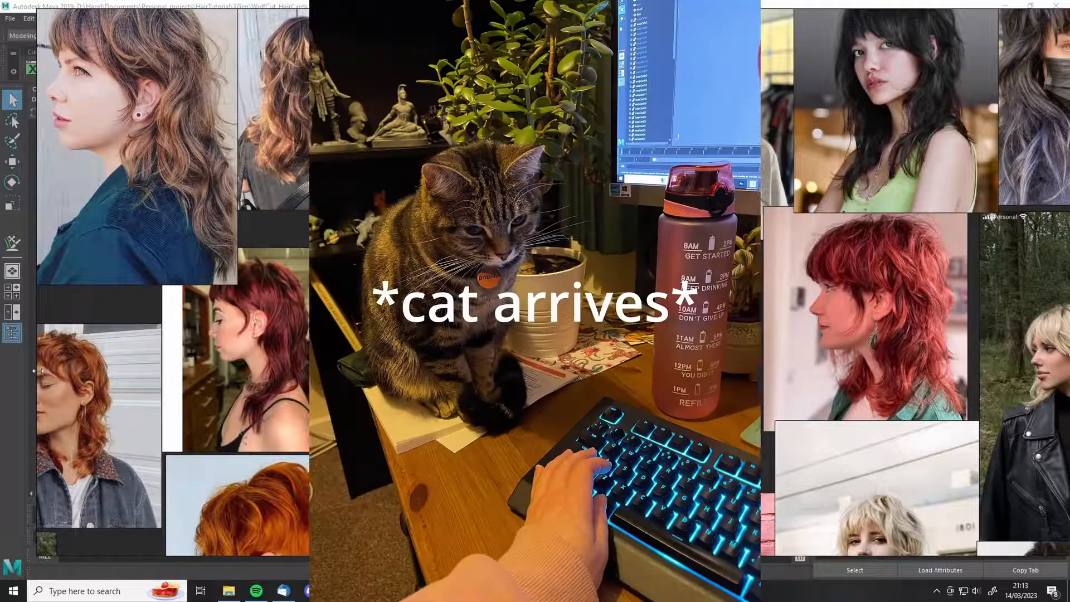
pyautogui.moveTo(35, 371); pyautogui.dragTo(687, 330)
pyautogui.moveTo(892, 360); pyautogui.dragTo(914, 357, button='middle')
pyautogui.scroll(-2, 924, 357)
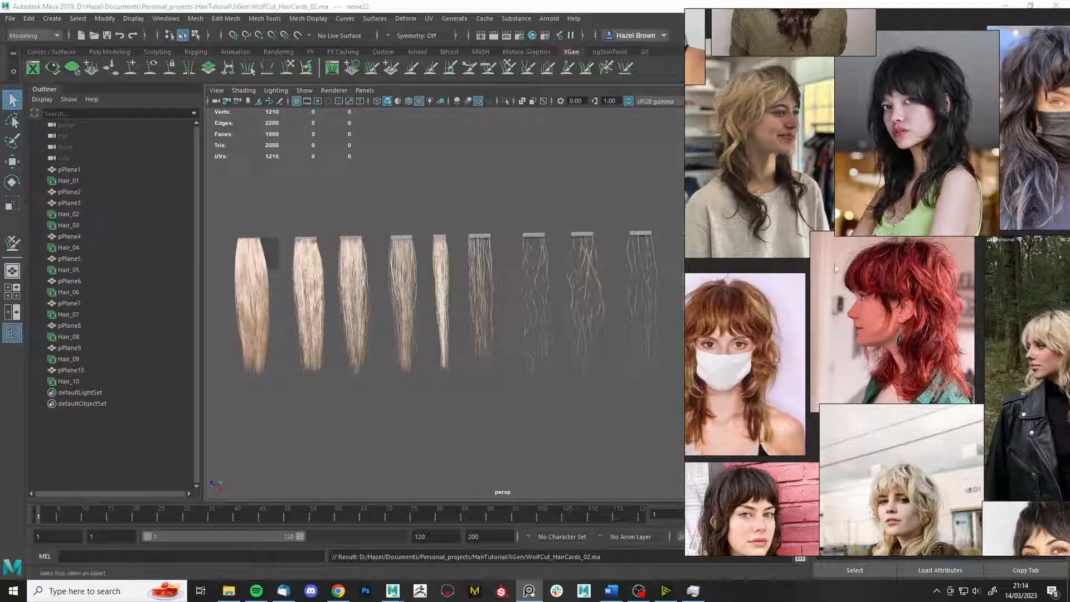
pyautogui.moveTo(841, 326); pyautogui.dragTo(827, 322, button='middle')
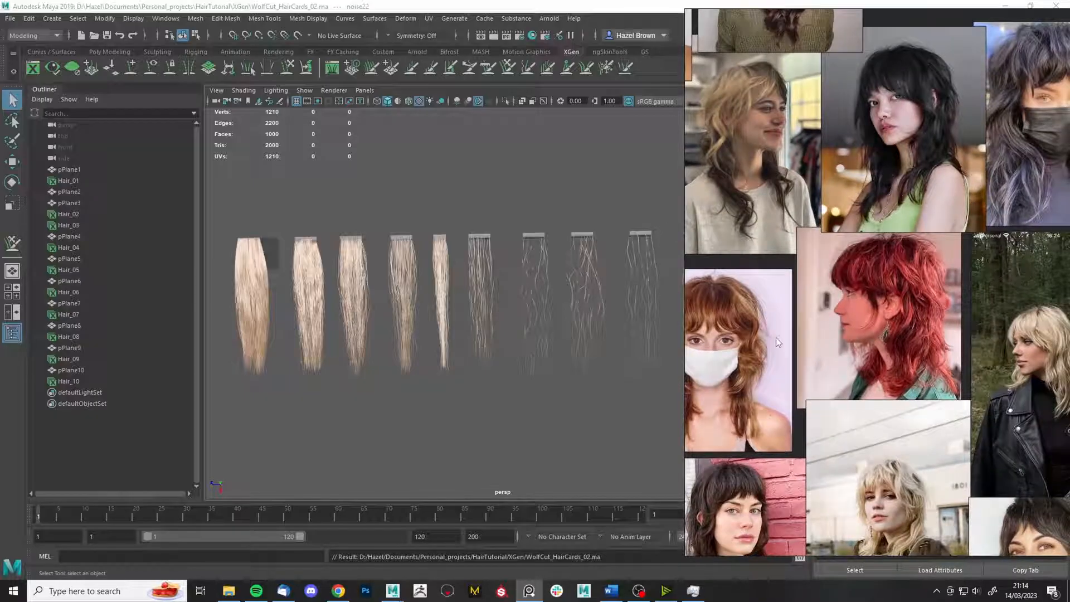